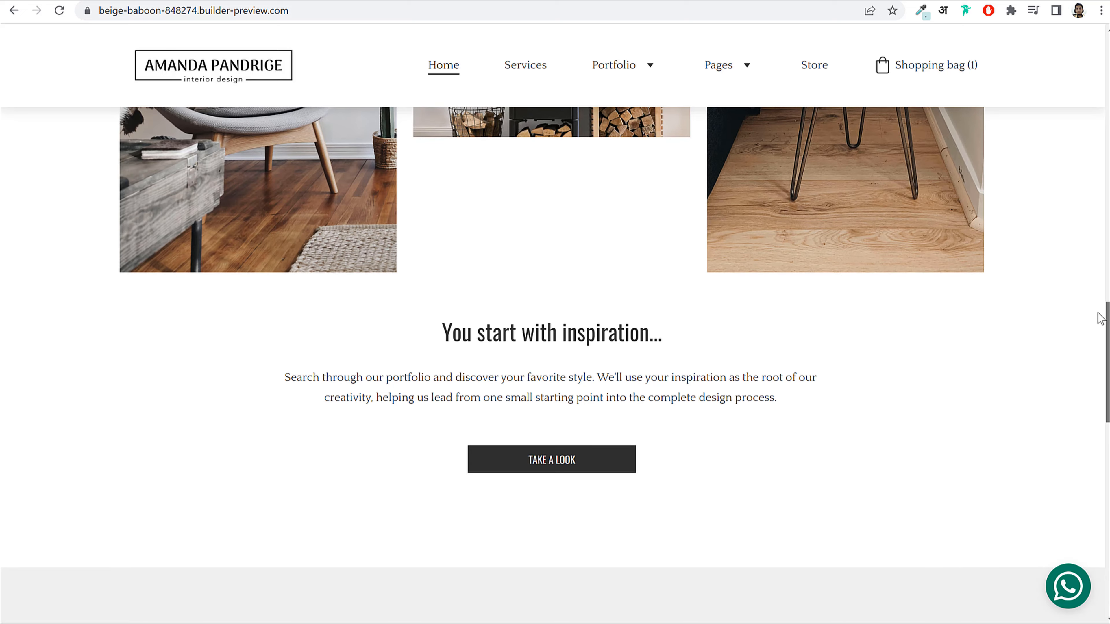
# Step: Scroll down and back up the preview home page, then open the Portfolio page from the navigation
pyautogui.moveTo(1098, 315); pyautogui.dragTo(1090, 518)
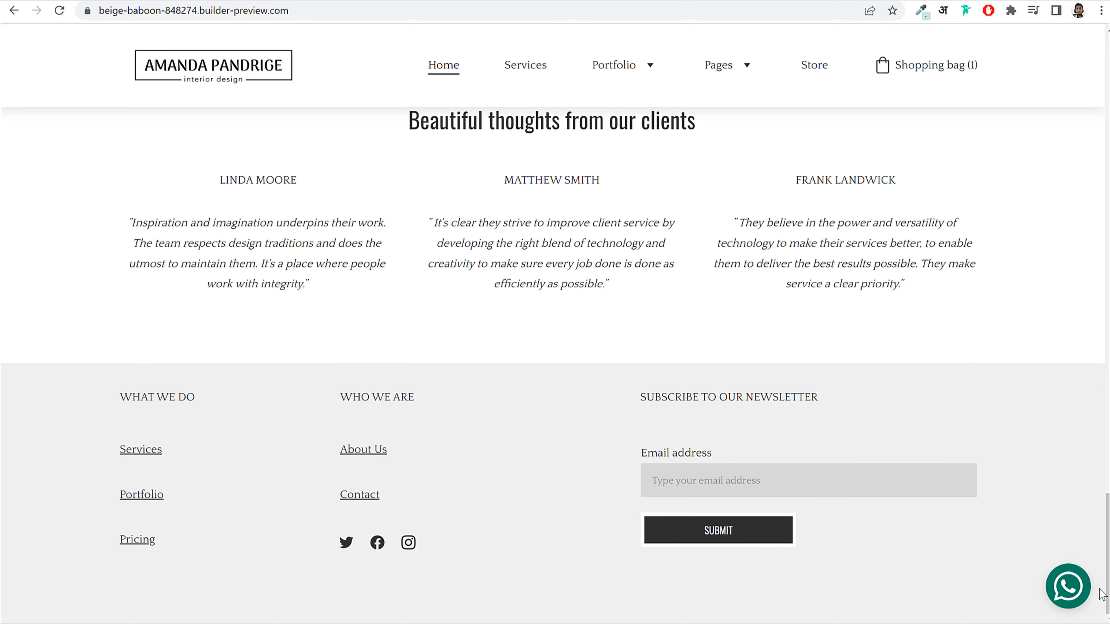
pyautogui.moveTo(1107, 581); pyautogui.dragTo(1091, 114)
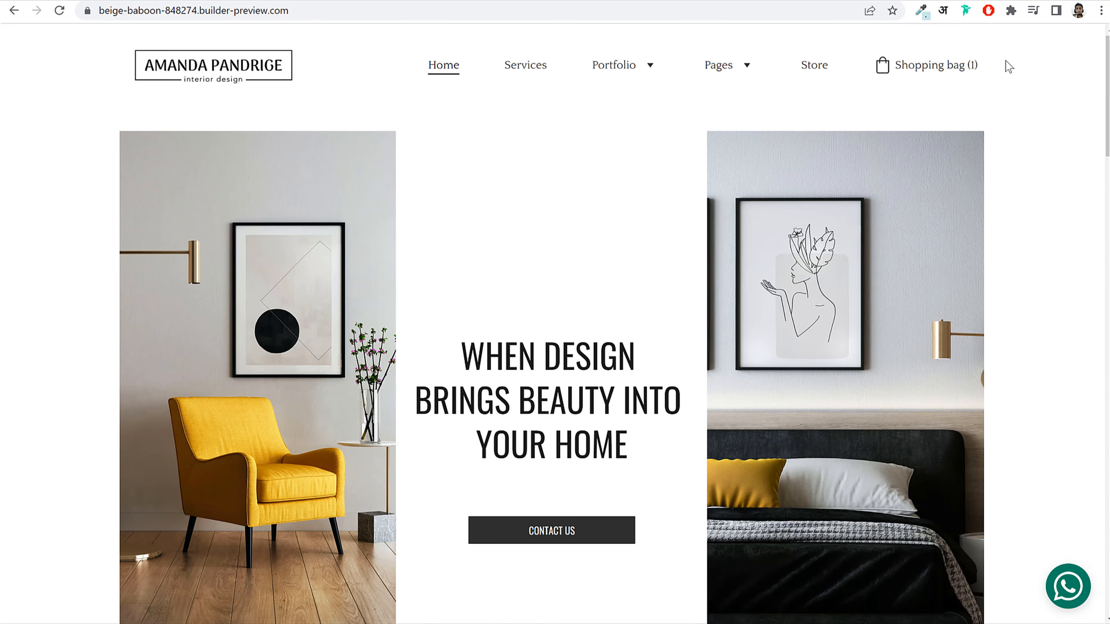
pyautogui.click(620, 72)
pyautogui.moveTo(1106, 70); pyautogui.dragTo(1082, 46)
# Step: Go to the Portfolio 2 page and open the Andheri Project
pyautogui.moveTo(634, 65)
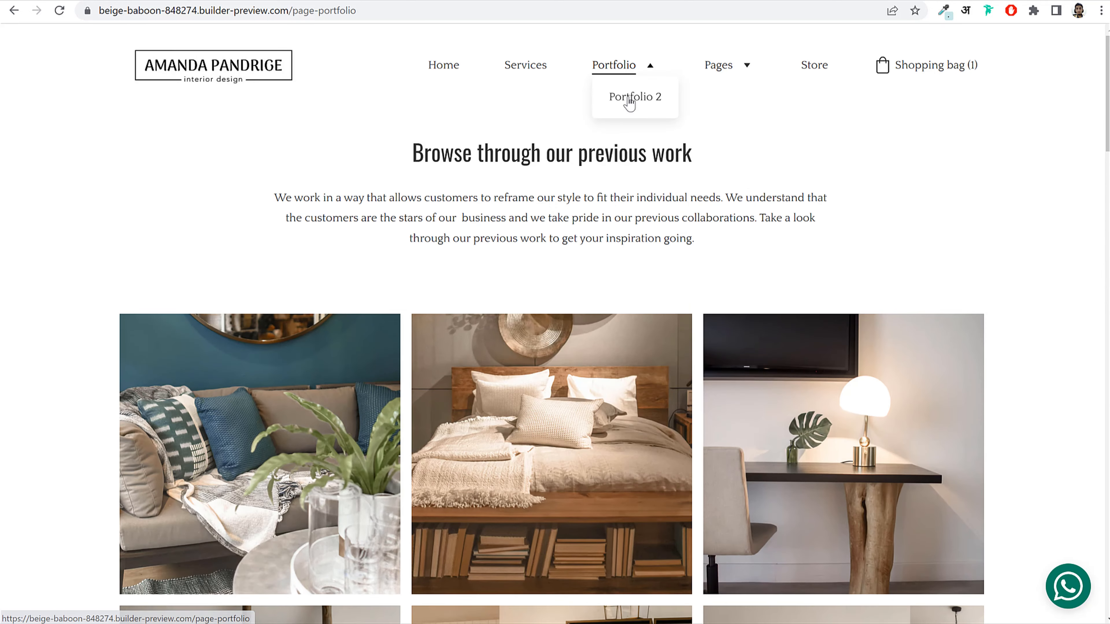
pyautogui.click(627, 108)
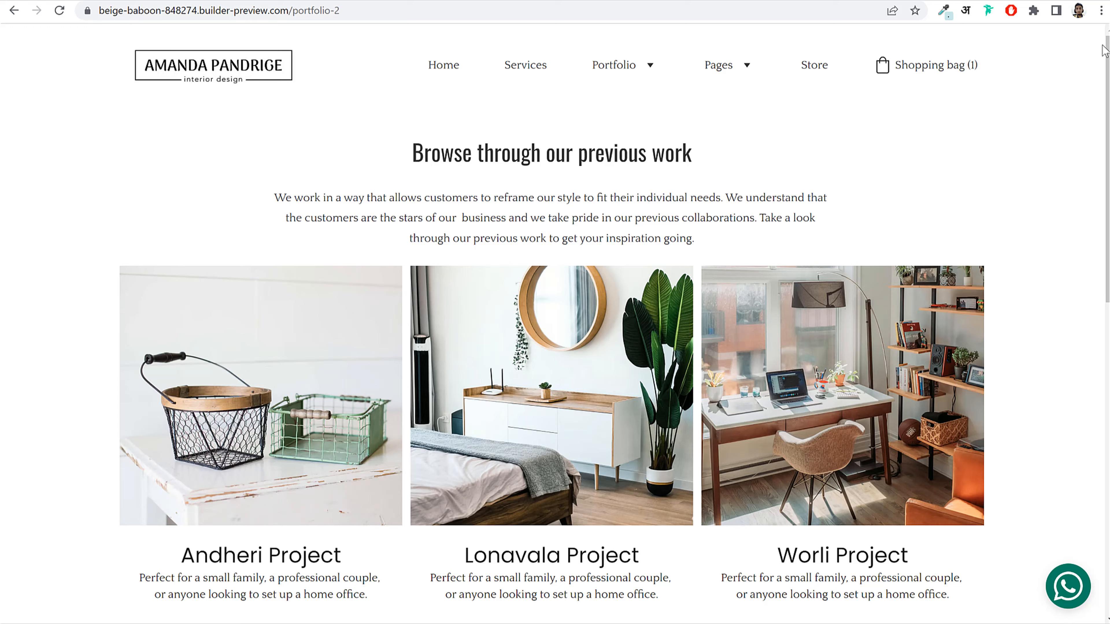
pyautogui.scroll(-3, 462, 189)
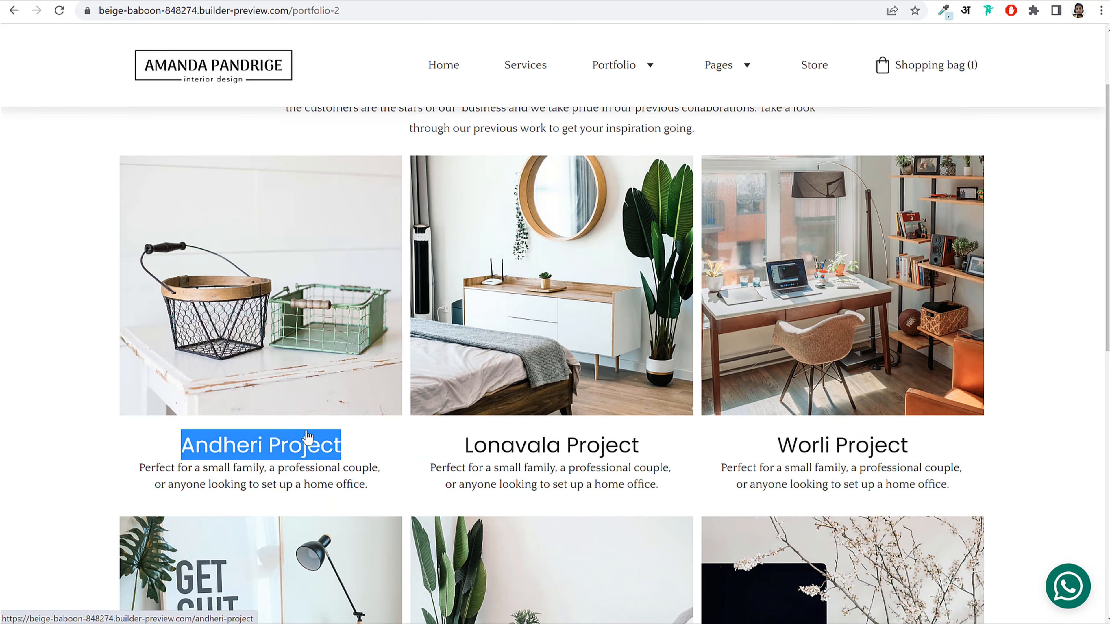
pyautogui.click(308, 436)
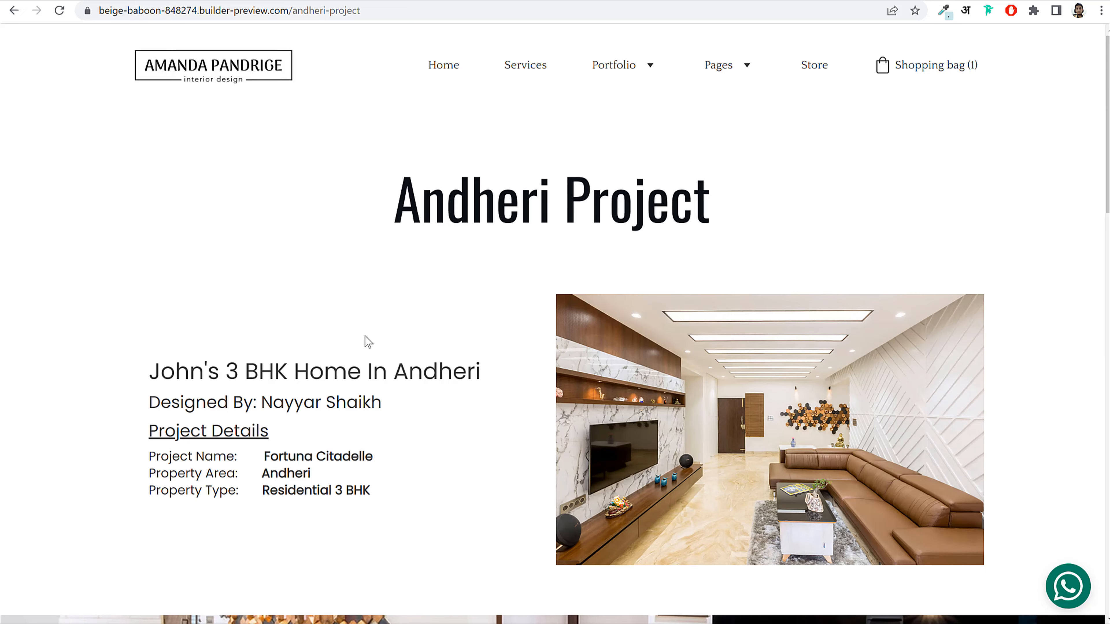
# Step: Advance the Andheri Project photo slider to the fourth photo
pyautogui.scroll(-8, 1102, 118)
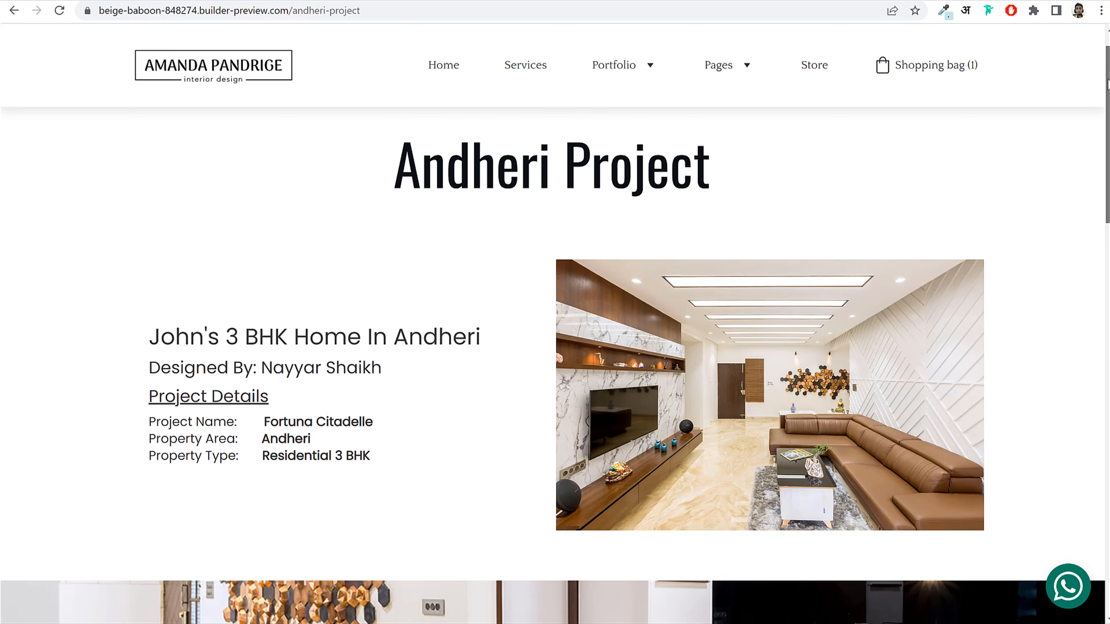
pyautogui.scroll(-2, 1072, 210)
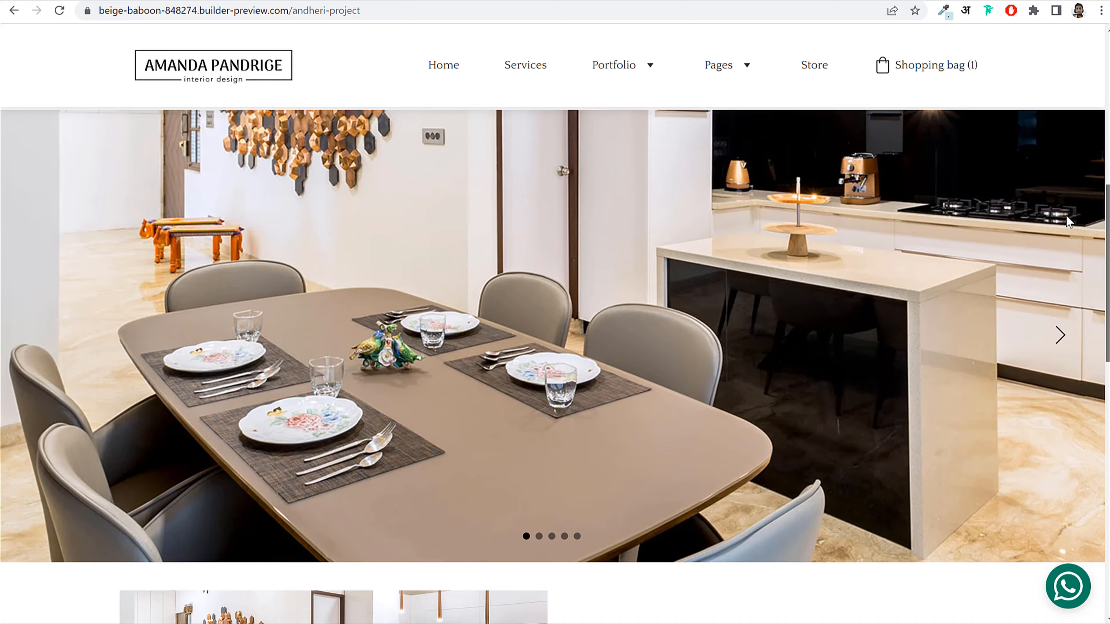
pyautogui.click(1061, 336)
pyautogui.click(1061, 336)
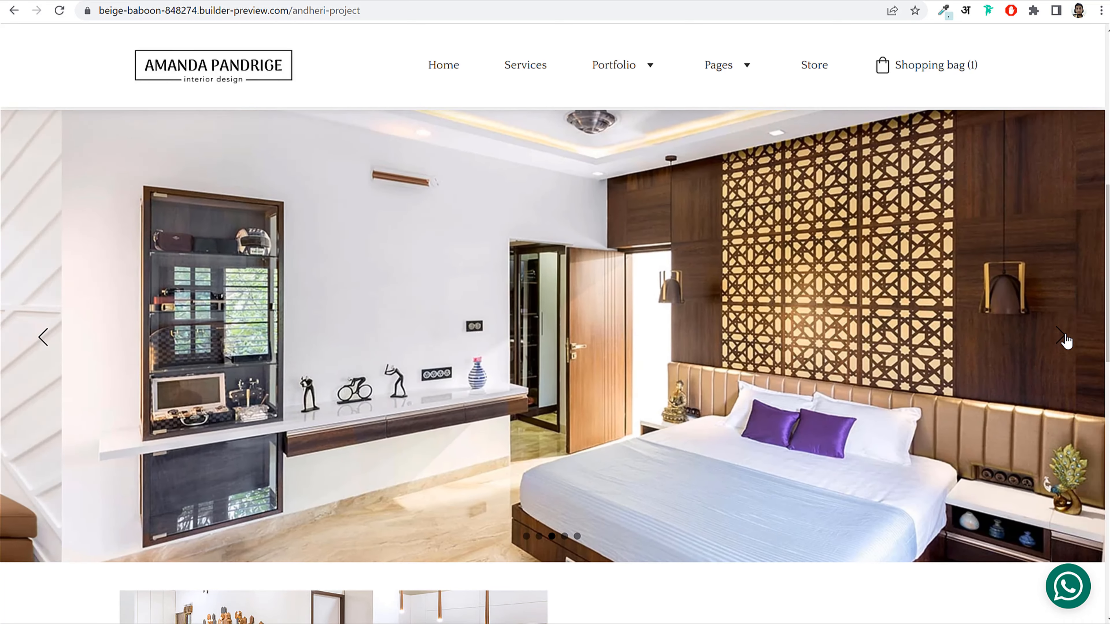
pyautogui.click(1061, 337)
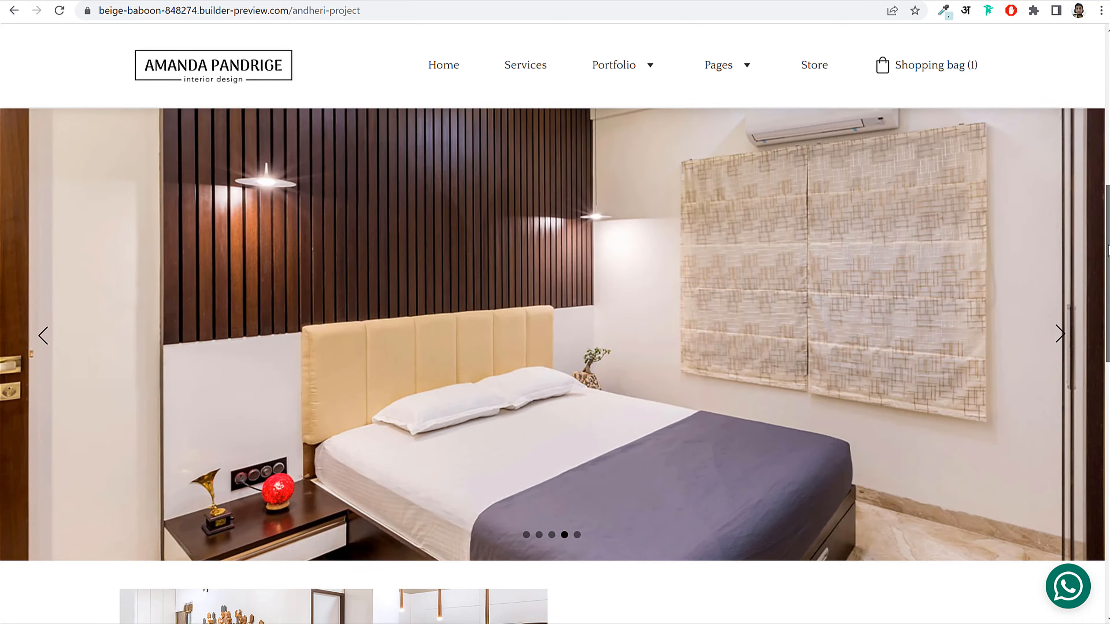
# Step: Scroll through the rest of the page, then return to the builder editor
pyautogui.scroll(-3, 1102, 289)
pyautogui.moveTo(1102, 289); pyautogui.dragTo(1103, 340)
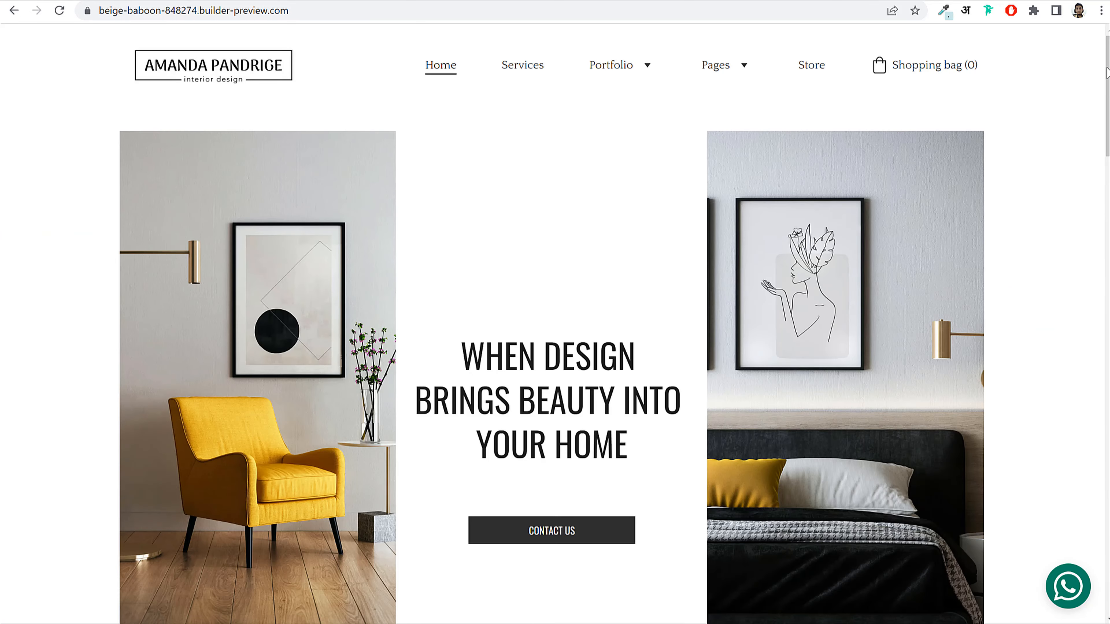
pyautogui.scroll(-8, 1095, 172)
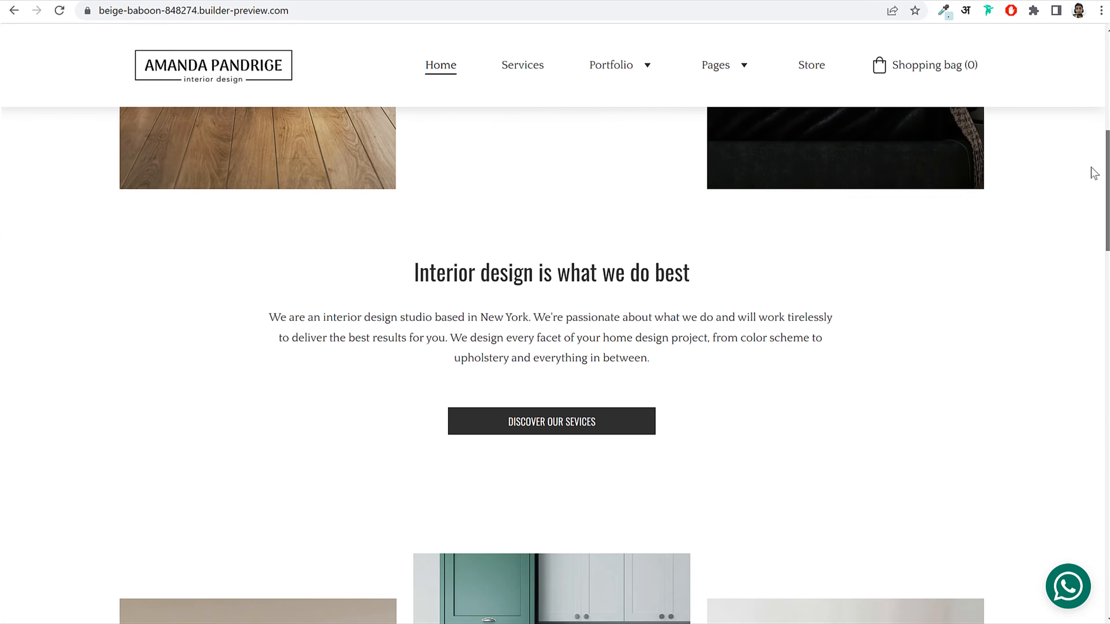
pyautogui.scroll(-12, 1095, 173)
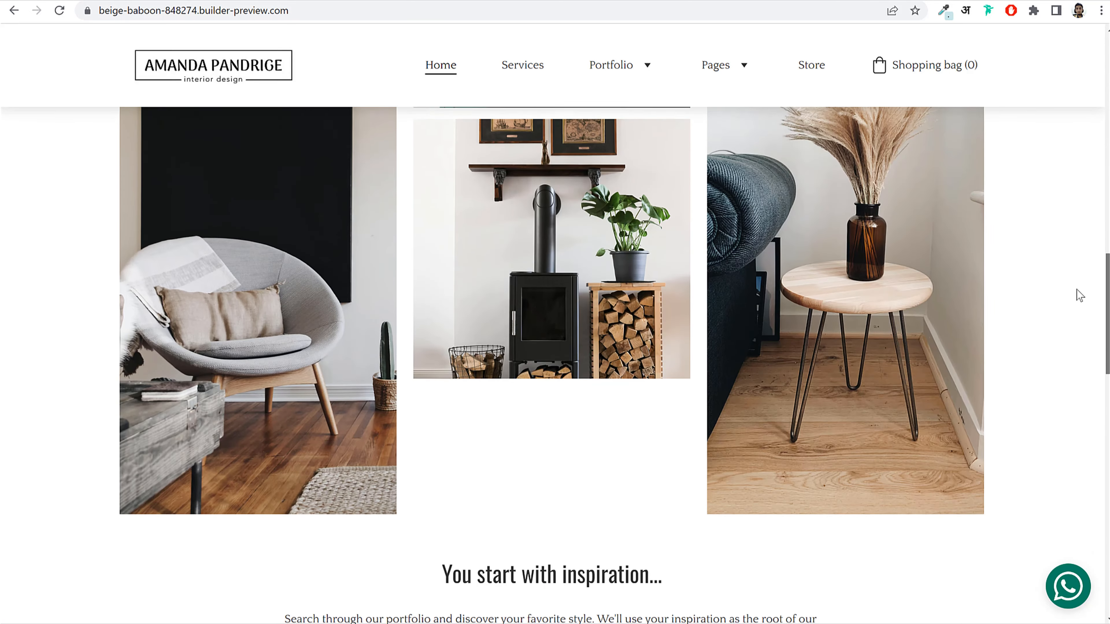
pyautogui.scroll(-20, 1079, 296)
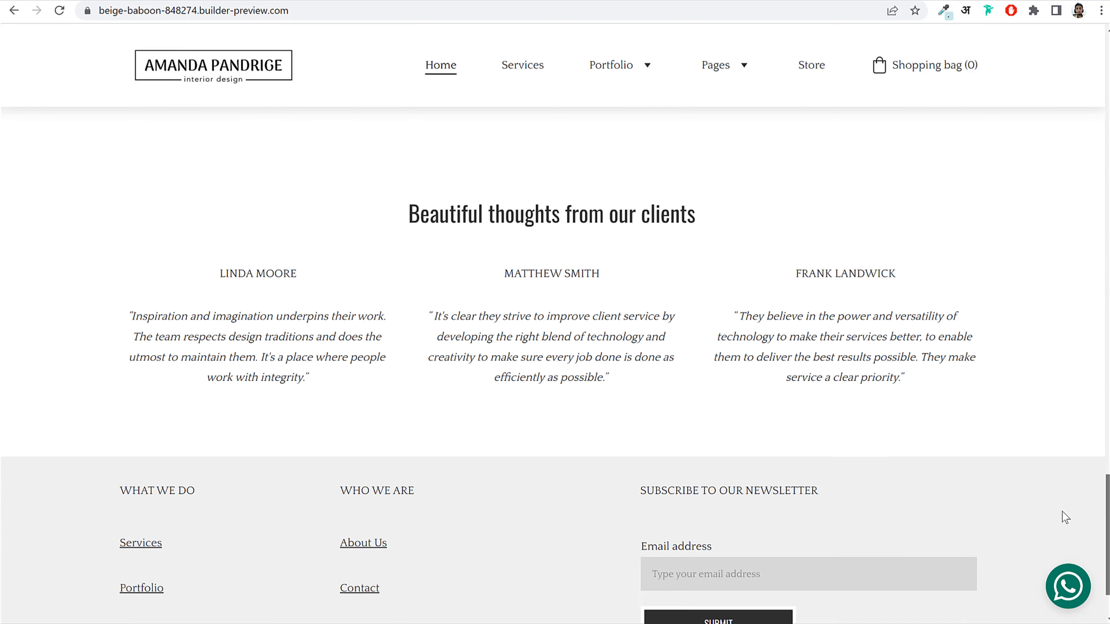
pyautogui.scroll(-3, 1062, 511)
pyautogui.scroll(20, 1062, 544)
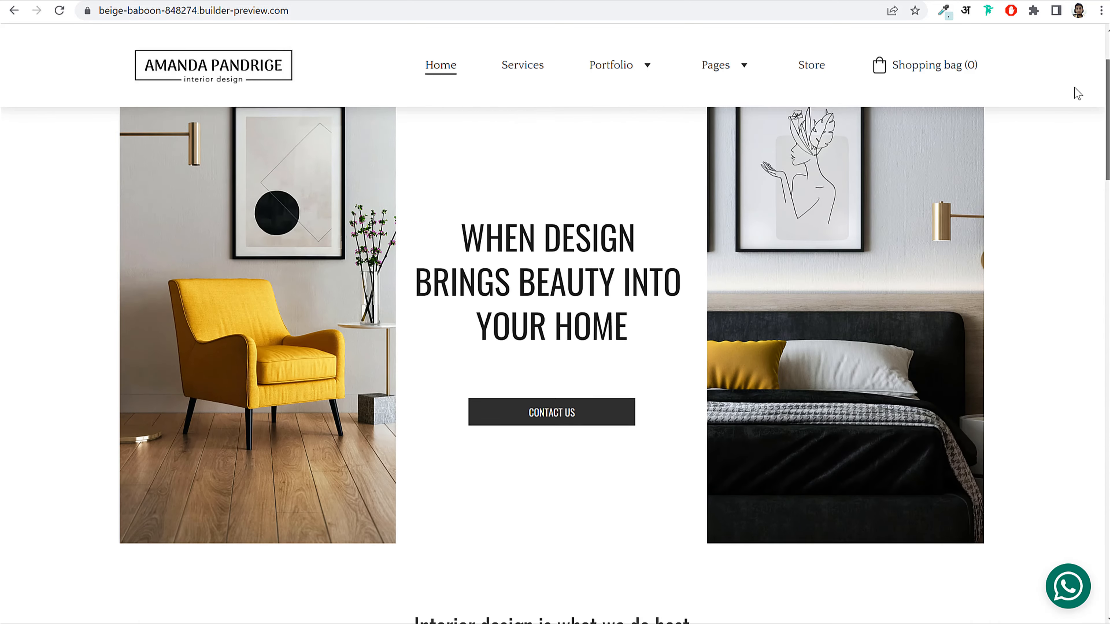
pyautogui.scroll(2, 1079, 93)
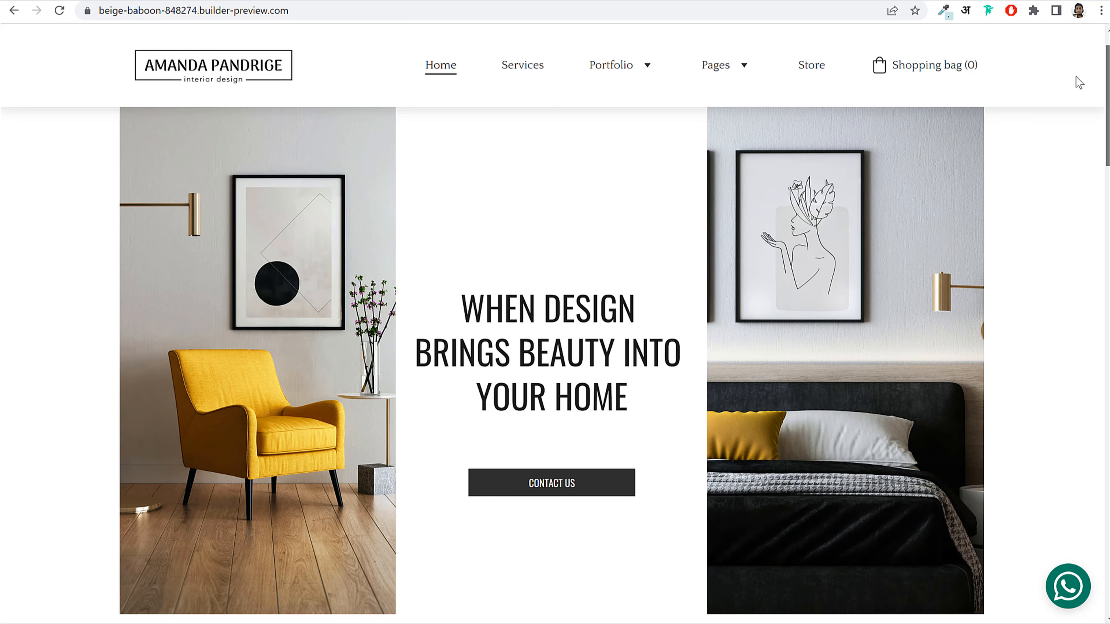
pyautogui.scroll(1, 1078, 69)
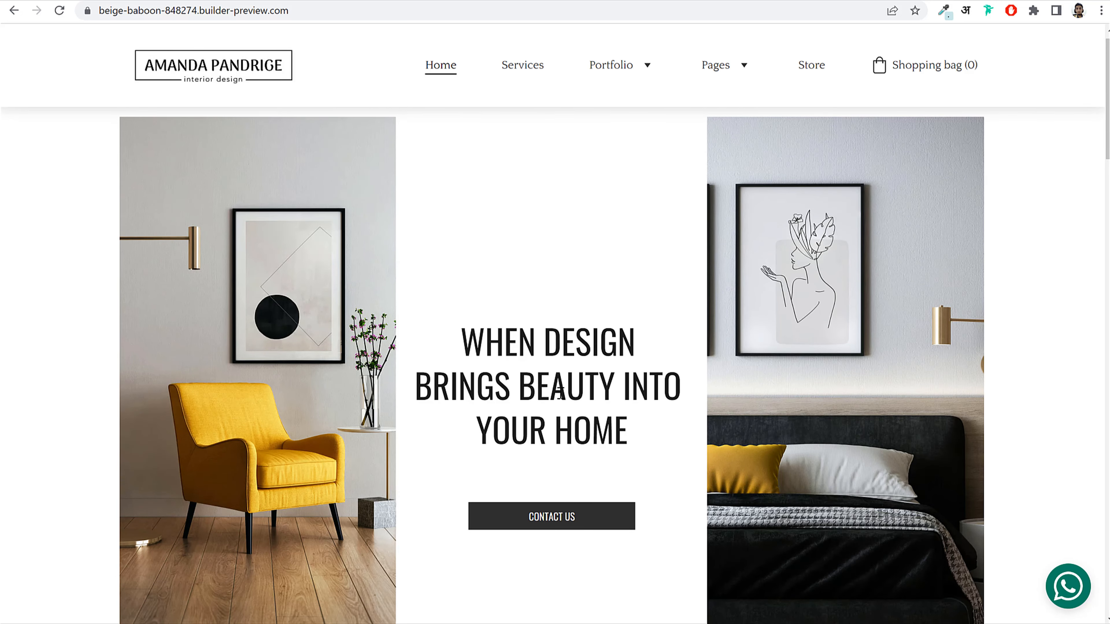
pyautogui.click(289, 1)
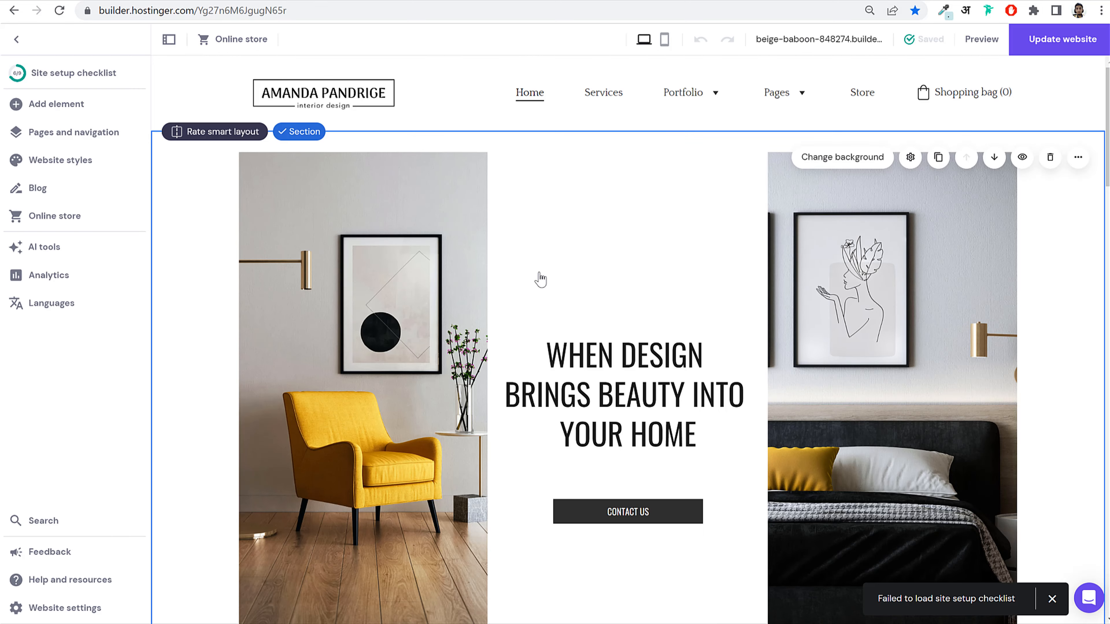
# Step: Select the left chair image in the hero and shrink it to about 347x667
pyautogui.scroll(-10, 795, 288)
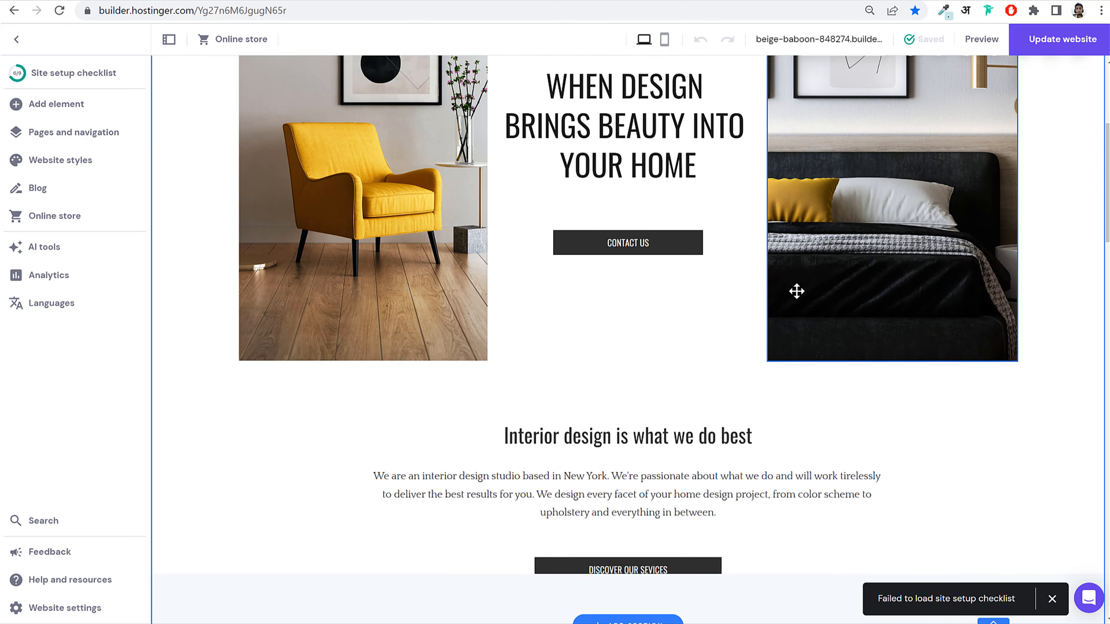
pyautogui.scroll(-5, 777, 308)
pyautogui.scroll(12, 644, 339)
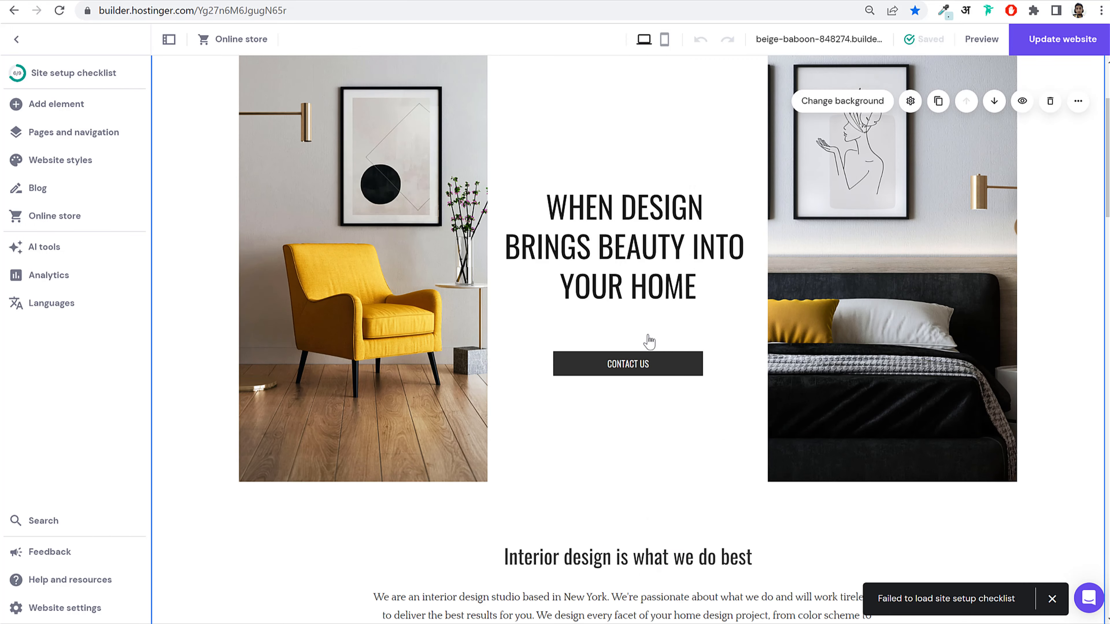
pyautogui.scroll(3, 534, 357)
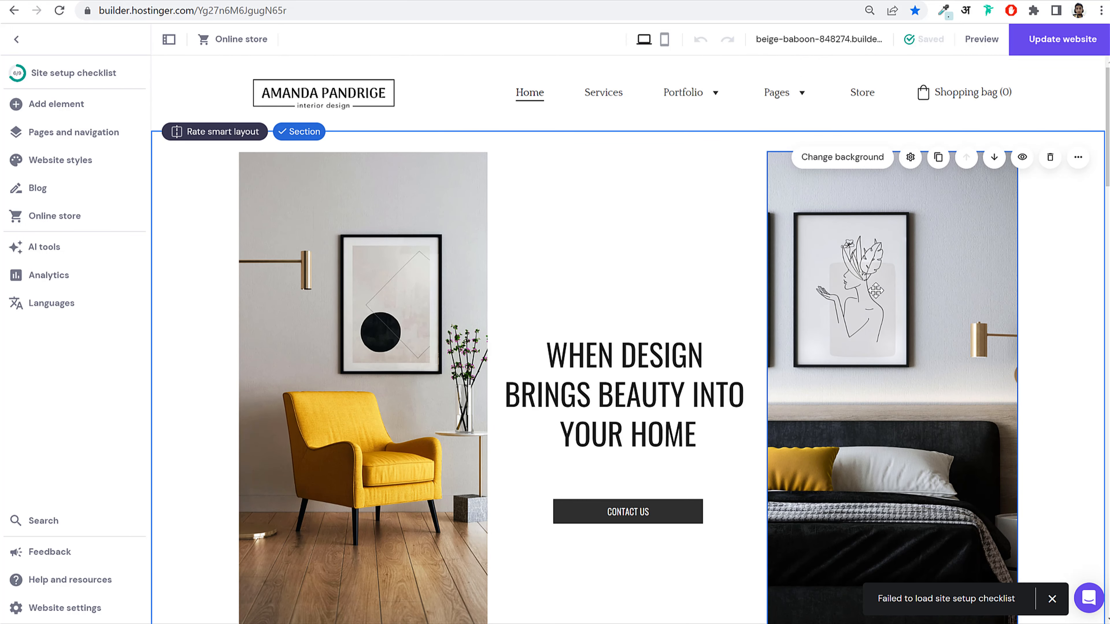
pyautogui.click(446, 262)
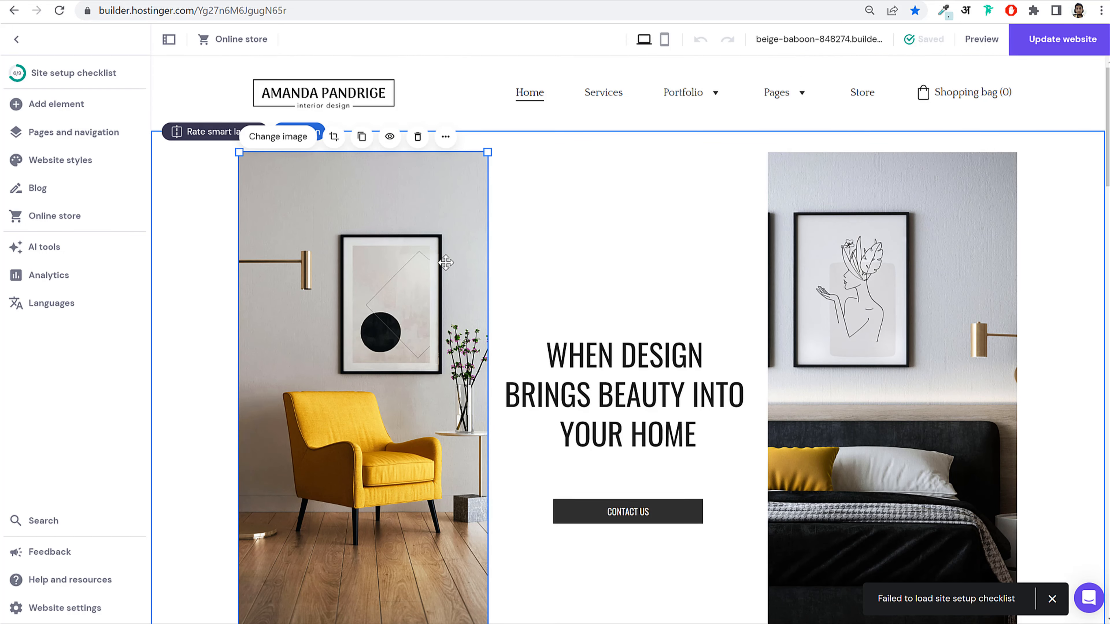
pyautogui.scroll(-3, 453, 260)
pyautogui.scroll(2, 454, 260)
pyautogui.moveTo(454, 286)
pyautogui.mouseDown()
pyautogui.moveTo(617, 290)
pyautogui.moveTo(699, 253)
pyautogui.moveTo(447, 293)
pyautogui.moveTo(460, 299)
pyautogui.mouseUp()
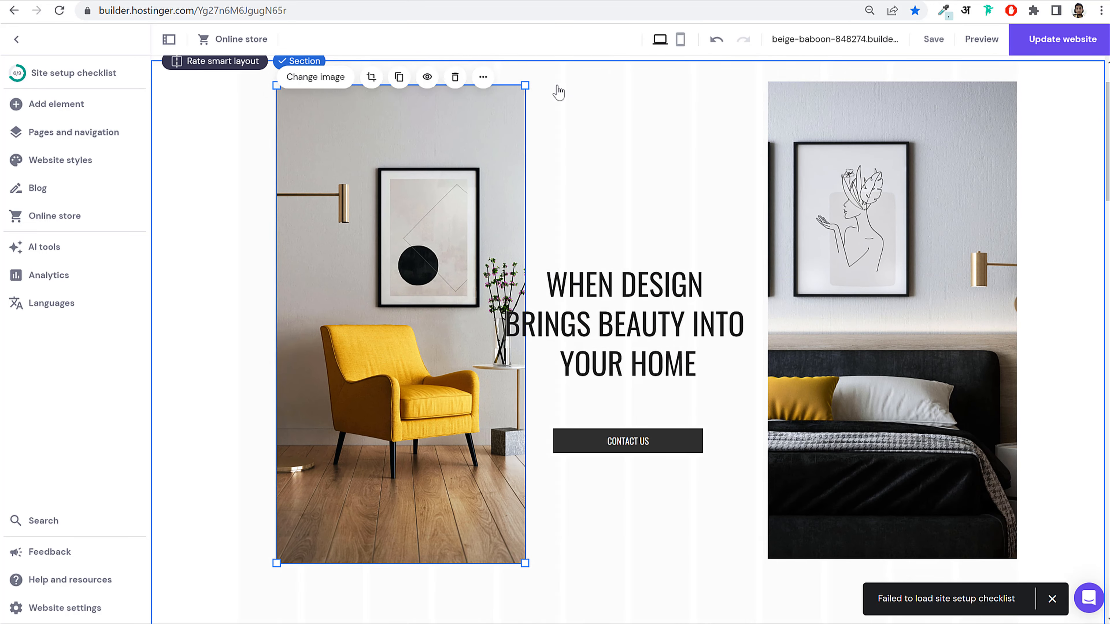
pyautogui.moveTo(505, 127); pyautogui.dragTo(428, 341)
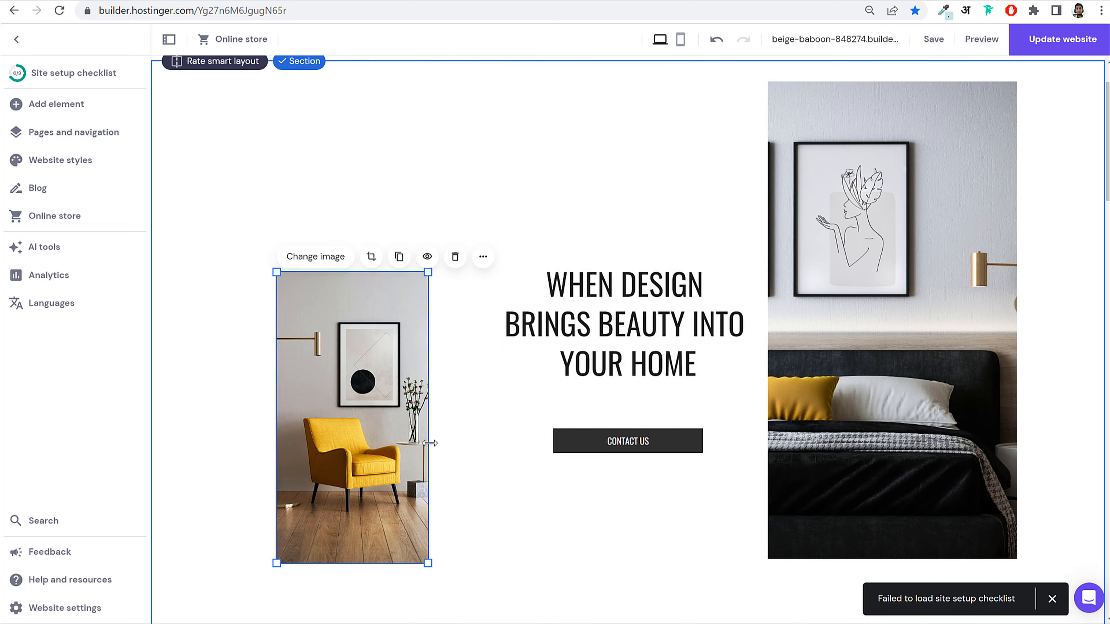
# Step: Widen the chair image and move the headline up to the top left
pyautogui.moveTo(430, 443); pyautogui.dragTo(664, 442)
pyautogui.moveTo(606, 268); pyautogui.dragTo(408, 105)
pyautogui.scroll(2, 493, 209)
# Step: At 80% browser zoom, left-align the hero heading and set the CONTACT US button beside it
pyautogui.hotkey('ctrl', '-')
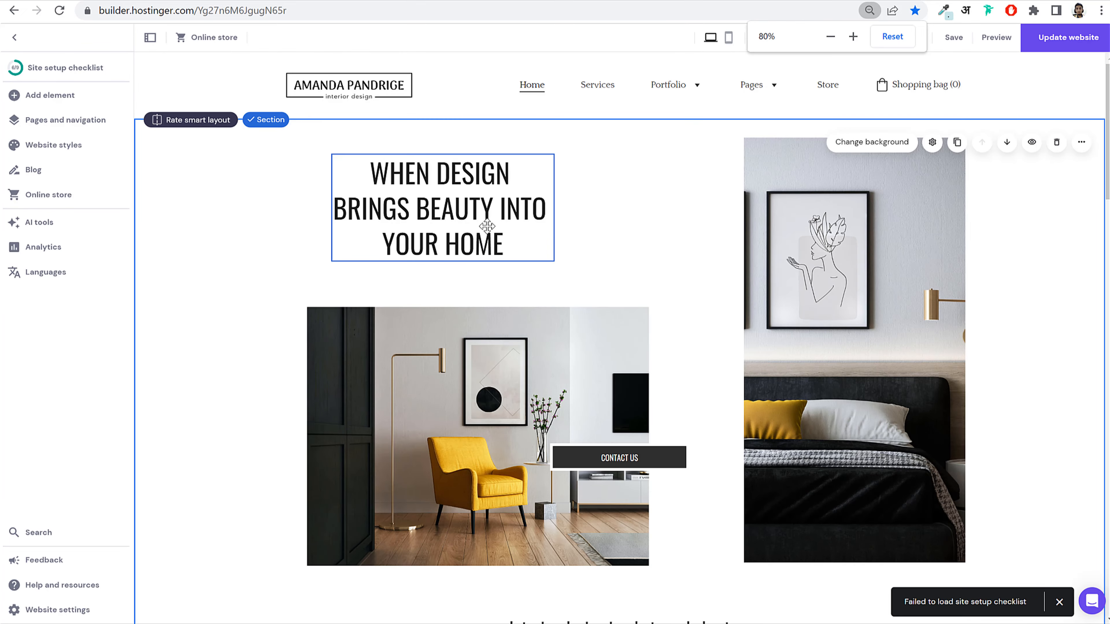
pyautogui.moveTo(480, 232); pyautogui.dragTo(373, 202)
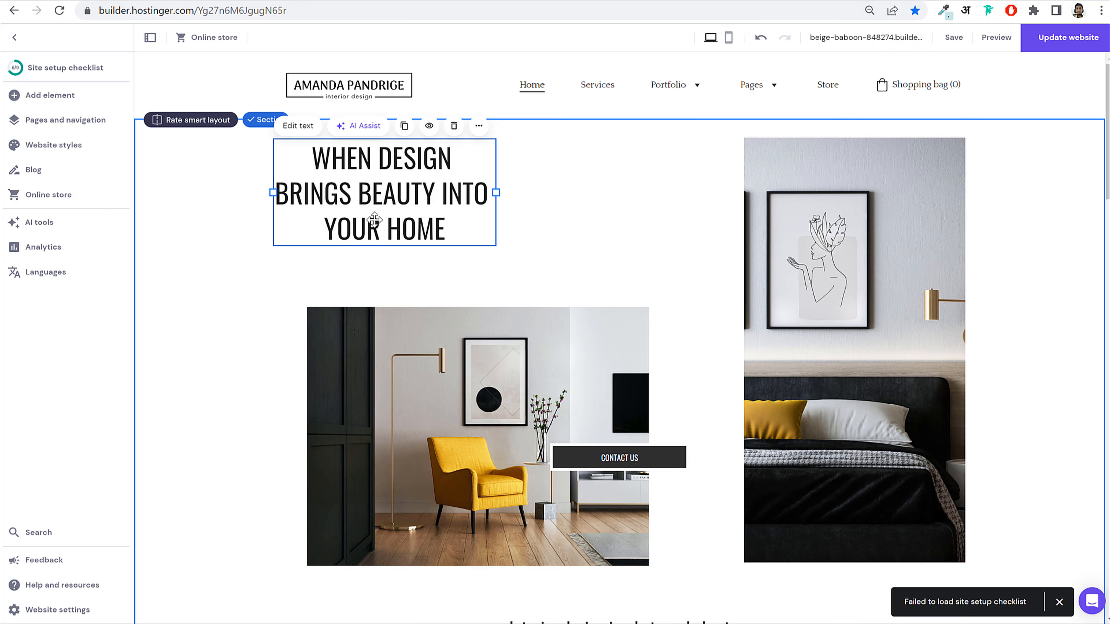
pyautogui.click(291, 129)
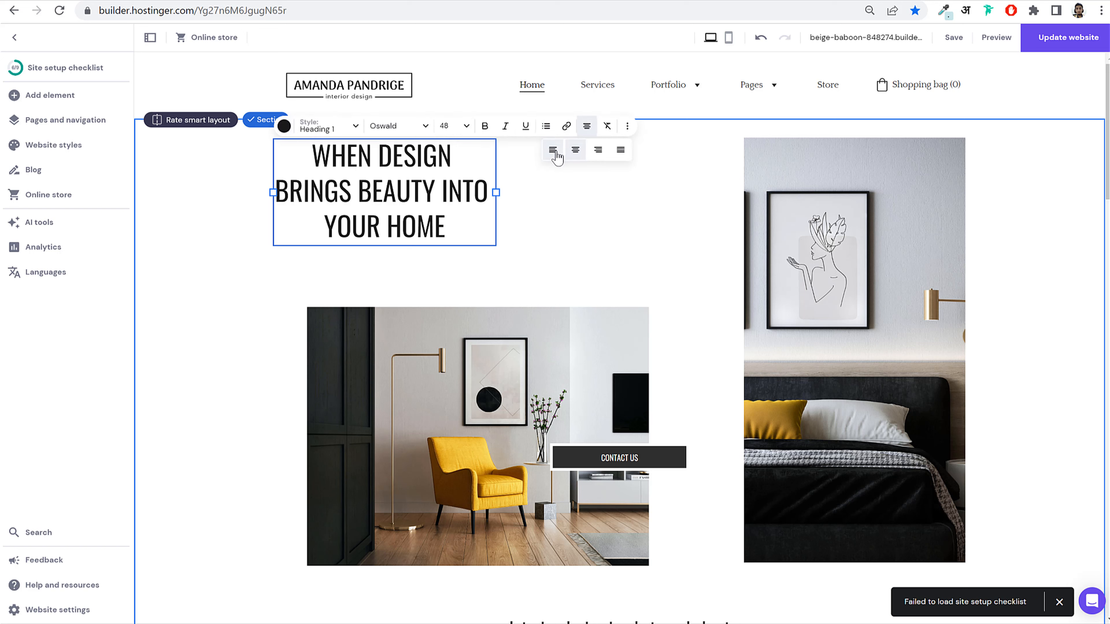
pyautogui.click(552, 150)
pyautogui.moveTo(642, 455); pyautogui.dragTo(633, 192)
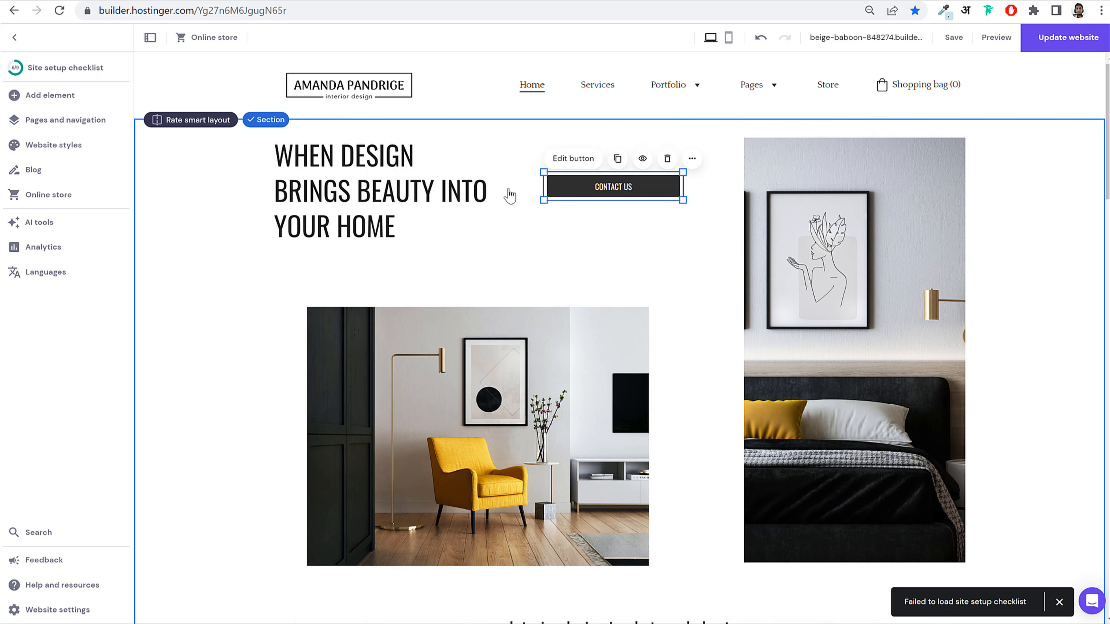
# Step: Widen the hero heading to two lines and shift the CONTACT US button right
pyautogui.click(404, 204)
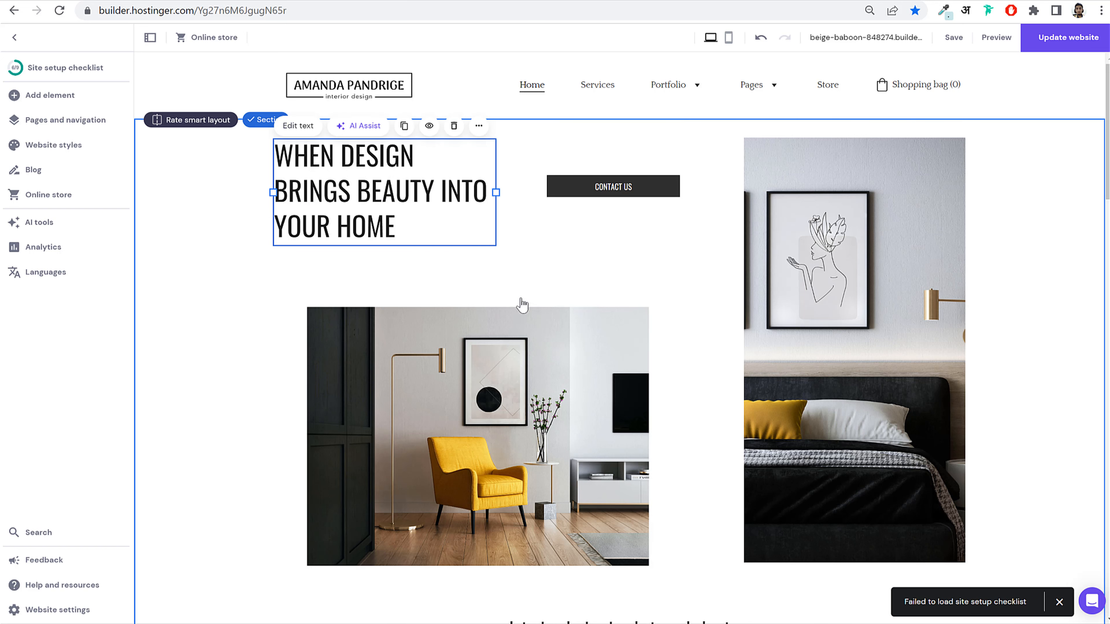
pyautogui.moveTo(494, 195)
pyautogui.mouseDown()
pyautogui.moveTo(546, 193)
pyautogui.moveTo(483, 209)
pyautogui.mouseUp()
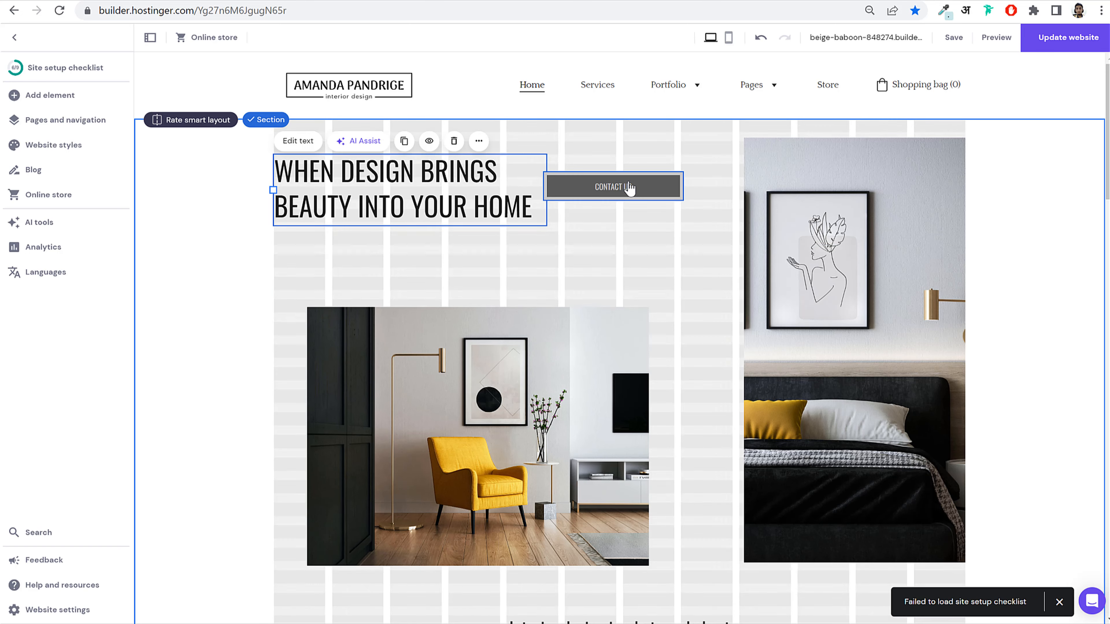
pyautogui.moveTo(627, 186); pyautogui.dragTo(649, 191)
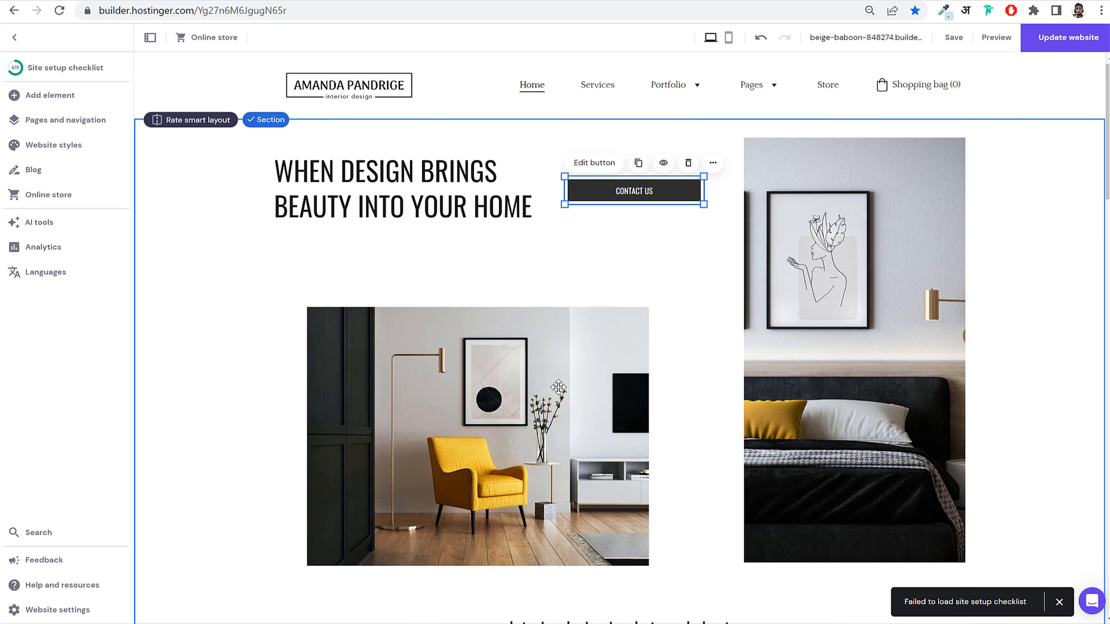
# Step: Move the yellow-chair room photo flush left, then make it wider and taller
pyautogui.moveTo(539, 412); pyautogui.dragTo(505, 379)
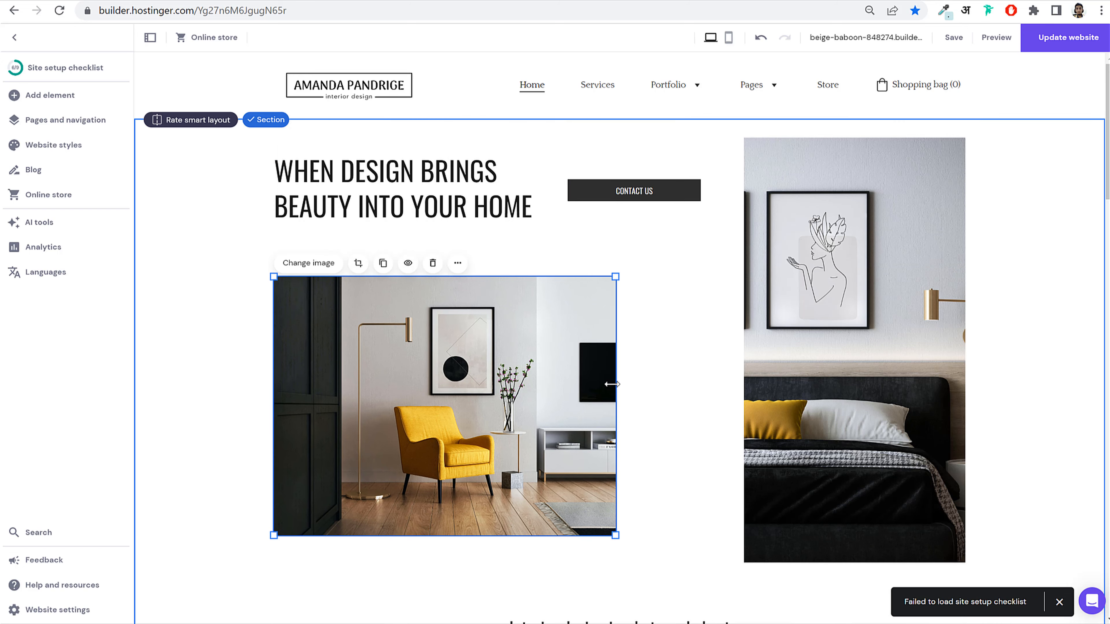
pyautogui.moveTo(612, 384); pyautogui.dragTo(721, 377)
pyautogui.moveTo(616, 456)
pyautogui.mouseDown()
pyautogui.moveTo(615, 484)
pyautogui.moveTo(616, 459)
pyautogui.mouseUp()
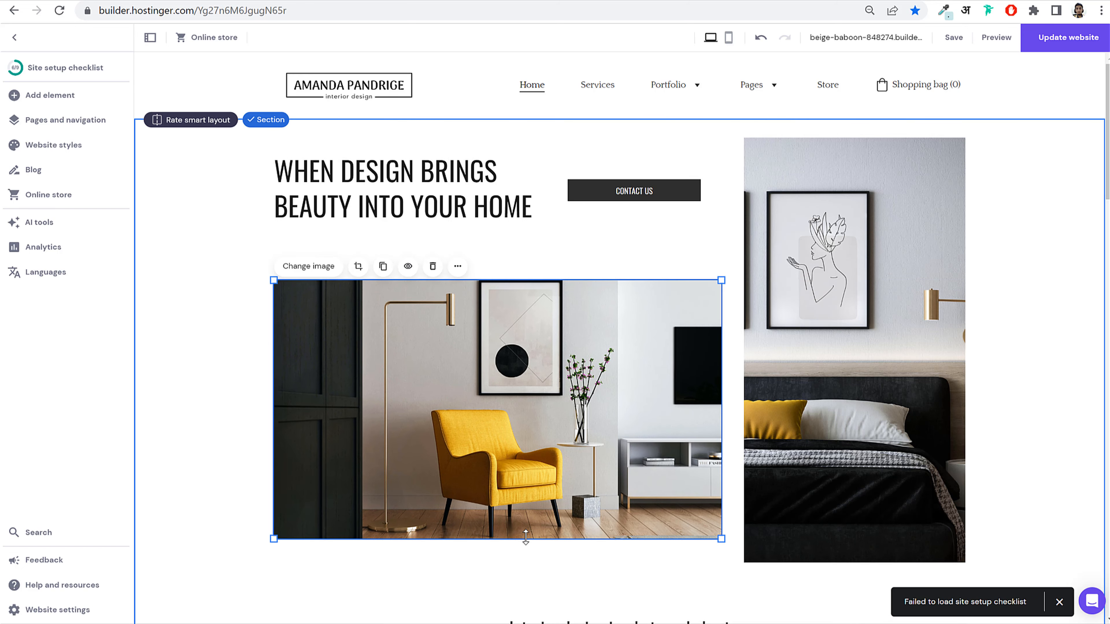
pyautogui.moveTo(526, 537); pyautogui.dragTo(525, 560)
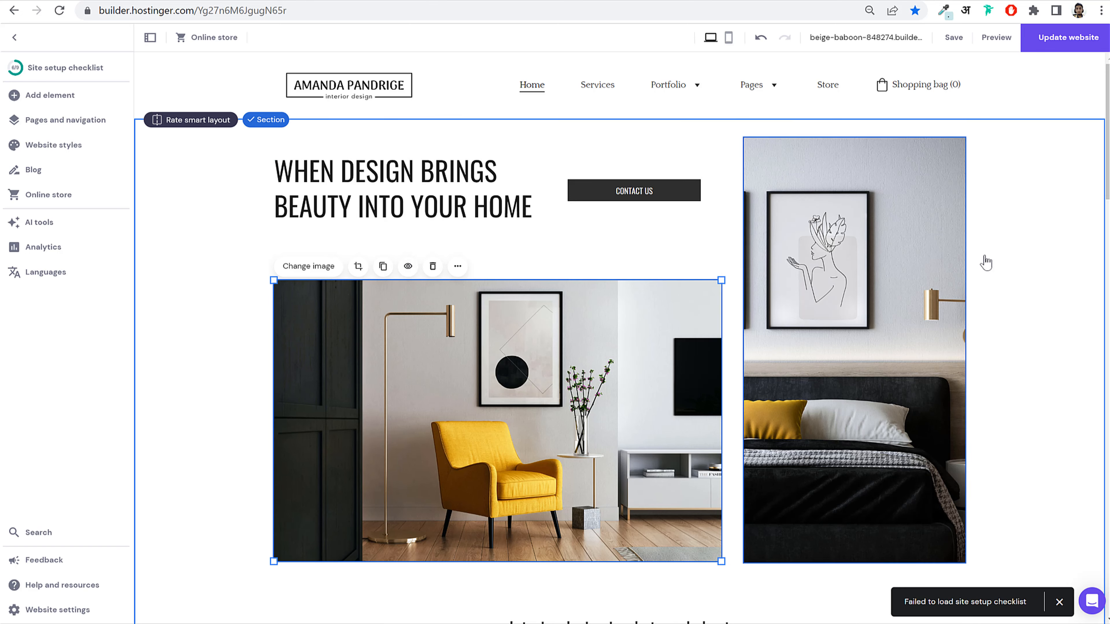
pyautogui.click(1045, 253)
# Step: Reposition the middle testimonial text box
pyautogui.scroll(-10, 1025, 372)
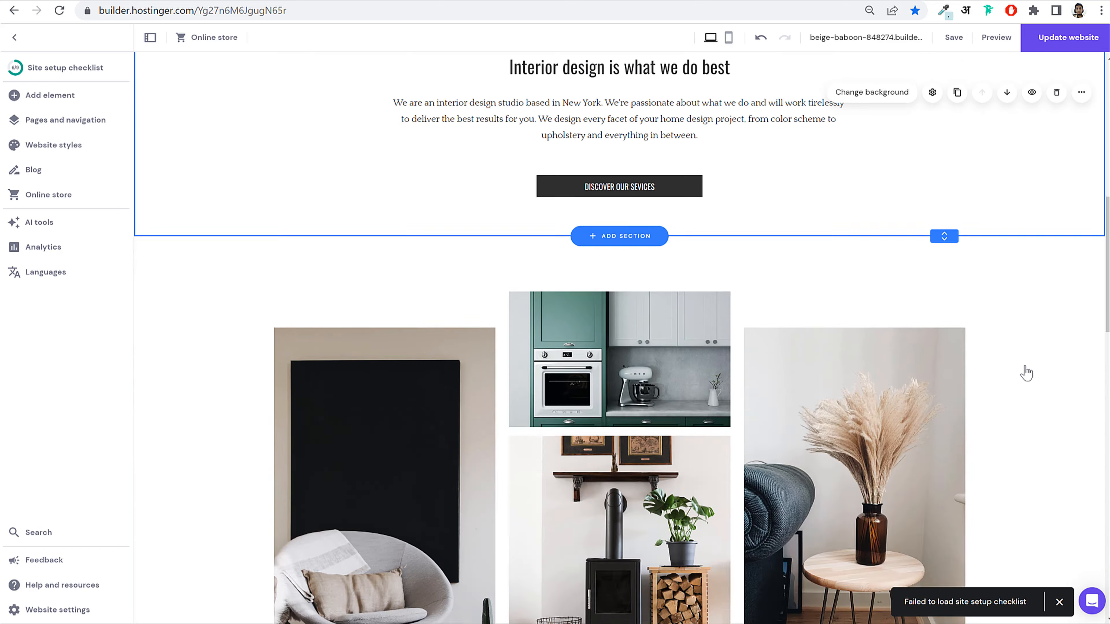
pyautogui.scroll(10, 1026, 371)
pyautogui.scroll(-20, 507, 290)
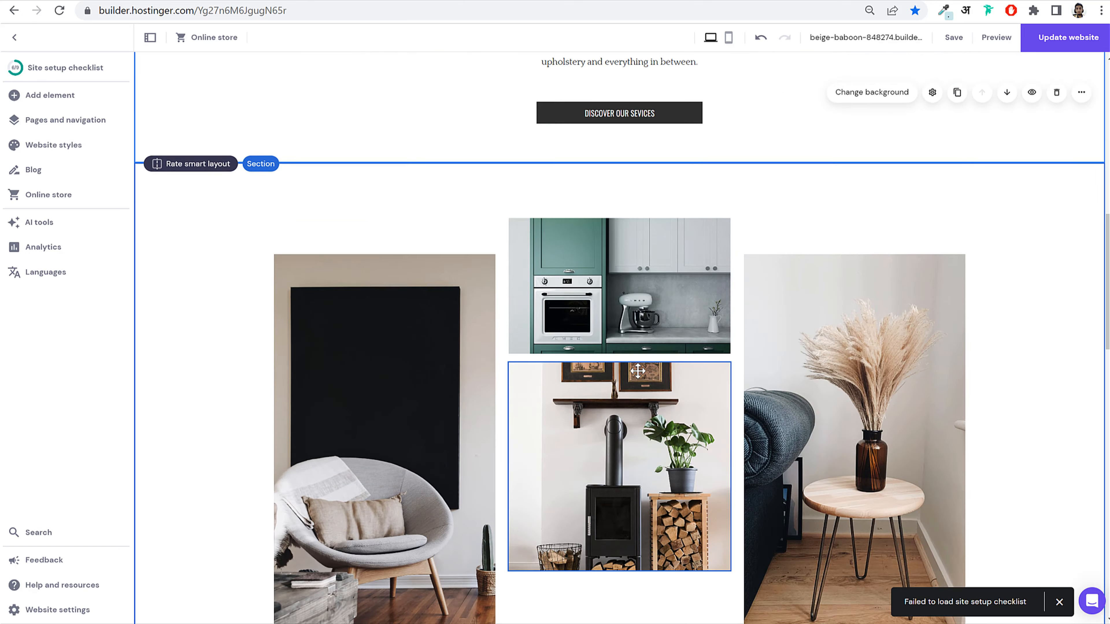
pyautogui.scroll(-15, 781, 412)
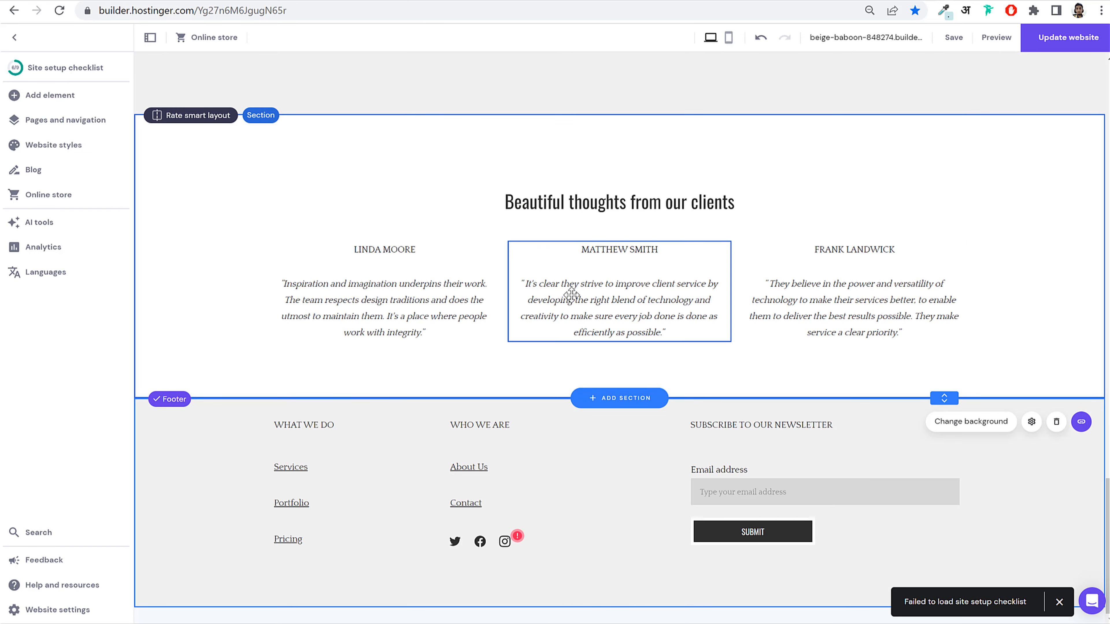
pyautogui.moveTo(571, 295); pyautogui.dragTo(596, 309)
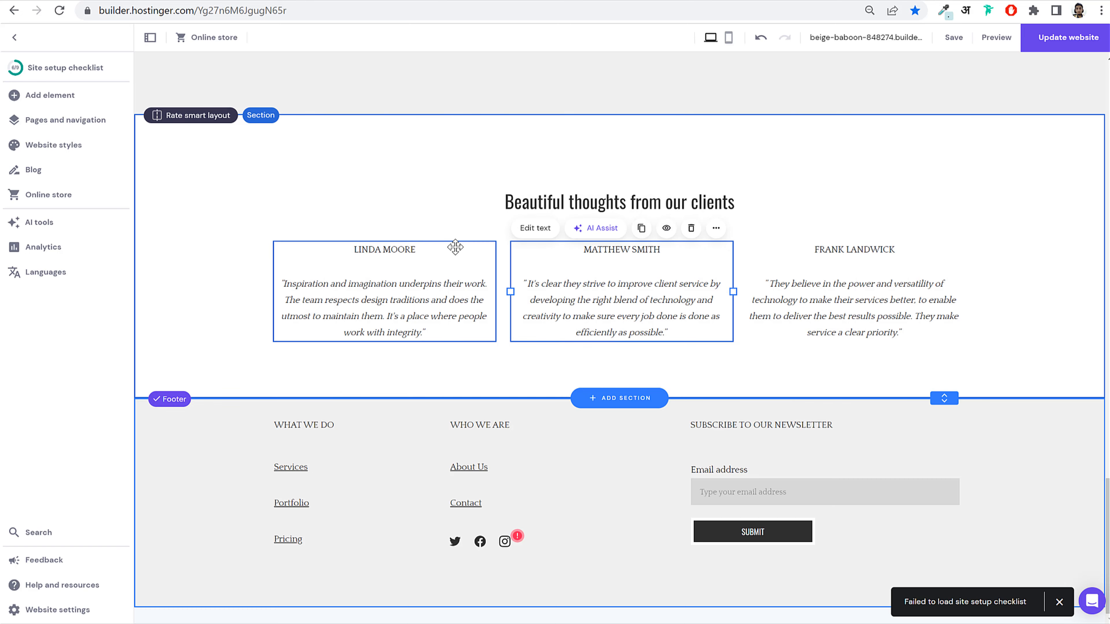
# Step: Align the footer's About Us link with the Services link
pyautogui.scroll(10, 607, 317)
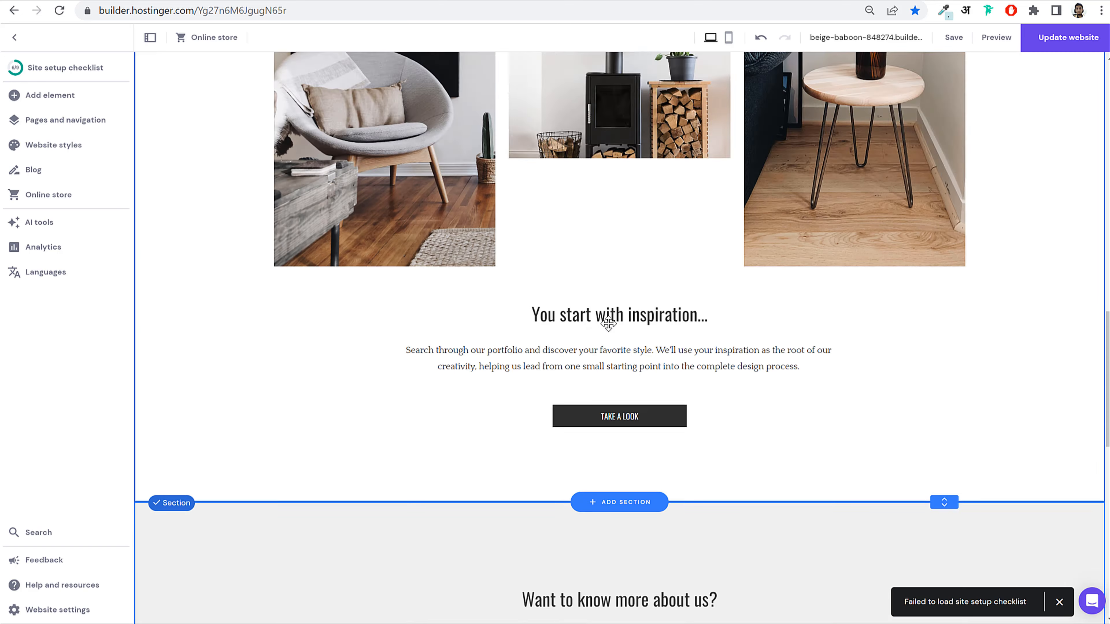
pyautogui.scroll(-10, 607, 328)
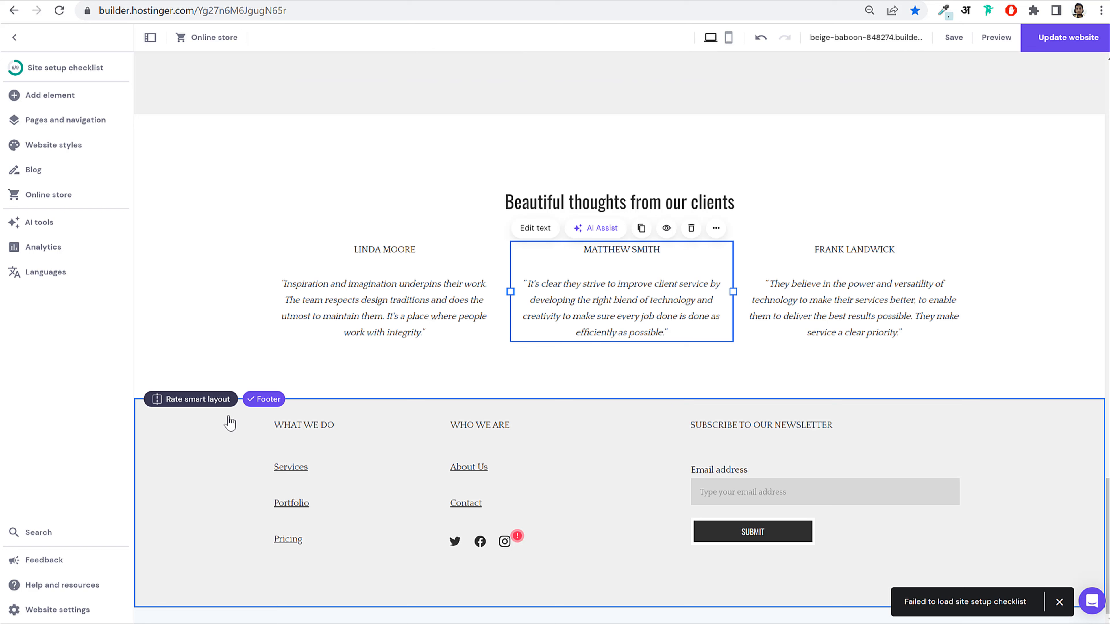
pyautogui.moveTo(519, 470)
pyautogui.mouseDown()
pyautogui.moveTo(637, 465)
pyautogui.moveTo(498, 469)
pyautogui.mouseUp()
# Step: Move the newsletter signup form back into the subscribe column
pyautogui.moveTo(791, 473); pyautogui.dragTo(776, 175)
pyautogui.moveTo(781, 559); pyautogui.dragTo(824, 480)
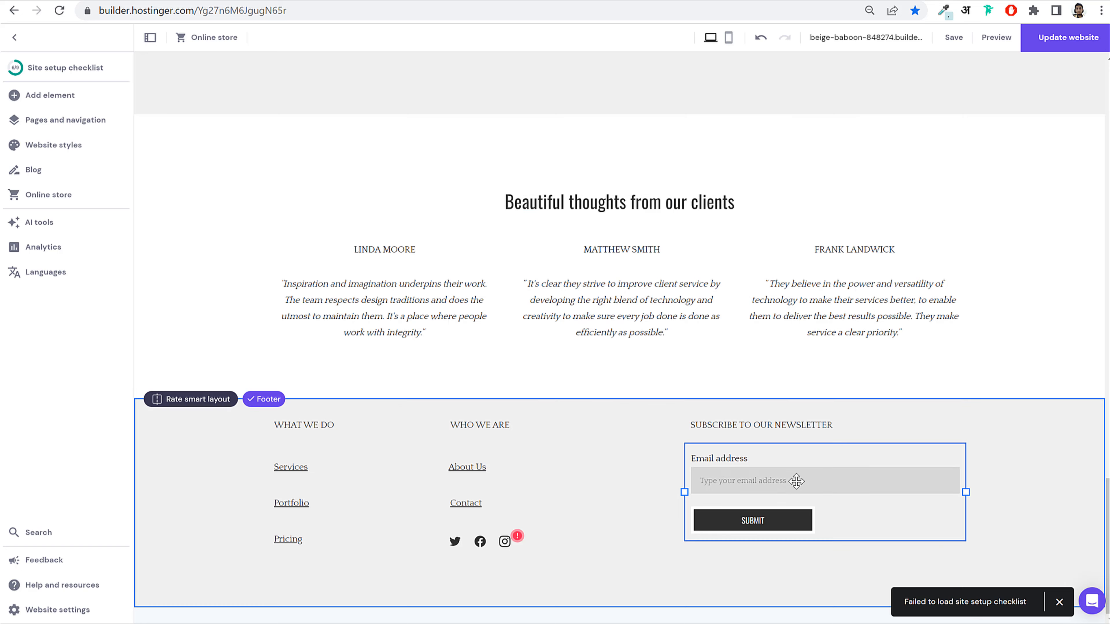
pyautogui.scroll(15, 817, 365)
pyautogui.scroll(10, 817, 365)
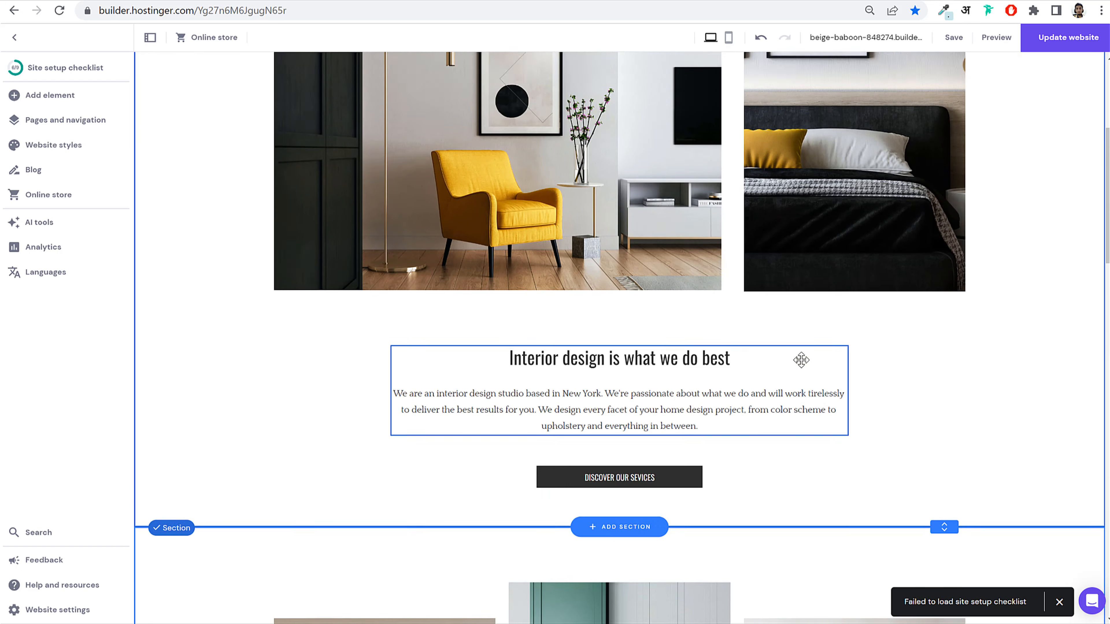
pyautogui.click(729, 37)
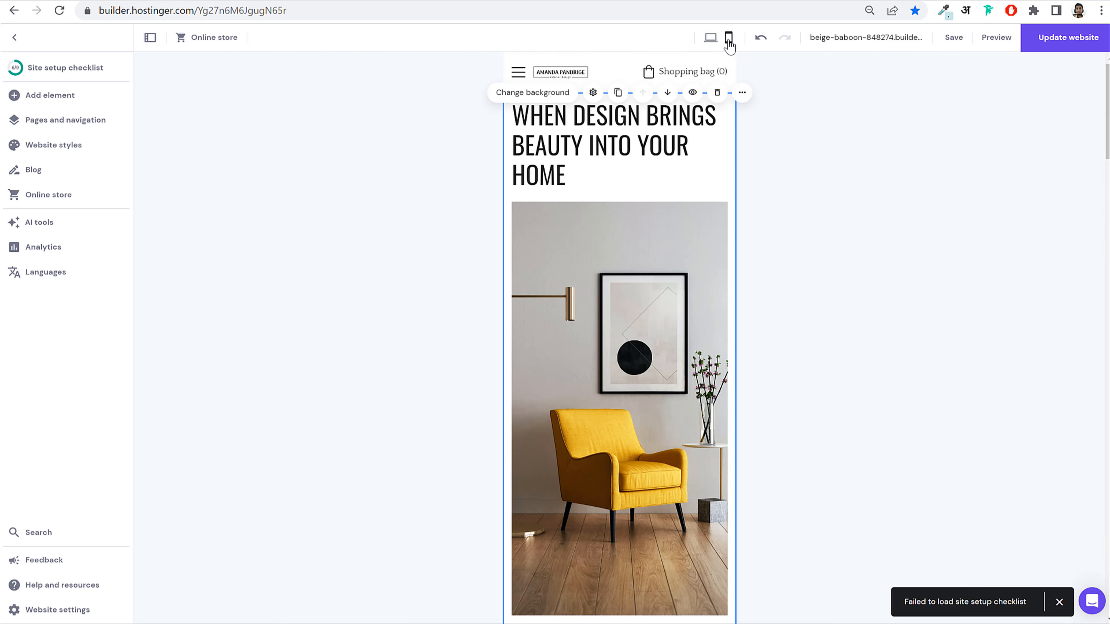
pyautogui.scroll(-8, 655, 333)
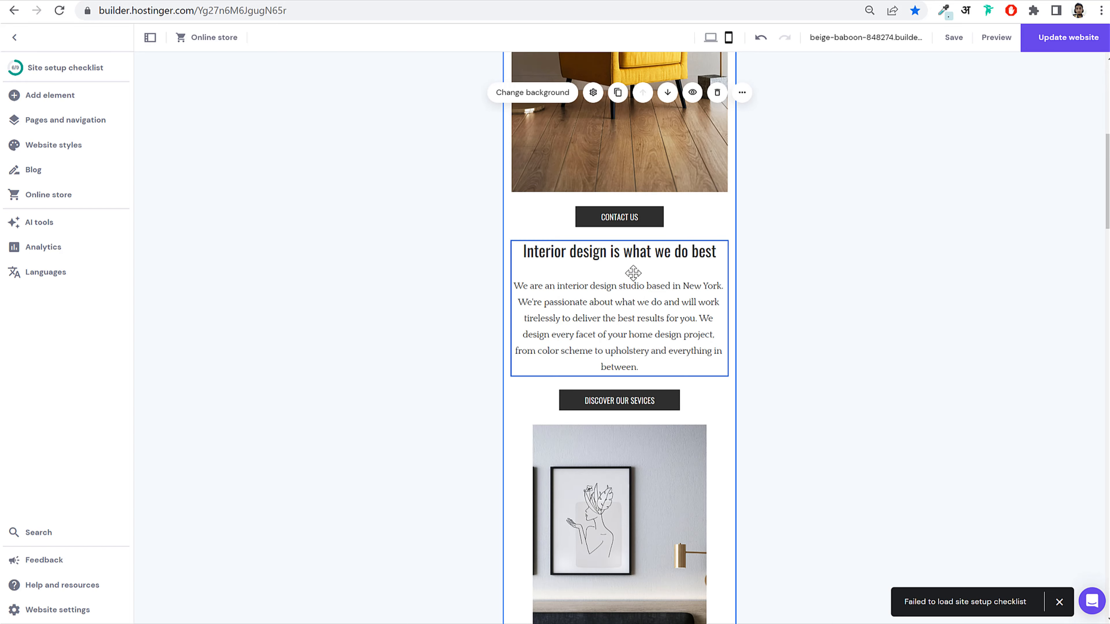
pyautogui.scroll(6, 632, 272)
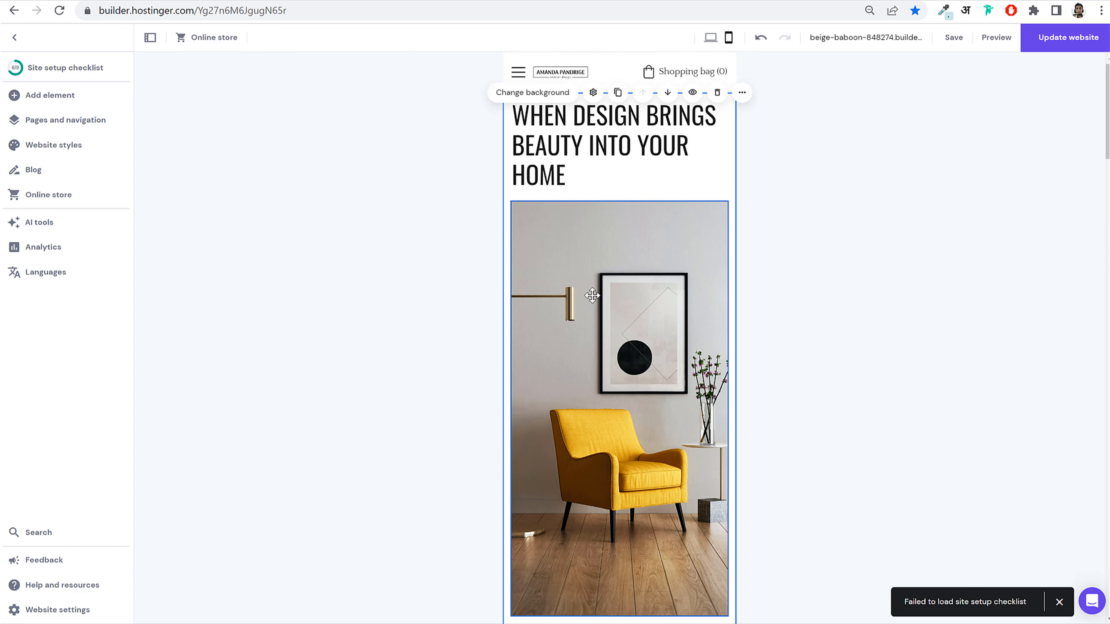
pyautogui.scroll(-15, 592, 296)
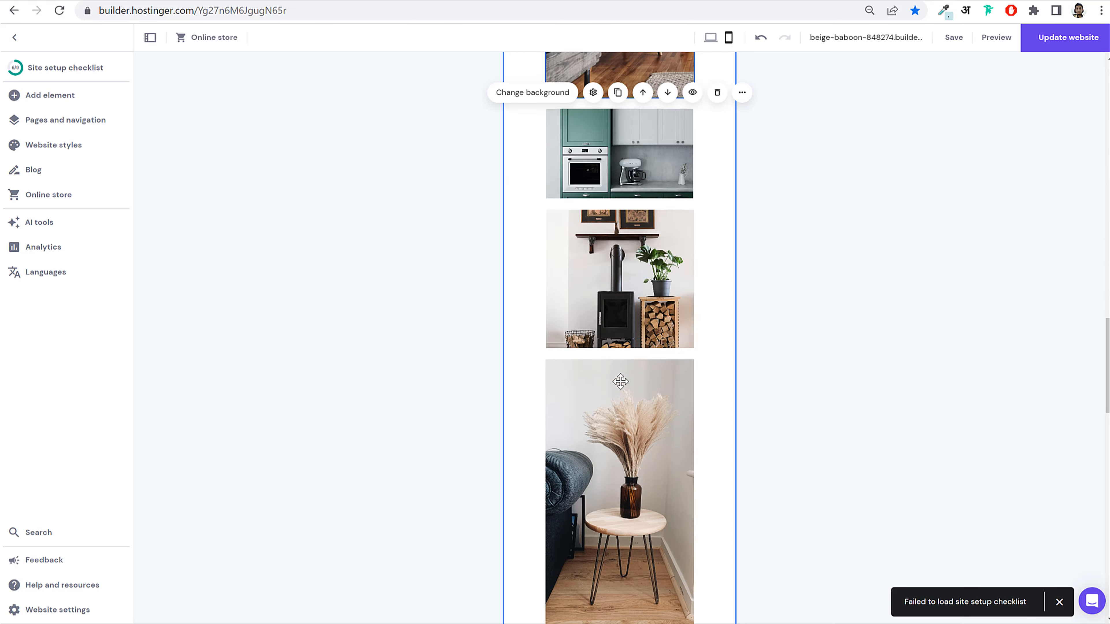
pyautogui.scroll(-5, 620, 381)
pyautogui.scroll(15, 621, 376)
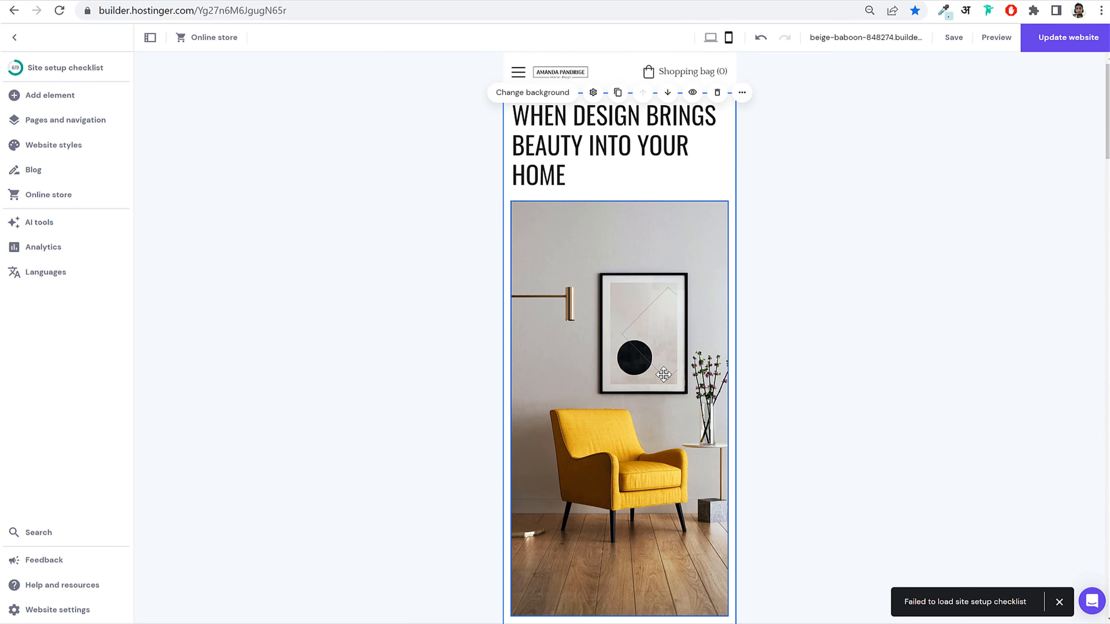
pyautogui.click(710, 37)
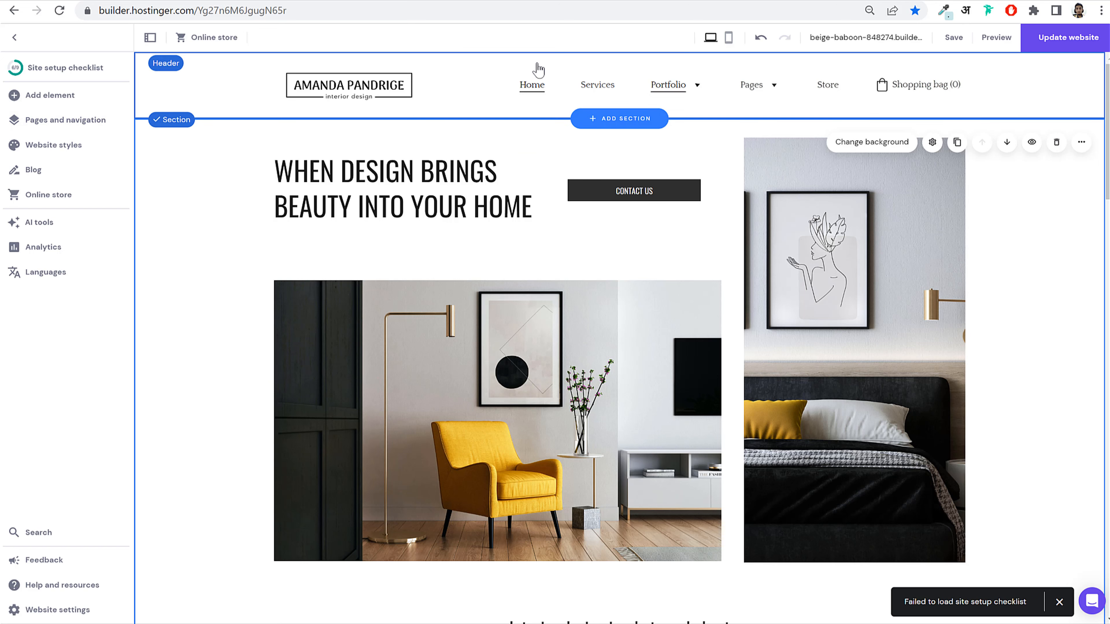
pyautogui.hotkey('ctrl', 'Tab')
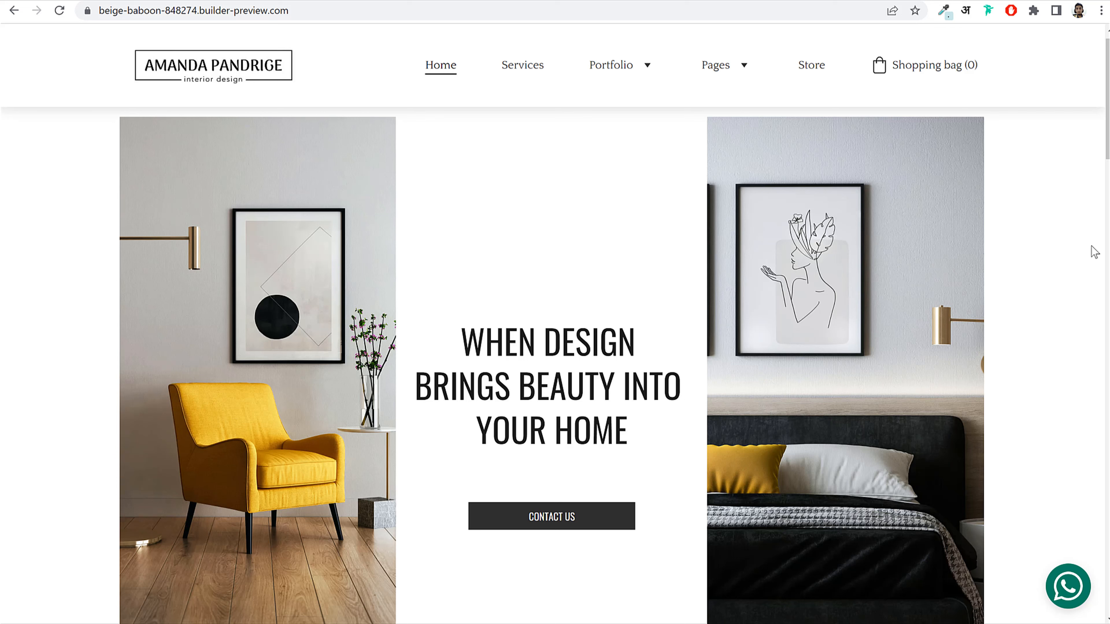
# Step: Open Portfolio 2 in the preview and scroll through the Andheri, Lonavala and Worli project cards
pyautogui.moveTo(604, 76)
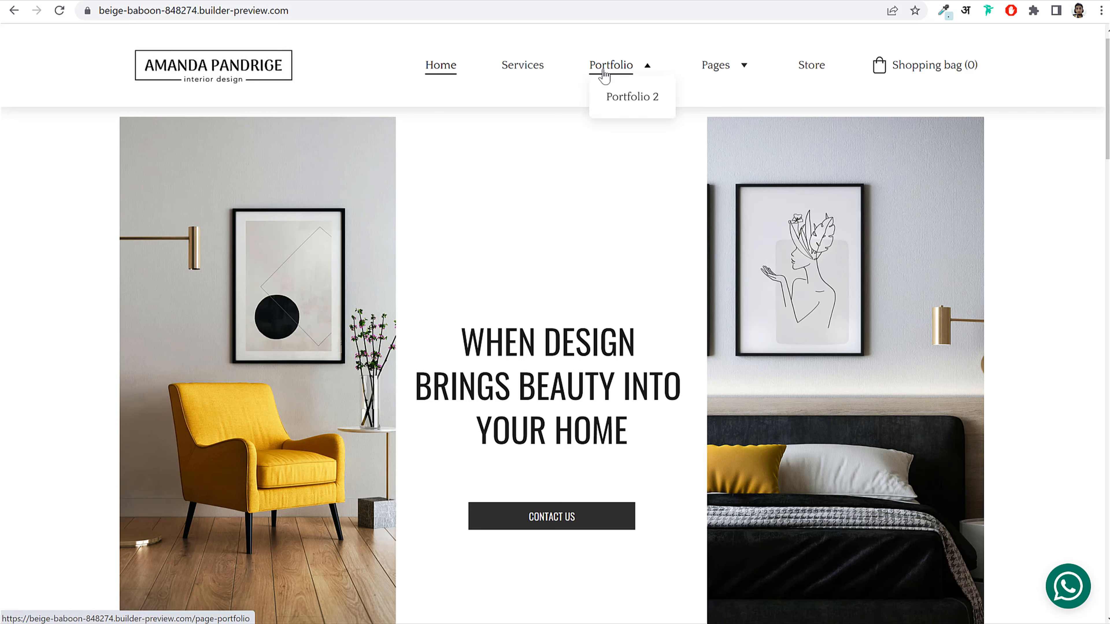
pyautogui.click(629, 105)
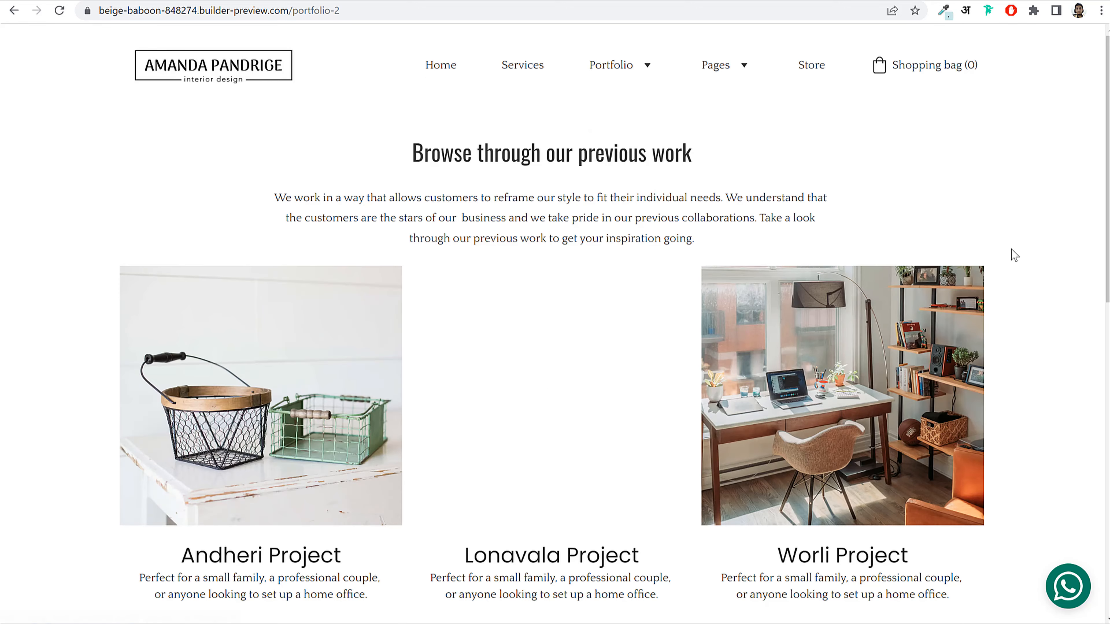
pyautogui.scroll(-10, 997, 319)
pyautogui.scroll(10, 993, 331)
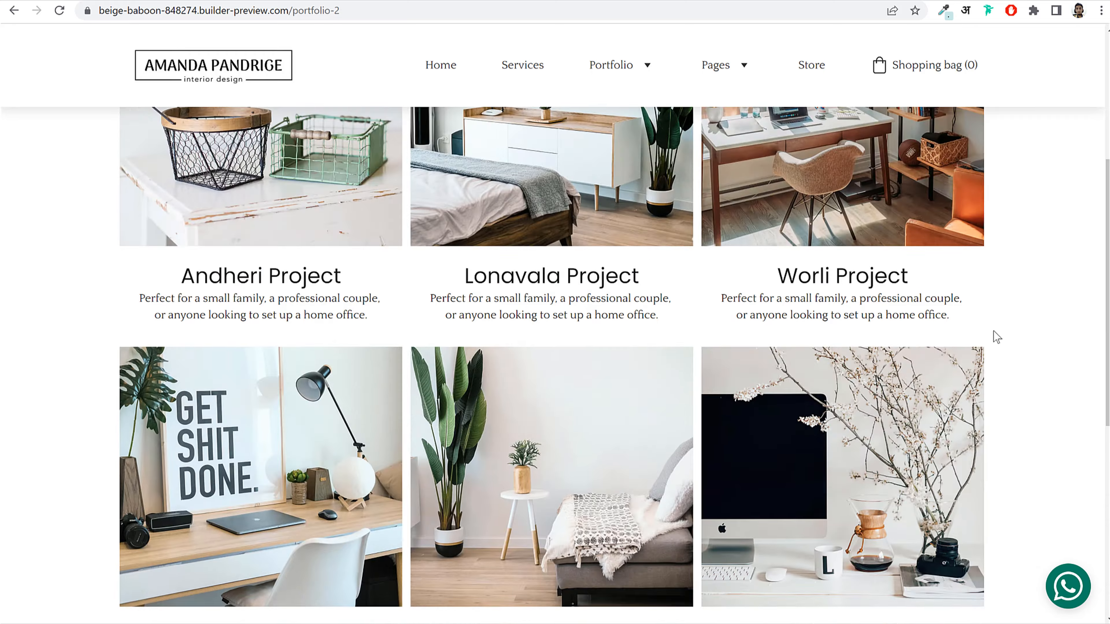
pyautogui.scroll(-2, 995, 344)
pyautogui.scroll(2, 993, 342)
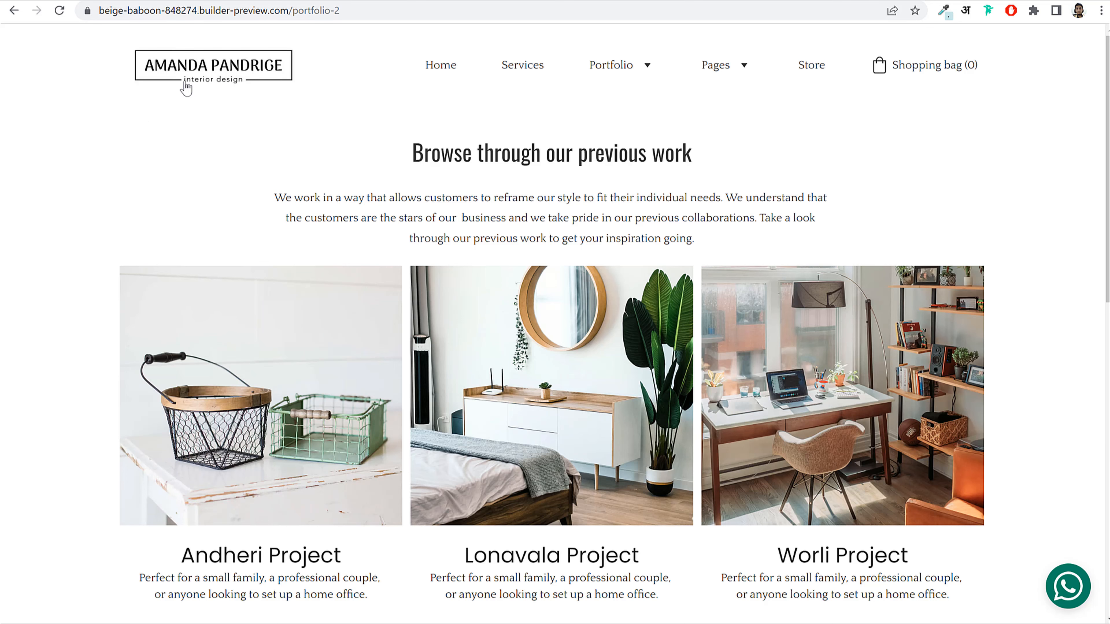
pyautogui.scroll(-10, 489, 168)
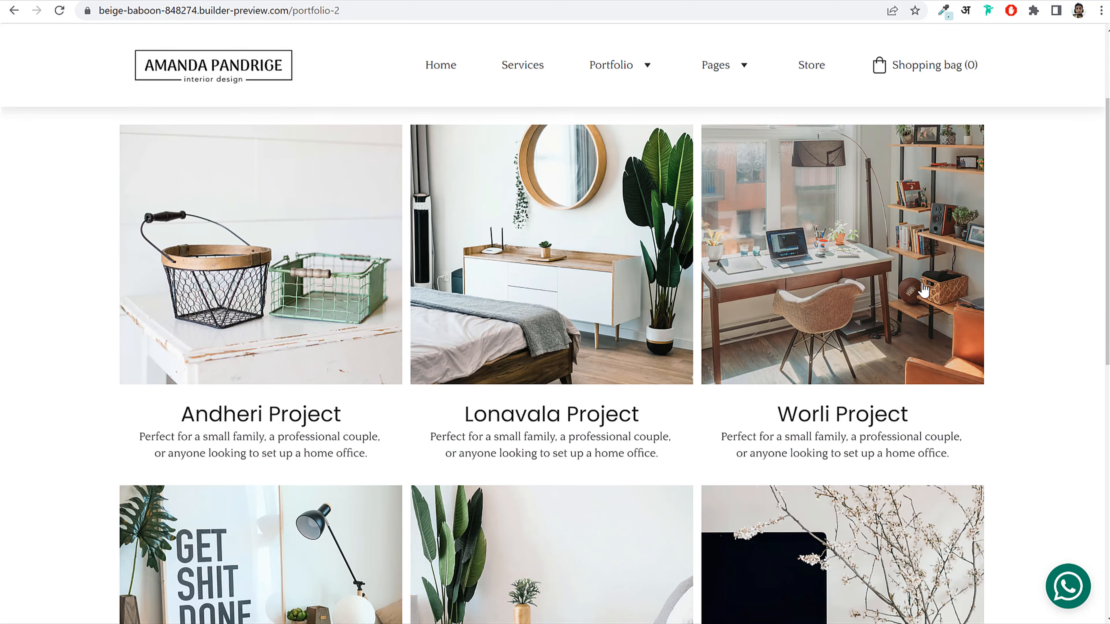
pyautogui.scroll(10, 177, 546)
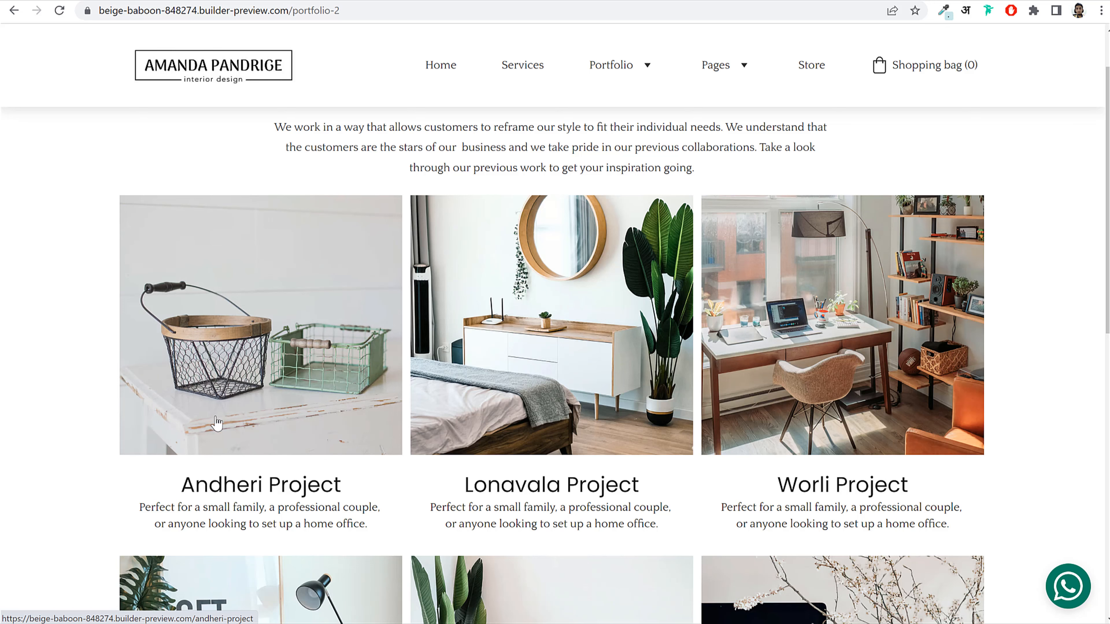
# Step: Open the Andheri Project page and highlight its heading, 3 BHK title, designer credit and Fortuna Citadelle details
pyautogui.click(277, 355)
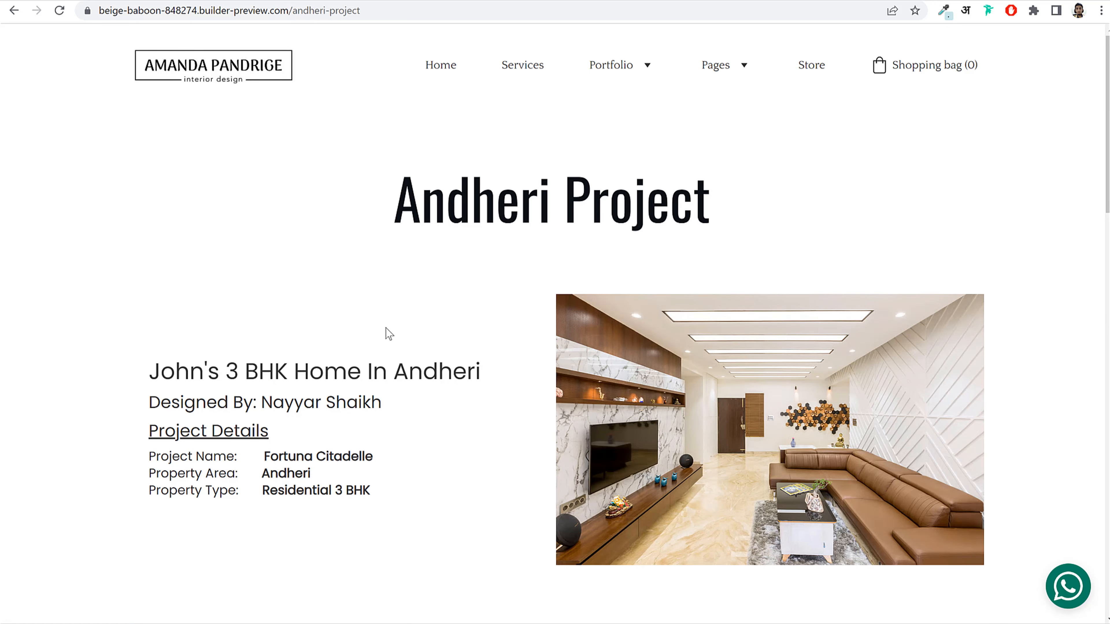
pyautogui.scroll(-5, 1068, 402)
pyautogui.scroll(5, 1068, 401)
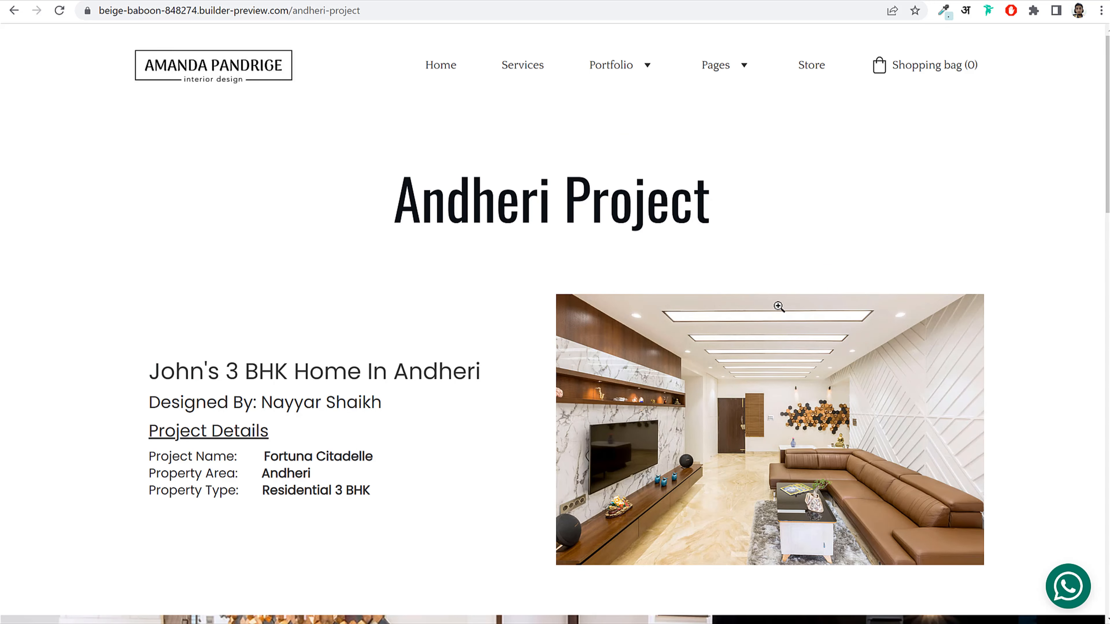
pyautogui.moveTo(397, 197); pyautogui.dragTo(847, 211)
pyautogui.click(629, 258)
pyautogui.moveTo(160, 373); pyautogui.dragTo(491, 374)
pyautogui.click(408, 378)
pyautogui.moveTo(149, 405); pyautogui.dragTo(383, 403)
pyautogui.click(293, 406)
pyautogui.click(193, 470)
pyautogui.moveTo(151, 456); pyautogui.dragTo(367, 500)
pyautogui.click(367, 500)
pyautogui.tripleClick(327, 456)
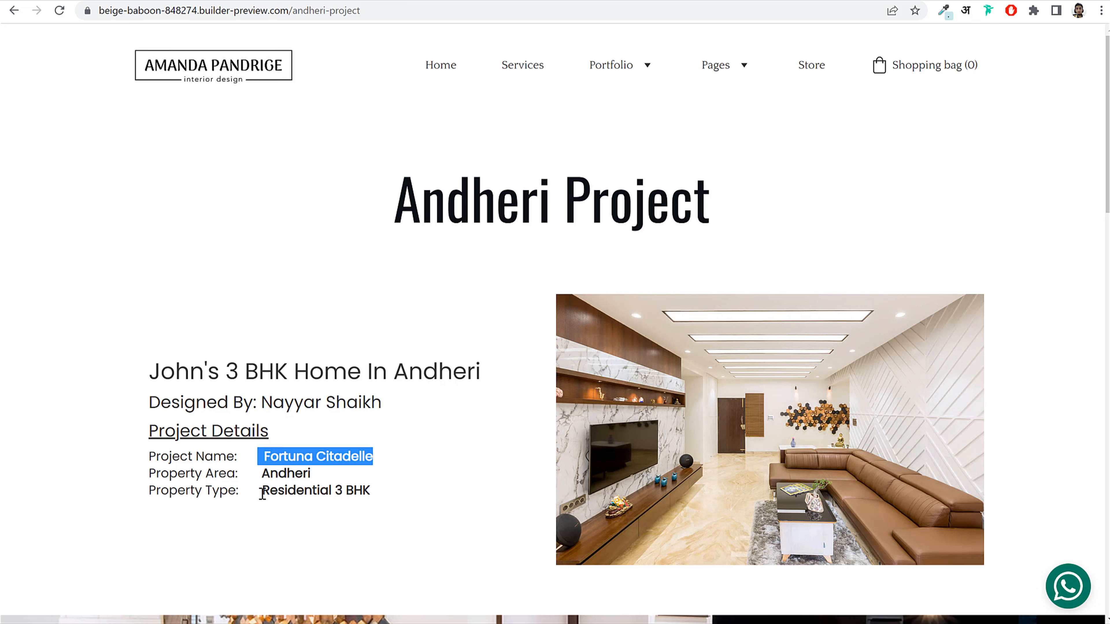
# Step: Enlarge the living room photo in the lightbox twice, closing it each time
pyautogui.scroll(-2, 658, 424)
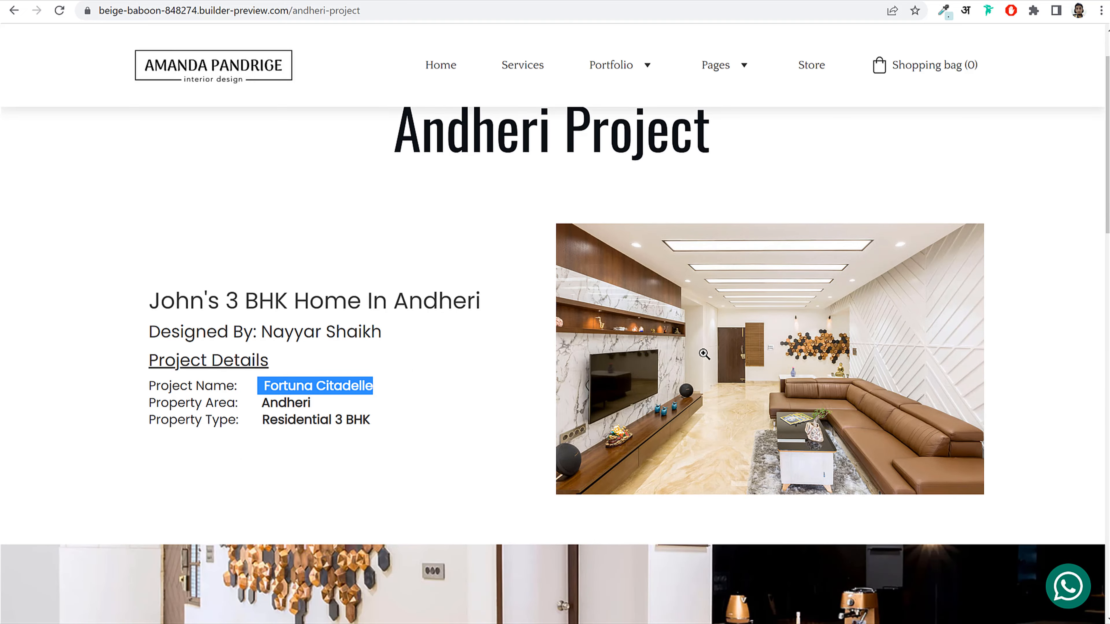
pyautogui.click(779, 333)
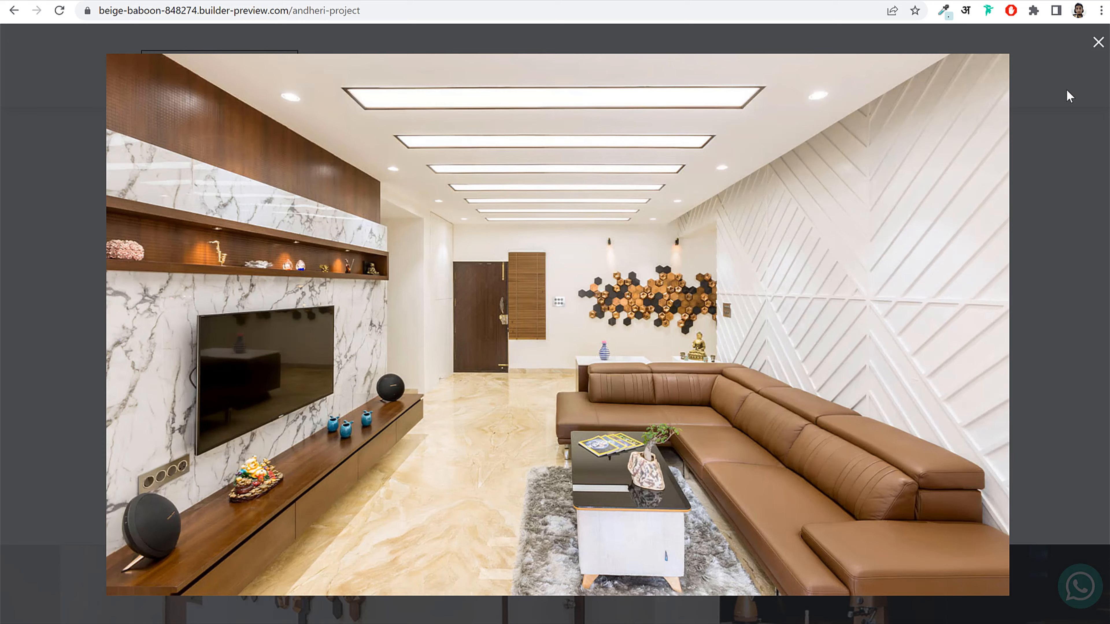
pyautogui.click(1098, 42)
pyautogui.click(830, 335)
pyautogui.click(1080, 186)
# Step: Advance the photo slider three images, then go back one
pyautogui.scroll(-8, 1030, 311)
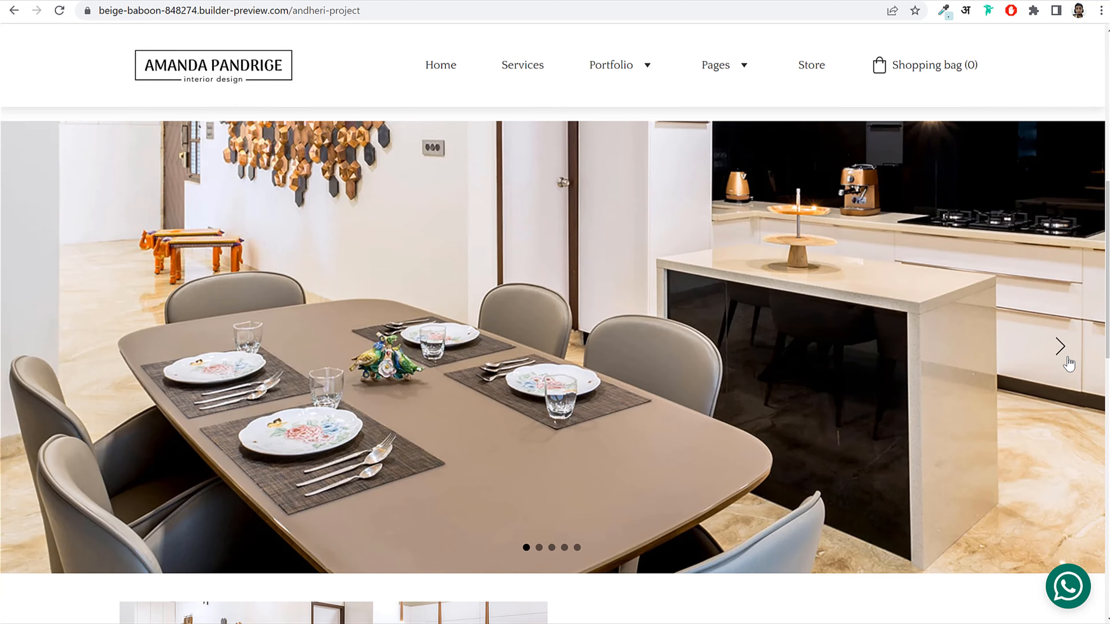
pyautogui.click(1067, 361)
pyautogui.click(1066, 358)
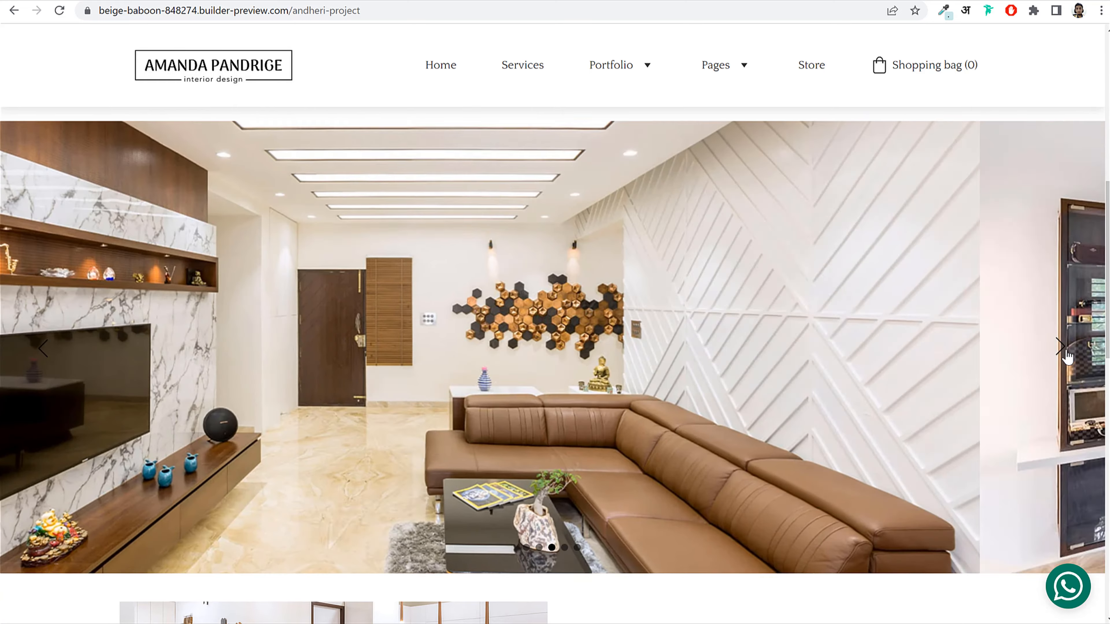
pyautogui.click(1067, 356)
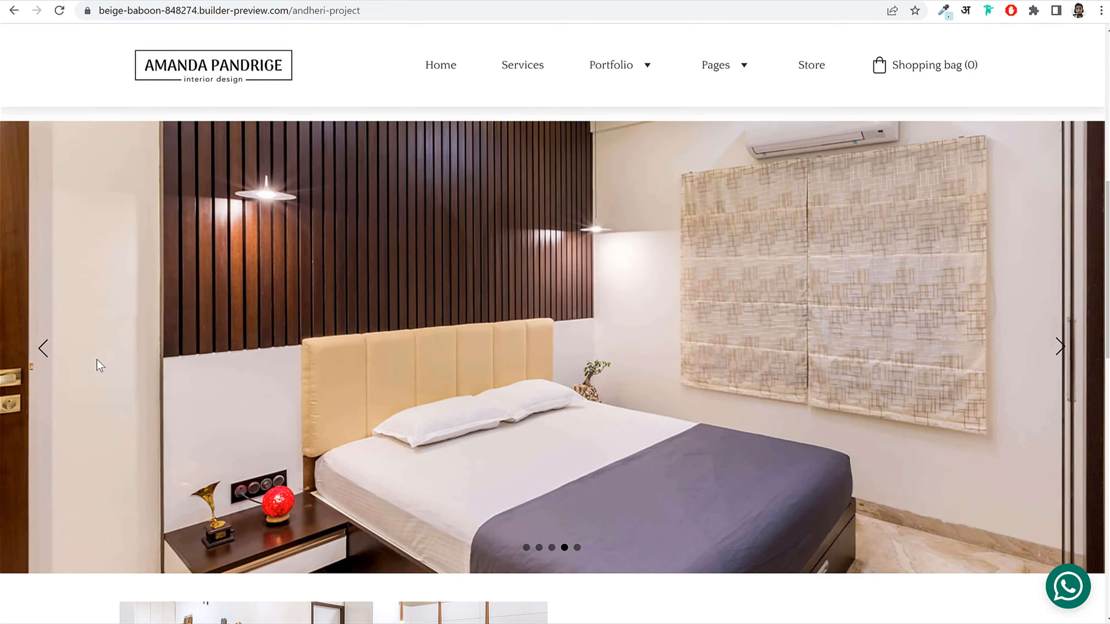
pyautogui.click(52, 359)
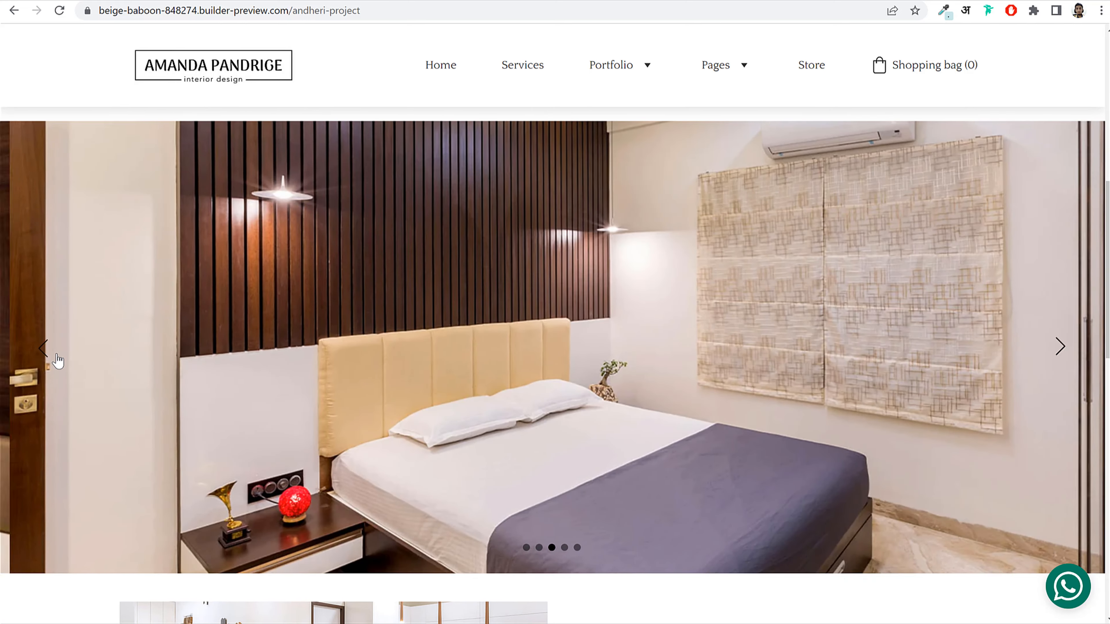
# Step: Highlight the Bridgewater Joy Residence heading and description paragraph, then scroll back up the page
pyautogui.scroll(-5, 729, 368)
pyautogui.scroll(-4, 729, 369)
pyautogui.scroll(9, 728, 374)
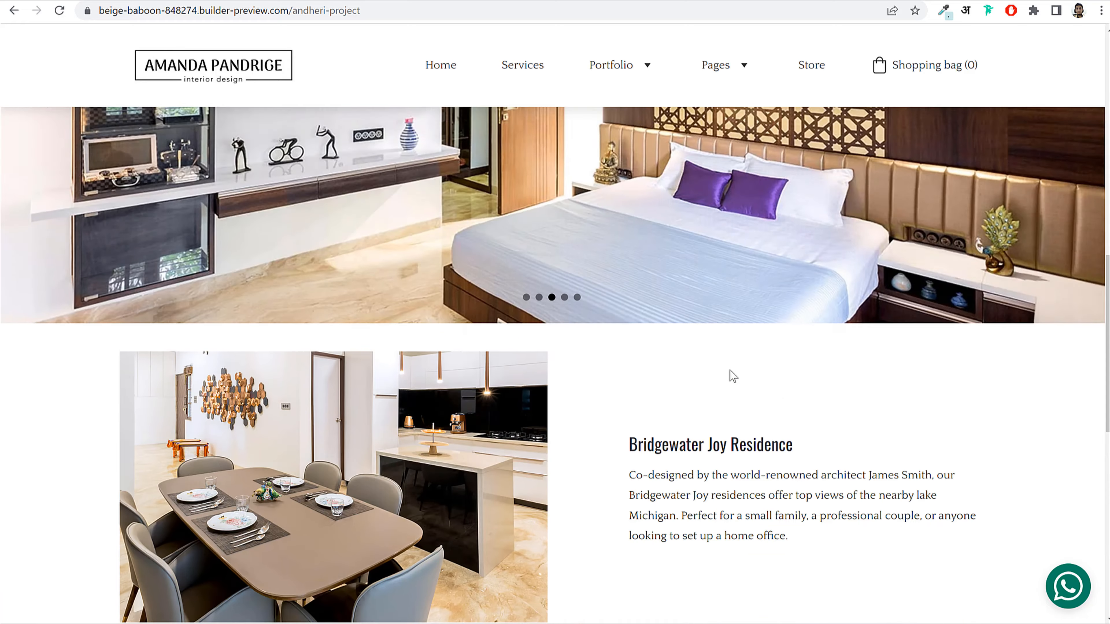
pyautogui.scroll(-8, 669, 352)
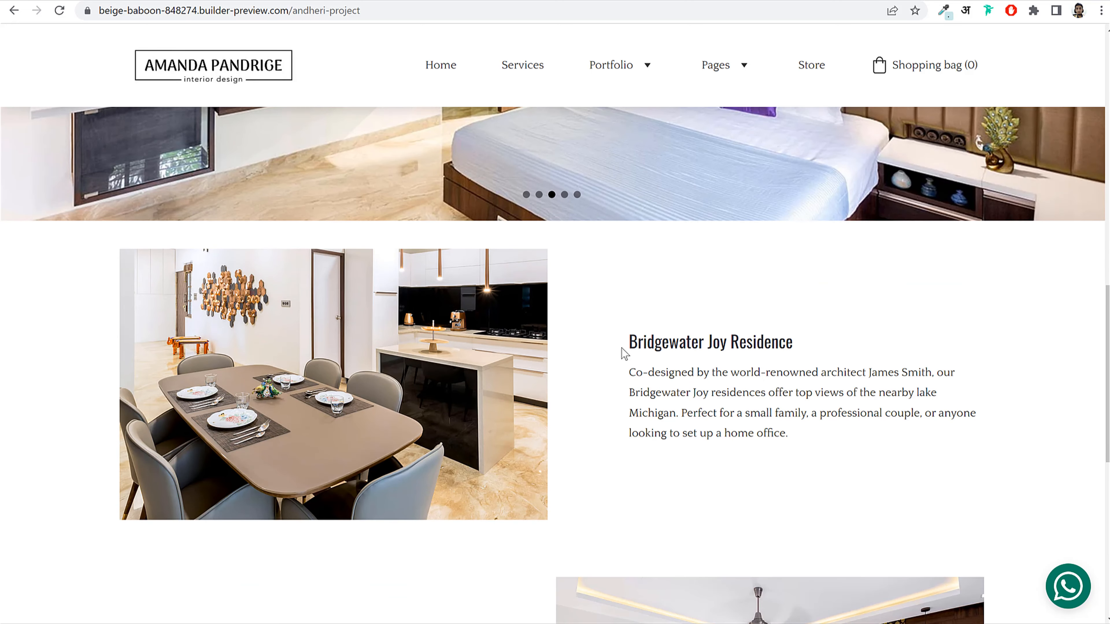
pyautogui.moveTo(626, 346); pyautogui.dragTo(922, 350)
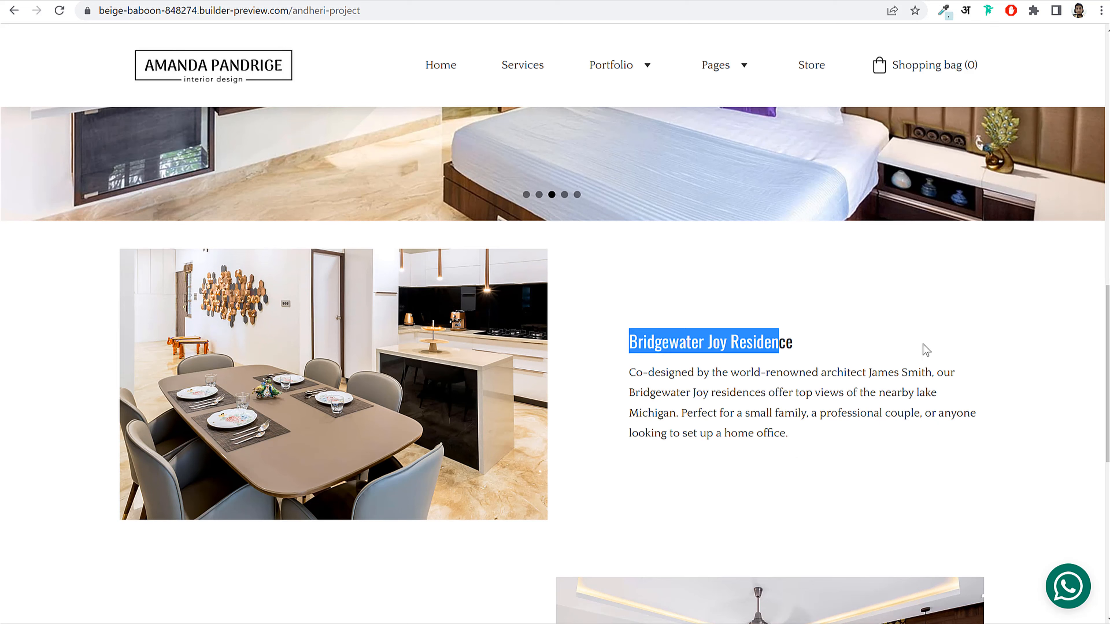
pyautogui.click(619, 459)
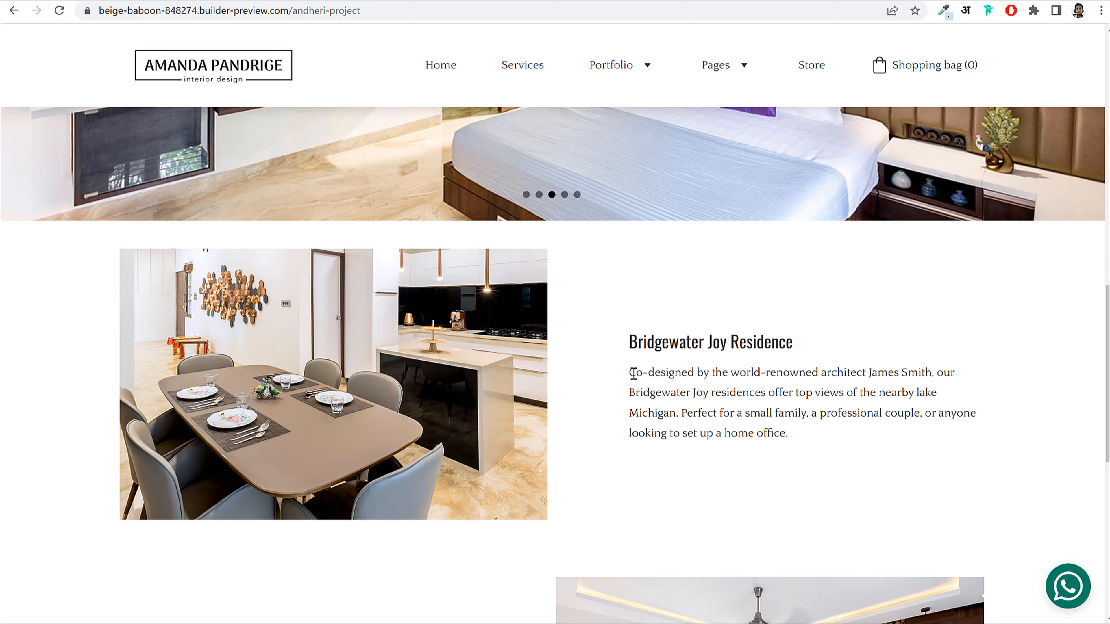
pyautogui.moveTo(634, 373); pyautogui.dragTo(813, 429)
pyautogui.click(816, 434)
pyautogui.scroll(-5, 813, 496)
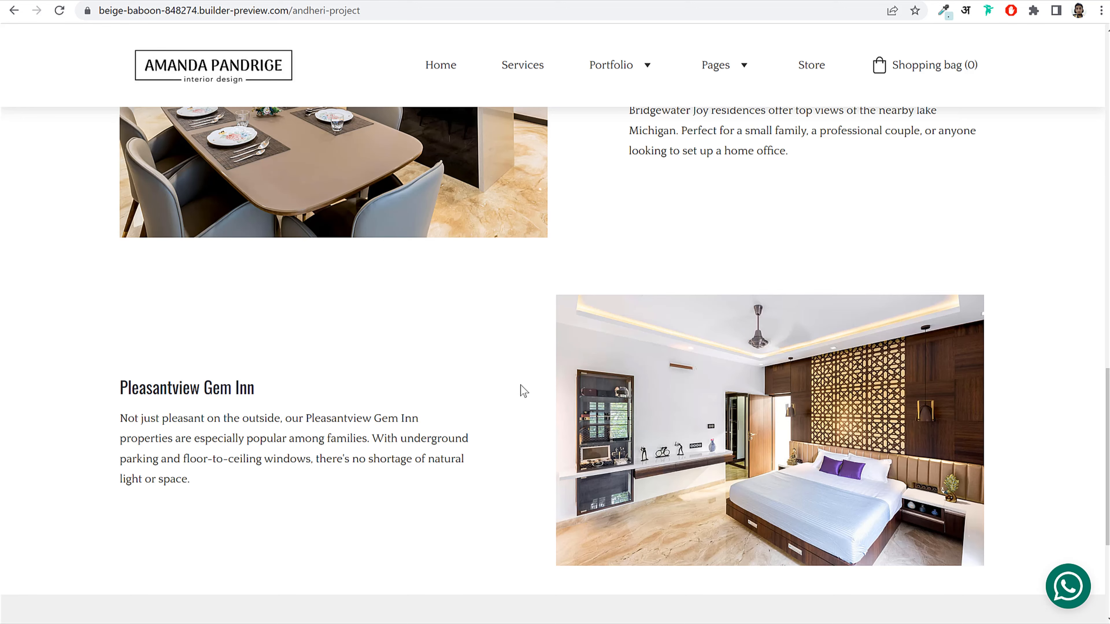
pyautogui.scroll(-4, 515, 395)
pyautogui.scroll(11, 512, 408)
pyautogui.scroll(8, 509, 406)
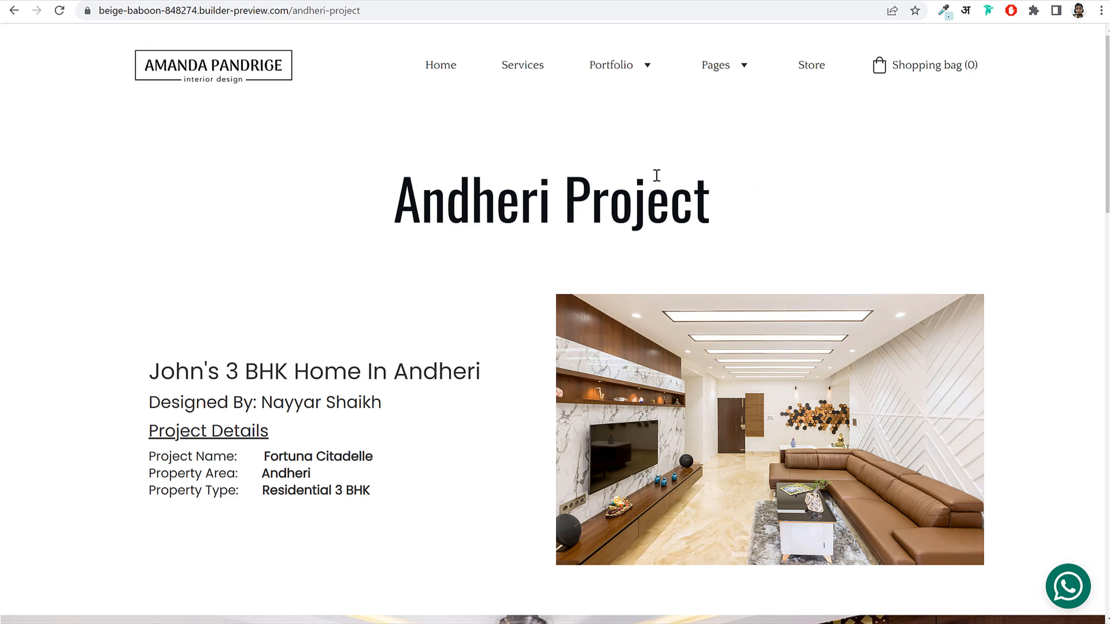
# Step: Visit Portfolio 2, then the main Portfolio page, and scroll through its gallery
pyautogui.moveTo(624, 66)
pyautogui.click(623, 97)
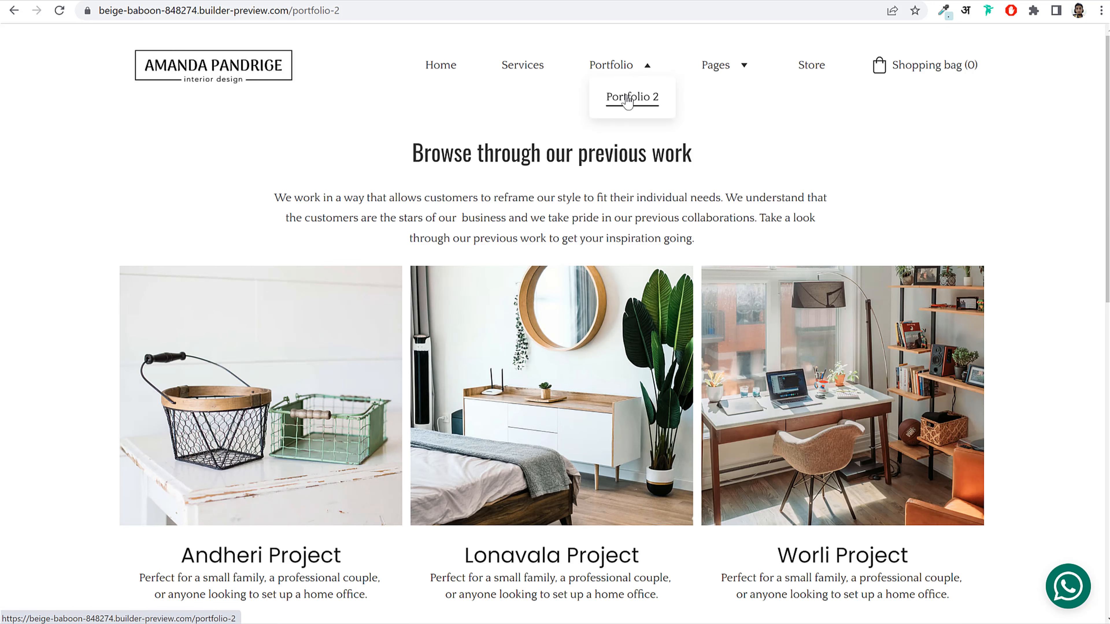
pyautogui.click(611, 70)
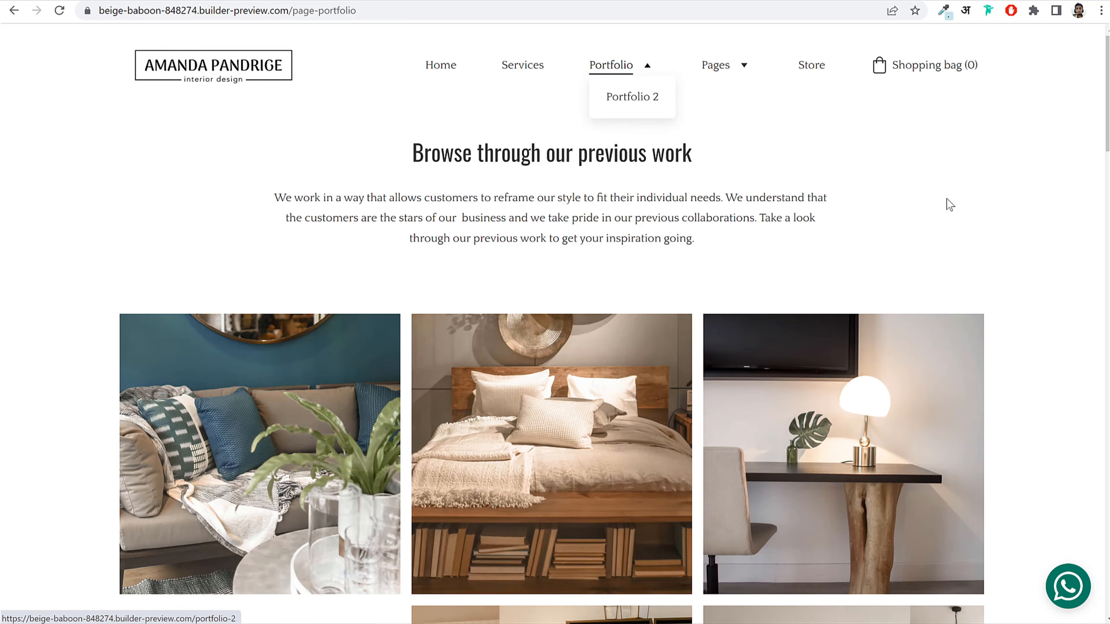
pyautogui.scroll(-5, 1024, 416)
pyautogui.scroll(-20, 1027, 423)
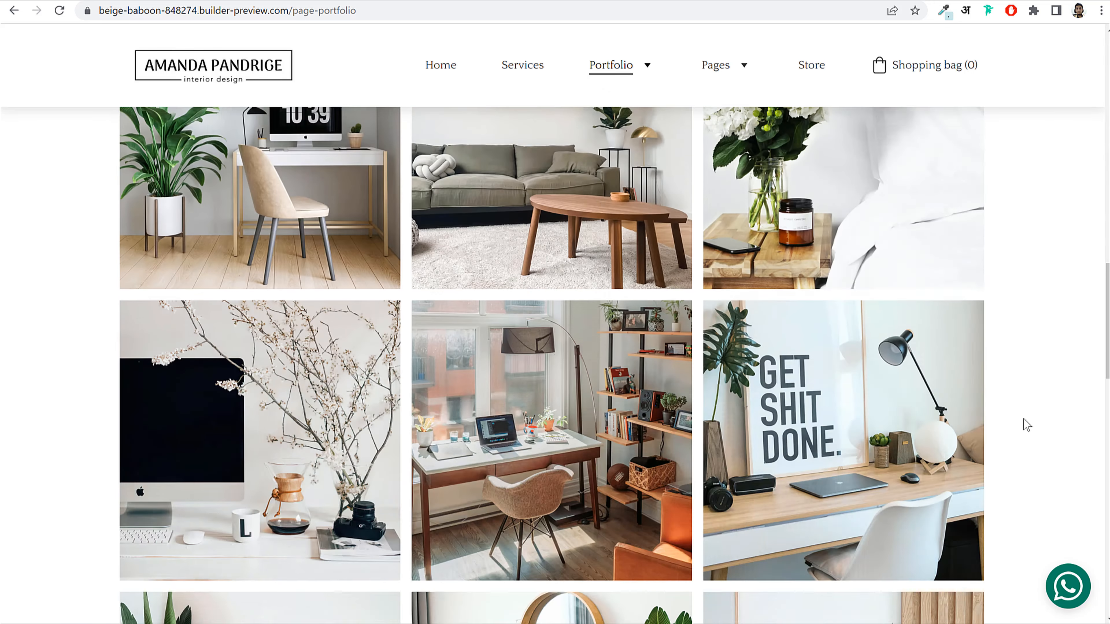
pyautogui.scroll(-10, 1025, 423)
pyautogui.scroll(20, 1025, 426)
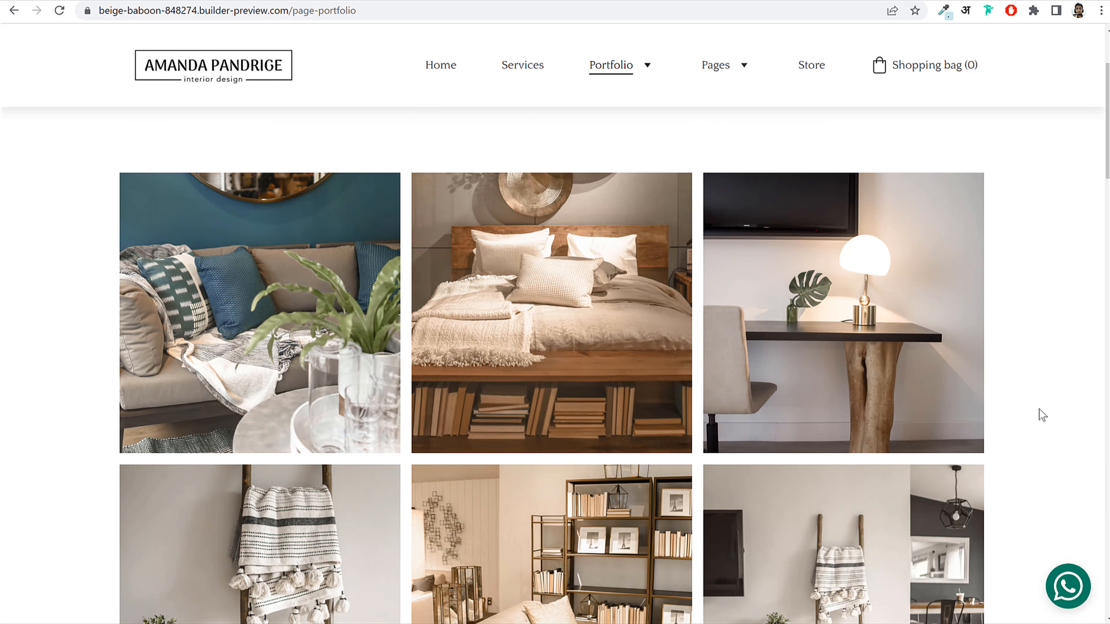
# Step: View the sofa photo and next two gallery images enlarged, then go Home and back to the editor
pyautogui.click(259, 346)
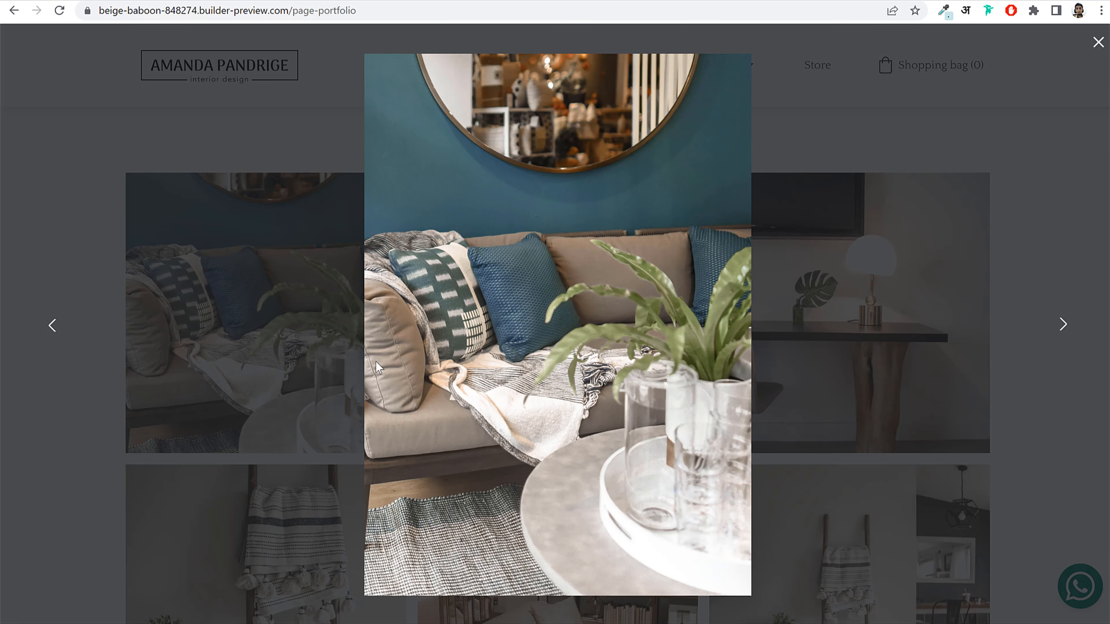
pyautogui.click(1066, 330)
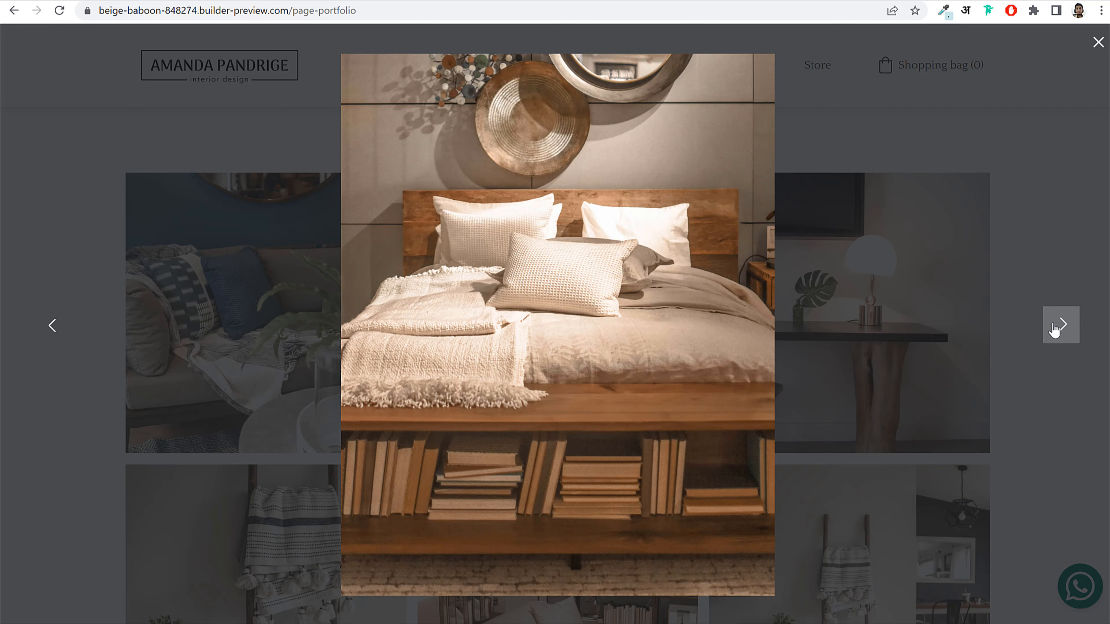
pyautogui.click(1055, 328)
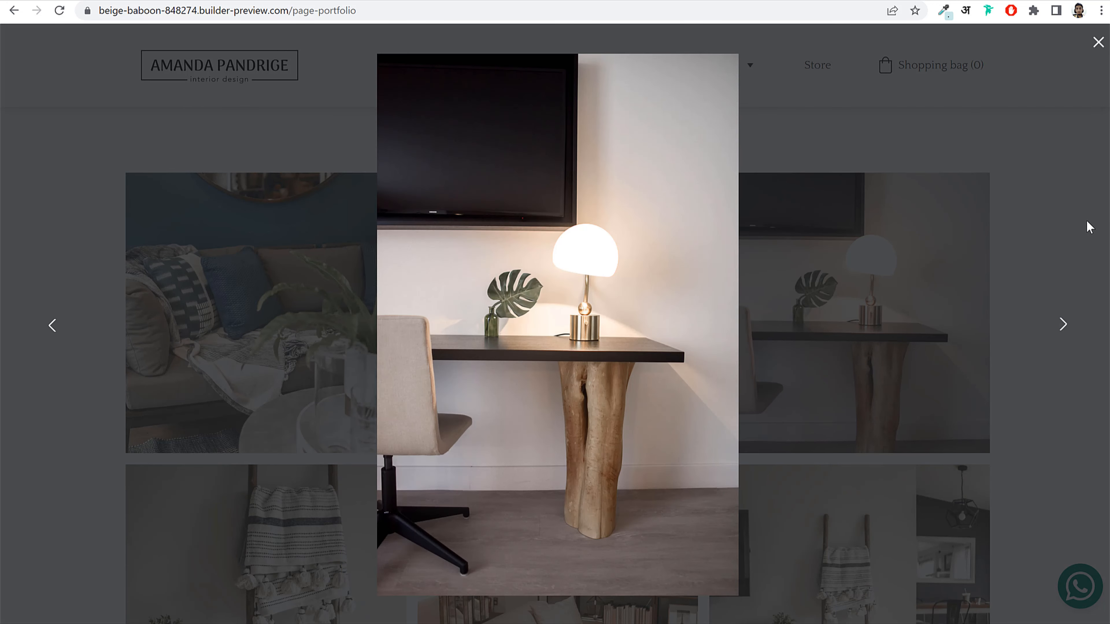
pyautogui.click(1098, 42)
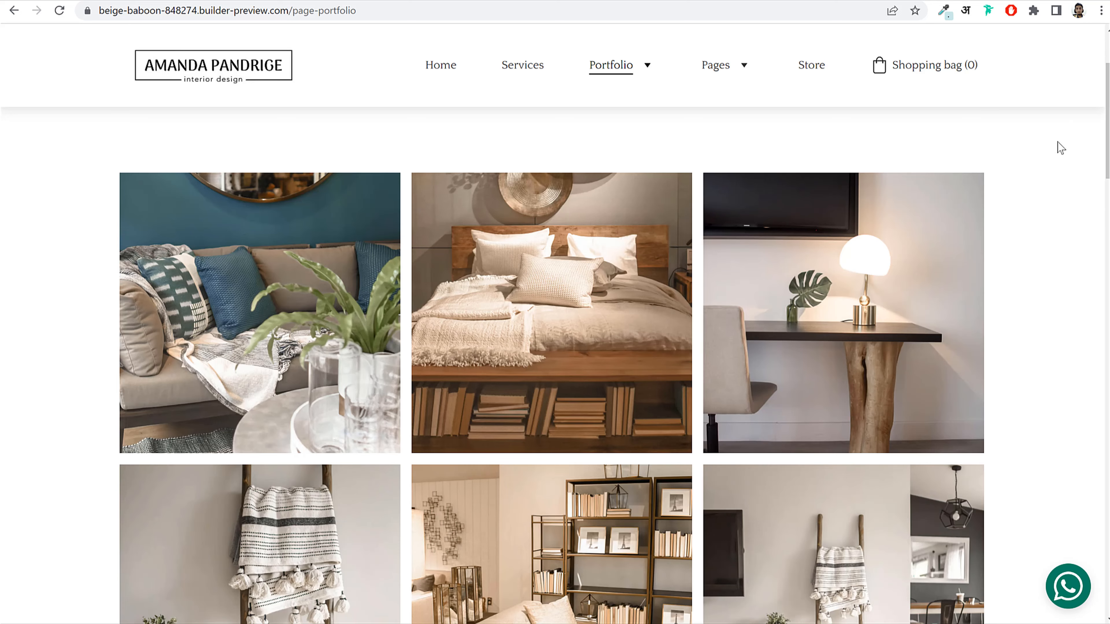
pyautogui.scroll(3, 1061, 293)
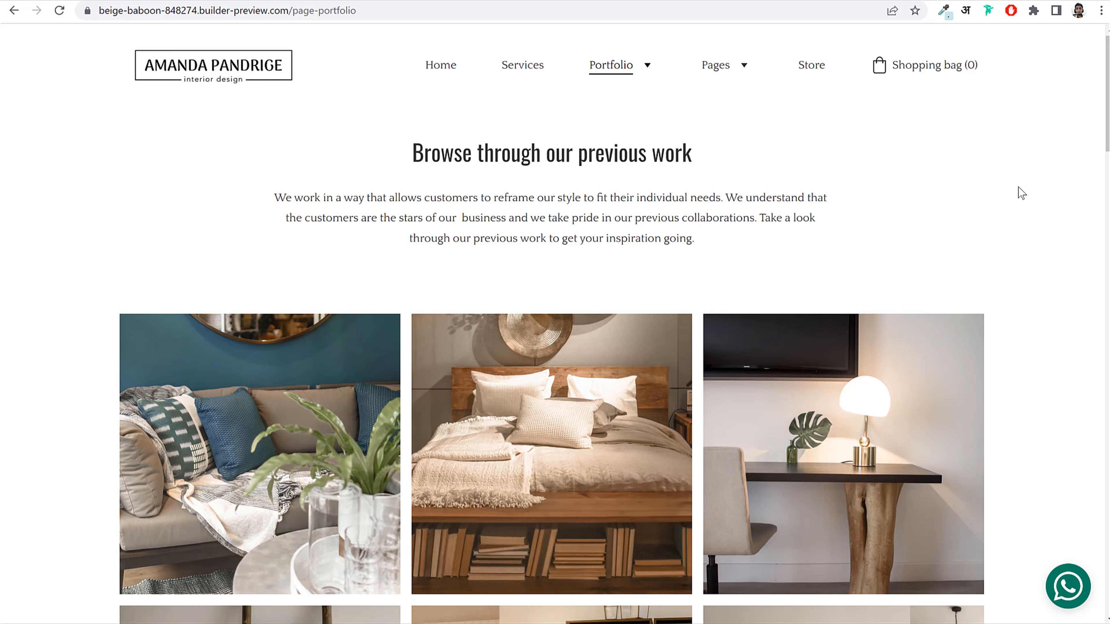
pyautogui.click(437, 72)
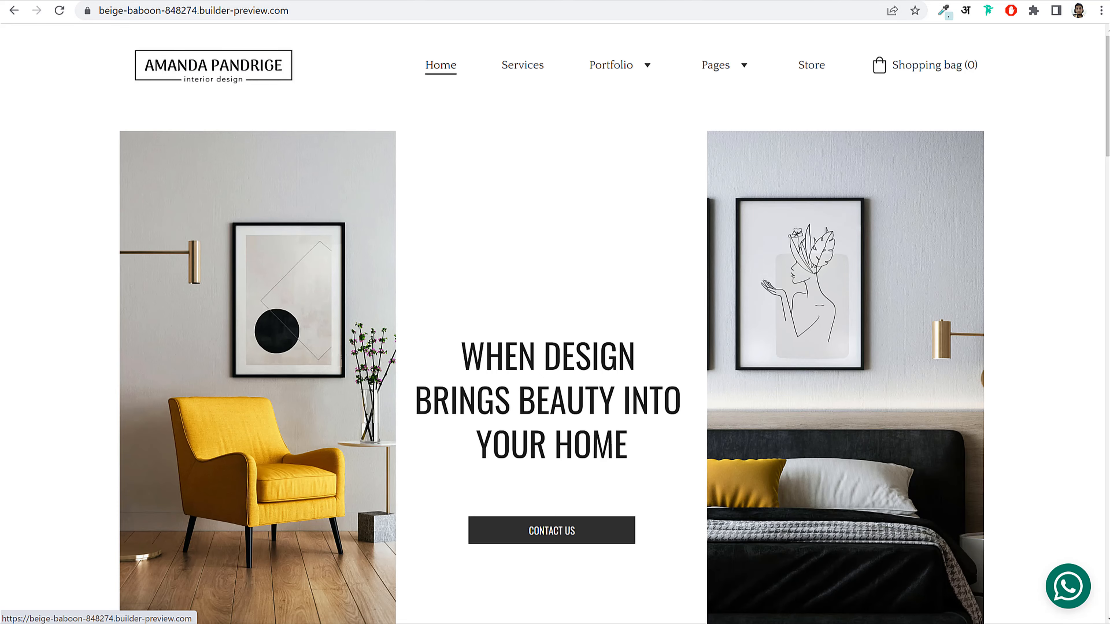
pyautogui.hotkey('ctrl', 'shift', 'Tab')
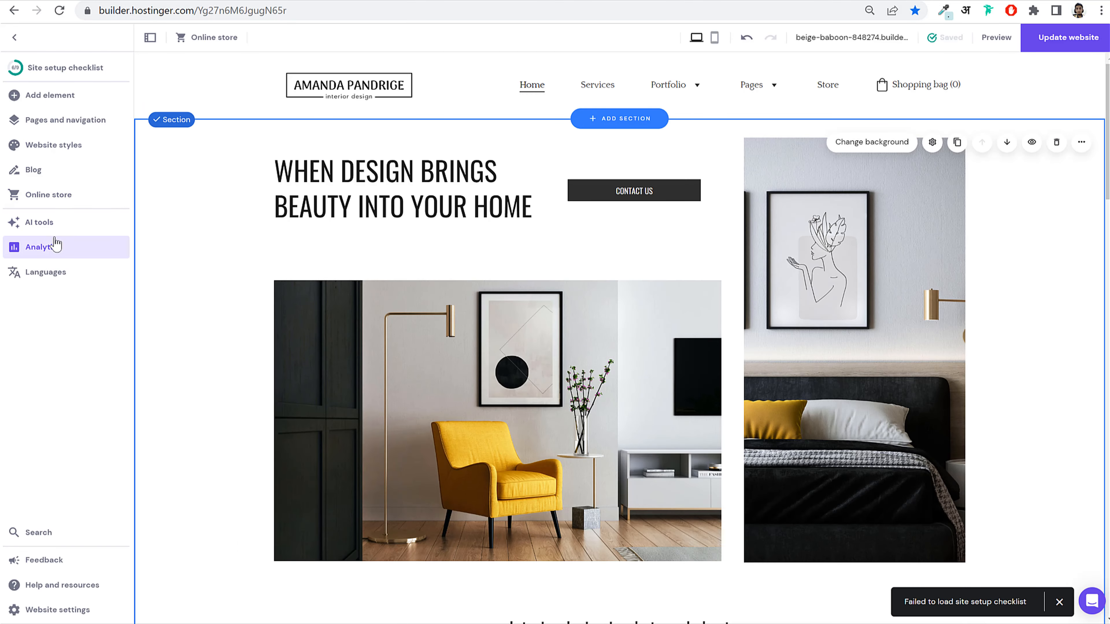
# Step: Launch the AI Logo maker from the sidebar's AI tools list
pyautogui.click(51, 226)
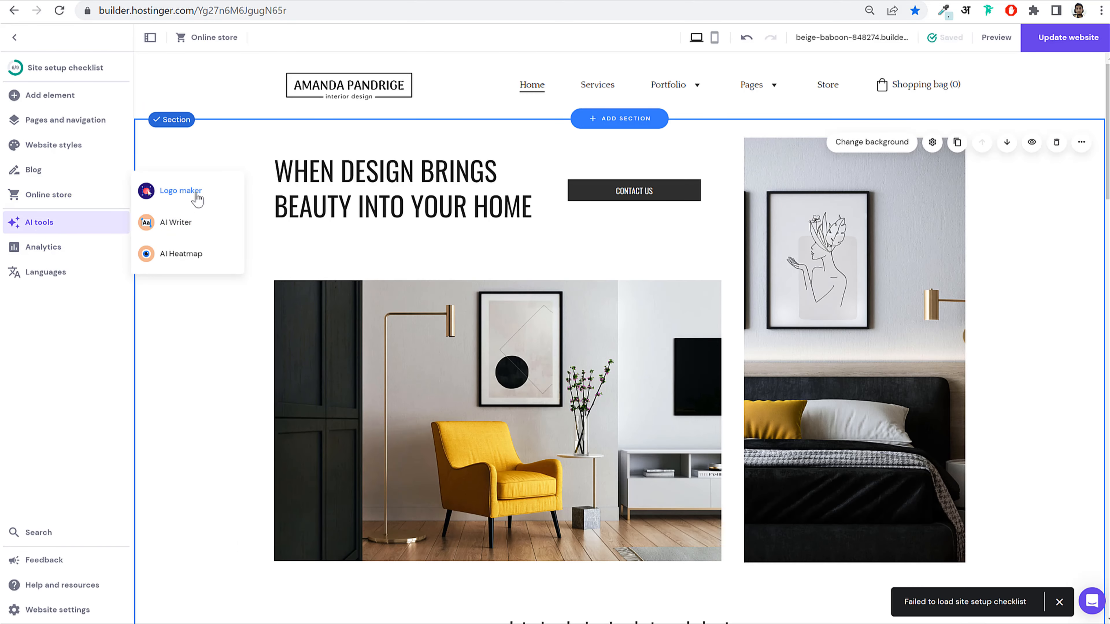
pyautogui.click(184, 197)
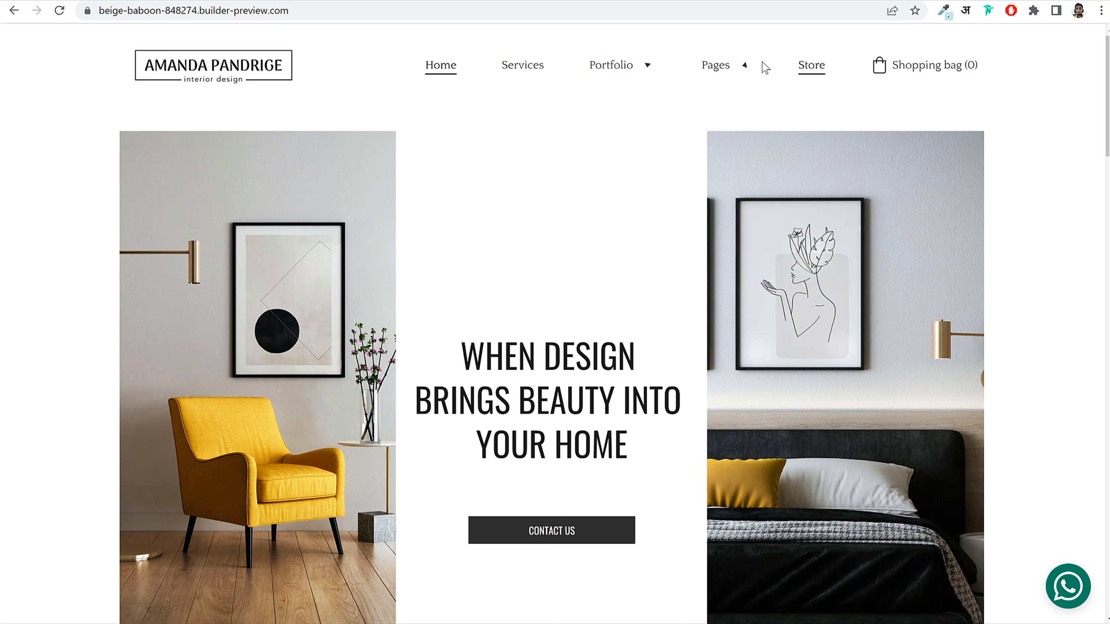
# Step: Peek into the shopping bag, then go to the Store page and scroll its bowls and vases
pyautogui.click(939, 67)
pyautogui.click(1096, 45)
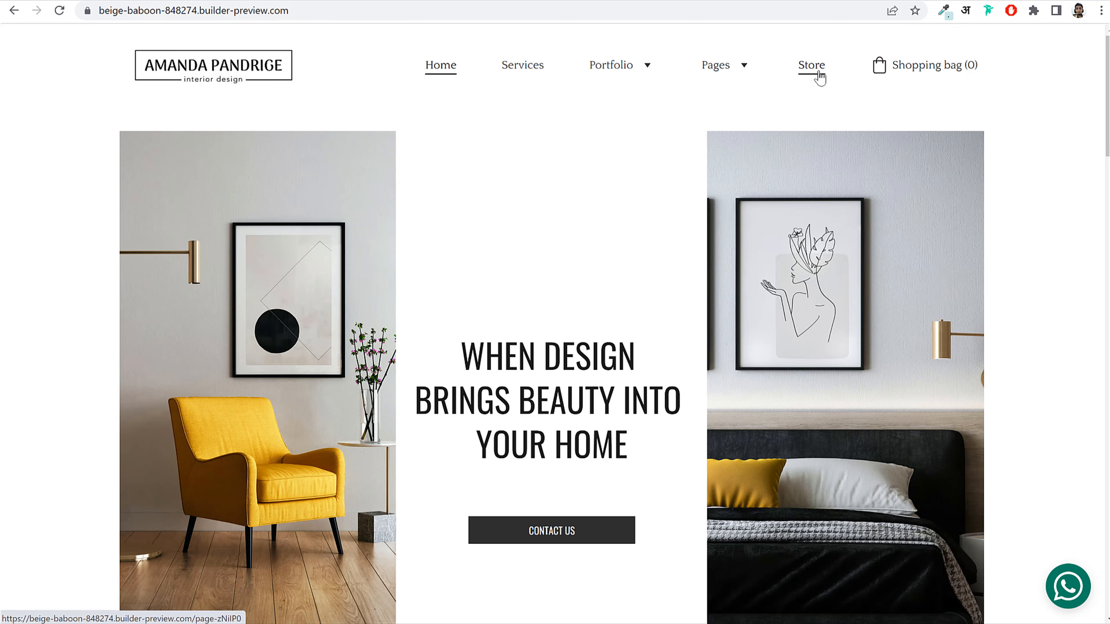
pyautogui.click(811, 82)
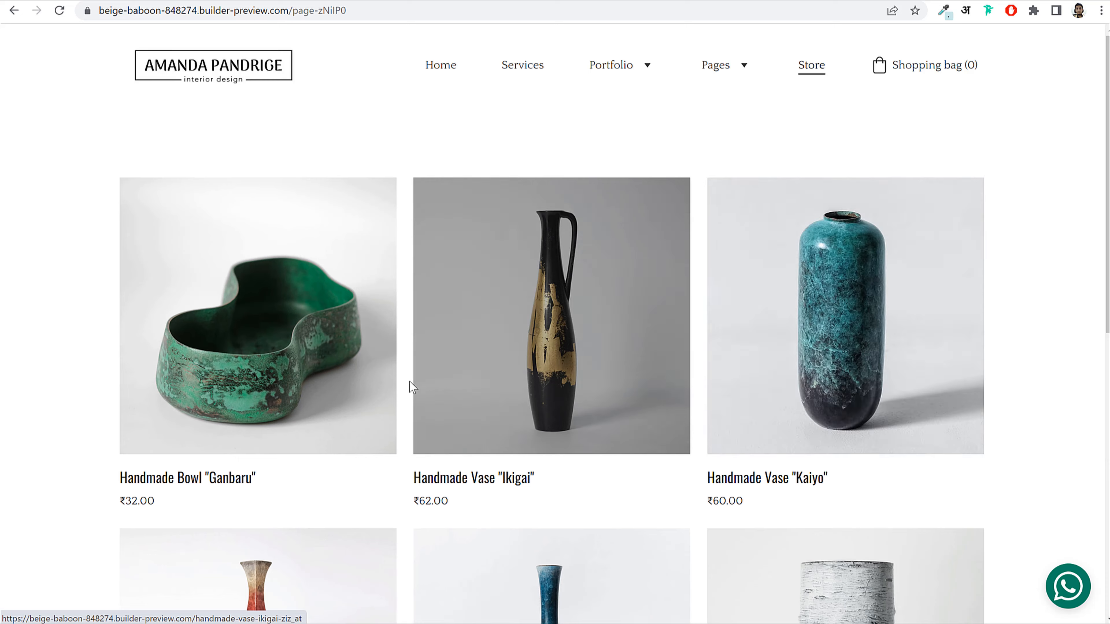
pyautogui.scroll(-10, 1078, 346)
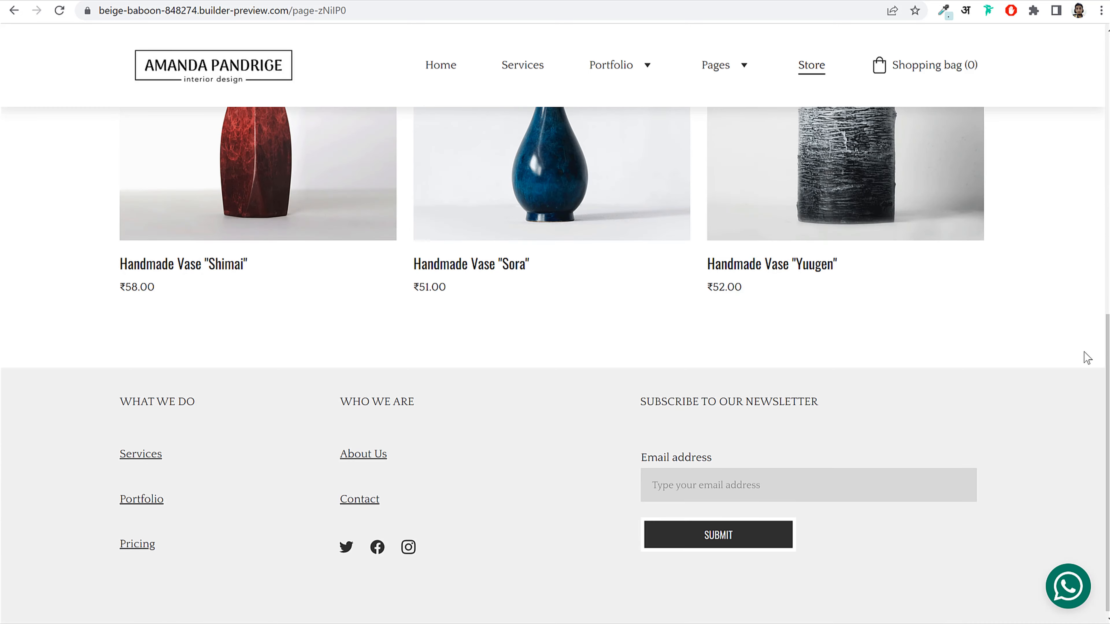
pyautogui.scroll(8, 1084, 351)
pyautogui.scroll(3, 1083, 350)
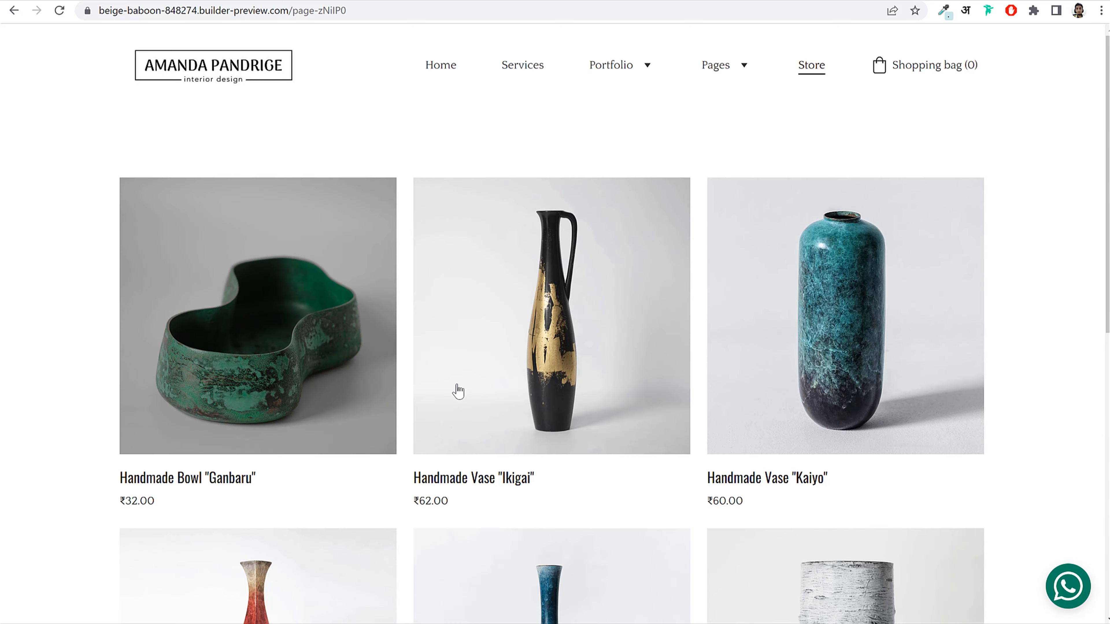
# Step: From the Ganbaru product page, add one bowl at ₹32.00 to the bag, quantity back at 1
pyautogui.click(304, 289)
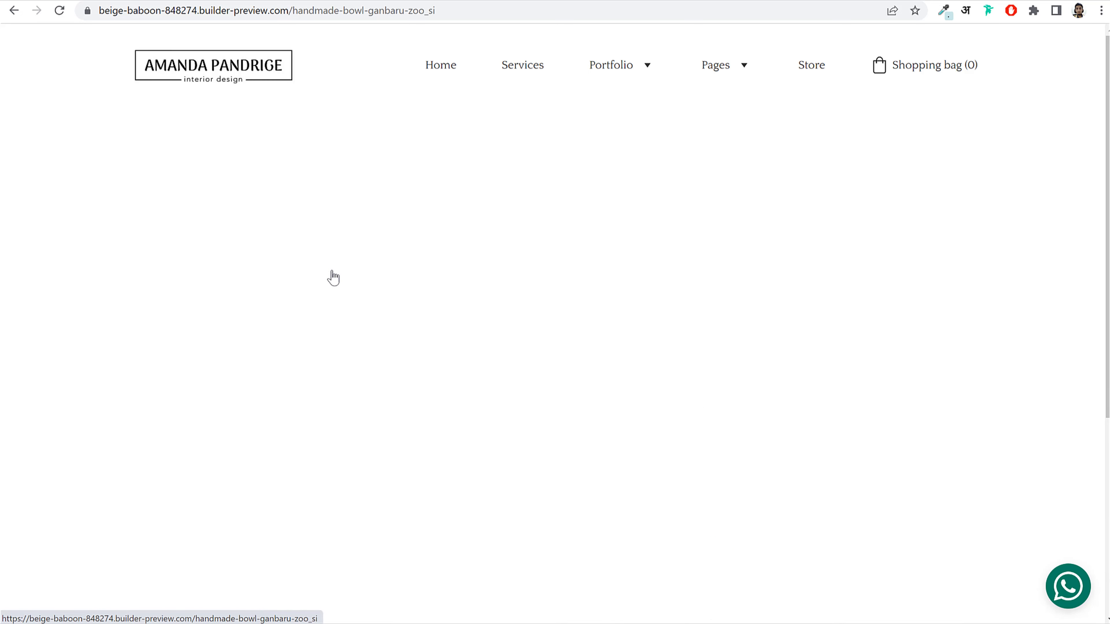
pyautogui.moveTo(609, 236); pyautogui.dragTo(934, 245)
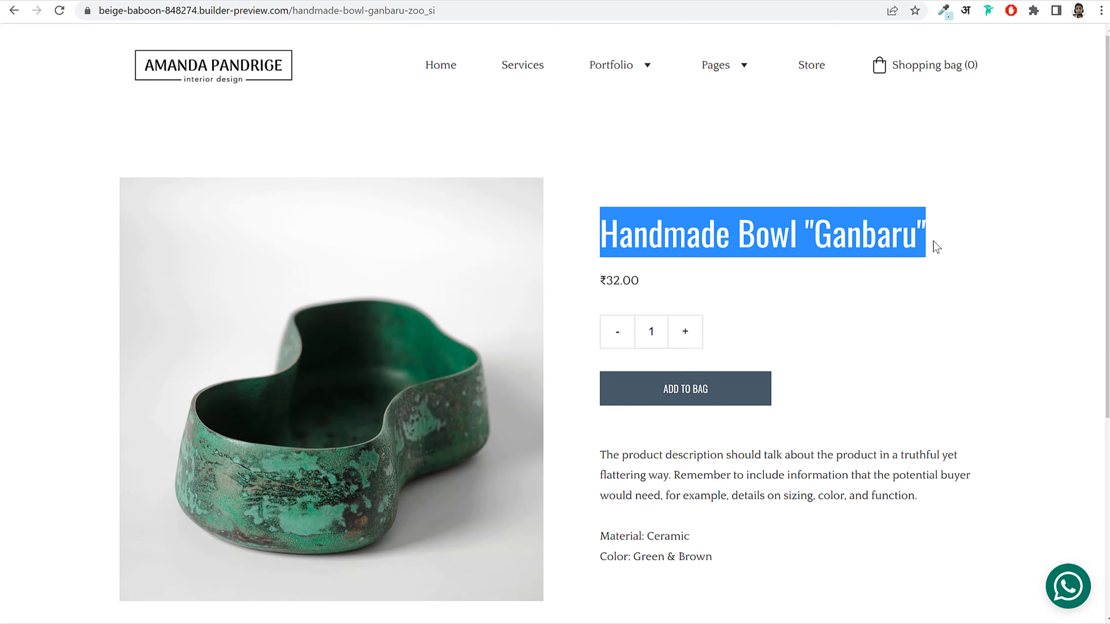
pyautogui.click(934, 246)
pyautogui.click(686, 331)
pyautogui.click(617, 333)
pyautogui.moveTo(641, 280); pyautogui.dragTo(578, 286)
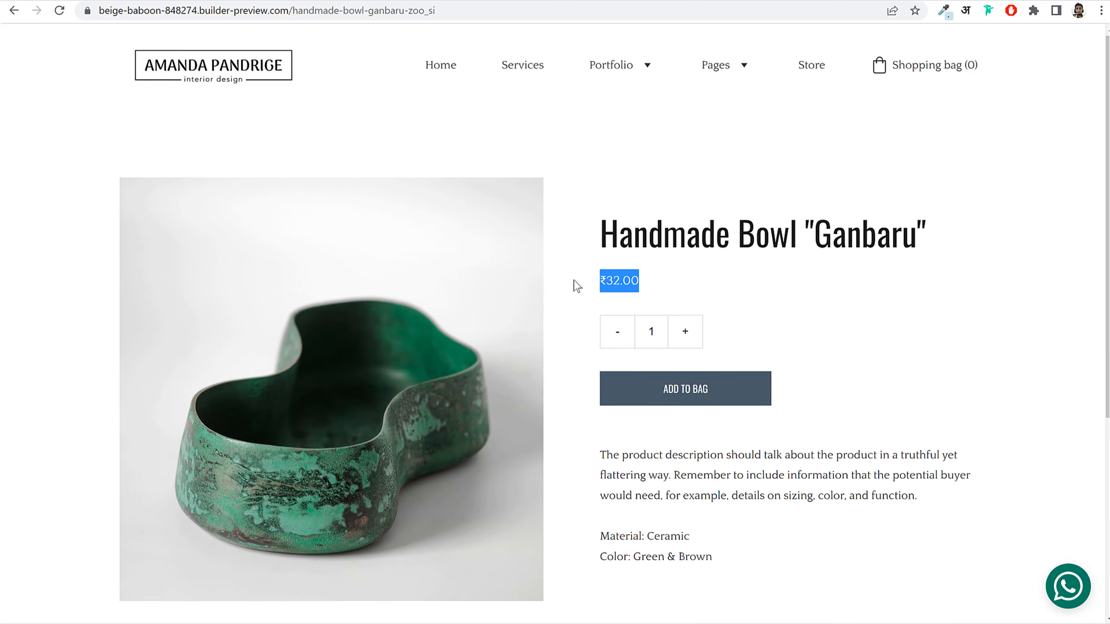
pyautogui.click(651, 285)
pyautogui.scroll(-3, 752, 332)
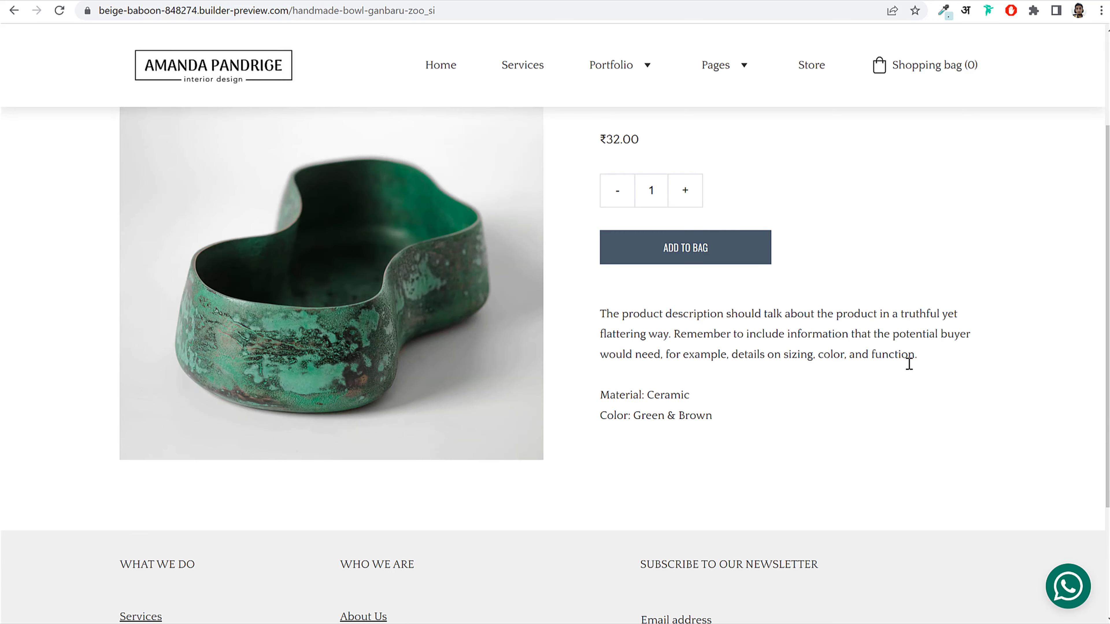
pyautogui.scroll(-3, 909, 363)
pyautogui.scroll(6, 913, 395)
pyautogui.click(714, 391)
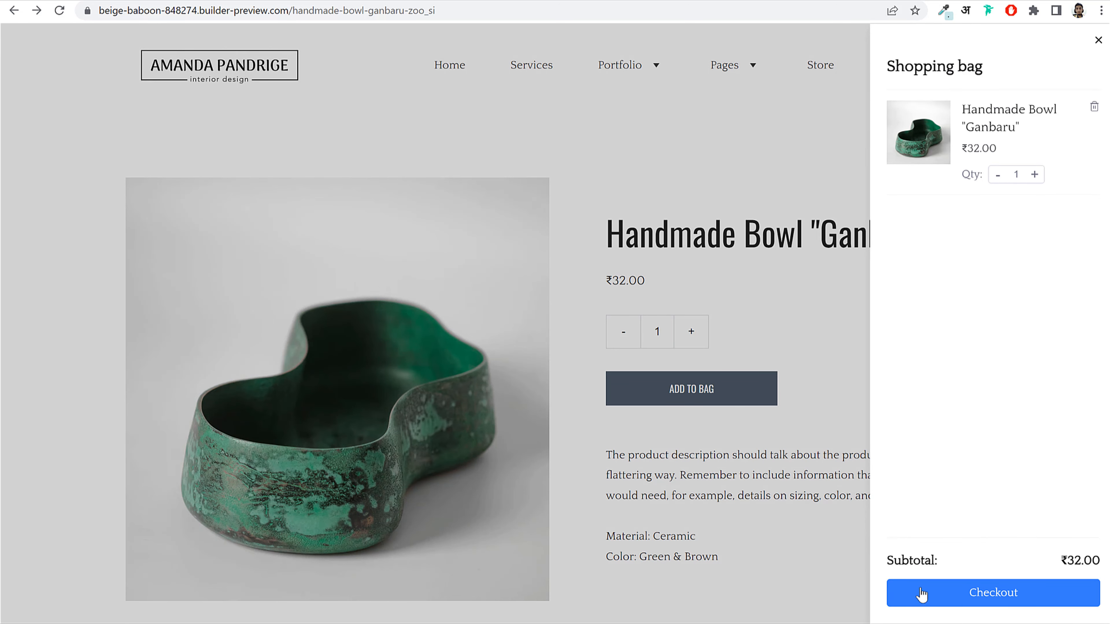
pyautogui.click(777, 177)
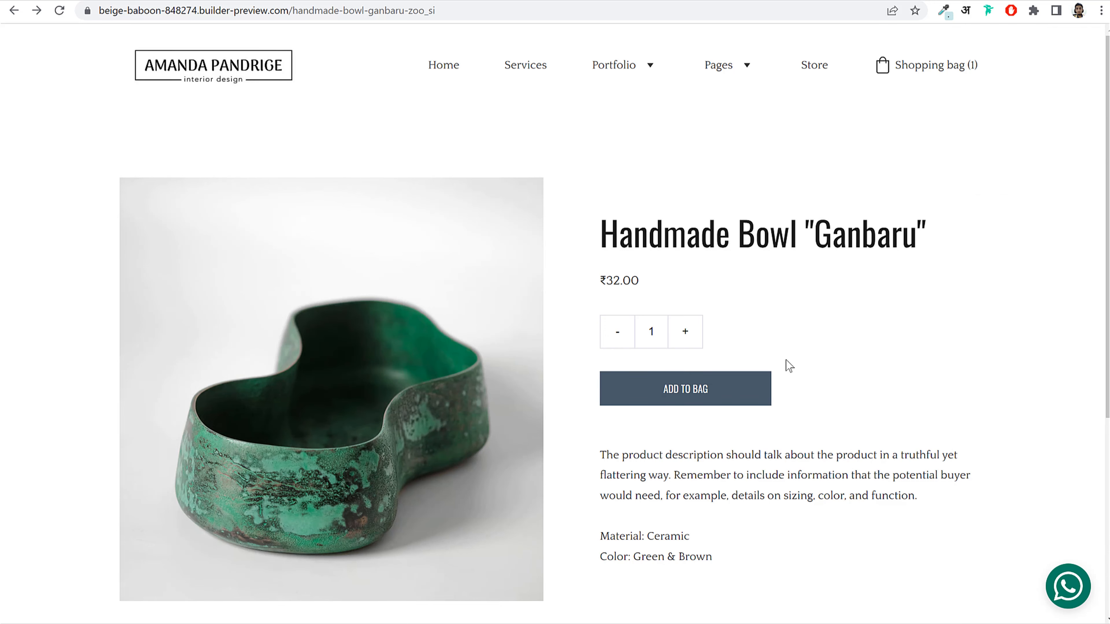
# Step: Go to the Blog page via Pages and open the 'A real entrepreneur…' post
pyautogui.moveTo(727, 70)
pyautogui.click(741, 161)
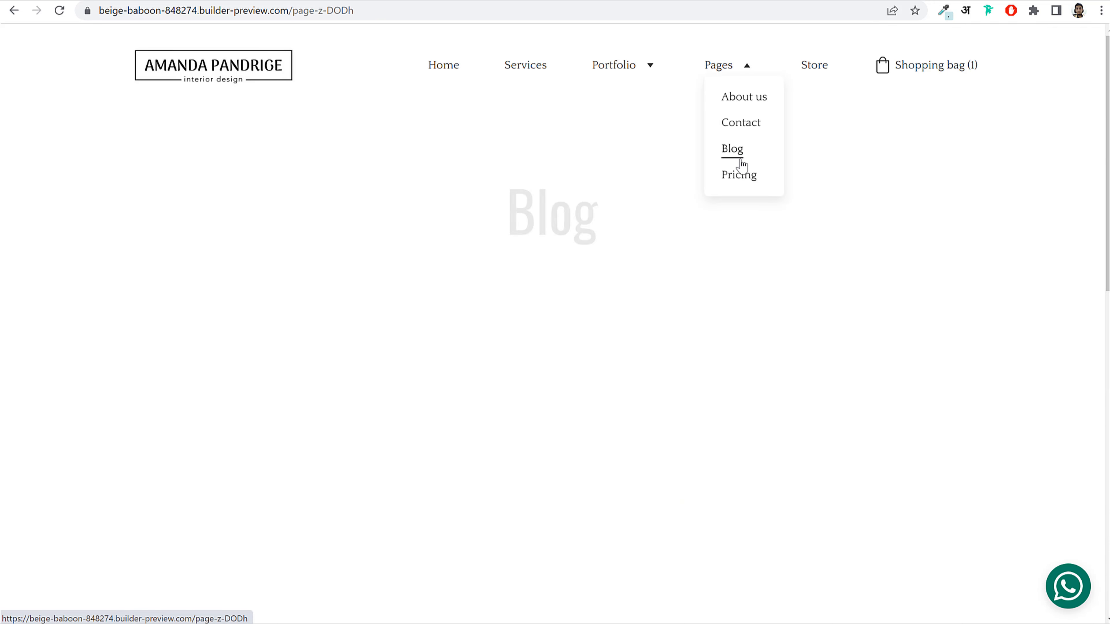
pyautogui.scroll(-12, 690, 378)
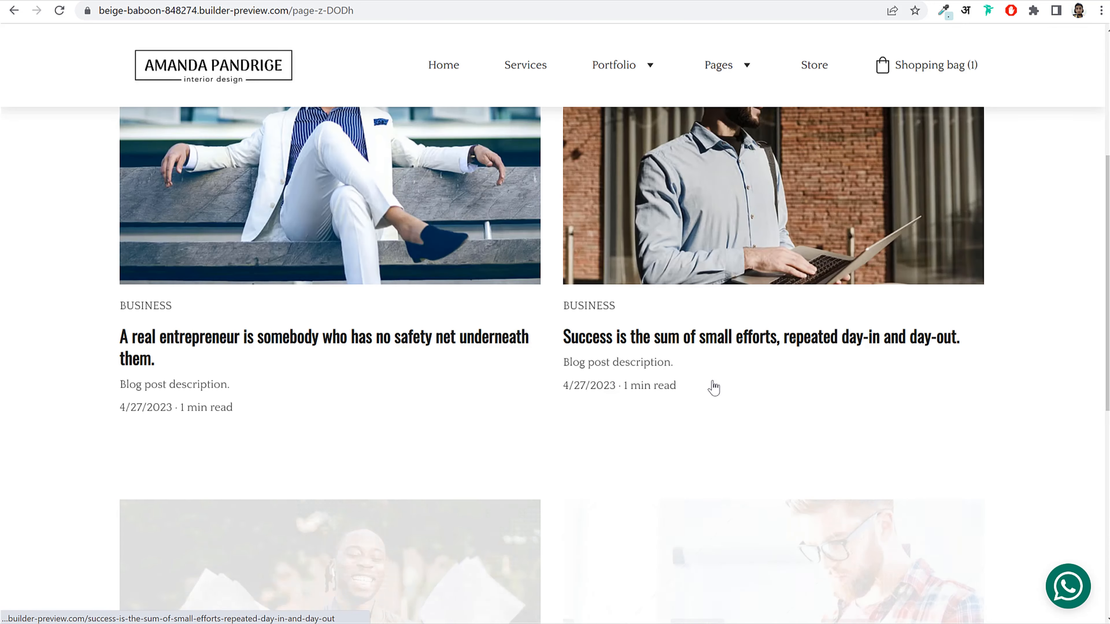
pyautogui.scroll(7, 711, 386)
pyautogui.scroll(6, 716, 388)
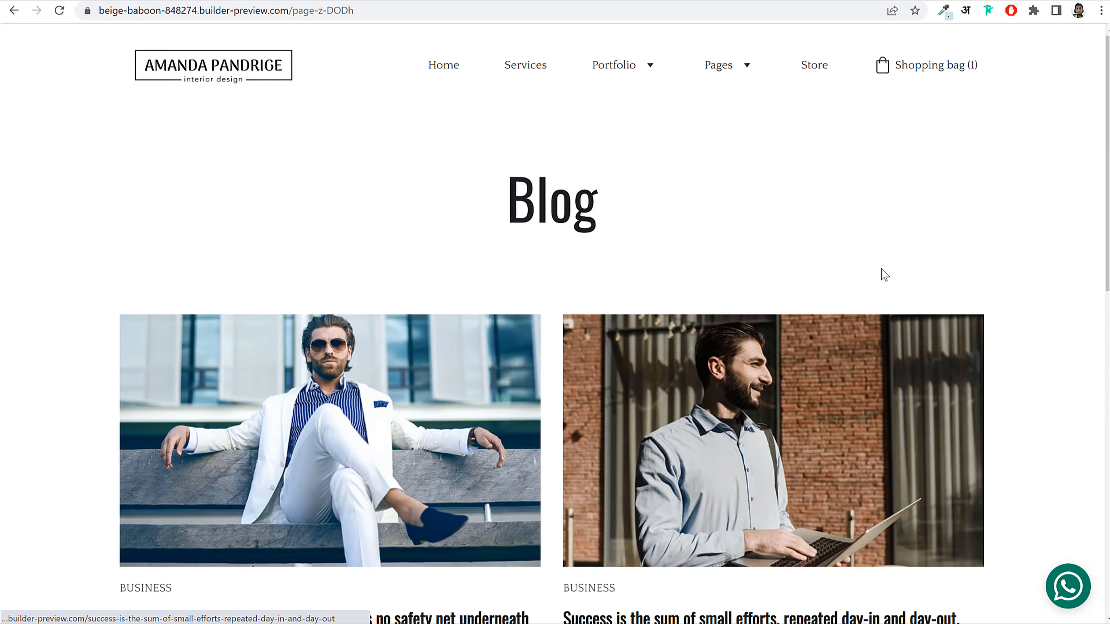
pyautogui.scroll(-4, 1033, 355)
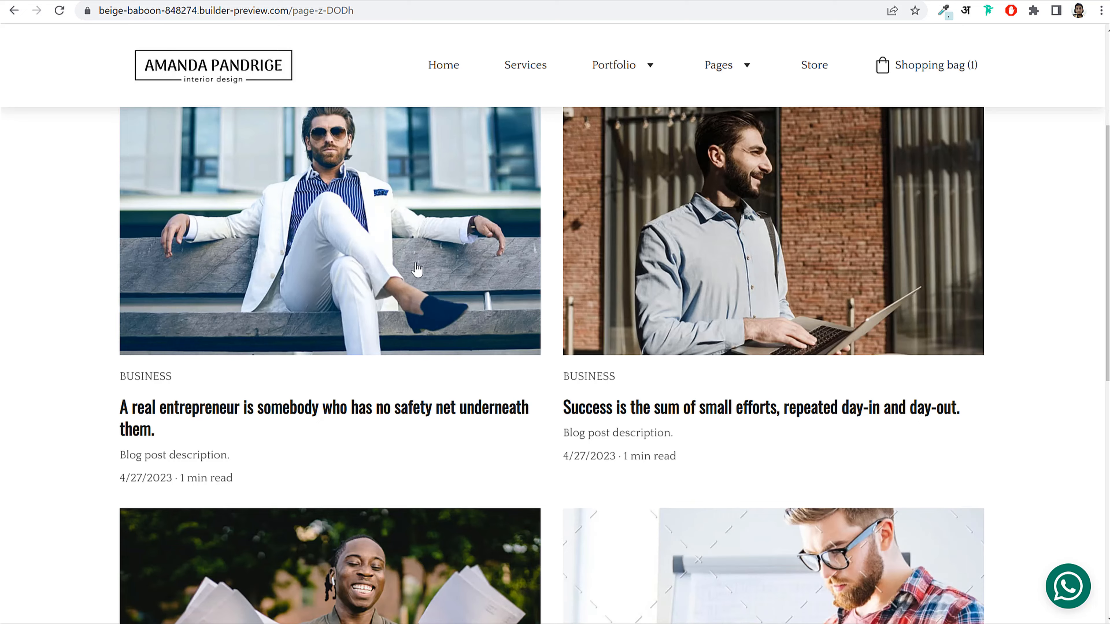
pyautogui.click(407, 236)
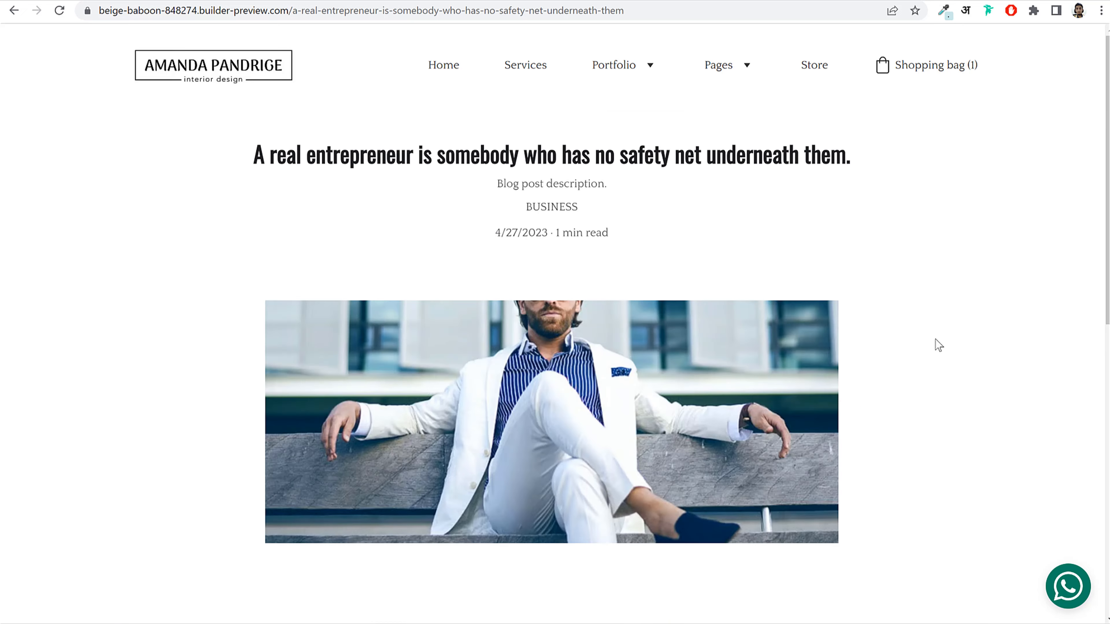
pyautogui.scroll(-12, 993, 388)
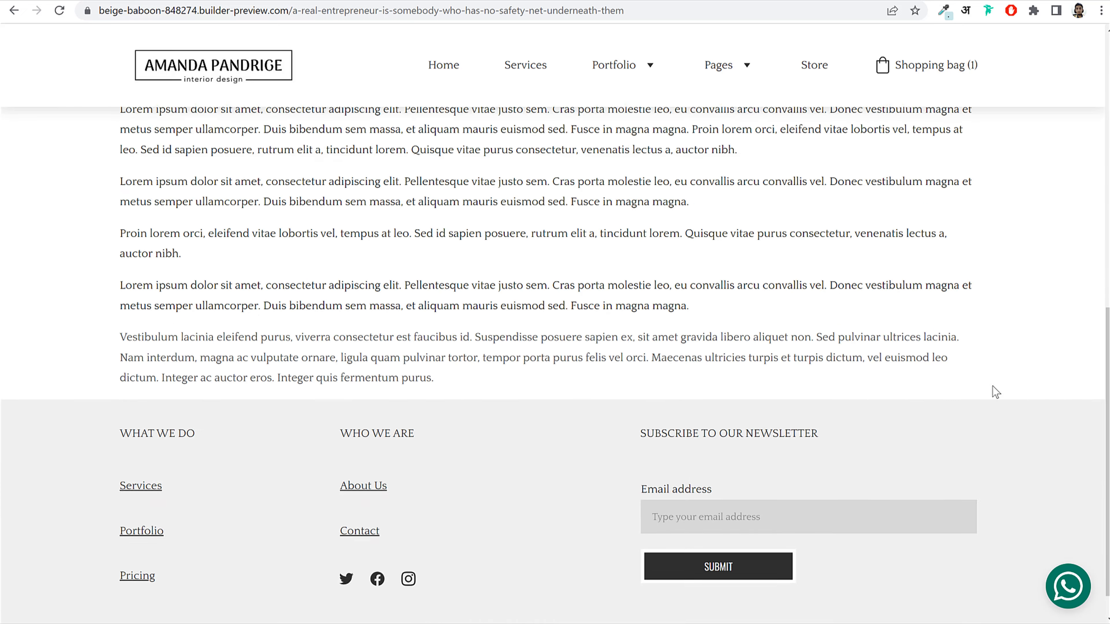
pyautogui.scroll(12, 992, 387)
# Step: Return to the Blog page and reopen the real entrepreneur post to read through it
pyautogui.moveTo(743, 70)
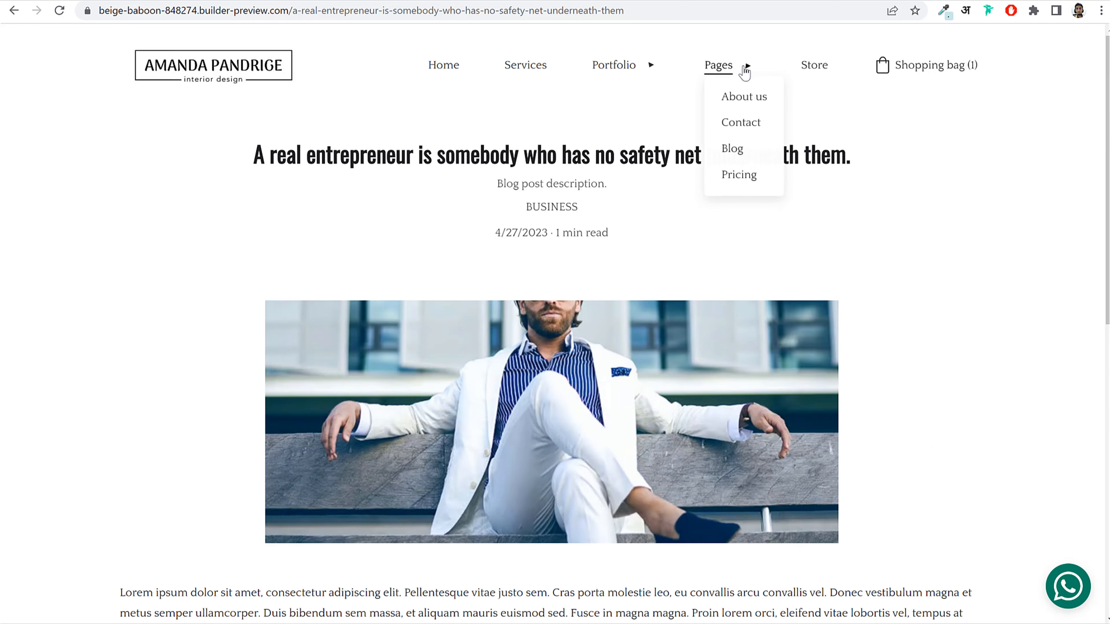
pyautogui.click(735, 150)
pyautogui.scroll(-5, 990, 376)
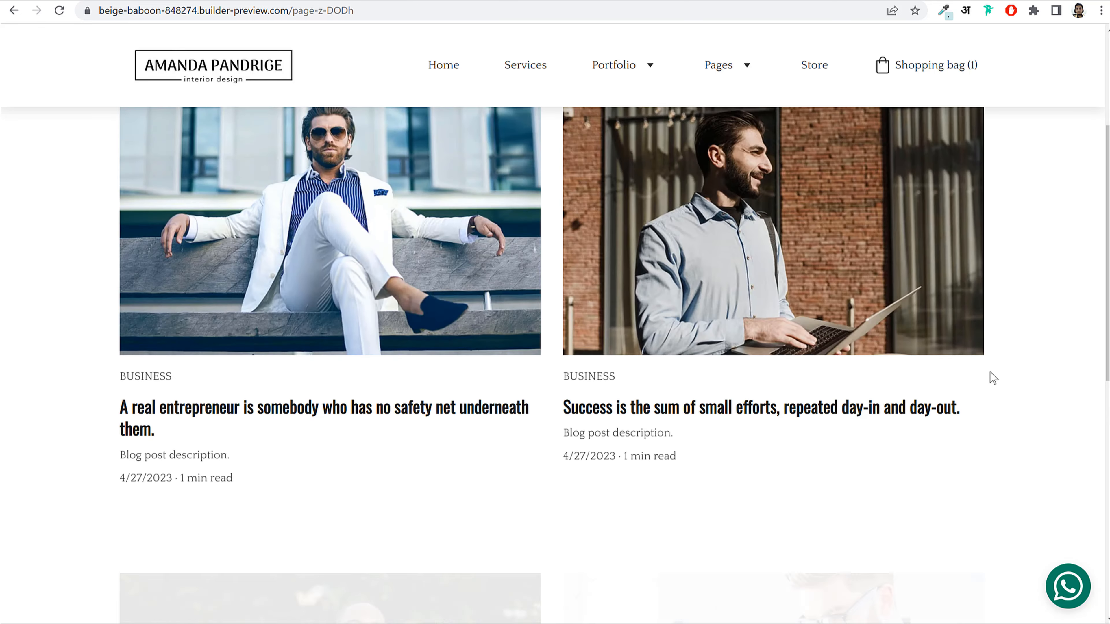
pyautogui.click(228, 265)
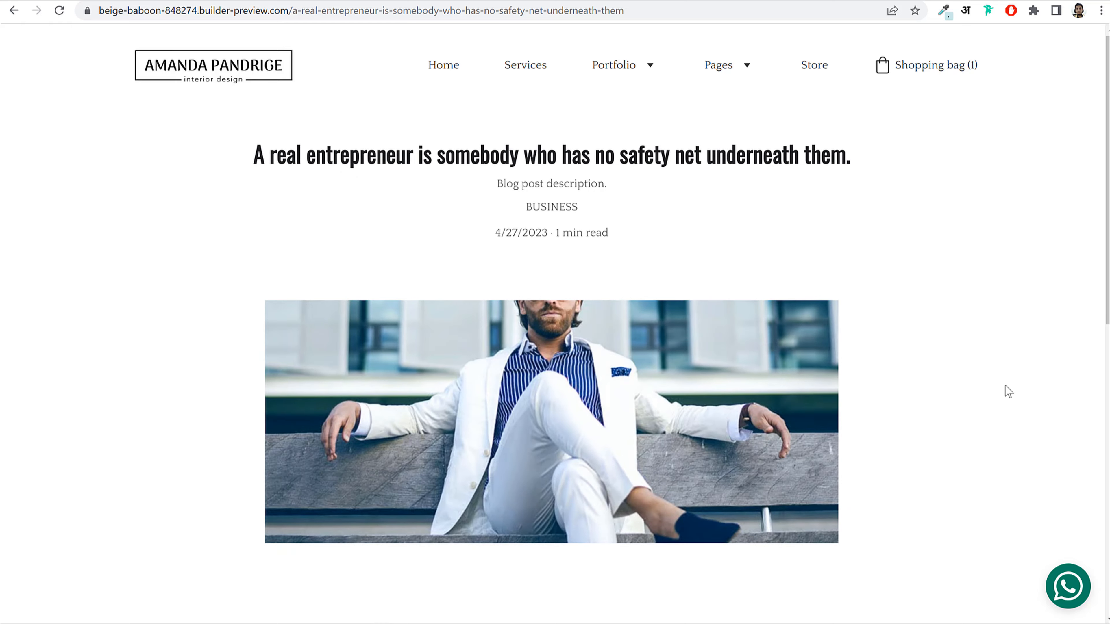
pyautogui.scroll(-5, 1005, 387)
pyautogui.scroll(-5, 1006, 387)
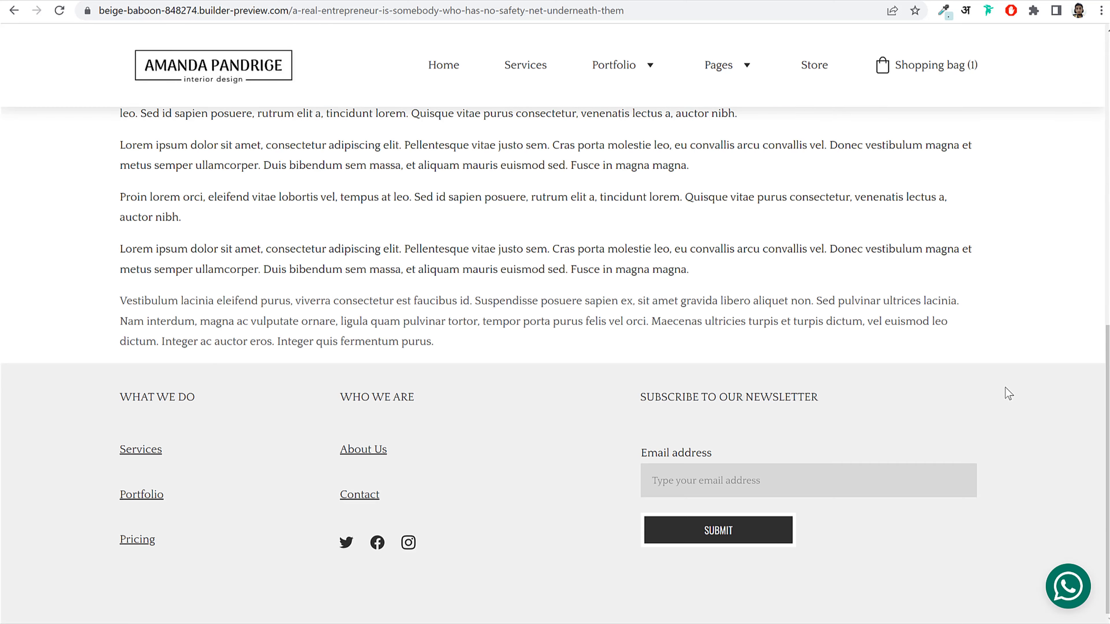
pyautogui.scroll(10, 1005, 387)
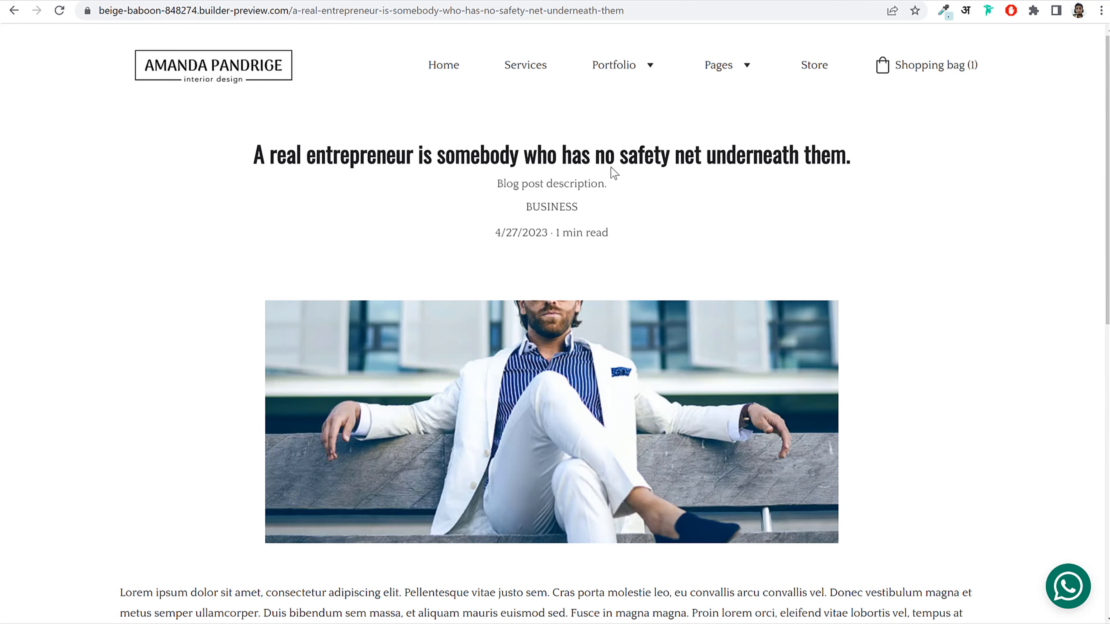
# Step: Browse the preview site's Services and About us pages
pyautogui.click(512, 81)
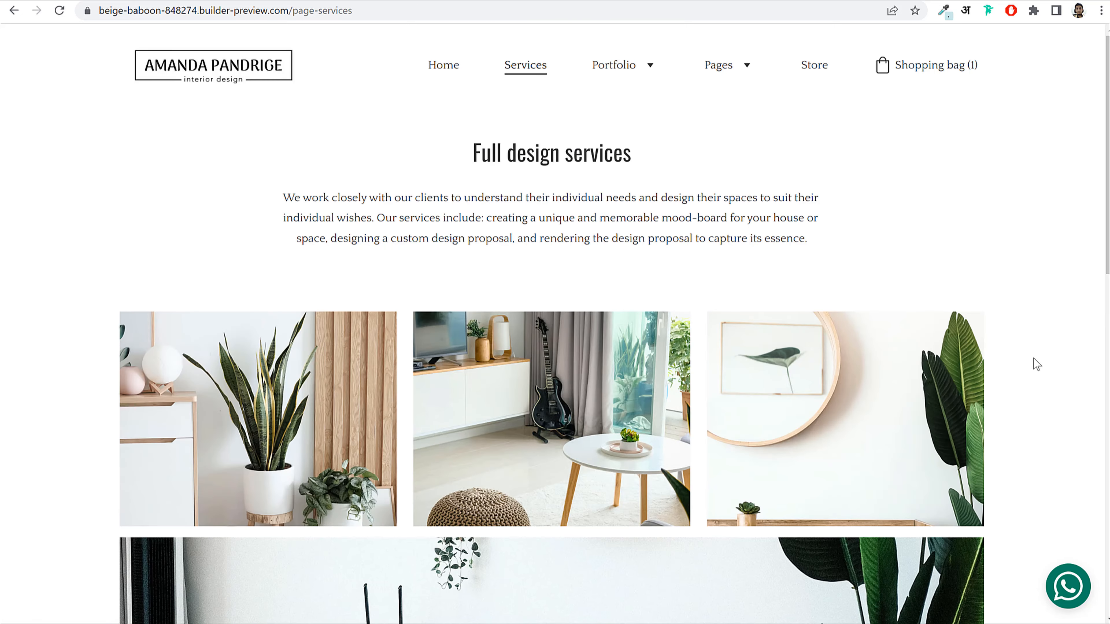
pyautogui.scroll(-10, 1035, 364)
pyautogui.scroll(-10, 1036, 363)
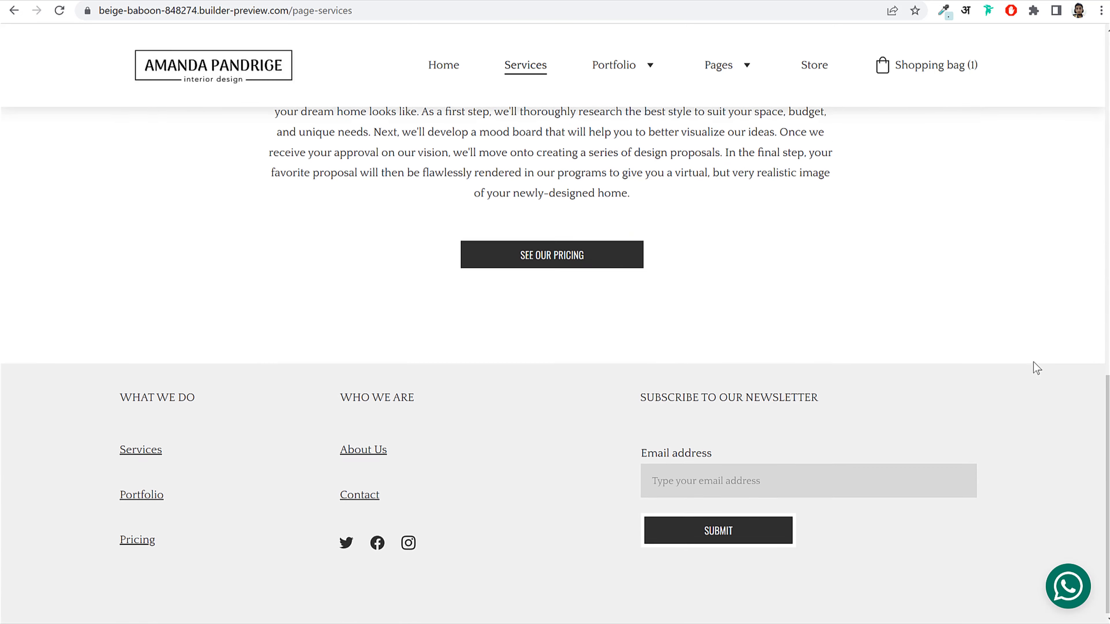
pyautogui.scroll(12, 577, 429)
pyautogui.moveTo(721, 67)
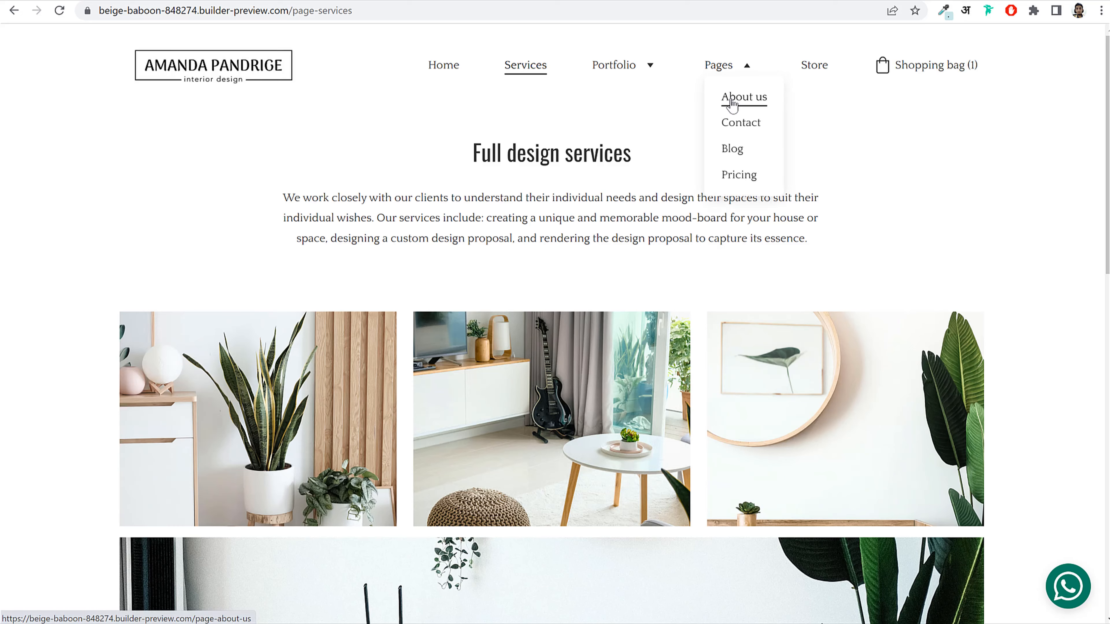
pyautogui.click(734, 100)
pyautogui.scroll(-8, 555, 393)
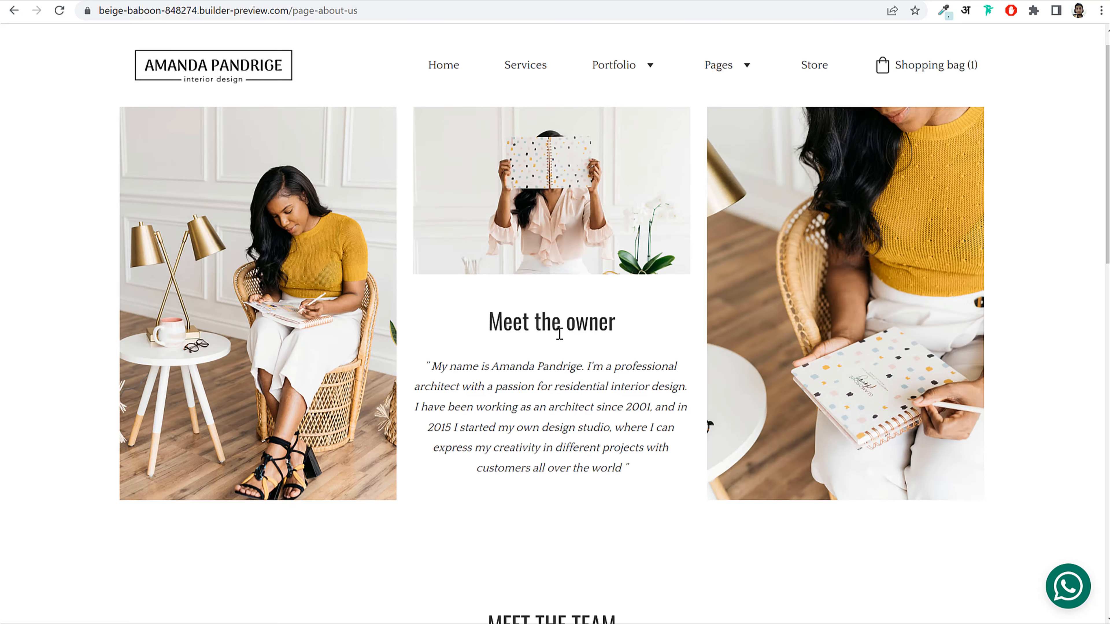
pyautogui.scroll(-14, 552, 339)
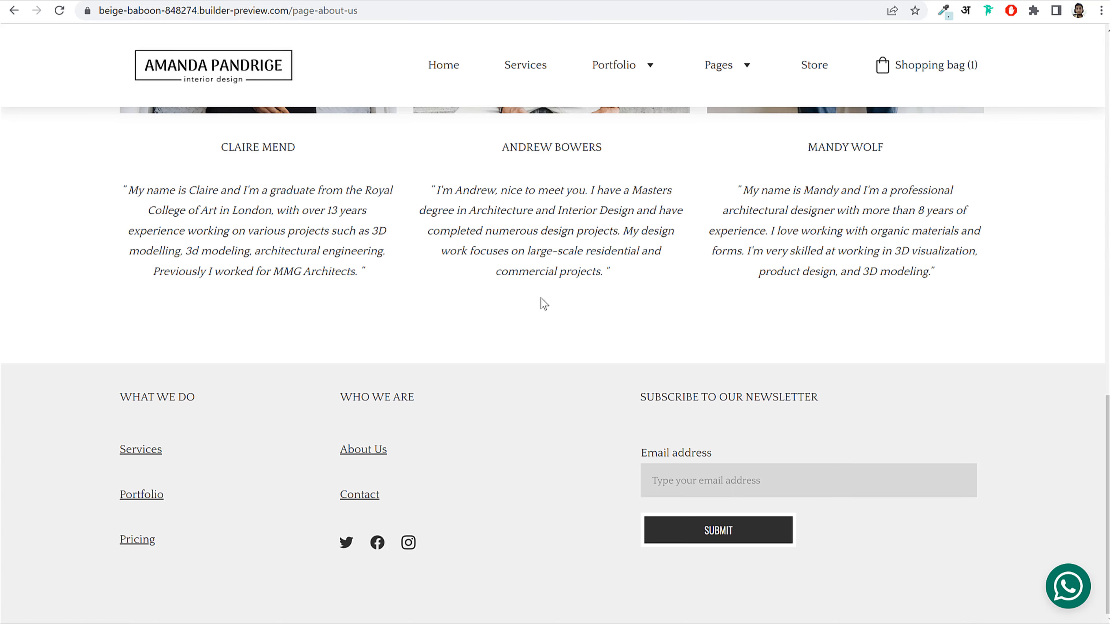
pyautogui.scroll(11, 541, 303)
pyautogui.scroll(9, 544, 309)
# Step: Open the Contact page and test-submit its contact form
pyautogui.moveTo(689, 67)
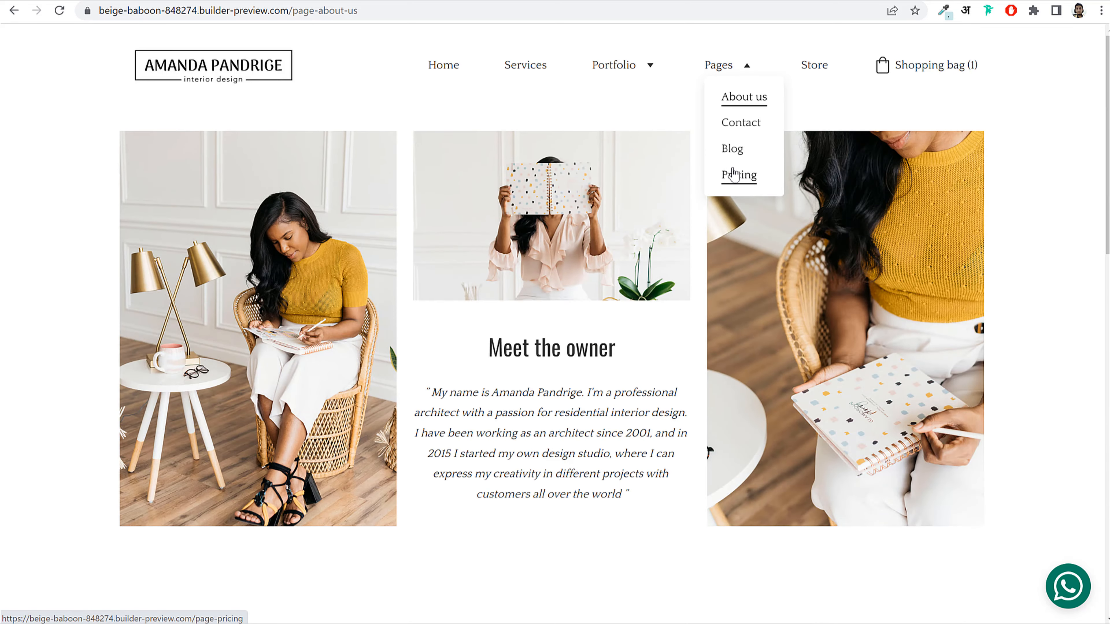
pyautogui.click(742, 123)
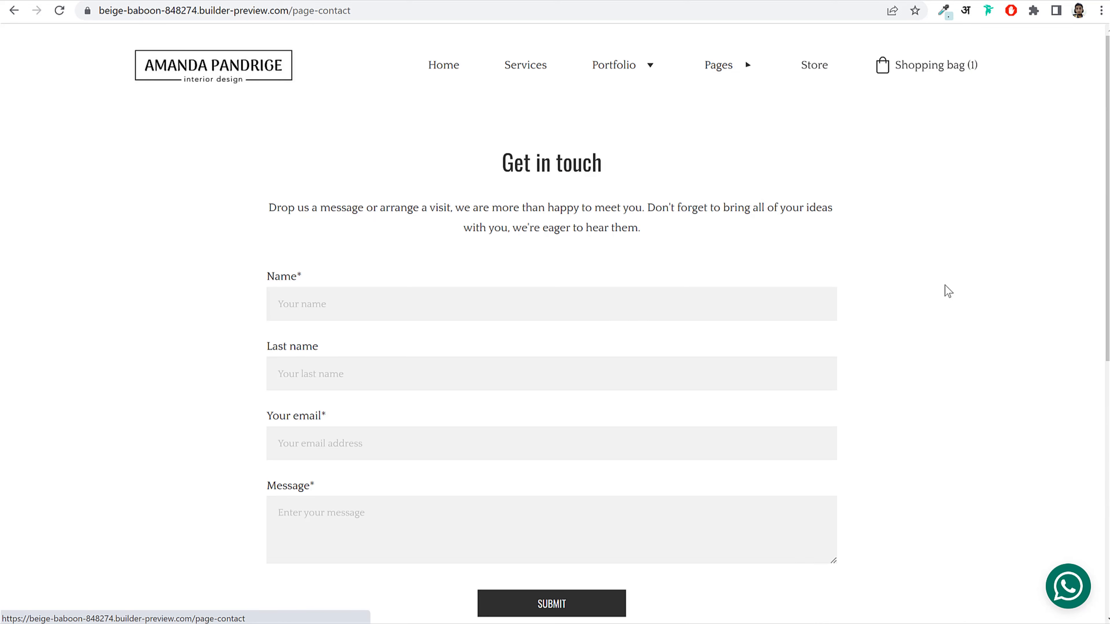
pyautogui.scroll(-1, 936, 289)
pyautogui.scroll(-7, 931, 287)
pyautogui.scroll(3, 501, 310)
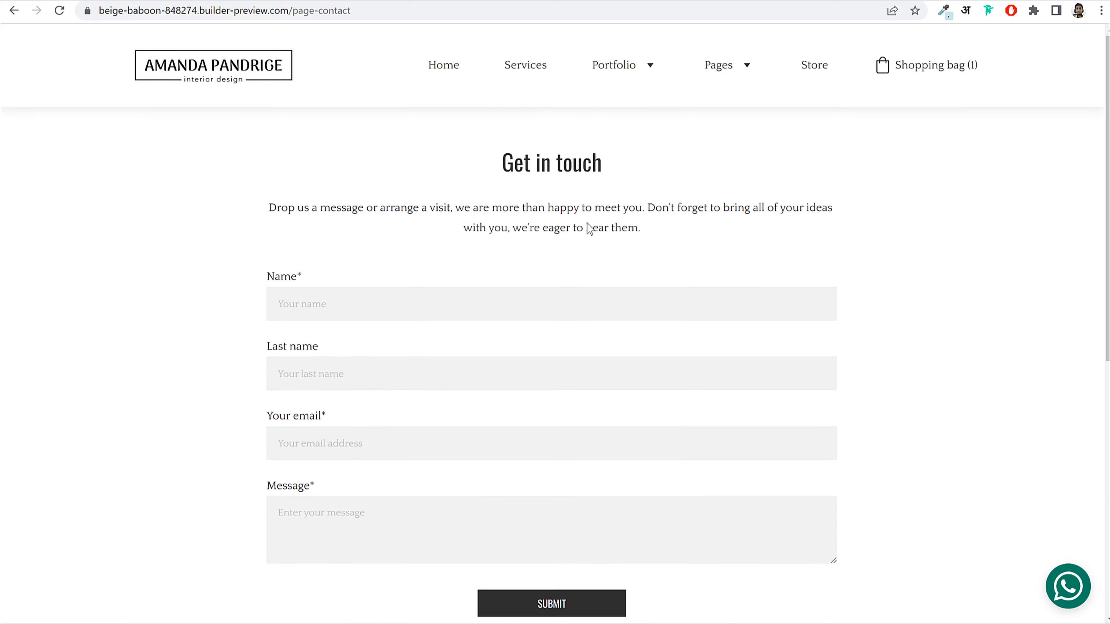
pyautogui.scroll(-8, 671, 248)
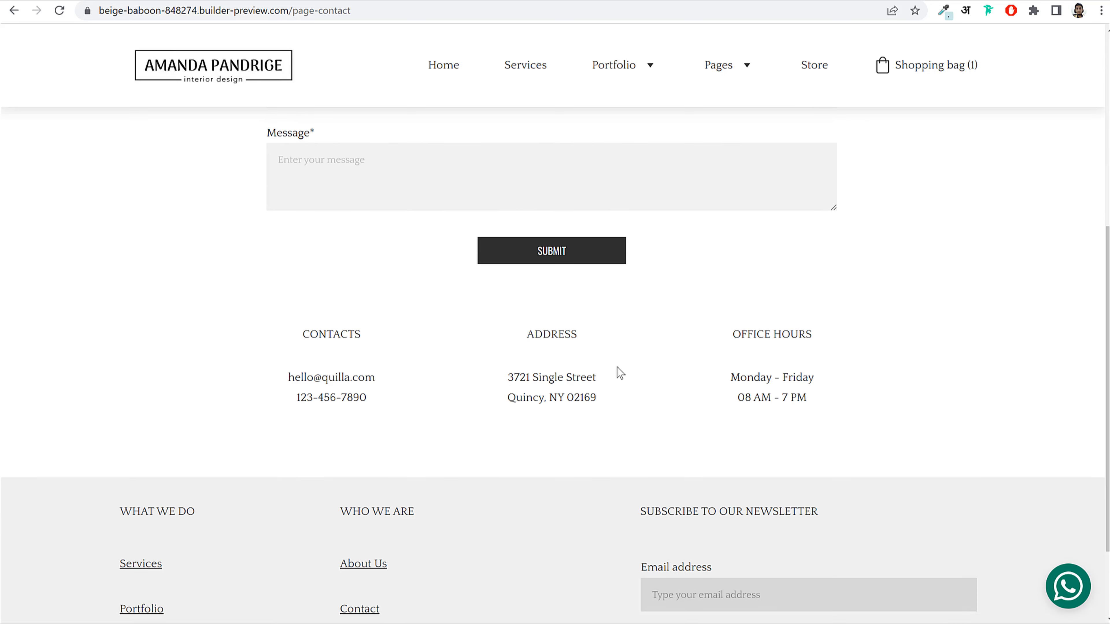
pyautogui.scroll(8, 325, 389)
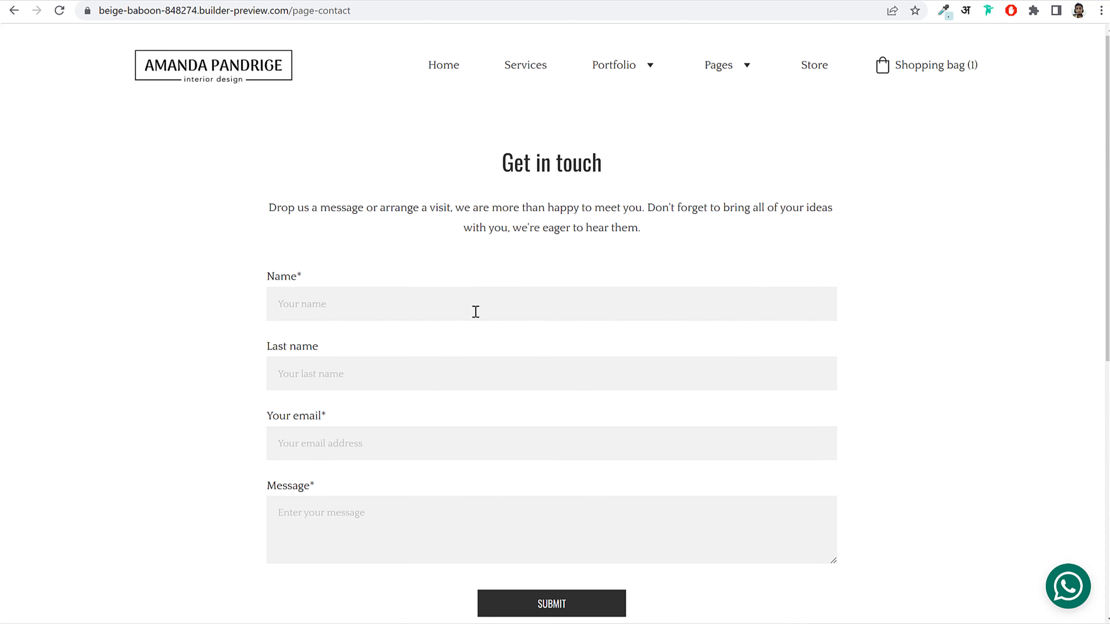
pyautogui.scroll(-2, 444, 303)
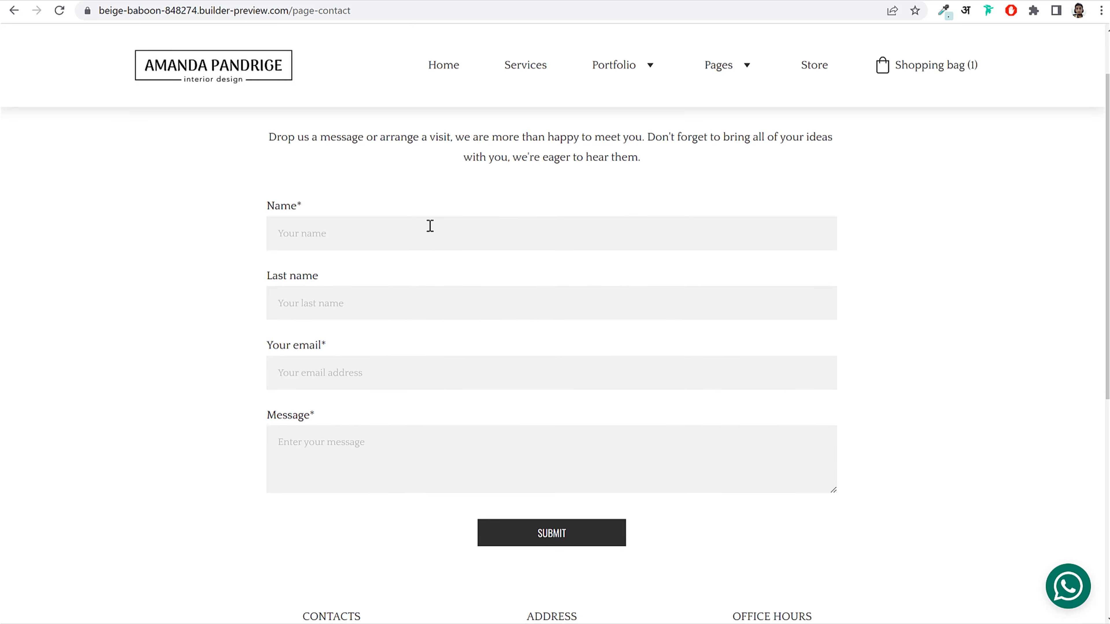
pyautogui.click(542, 538)
pyautogui.scroll(2, 927, 320)
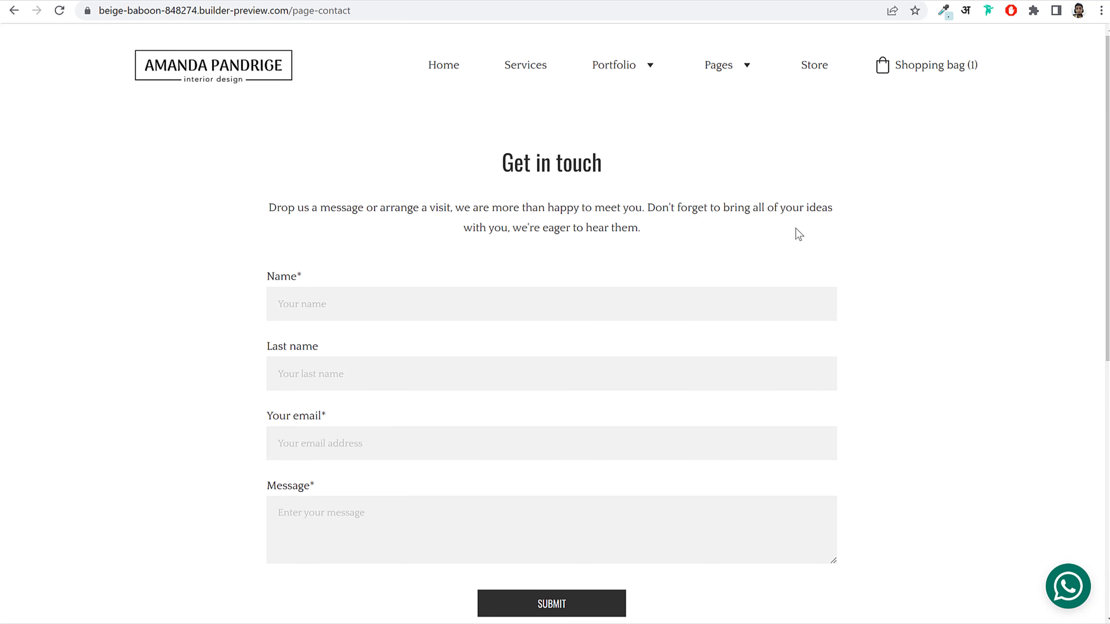
# Step: Return to the home page via the logo, scroll it, and focus the newsletter email field
pyautogui.click(212, 79)
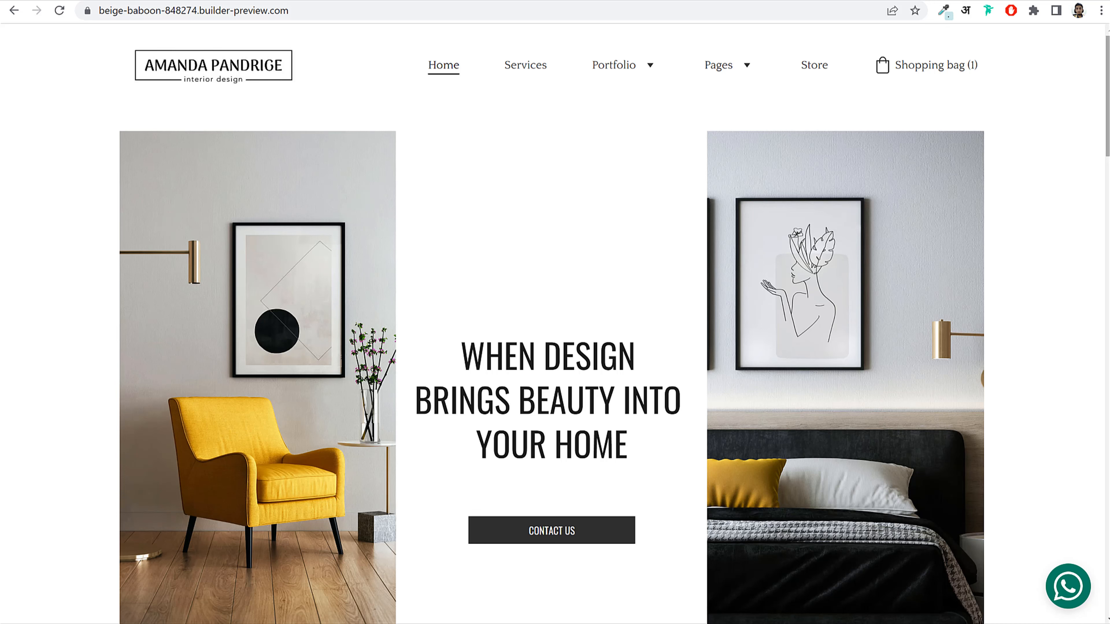
pyautogui.scroll(-10, 1100, 183)
pyautogui.moveTo(1106, 209); pyautogui.dragTo(1106, 594)
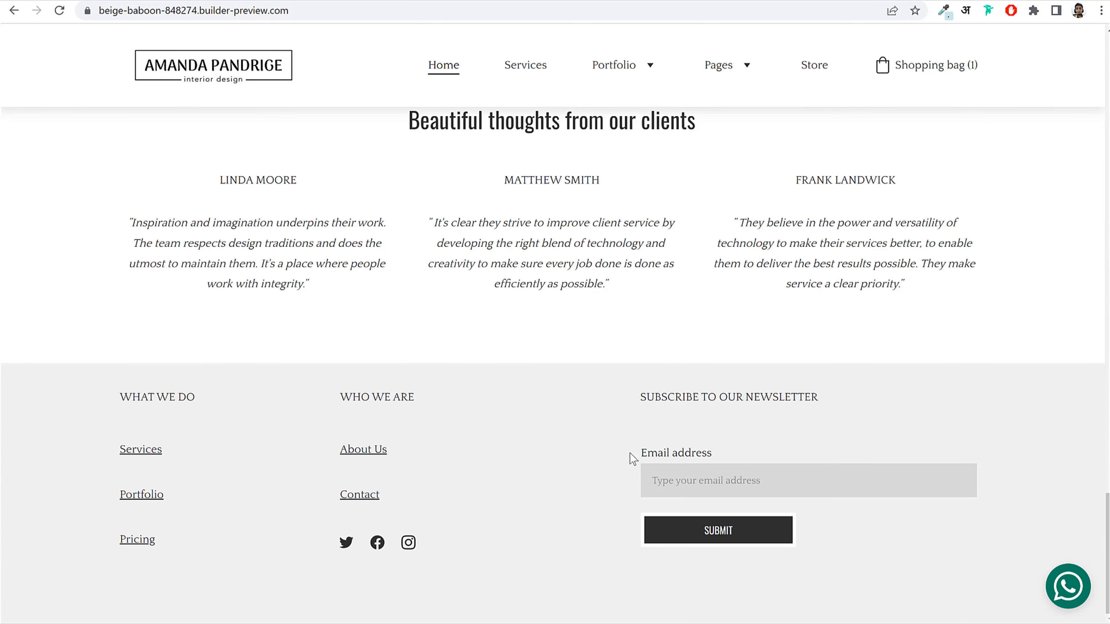
pyautogui.moveTo(632, 455); pyautogui.dragTo(693, 459)
pyautogui.click(792, 440)
pyautogui.click(786, 481)
pyautogui.moveTo(1105, 516); pyautogui.dragTo(1084, 42)
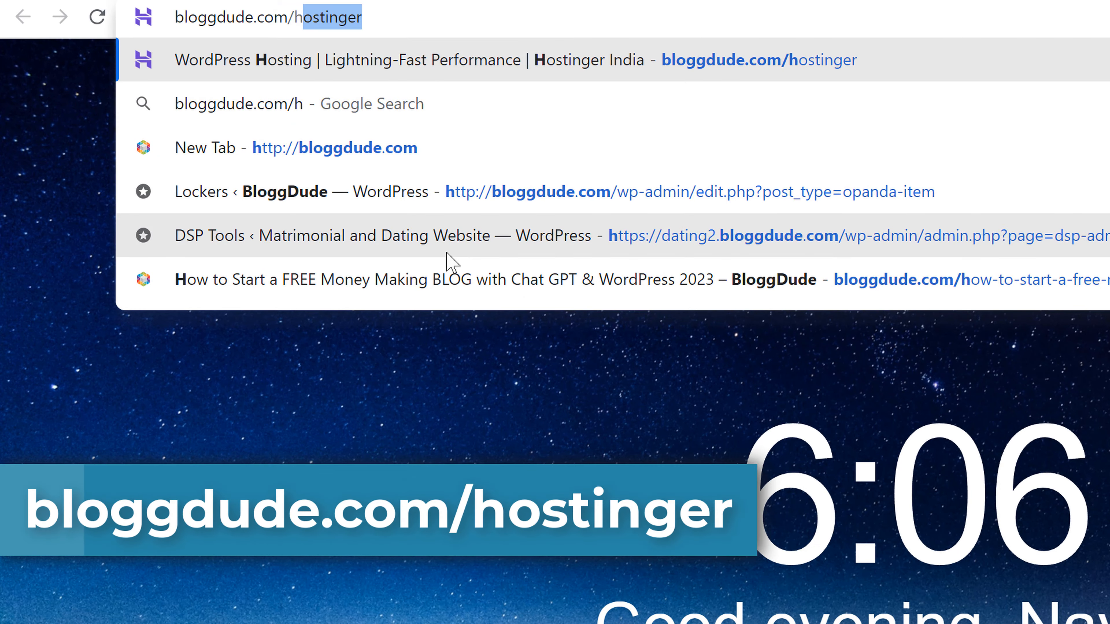
# Step: Load the bloggdude.com/hostinger link to reach Hostinger's WordPress Hosting page
pyautogui.press('Return')
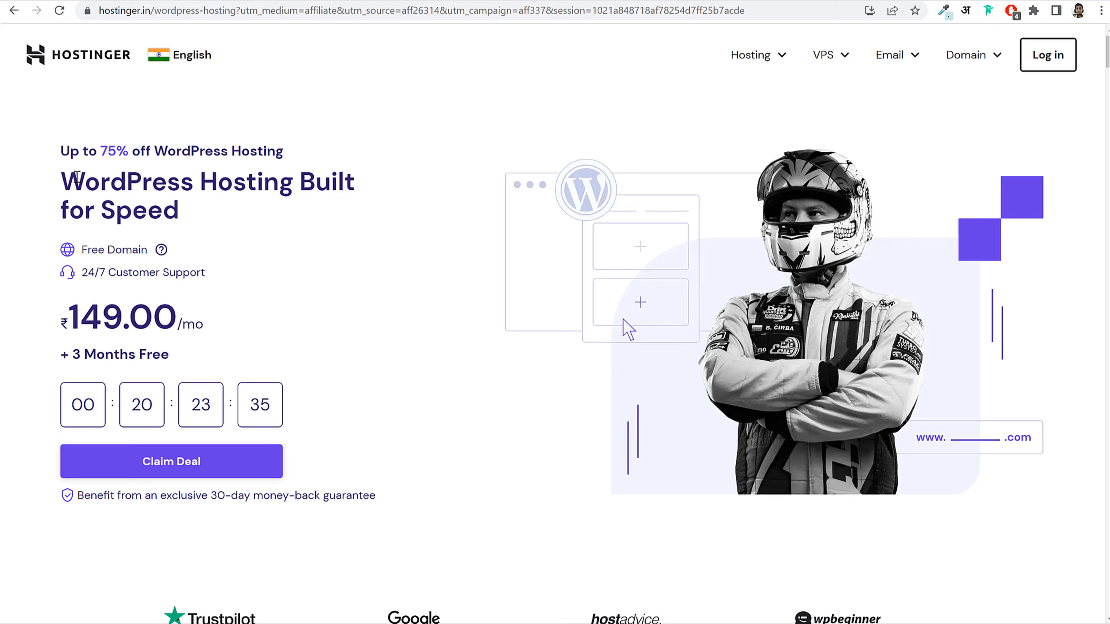
pyautogui.moveTo(77, 176); pyautogui.dragTo(292, 213)
pyautogui.click(292, 213)
# Step: From Hosting > Website Builder, add the Website Builder & Web Hosting plan to the cart
pyautogui.click(750, 57)
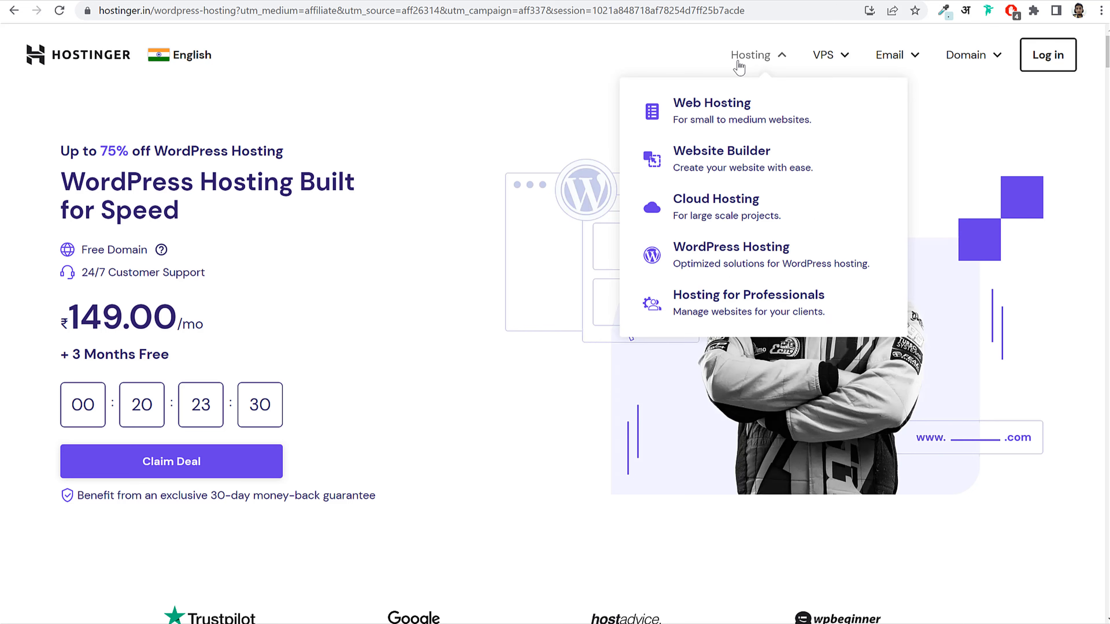
pyautogui.click(720, 166)
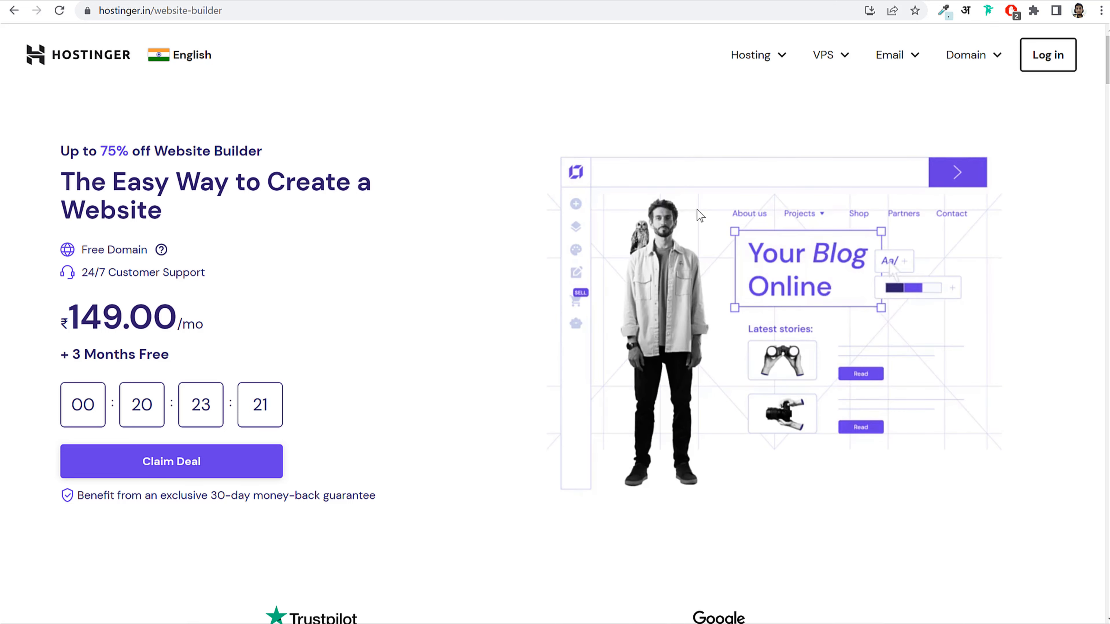
pyautogui.scroll(-3, 541, 265)
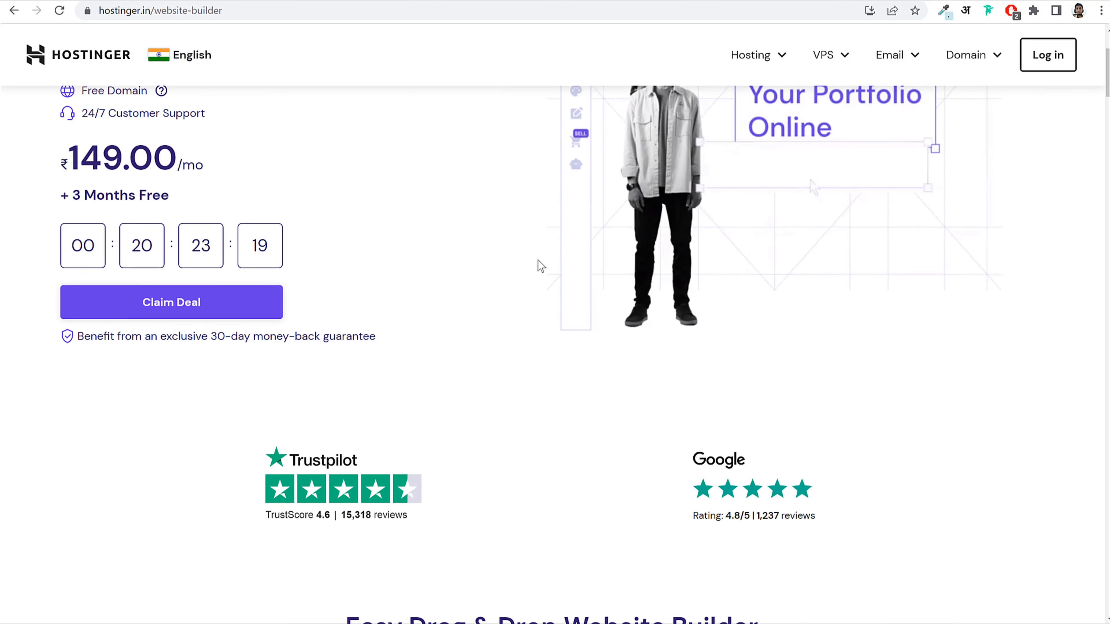
pyautogui.scroll(-10, 540, 265)
pyautogui.moveTo(459, 207); pyautogui.dragTo(606, 233)
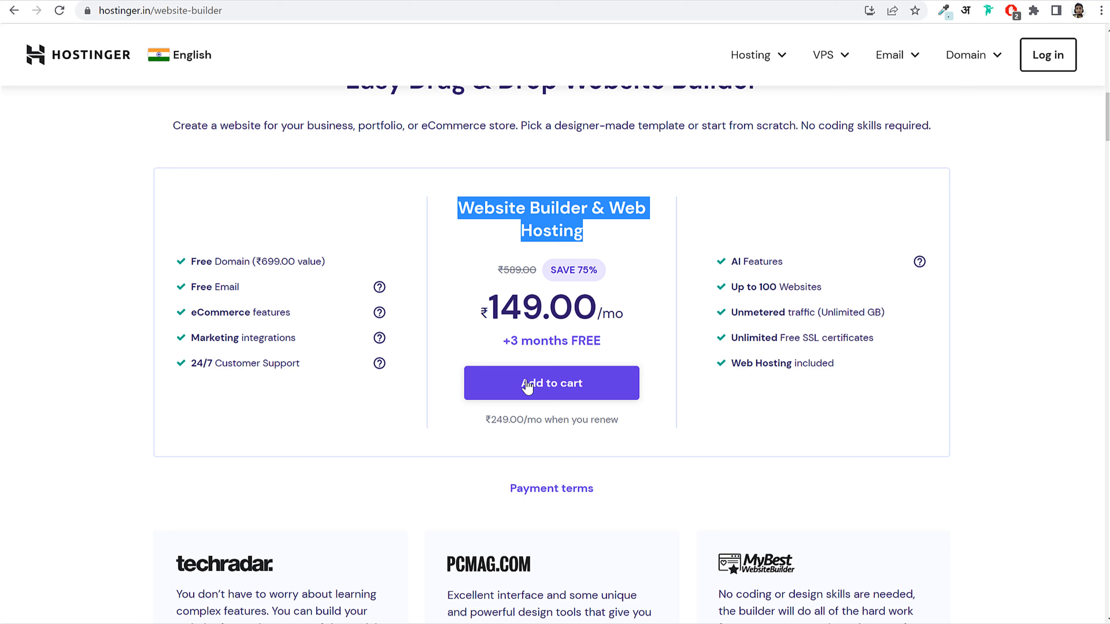
pyautogui.click(544, 391)
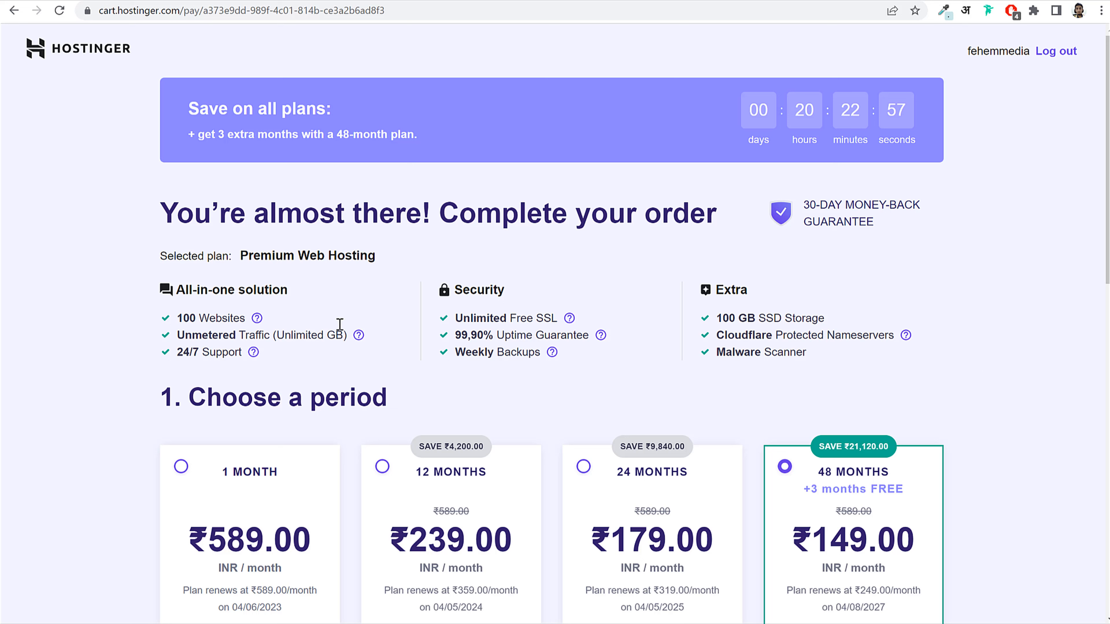
# Step: Note the 100 Websites and Unlimited Free SSL features, then view the preview tab's site info
pyautogui.moveTo(176, 318); pyautogui.dragTo(244, 322)
pyautogui.click(243, 323)
pyautogui.moveTo(178, 318); pyautogui.dragTo(243, 318)
pyautogui.click(243, 317)
pyautogui.moveTo(178, 318); pyautogui.dragTo(247, 318)
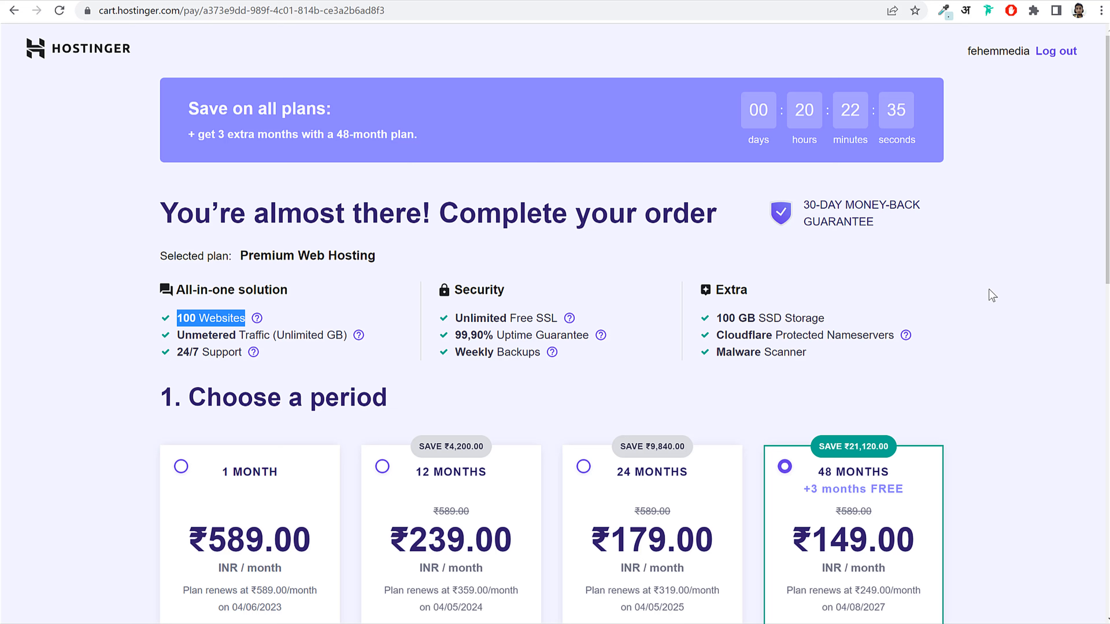
pyautogui.moveTo(463, 318); pyautogui.dragTo(558, 317)
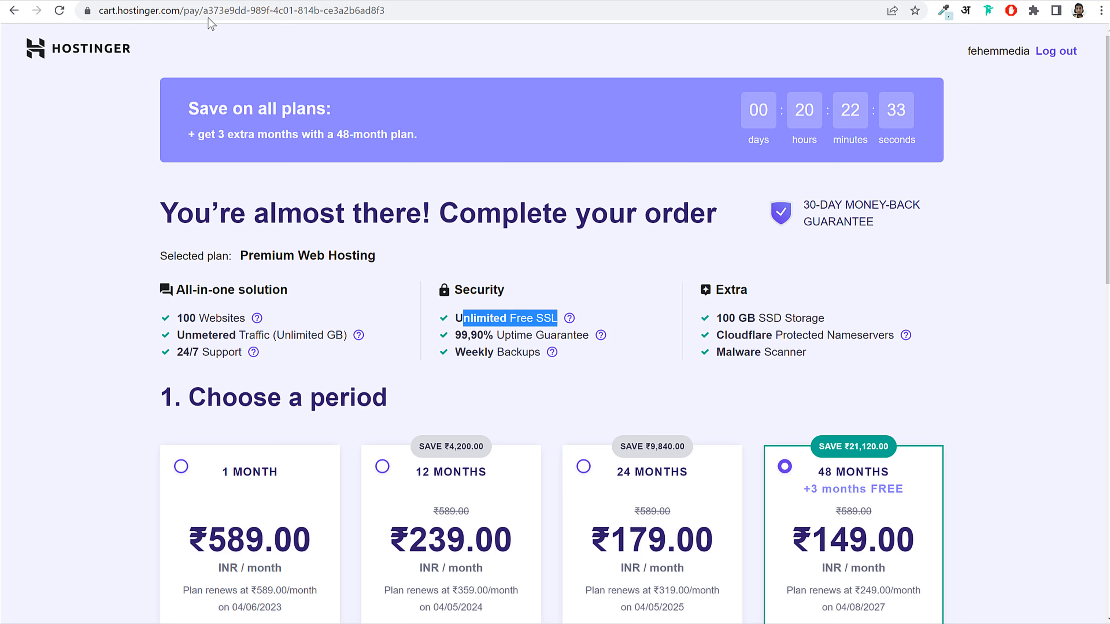
pyautogui.click(83, 0)
pyautogui.click(94, 12)
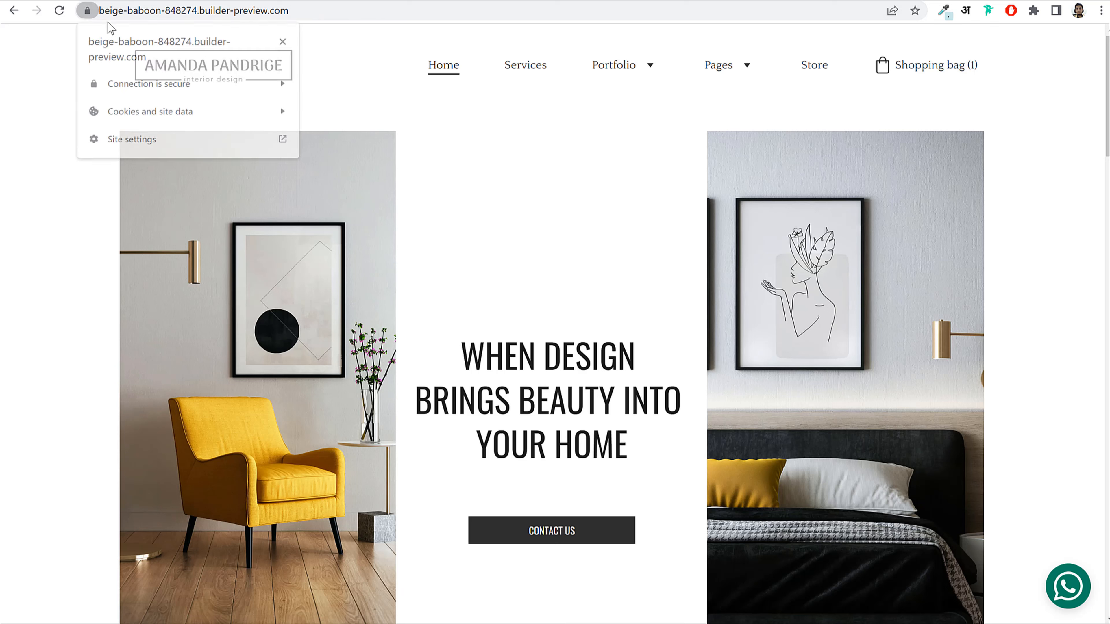
# Step: Dismiss the site-info popup and check the shopping bag holding the one Ganbaru bowl
pyautogui.click(89, 15)
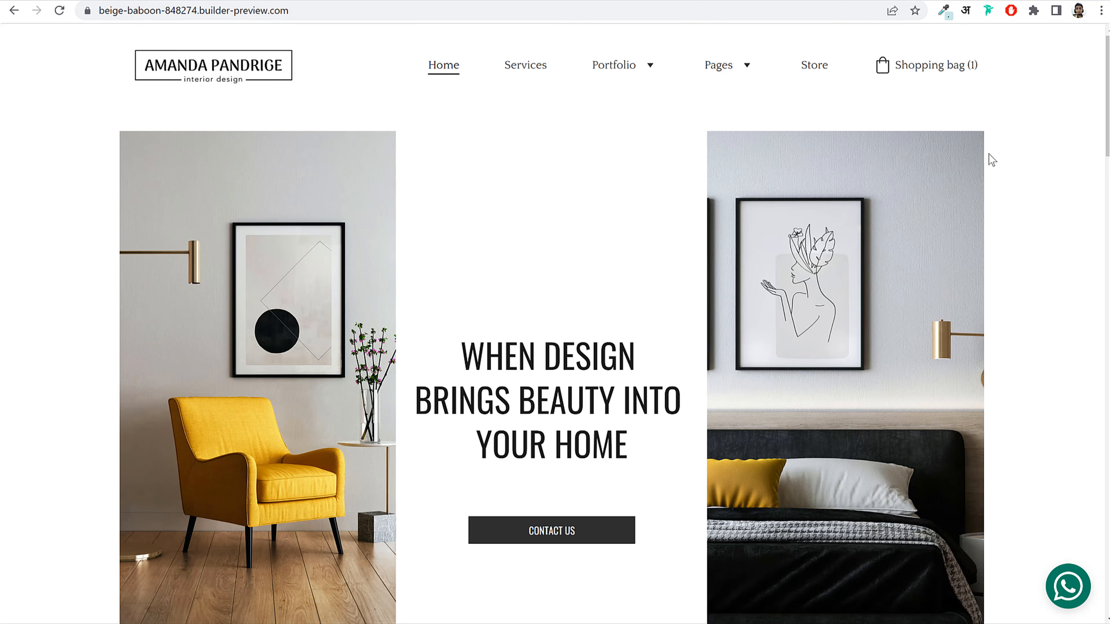
pyautogui.click(949, 80)
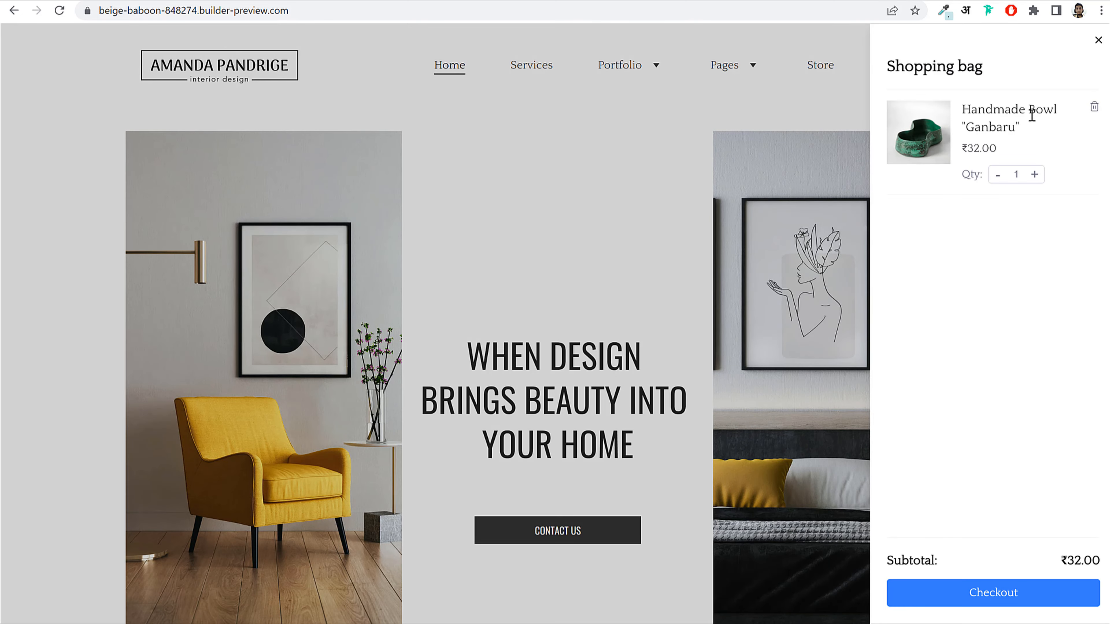
pyautogui.click(1098, 40)
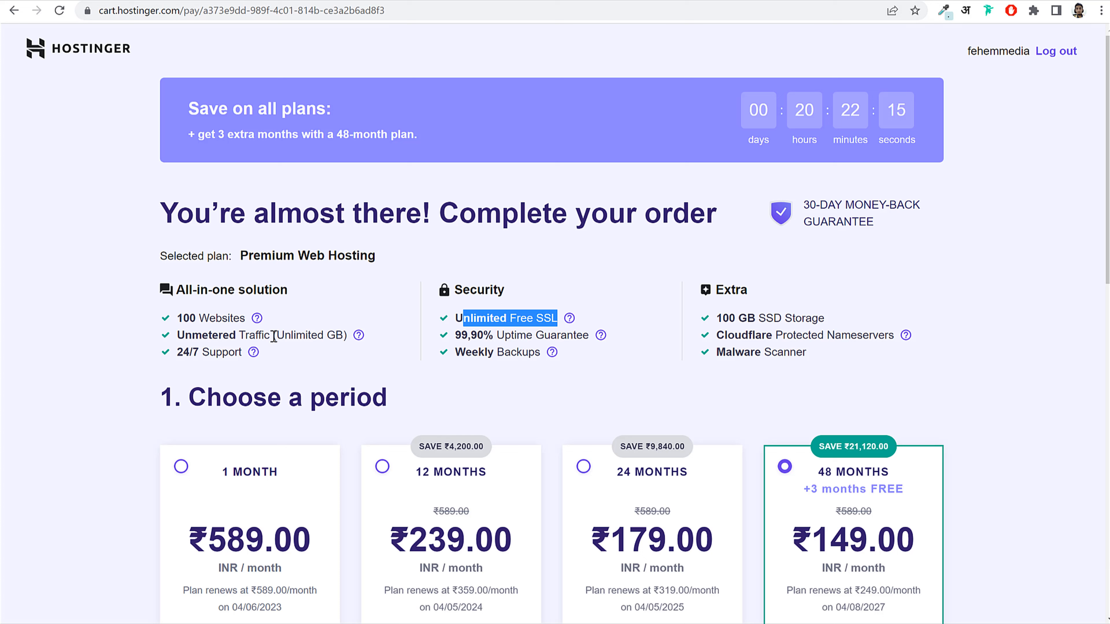
pyautogui.moveTo(273, 335); pyautogui.dragTo(343, 336)
pyautogui.click(344, 335)
pyautogui.moveTo(177, 336); pyautogui.dragTo(280, 335)
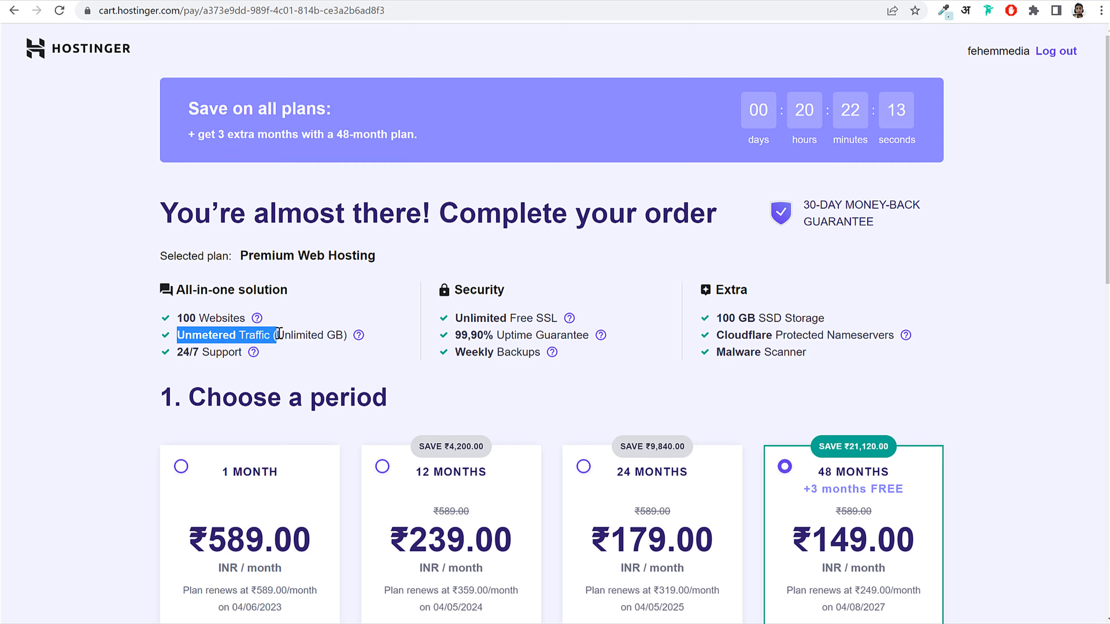
pyautogui.click(279, 335)
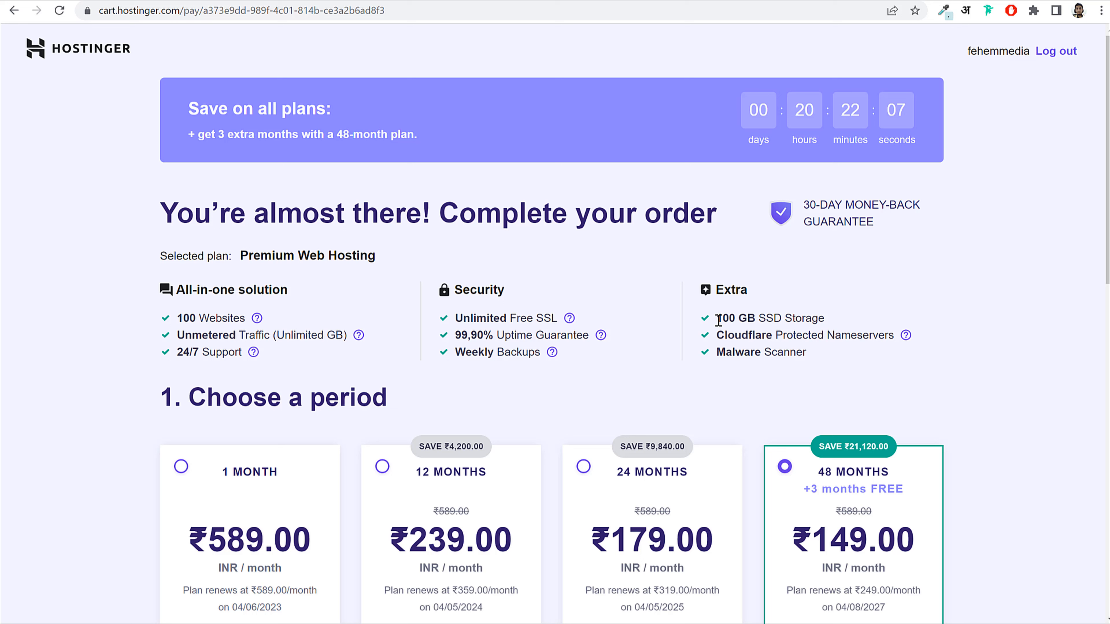
pyautogui.tripleClick(834, 317)
pyautogui.click(832, 322)
pyautogui.moveTo(759, 320); pyautogui.dragTo(716, 318)
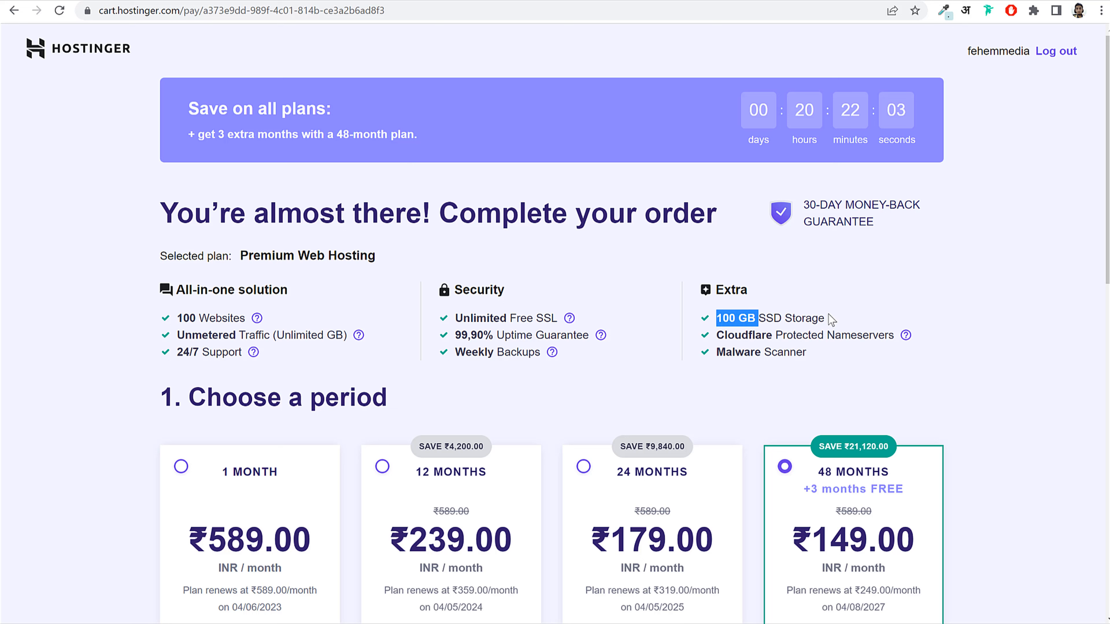
pyautogui.moveTo(828, 314); pyautogui.dragTo(828, 317)
pyautogui.click(829, 316)
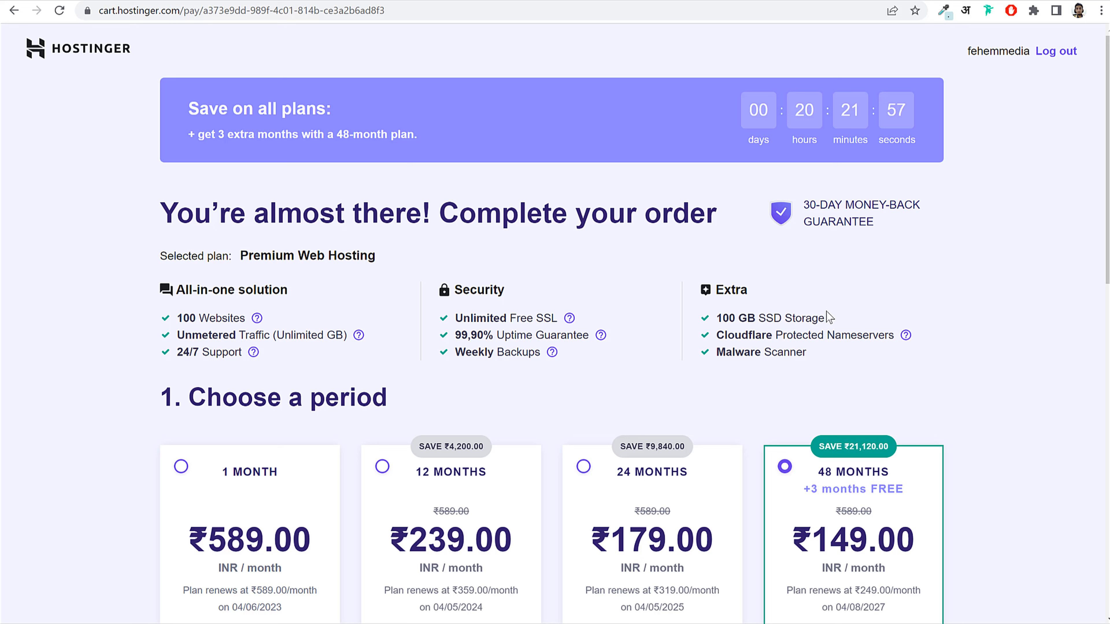
pyautogui.moveTo(759, 316); pyautogui.dragTo(847, 314)
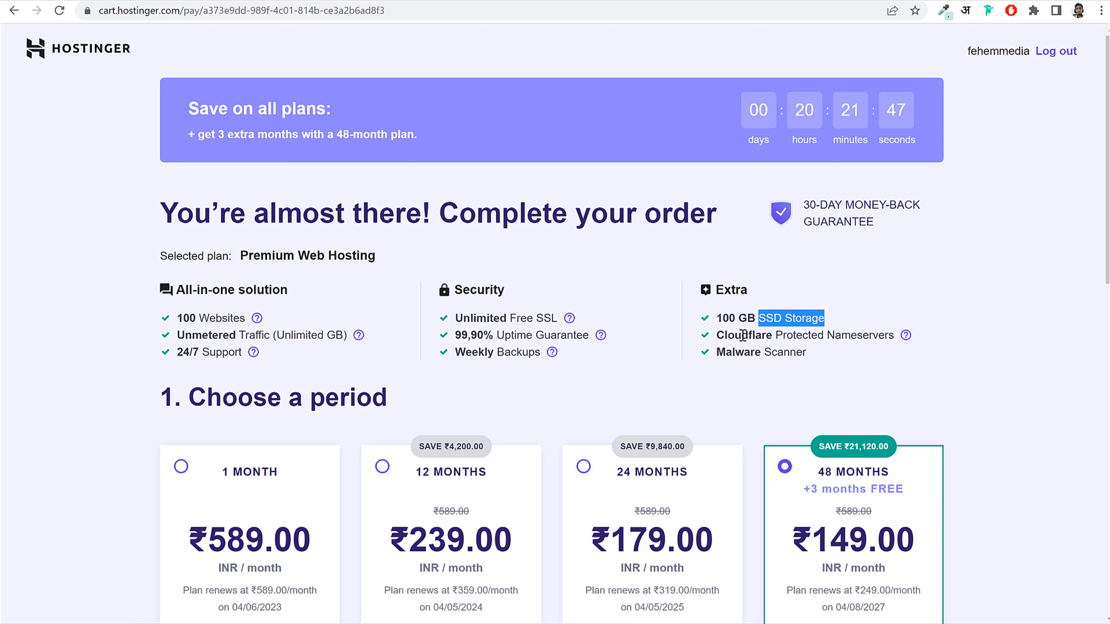
pyautogui.moveTo(726, 335); pyautogui.dragTo(820, 336)
pyautogui.click(721, 352)
pyautogui.moveTo(721, 352); pyautogui.dragTo(840, 353)
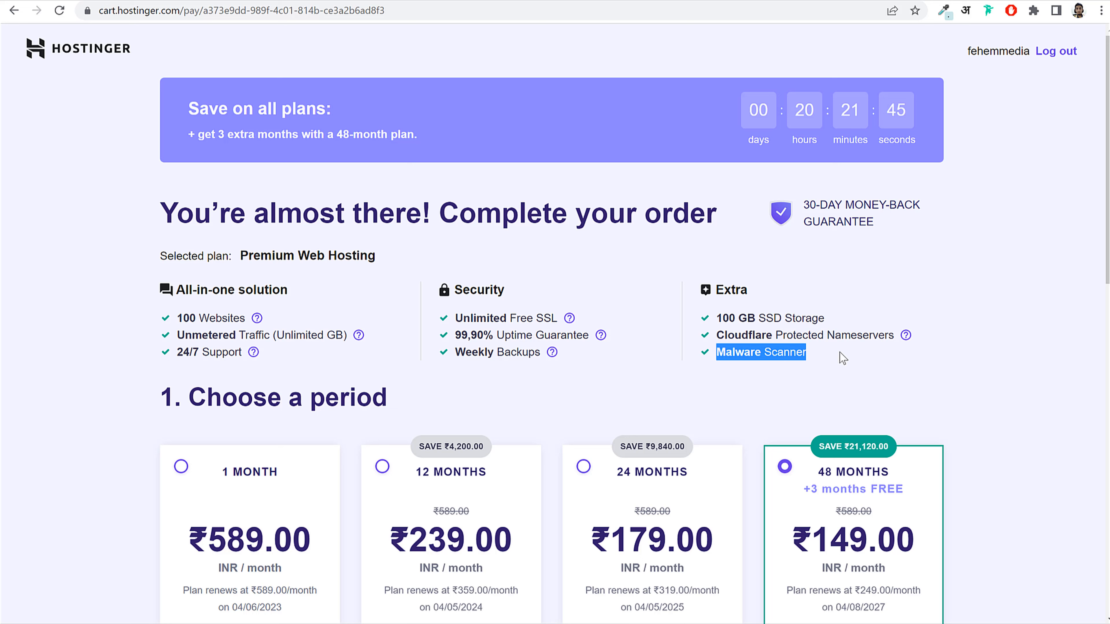
pyautogui.click(840, 353)
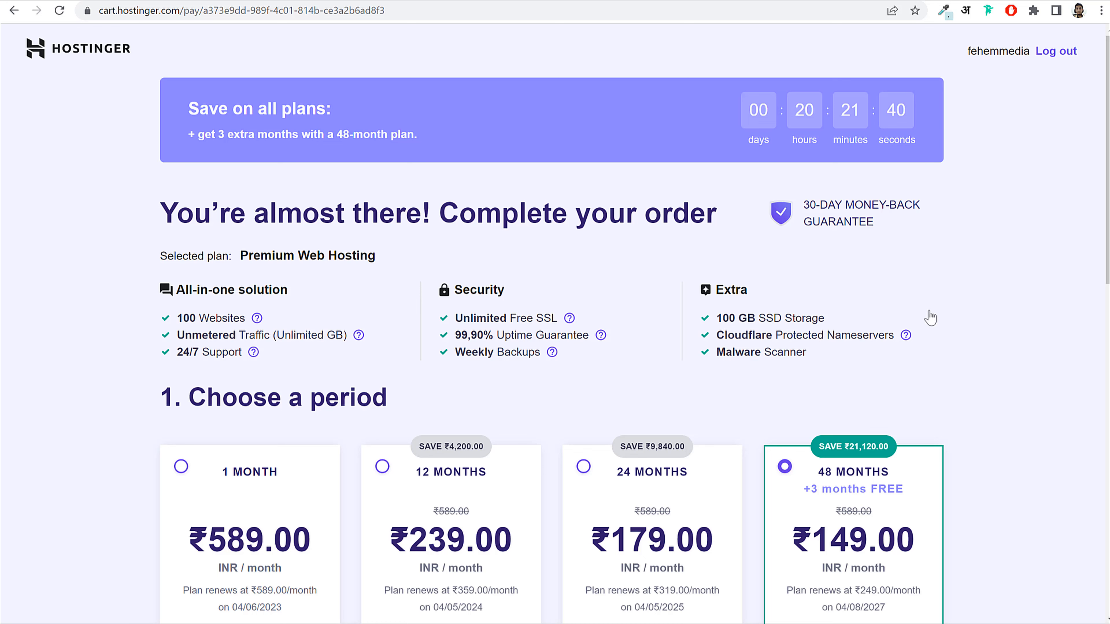
pyautogui.scroll(-5, 936, 324)
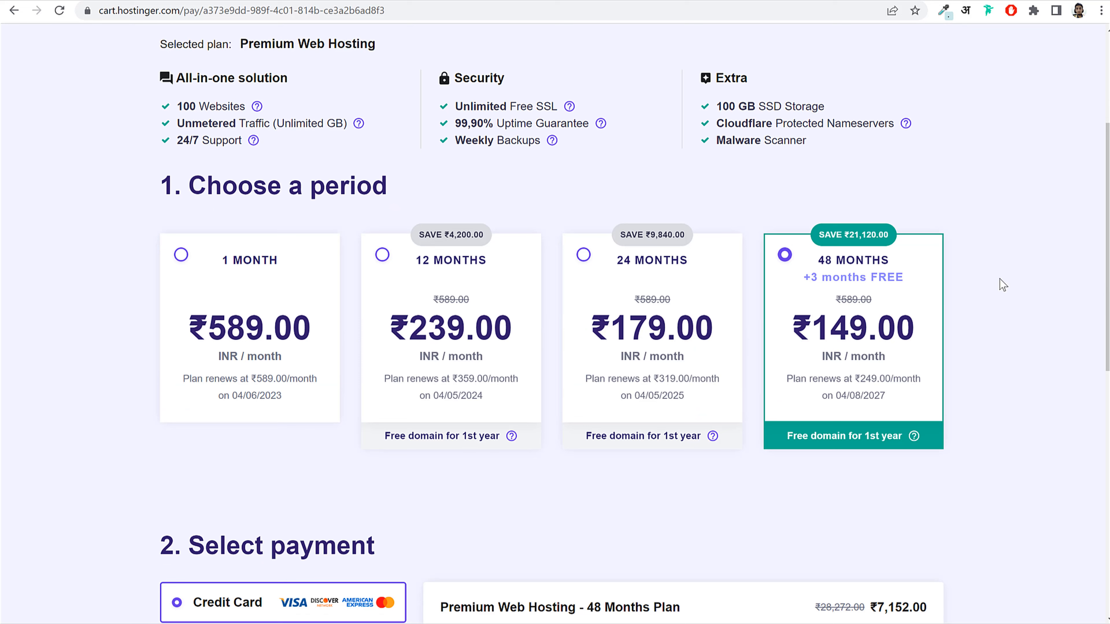
pyautogui.moveTo(810, 260); pyautogui.dragTo(907, 277)
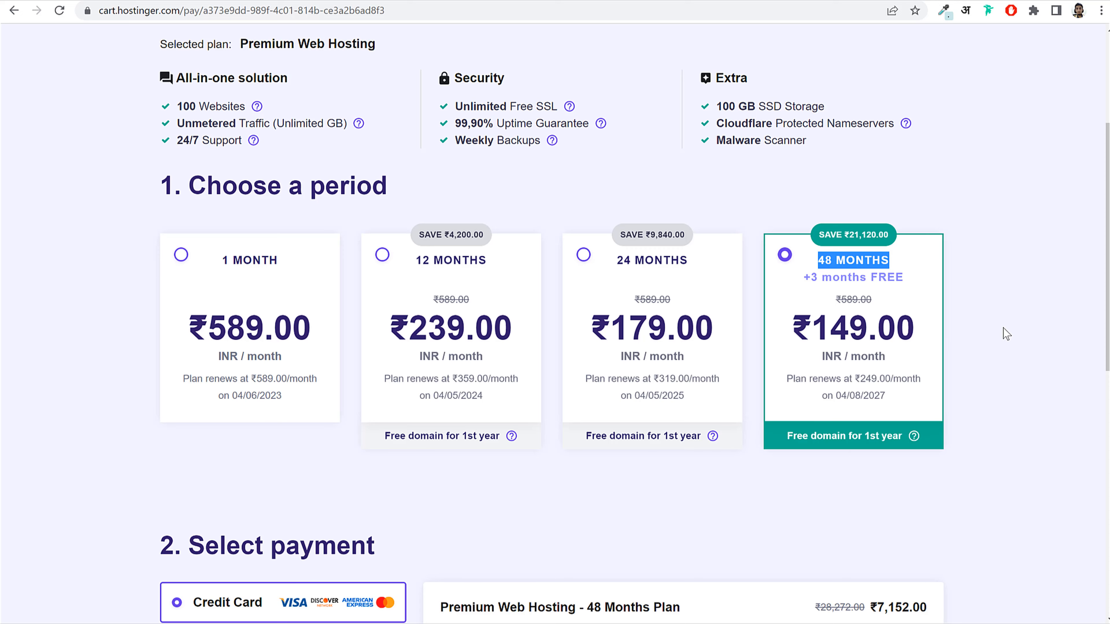
pyautogui.scroll(4, 1003, 329)
pyautogui.scroll(4, 855, 366)
pyautogui.hotkey('alt', 'Left')
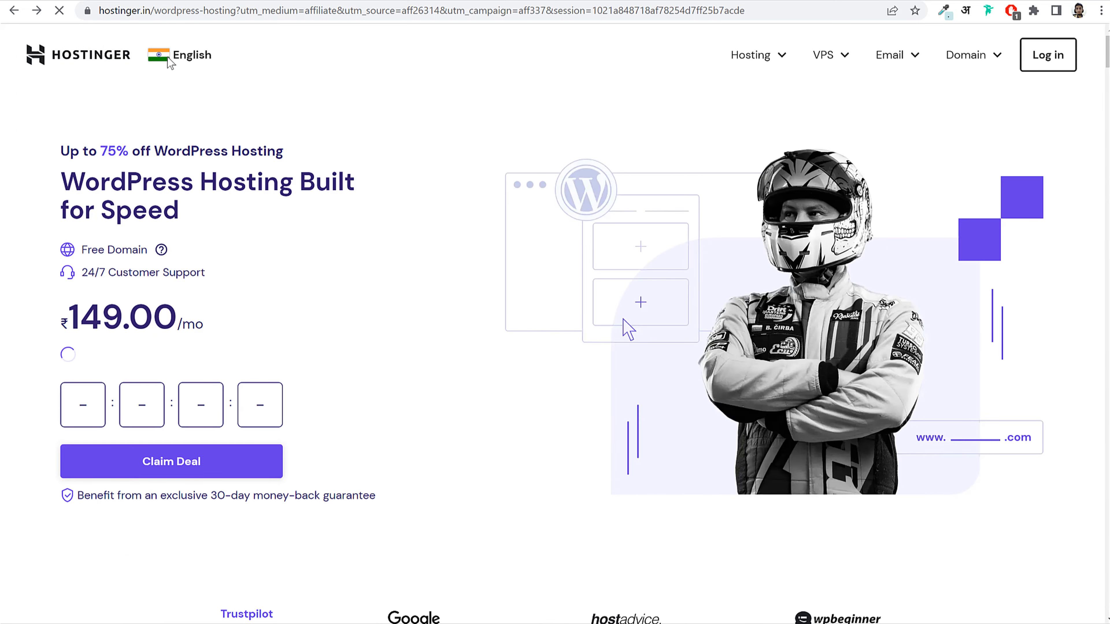
# Step: Switch the Hostinger site to United States English
pyautogui.click(179, 65)
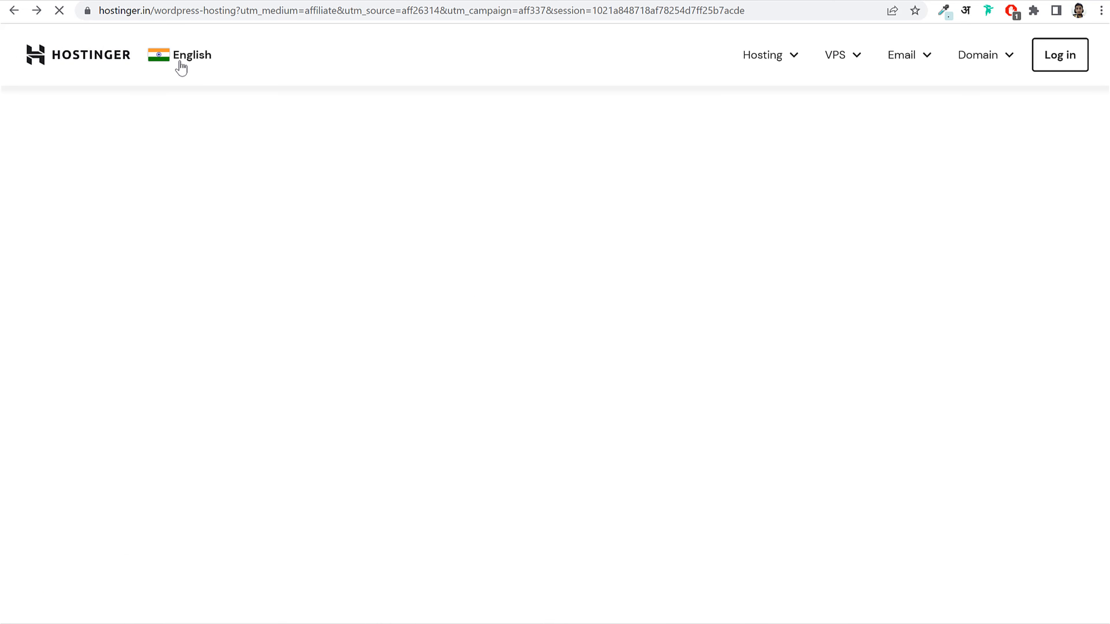
pyautogui.click(179, 62)
pyautogui.click(178, 61)
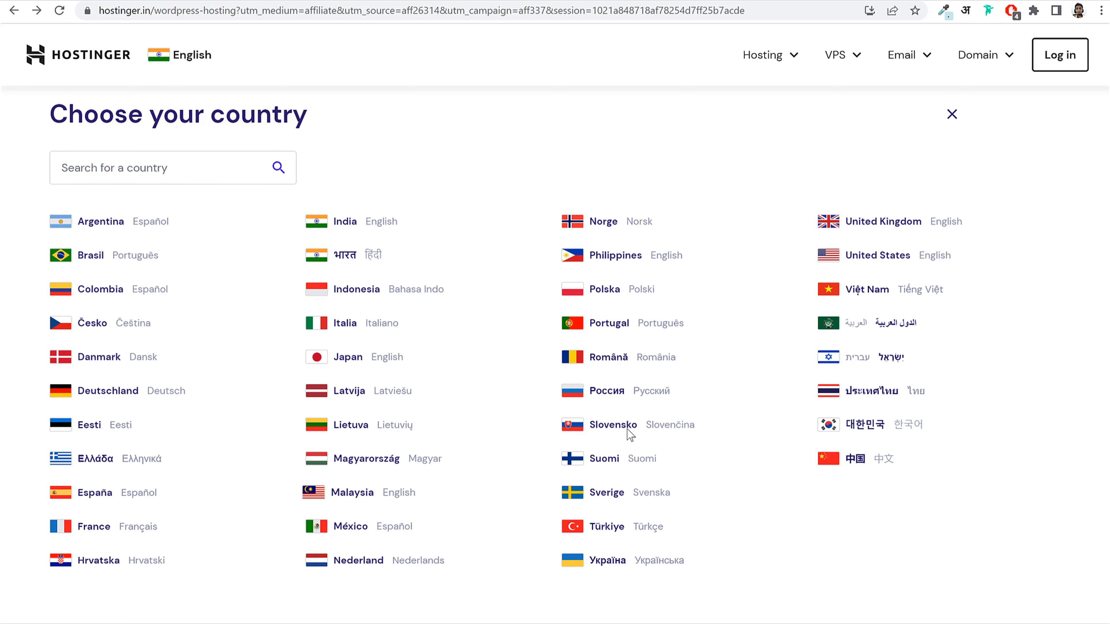
pyautogui.click(851, 253)
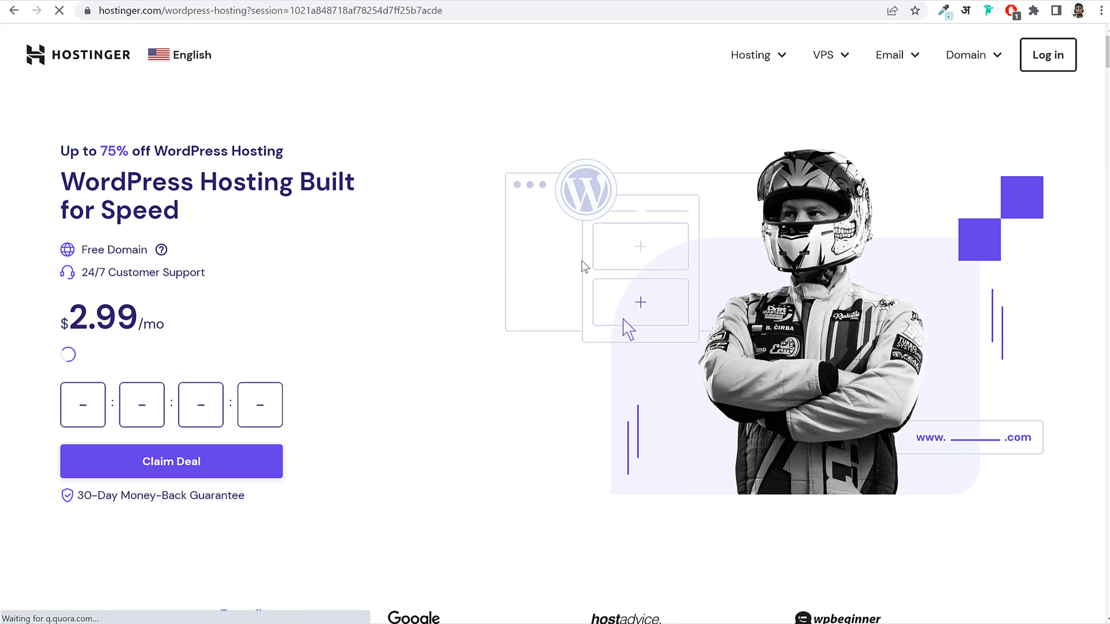
# Step: Add the Website Builder & Web Hosting plan at $2.99/mo to the cart
pyautogui.scroll(-10, 429, 441)
pyautogui.scroll(9, 515, 446)
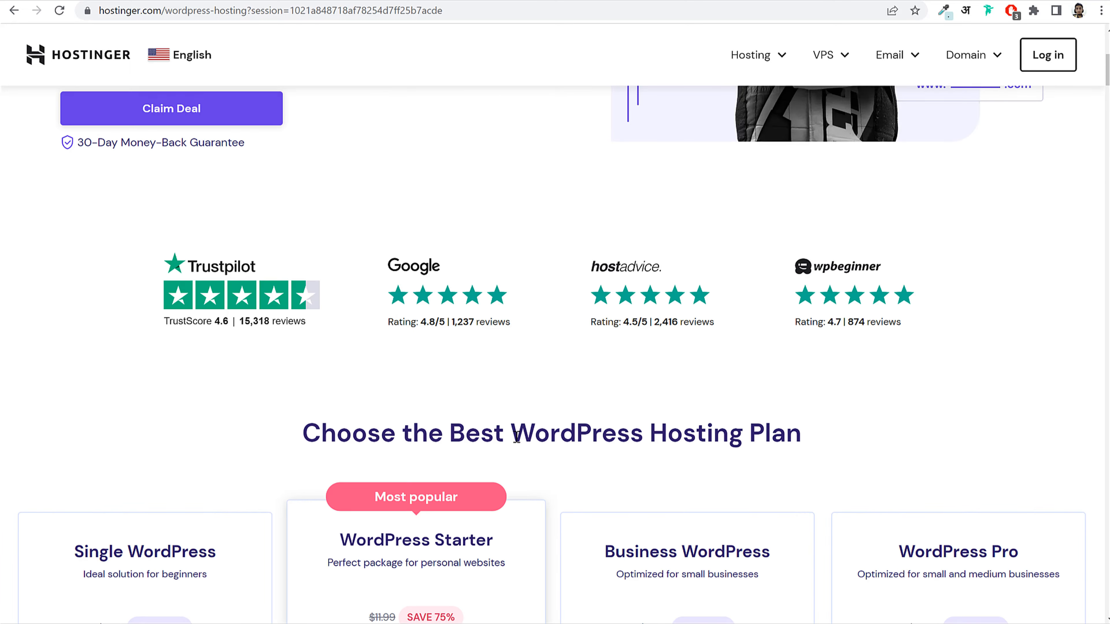
pyautogui.moveTo(740, 61)
pyautogui.click(717, 151)
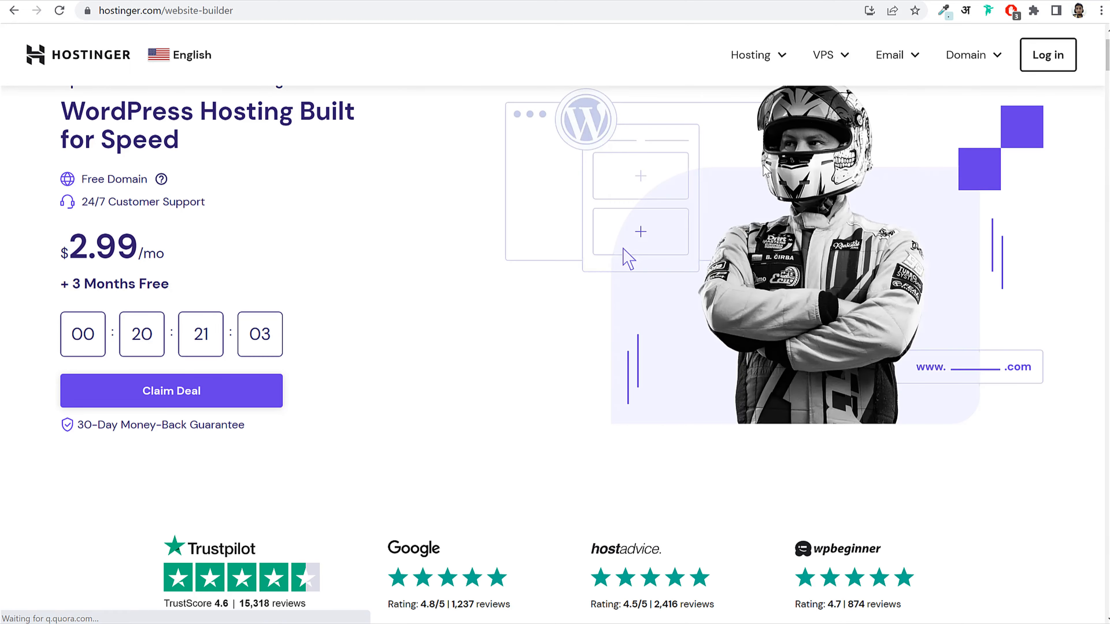
pyautogui.scroll(-10, 745, 278)
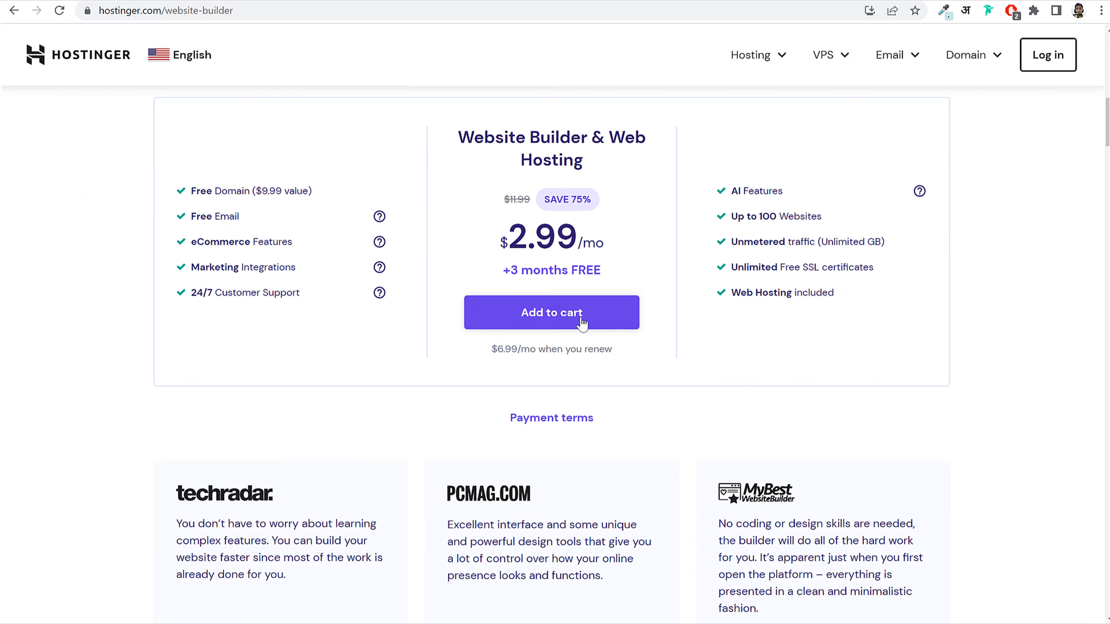
pyautogui.click(583, 324)
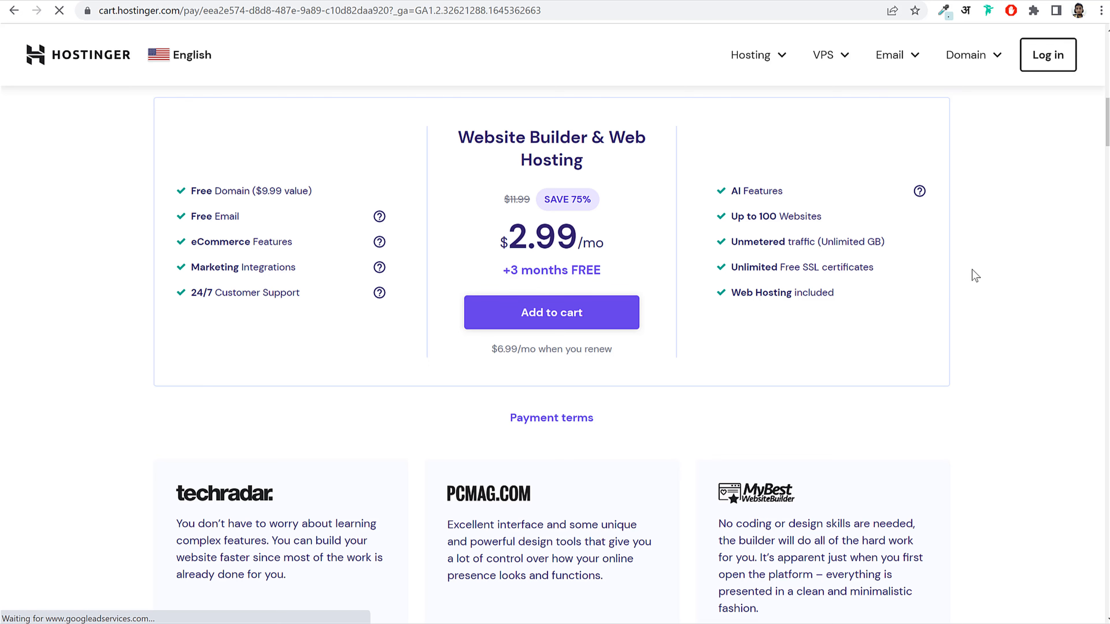
# Step: Compare the 48-month $2.99 price against the 1-month and 12-month periods
pyautogui.scroll(-4, 1020, 464)
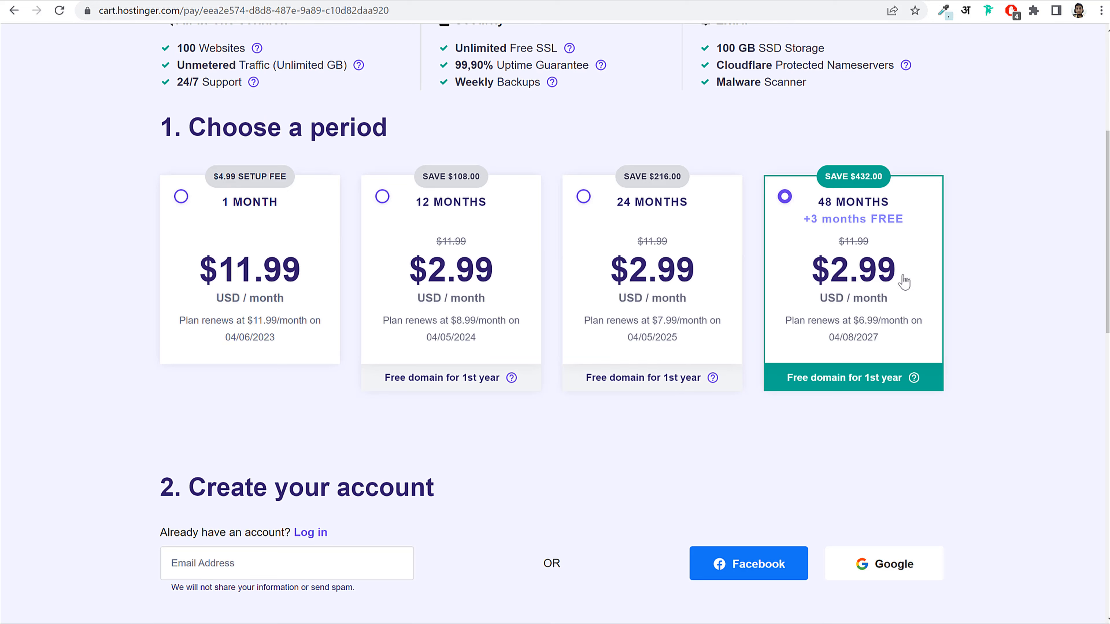
pyautogui.moveTo(904, 281); pyautogui.dragTo(813, 282)
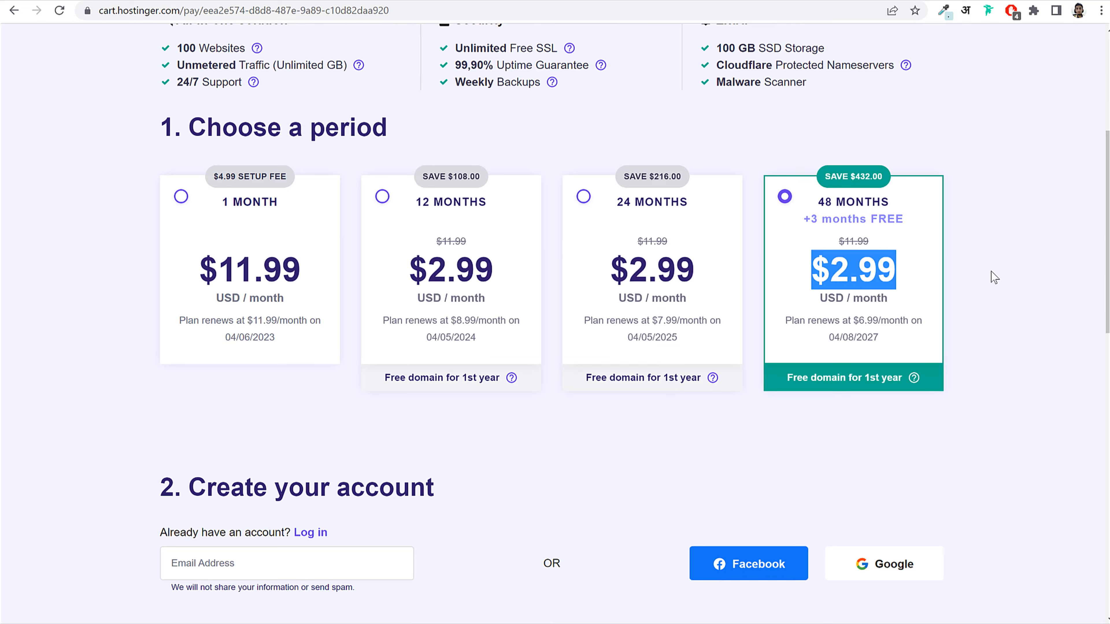
pyautogui.click(240, 295)
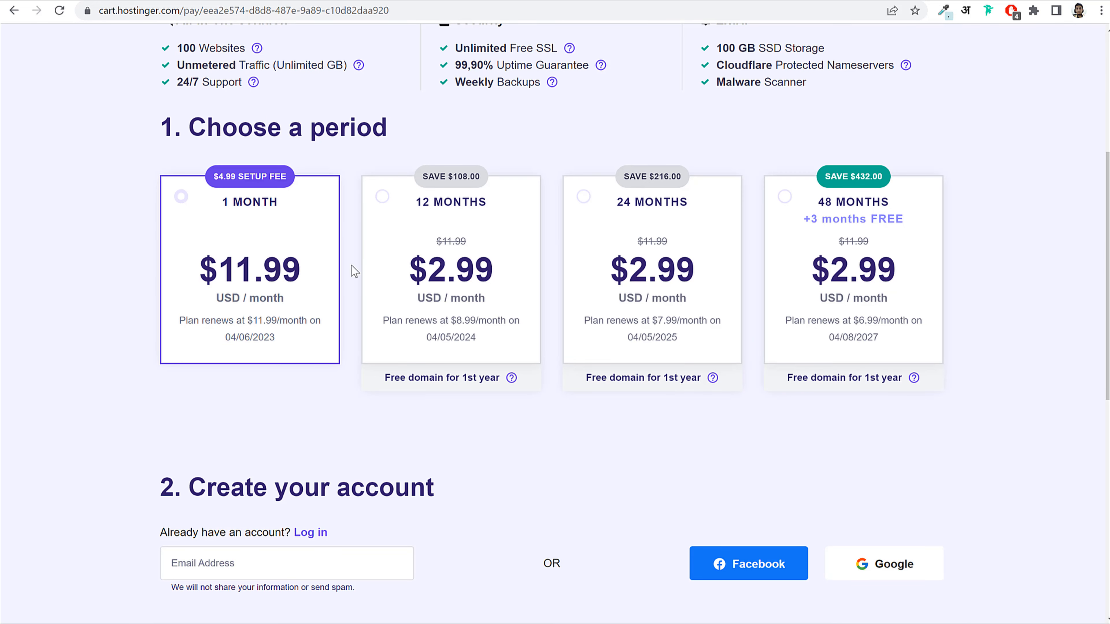
pyautogui.click(931, 282)
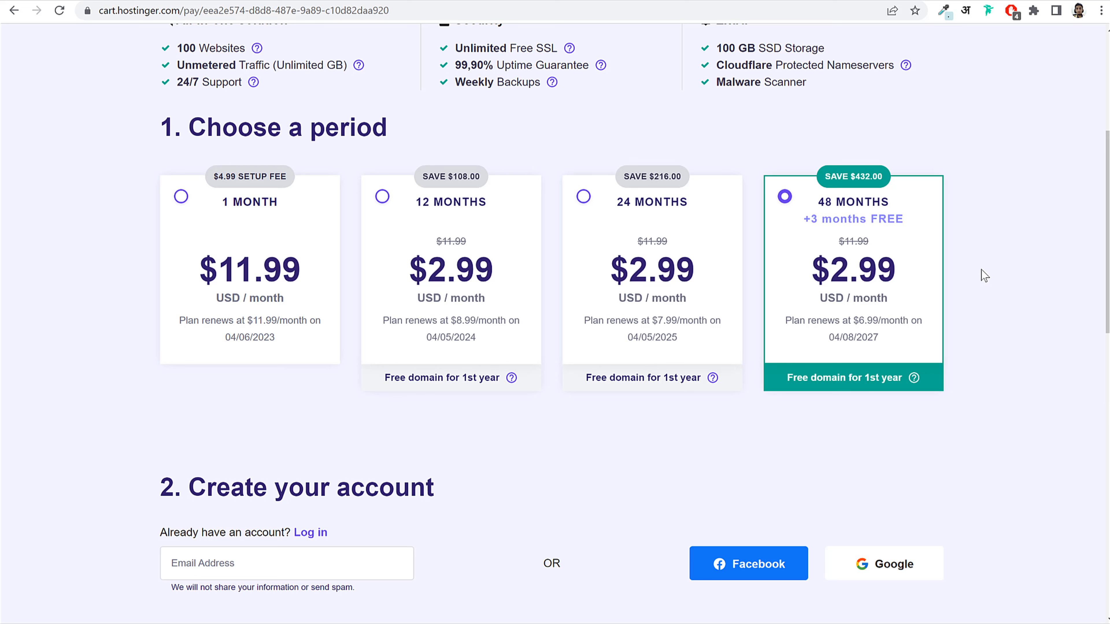
pyautogui.click(485, 286)
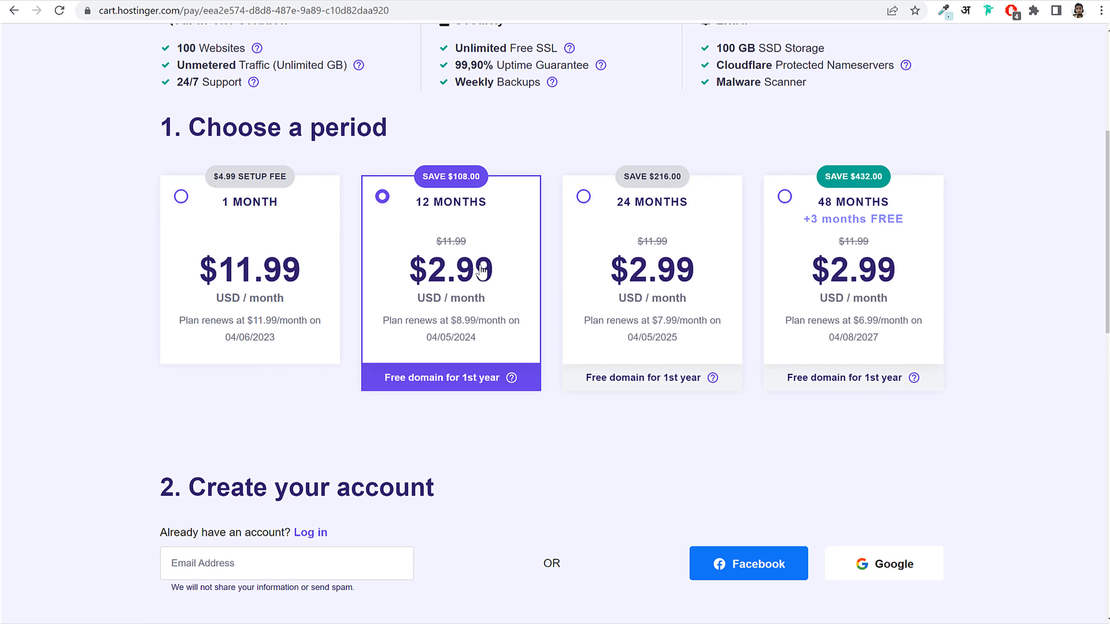
pyautogui.moveTo(409, 276); pyautogui.dragTo(485, 276)
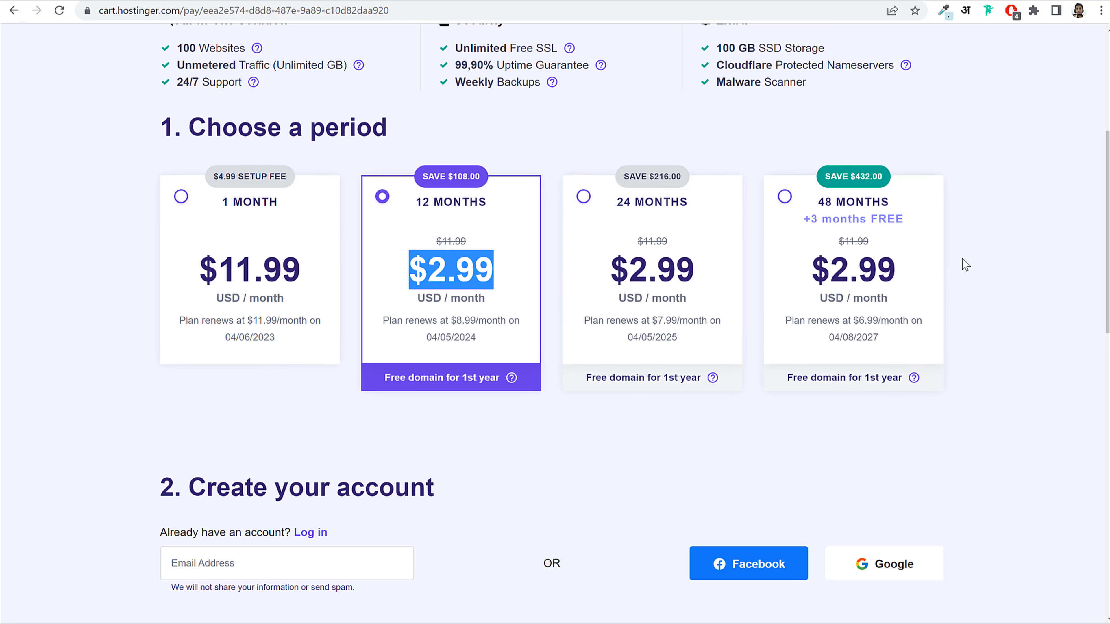
pyautogui.moveTo(413, 202); pyautogui.dragTo(499, 207)
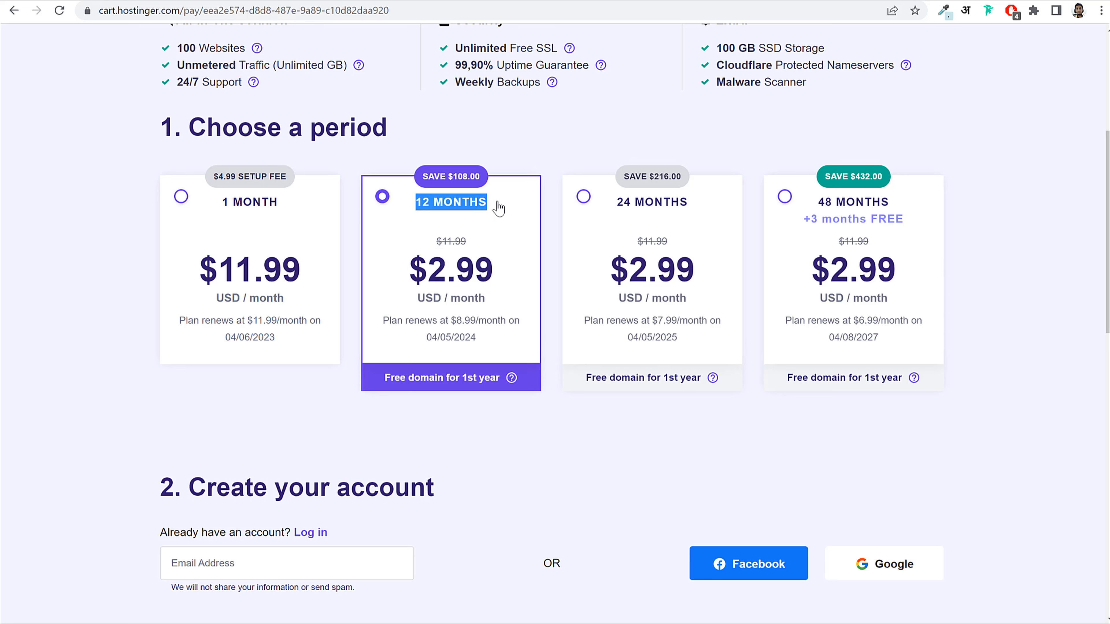
pyautogui.click(829, 244)
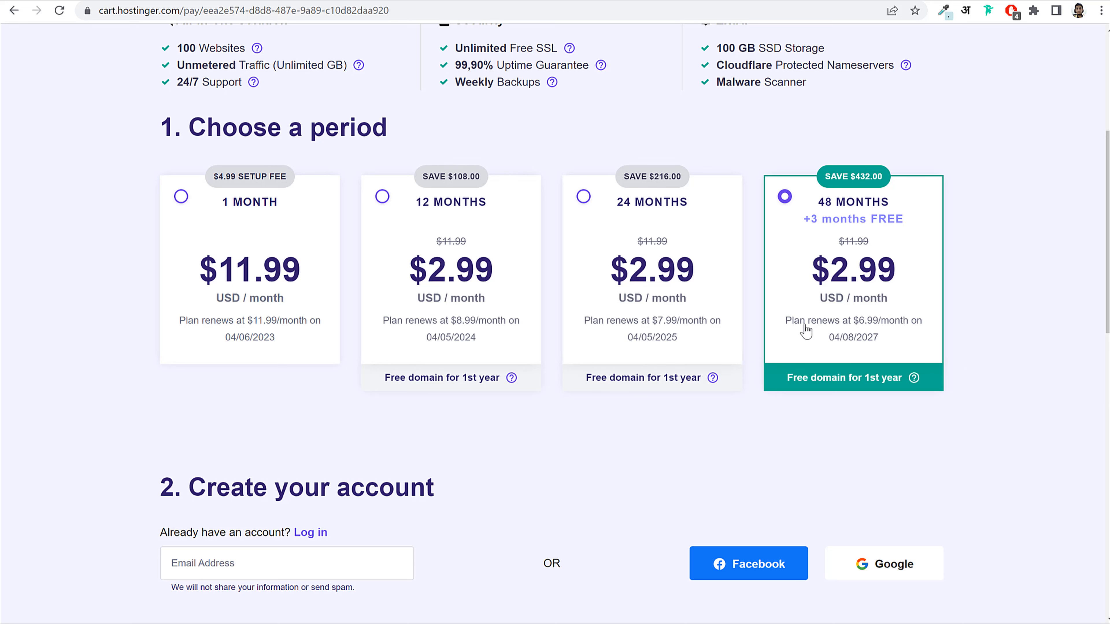
# Step: Check the 1-month $11.99 price and 48-month renewal terms, leaving 48 MONTHS selected
pyautogui.moveTo(778, 323); pyautogui.dragTo(893, 342)
pyautogui.click(892, 341)
pyautogui.moveTo(202, 277); pyautogui.dragTo(300, 280)
pyautogui.click(260, 278)
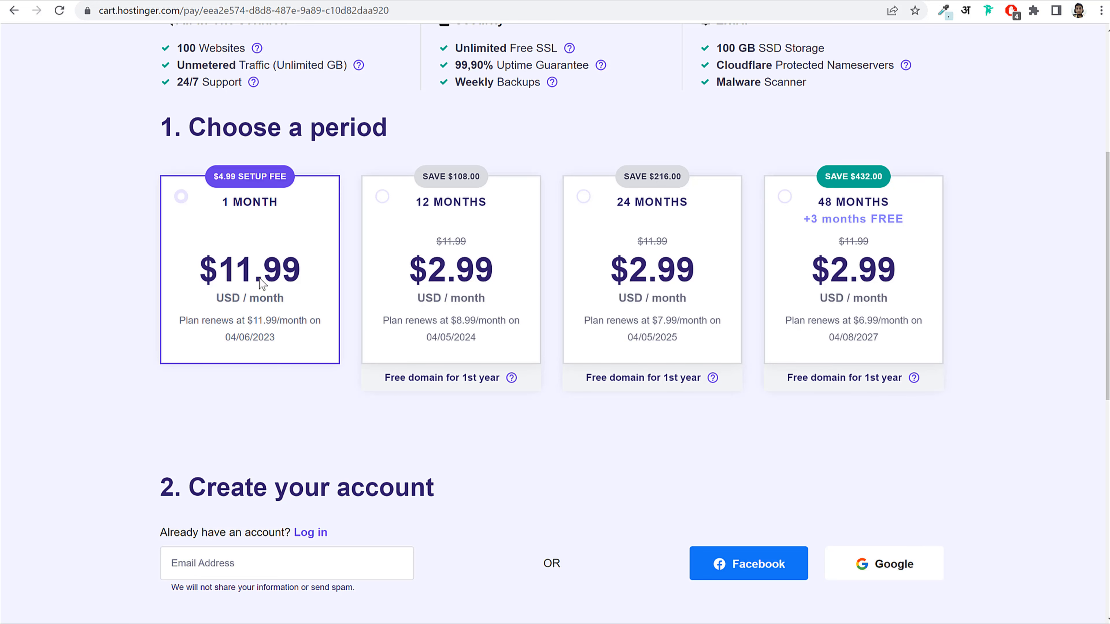
pyautogui.click(824, 326)
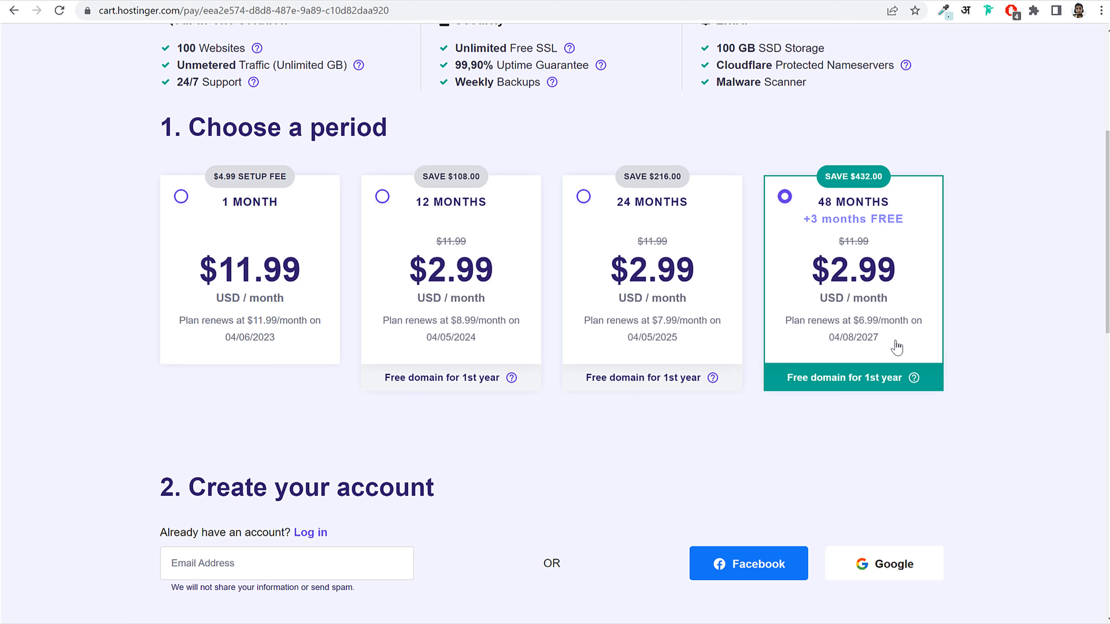
pyautogui.moveTo(783, 325); pyautogui.dragTo(900, 321)
pyautogui.click(857, 350)
pyautogui.click(851, 323)
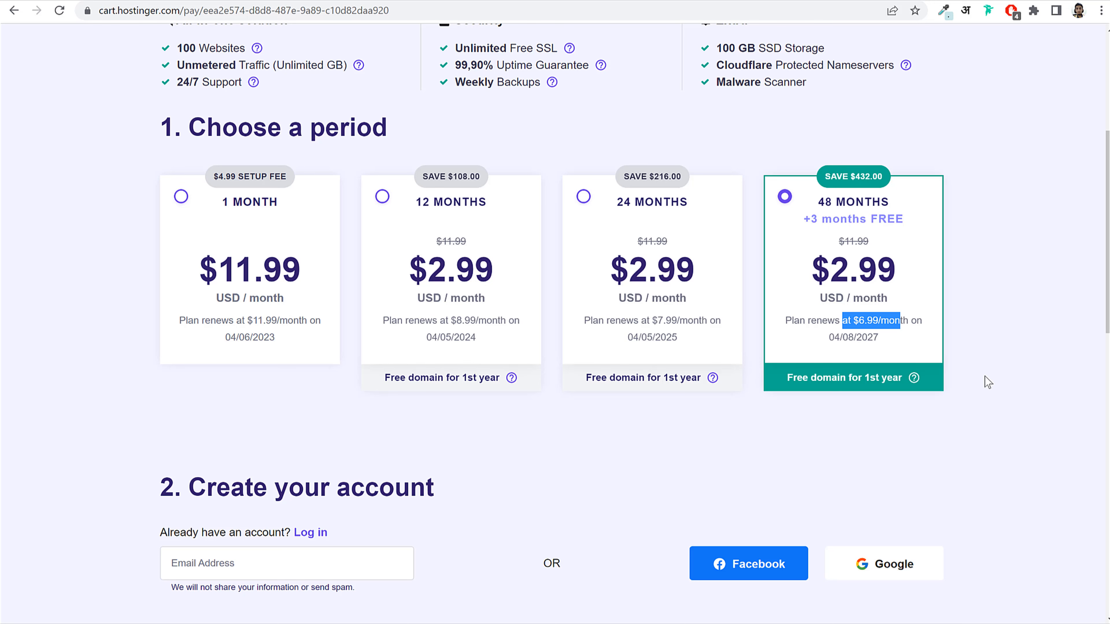
pyautogui.scroll(-10, 985, 375)
# Step: Review the $169.35 order total at checkout
pyautogui.scroll(-1, 987, 382)
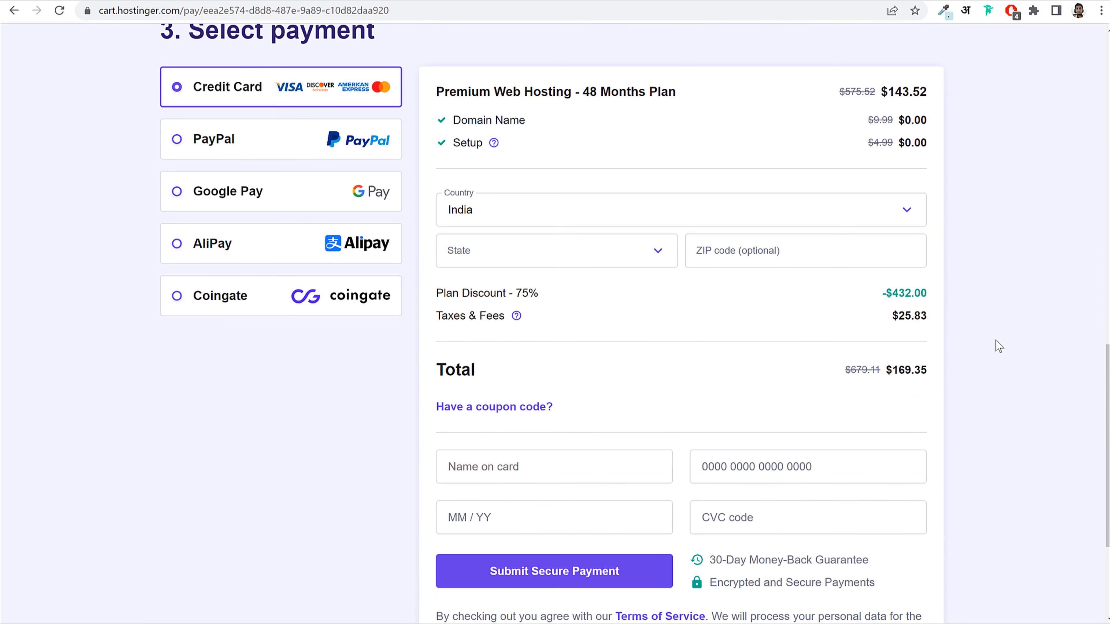
pyautogui.moveTo(892, 370); pyautogui.dragTo(927, 371)
pyautogui.click(1007, 358)
pyautogui.scroll(-1, 568, 413)
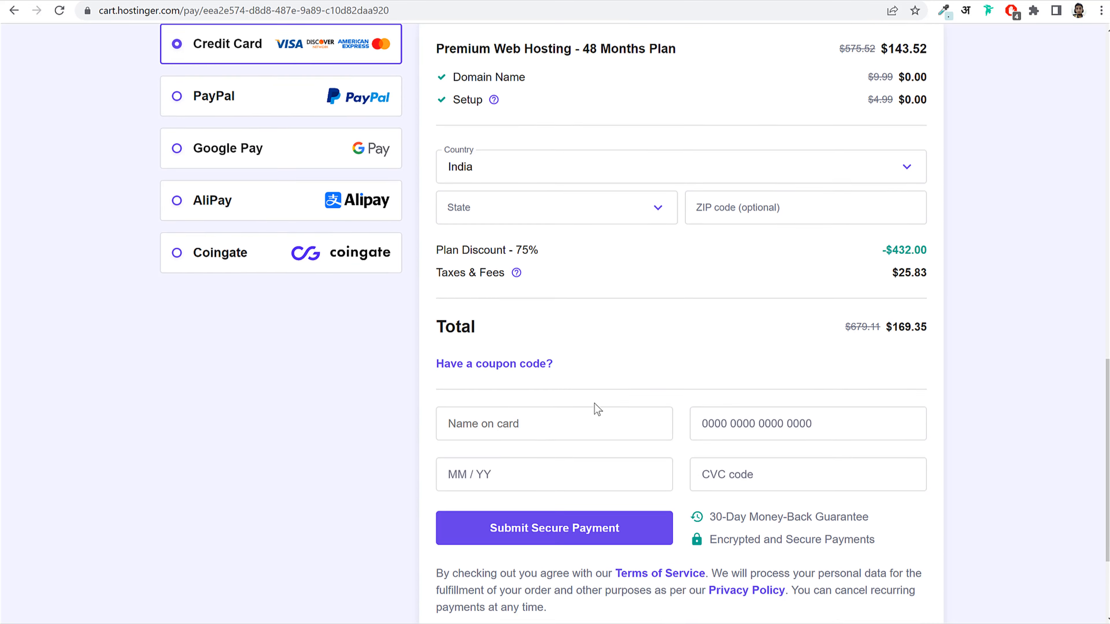
# Step: Enter and apply the coupon code, dropping the total to $152.42 at $2.69/month
pyautogui.click(459, 340)
pyautogui.click(528, 386)
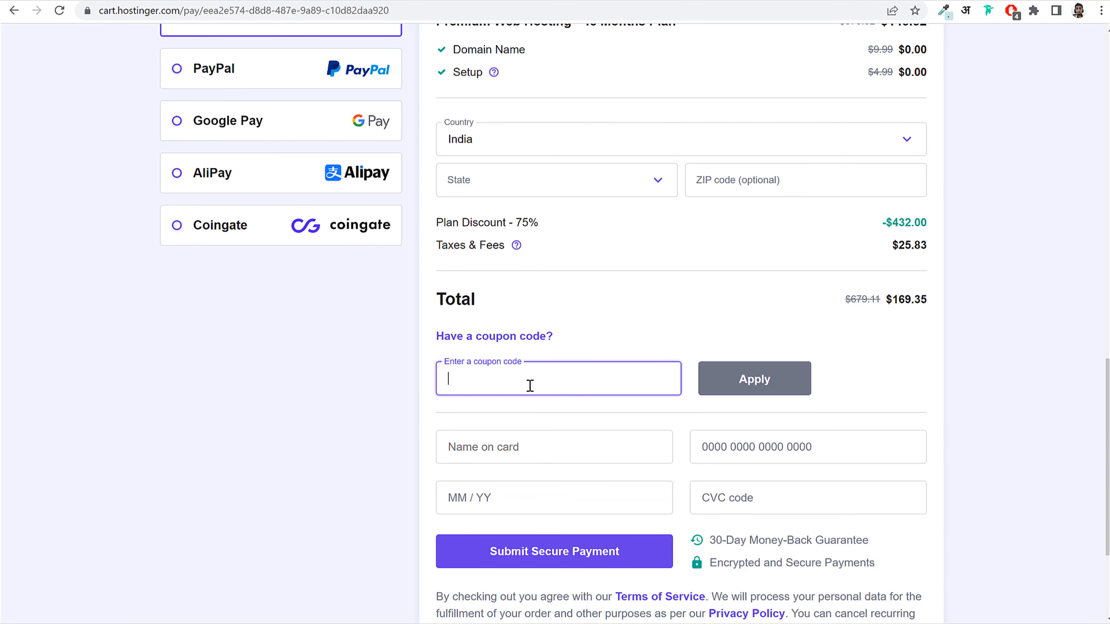
pyautogui.write('NAY')
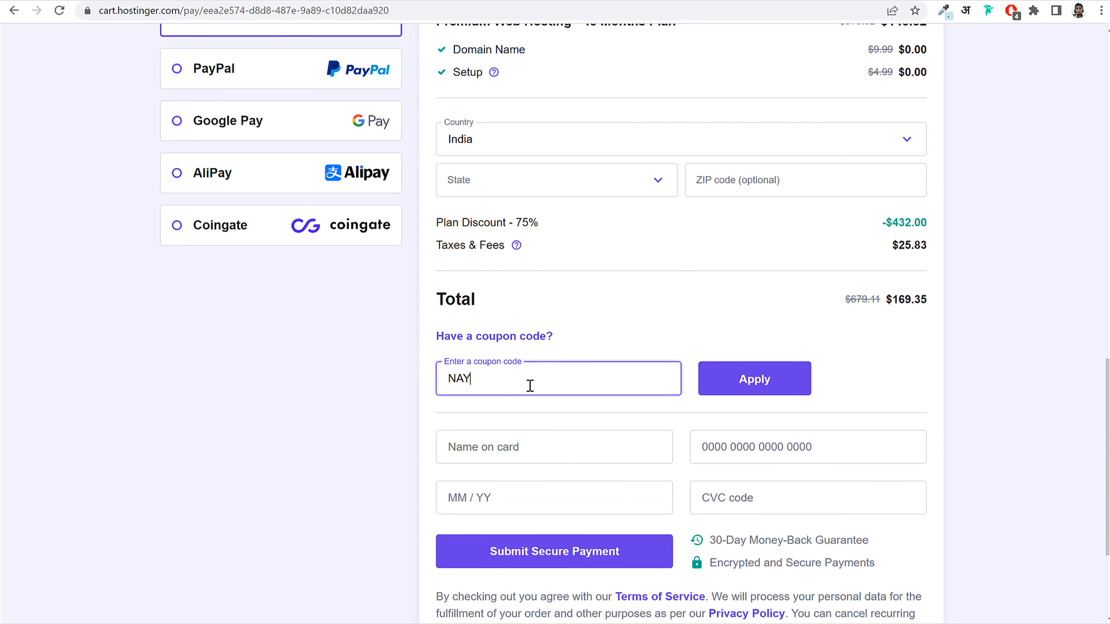
pyautogui.write('7YAYAR')
pyautogui.click(805, 385)
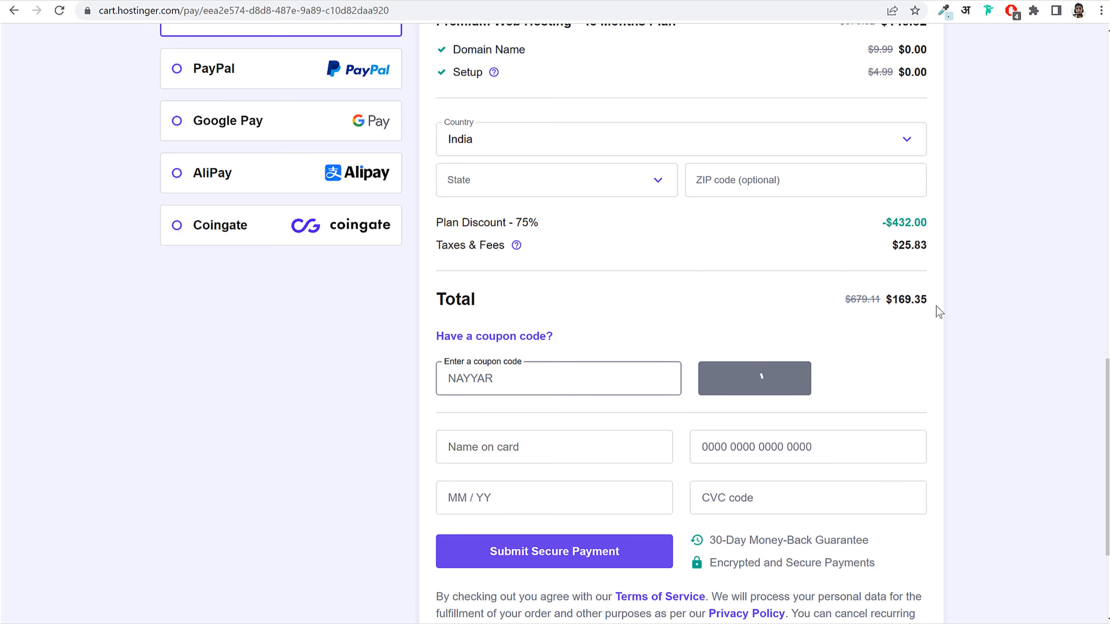
pyautogui.moveTo(892, 301); pyautogui.dragTo(928, 302)
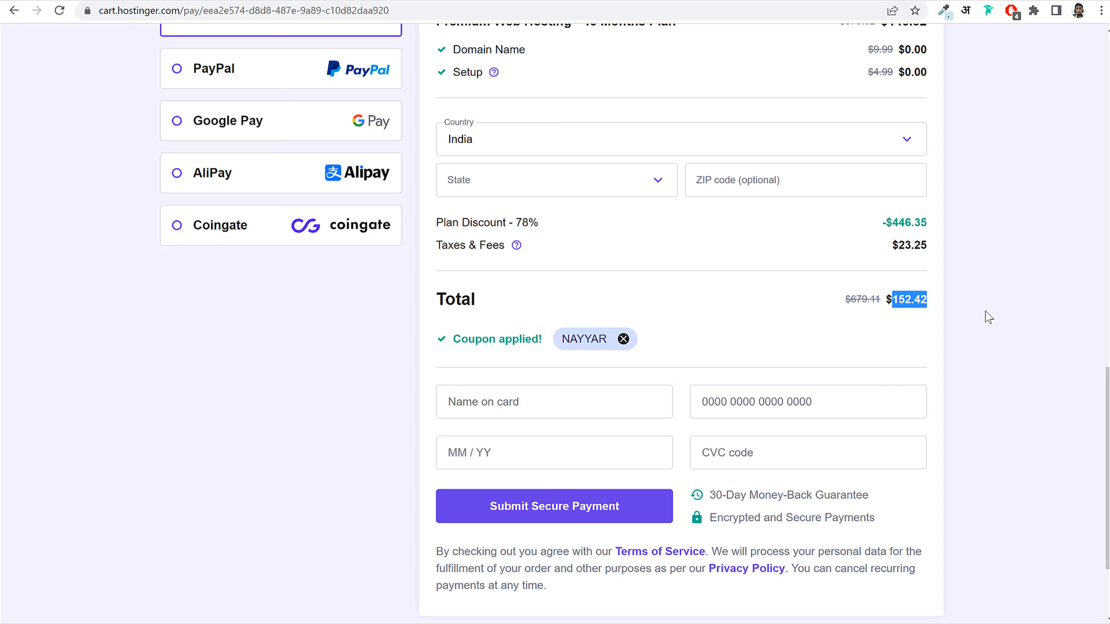
pyautogui.click(1025, 293)
# Step: Scroll to the '2. Create your account' section and put the cursor in the Email Address field
pyautogui.scroll(10, 1023, 306)
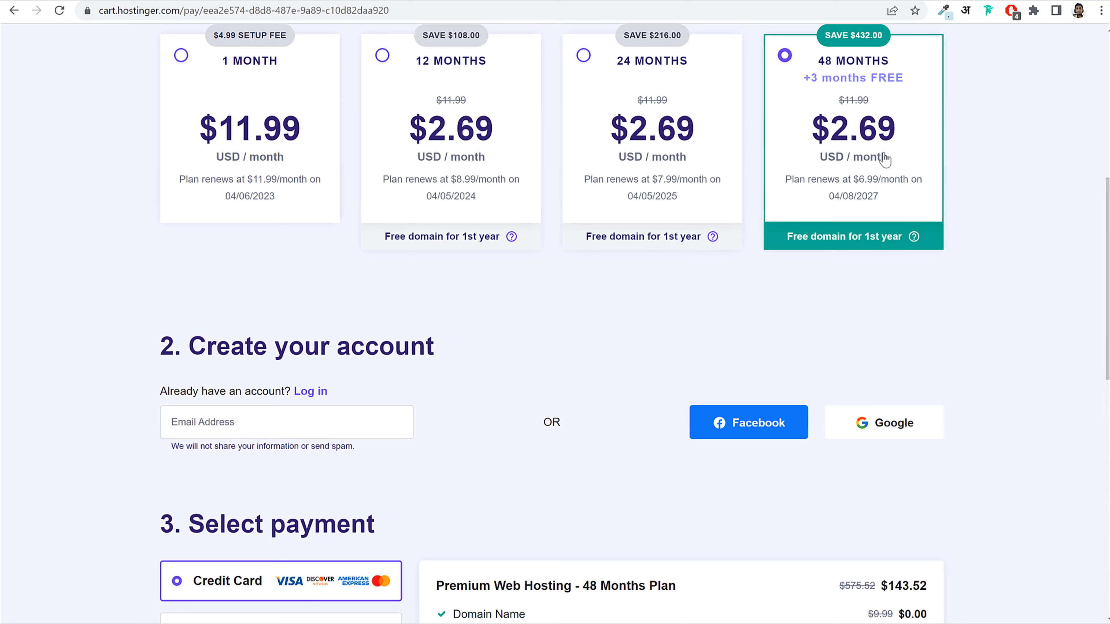
pyautogui.scroll(3, 813, 158)
pyautogui.scroll(-6, 913, 234)
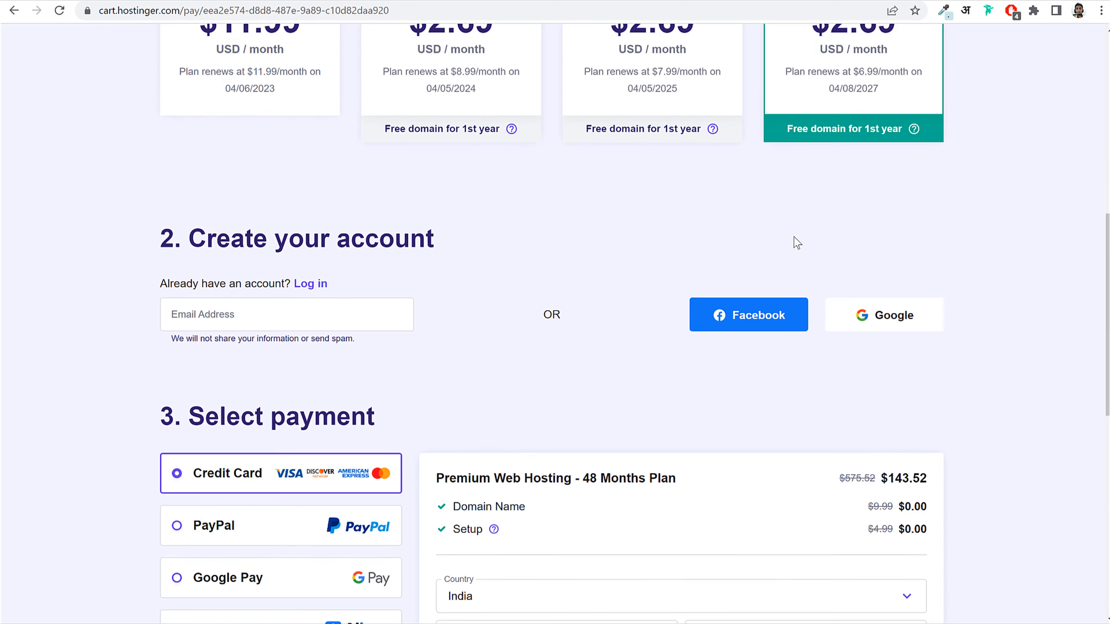
pyautogui.click(223, 289)
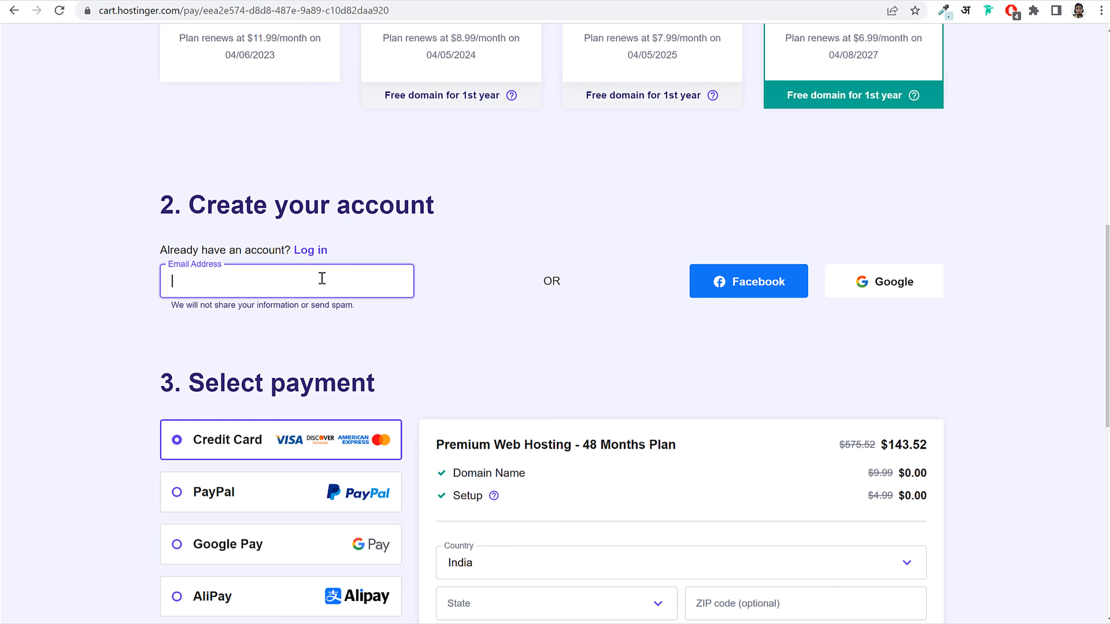
# Step: Try PayPal and Google Pay, then settle on Credit Card as the payment method for the 48-month plan
pyautogui.scroll(-5, 1014, 338)
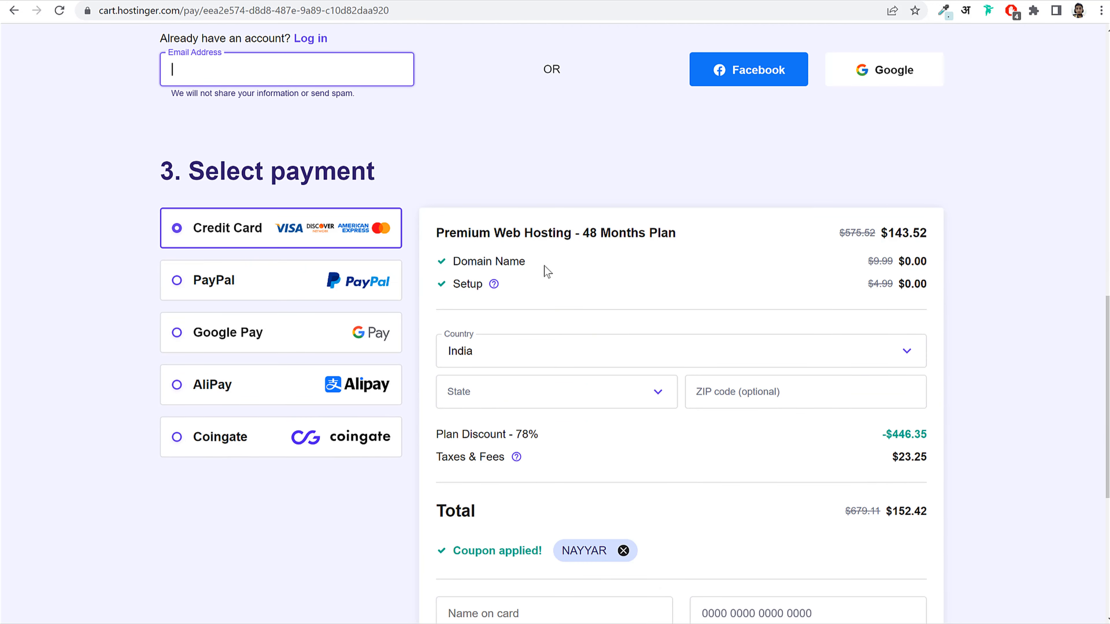
pyautogui.click(238, 292)
pyautogui.scroll(-4, 247, 349)
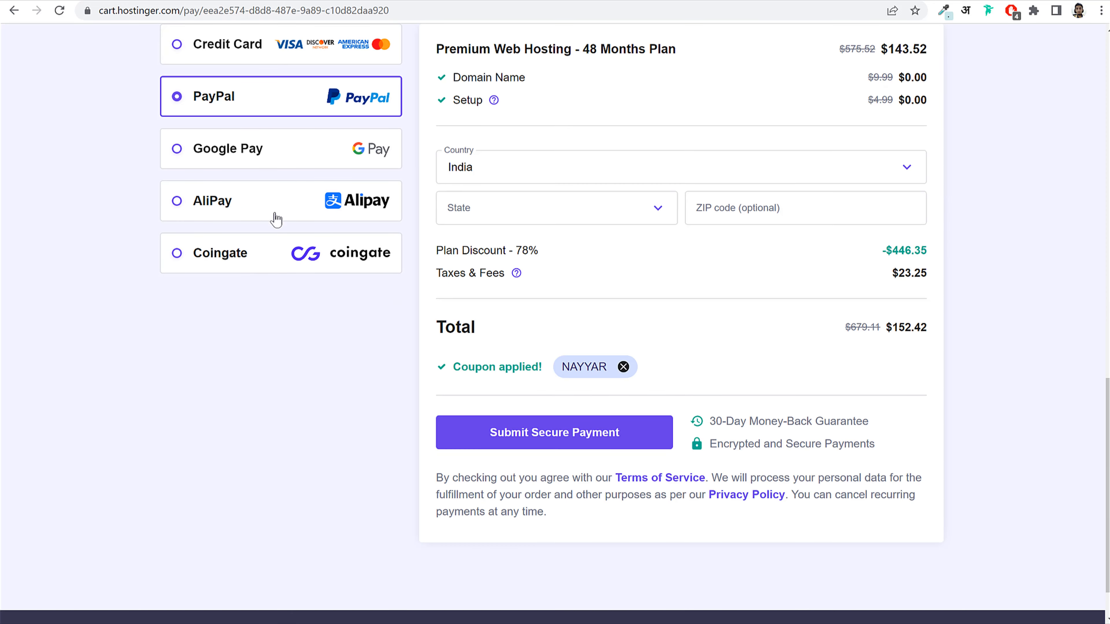
pyautogui.scroll(3, 276, 219)
pyautogui.click(355, 306)
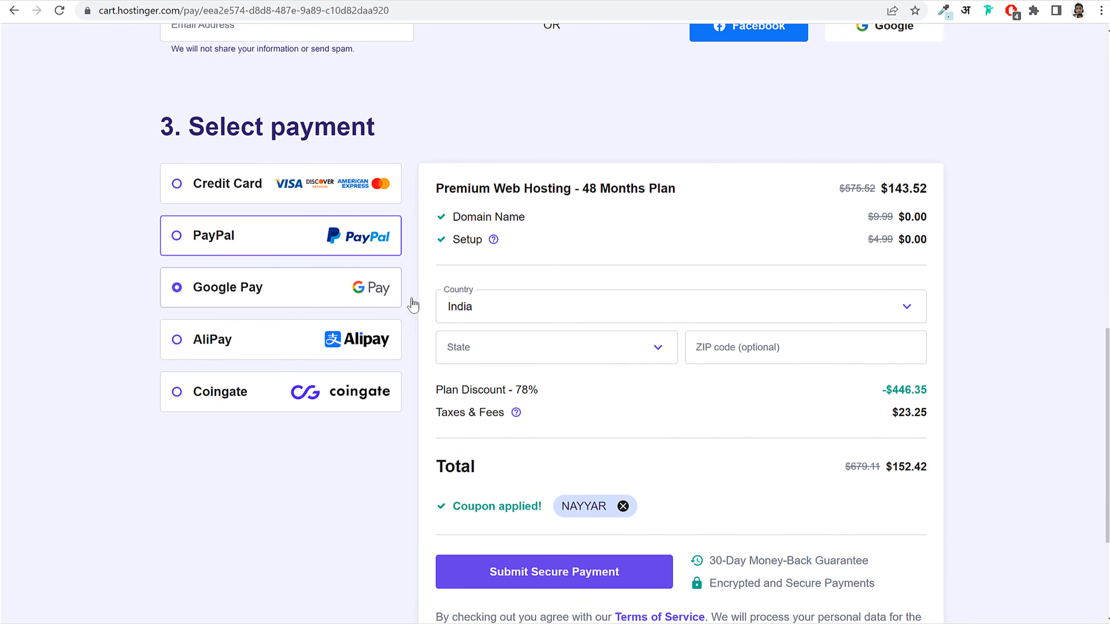
pyautogui.scroll(-3, 413, 305)
pyautogui.scroll(3, 462, 344)
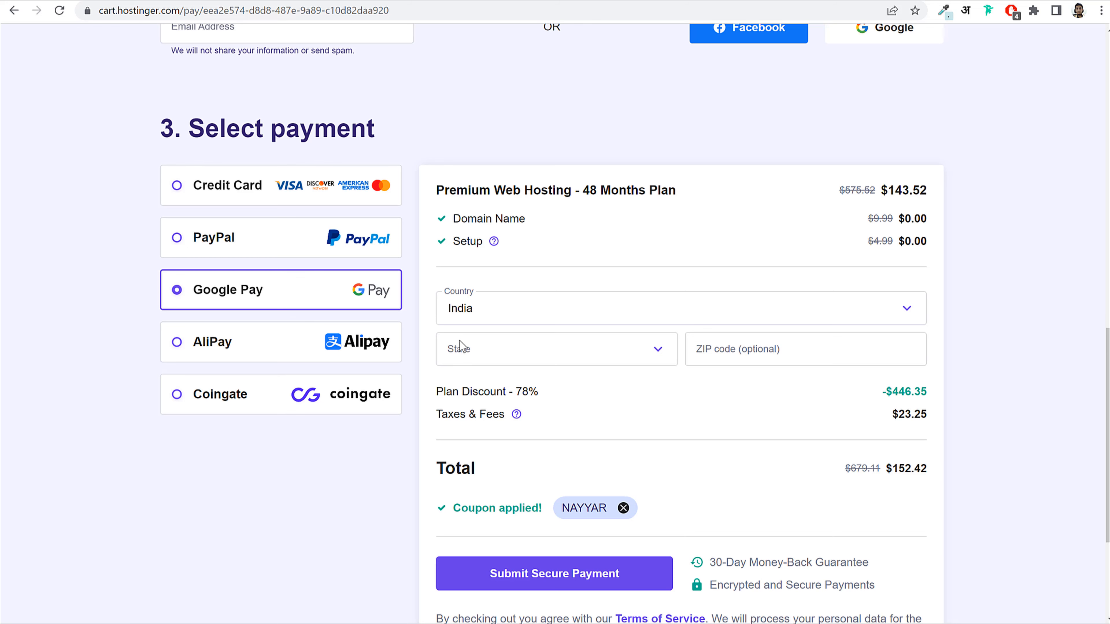
pyautogui.scroll(2, 418, 301)
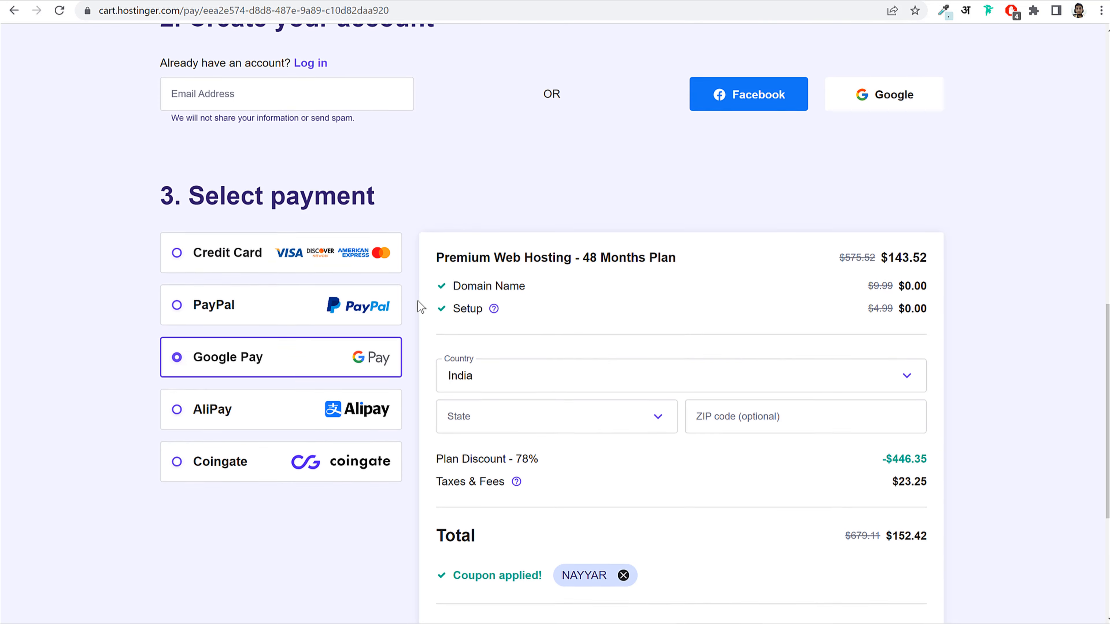
pyautogui.click(310, 273)
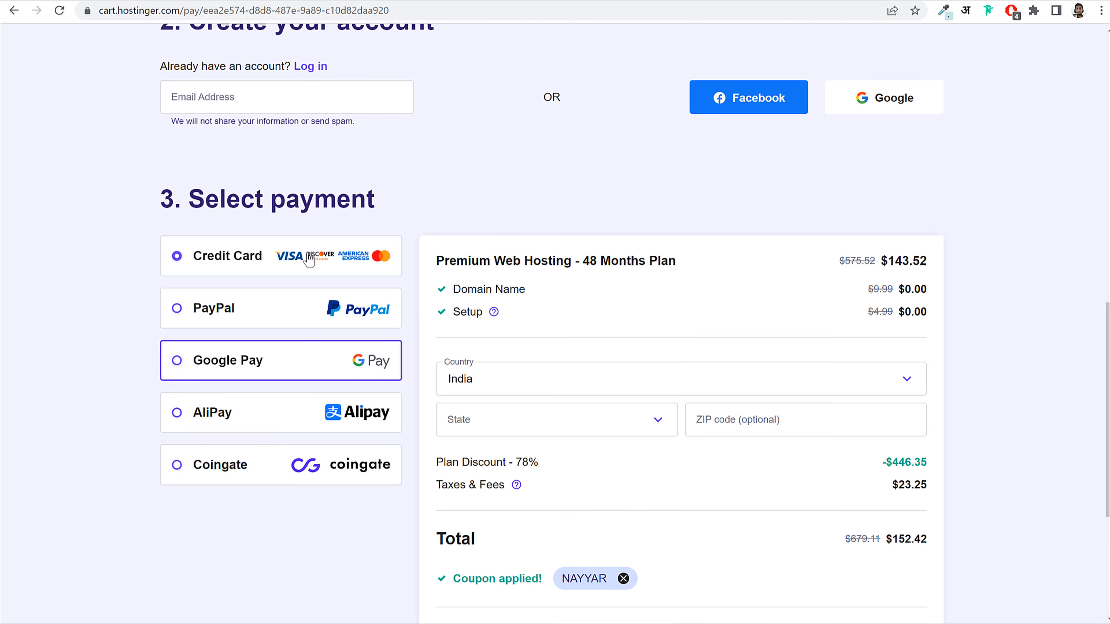
pyautogui.scroll(-5, 958, 361)
pyautogui.scroll(2, 955, 367)
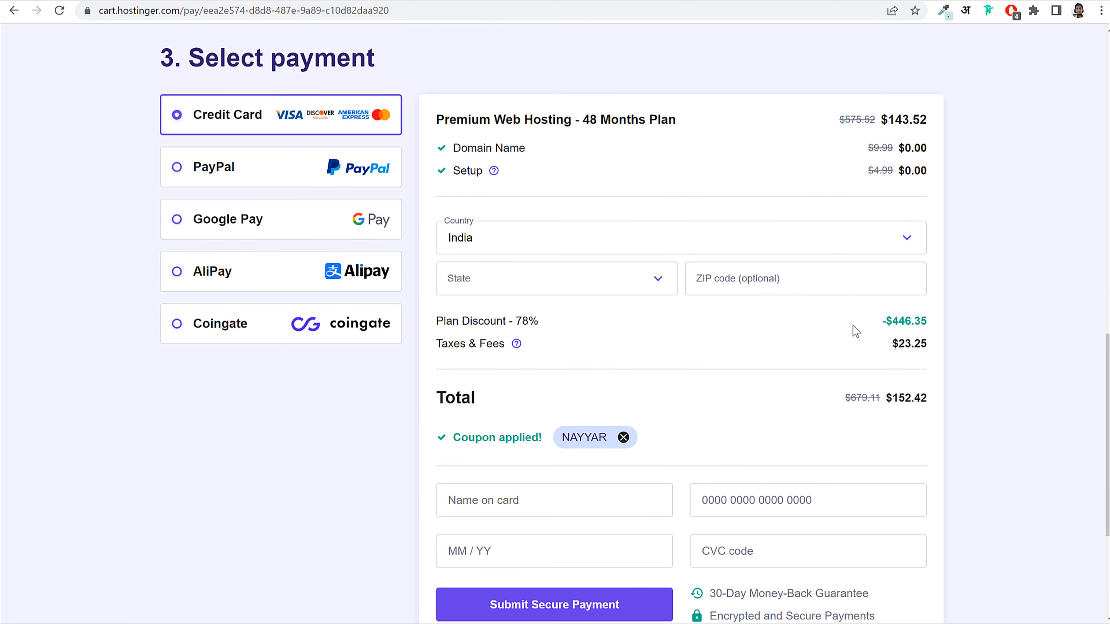
pyautogui.scroll(-3, 855, 330)
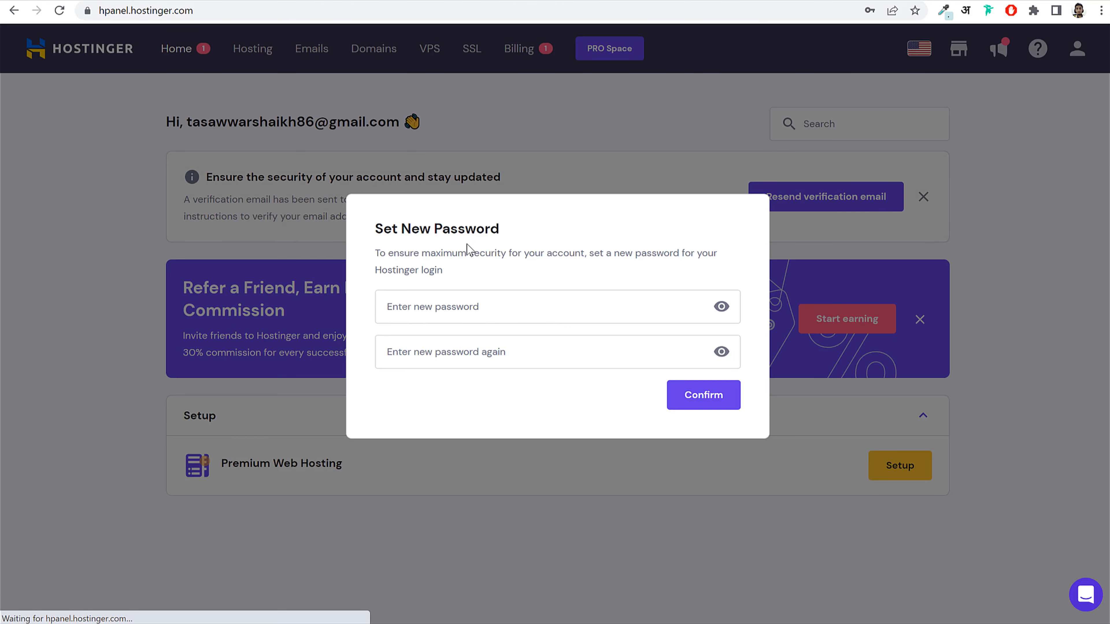
# Step: Enter a new hPanel password, check it against the lowercase and other requirement rules, and confirm it
pyautogui.moveTo(376, 227); pyautogui.dragTo(520, 231)
pyautogui.click(490, 348)
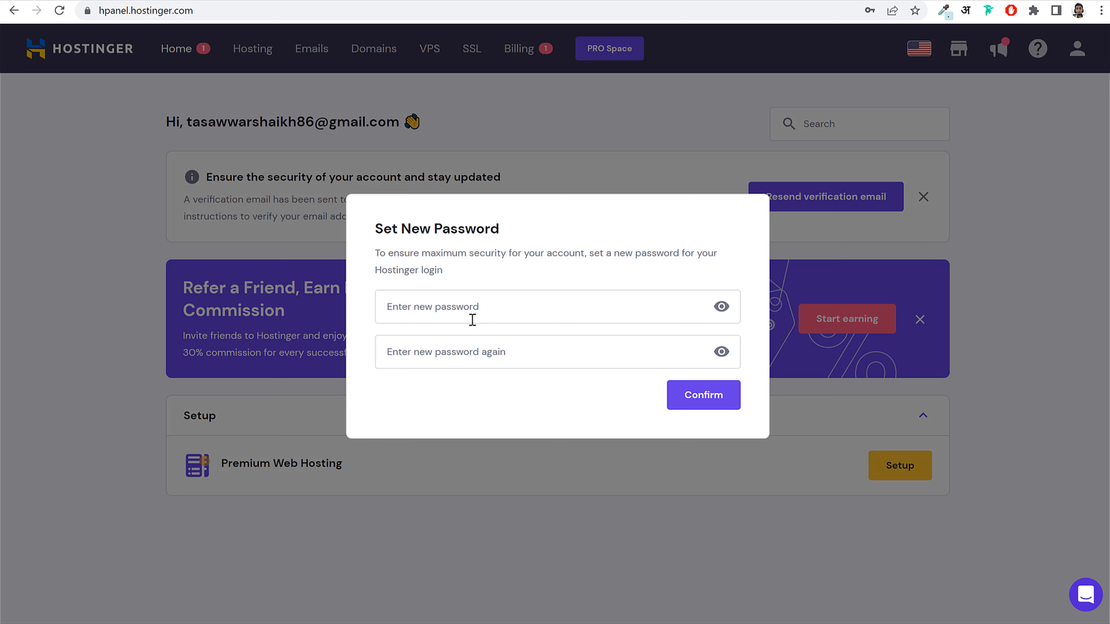
pyautogui.click(520, 311)
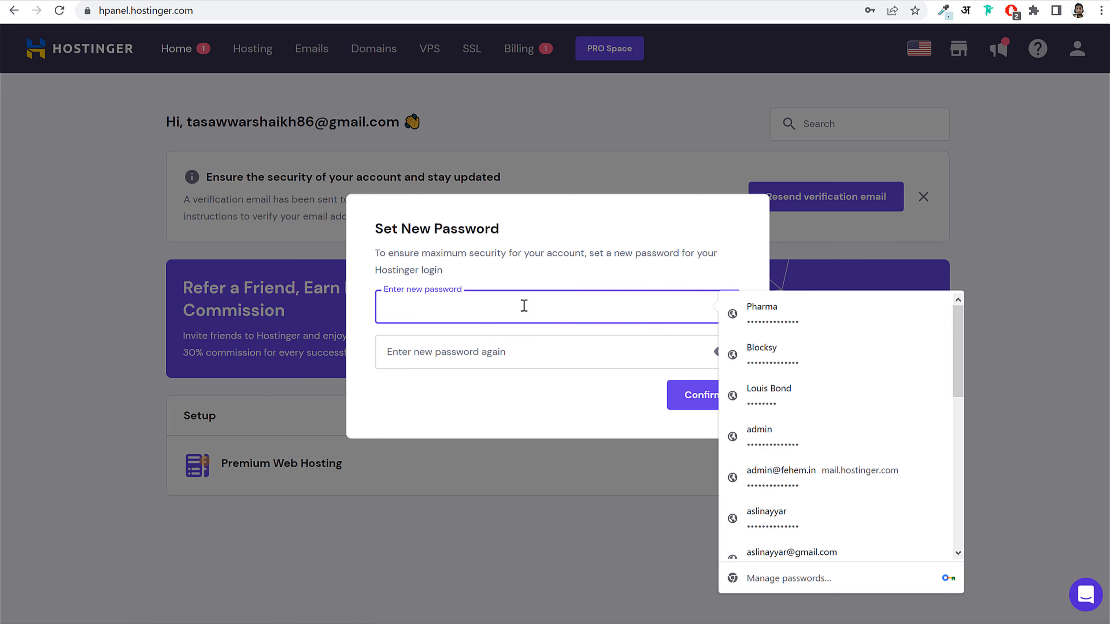
pyautogui.write('12345')
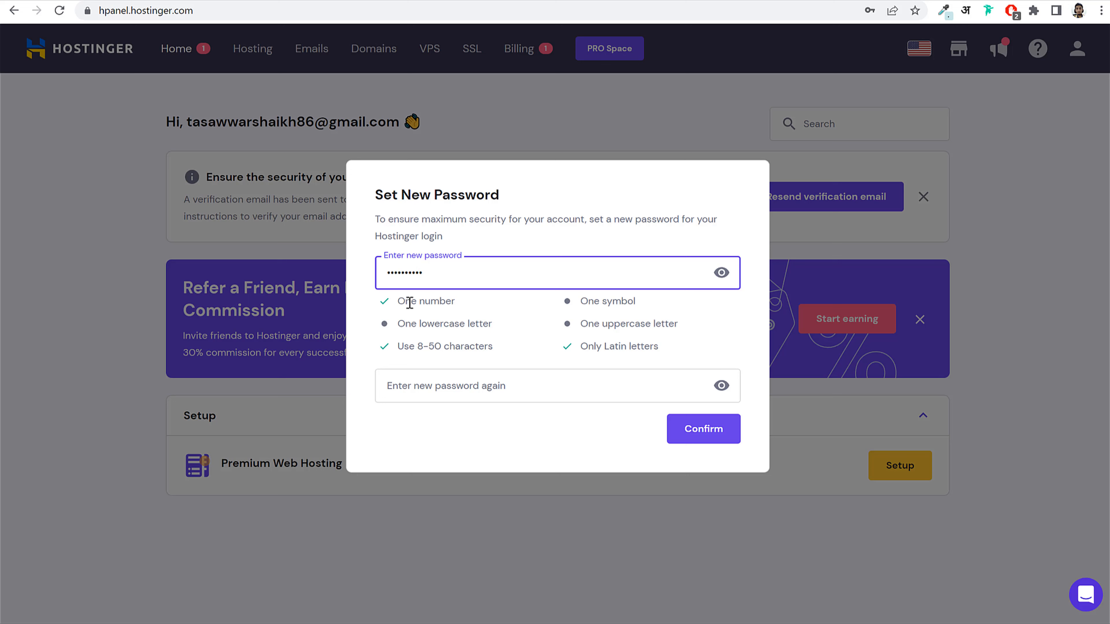
pyautogui.moveTo(400, 300); pyautogui.dragTo(640, 332)
pyautogui.click(455, 316)
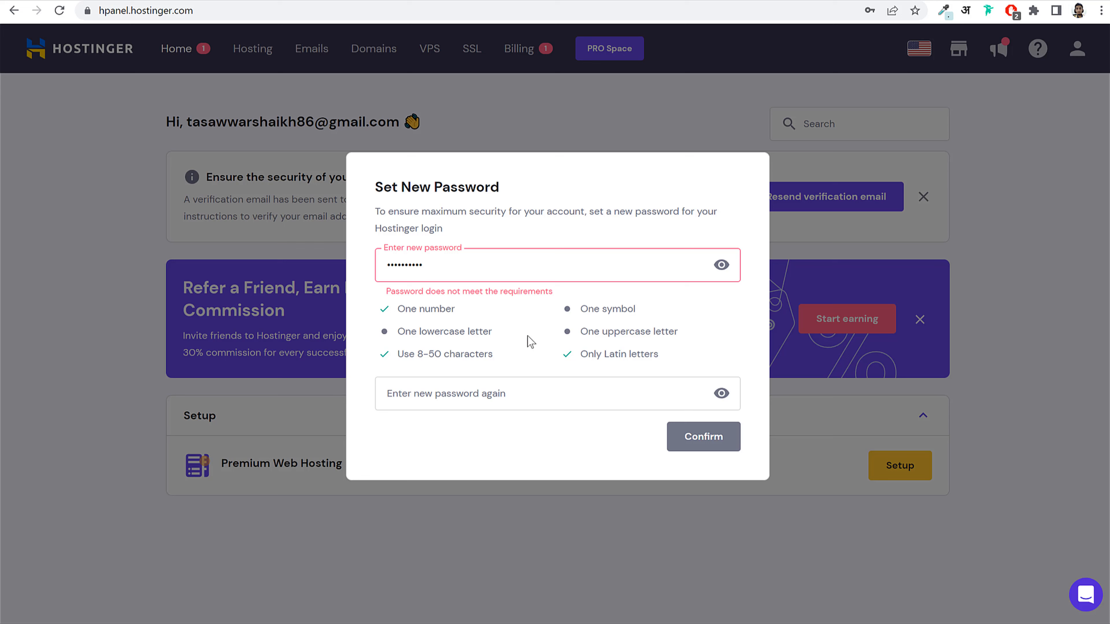
pyautogui.moveTo(406, 332); pyautogui.dragTo(542, 336)
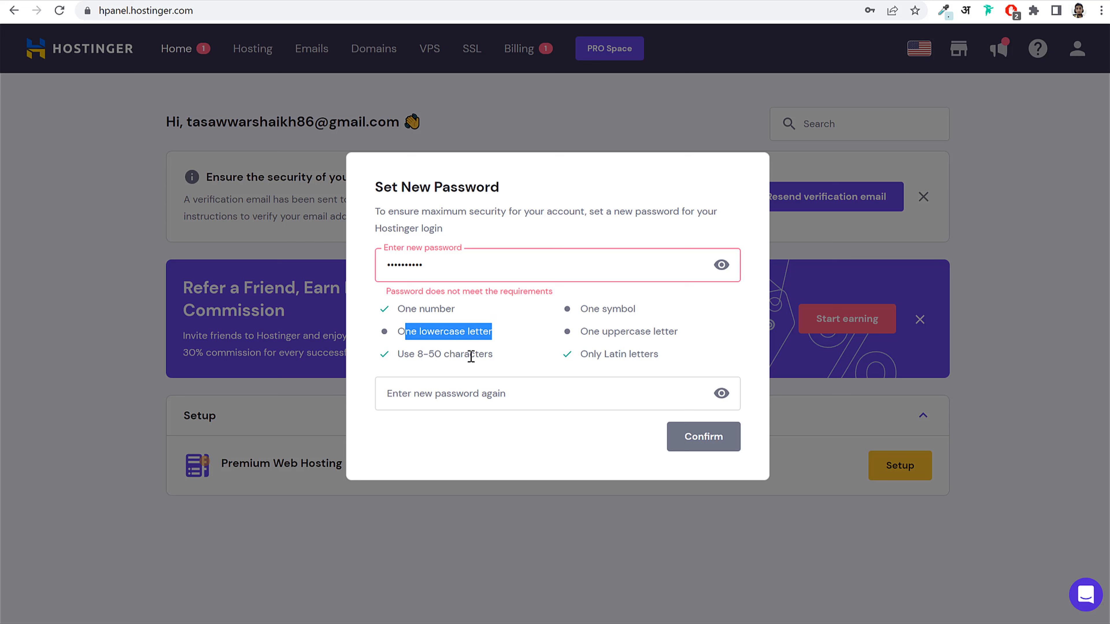
pyautogui.doubleClick(577, 270)
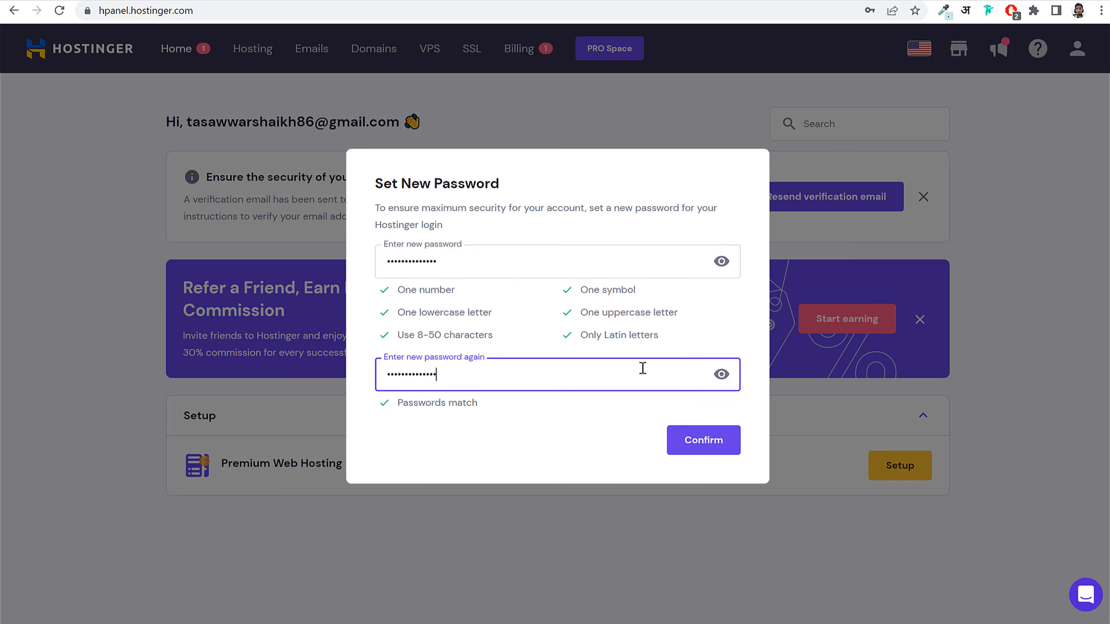
pyautogui.click(713, 444)
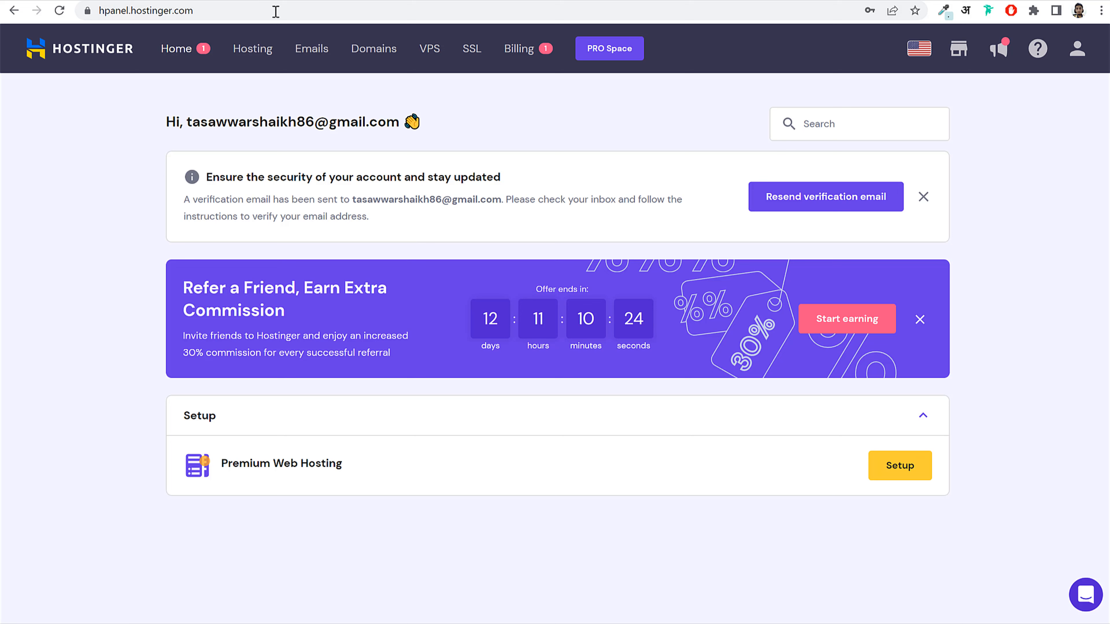
# Step: Reload the hpanel.hostinger.com dashboard, go to Hosting, and start setup of the Premium Web Hosting plan
pyautogui.click(59, 11)
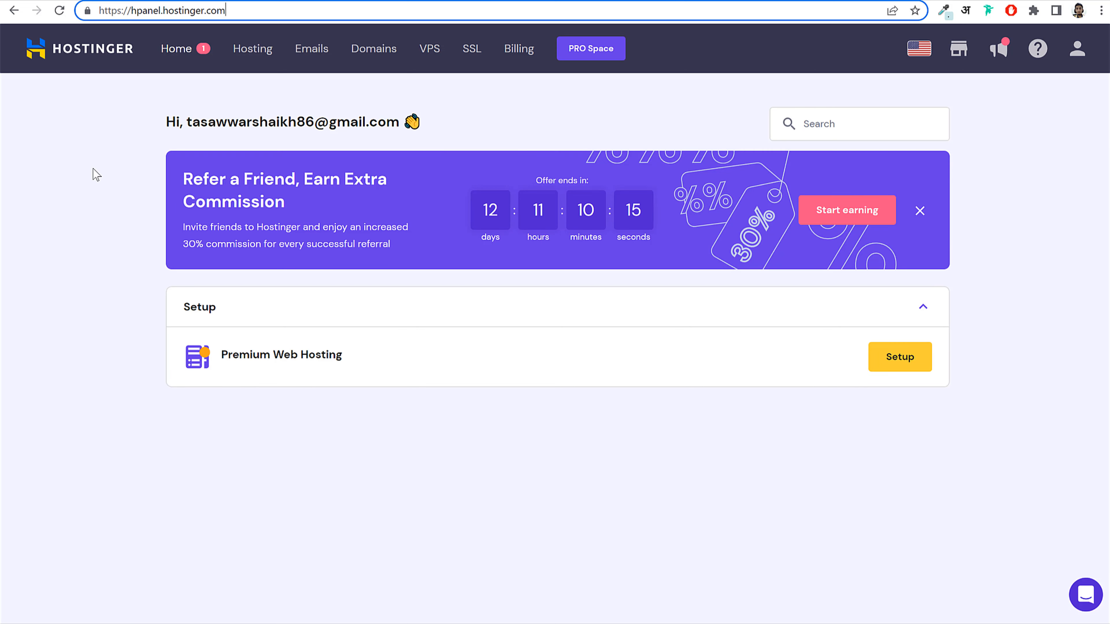
pyautogui.click(112, 10)
pyautogui.click(140, 10)
pyautogui.moveTo(129, 10); pyautogui.dragTo(281, 8)
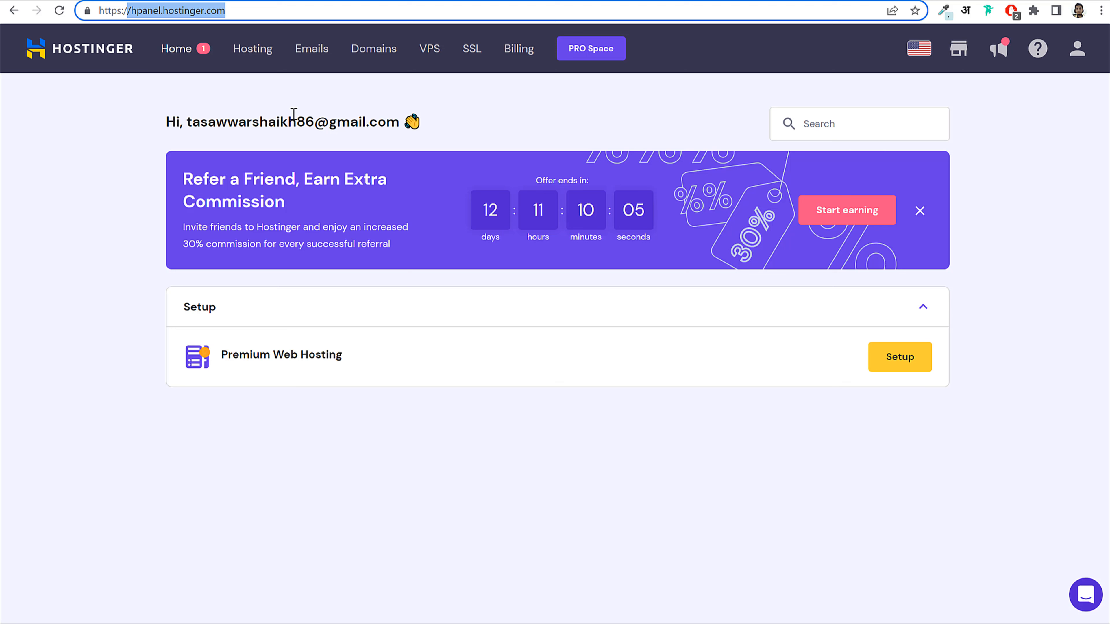
pyautogui.click(138, 10)
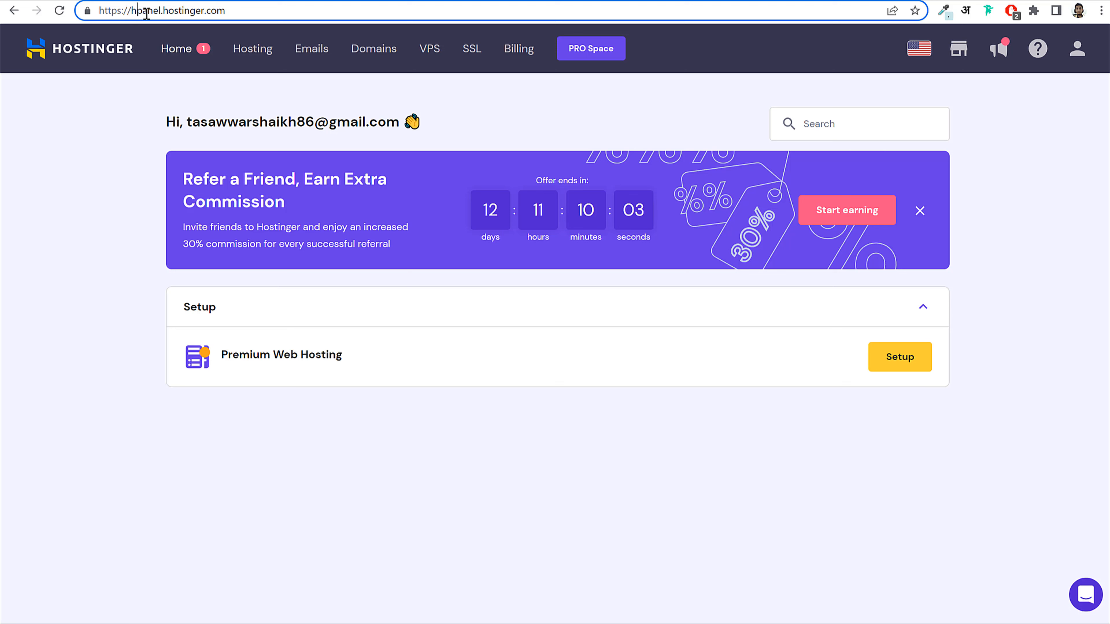
pyautogui.click(260, 51)
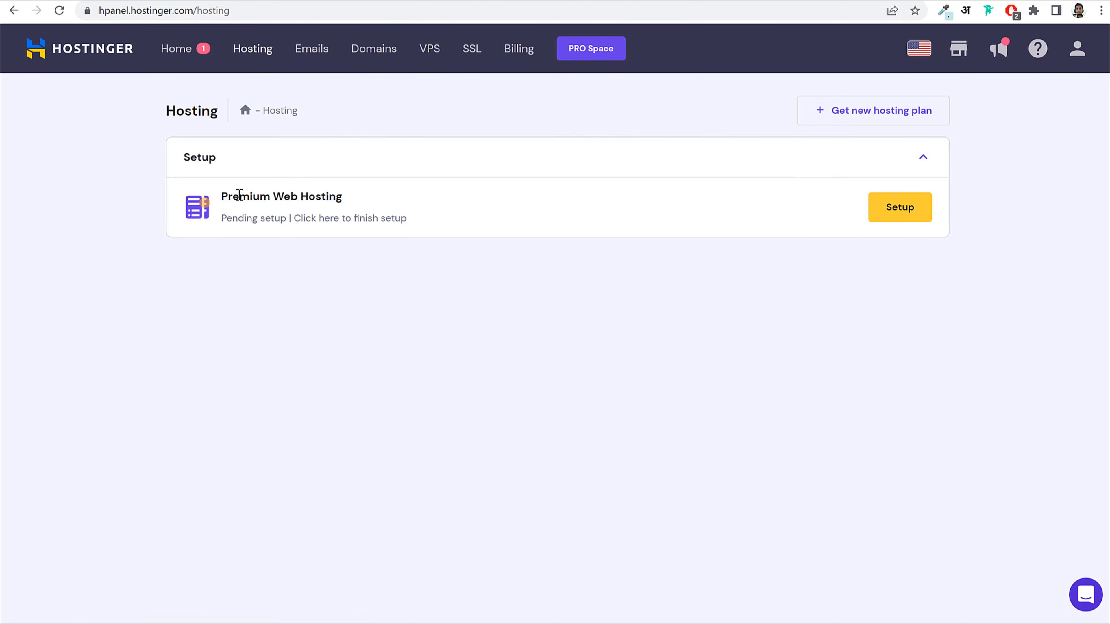
pyautogui.moveTo(221, 195); pyautogui.dragTo(376, 192)
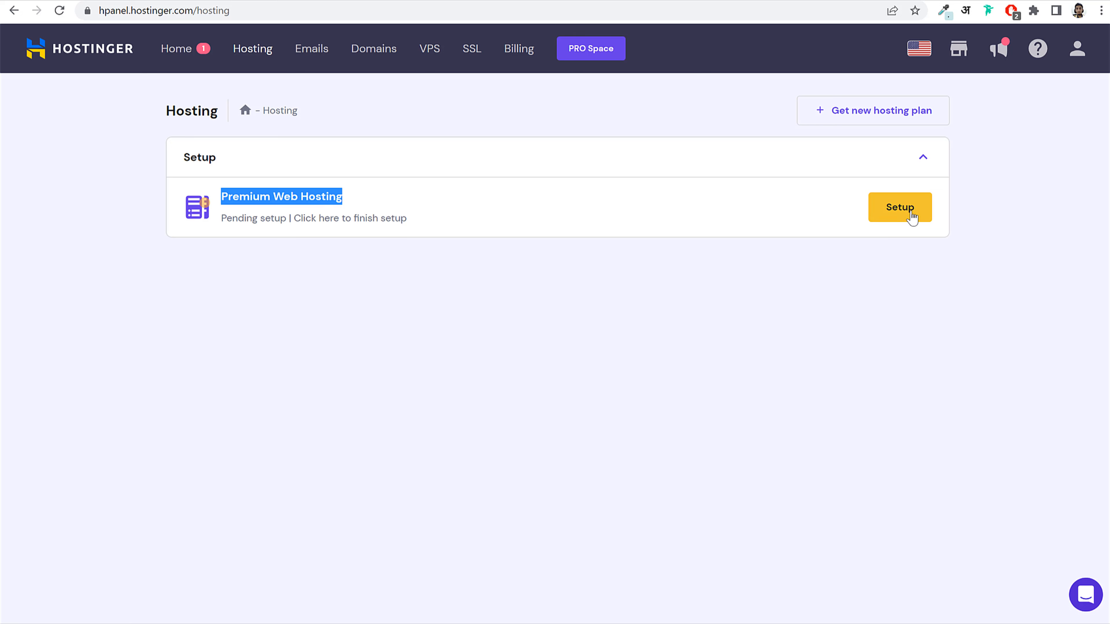
pyautogui.click(889, 220)
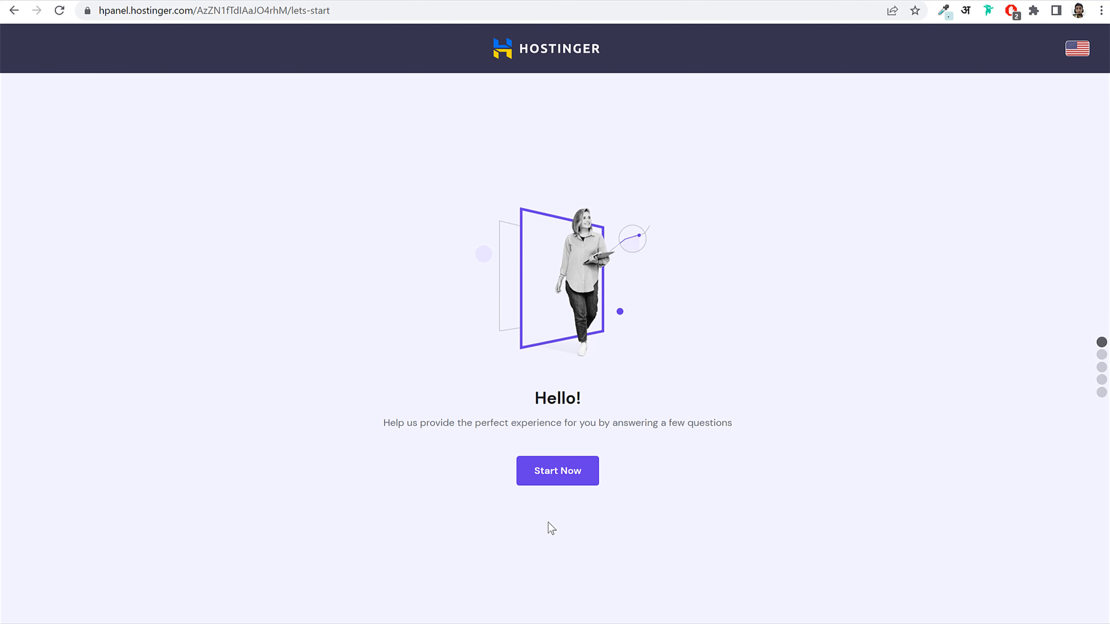
# Step: Start the survey and answer: for myself, building it myself, Portfolio site, and No thanks to help
pyautogui.click(564, 480)
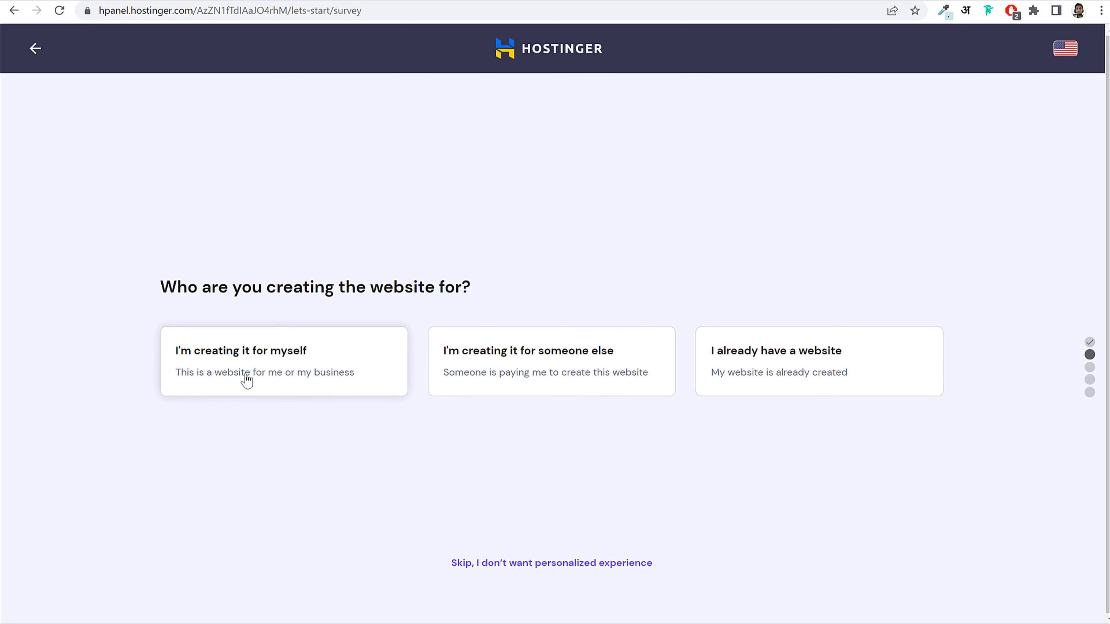
pyautogui.click(271, 371)
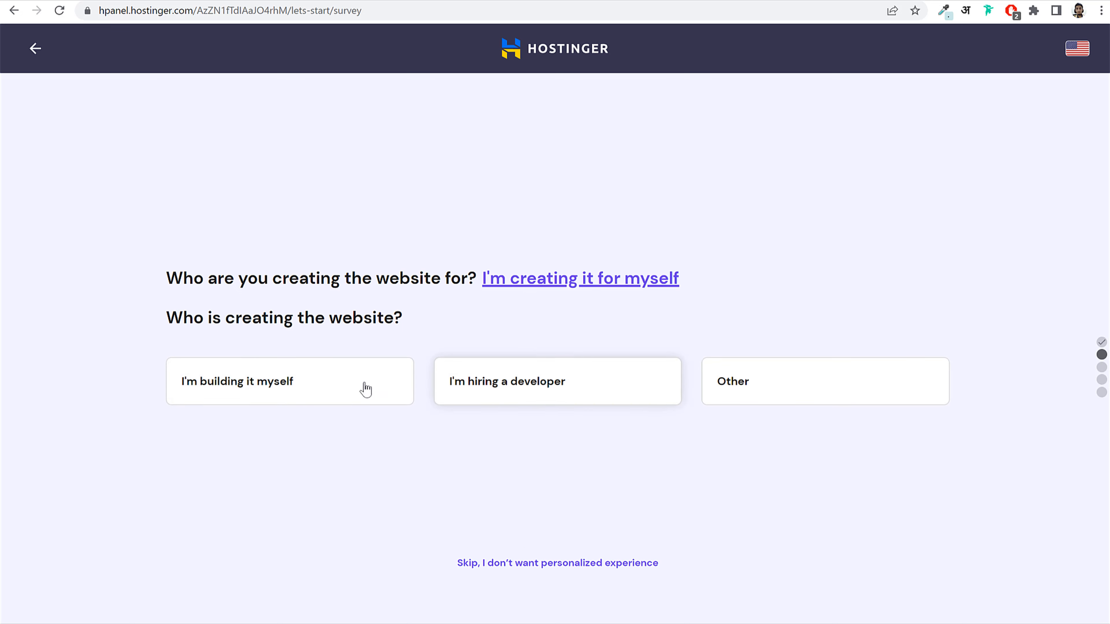
pyautogui.click(285, 395)
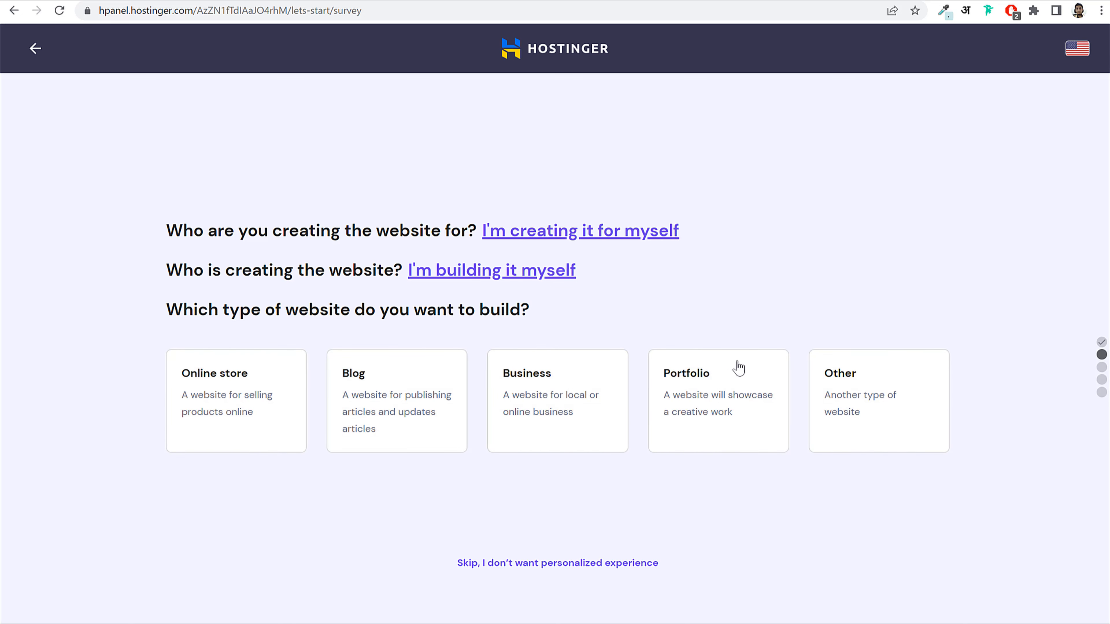
pyautogui.click(717, 392)
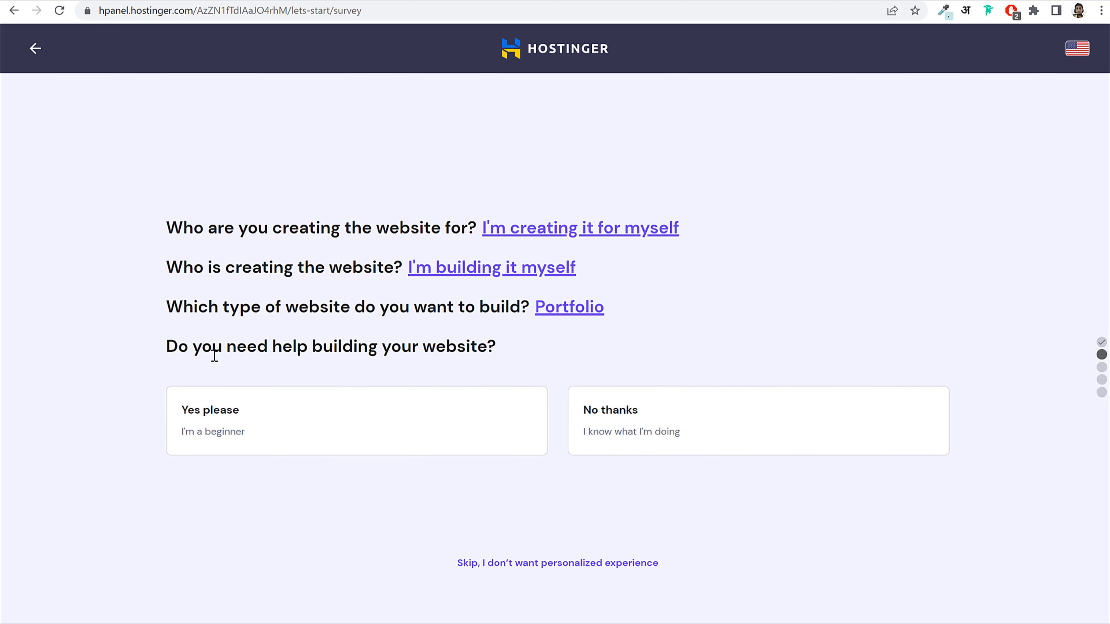
pyautogui.moveTo(223, 355); pyautogui.dragTo(521, 354)
pyautogui.click(519, 353)
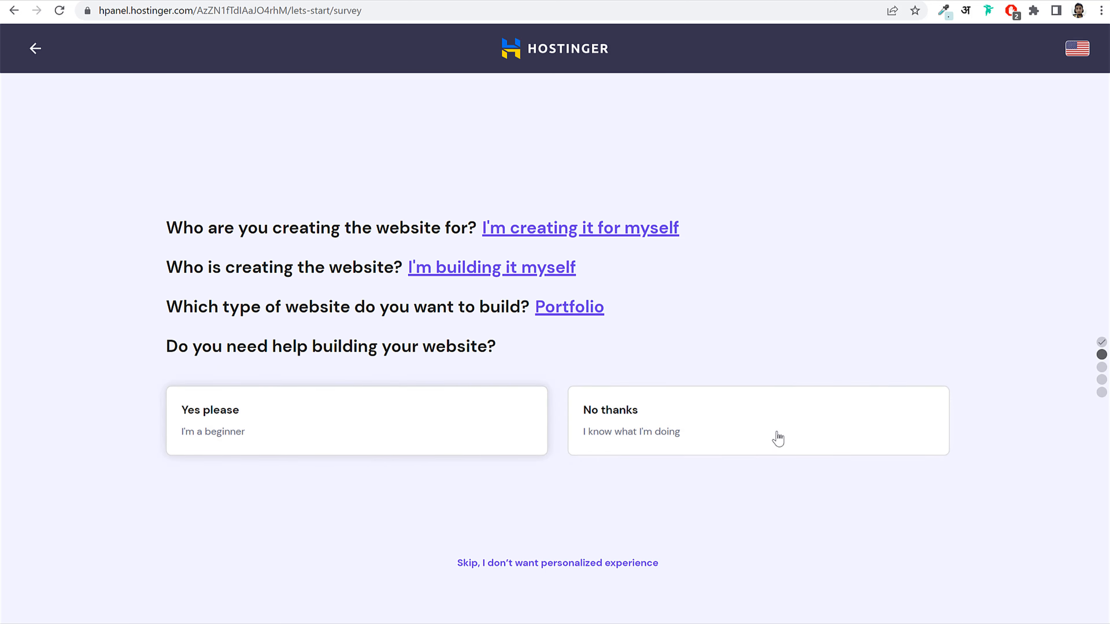
pyautogui.click(754, 427)
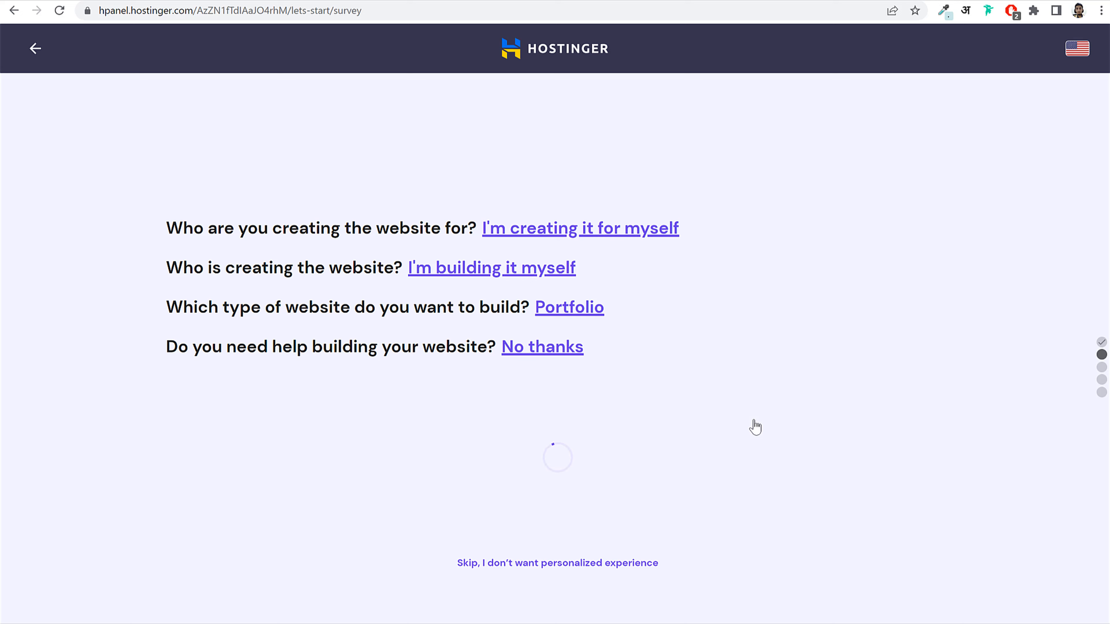
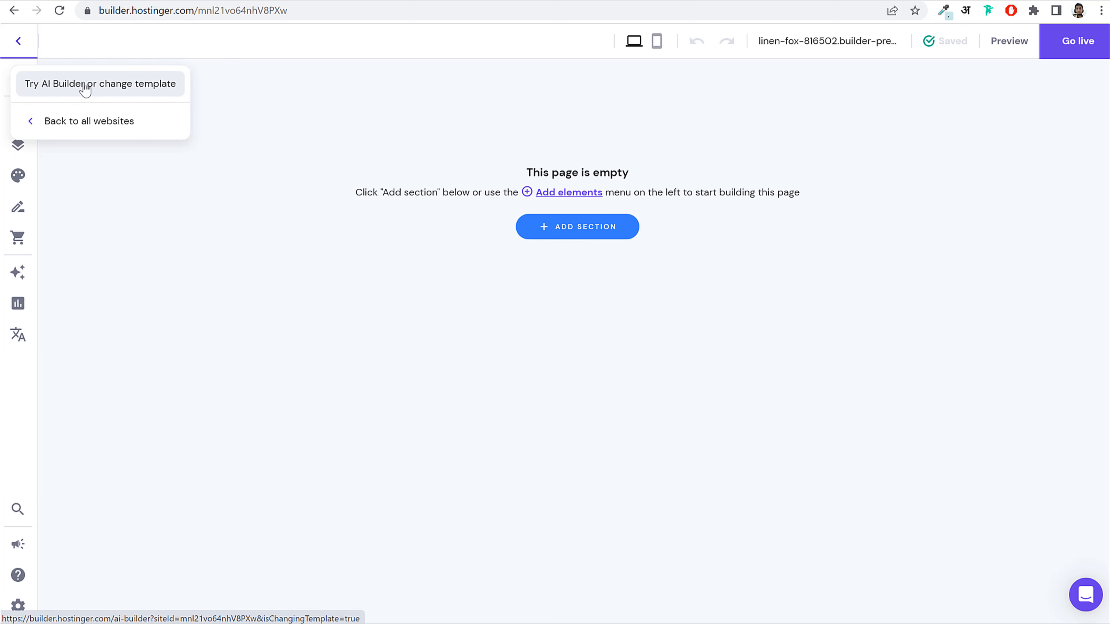
# Step: Leave the AI builder start page for the pre-made website templates gallery via 'change template'
pyautogui.click(85, 88)
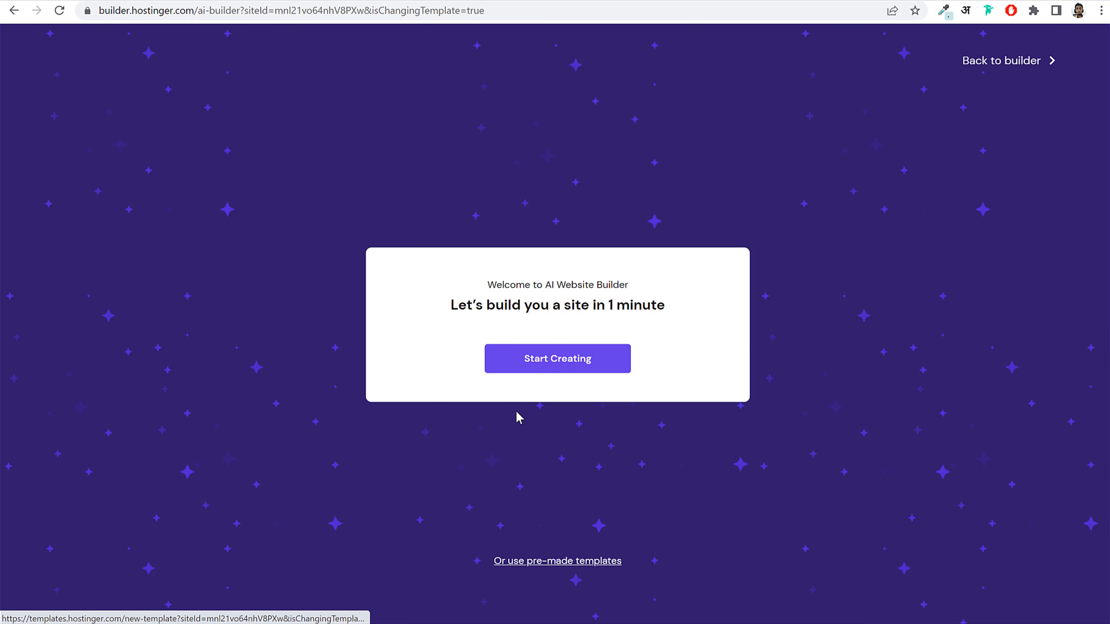
pyautogui.moveTo(483, 300); pyautogui.dragTo(631, 298)
pyautogui.click(534, 574)
pyautogui.moveTo(436, 552); pyautogui.dragTo(664, 585)
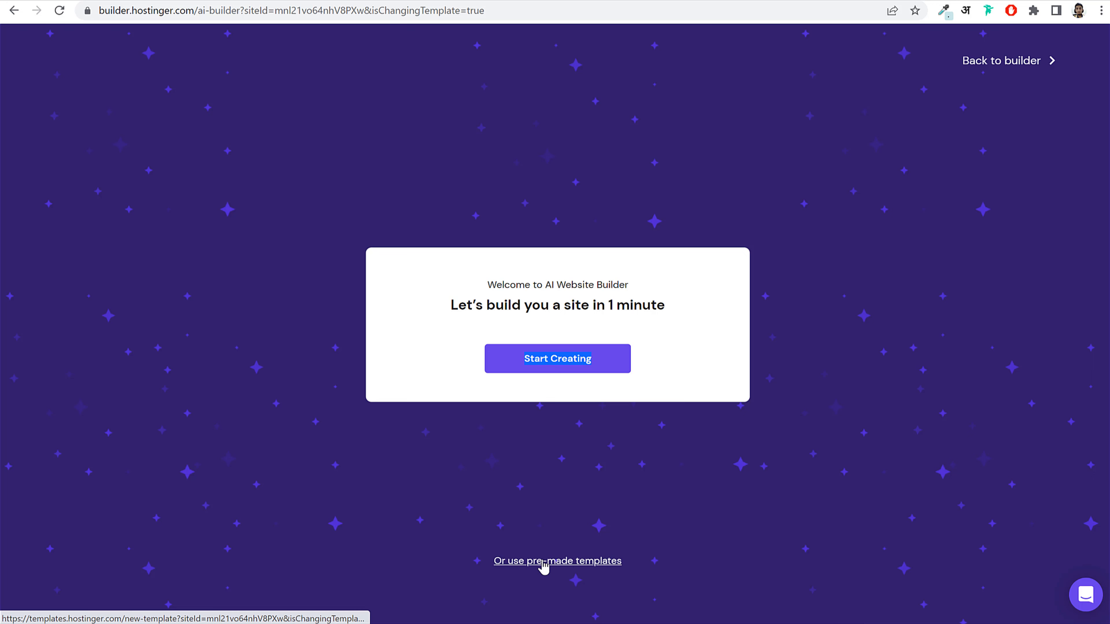
pyautogui.click(556, 572)
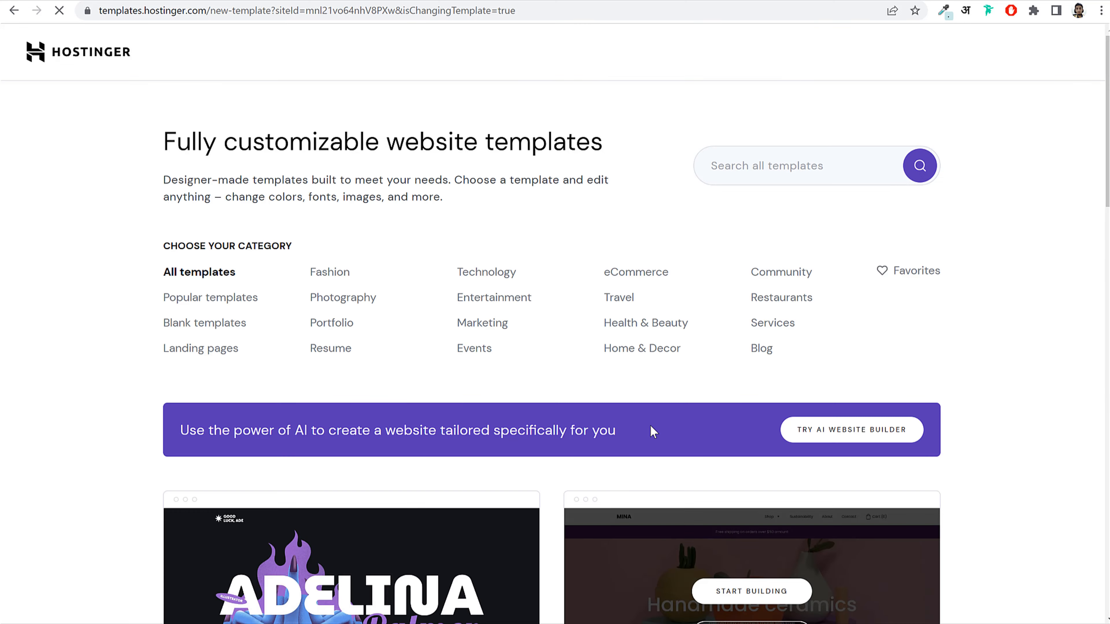
pyautogui.scroll(-12, 711, 438)
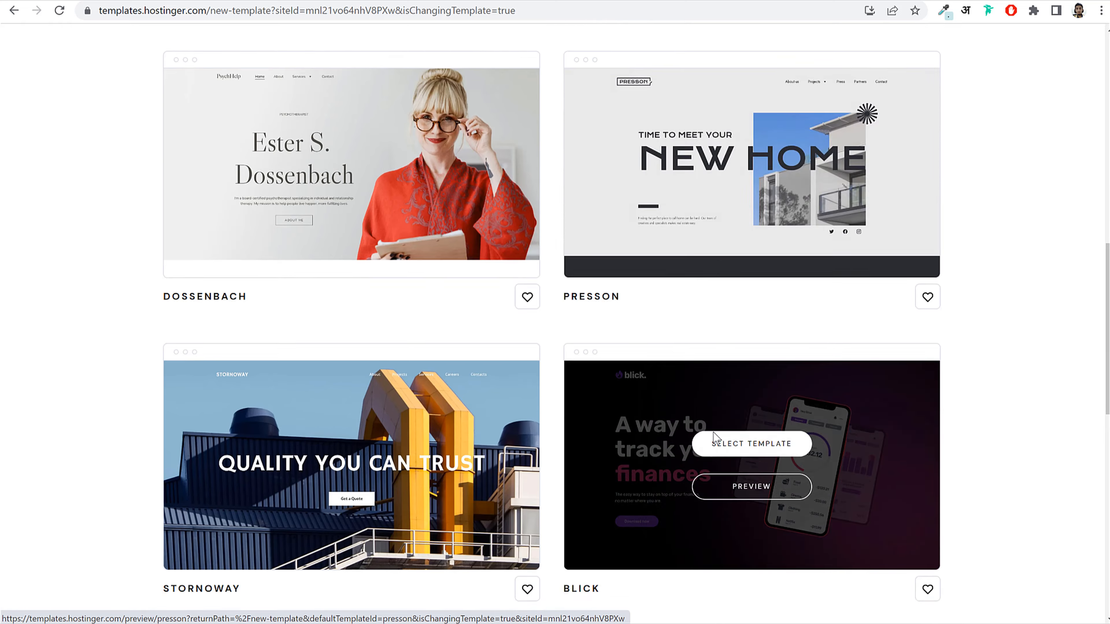
pyautogui.scroll(-4, 1060, 402)
pyautogui.scroll(20, 1054, 405)
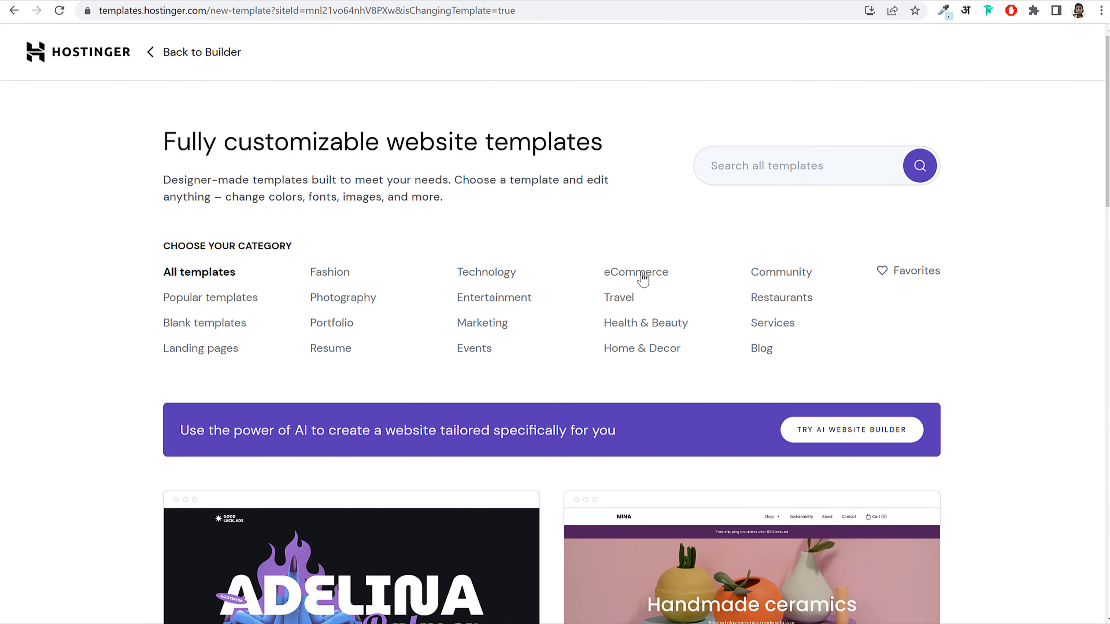
# Step: Filter templates to eCommerce and preview the Feyer template's home page
pyautogui.click(642, 275)
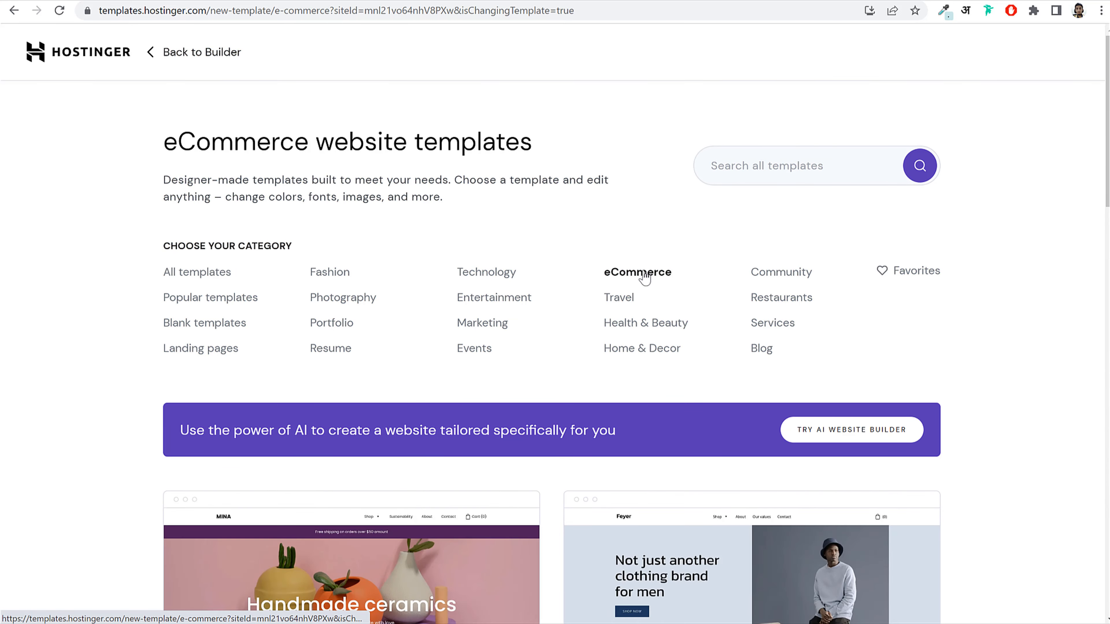
pyautogui.scroll(-5, 424, 308)
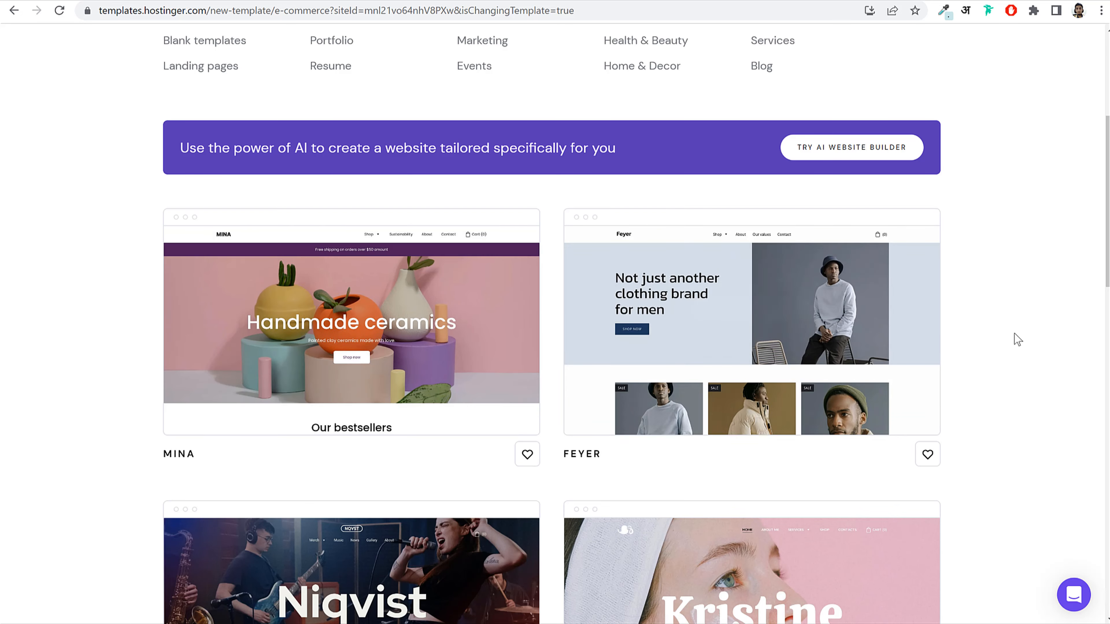
pyautogui.scroll(-5, 1015, 337)
pyautogui.scroll(3, 1018, 343)
pyautogui.scroll(2, 1019, 343)
pyautogui.moveTo(910, 251)
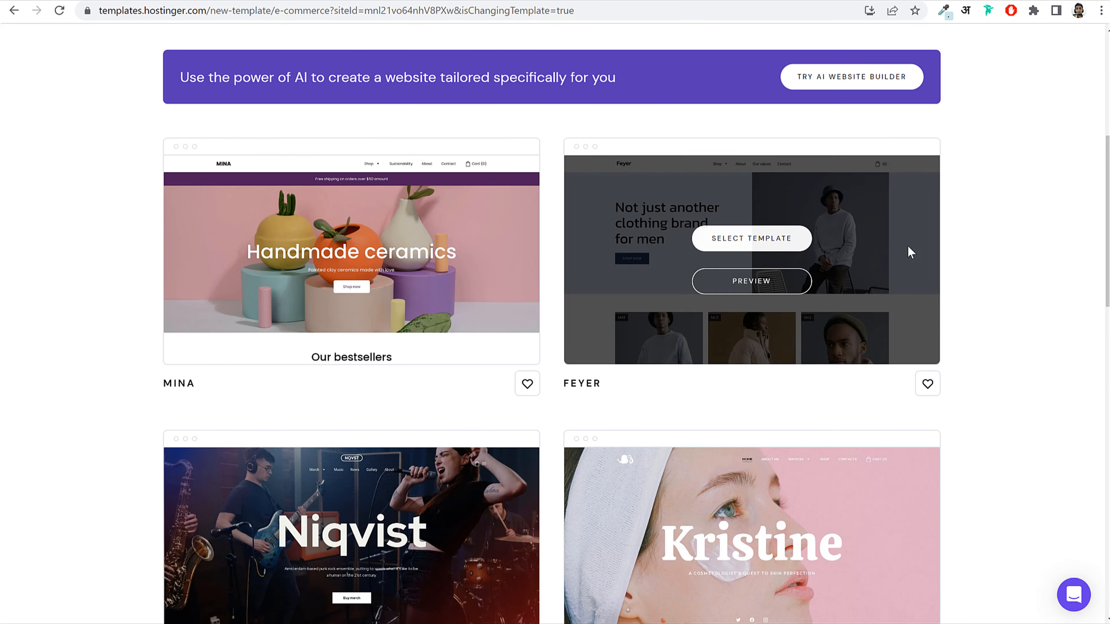
pyautogui.click(750, 294)
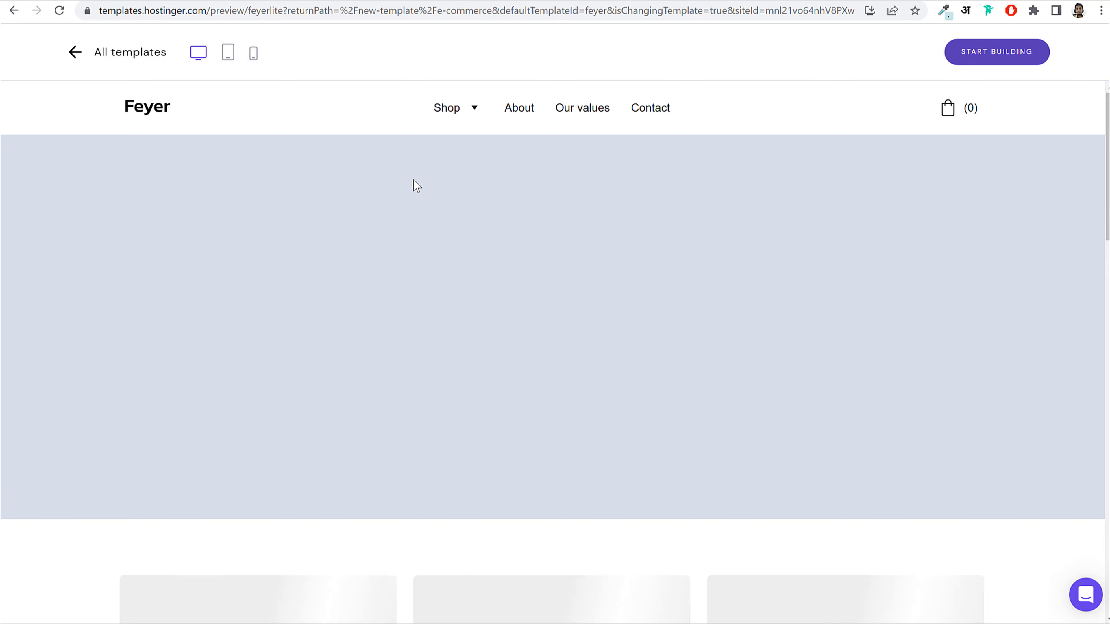
pyautogui.scroll(-10, 622, 305)
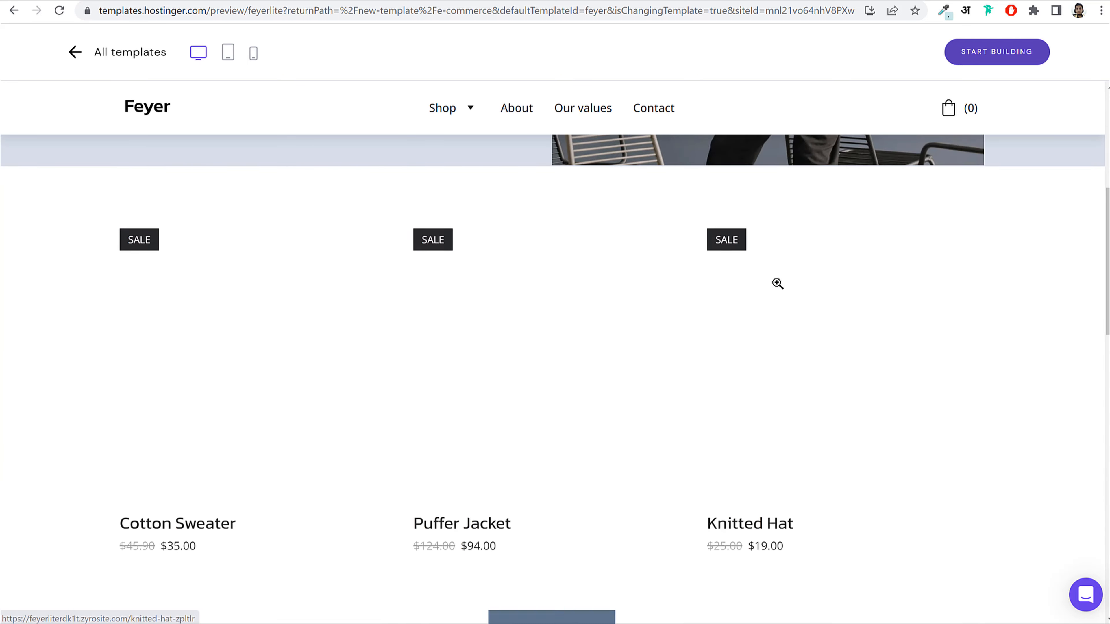
pyautogui.scroll(-15, 555, 363)
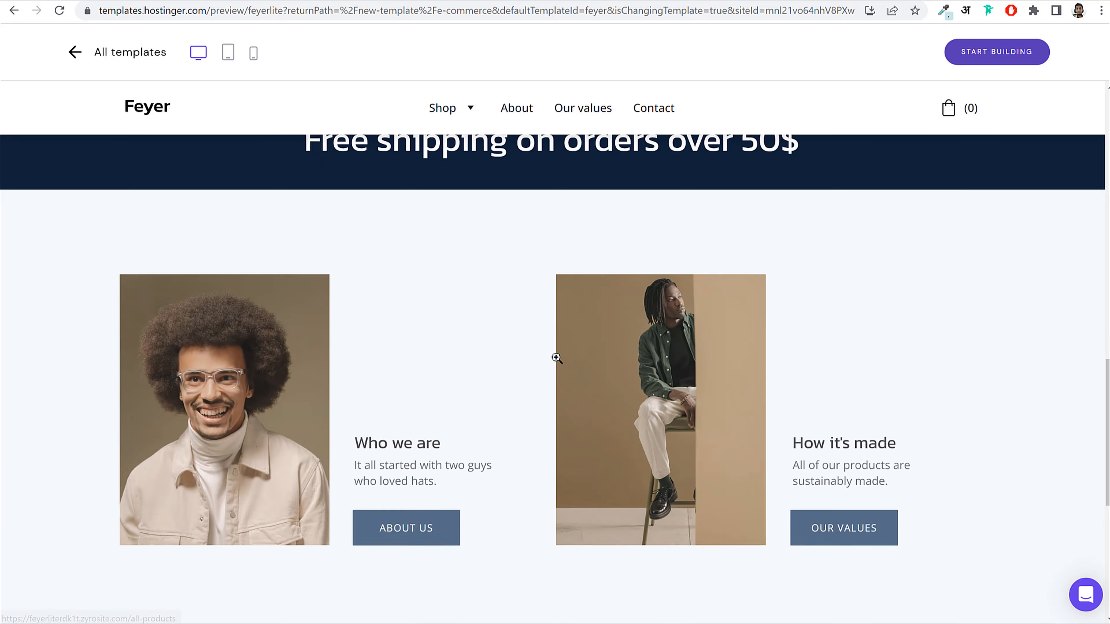
pyautogui.scroll(20, 649, 432)
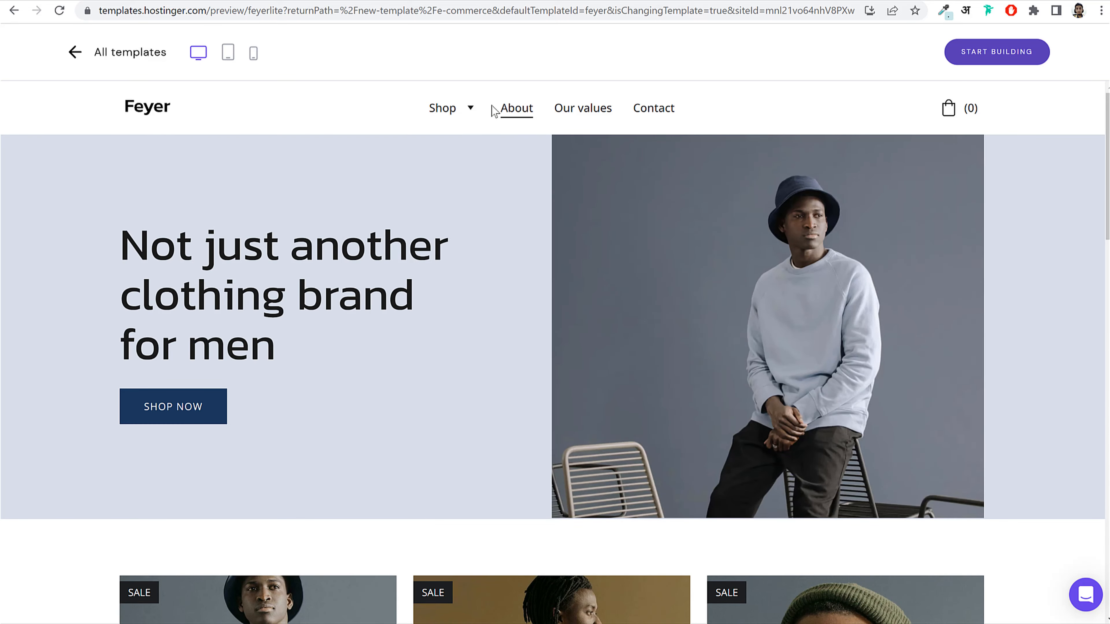
# Step: View the Feyer template's About page
pyautogui.click(508, 112)
pyautogui.scroll(-10, 630, 336)
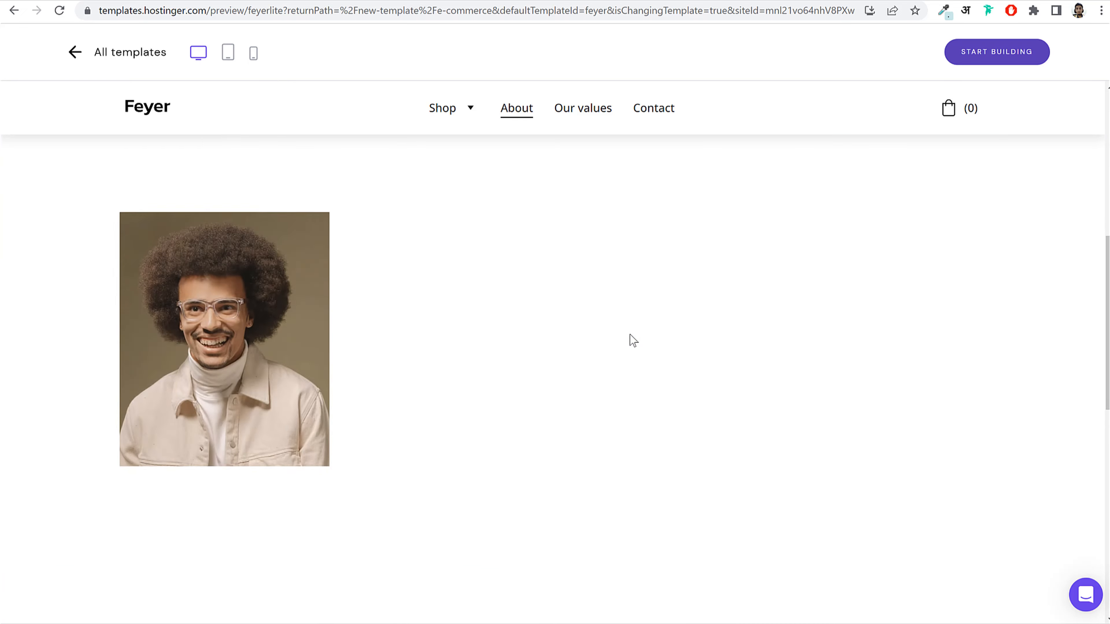
pyautogui.scroll(-5, 630, 334)
pyautogui.scroll(15, 631, 335)
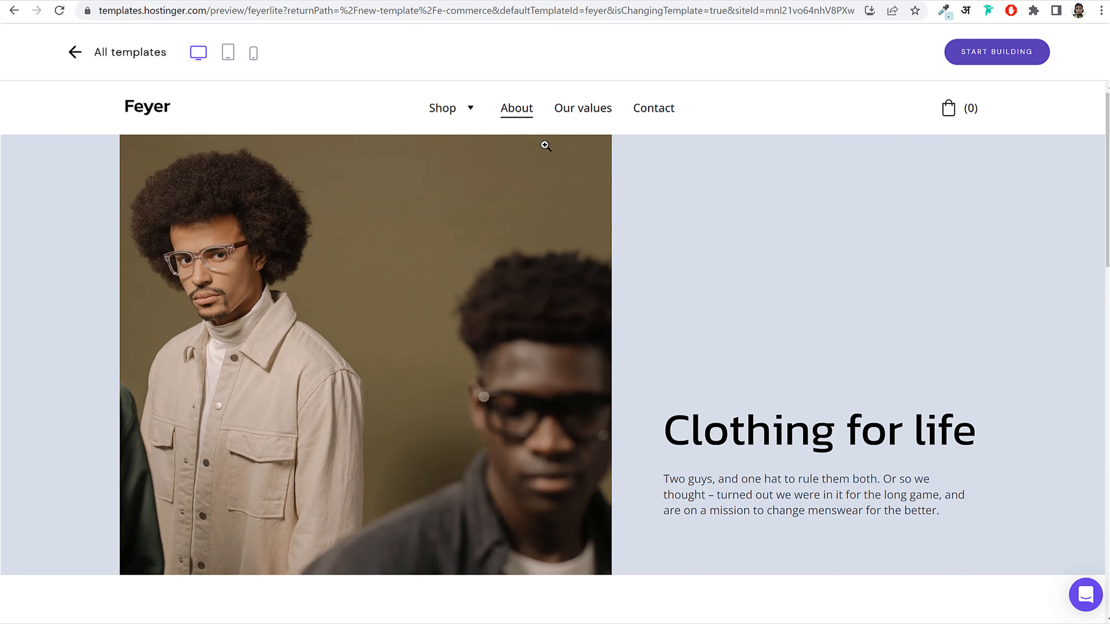
# Step: Browse Feyer's All products and Cotton Sweater pages, then return to all templates
pyautogui.moveTo(455, 107)
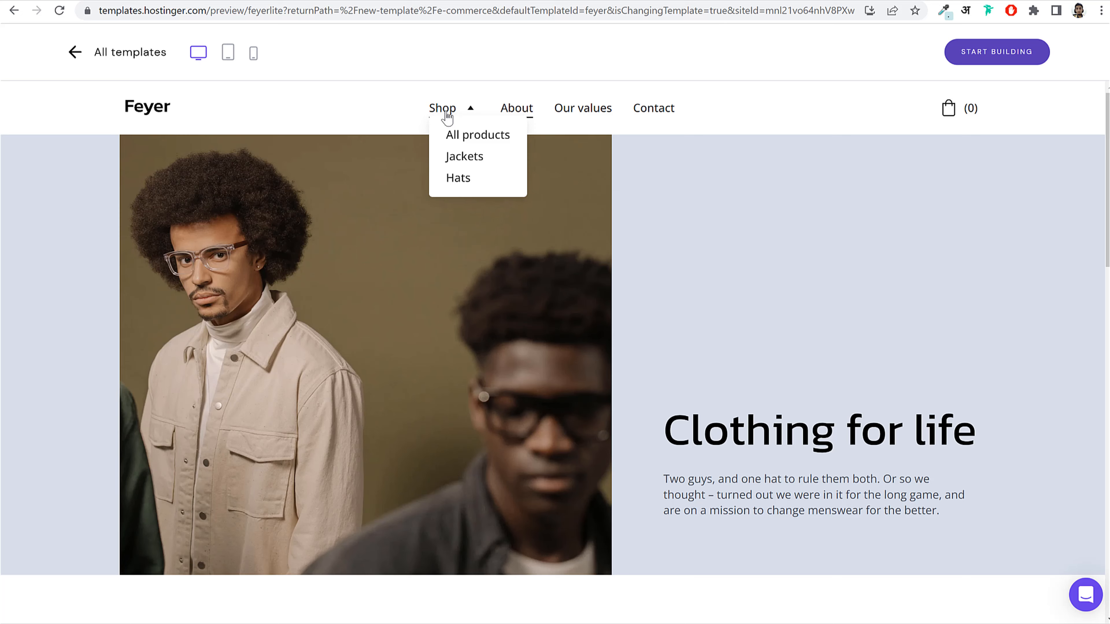
pyautogui.click(478, 135)
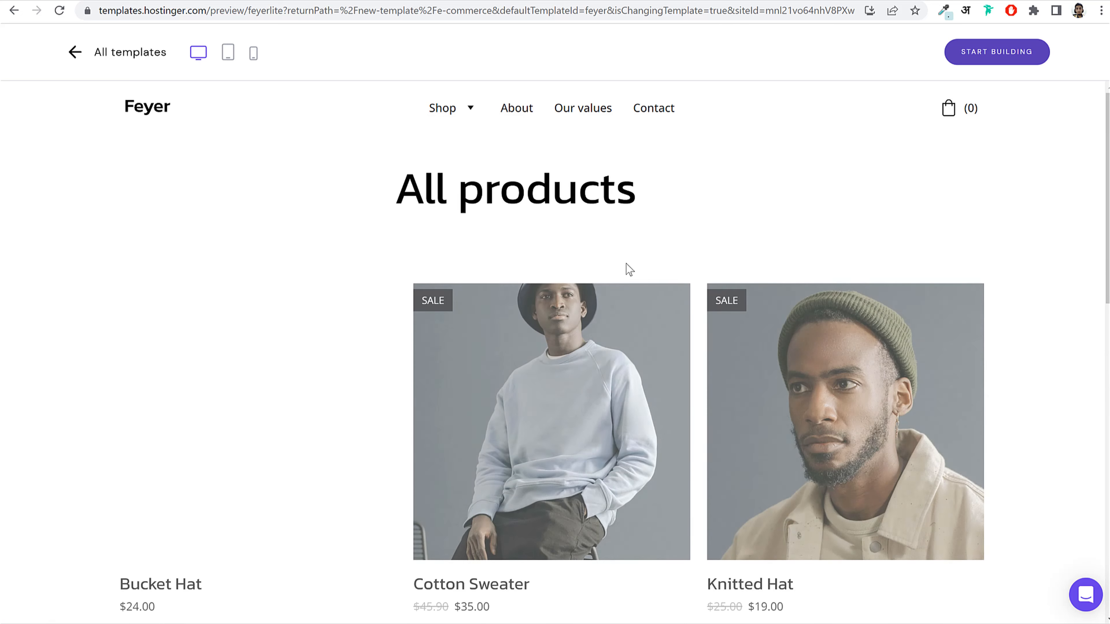
pyautogui.scroll(-5, 612, 284)
pyautogui.scroll(-5, 568, 323)
pyautogui.scroll(6, 550, 305)
pyautogui.click(551, 305)
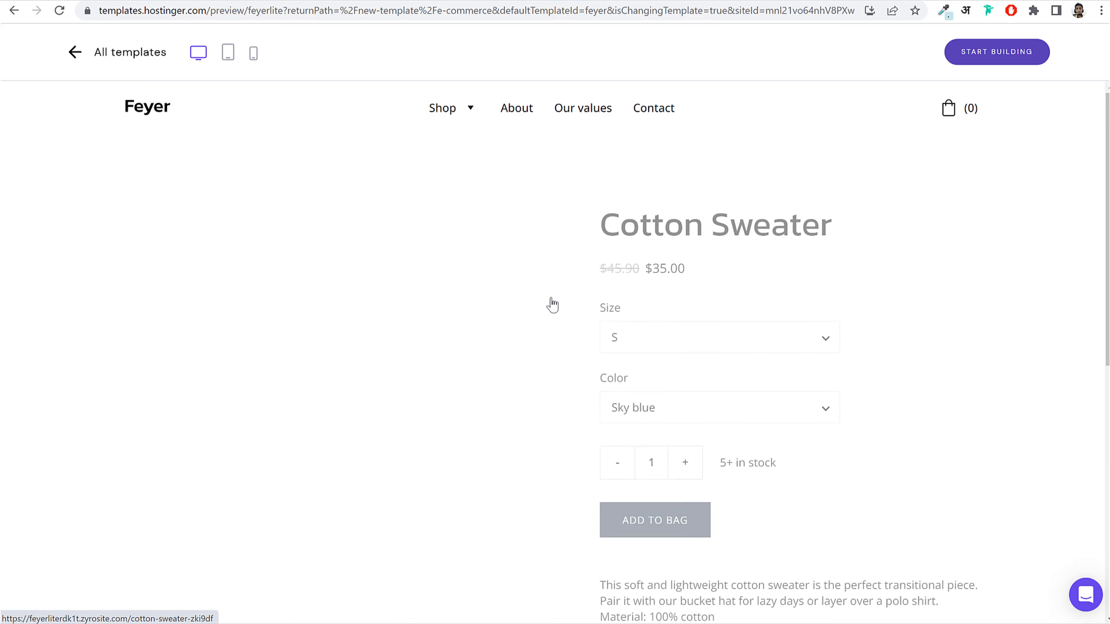
pyautogui.scroll(-5, 612, 333)
pyautogui.scroll(-1, 624, 343)
pyautogui.scroll(8, 569, 315)
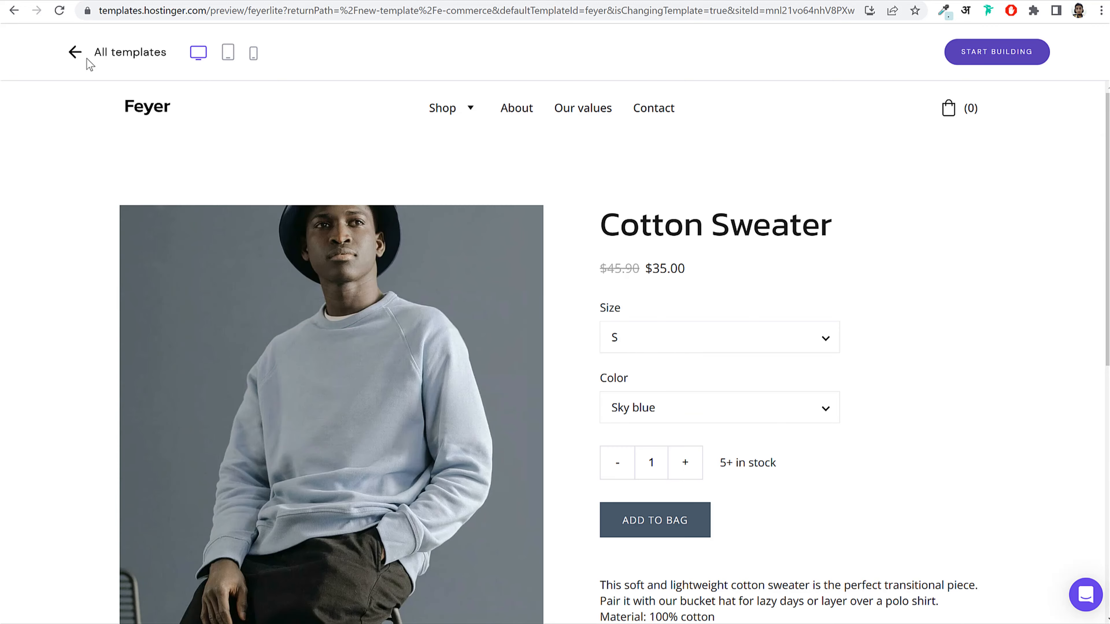
pyautogui.click(76, 53)
# Step: Filter the template gallery to Photography templates
pyautogui.scroll(-5, 608, 233)
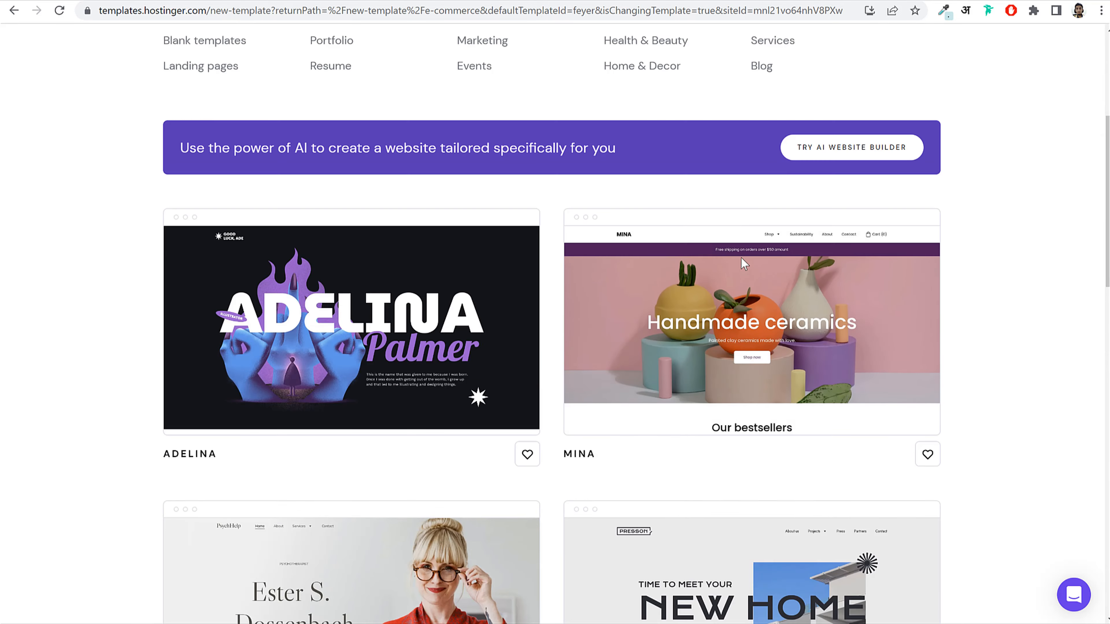
pyautogui.scroll(2, 739, 287)
pyautogui.scroll(2, 736, 281)
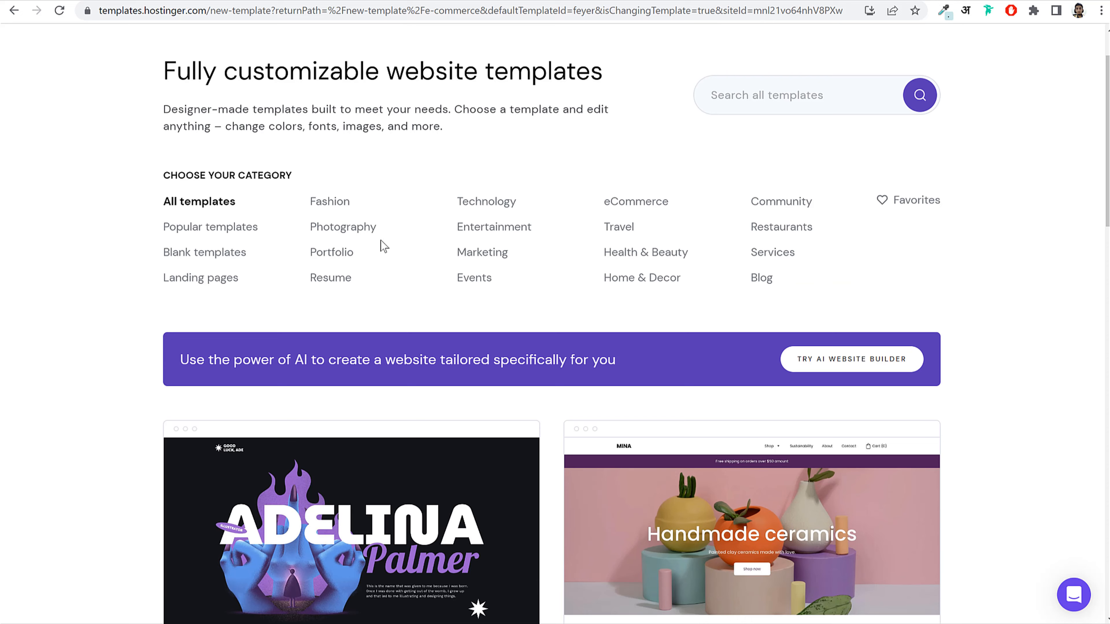
pyautogui.click(346, 228)
pyautogui.scroll(-13, 658, 335)
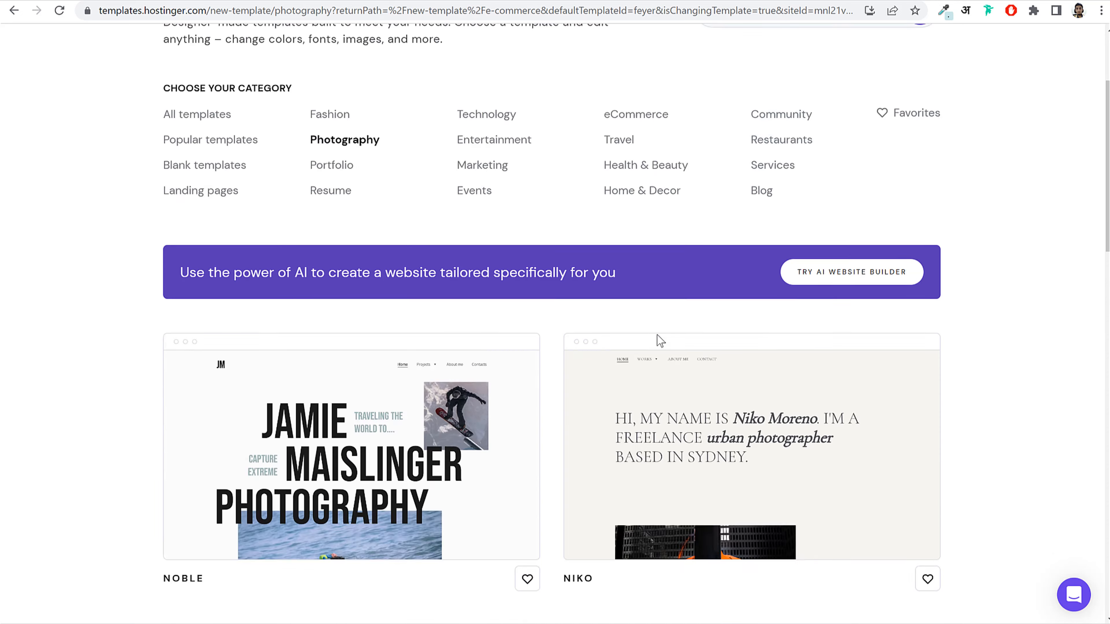
pyautogui.scroll(-15, 770, 324)
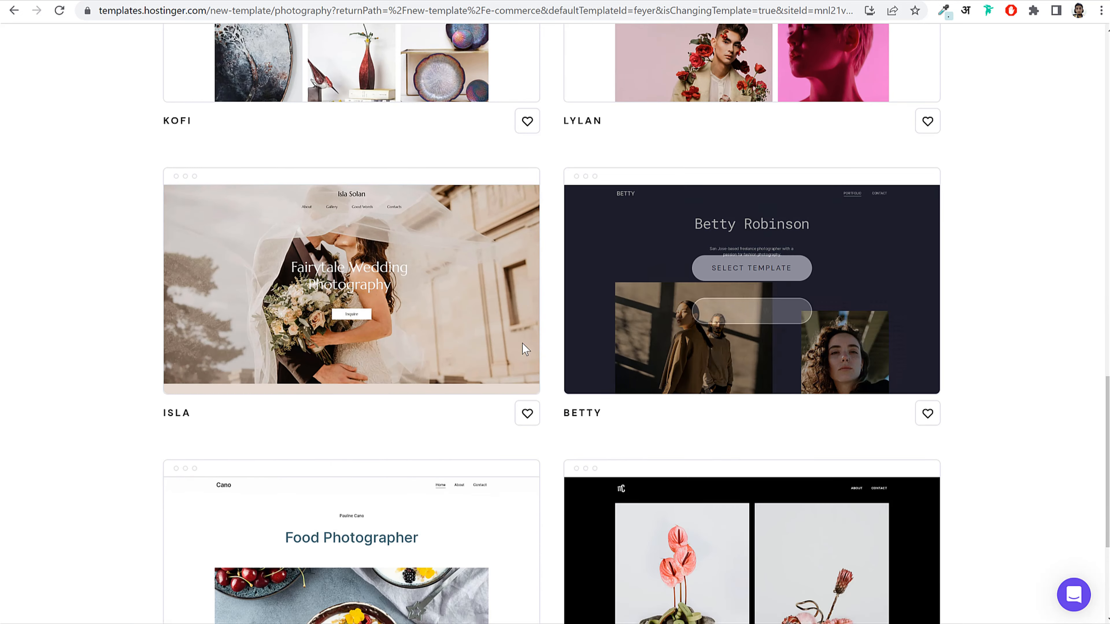
pyautogui.scroll(7, 639, 376)
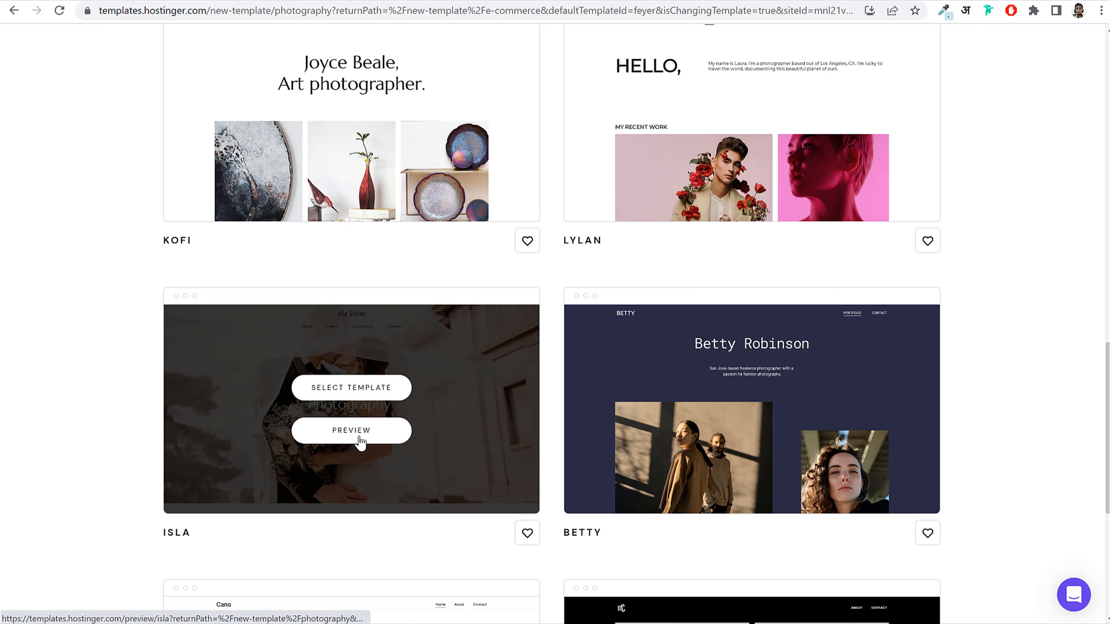
# Step: Preview the Isla template's Fairytale Wedding Photography page and choose to build with it
pyautogui.click(360, 441)
pyautogui.scroll(-10, 856, 385)
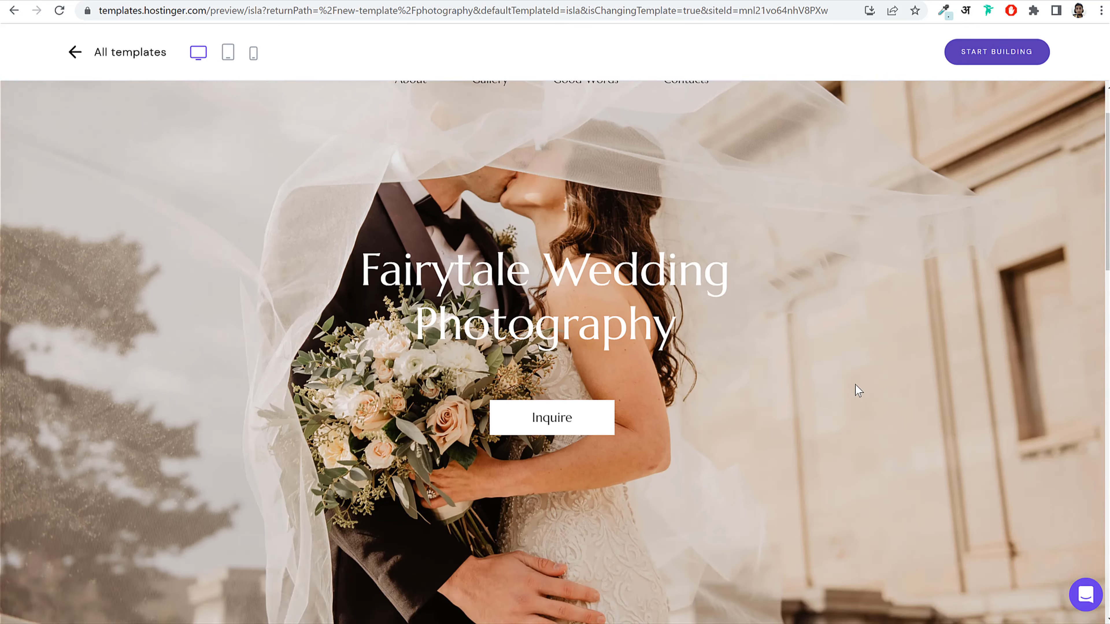
pyautogui.scroll(-8, 856, 396)
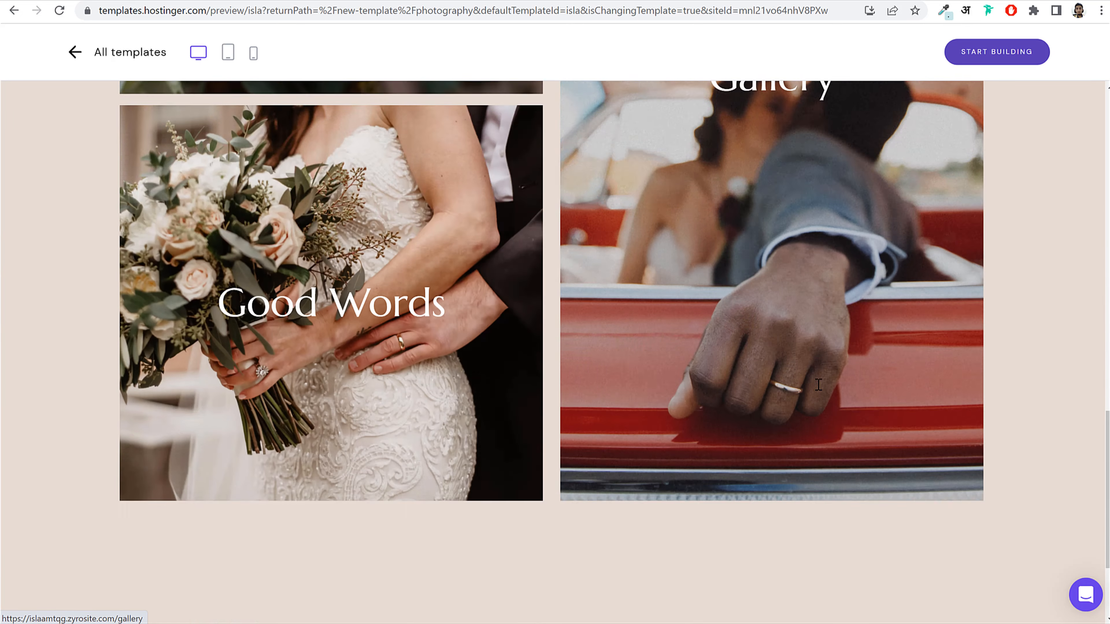
pyautogui.scroll(8, 774, 413)
pyautogui.scroll(10, 773, 412)
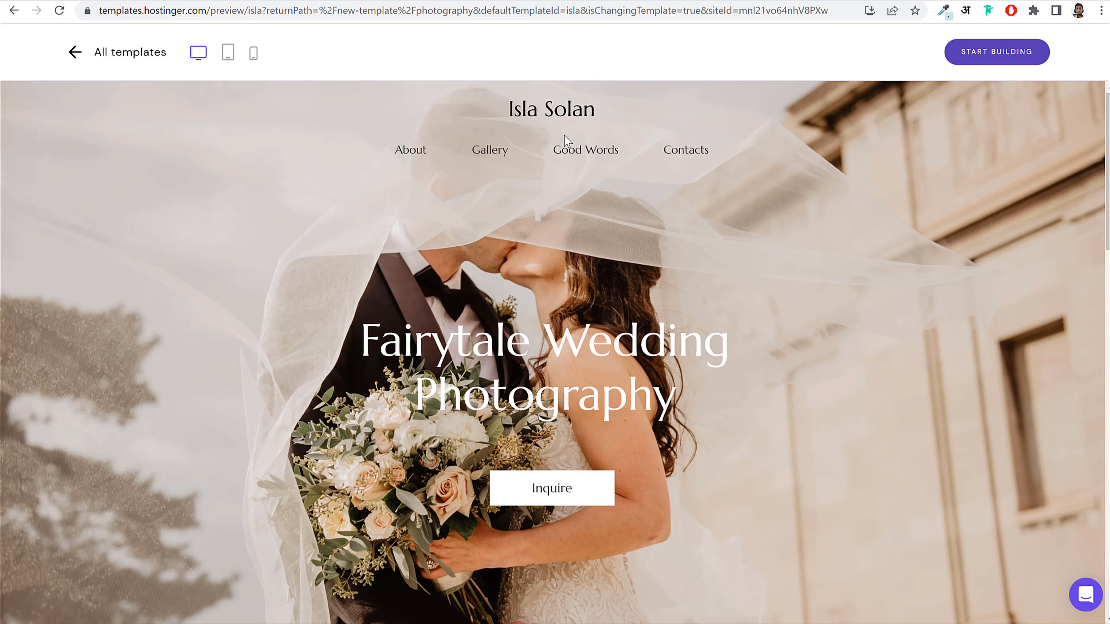
pyautogui.click(983, 58)
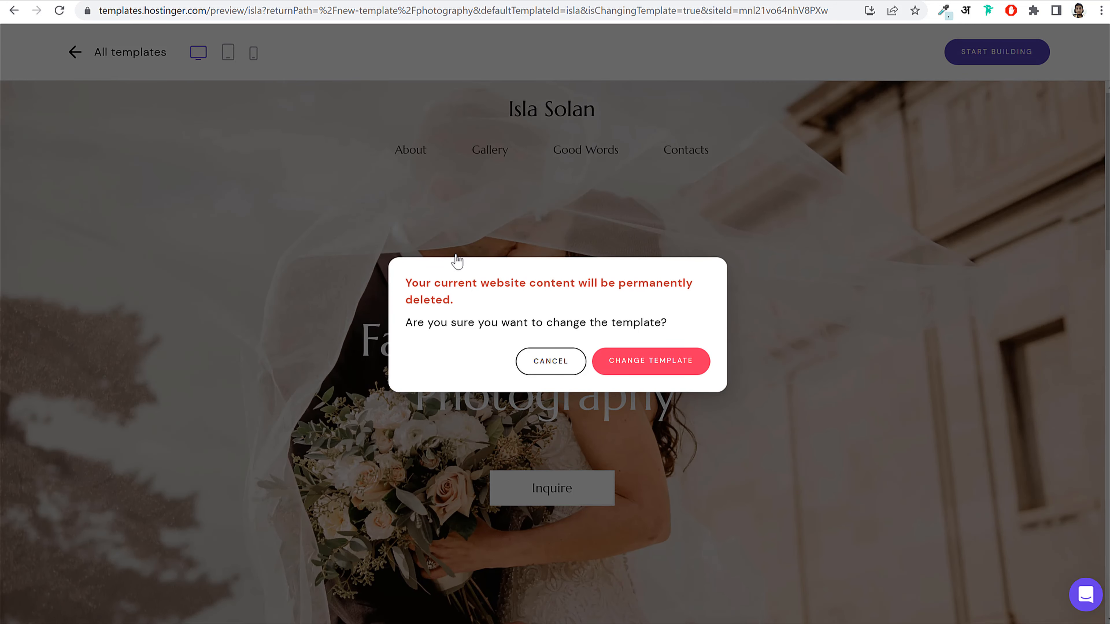
# Step: Confirm changing to the Isla template, then dismiss the welcome message and setup-steps panel
pyautogui.click(648, 358)
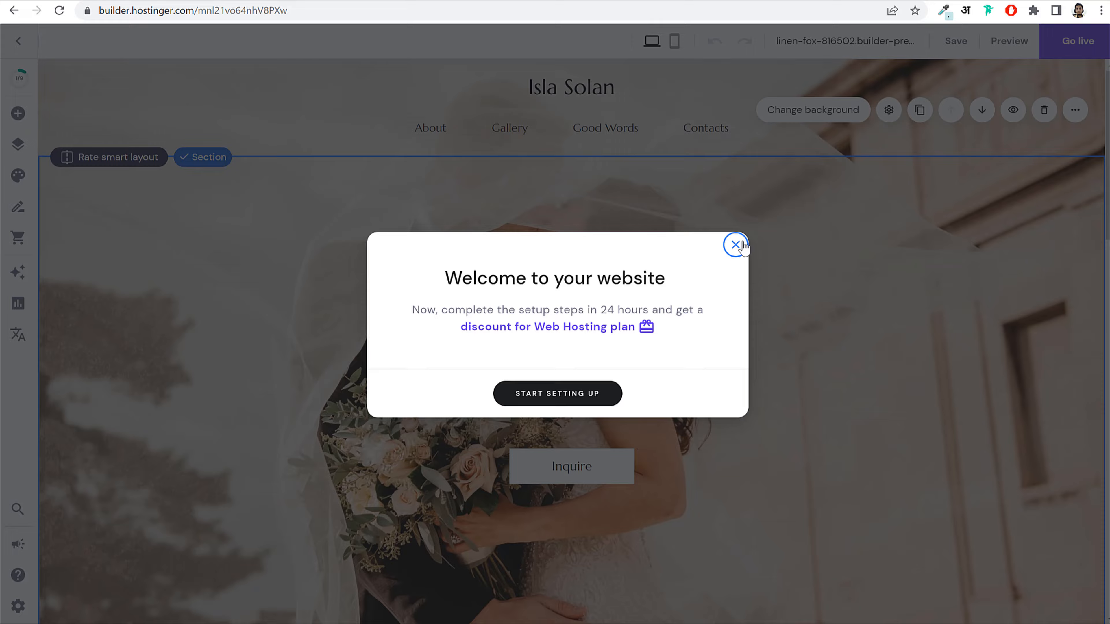
pyautogui.click(736, 245)
pyautogui.click(278, 81)
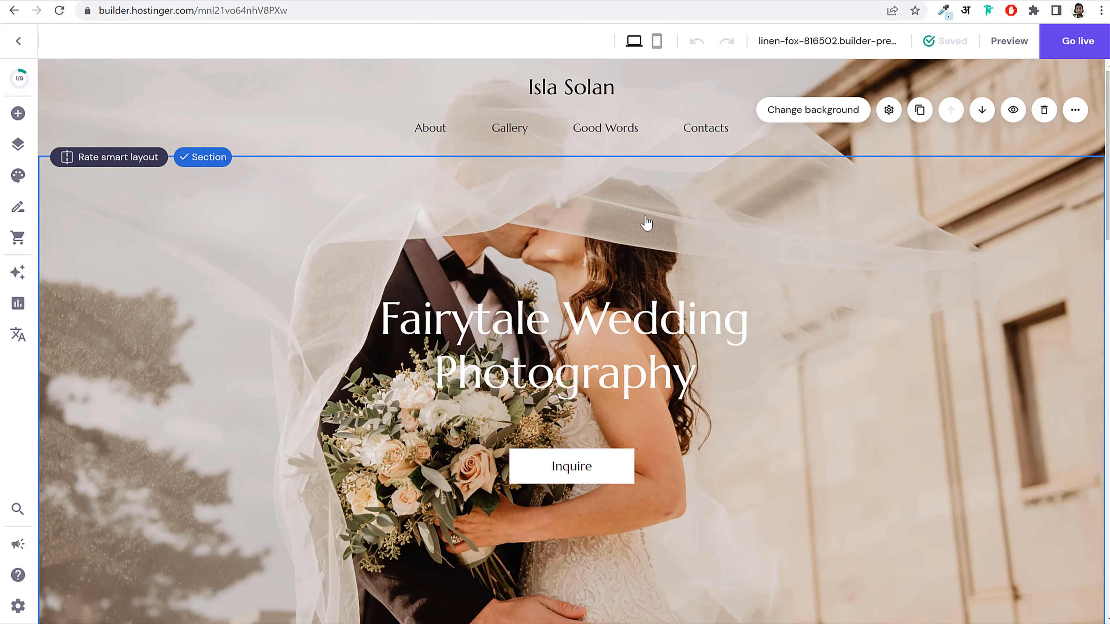
pyautogui.scroll(-10, 646, 219)
pyautogui.scroll(10, 652, 252)
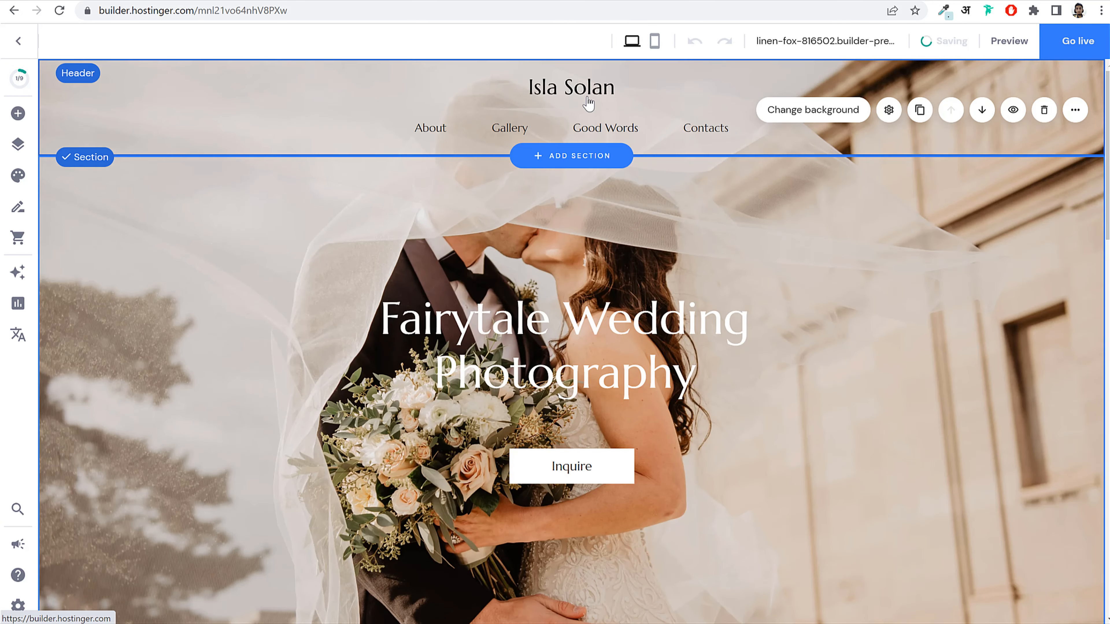
pyautogui.scroll(-10, 647, 216)
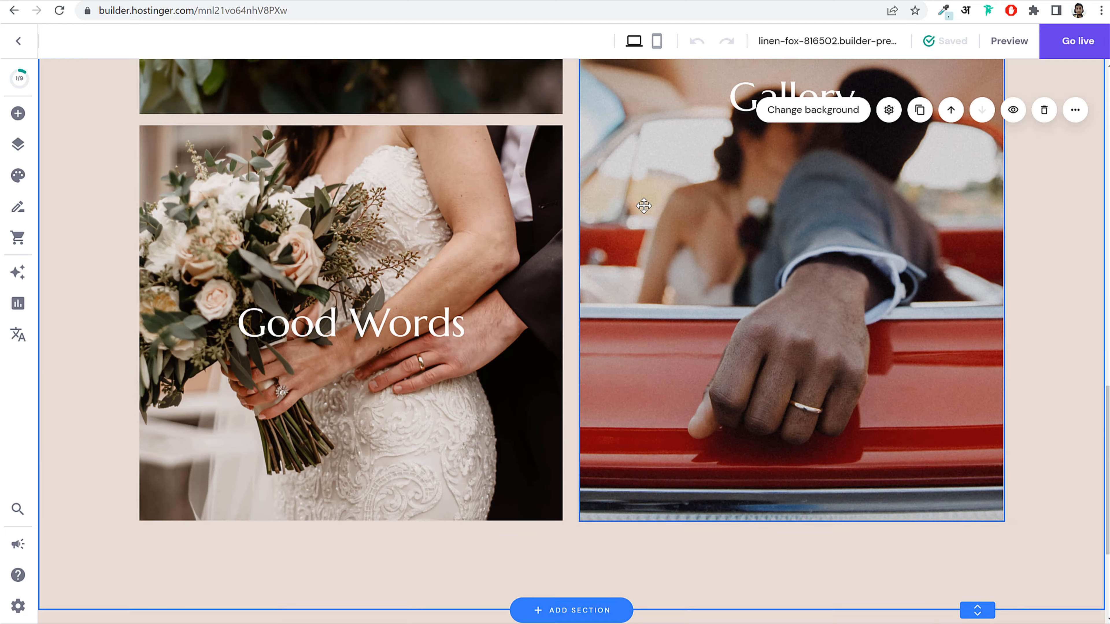
pyautogui.scroll(-4, 642, 206)
pyautogui.scroll(15, 813, 510)
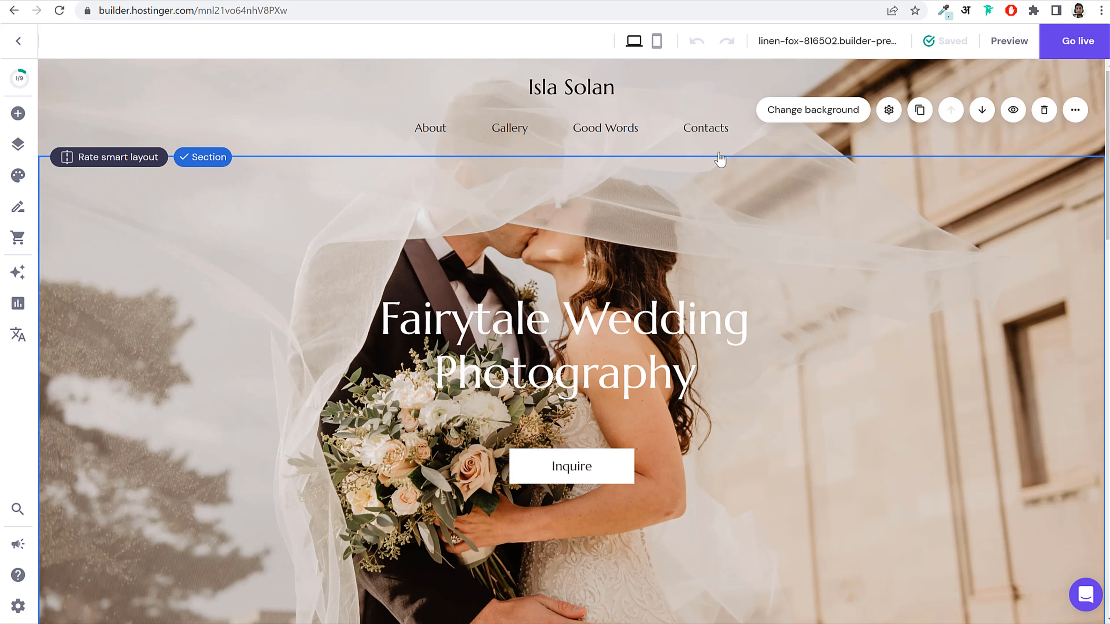
pyautogui.scroll(-14, 589, 263)
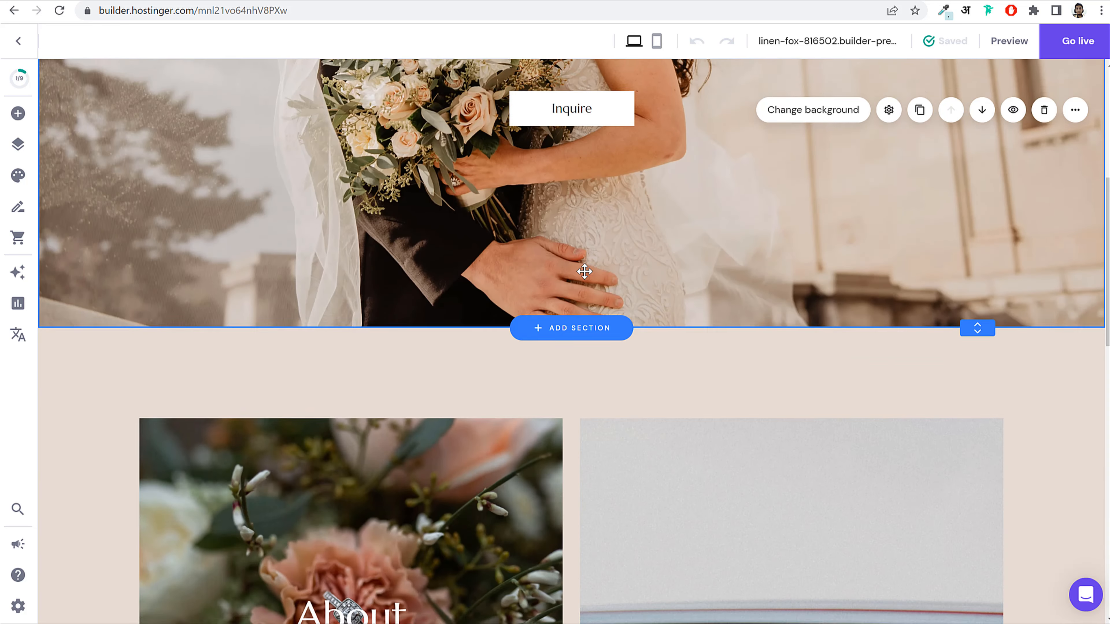
pyautogui.scroll(14, 589, 295)
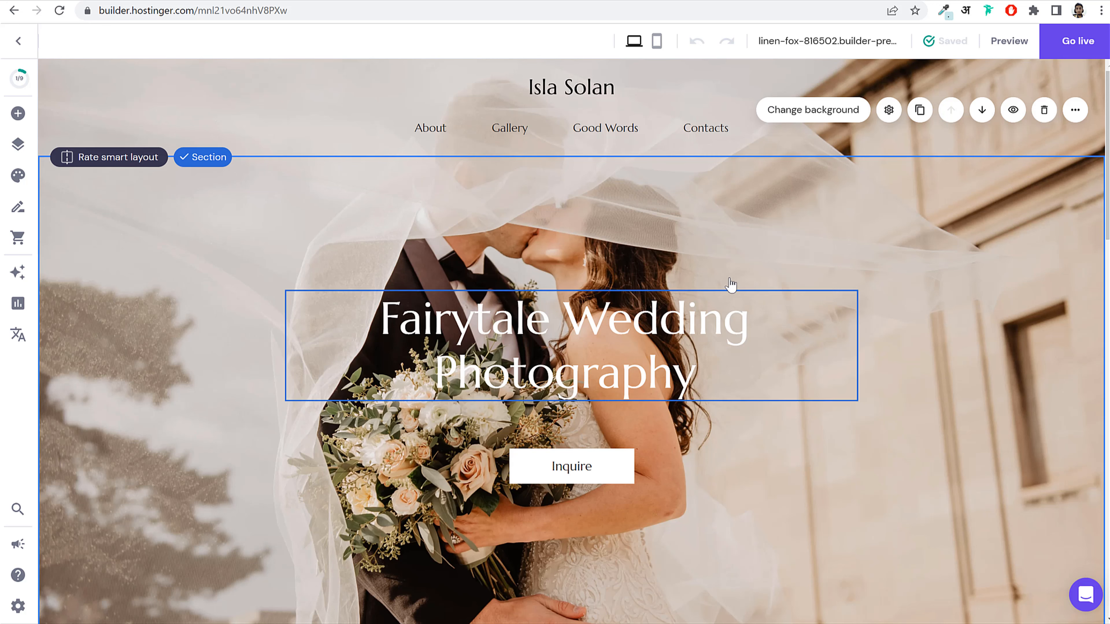
pyautogui.scroll(-20, 790, 332)
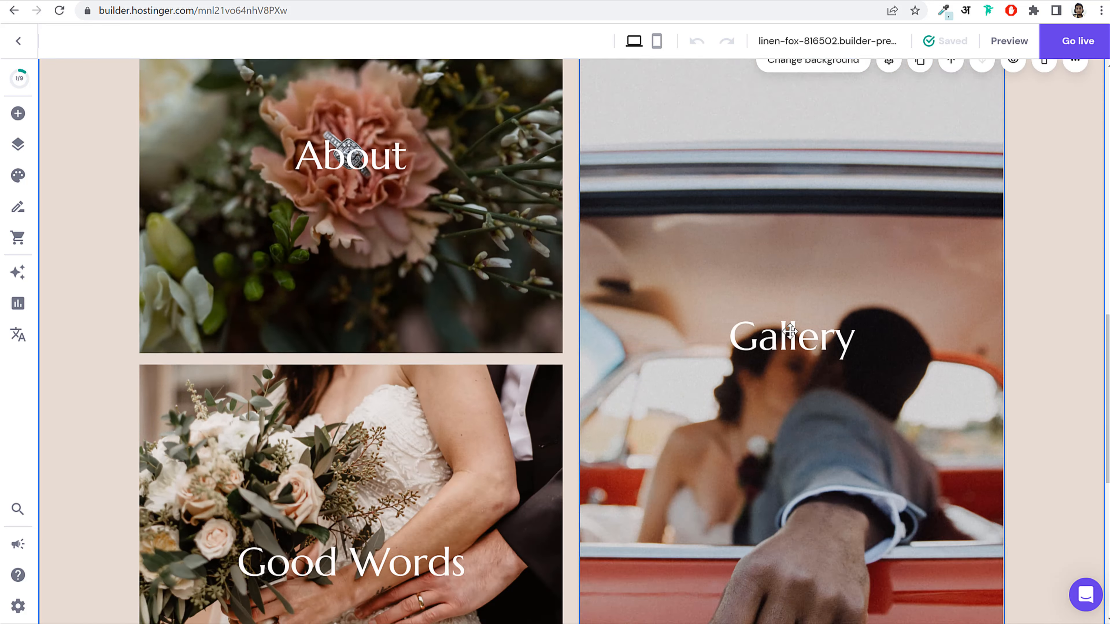
pyautogui.scroll(20, 724, 389)
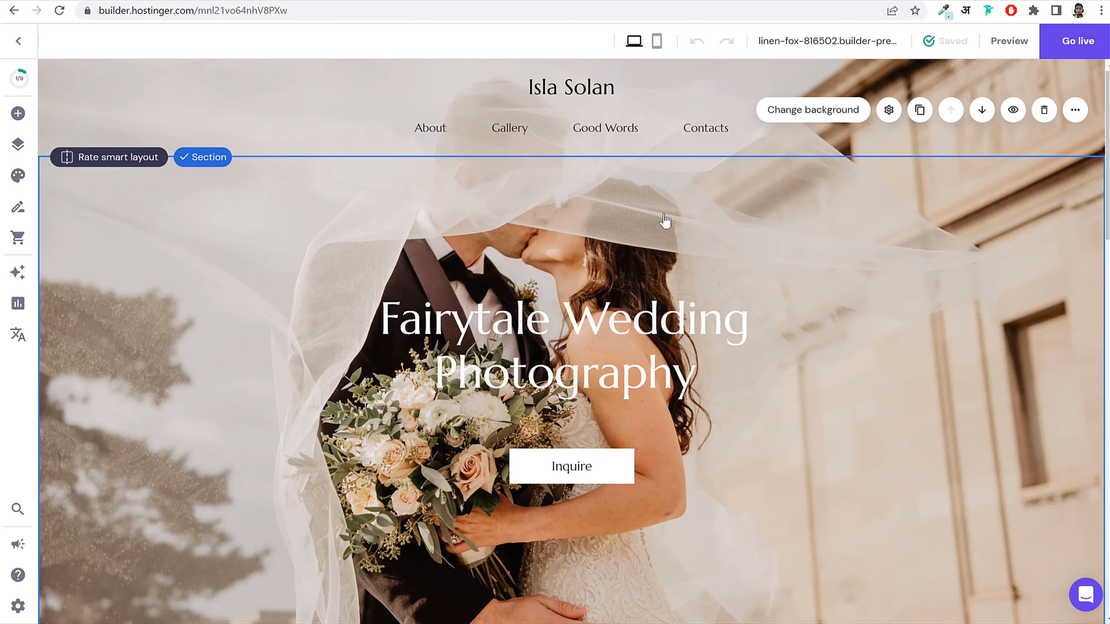
pyautogui.scroll(-15, 664, 306)
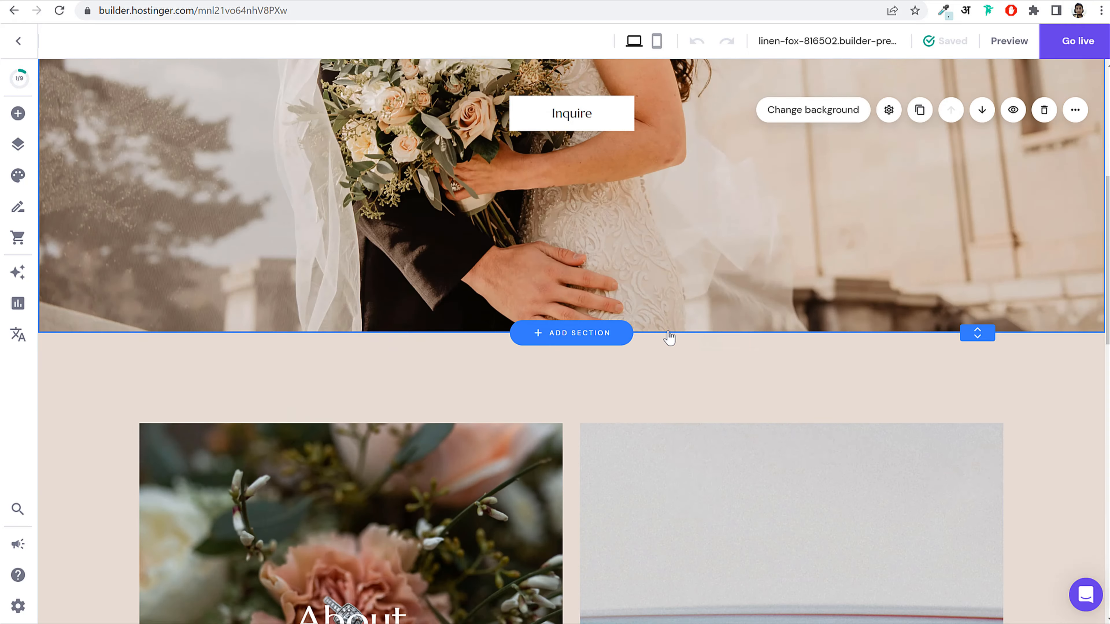
pyautogui.scroll(10, 668, 334)
pyautogui.scroll(6, 670, 345)
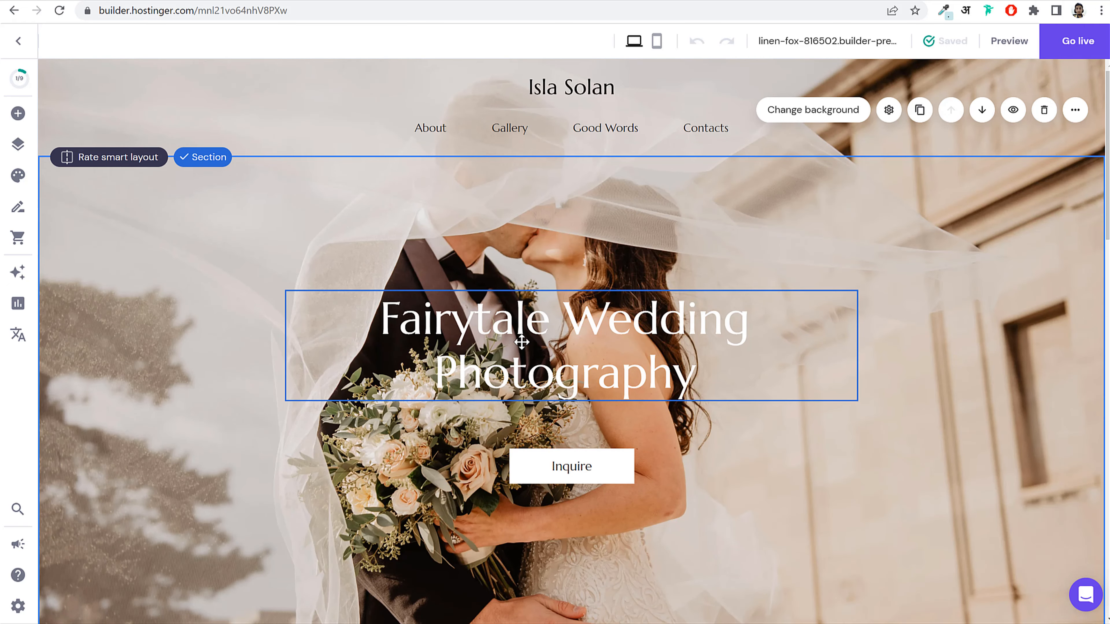
# Step: Replace 'Fairytale Wedding' in the hero heading with the photographer's name plus 'Wedding'
pyautogui.click(589, 337)
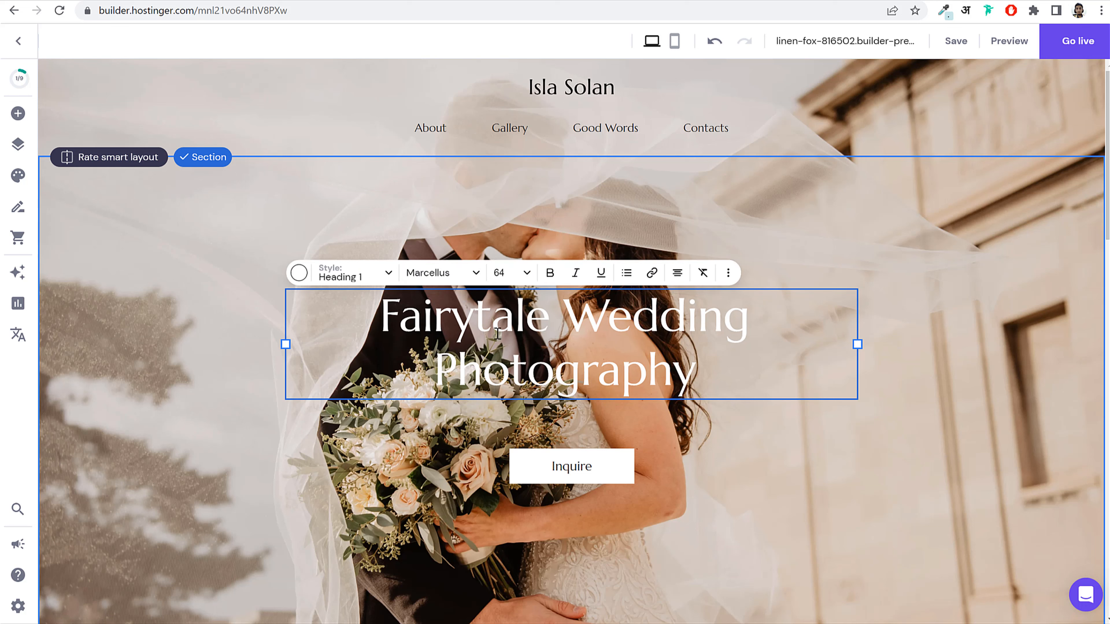
pyautogui.moveTo(383, 314); pyautogui.dragTo(750, 310)
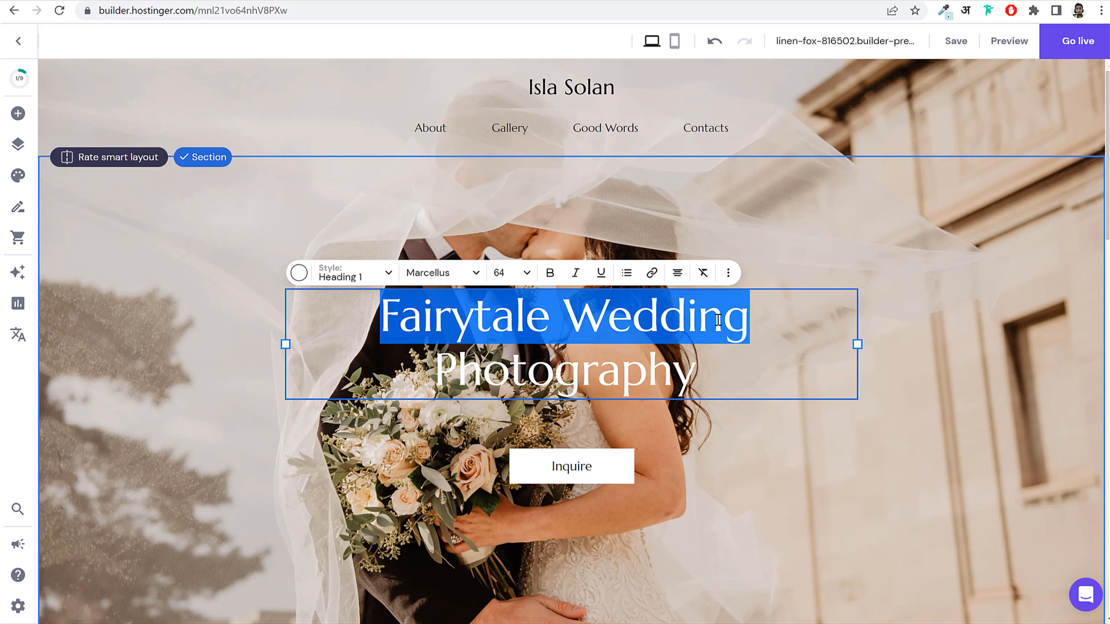
pyautogui.write('Joi')
pyautogui.press('BackSpace')
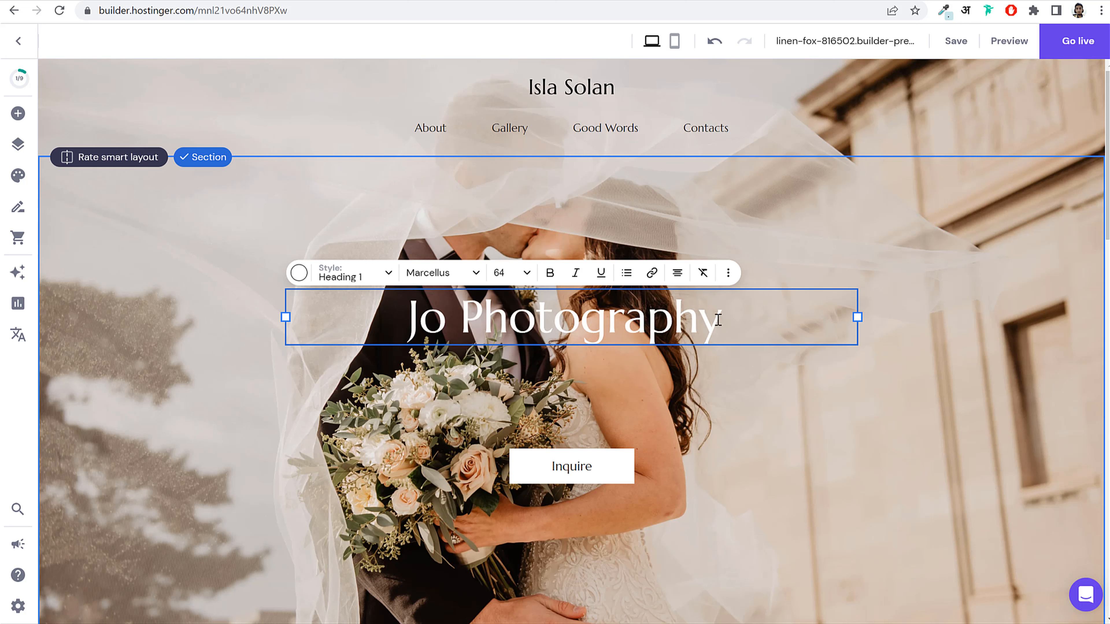
pyautogui.write('hn Doe')
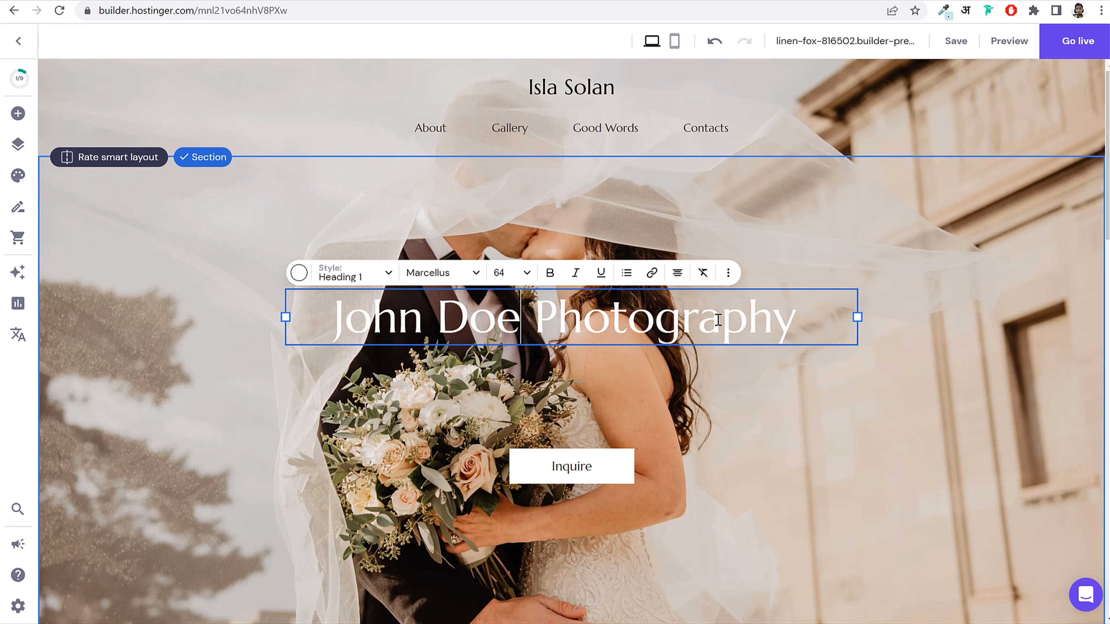
pyautogui.write(' Weddin')
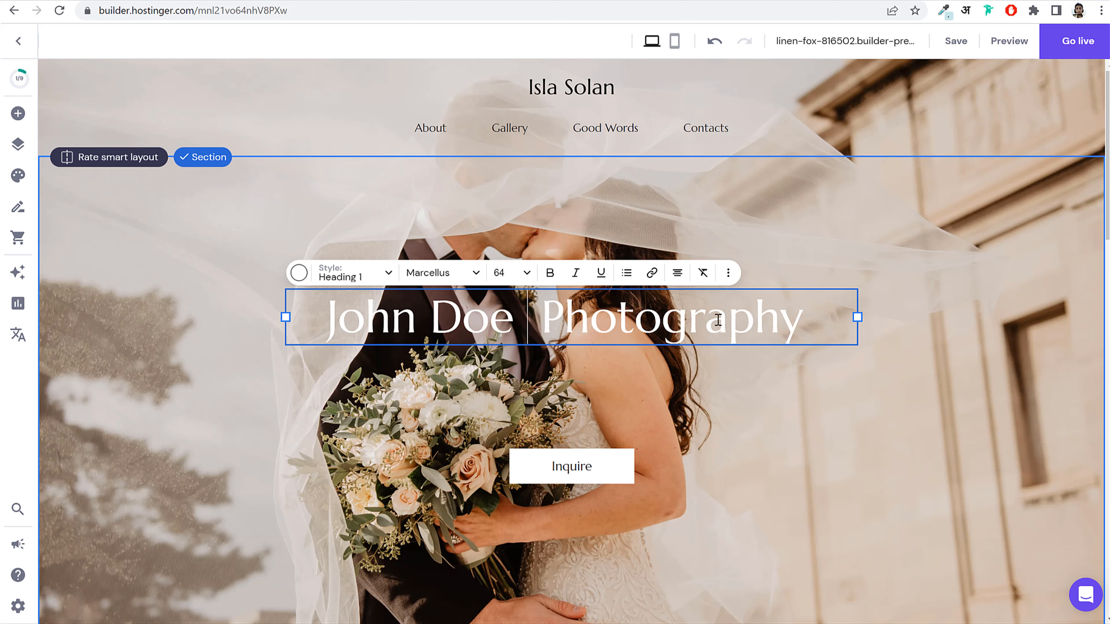
pyautogui.write(' g')
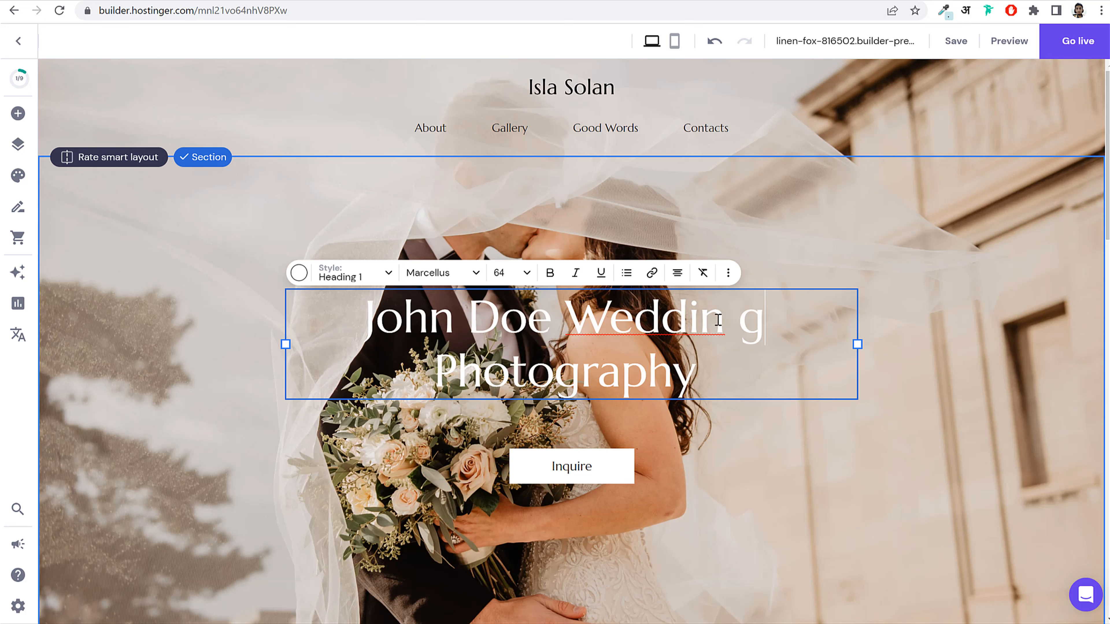
pyautogui.press('BackSpace')
pyautogui.press('BackSpace')
pyautogui.write('g')
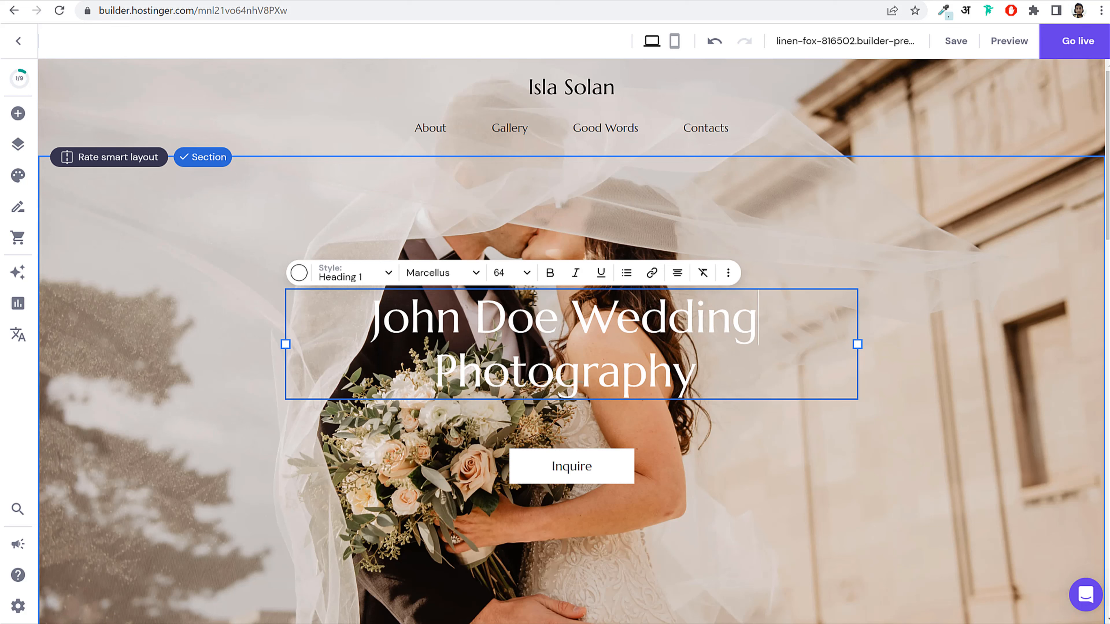
pyautogui.click(443, 273)
pyautogui.scroll(-3, 489, 463)
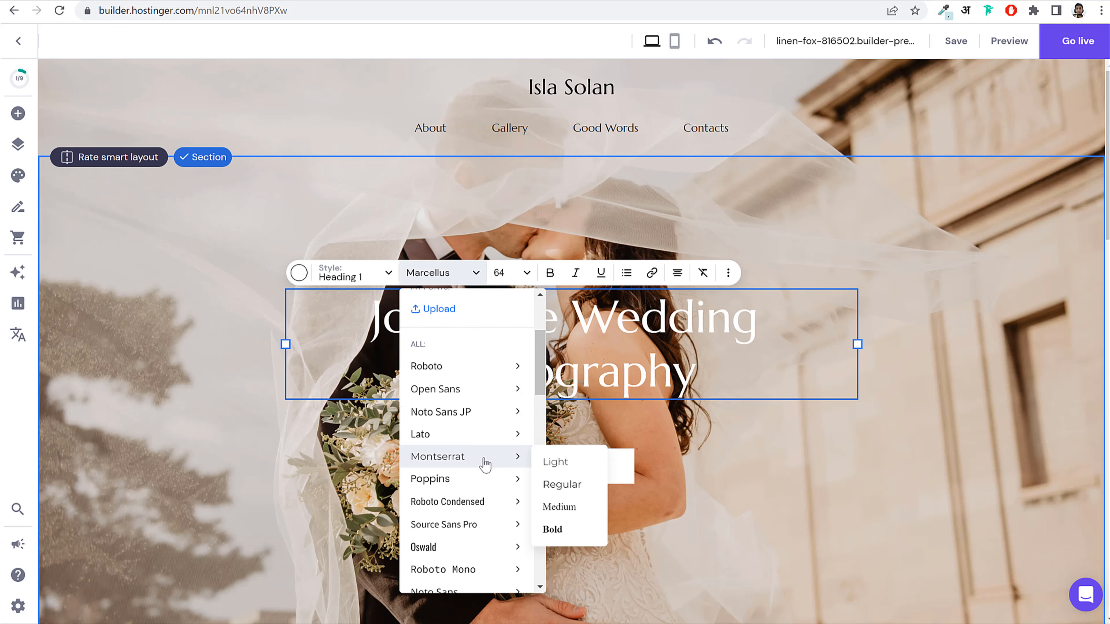
pyautogui.click(682, 338)
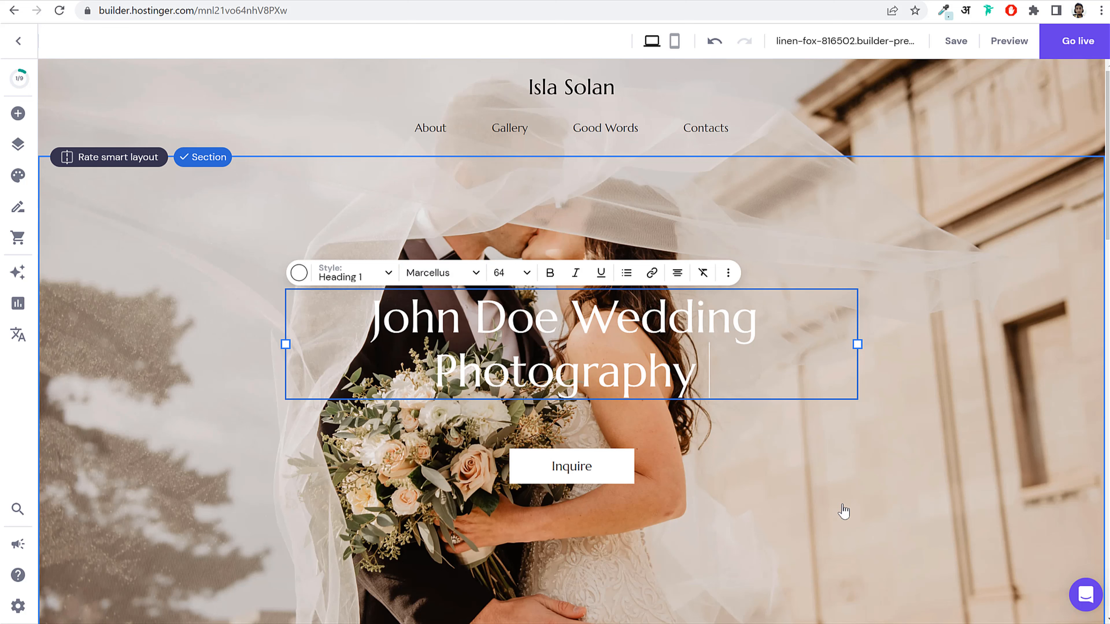
pyautogui.press('Escape')
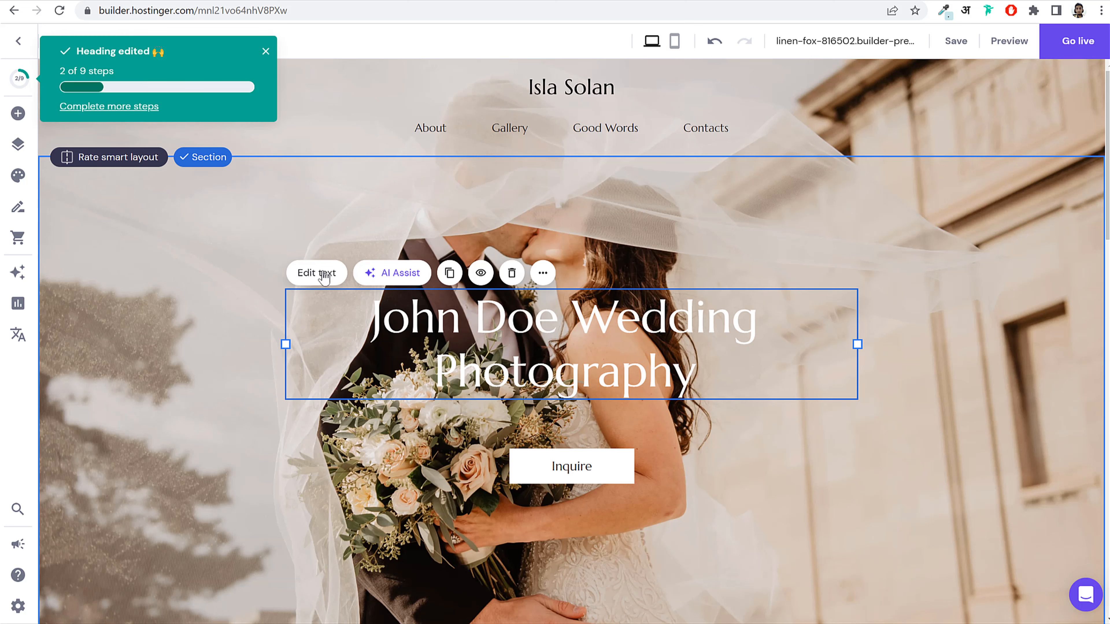
# Step: Set the hero heading font to Rubik Medium
pyautogui.click(316, 273)
pyautogui.click(437, 273)
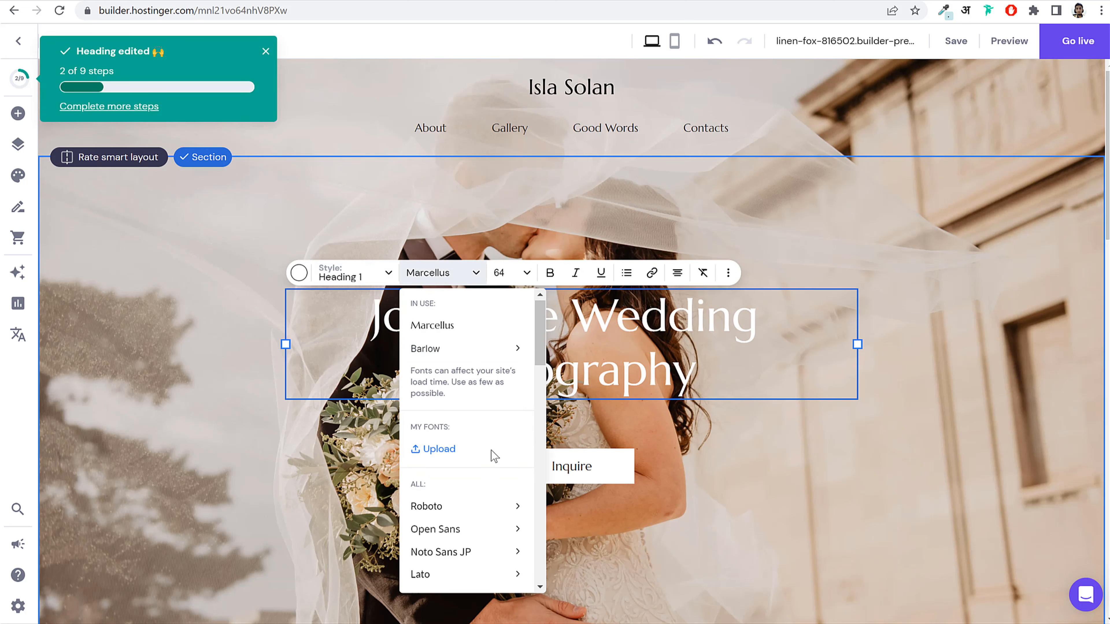
pyautogui.scroll(-5, 493, 456)
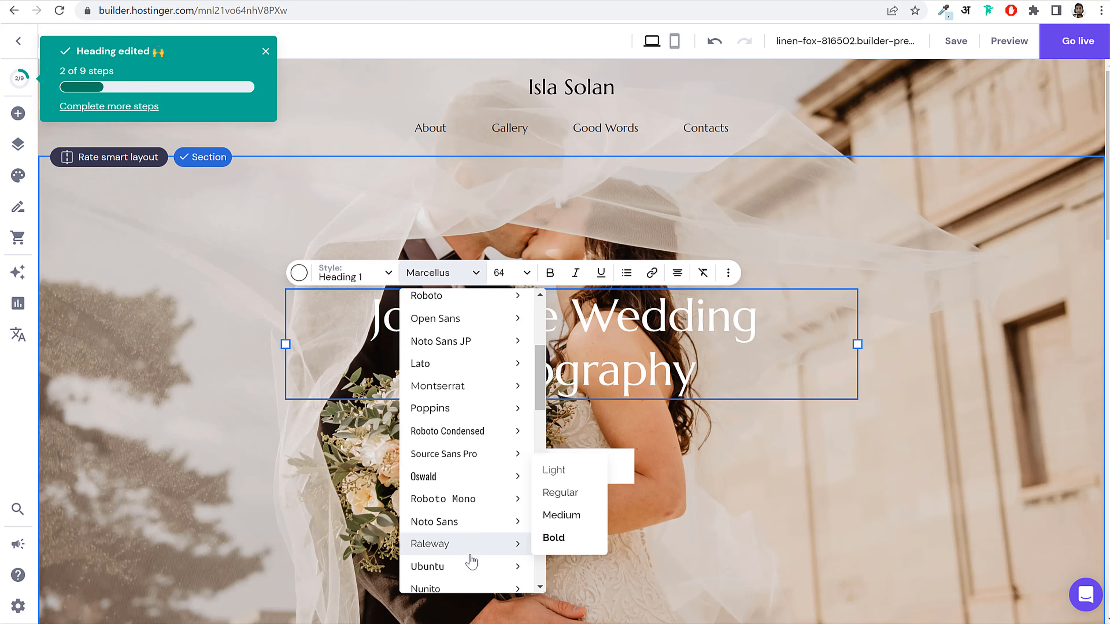
pyautogui.scroll(-5, 464, 542)
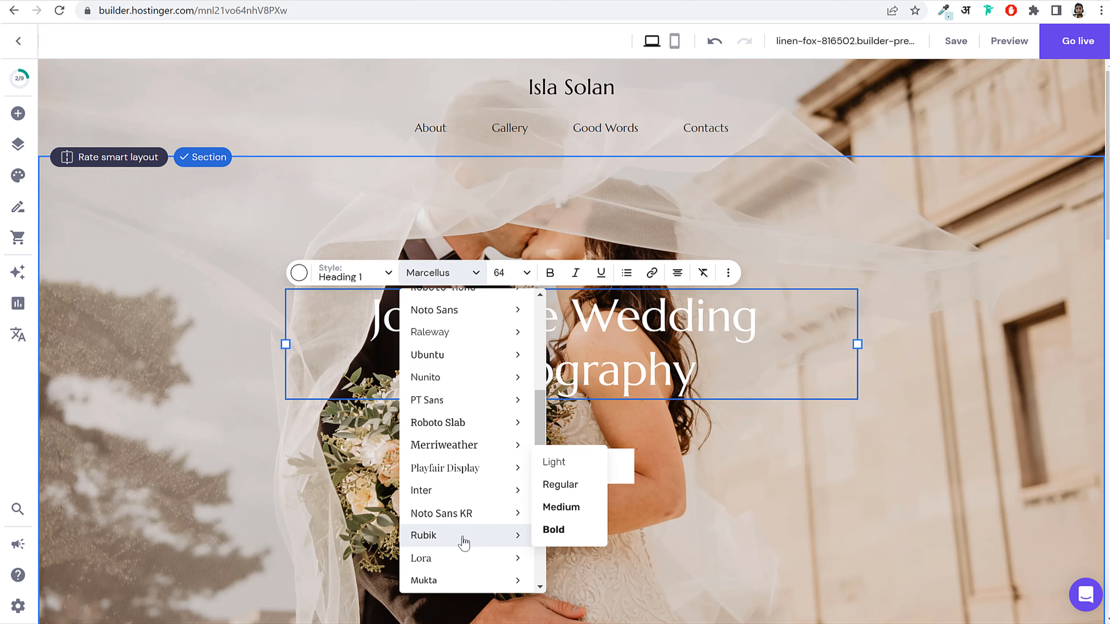
pyautogui.click(562, 510)
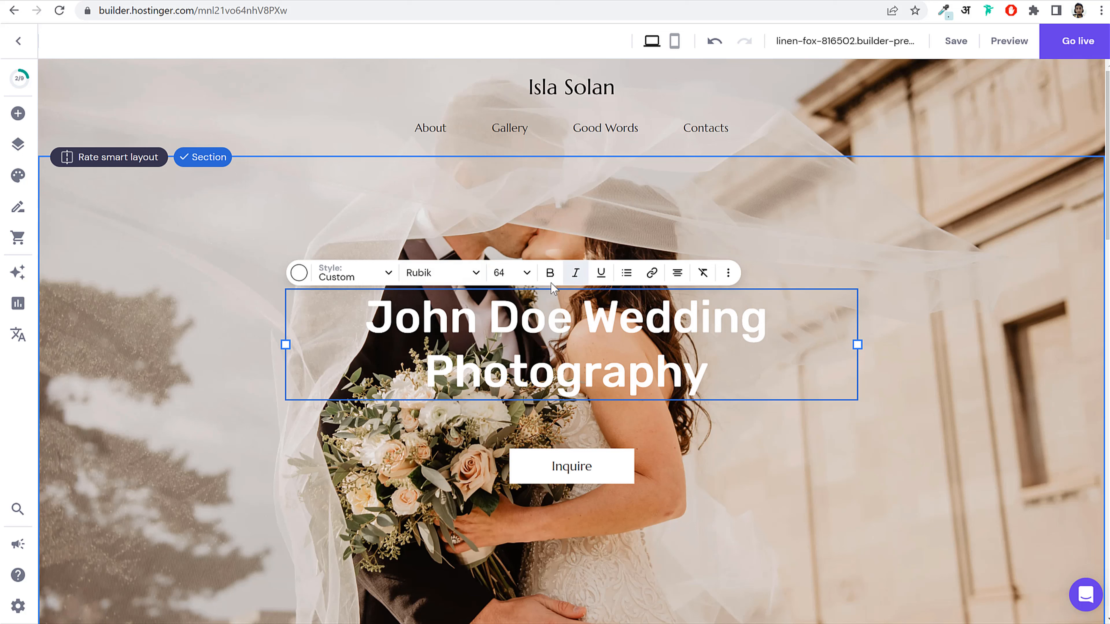
# Step: Colour the heading yellow #fff268 and move the Inquire button up toward it
pyautogui.click(298, 273)
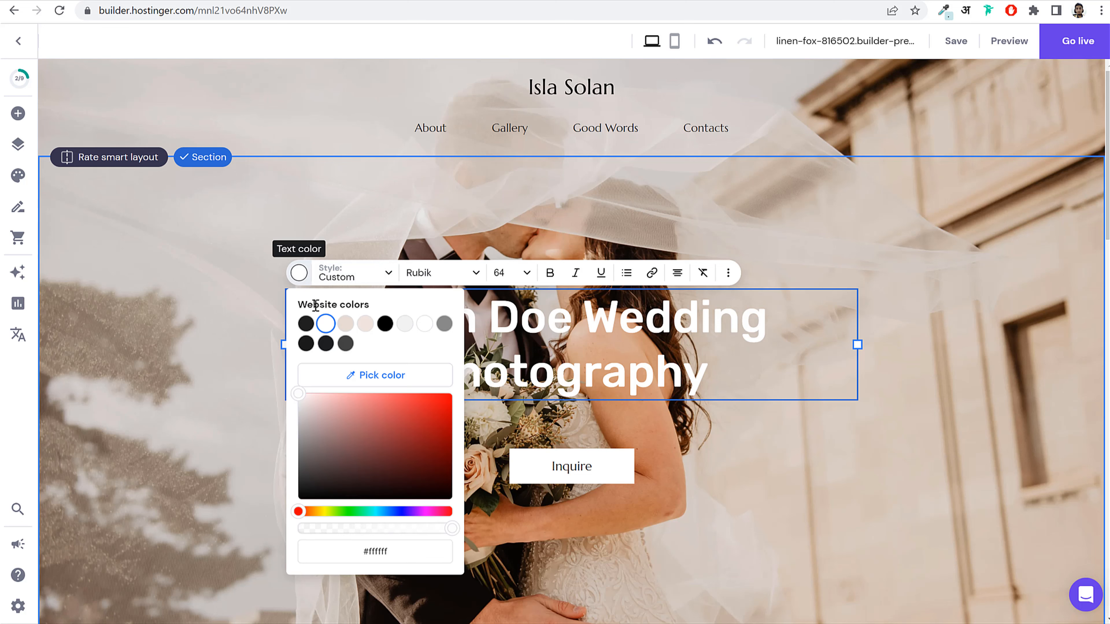
pyautogui.click(306, 323)
pyautogui.click(427, 395)
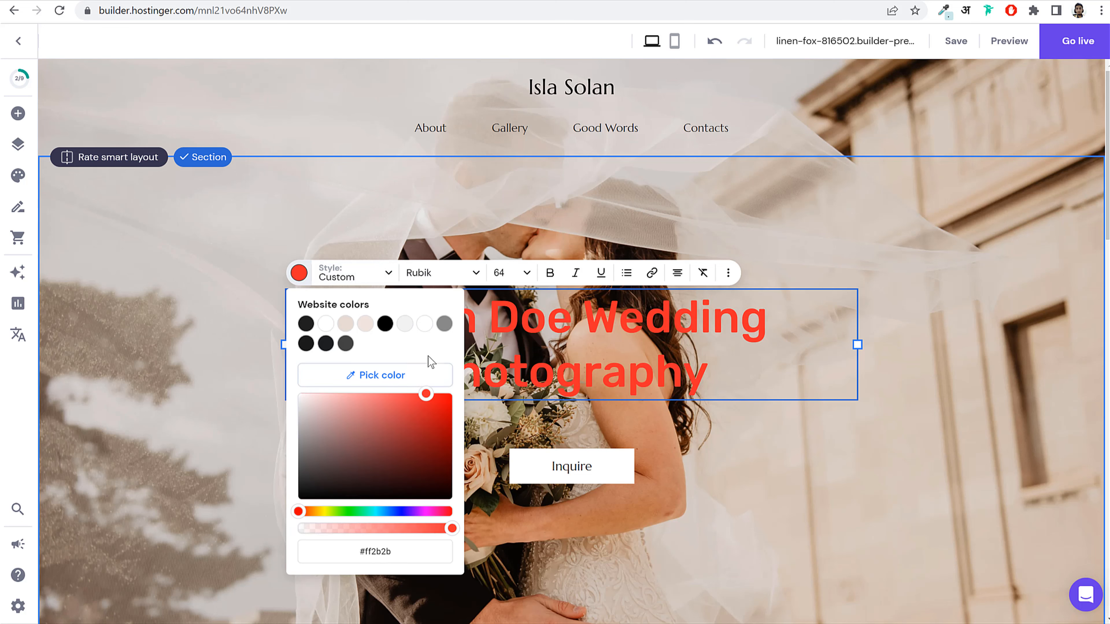
pyautogui.moveTo(406, 430); pyautogui.dragTo(390, 372)
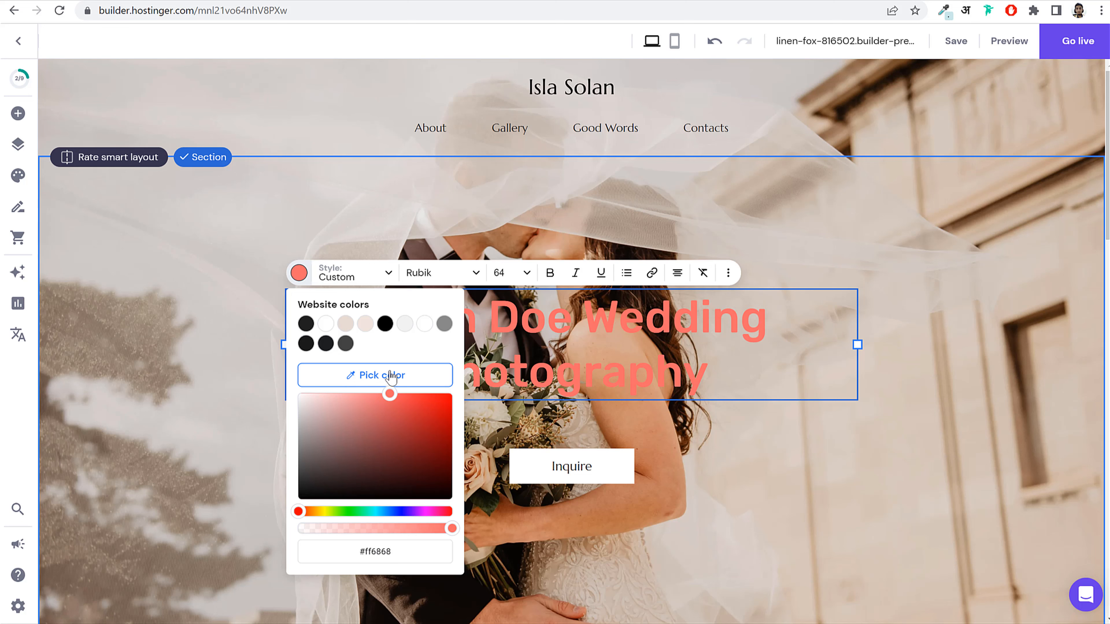
pyautogui.moveTo(368, 513); pyautogui.dragTo(461, 513)
pyautogui.click(362, 512)
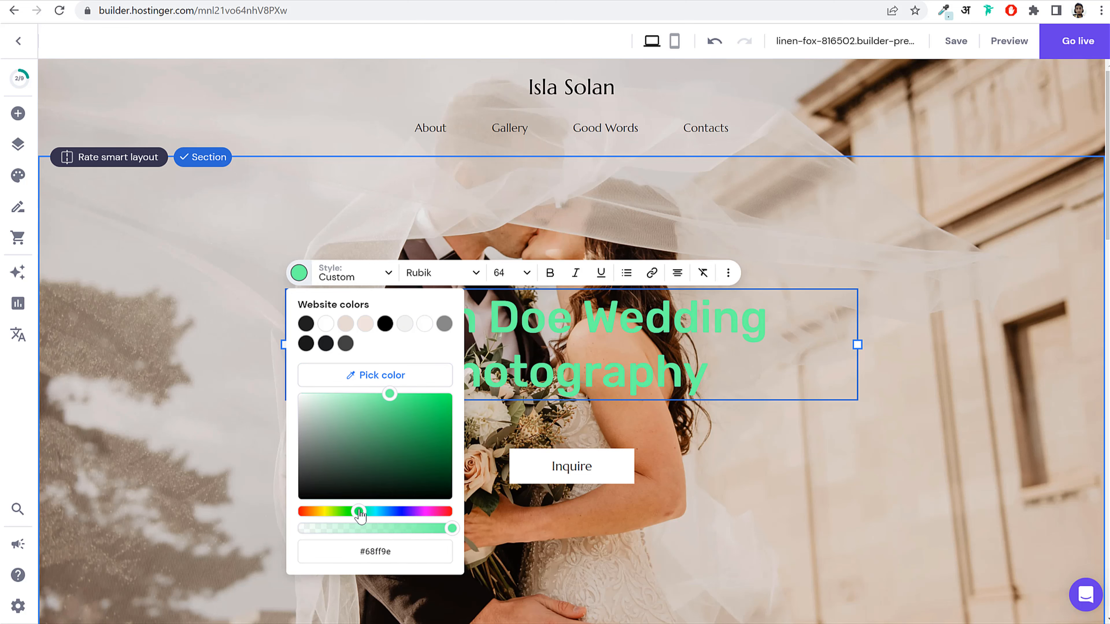
pyautogui.moveTo(360, 515); pyautogui.dragTo(323, 516)
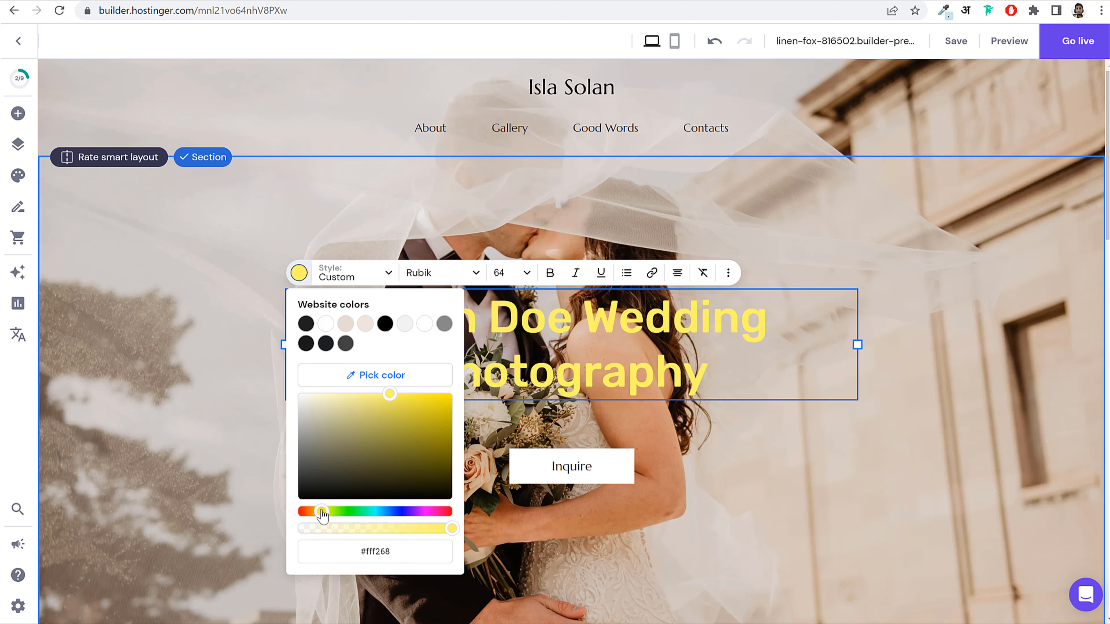
pyautogui.click(919, 517)
pyautogui.moveTo(564, 467)
pyautogui.mouseDown()
pyautogui.moveTo(560, 434)
pyautogui.moveTo(545, 438)
pyautogui.moveTo(549, 457)
pyautogui.moveTo(524, 456)
pyautogui.moveTo(551, 455)
pyautogui.mouseUp()
# Step: Relabel the Inquire button 'Contact Us', keeping its link to Contacts
pyautogui.click(541, 414)
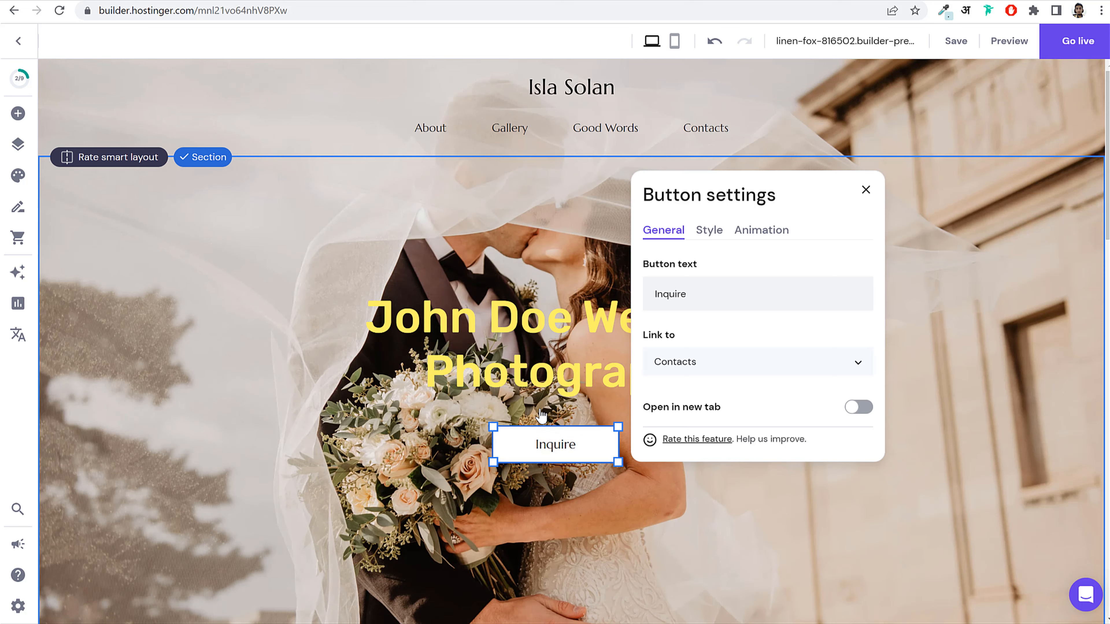
pyautogui.moveTo(720, 291); pyautogui.dragTo(626, 299)
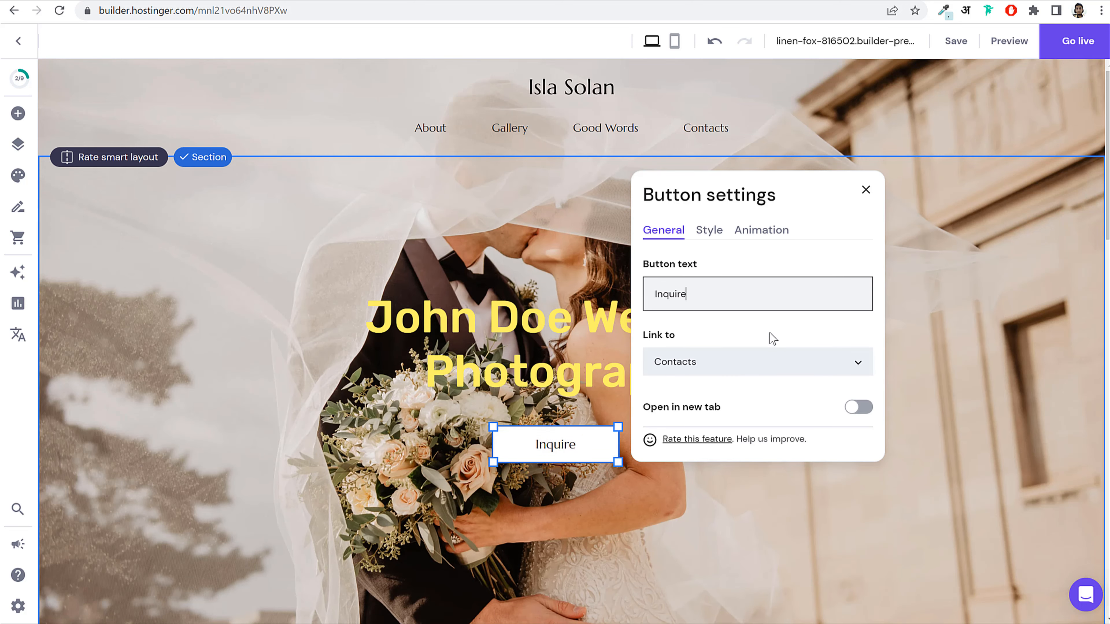
pyautogui.doubleClick(742, 293)
pyautogui.write('Contyac')
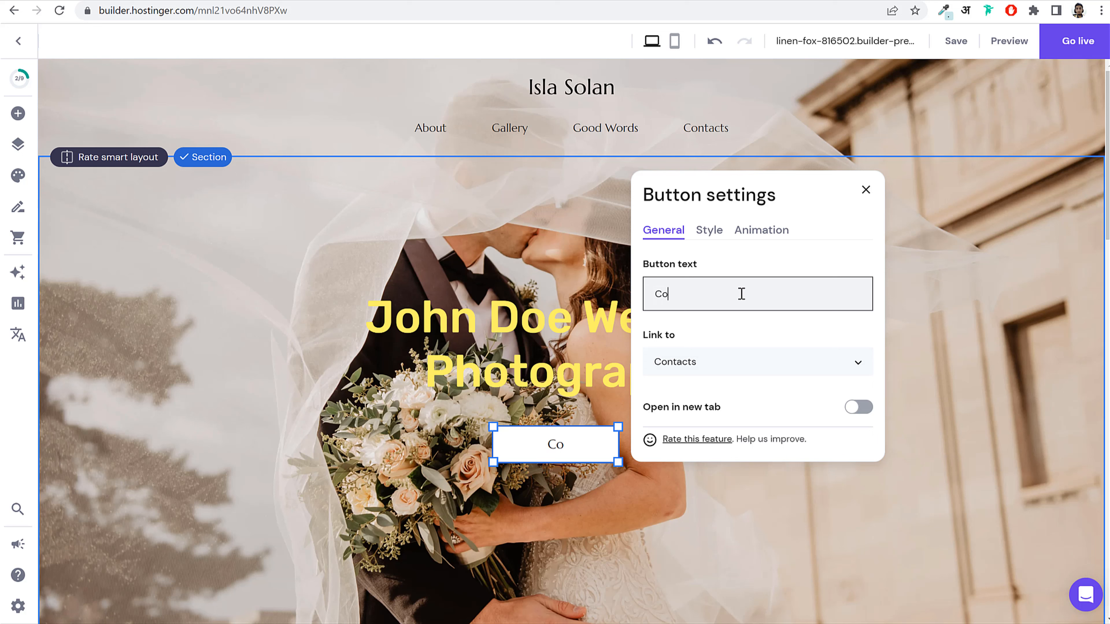
pyautogui.press('BackSpace')
pyautogui.press('BackSpace')
pyautogui.press('BackSpace')
pyautogui.write('act Us')
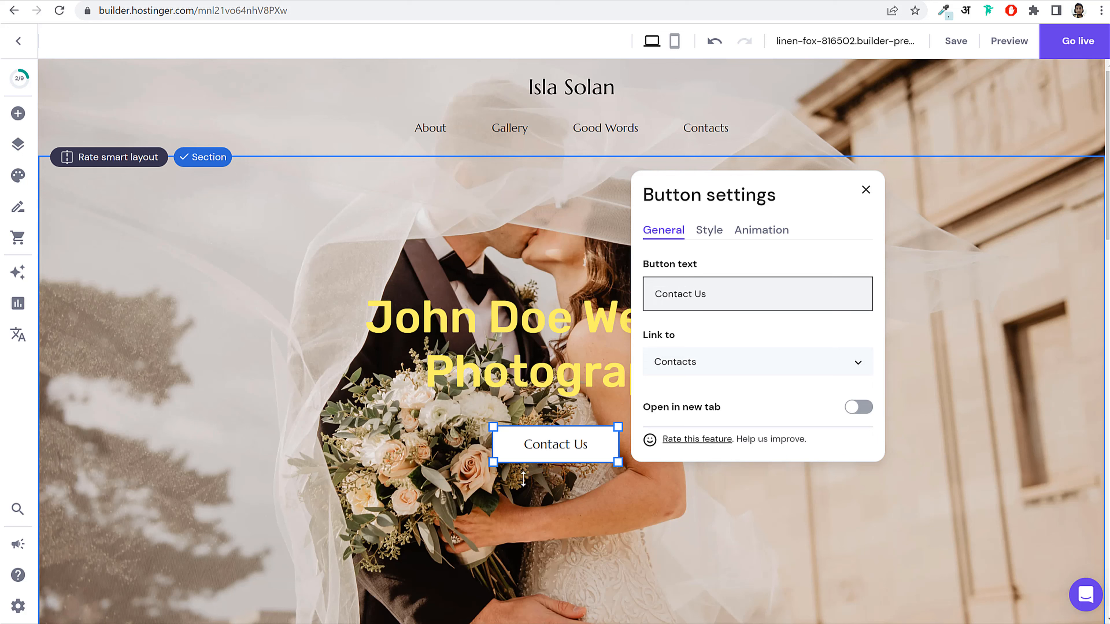
pyautogui.click(673, 369)
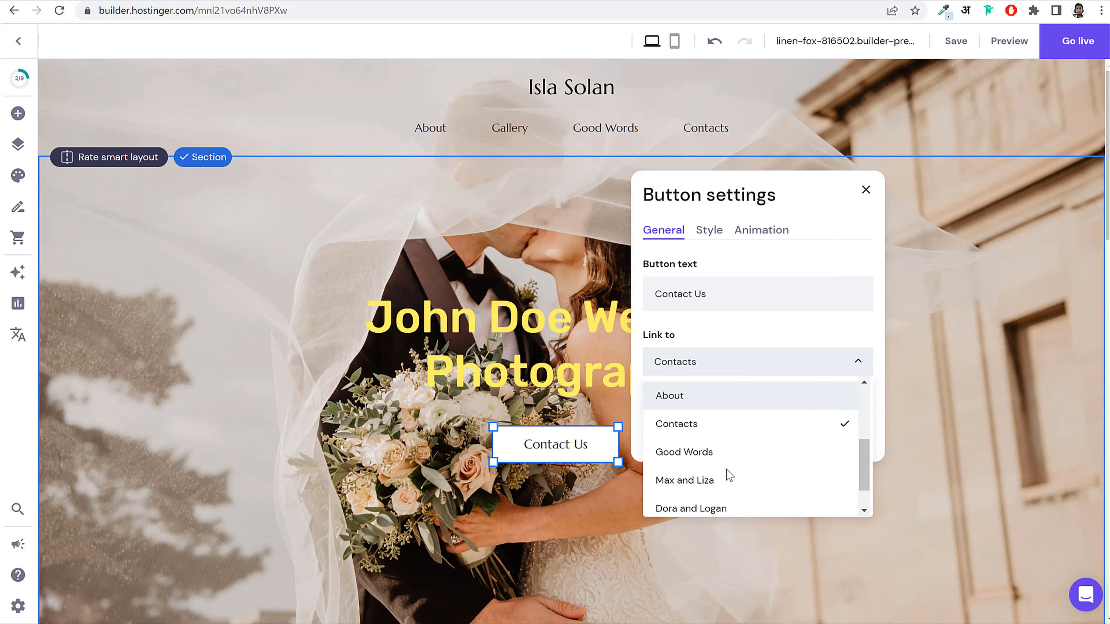
pyautogui.scroll(-1, 729, 475)
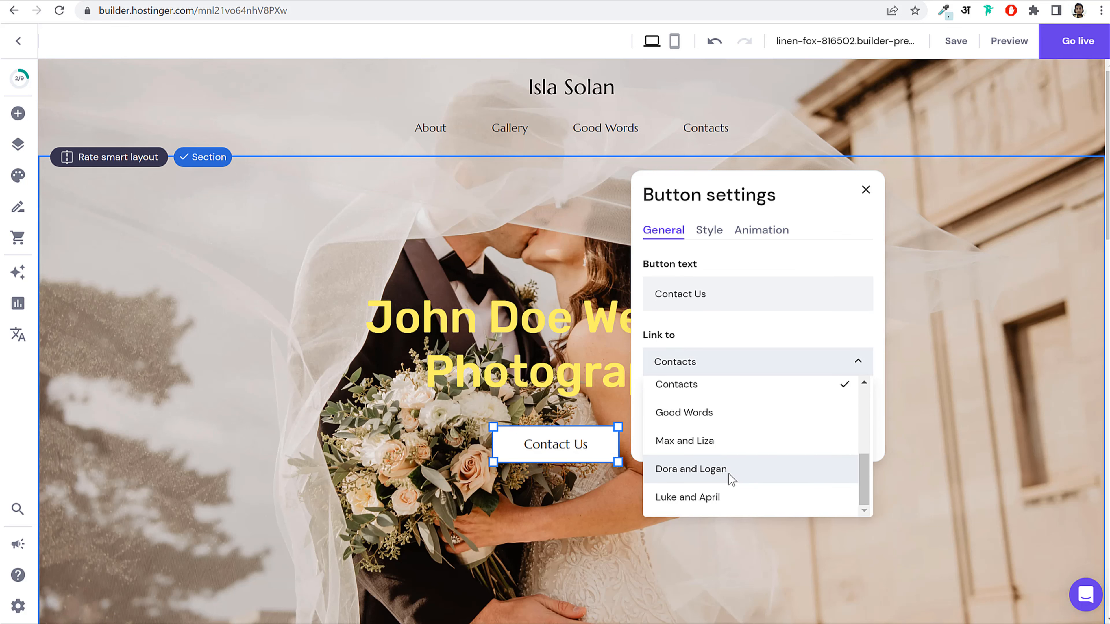
pyautogui.click(701, 384)
# Step: Give the button a light beige #f0e5dd fill
pyautogui.click(709, 231)
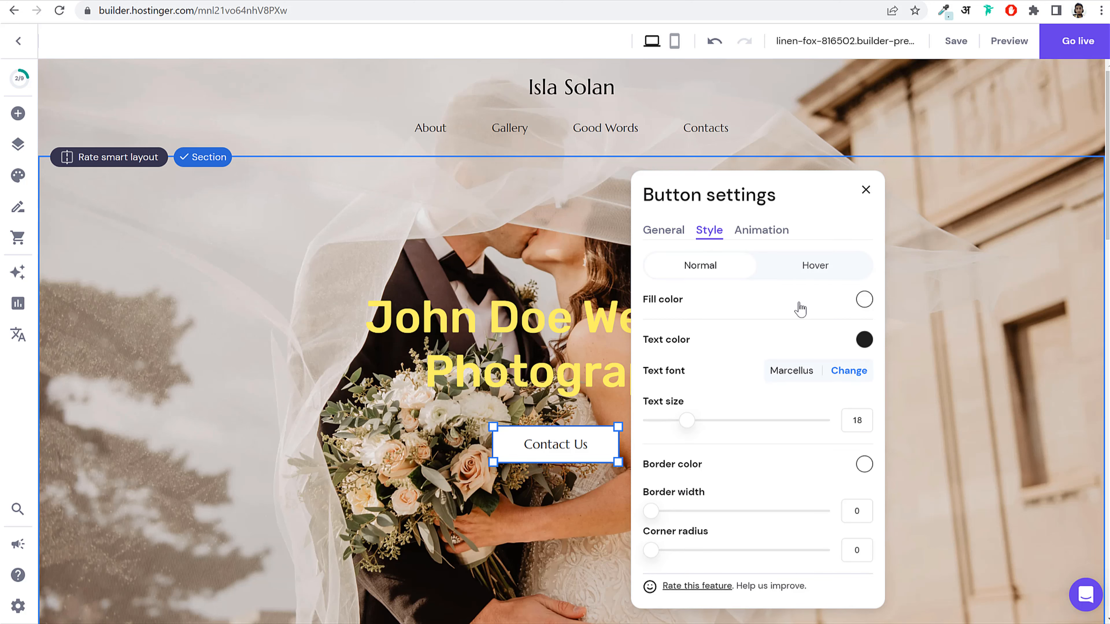
pyautogui.click(865, 301)
pyautogui.click(955, 346)
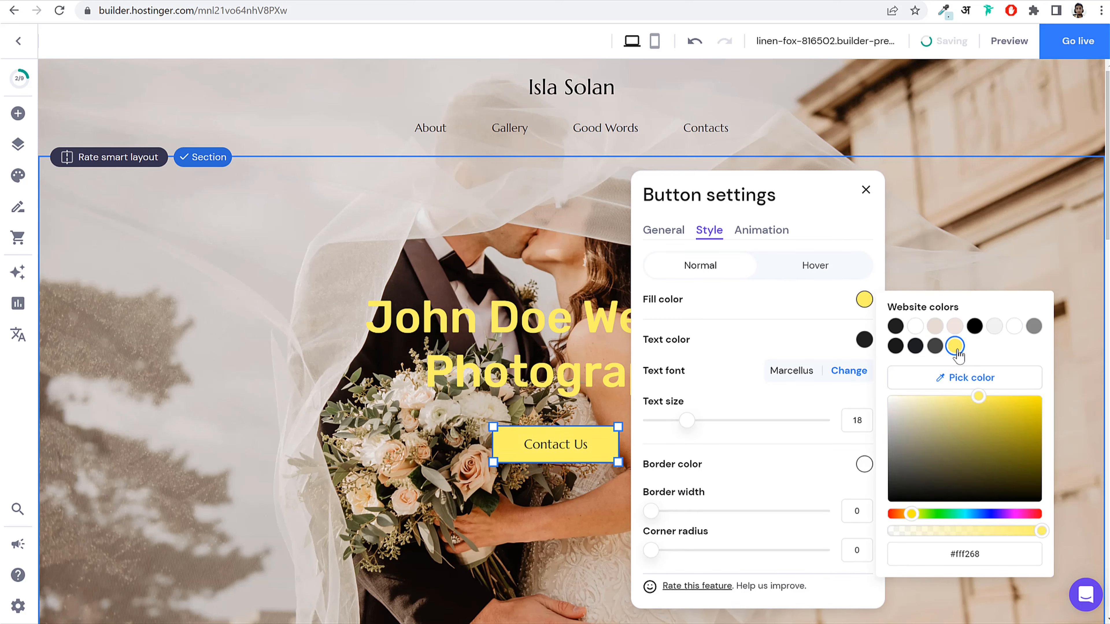
pyautogui.click(935, 346)
pyautogui.click(916, 346)
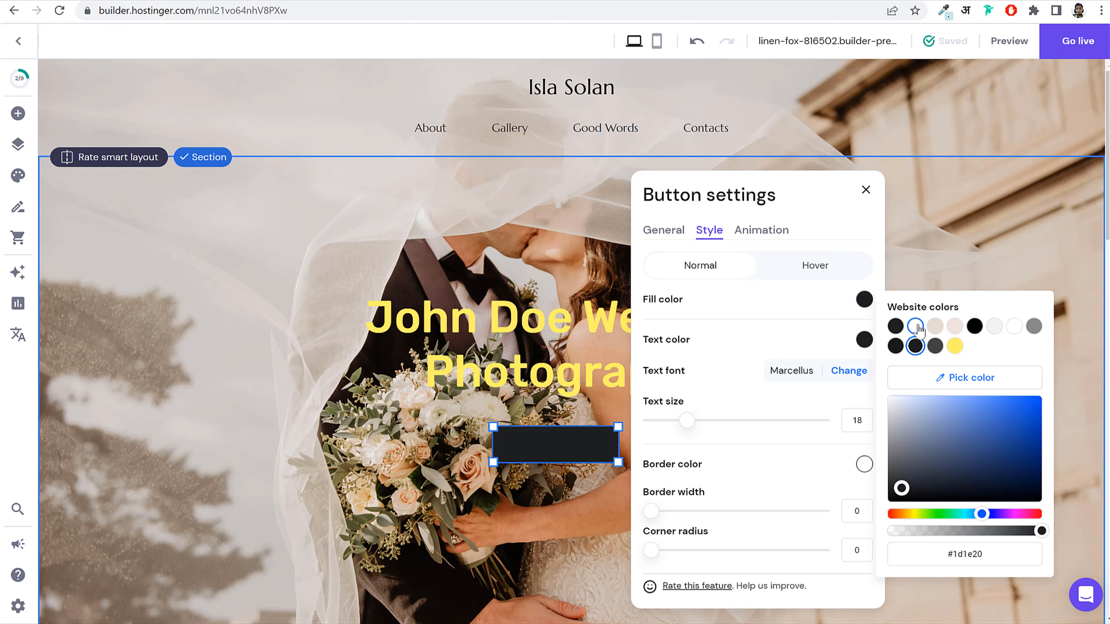
pyautogui.click(936, 326)
pyautogui.click(955, 326)
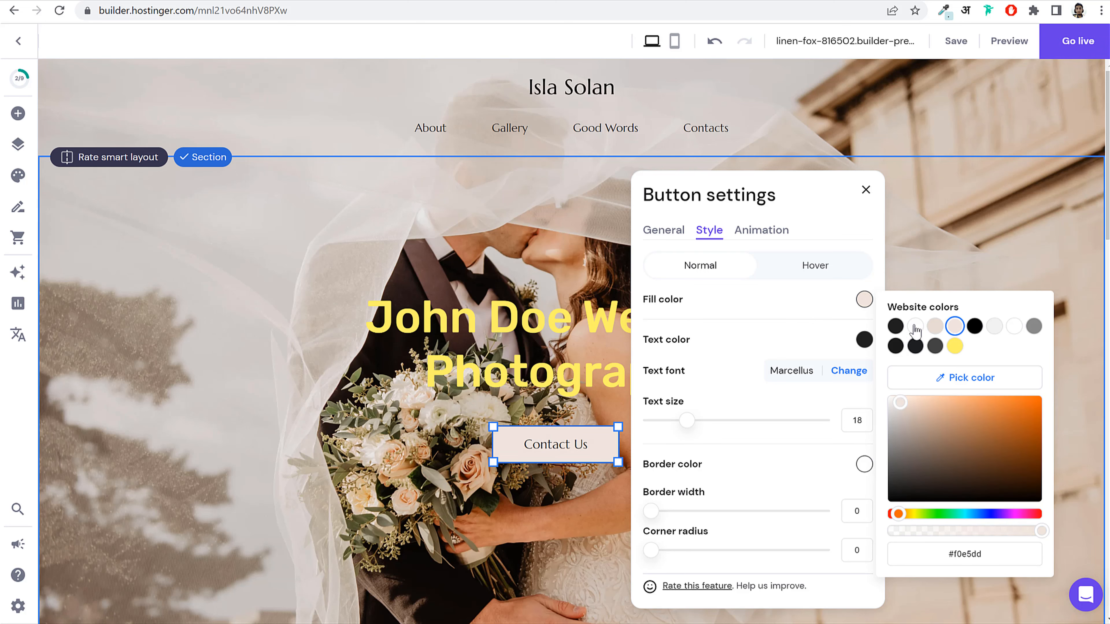
pyautogui.click(782, 307)
# Step: Apply the Scale animation to the button
pyautogui.click(758, 232)
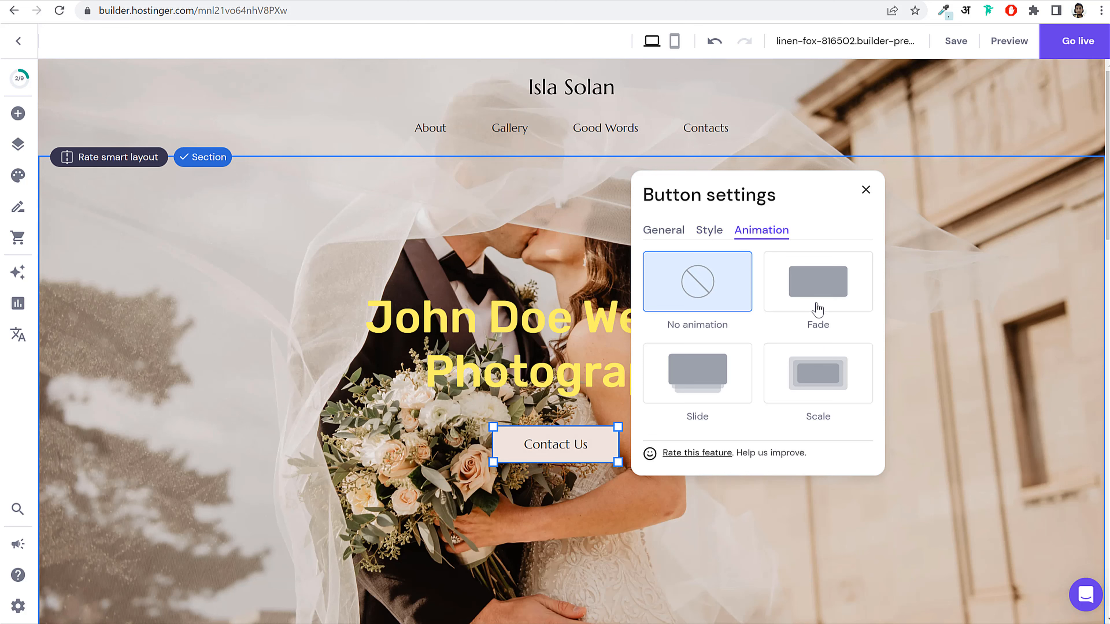
pyautogui.click(817, 372)
pyautogui.click(775, 230)
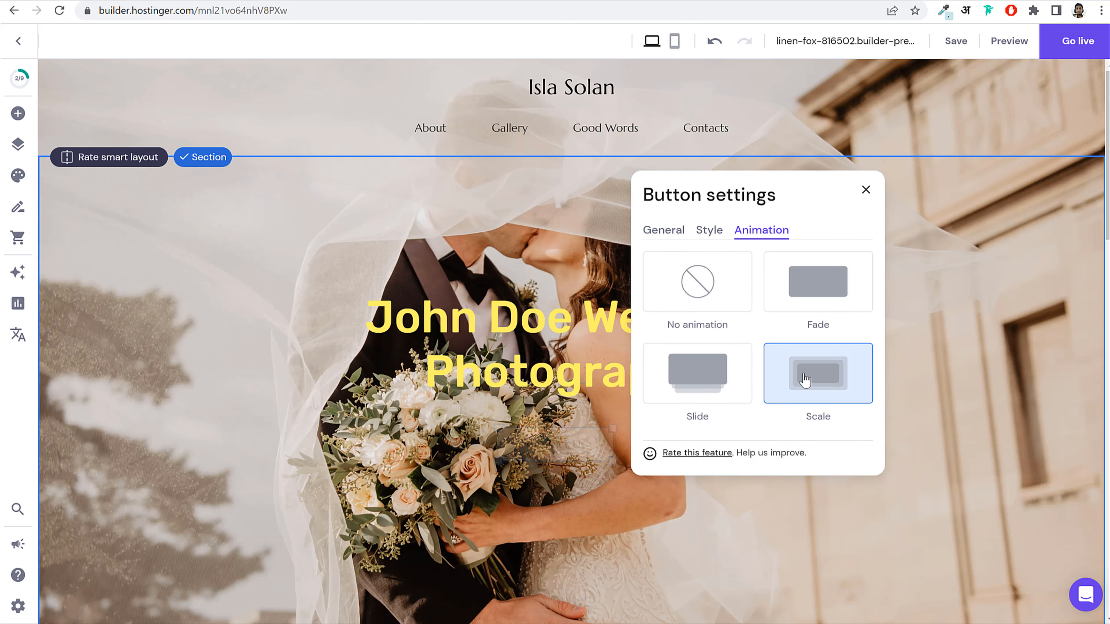
# Step: Set the hero background to the couple-in-the-hills 'img' photo from the media library
pyautogui.click(858, 195)
pyautogui.scroll(-5, 815, 315)
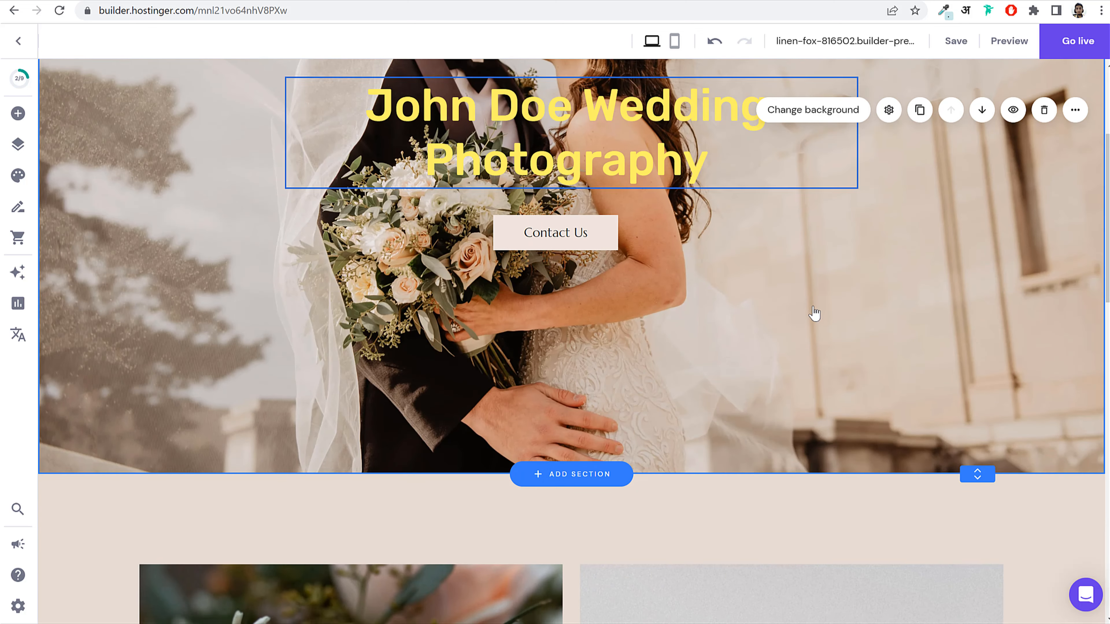
pyautogui.scroll(5, 813, 310)
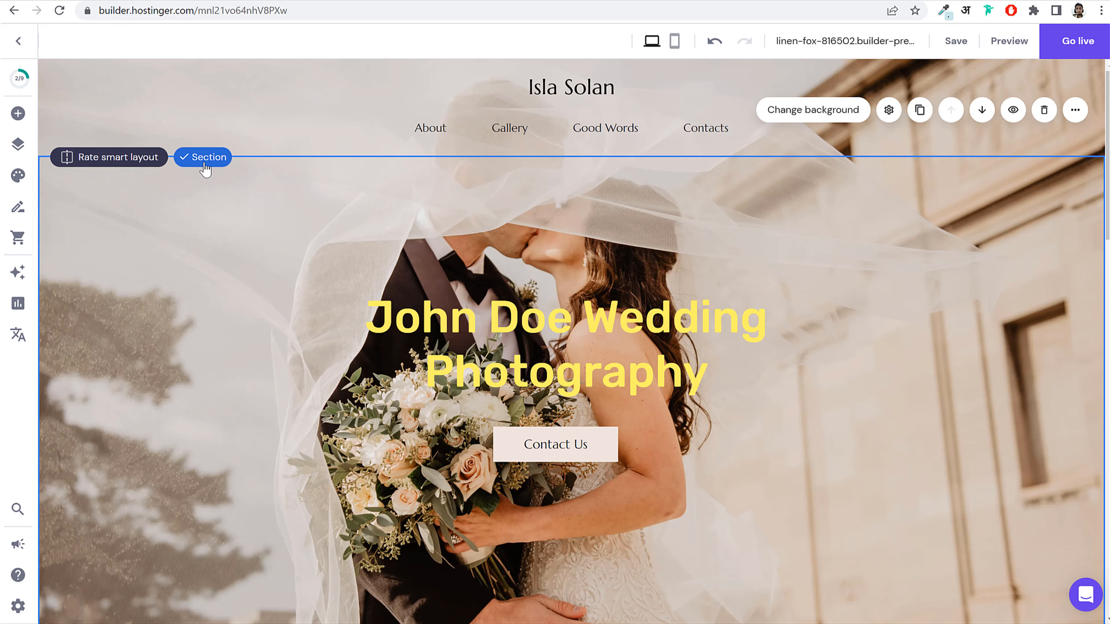
pyautogui.click(800, 112)
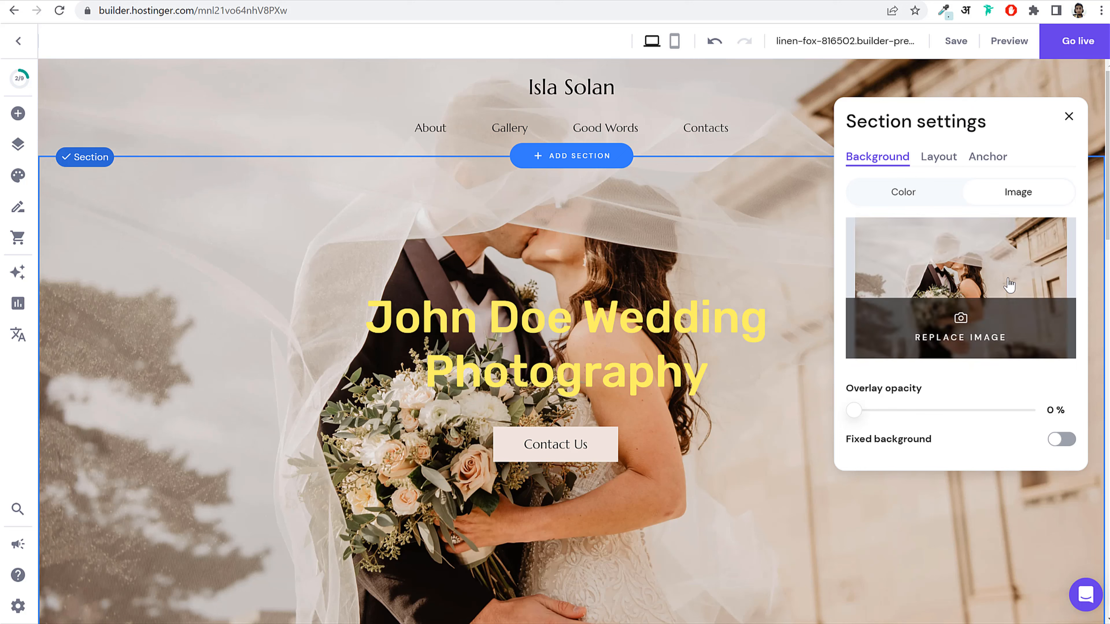
pyautogui.click(990, 268)
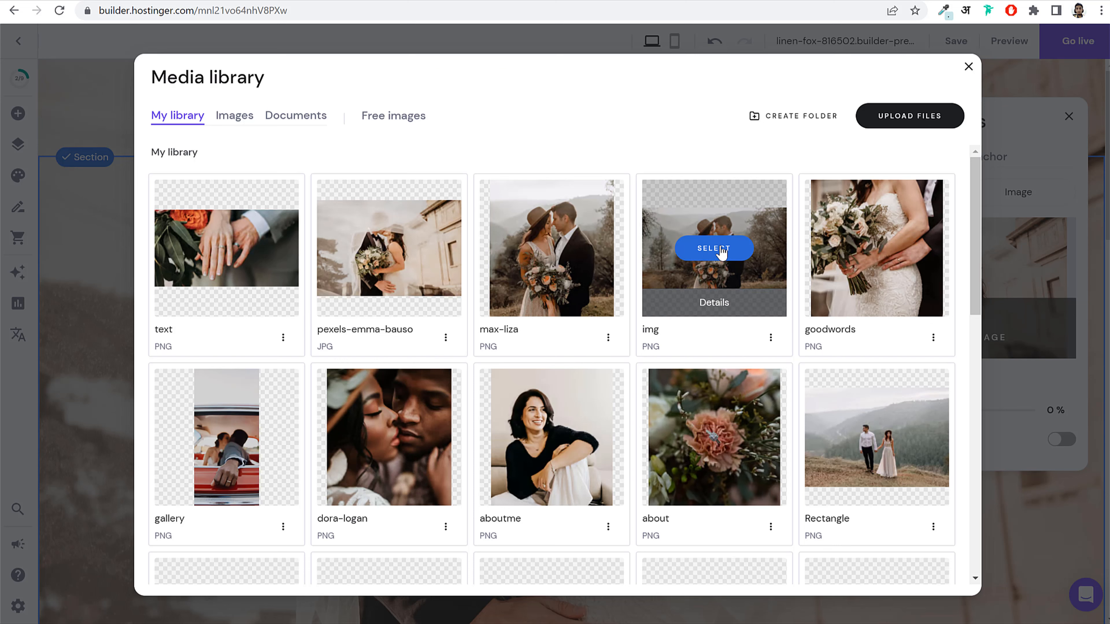
pyautogui.click(708, 259)
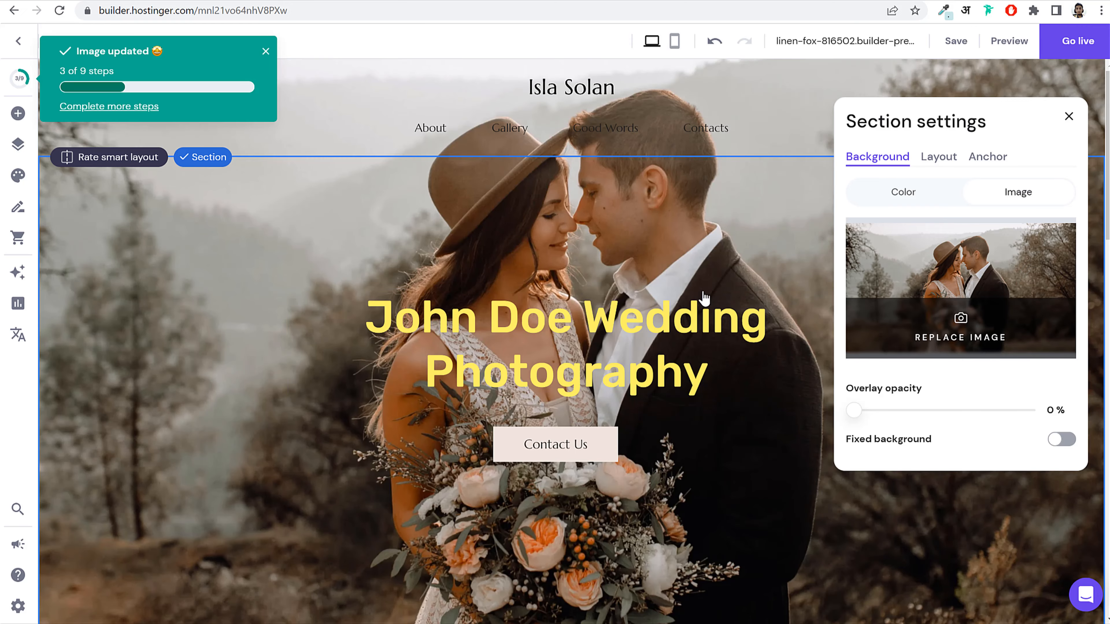
pyautogui.click(1069, 116)
pyautogui.scroll(-10, 677, 376)
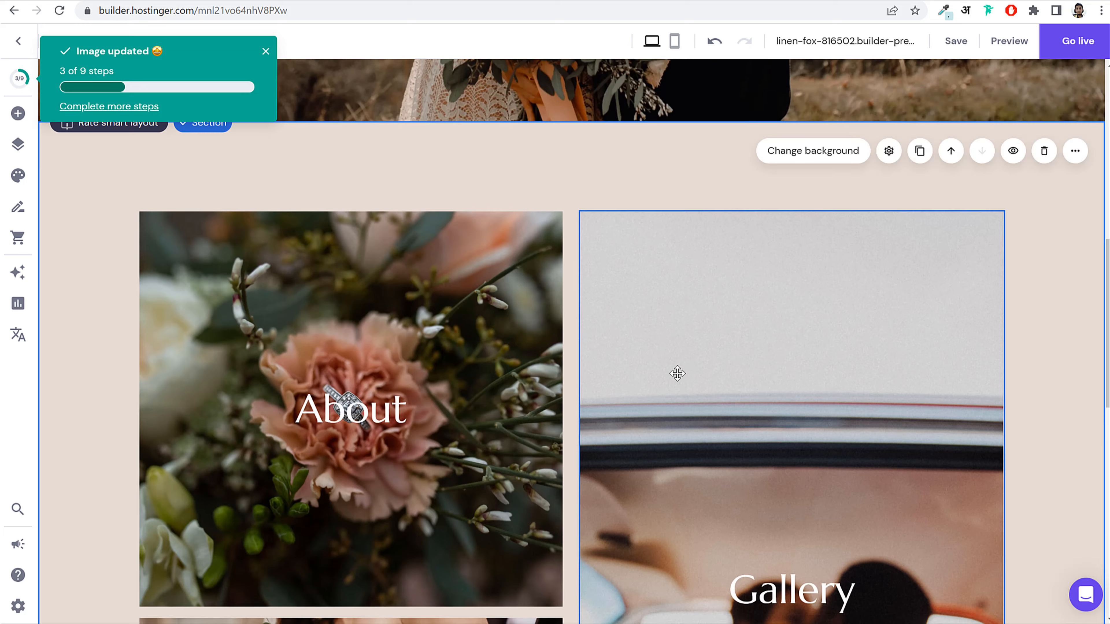
# Step: Replace the About image with the 'aboutme' photo from the media library
pyautogui.scroll(-2, 656, 367)
pyautogui.click(517, 248)
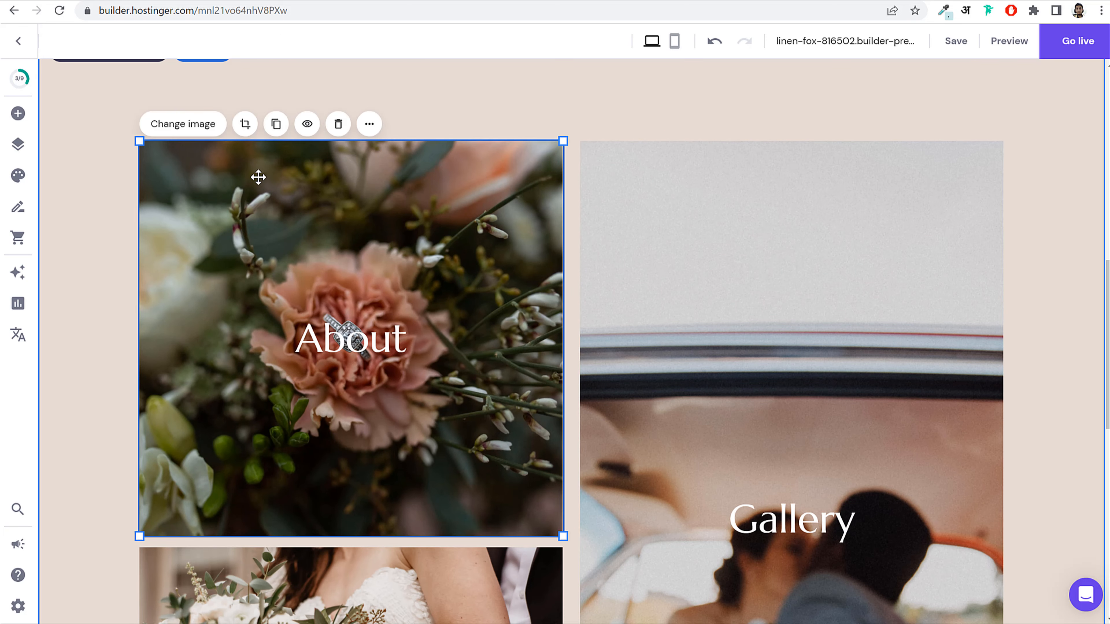
pyautogui.click(189, 131)
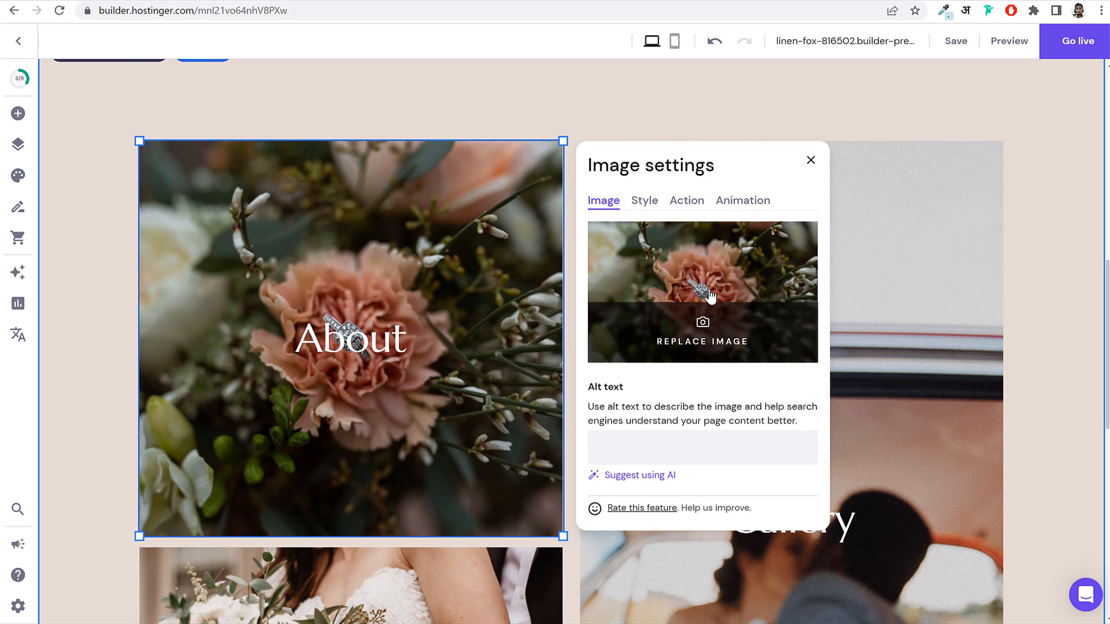
pyautogui.click(711, 297)
pyautogui.click(551, 492)
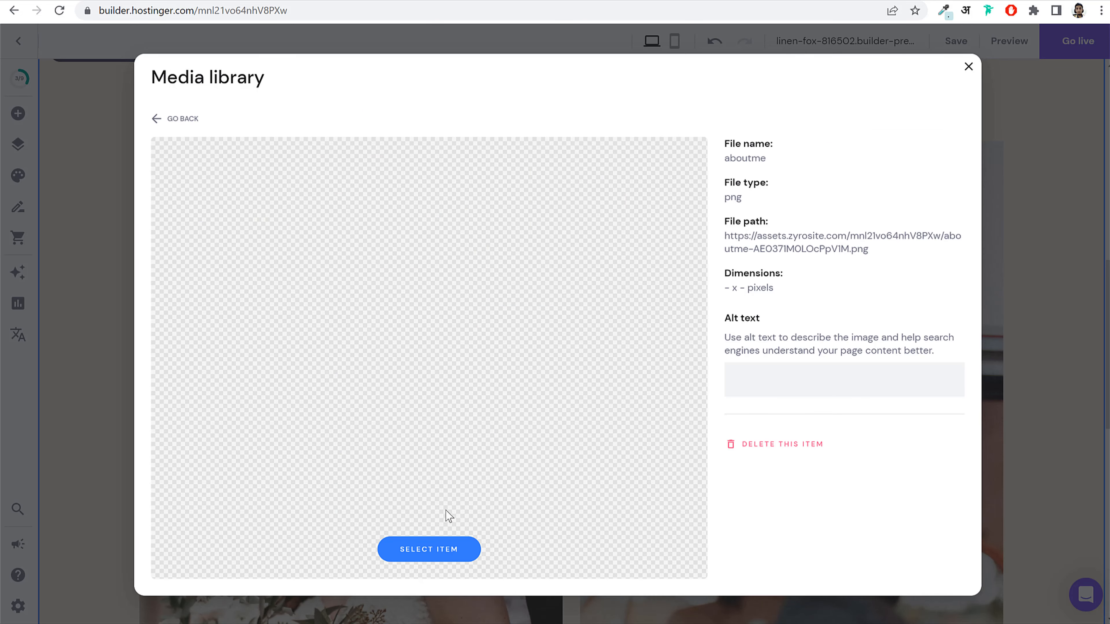
pyautogui.click(437, 550)
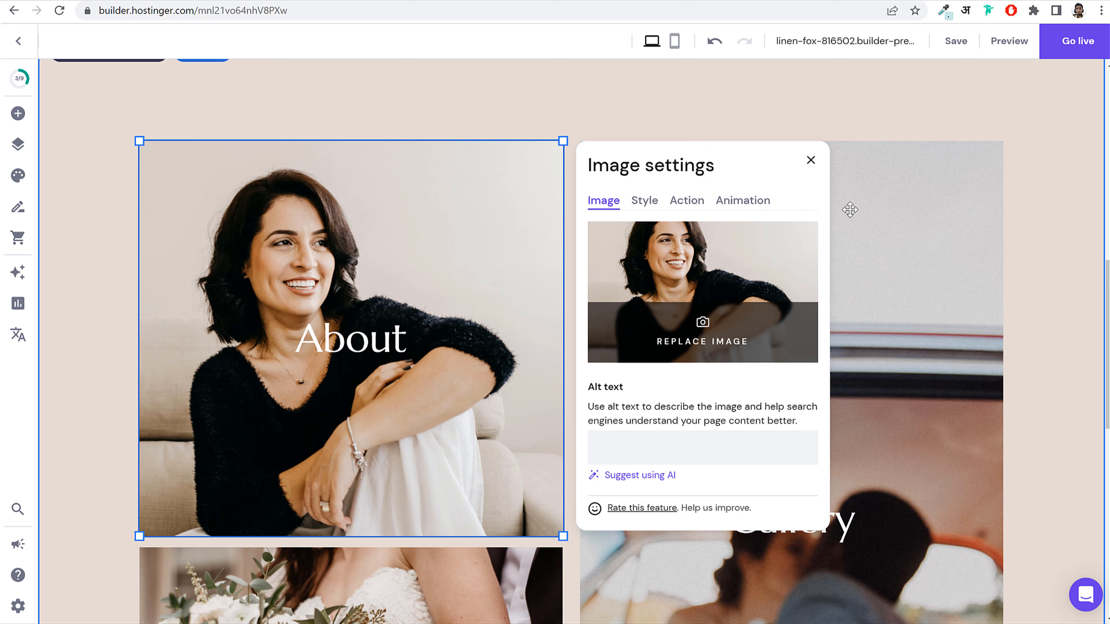
pyautogui.click(811, 161)
# Step: Retitle the About heading with the photographer's name
pyautogui.click(372, 348)
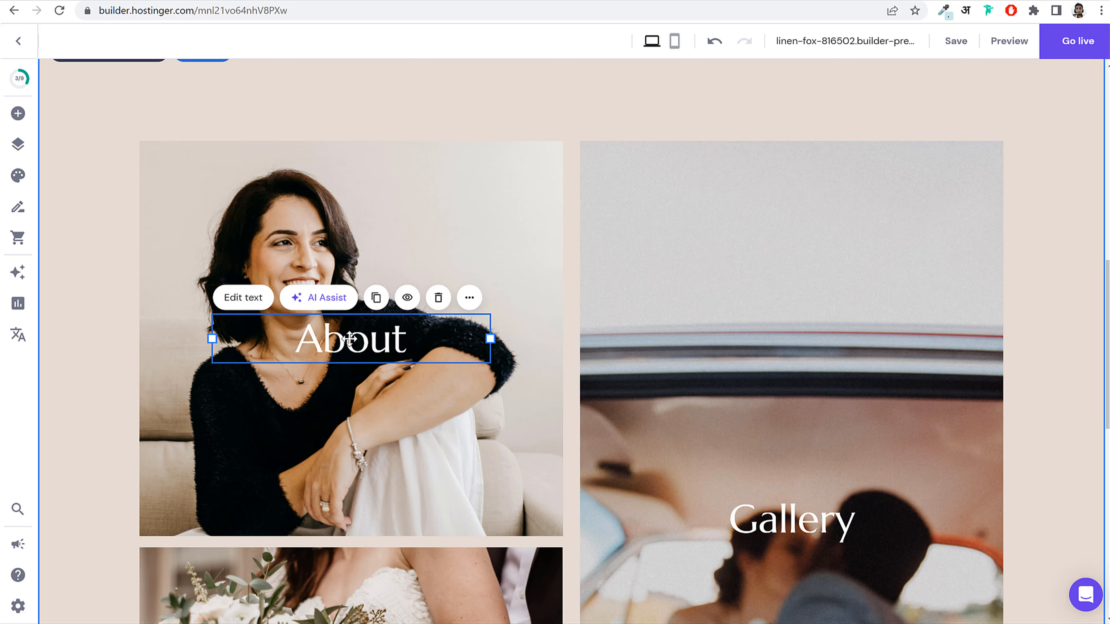
pyautogui.doubleClick(373, 328)
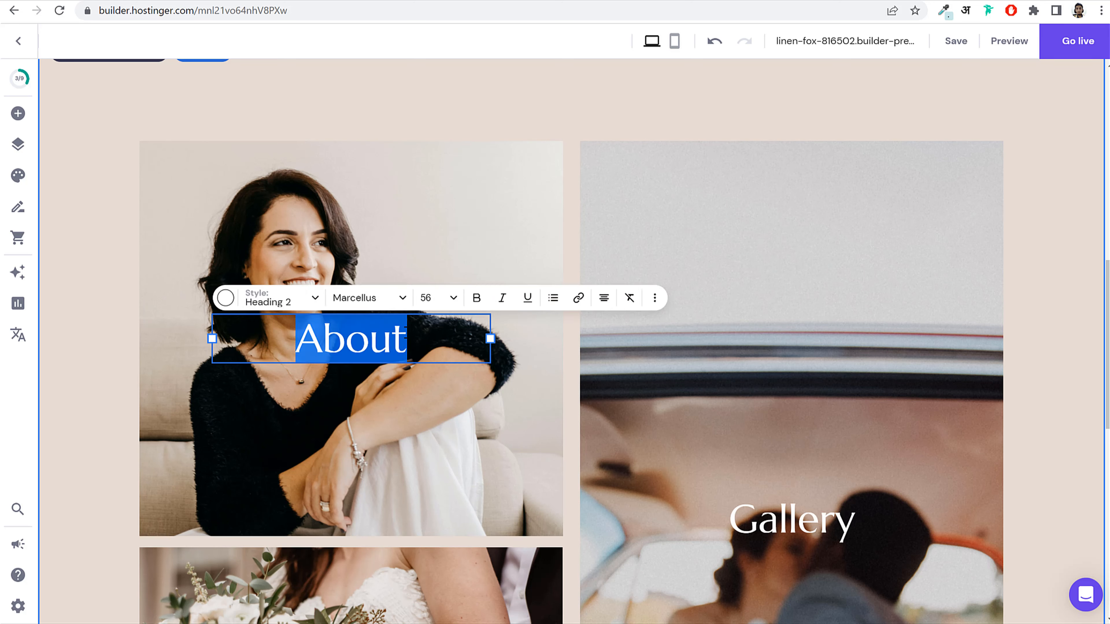
pyautogui.write('Nayyar')
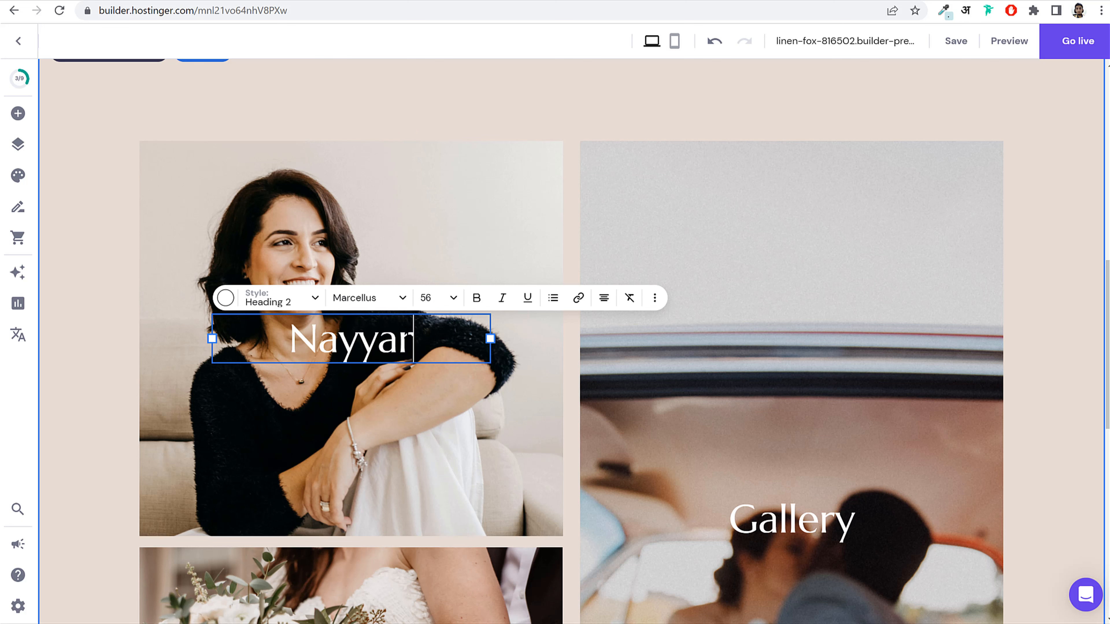
pyautogui.click(767, 276)
# Step: Drag the woman's photo edges inward to make it narrower
pyautogui.click(546, 290)
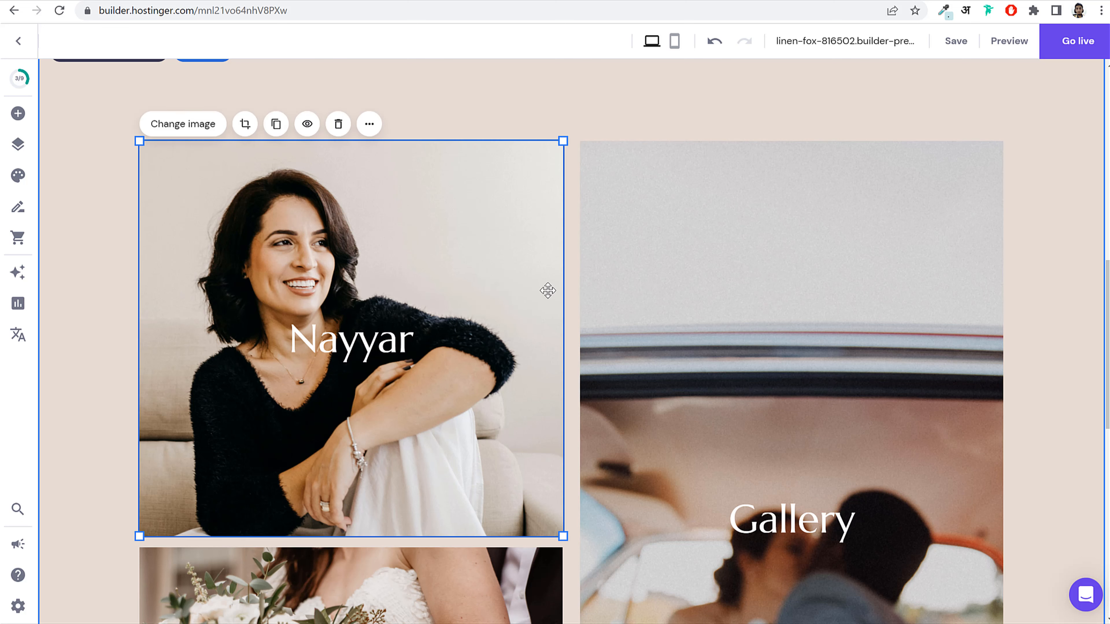
pyautogui.moveTo(562, 284); pyautogui.dragTo(500, 285)
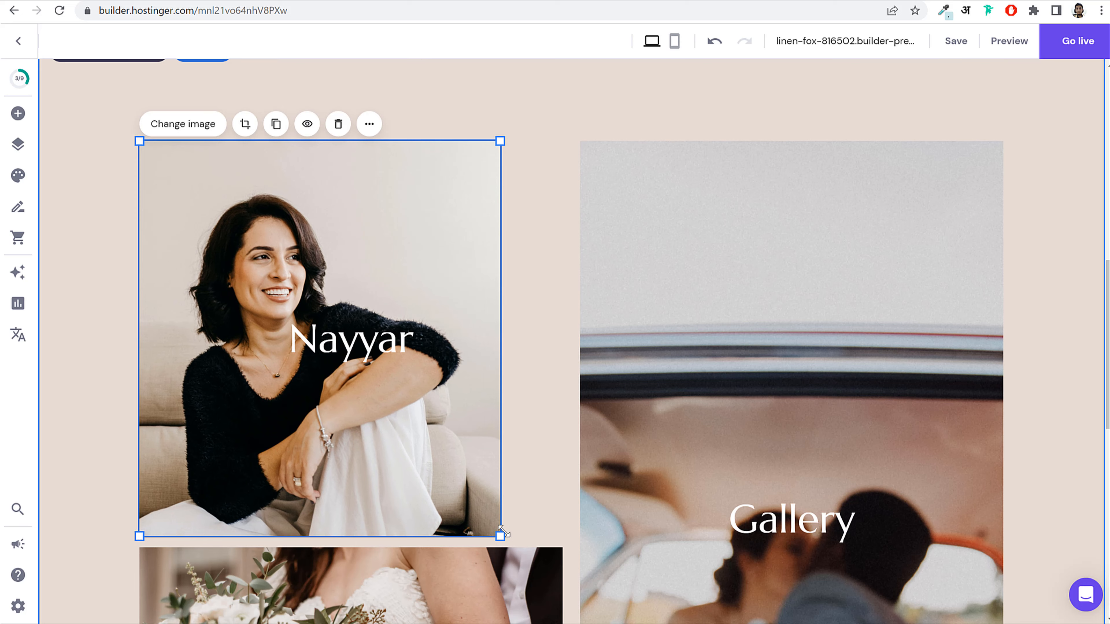
pyautogui.moveTo(500, 536); pyautogui.dragTo(483, 460)
pyautogui.scroll(-5, 1067, 314)
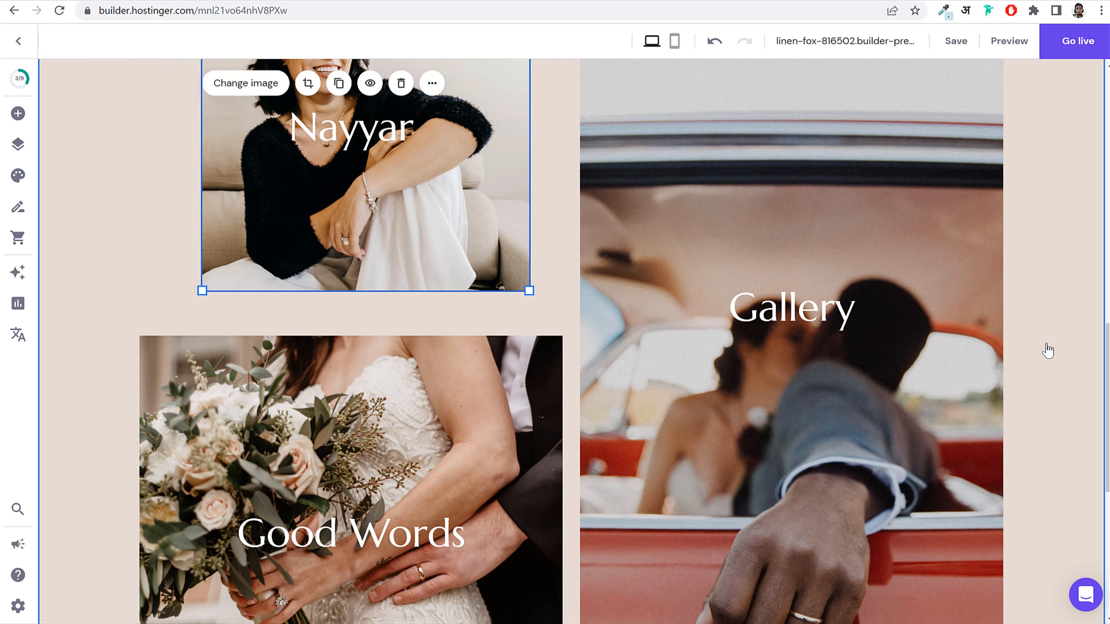
pyautogui.scroll(10, 1046, 347)
pyautogui.scroll(-2, 1046, 350)
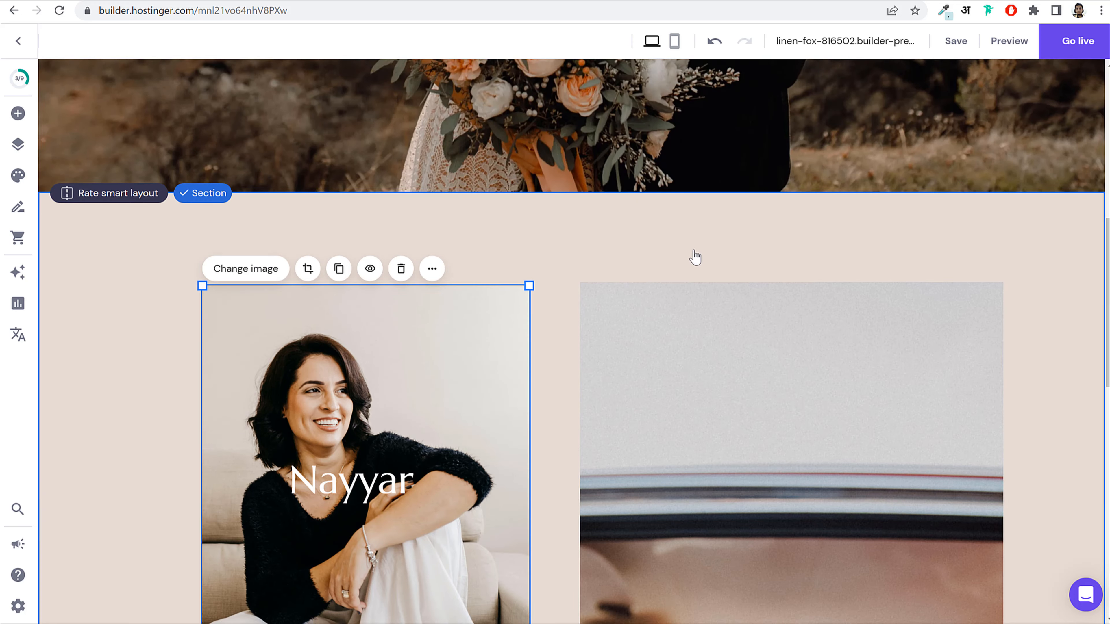
# Step: Give the section with the About, Gallery and Good Words tiles a light grey #f1f1f1 background
pyautogui.scroll(-3, 1008, 302)
pyautogui.scroll(4, 1010, 301)
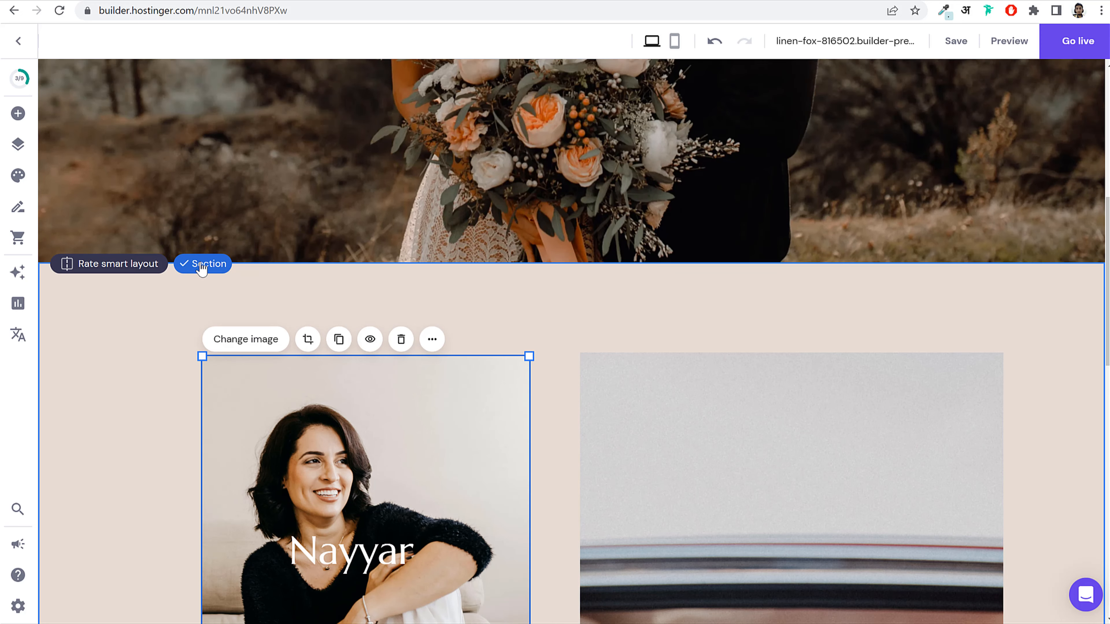
pyautogui.click(197, 264)
pyautogui.click(206, 271)
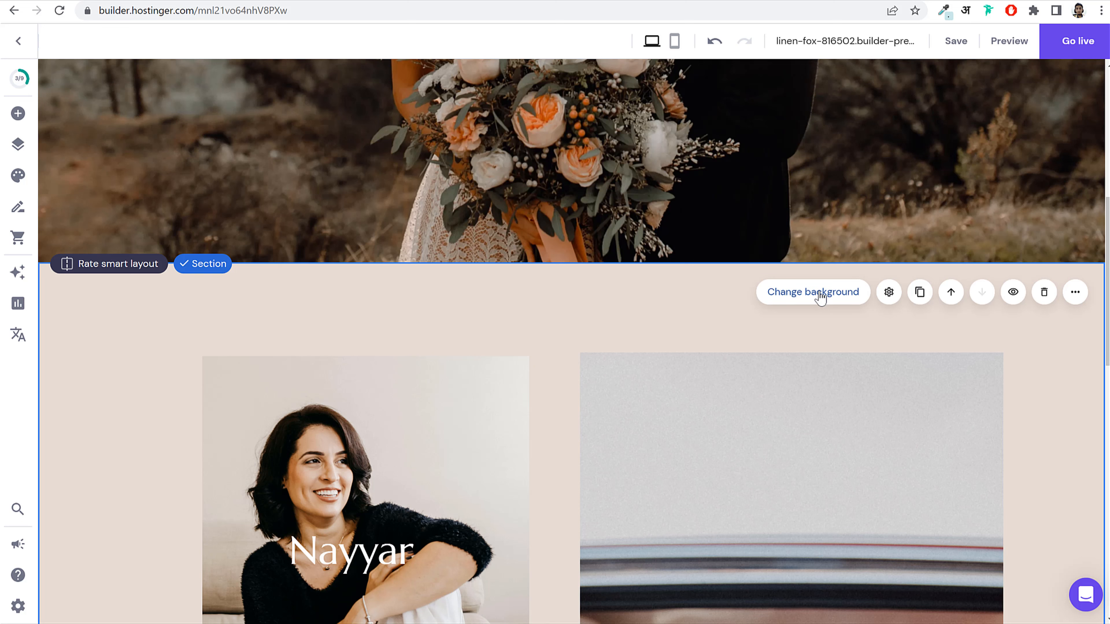
pyautogui.click(806, 293)
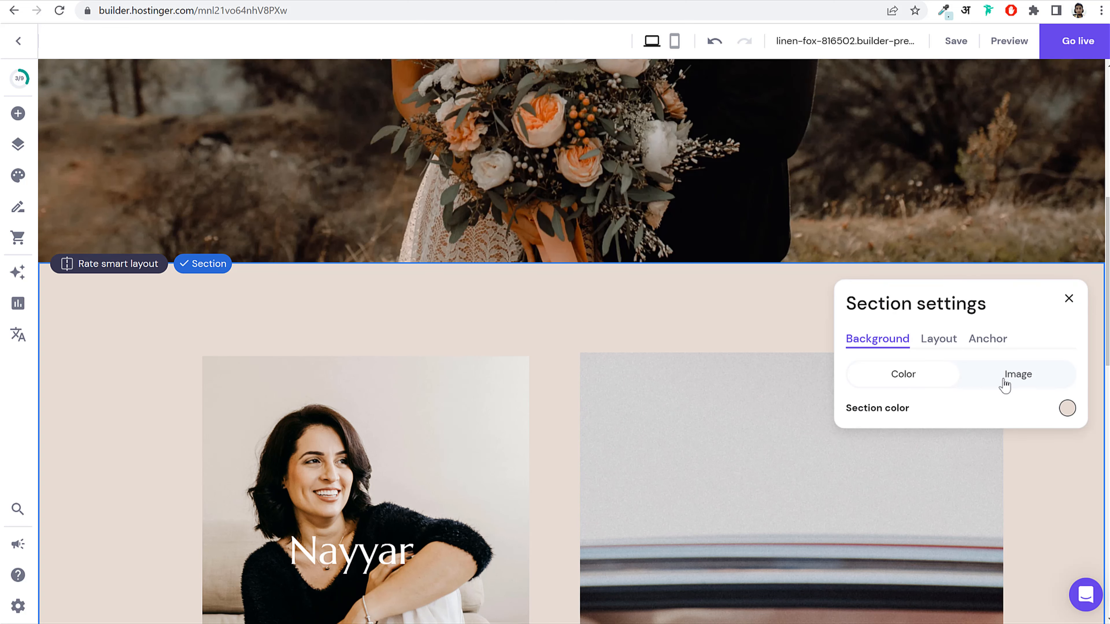
pyautogui.click(1066, 409)
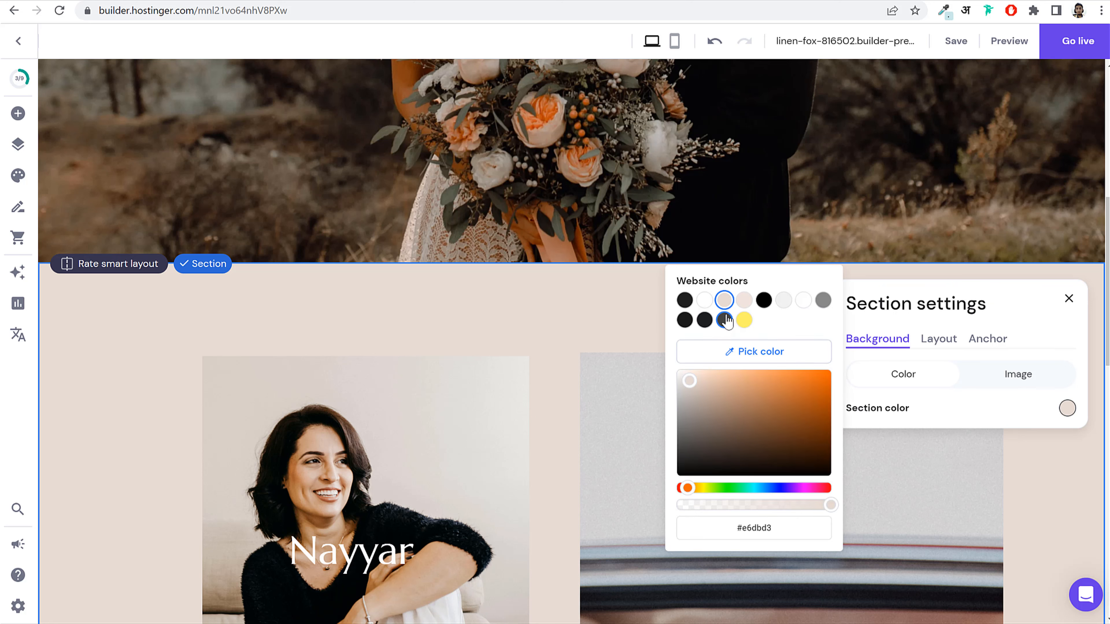
pyautogui.click(783, 302)
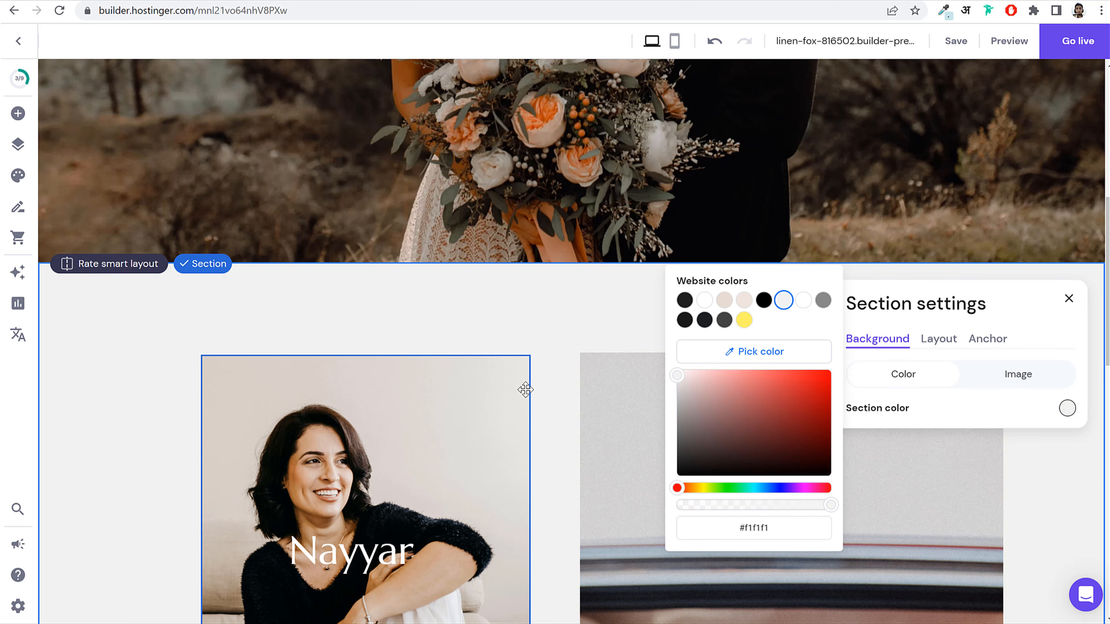
pyautogui.scroll(-8, 530, 397)
pyautogui.click(1070, 323)
pyautogui.scroll(-8, 1061, 355)
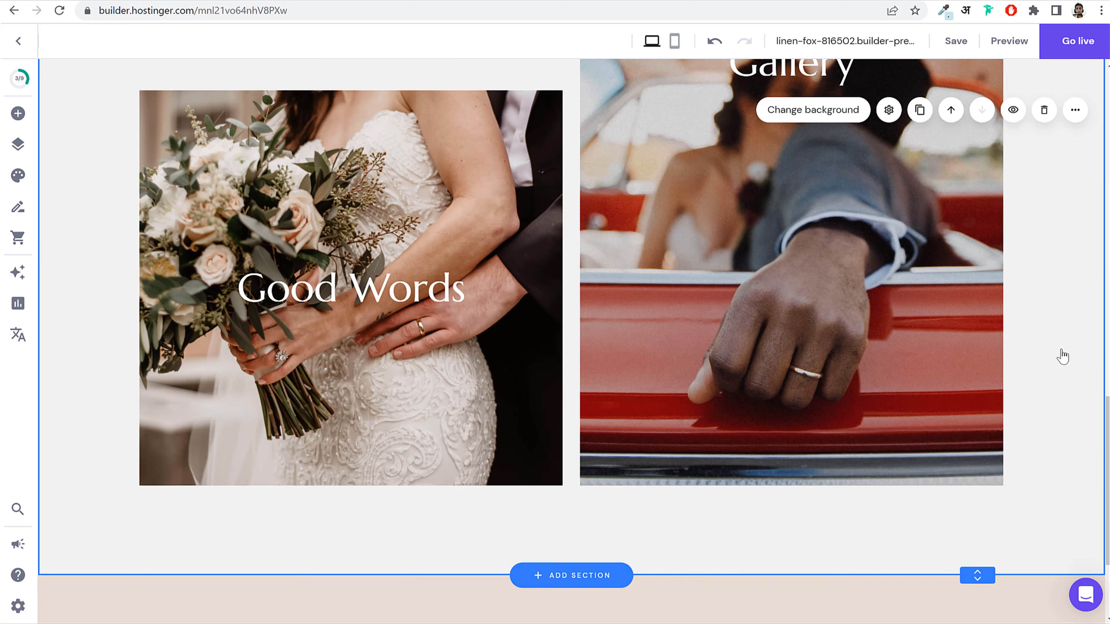
pyautogui.scroll(20, 592, 486)
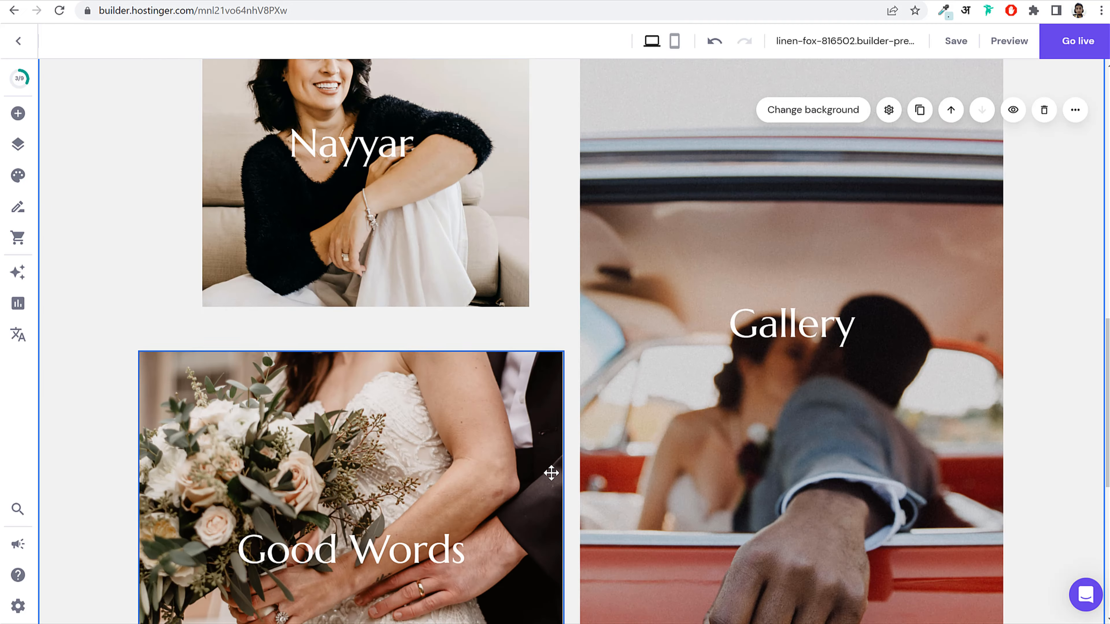
pyautogui.click(609, 108)
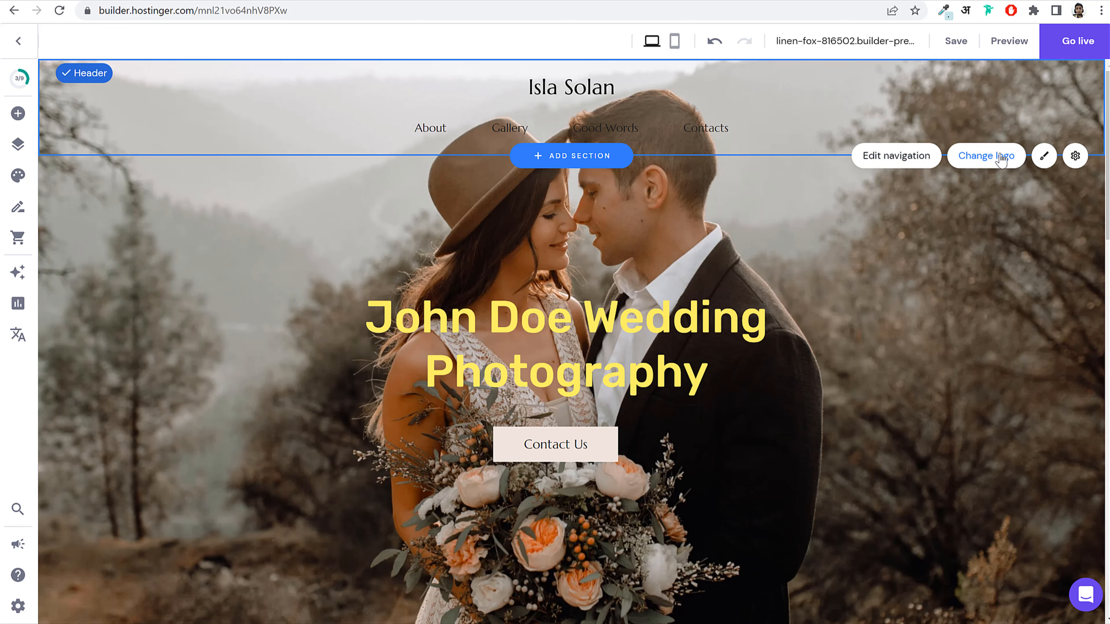
# Step: Drag the Max and Liza page from Hidden into Main navigation and close the pages panel
pyautogui.click(912, 162)
pyautogui.scroll(-1, 197, 362)
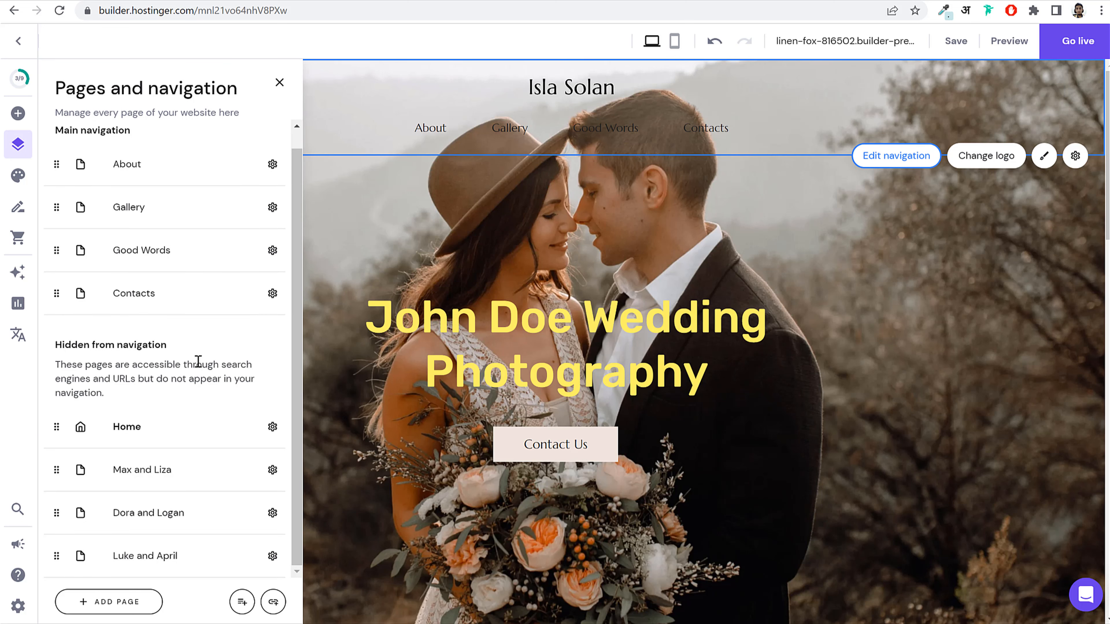
pyautogui.scroll(1, 198, 362)
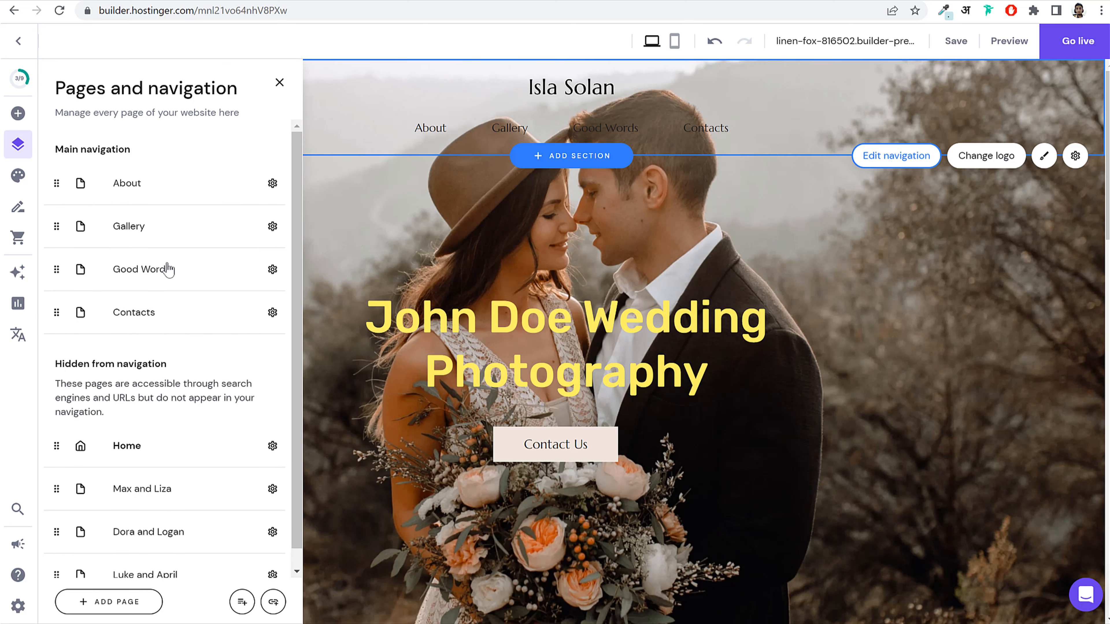
pyautogui.scroll(-1, 160, 456)
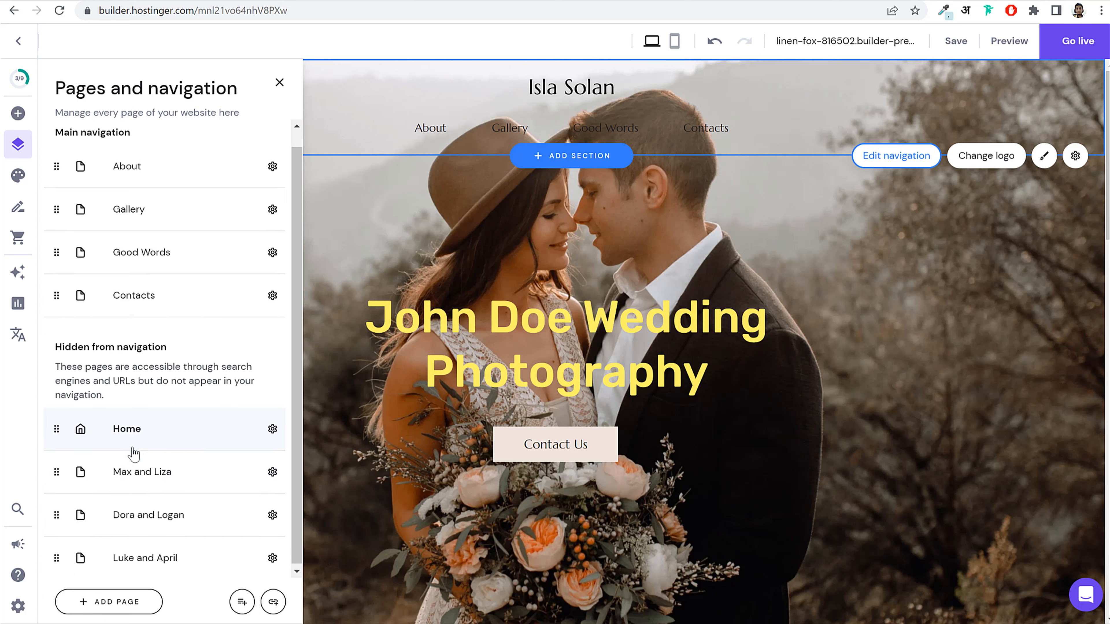
pyautogui.scroll(1, 175, 380)
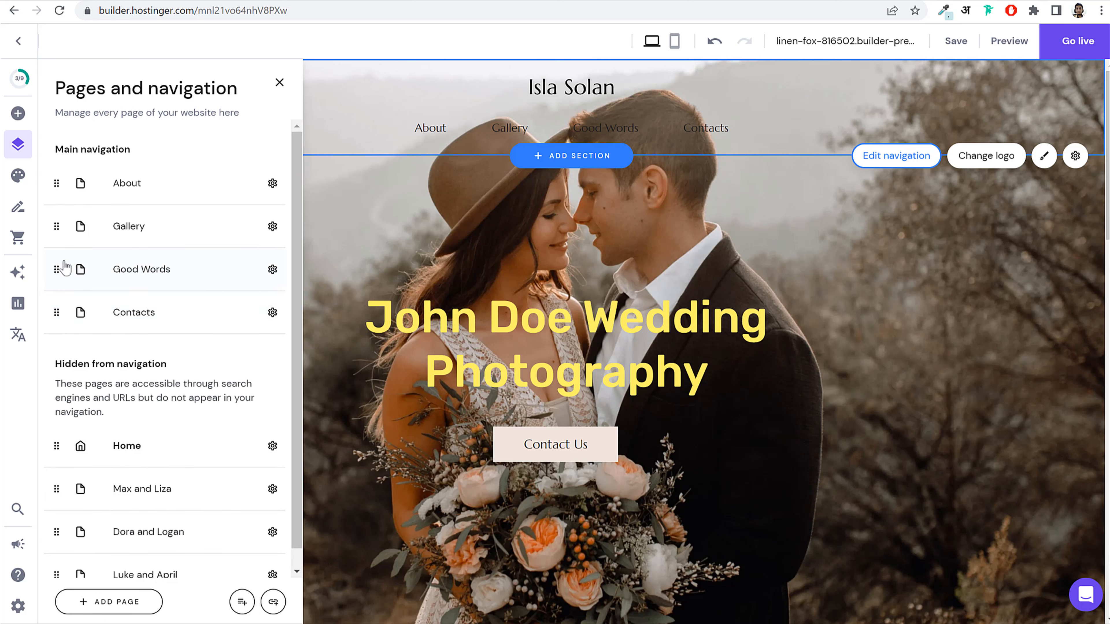
pyautogui.scroll(-1, 179, 396)
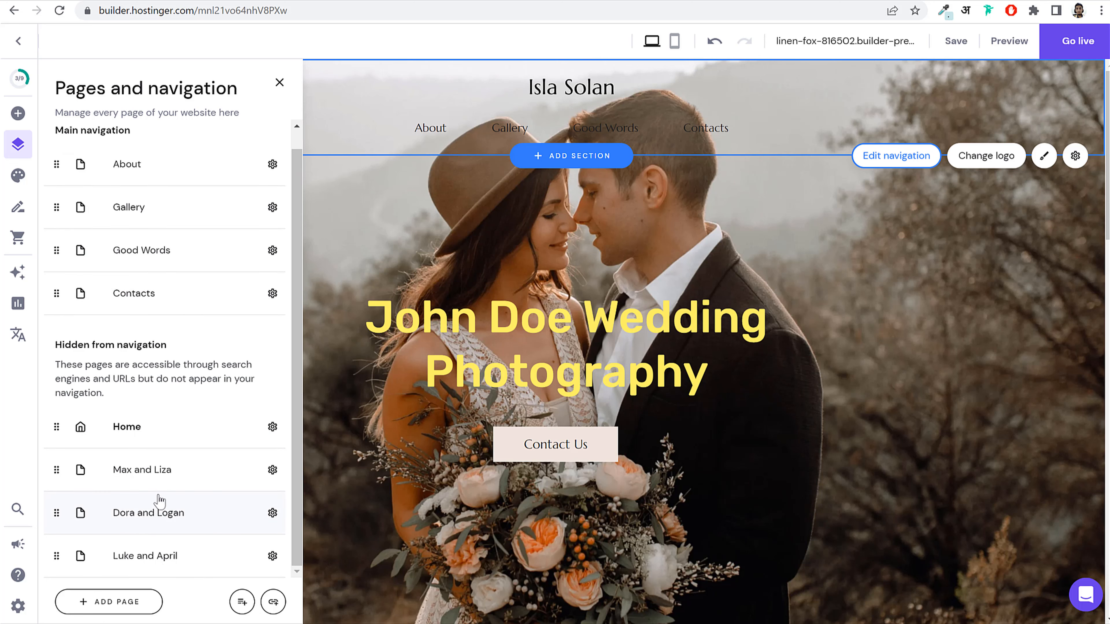
pyautogui.moveTo(56, 469); pyautogui.dragTo(47, 331)
pyautogui.click(762, 133)
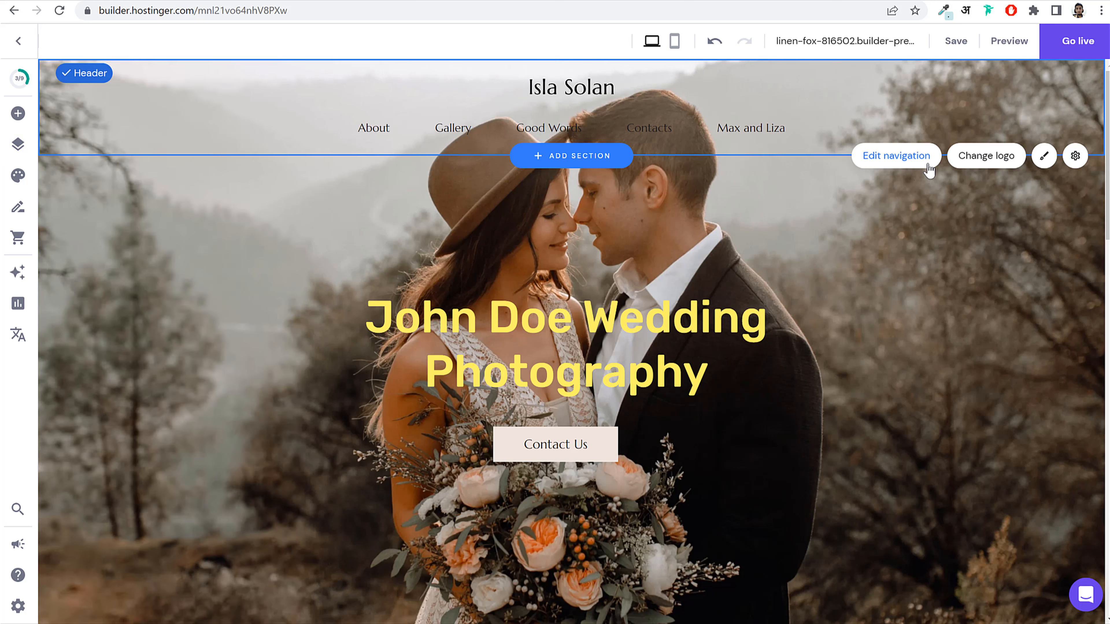
# Step: Keep the header menu centred and set the Logo position to left
pyautogui.click(990, 156)
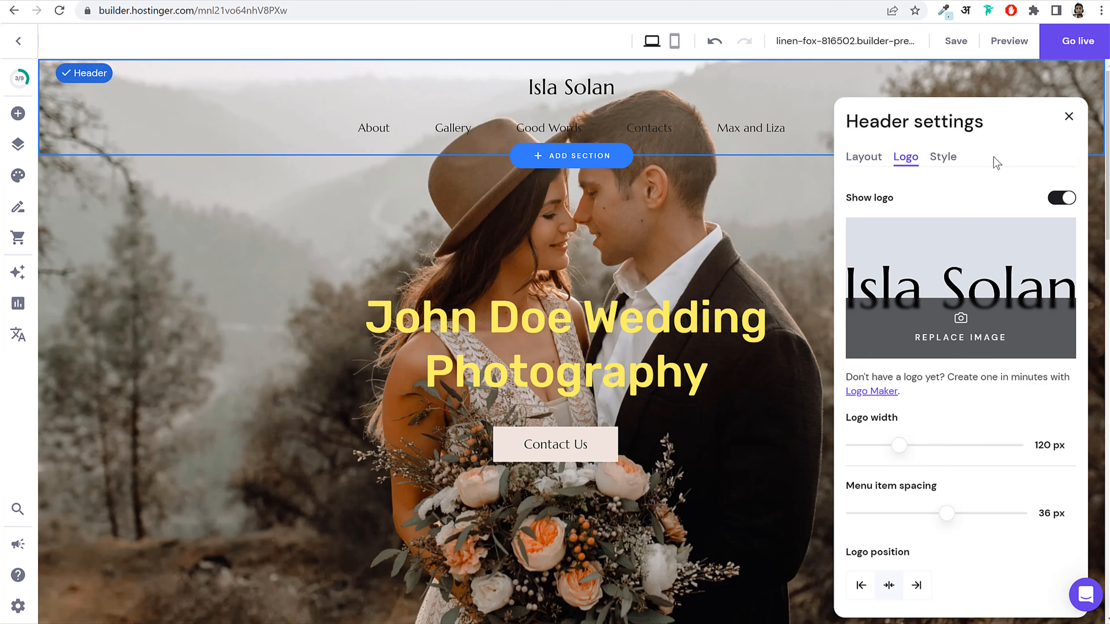
pyautogui.click(864, 158)
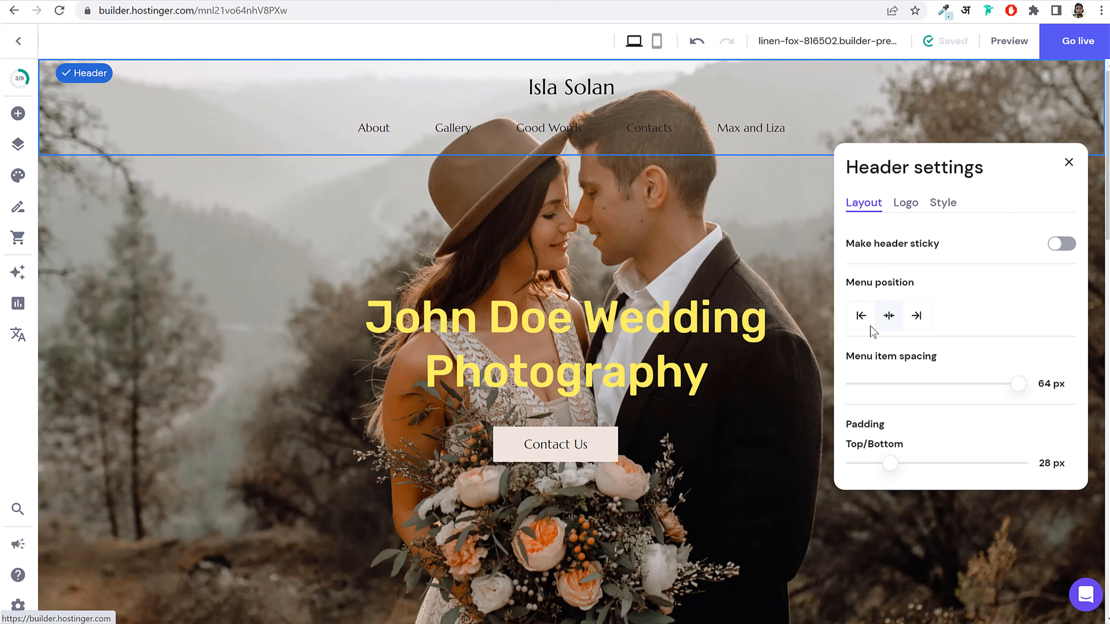
pyautogui.click(860, 316)
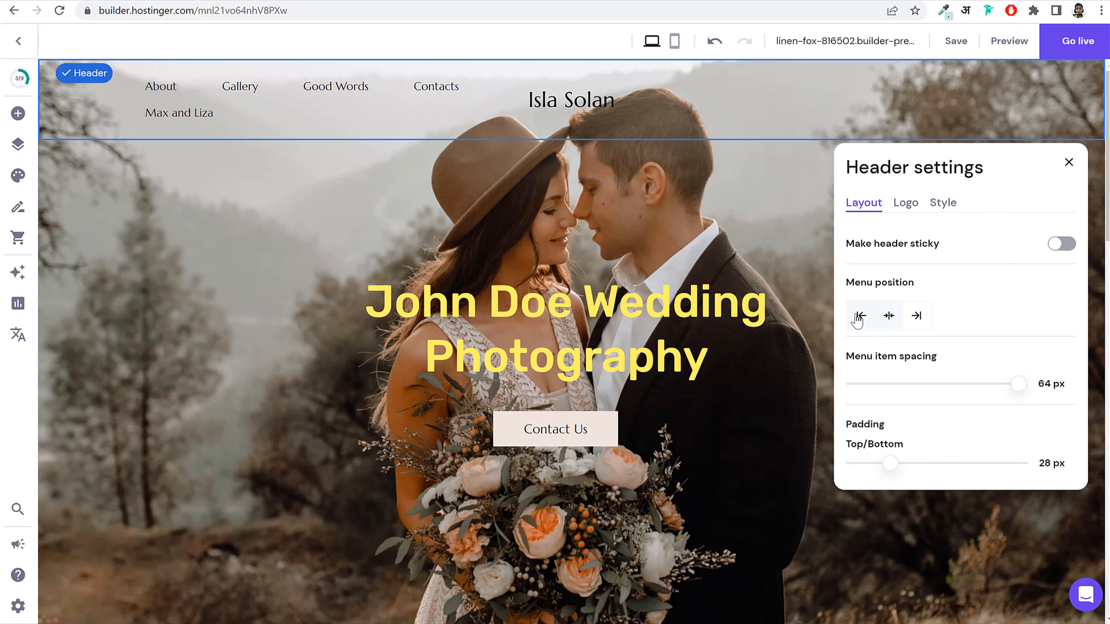
pyautogui.click(889, 315)
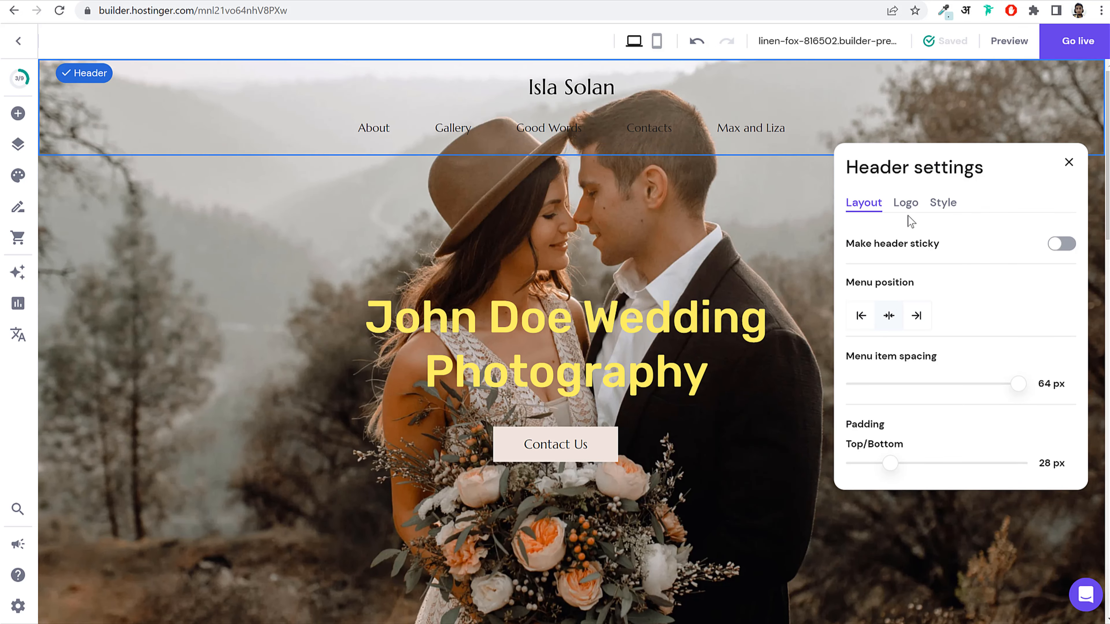
pyautogui.click(906, 203)
pyautogui.scroll(-3, 970, 380)
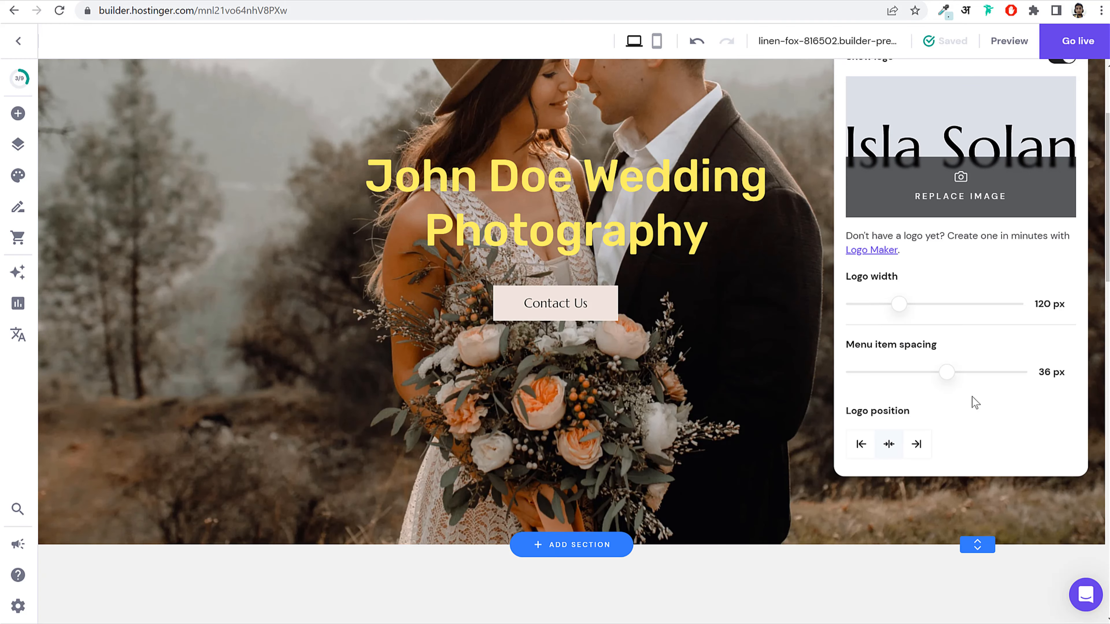
pyautogui.scroll(3, 866, 453)
pyautogui.click(862, 586)
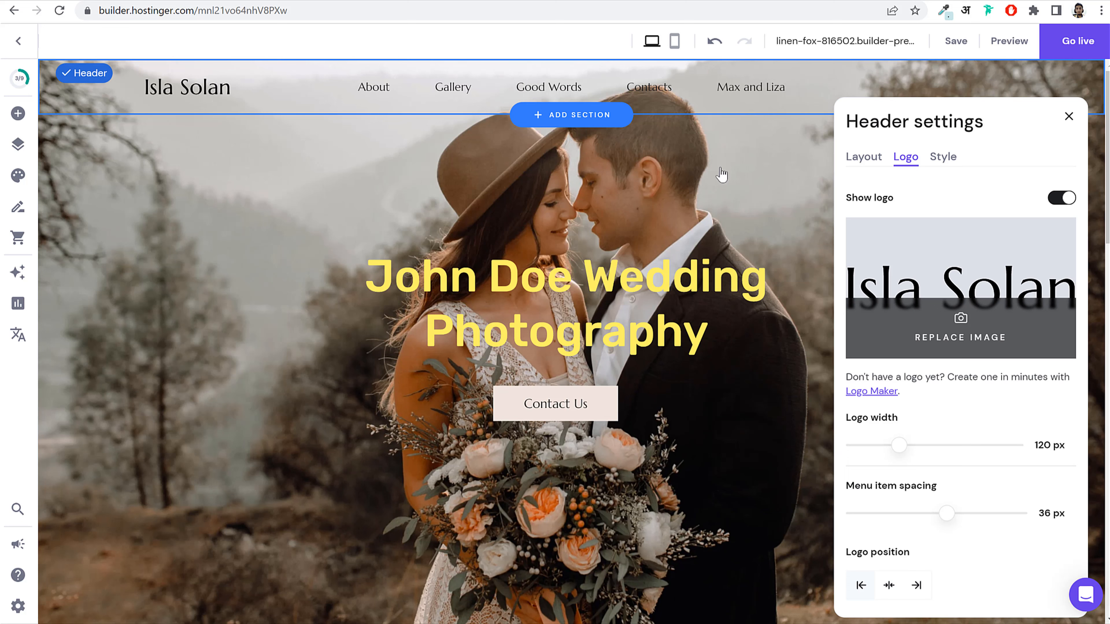
pyautogui.click(944, 159)
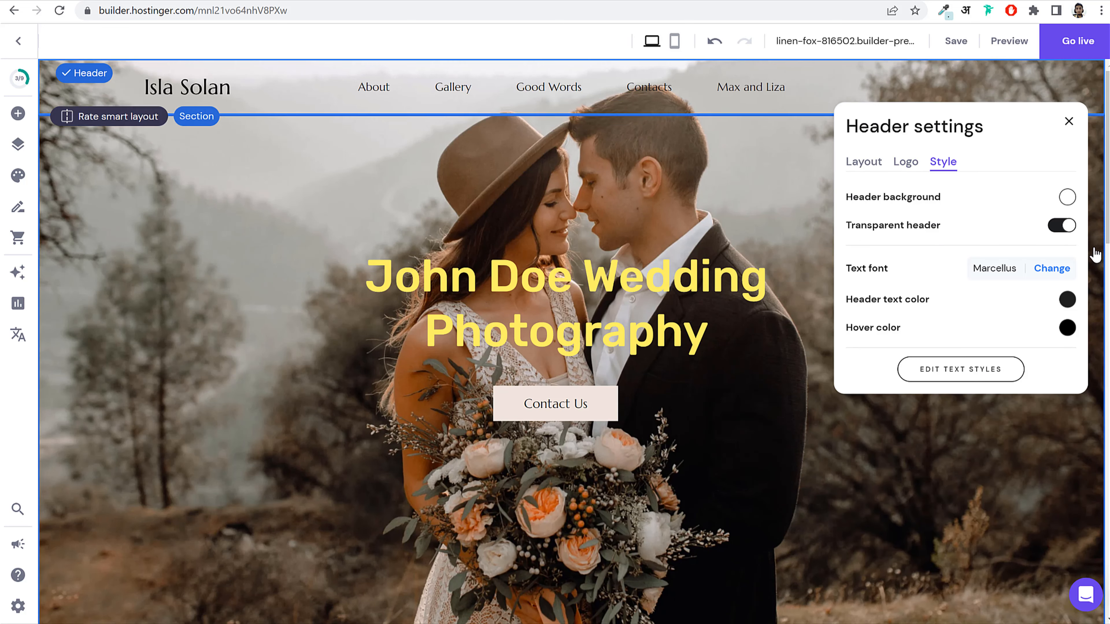
# Step: Try a light pink header background, then switch Transparent header back on
pyautogui.click(1069, 227)
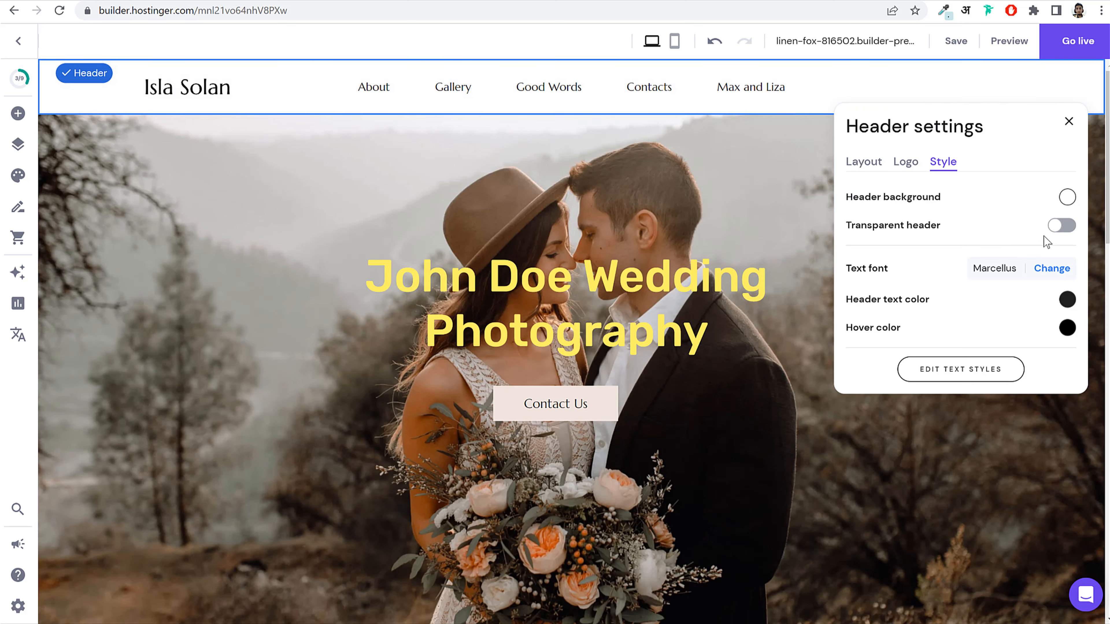
pyautogui.click(1067, 199)
pyautogui.moveTo(782, 320); pyautogui.dragTo(713, 278)
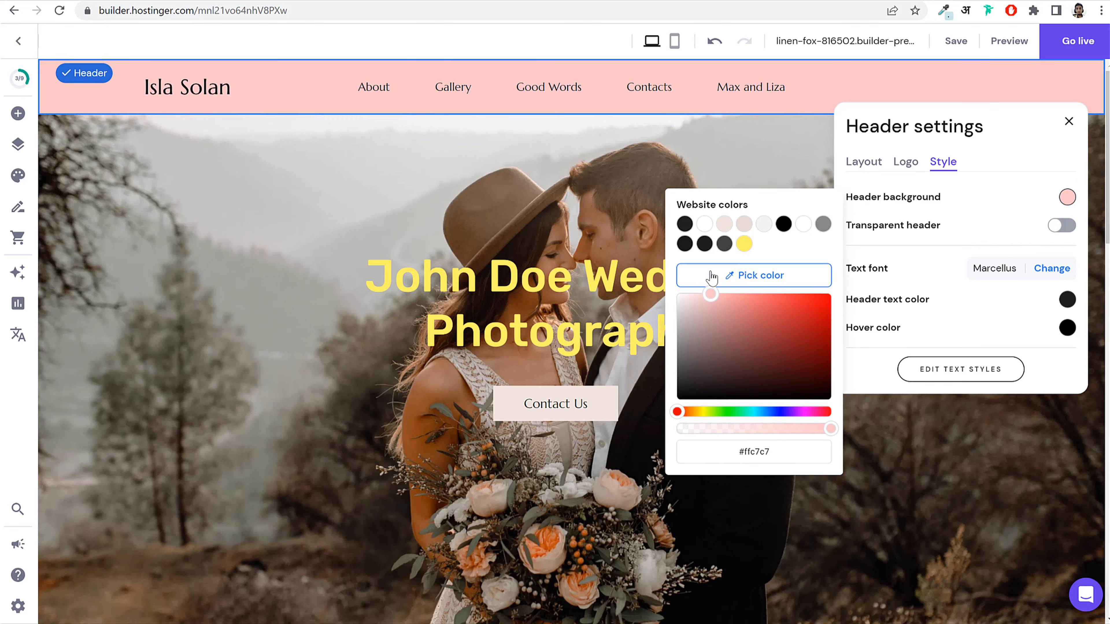
pyautogui.click(1060, 226)
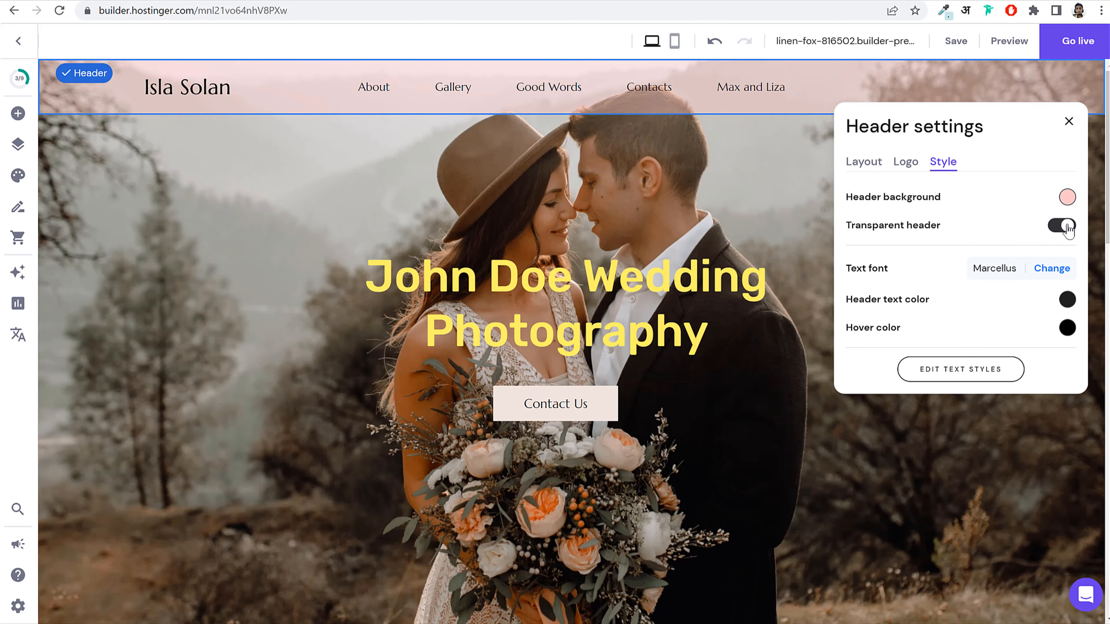
# Step: Turn on Make header sticky in the Layout settings and close header settings
pyautogui.click(916, 164)
pyautogui.click(871, 170)
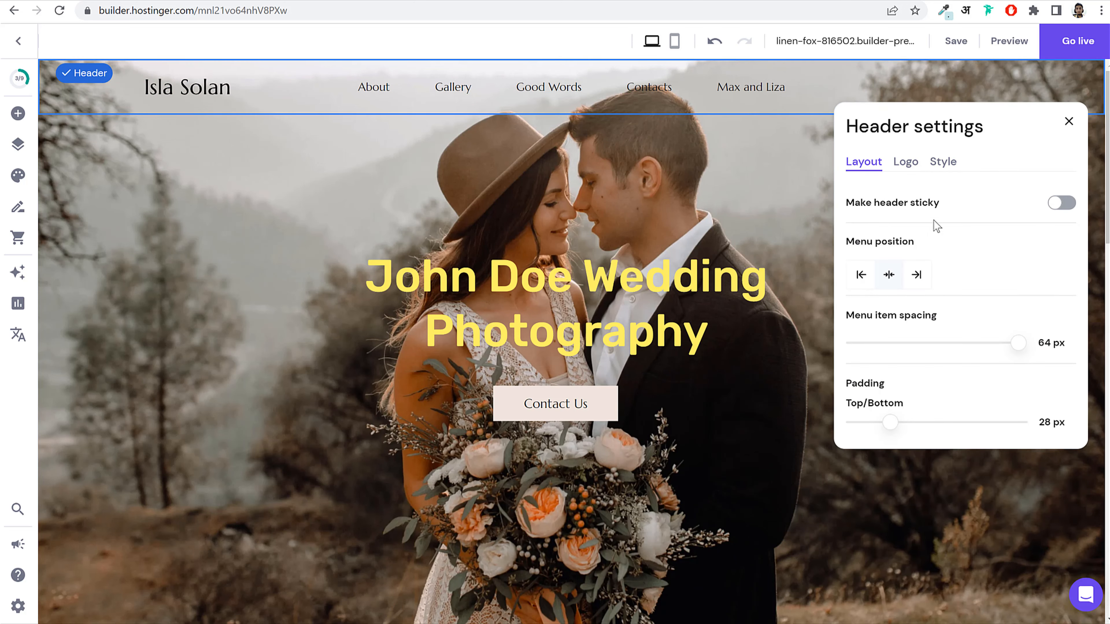
pyautogui.scroll(-5, 600, 260)
pyautogui.scroll(5, 600, 260)
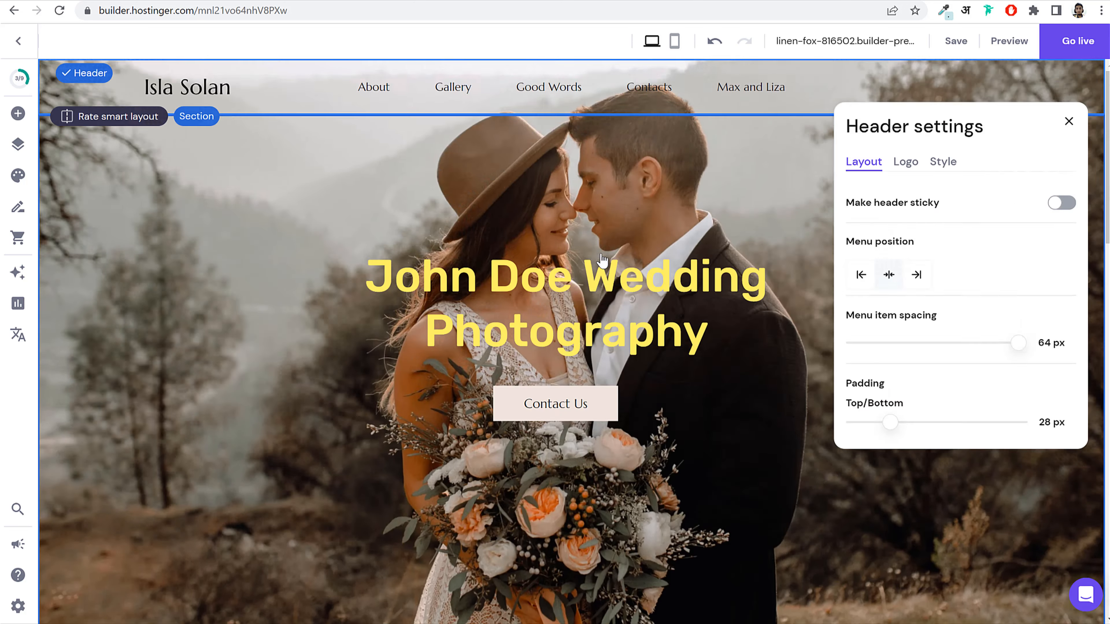
pyautogui.scroll(-8, 610, 225)
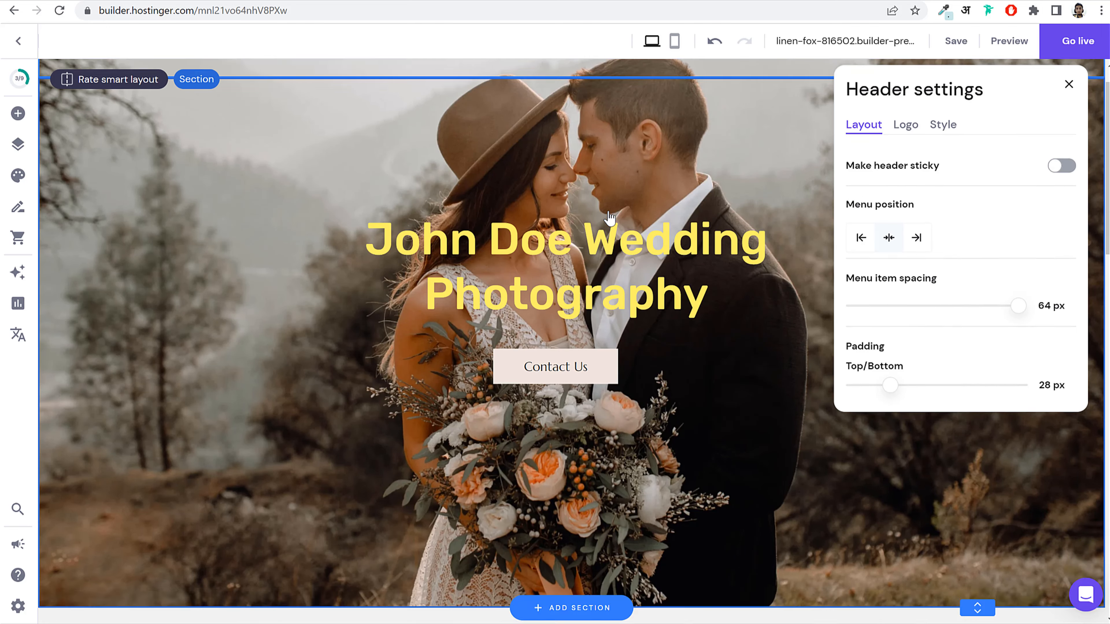
pyautogui.scroll(8, 612, 228)
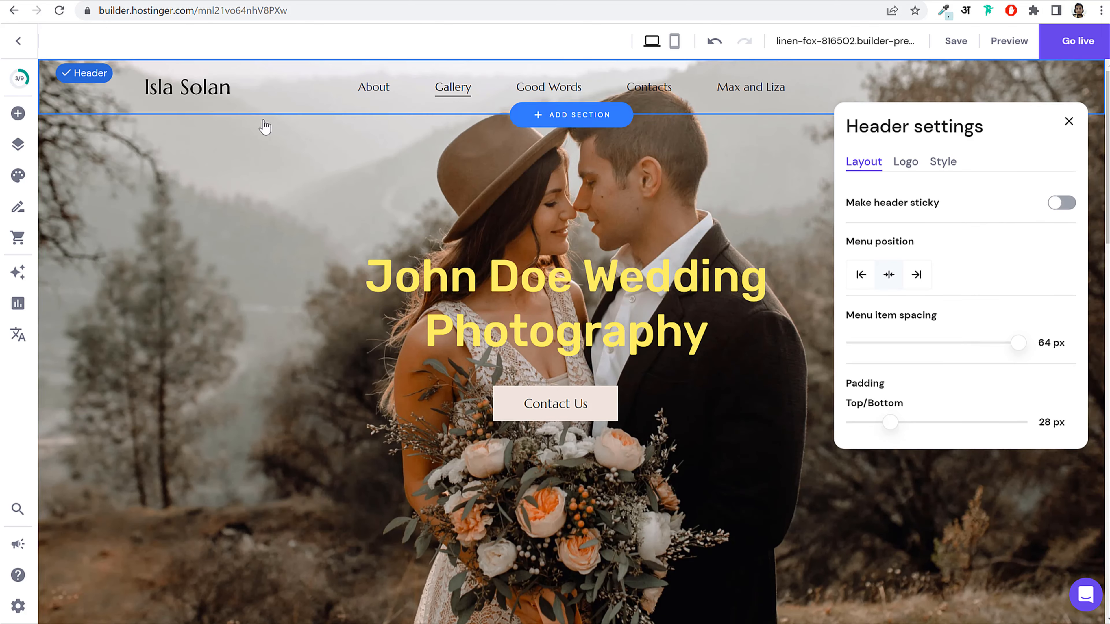
pyautogui.scroll(-6, 625, 227)
pyautogui.scroll(6, 647, 238)
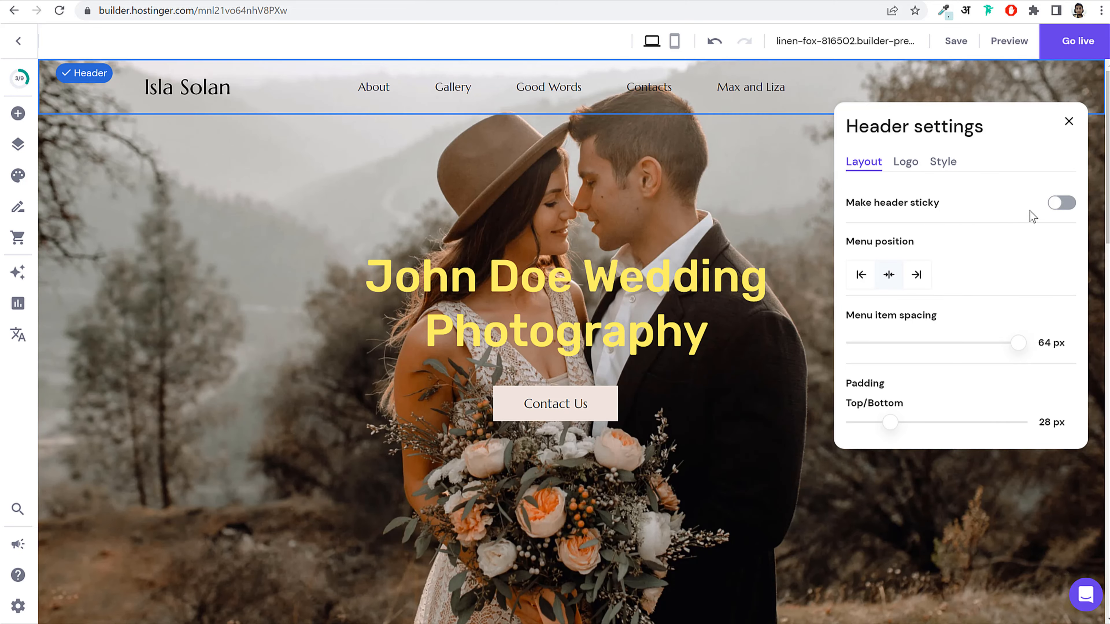
pyautogui.click(1063, 203)
pyautogui.scroll(-8, 595, 253)
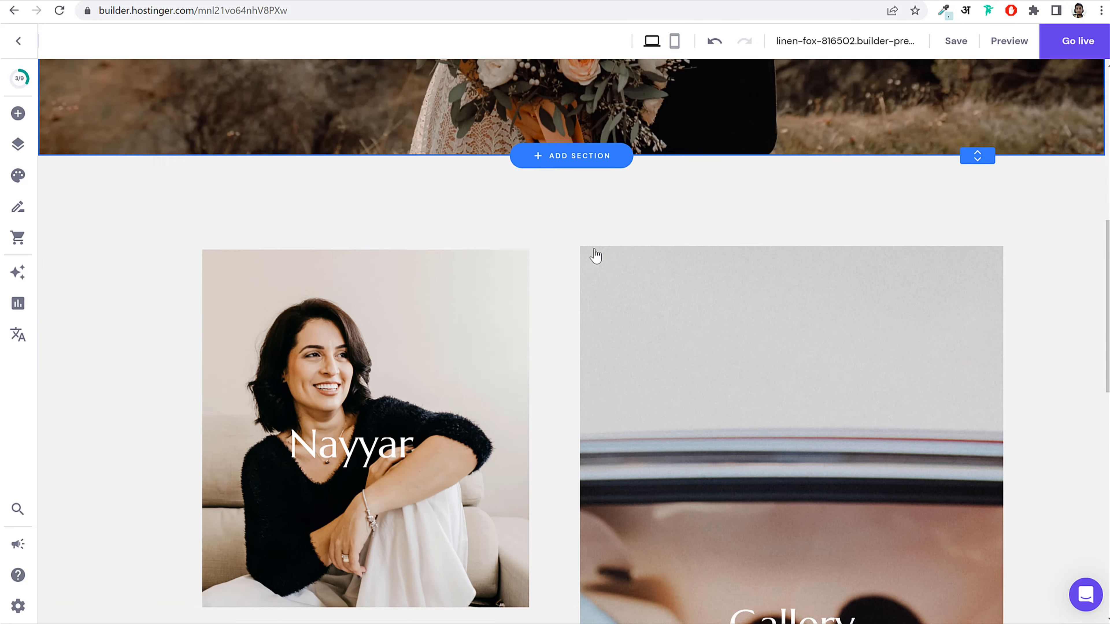
pyautogui.scroll(8, 593, 252)
pyautogui.scroll(-8, 743, 184)
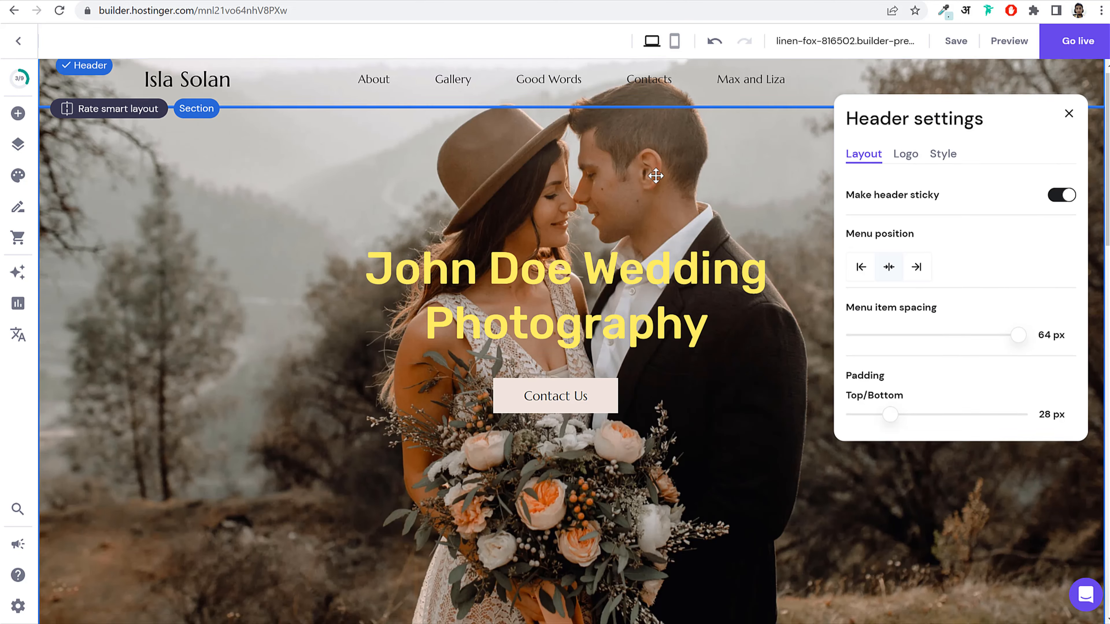
pyautogui.scroll(8, 998, 151)
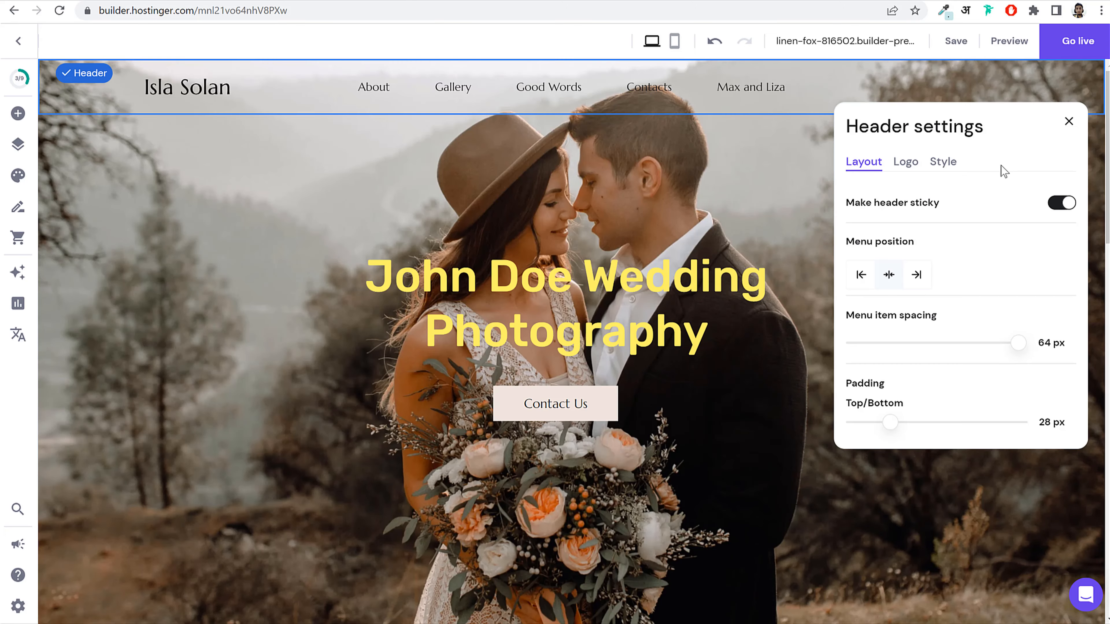
pyautogui.click(906, 163)
pyautogui.click(1070, 116)
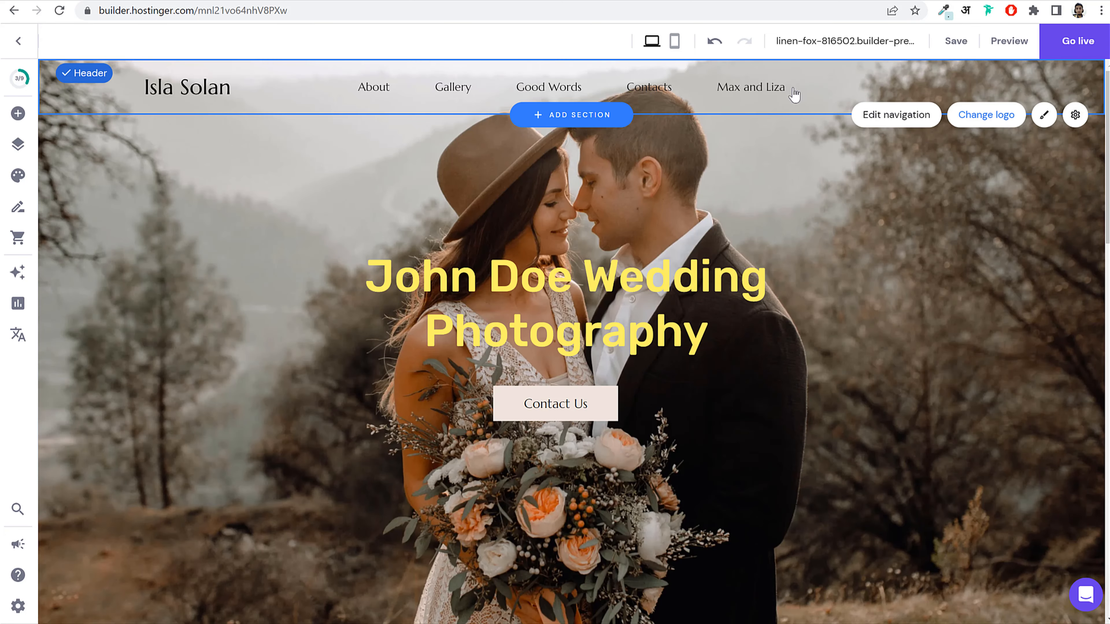
# Step: Delete the linked Isla Solan footer section, confirming removal from all pages
pyautogui.scroll(-15, 689, 252)
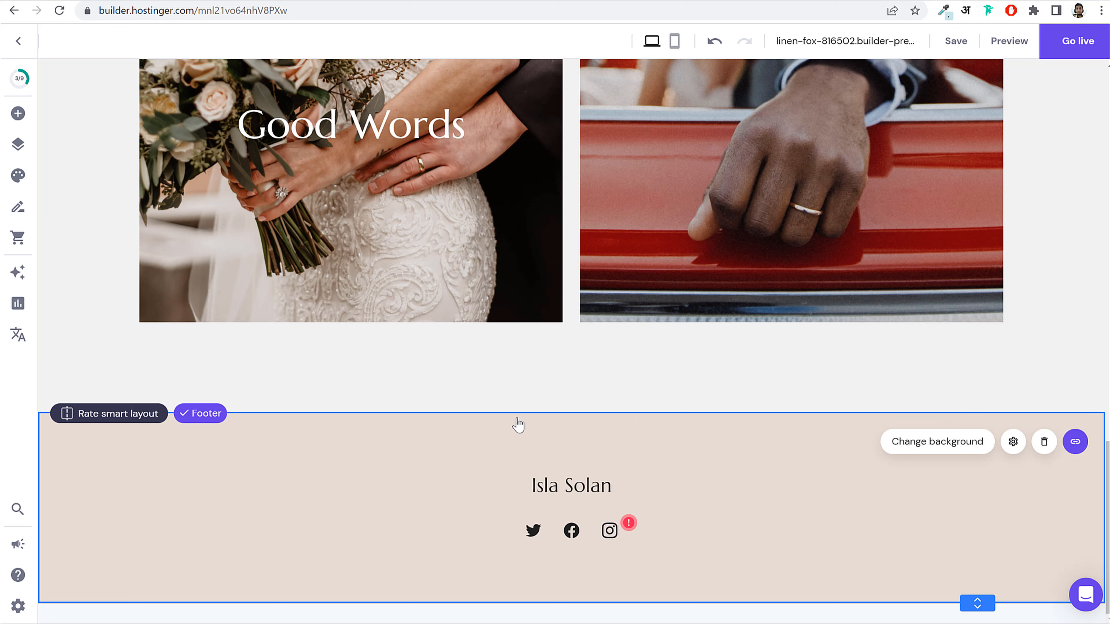
pyautogui.click(1045, 443)
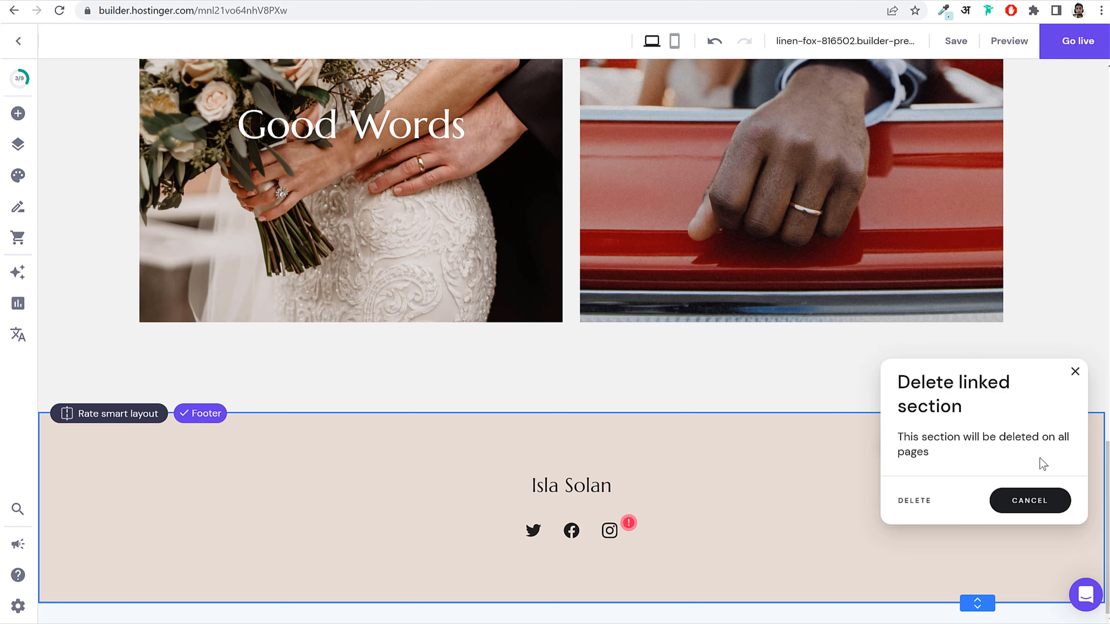
pyautogui.click(915, 501)
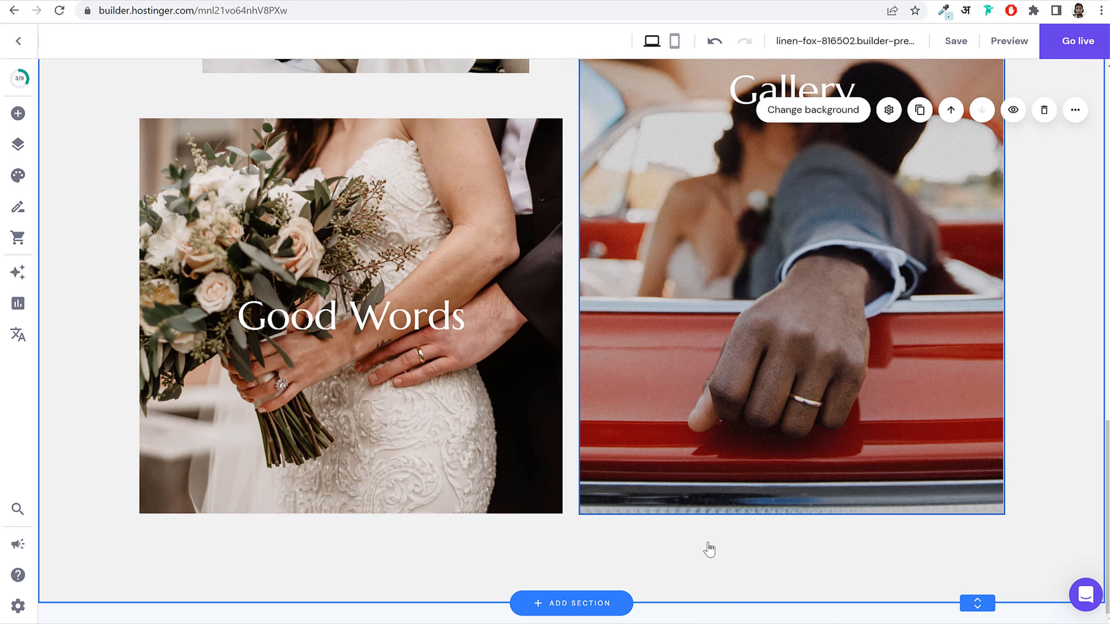
# Step: Choose the newsletter layout under Add new section > Footer and add it to all pages
pyautogui.click(574, 606)
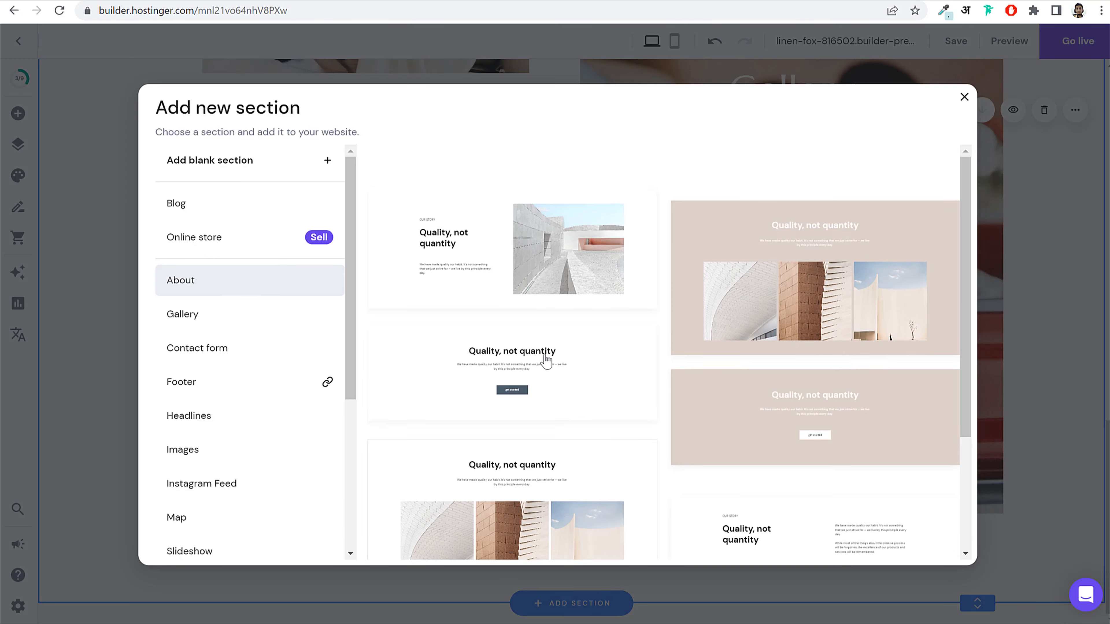
pyautogui.scroll(-5, 248, 389)
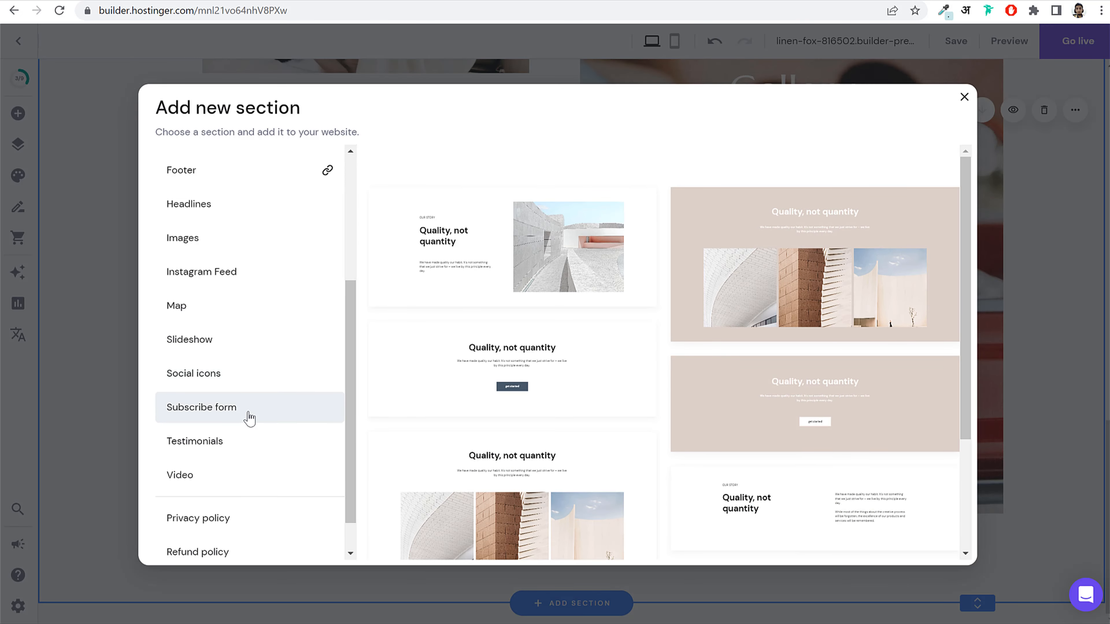
pyautogui.scroll(3, 252, 412)
pyautogui.click(223, 324)
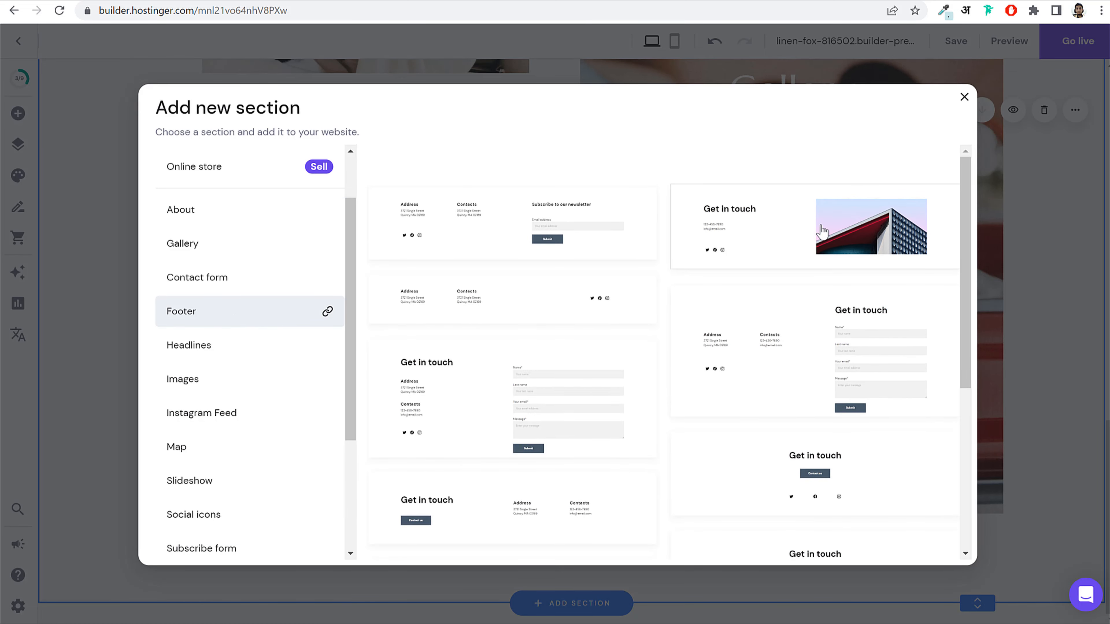
pyautogui.scroll(-4, 867, 267)
pyautogui.scroll(1, 872, 271)
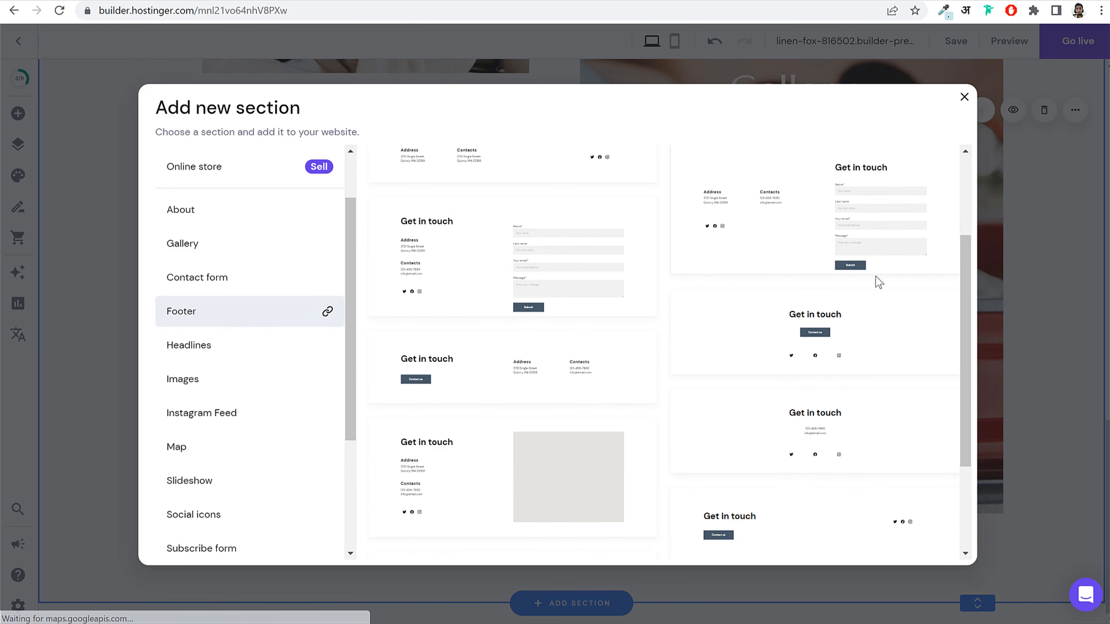
pyautogui.scroll(-1, 877, 279)
pyautogui.scroll(-2, 645, 323)
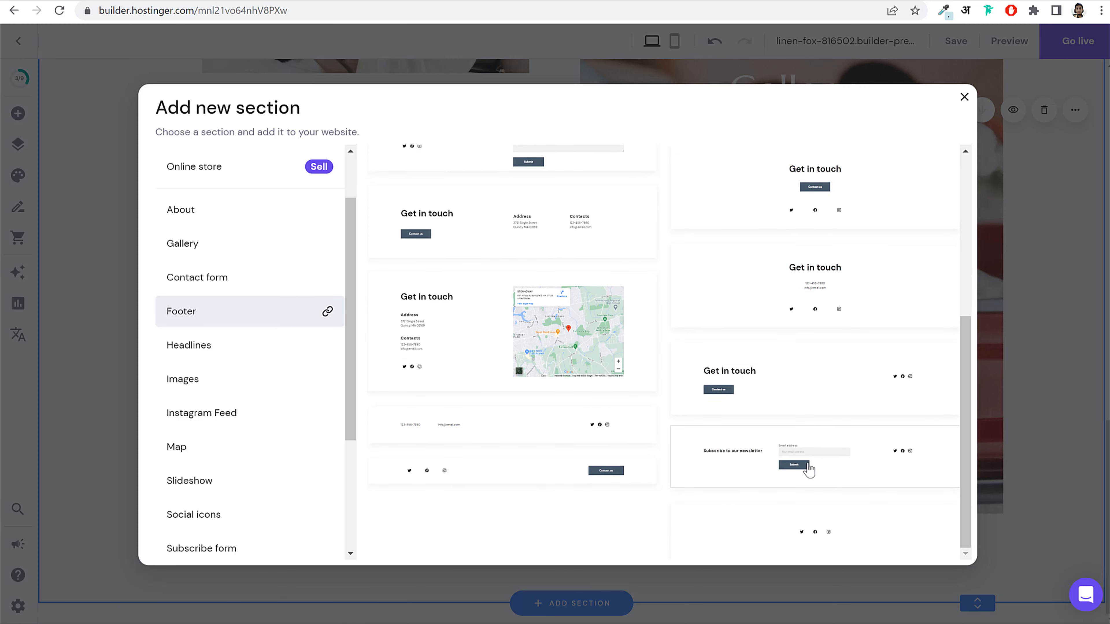
pyautogui.click(805, 464)
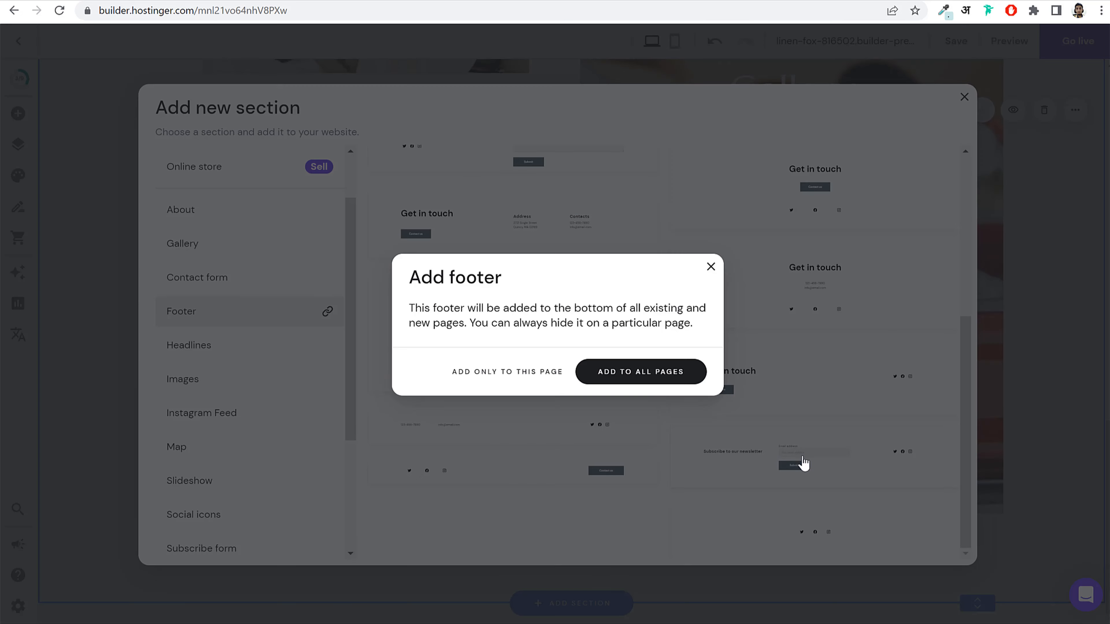
pyautogui.click(641, 380)
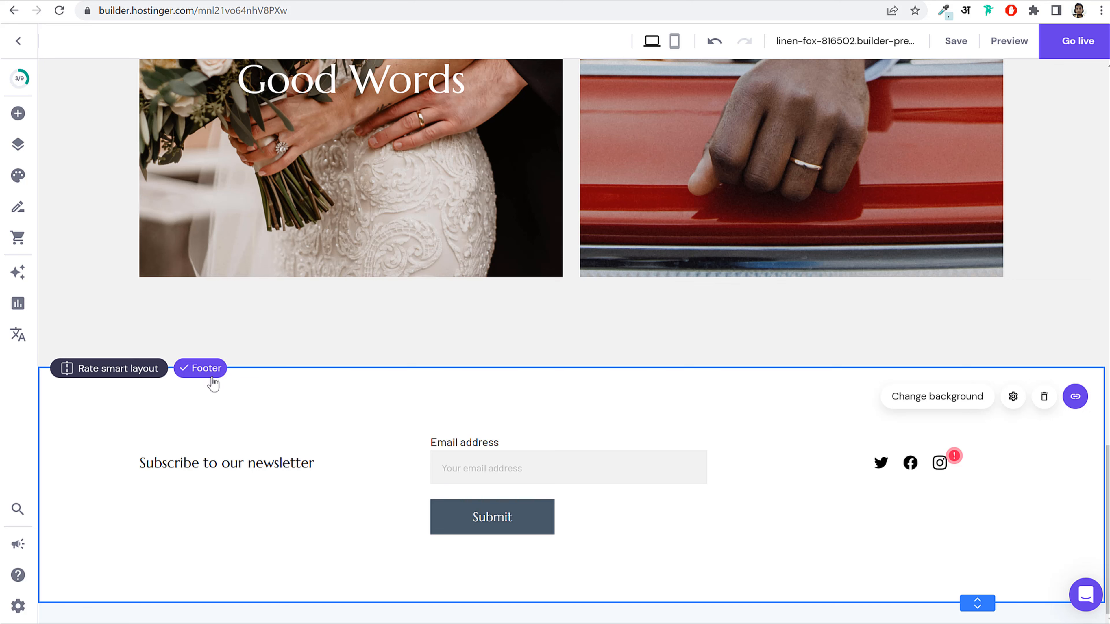
# Step: Set the footer section background to the beige #e6dbd3 swatch
pyautogui.click(917, 403)
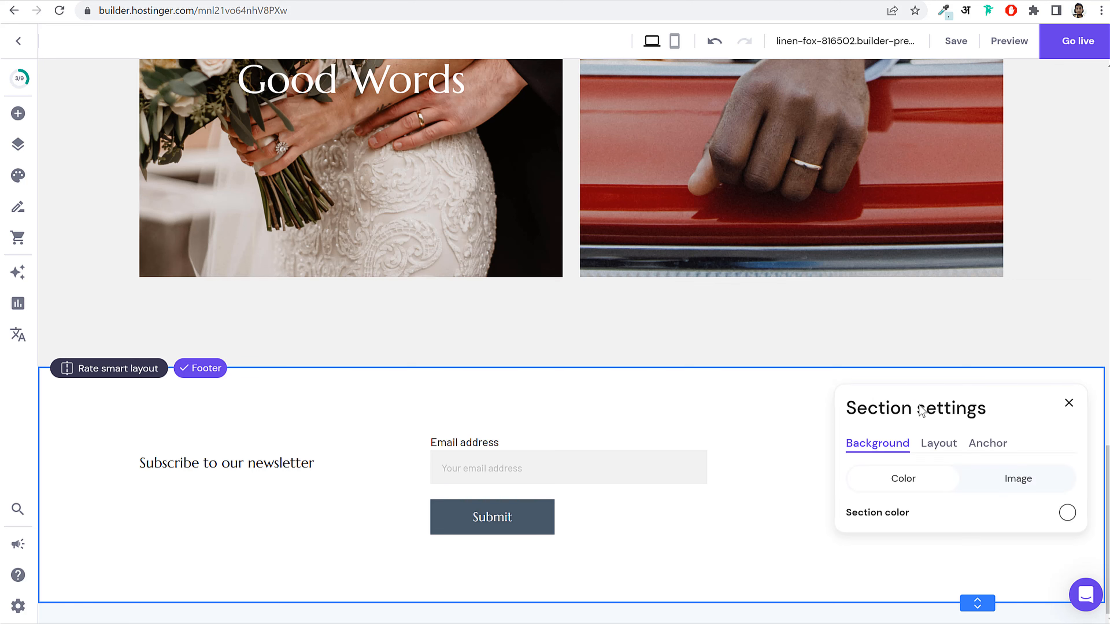
pyautogui.click(1067, 515)
pyautogui.click(783, 365)
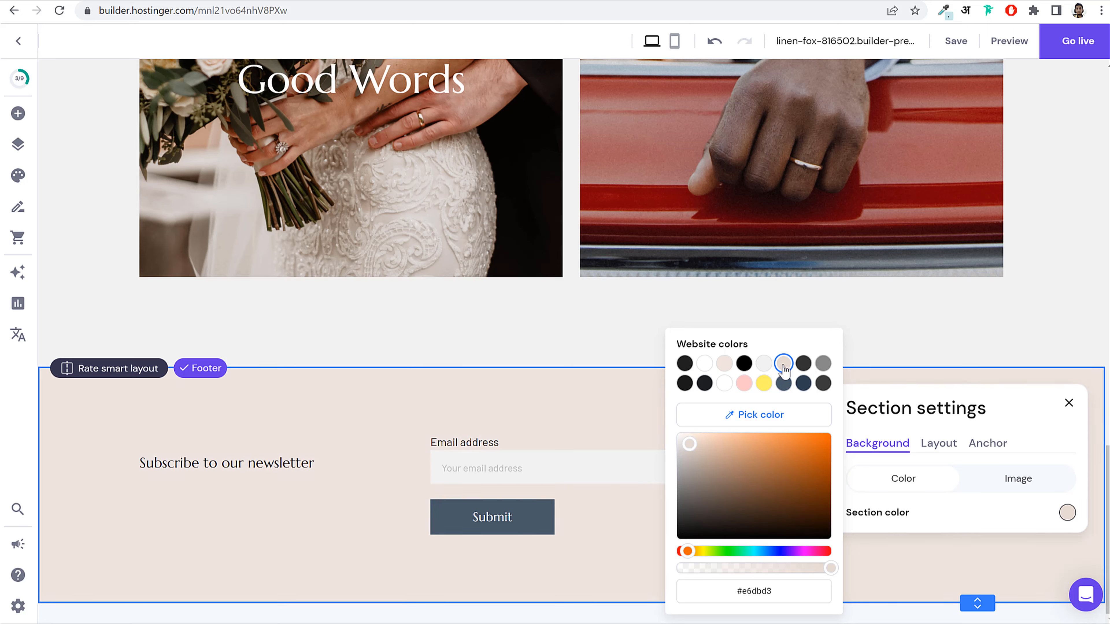
pyautogui.click(931, 561)
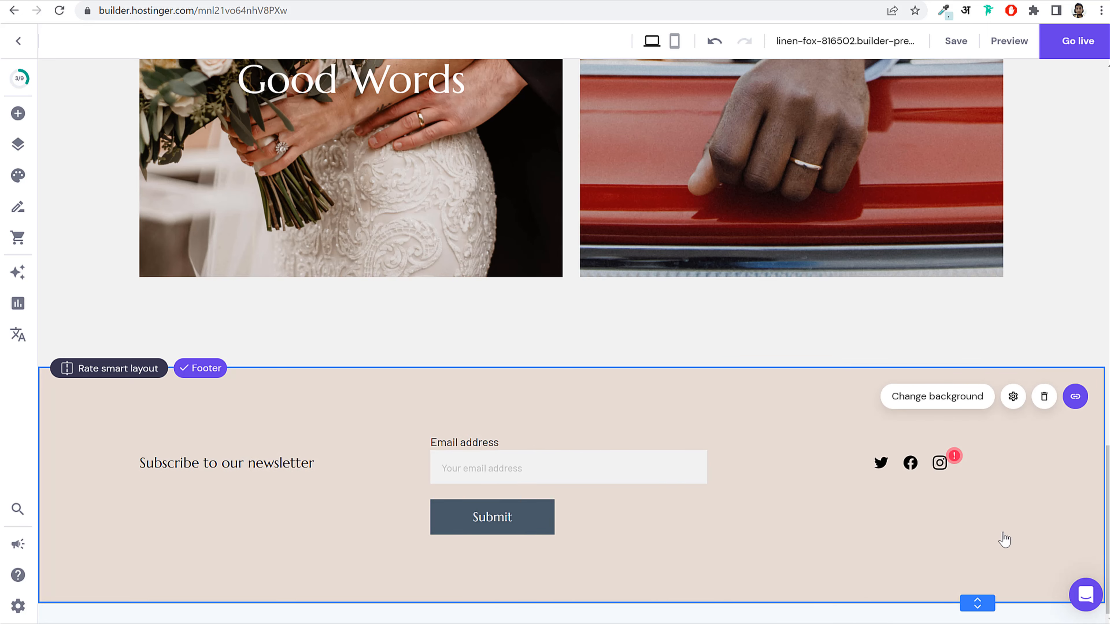
# Step: Stack the newsletter heading above the email form on the left and centre the social icons
pyautogui.moveTo(261, 467); pyautogui.dragTo(558, 423)
pyautogui.moveTo(557, 467); pyautogui.dragTo(341, 476)
pyautogui.moveTo(503, 419); pyautogui.dragTo(279, 428)
pyautogui.click(651, 479)
pyautogui.moveTo(914, 470); pyautogui.dragTo(653, 482)
pyautogui.click(951, 431)
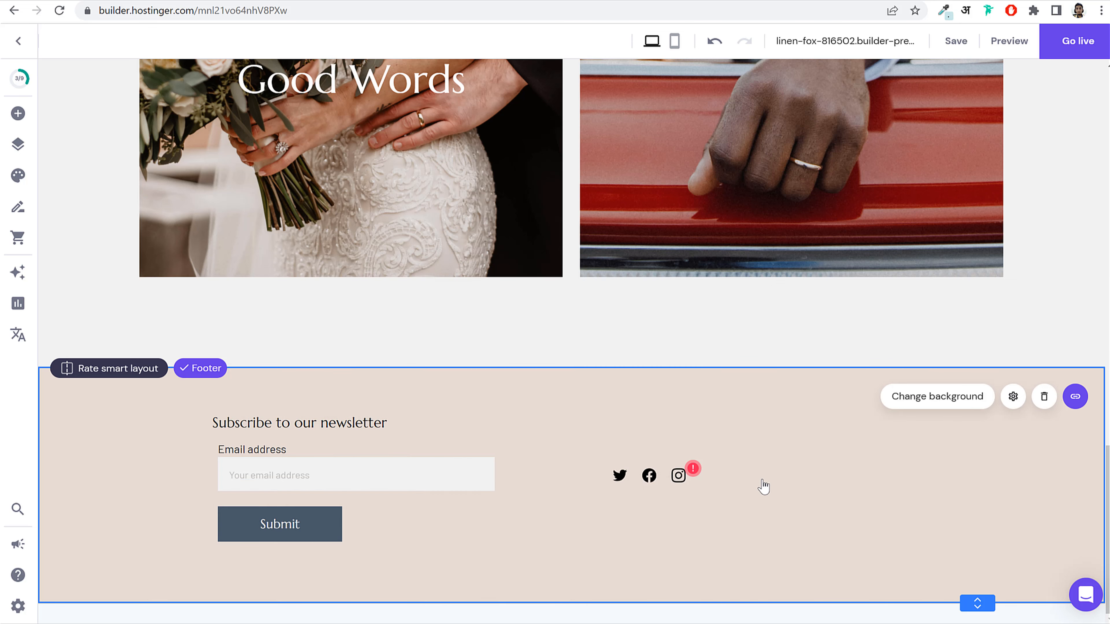
# Step: Add a Map element at the footer's right and realign the heading and social icons
pyautogui.click(18, 114)
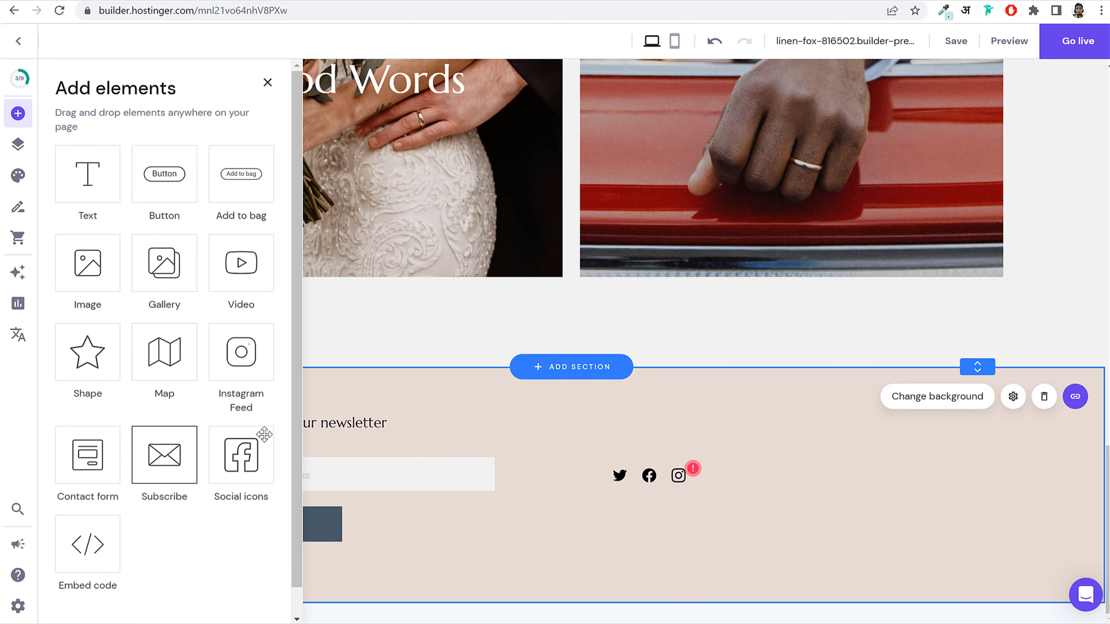
pyautogui.click(168, 353)
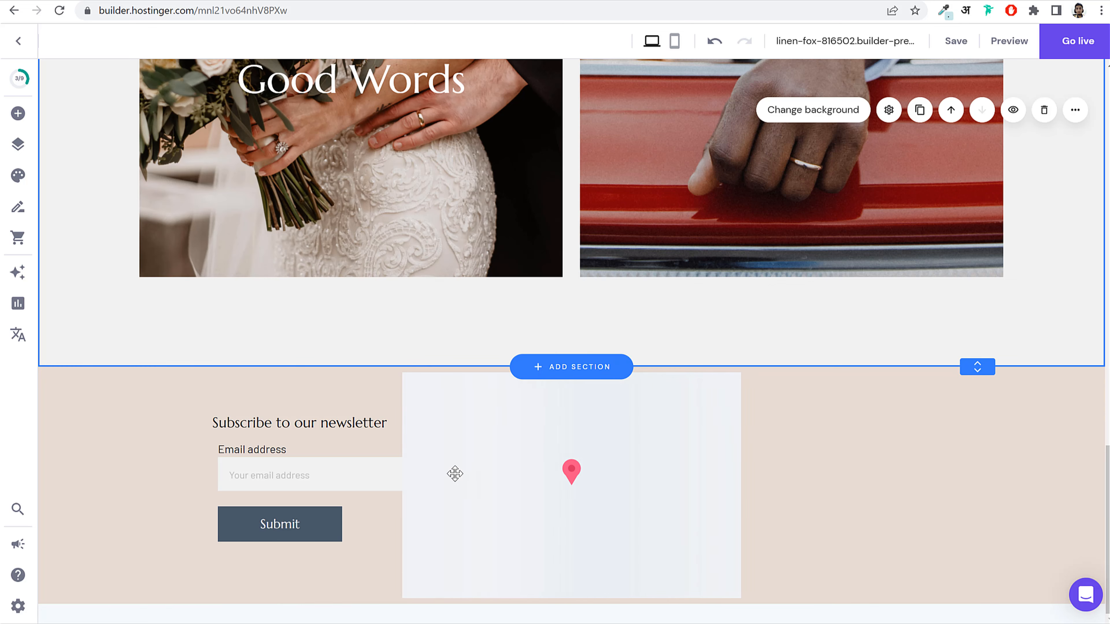
pyautogui.moveTo(680, 486); pyautogui.dragTo(941, 493)
pyautogui.moveTo(633, 478); pyautogui.dragTo(556, 481)
pyautogui.moveTo(401, 466); pyautogui.dragTo(320, 471)
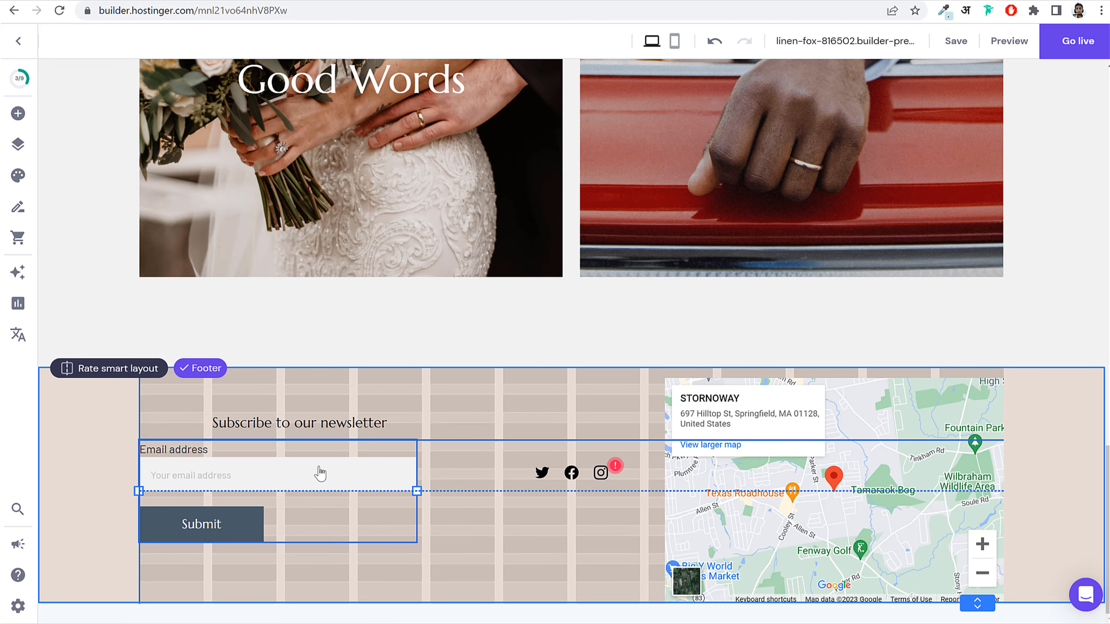
pyautogui.moveTo(268, 414); pyautogui.dragTo(294, 421)
pyautogui.moveTo(595, 476); pyautogui.dragTo(547, 478)
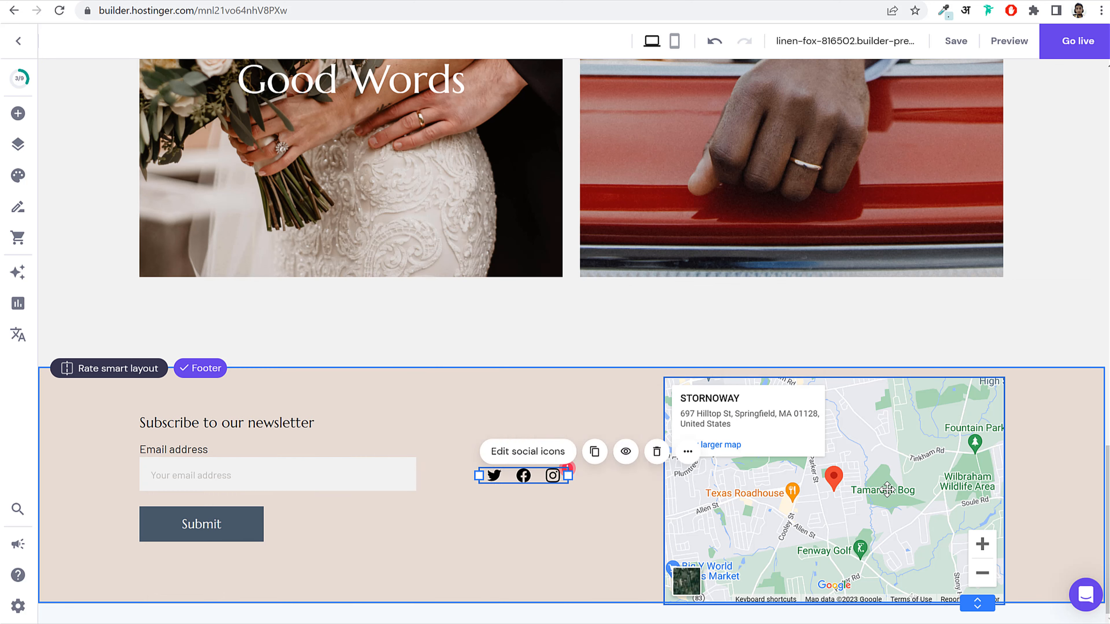
# Step: Resize the map to a smaller box beside the social icons on the right
pyautogui.click(965, 465)
pyautogui.moveTo(972, 401); pyautogui.dragTo(877, 462)
pyautogui.moveTo(815, 503); pyautogui.dragTo(806, 459)
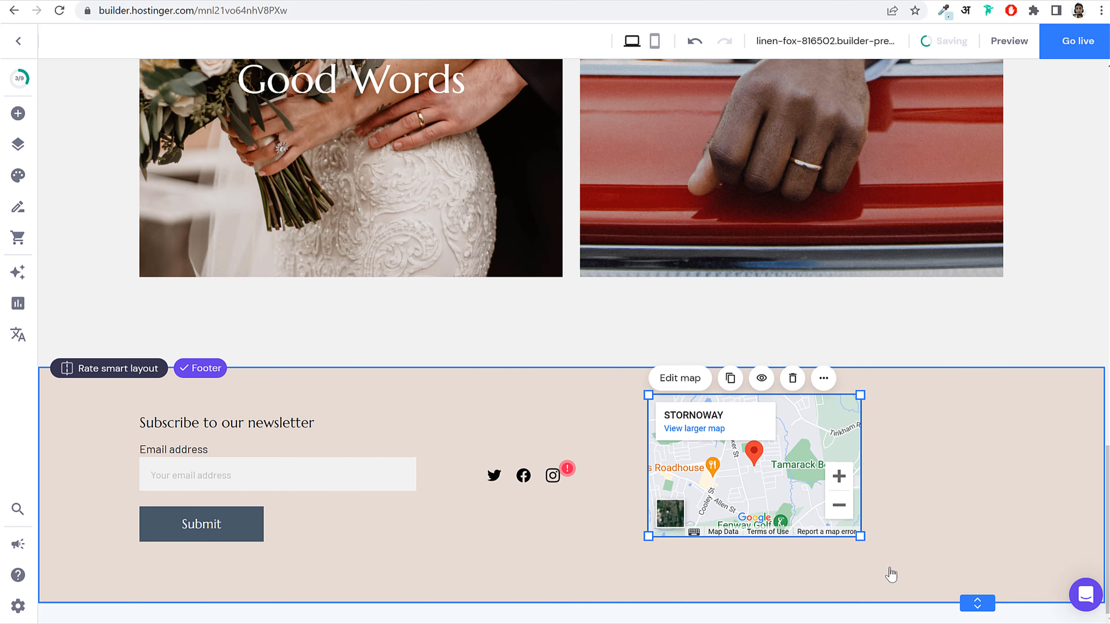
pyautogui.moveTo(860, 537); pyautogui.dragTo(960, 603)
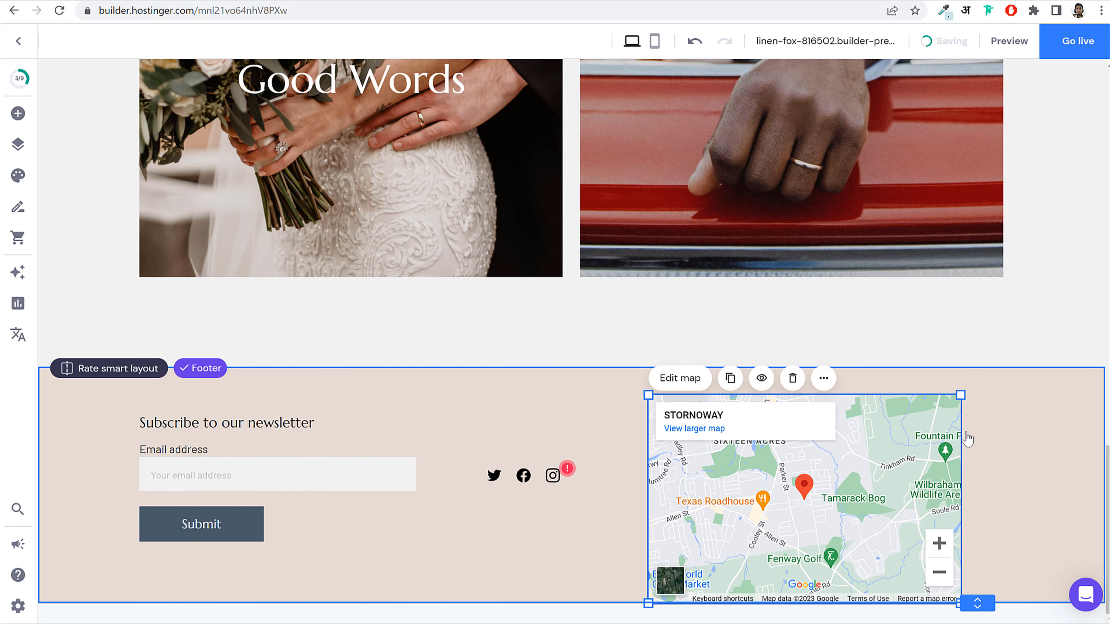
pyautogui.moveTo(962, 397); pyautogui.dragTo(913, 429)
pyautogui.moveTo(852, 503); pyautogui.dragTo(866, 463)
pyautogui.scroll(20, 1026, 488)
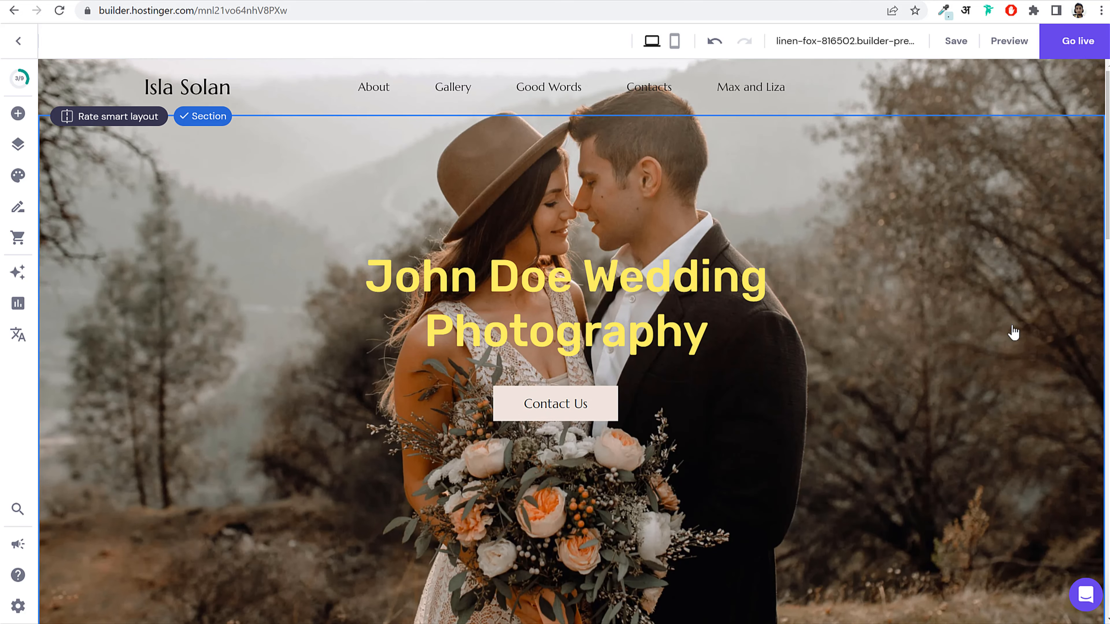
# Step: Save the site and select the Get In Touch heading on the Contacts page
pyautogui.click(953, 41)
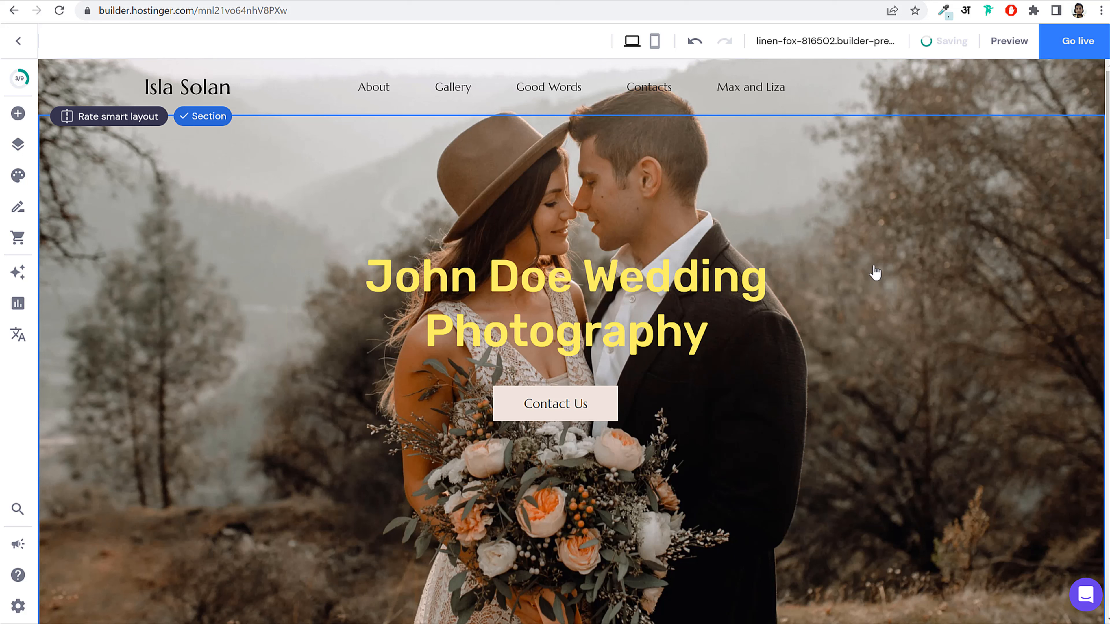
pyautogui.click(650, 86)
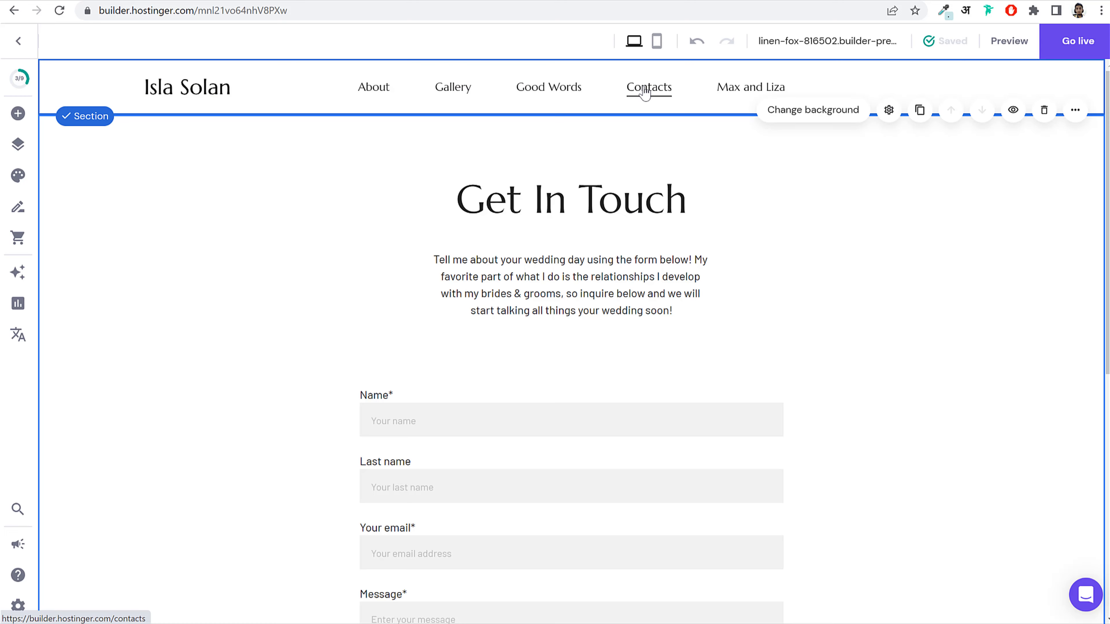
pyautogui.click(618, 206)
pyautogui.click(618, 206)
pyautogui.moveTo(429, 188); pyautogui.dragTo(825, 223)
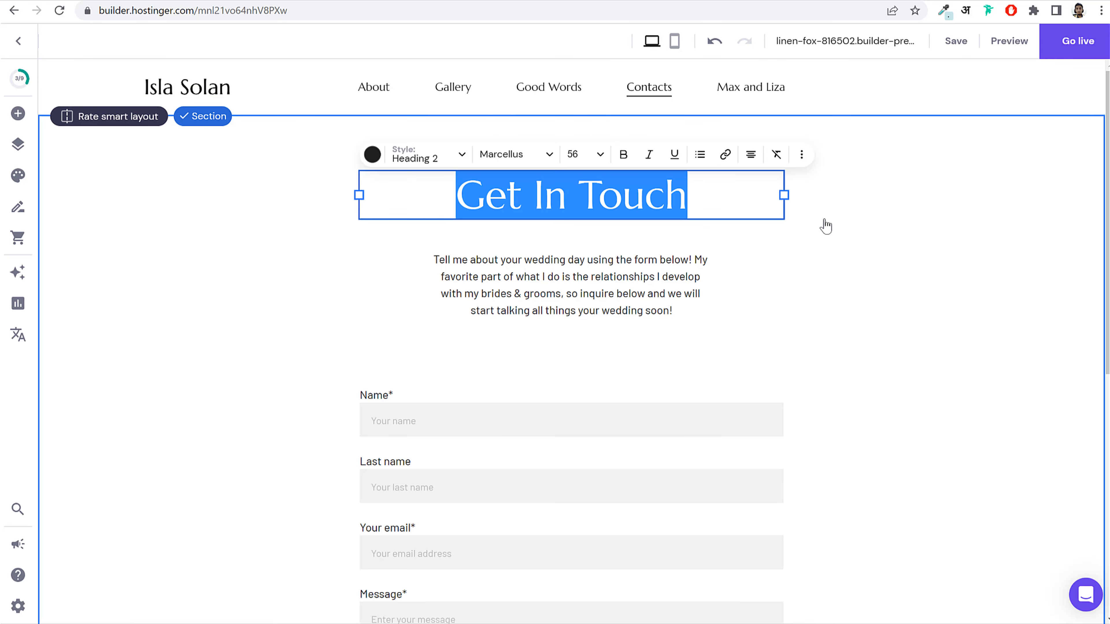
pyautogui.click(825, 226)
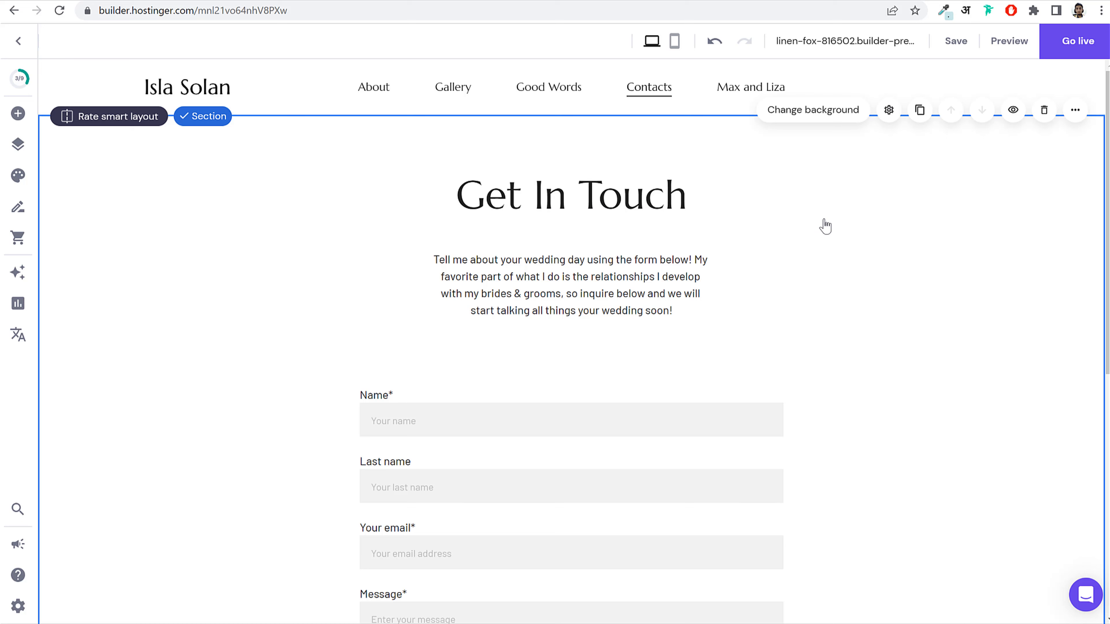
# Step: Replace the heading text with 'Contact us'
pyautogui.click(565, 181)
pyautogui.tripleClick(567, 183)
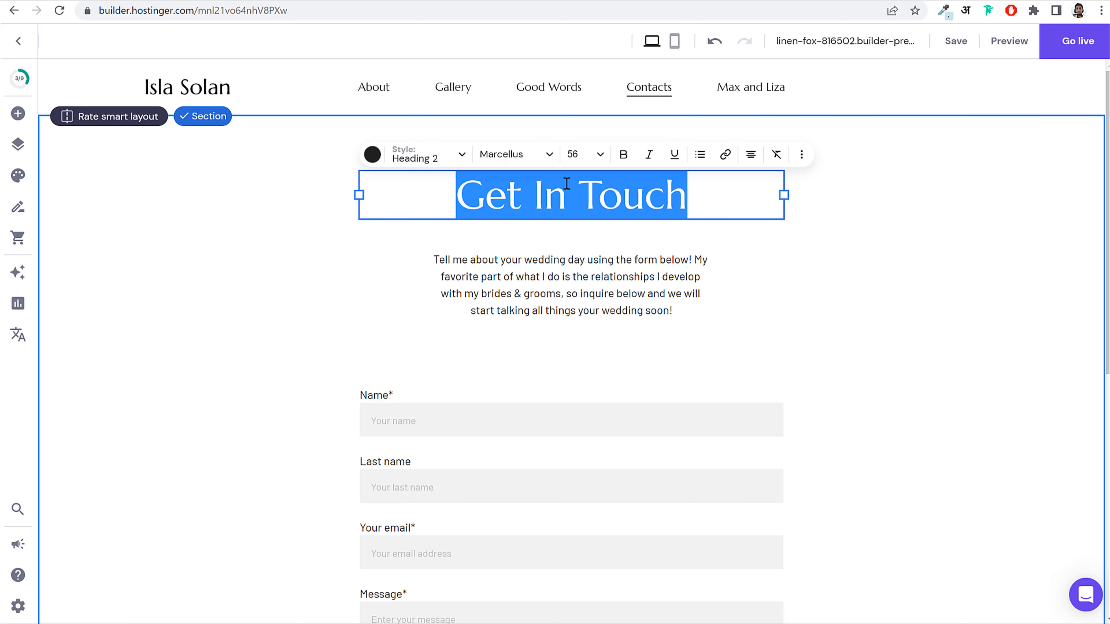
pyautogui.write('Contact u')
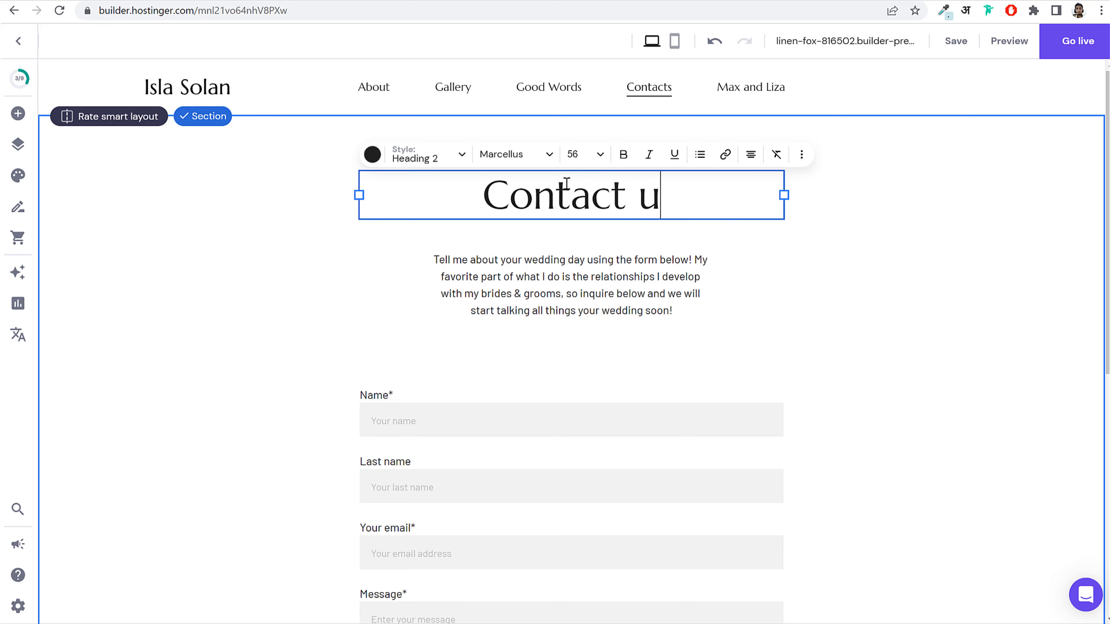
pyautogui.write('s')
pyautogui.scroll(-5, 863, 399)
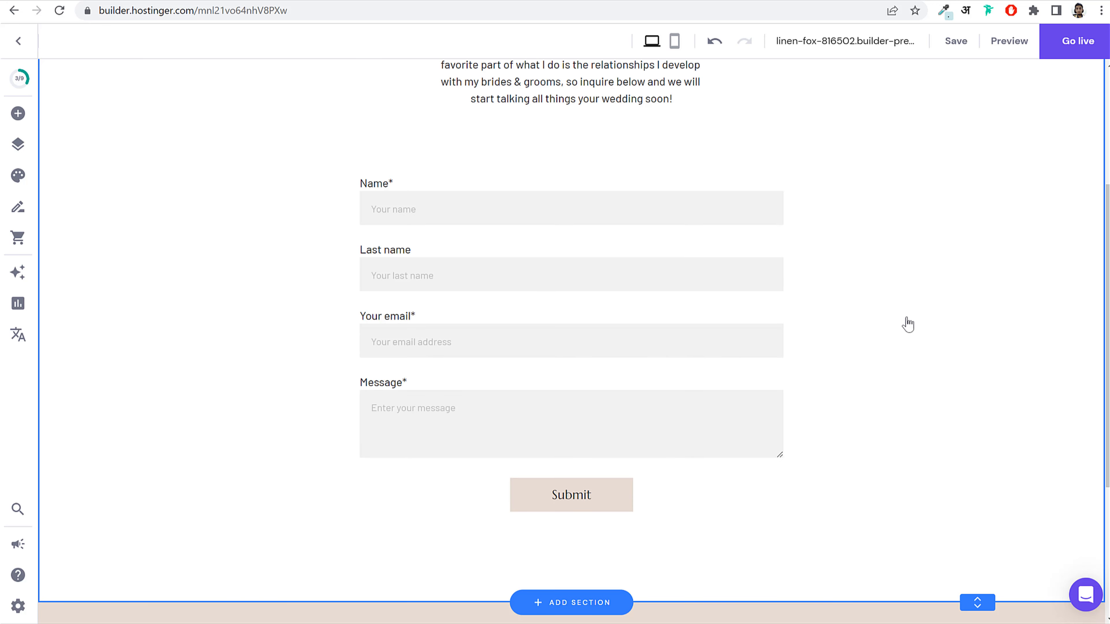
# Step: Widen the contact form from its right handle and re-centre it under the heading
pyautogui.click(583, 258)
pyautogui.click(411, 159)
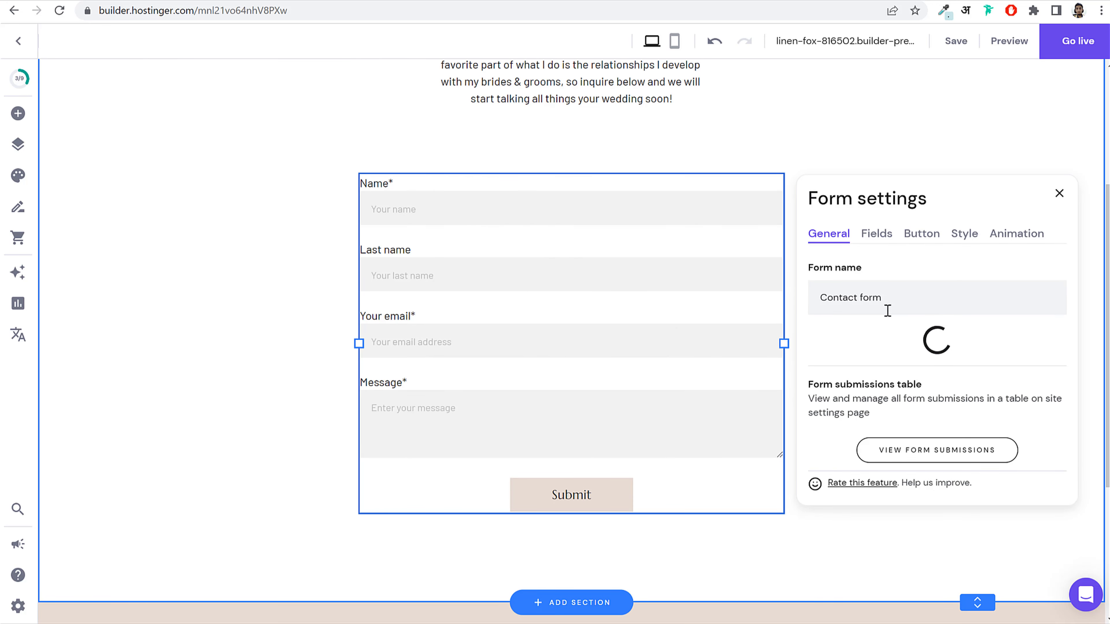
pyautogui.click(1059, 193)
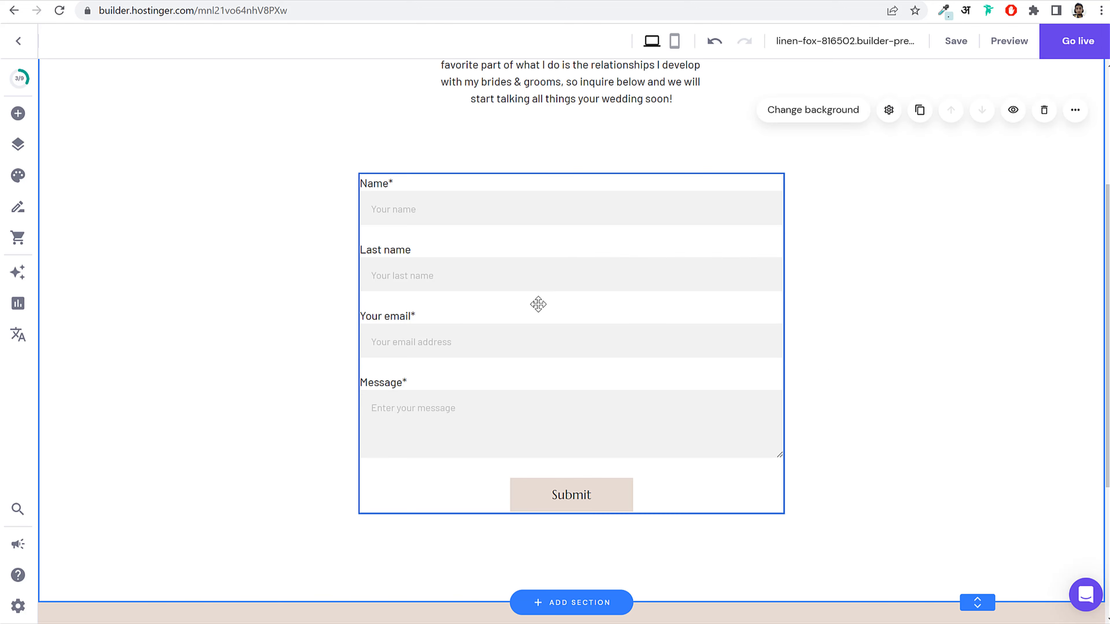
pyautogui.moveTo(538, 303); pyautogui.dragTo(305, 309)
pyautogui.moveTo(461, 325); pyautogui.dragTo(689, 322)
pyautogui.moveTo(787, 336); pyautogui.dragTo(726, 347)
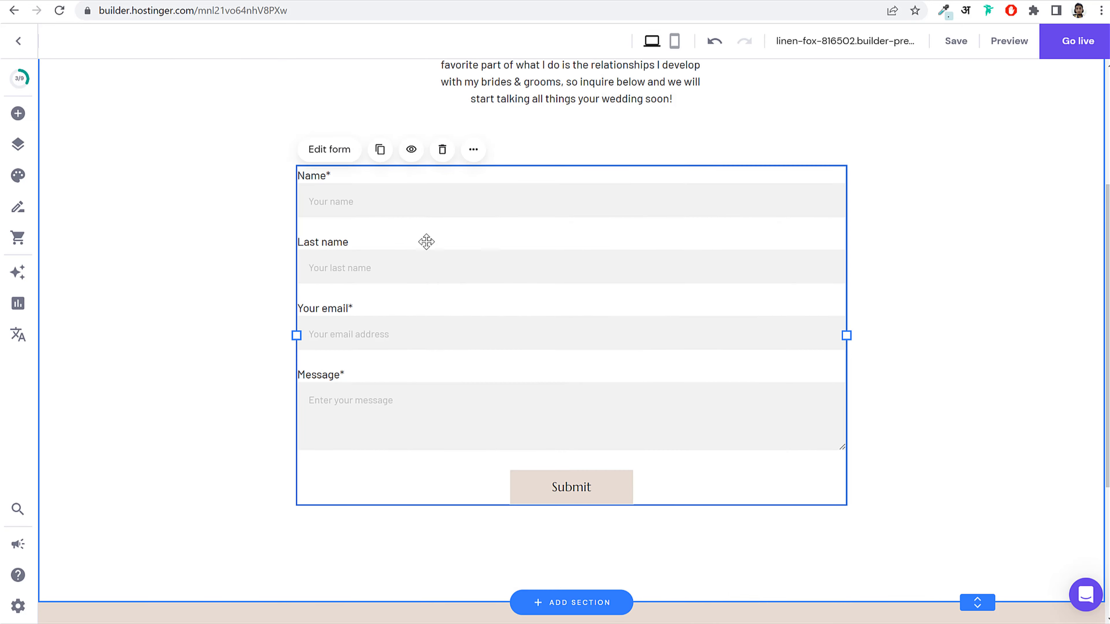
pyautogui.scroll(-2, 560, 424)
pyautogui.scroll(4, 525, 414)
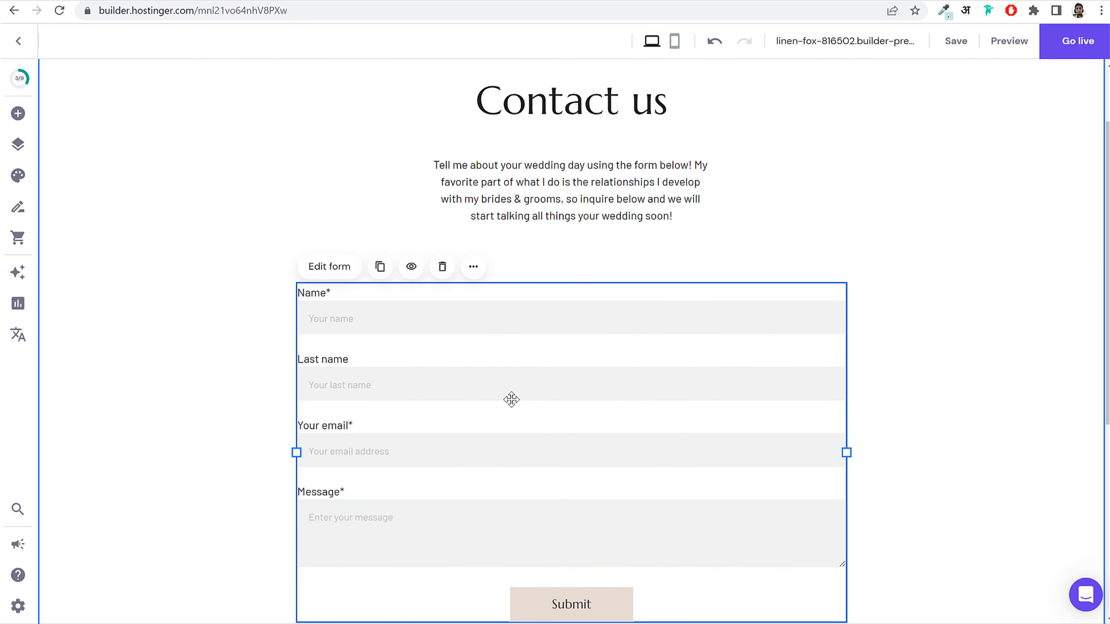
pyautogui.scroll(-3, 525, 415)
# Step: Review the form's Fields and Button tabs in Edit form, then close it
pyautogui.click(332, 127)
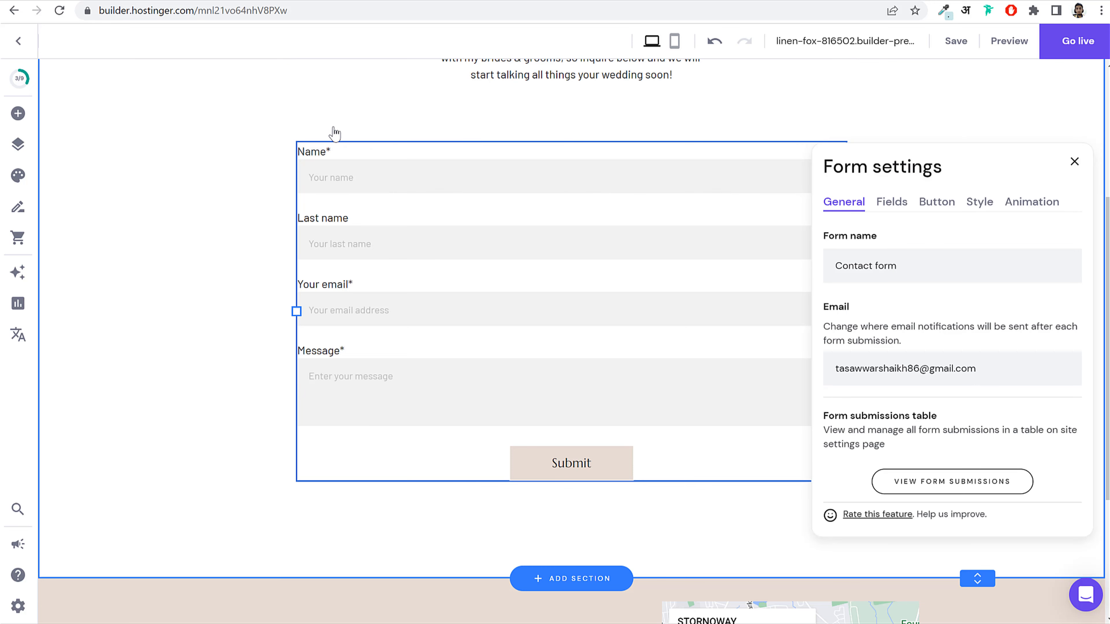
pyautogui.click(890, 203)
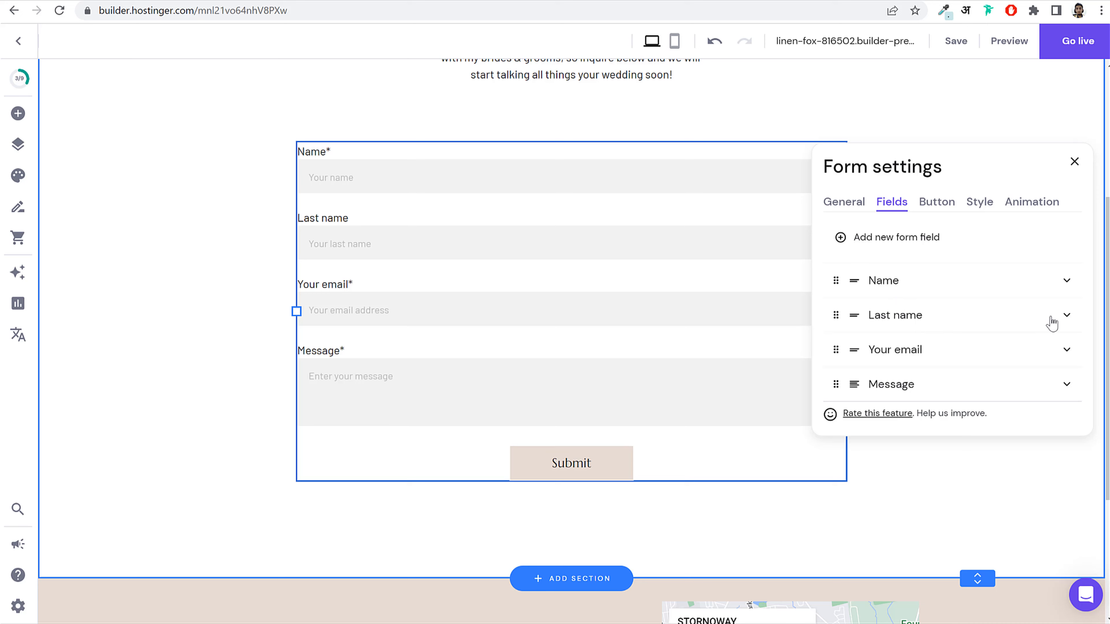
pyautogui.click(1066, 315)
pyautogui.click(1063, 316)
pyautogui.click(943, 218)
pyautogui.scroll(-4, 963, 398)
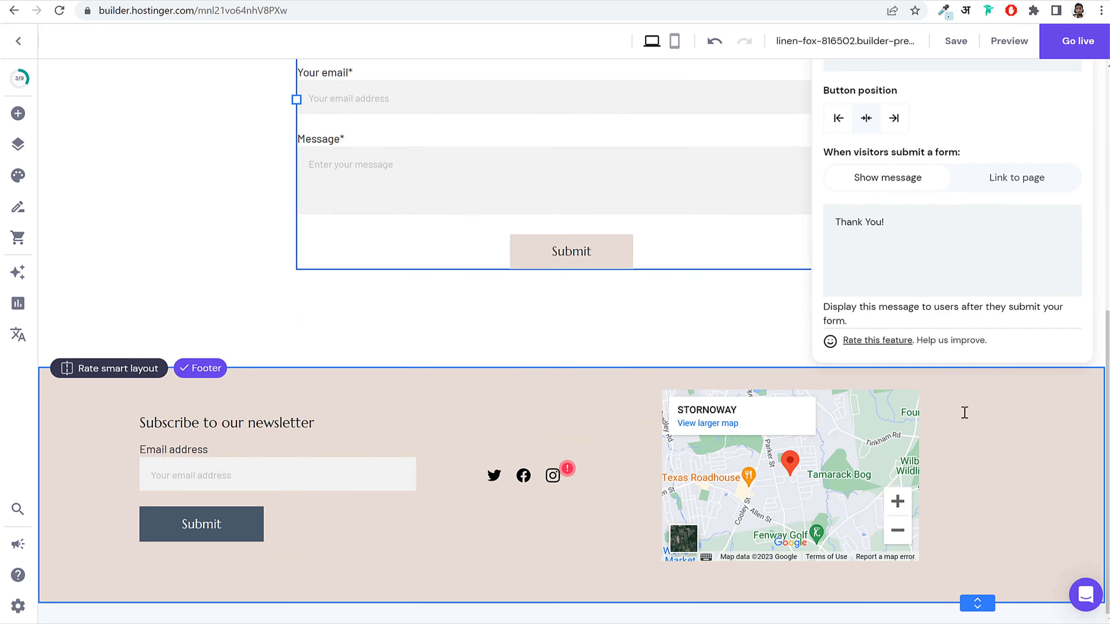
pyautogui.scroll(7, 965, 414)
pyautogui.click(1070, 306)
pyautogui.scroll(-8, 763, 389)
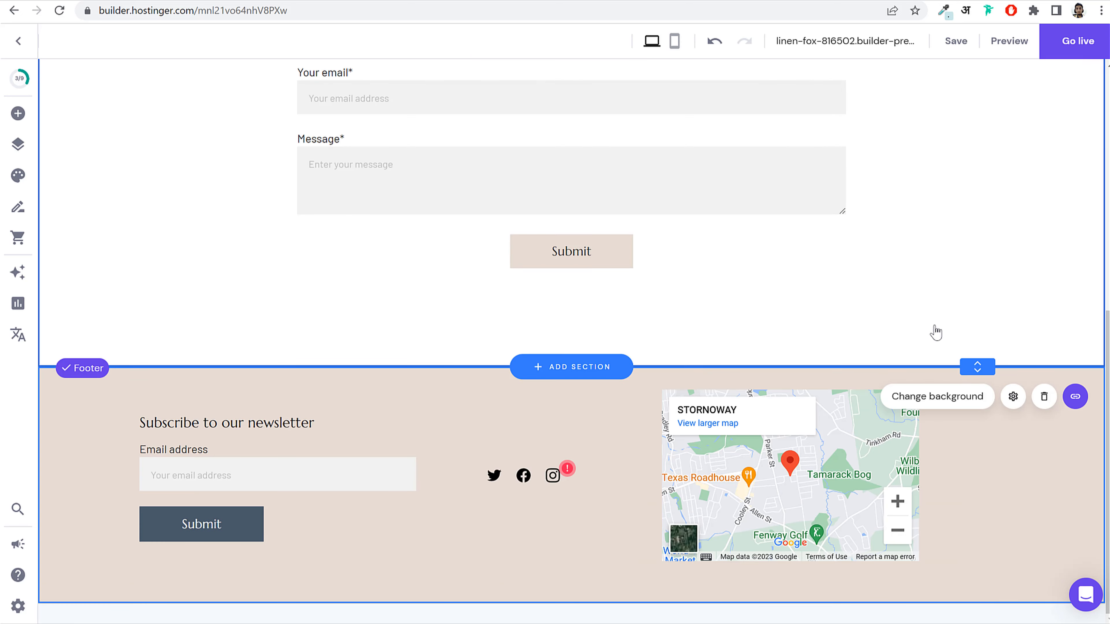
pyautogui.scroll(8, 871, 324)
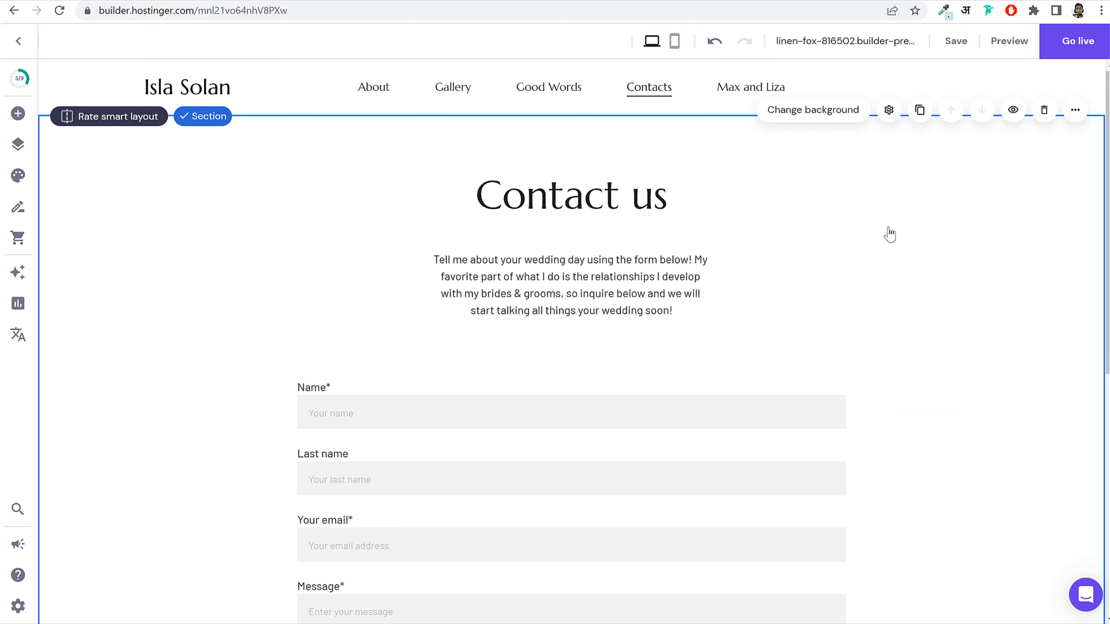
pyautogui.scroll(-8, 880, 355)
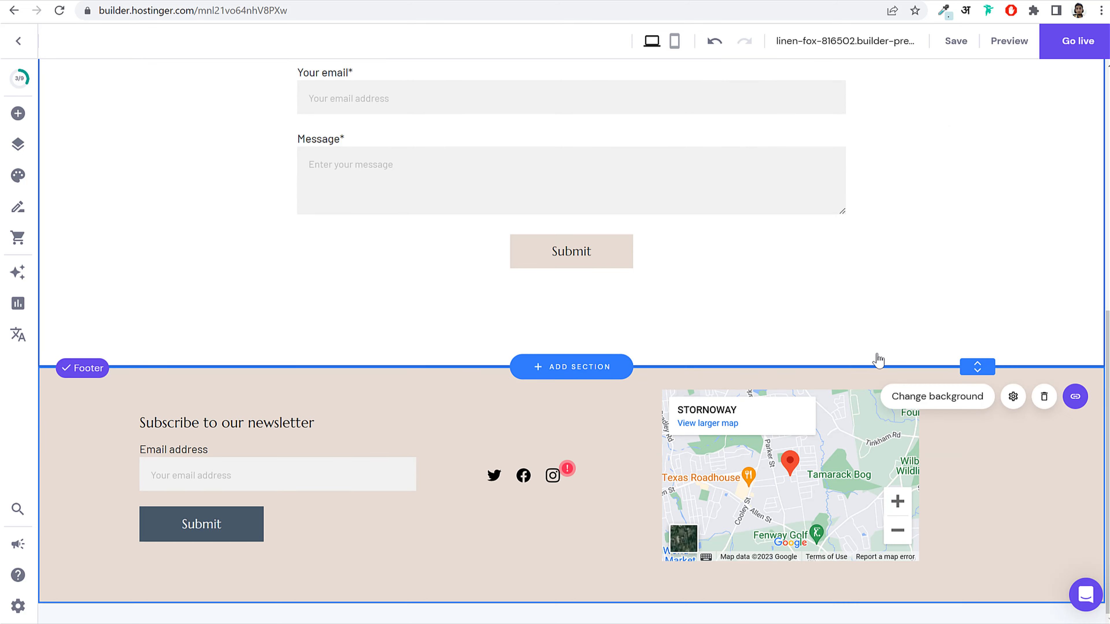
pyautogui.scroll(8, 880, 354)
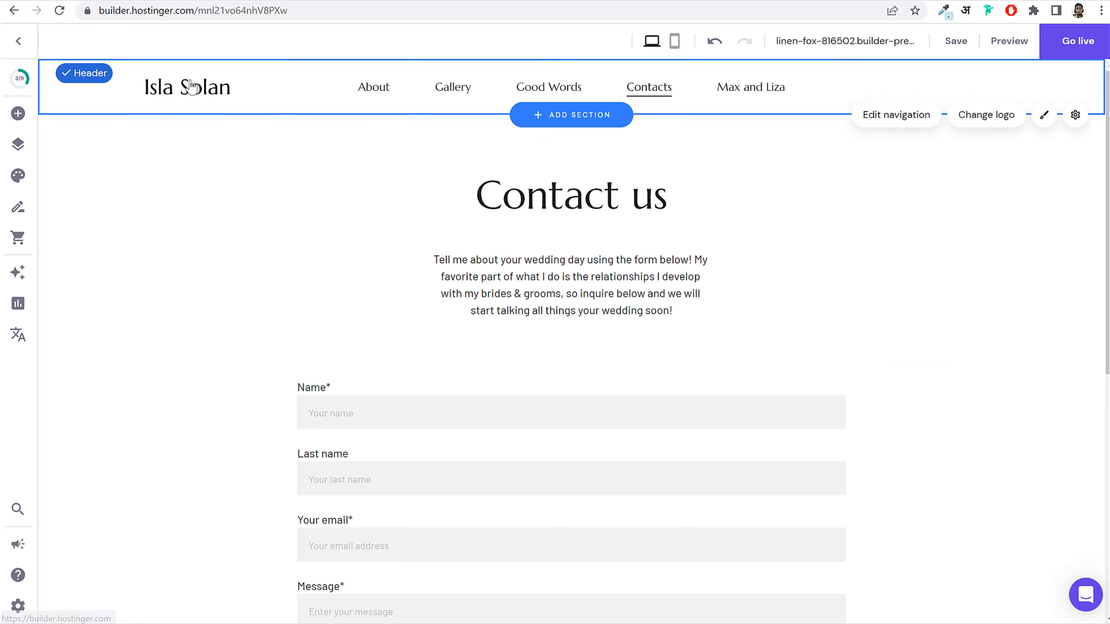
# Step: Return to the home page, publish with Go live, and view the live site
pyautogui.click(199, 87)
pyautogui.scroll(-10, 771, 327)
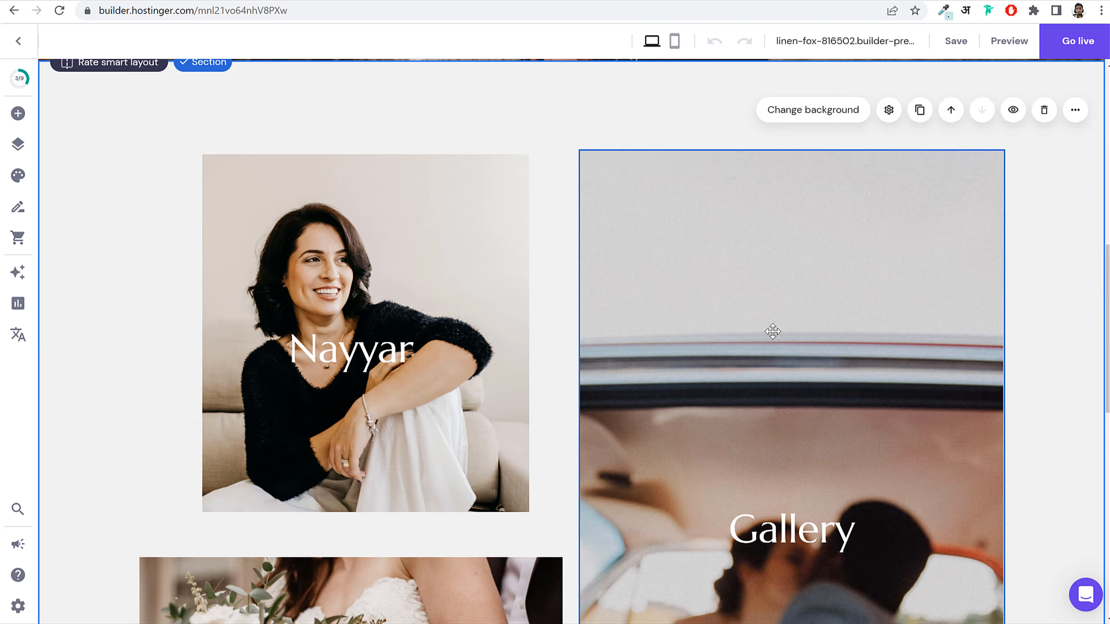
pyautogui.scroll(10, 771, 328)
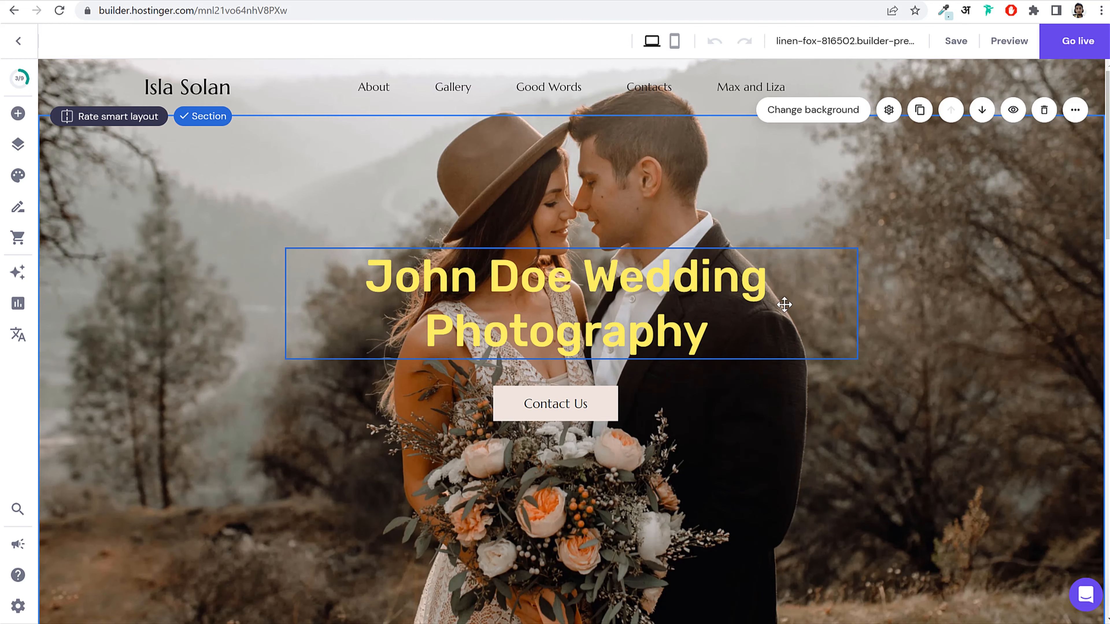
pyautogui.scroll(-10, 775, 322)
pyautogui.scroll(10, 775, 323)
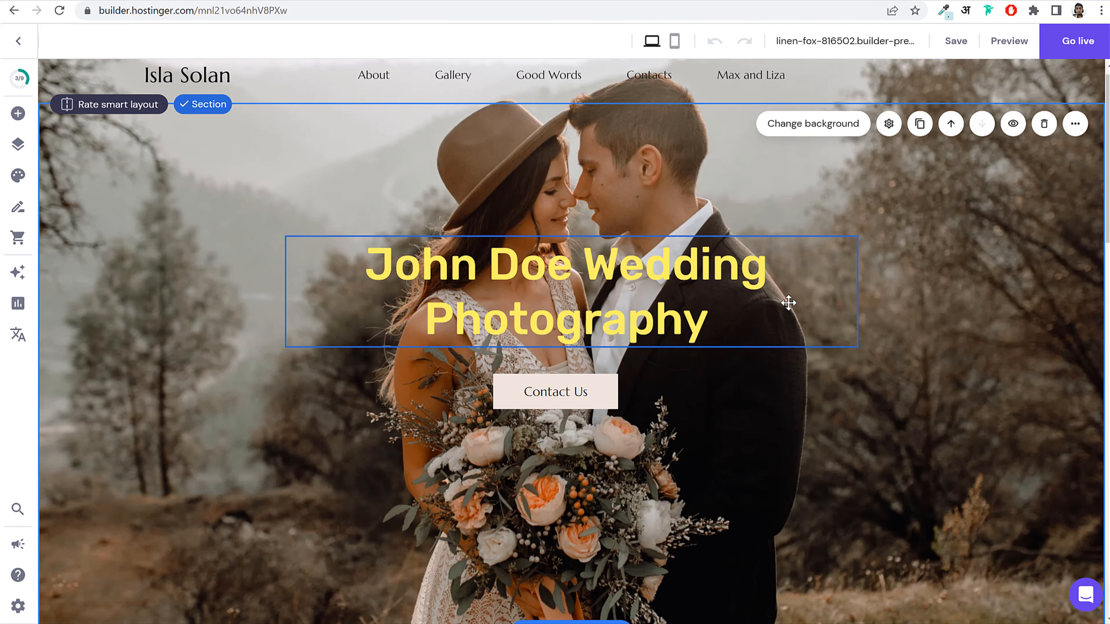
pyautogui.click(1083, 43)
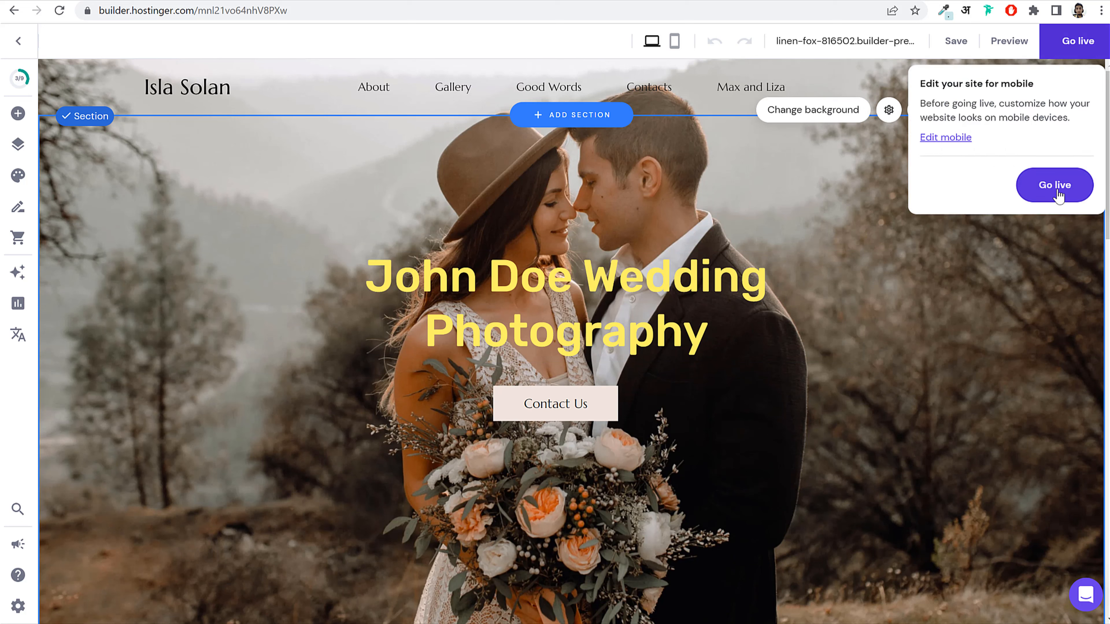
pyautogui.click(1046, 189)
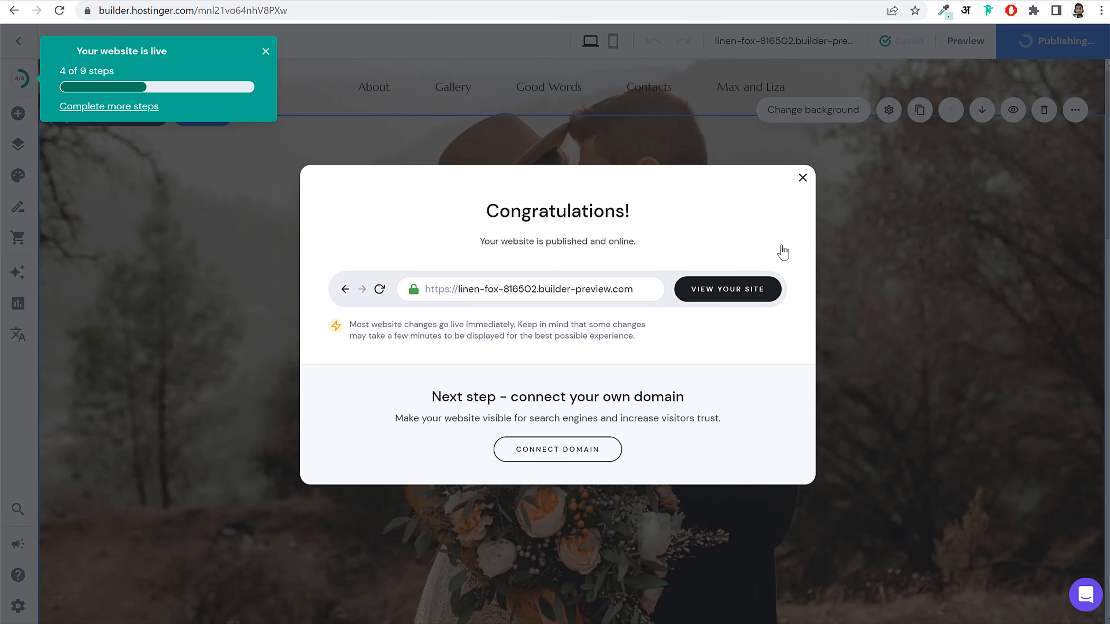
pyautogui.click(739, 296)
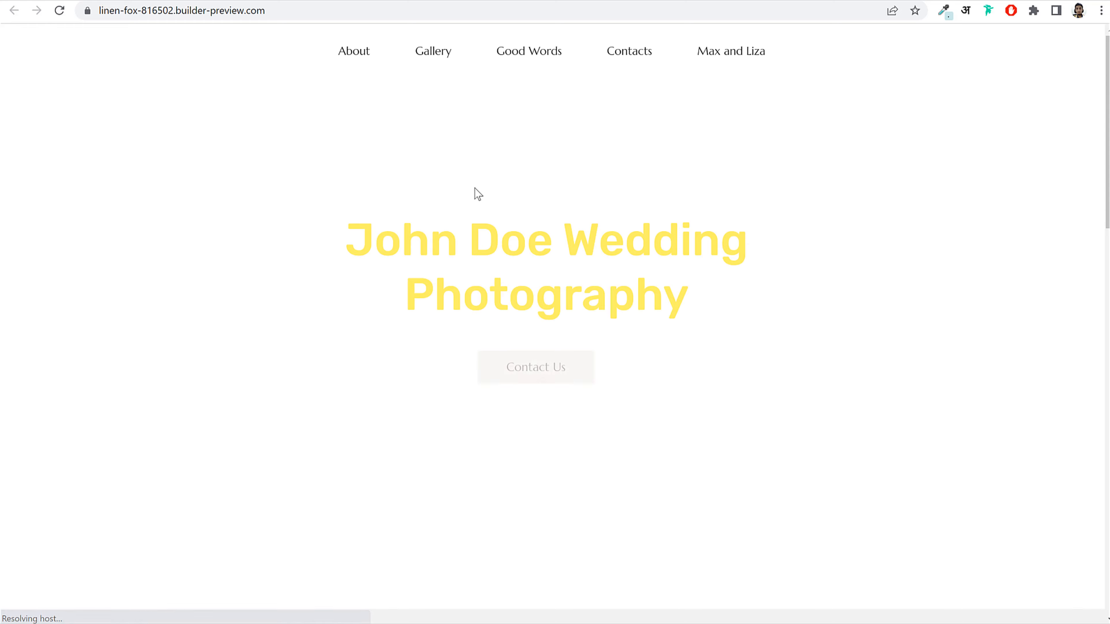
# Step: Scroll up and down through the published wedding site to review it
pyautogui.scroll(-15, 518, 268)
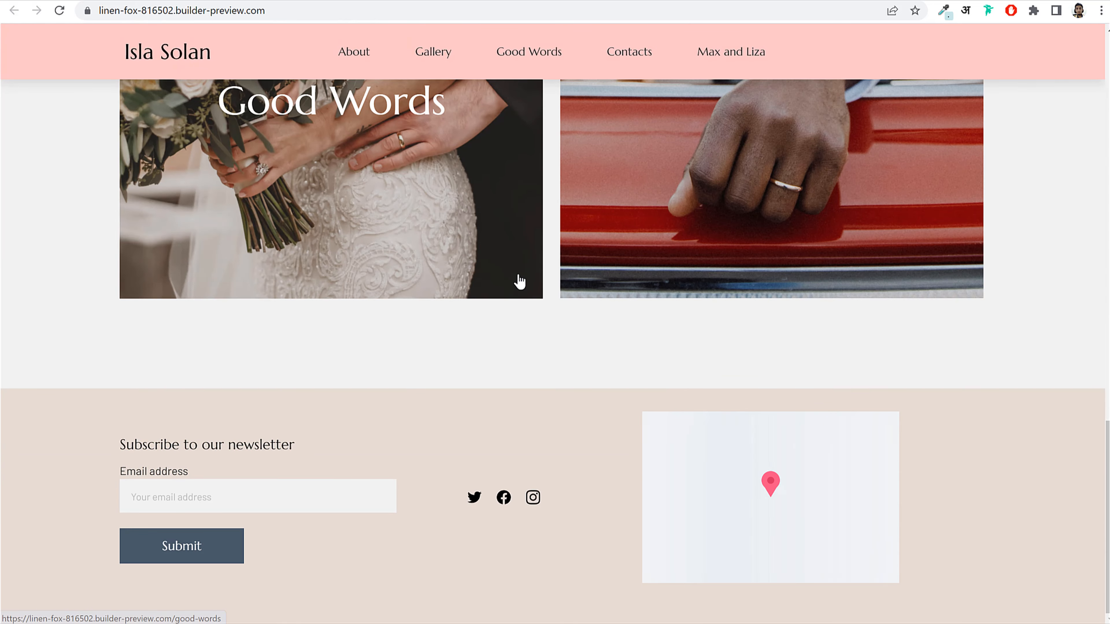
pyautogui.scroll(15, 1059, 472)
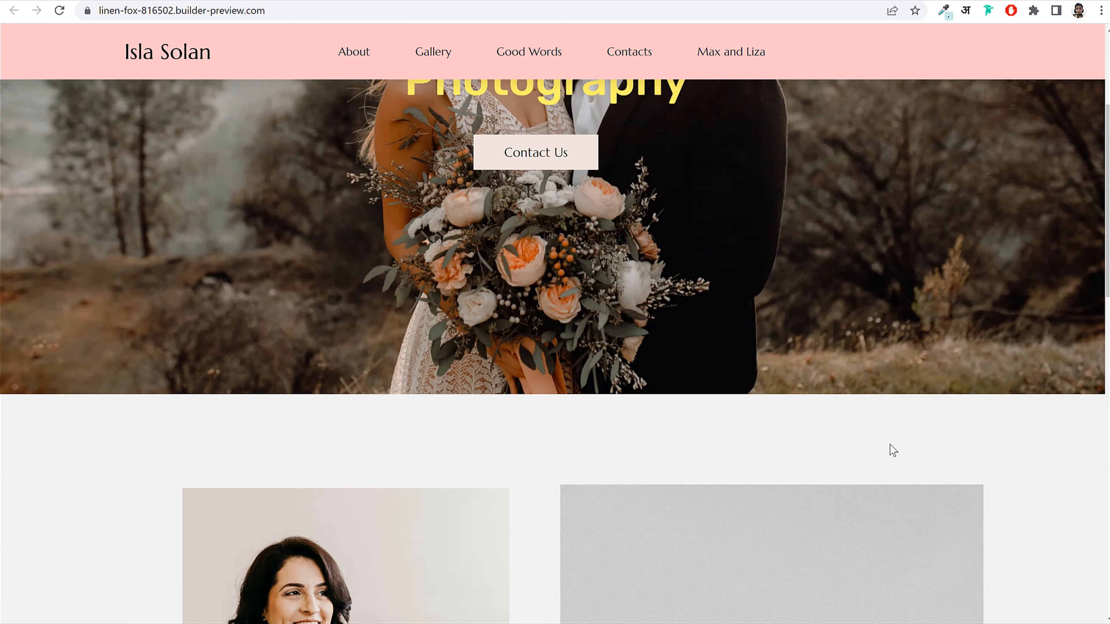
pyautogui.scroll(-8, 844, 312)
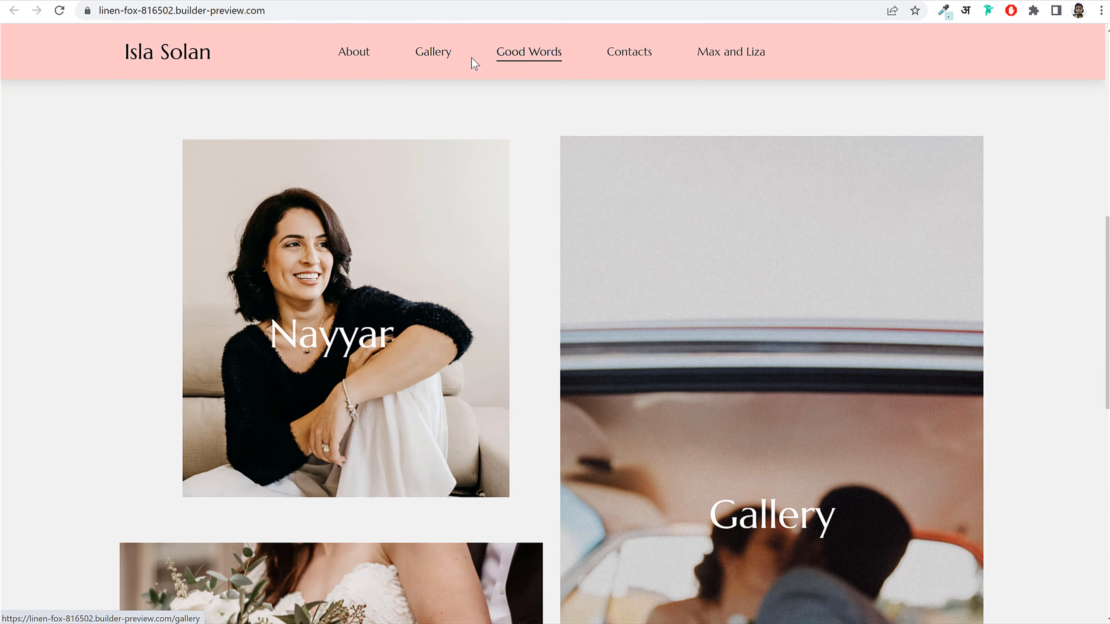
pyautogui.scroll(-5, 520, 167)
pyautogui.scroll(13, 516, 170)
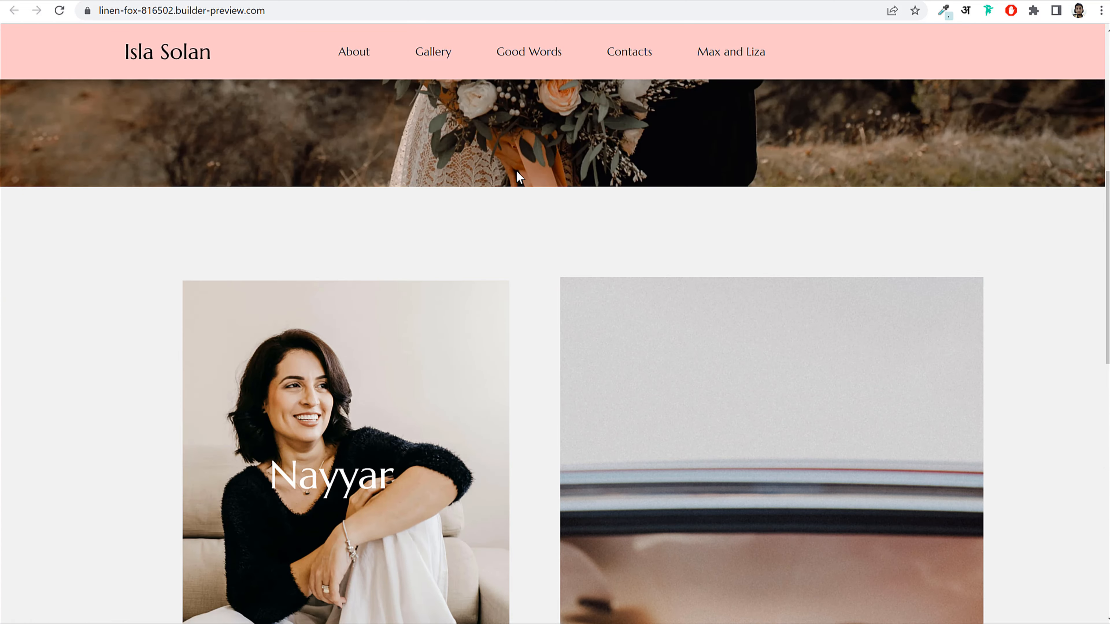
# Step: Jump to the Good Words section, then go back to the Hostinger builder tab
pyautogui.click(503, 52)
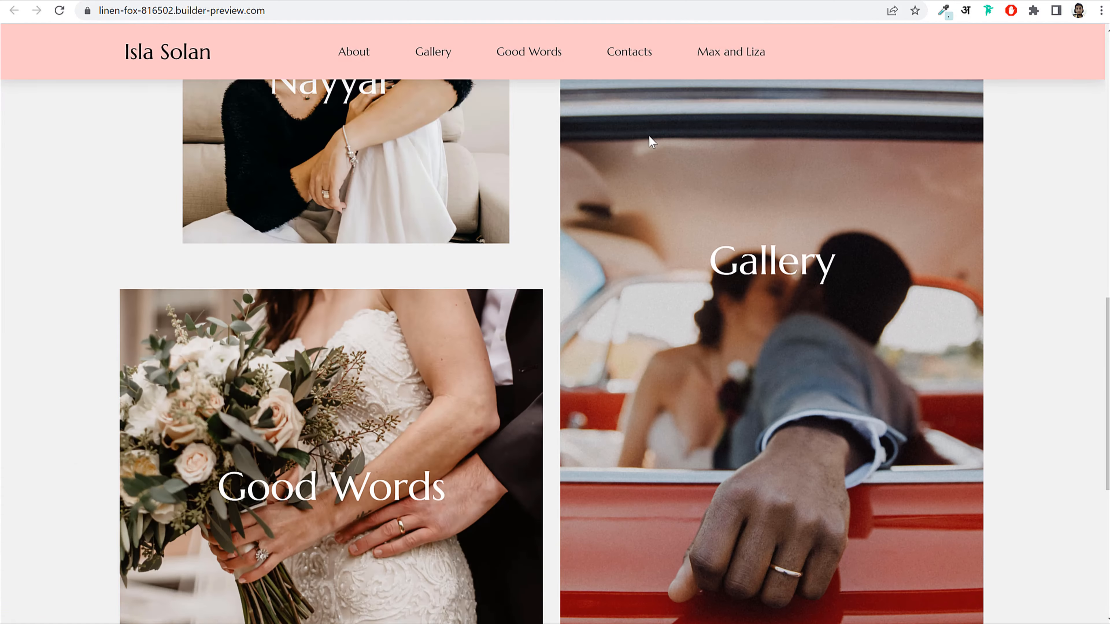
pyautogui.scroll(15, 632, 132)
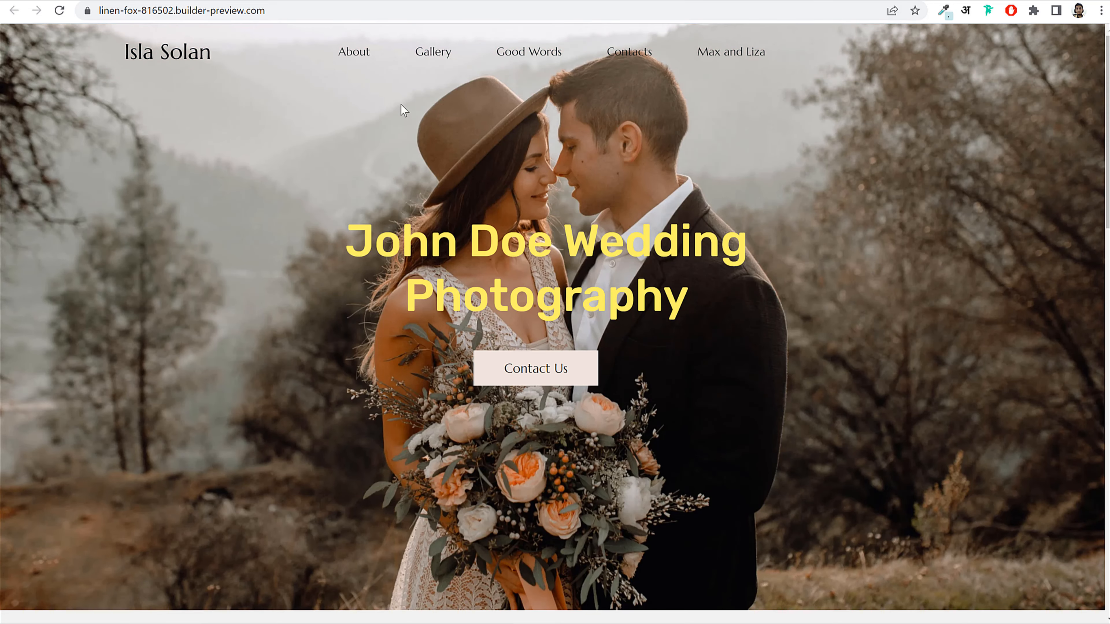
pyautogui.click(291, 0)
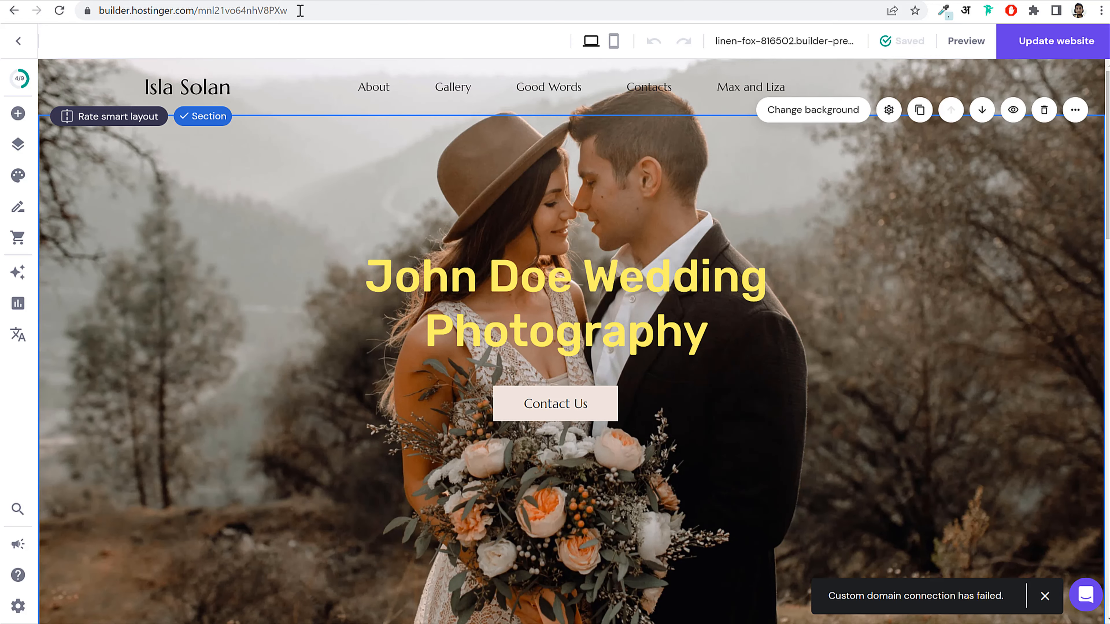
# Step: Leave the editor by choosing to change the site's template and go to pre-made templates
pyautogui.click(17, 48)
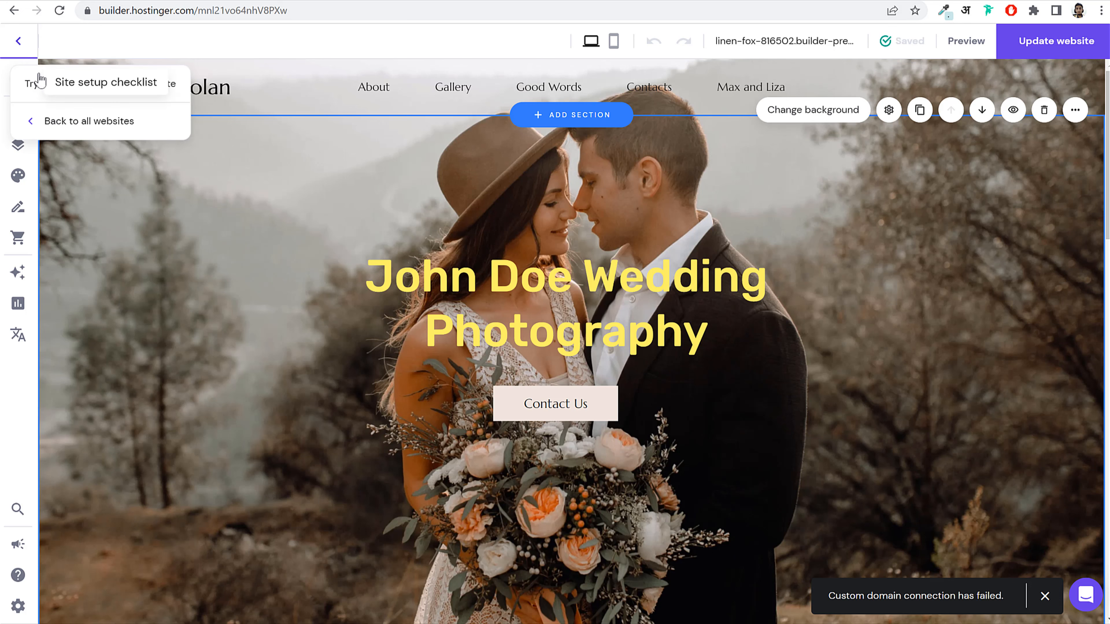
pyautogui.click(93, 84)
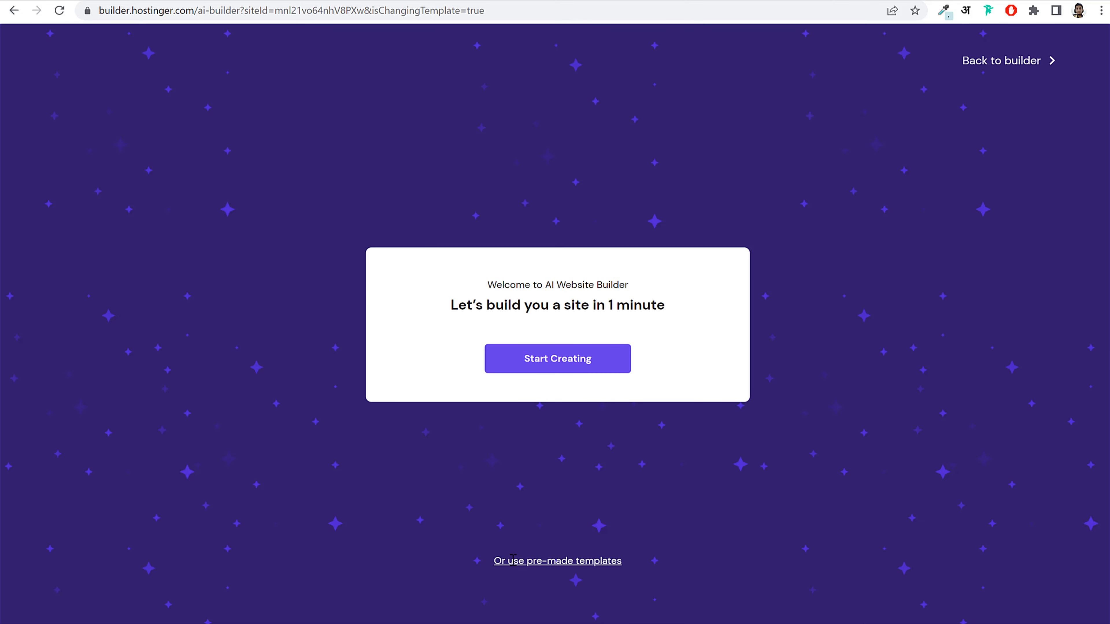
pyautogui.moveTo(513, 561); pyautogui.dragTo(643, 568)
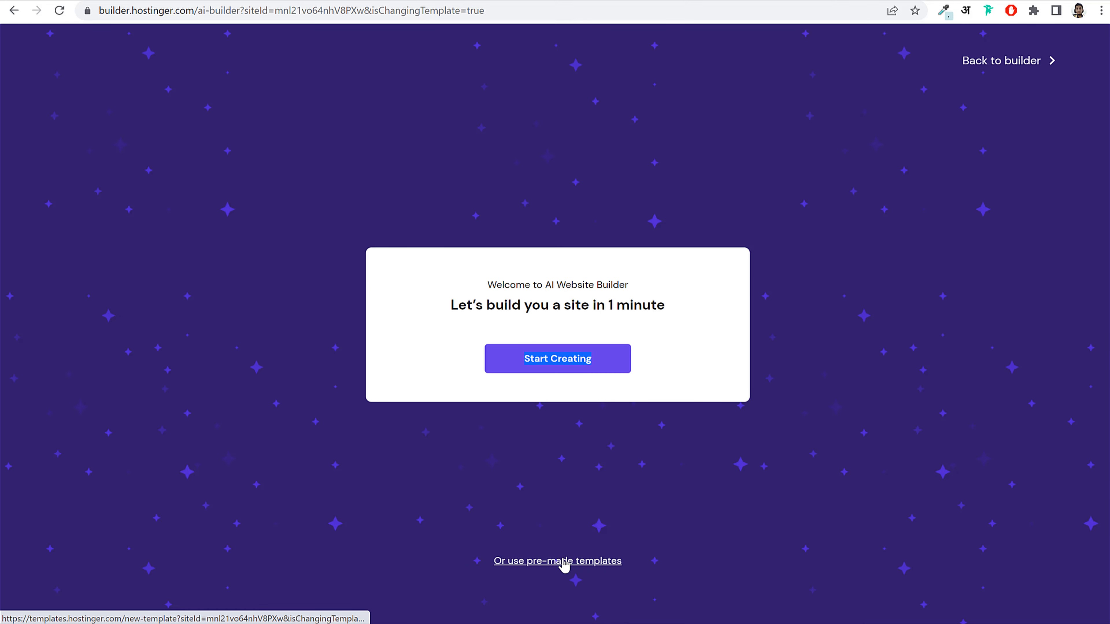
pyautogui.click(604, 563)
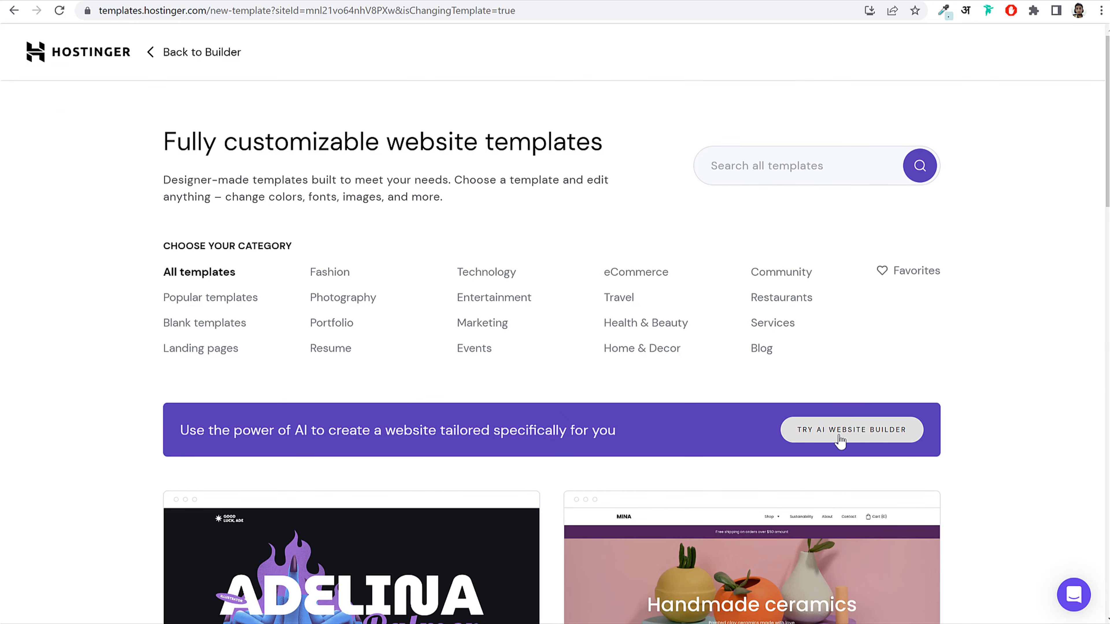
# Step: Start a new site with the AI builder and confirm deleting the existing content
pyautogui.click(819, 435)
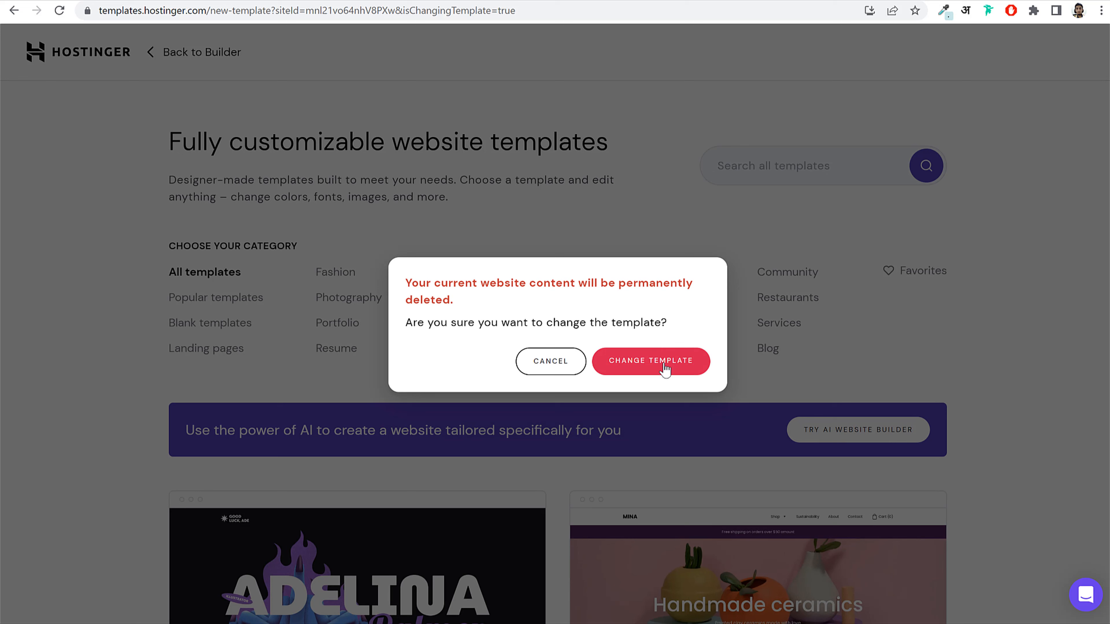
pyautogui.moveTo(408, 285); pyautogui.dragTo(602, 323)
pyautogui.click(618, 294)
pyautogui.click(659, 367)
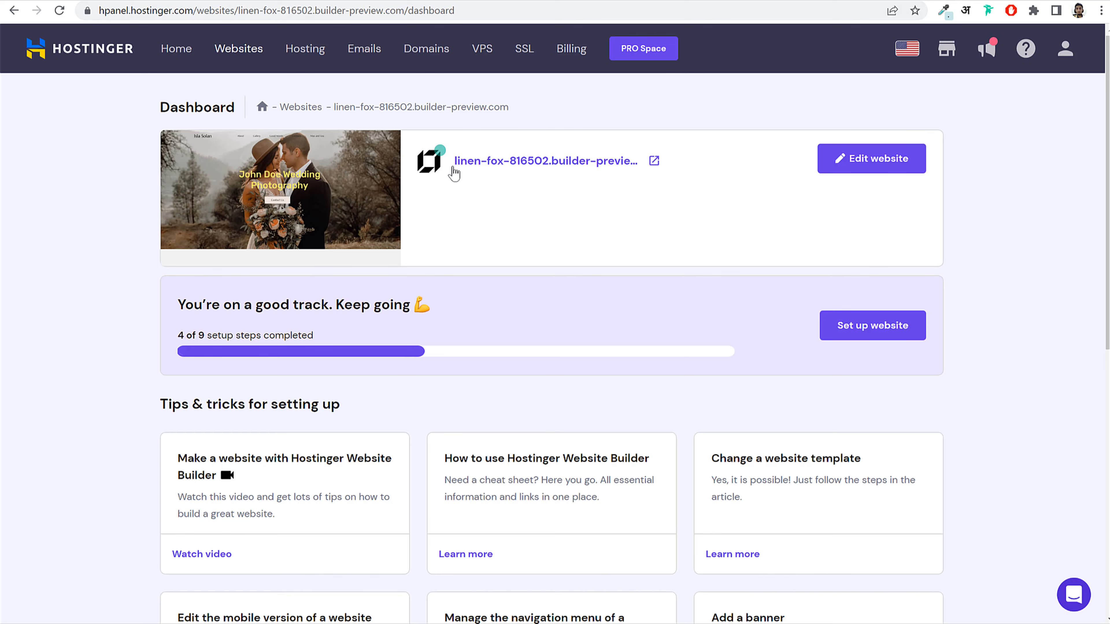
# Step: Reload the hPanel dashboard and open the now-empty site with Edit website
pyautogui.click(59, 10)
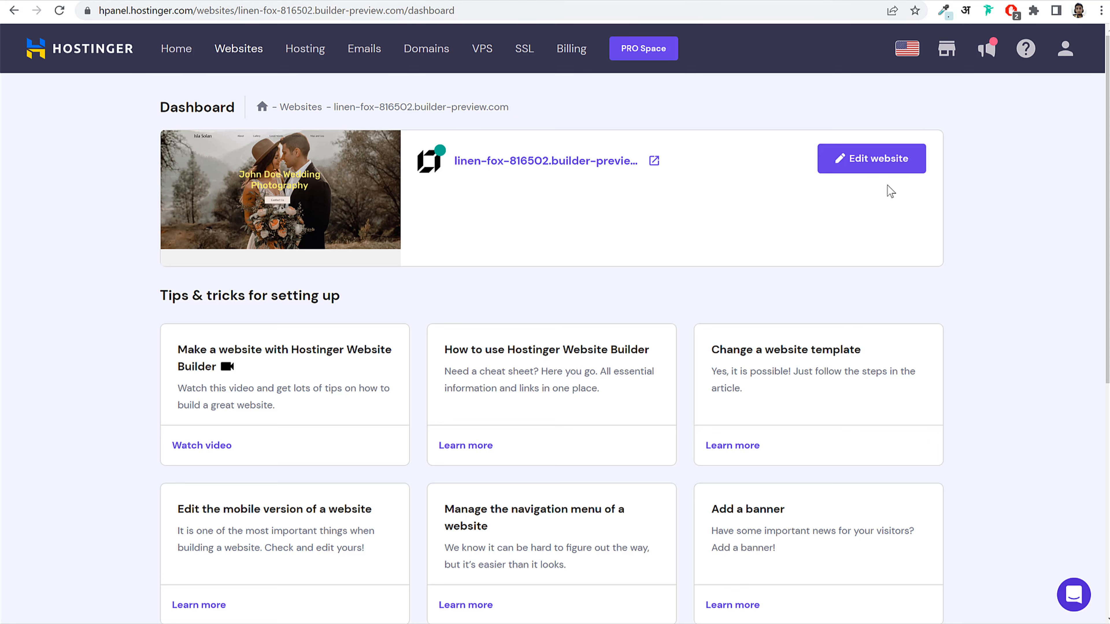
pyautogui.click(866, 171)
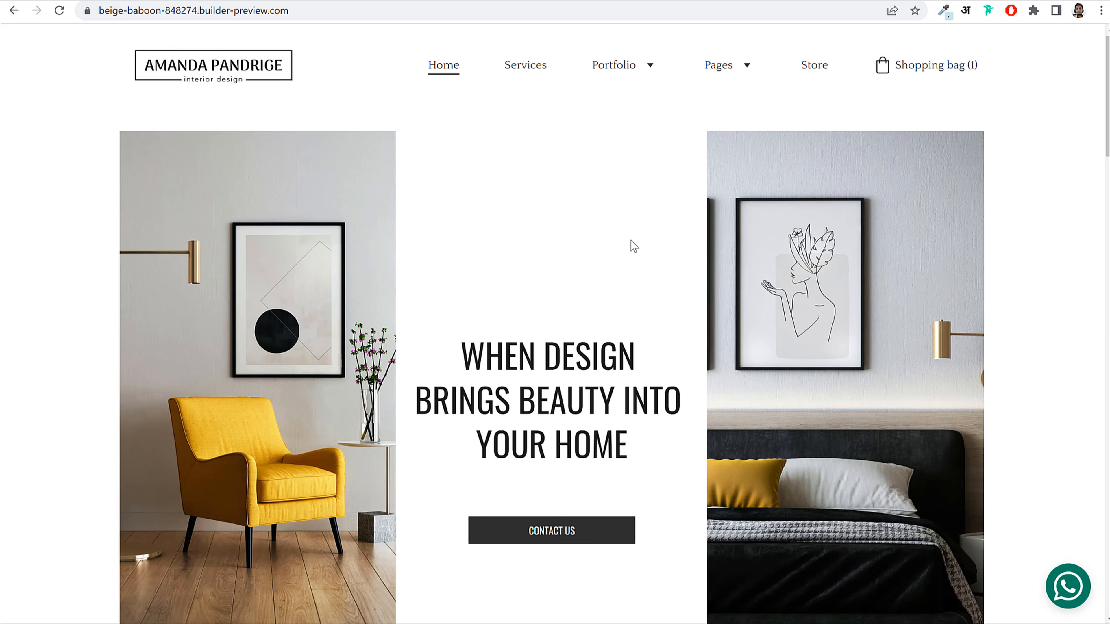
pyautogui.scroll(-10, 743, 232)
pyautogui.scroll(-2, 526, 273)
pyautogui.scroll(10, 516, 208)
pyautogui.scroll(-11, 529, 250)
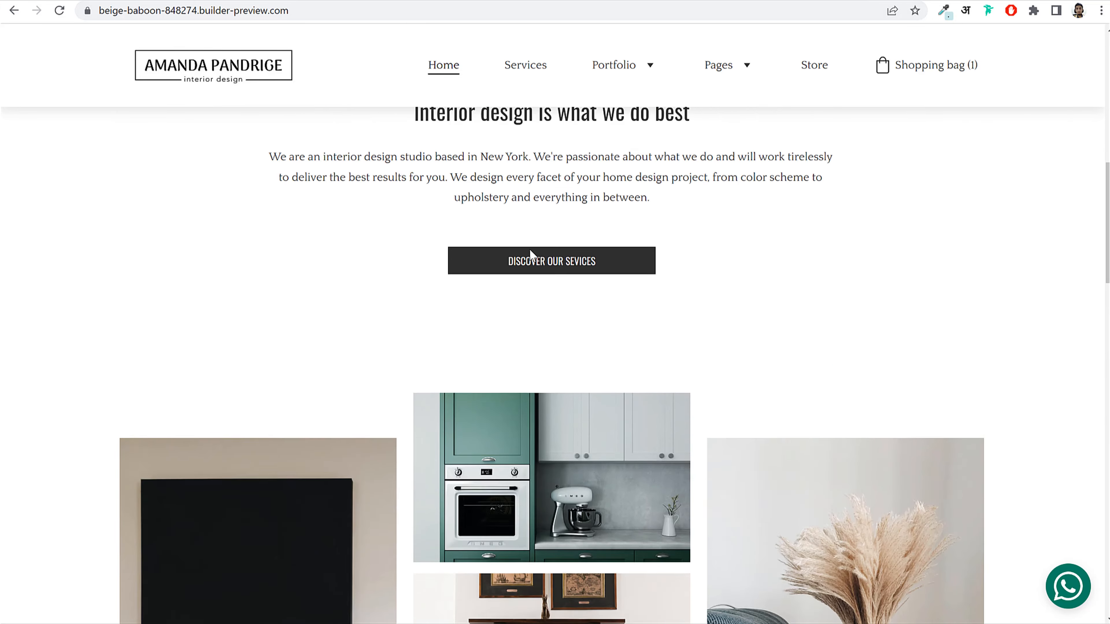
pyautogui.scroll(-20, 530, 249)
pyautogui.scroll(20, 550, 279)
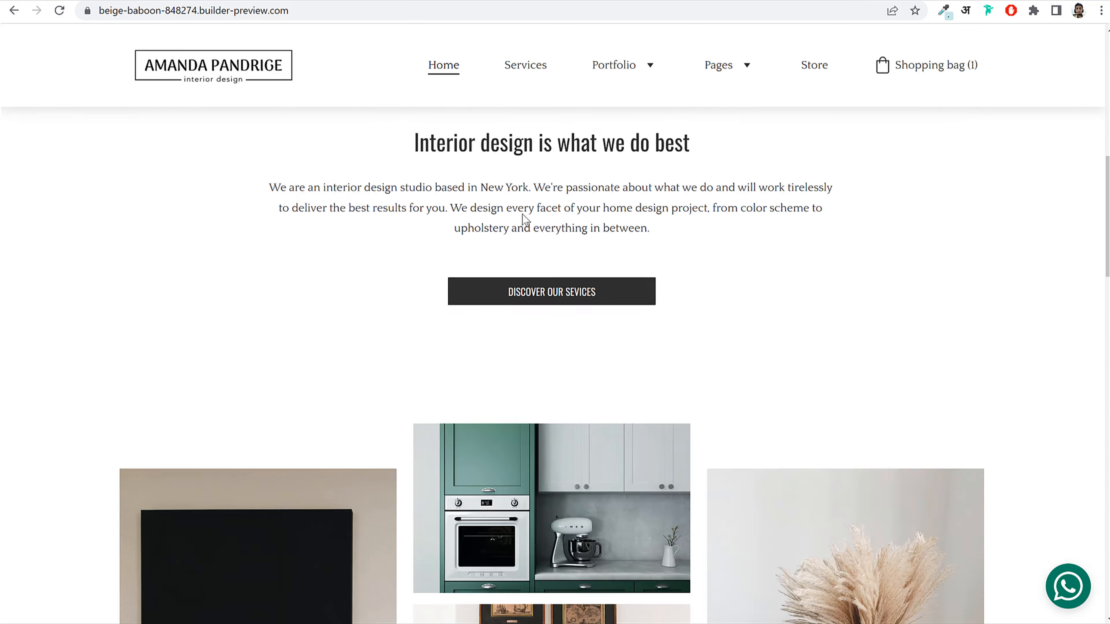
pyautogui.scroll(10, 523, 218)
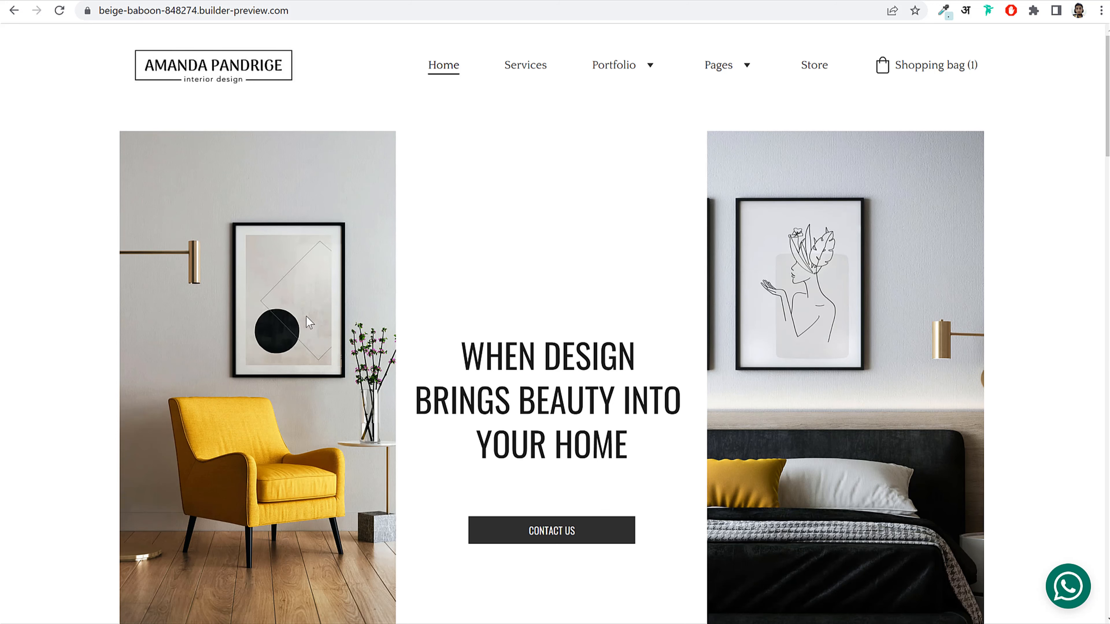
pyautogui.scroll(-3, 828, 254)
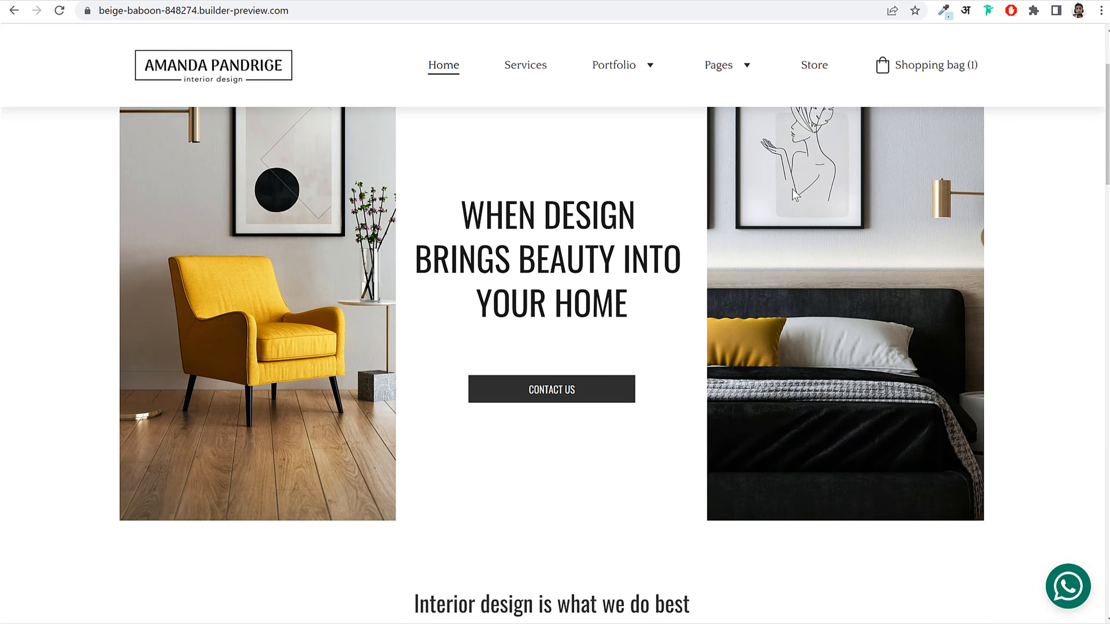
pyautogui.scroll(3, 706, 261)
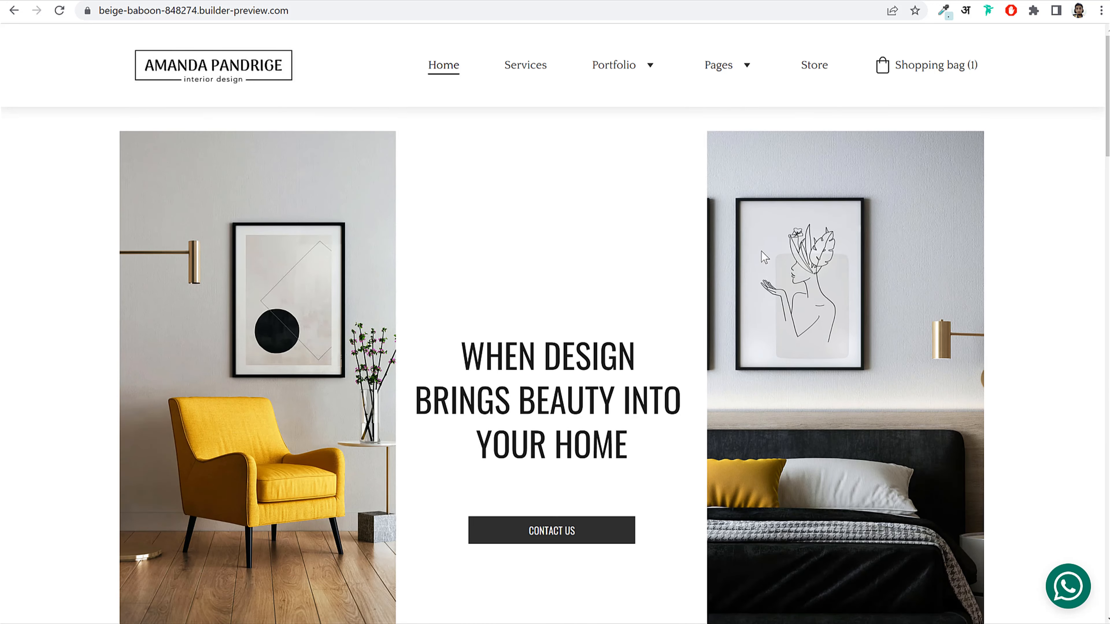
pyautogui.scroll(-3, 527, 242)
pyautogui.moveTo(458, 205); pyautogui.dragTo(636, 297)
pyautogui.click(636, 296)
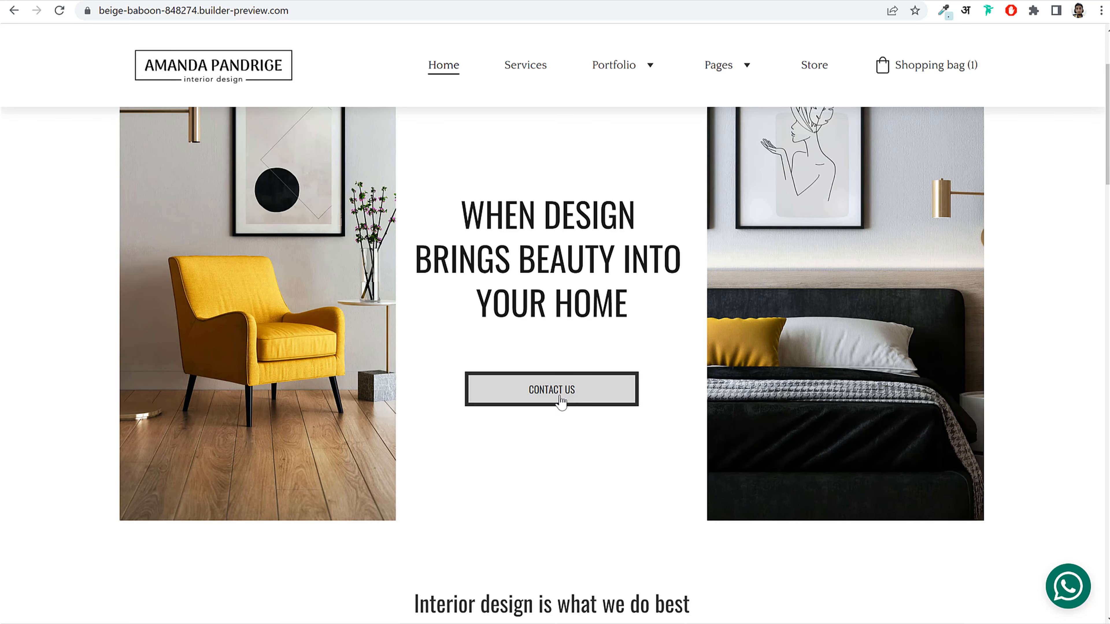
pyautogui.scroll(3, 586, 376)
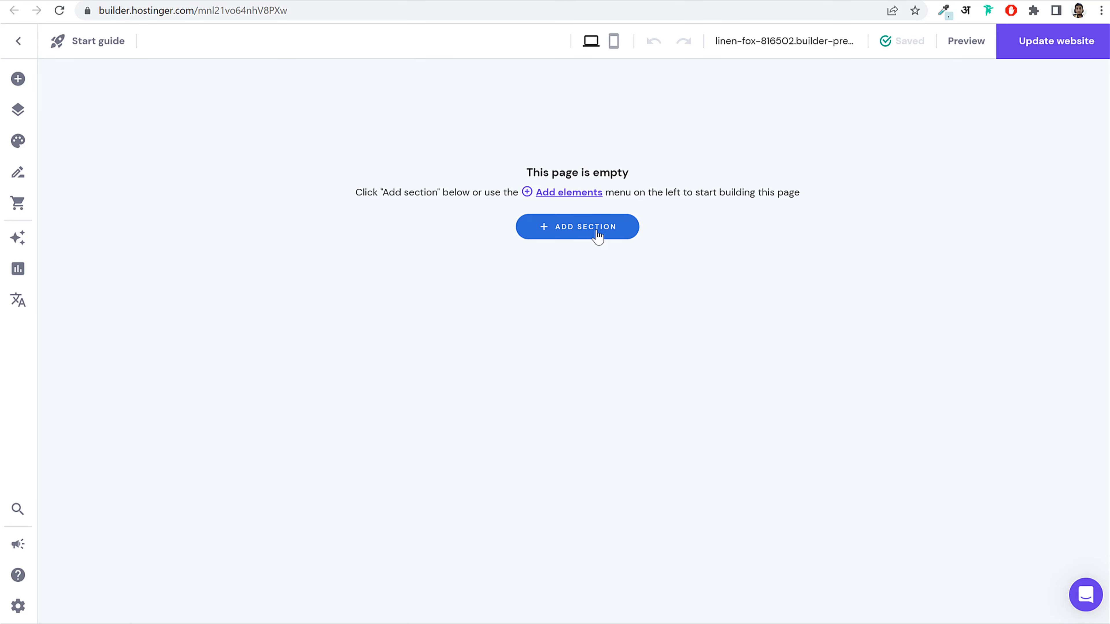
# Step: Browse the Gallery, Contact form, Headlines and Images layouts, then add a blank section
pyautogui.click(560, 237)
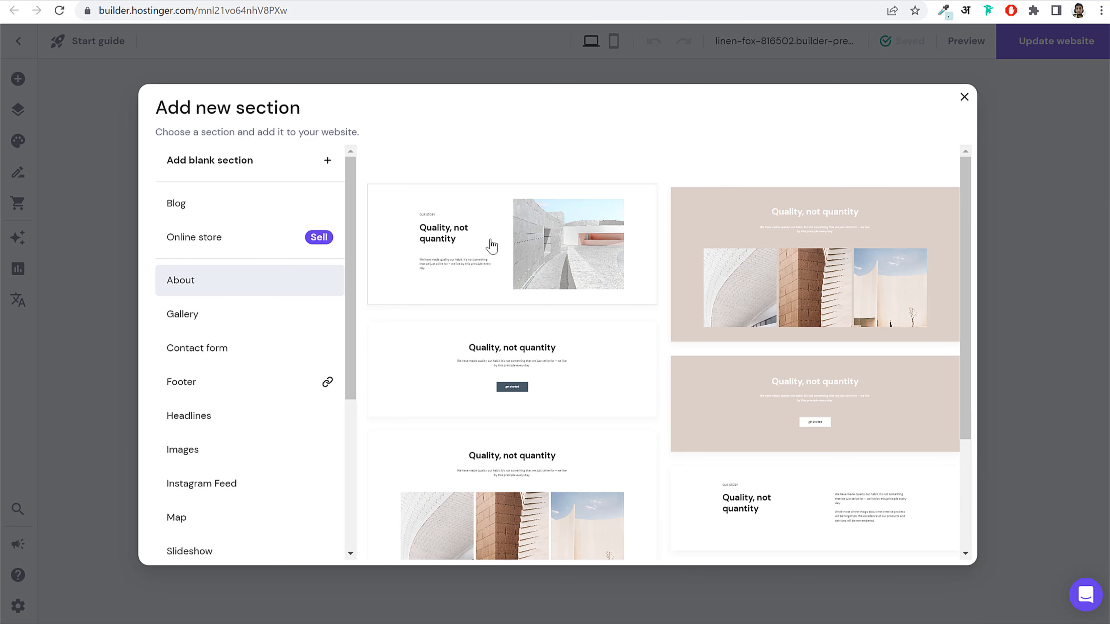
pyautogui.scroll(-5, 292, 376)
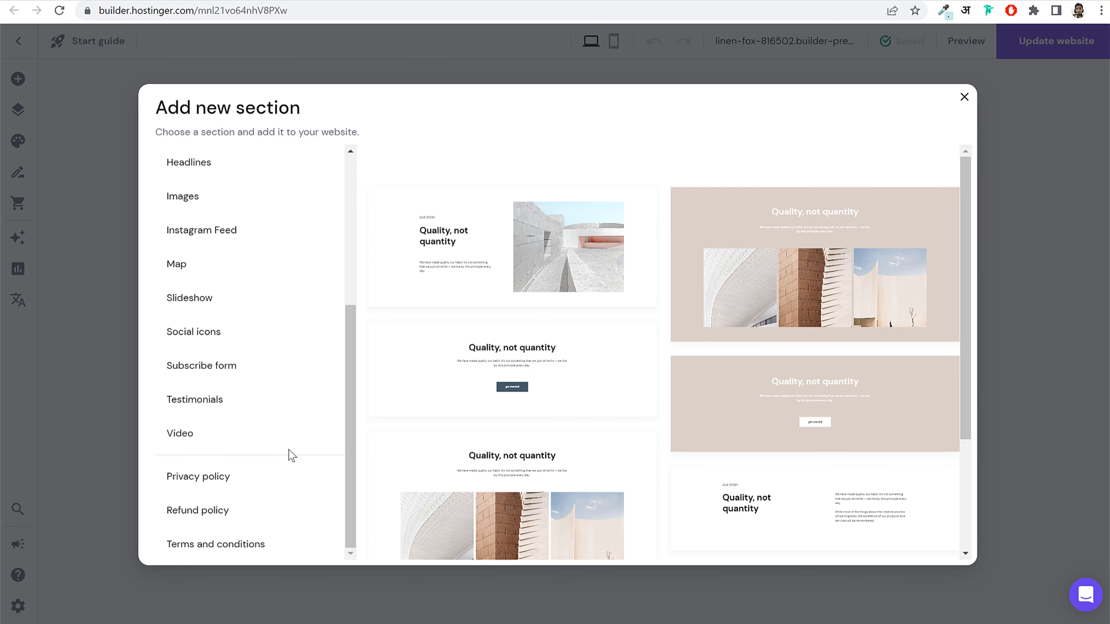
pyautogui.scroll(5, 290, 454)
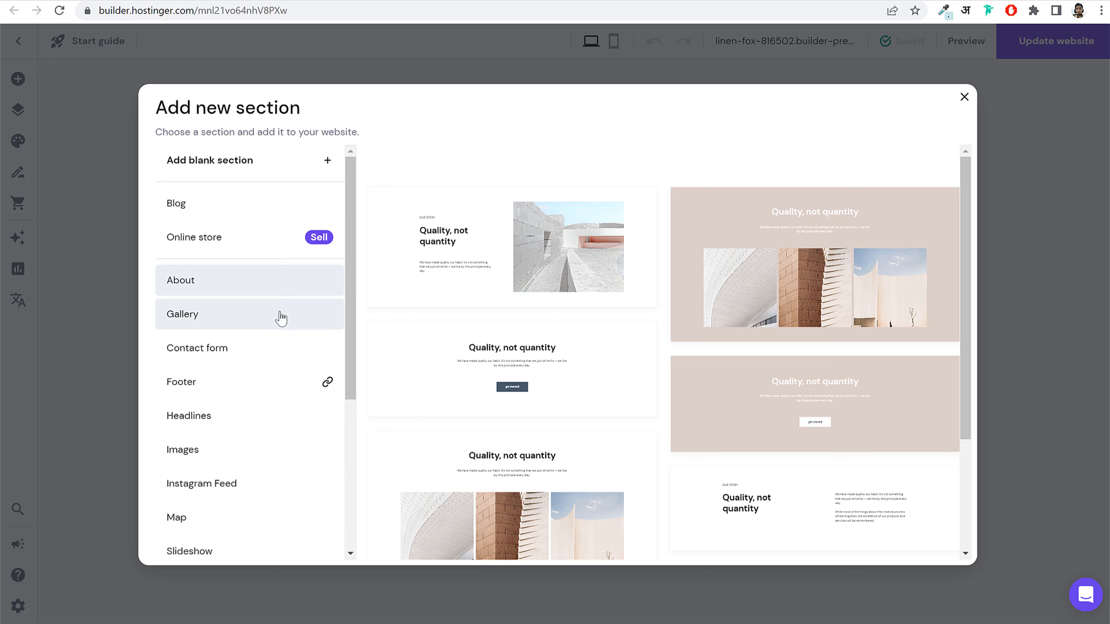
pyautogui.click(216, 315)
pyautogui.click(231, 348)
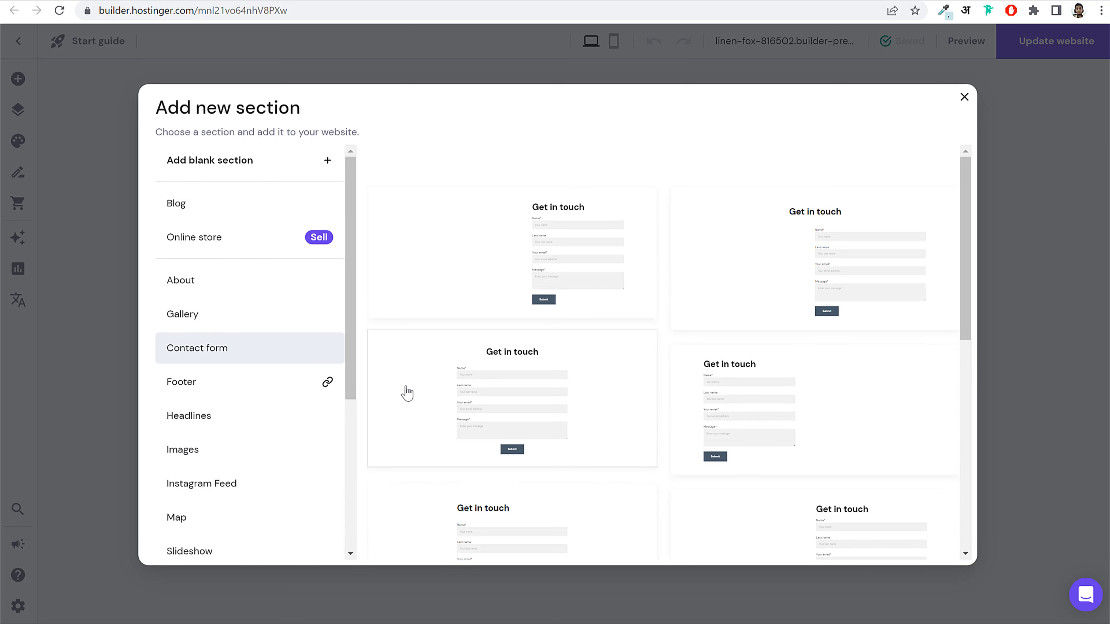
pyautogui.click(215, 425)
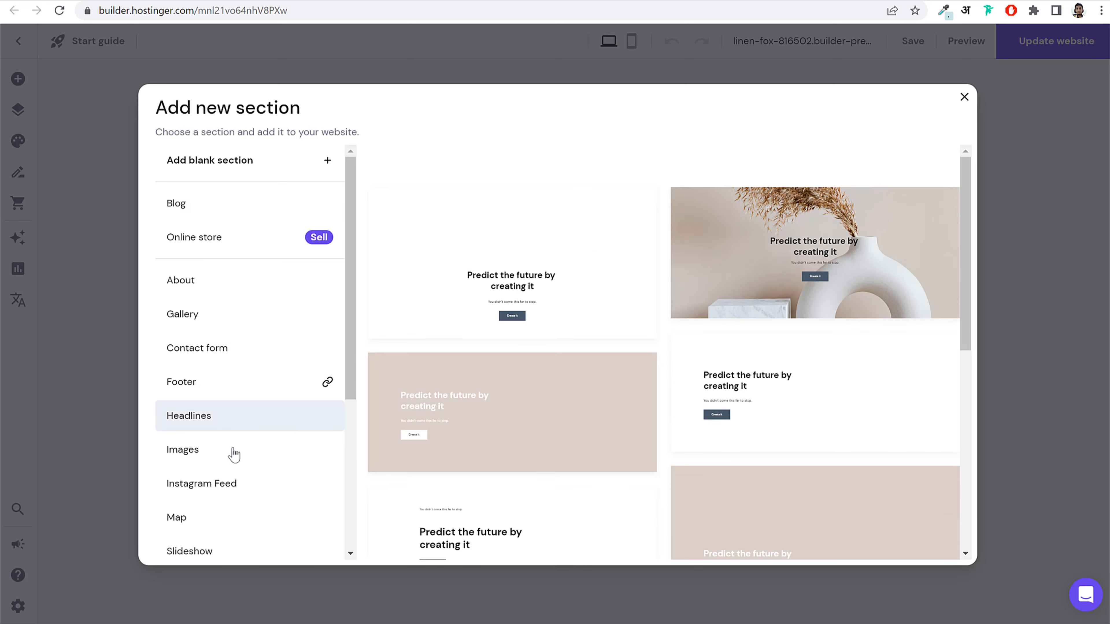
pyautogui.click(225, 459)
pyautogui.scroll(-6, 289, 443)
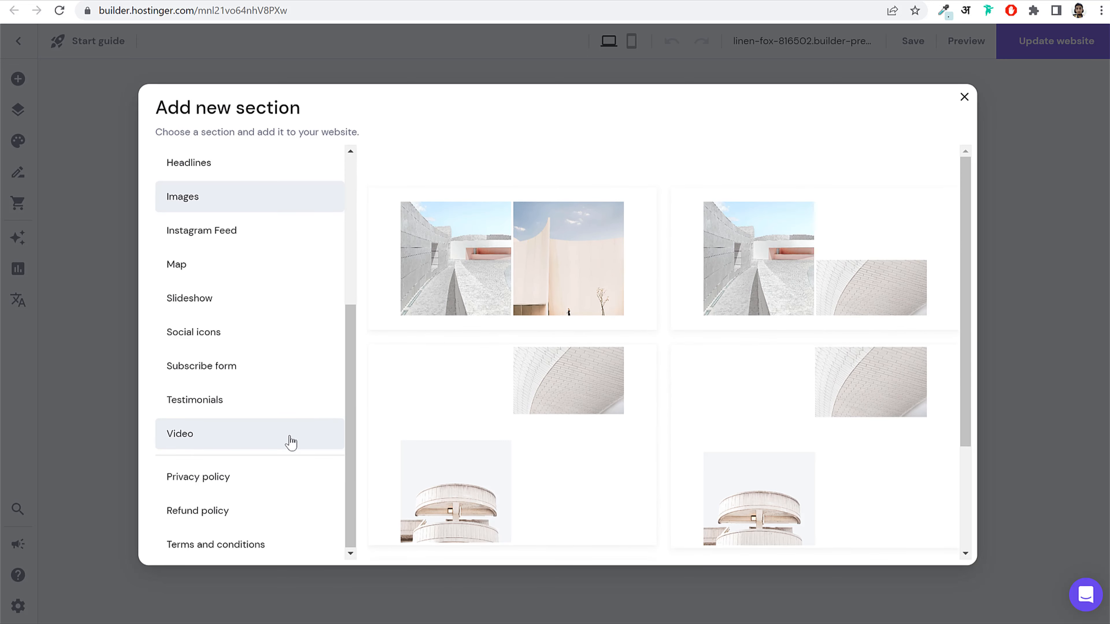
pyautogui.scroll(5, 286, 440)
pyautogui.scroll(1, 285, 440)
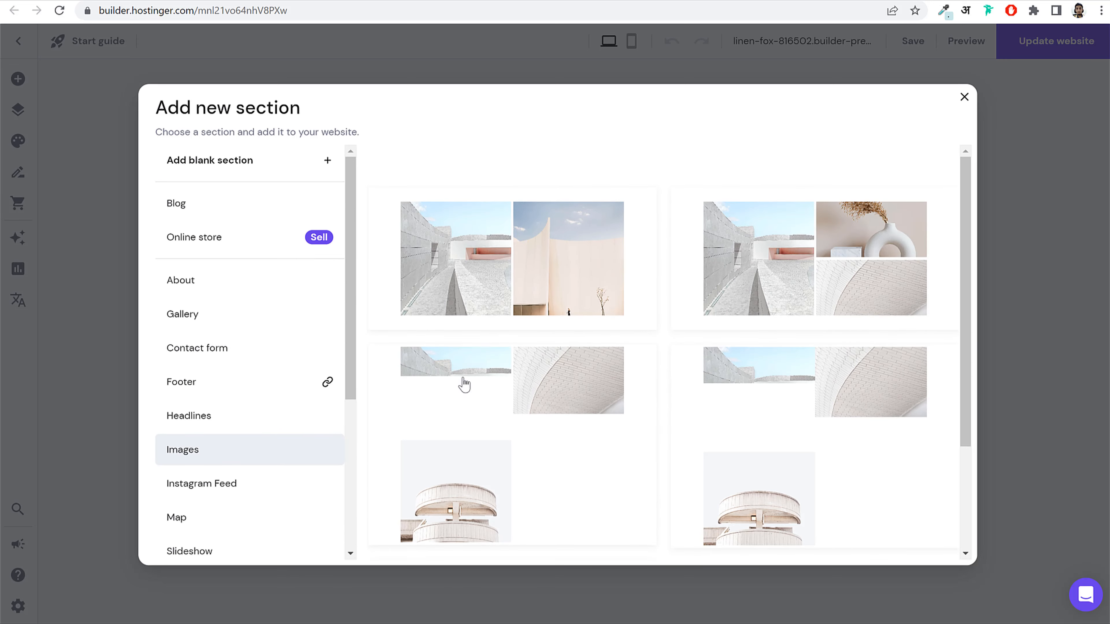
pyautogui.click(217, 168)
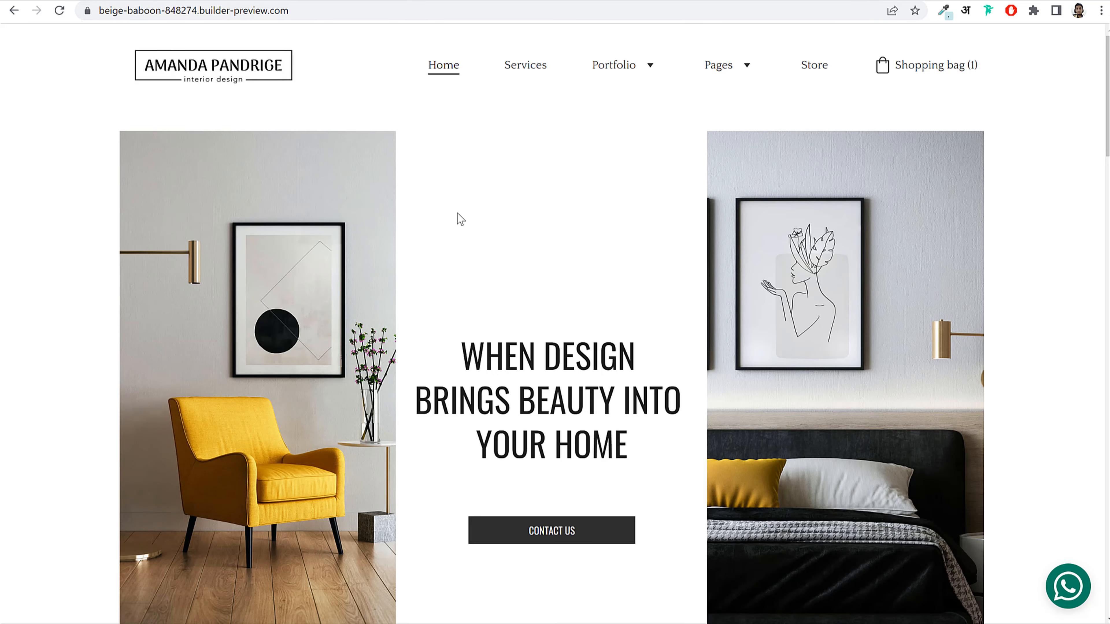
pyautogui.scroll(-2, 457, 213)
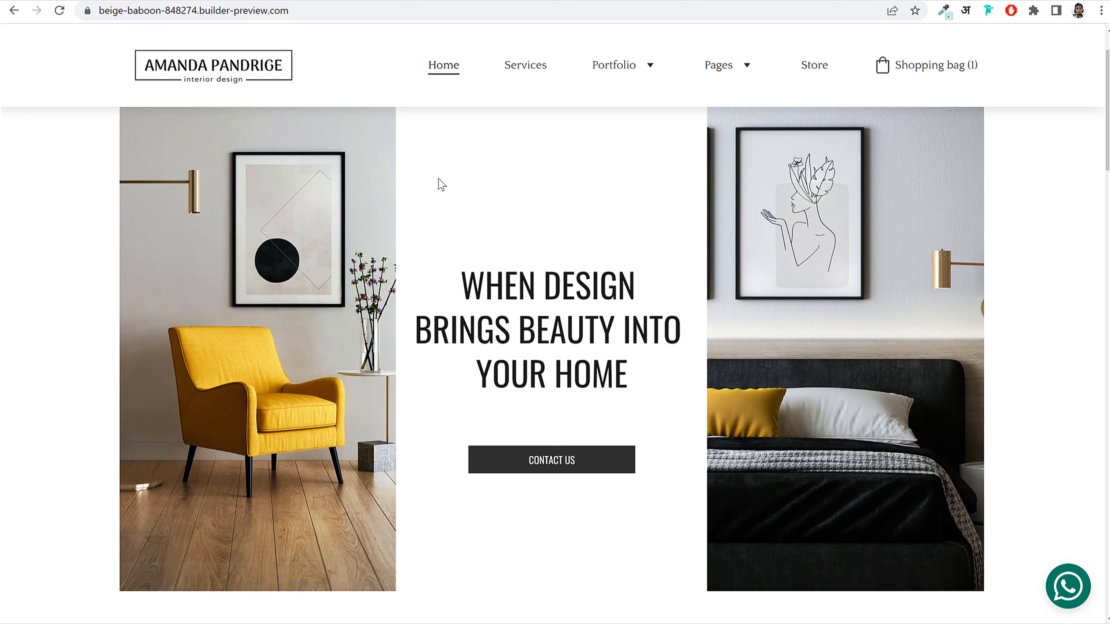
pyautogui.scroll(-10, 483, 295)
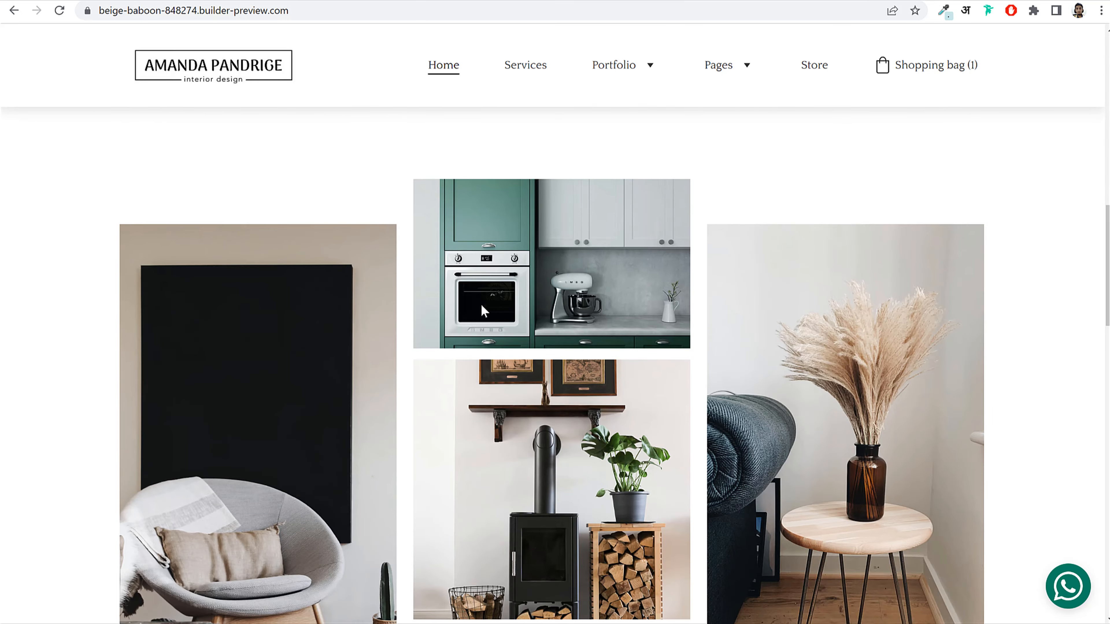
pyautogui.scroll(-15, 483, 310)
pyautogui.scroll(9, 483, 310)
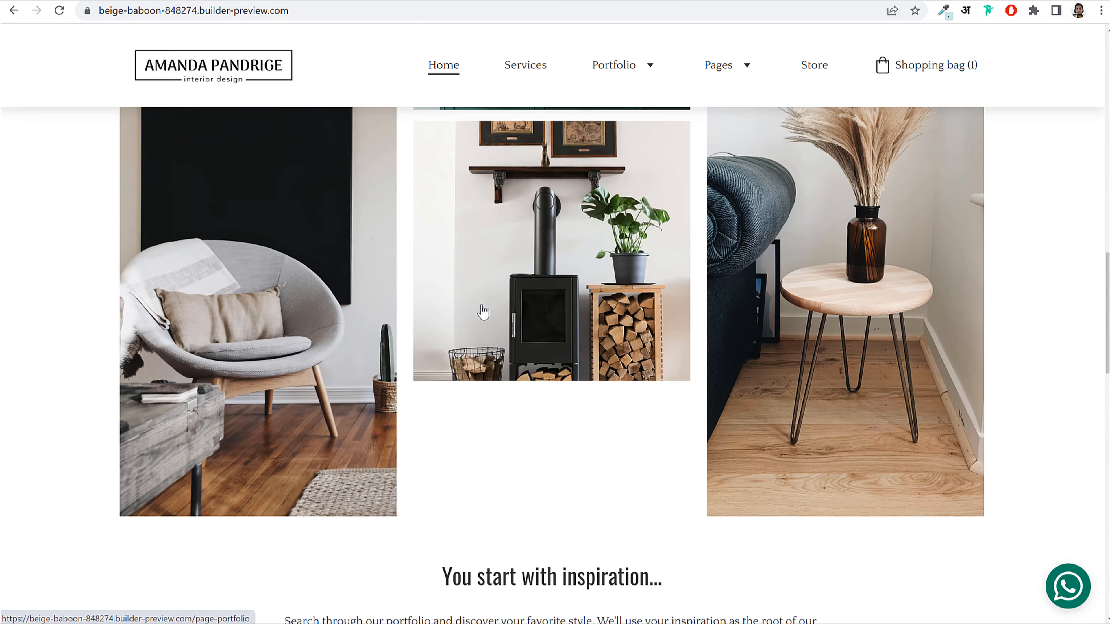
pyautogui.scroll(15, 484, 311)
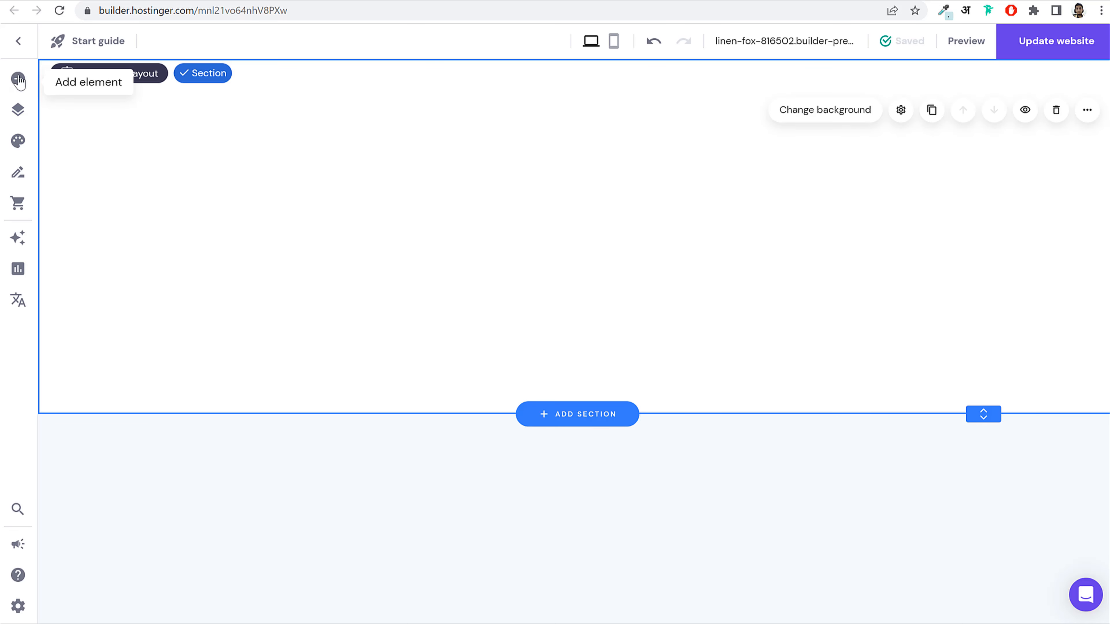
# Step: Add an Image element to the blank section and move it to the left side
pyautogui.click(18, 79)
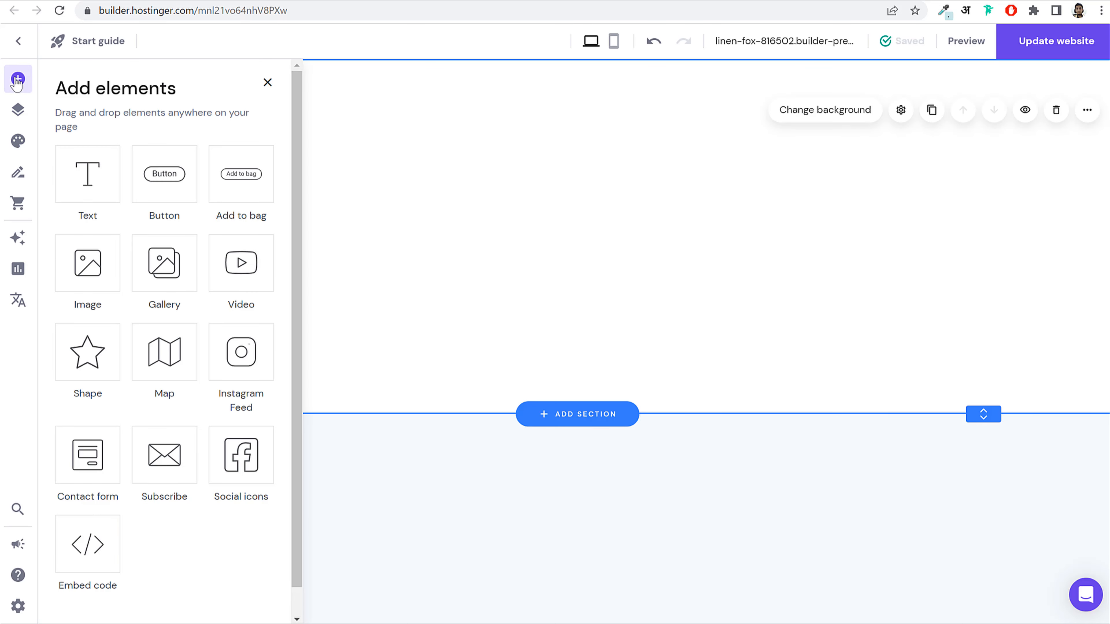
pyautogui.click(18, 80)
pyautogui.click(18, 79)
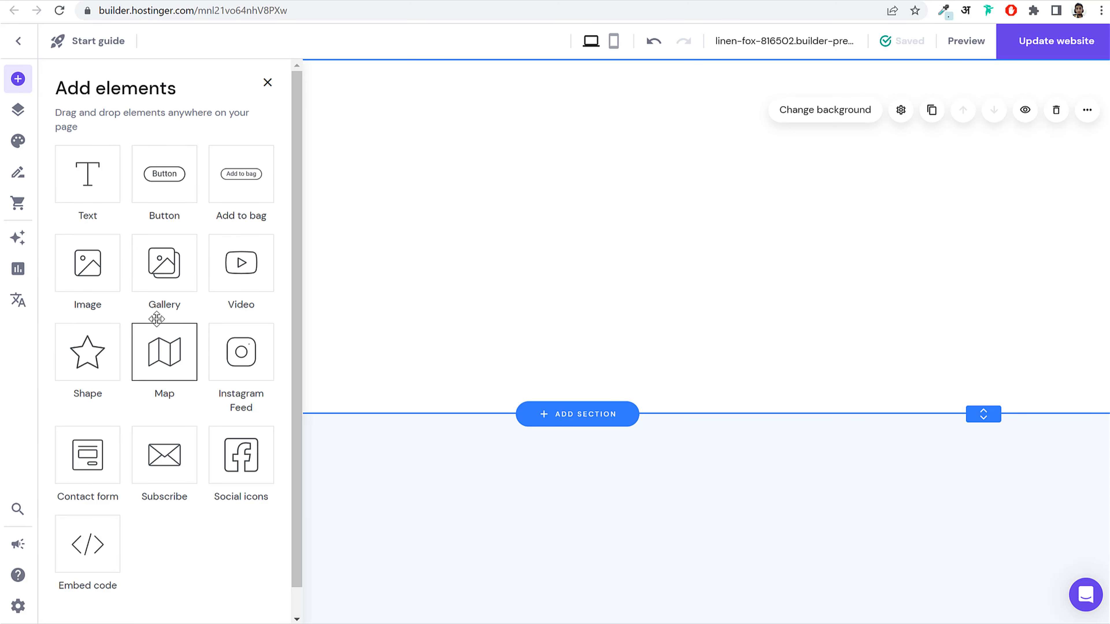
pyautogui.click(87, 262)
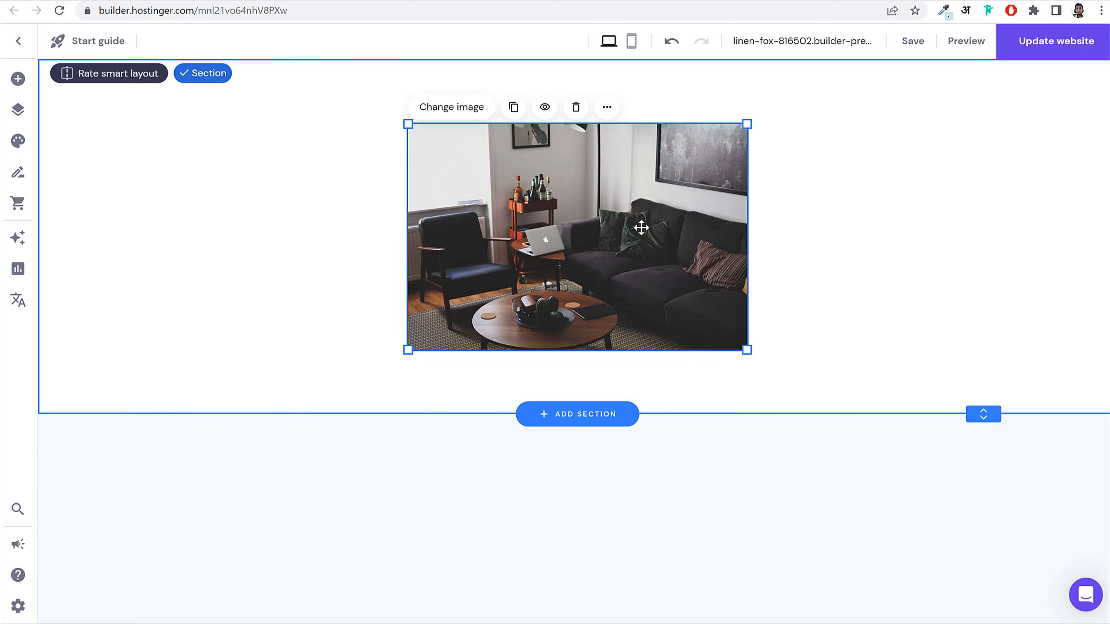
pyautogui.moveTo(623, 234); pyautogui.dragTo(296, 227)
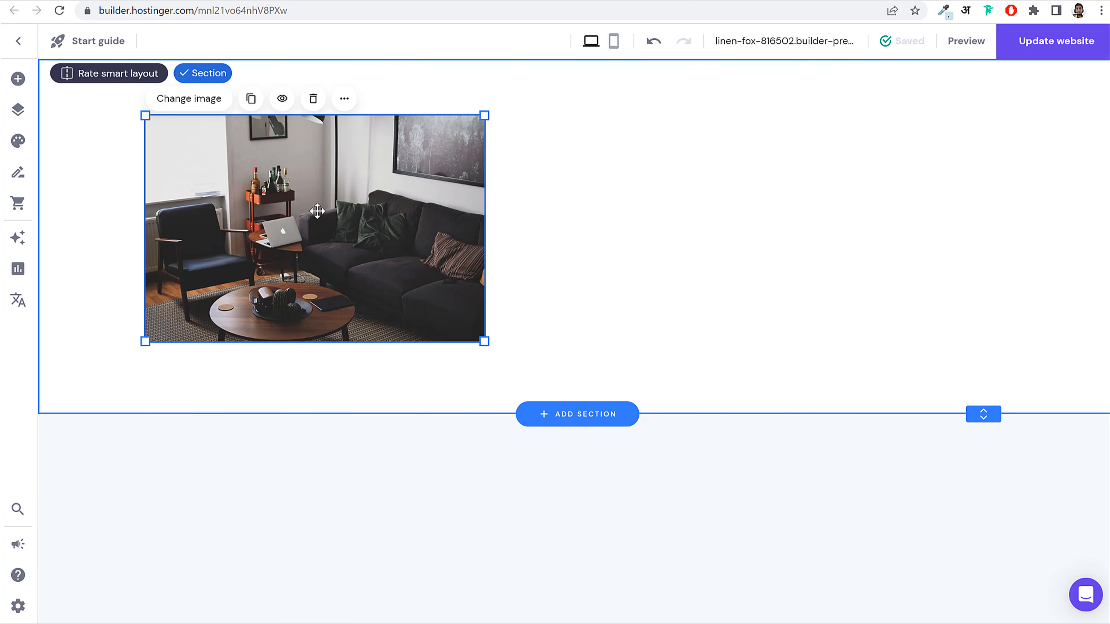
# Step: Open the photo's image settings and choose Replace image to reach the media library
pyautogui.doubleClick(289, 200)
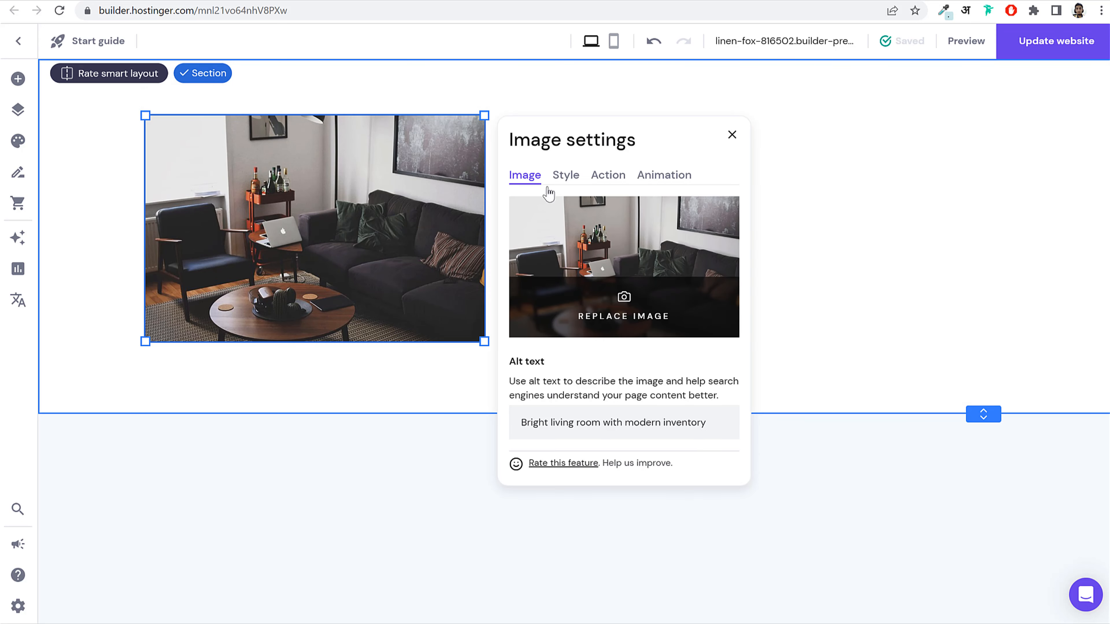
pyautogui.click(731, 137)
pyautogui.click(307, 213)
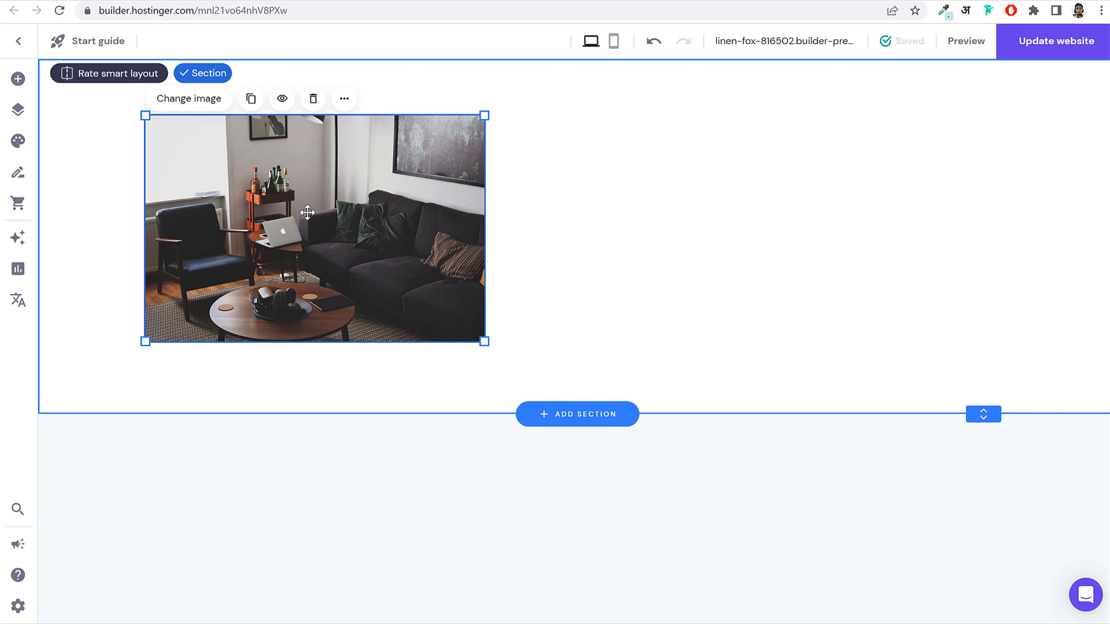
pyautogui.click(191, 100)
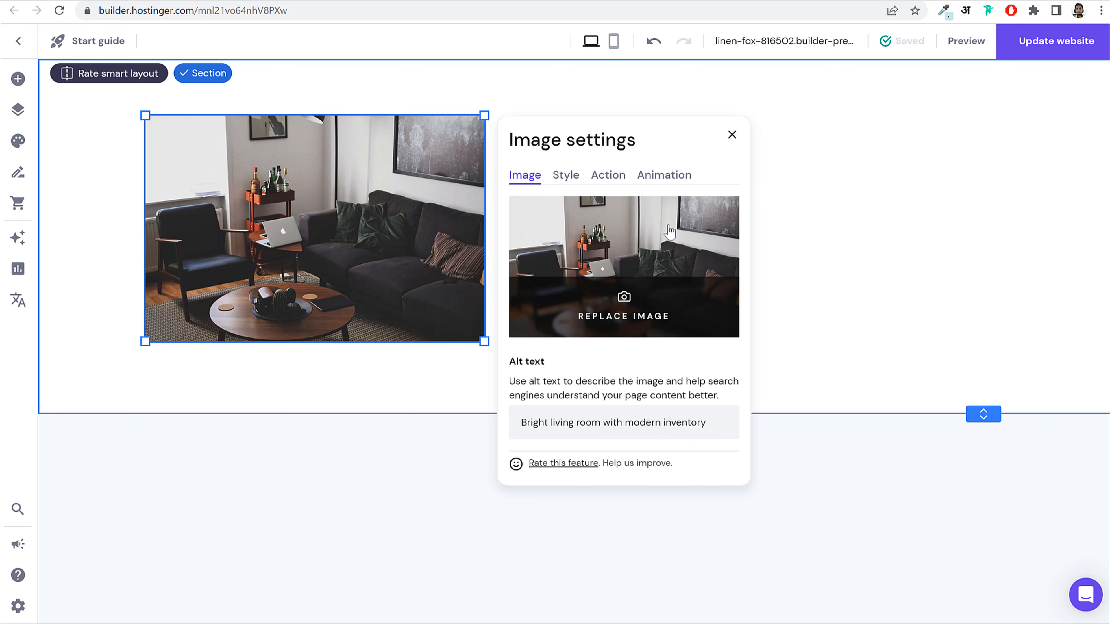
pyautogui.click(622, 232)
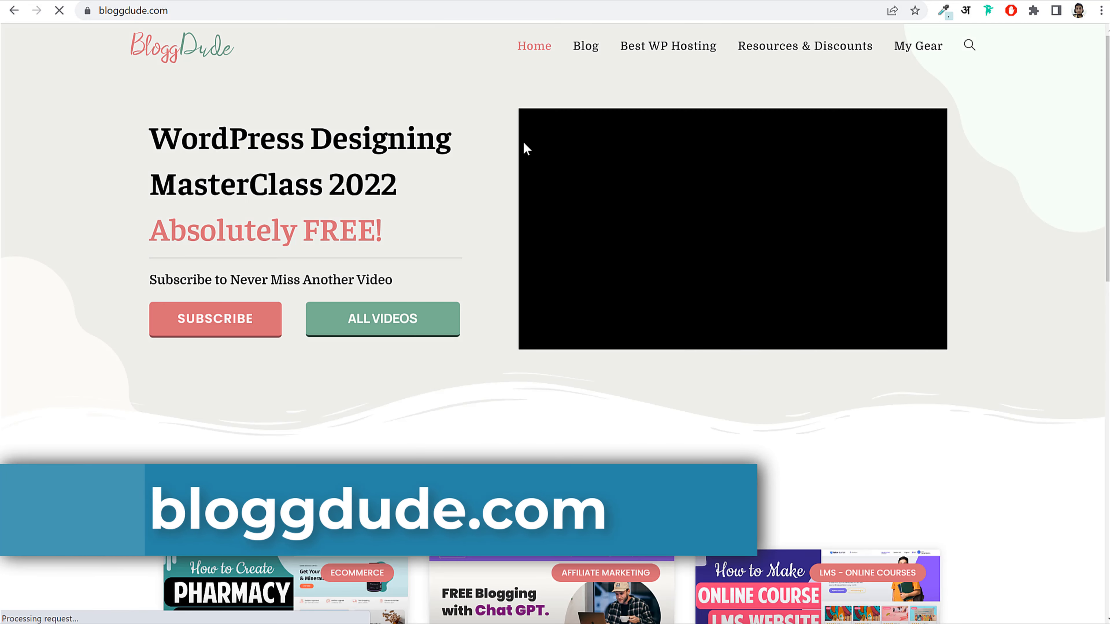
# Step: Open the online pharmacy eCommerce article and download its free images archive
pyautogui.scroll(-5, 839, 267)
pyautogui.scroll(-5, 843, 268)
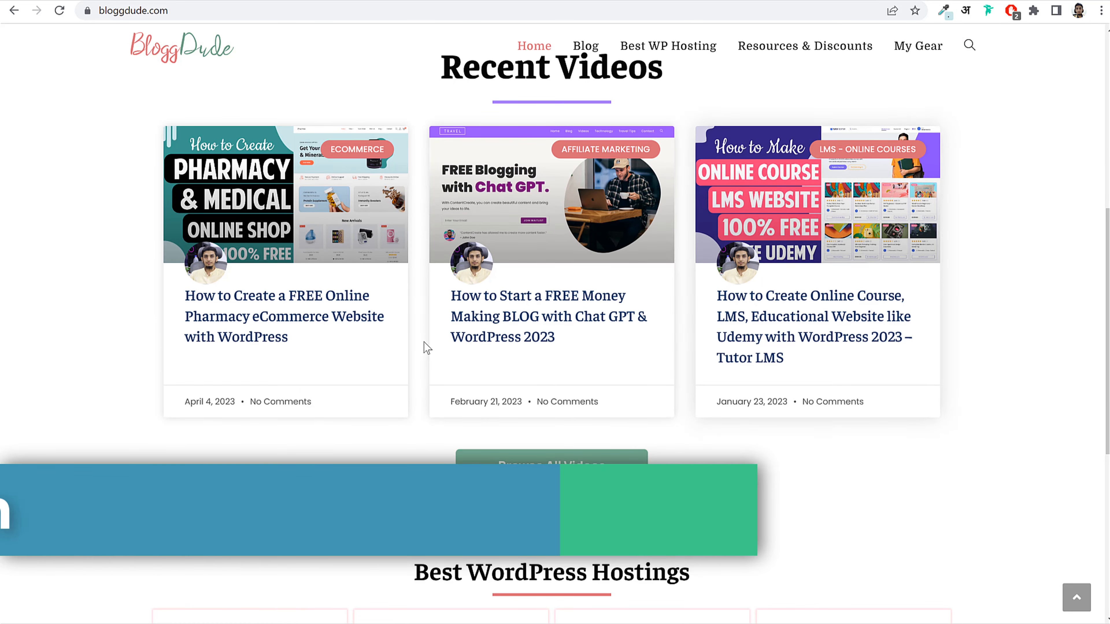
pyautogui.click(297, 320)
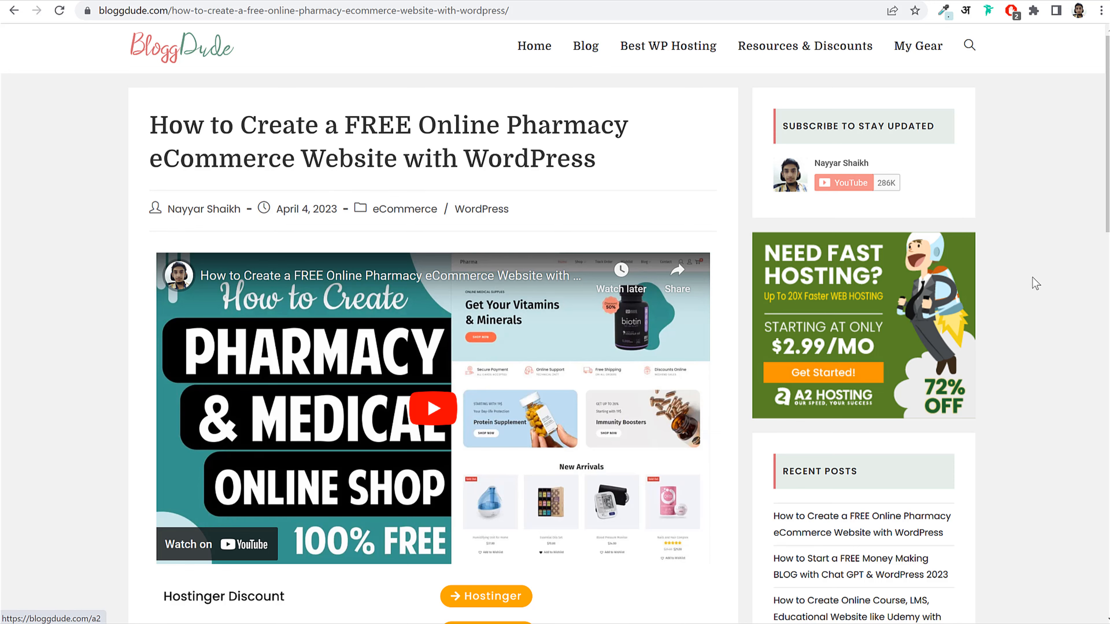
pyautogui.moveTo(153, 127); pyautogui.dragTo(559, 161)
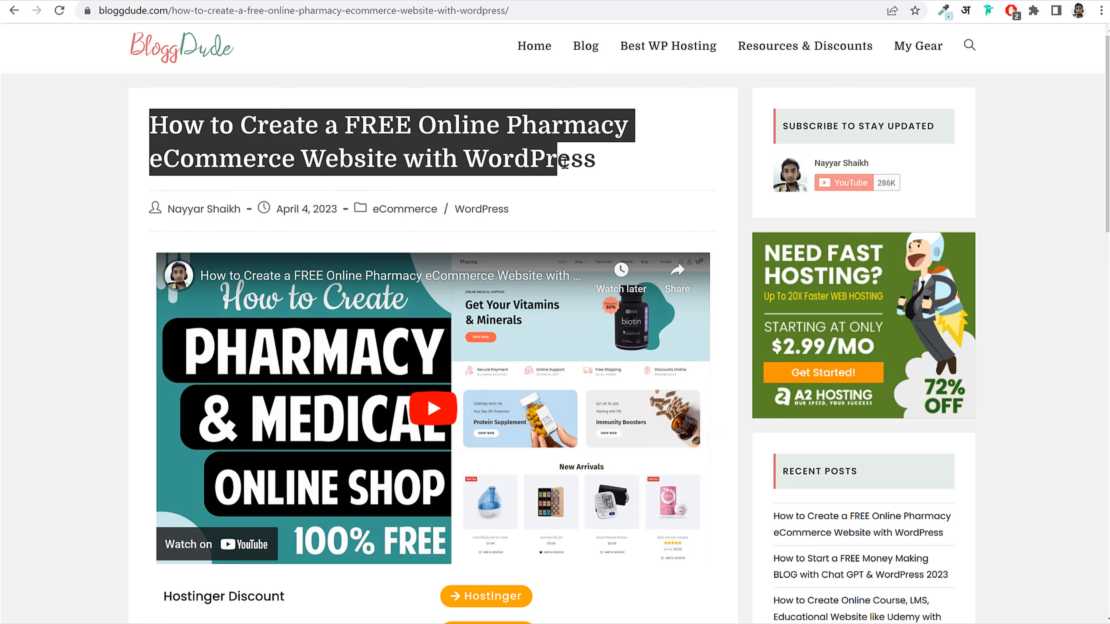
pyautogui.click(559, 161)
pyautogui.scroll(-4, 419, 318)
pyautogui.scroll(-2, 422, 323)
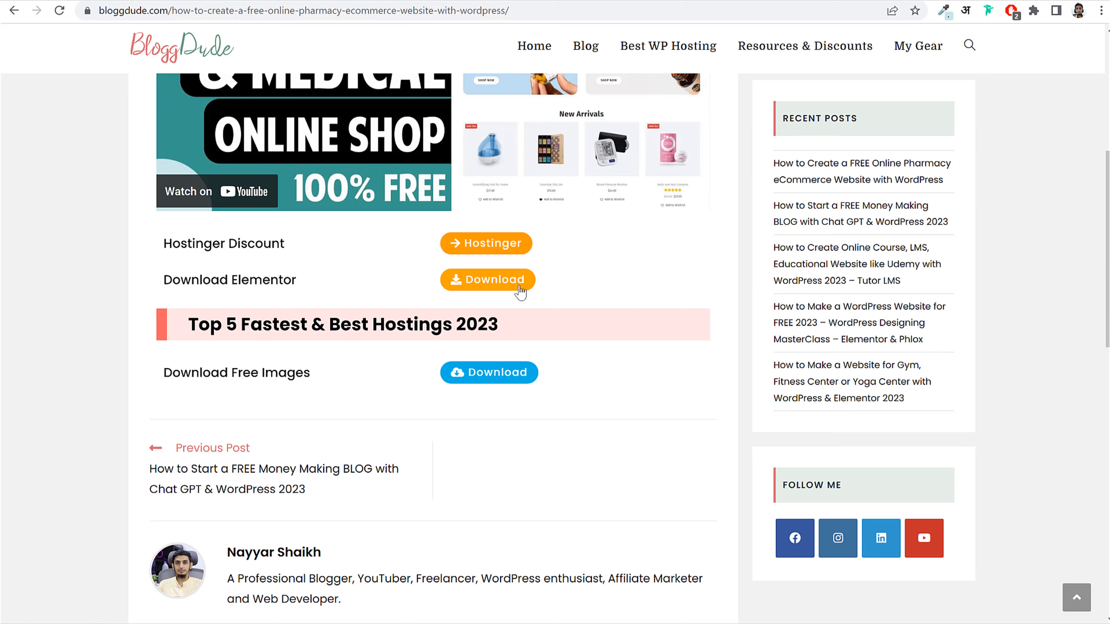
pyautogui.moveTo(160, 380); pyautogui.dragTo(323, 385)
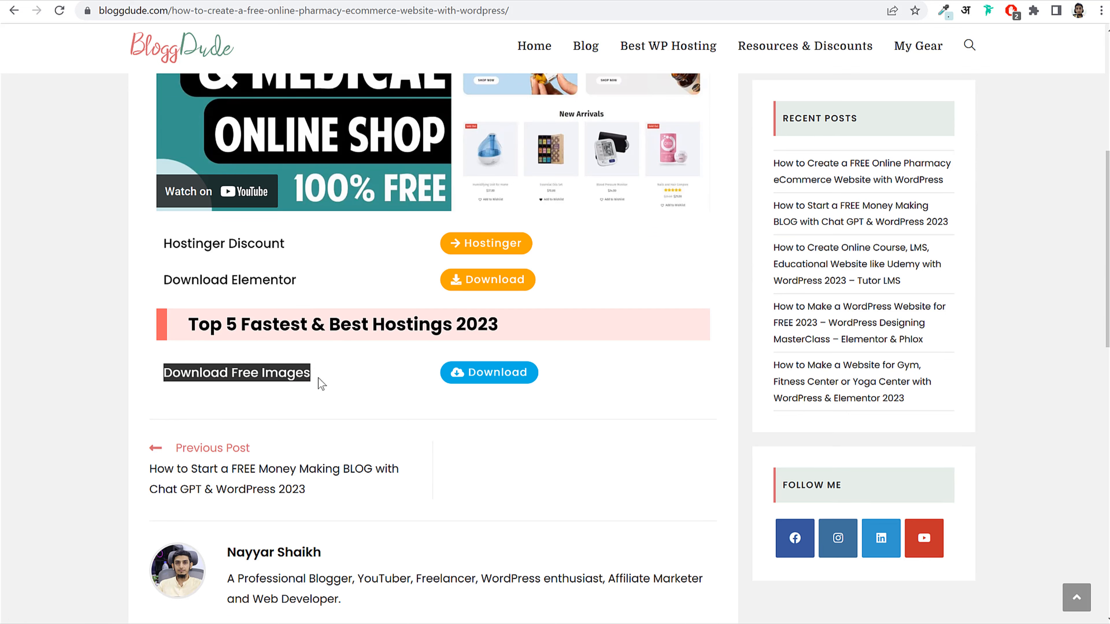
pyautogui.click(324, 385)
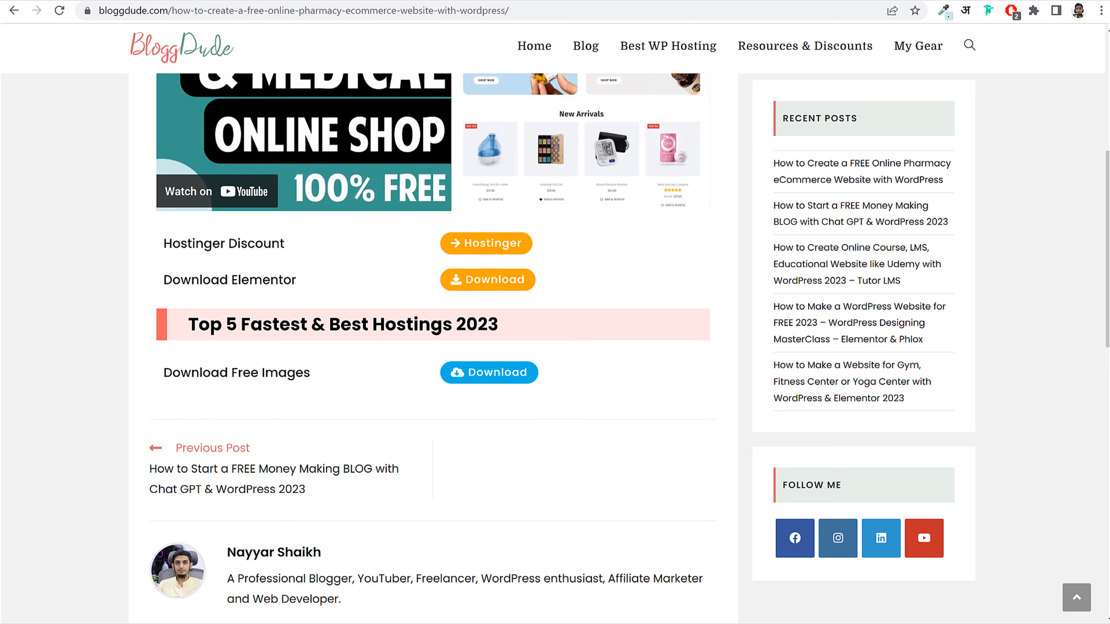
# Step: Open the Hostinger Builder Media > Images folder in File Explorer
pyautogui.hotkey('alt', 'Tab')
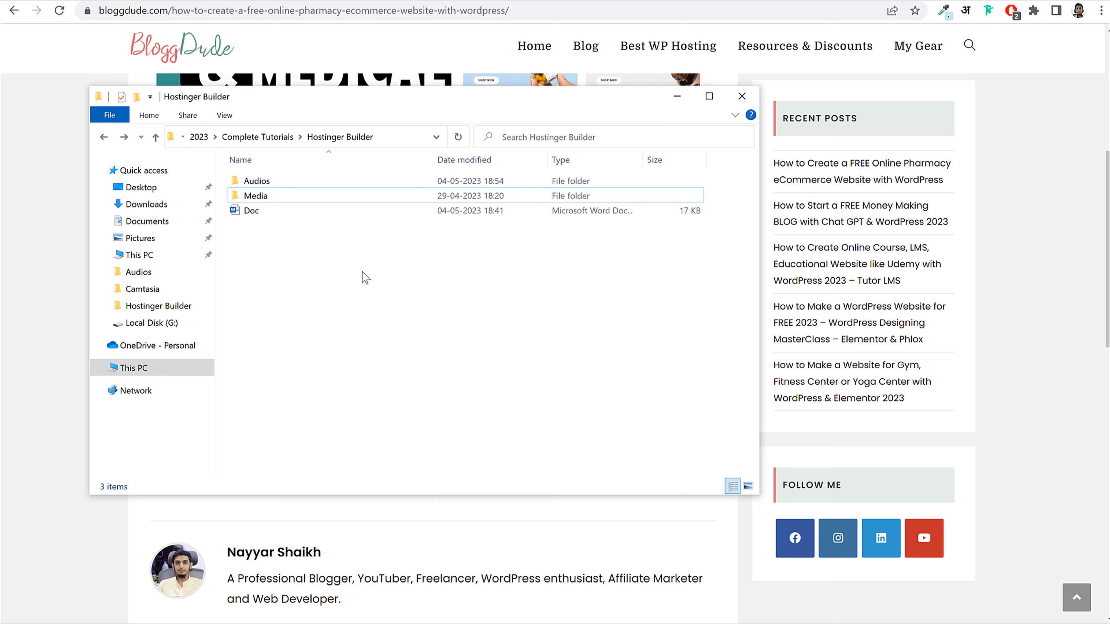
pyautogui.click(291, 197)
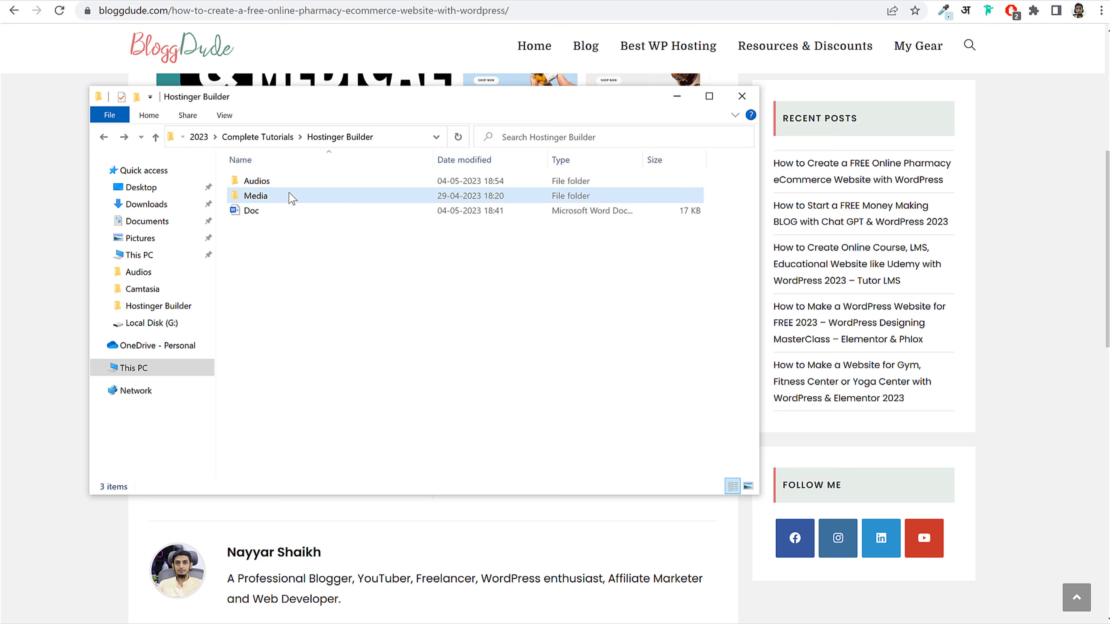
pyautogui.doubleClick(268, 199)
pyautogui.doubleClick(261, 204)
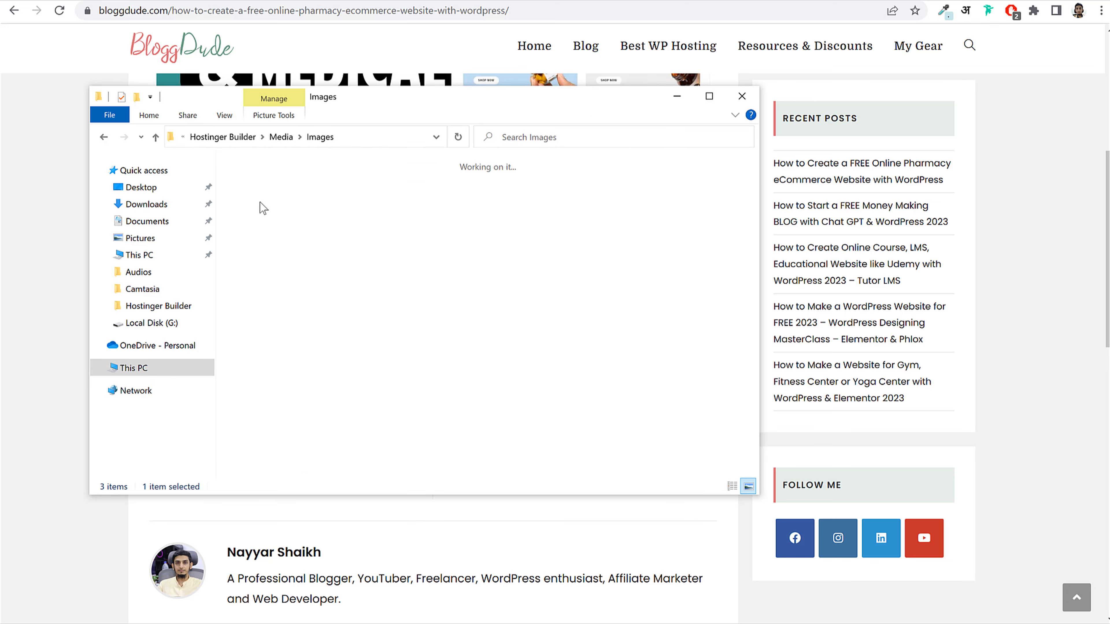
pyautogui.scroll(5, 618, 343)
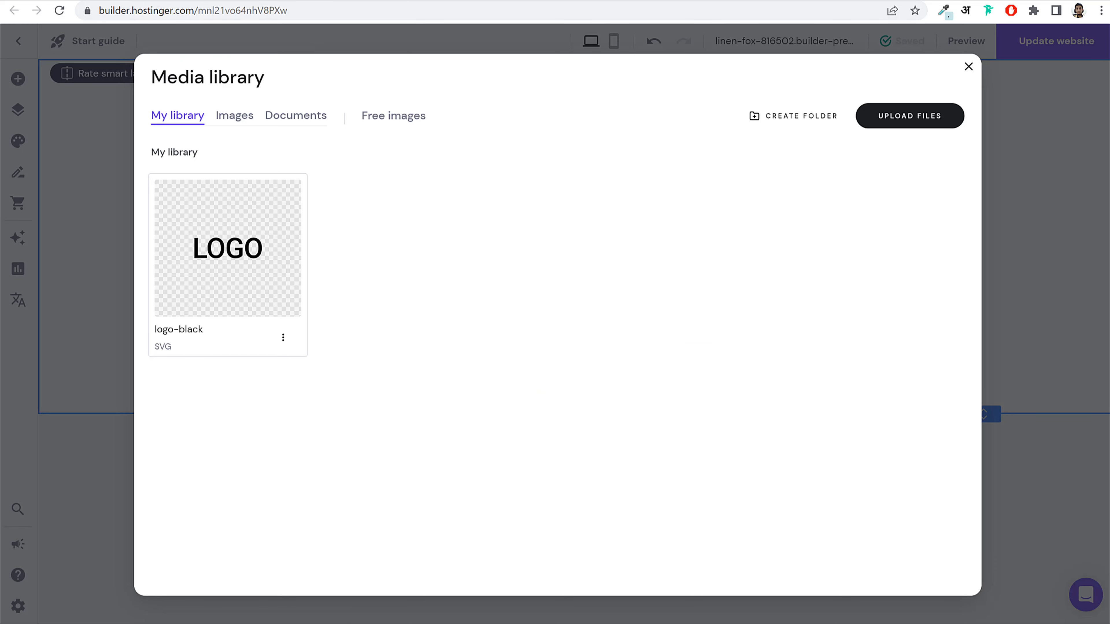
# Step: Upload all 26 interior images to the media library and select the yellow-chair room photo
pyautogui.hotkey('alt', 'Tab')
pyautogui.hotkey('ctrl', 'a')
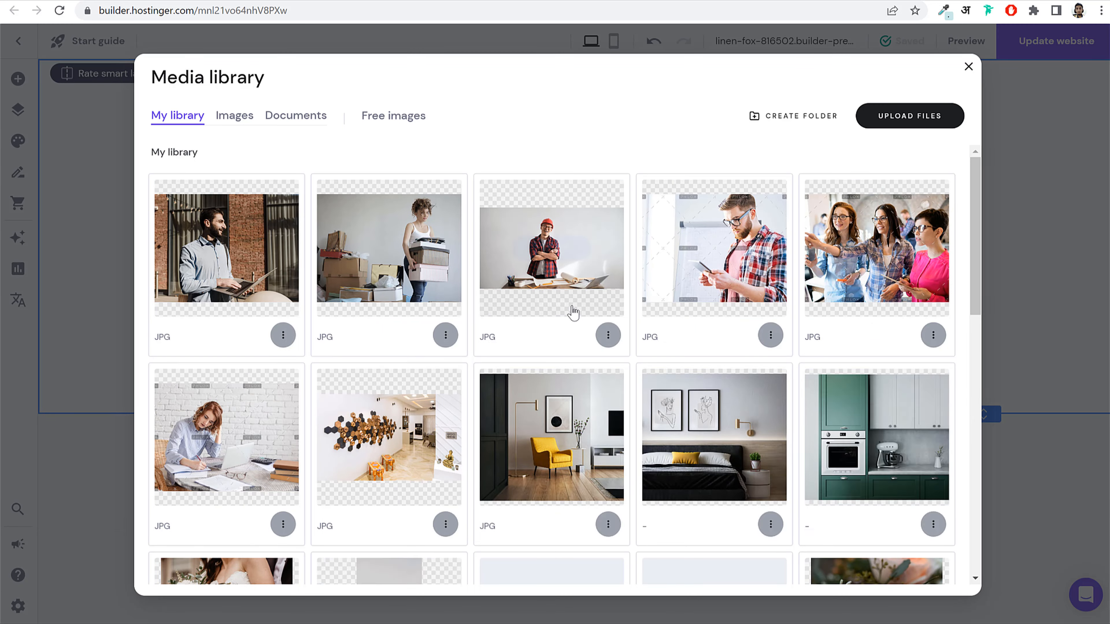
pyautogui.moveTo(544, 287)
pyautogui.moveTo(755, 466)
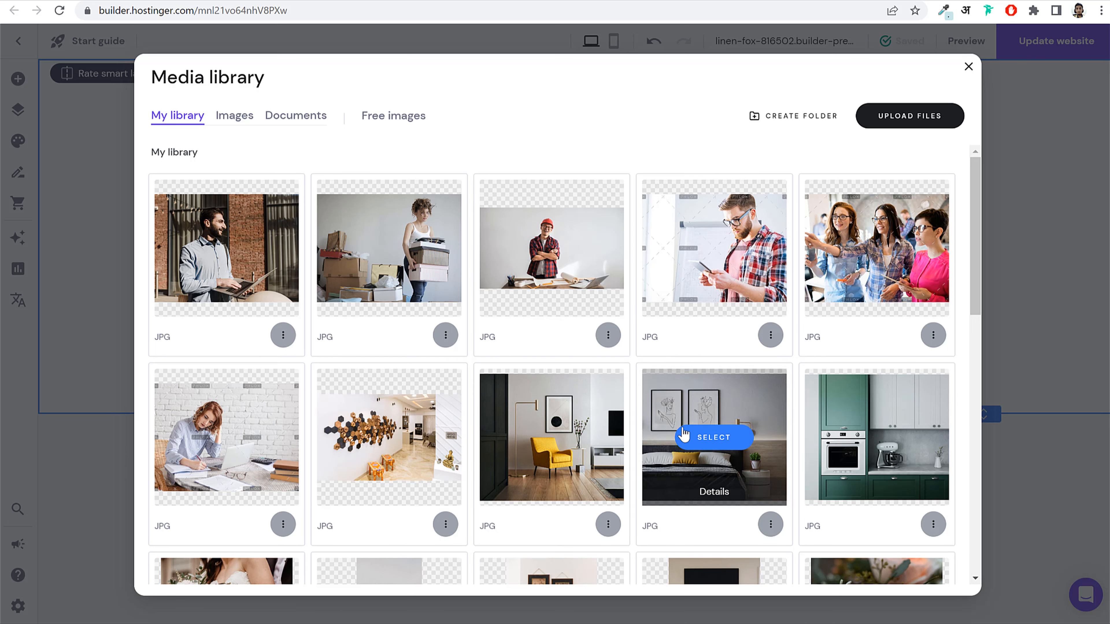
pyautogui.moveTo(580, 459)
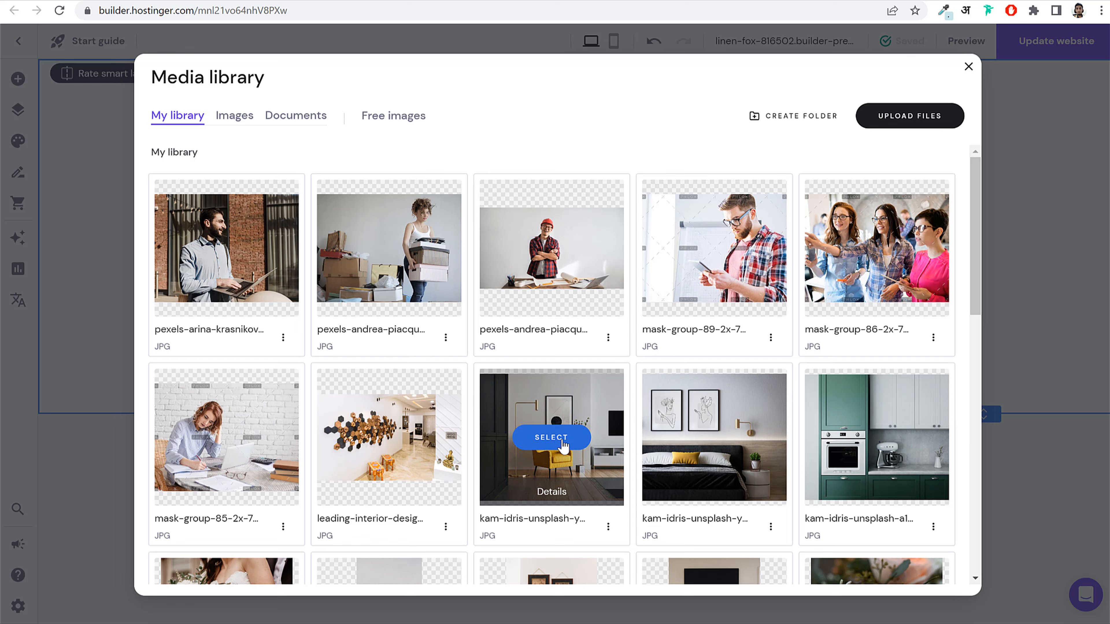
pyautogui.click(551, 438)
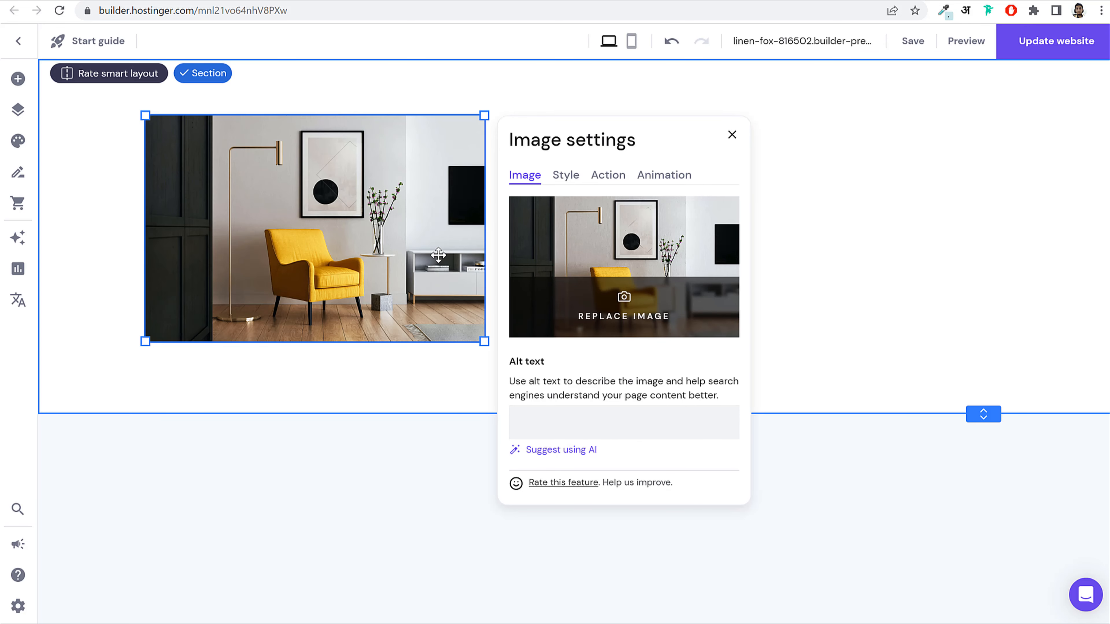
# Step: Resize the chair photo: narrower, extended upward, and shortened from the bottom
pyautogui.moveTo(487, 222); pyautogui.dragTo(436, 231)
pyautogui.click(311, 126)
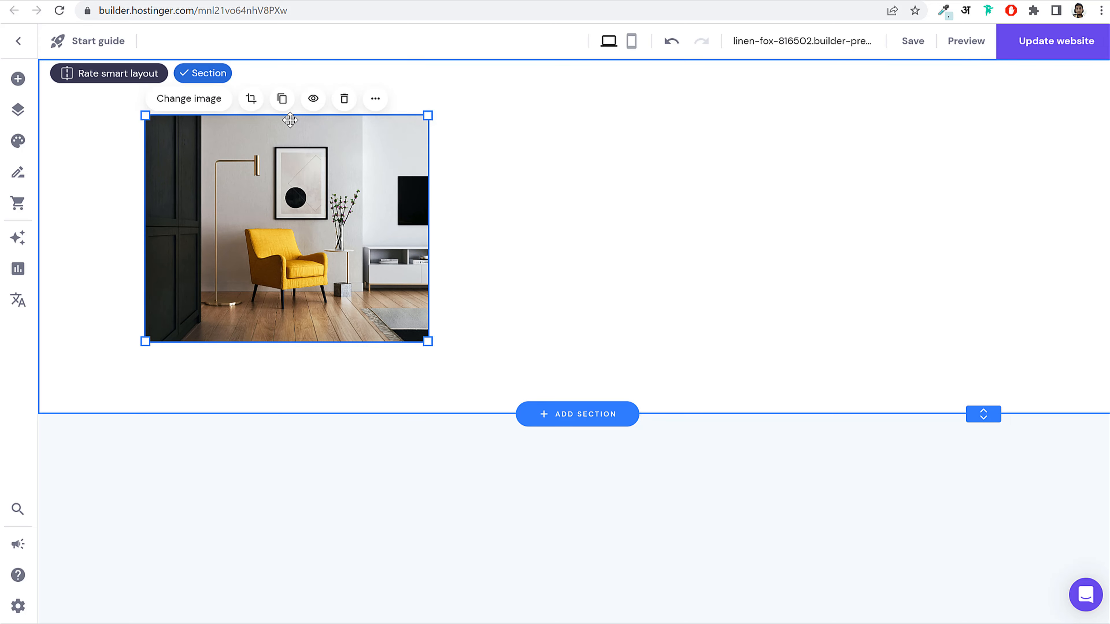
pyautogui.moveTo(289, 116); pyautogui.dragTo(289, 94)
pyautogui.moveTo(284, 343); pyautogui.dragTo(280, 621)
pyautogui.scroll(-1, 574, 399)
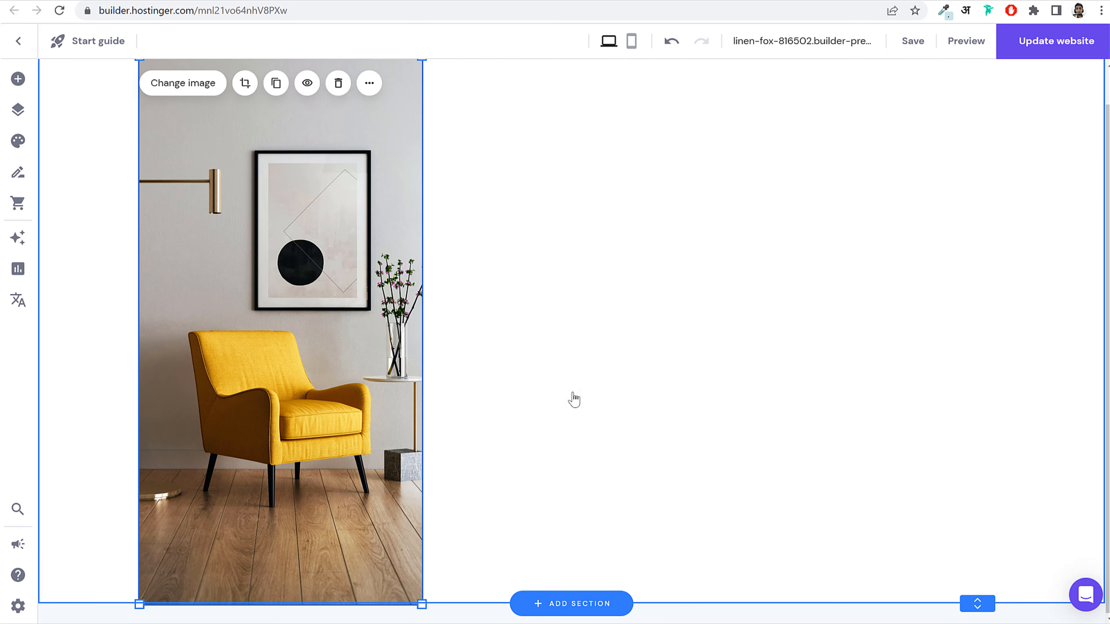
pyautogui.click(574, 399)
pyautogui.moveTo(270, 604); pyautogui.dragTo(278, 529)
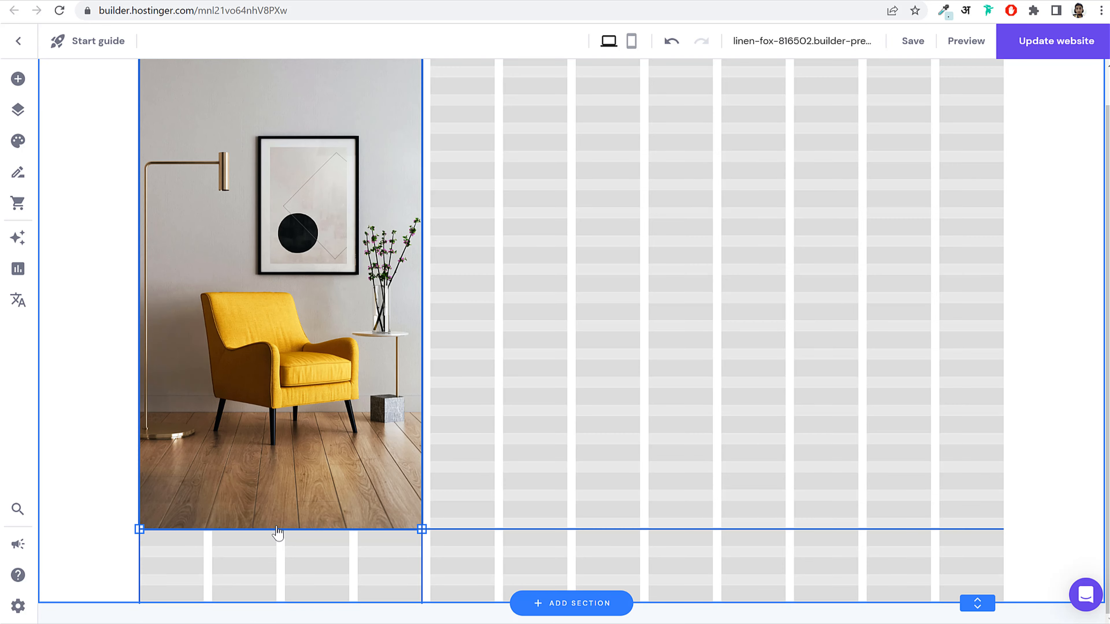
pyautogui.scroll(1, 676, 422)
pyautogui.scroll(-1, 677, 423)
pyautogui.scroll(1, 676, 422)
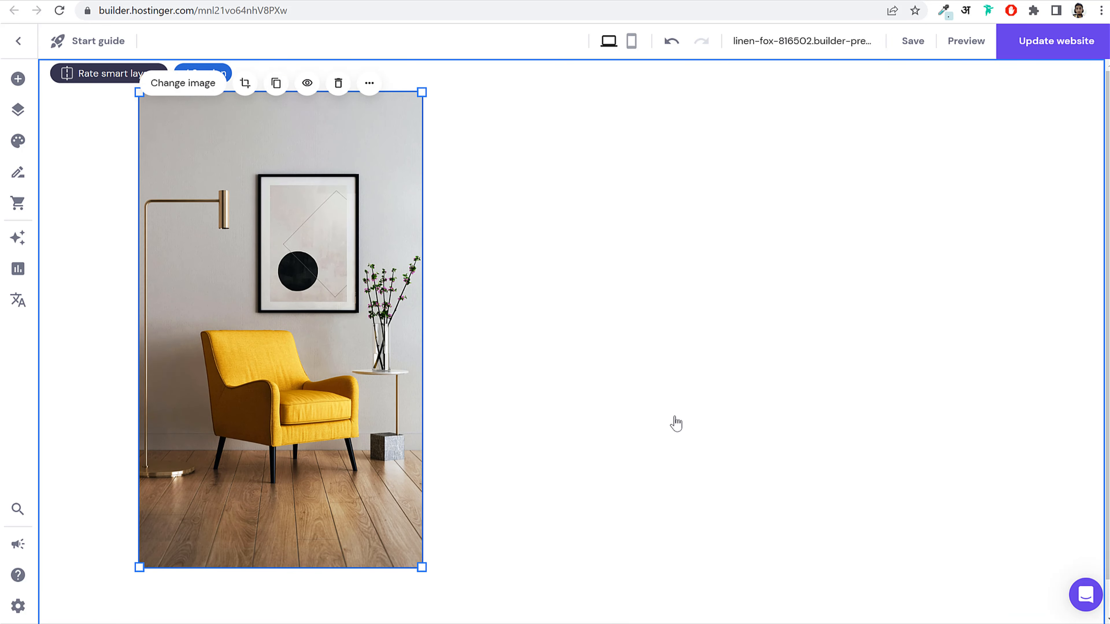
pyautogui.moveTo(421, 361); pyautogui.dragTo(414, 354)
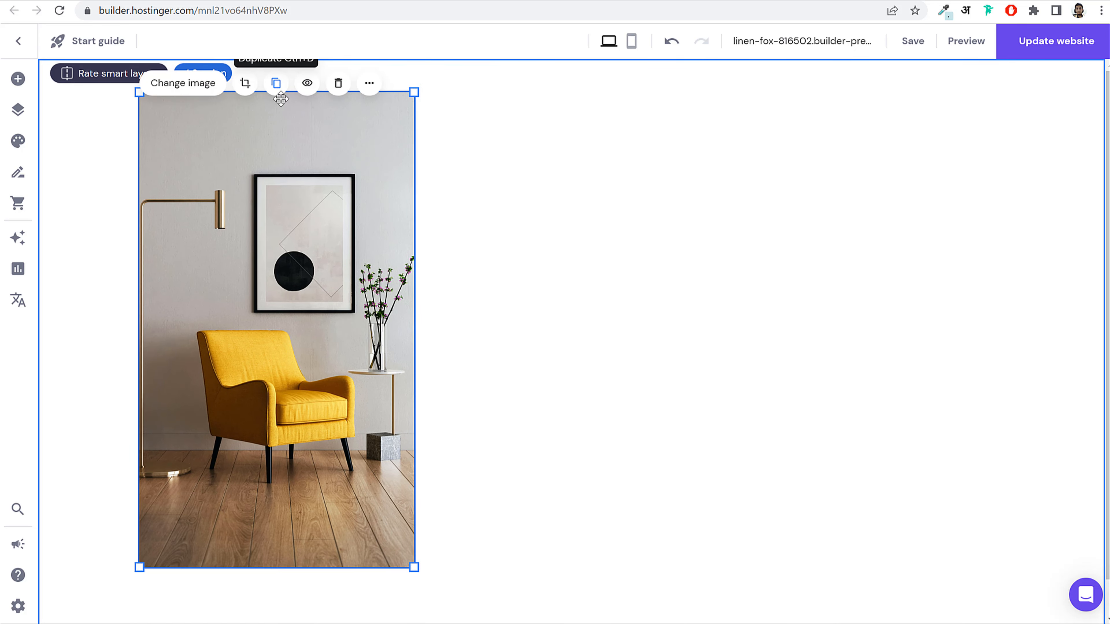
# Step: Duplicate the chair image and place the copy on the section's right side
pyautogui.click(274, 85)
pyautogui.moveTo(317, 267); pyautogui.dragTo(951, 246)
pyautogui.moveTo(953, 289); pyautogui.dragTo(958, 290)
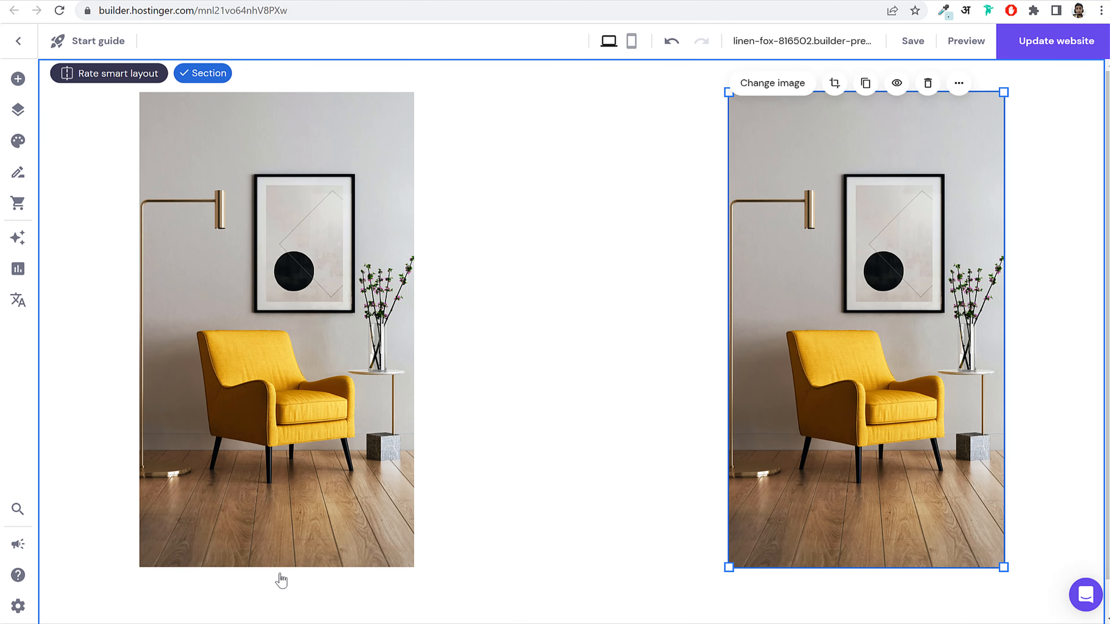
# Step: Drag the bottom of both chair images down so they are equally taller
pyautogui.click(282, 564)
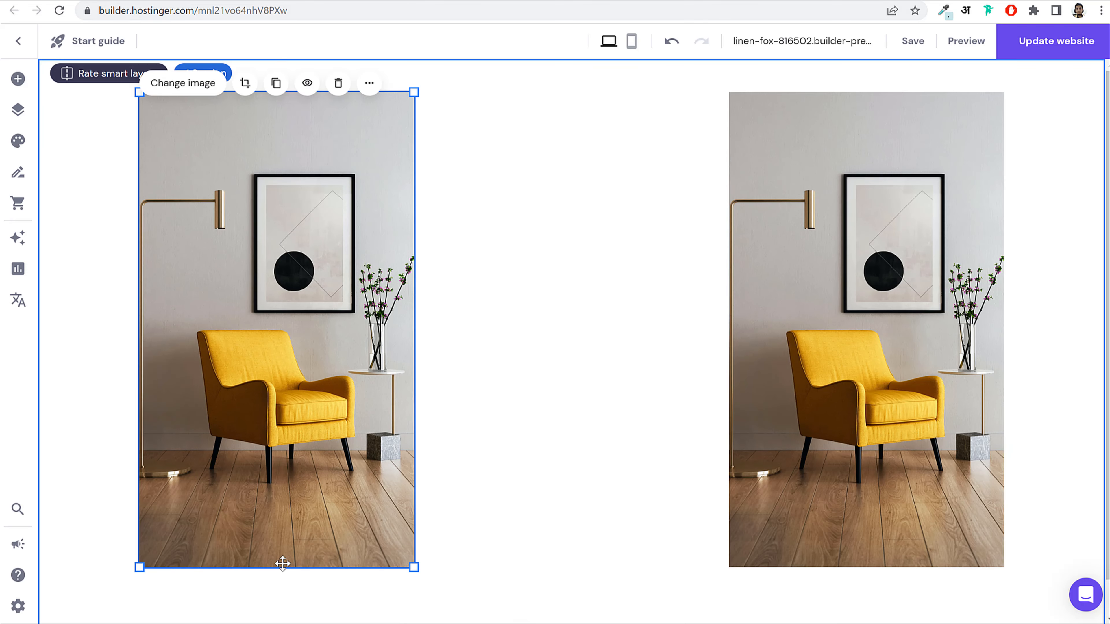
pyautogui.moveTo(283, 568); pyautogui.dragTo(283, 599)
pyautogui.click(923, 477)
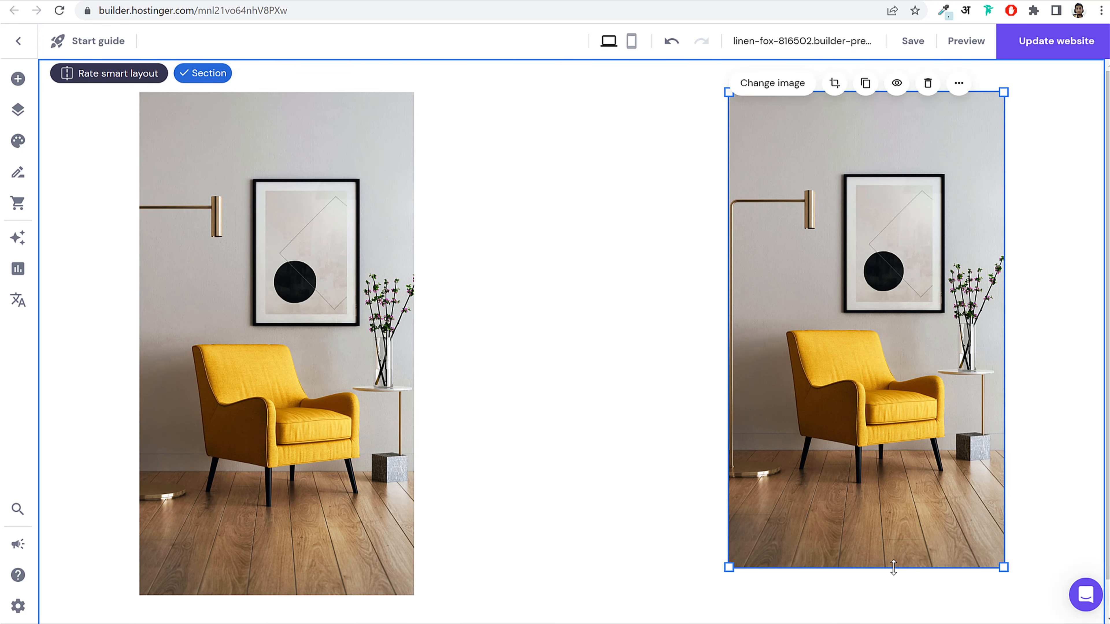
pyautogui.moveTo(893, 568); pyautogui.dragTo(897, 595)
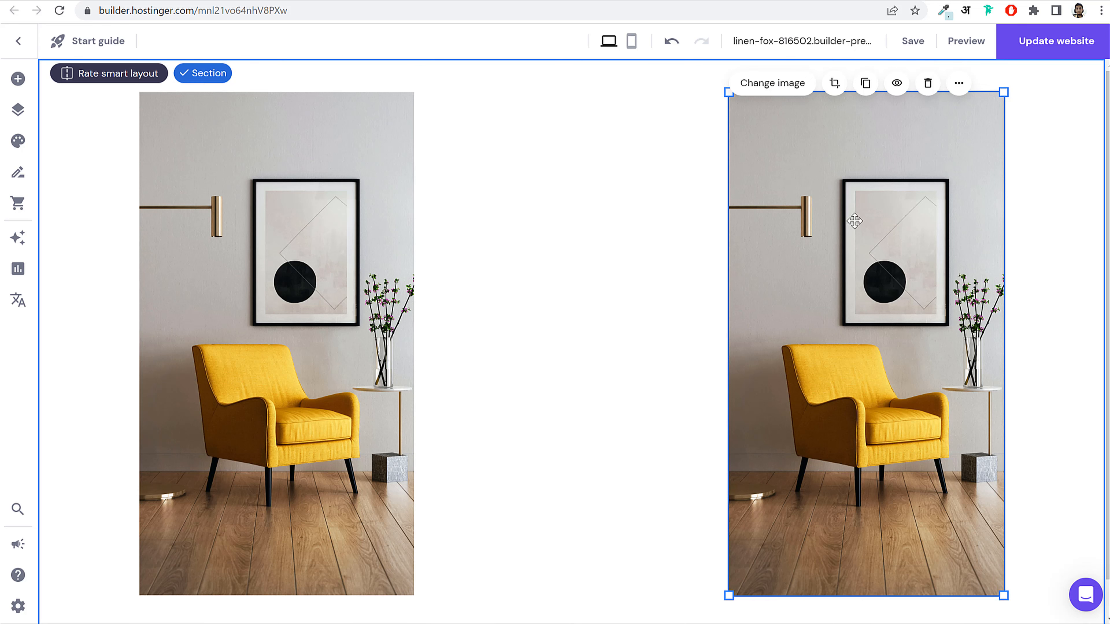
# Step: Replace the right image with the bedroom photo and select the reference site's heading text
pyautogui.doubleClick(855, 221)
pyautogui.click(554, 297)
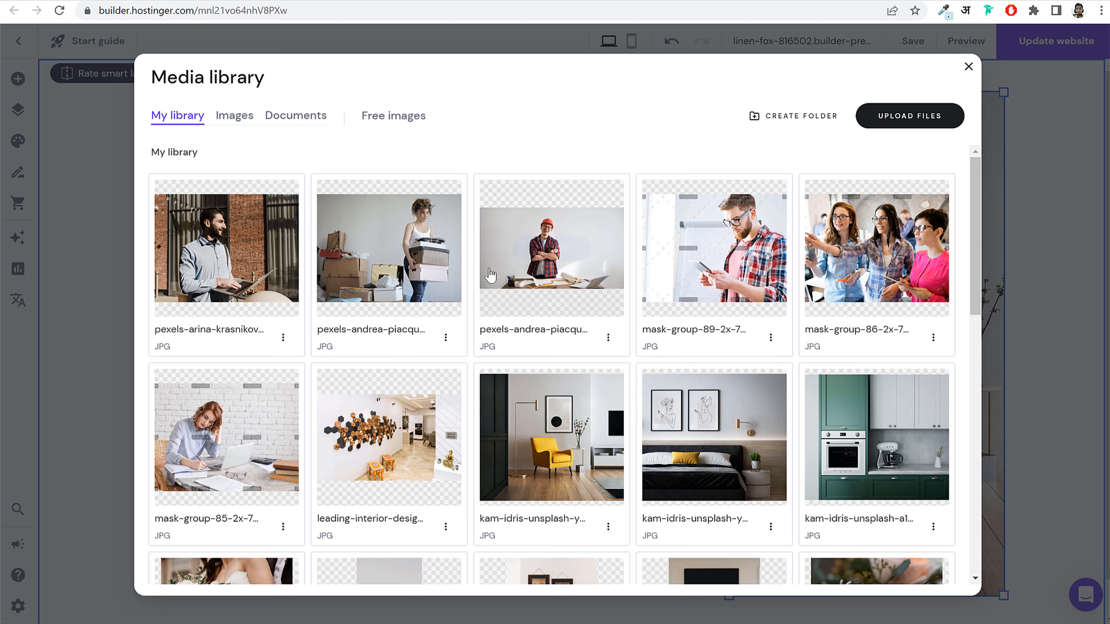
pyautogui.moveTo(721, 442)
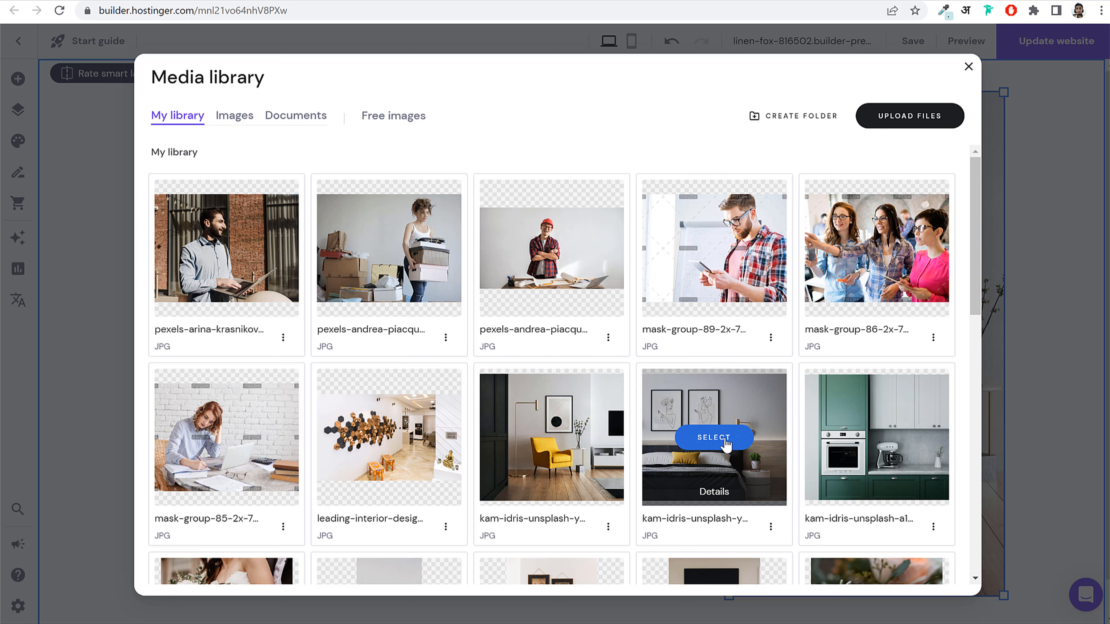
pyautogui.click(726, 443)
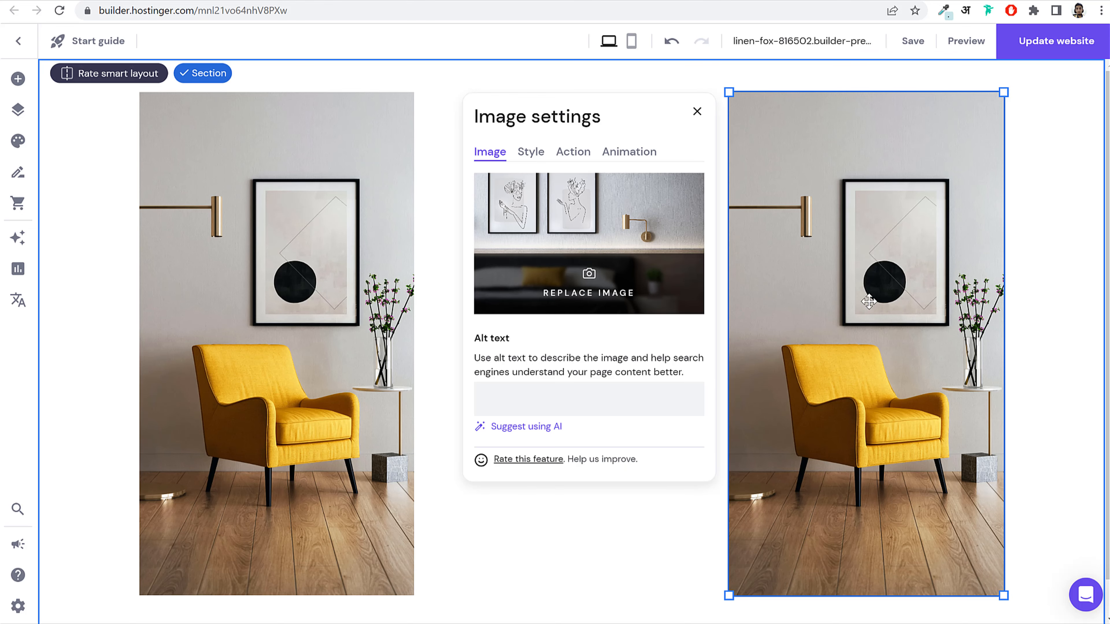
pyautogui.click(696, 113)
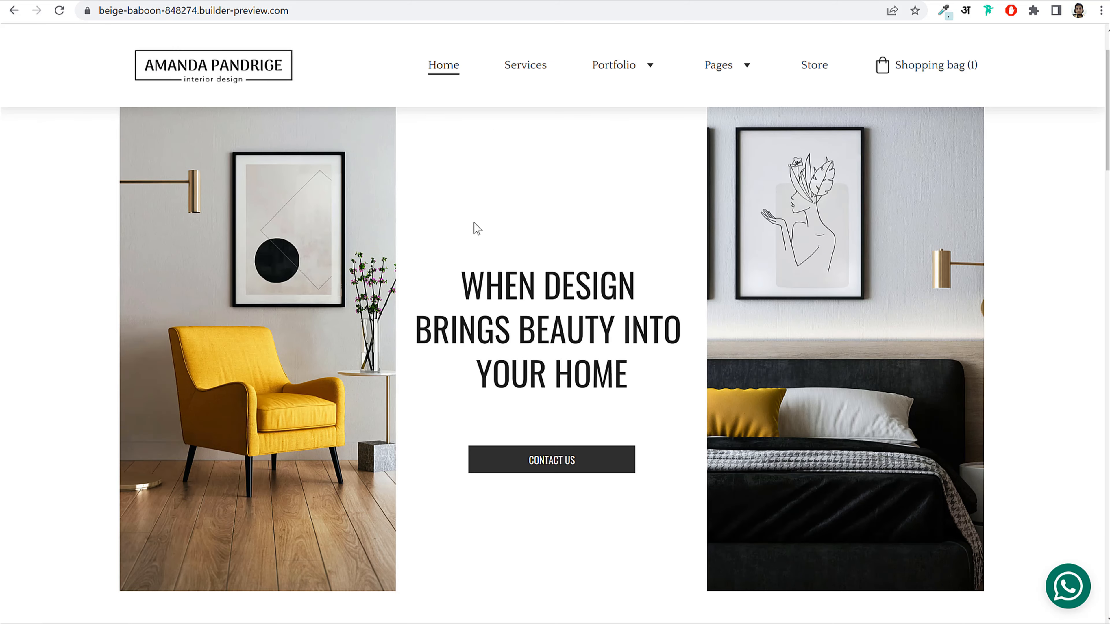
pyautogui.moveTo(466, 268); pyautogui.dragTo(653, 372)
pyautogui.hotkey('ctrl', 'c')
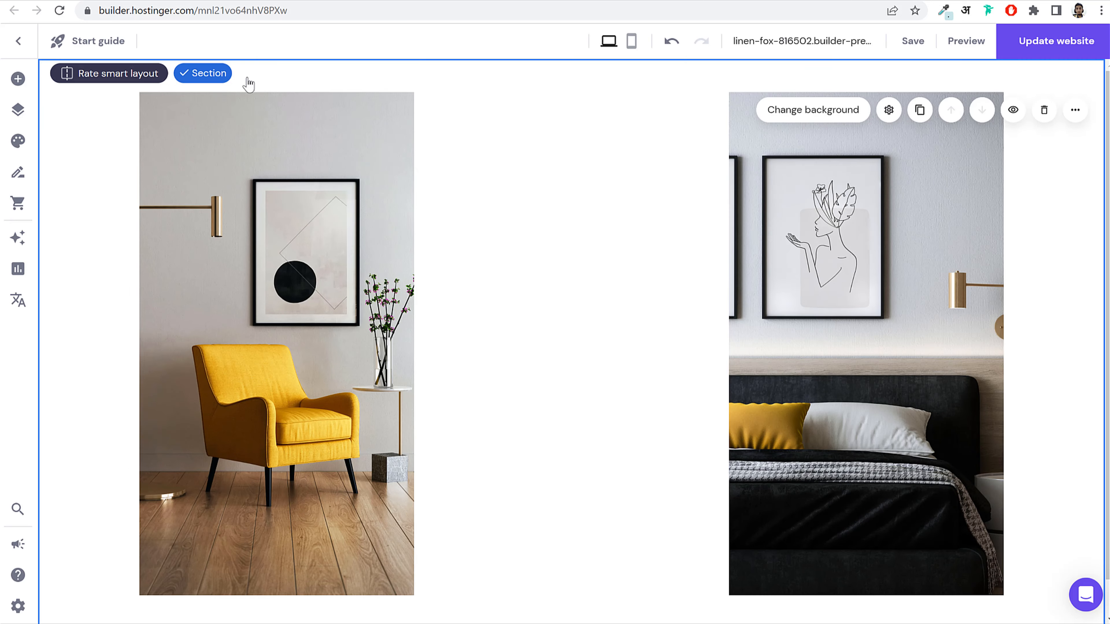
pyautogui.click(18, 80)
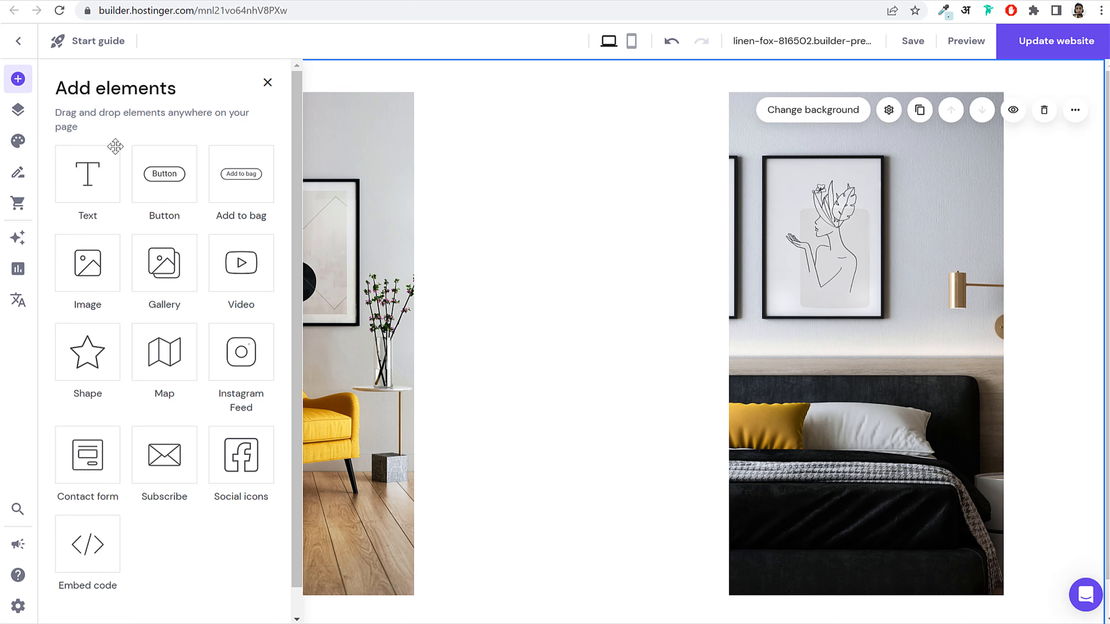
# Step: Place a text box between the images and paste in WHEN DESIGN BRINGS BEAUTY INTO YOUR HOME
pyautogui.moveTo(78, 177); pyautogui.dragTo(439, 287)
pyautogui.doubleClick(513, 316)
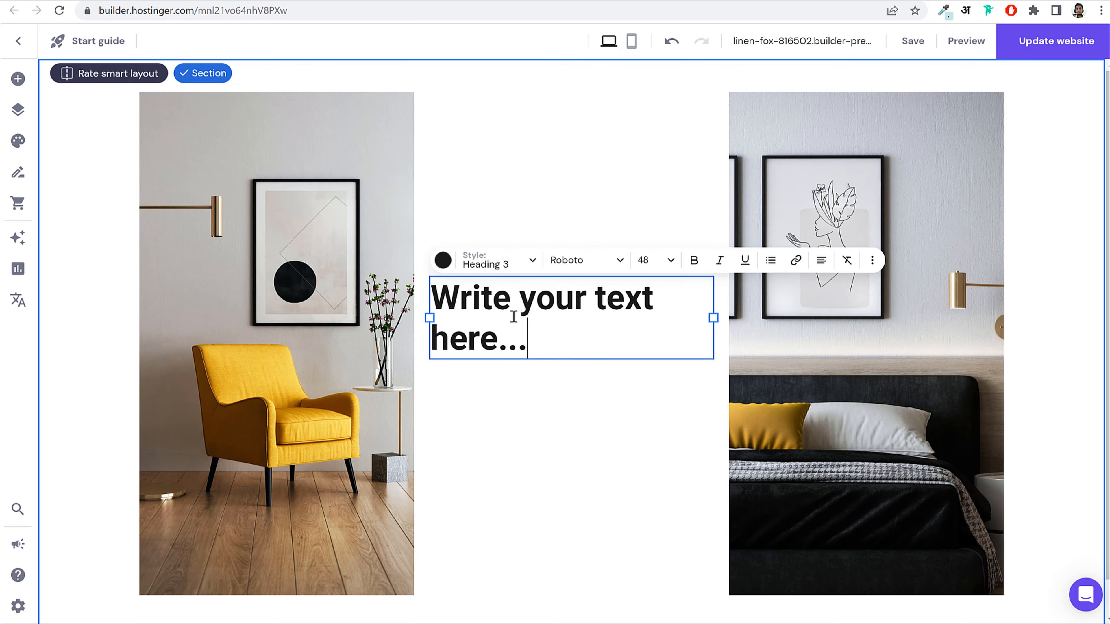
pyautogui.hotkey('ctrl', 'a')
pyautogui.hotkey('ctrl', 'v')
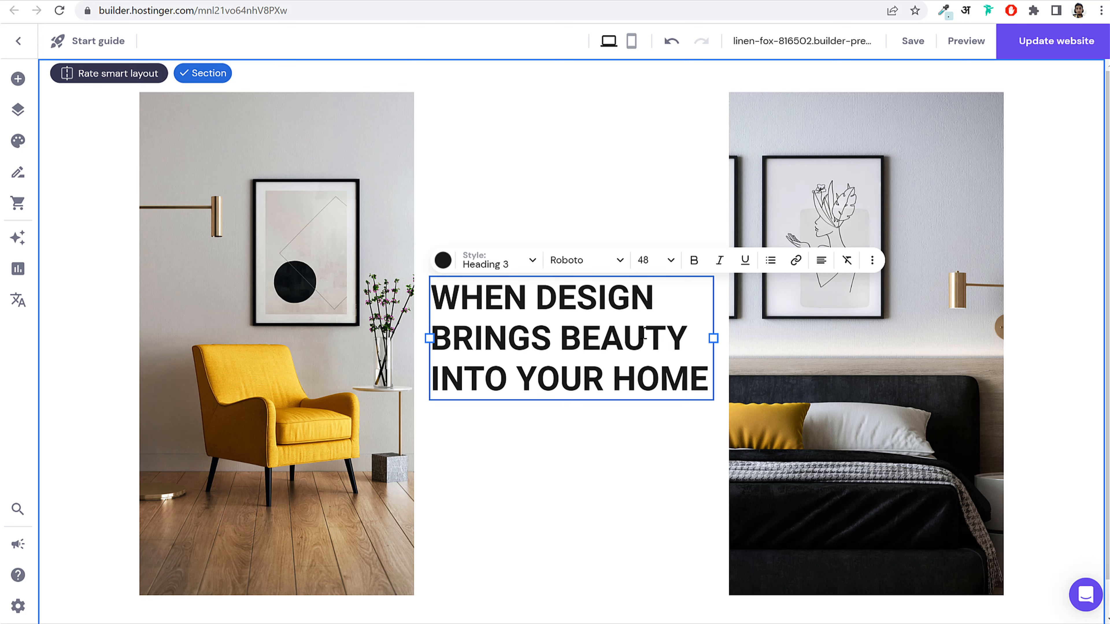
# Step: Change the heading font to Lato, trying the regular and bold weights
pyautogui.click(579, 262)
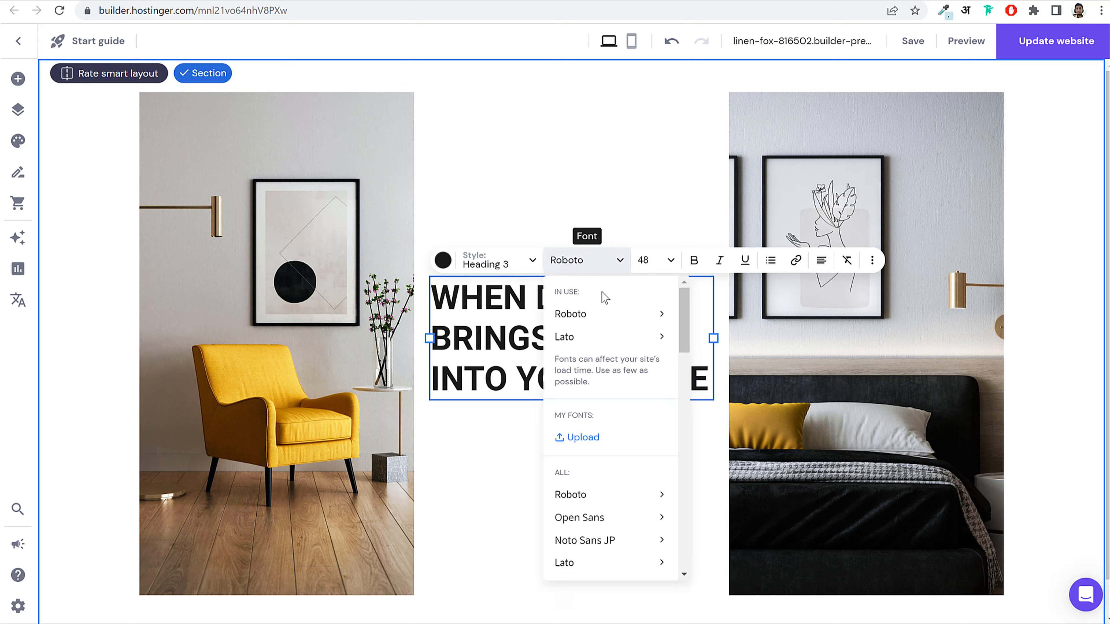
pyautogui.scroll(-4, 617, 446)
pyautogui.moveTo(611, 434)
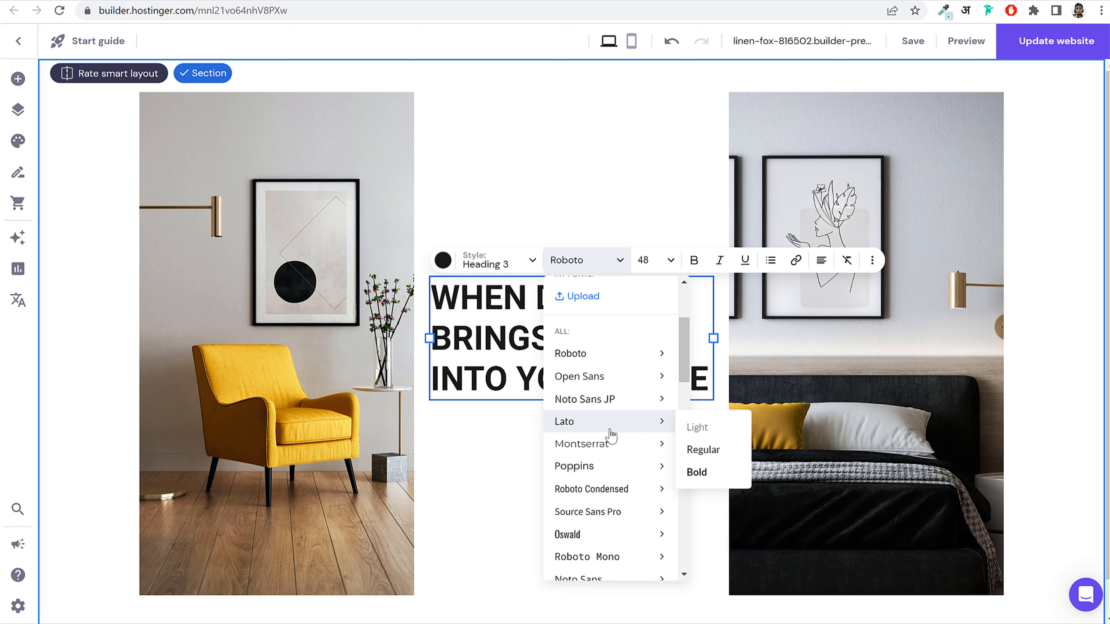
pyautogui.click(595, 415)
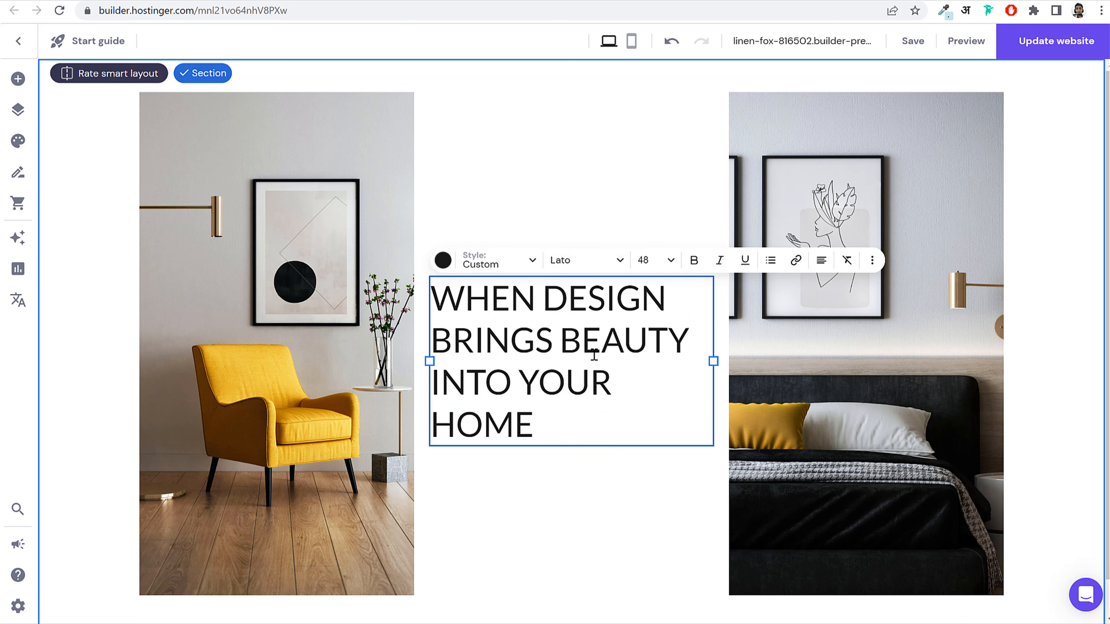
pyautogui.click(579, 267)
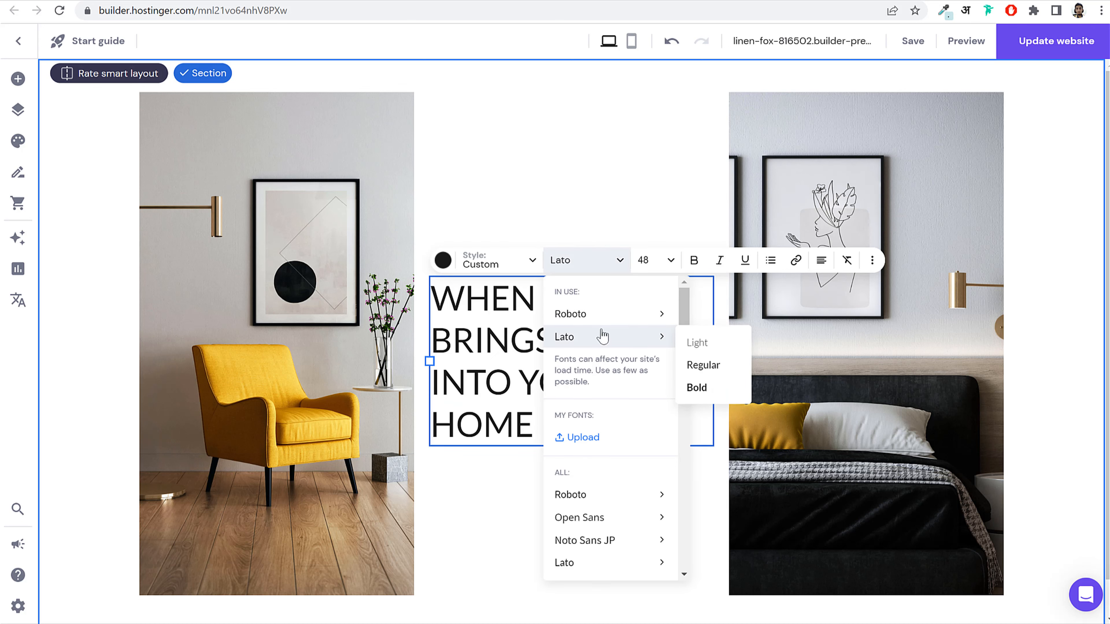
pyautogui.click(704, 365)
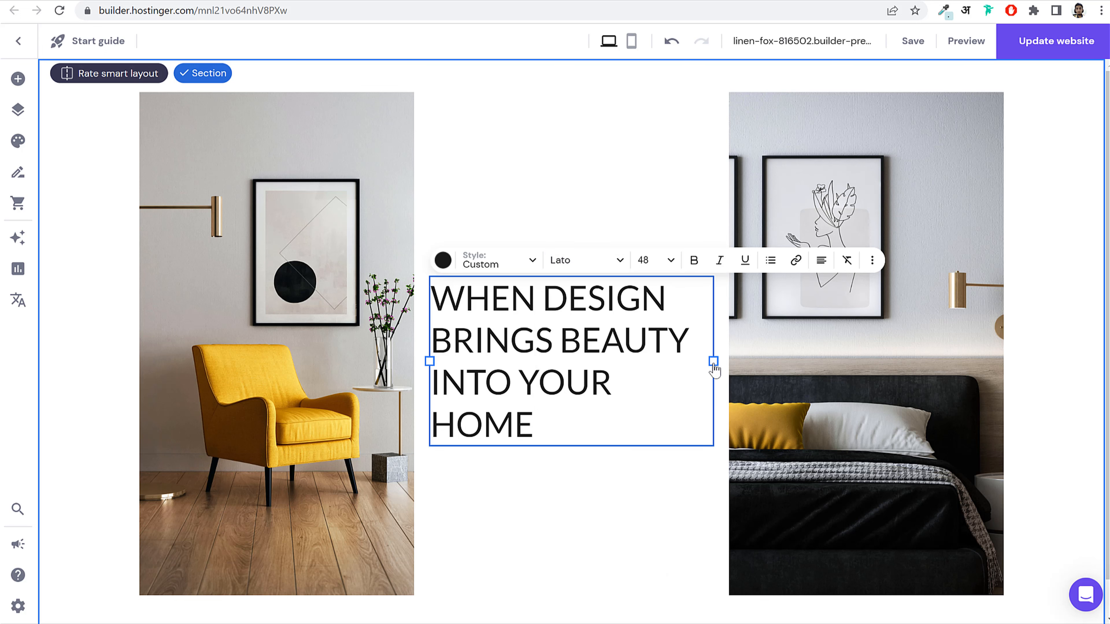
pyautogui.click(587, 262)
pyautogui.moveTo(602, 342)
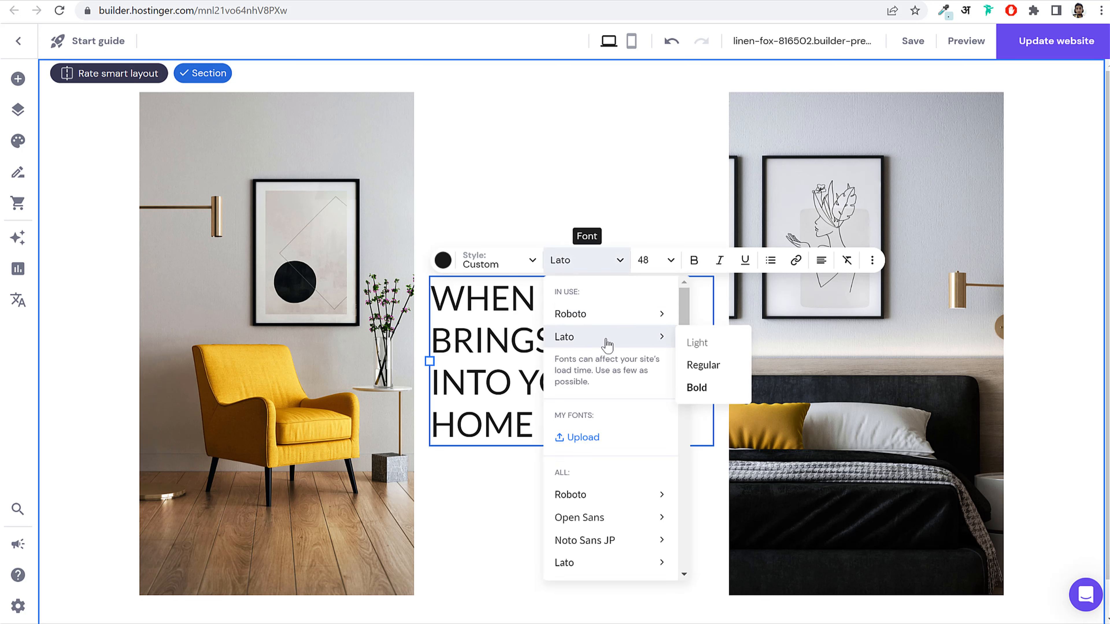
pyautogui.click(708, 390)
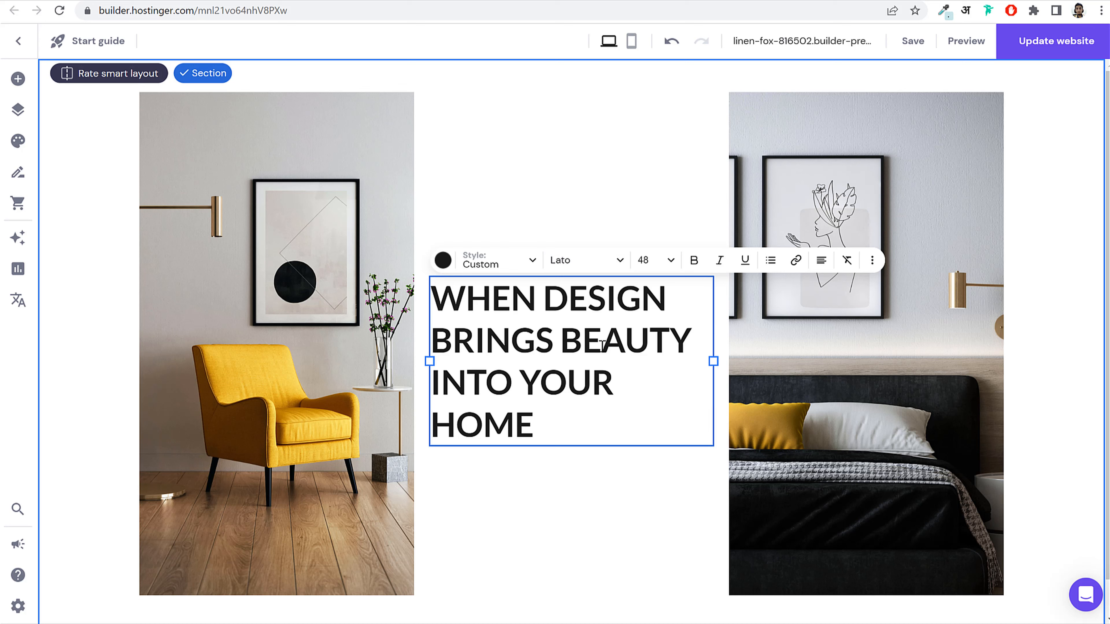
# Step: Centre the heading, apply Heading 1 at size 48, and set it to regular Lato
pyautogui.click(821, 261)
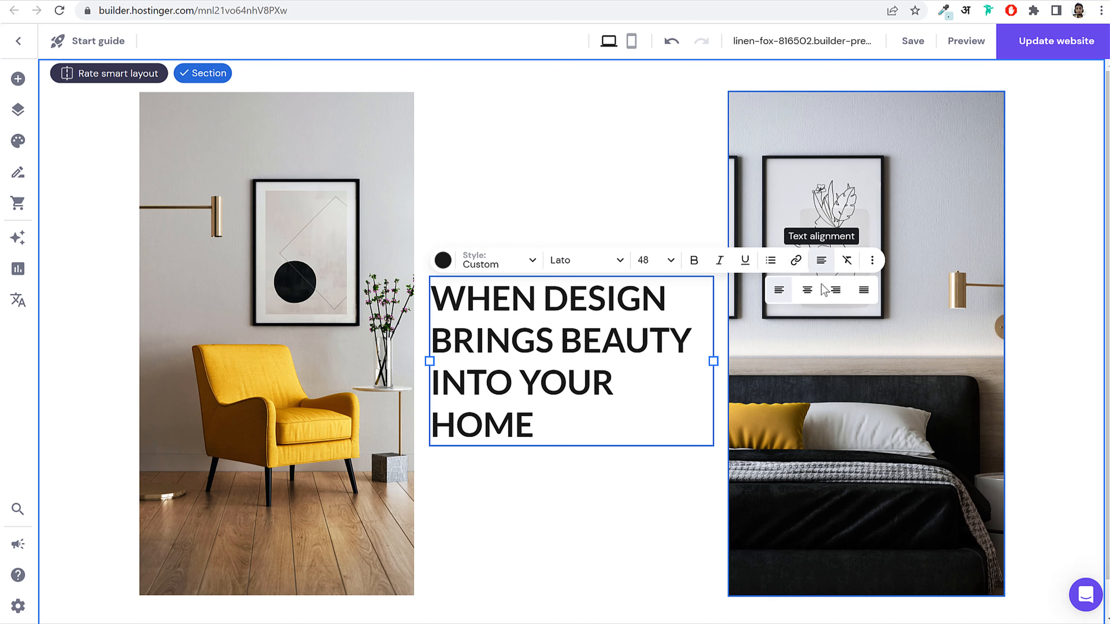
pyautogui.click(812, 296)
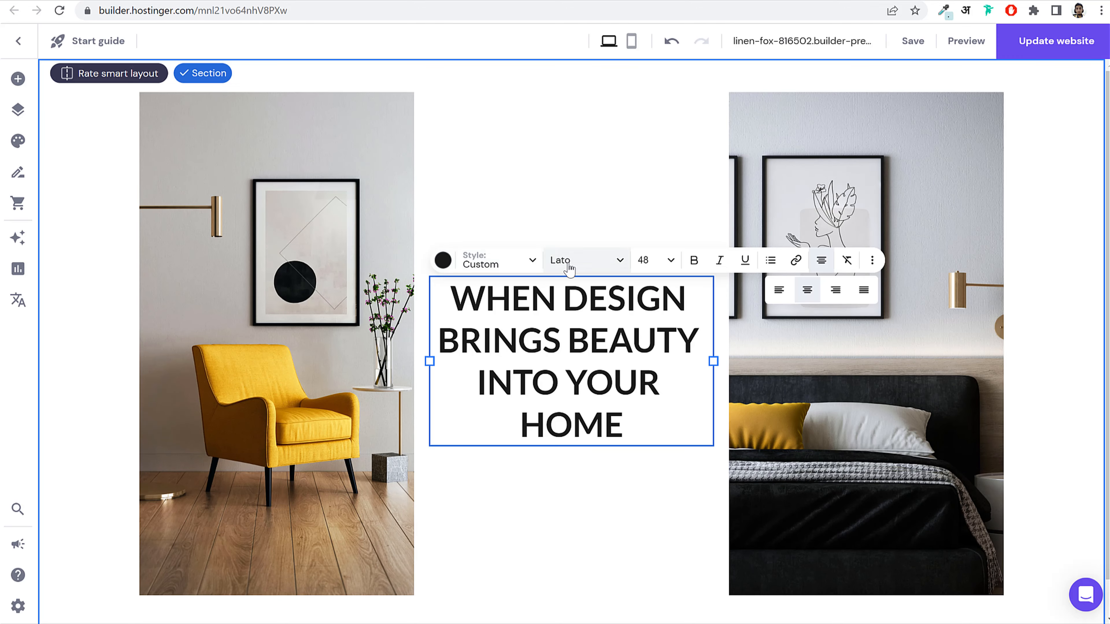
pyautogui.click(504, 266)
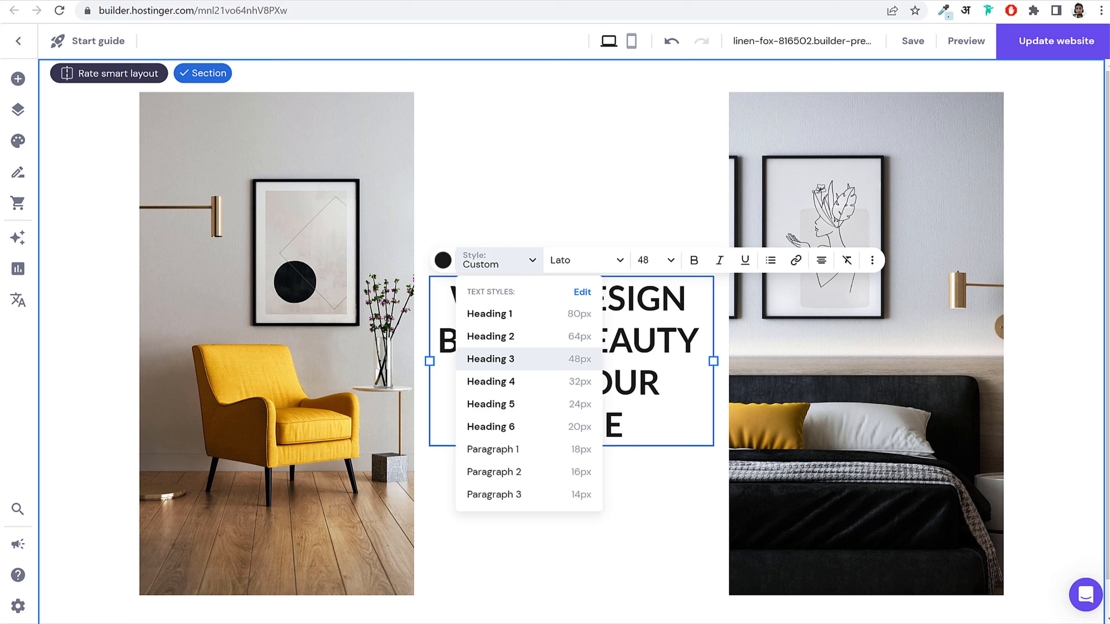
pyautogui.click(514, 319)
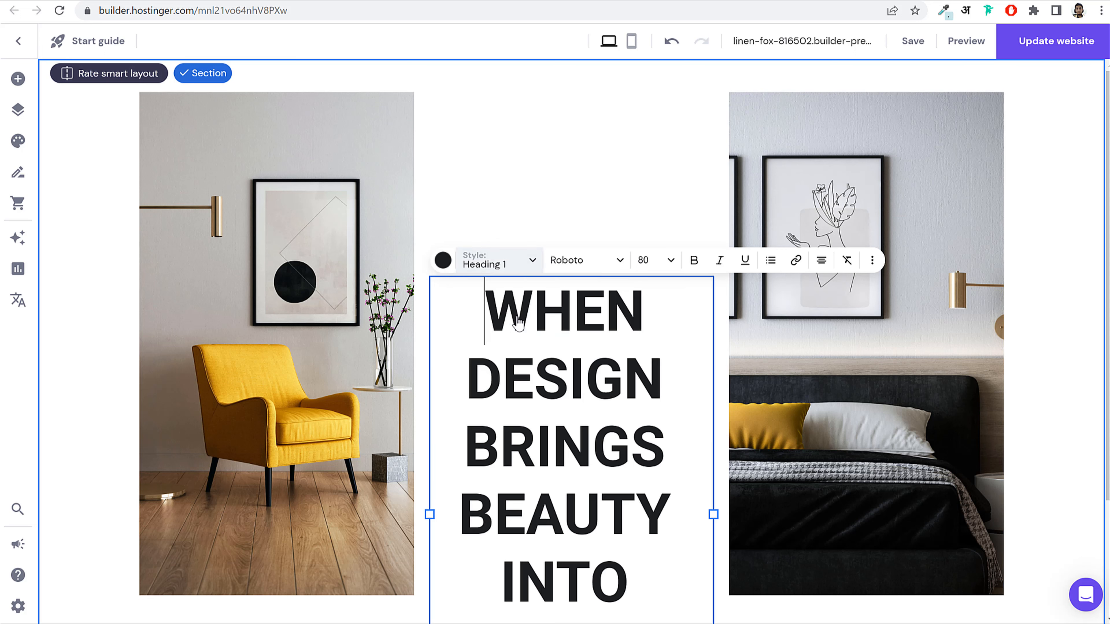
pyautogui.click(664, 260)
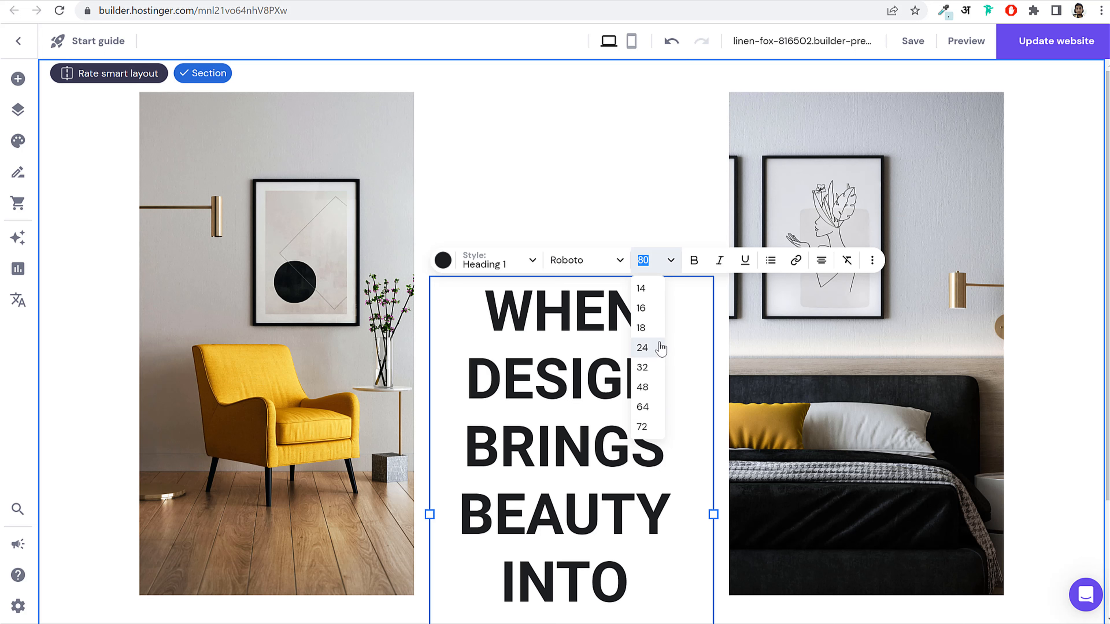
pyautogui.click(649, 386)
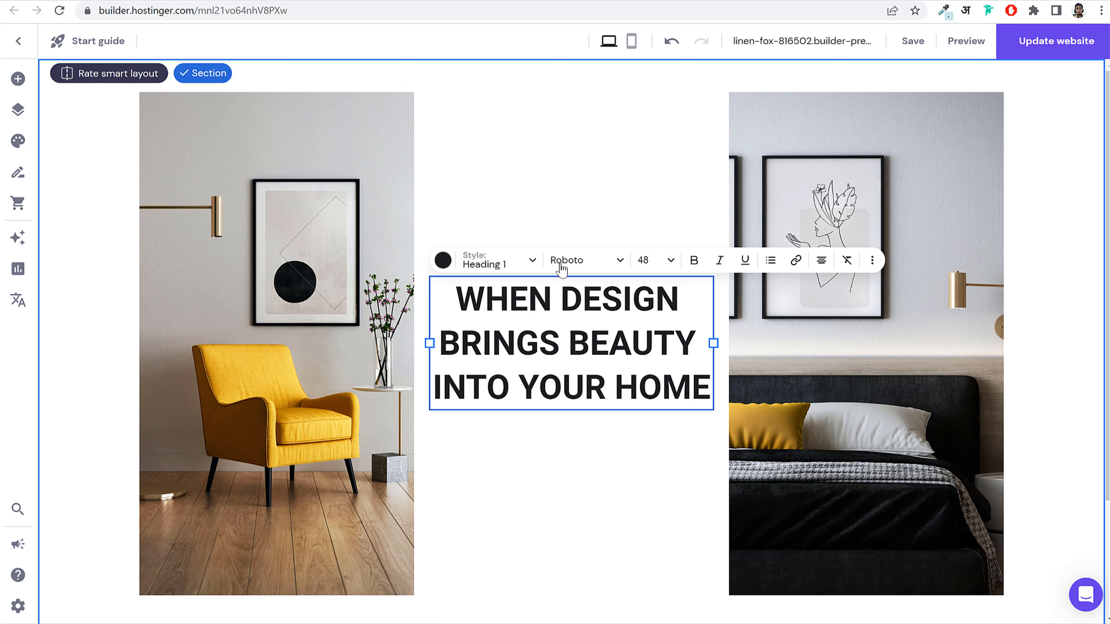
pyautogui.click(599, 263)
pyautogui.moveTo(605, 338)
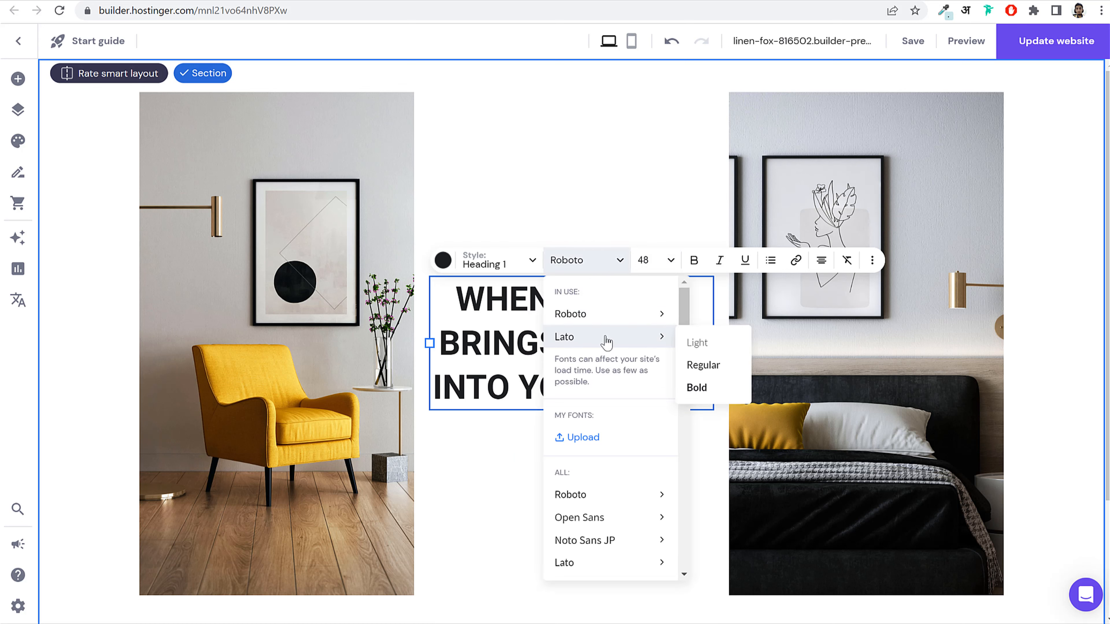
pyautogui.click(726, 372)
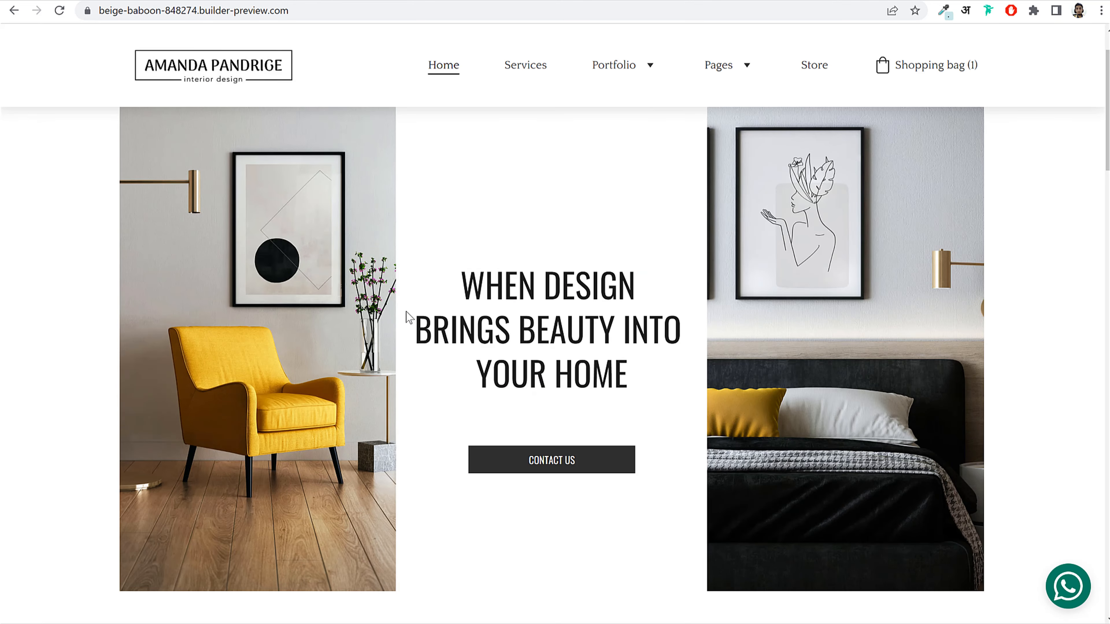
# Step: Set the hero heading font to Oswald
pyautogui.moveTo(469, 269); pyautogui.dragTo(642, 352)
pyautogui.click(641, 352)
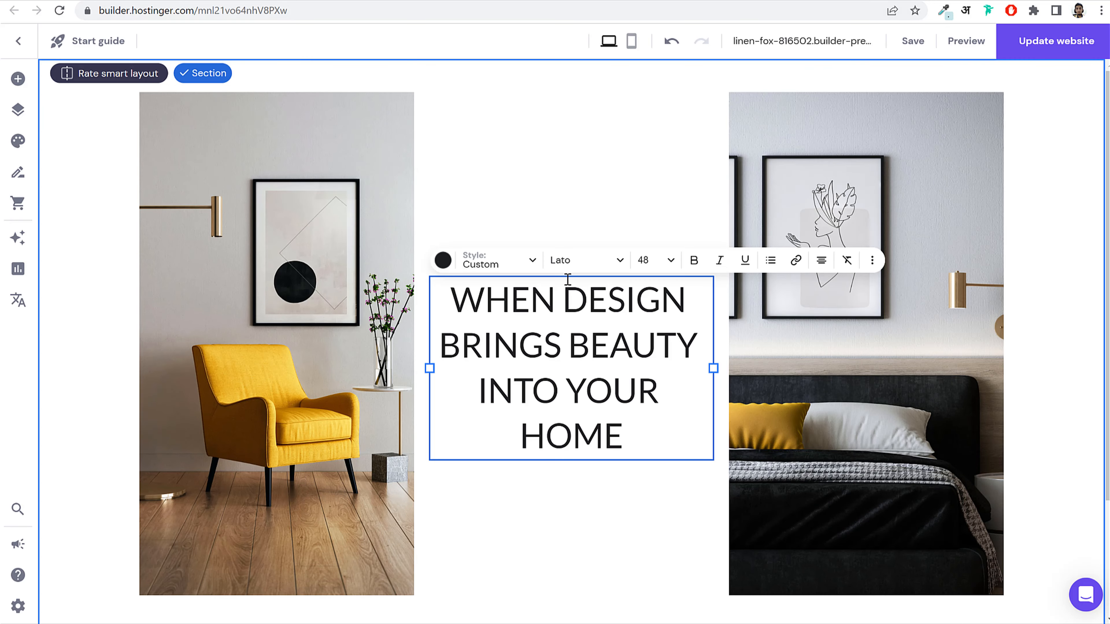
pyautogui.click(577, 260)
pyautogui.scroll(-3, 621, 420)
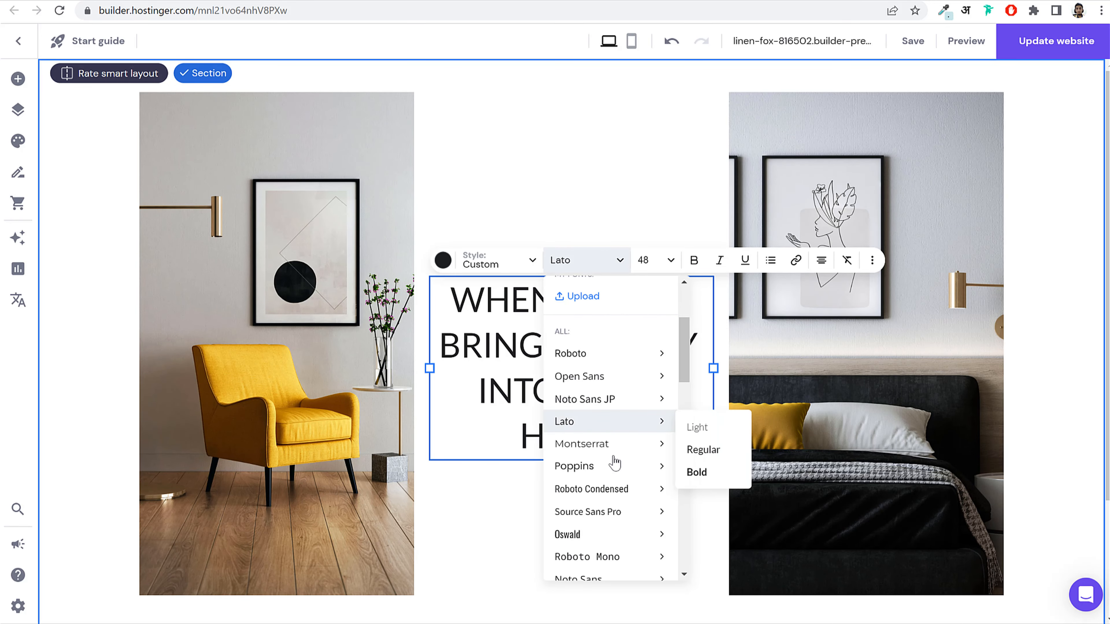
pyautogui.scroll(-2, 592, 481)
pyautogui.click(597, 464)
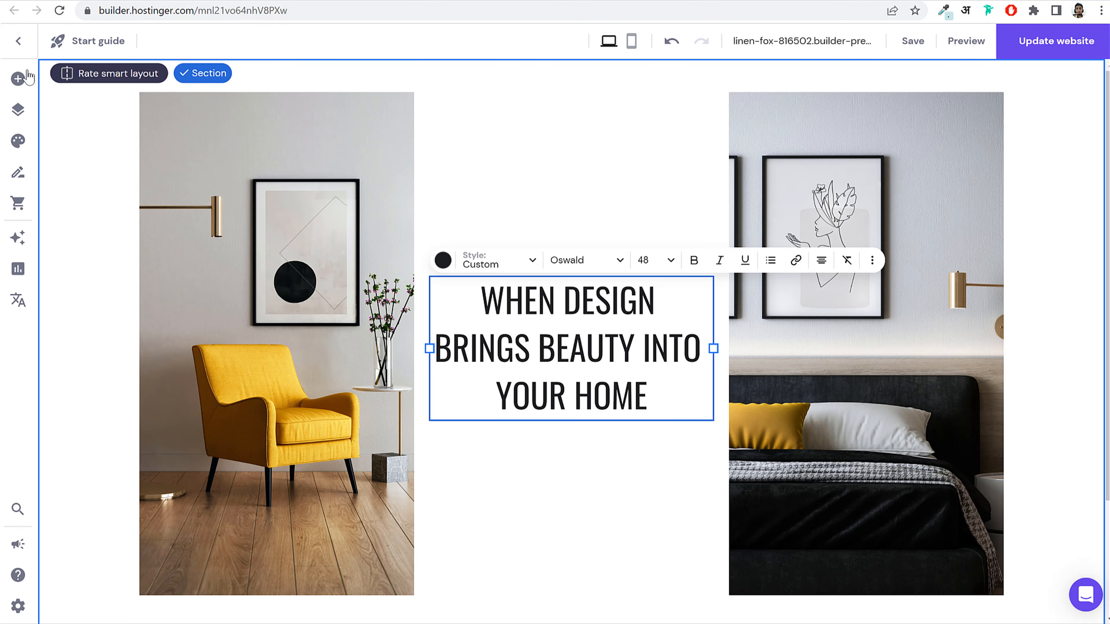
# Step: Add a default button below the heading and reopen the heading for text editing
pyautogui.click(18, 79)
pyautogui.moveTo(164, 174); pyautogui.dragTo(529, 443)
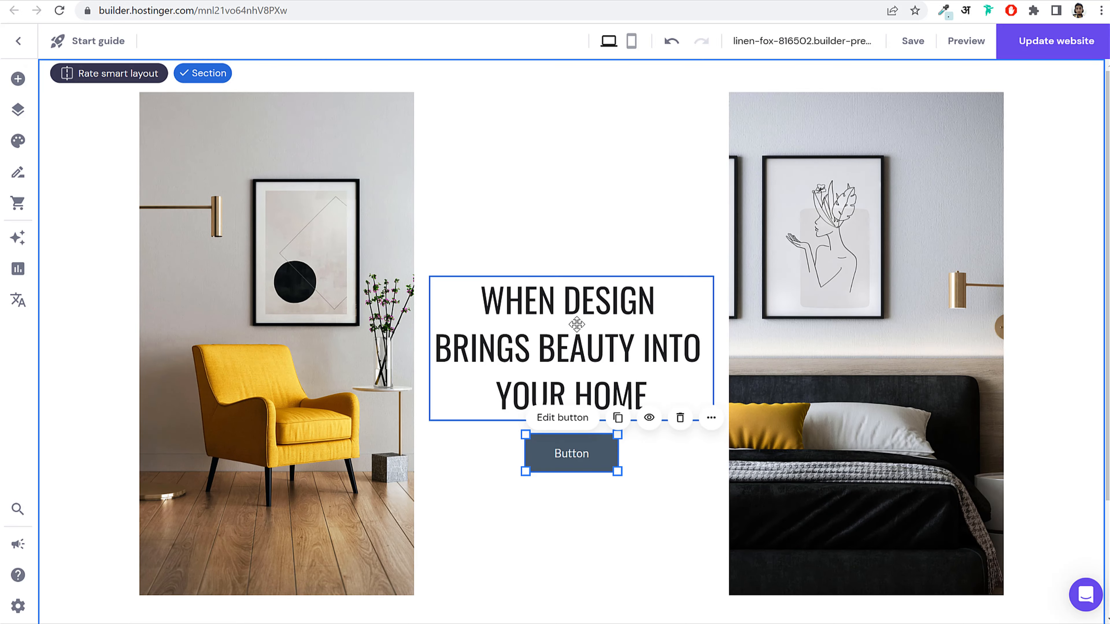
pyautogui.click(577, 324)
pyautogui.click(459, 255)
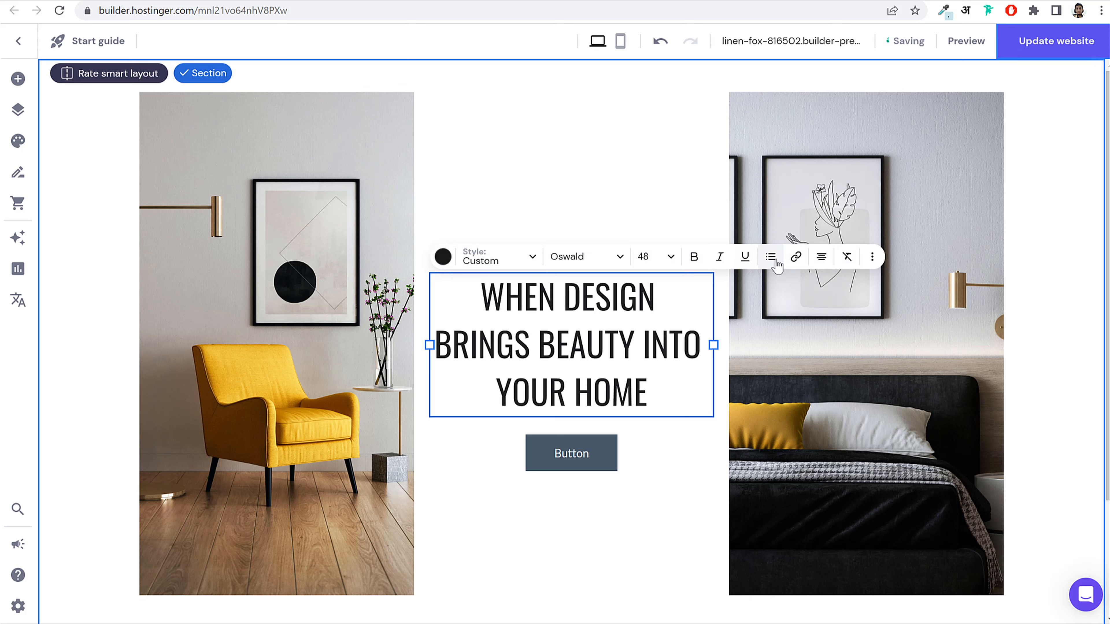
# Step: Change the hero button label to CONTACT US
pyautogui.click(626, 538)
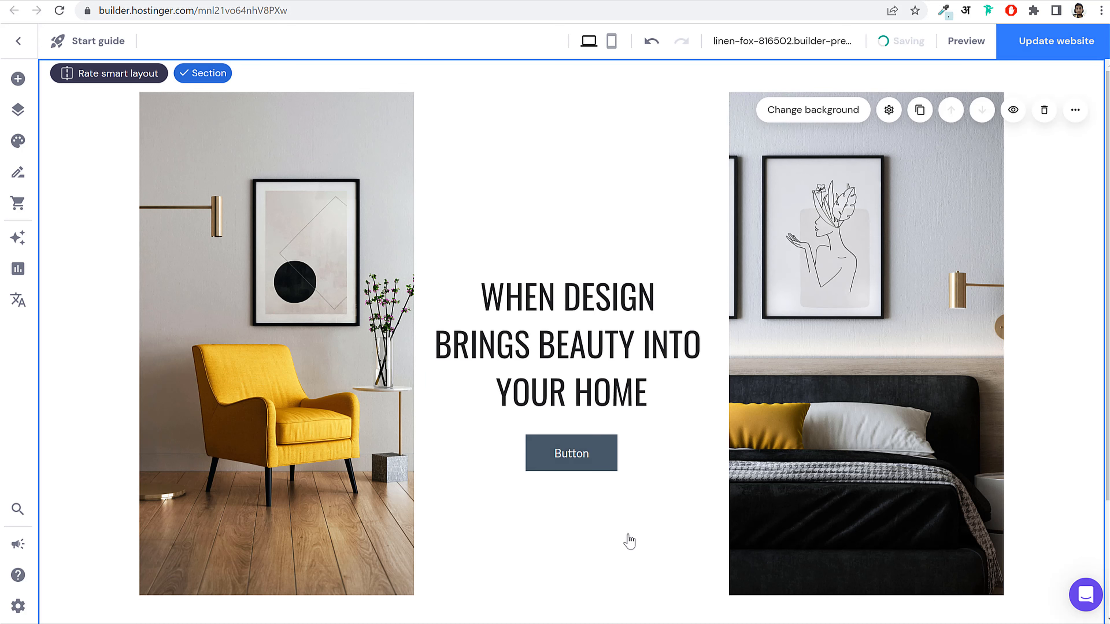
pyautogui.click(584, 464)
pyautogui.click(562, 418)
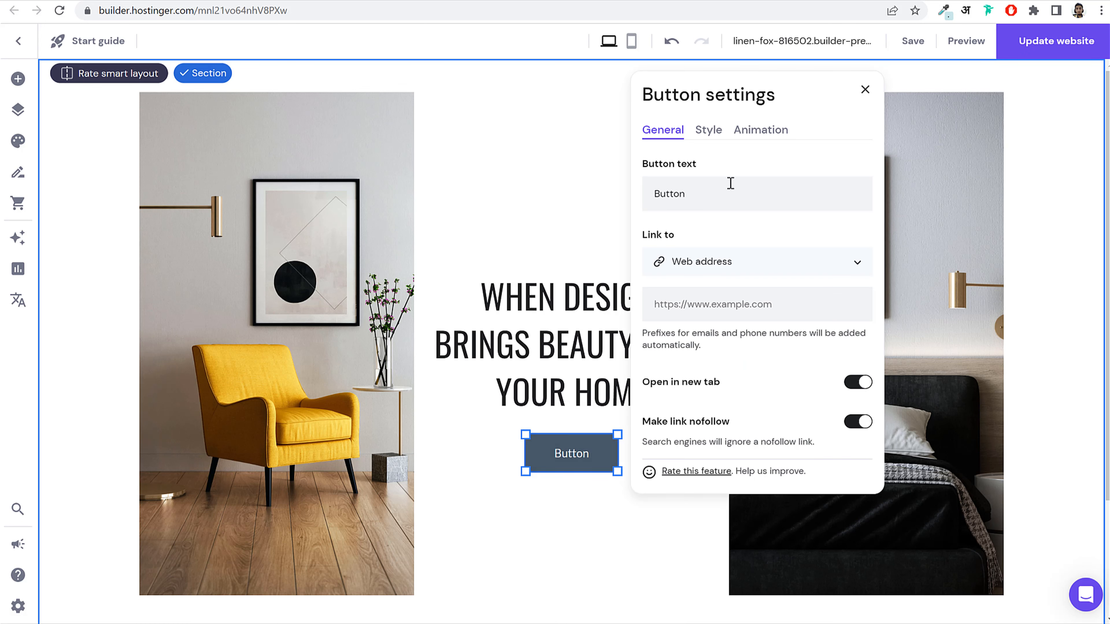
pyautogui.click(724, 190)
pyautogui.doubleClick(724, 189)
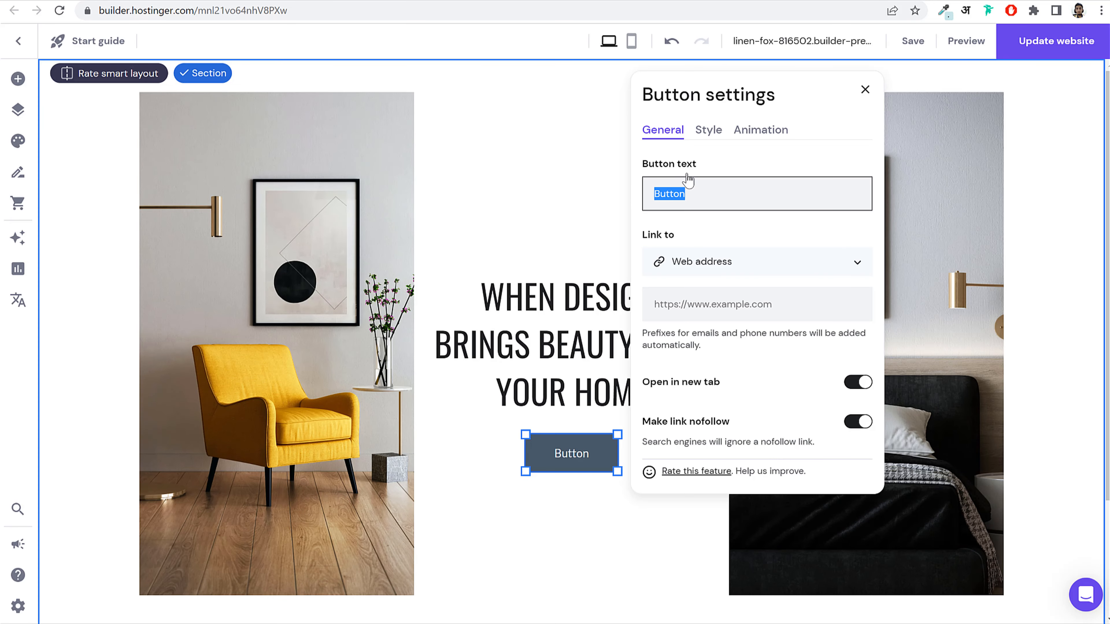
pyautogui.write('CONTACT US')
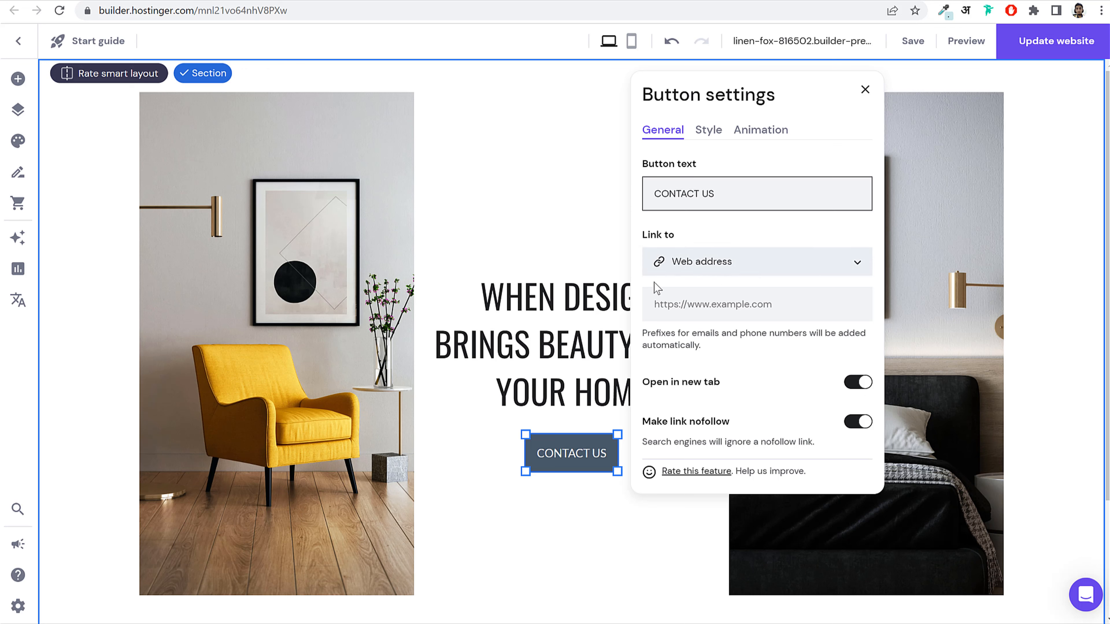
# Step: Link the CONTACT US button to the Home page
pyautogui.click(708, 267)
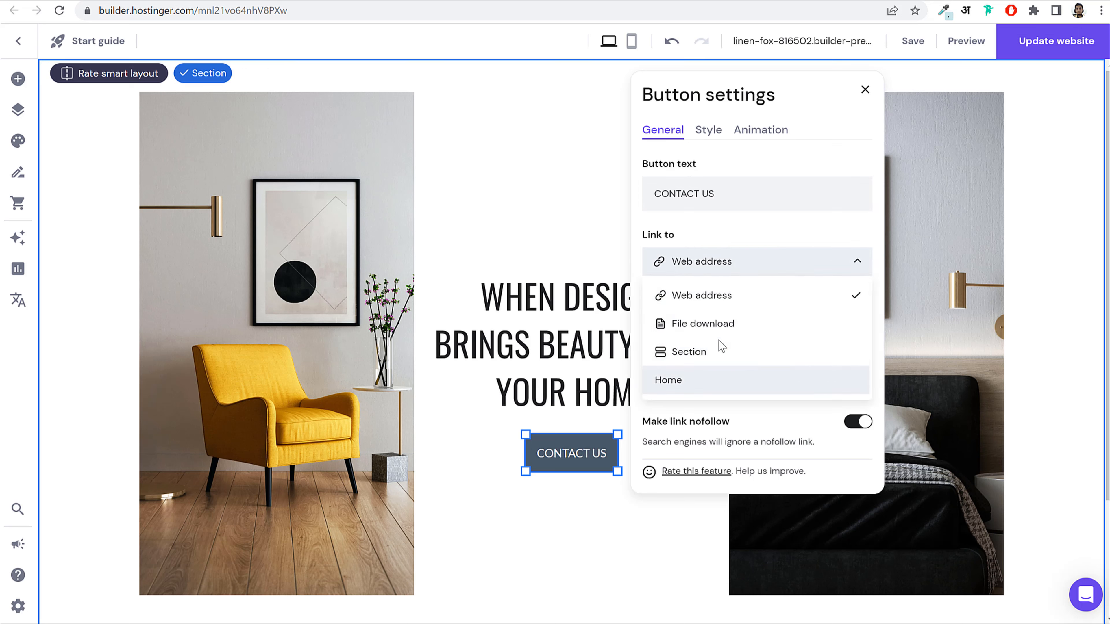
pyautogui.scroll(-3, 726, 345)
pyautogui.scroll(3, 731, 324)
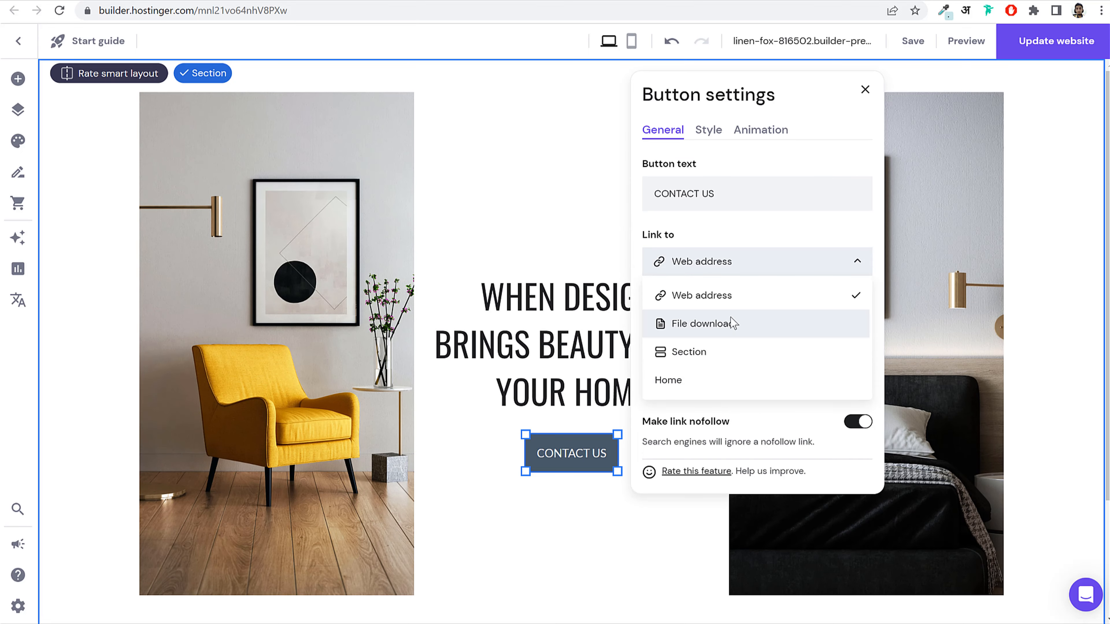
pyautogui.click(728, 269)
pyautogui.click(484, 539)
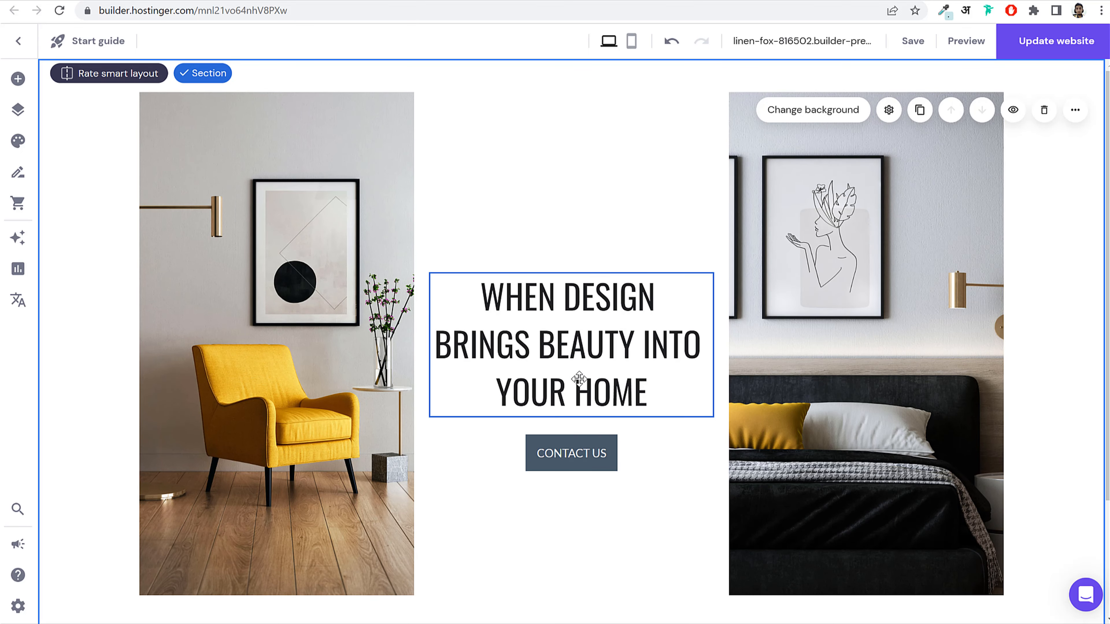
pyautogui.click(587, 454)
pyautogui.click(563, 418)
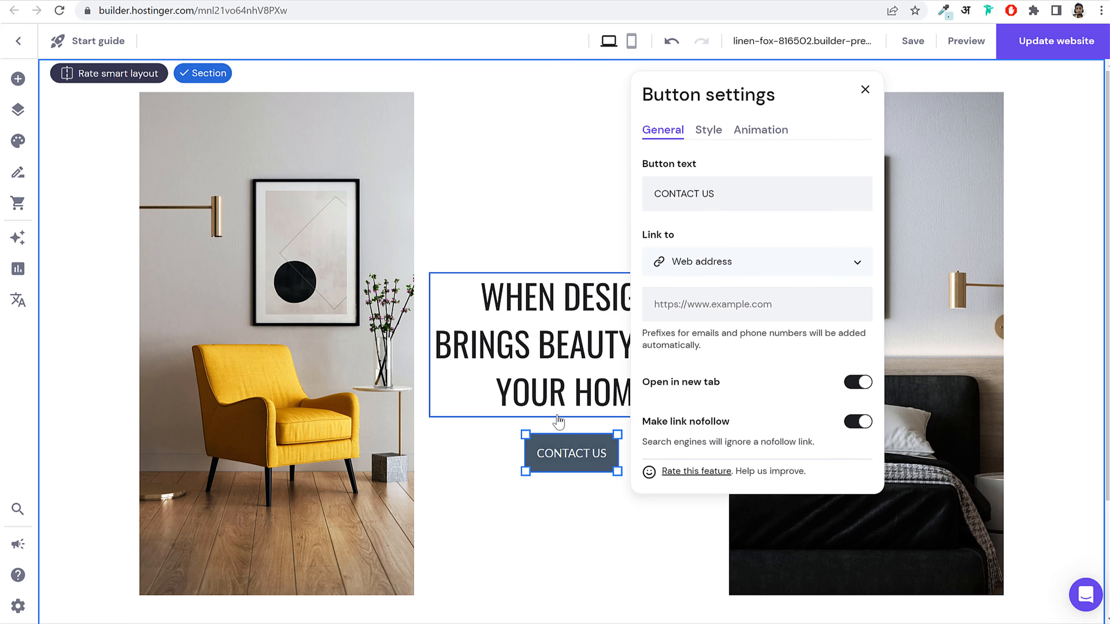
pyautogui.click(732, 265)
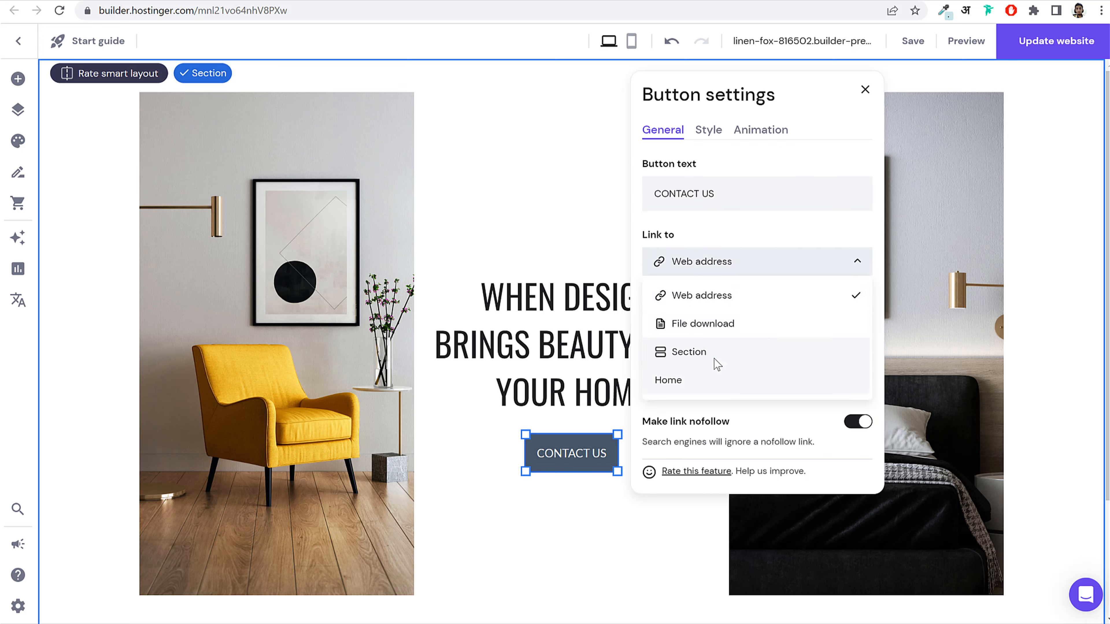
pyautogui.click(688, 385)
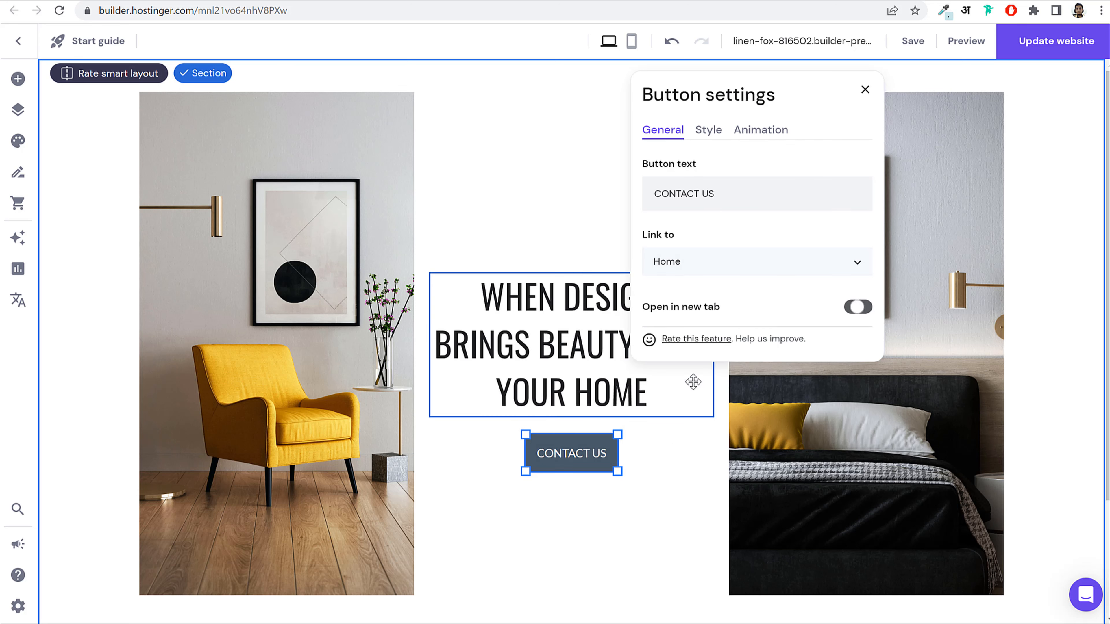
pyautogui.click(726, 265)
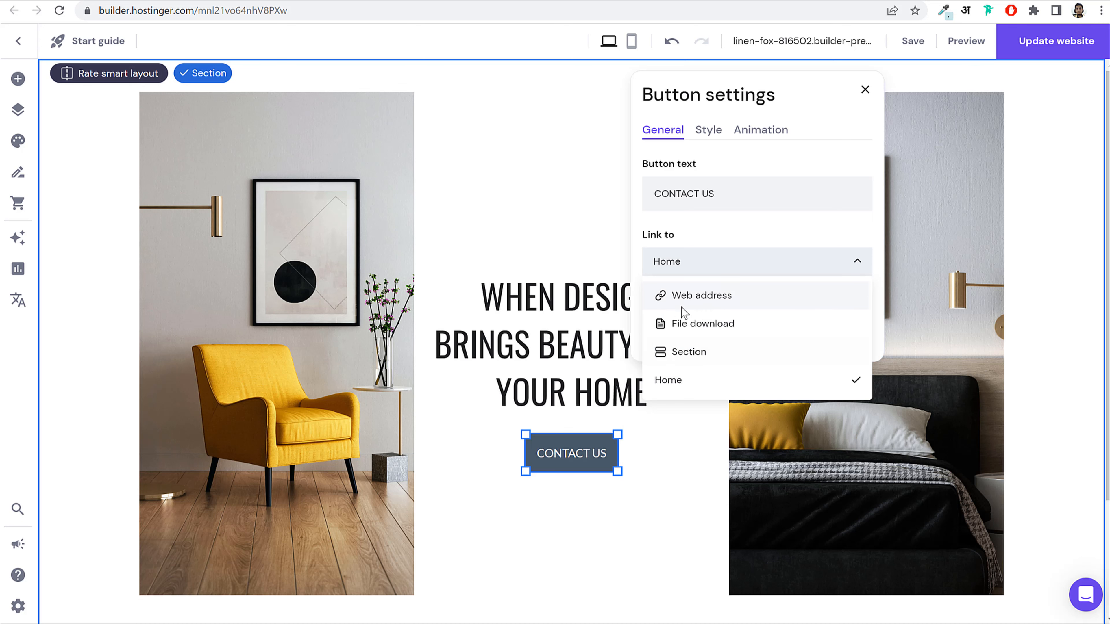
pyautogui.click(708, 441)
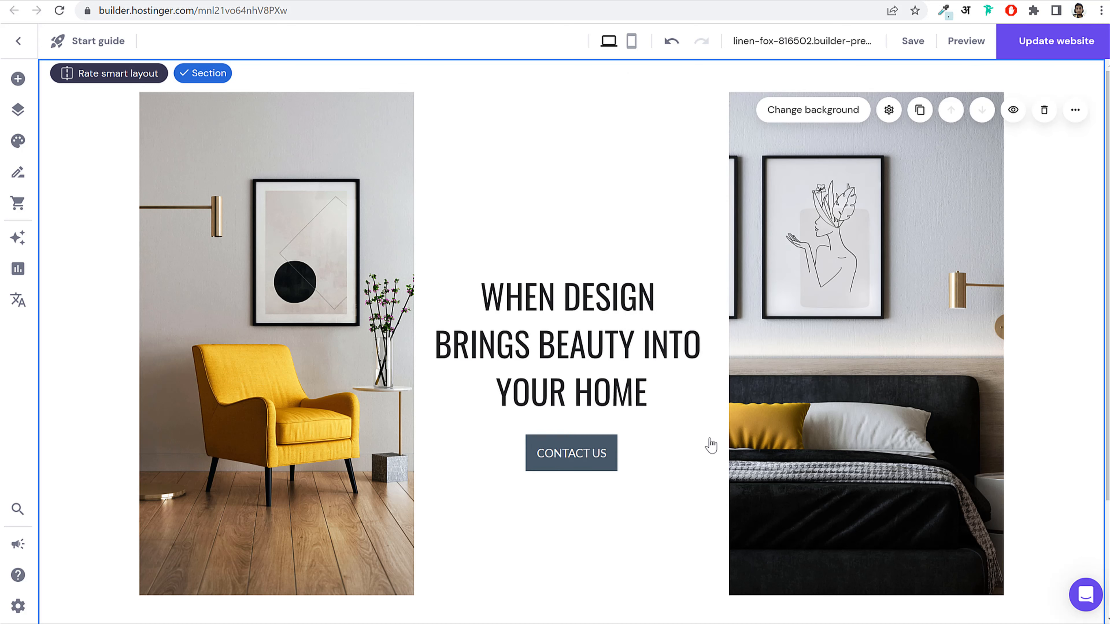
pyautogui.click(577, 456)
pyautogui.click(558, 417)
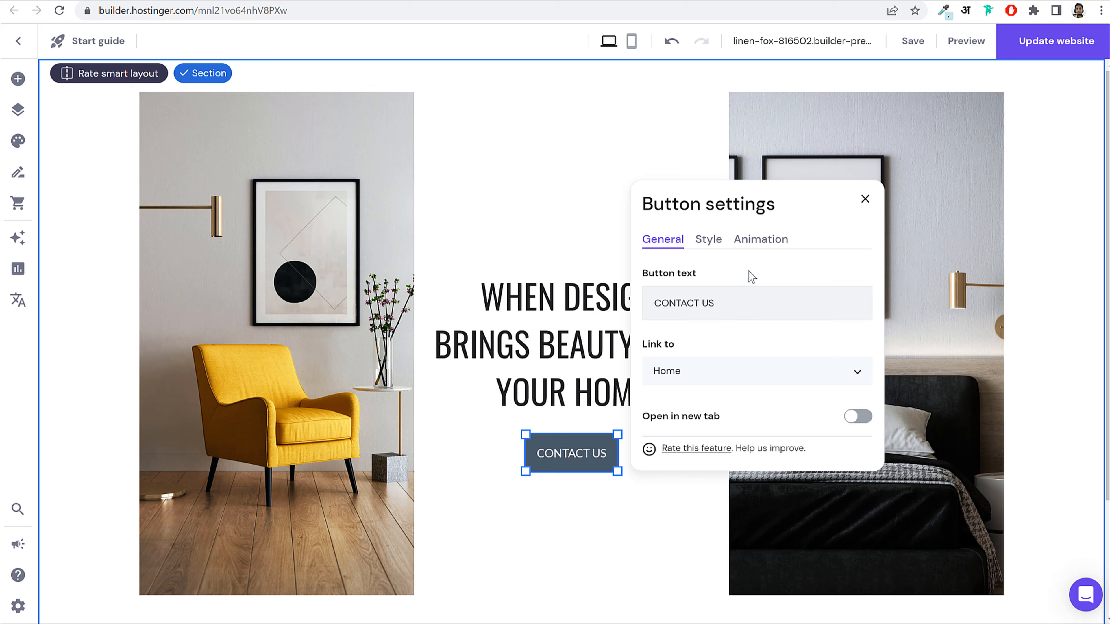
# Step: Give the CONTACT US button a dark grey #2e2e2e fill
pyautogui.click(709, 240)
pyautogui.click(862, 312)
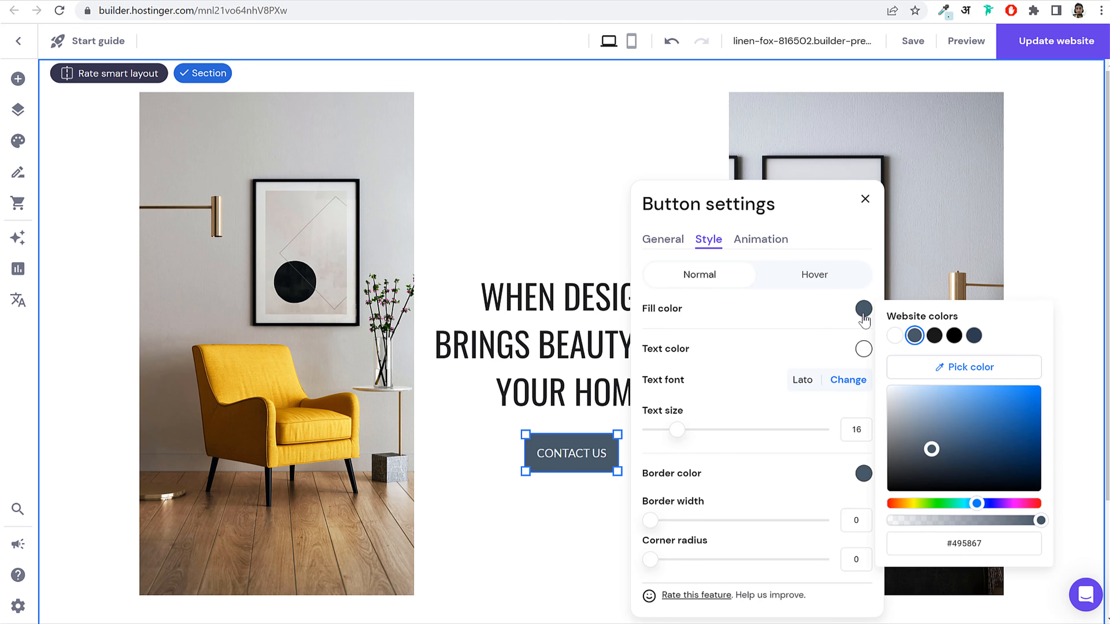
pyautogui.click(934, 336)
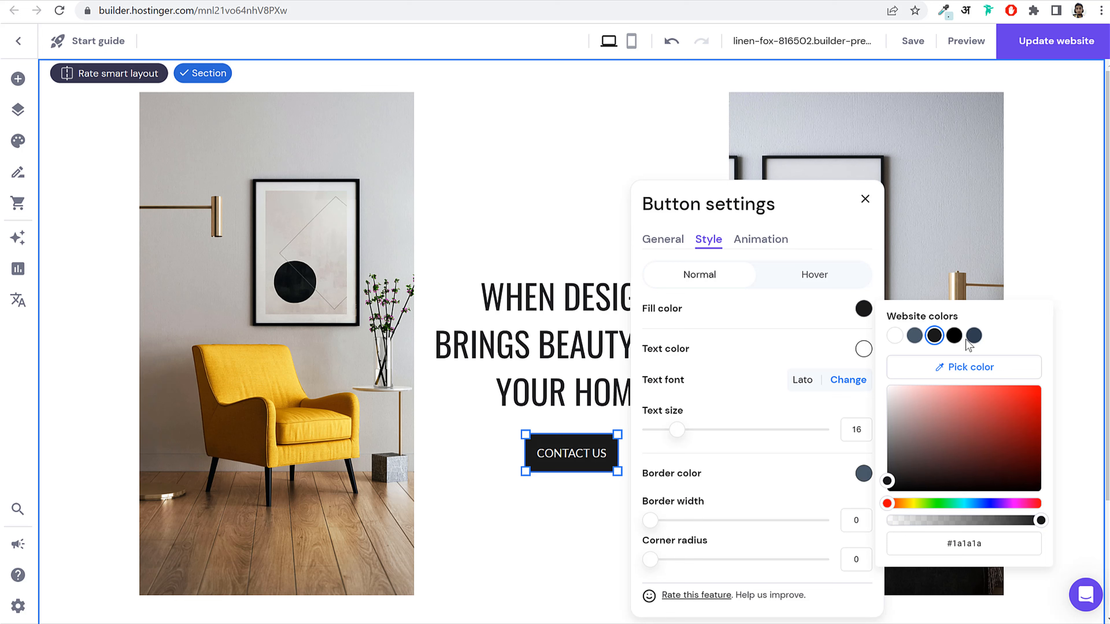
pyautogui.click(975, 336)
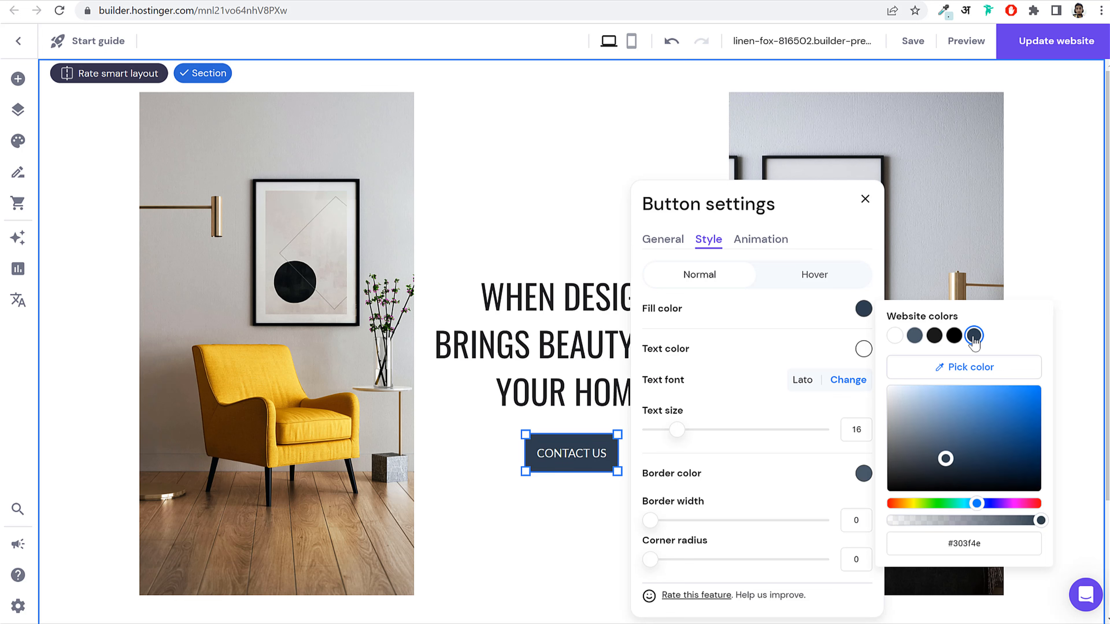
pyautogui.click(977, 534)
pyautogui.doubleClick(976, 547)
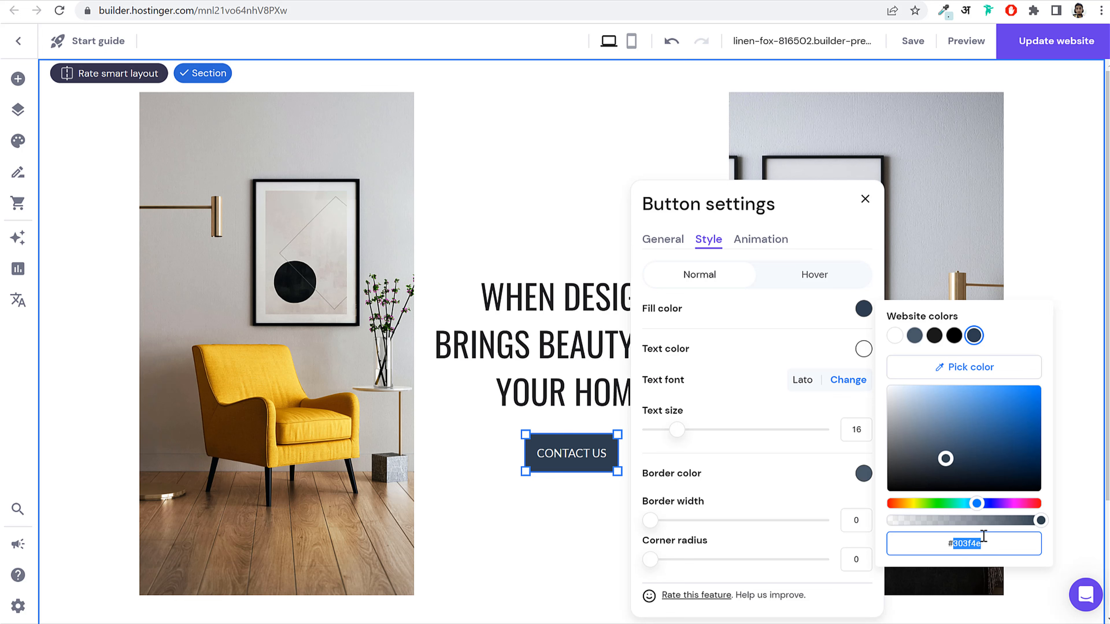
pyautogui.write('2e2e2e')
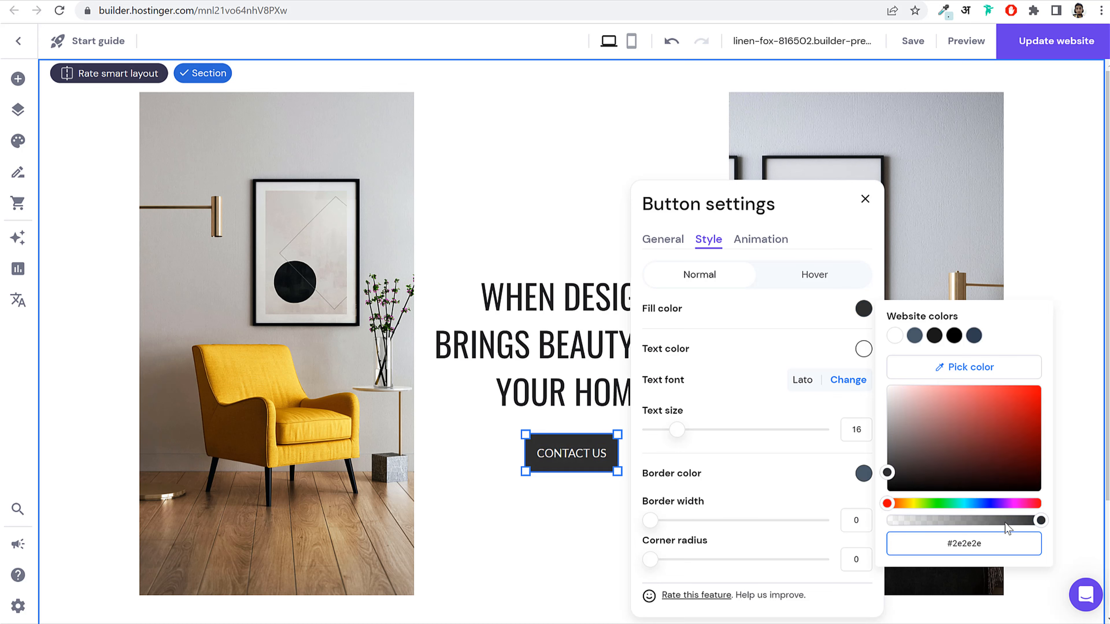
# Step: Set the button text to white Oswald at size 14
pyautogui.click(772, 352)
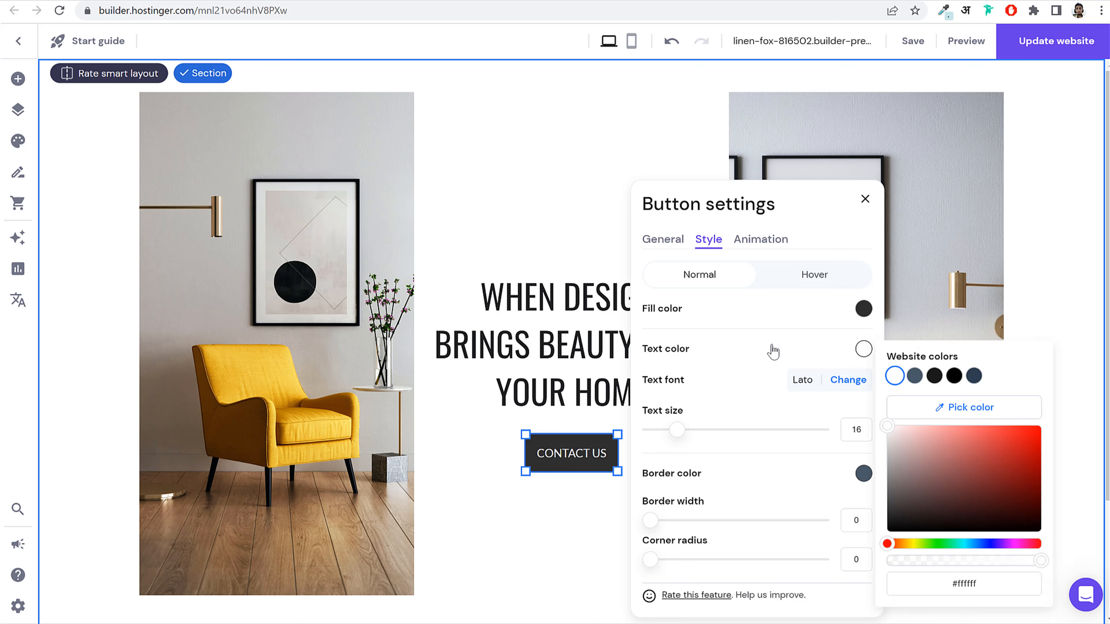
pyautogui.click(864, 350)
pyautogui.click(863, 349)
pyautogui.click(913, 378)
pyautogui.click(896, 377)
pyautogui.click(736, 357)
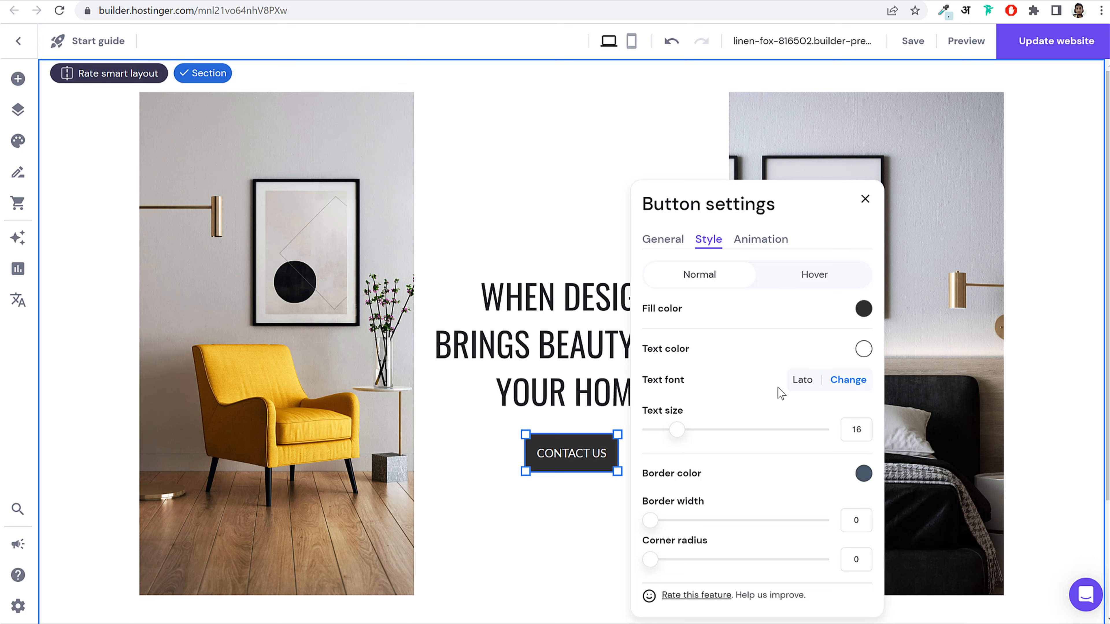
pyautogui.click(850, 387)
pyautogui.click(913, 183)
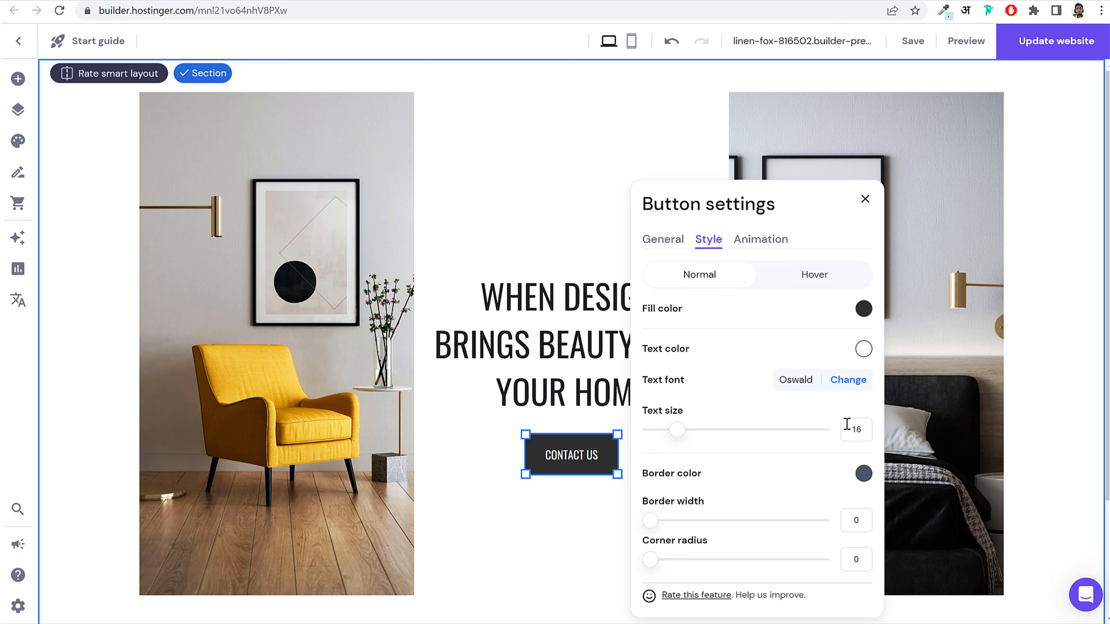
pyautogui.doubleClick(863, 437)
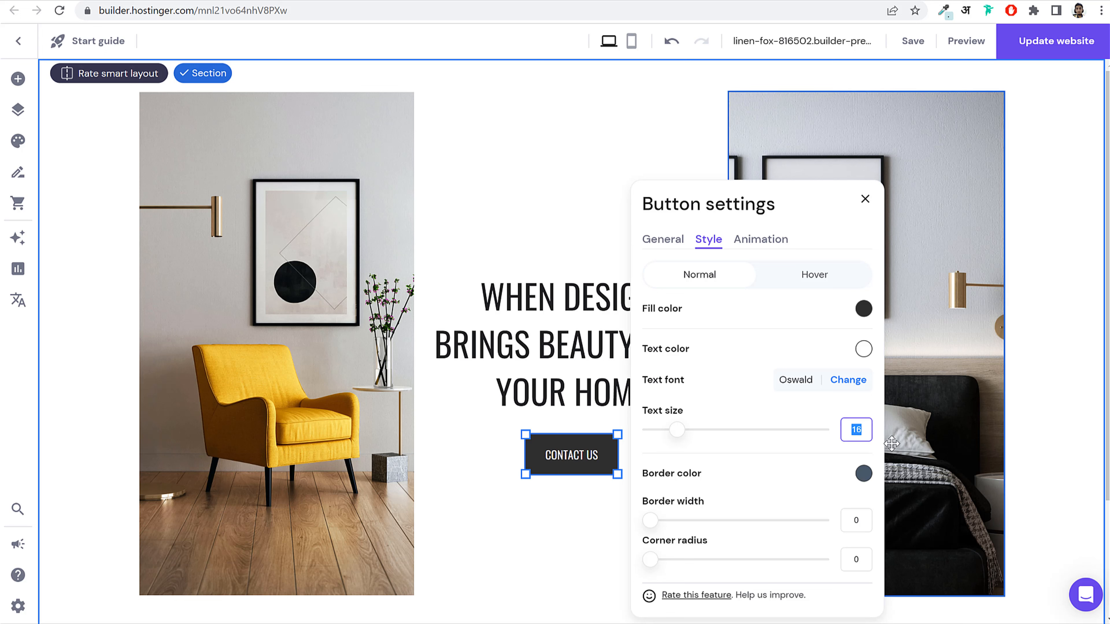
pyautogui.write('14')
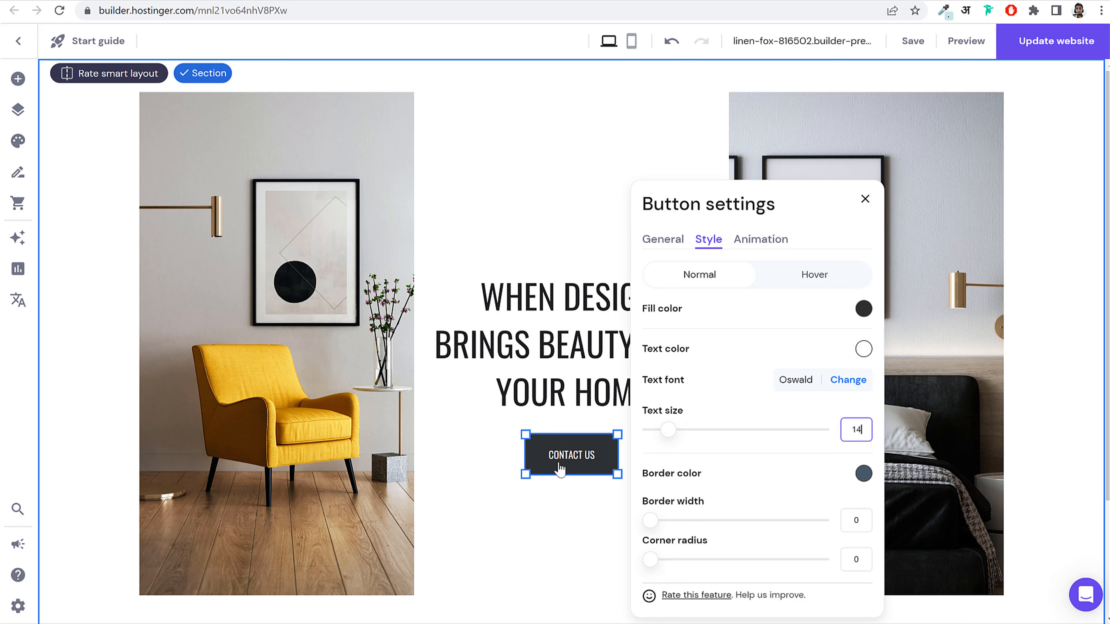
# Step: Widen the button and centre it beneath the heading
pyautogui.moveTo(557, 463); pyautogui.dragTo(683, 472)
pyautogui.click(591, 457)
pyautogui.moveTo(577, 463)
pyautogui.mouseDown()
pyautogui.moveTo(567, 506)
pyautogui.moveTo(571, 455)
pyautogui.moveTo(575, 476)
pyautogui.mouseUp()
# Step: Add a white 5 px border to the button
pyautogui.click(533, 441)
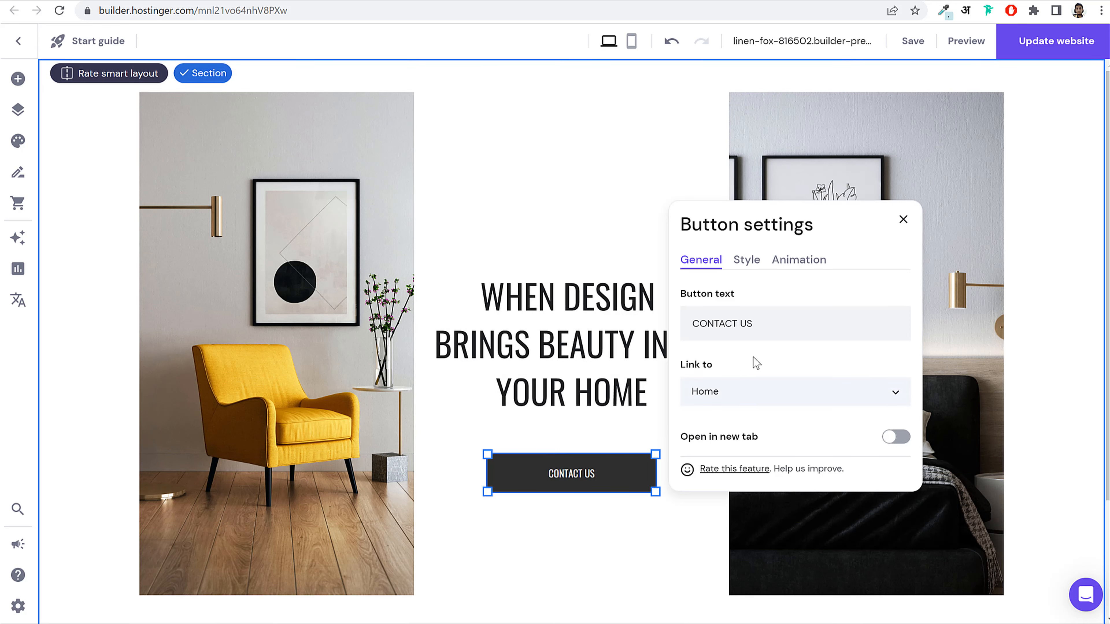
pyautogui.click(746, 262)
pyautogui.scroll(-3, 840, 427)
pyautogui.scroll(3, 840, 428)
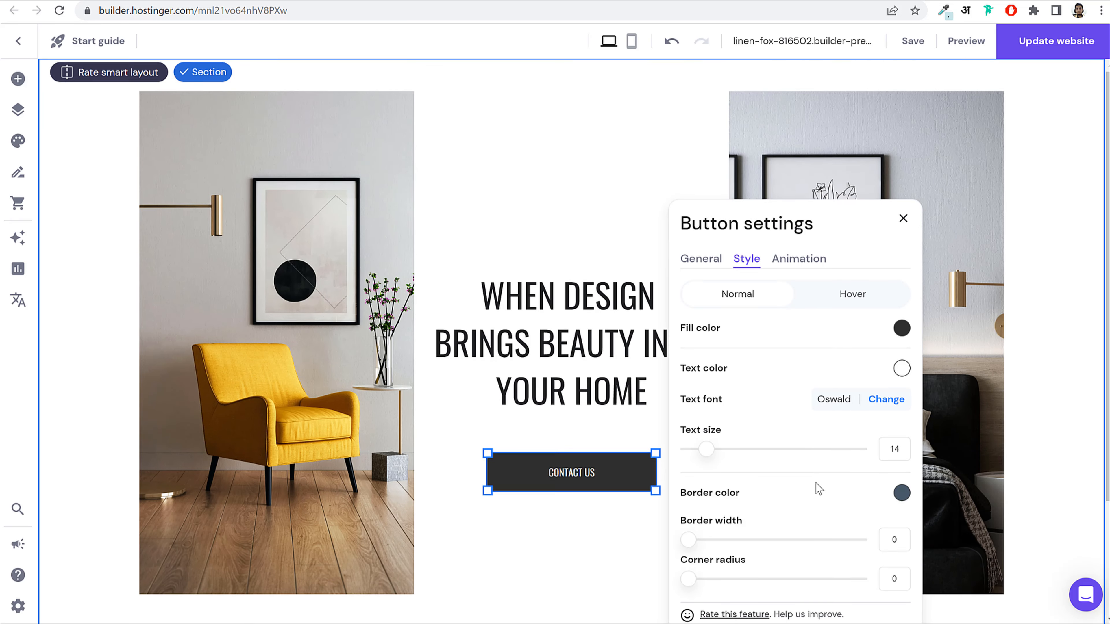
pyautogui.scroll(-3, 791, 395)
pyautogui.click(899, 401)
pyautogui.write('5')
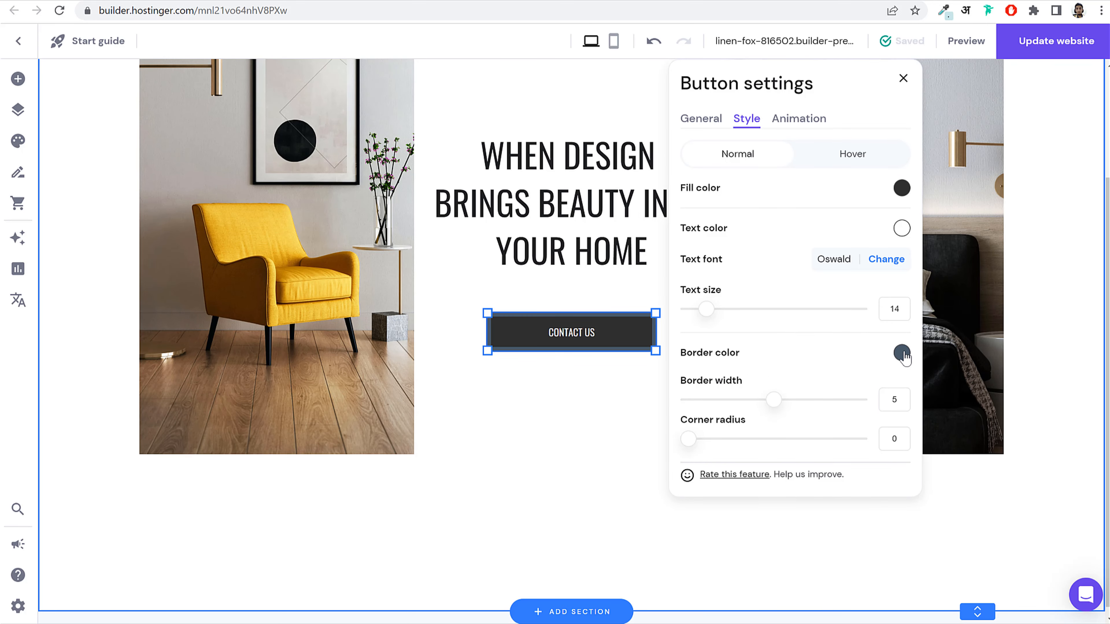
pyautogui.click(902, 353)
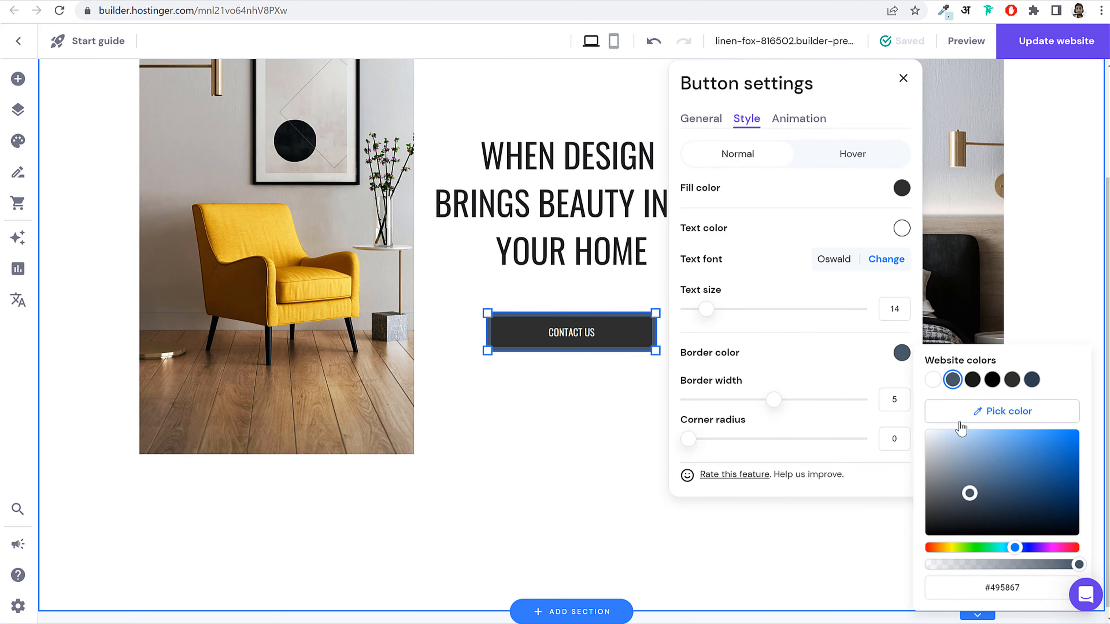
pyautogui.click(933, 379)
pyautogui.click(553, 408)
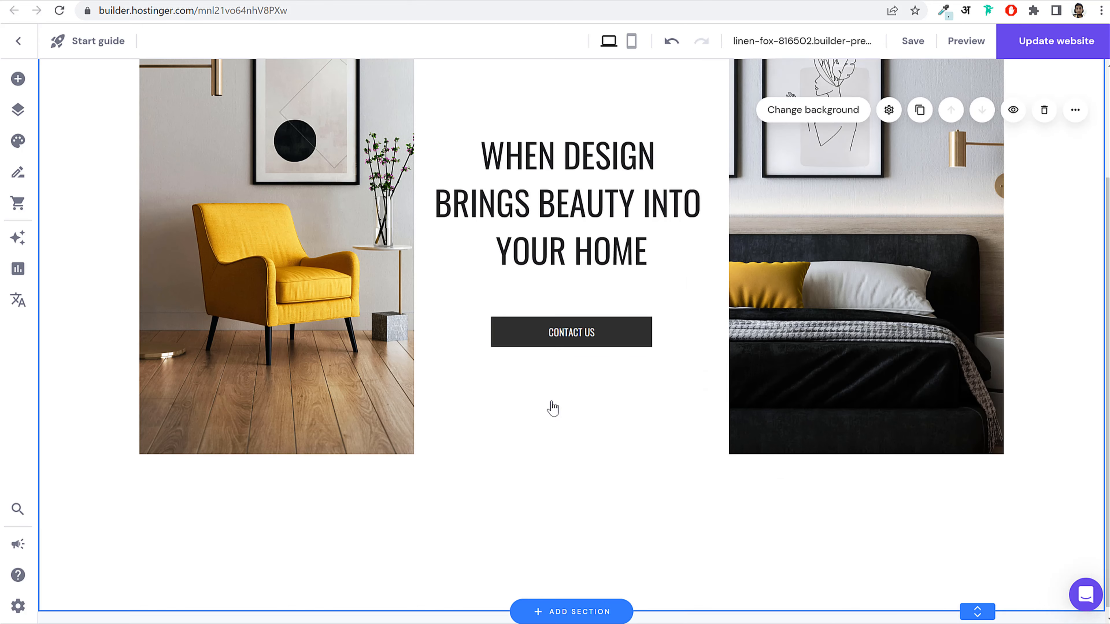
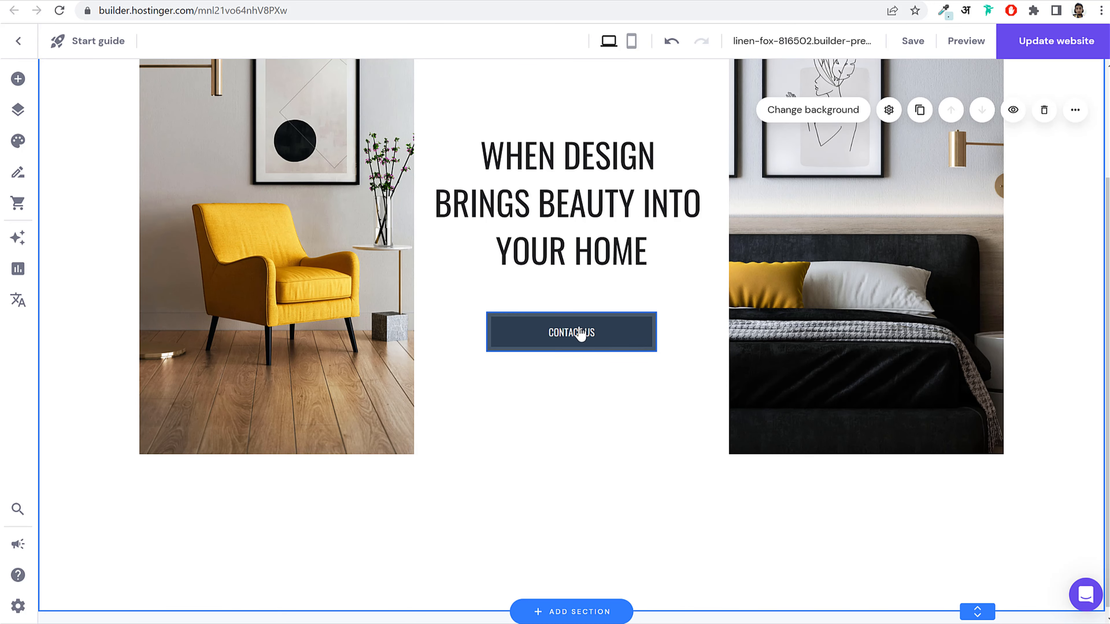
# Step: Give the CONTACT US button a light grey hover fill, lightened from the dark slate site colour
pyautogui.doubleClick(581, 333)
pyautogui.click(756, 372)
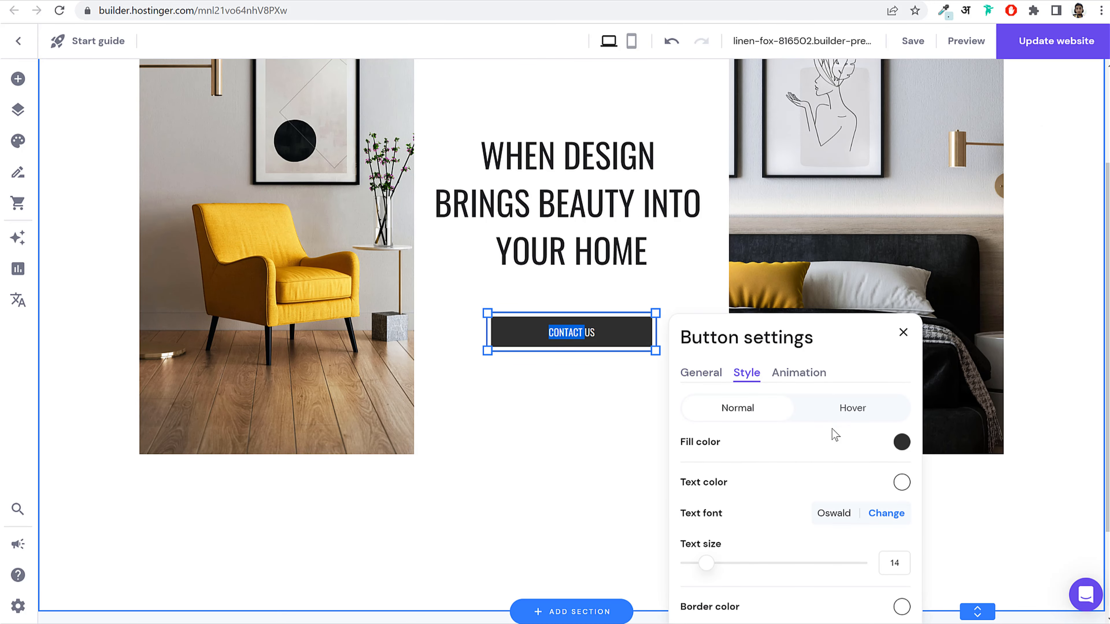
pyautogui.scroll(-2, 835, 434)
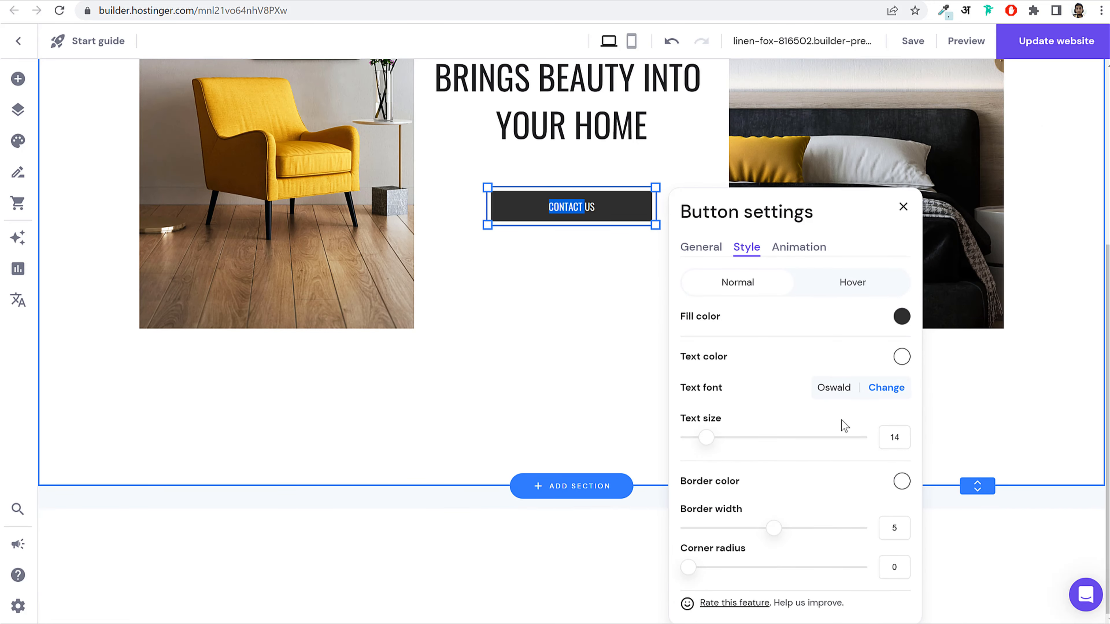
pyautogui.click(836, 289)
pyautogui.scroll(2, 837, 297)
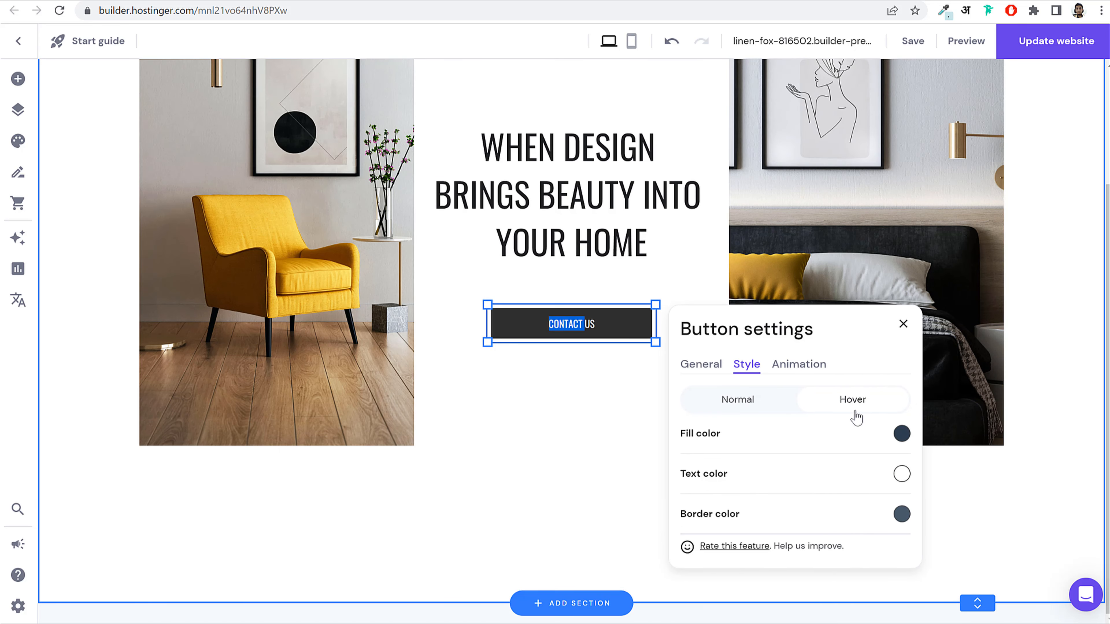
pyautogui.click(901, 437)
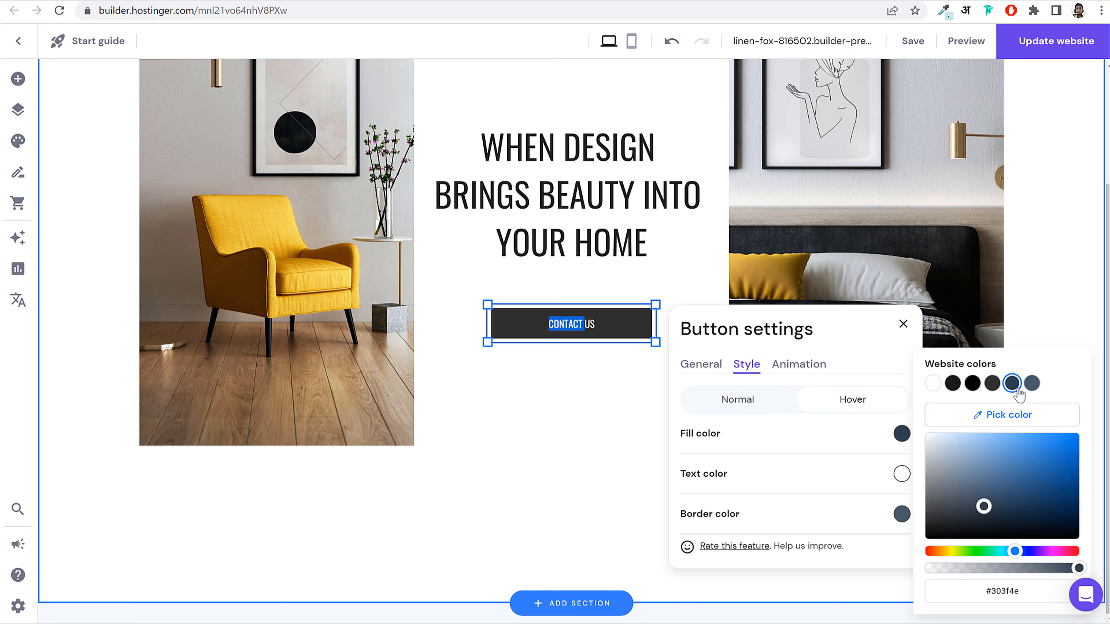
pyautogui.click(1032, 385)
pyautogui.moveTo(970, 496); pyautogui.dragTo(935, 466)
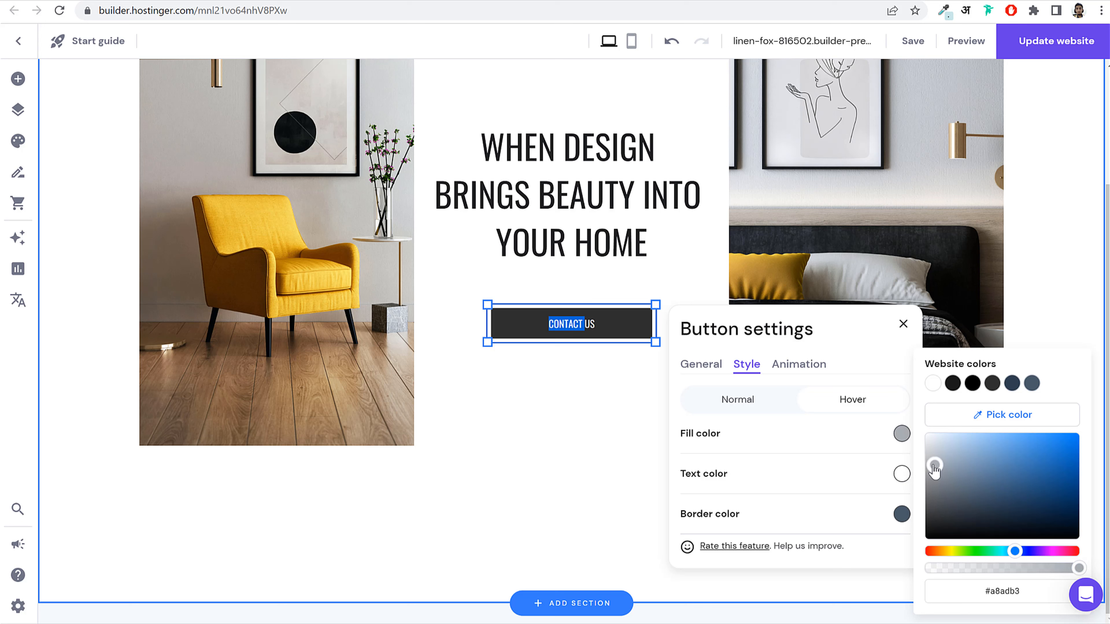
pyautogui.click(836, 457)
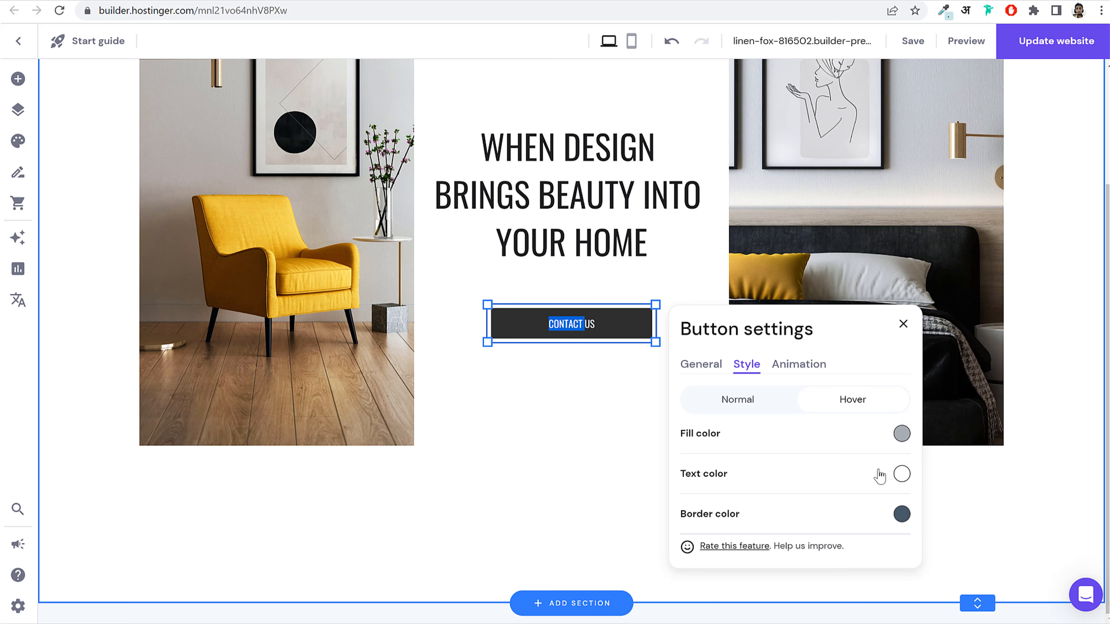
# Step: Set the button's hover text to near-black and its hover border to a dark site colour
pyautogui.click(903, 475)
pyautogui.click(953, 383)
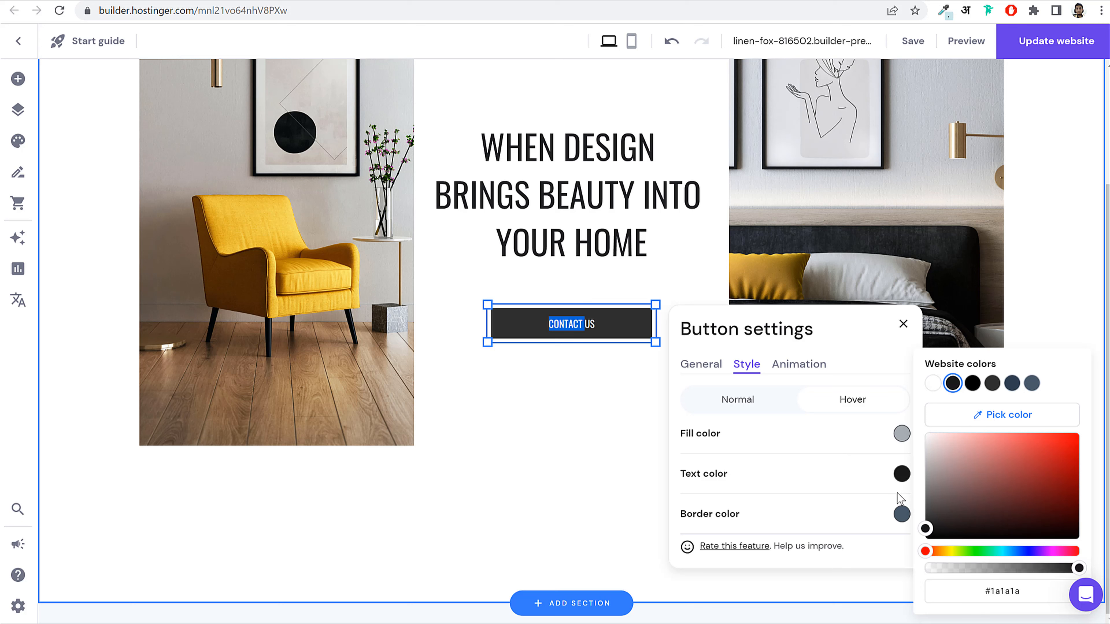
pyautogui.click(870, 521)
pyautogui.click(902, 515)
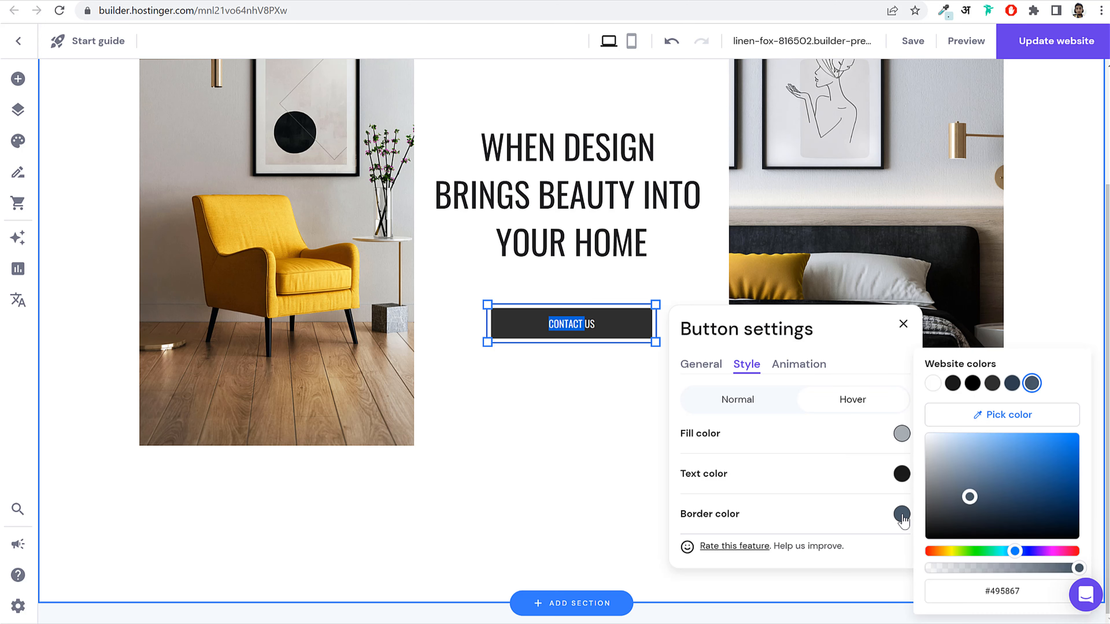
pyautogui.click(953, 383)
pyautogui.click(585, 401)
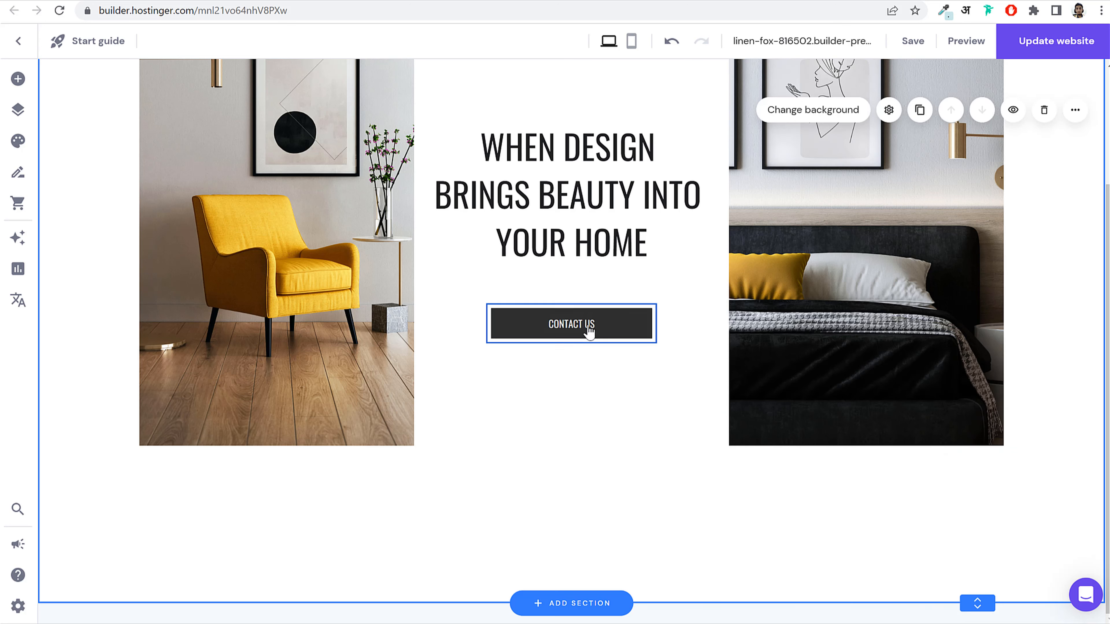
# Step: Select the 'Interior design is what we do best' heading and paragraph on the reference site
pyautogui.moveTo(589, 323); pyautogui.dragTo(588, 311)
pyautogui.scroll(3, 614, 482)
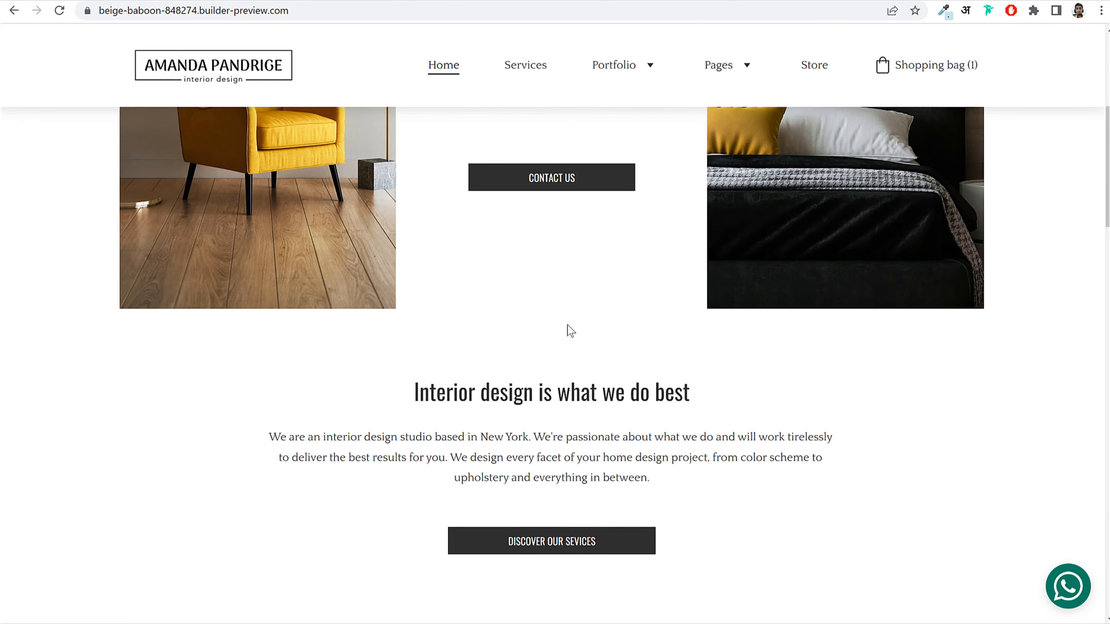
pyautogui.scroll(-2, 567, 329)
pyautogui.moveTo(384, 317); pyautogui.dragTo(726, 332)
pyautogui.click(607, 407)
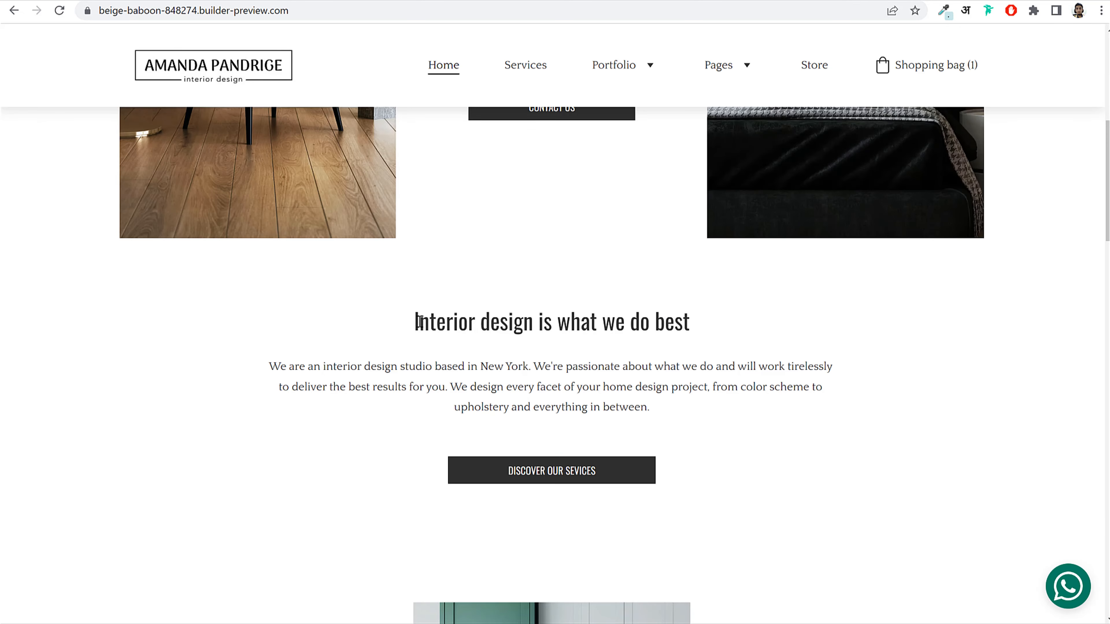
pyautogui.moveTo(419, 322); pyautogui.dragTo(698, 413)
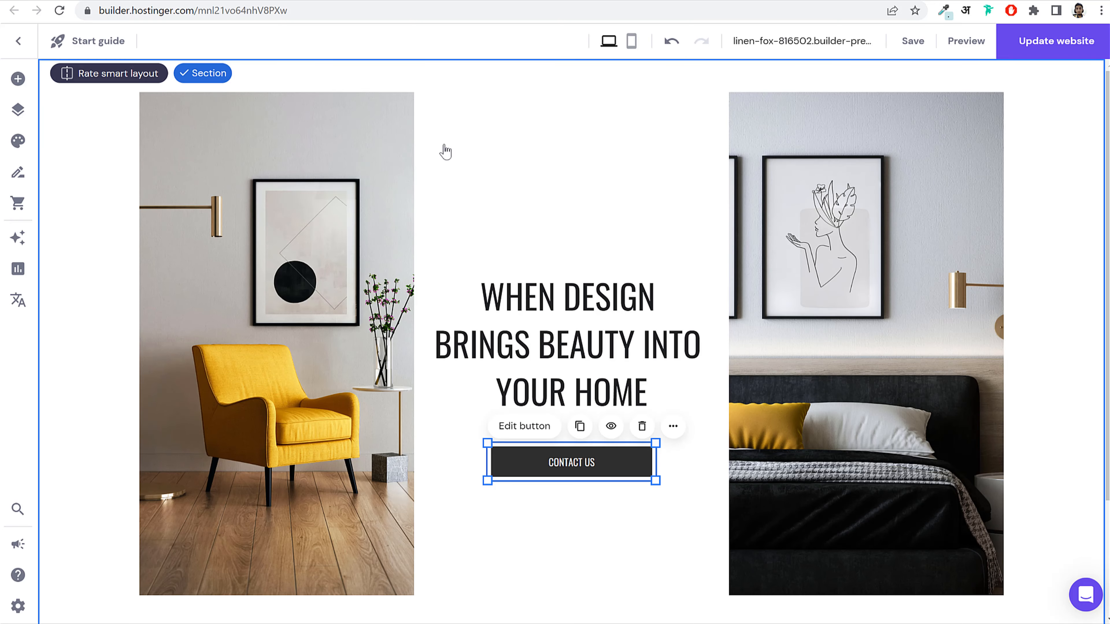
# Step: Add a new text element below the CONTACT US button
pyautogui.scroll(-3, 575, 287)
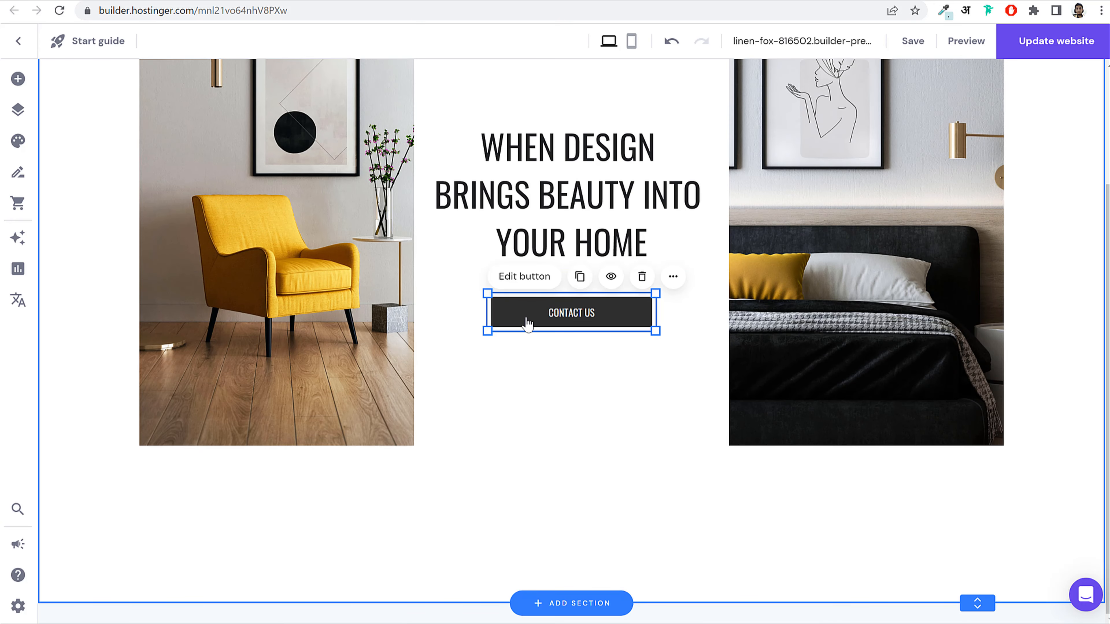
pyautogui.click(18, 78)
pyautogui.moveTo(87, 174); pyautogui.dragTo(530, 513)
# Step: Paste the copied heading and paragraph into the text block, then widen and centre it
pyautogui.click(575, 471)
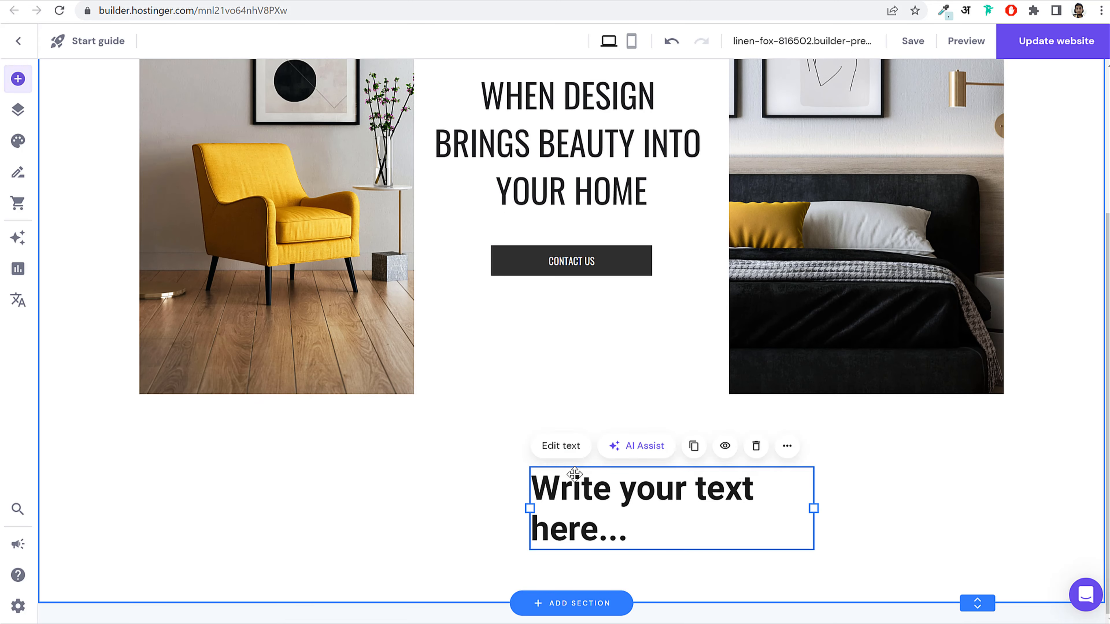
pyautogui.click(576, 475)
pyautogui.write("Interior design is what we do best  We are an interior design studio based in New York. We're passionate about what we do and will work tirelessly to deliver the best results for you. We design every facet of your home design project, from color schemes to upholstery and everything in between.")
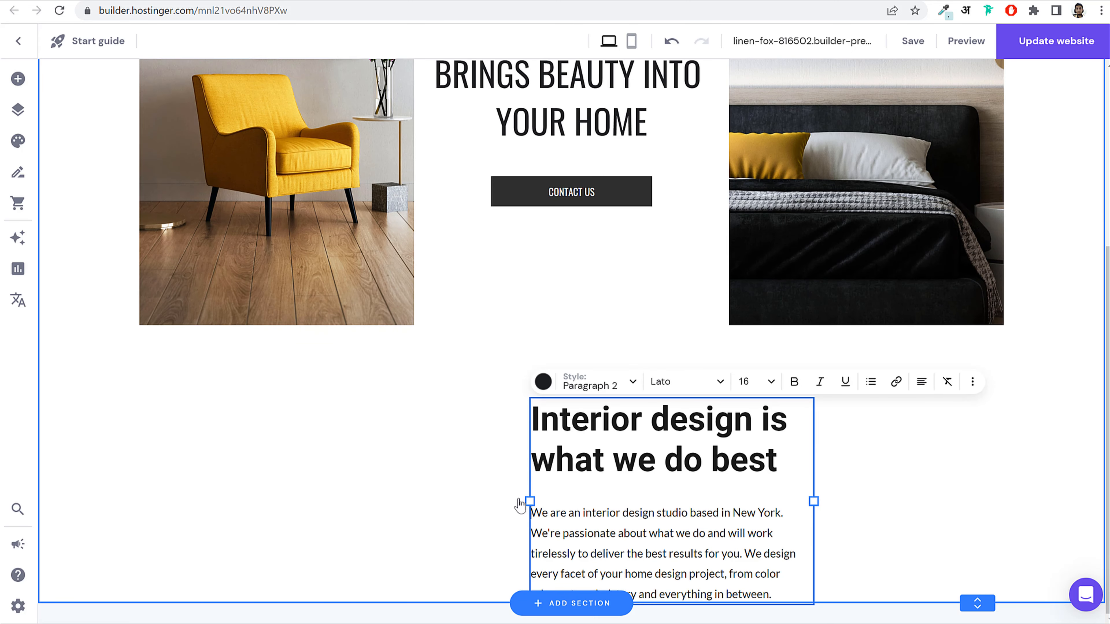
pyautogui.press('Escape')
pyautogui.moveTo(529, 500); pyautogui.dragTo(333, 492)
pyautogui.moveTo(639, 474); pyautogui.dragTo(644, 457)
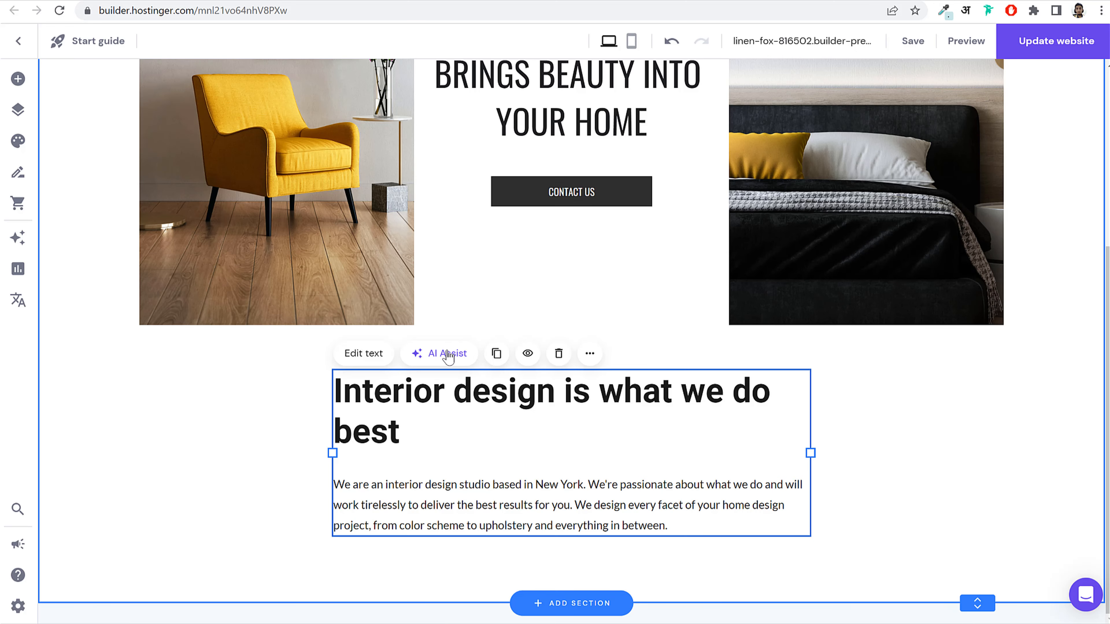
# Step: Centre-align the heading and paragraph text
pyautogui.click(355, 354)
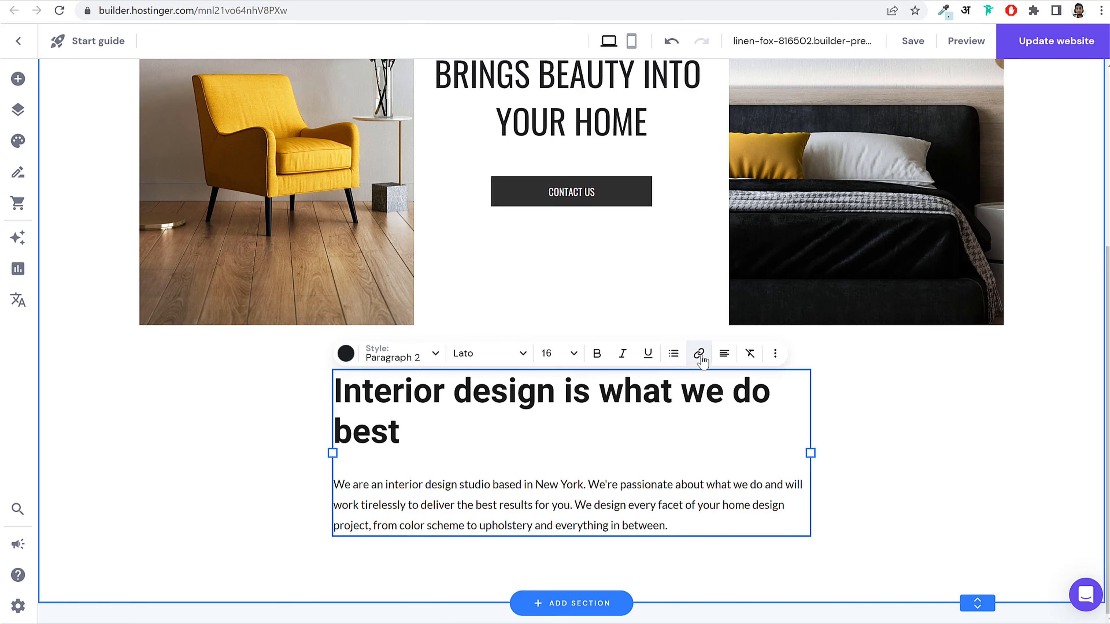
pyautogui.click(724, 354)
pyautogui.click(710, 383)
pyautogui.click(559, 415)
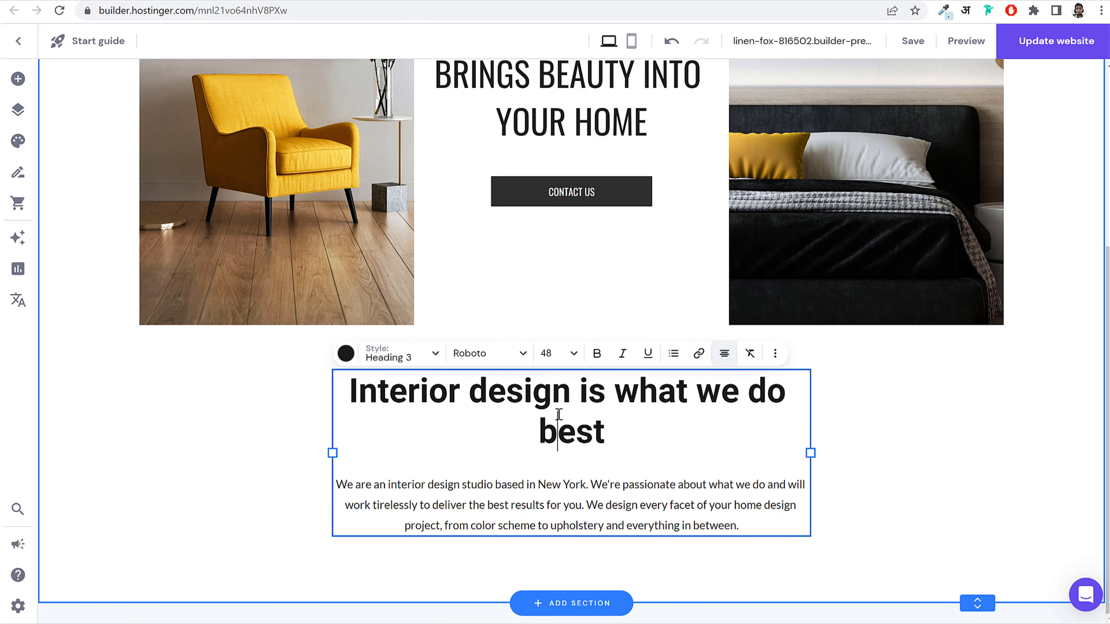
pyautogui.moveTo(610, 426); pyautogui.dragTo(315, 382)
pyautogui.click(315, 382)
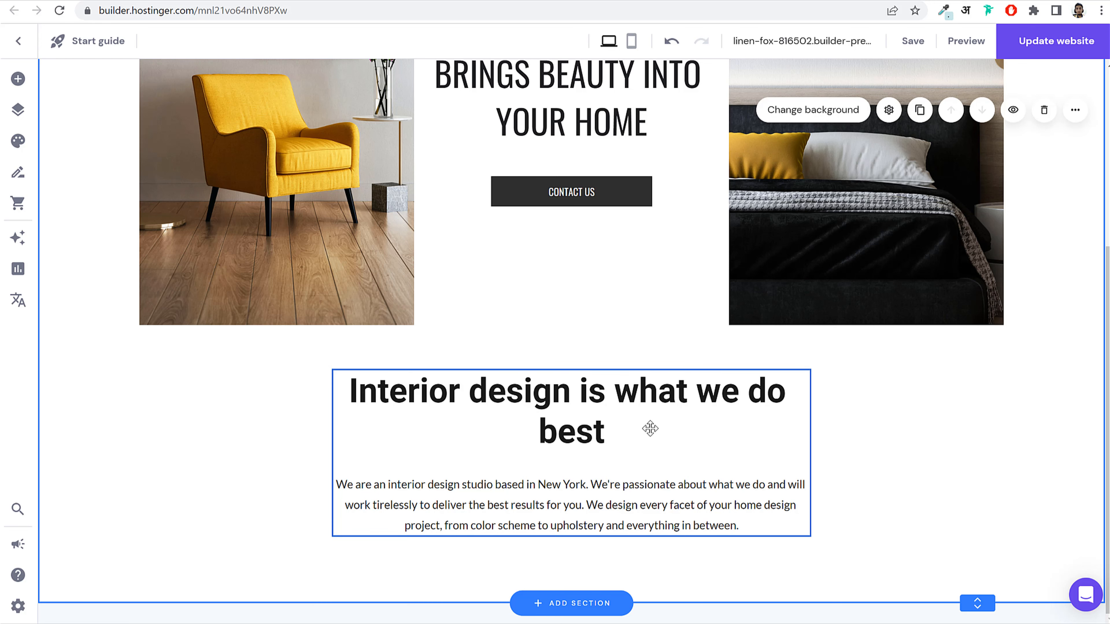
# Step: Make the 'Interior design is what we do best' heading Heading 4
pyautogui.click(594, 431)
pyautogui.click(595, 431)
pyautogui.moveTo(615, 427); pyautogui.dragTo(332, 381)
pyautogui.click(413, 358)
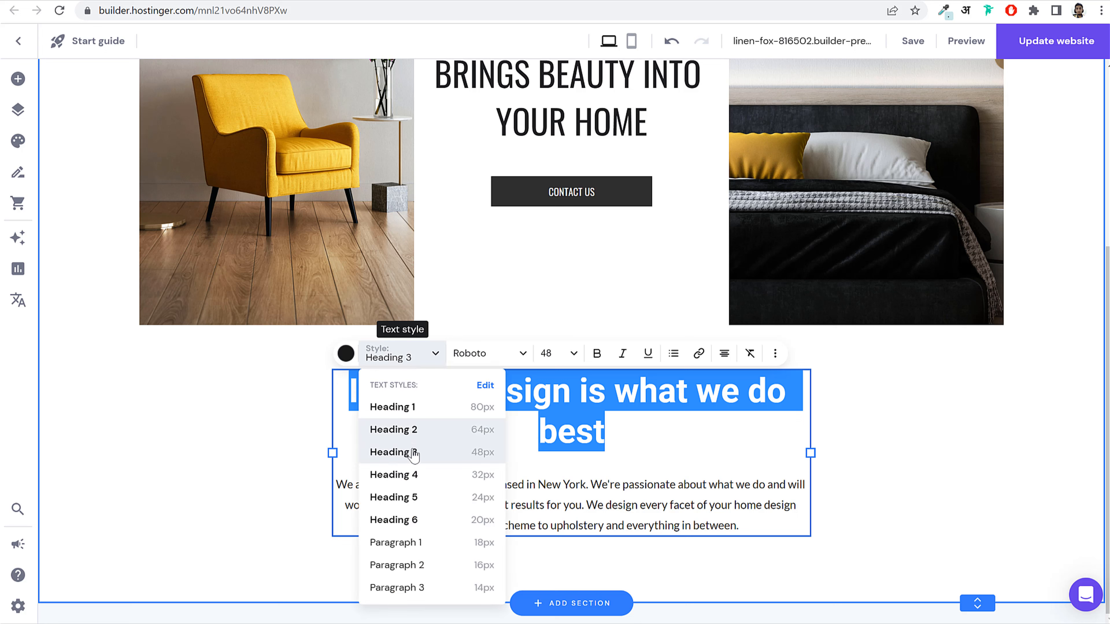
pyautogui.click(411, 476)
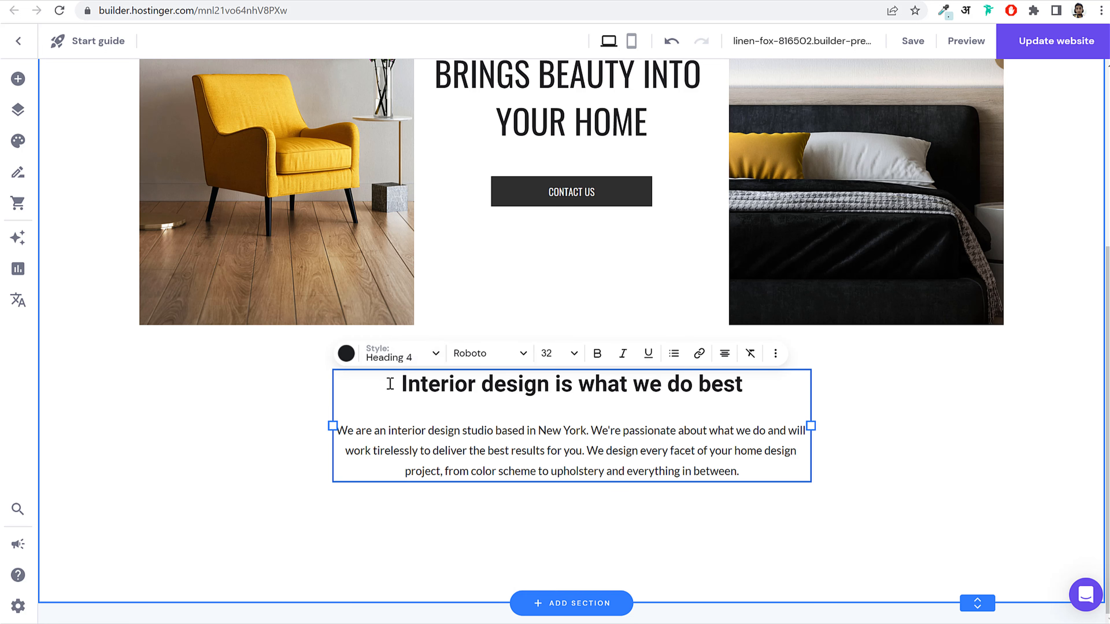
pyautogui.moveTo(404, 383); pyautogui.dragTo(632, 383)
pyautogui.moveTo(743, 381); pyautogui.dragTo(400, 380)
# Step: Set the heading font to Oswald and the paragraph font to Nunito Sans
pyautogui.click(494, 354)
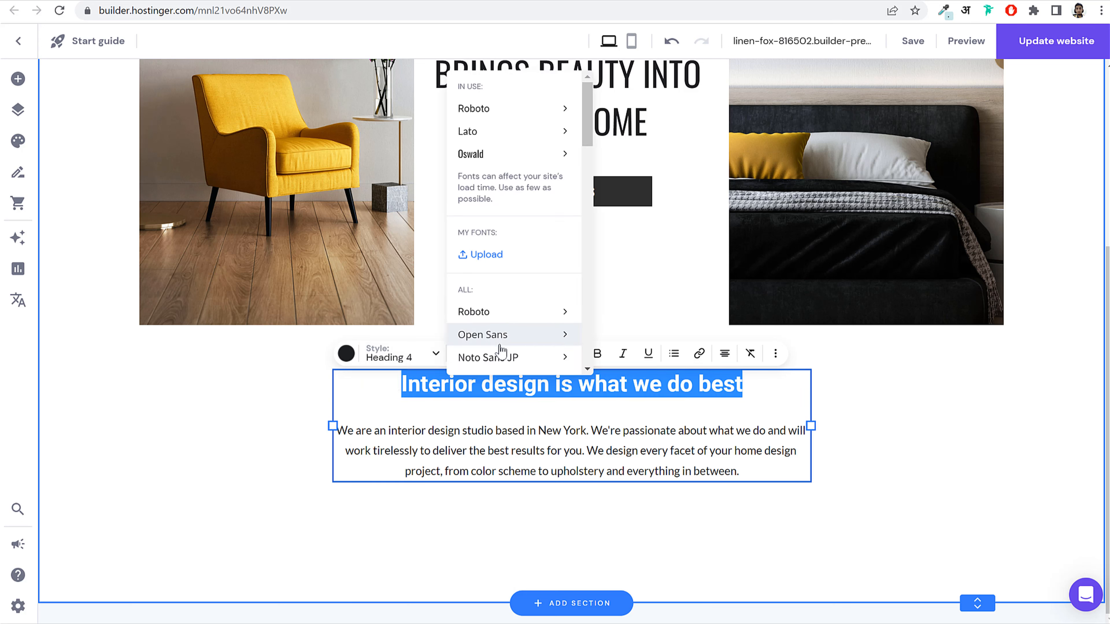
pyautogui.click(495, 156)
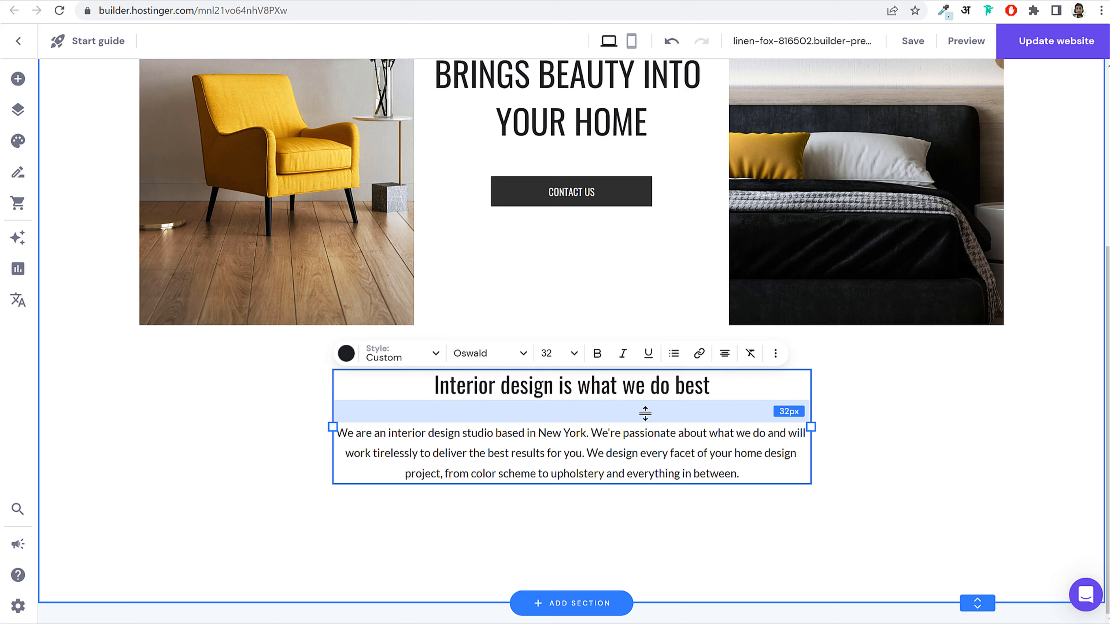
pyautogui.moveTo(338, 433); pyautogui.dragTo(745, 474)
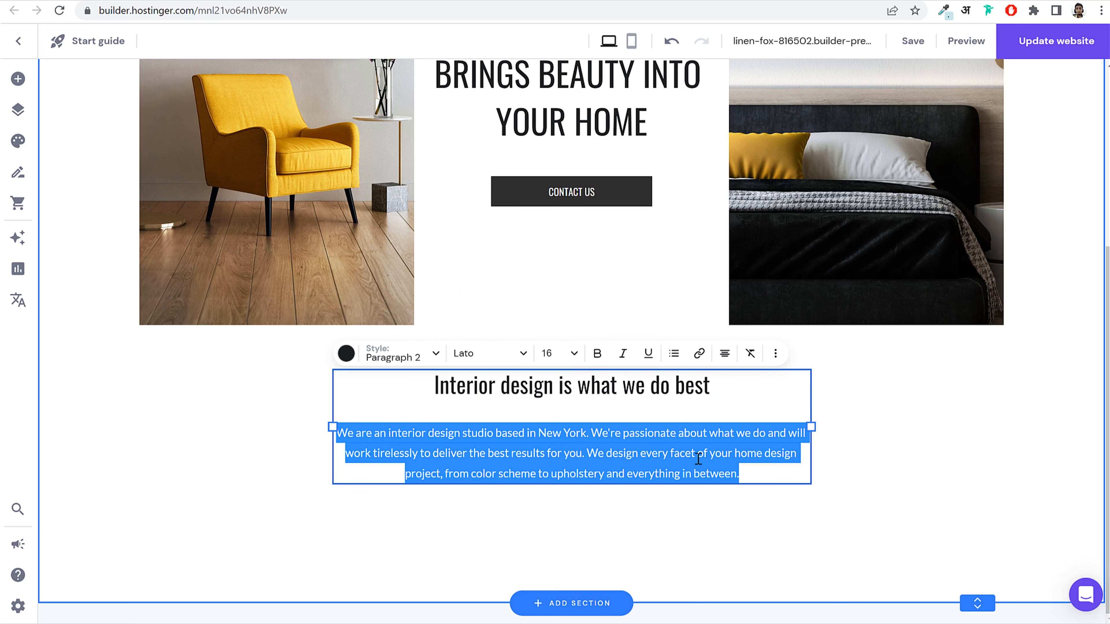
pyautogui.click(474, 354)
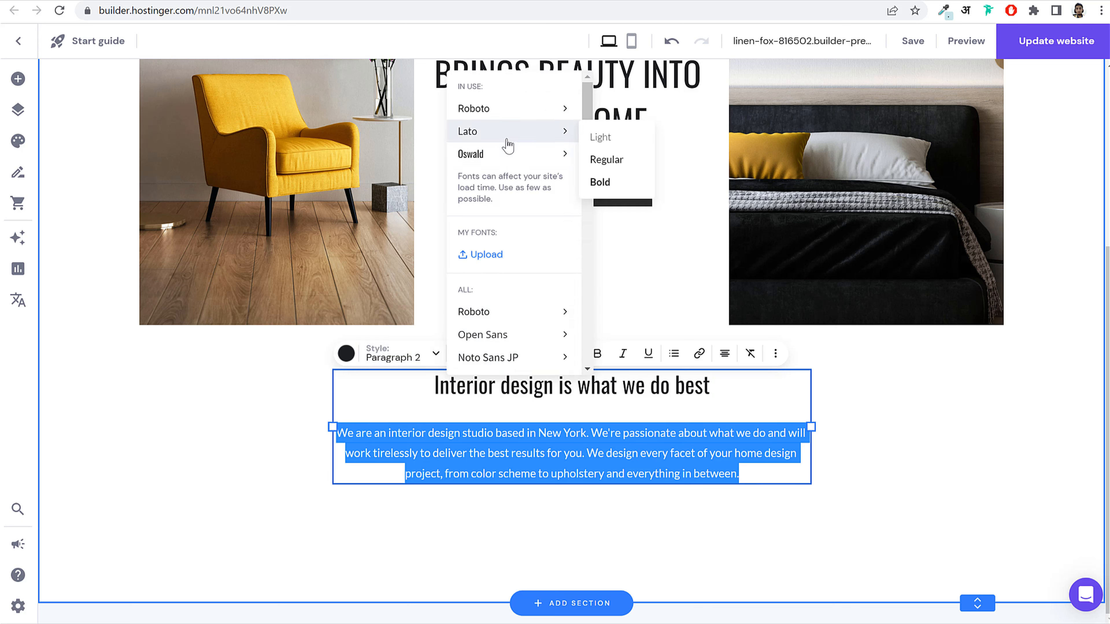
pyautogui.scroll(-3, 525, 284)
pyautogui.scroll(-5, 528, 302)
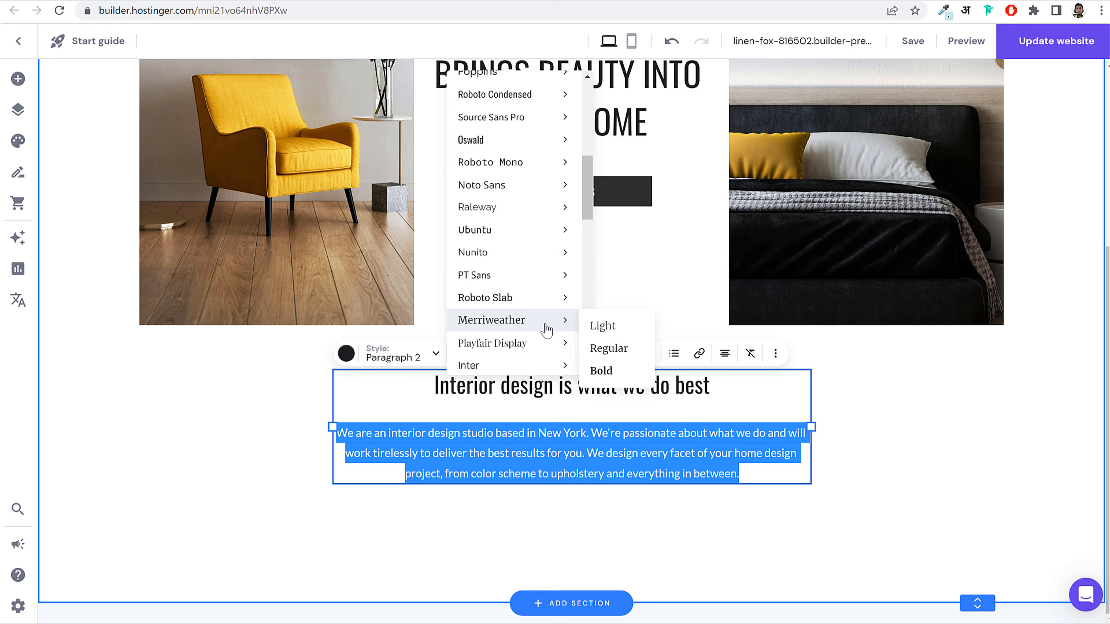
pyautogui.scroll(-3, 533, 325)
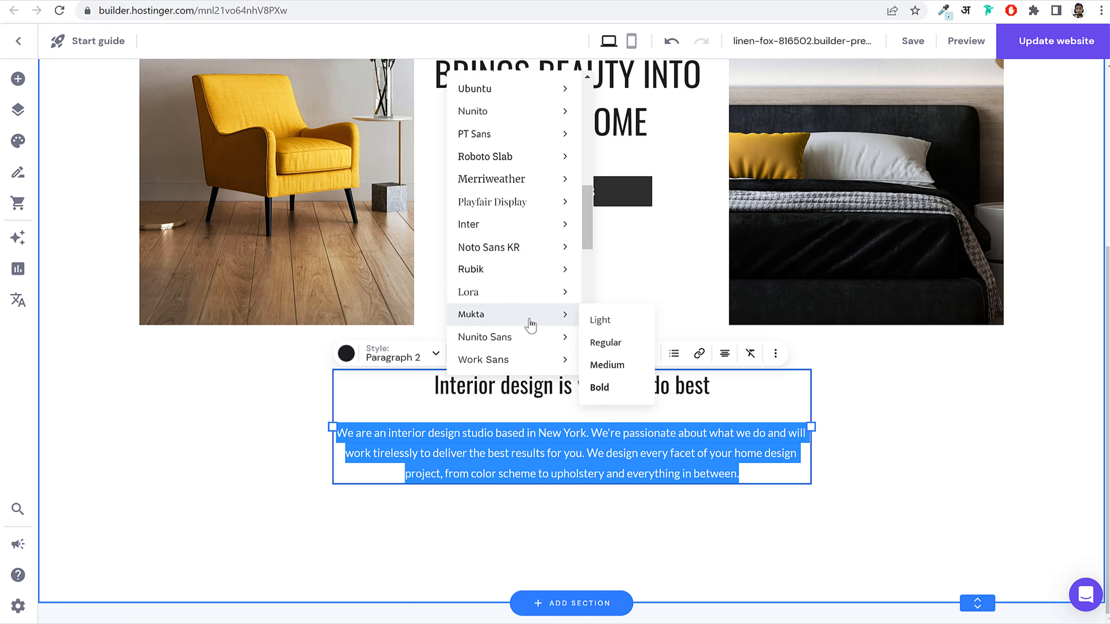
pyautogui.click(523, 348)
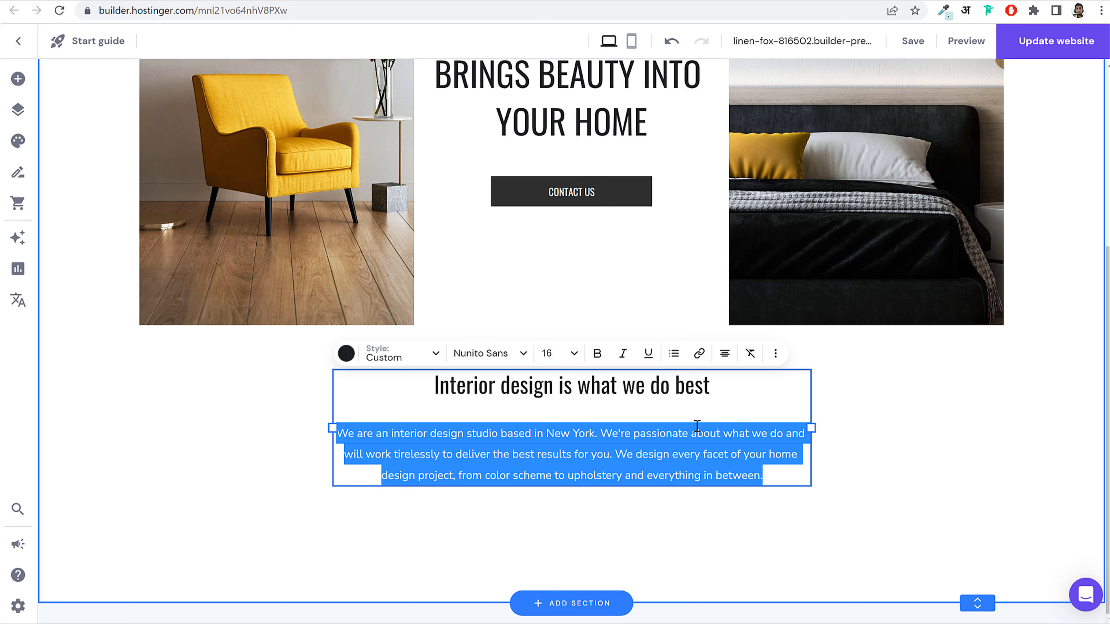
# Step: Set the paragraph size to 16 px and move the text block slightly lower
pyautogui.click(556, 357)
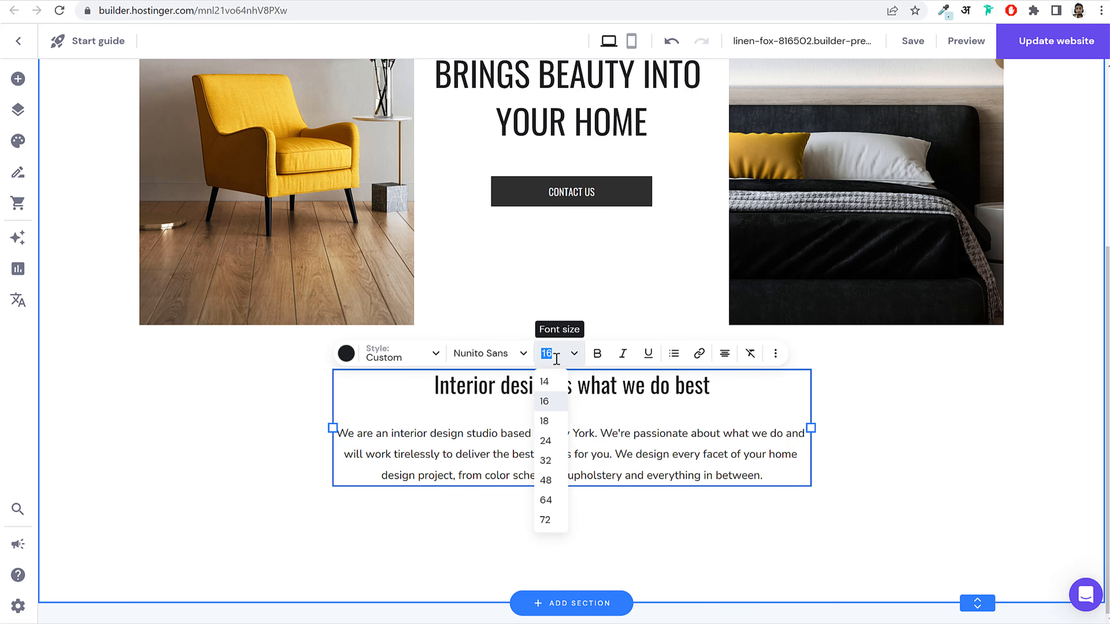
pyautogui.click(558, 421)
pyautogui.click(569, 363)
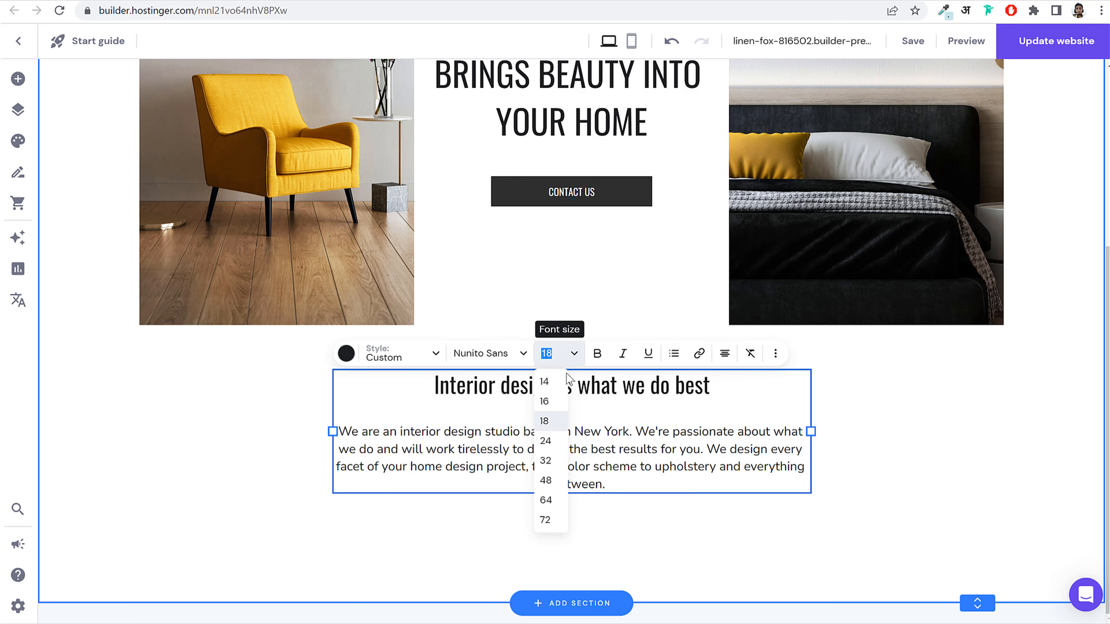
pyautogui.click(559, 402)
pyautogui.click(851, 450)
pyautogui.moveTo(580, 397); pyautogui.dragTo(592, 448)
# Step: Duplicate the CONTACT US button and move the copy below the paragraph
pyautogui.click(913, 415)
pyautogui.scroll(3, 656, 275)
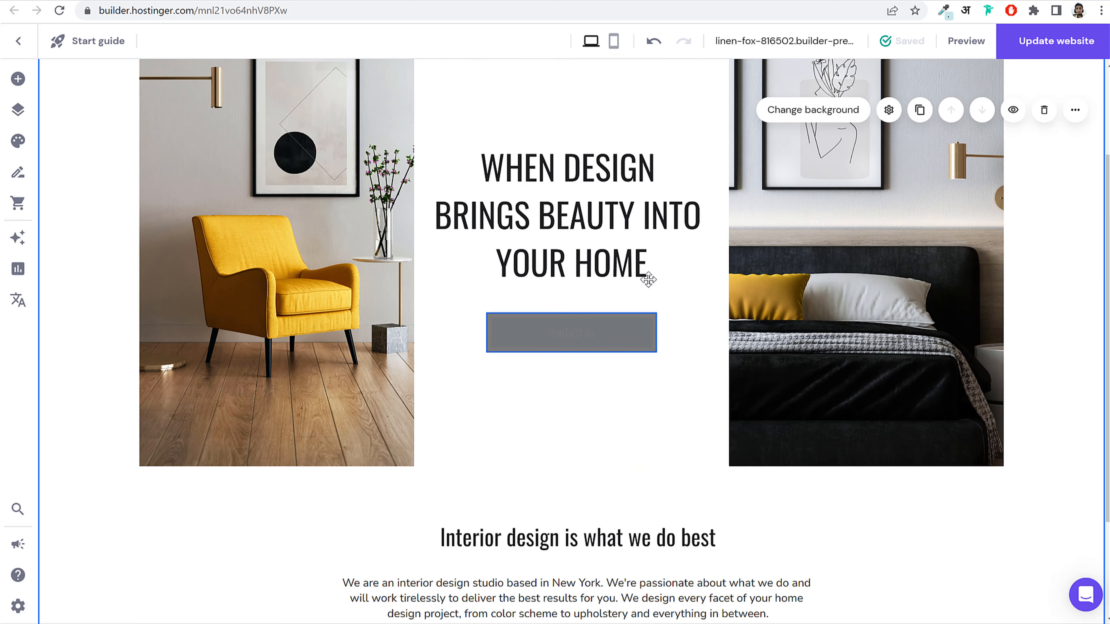
pyautogui.scroll(-3, 587, 333)
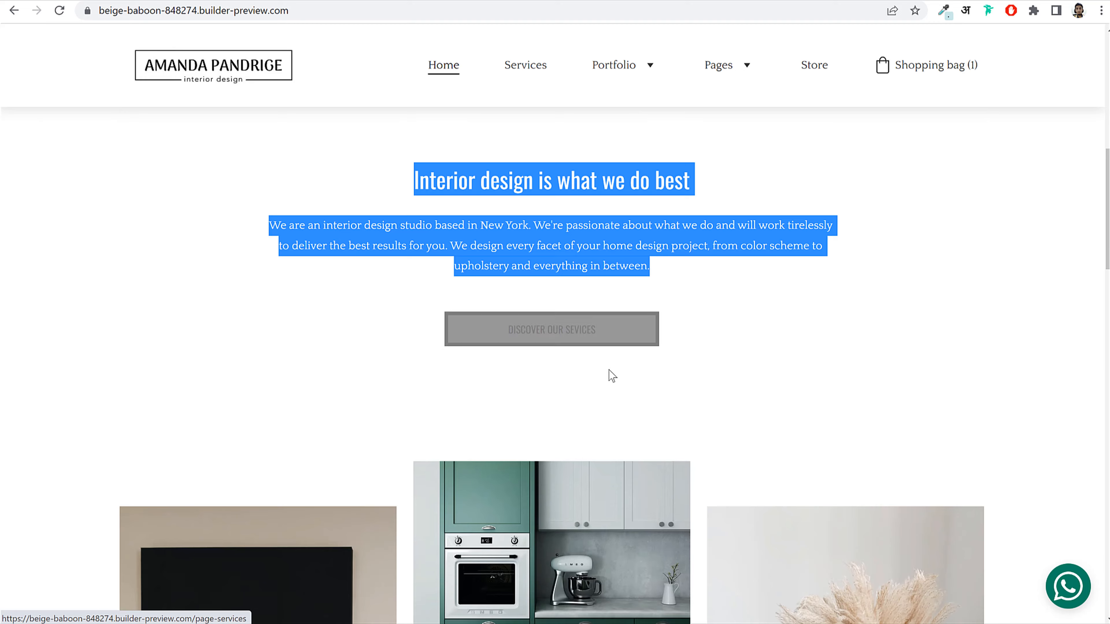
pyautogui.scroll(5, 607, 372)
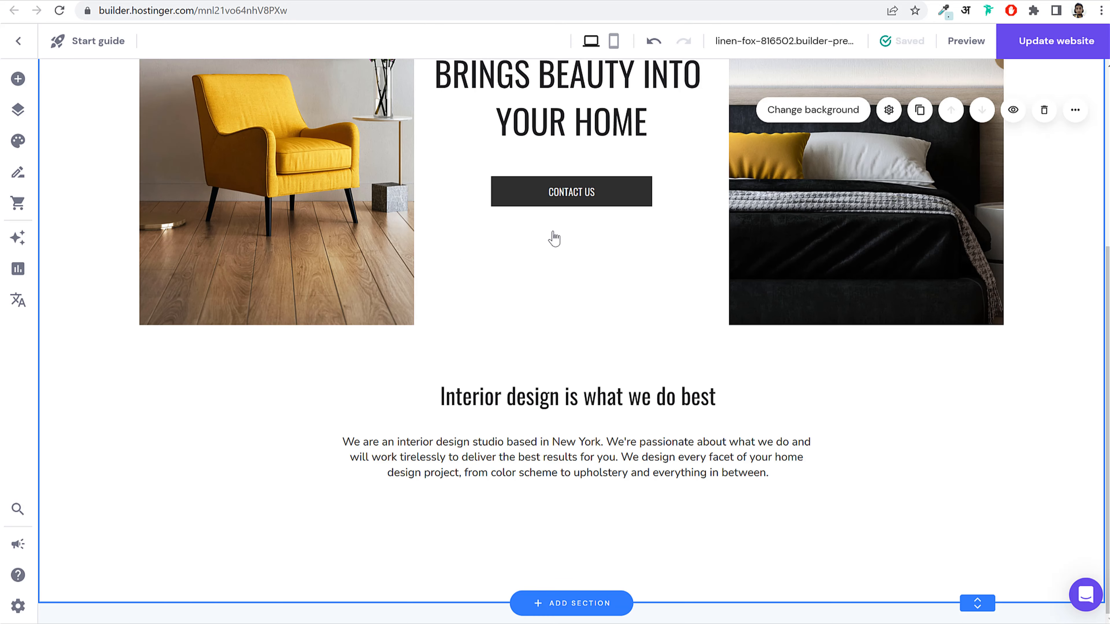
pyautogui.click(546, 197)
pyautogui.click(580, 155)
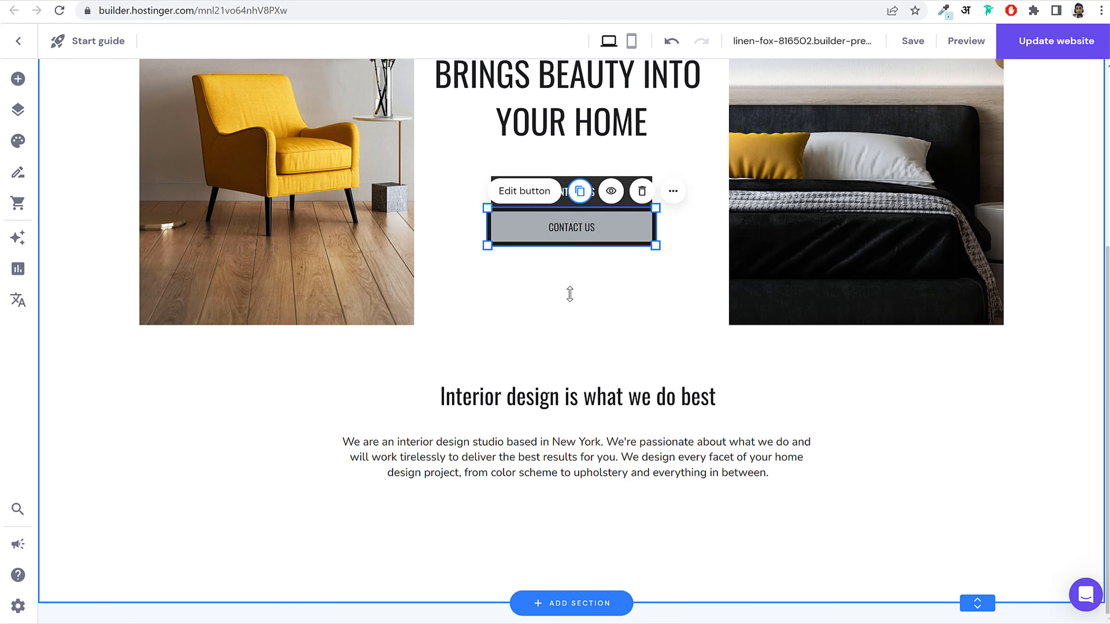
pyautogui.moveTo(569, 293); pyautogui.dragTo(566, 530)
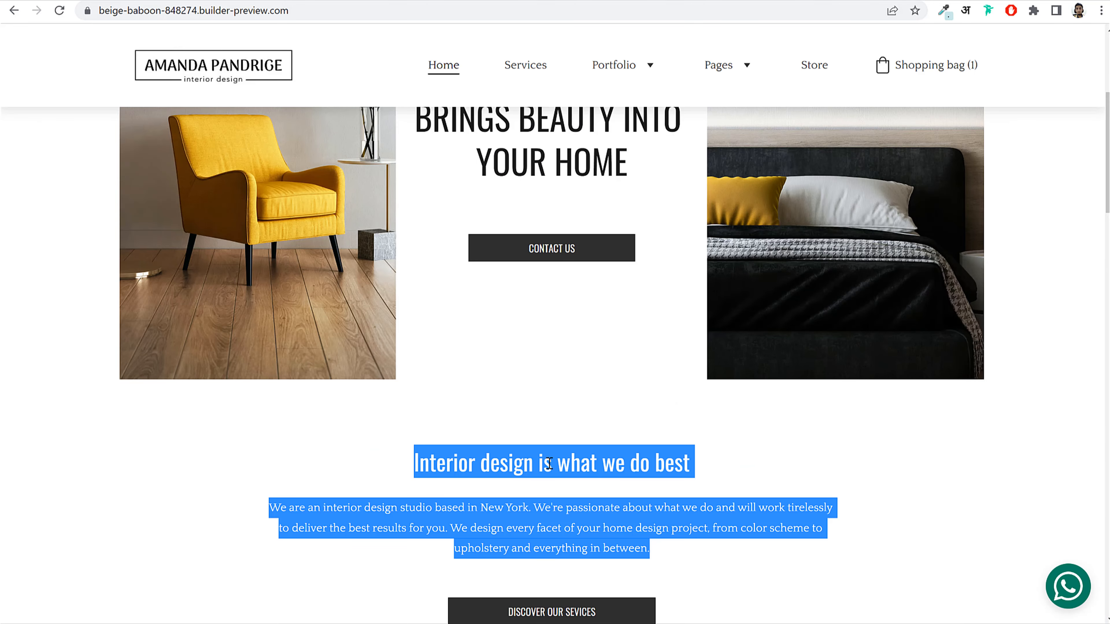
pyautogui.click(570, 371)
pyautogui.scroll(-5, 570, 376)
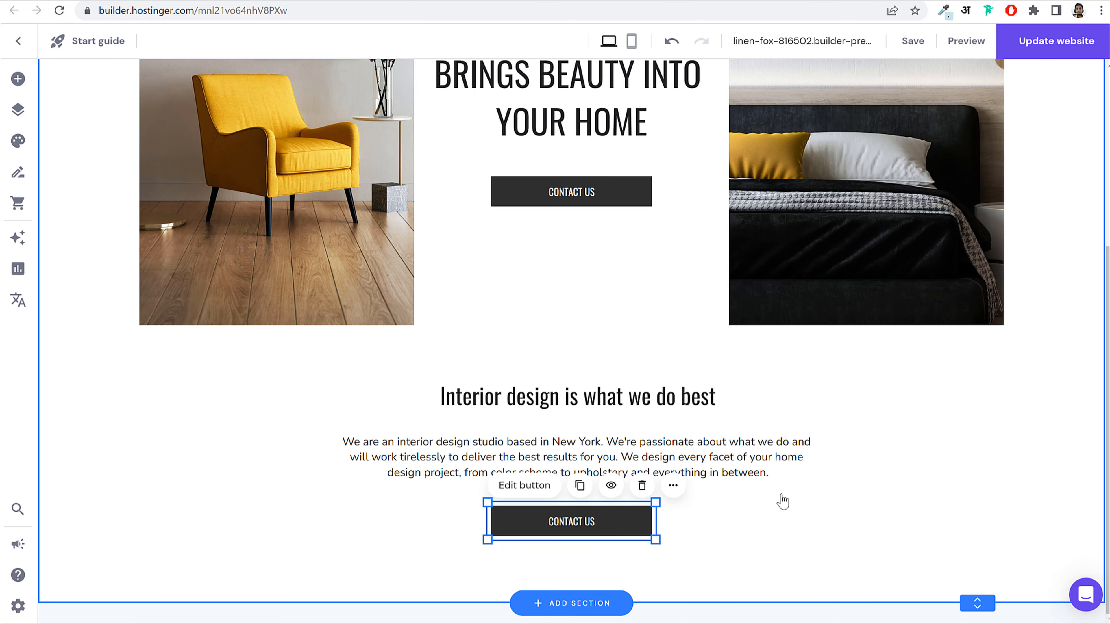
# Step: Relabel the copied button DISCOVER OUR SERVICES
pyautogui.click(599, 525)
pyautogui.click(783, 372)
pyautogui.hotkey('ctrl', 'a')
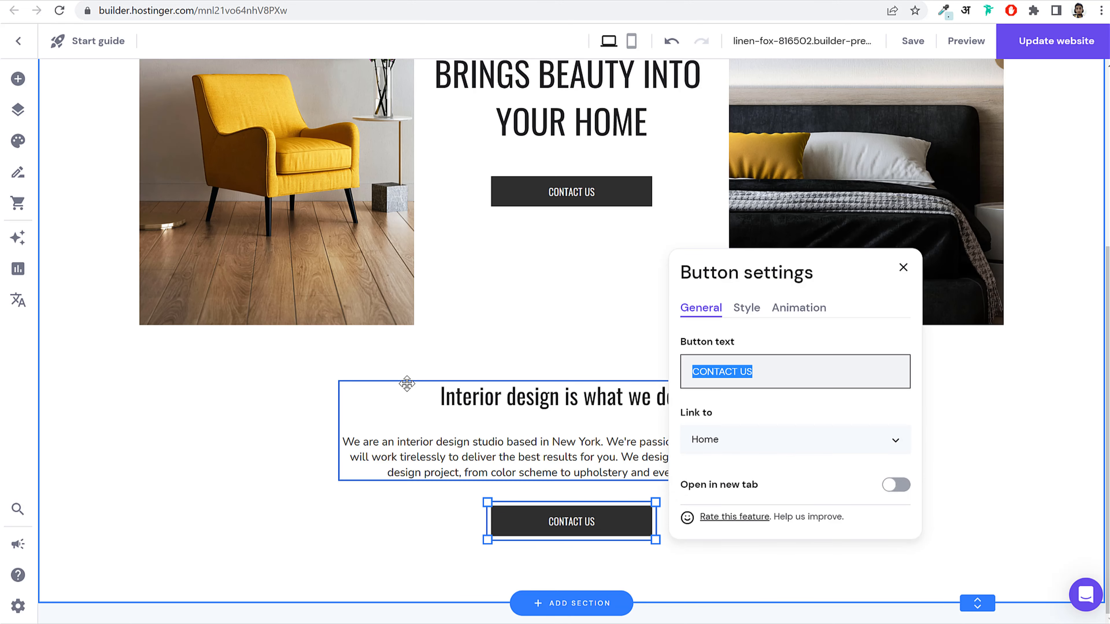
pyautogui.write('DISCOVER OUR SERVICES')
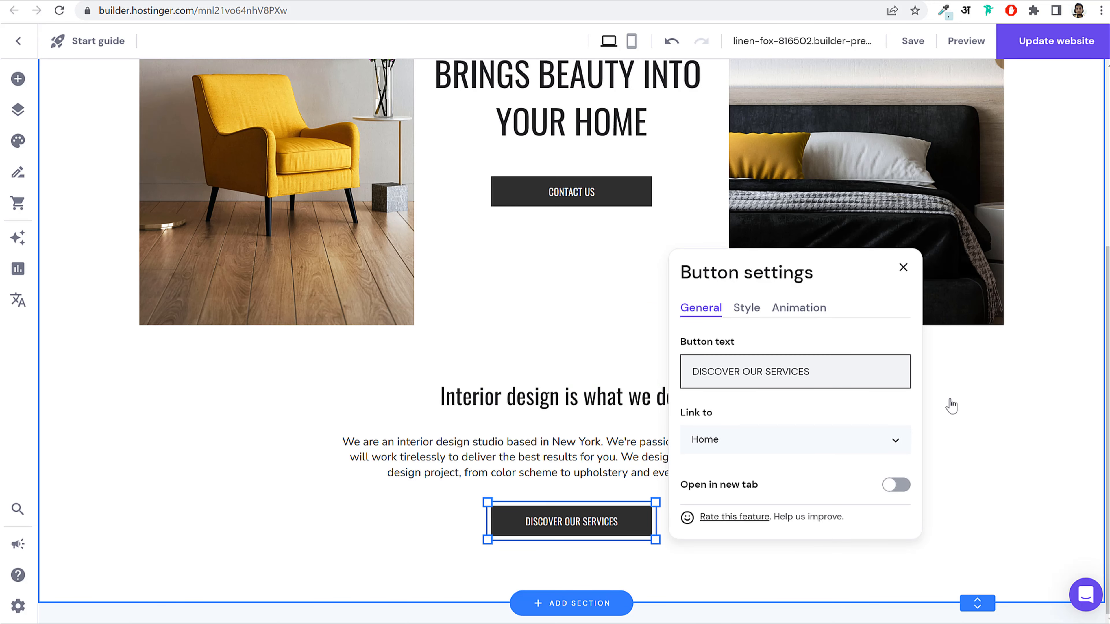
pyautogui.click(1013, 397)
pyautogui.scroll(5, 925, 435)
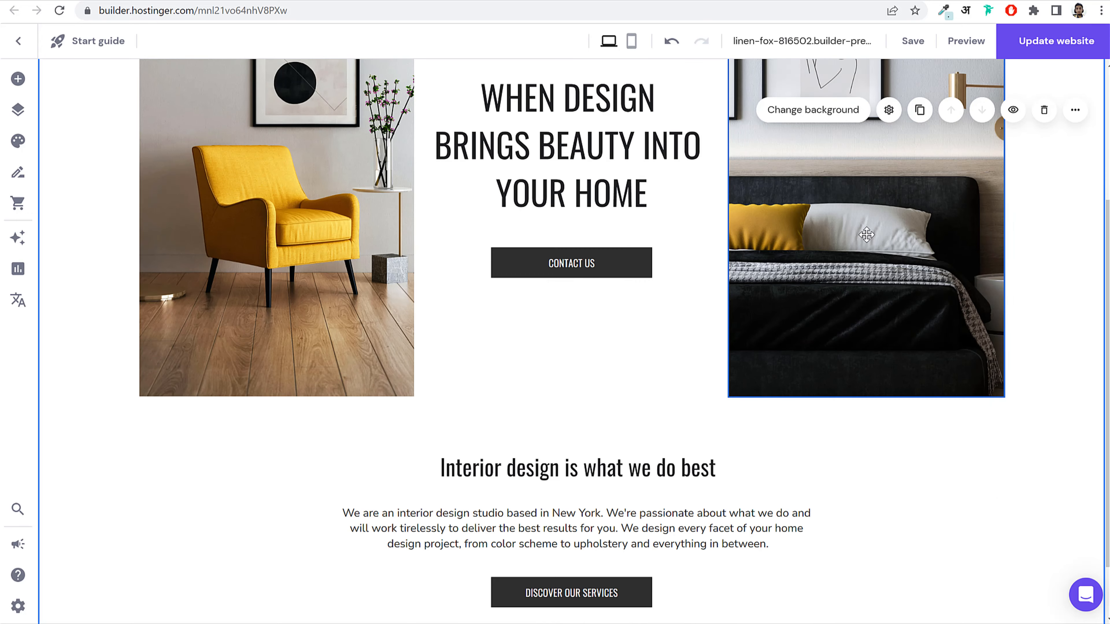
pyautogui.scroll(-4, 983, 502)
pyautogui.scroll(-1, 983, 502)
# Step: Add extra height below the DISCOVER OUR SERVICES button, then scroll the reference hero to compare
pyautogui.moveTo(978, 603); pyautogui.dragTo(979, 623)
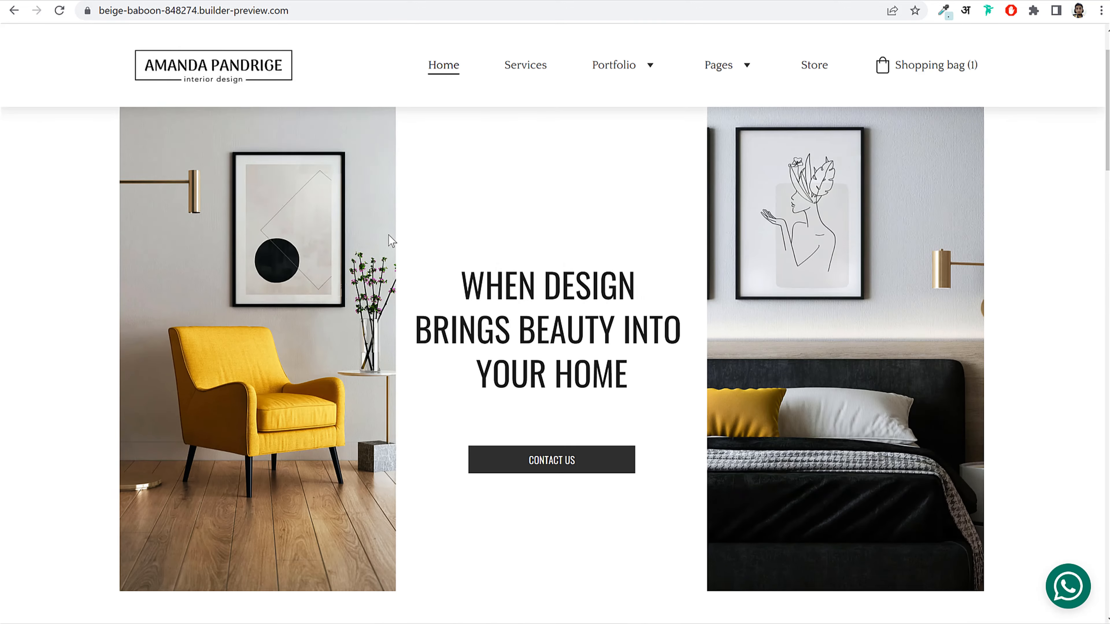
pyautogui.scroll(-10, 430, 198)
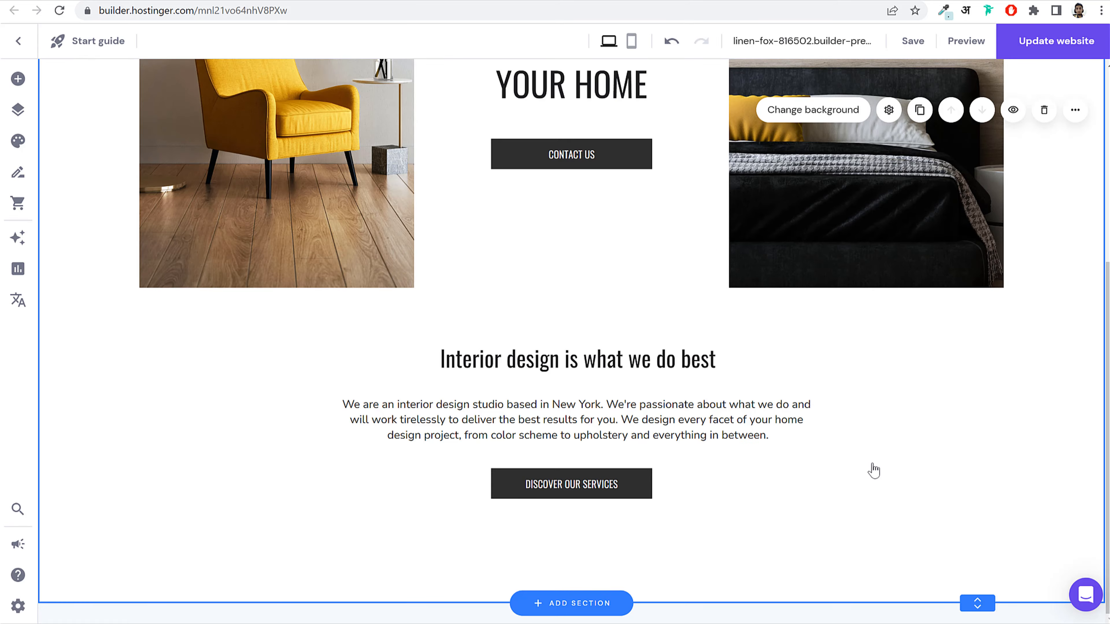
pyautogui.scroll(5, 887, 495)
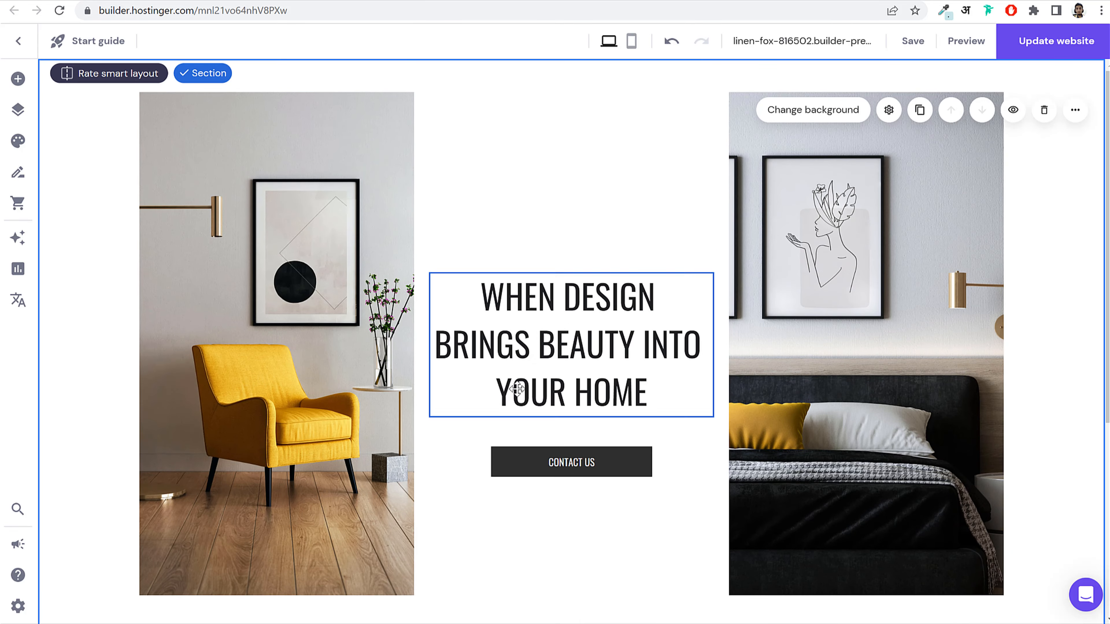
pyautogui.scroll(-5, 599, 383)
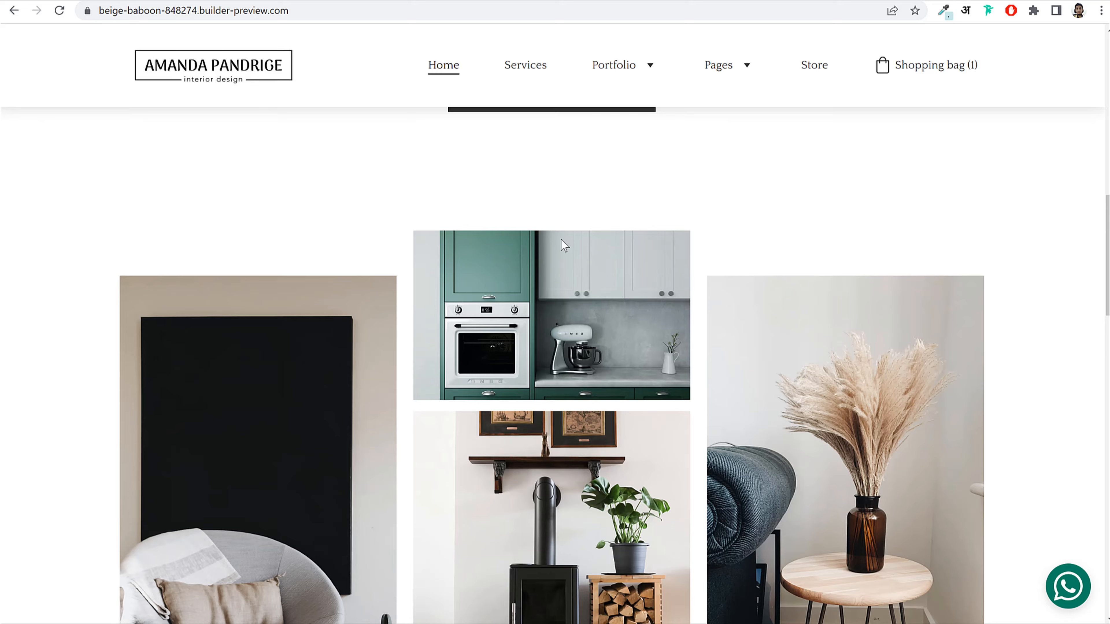
pyautogui.scroll(-3, 621, 270)
pyautogui.scroll(7, 621, 270)
pyautogui.scroll(-2, 621, 270)
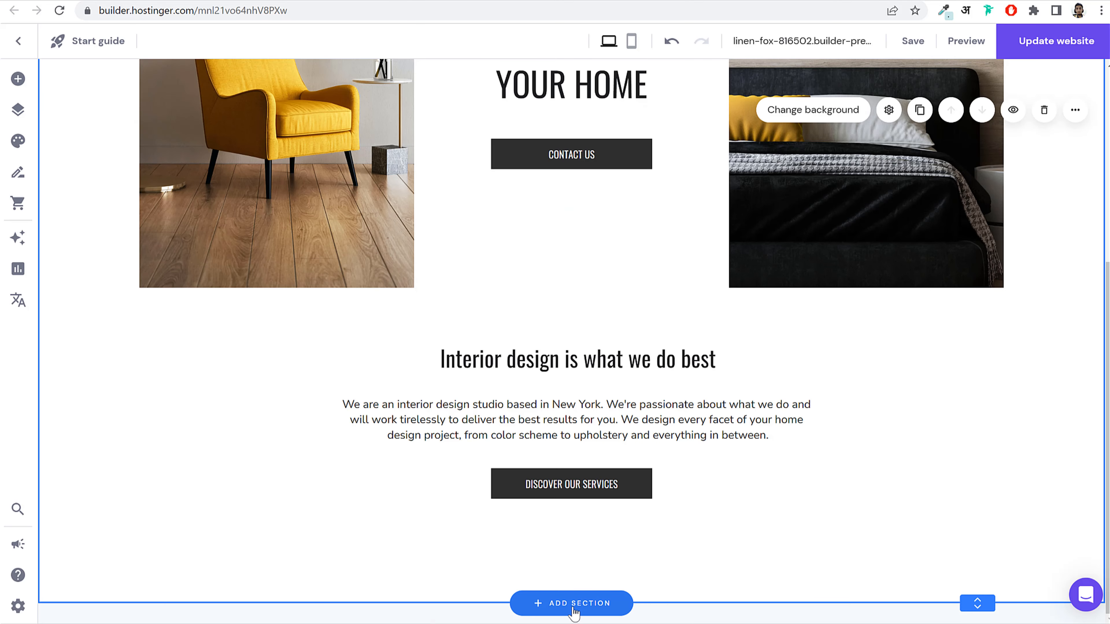
# Step: Add an Images section using the three-photo side-by-side layout below the about section
pyautogui.click(572, 604)
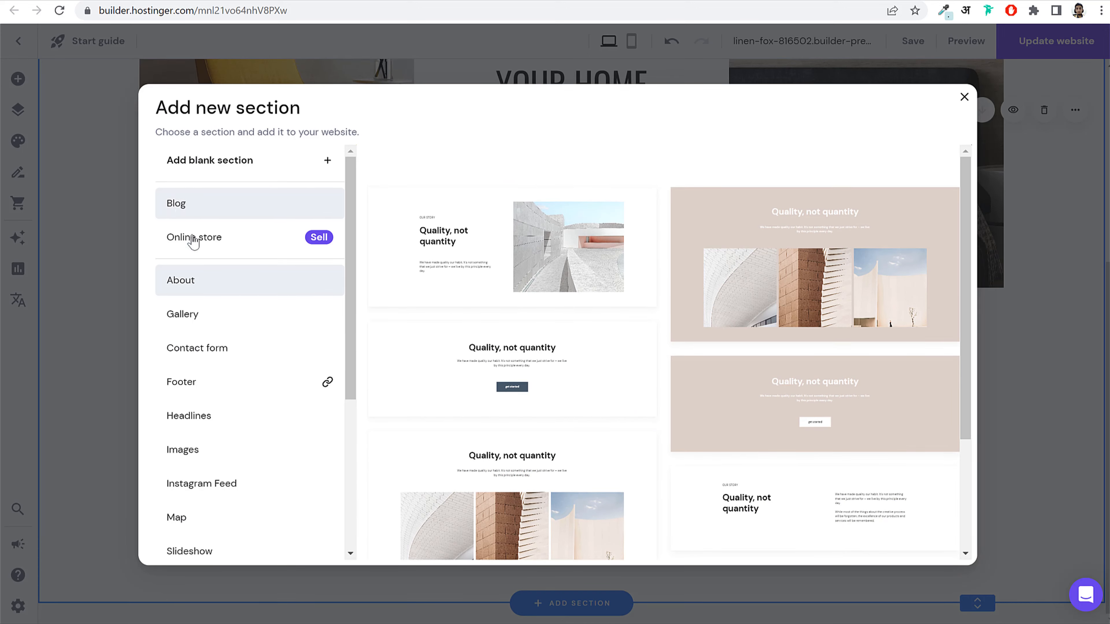
pyautogui.scroll(-5, 252, 389)
pyautogui.scroll(-4, 569, 379)
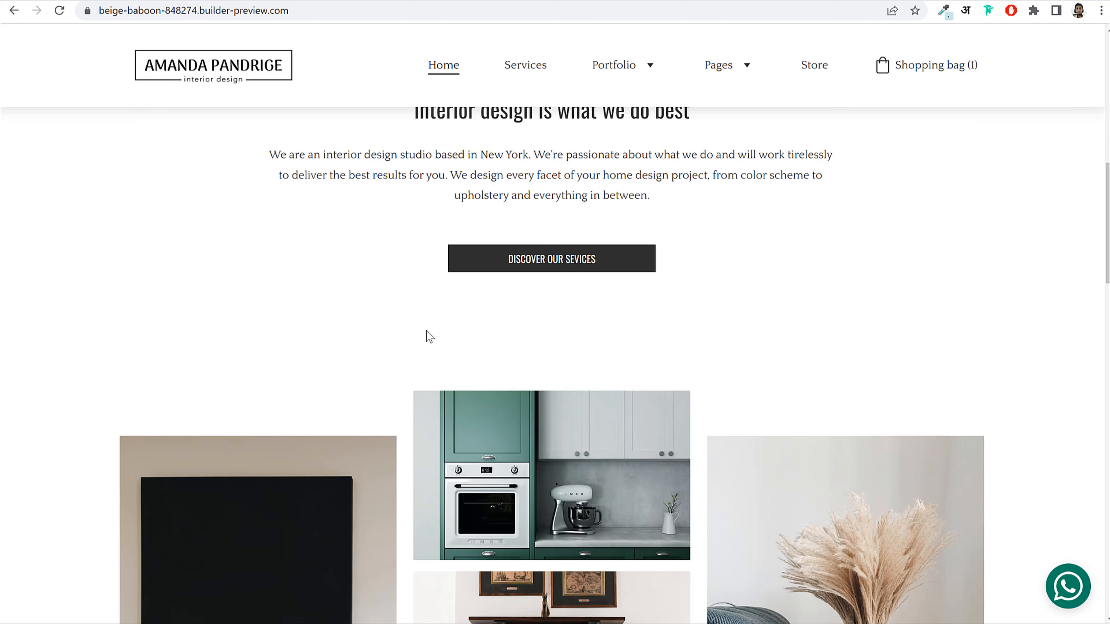
pyautogui.scroll(-5, 426, 335)
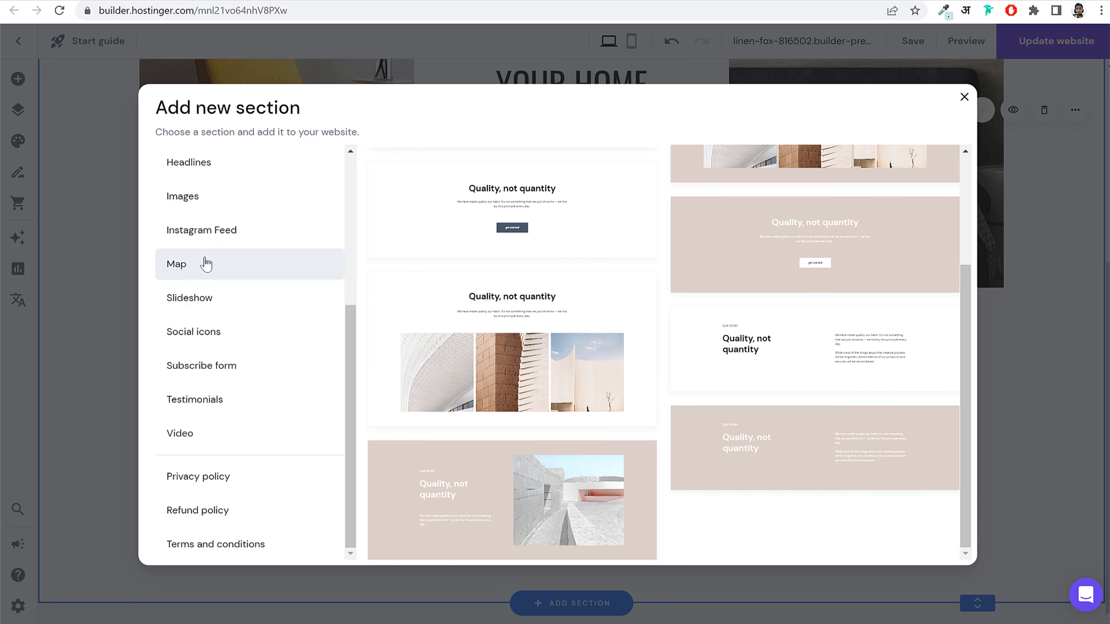
pyautogui.scroll(5, 222, 280)
pyautogui.click(209, 418)
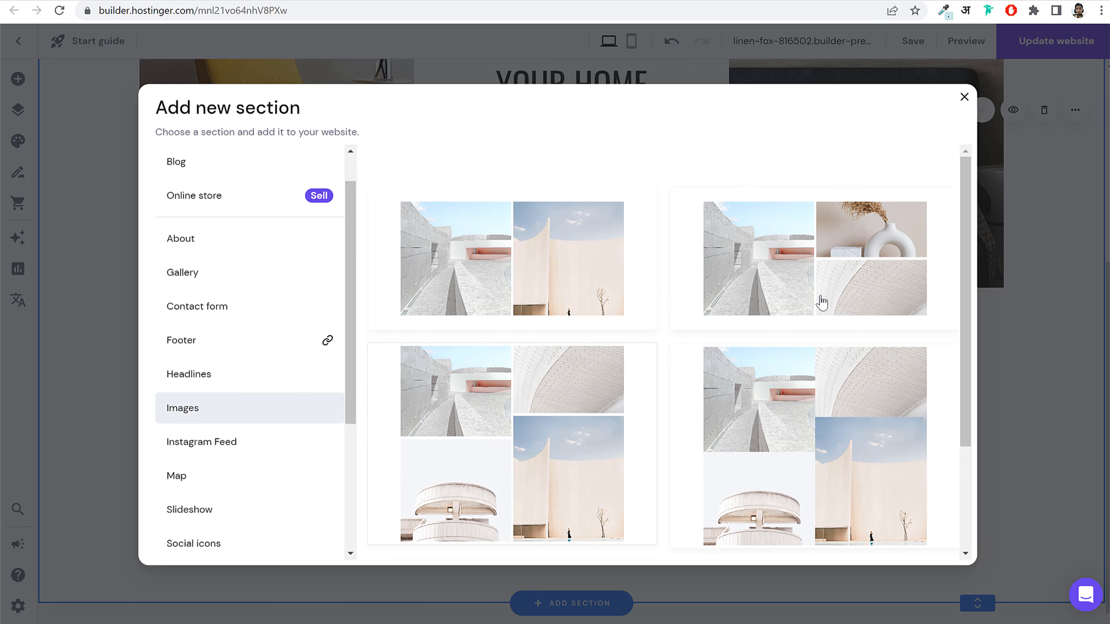
pyautogui.scroll(-5, 821, 302)
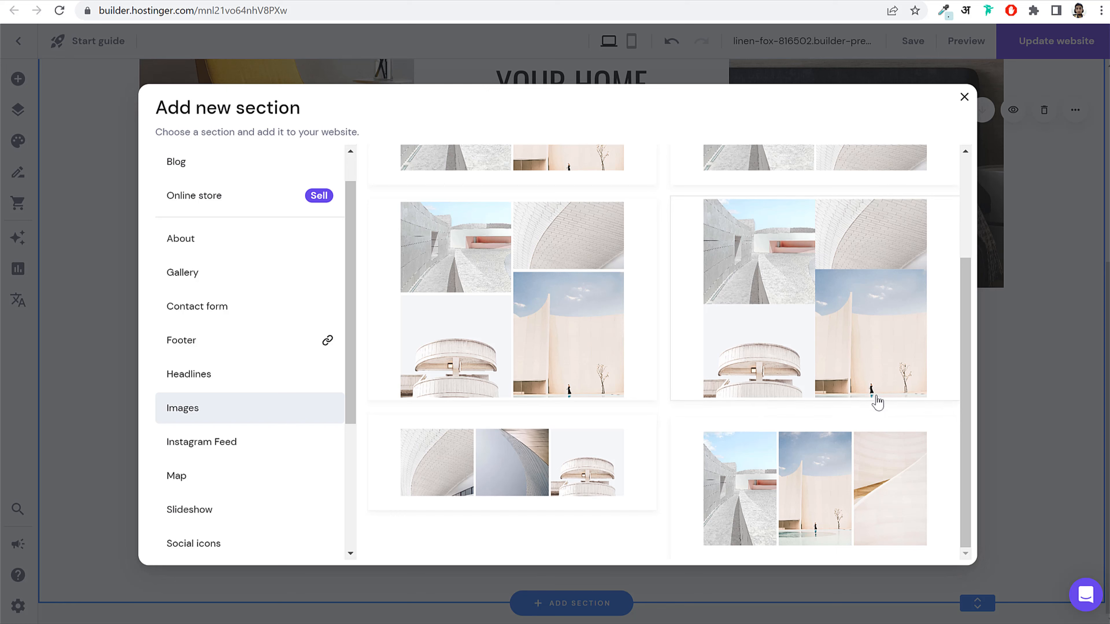
pyautogui.click(830, 476)
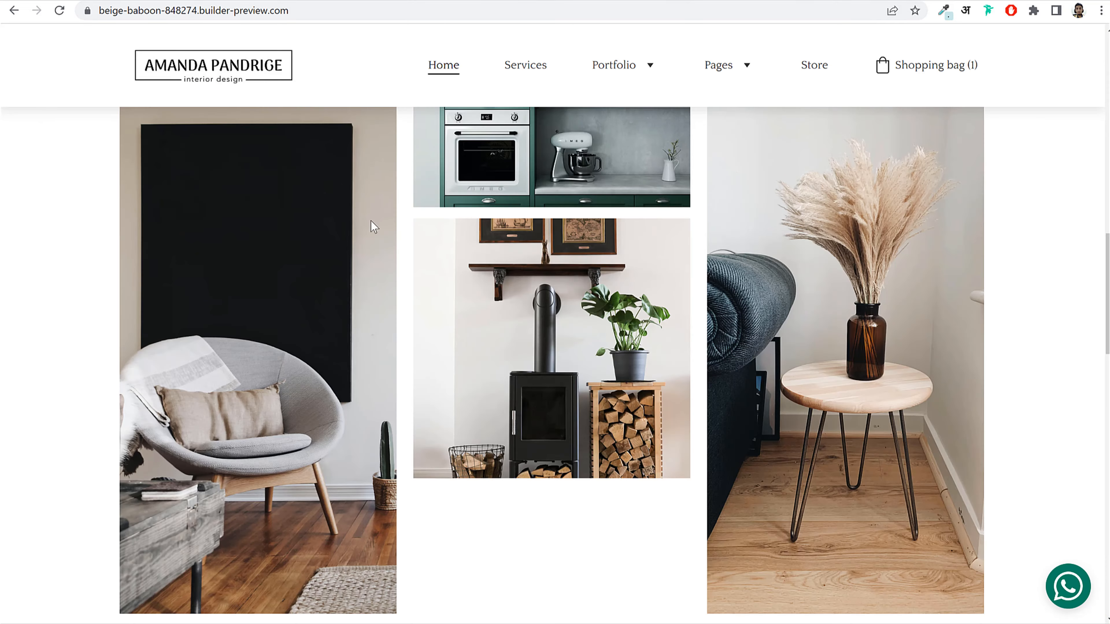
# Step: Replace the left gallery image with the grey chair photo, making it taller and slightly narrower
pyautogui.scroll(-5, 412, 288)
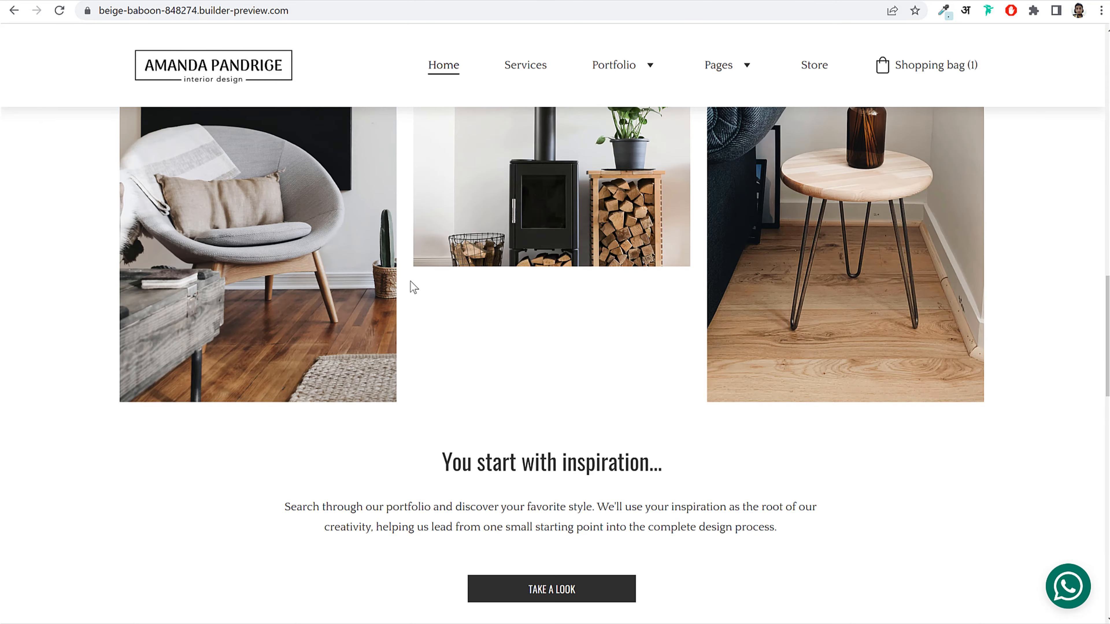
pyautogui.scroll(5, 413, 287)
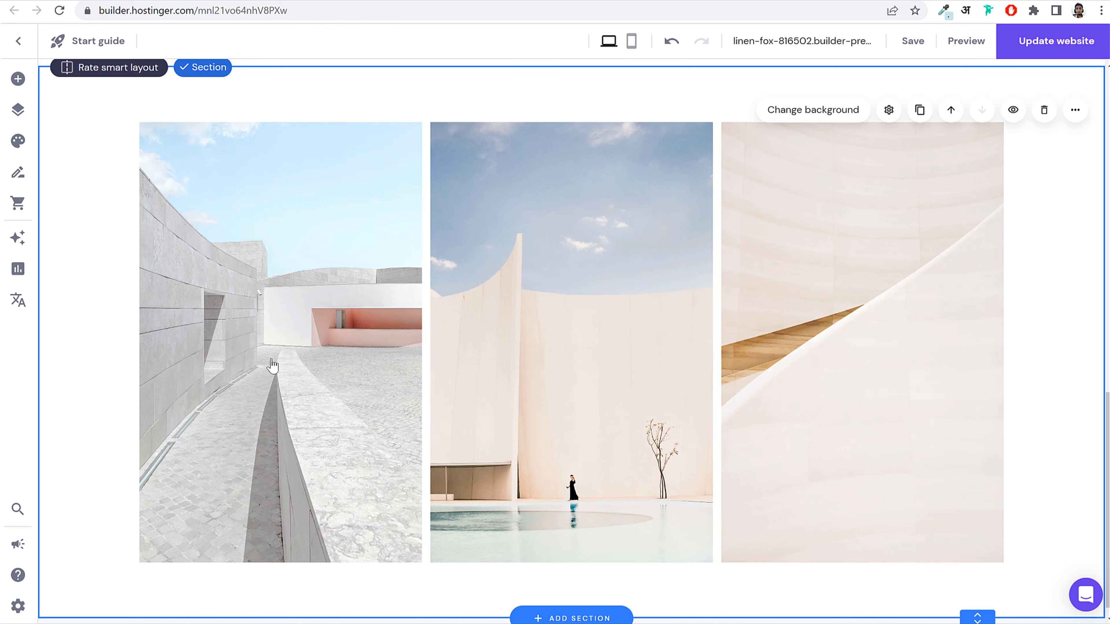
pyautogui.doubleClick(318, 353)
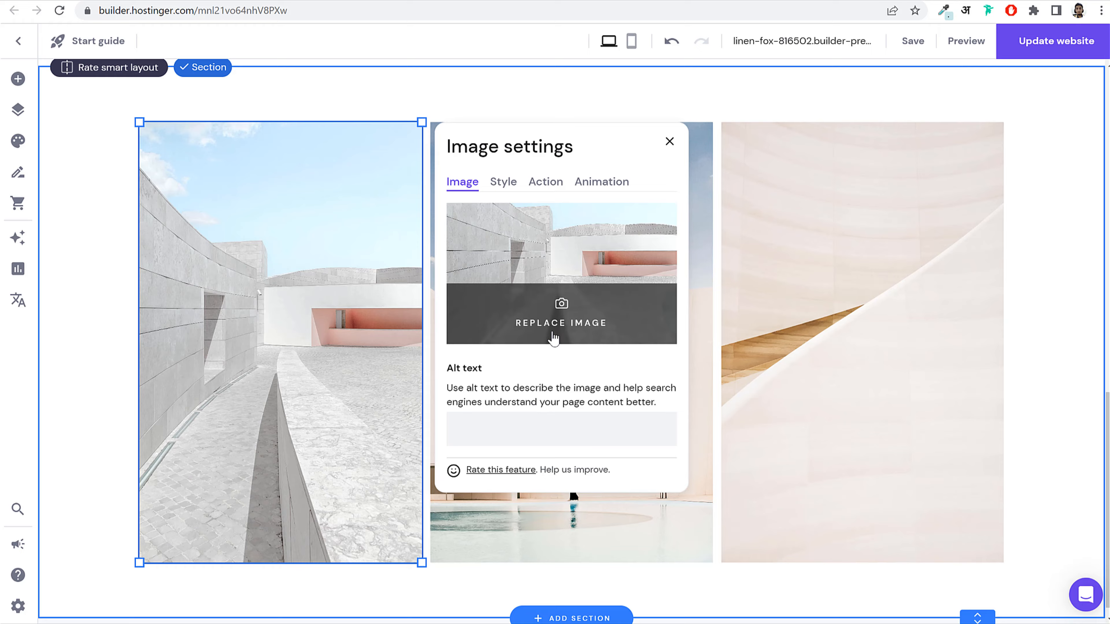
pyautogui.click(633, 303)
pyautogui.scroll(-3, 817, 419)
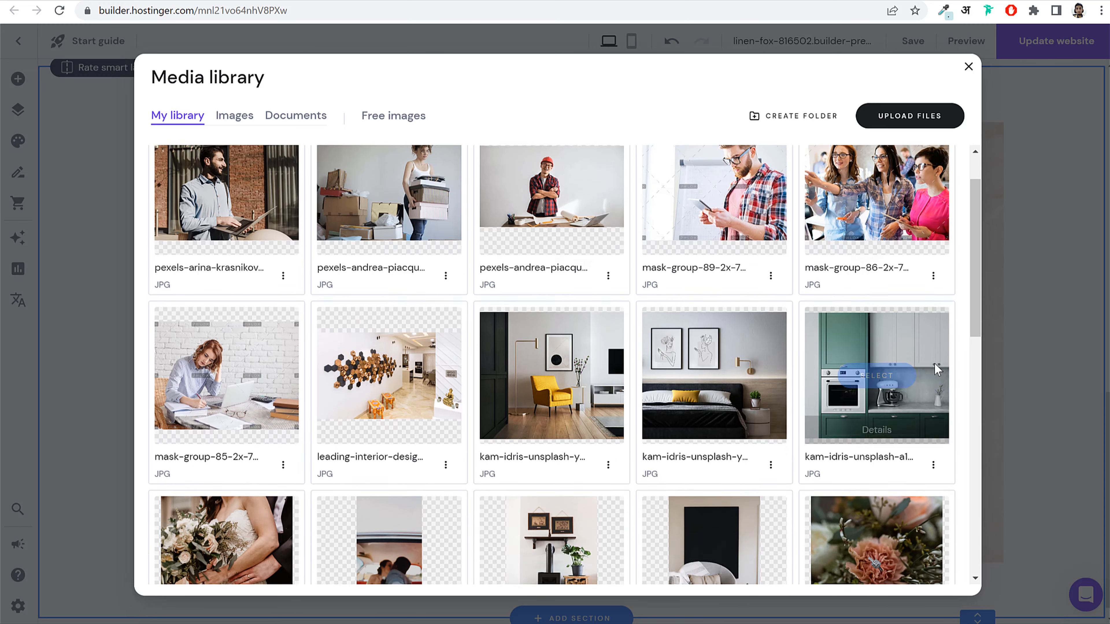
pyautogui.moveTo(719, 422)
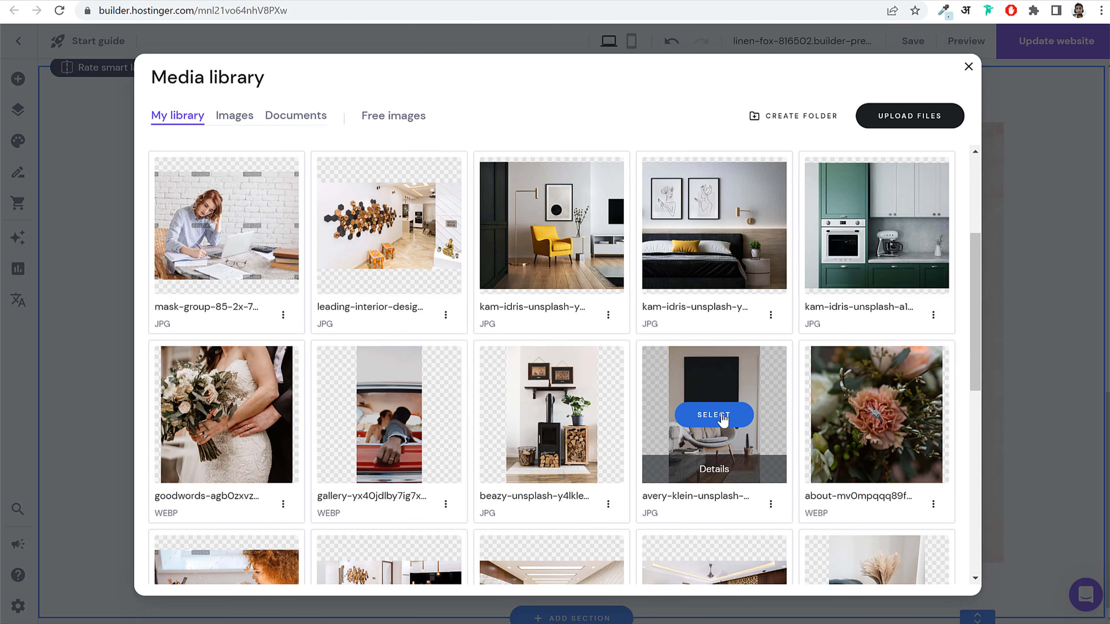
pyautogui.click(717, 415)
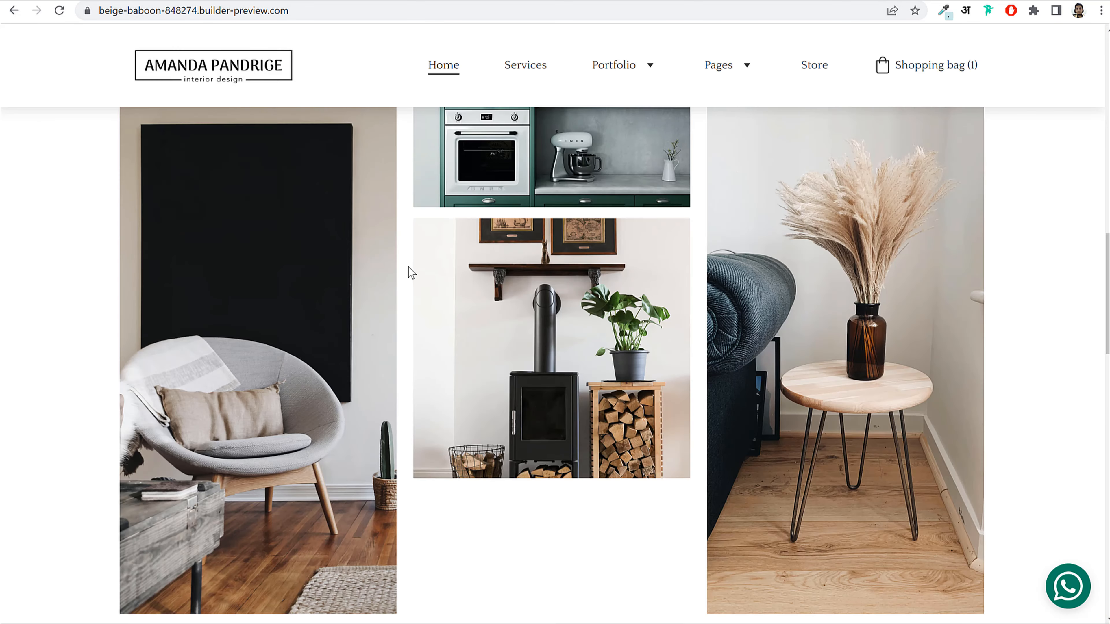
pyautogui.scroll(-2, 411, 273)
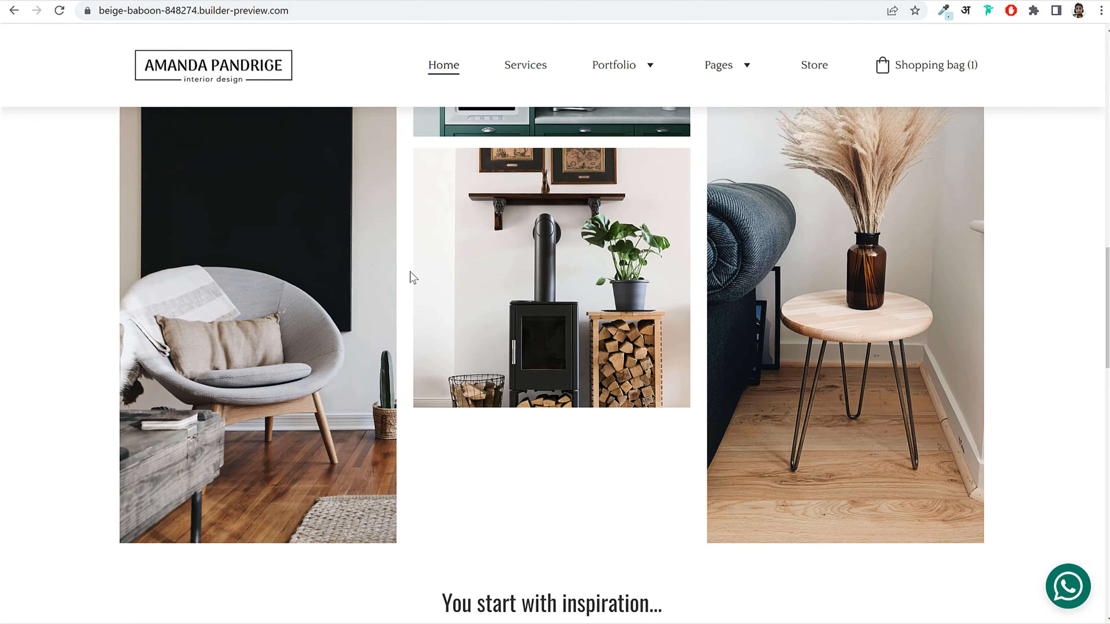
pyautogui.scroll(2, 411, 275)
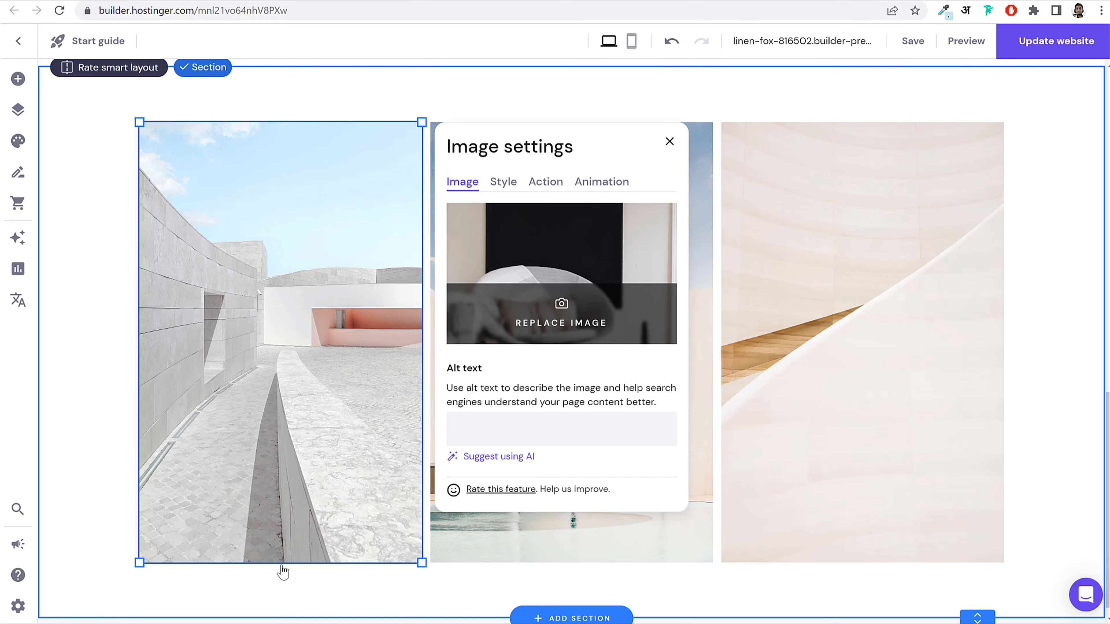
pyautogui.moveTo(284, 572); pyautogui.dragTo(284, 617)
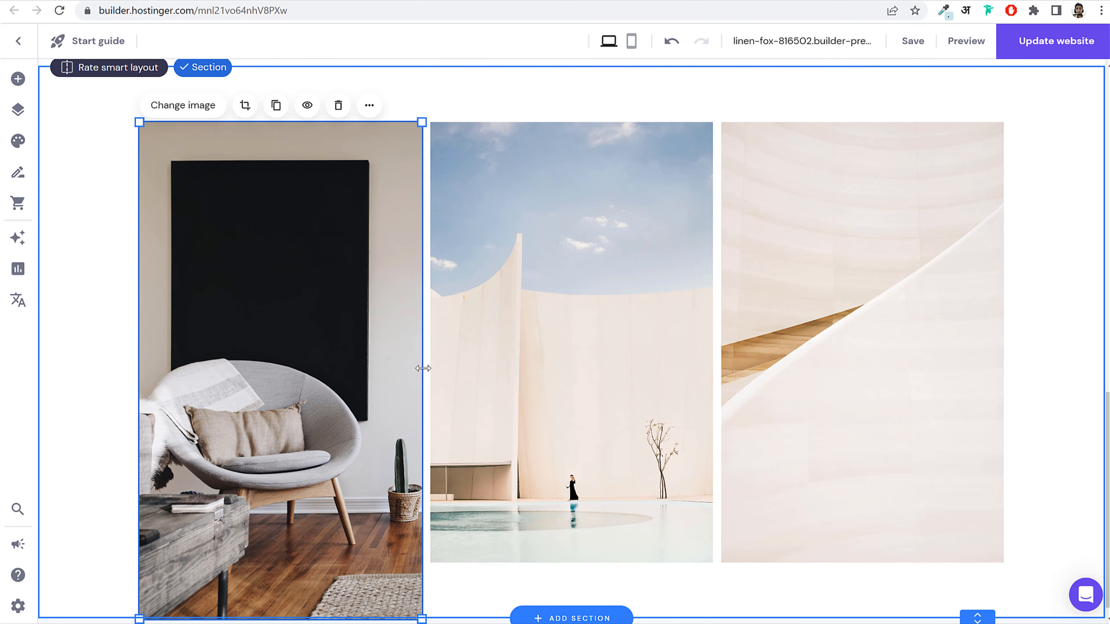
pyautogui.moveTo(423, 368); pyautogui.dragTo(416, 371)
# Step: Delete the right gallery image and put a copy of the chair image in its place
pyautogui.scroll(-1, 456, 323)
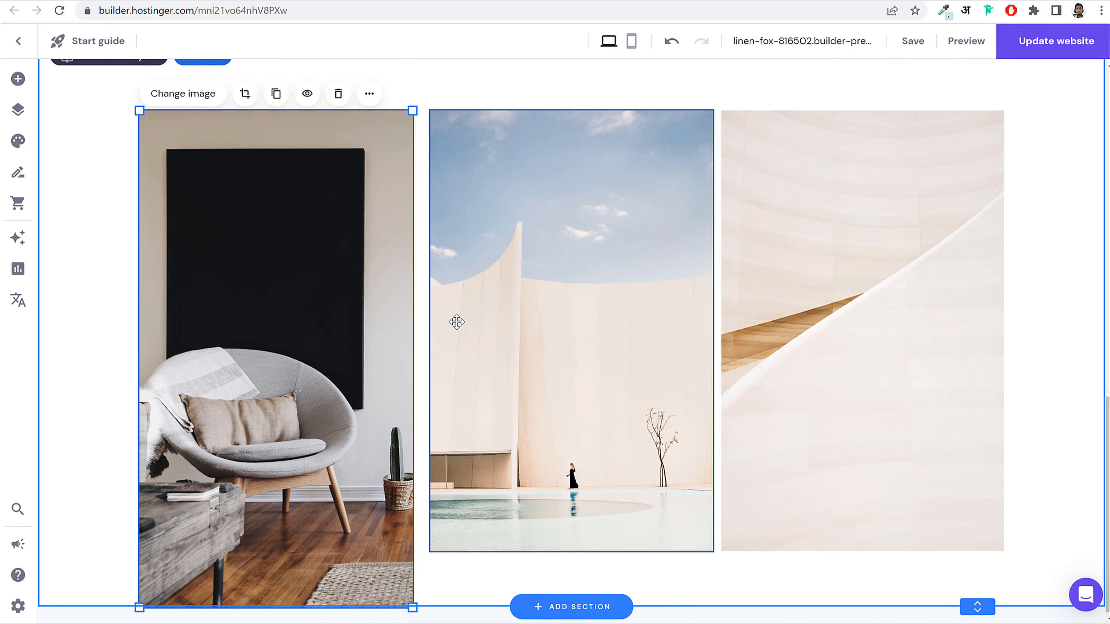
pyautogui.click(814, 325)
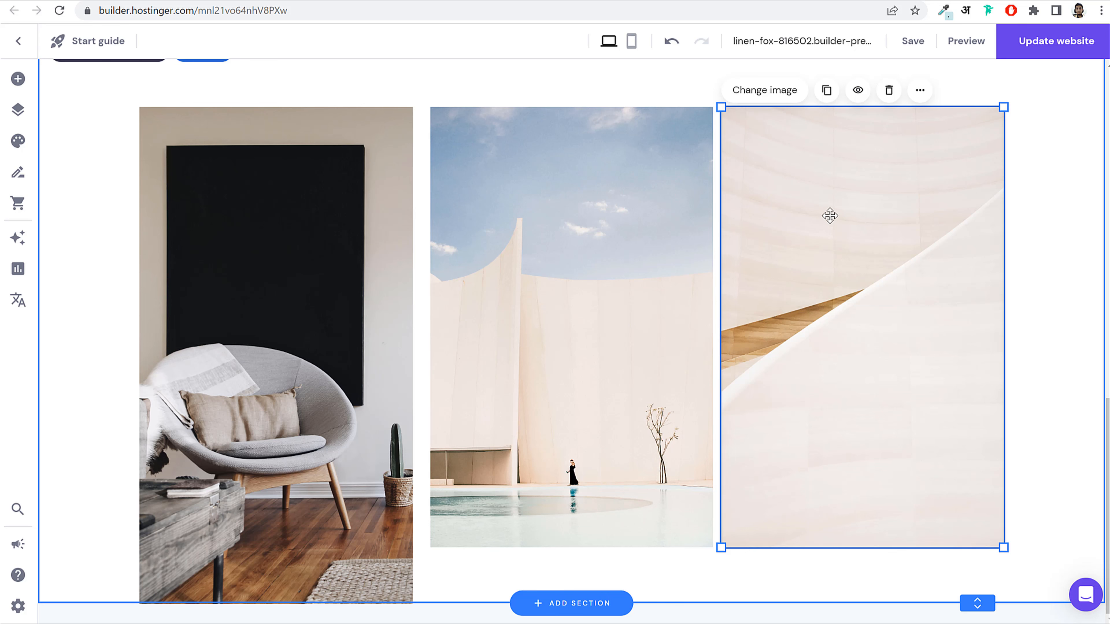
pyautogui.press('Delete')
pyautogui.click(338, 255)
pyautogui.click(276, 90)
pyautogui.moveTo(275, 248); pyautogui.dragTo(1031, 215)
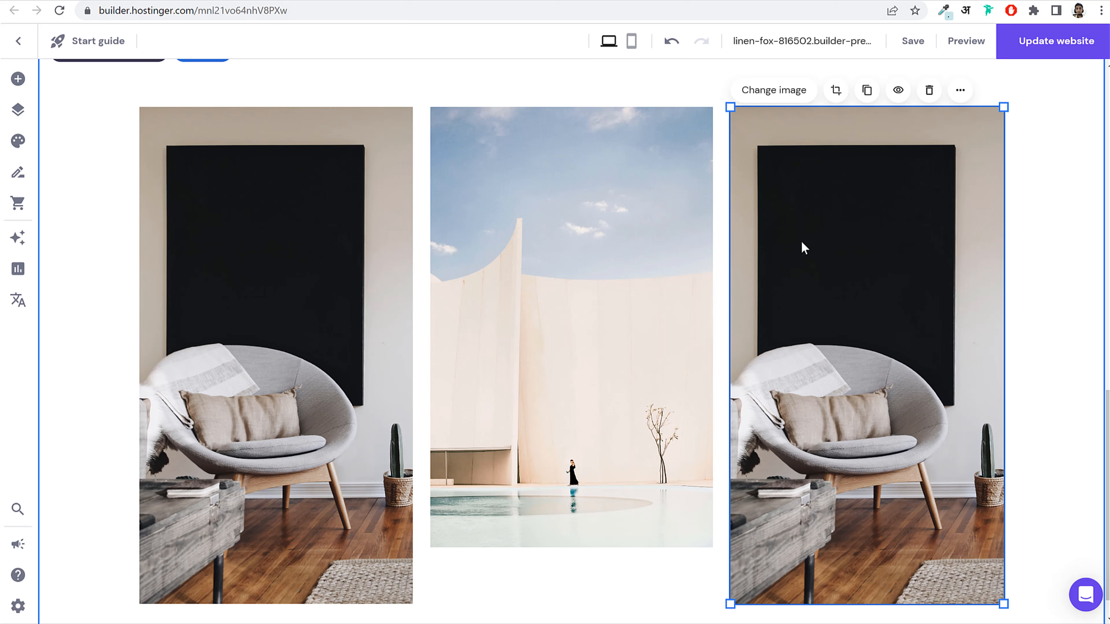
pyautogui.doubleClick(802, 241)
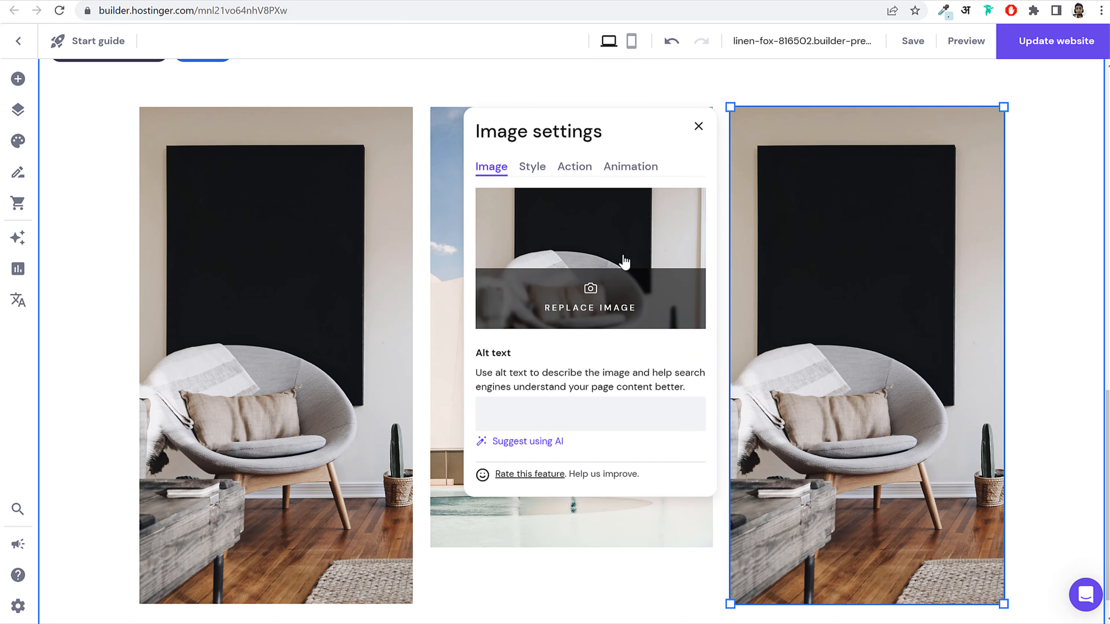
# Step: Replace the copied chair image with the pampas-vase side table photo
pyautogui.click(673, 283)
pyautogui.scroll(-5, 833, 362)
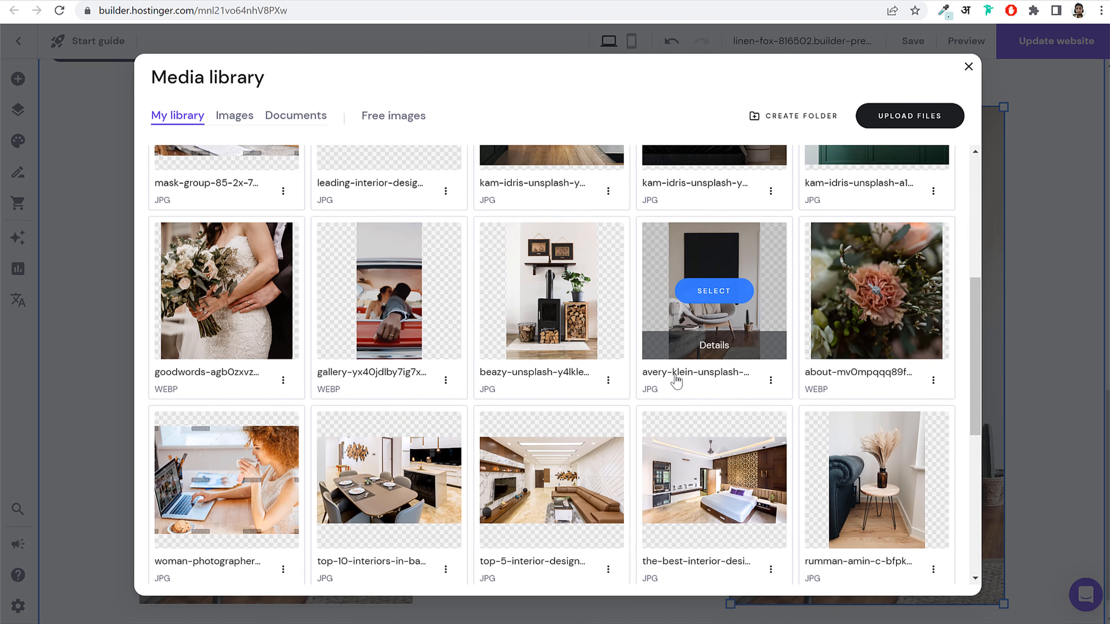
pyautogui.scroll(-2, 676, 382)
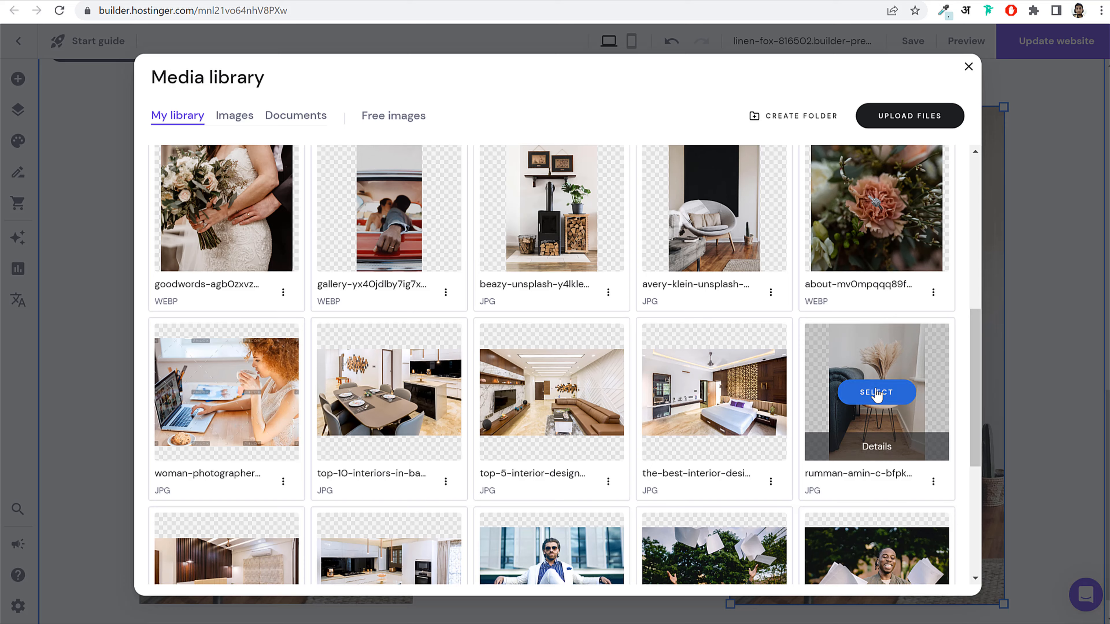
pyautogui.click(876, 393)
pyautogui.click(701, 127)
pyautogui.click(633, 179)
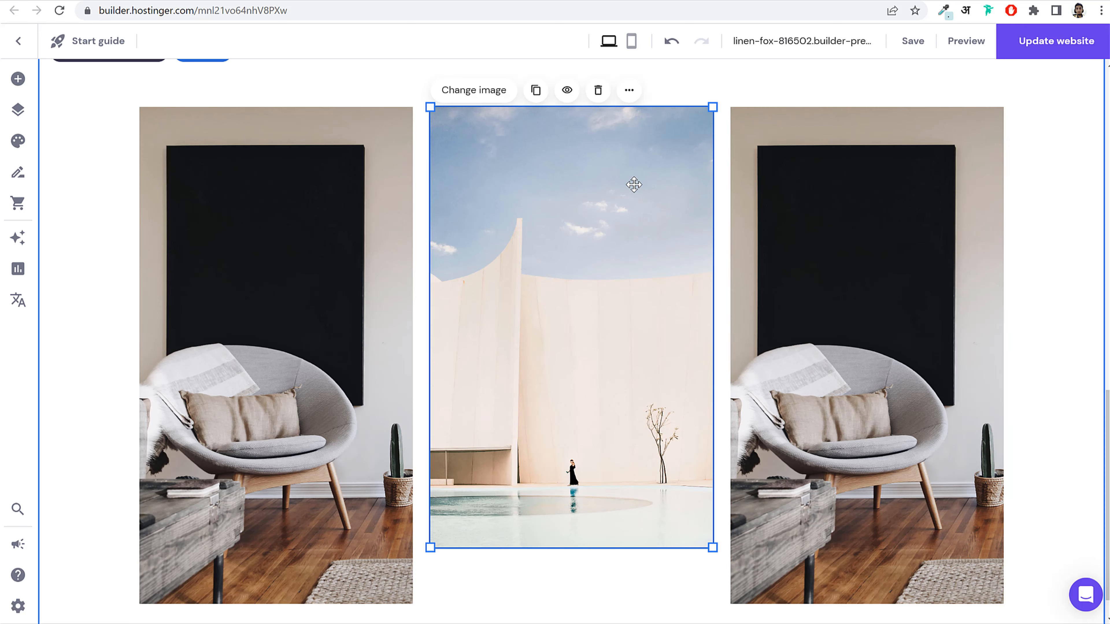
# Step: Shorten the middle gallery image and move it up in its column
pyautogui.moveTo(569, 347); pyautogui.dragTo(569, 332)
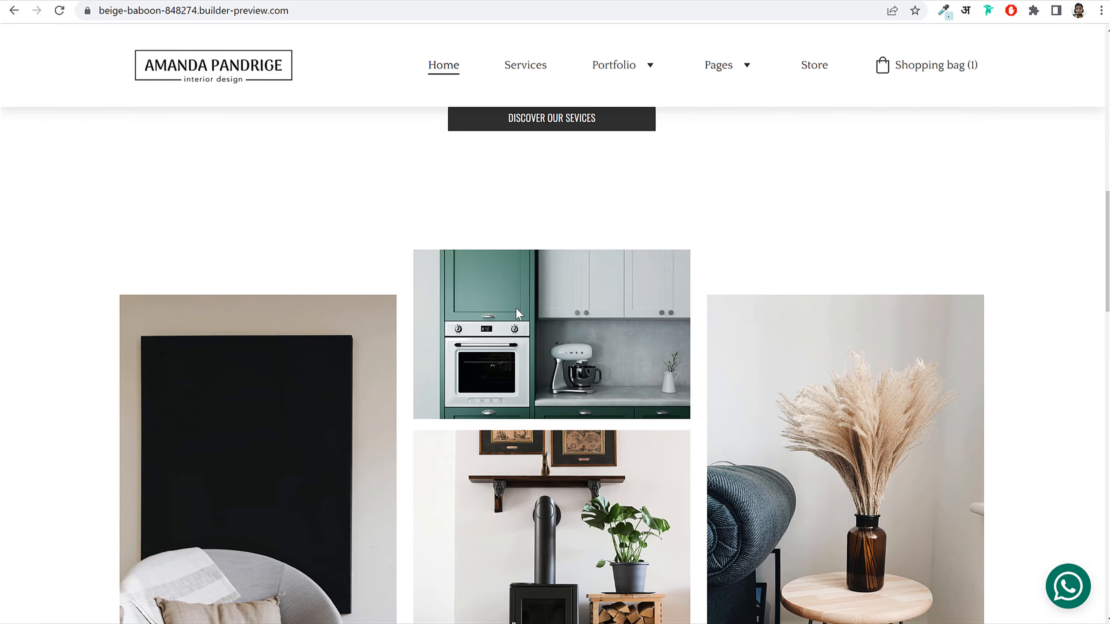
pyautogui.scroll(-5, 519, 313)
pyautogui.scroll(2, 508, 328)
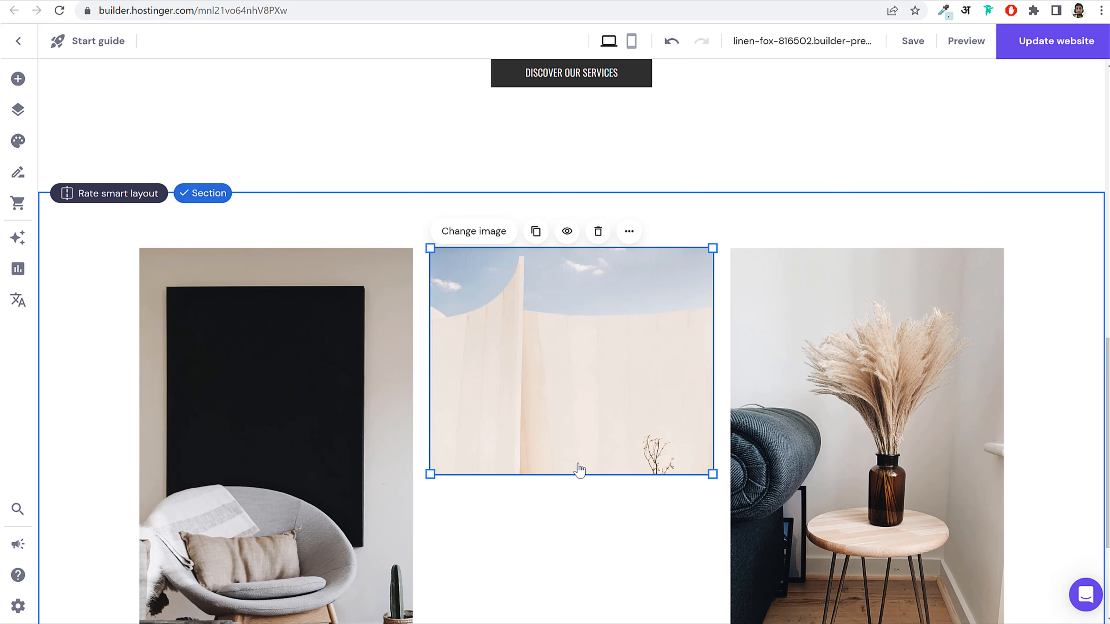
pyautogui.moveTo(580, 470); pyautogui.dragTo(578, 434)
pyautogui.moveTo(572, 377); pyautogui.dragTo(572, 355)
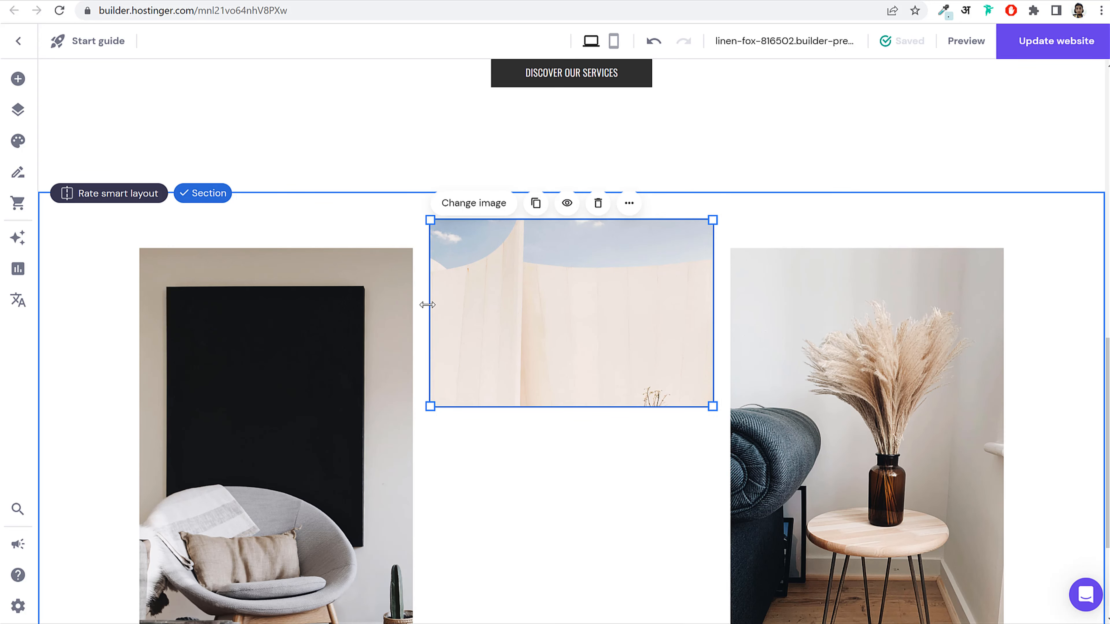
# Step: Swap the middle image for the green kitchen photo from the media library
pyautogui.doubleClick(555, 313)
pyautogui.click(883, 423)
pyautogui.moveTo(882, 442)
pyautogui.click(876, 437)
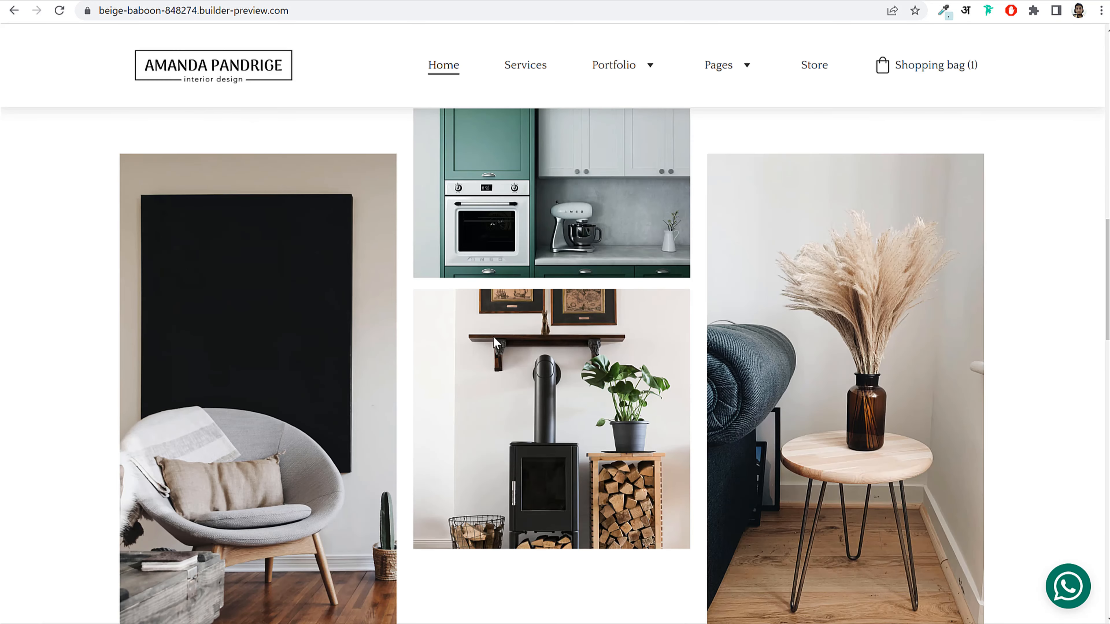
pyautogui.scroll(-2, 495, 347)
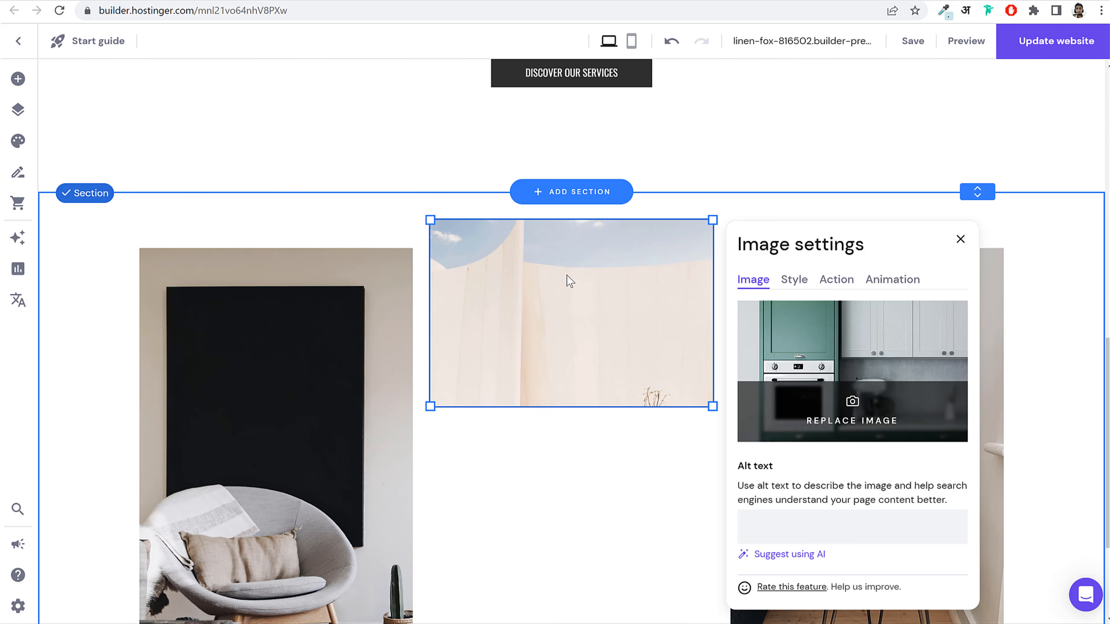
pyautogui.click(957, 240)
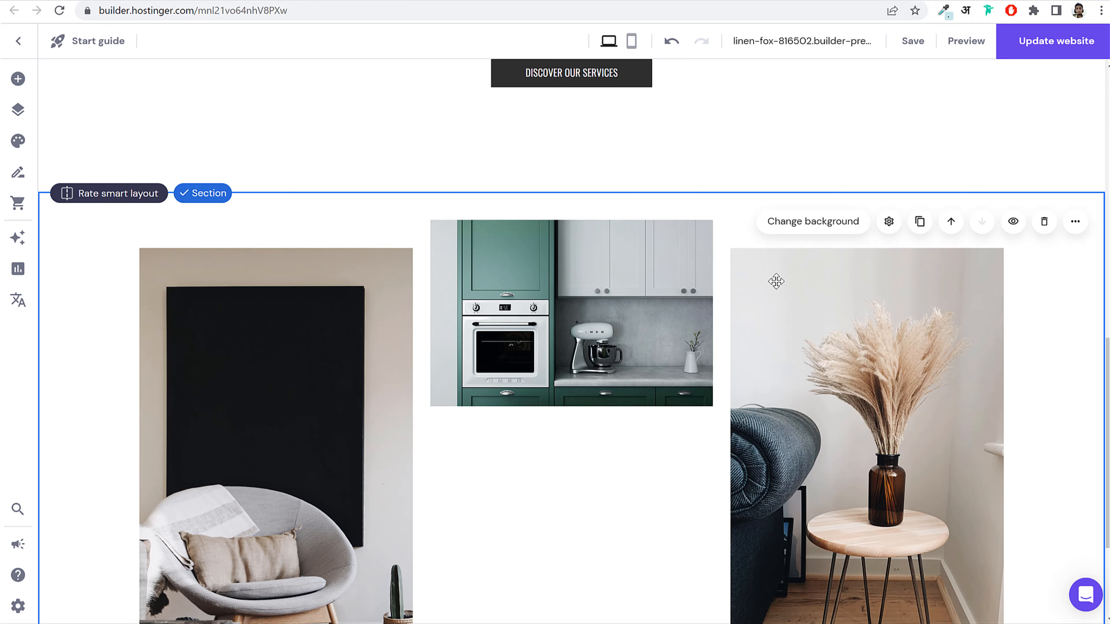
pyautogui.click(592, 236)
# Step: Duplicate the kitchen image and replace the copy with the wood-stove shelf photo
pyautogui.click(567, 204)
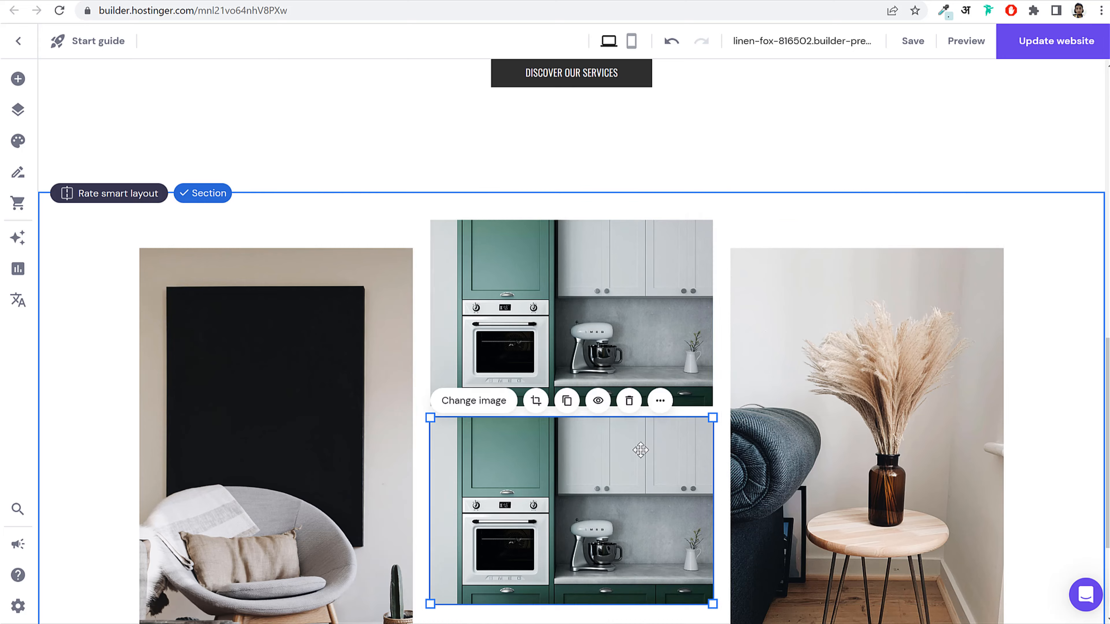
pyautogui.scroll(-3, 516, 306)
pyautogui.click(490, 259)
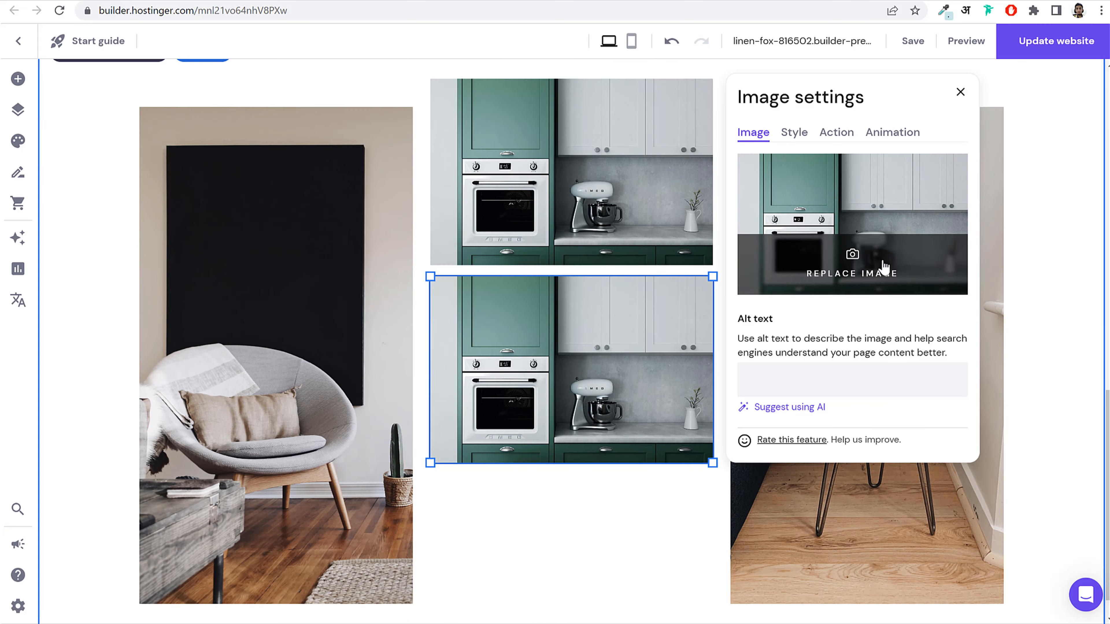
pyautogui.click(845, 266)
pyautogui.scroll(-1, 873, 393)
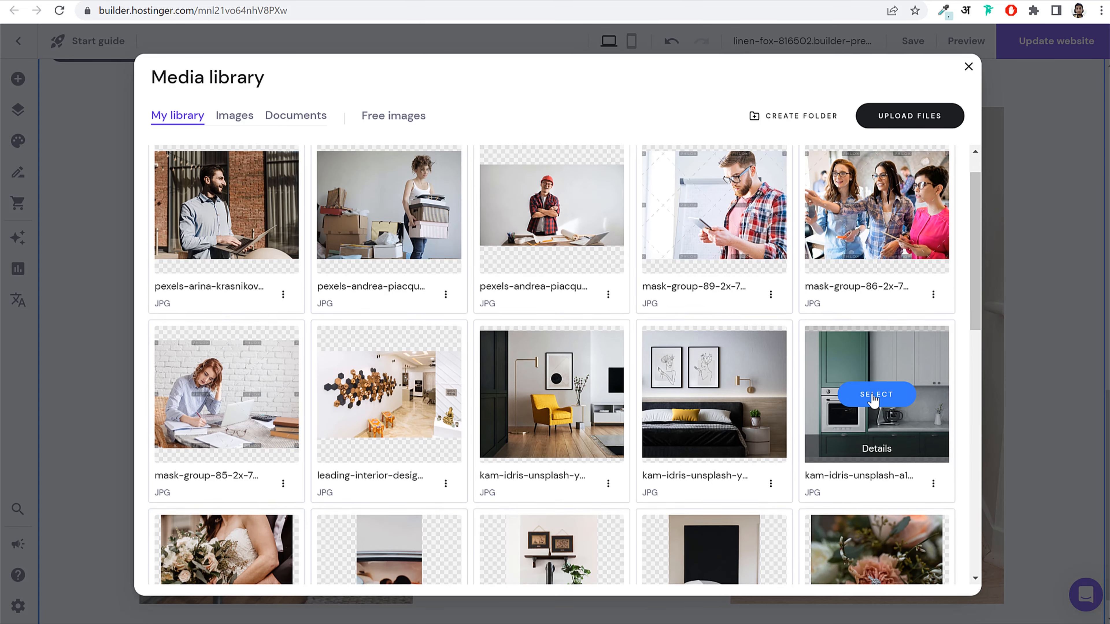
pyautogui.scroll(1, 873, 398)
pyautogui.scroll(-8, 870, 306)
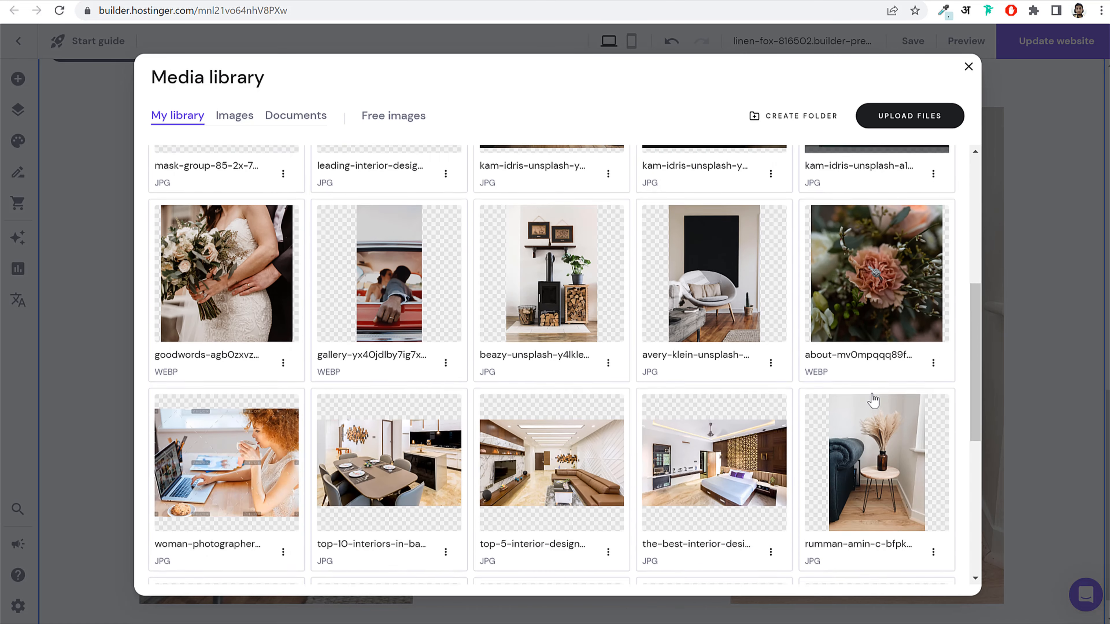
pyautogui.scroll(3, 554, 418)
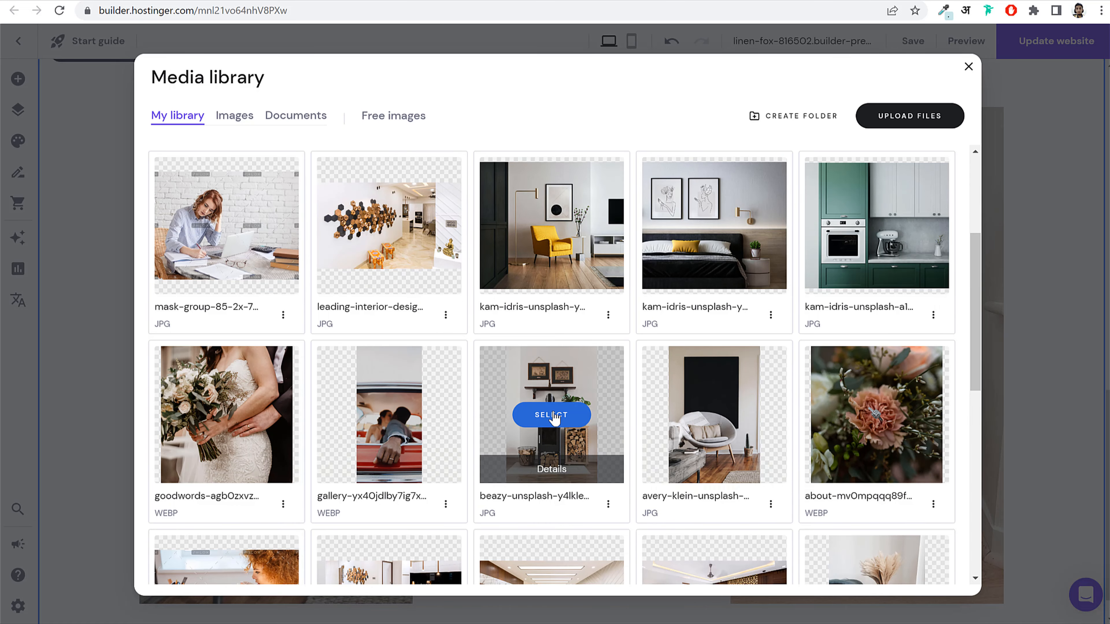
pyautogui.click(553, 415)
# Step: Resize the wood-stove image to fit the middle column, then view the reference site
pyautogui.moveTo(584, 466); pyautogui.dragTo(595, 552)
pyautogui.scroll(-1, 613, 455)
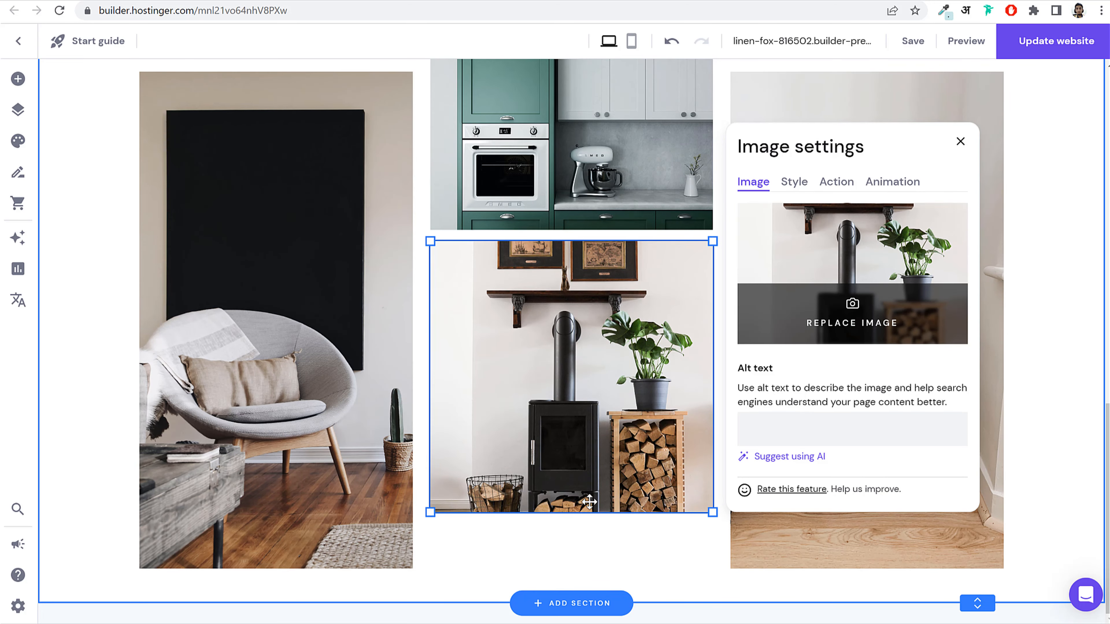
pyautogui.moveTo(584, 515); pyautogui.dragTo(588, 463)
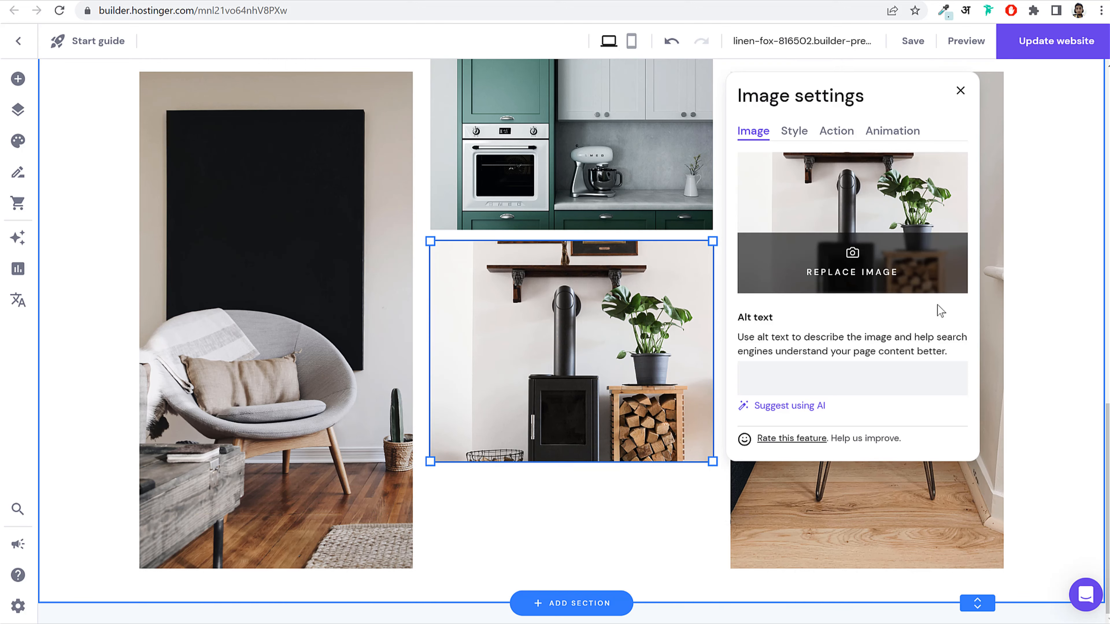
pyautogui.click(1029, 302)
pyautogui.scroll(3, 1028, 322)
pyautogui.scroll(-3, 1028, 322)
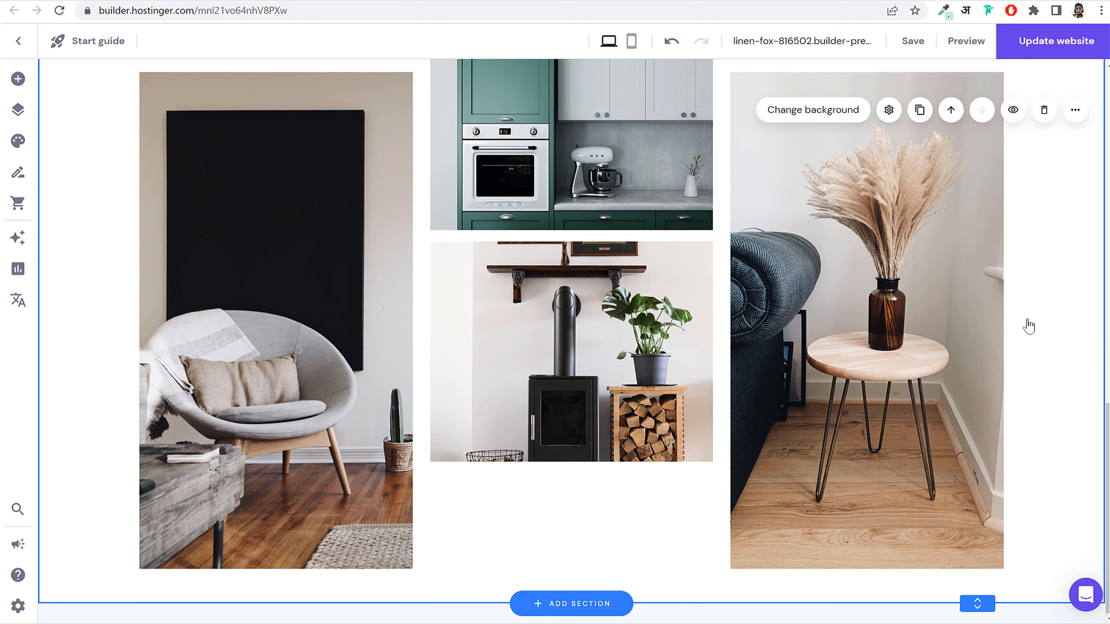
pyautogui.click(116, 1)
pyautogui.scroll(-7, 532, 253)
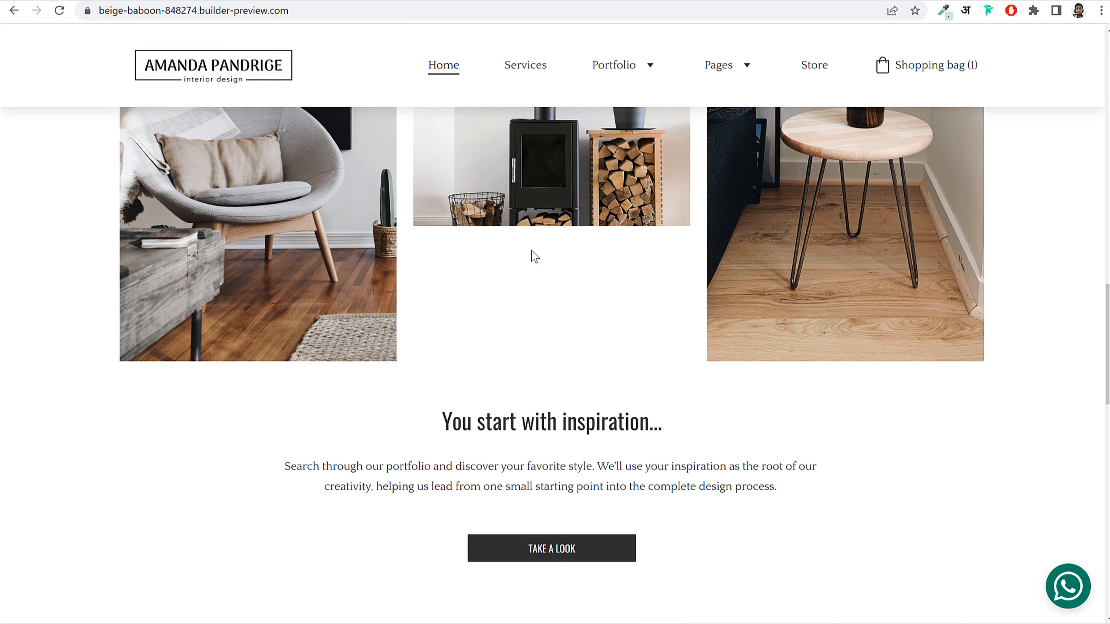
# Step: Compare the reference site's 'You start with inspiration' heading and gallery layout before returning to the editor
pyautogui.moveTo(422, 248); pyautogui.dragTo(748, 346)
pyautogui.click(741, 368)
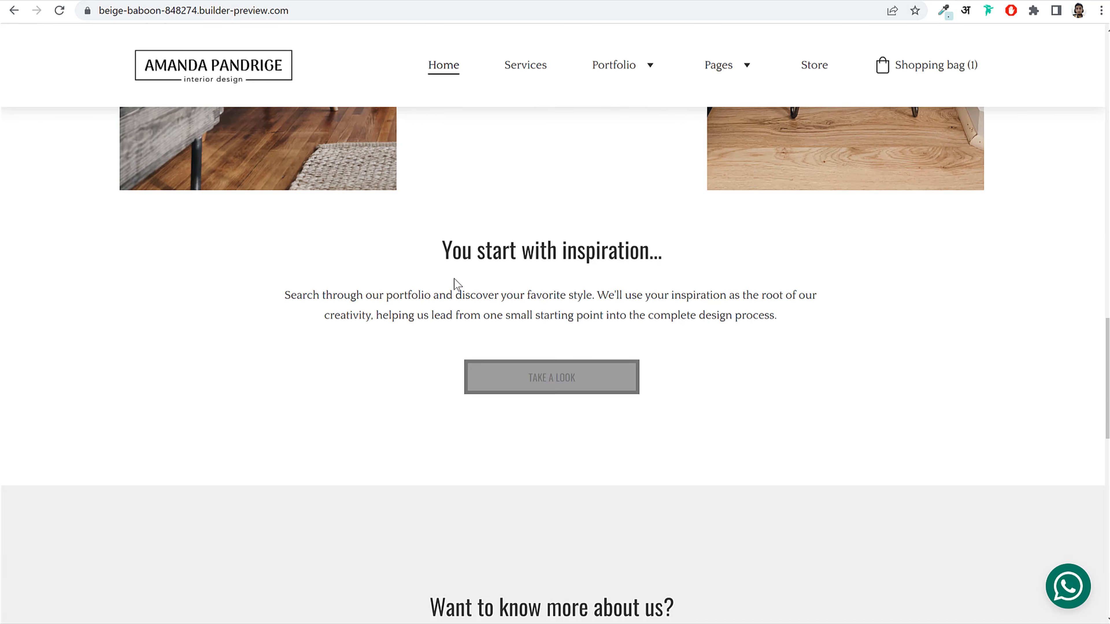
pyautogui.moveTo(427, 253); pyautogui.dragTo(682, 338)
pyautogui.click(681, 338)
pyautogui.scroll(9, 684, 346)
pyautogui.scroll(-9, 684, 346)
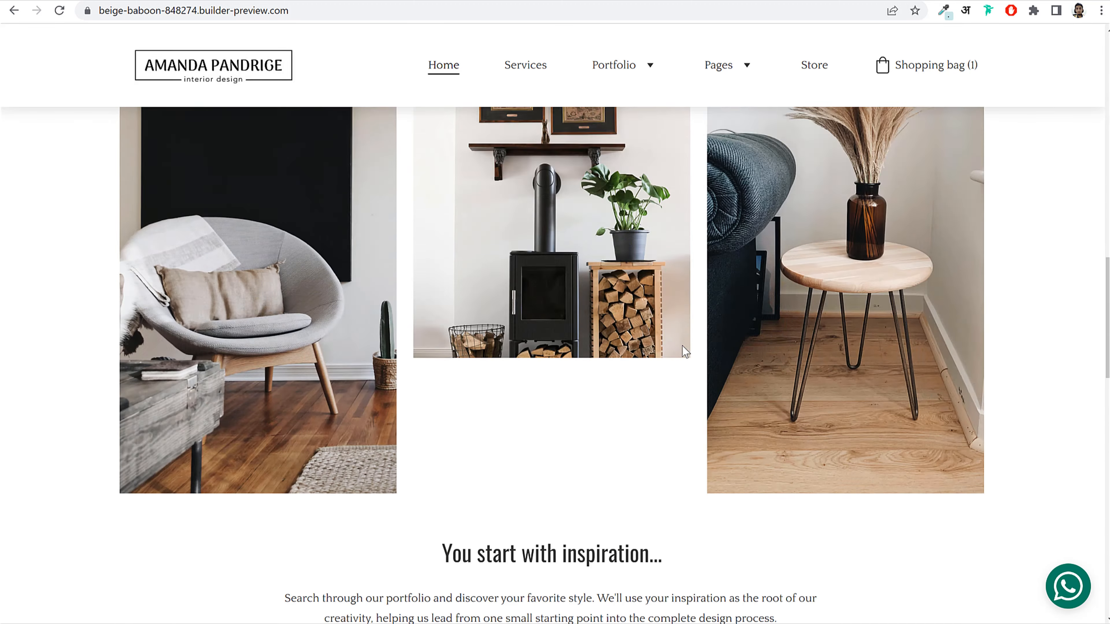
pyautogui.scroll(15, 568, 306)
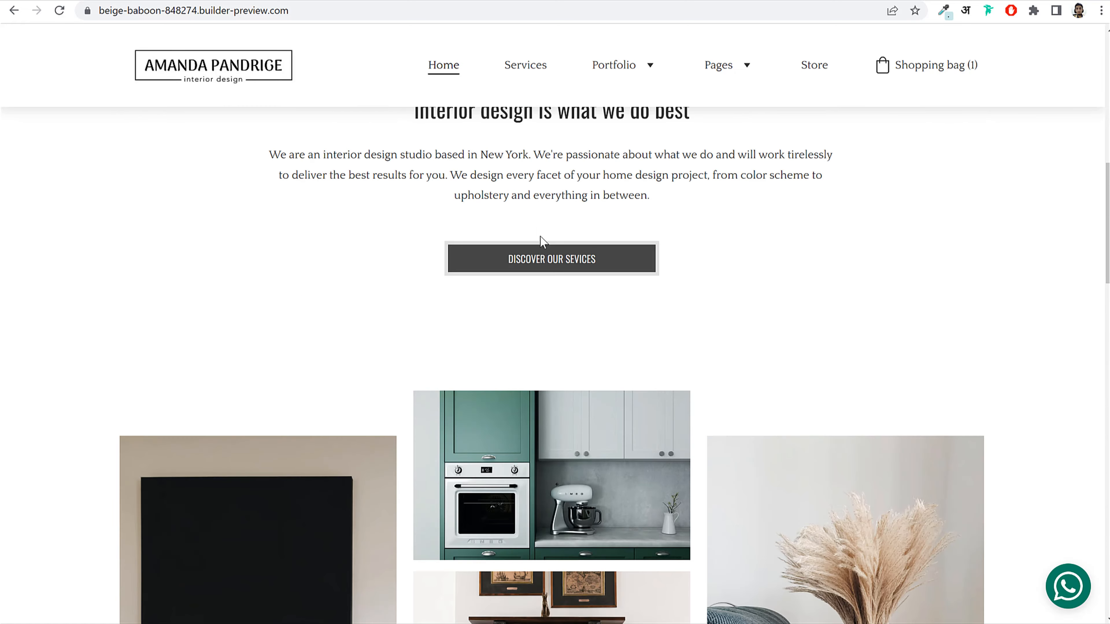
pyautogui.scroll(-3, 468, 307)
pyautogui.scroll(-10, 502, 360)
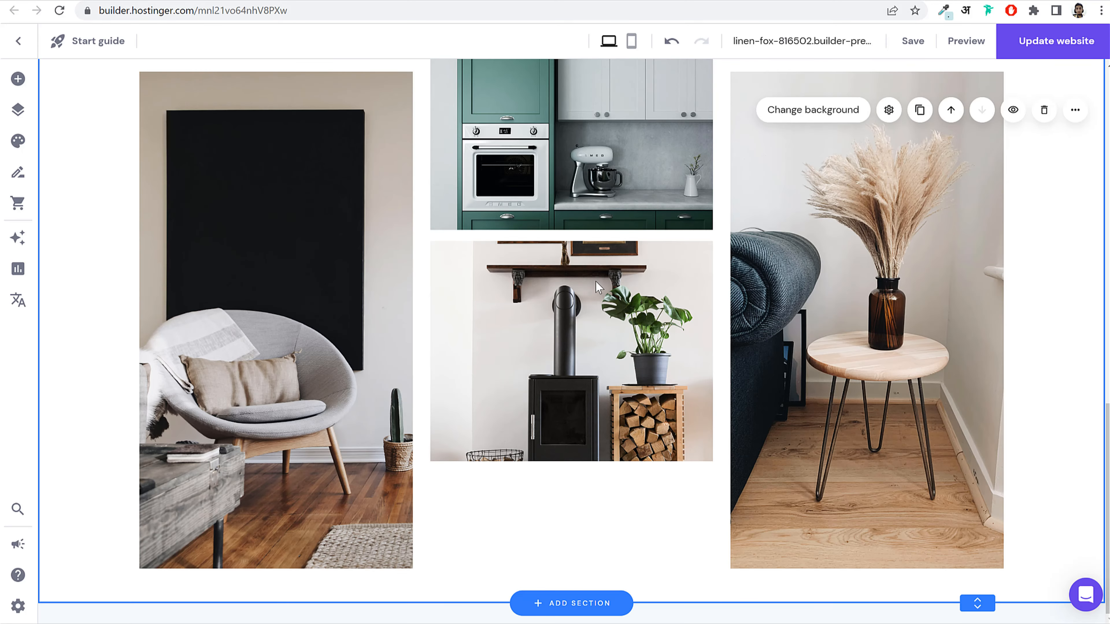
pyautogui.scroll(12, 598, 286)
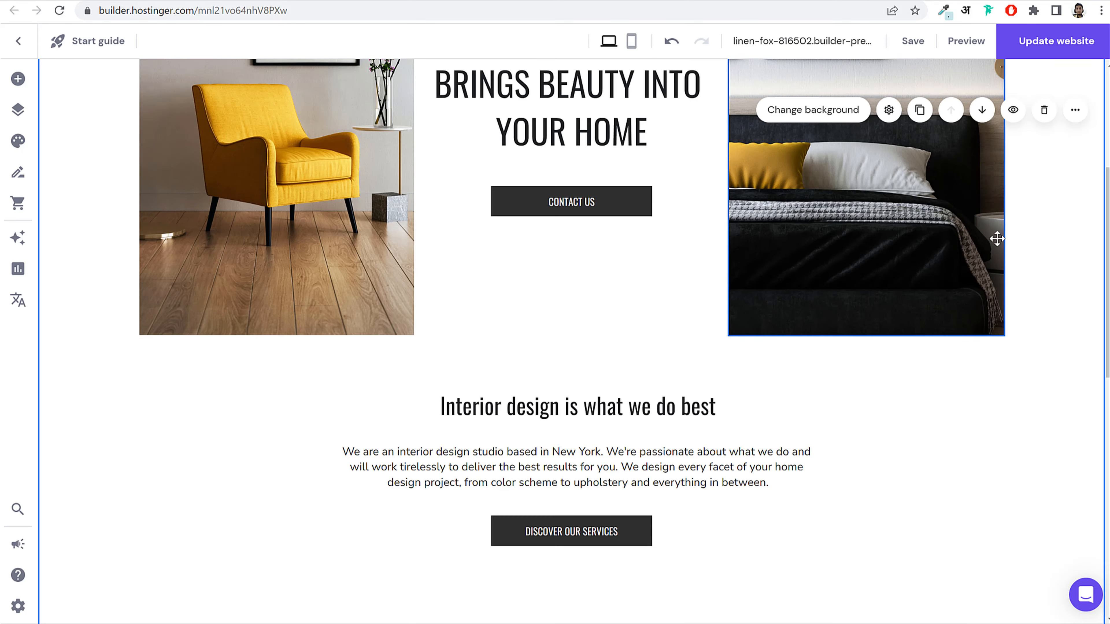
# Step: Copy the Interior design heading and text into the gallery section, enlarged, centred below the images
pyautogui.scroll(-4, 450, 290)
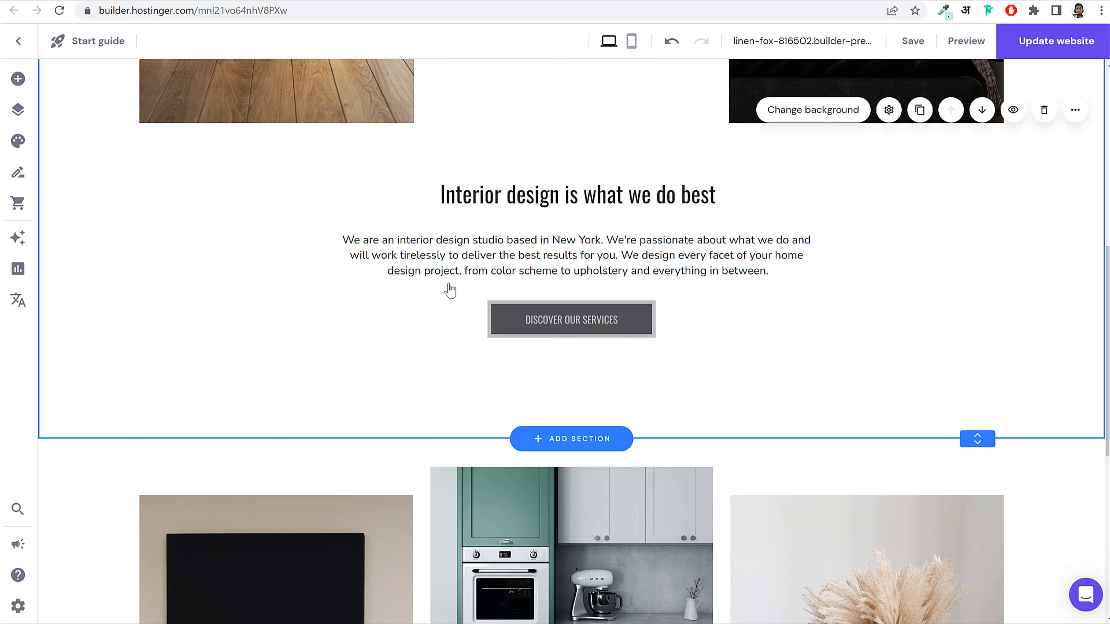
pyautogui.click(578, 211)
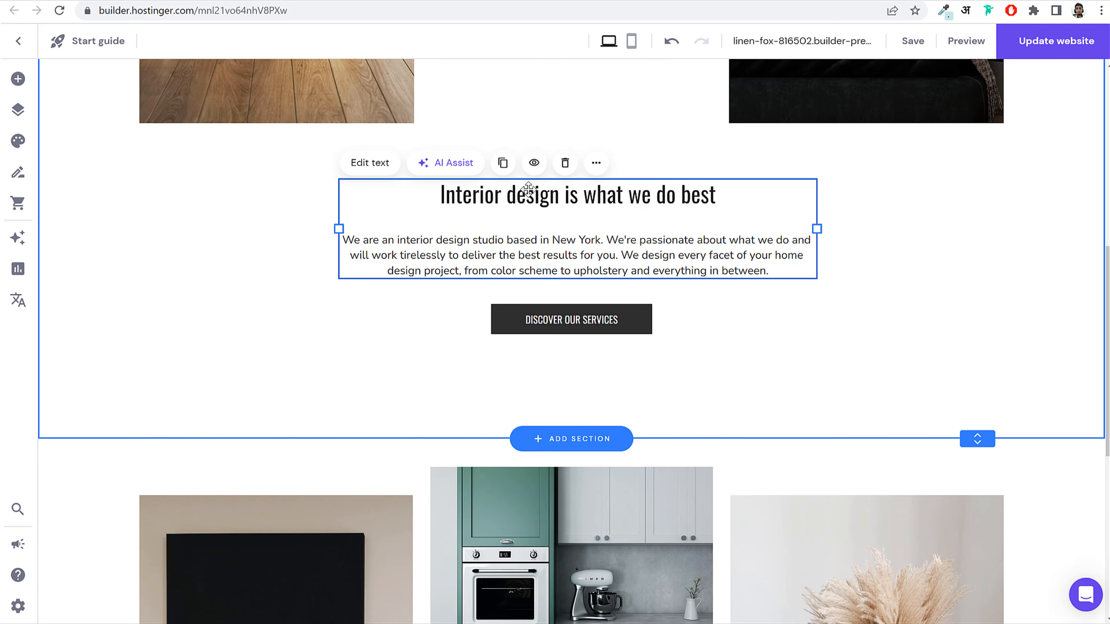
pyautogui.rightClick(525, 210)
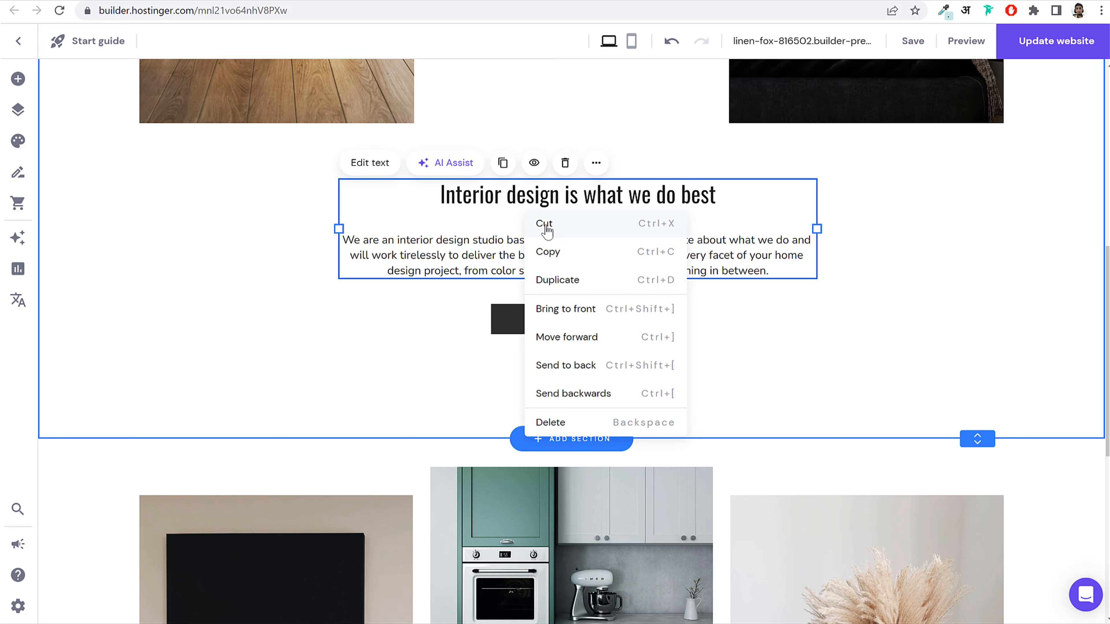
pyautogui.click(564, 259)
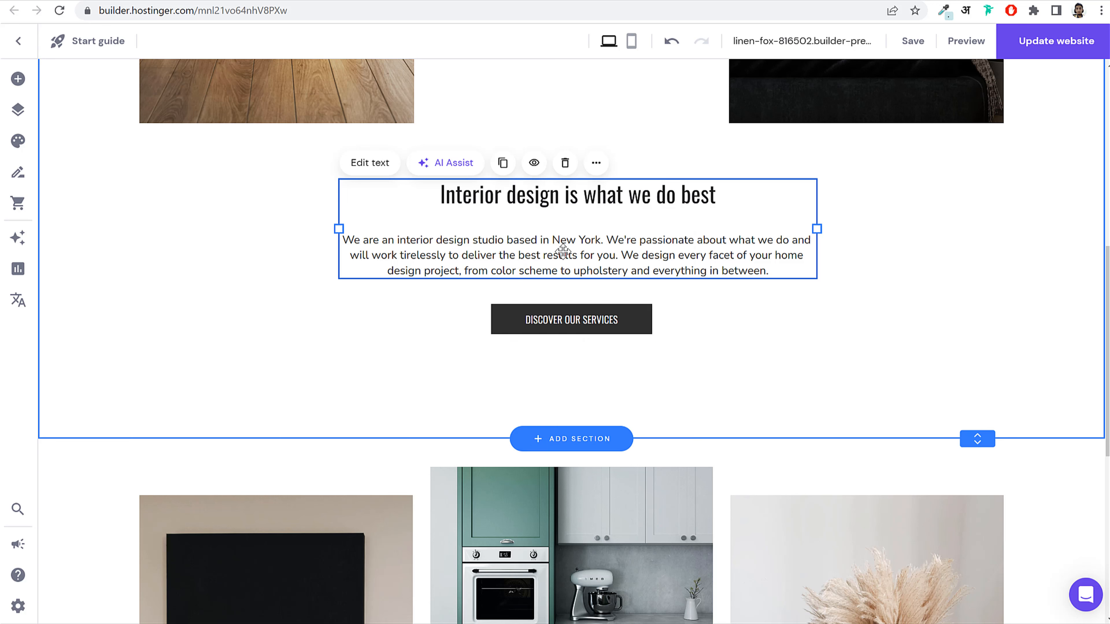
pyautogui.scroll(-8, 565, 251)
pyautogui.rightClick(588, 373)
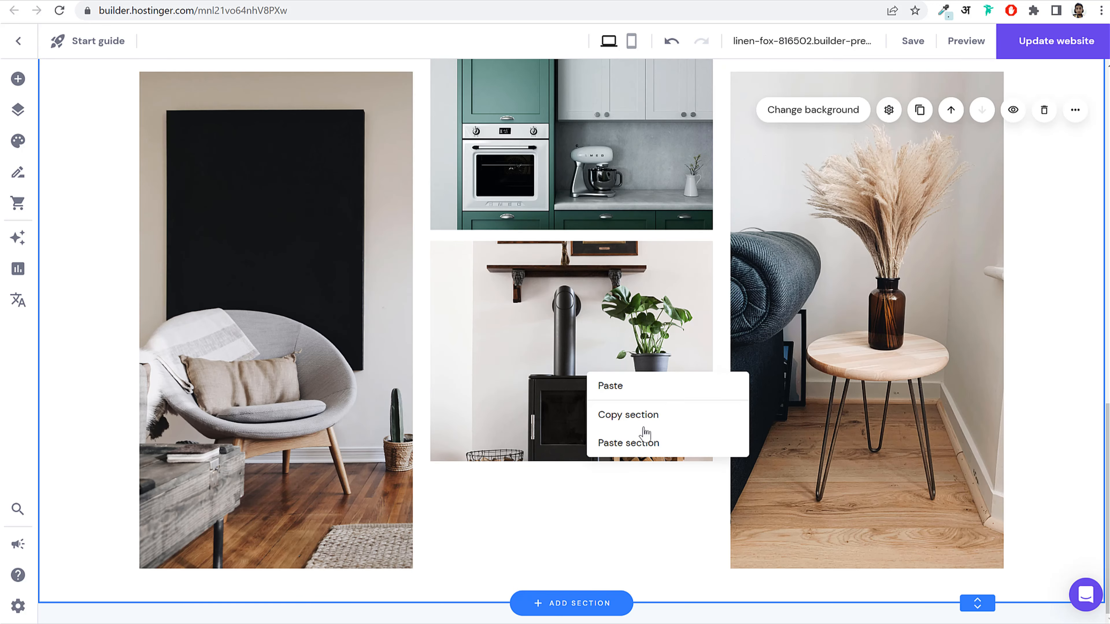
pyautogui.click(650, 388)
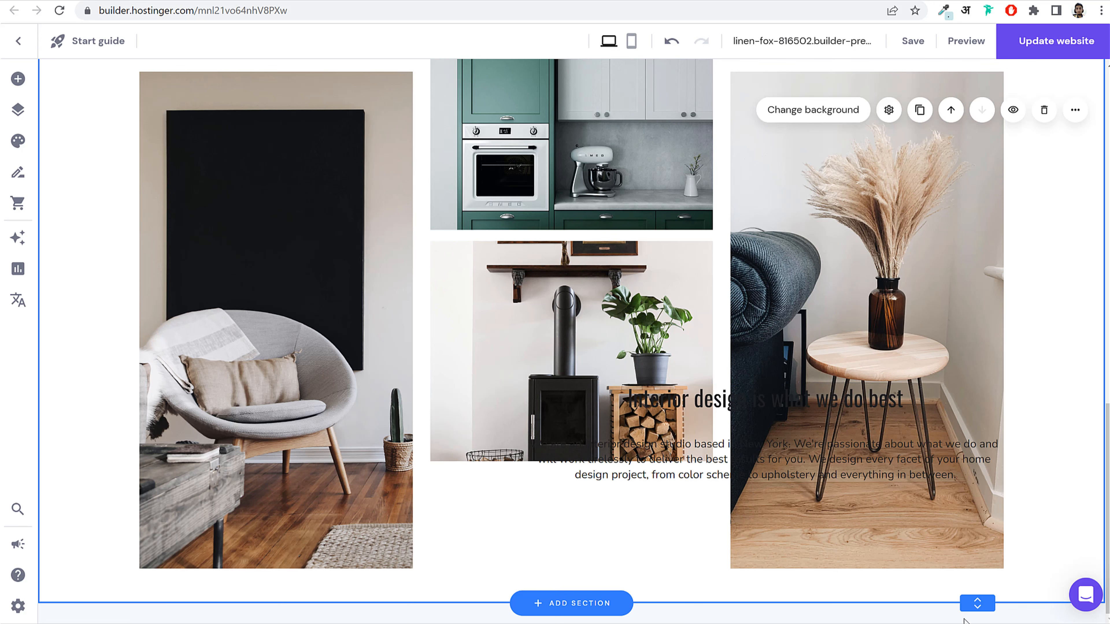
pyautogui.moveTo(983, 603); pyautogui.dragTo(979, 609)
pyautogui.moveTo(684, 276); pyautogui.dragTo(451, 546)
# Step: Copy the DISCOVER OUR SERVICES button into the gallery section below the paragraph
pyautogui.scroll(8, 613, 459)
pyautogui.scroll(8, 614, 459)
pyautogui.rightClick(587, 422)
pyautogui.click(643, 318)
pyautogui.scroll(-8, 656, 376)
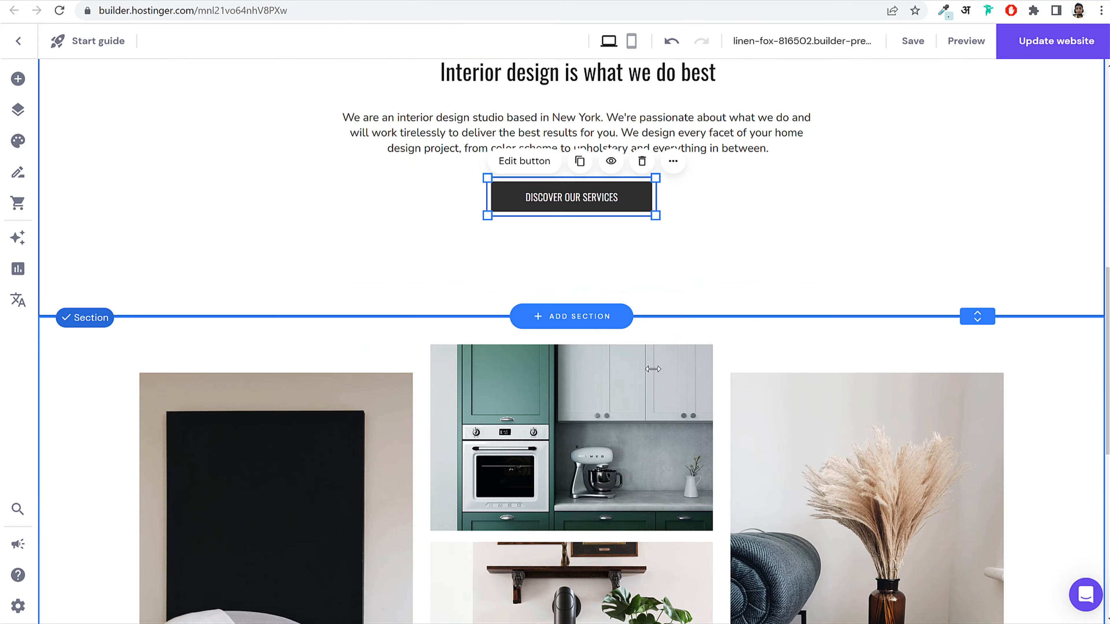
pyautogui.rightClick(636, 406)
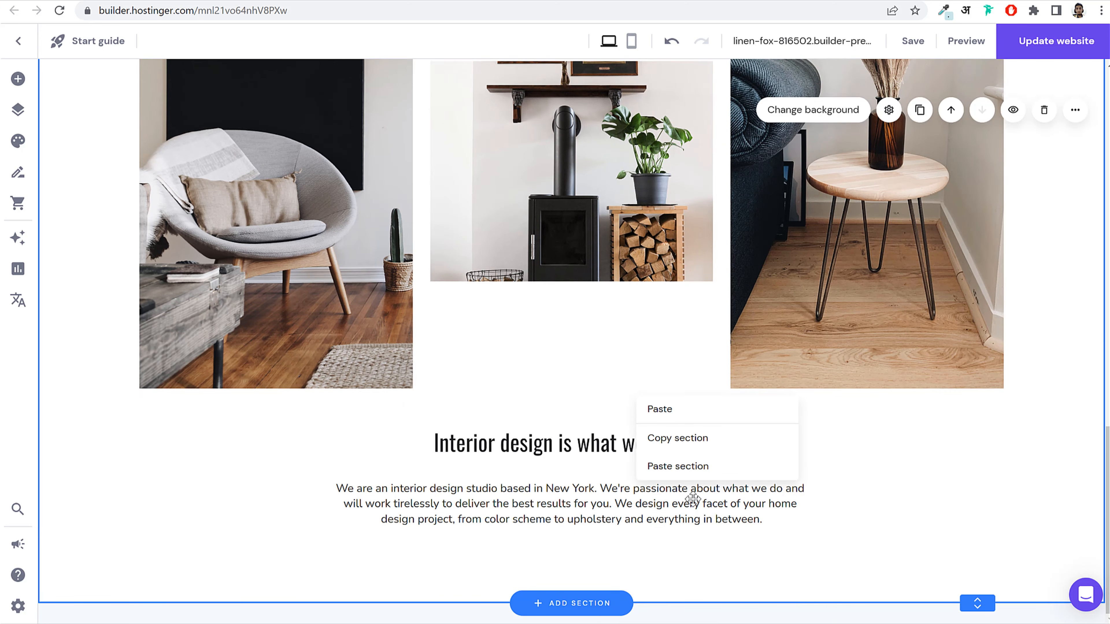
pyautogui.click(700, 412)
pyautogui.scroll(-2, 804, 438)
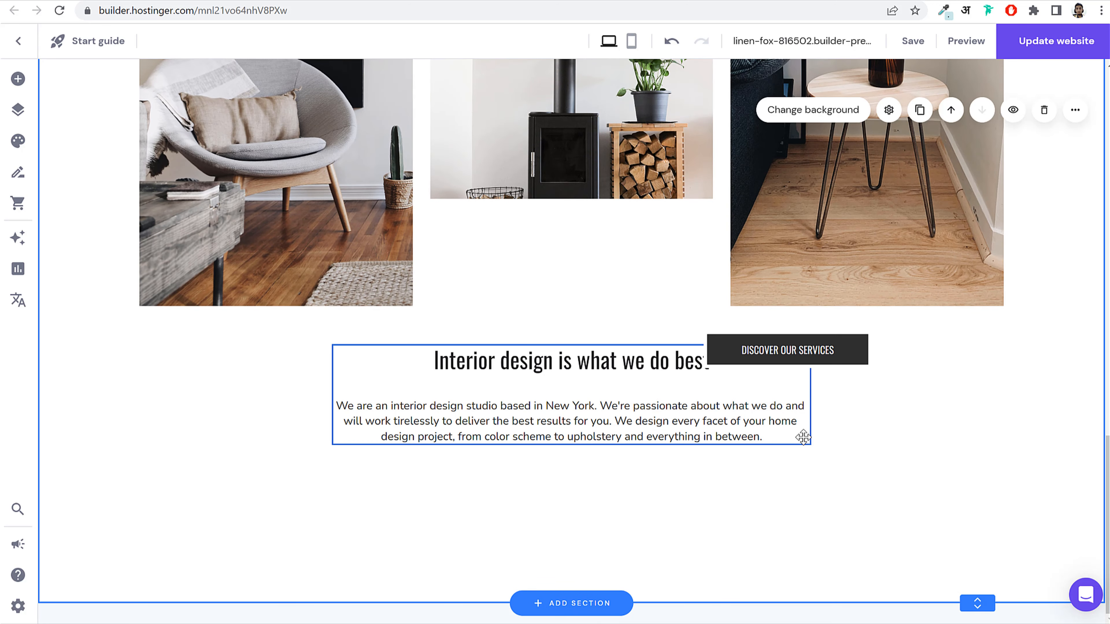
pyautogui.moveTo(802, 363); pyautogui.dragTo(601, 503)
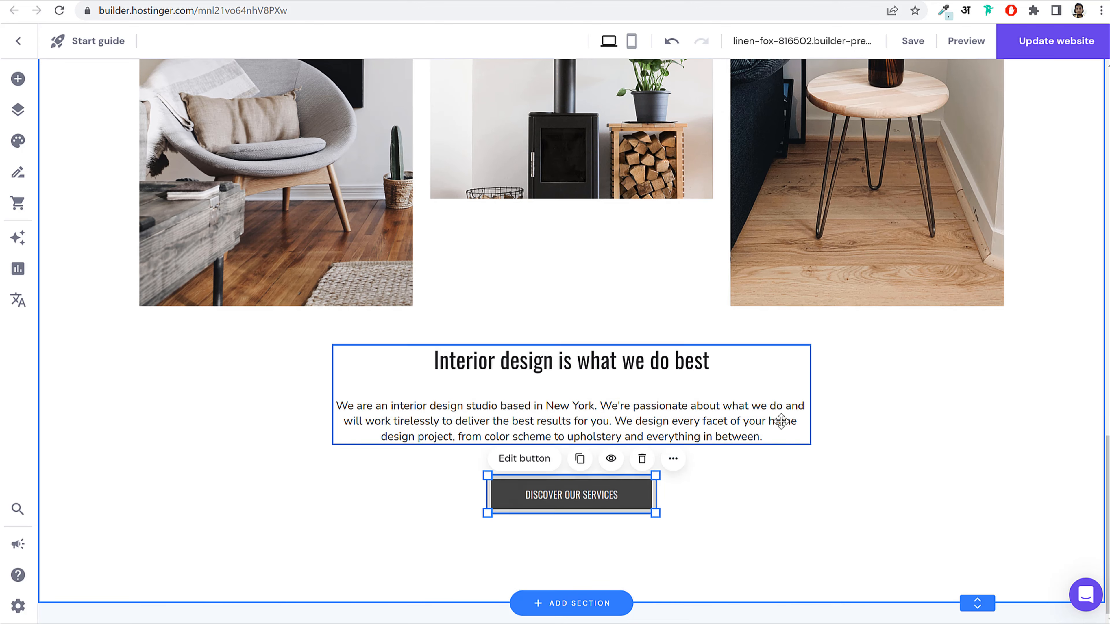
pyautogui.click(923, 448)
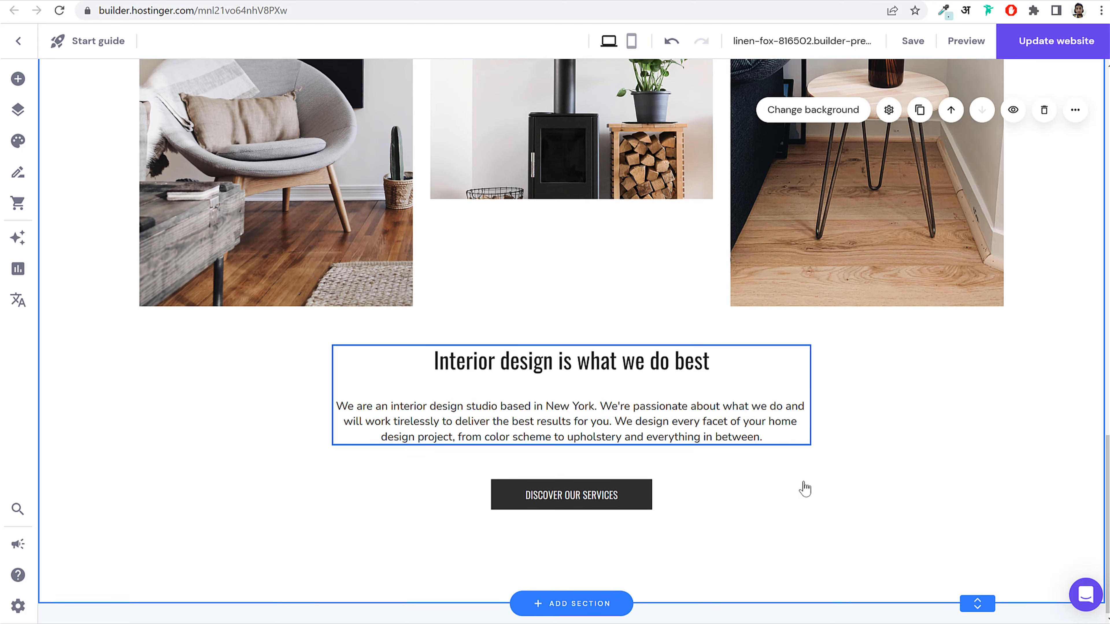
# Step: Move the heading, paragraph and button group slightly higher, then view the reference site
pyautogui.moveTo(794, 541); pyautogui.dragTo(570, 404)
pyautogui.click(926, 372)
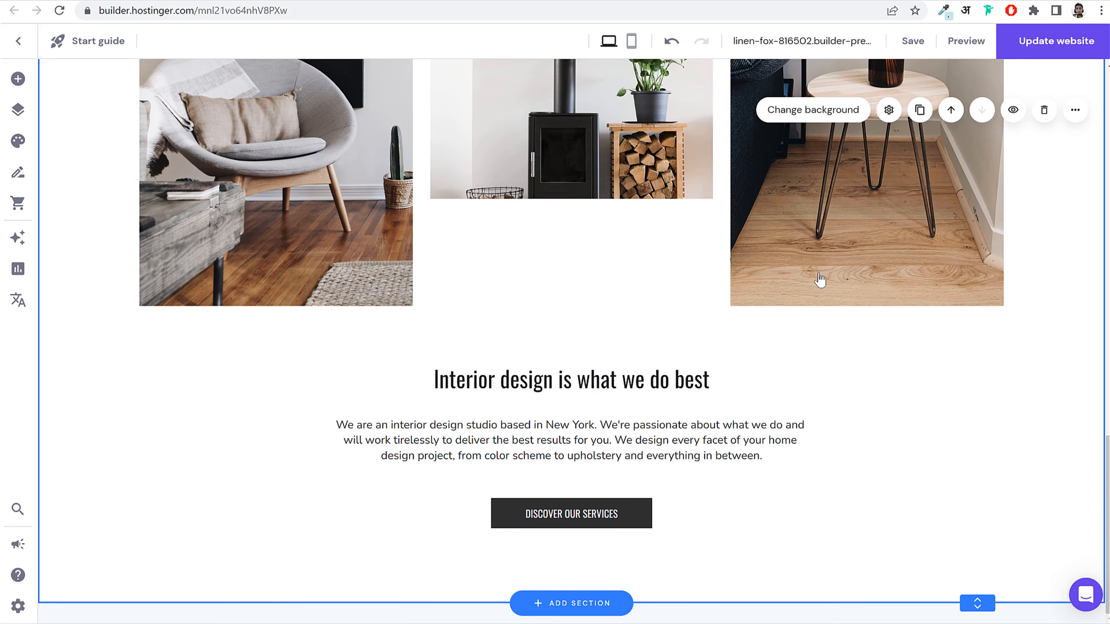
pyautogui.click(109, 1)
pyautogui.scroll(-10, 629, 333)
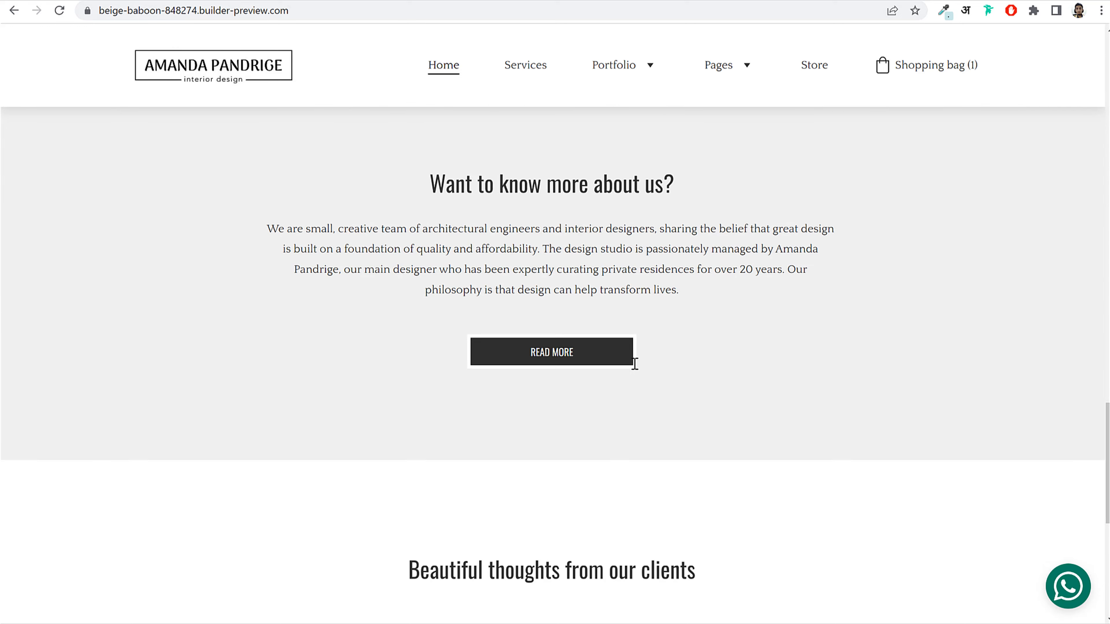
# Step: Add a blank section below the gallery section, checking the reference site afterwards
pyautogui.scroll(3, 632, 362)
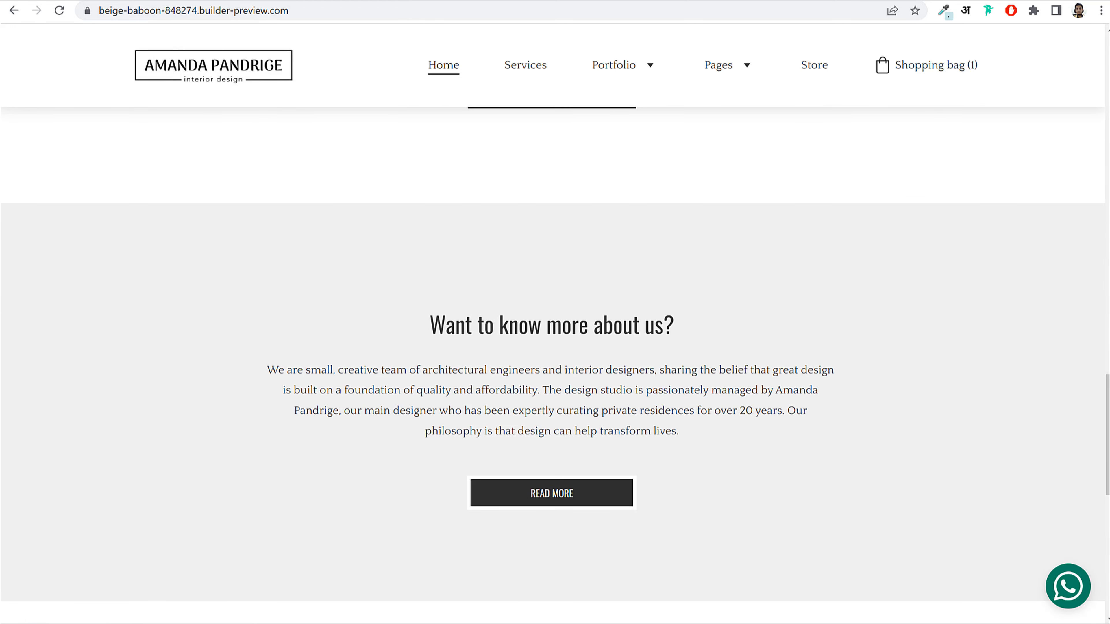
pyautogui.hotkey('ctrl', 'Tab')
pyautogui.click(581, 607)
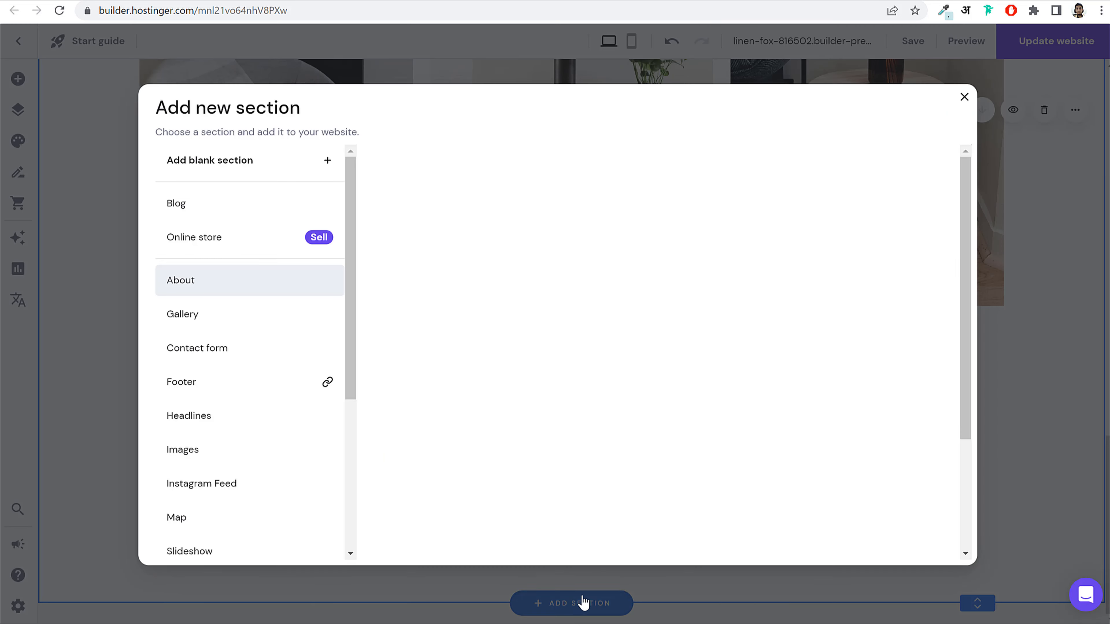
pyautogui.click(258, 162)
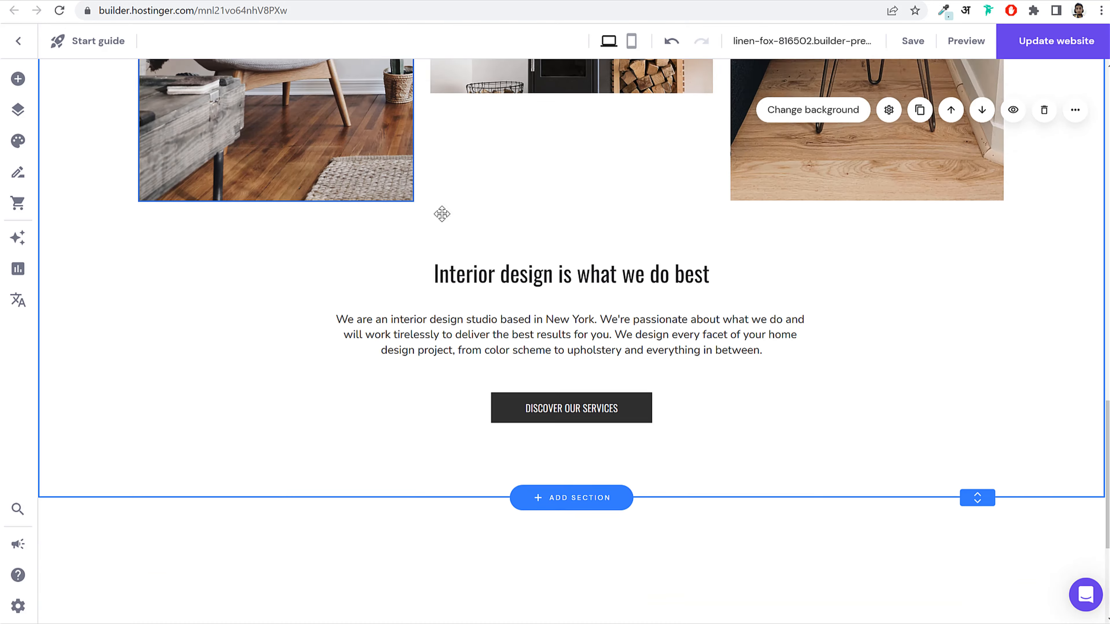
pyautogui.hotkey('ctrl', 'Tab')
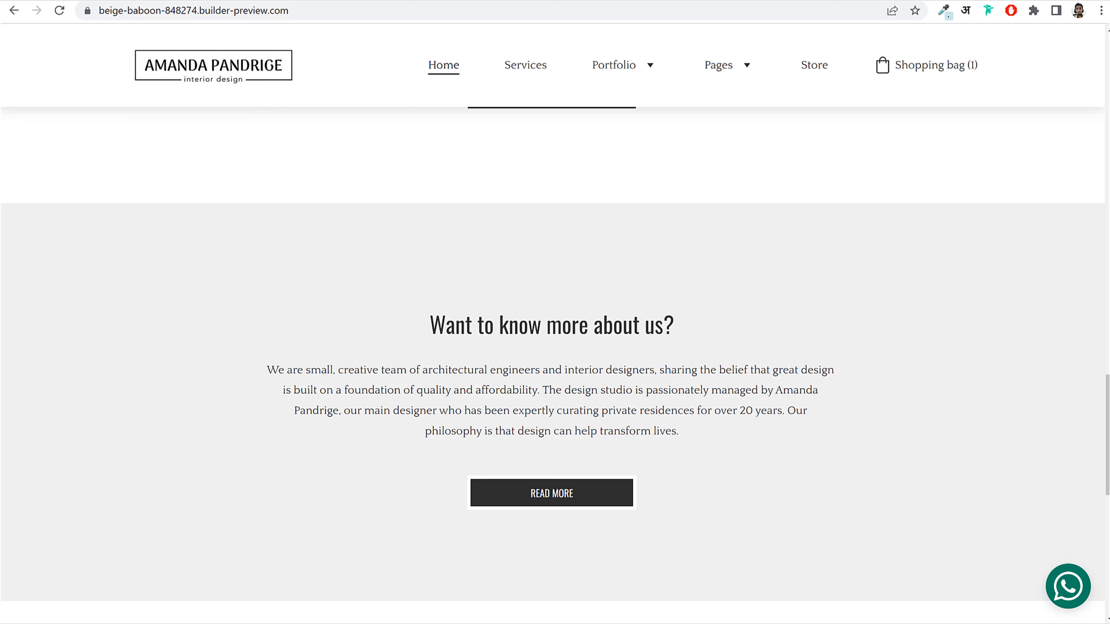
pyautogui.scroll(-2, 1031, 294)
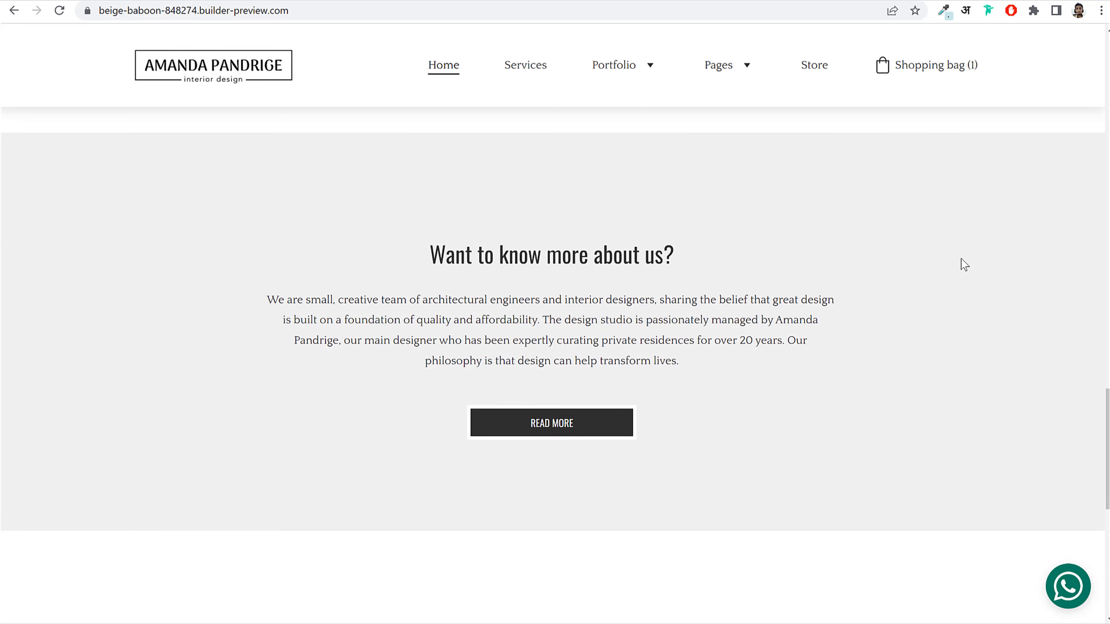
pyautogui.hotkey('ctrl', 'Tab')
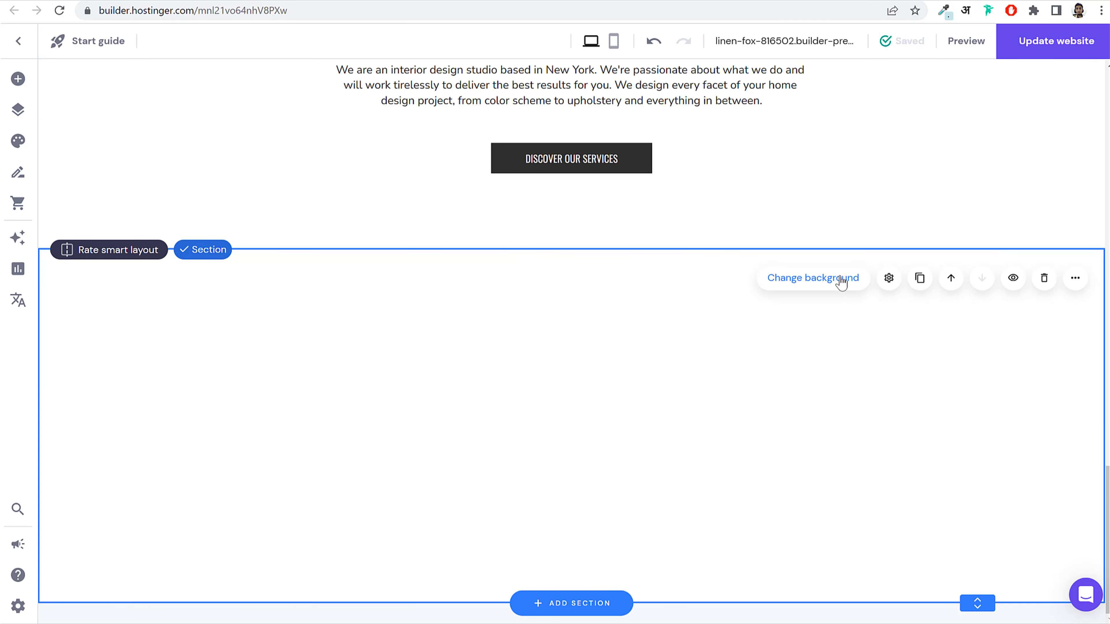
# Step: Give the new section a solid colour background of #f0f0f0
pyautogui.click(840, 282)
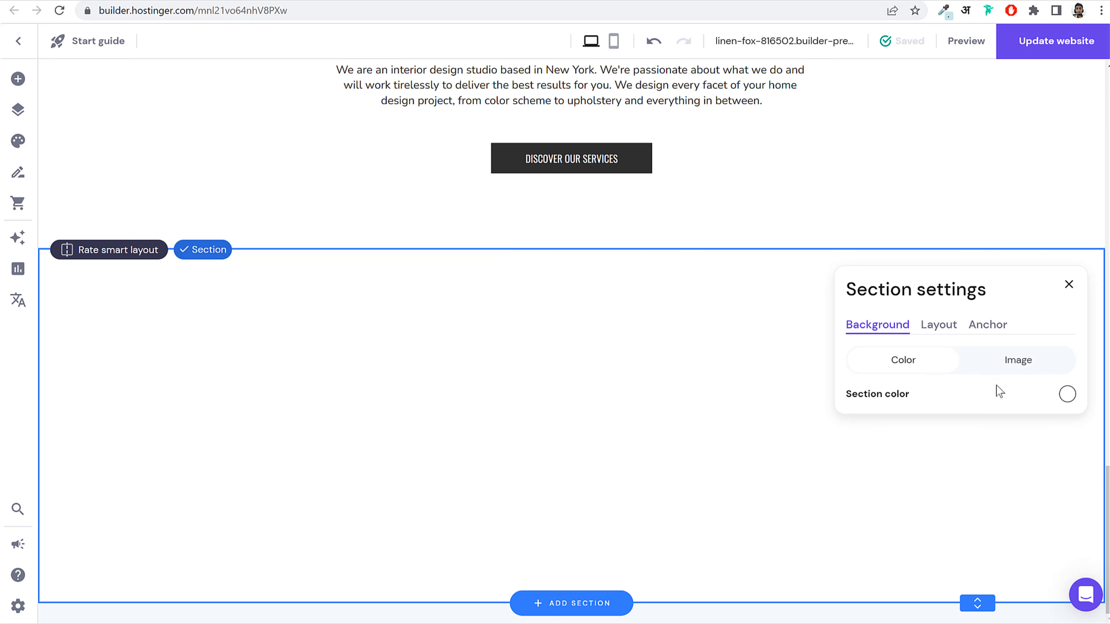
pyautogui.click(1025, 361)
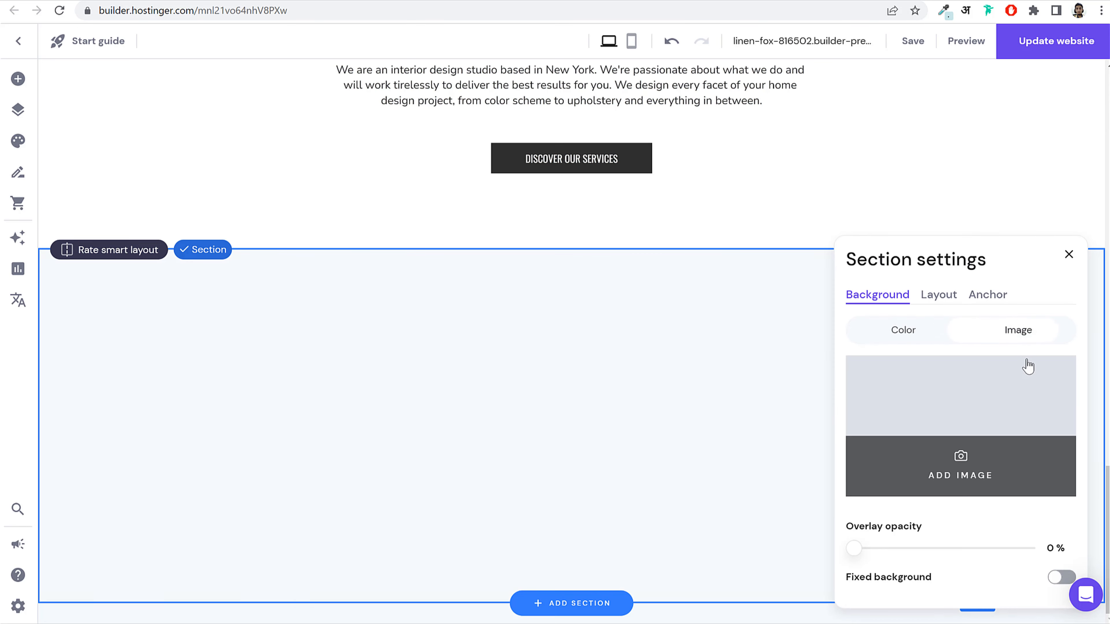
pyautogui.click(903, 332)
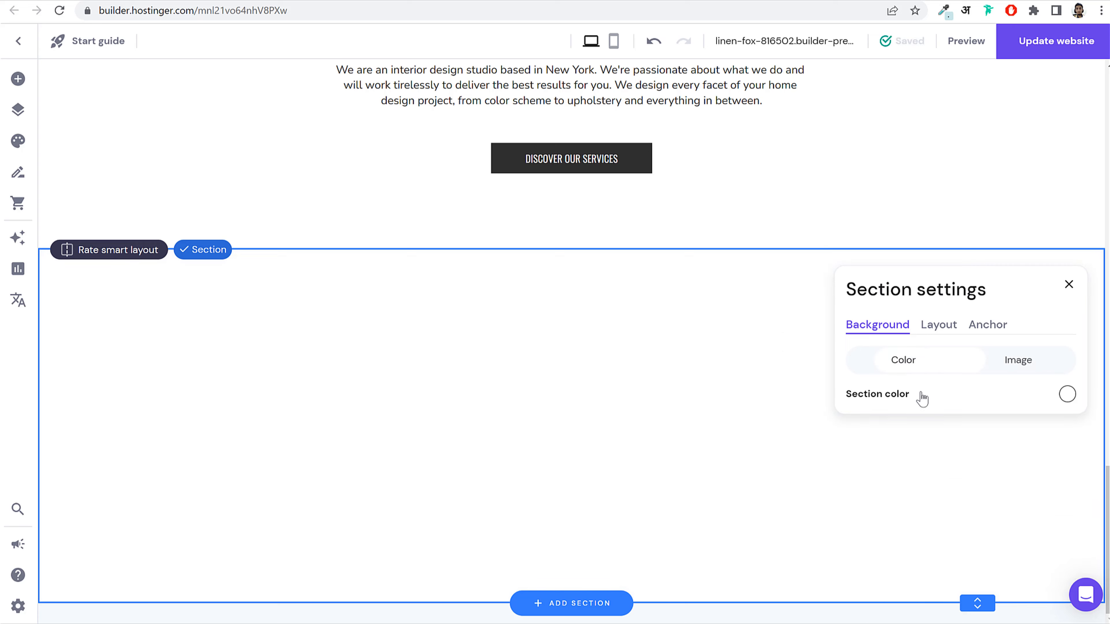
pyautogui.click(1067, 396)
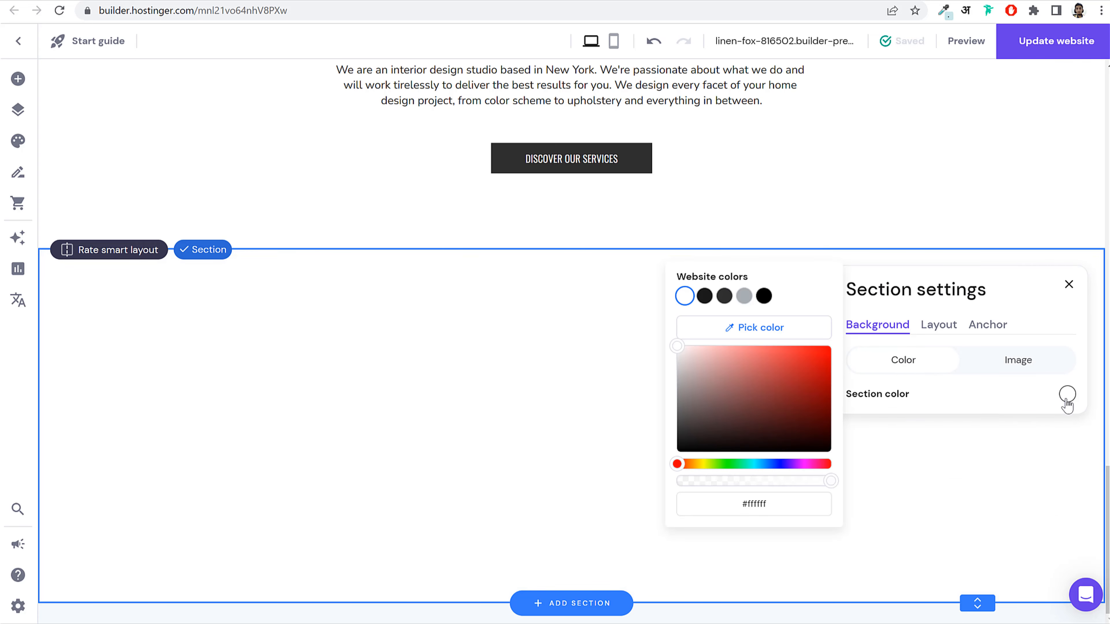
pyautogui.click(745, 297)
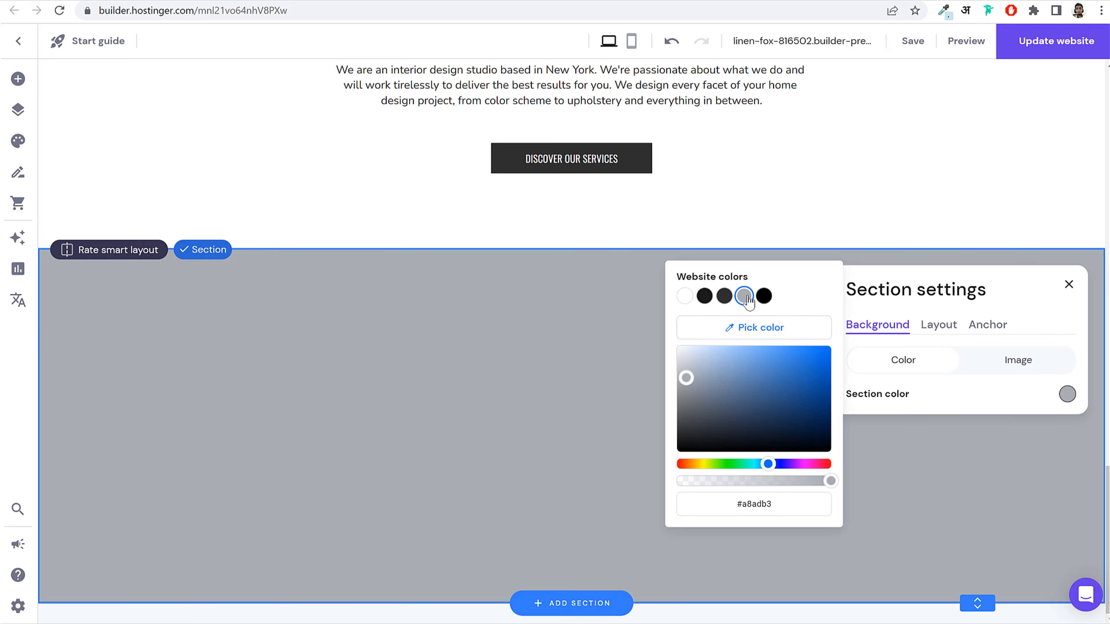
pyautogui.tripleClick(766, 504)
pyautogui.doubleClick(762, 503)
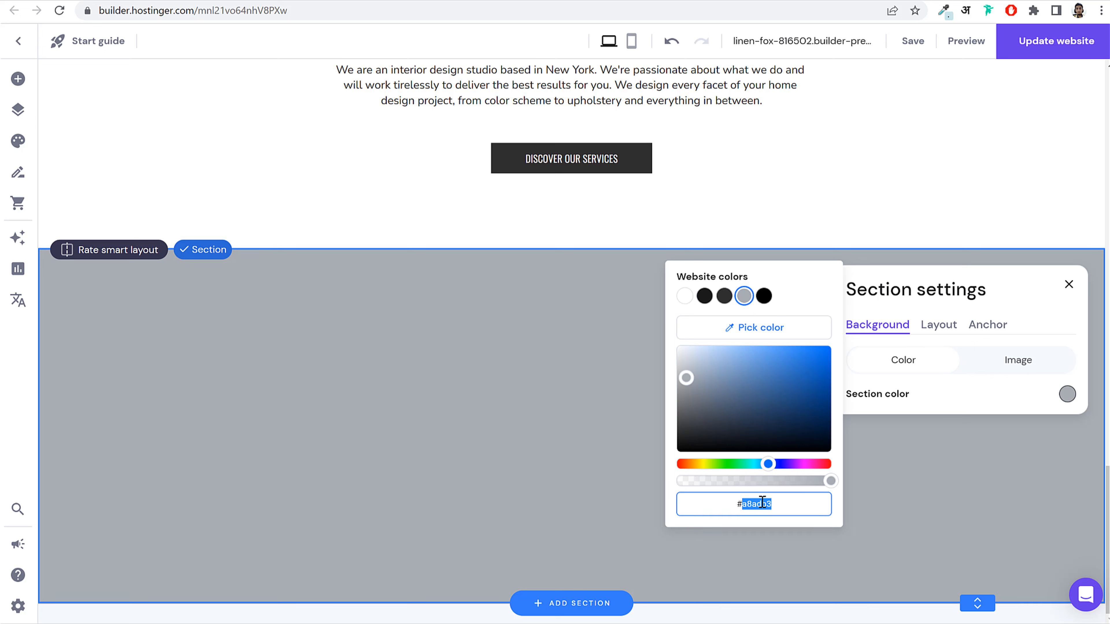
pyautogui.write('f0f0f0')
pyautogui.press('Return')
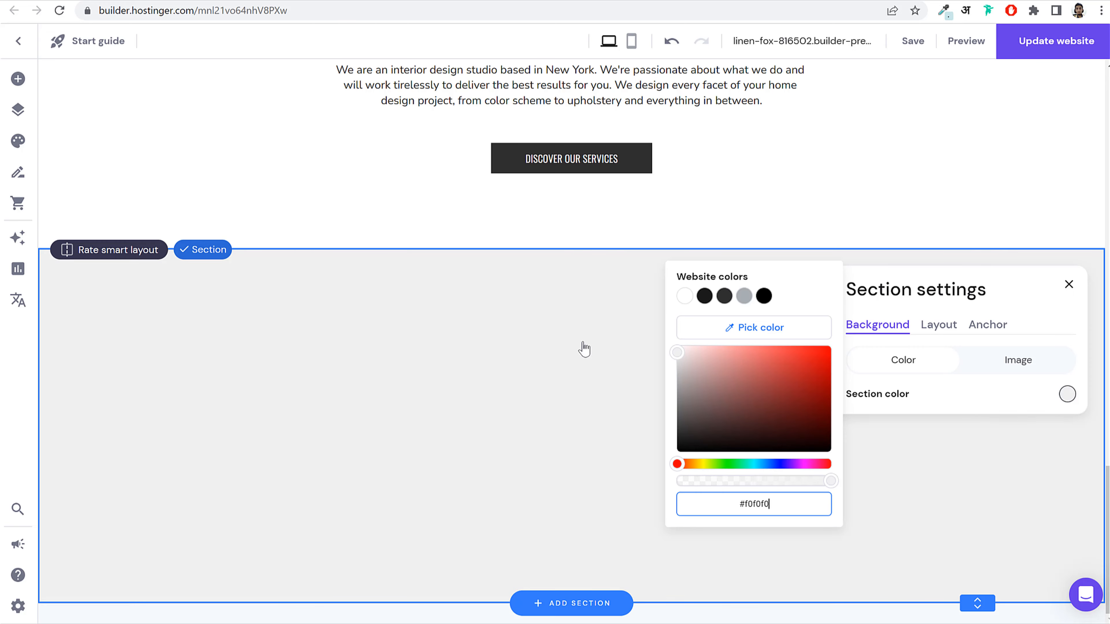
pyautogui.click(1069, 284)
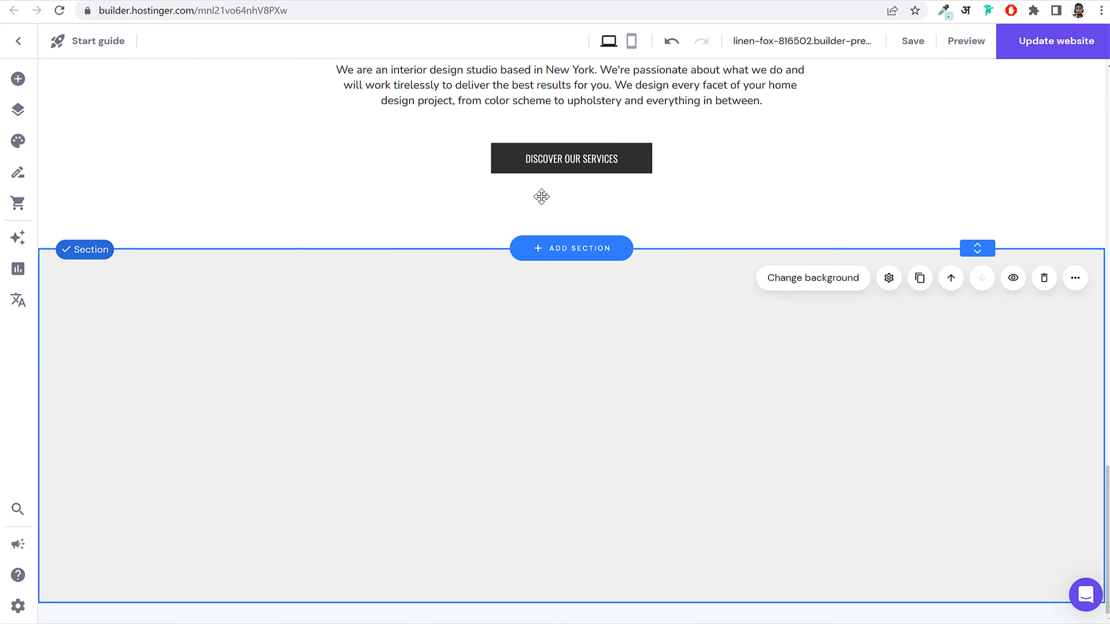
# Step: Paste the Interior design heading and paragraph into the grey section, centred
pyautogui.scroll(5, 541, 194)
pyautogui.rightClick(475, 365)
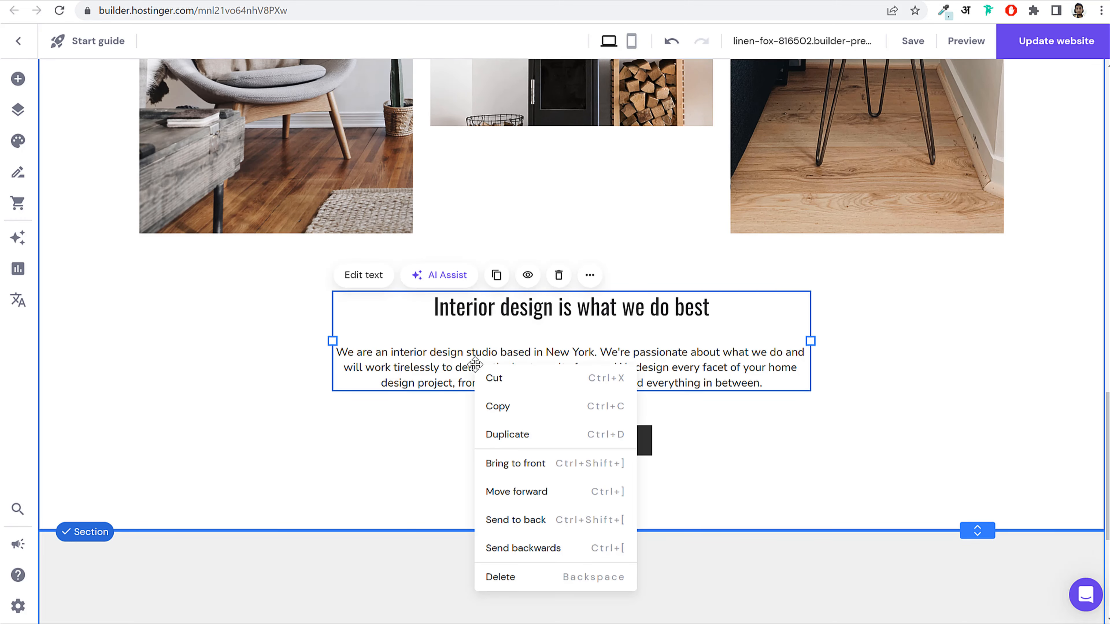
pyautogui.click(515, 408)
pyautogui.scroll(-5, 520, 414)
pyautogui.rightClick(547, 435)
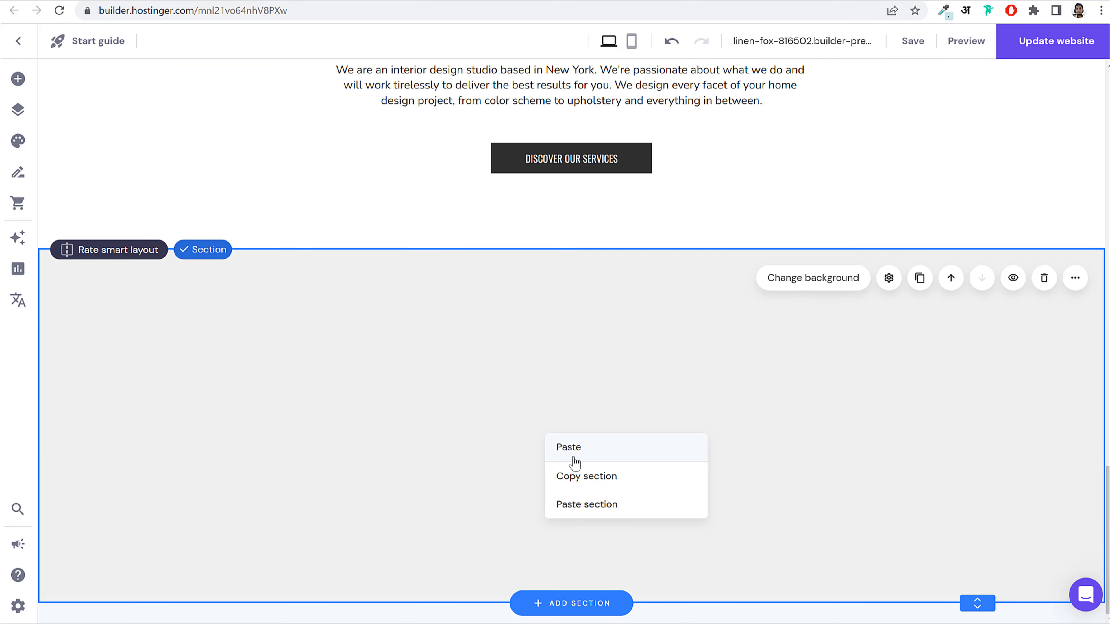
pyautogui.click(574, 463)
pyautogui.moveTo(612, 449); pyautogui.dragTo(526, 384)
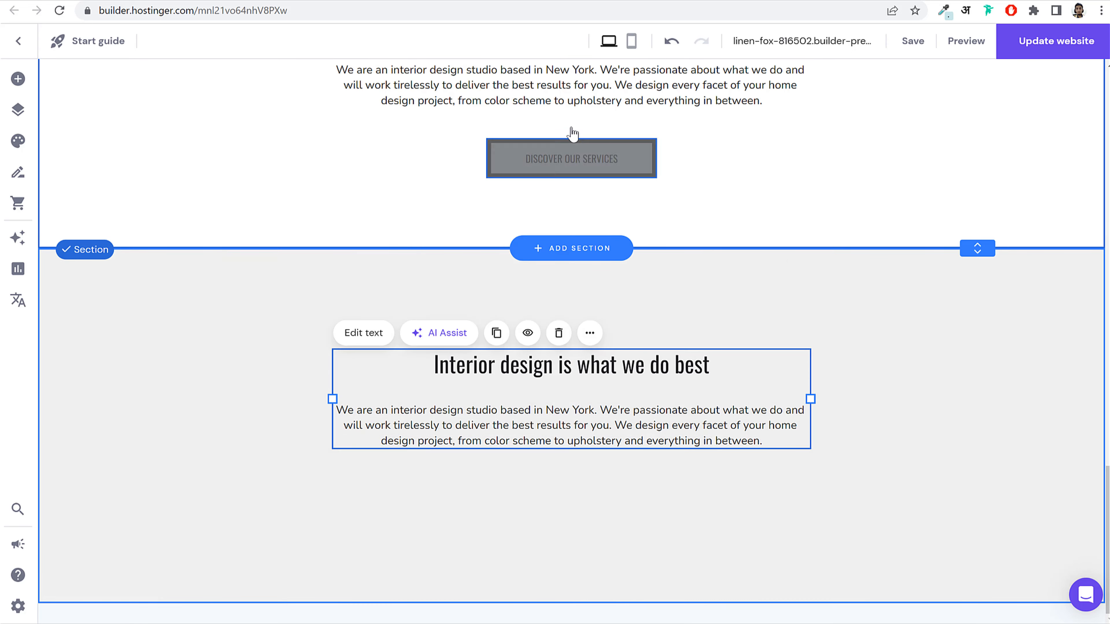
# Step: Paste the DISCOVER OUR SERVICES button into the grey section below the paragraph
pyautogui.rightClick(575, 158)
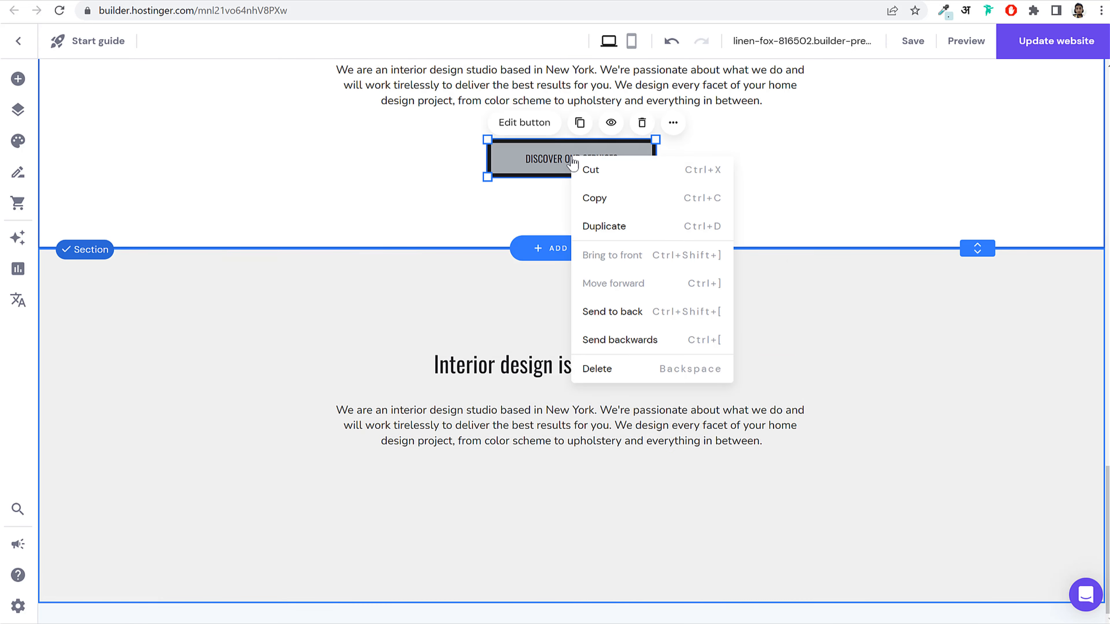
pyautogui.click(606, 198)
pyautogui.rightClick(533, 481)
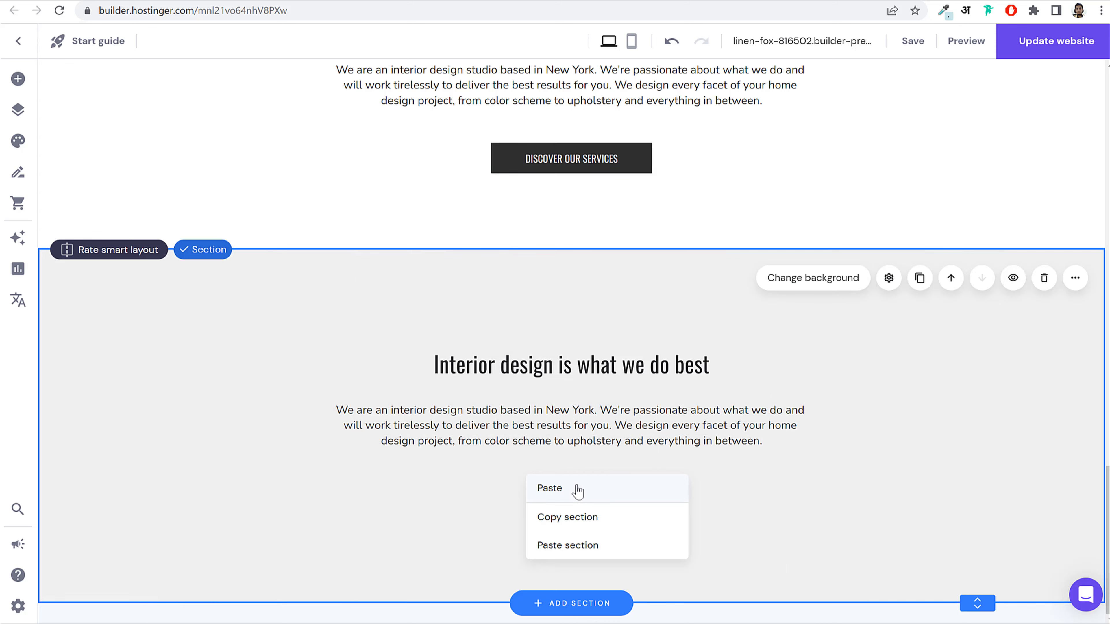
pyautogui.click(549, 488)
pyautogui.moveTo(583, 503); pyautogui.dragTo(587, 501)
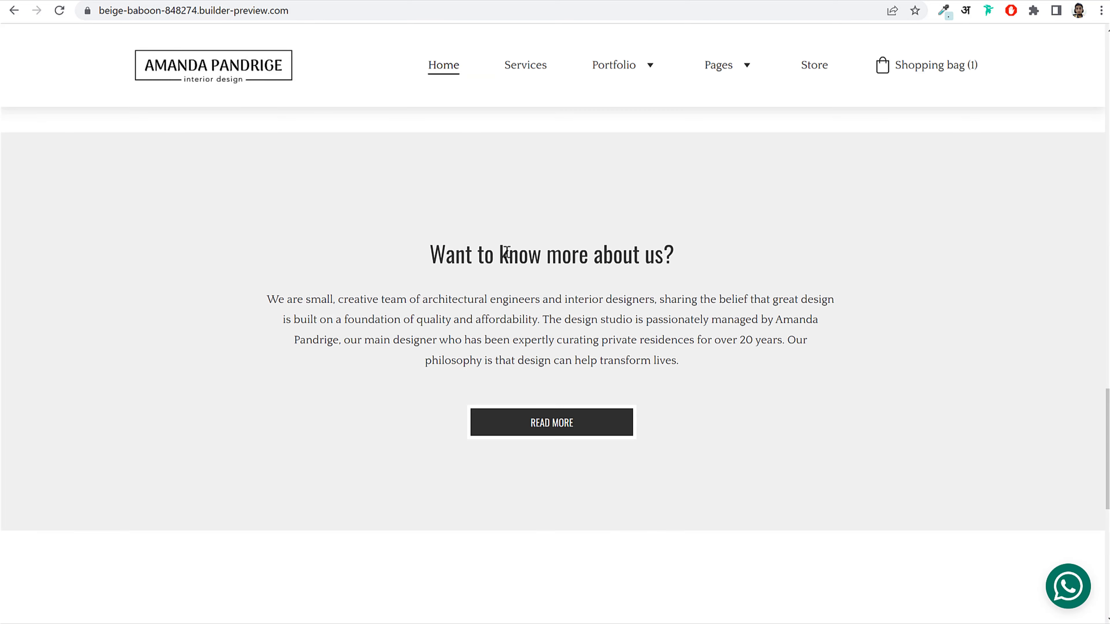
pyautogui.scroll(-5, 567, 291)
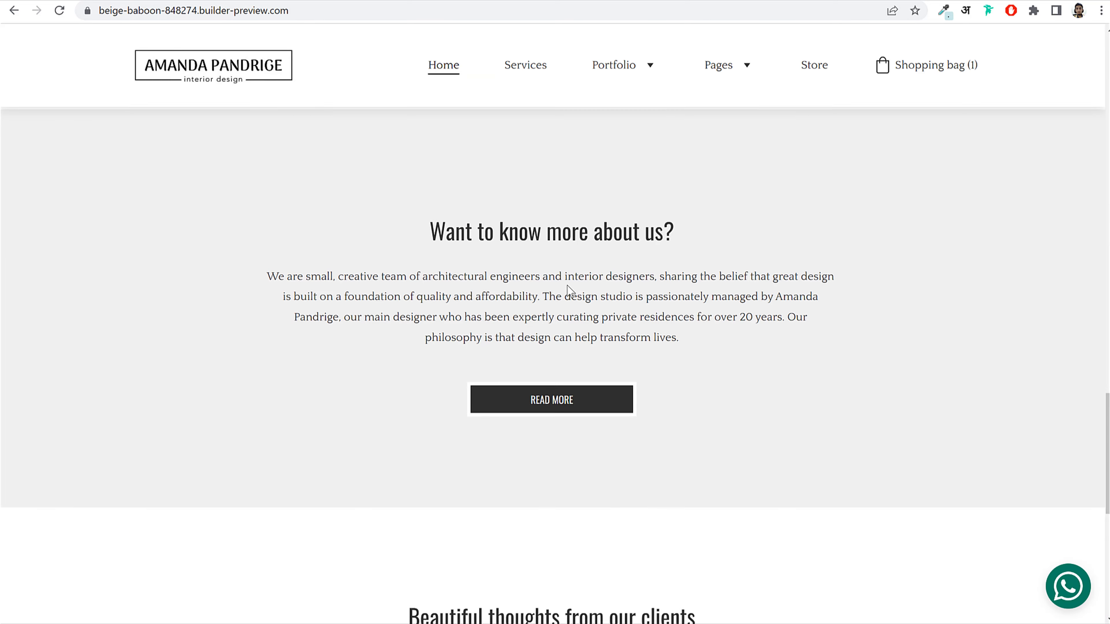
# Step: Scroll between the reference's 'Want to know more about us?' section and the editor's grey section
pyautogui.scroll(10, 566, 315)
pyautogui.scroll(15, 577, 323)
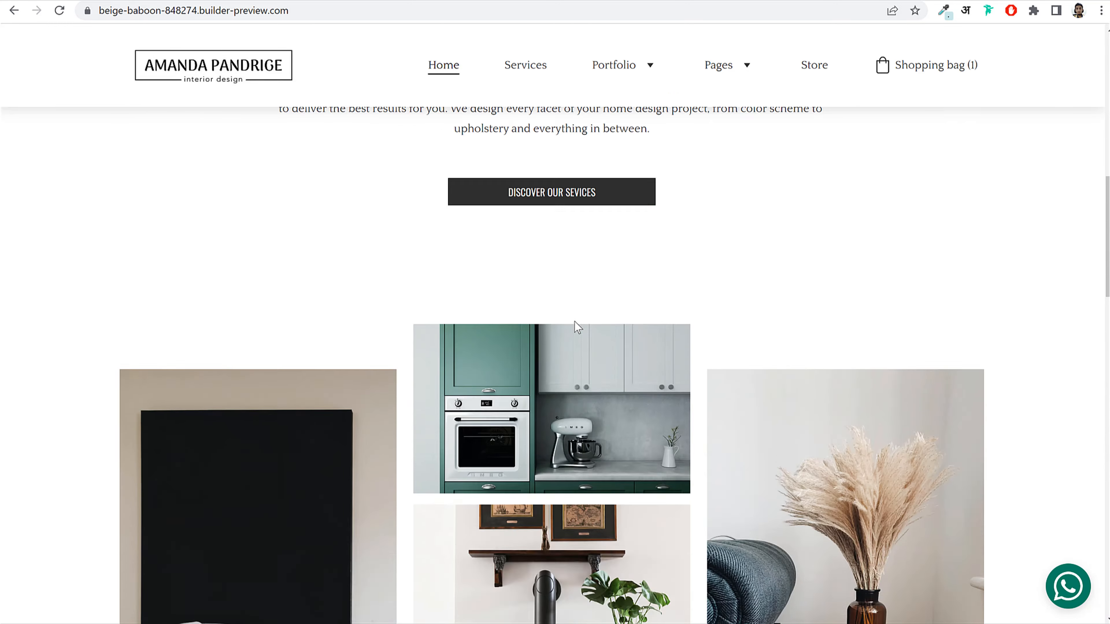
pyautogui.scroll(-5, 577, 323)
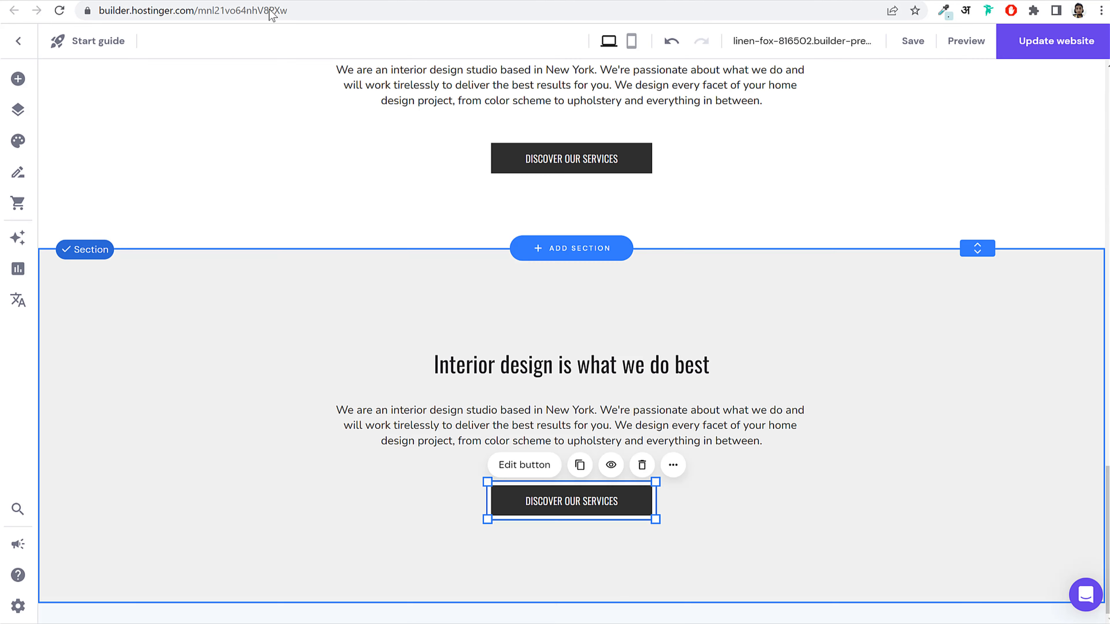
pyautogui.scroll(8, 562, 339)
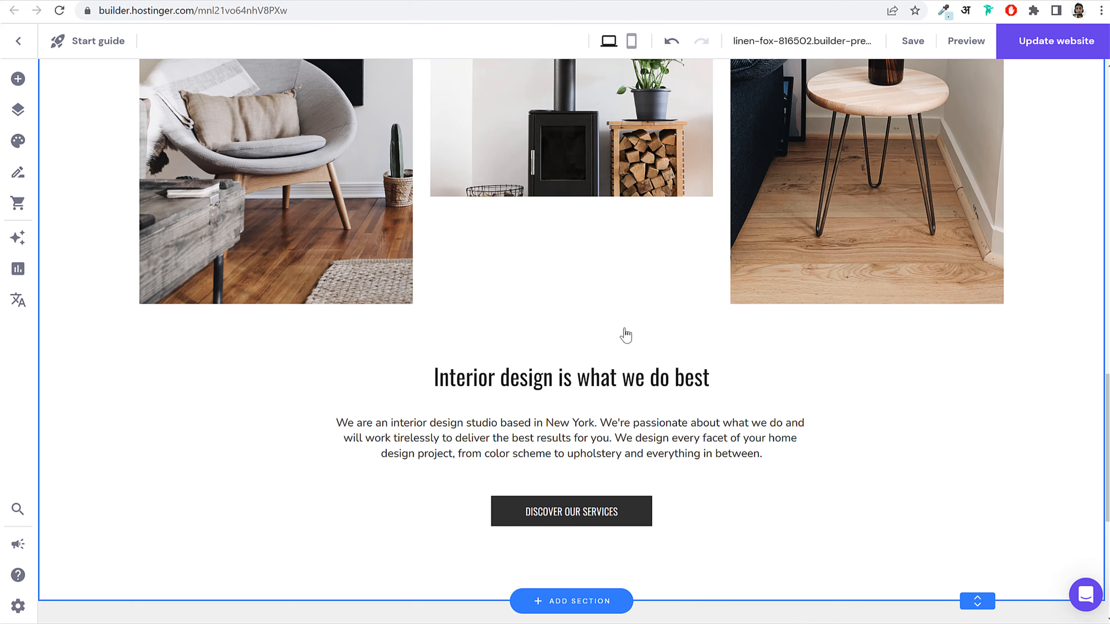
pyautogui.scroll(-10, 624, 331)
pyautogui.scroll(5, 626, 330)
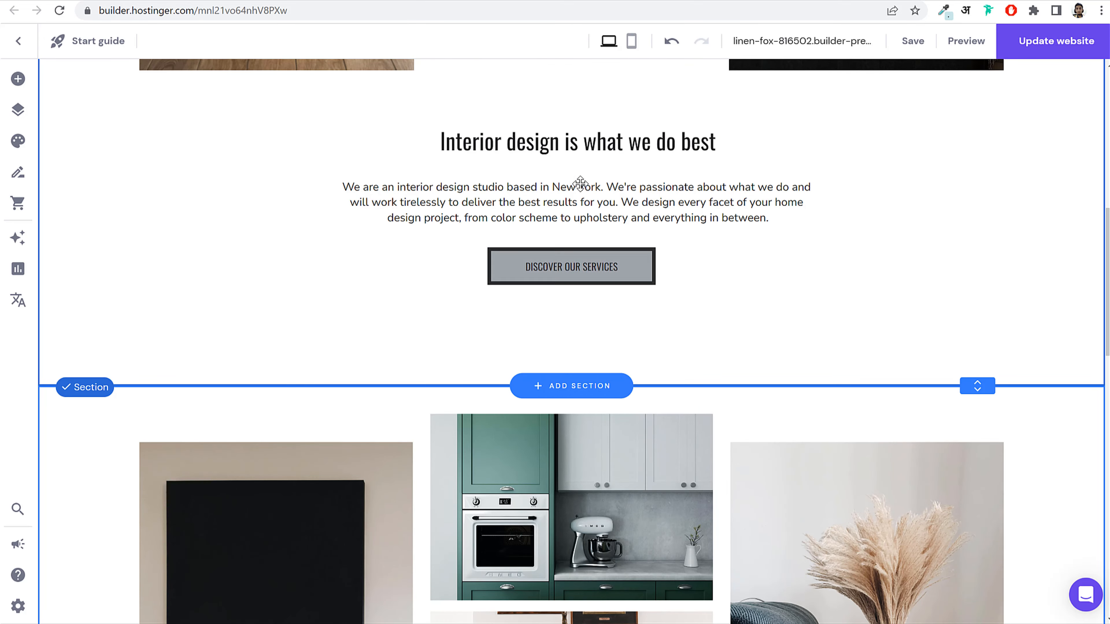
pyautogui.scroll(-12, 582, 318)
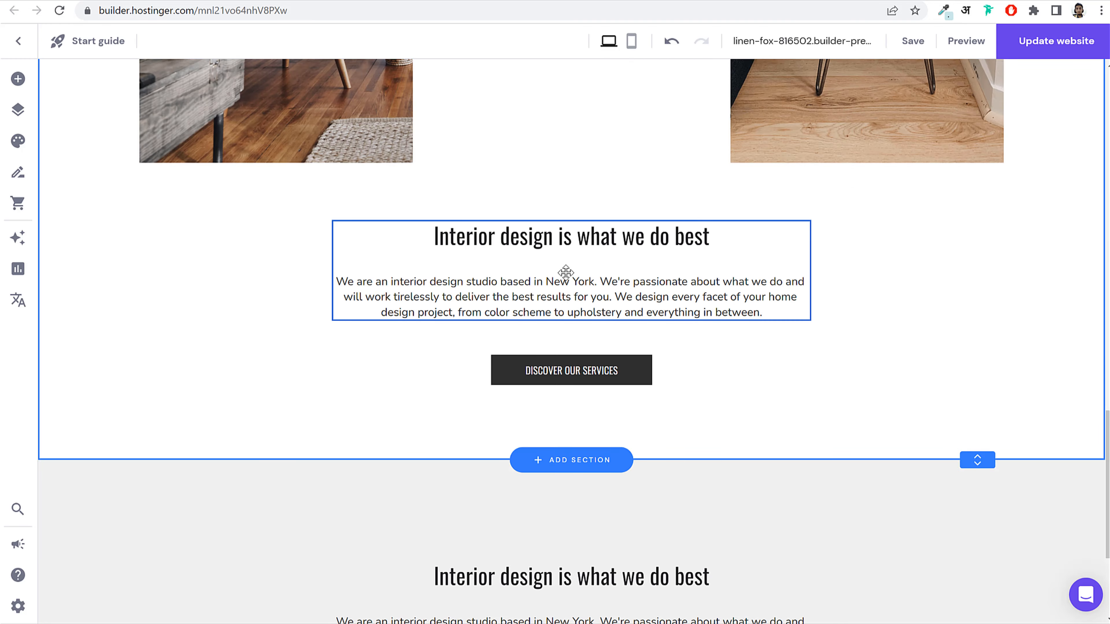
pyautogui.scroll(-5, 565, 271)
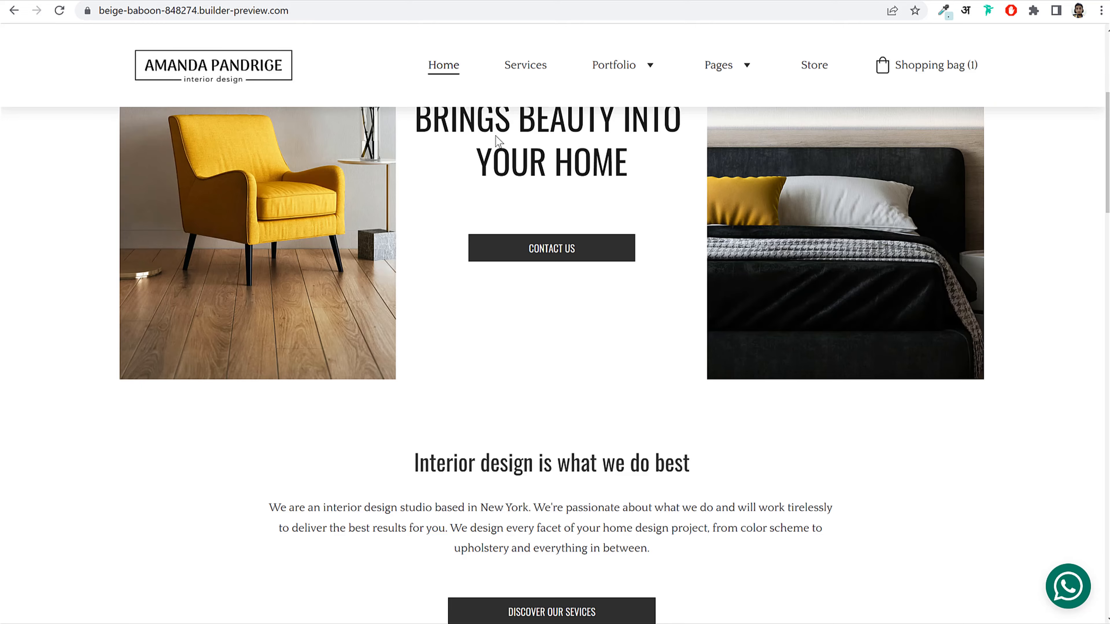
pyautogui.scroll(-5, 751, 402)
pyautogui.scroll(-15, 749, 402)
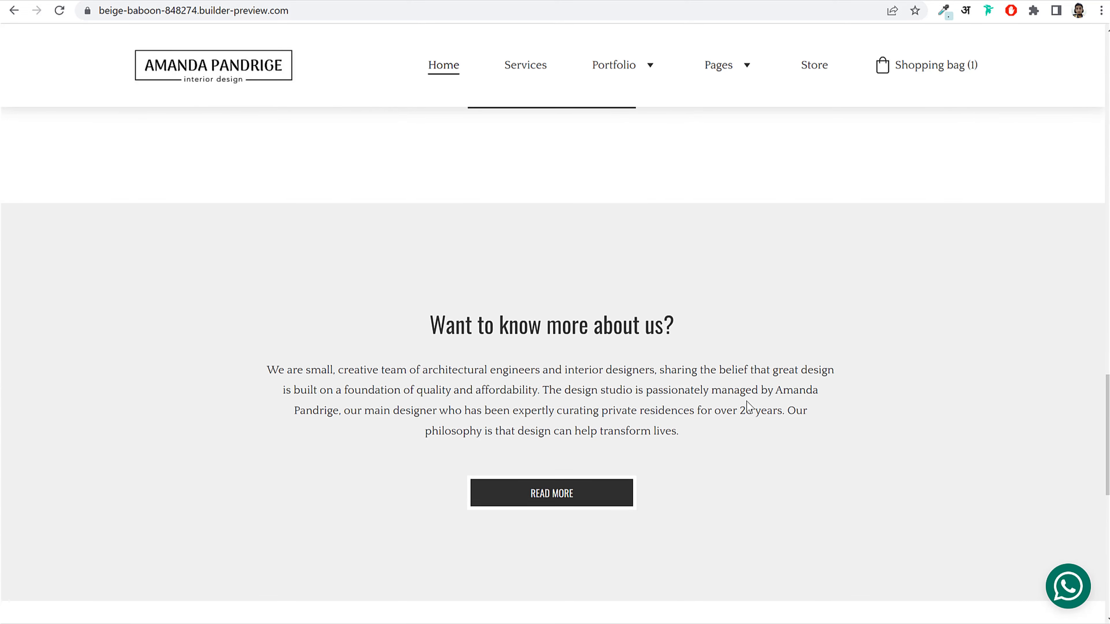
pyautogui.scroll(3, 747, 393)
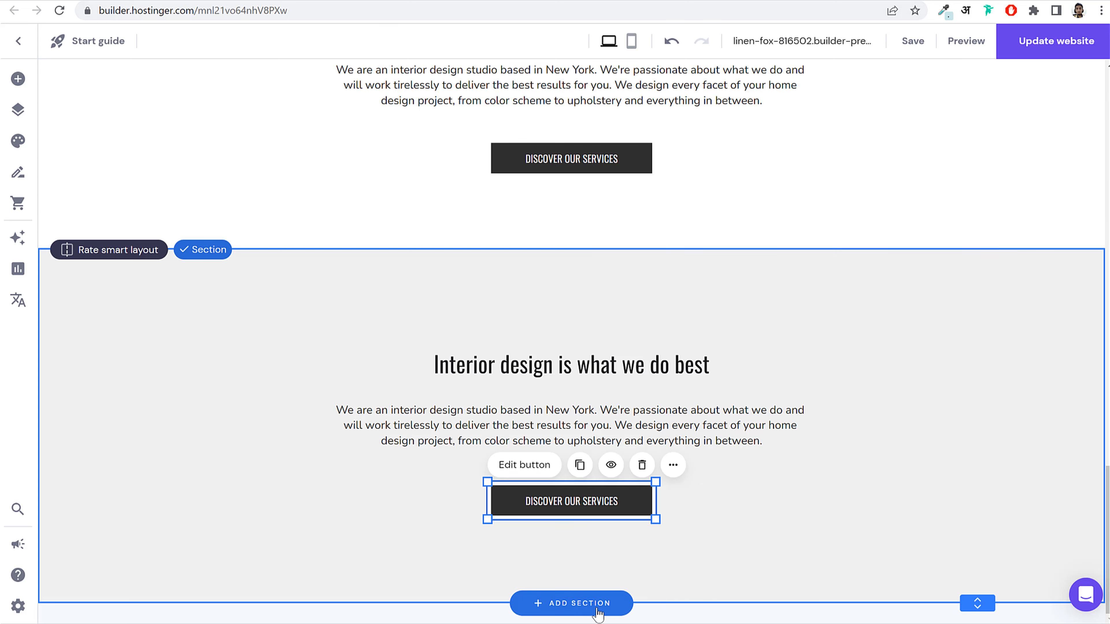
# Step: Insert the two-by-two Testimonials template with four photo quotes below the grey section
pyautogui.click(568, 603)
pyautogui.scroll(-5, 231, 486)
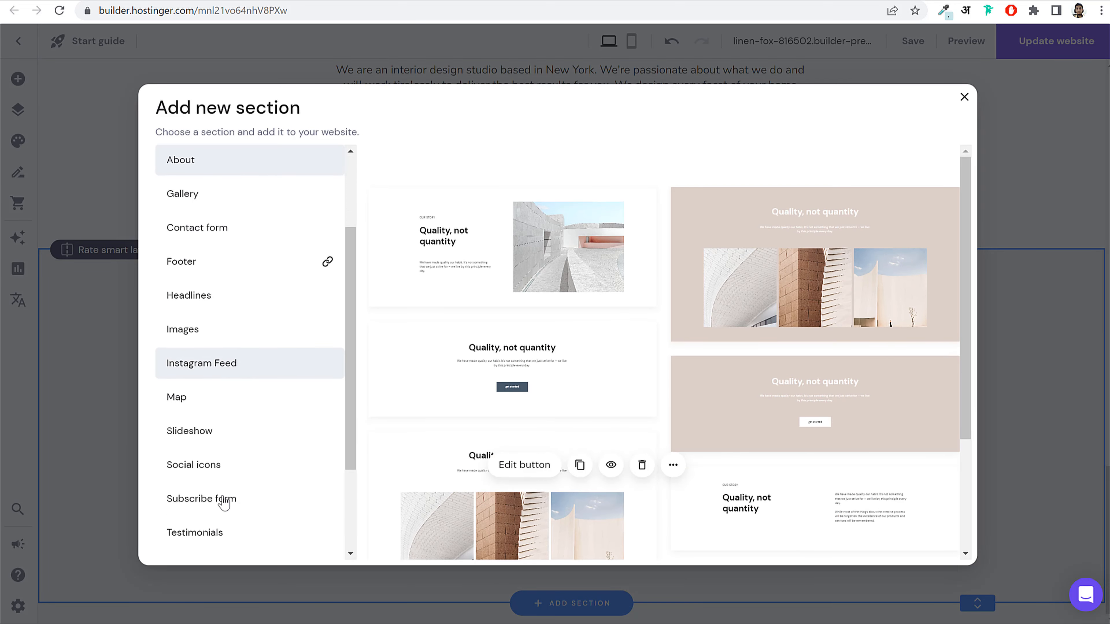
pyautogui.click(235, 444)
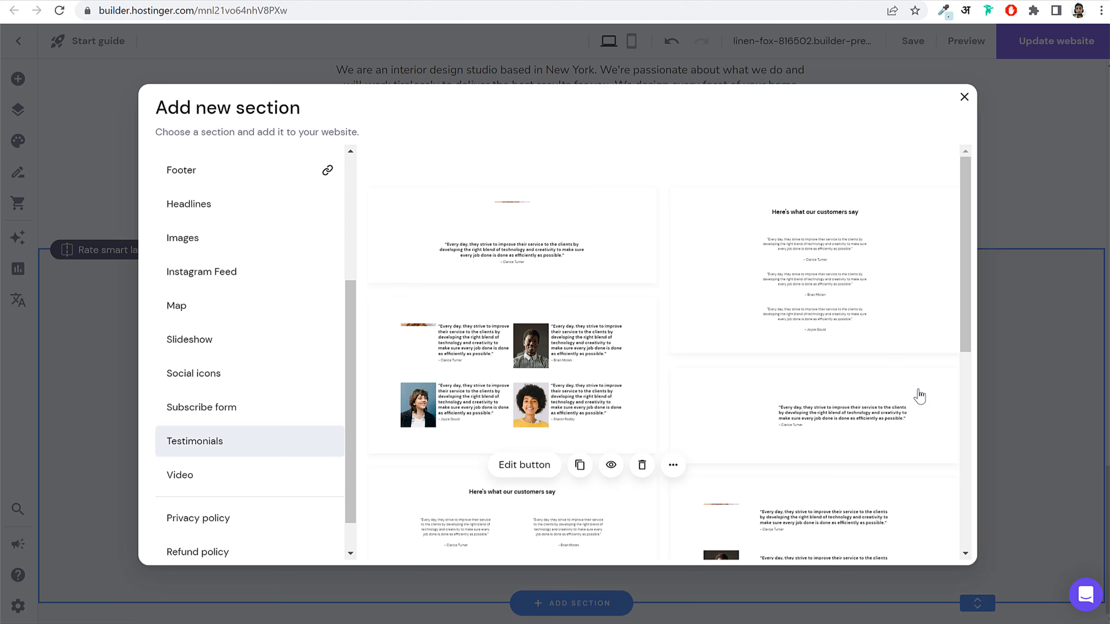
pyautogui.scroll(-8, 763, 431)
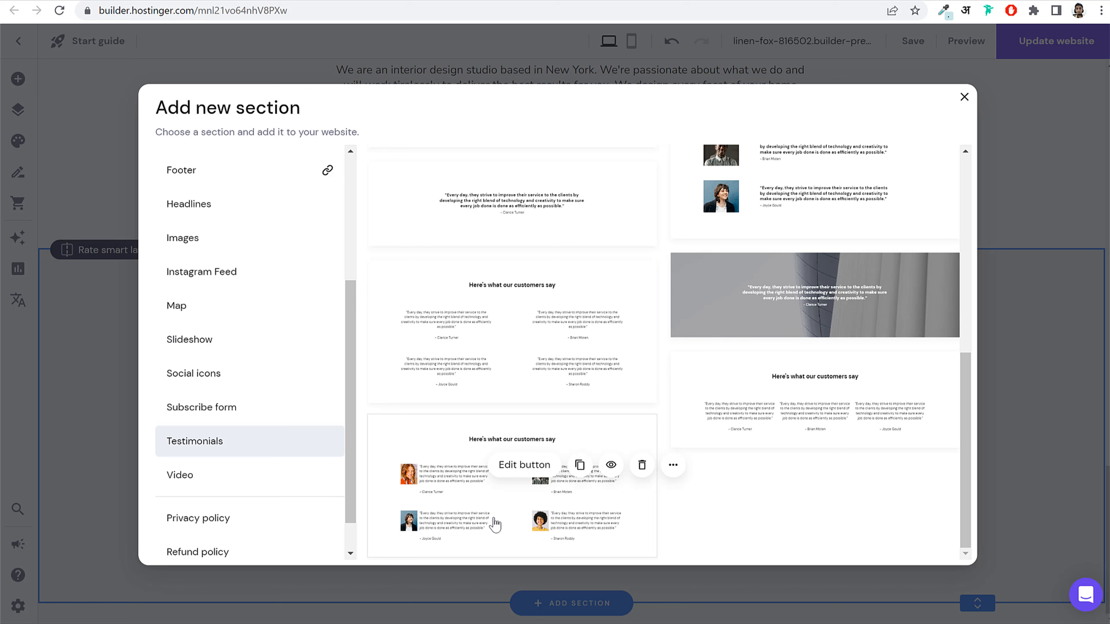
pyautogui.click(495, 524)
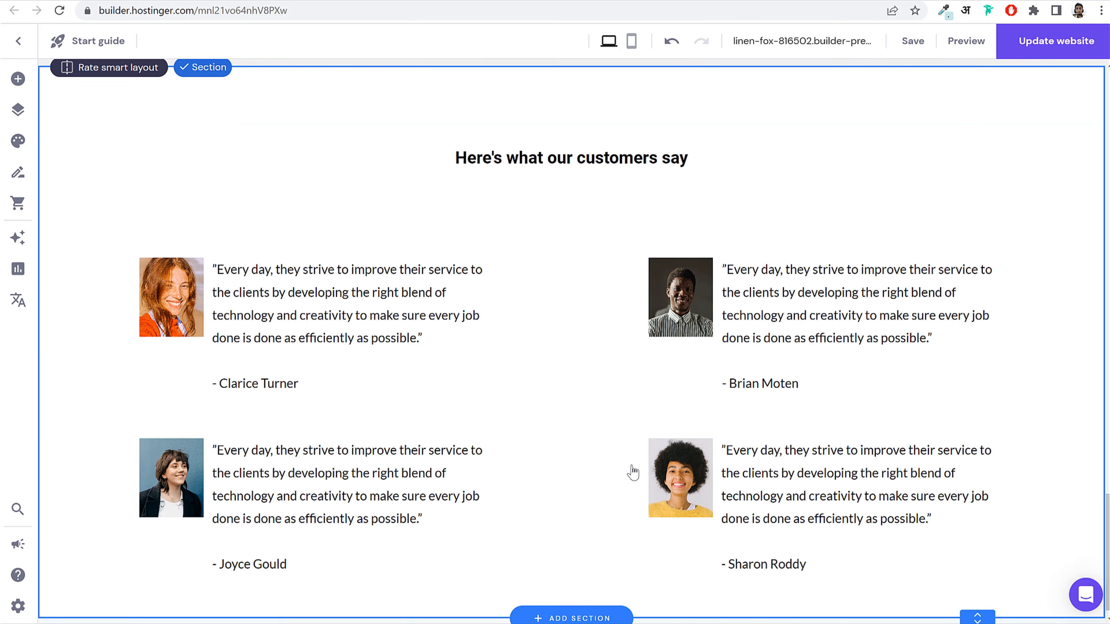
# Step: Check which font the Interior design heading uses
pyautogui.click(627, 156)
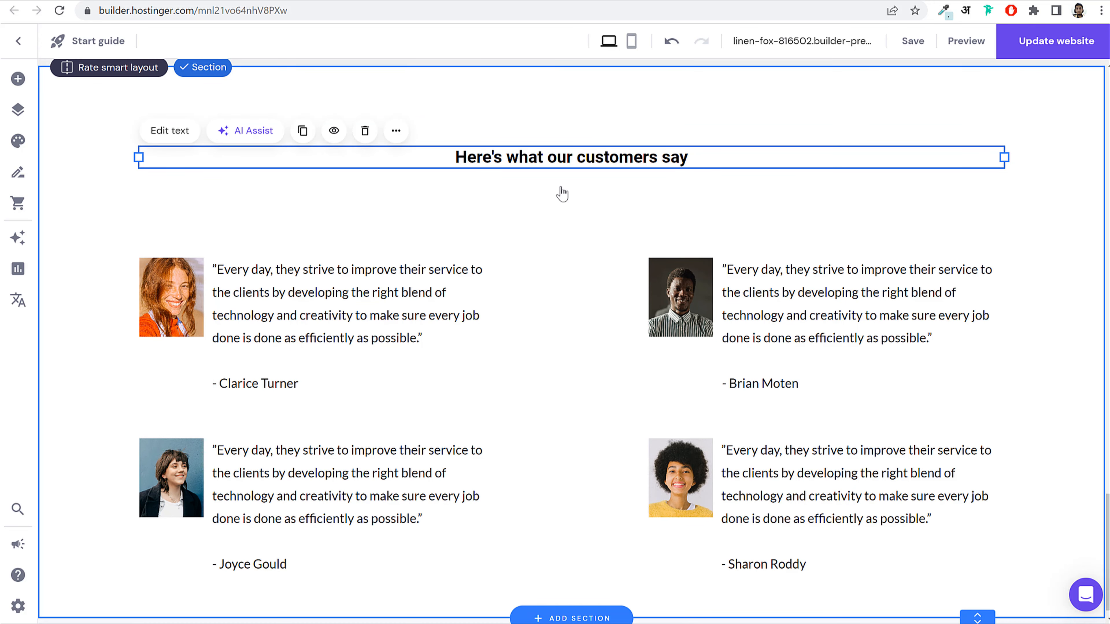
pyautogui.scroll(10, 563, 194)
pyautogui.click(576, 241)
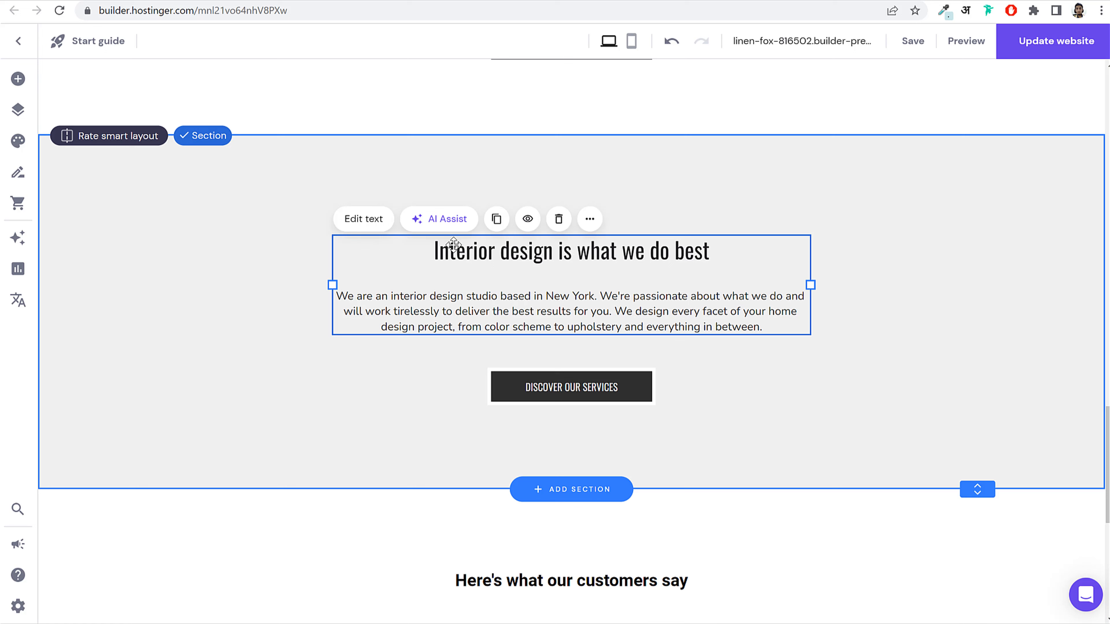
pyautogui.click(364, 218)
pyautogui.moveTo(435, 250); pyautogui.dragTo(710, 251)
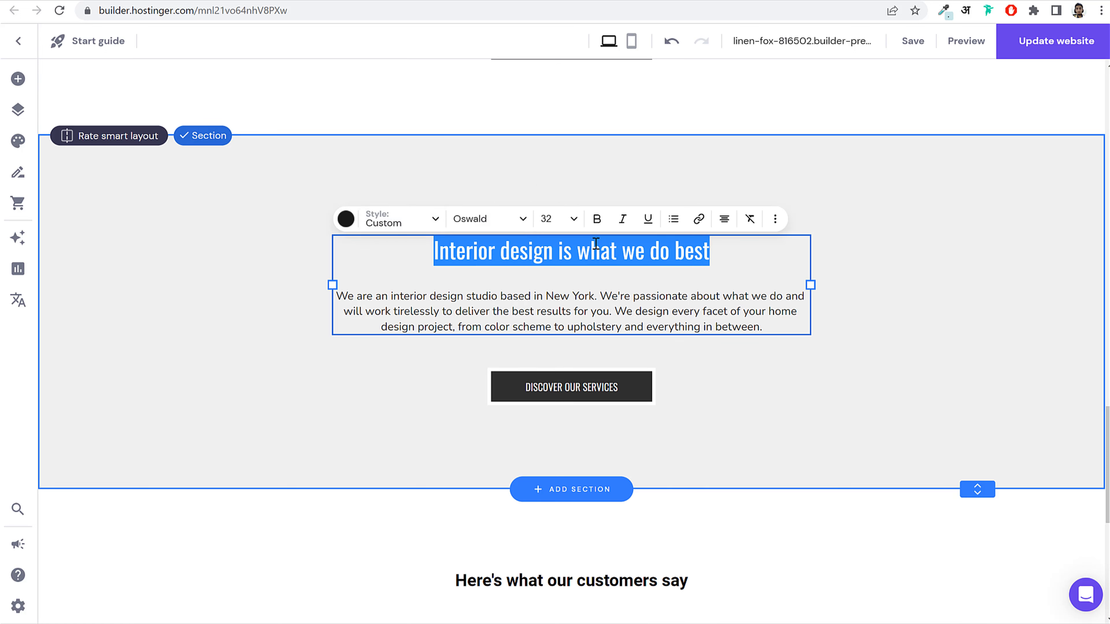
pyautogui.scroll(-10, 701, 275)
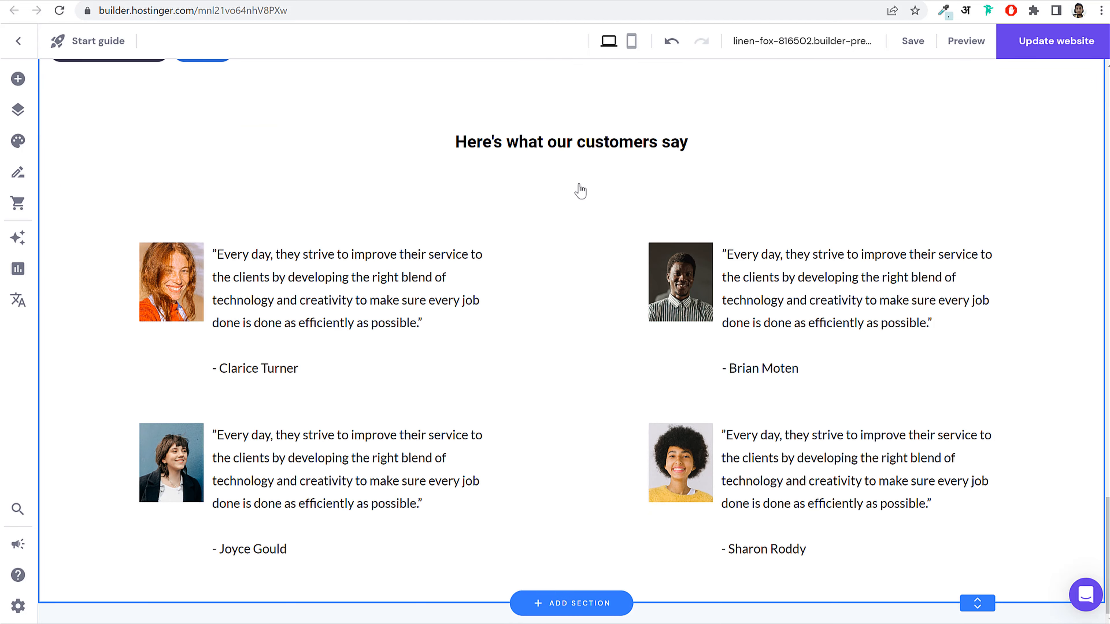
# Step: Set the 'Here's what our customers say' heading to Oswald, size 32
pyautogui.click(552, 142)
pyautogui.click(197, 116)
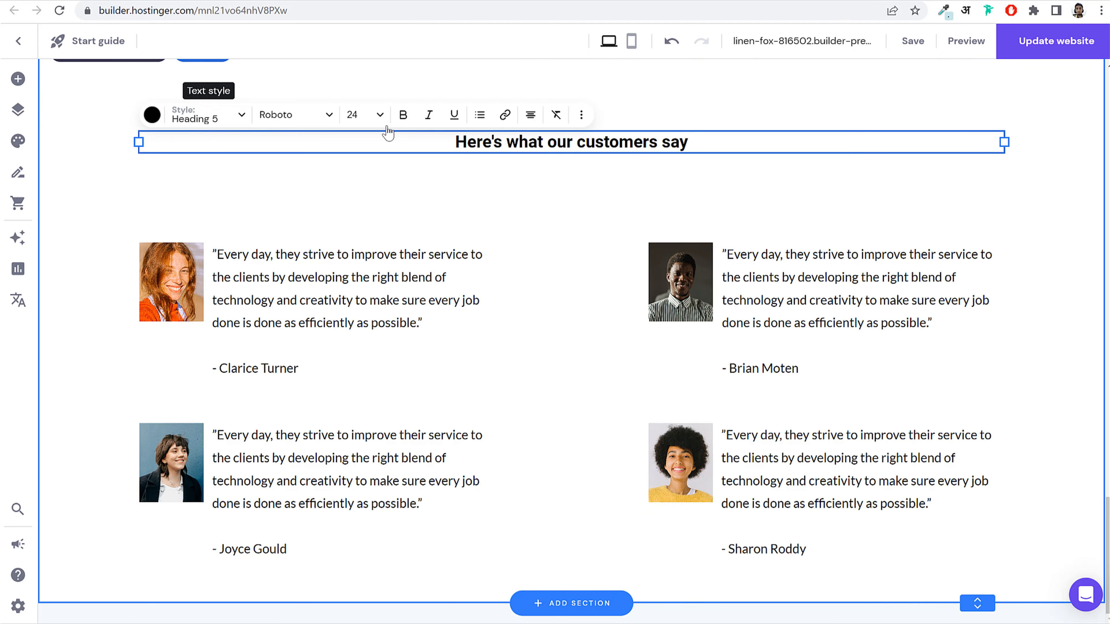
pyautogui.click(275, 115)
pyautogui.click(300, 217)
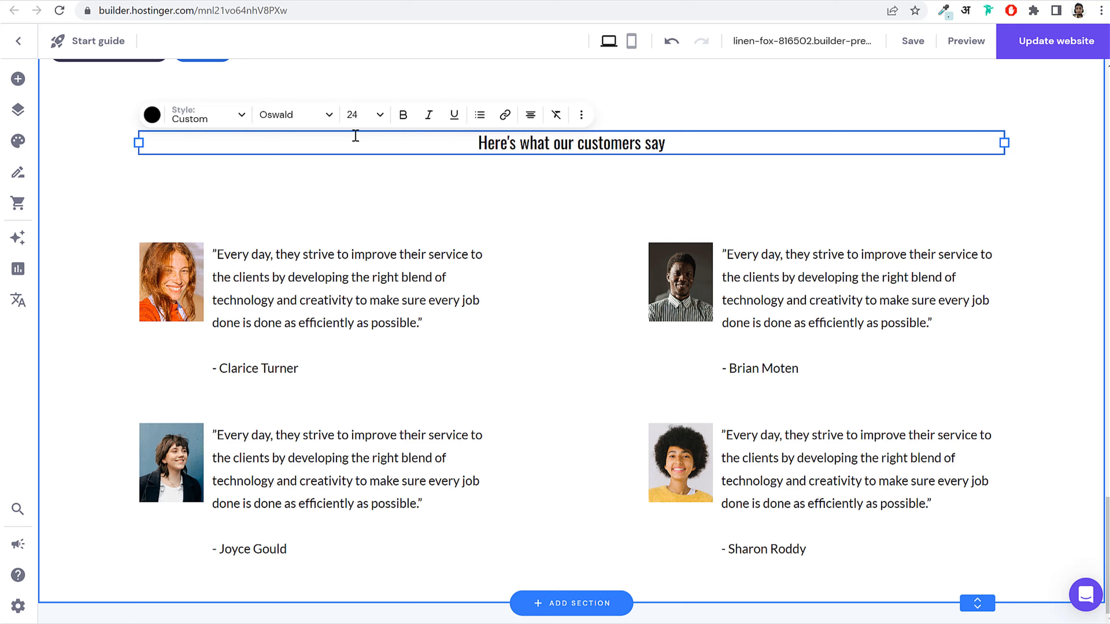
pyautogui.click(354, 114)
pyautogui.click(351, 222)
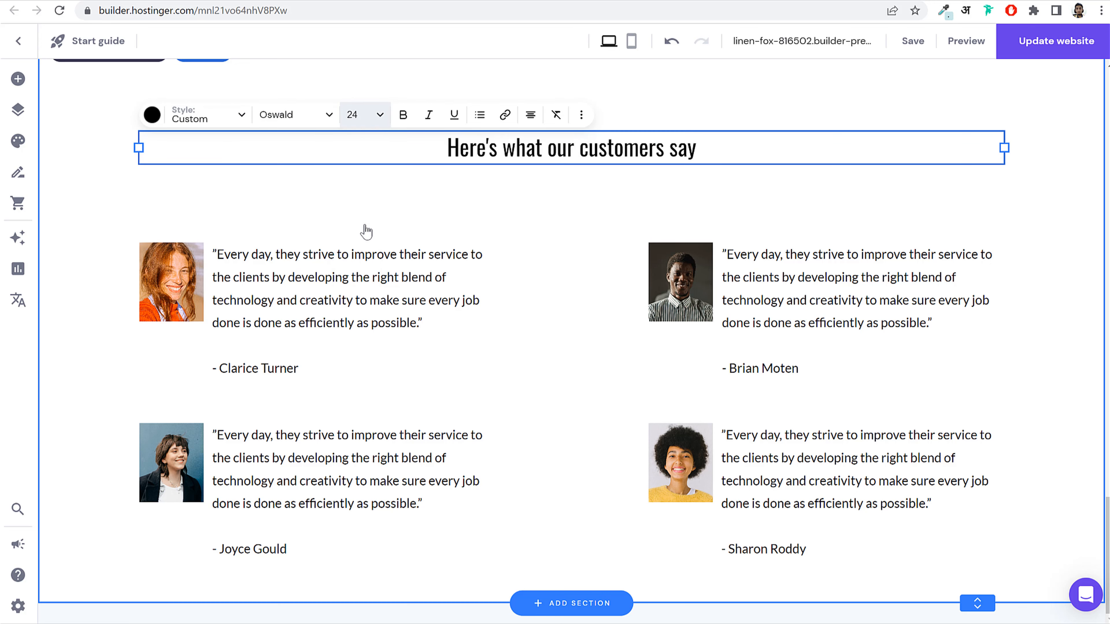
pyautogui.click(520, 225)
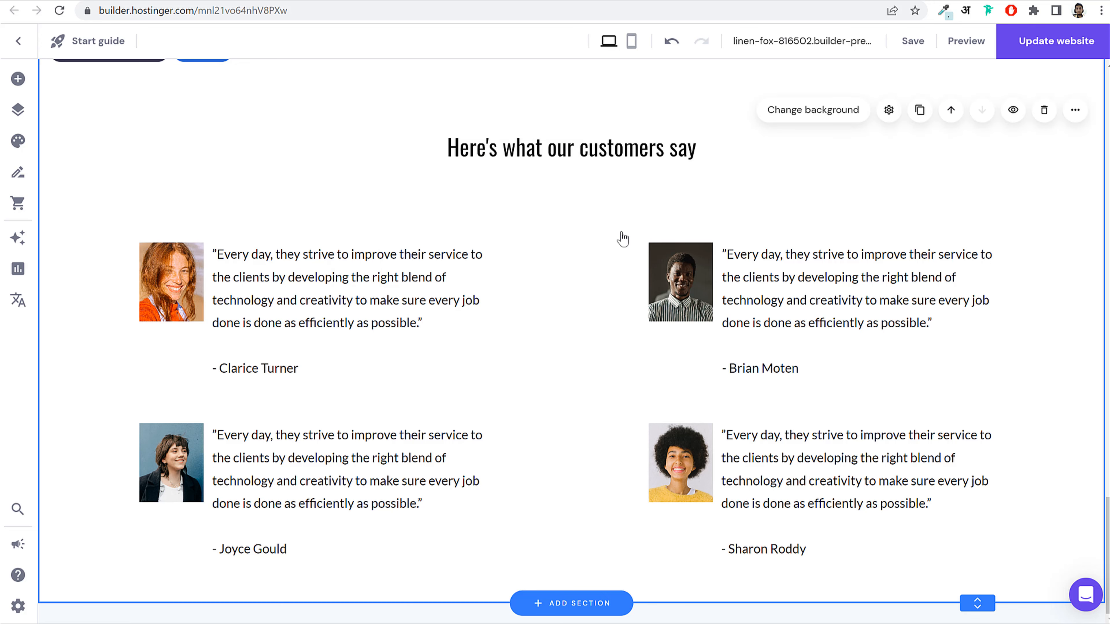
pyautogui.scroll(8, 622, 238)
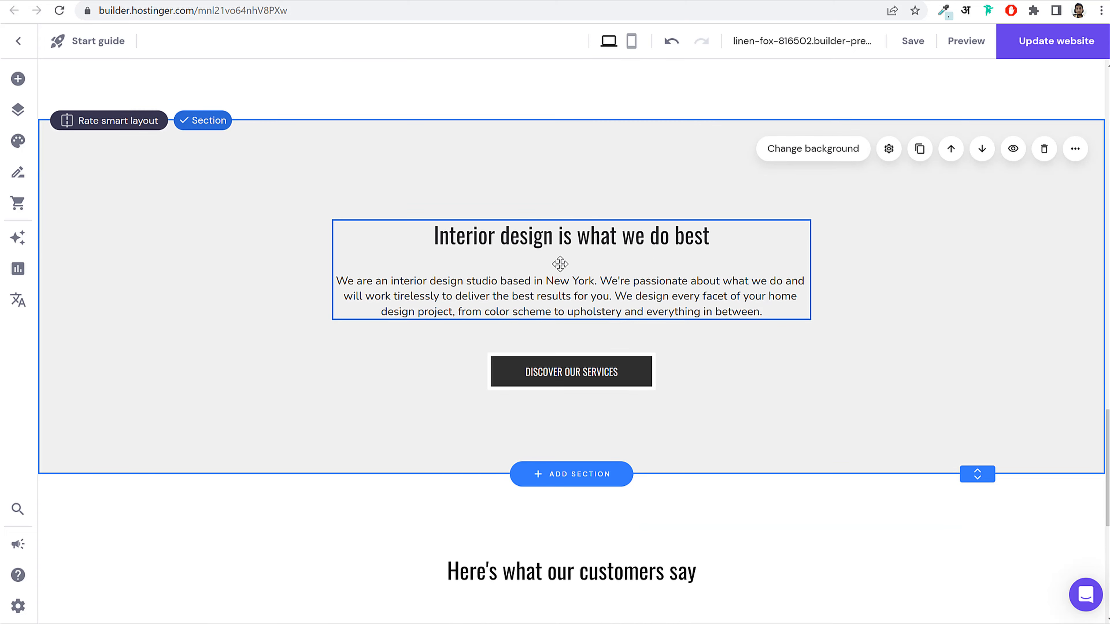
pyautogui.scroll(-7, 560, 263)
pyautogui.scroll(7, 671, 307)
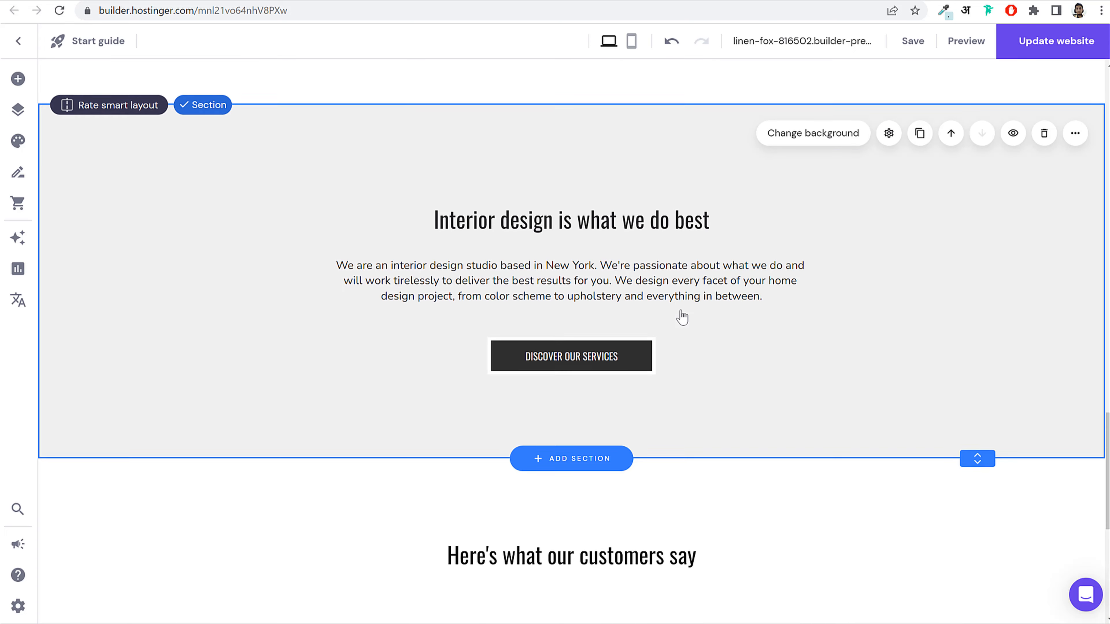
pyautogui.scroll(-7, 686, 312)
pyautogui.click(350, 341)
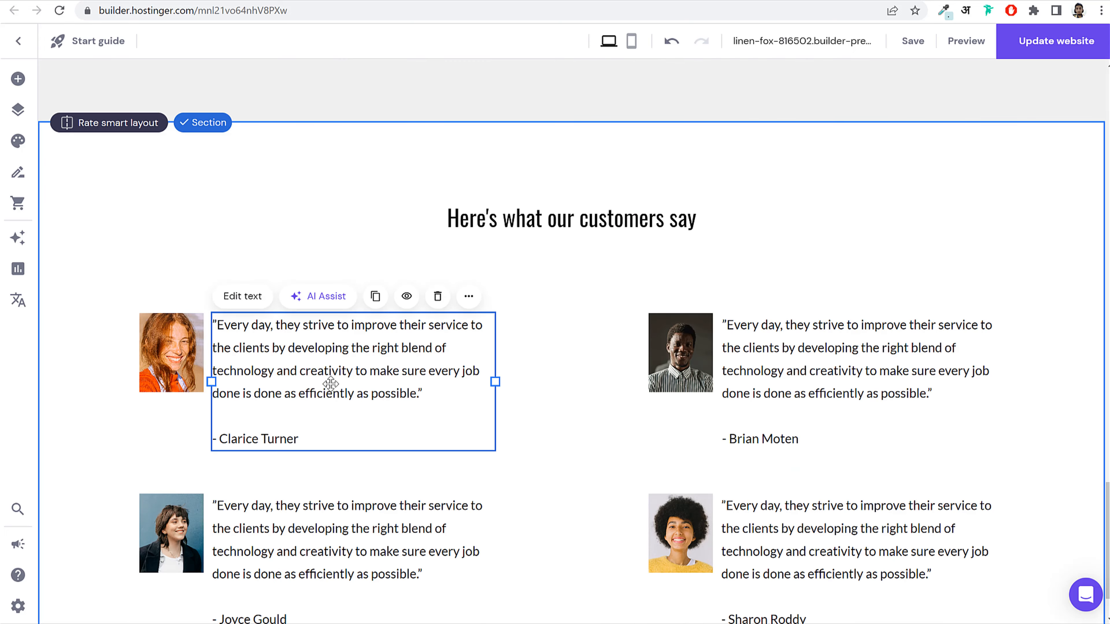
# Step: Change the top-left and top-right testimonial quotes from Lato to Nunito Sans
pyautogui.click(255, 301)
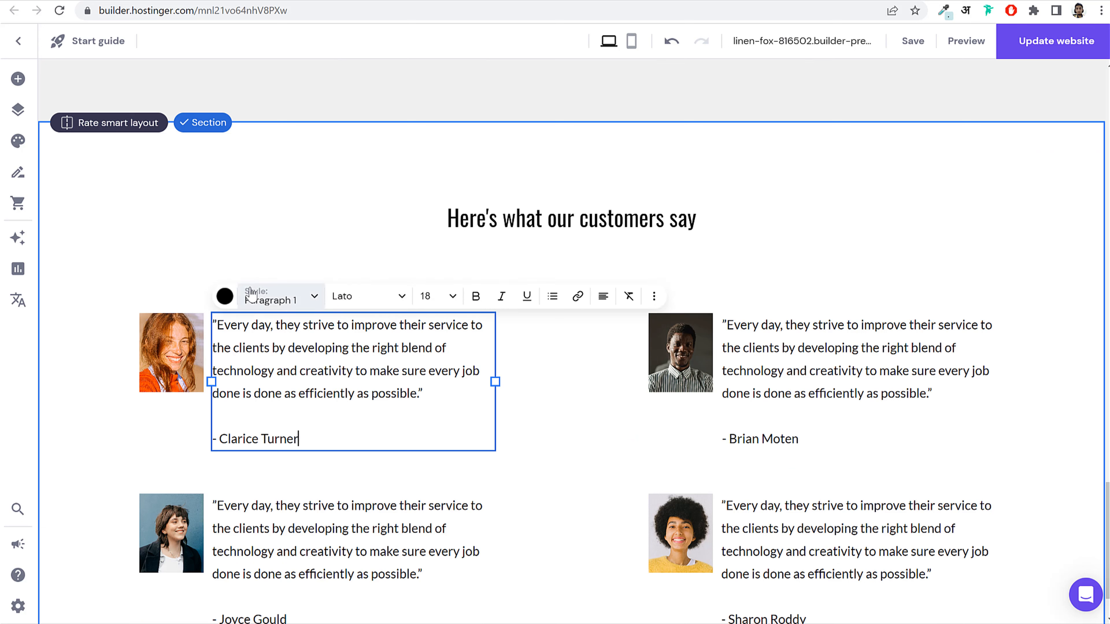
pyautogui.click(354, 298)
pyautogui.moveTo(396, 380)
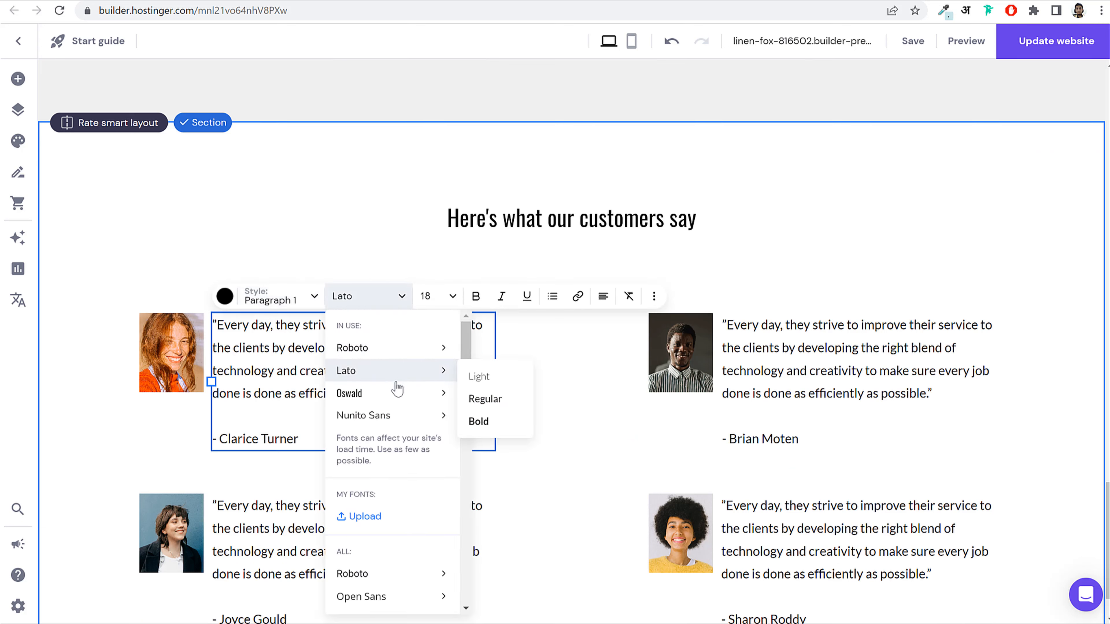
pyautogui.click(381, 422)
pyautogui.click(772, 360)
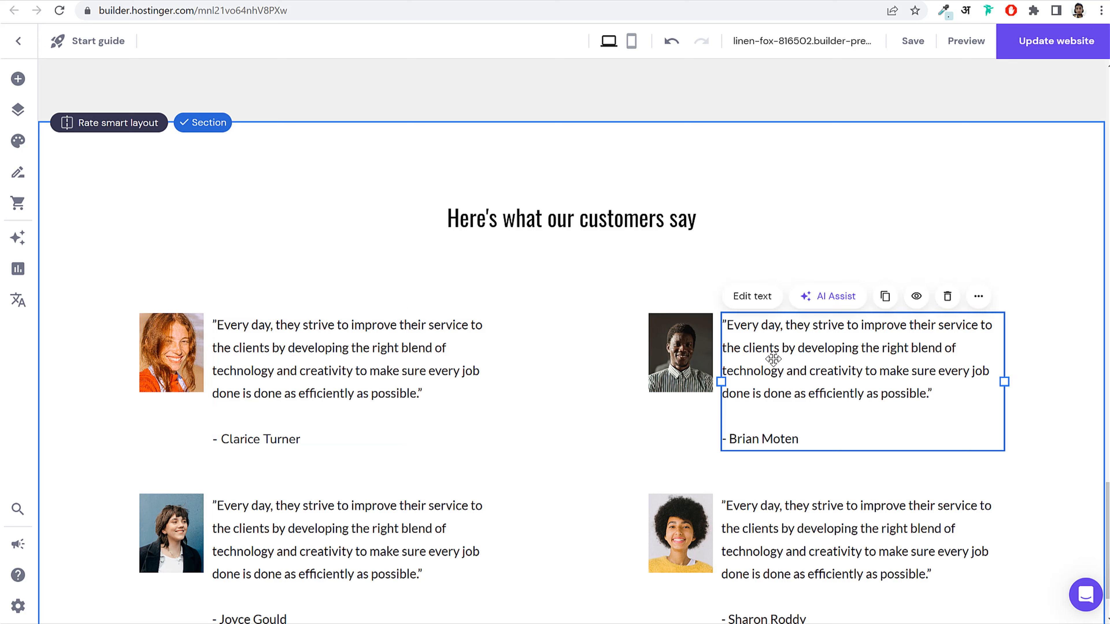
pyautogui.click(754, 296)
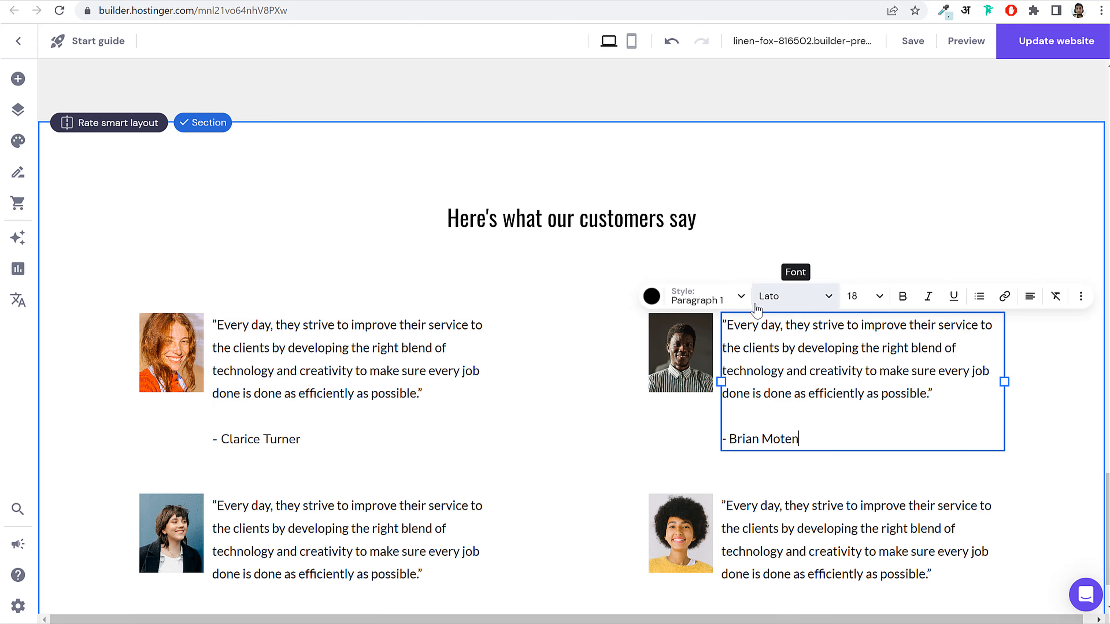
pyautogui.click(800, 298)
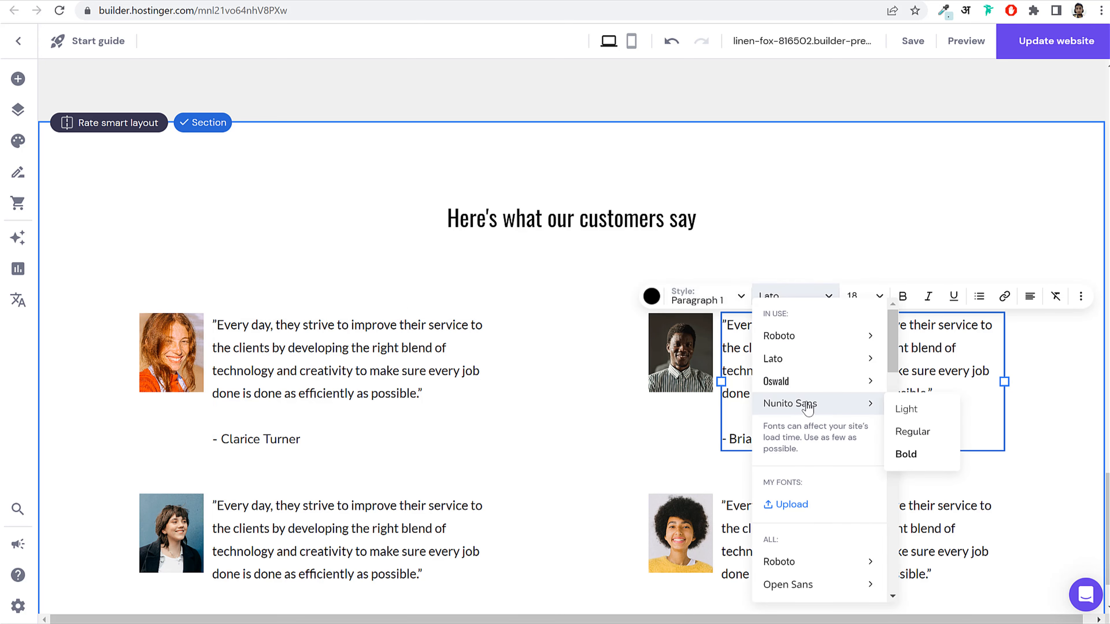
pyautogui.click(808, 405)
pyautogui.press('Escape')
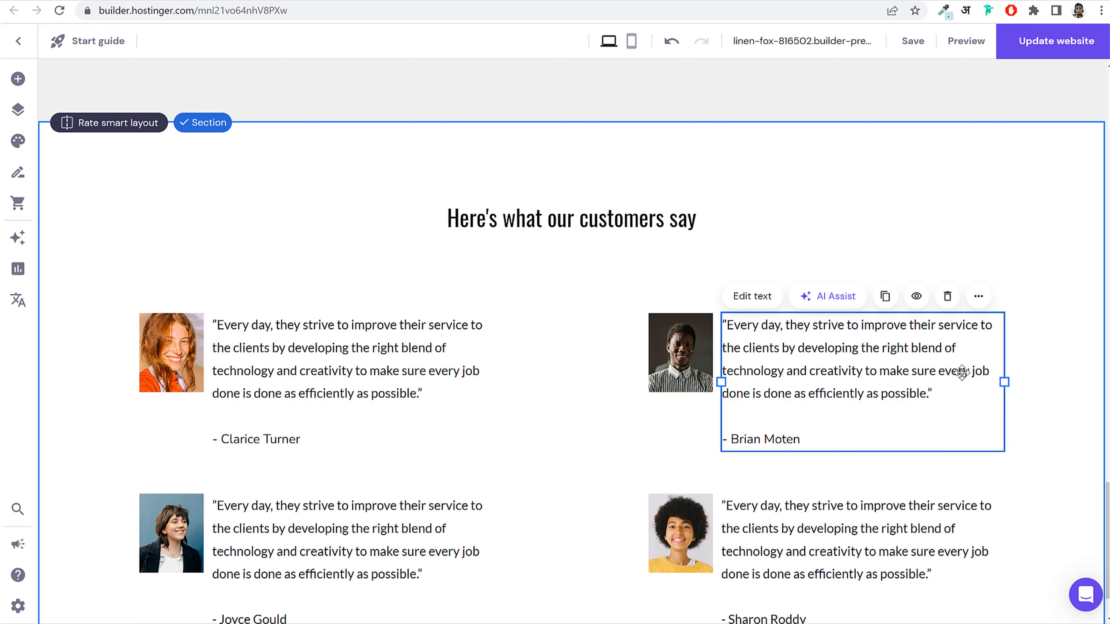
# Step: Change the bottom-right and bottom-left testimonial quotes to Nunito Sans
pyautogui.scroll(-2, 880, 421)
pyautogui.click(871, 444)
pyautogui.click(753, 408)
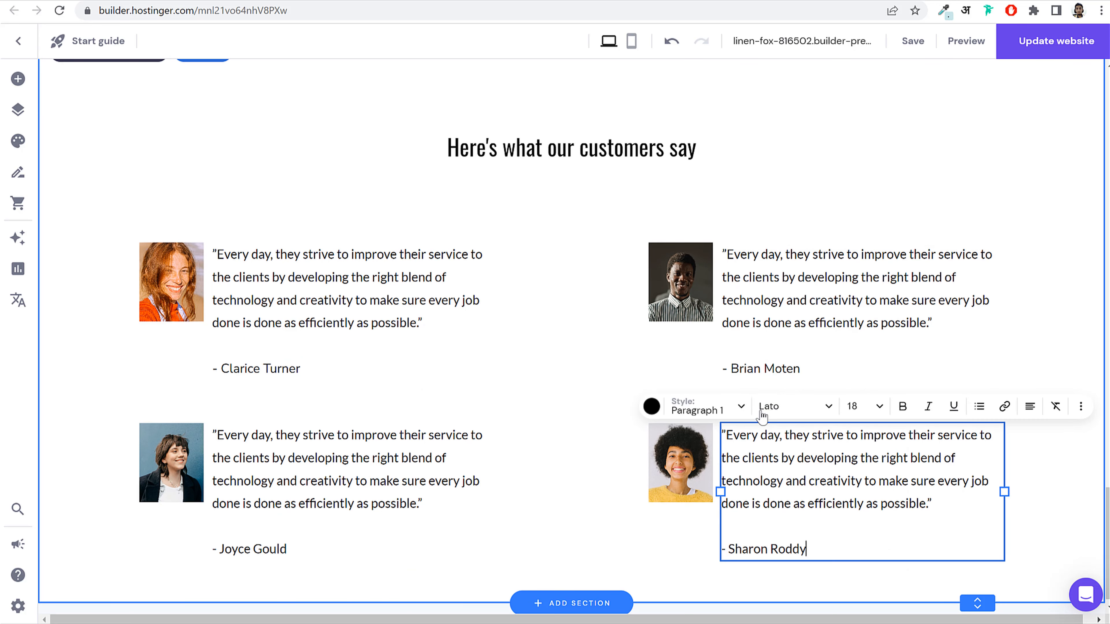
pyautogui.click(789, 406)
pyautogui.click(790, 192)
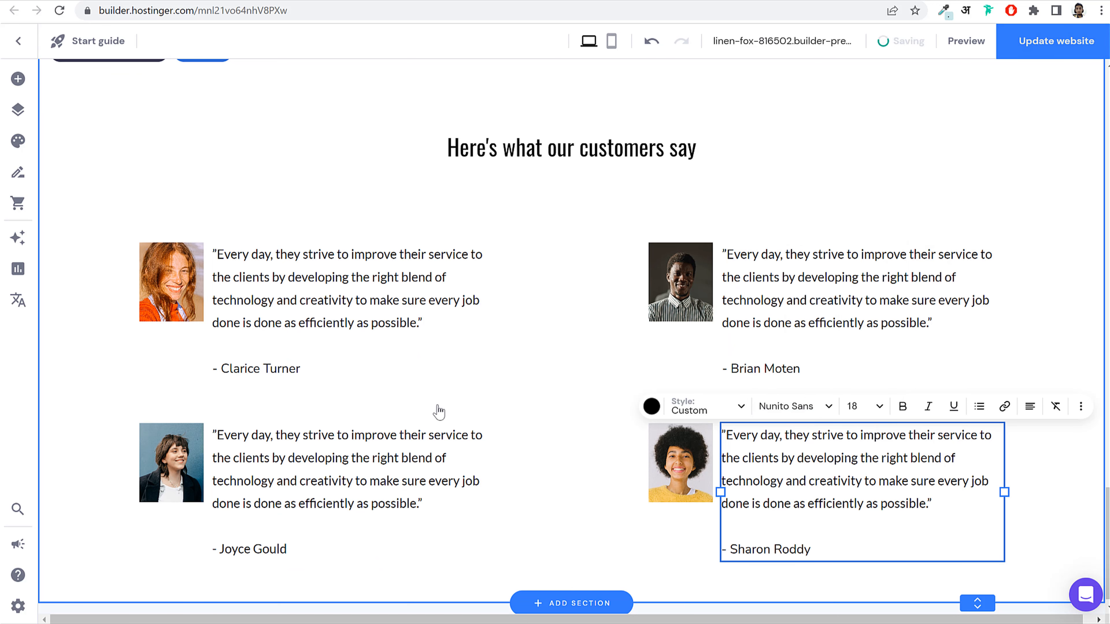
pyautogui.click(347, 463)
pyautogui.click(251, 407)
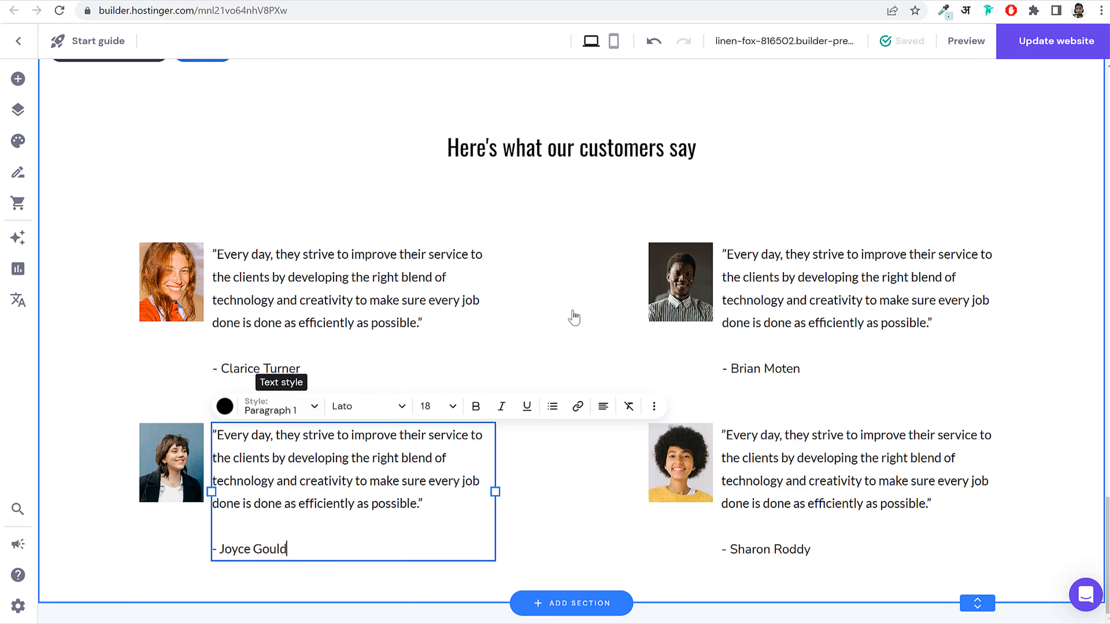
pyautogui.click(368, 407)
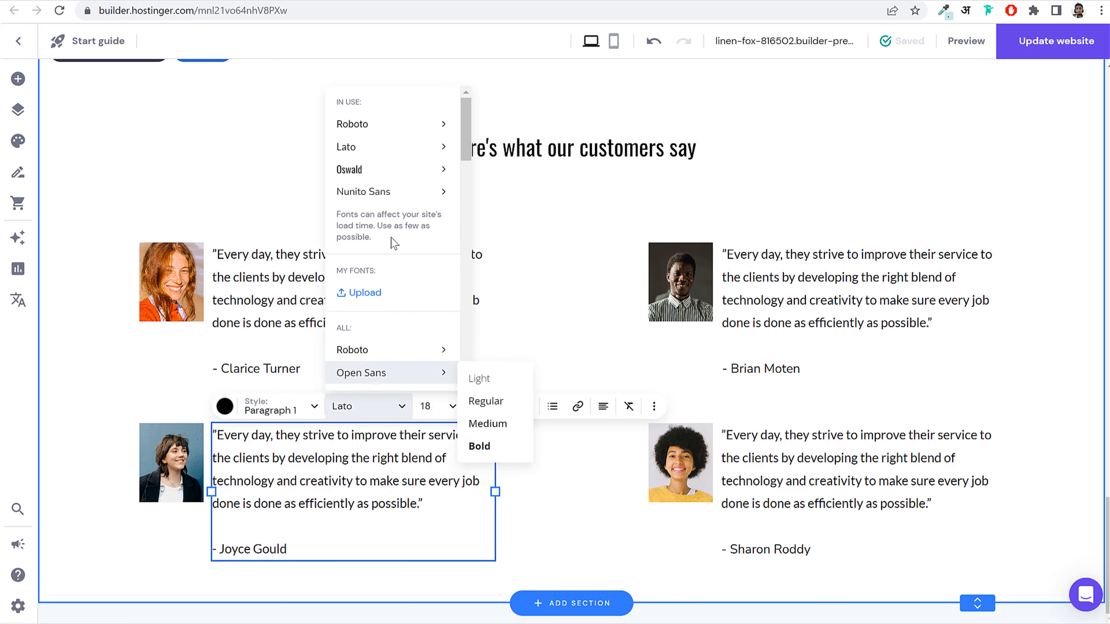
pyautogui.click(389, 191)
pyautogui.click(181, 292)
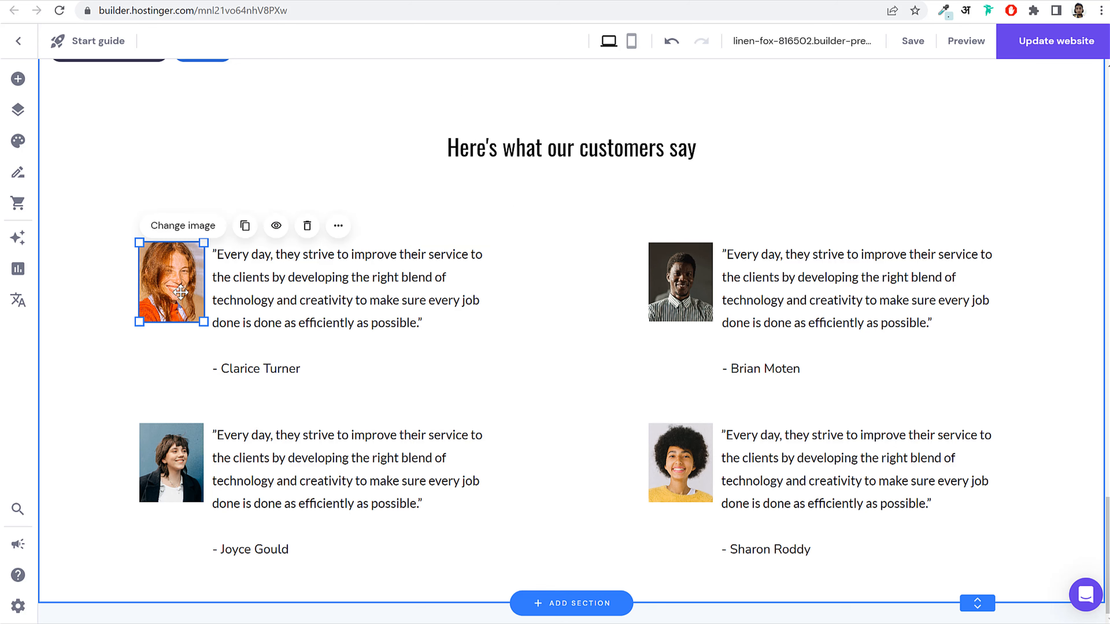
# Step: Open the top-left photo's settings and media library, then close both without changing the photo
pyautogui.click(163, 279)
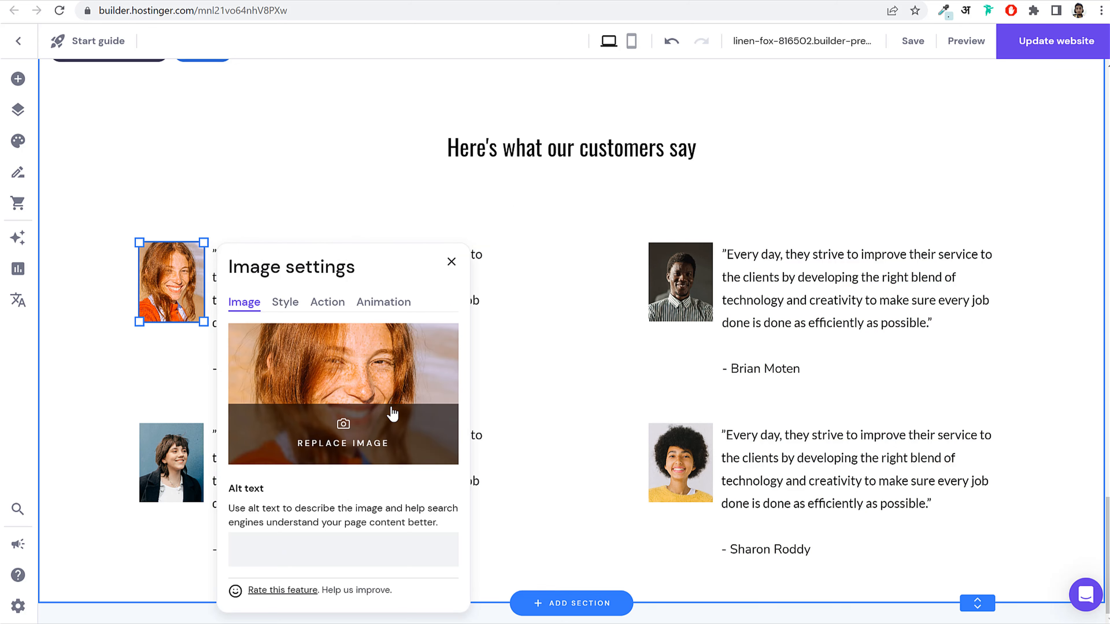
pyautogui.click(392, 415)
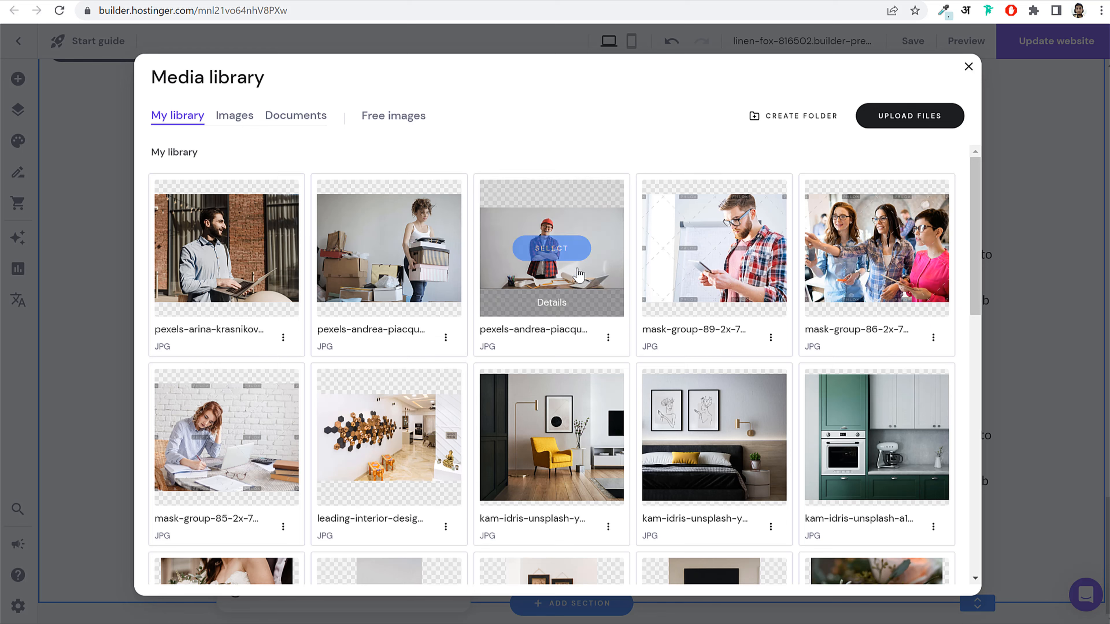
pyautogui.click(968, 69)
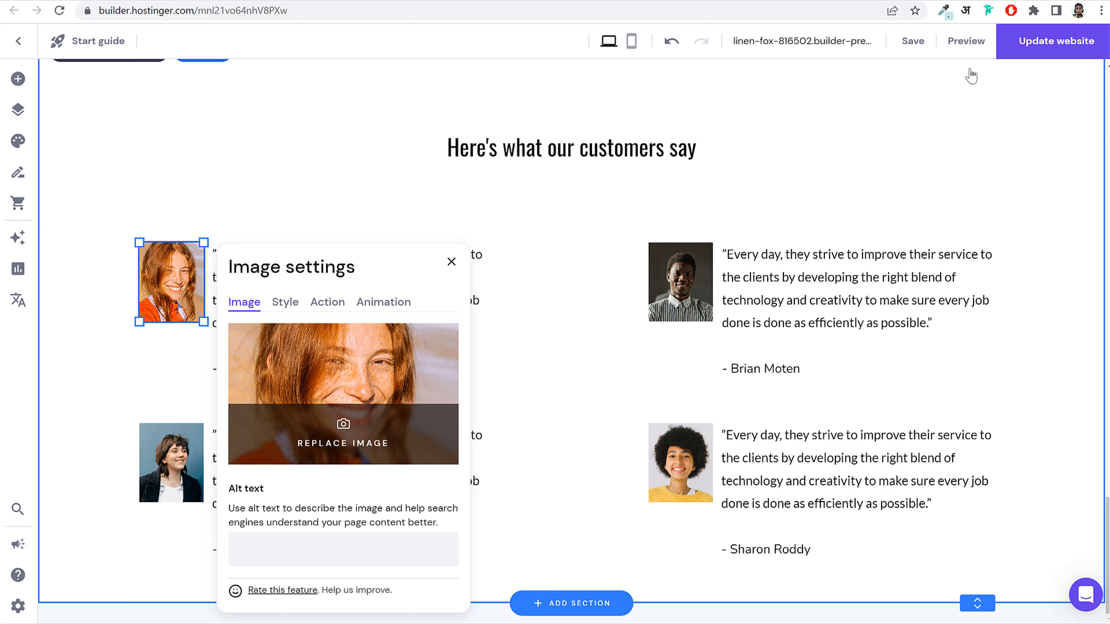
pyautogui.click(564, 358)
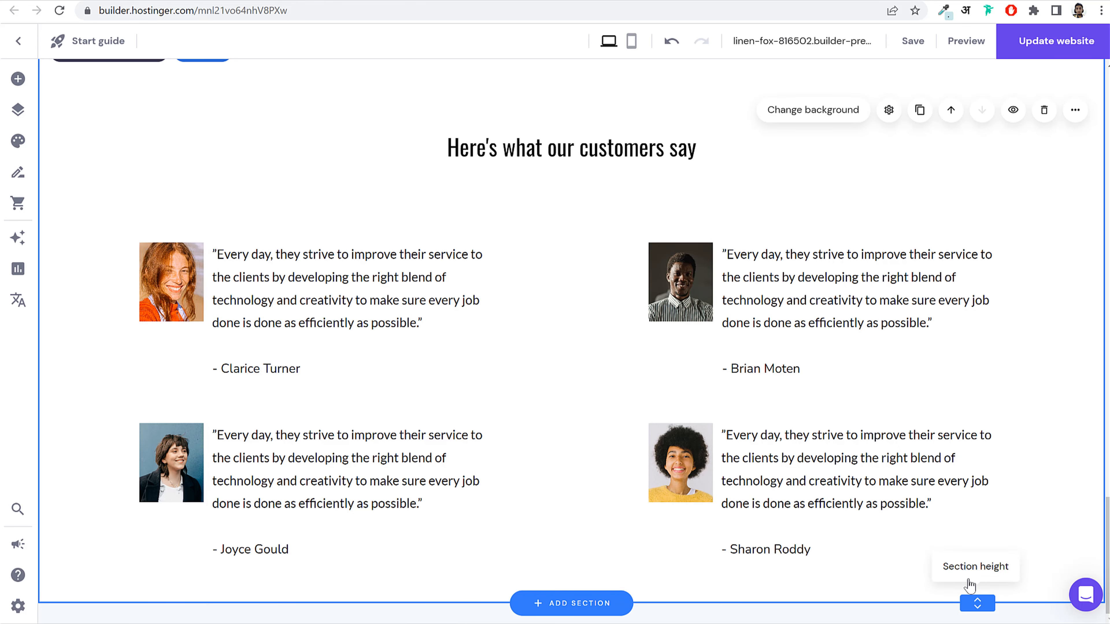
# Step: Drag the testimonials section's height handle down to add space below the four quotes
pyautogui.moveTo(982, 603); pyautogui.dragTo(982, 607)
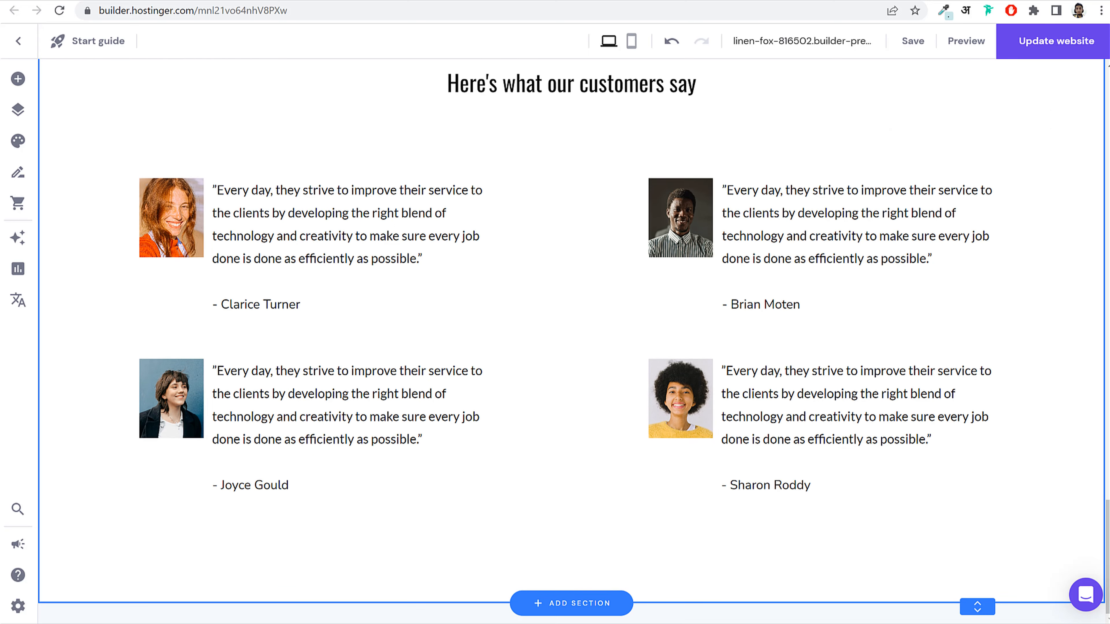
pyautogui.scroll(8, 776, 550)
pyautogui.scroll(-2, 702, 479)
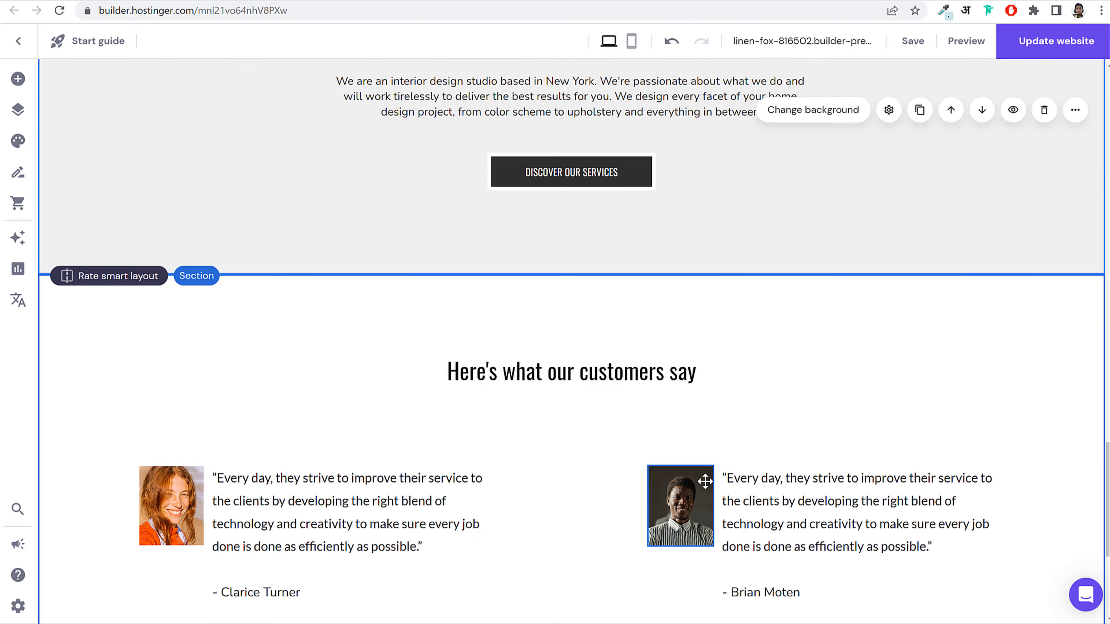
pyautogui.scroll(-5, 704, 482)
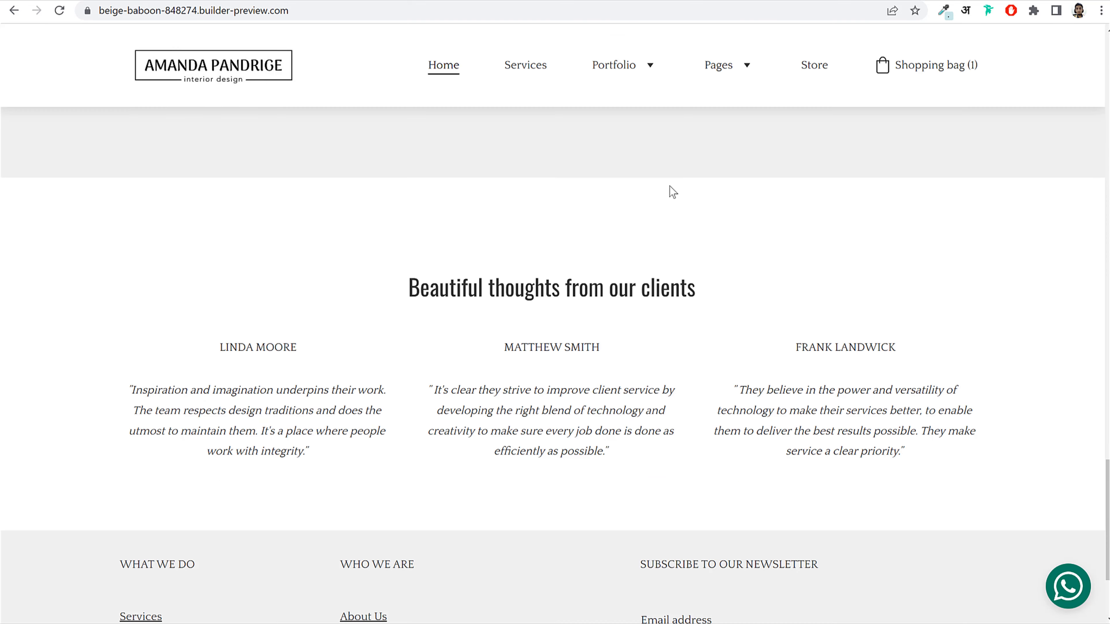
pyautogui.scroll(-3, 825, 355)
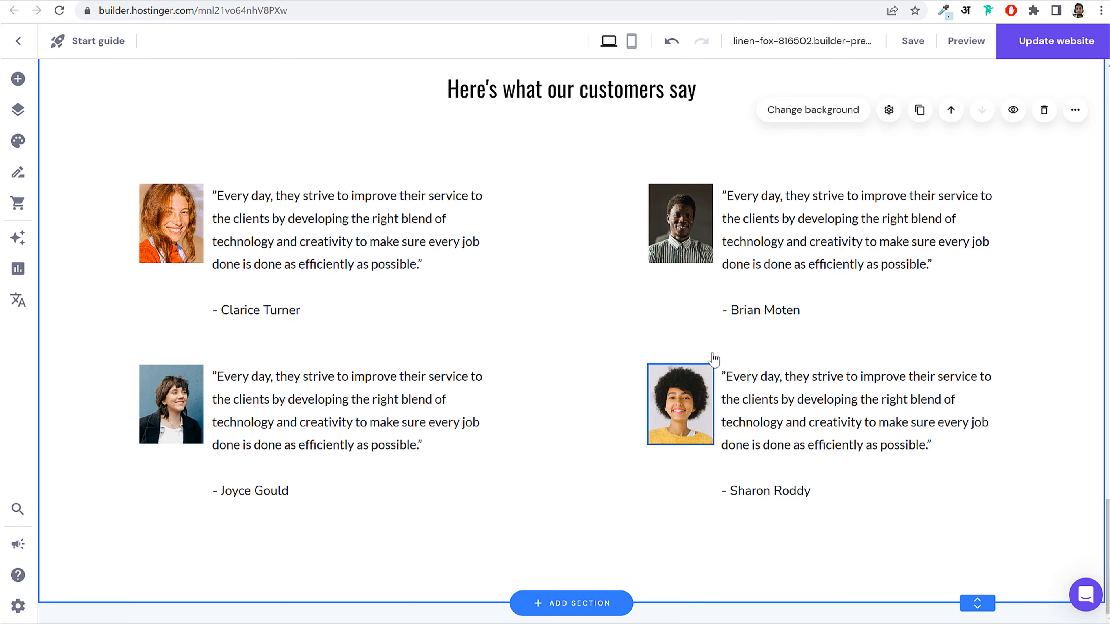
# Step: Save the site, scroll through the page to review it, then check the reference site
pyautogui.click(914, 41)
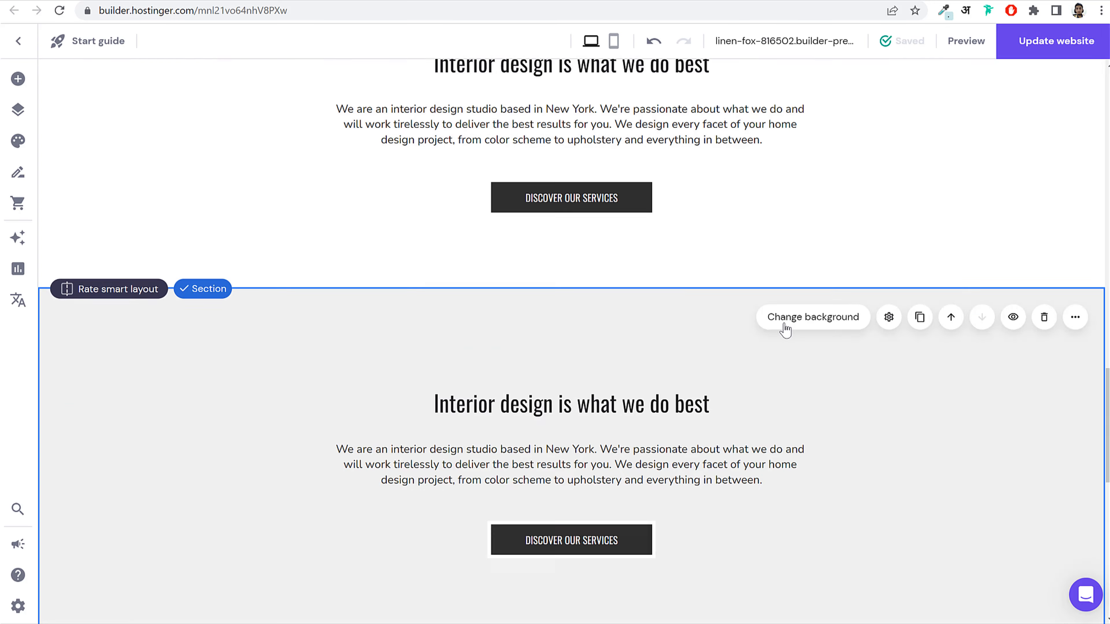
pyautogui.scroll(15, 786, 330)
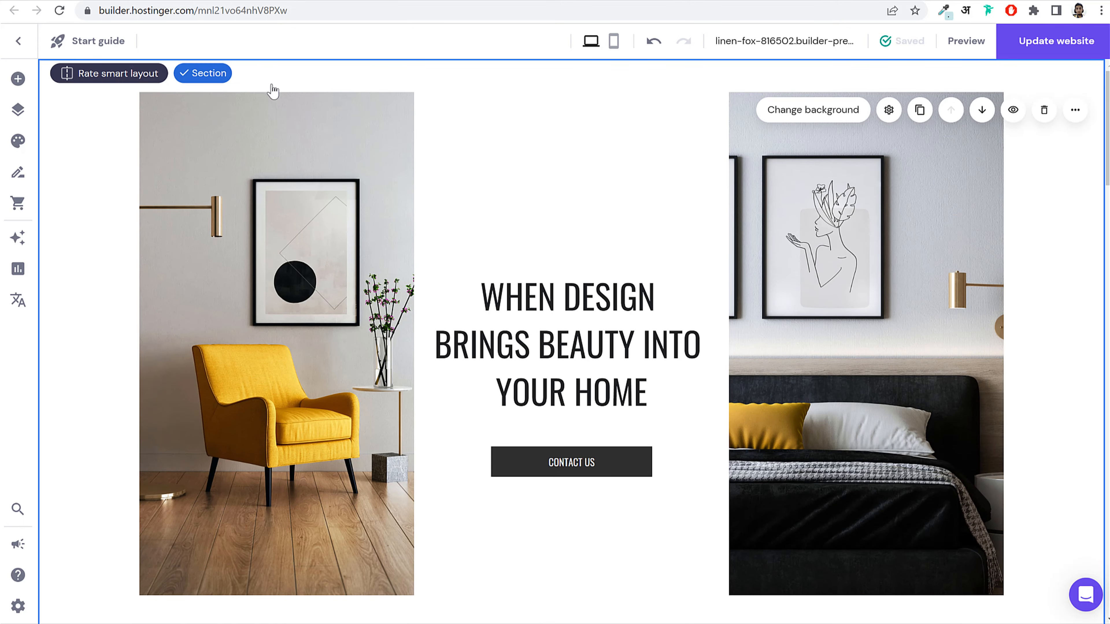
pyautogui.scroll(-2, 895, 322)
pyautogui.scroll(1, 895, 322)
pyautogui.scroll(-20, 894, 324)
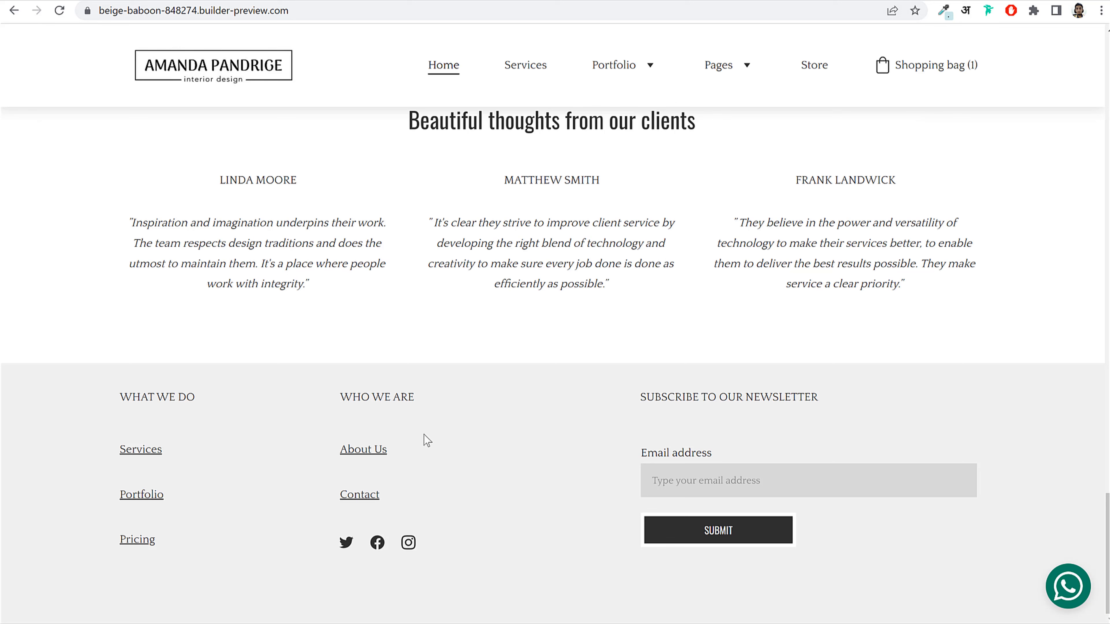
pyautogui.hotkey('ctrl', 'l')
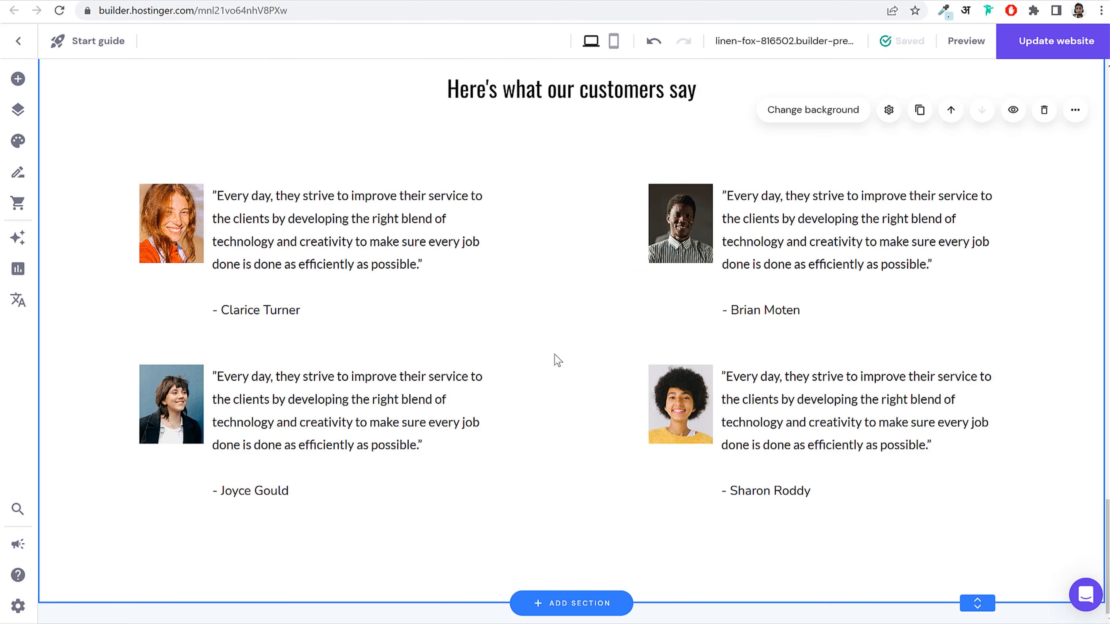
# Step: Add the newsletter footer template from the Footer category to all pages
pyautogui.click(579, 610)
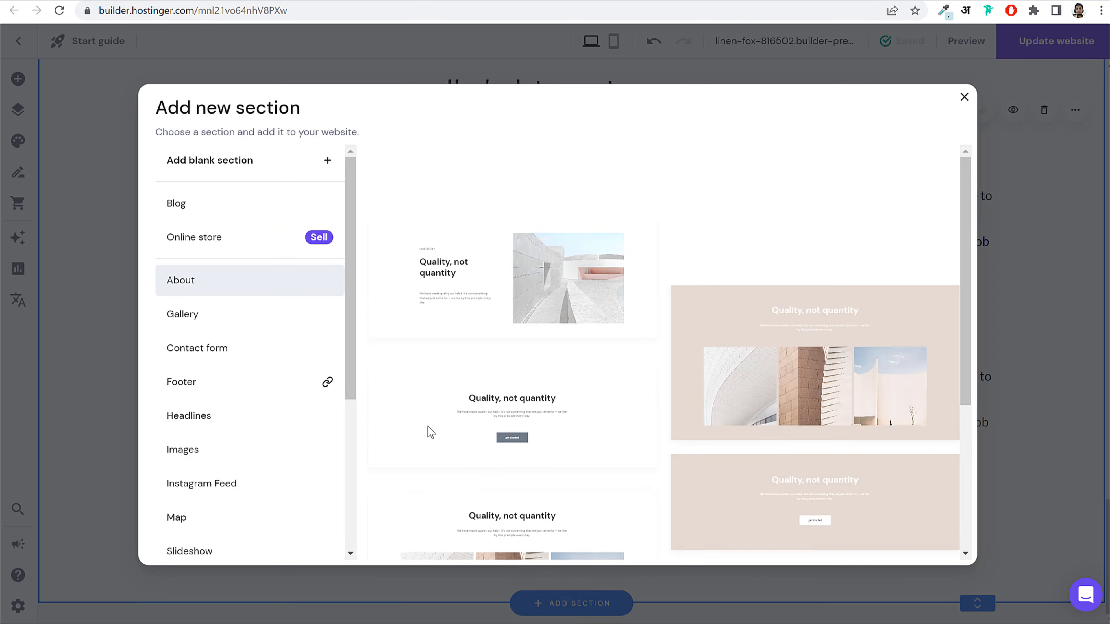
pyautogui.click(246, 396)
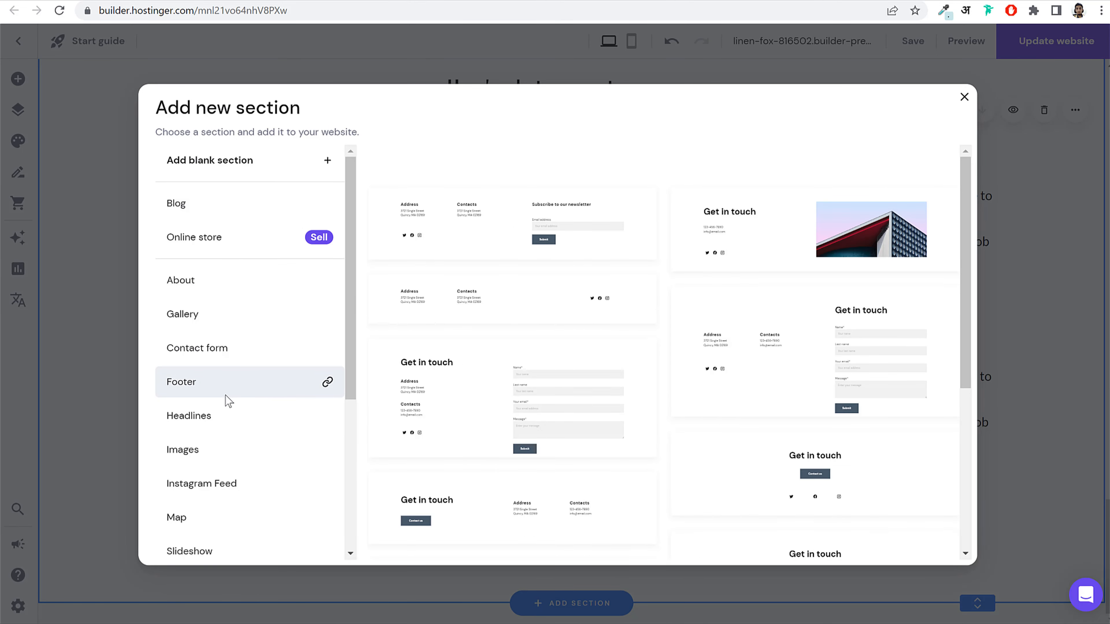
pyautogui.scroll(-10, 677, 404)
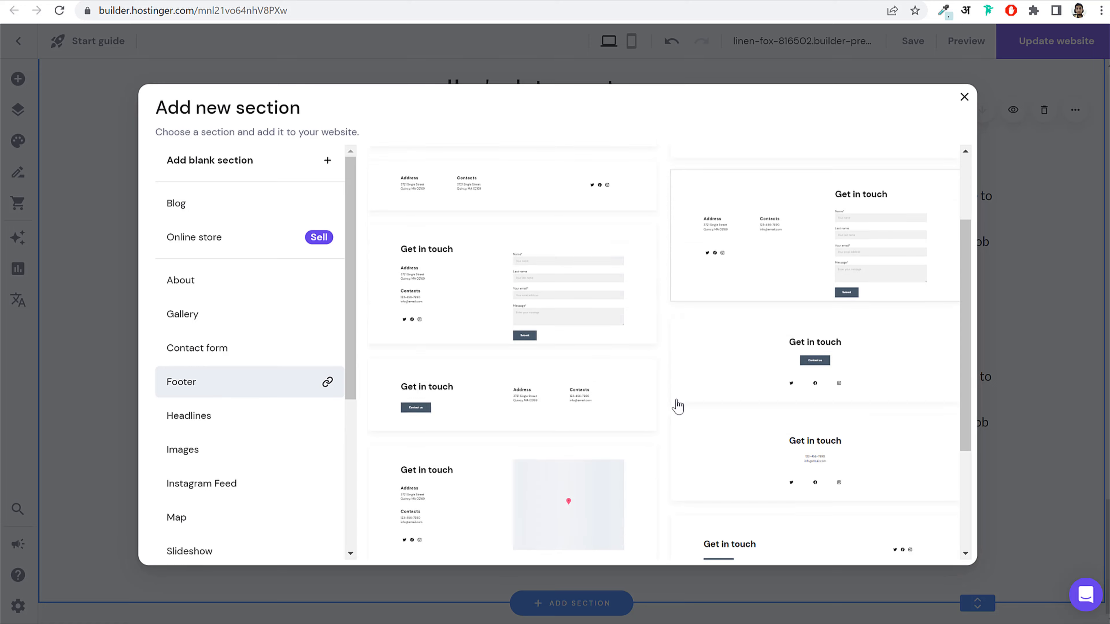
pyautogui.scroll(10, 667, 409)
pyautogui.click(473, 220)
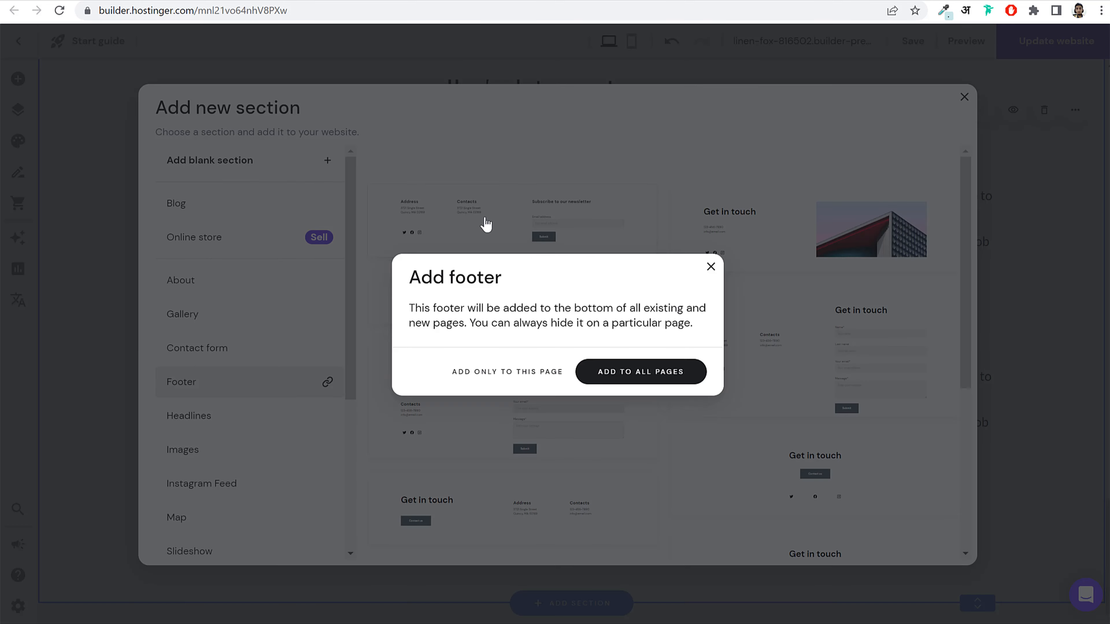
pyautogui.click(658, 372)
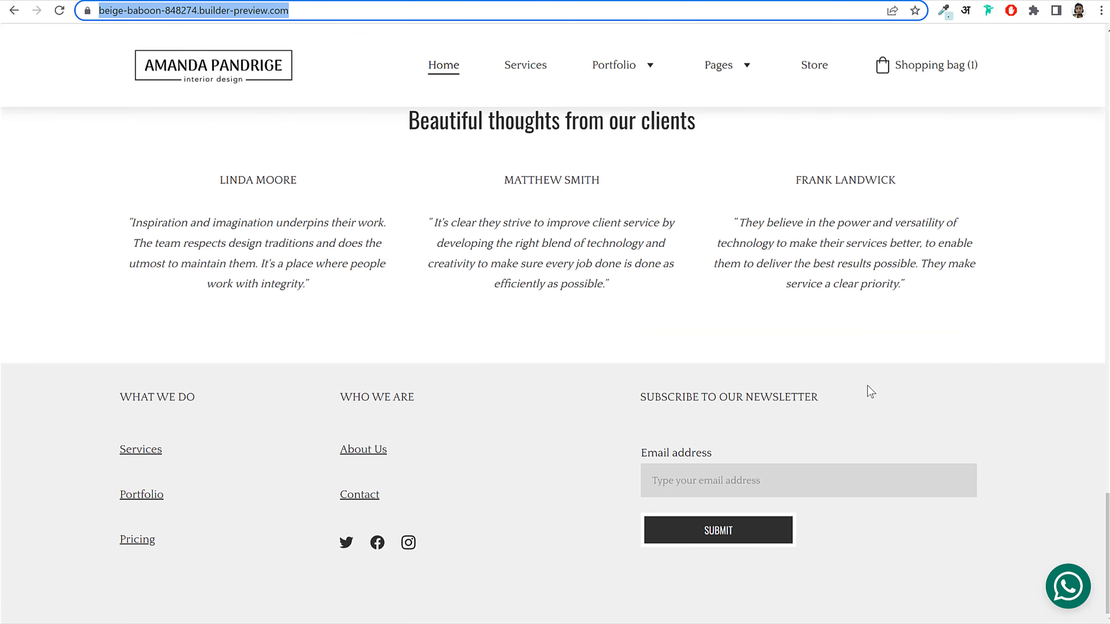
pyautogui.scroll(6, 776, 248)
pyautogui.scroll(-6, 780, 313)
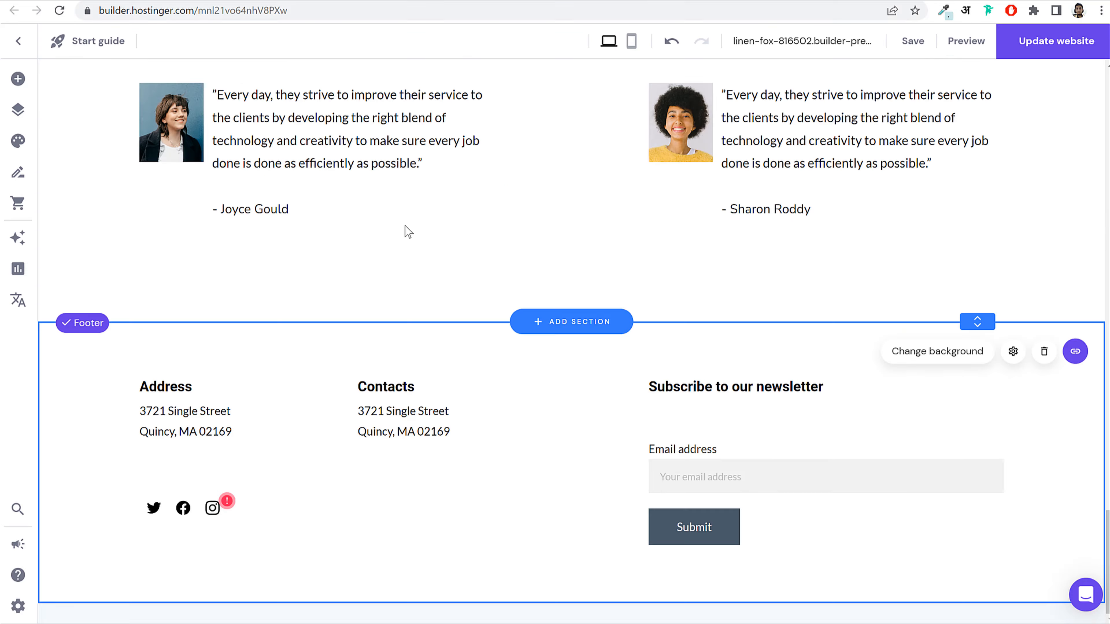
# Step: Give the footer section a light grey #f0f0f0 background
pyautogui.click(1012, 351)
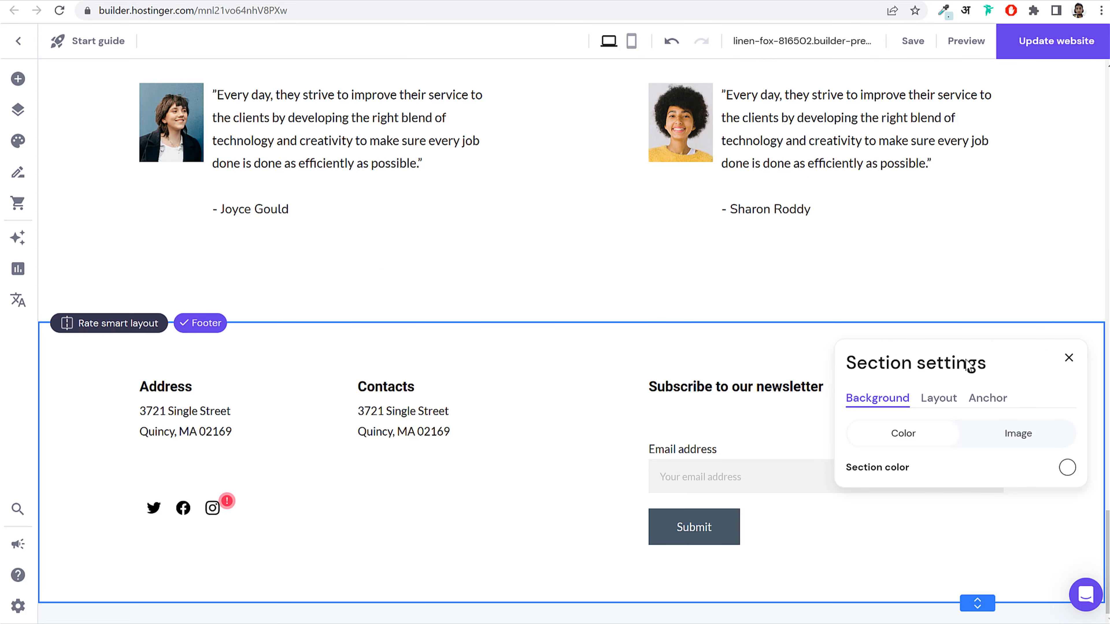
pyautogui.click(1072, 472)
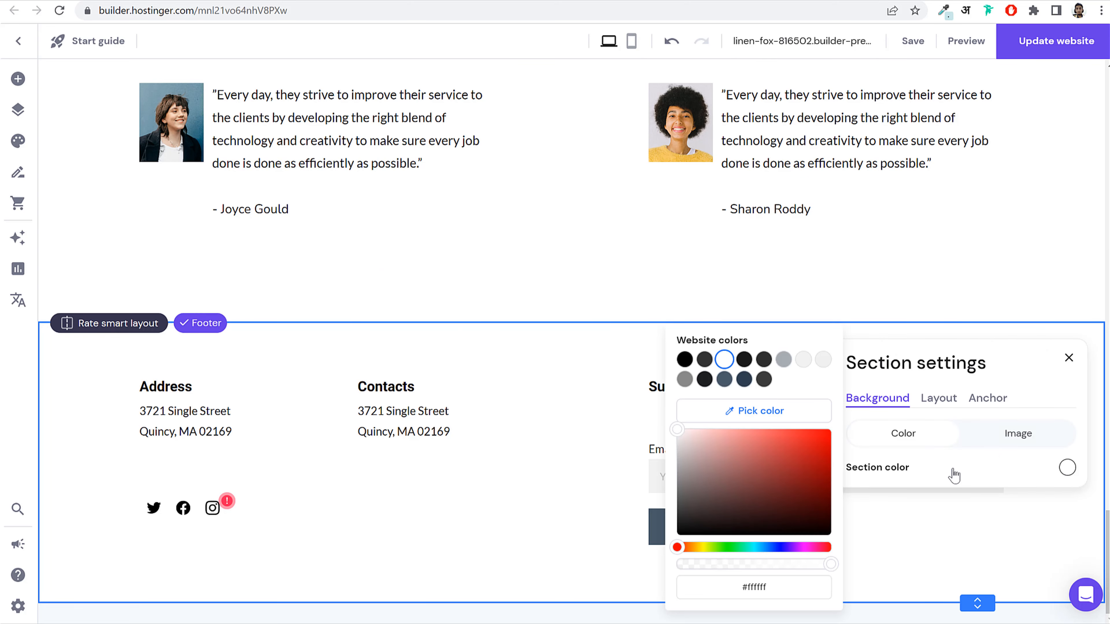
pyautogui.click(804, 361)
pyautogui.click(823, 360)
pyautogui.click(769, 588)
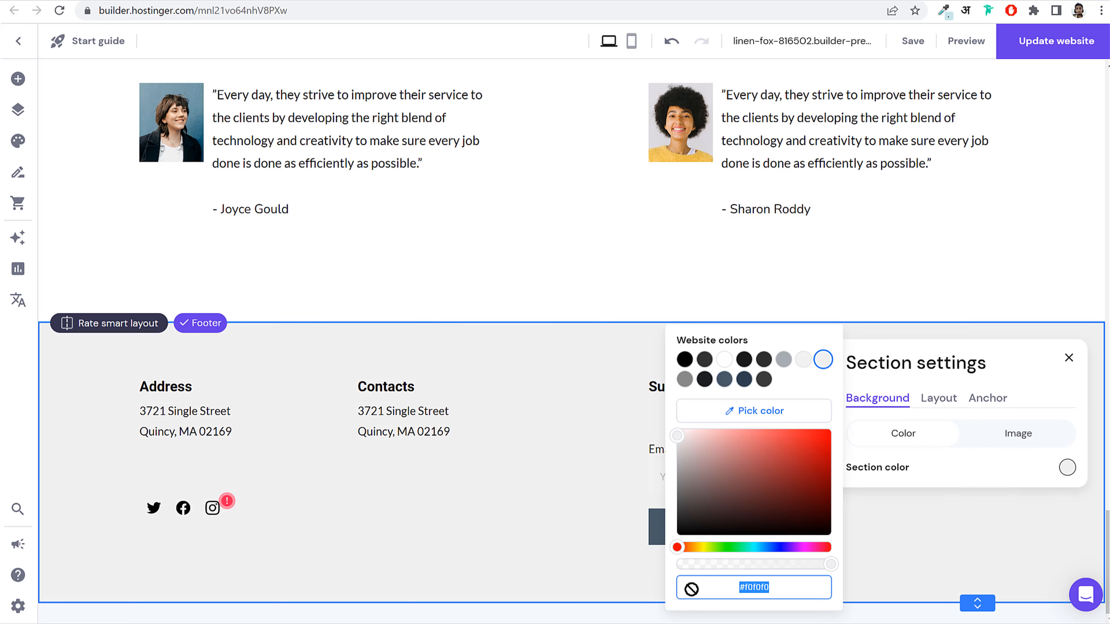
pyautogui.click(585, 449)
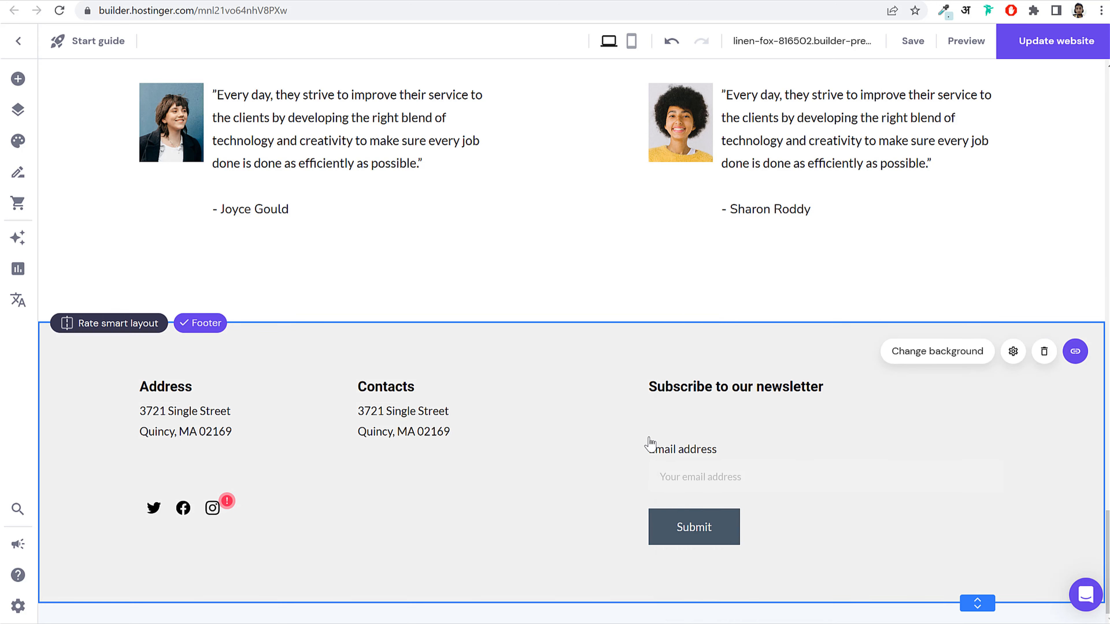
# Step: Set the footer's Address heading in Oswald and its address lines in Nunito Sans
pyautogui.click(199, 393)
pyautogui.click(173, 368)
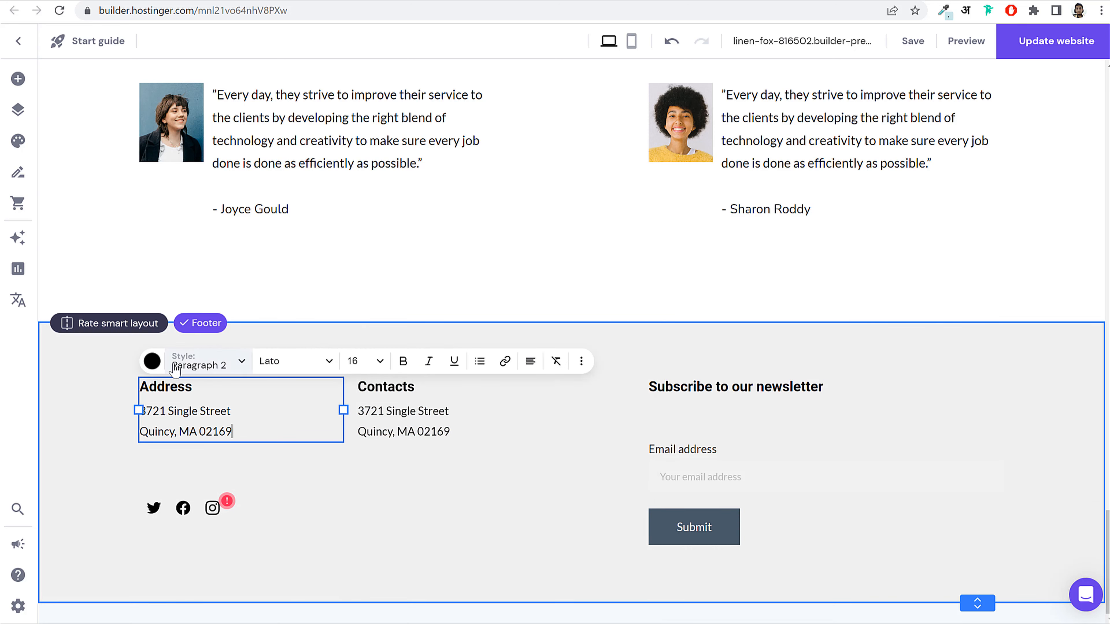
pyautogui.click(289, 365)
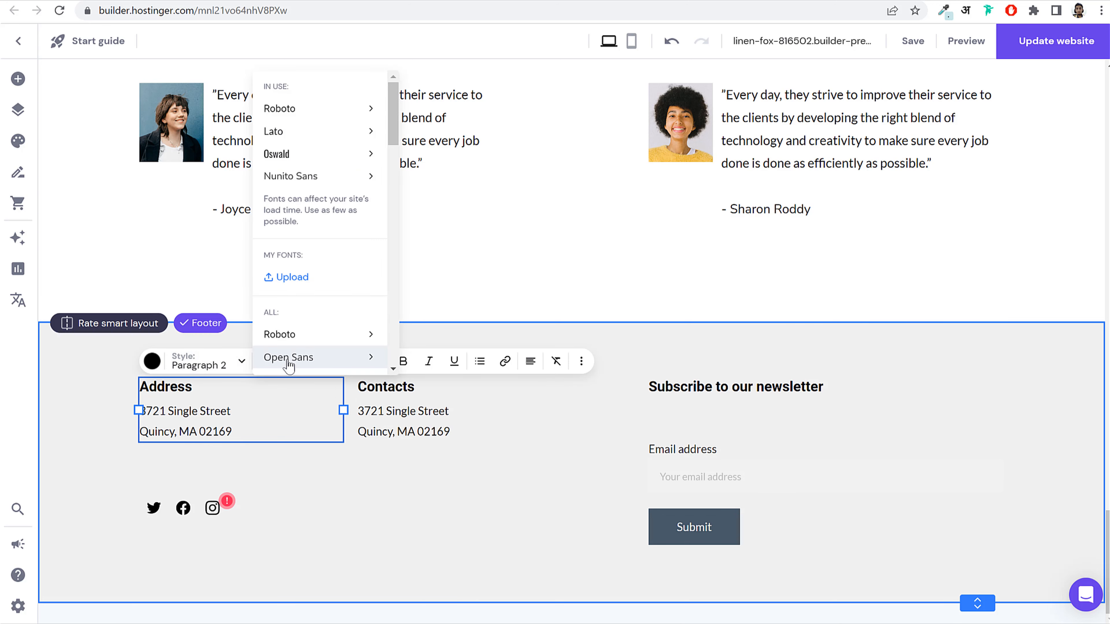
pyautogui.click(192, 388)
pyautogui.doubleClick(193, 387)
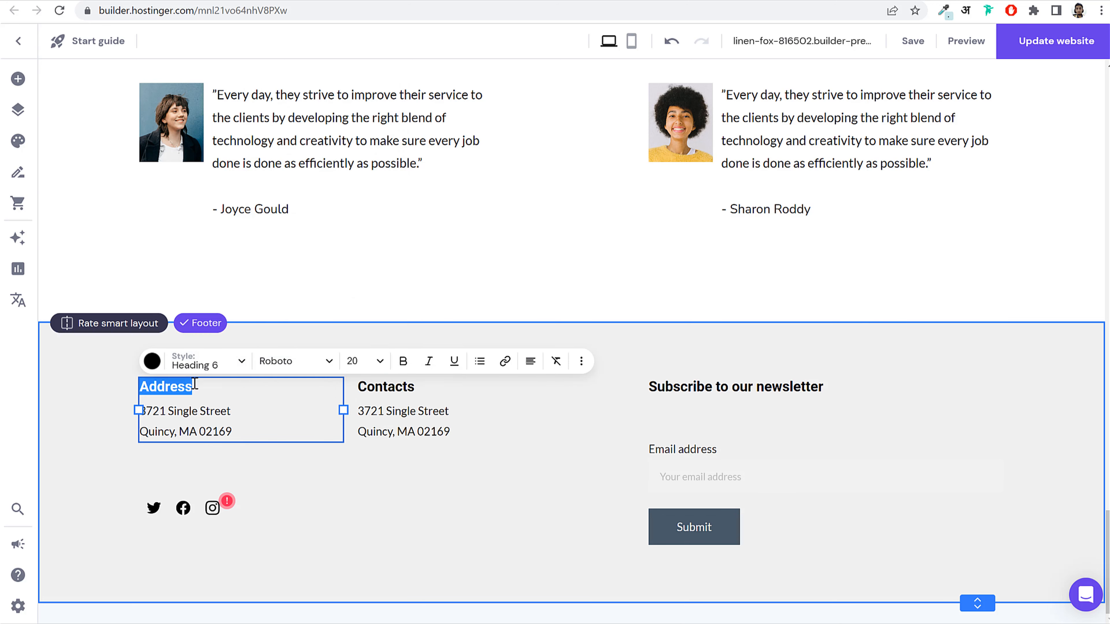
pyautogui.click(280, 361)
pyautogui.click(300, 153)
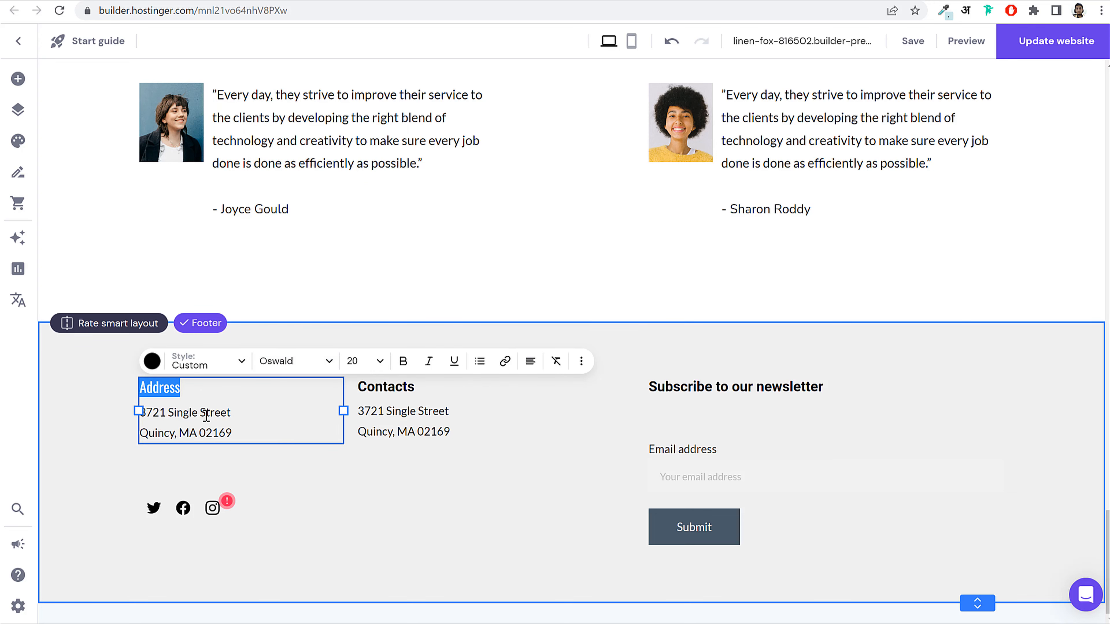
pyautogui.tripleClick(207, 415)
pyautogui.click(269, 361)
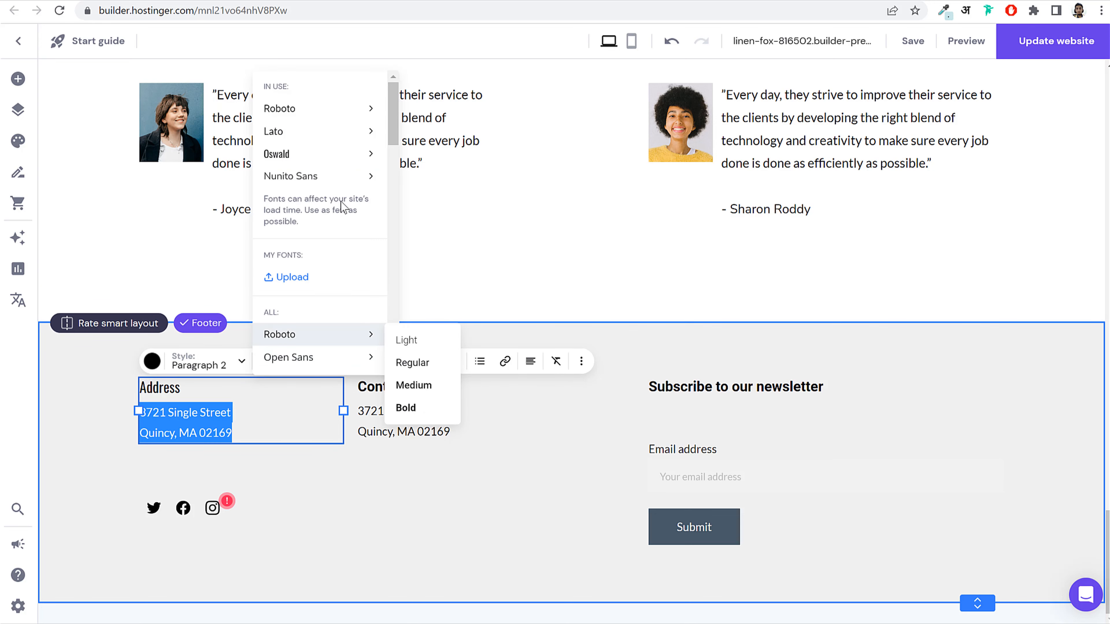
pyautogui.click(322, 180)
# Step: Set the footer's Contacts heading in Oswald
pyautogui.click(397, 409)
pyautogui.click(398, 394)
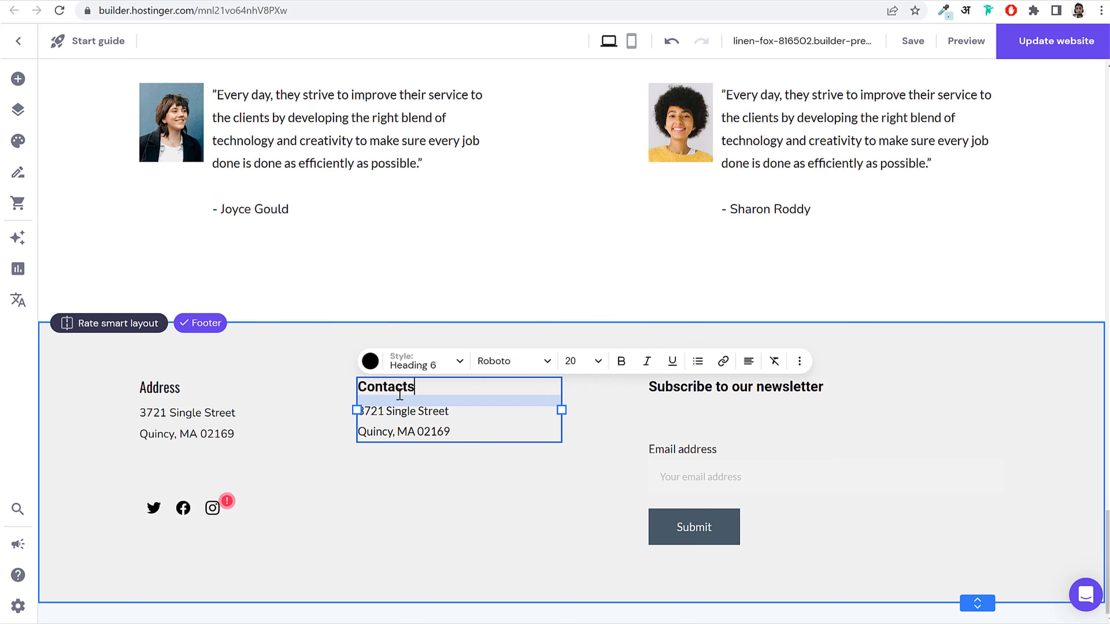
pyautogui.doubleClick(400, 388)
pyautogui.click(505, 369)
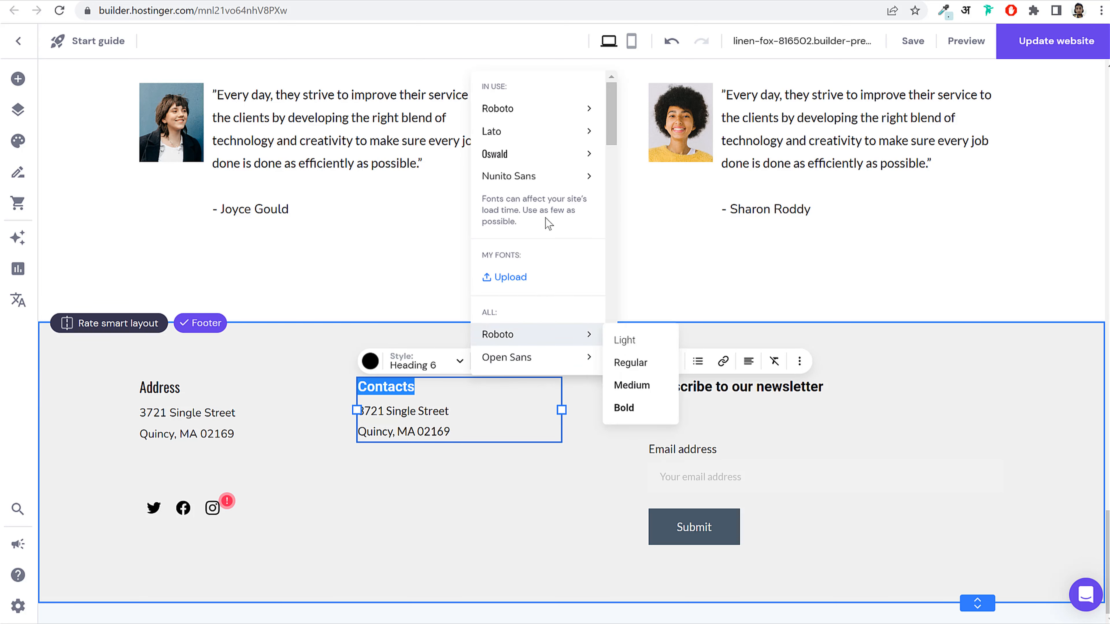
pyautogui.click(530, 158)
# Step: Set the lines under Contacts in Nunito Sans and save the footer changes
pyautogui.click(406, 411)
pyautogui.tripleClick(405, 411)
pyautogui.click(404, 405)
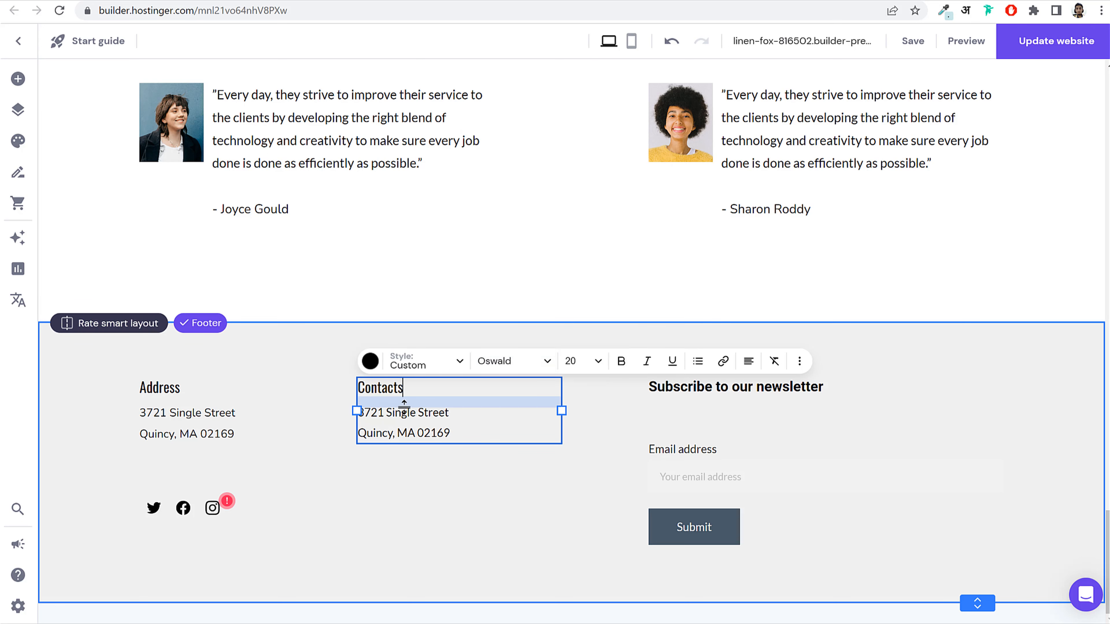
pyautogui.click(475, 427)
pyautogui.moveTo(447, 433); pyautogui.dragTo(352, 417)
pyautogui.doubleClick(418, 404)
pyautogui.click(419, 404)
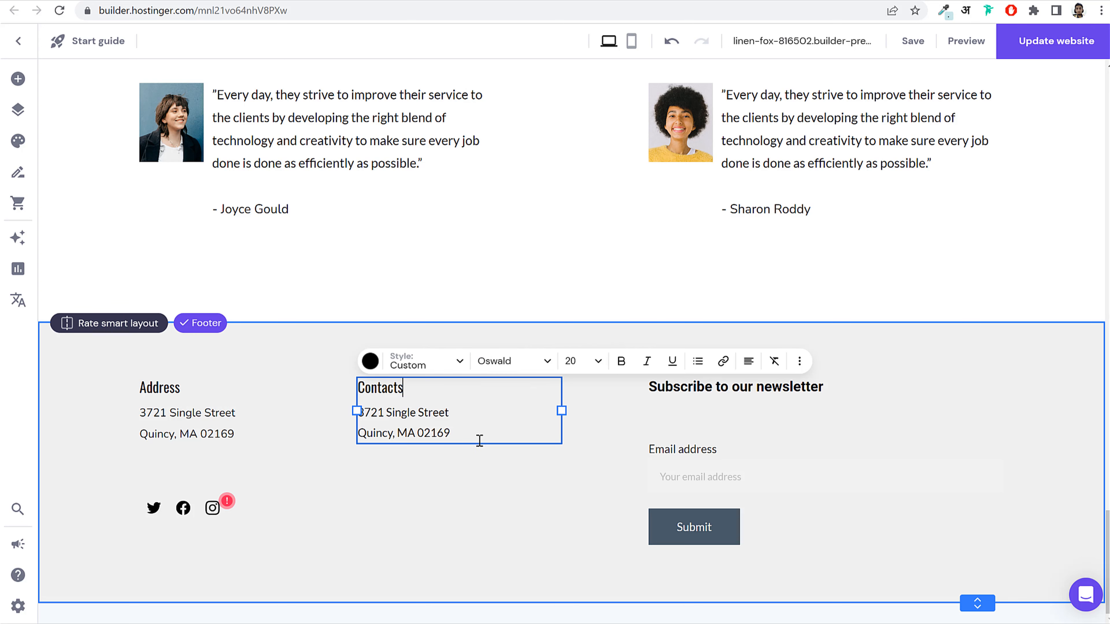
pyautogui.moveTo(479, 440); pyautogui.dragTo(363, 404)
pyautogui.click(502, 361)
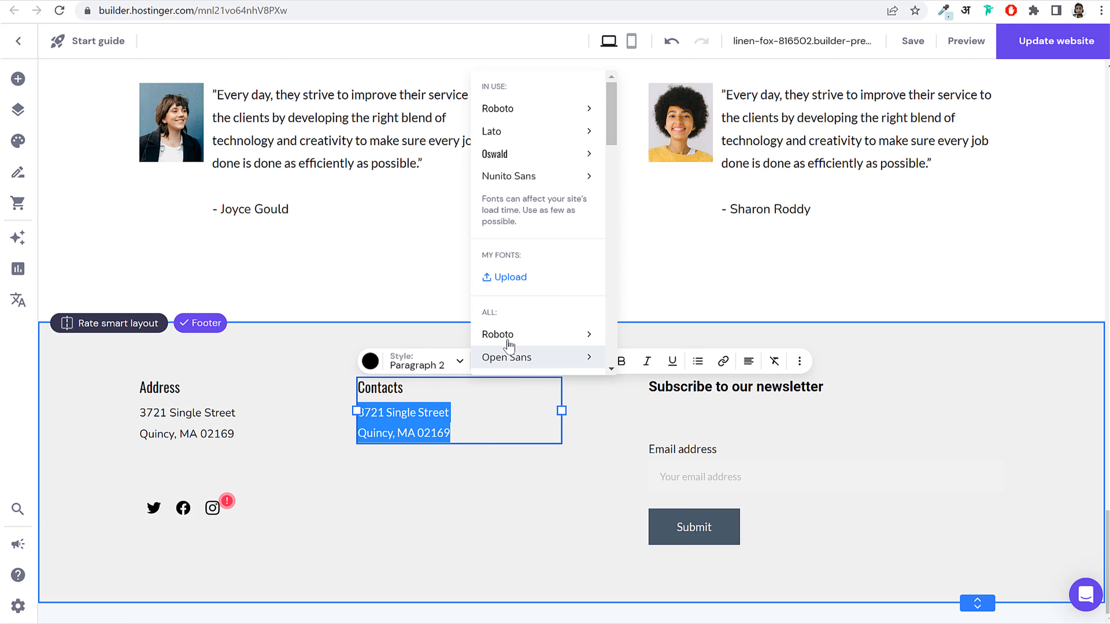
pyautogui.moveTo(523, 186)
pyautogui.click(631, 204)
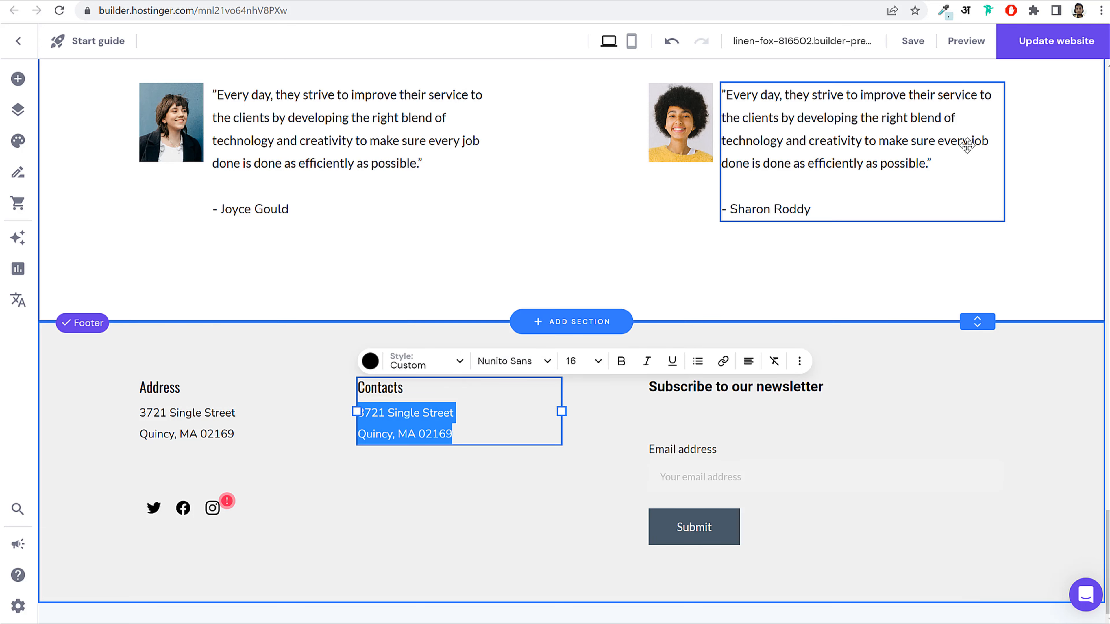
pyautogui.click(915, 52)
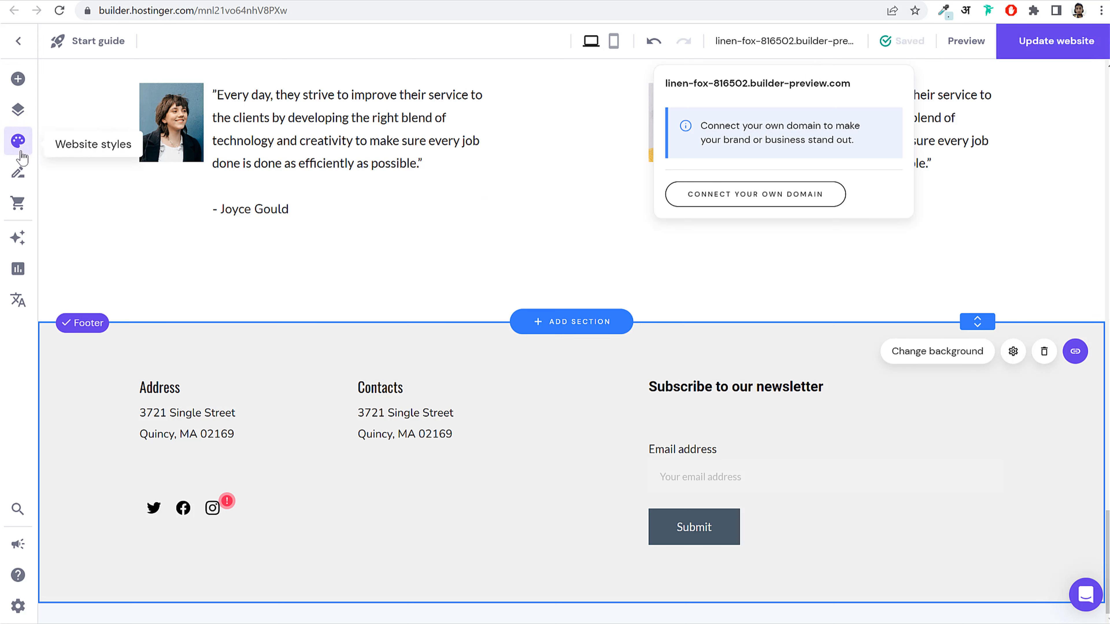
# Step: Set the site-wide heading font to Oswald in Website styles
pyautogui.click(22, 139)
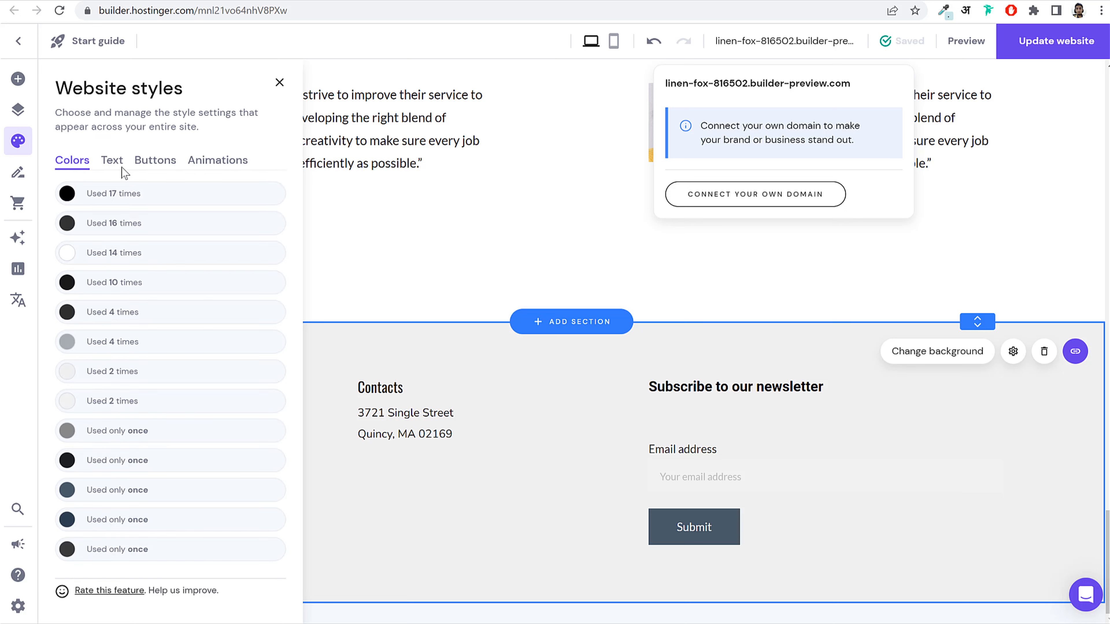
pyautogui.click(112, 161)
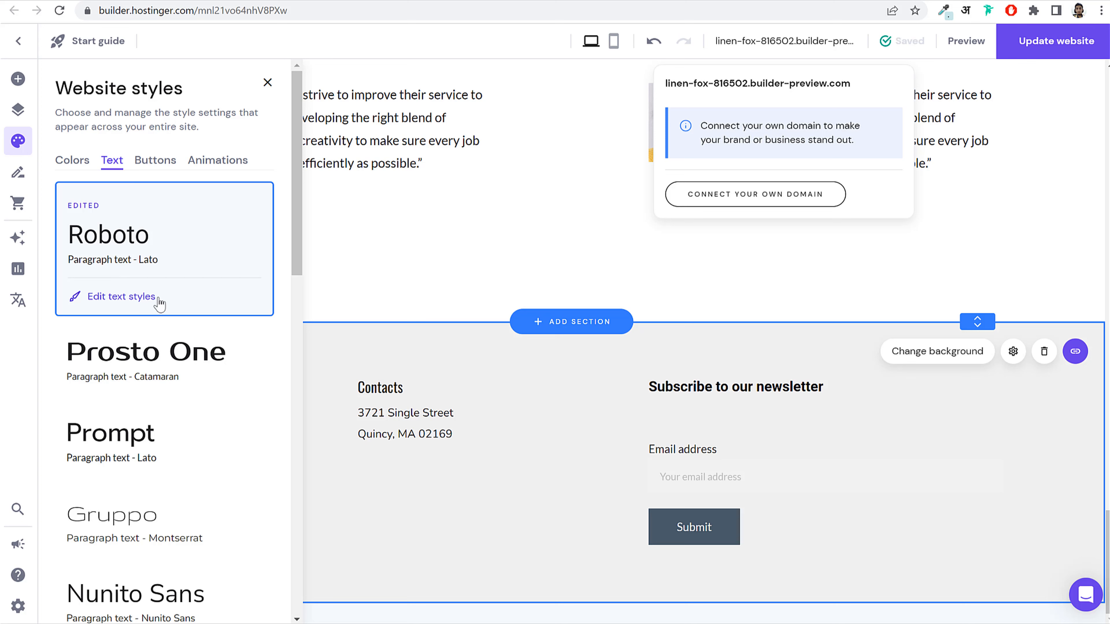
pyautogui.click(139, 301)
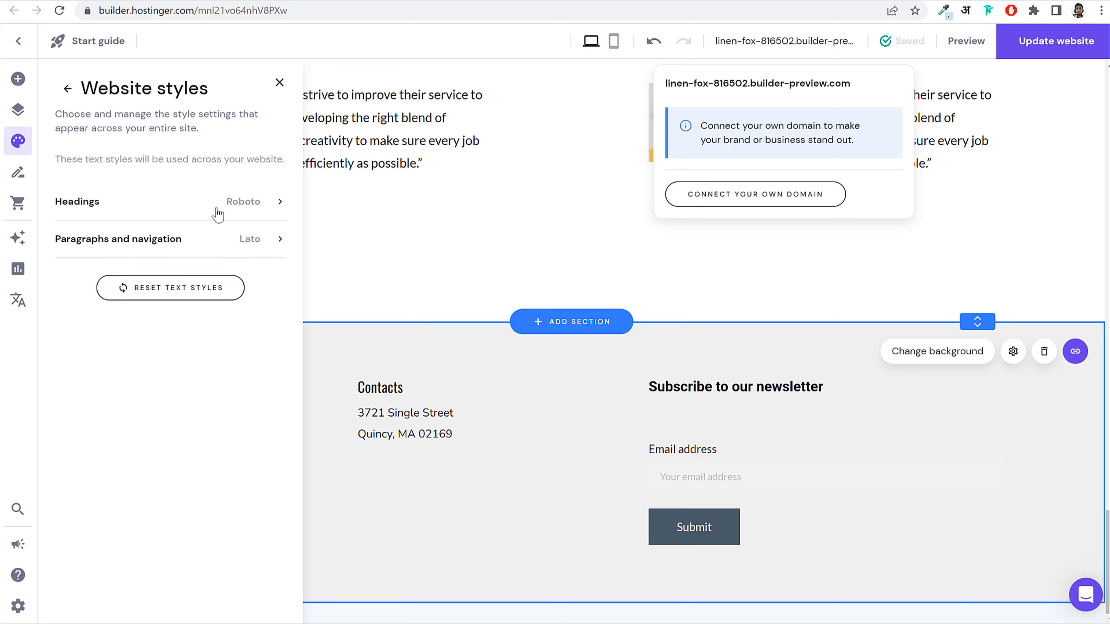
pyautogui.click(83, 211)
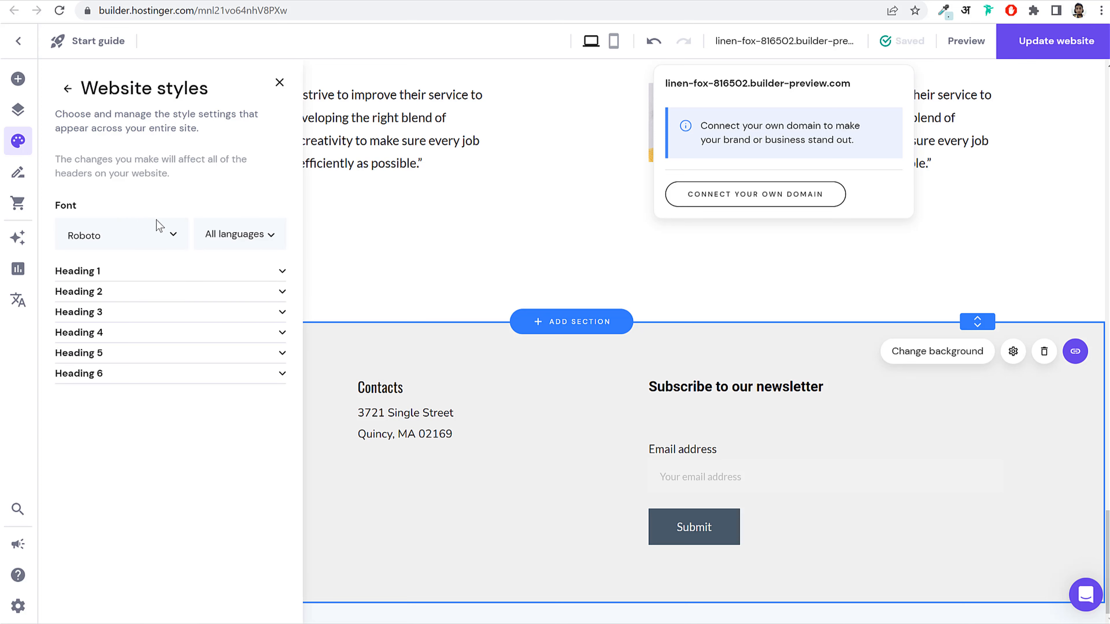
pyautogui.click(149, 237)
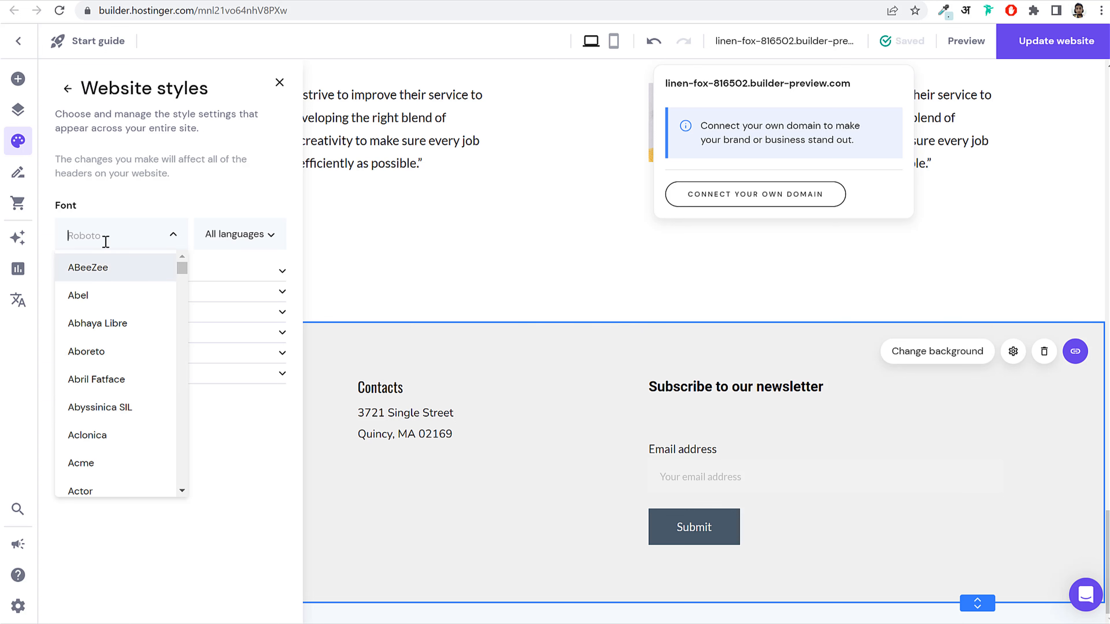
pyautogui.write('osw')
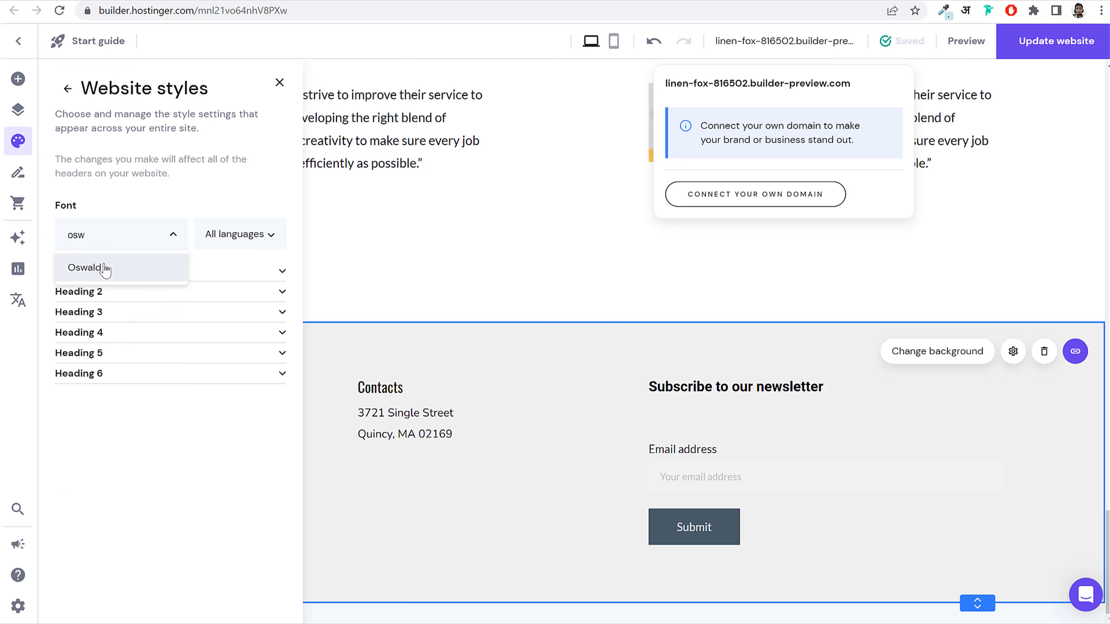
pyautogui.click(105, 268)
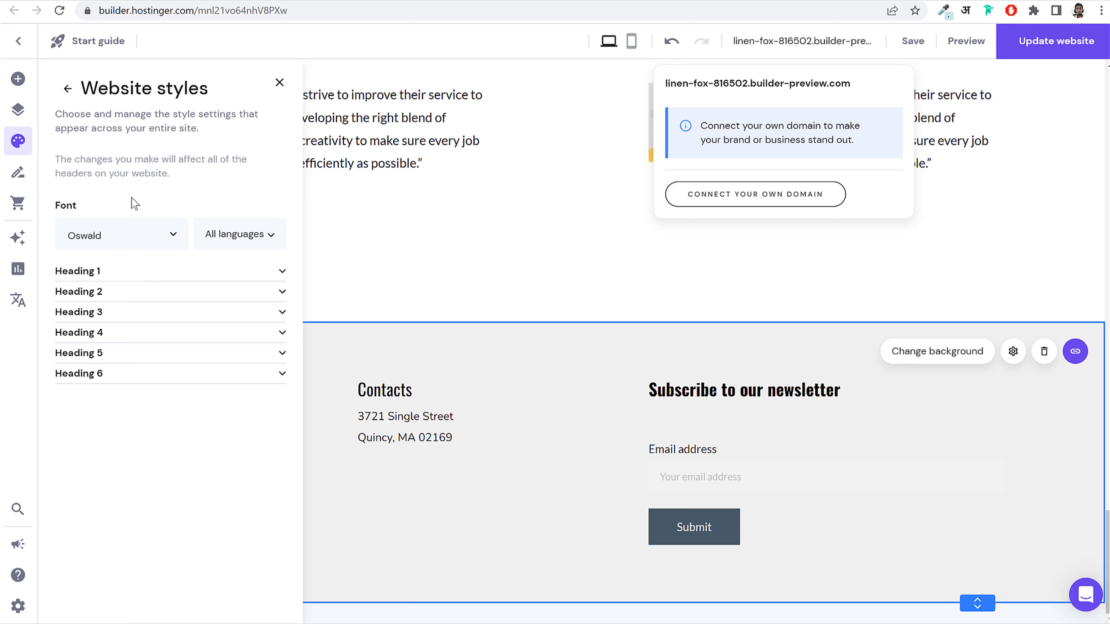
pyautogui.click(139, 274)
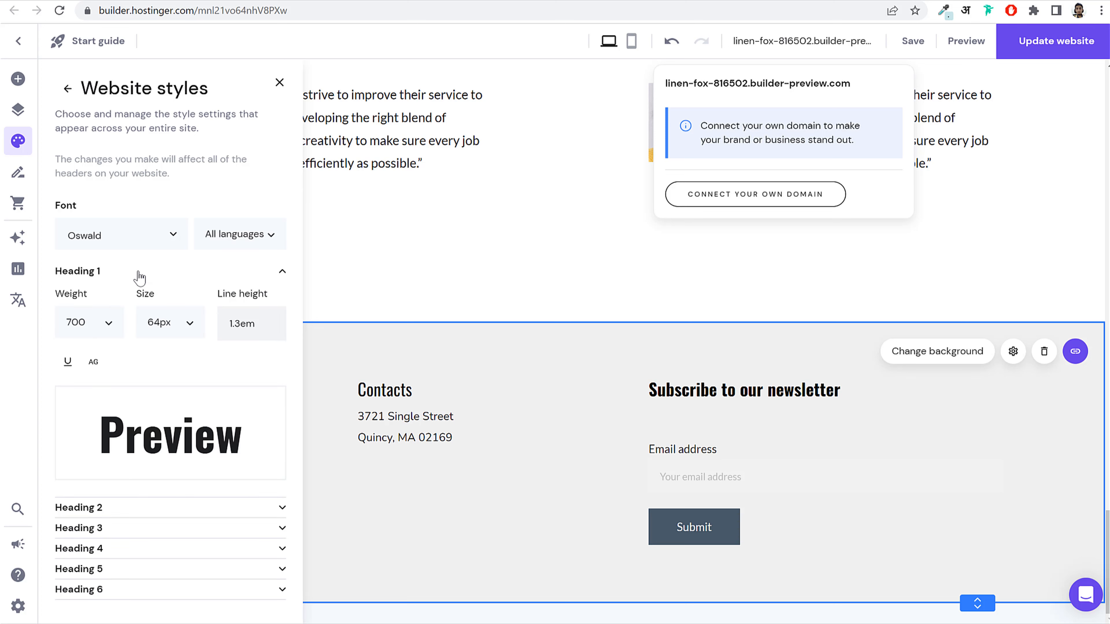
pyautogui.click(140, 276)
pyautogui.click(66, 91)
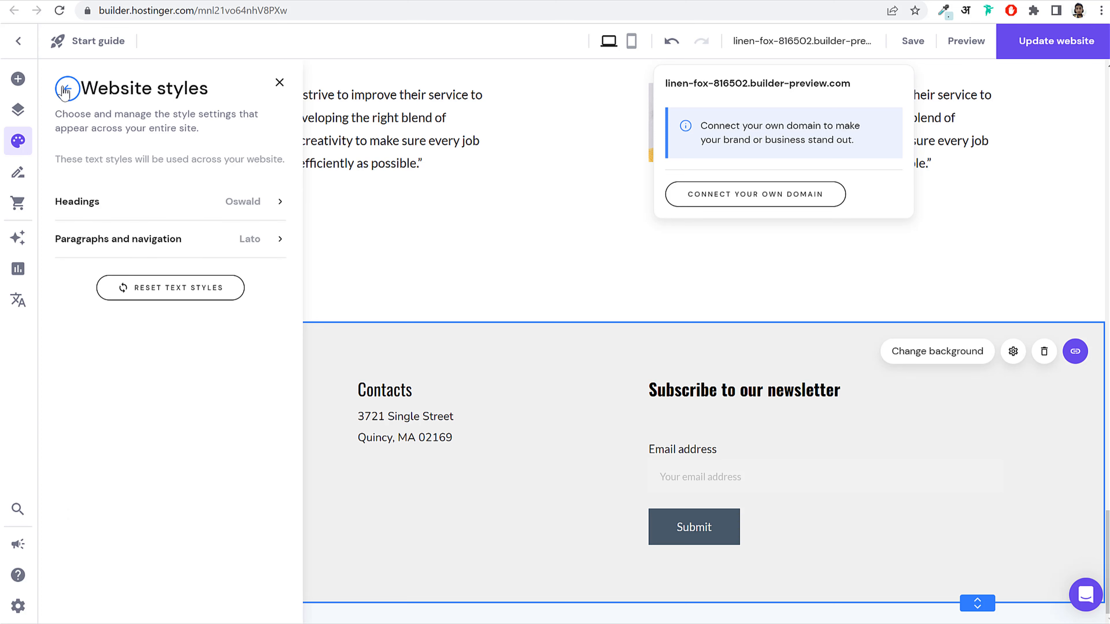
# Step: Change the site-wide paragraph and navigation font from Lato to Nunito Sans
pyautogui.click(136, 243)
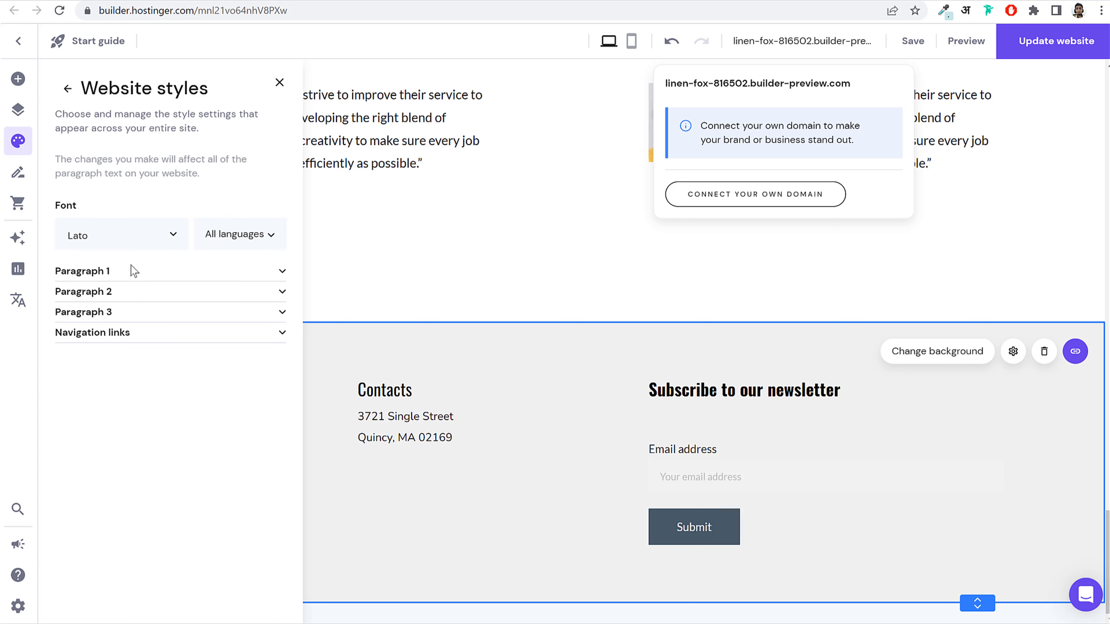
pyautogui.click(115, 236)
pyautogui.write('nun')
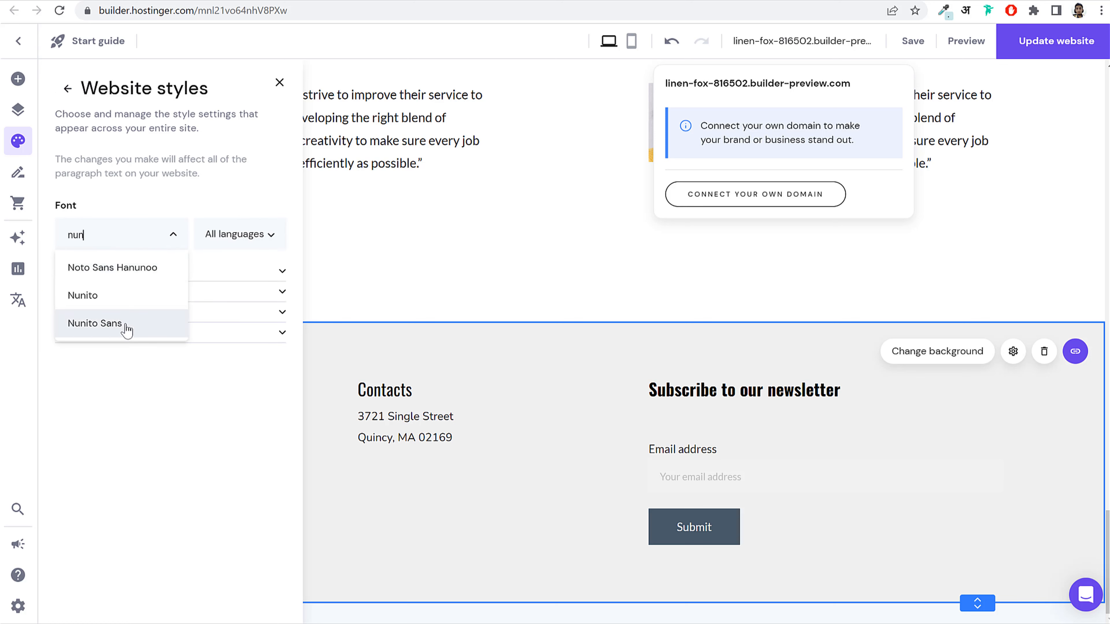
pyautogui.click(126, 326)
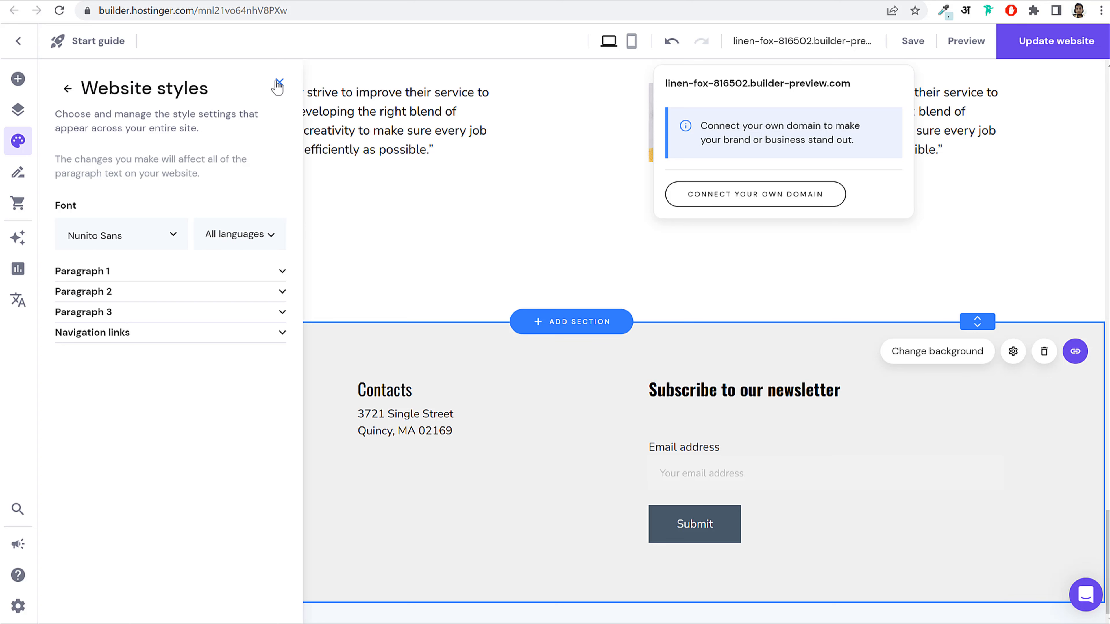
pyautogui.click(278, 84)
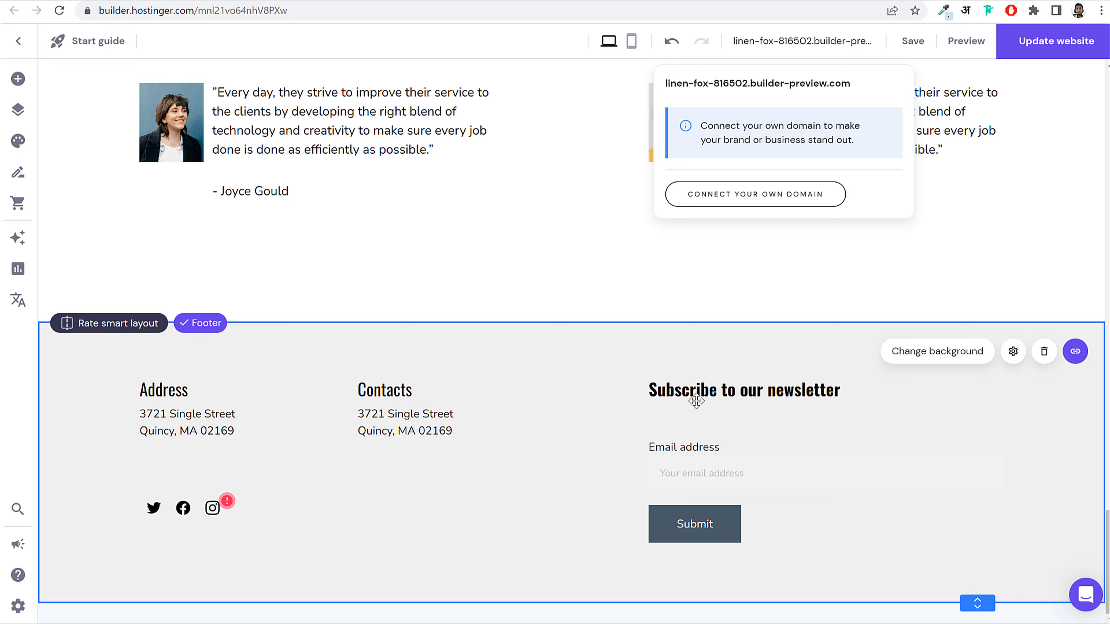
# Step: Inspect the newsletter heading, the form's style options and the site text styles without changes
pyautogui.click(770, 390)
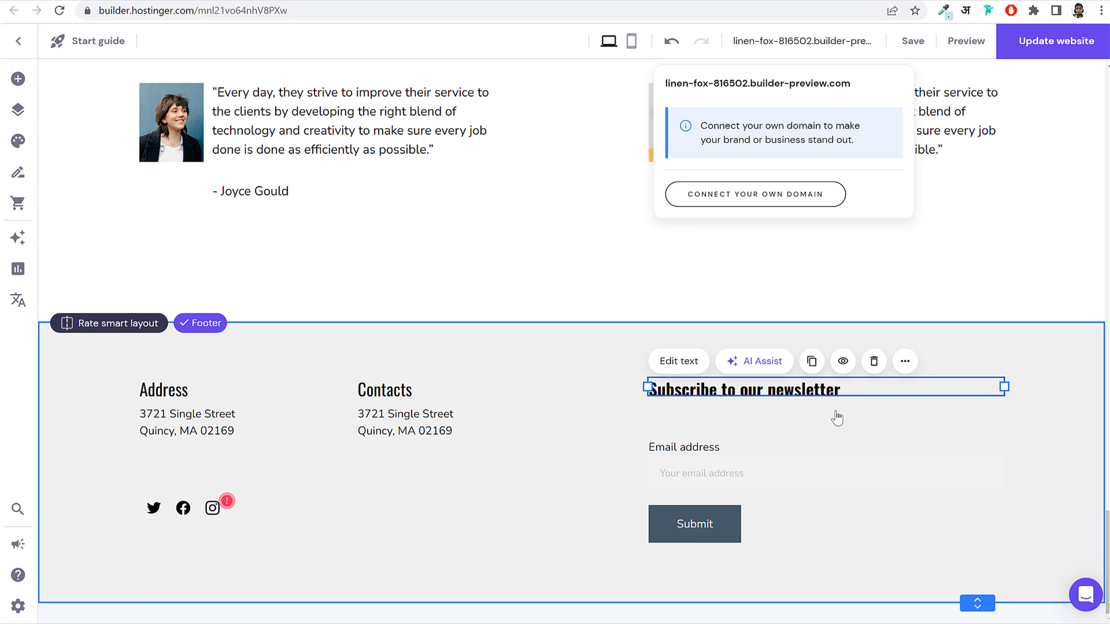
pyautogui.click(1068, 369)
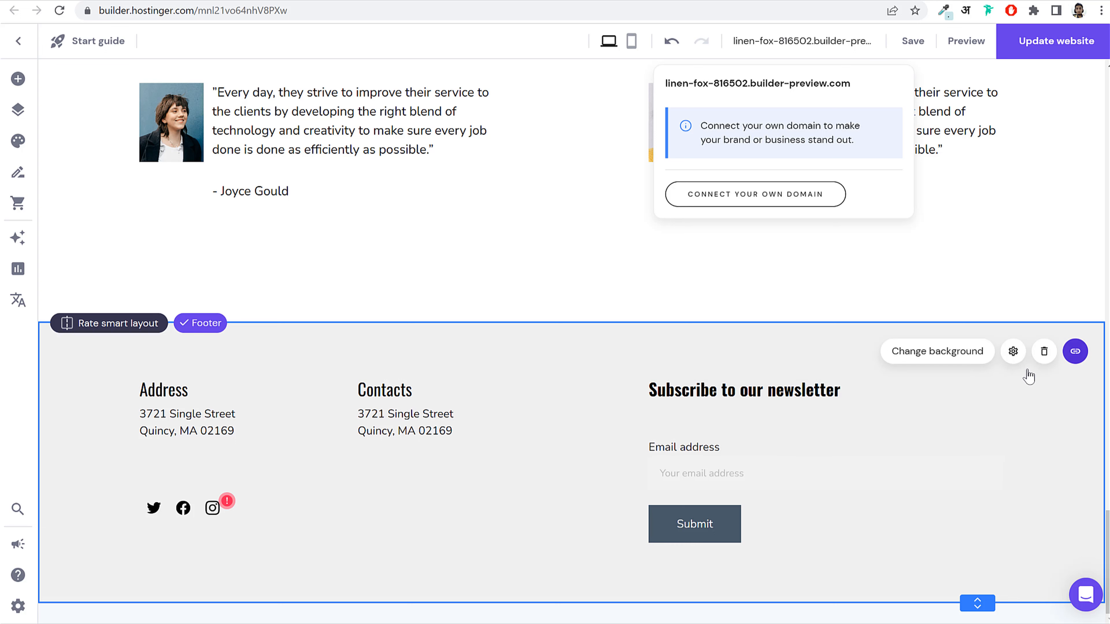
pyautogui.click(695, 388)
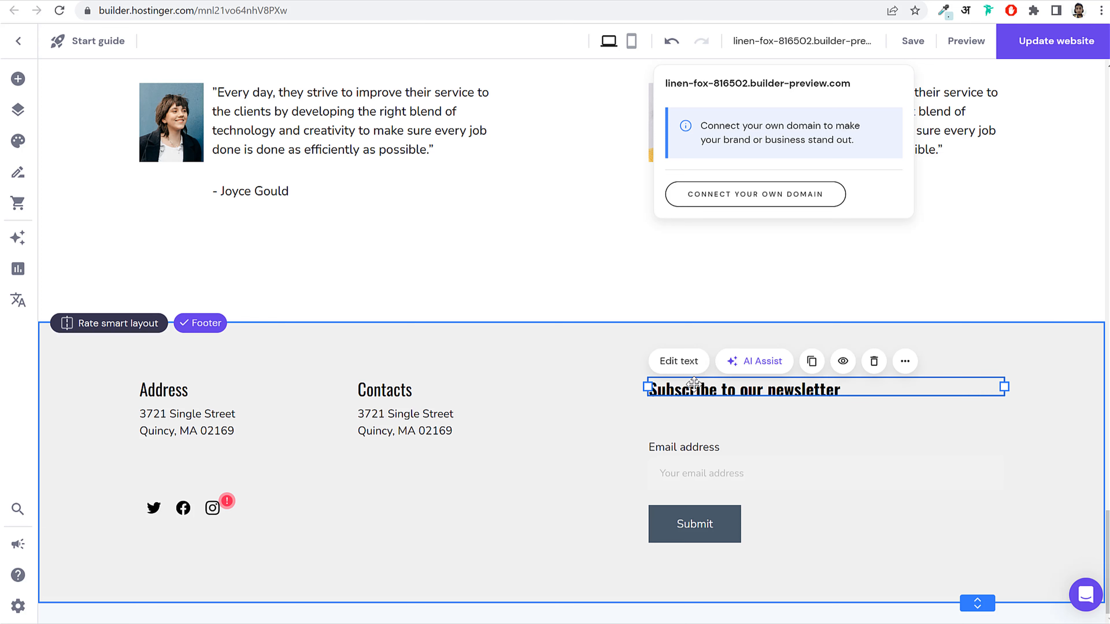
pyautogui.click(676, 361)
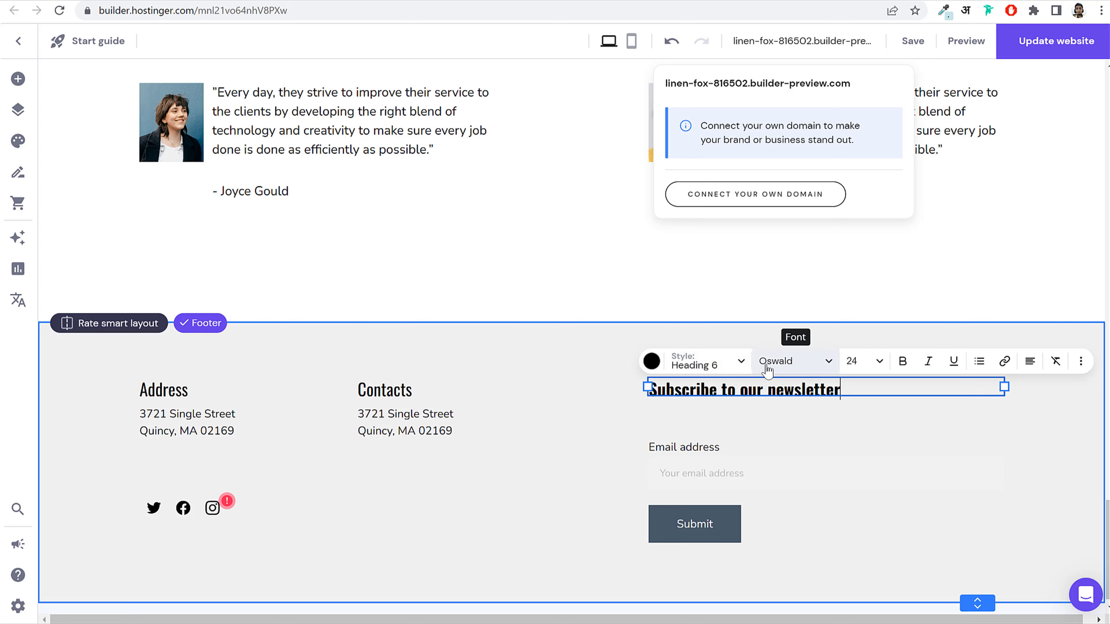
pyautogui.click(705, 451)
pyautogui.click(698, 423)
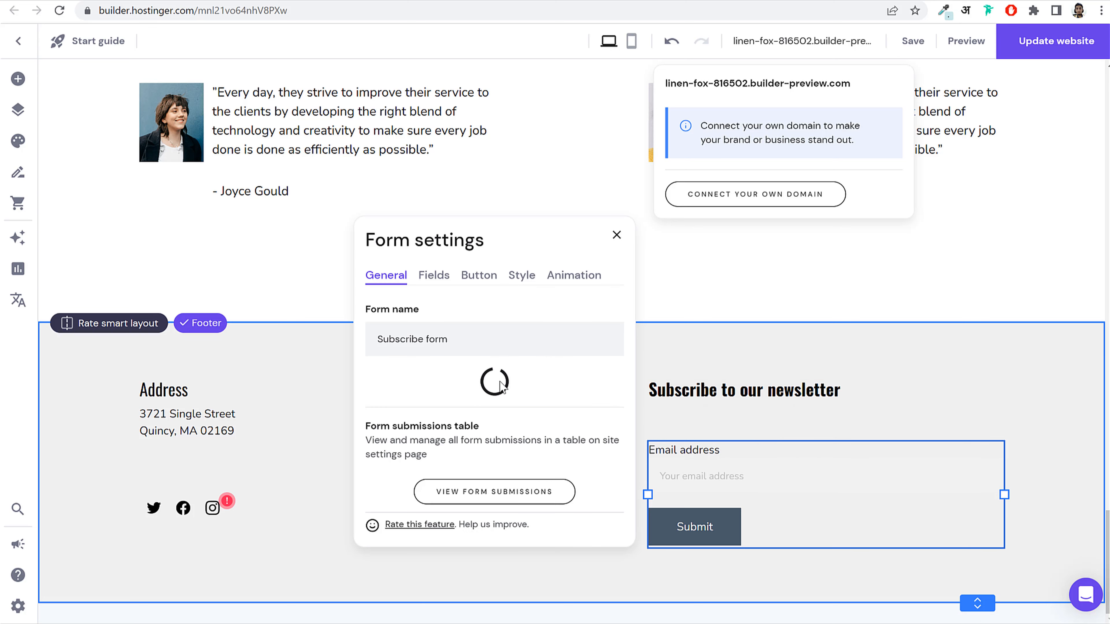
pyautogui.click(518, 278)
pyautogui.scroll(-3, 572, 473)
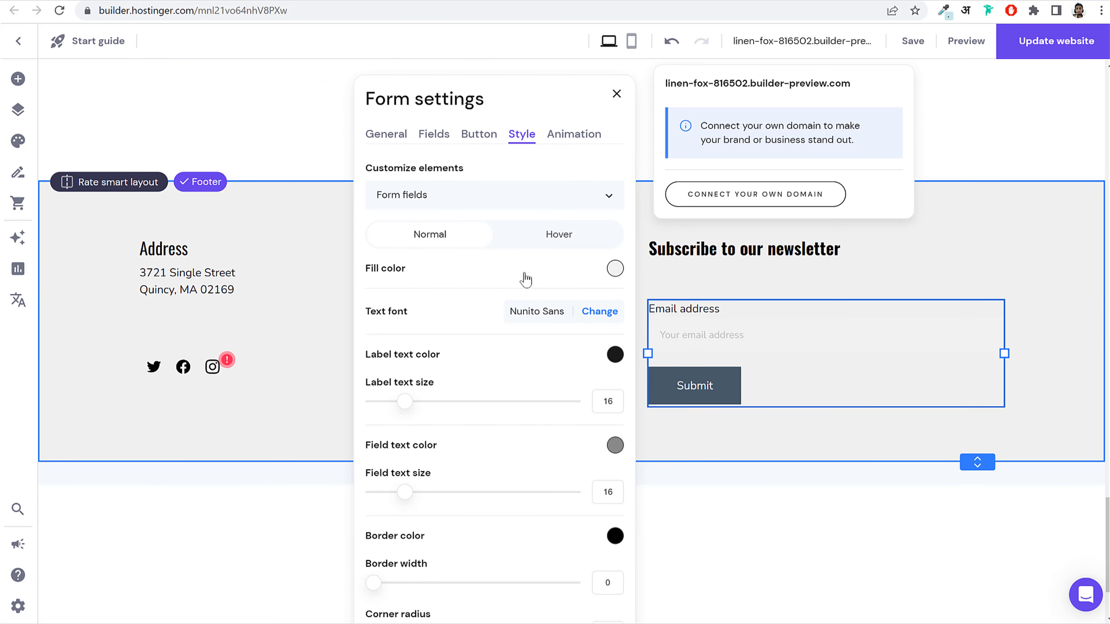
pyautogui.click(618, 94)
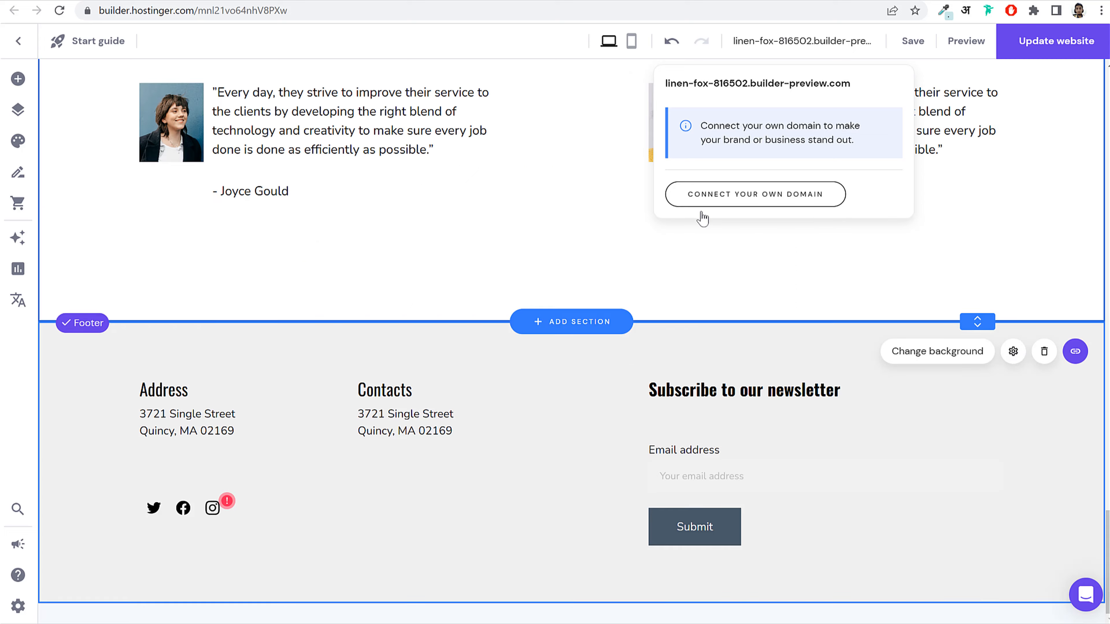
pyautogui.click(18, 144)
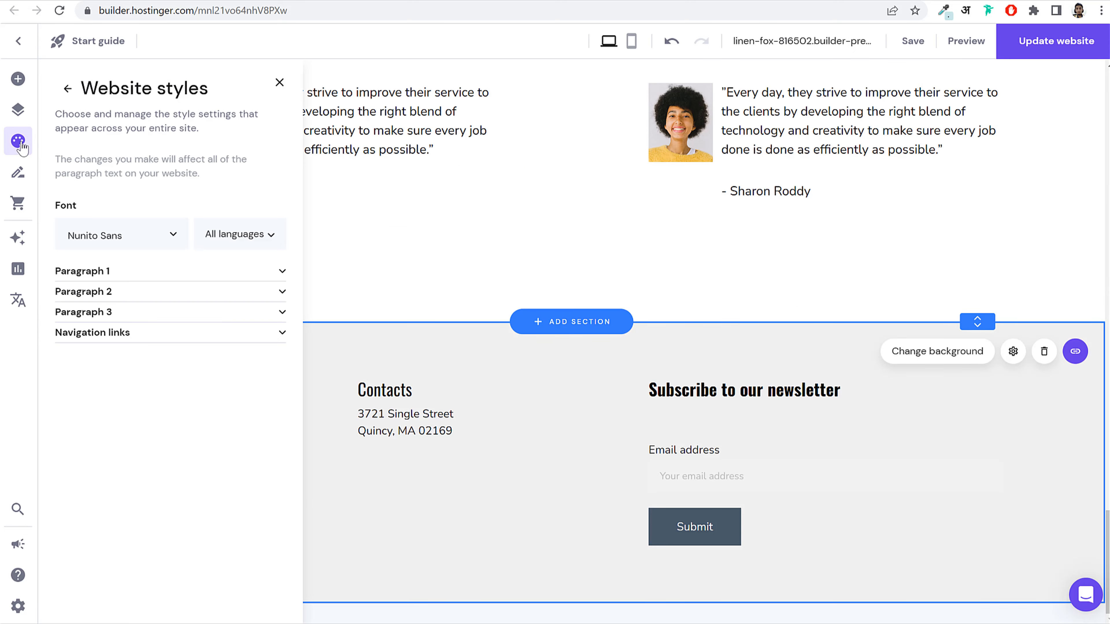
pyautogui.click(67, 88)
pyautogui.click(500, 289)
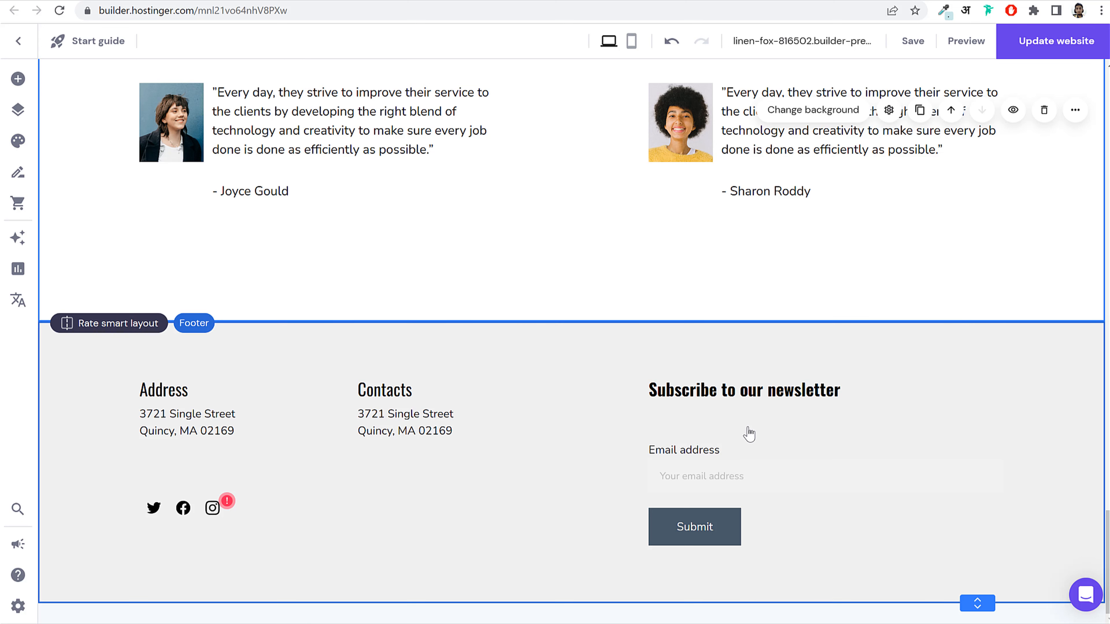
# Step: Move the social icons up under Address and the newsletter form up toward its heading
pyautogui.click(801, 472)
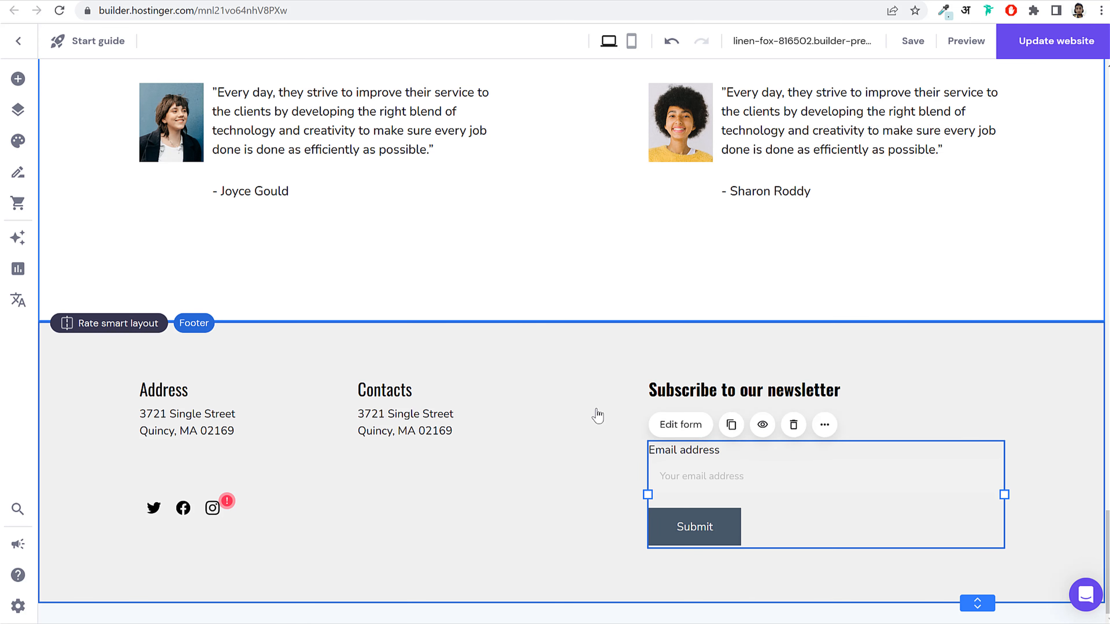
pyautogui.click(192, 508)
pyautogui.moveTo(192, 509); pyautogui.dragTo(194, 473)
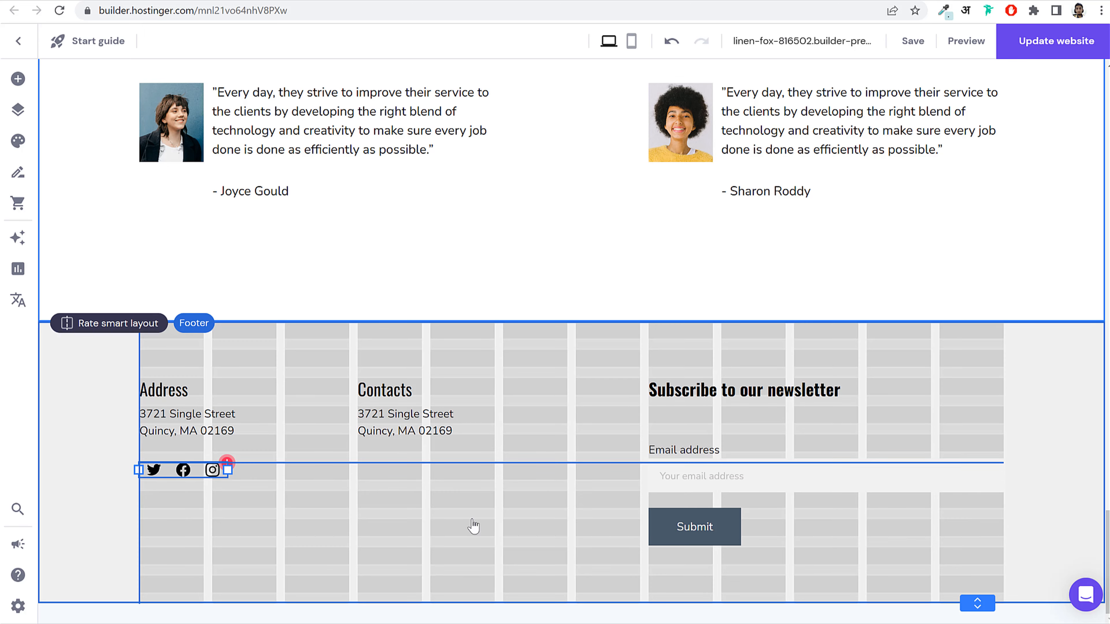
pyautogui.moveTo(473, 526); pyautogui.dragTo(473, 526)
pyautogui.moveTo(719, 490); pyautogui.dragTo(716, 456)
pyautogui.click(384, 389)
# Step: Set the newsletter heading to Oswald Regular instead of bold
pyautogui.click(692, 389)
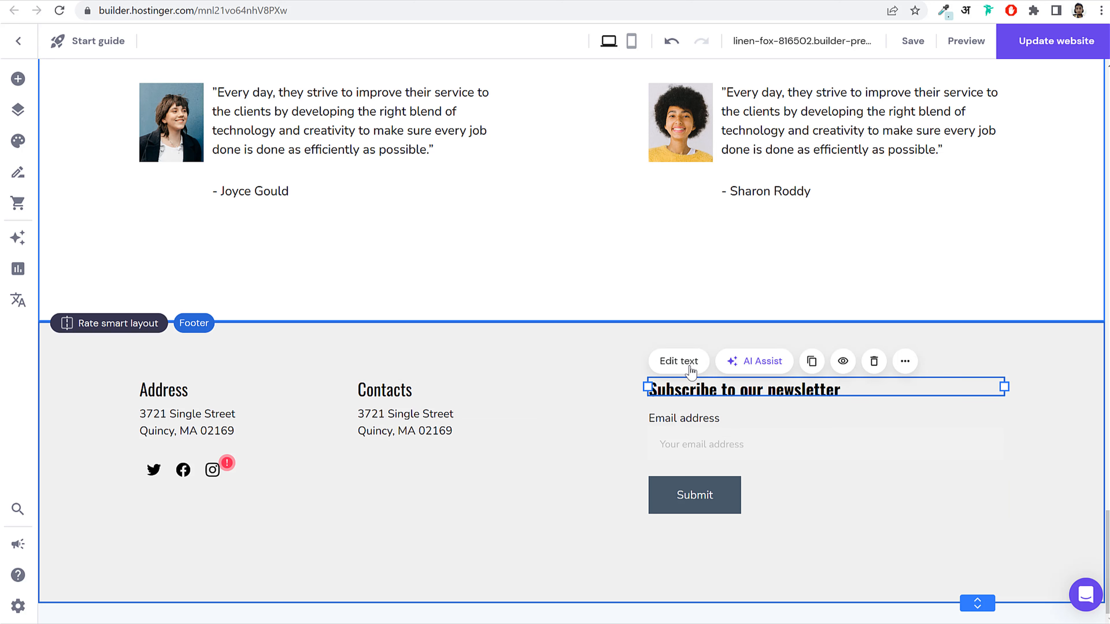
pyautogui.click(679, 361)
pyautogui.click(781, 362)
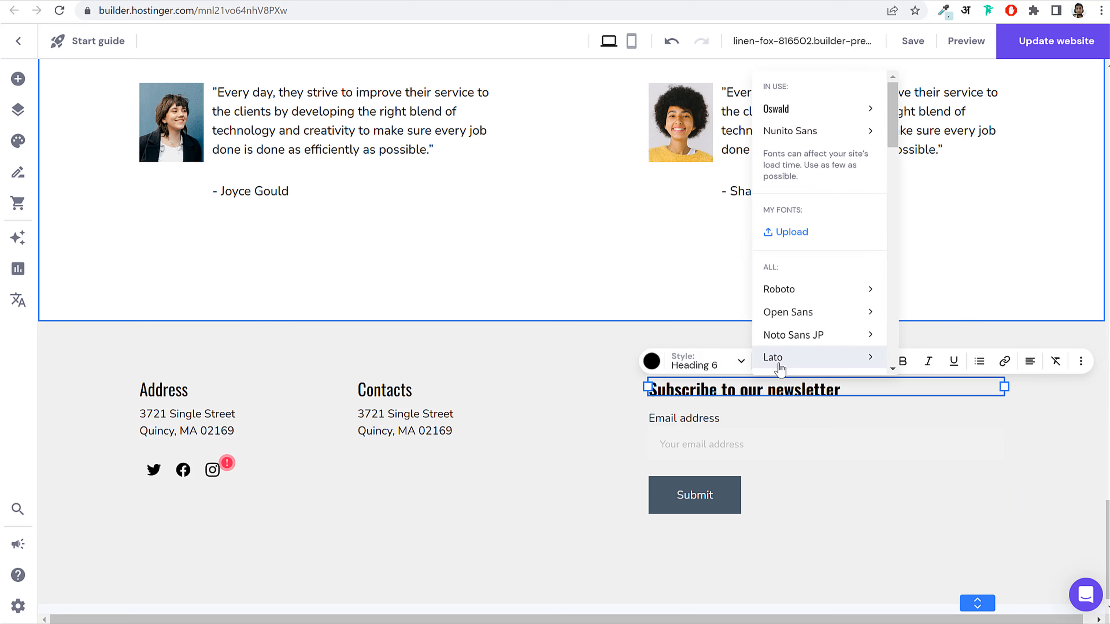
pyautogui.moveTo(822, 109)
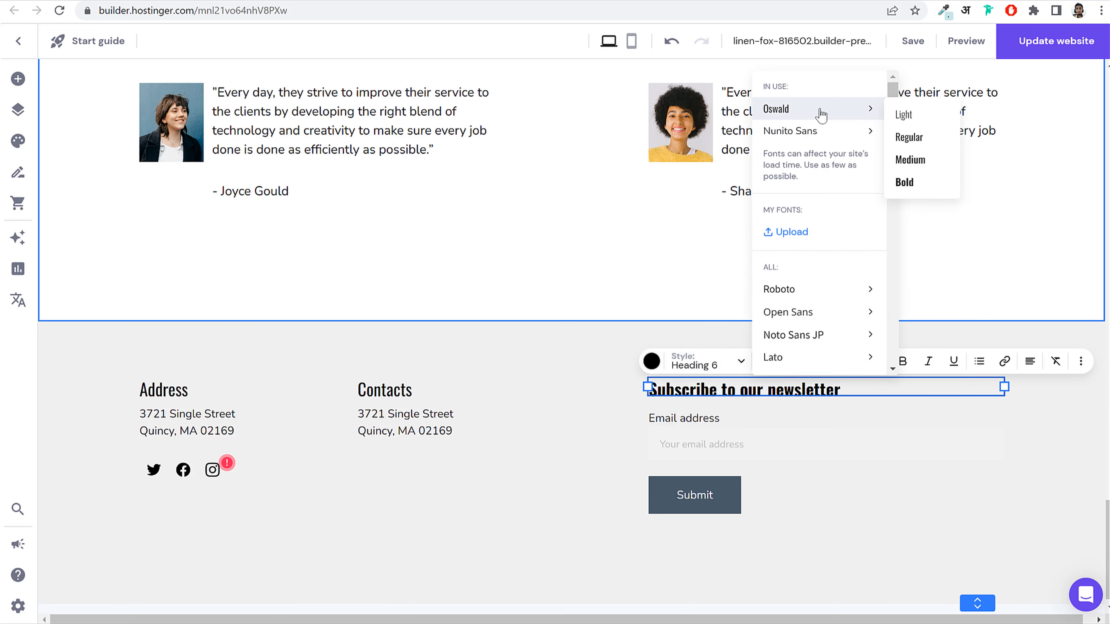
pyautogui.click(908, 146)
pyautogui.click(503, 535)
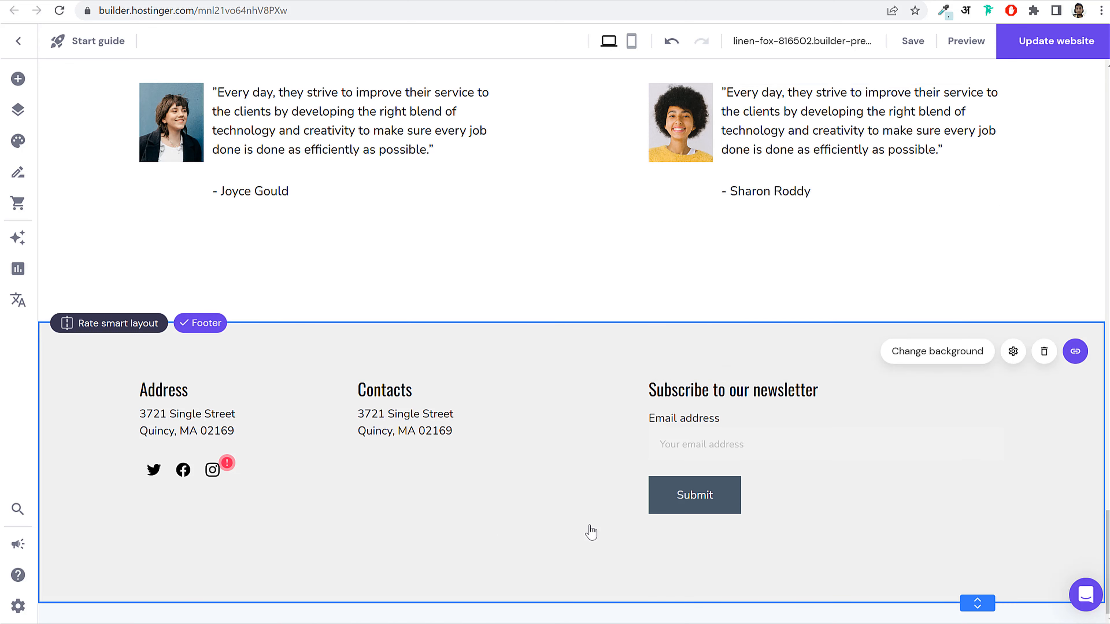
pyautogui.click(690, 429)
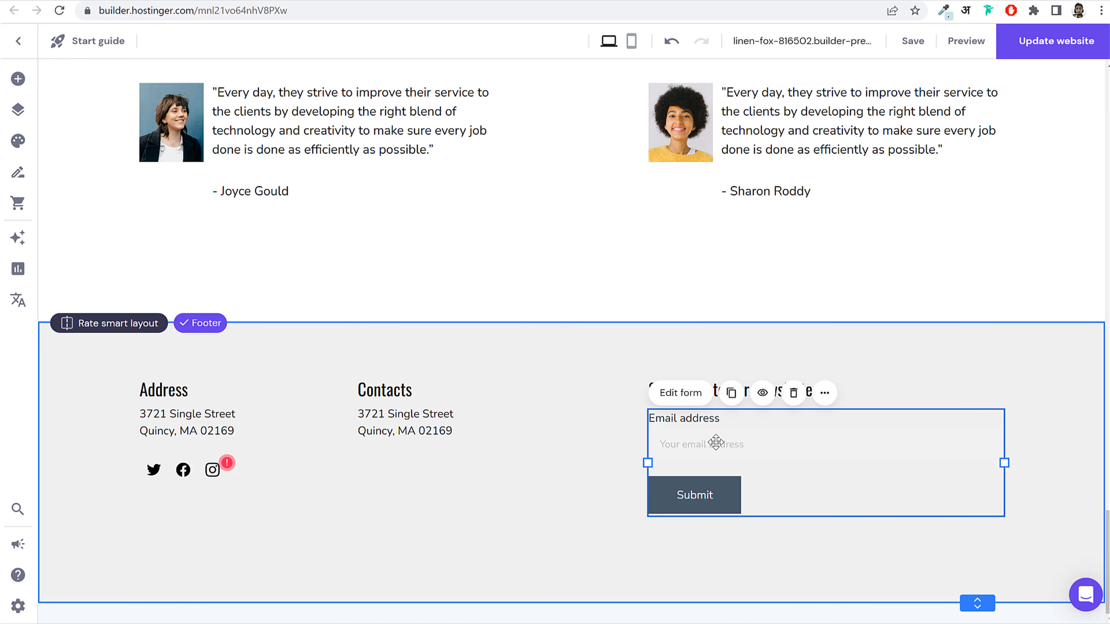
# Step: Open the newsletter form settings, review the notification email, and show the Fields tab with Email address
pyautogui.click(680, 393)
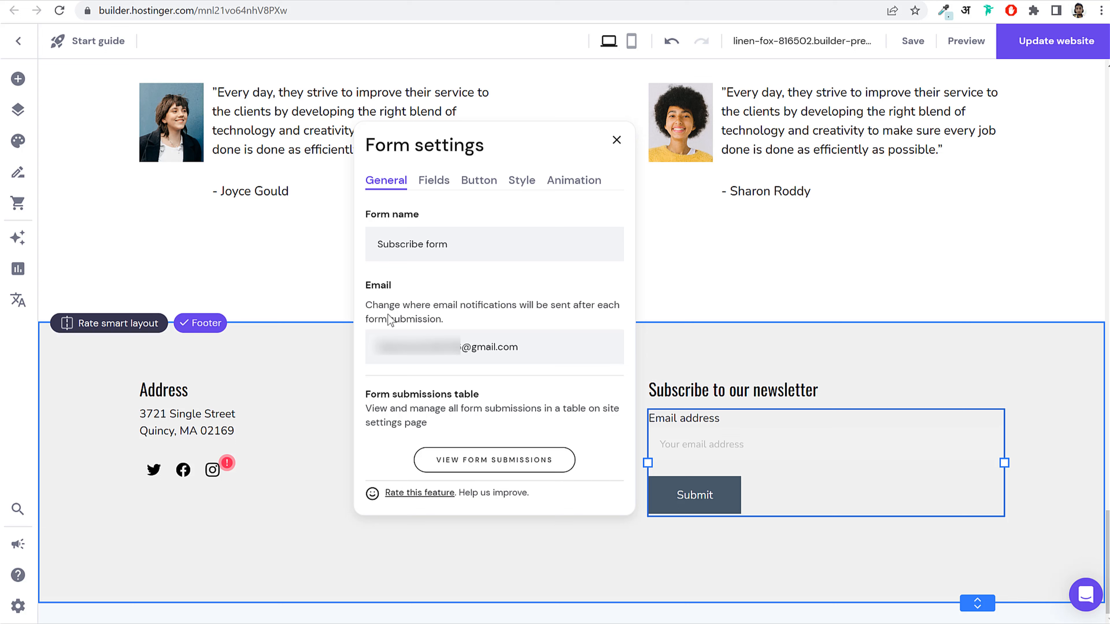
pyautogui.click(549, 343)
pyautogui.tripleClick(423, 348)
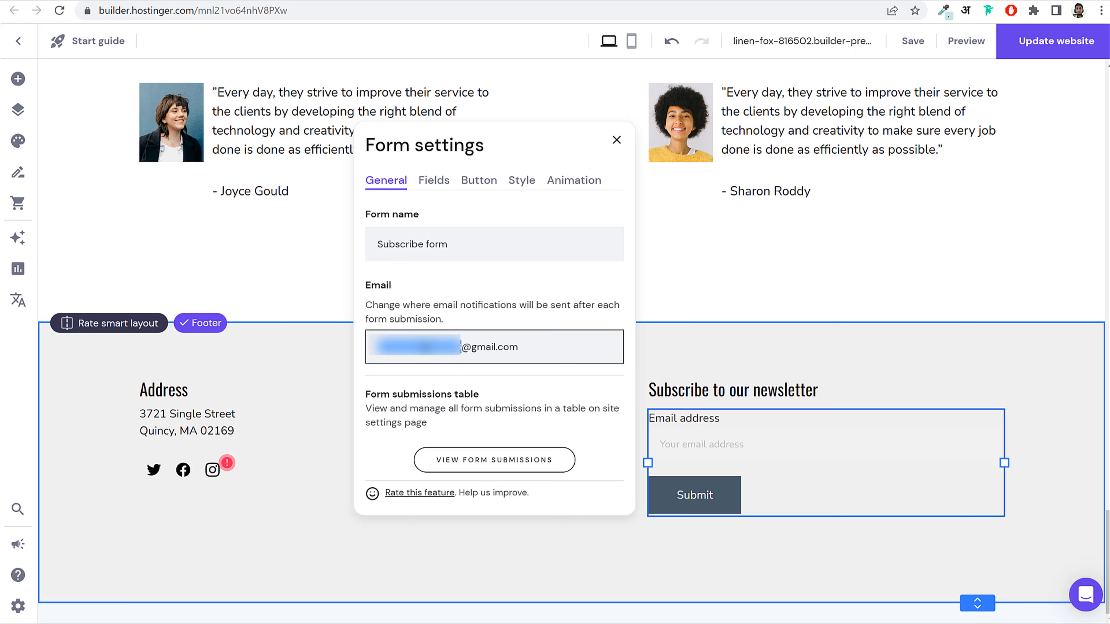
pyautogui.click(438, 346)
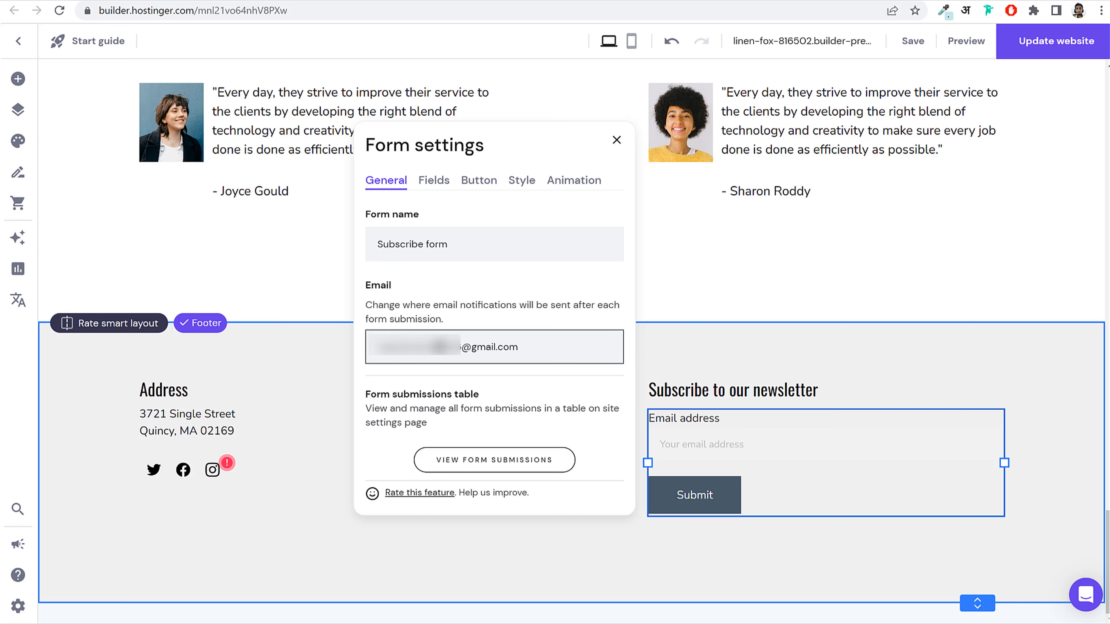
pyautogui.click(744, 452)
pyautogui.moveTo(545, 351); pyautogui.dragTo(365, 344)
pyautogui.click(439, 349)
pyautogui.hotkey('ctrl', 'a')
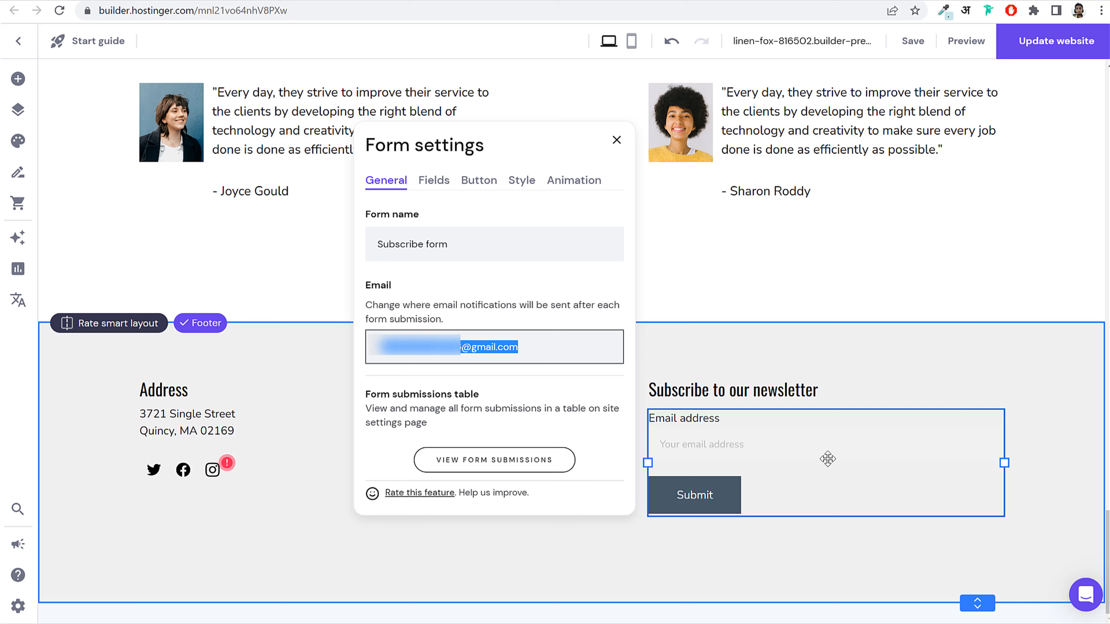
pyautogui.click(814, 457)
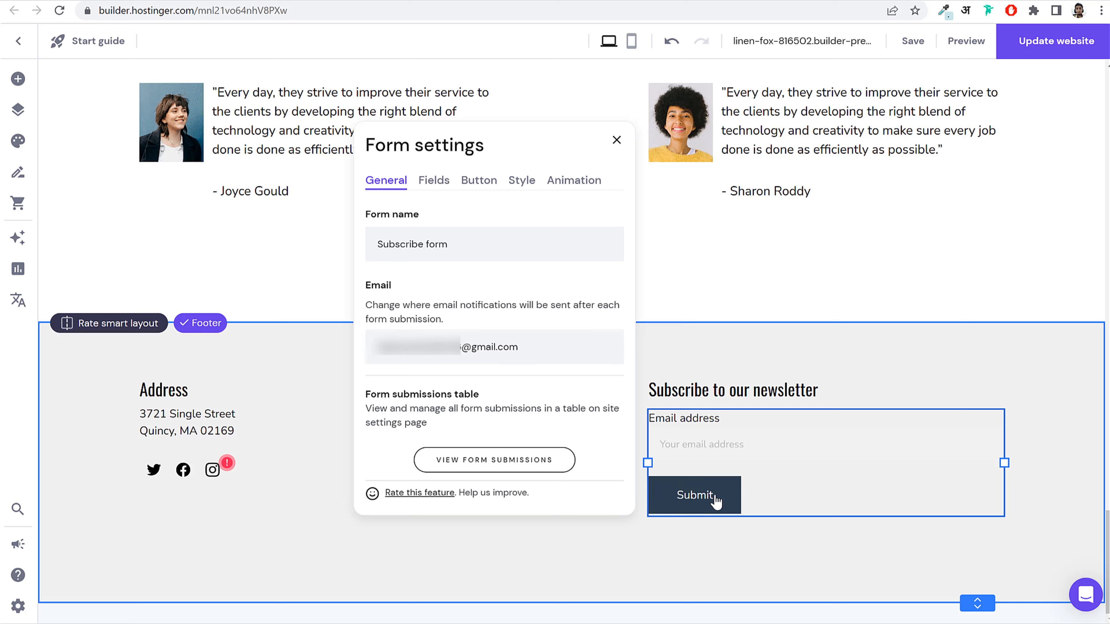
pyautogui.tripleClick(520, 347)
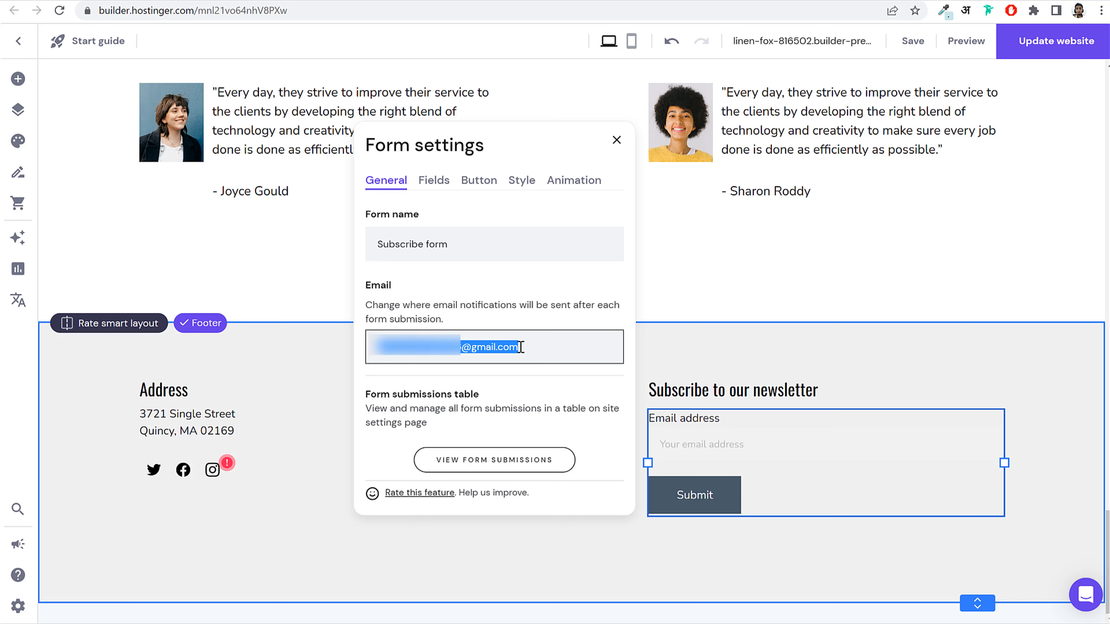
pyautogui.moveTo(371, 346); pyautogui.dragTo(540, 357)
pyautogui.click(434, 181)
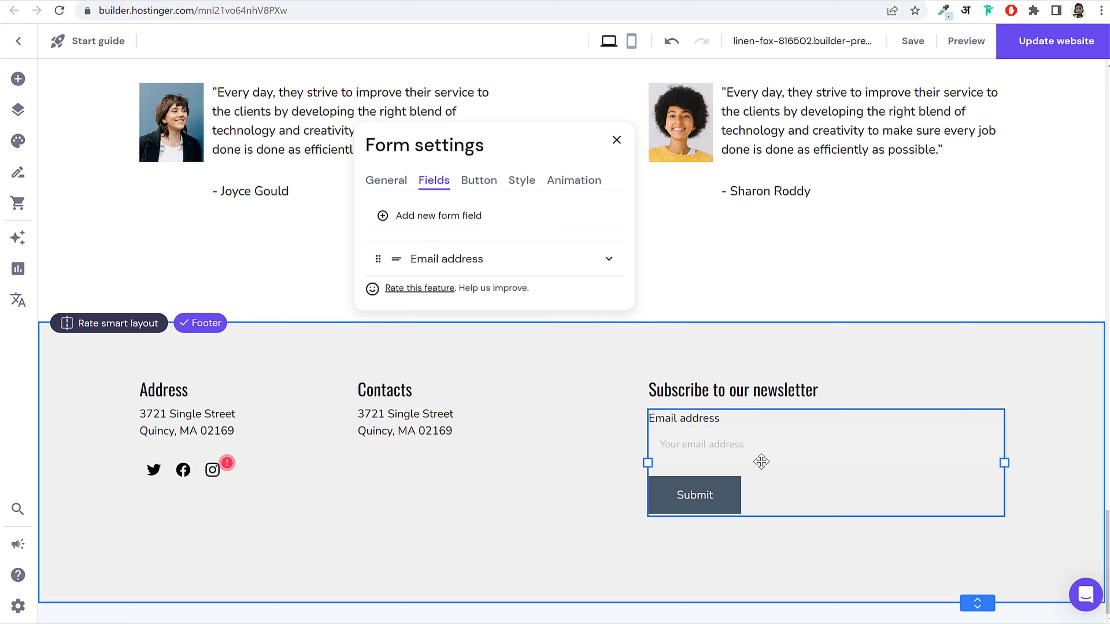
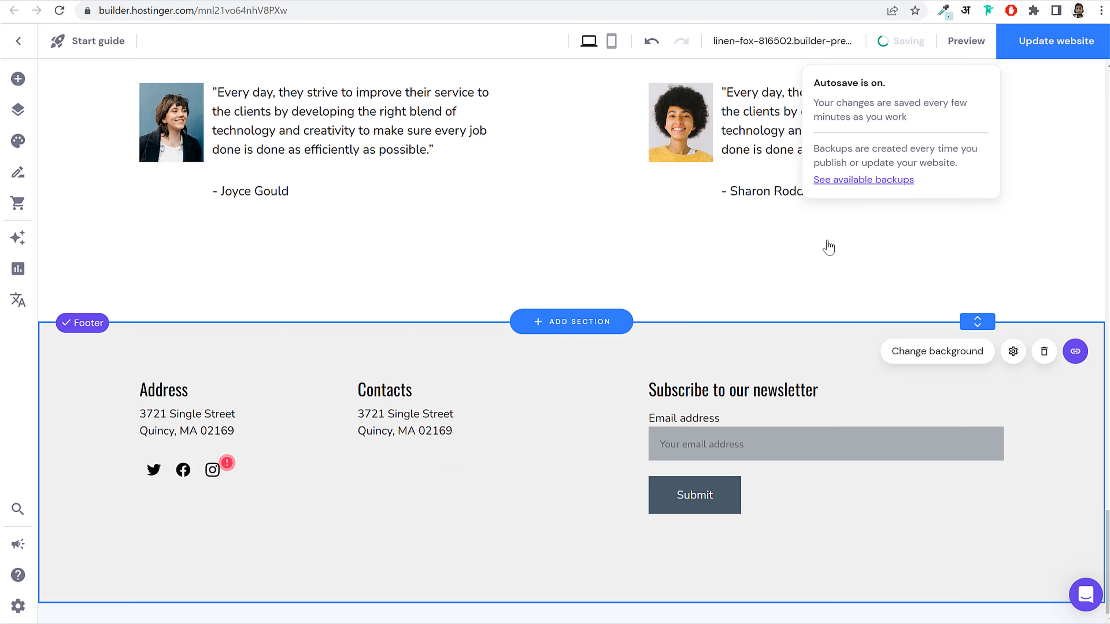
# Step: In Pages and navigation, drag Home from Hidden from navigation into Main navigation
pyautogui.scroll(15, 809, 385)
pyautogui.scroll(-10, 816, 401)
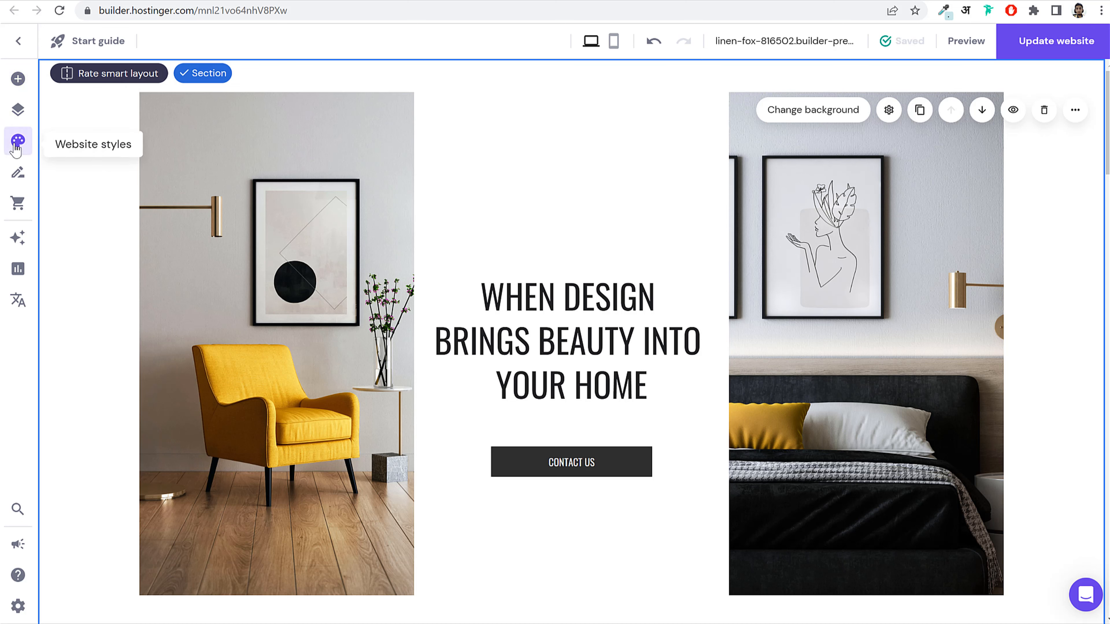
pyautogui.click(19, 112)
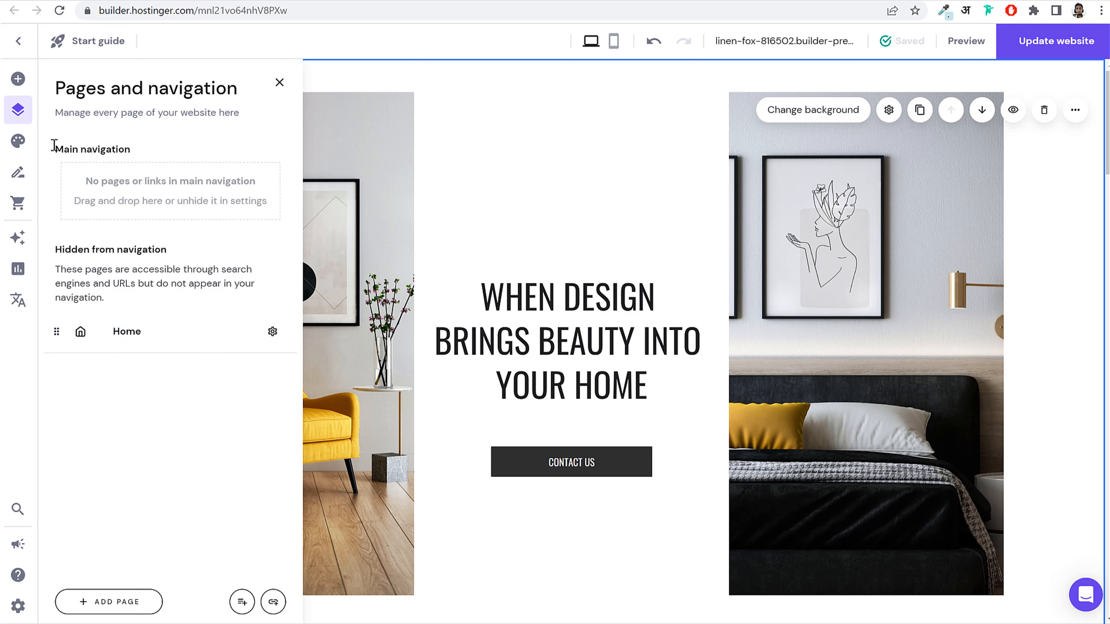
pyautogui.moveTo(53, 147); pyautogui.dragTo(172, 155)
pyautogui.click(129, 147)
pyautogui.click(100, 1)
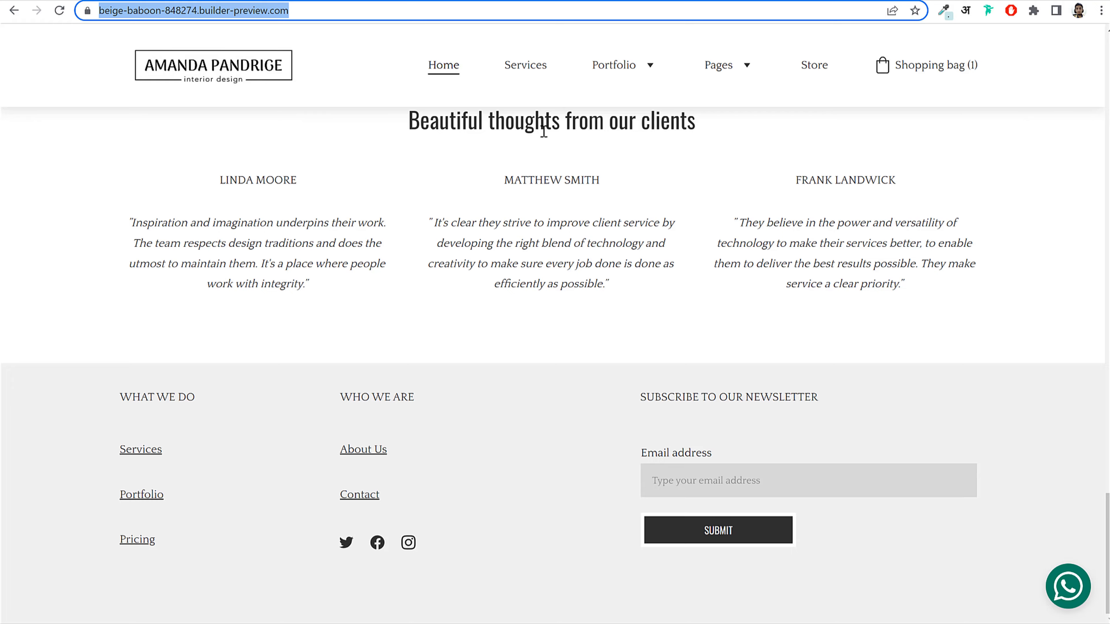
pyautogui.scroll(15, 543, 131)
pyautogui.click(377, 1)
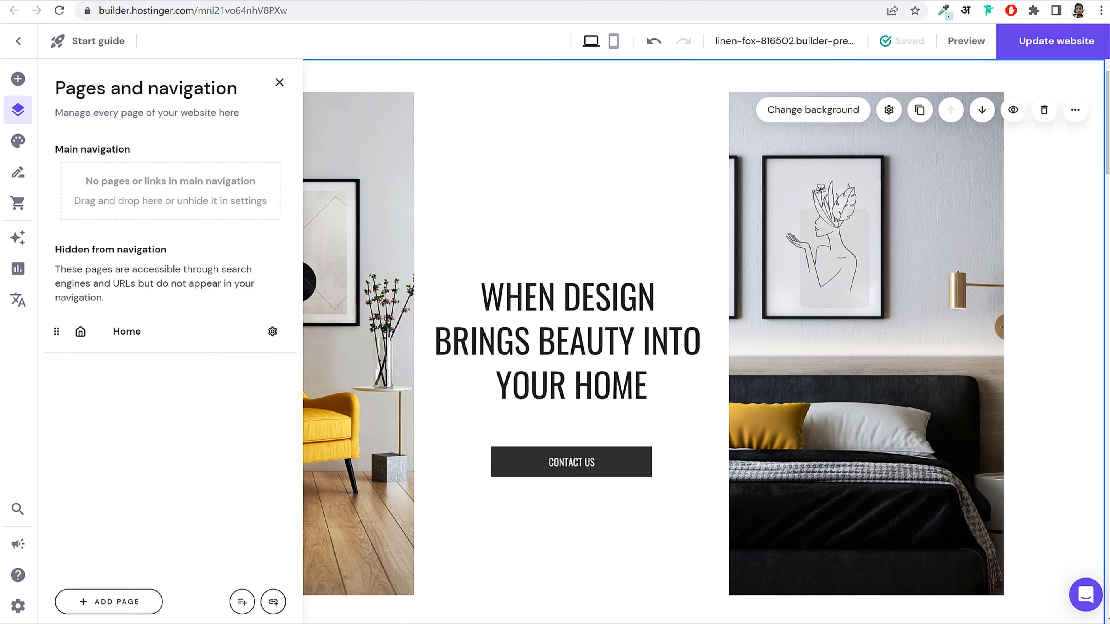
pyautogui.moveTo(57, 331); pyautogui.dragTo(55, 179)
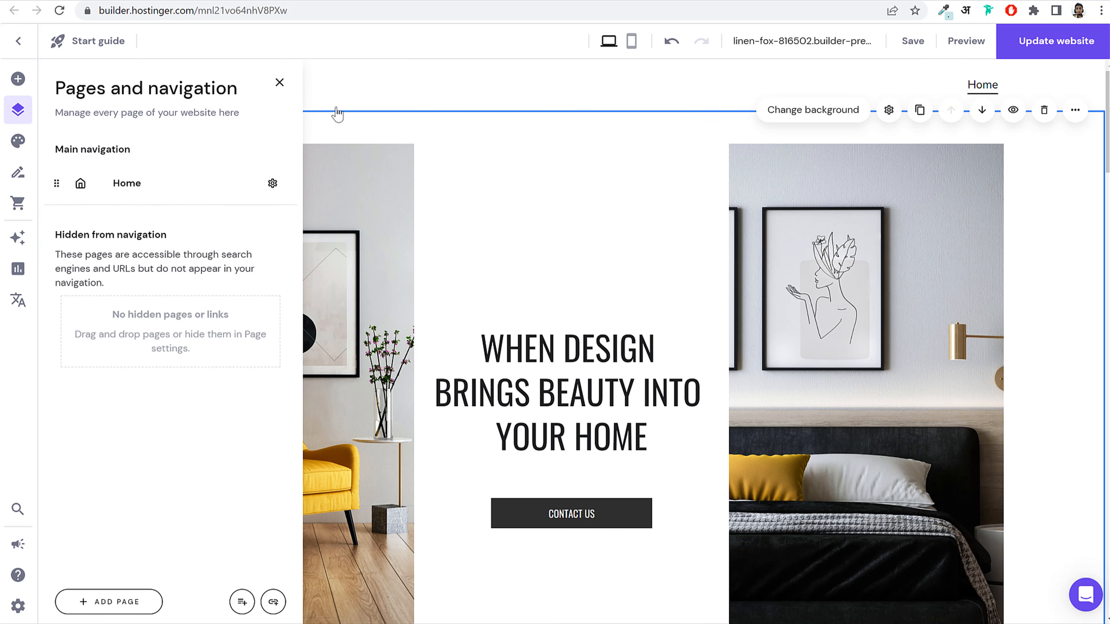
# Step: Close the pages panel, open the header logo settings, and launch the AI Logo maker
pyautogui.click(278, 83)
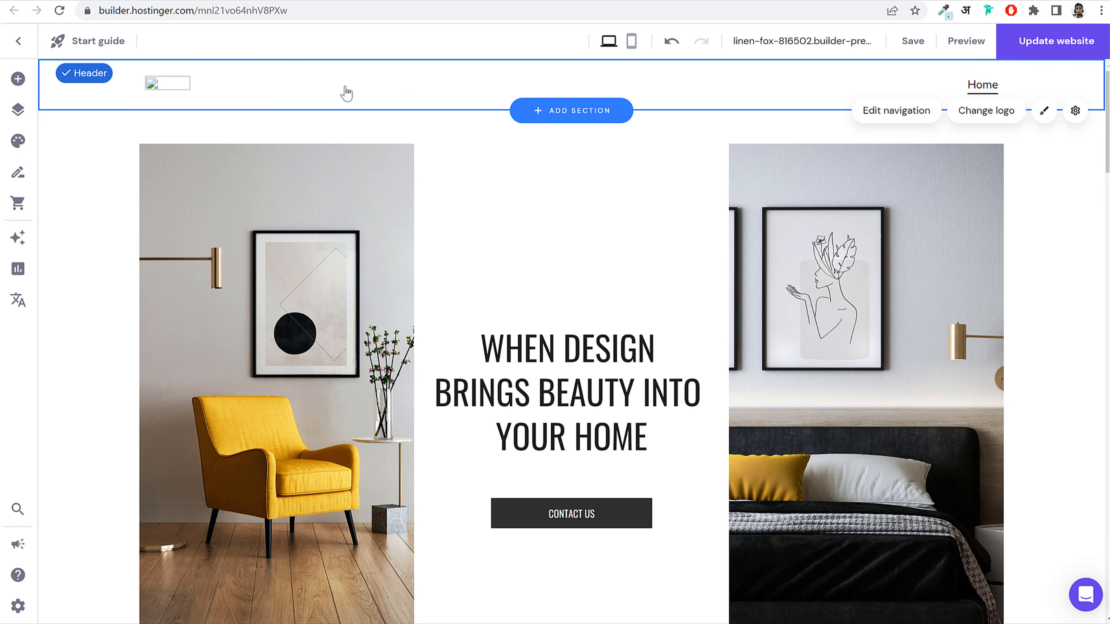
pyautogui.click(986, 111)
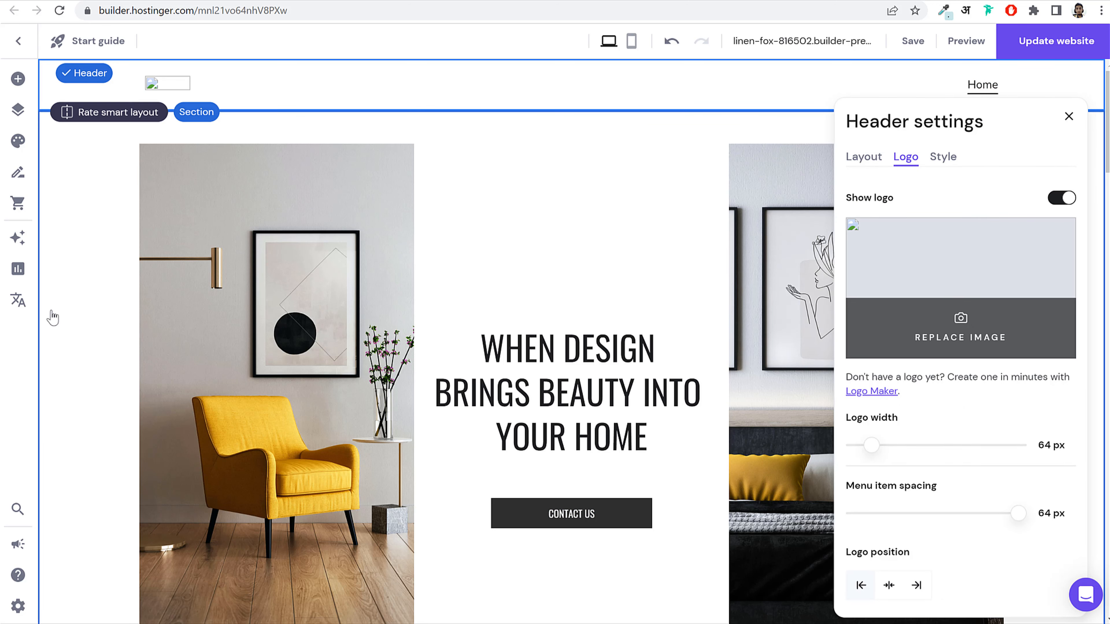
pyautogui.click(18, 238)
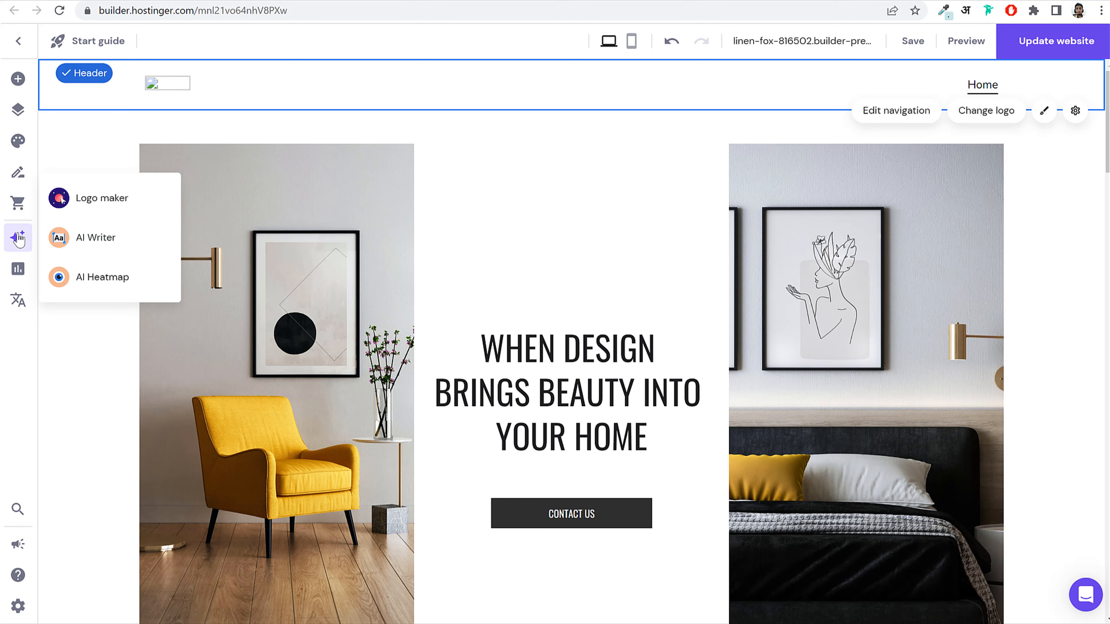
pyautogui.click(103, 200)
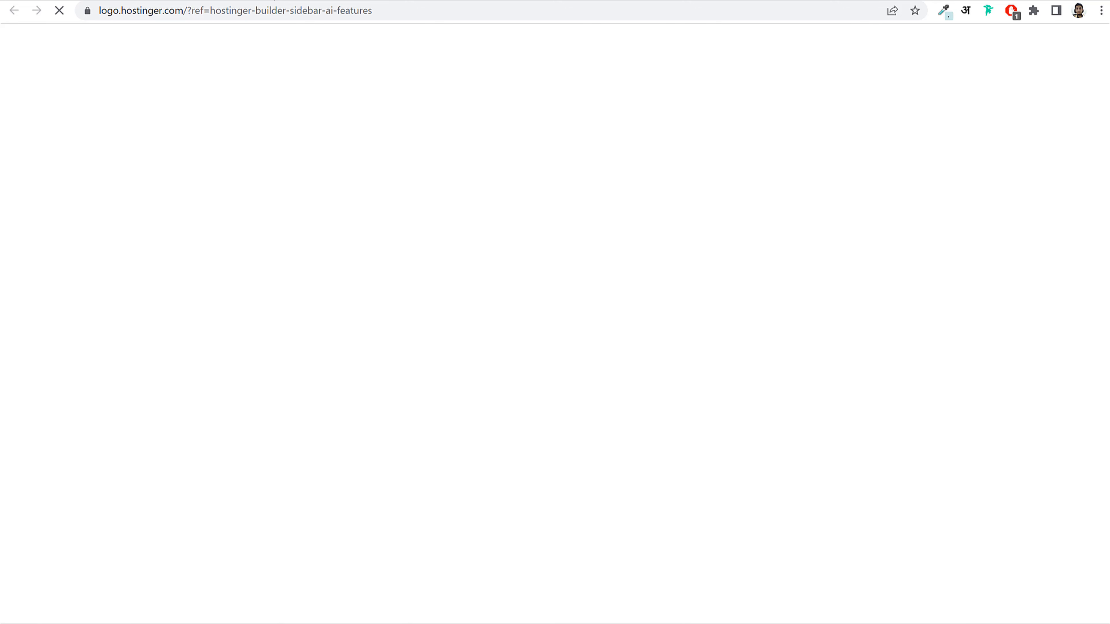
# Step: Log in to Logo Maker and browse the Auto, Describe logo and Create yourself tabs
pyautogui.hotkey('ctrl', 'w')
pyautogui.click(313, 1)
pyautogui.click(385, 1)
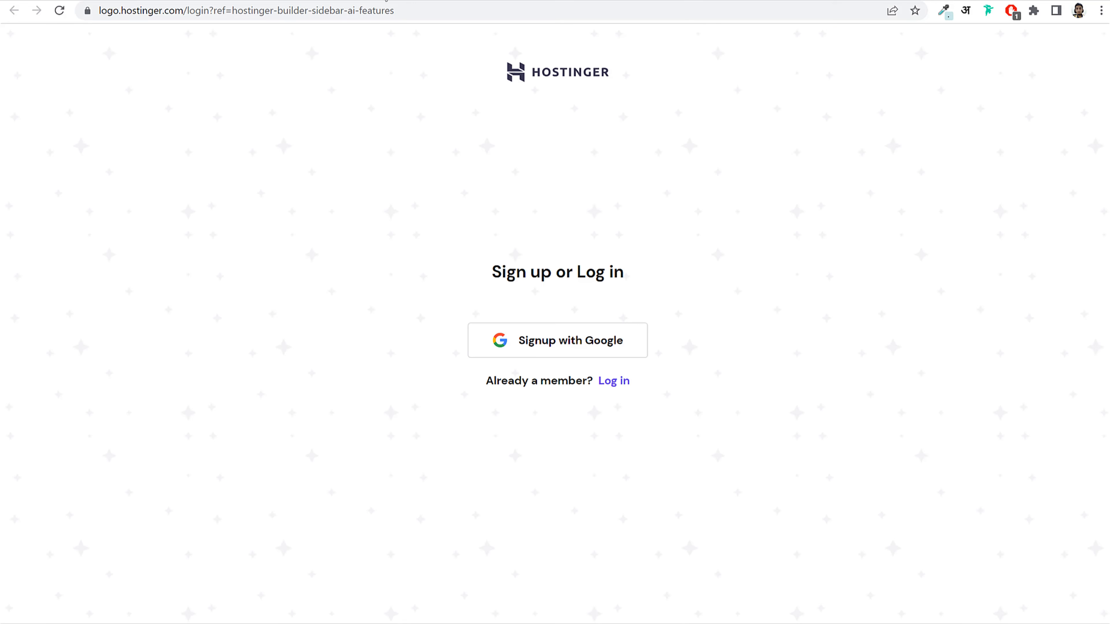
pyautogui.click(629, 380)
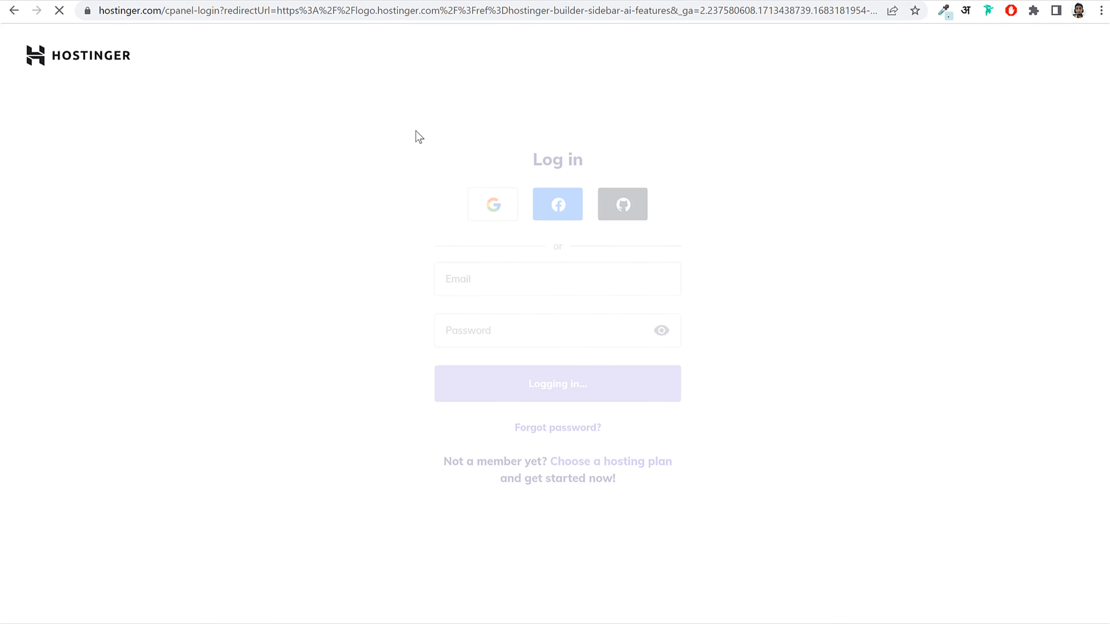
pyautogui.scroll(-10, 991, 350)
pyautogui.scroll(10, 991, 358)
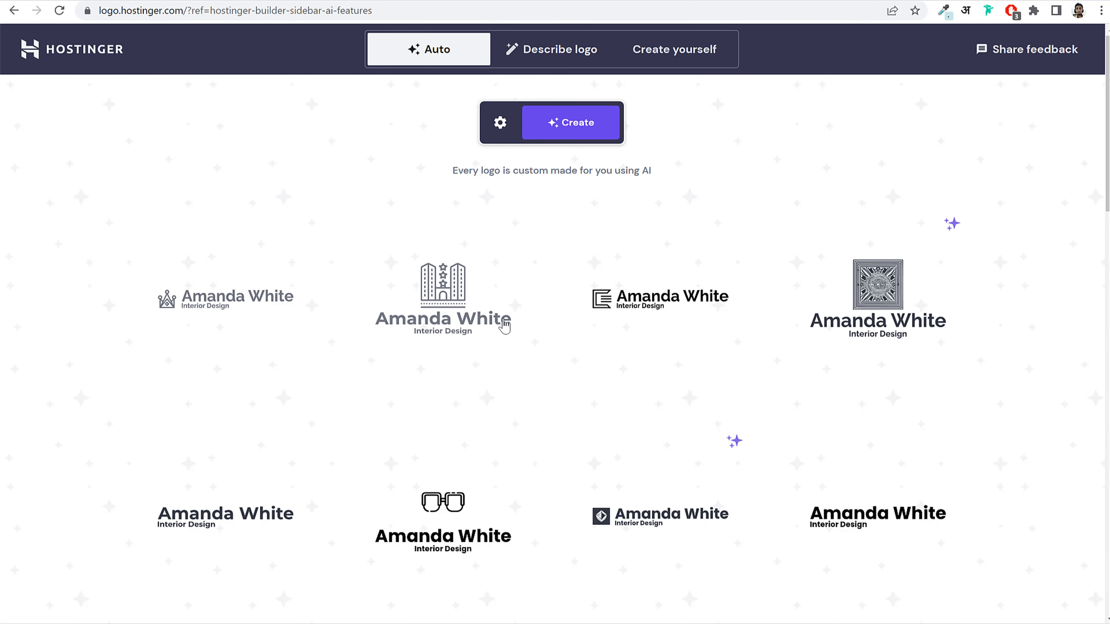
pyautogui.click(541, 52)
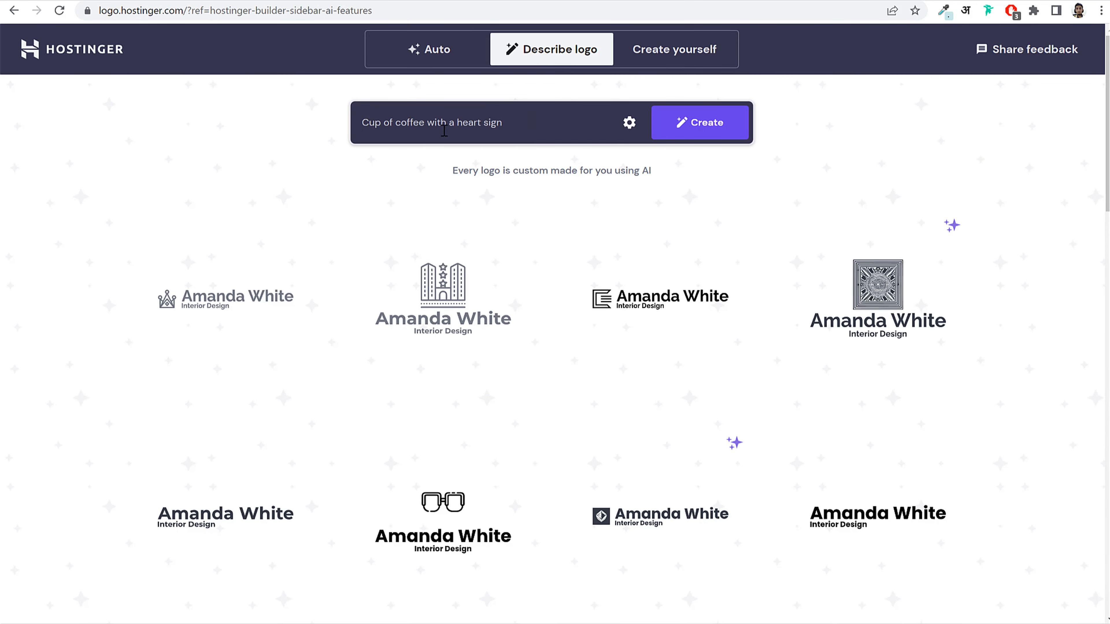
pyautogui.click(648, 55)
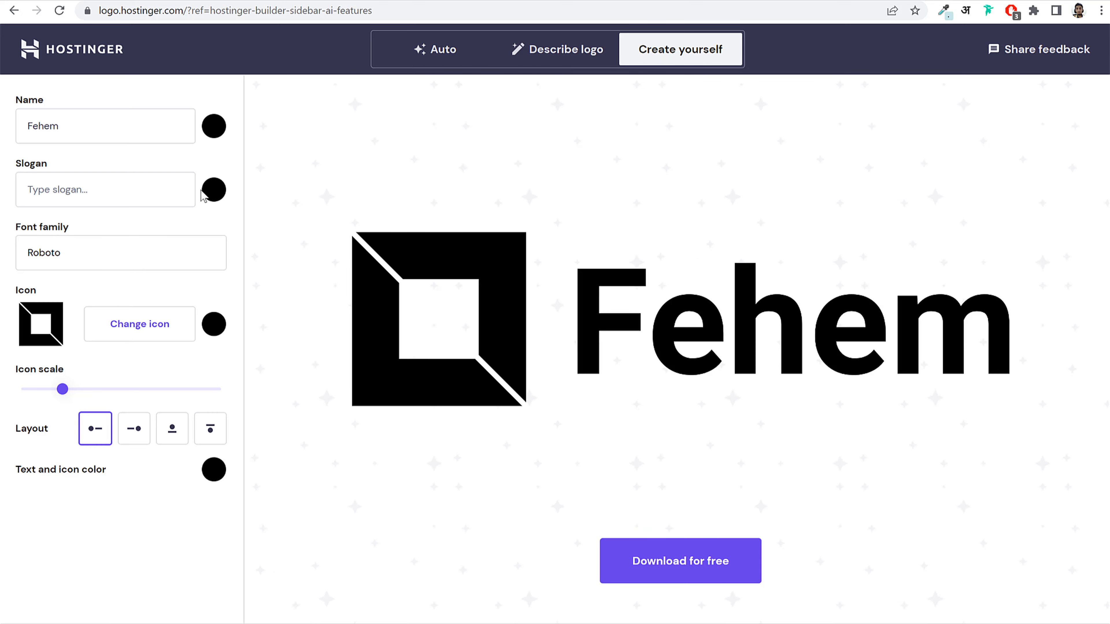
pyautogui.click(575, 52)
pyautogui.click(449, 43)
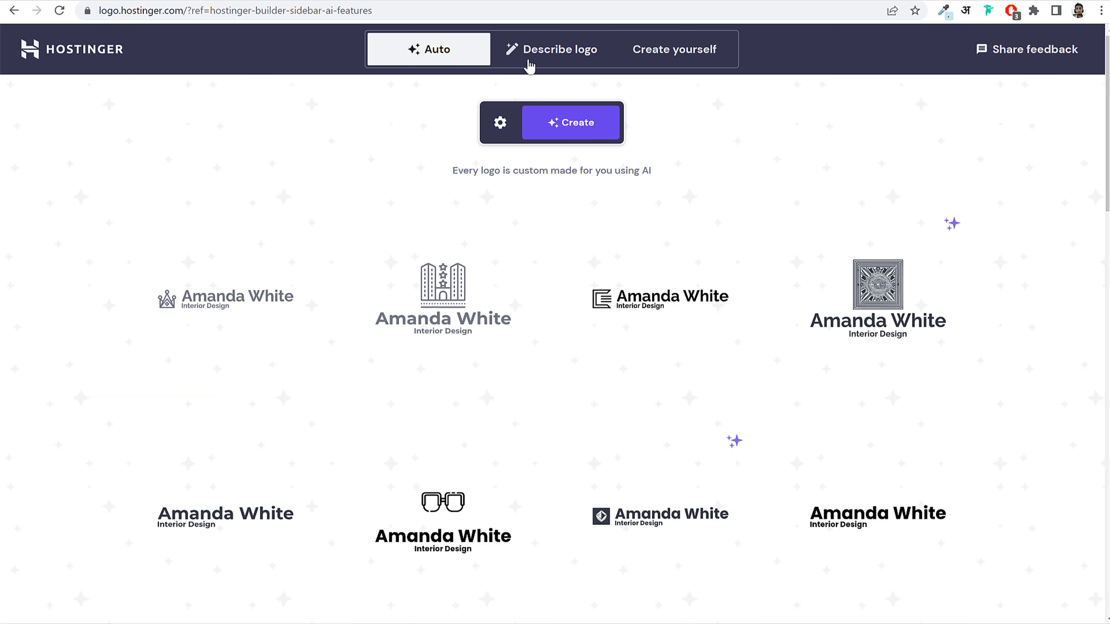
# Step: Review the 'Interior Design' slogan and industry settings, then open the patterned-square logo
pyautogui.click(501, 125)
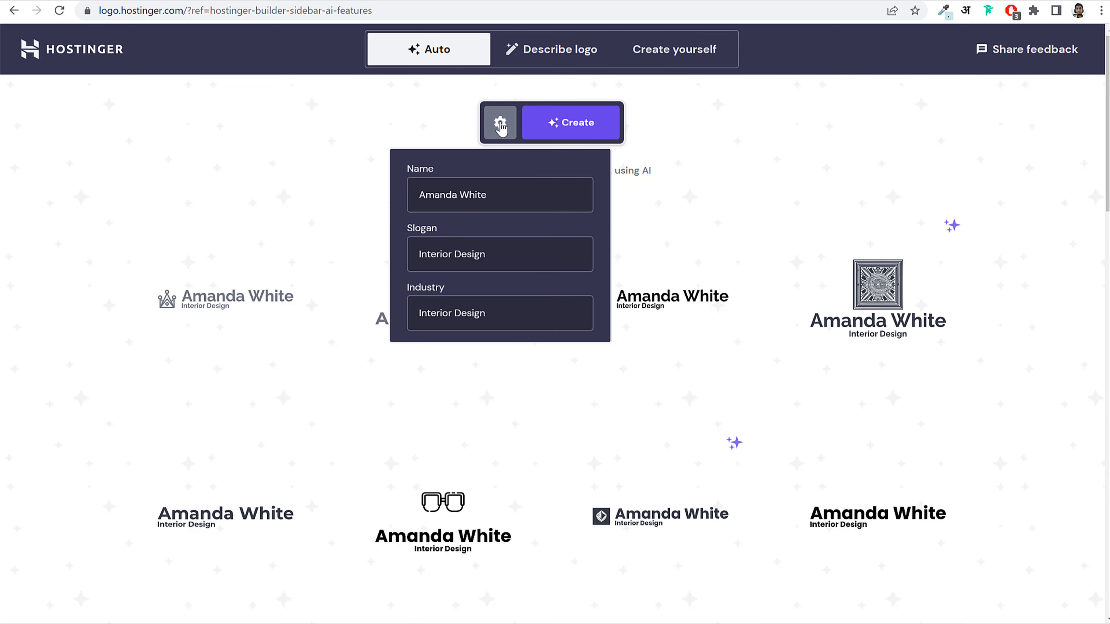
pyautogui.click(500, 129)
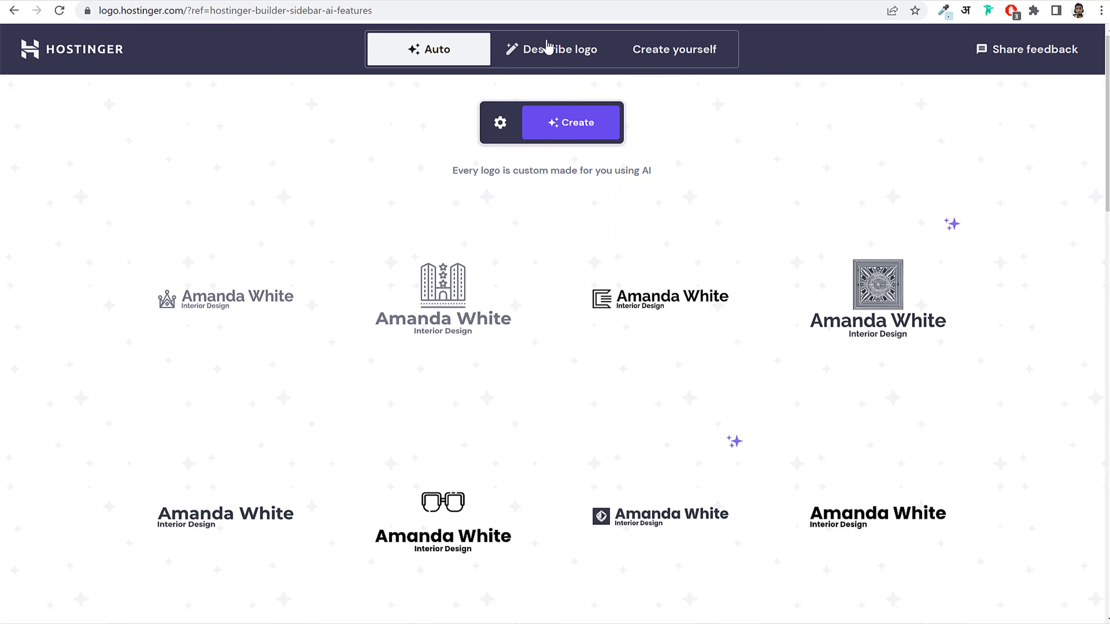
pyautogui.click(502, 128)
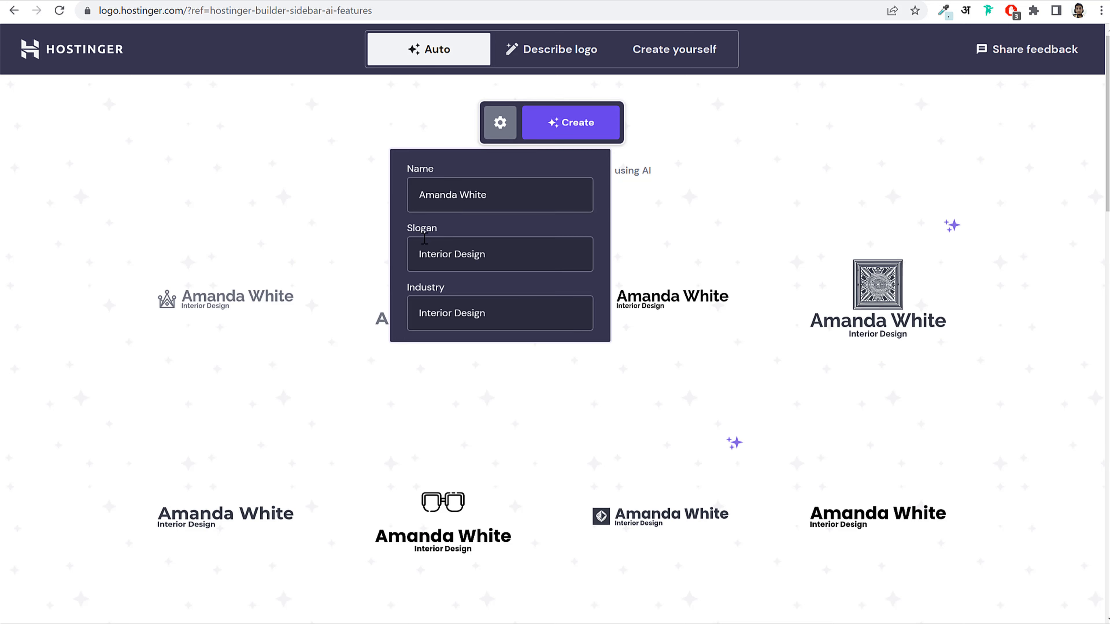
pyautogui.moveTo(507, 258); pyautogui.dragTo(356, 277)
pyautogui.moveTo(550, 323); pyautogui.dragTo(404, 317)
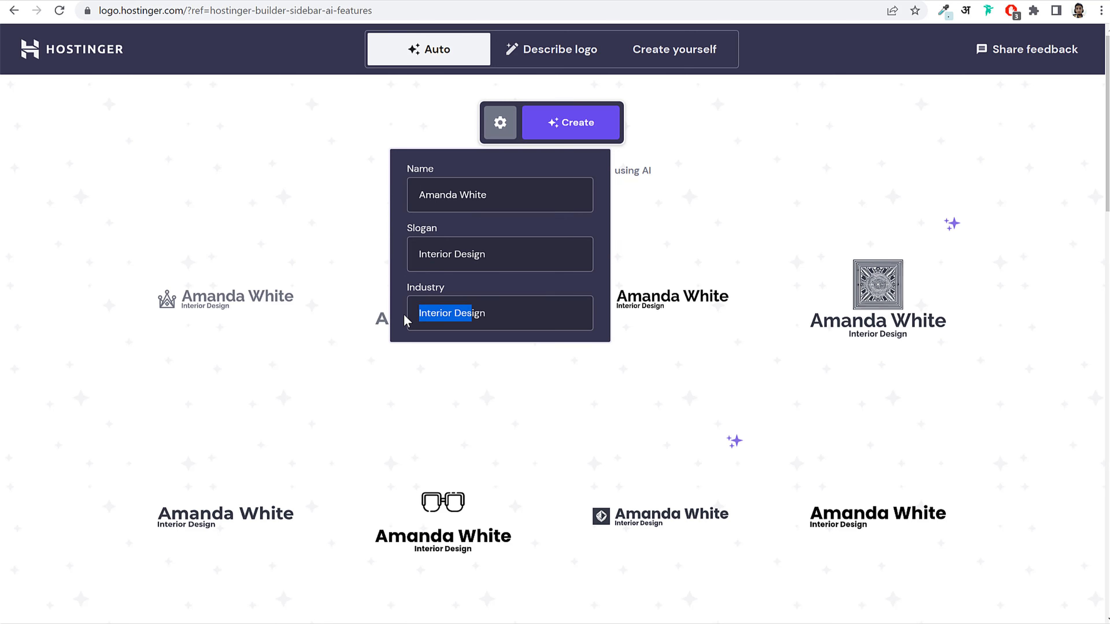
pyautogui.click(437, 312)
pyautogui.click(830, 379)
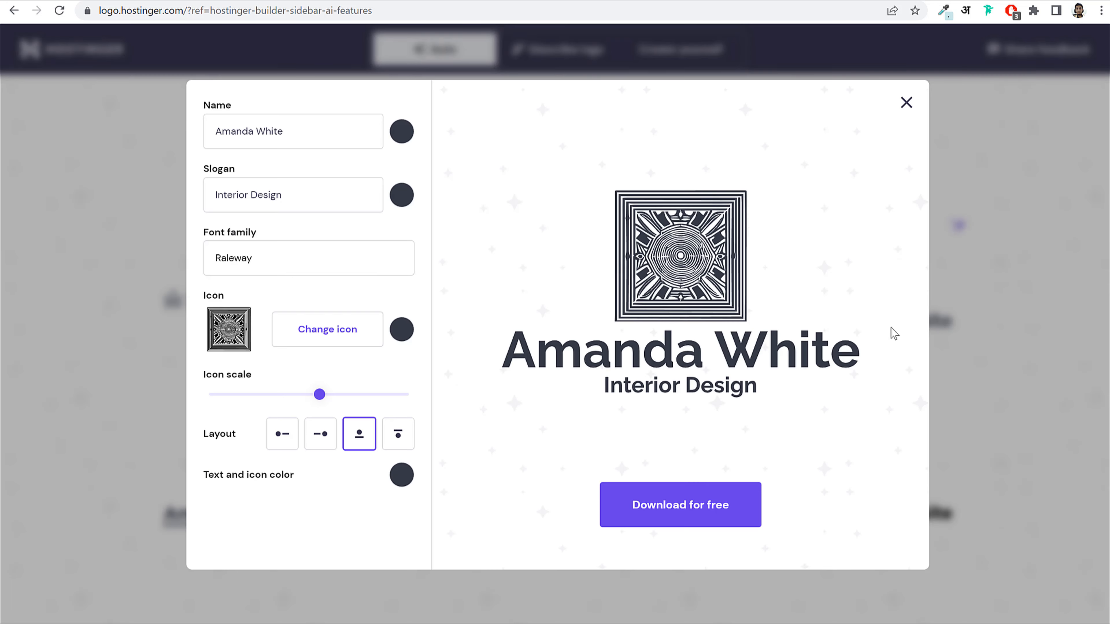
pyautogui.click(907, 105)
pyautogui.click(499, 123)
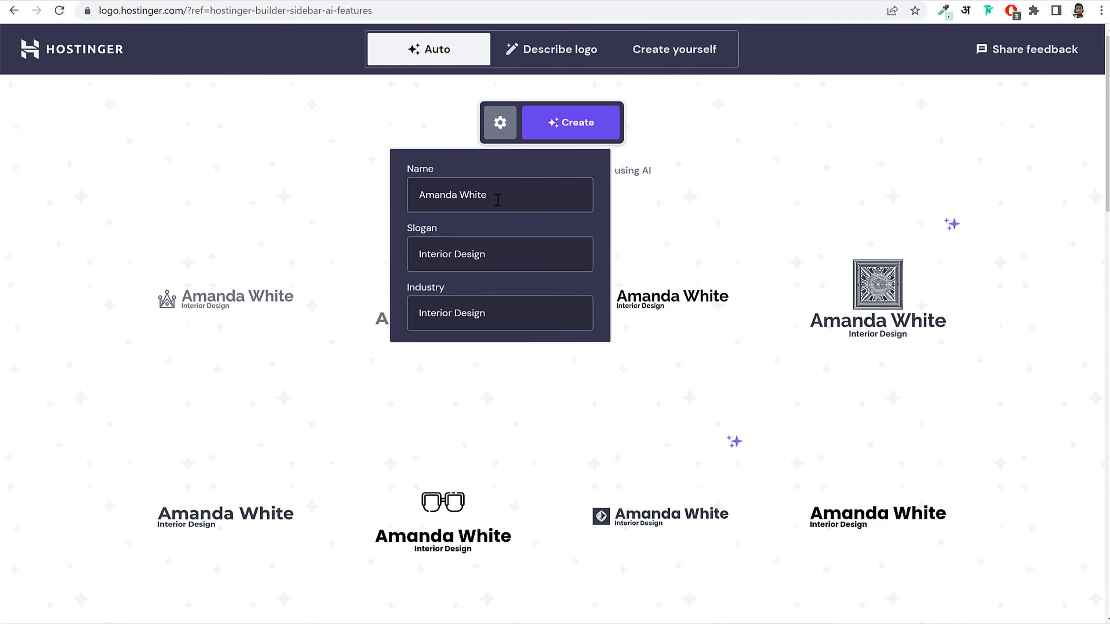
pyautogui.tripleClick(498, 199)
pyautogui.write('John Doe')
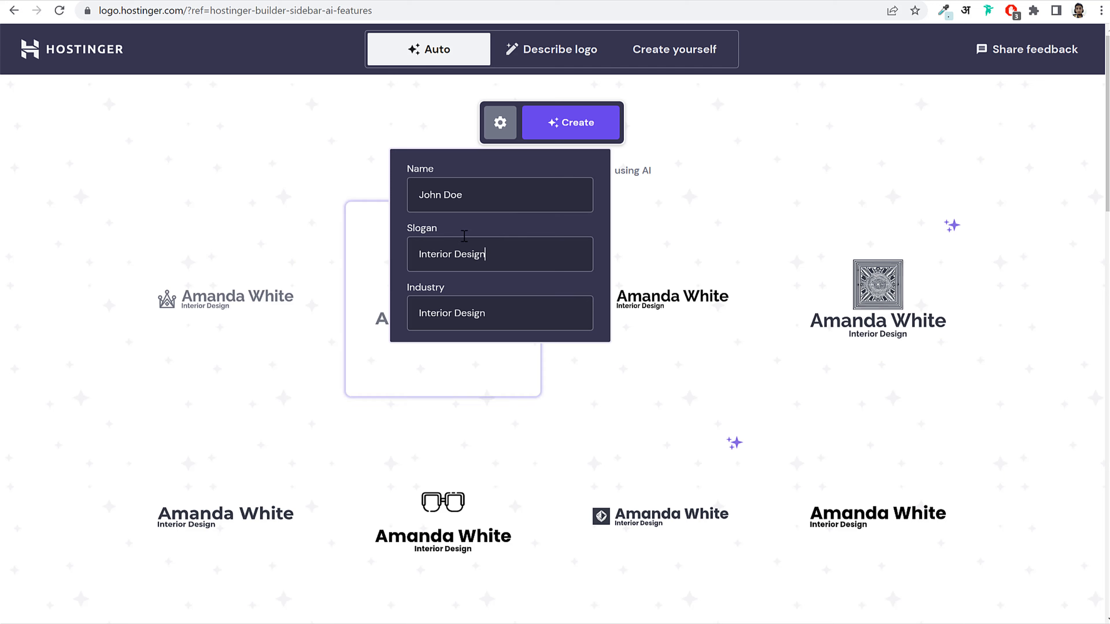
pyautogui.moveTo(491, 304); pyautogui.dragTo(417, 314)
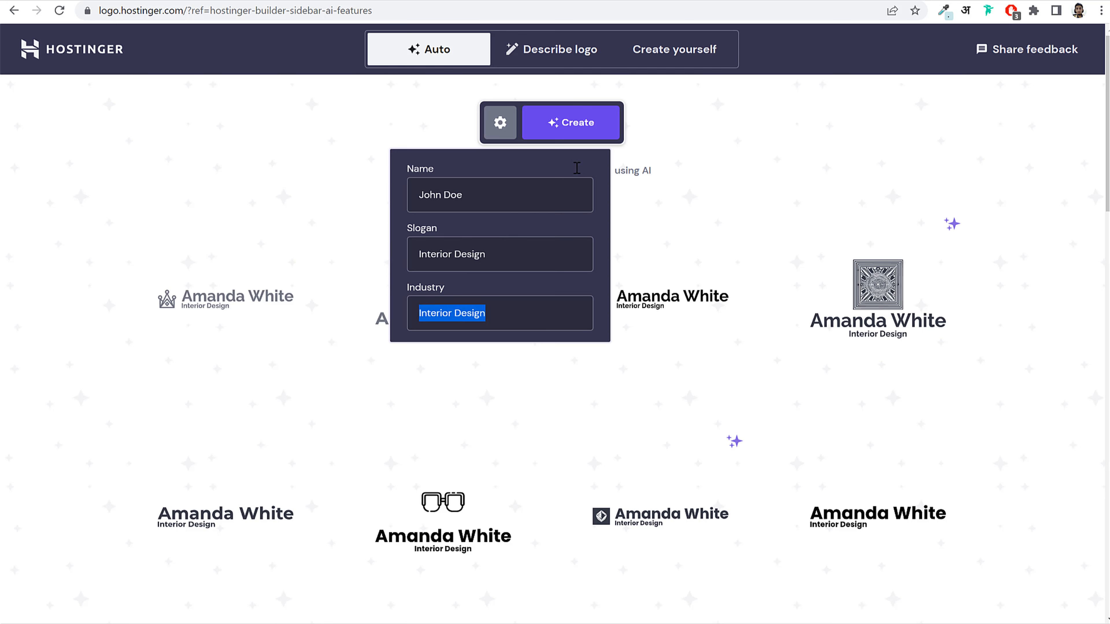
pyautogui.click(581, 136)
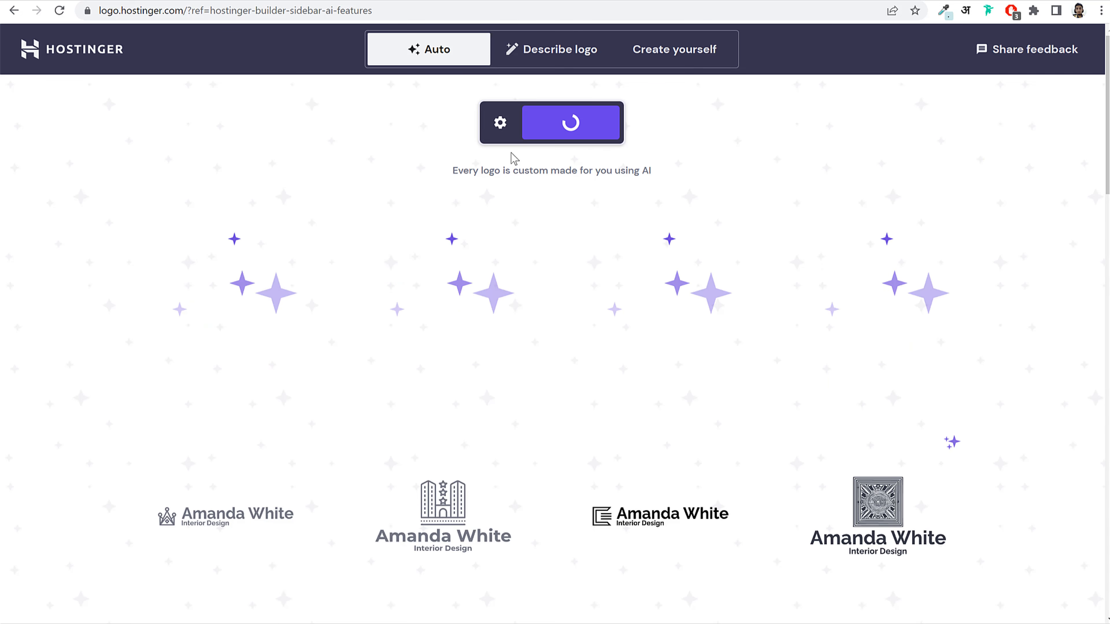
pyautogui.click(500, 123)
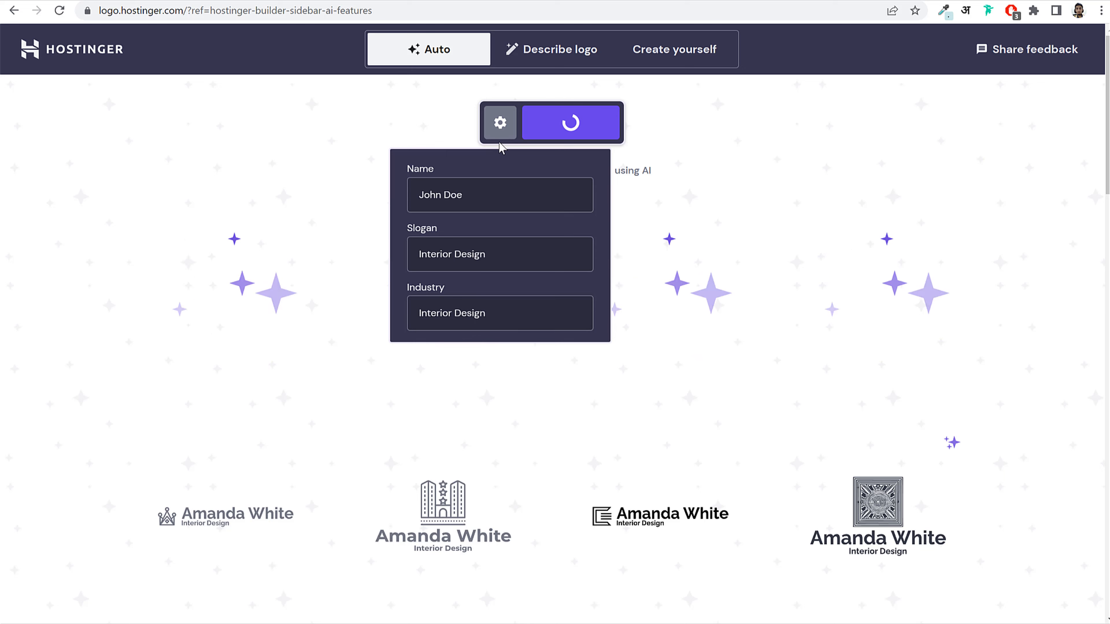
pyautogui.click(501, 128)
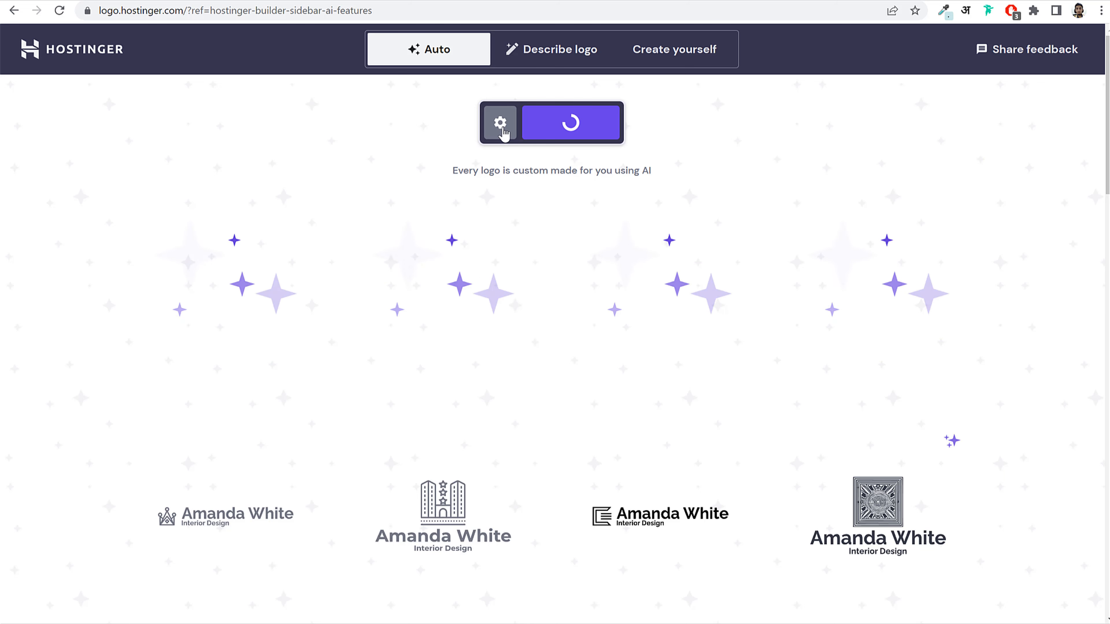
pyautogui.click(503, 132)
pyautogui.moveTo(504, 313); pyautogui.dragTo(438, 266)
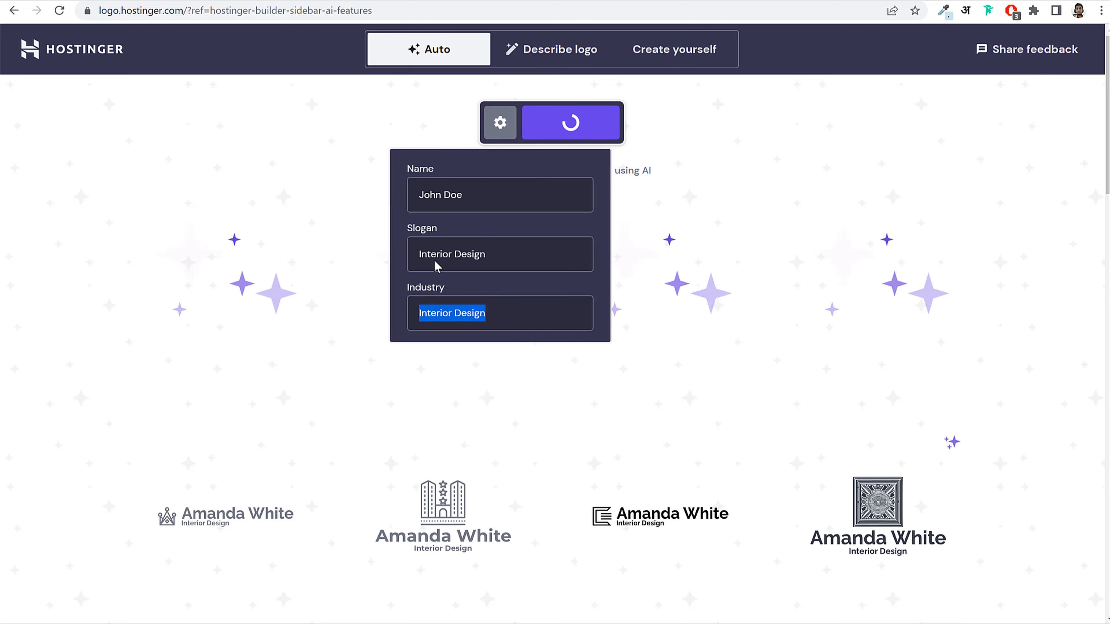
pyautogui.click(500, 124)
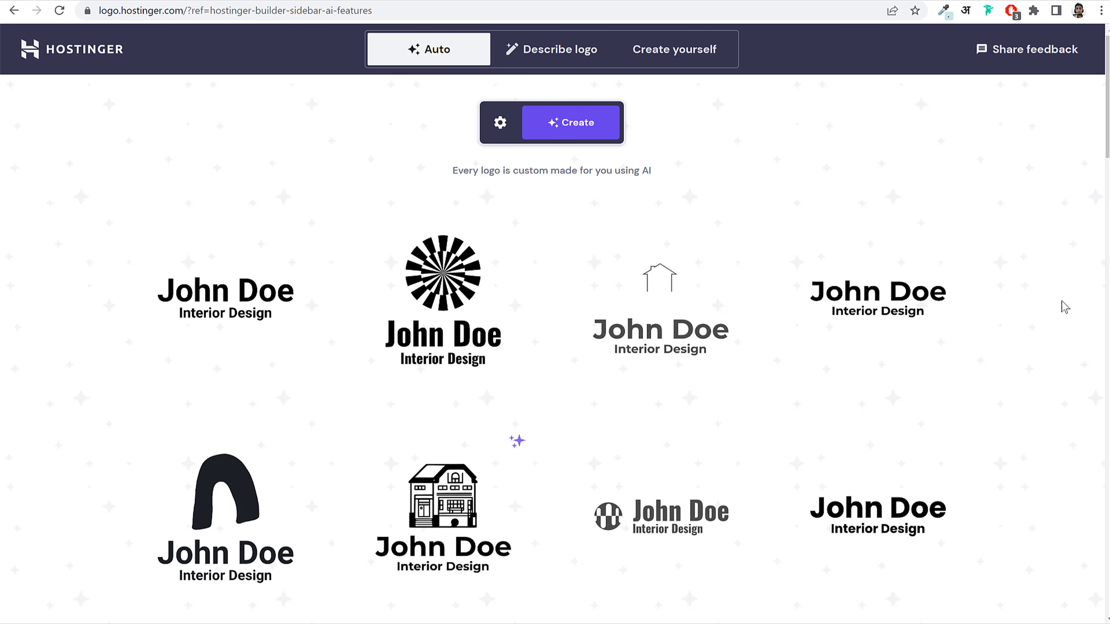
pyautogui.scroll(-4, 287, 349)
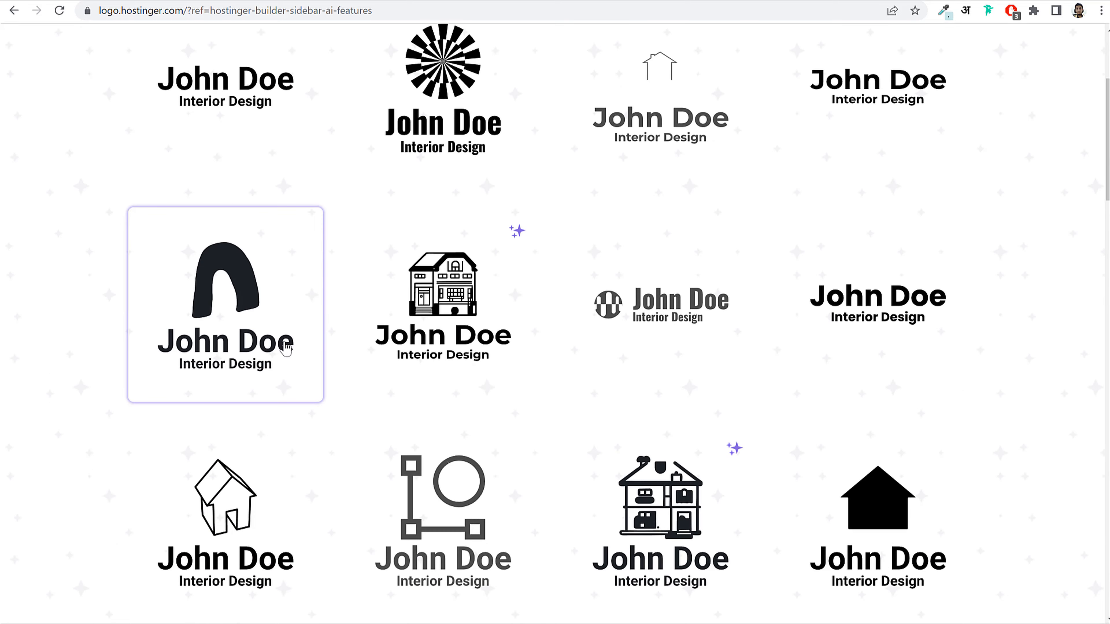
pyautogui.scroll(-5, 1001, 355)
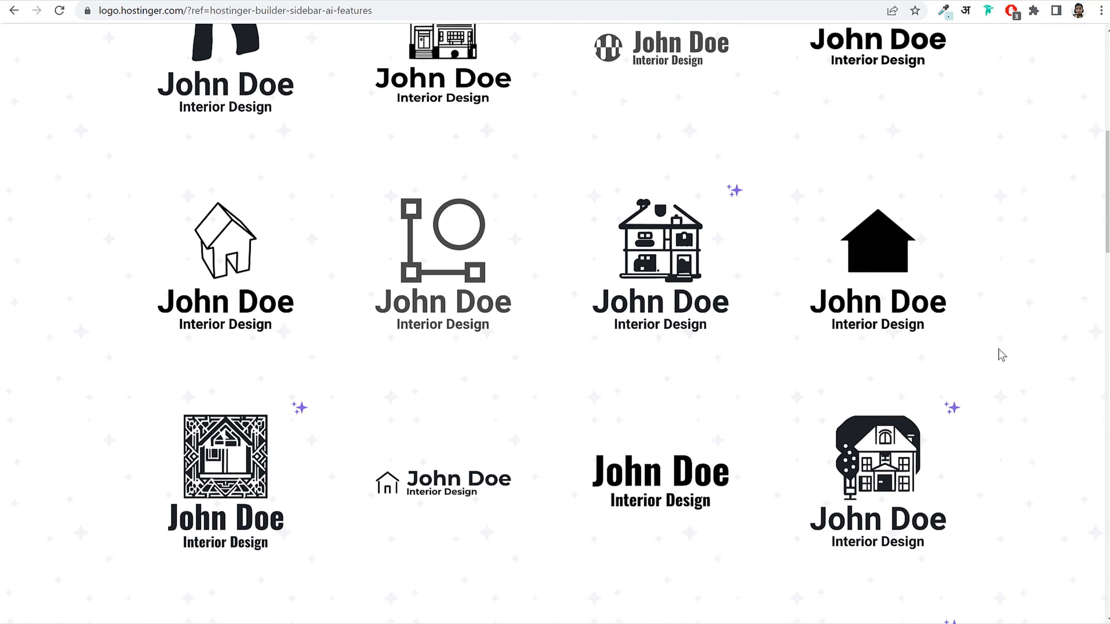
pyautogui.scroll(-6, 1001, 354)
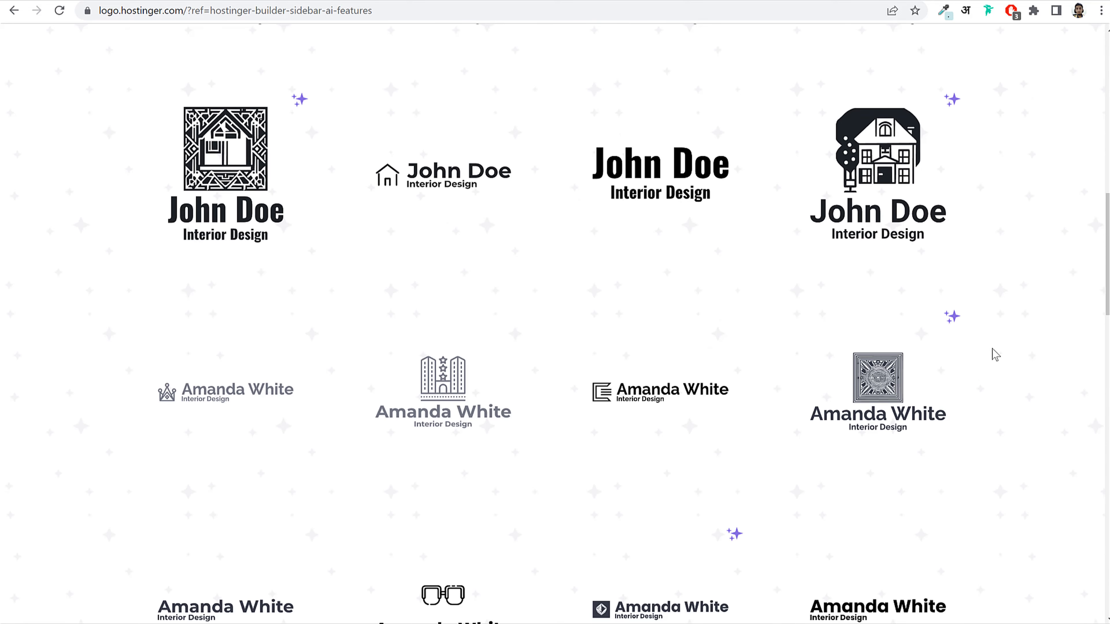
# Step: Open the house-icon John Doe logo and swap its icon for the icosahedron
pyautogui.scroll(3, 458, 227)
pyautogui.click(449, 309)
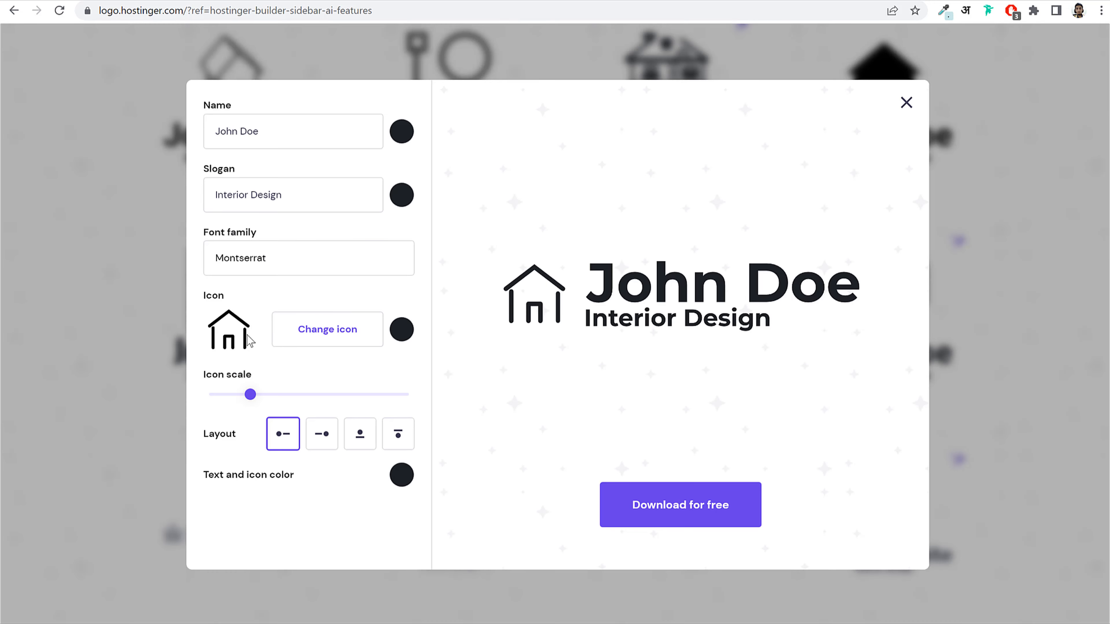
pyautogui.click(339, 336)
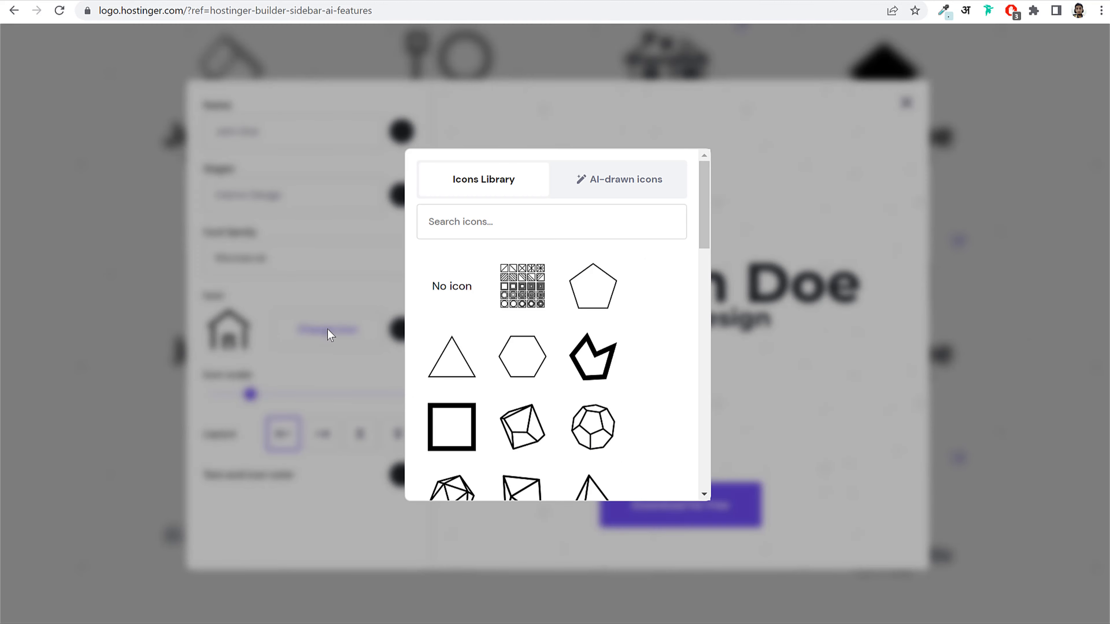
pyautogui.scroll(-6, 633, 352)
pyautogui.scroll(-2, 636, 354)
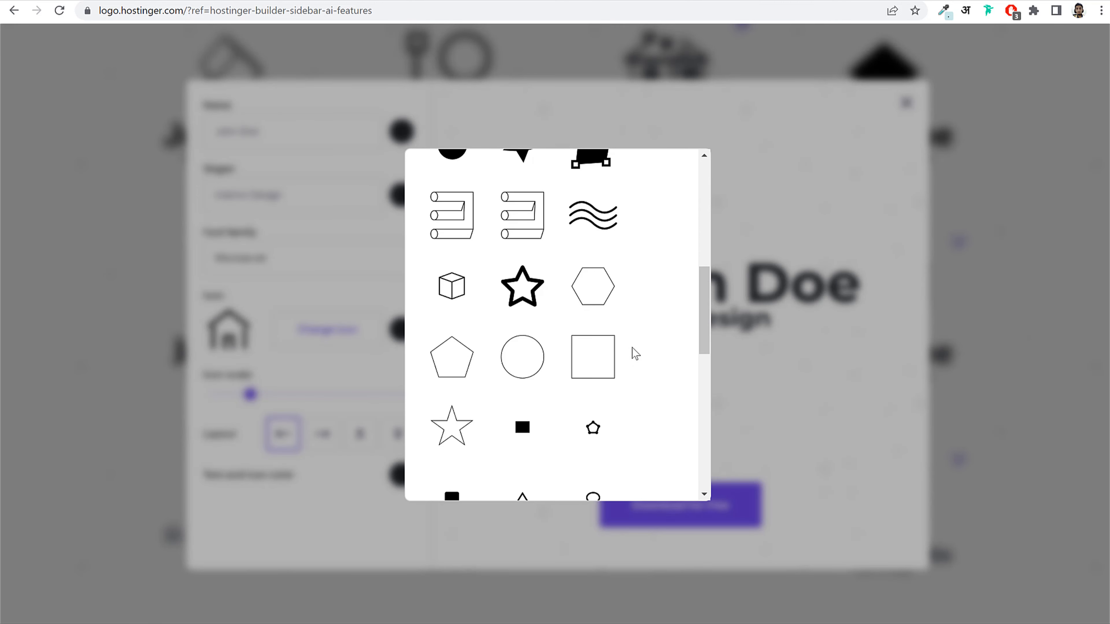
pyautogui.scroll(4, 637, 354)
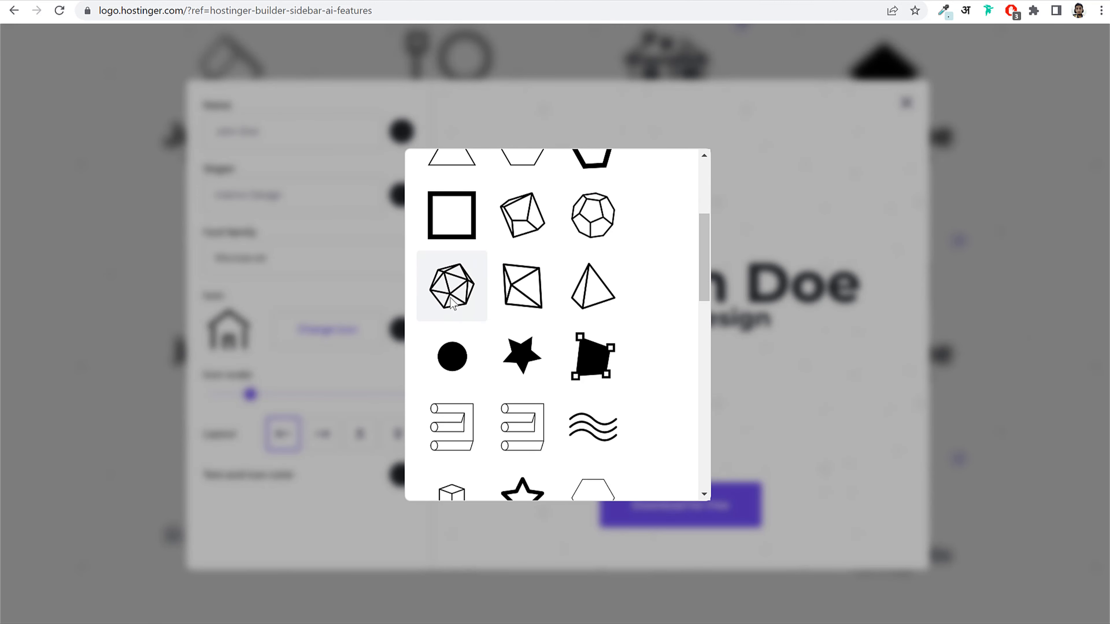
pyautogui.click(452, 286)
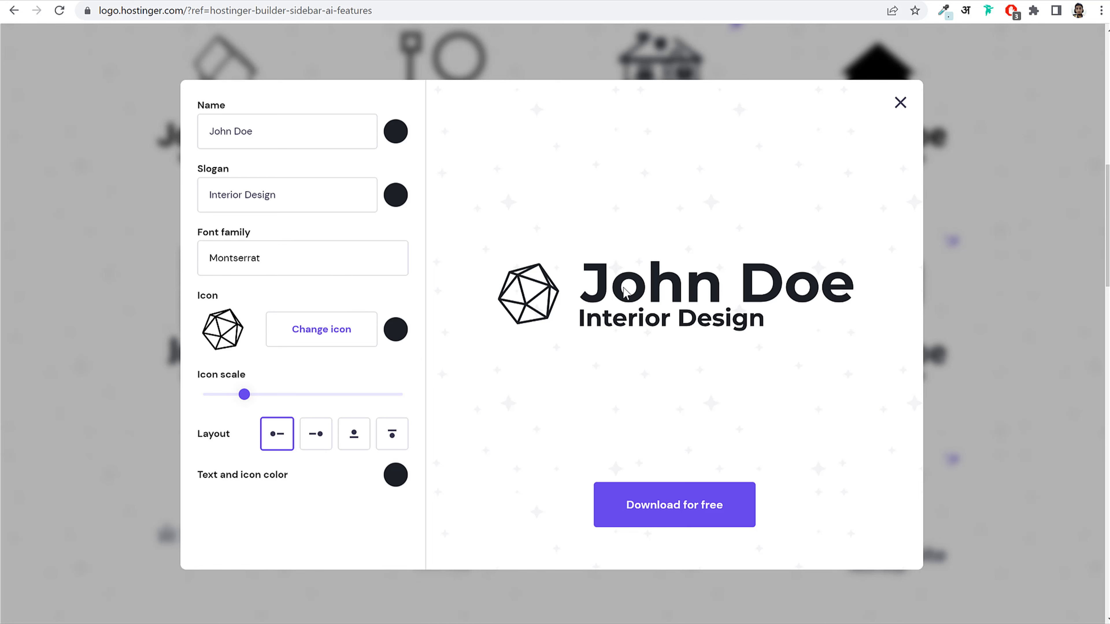
# Step: Set the logo font family to Lora and download the logo files
pyautogui.click(258, 275)
pyautogui.click(265, 345)
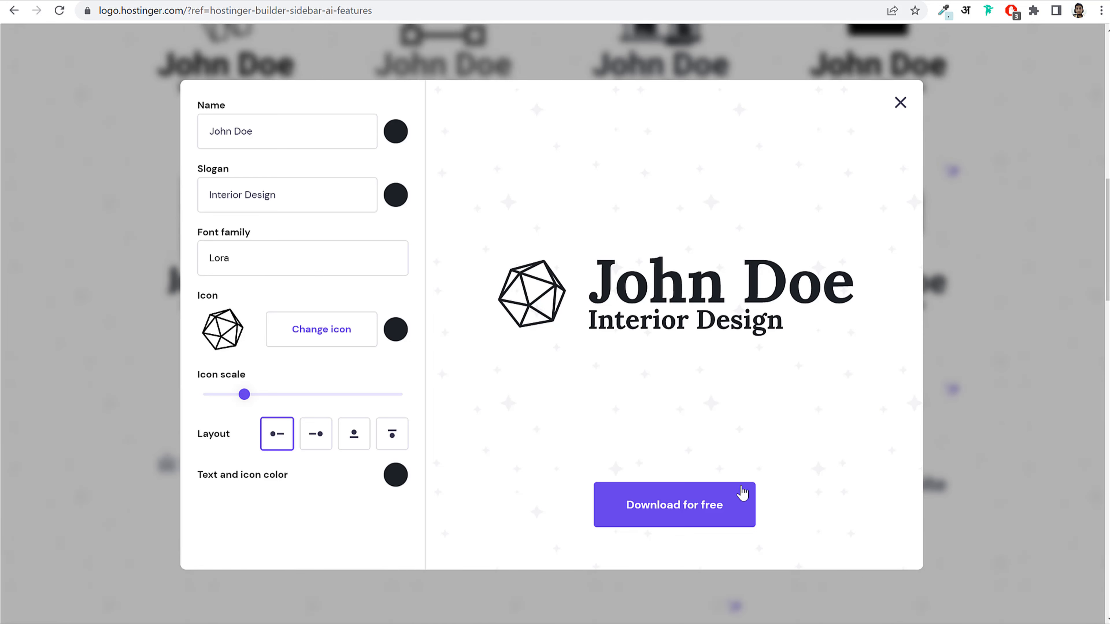
pyautogui.click(681, 510)
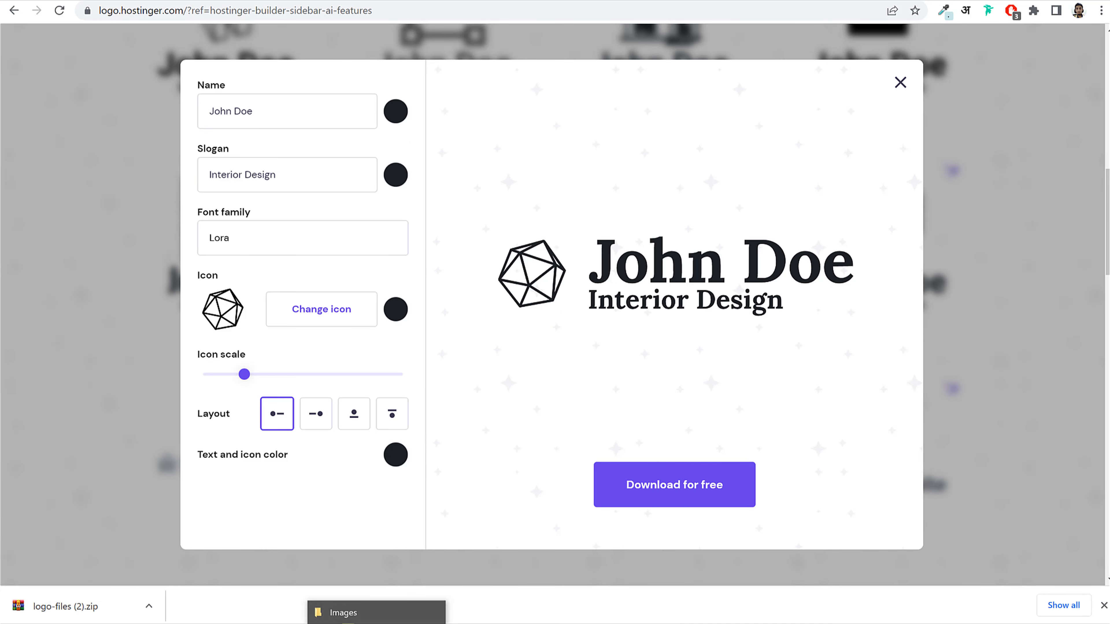
# Step: Extract logo-files (2).zip into a logo-files (2) folder and open it
pyautogui.click(377, 617)
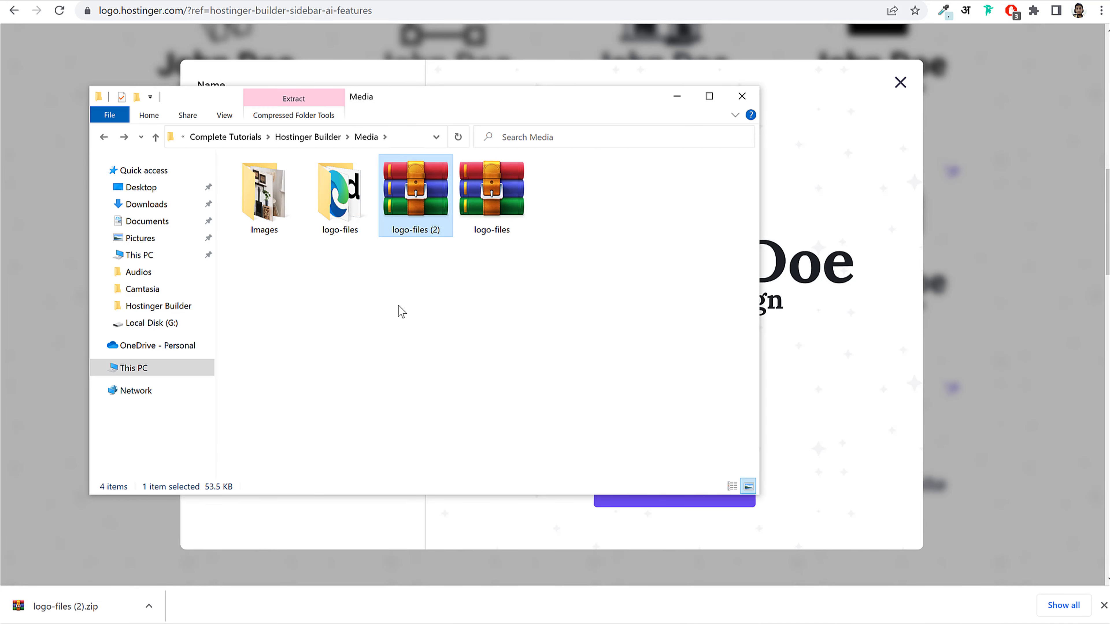
pyautogui.rightClick(403, 197)
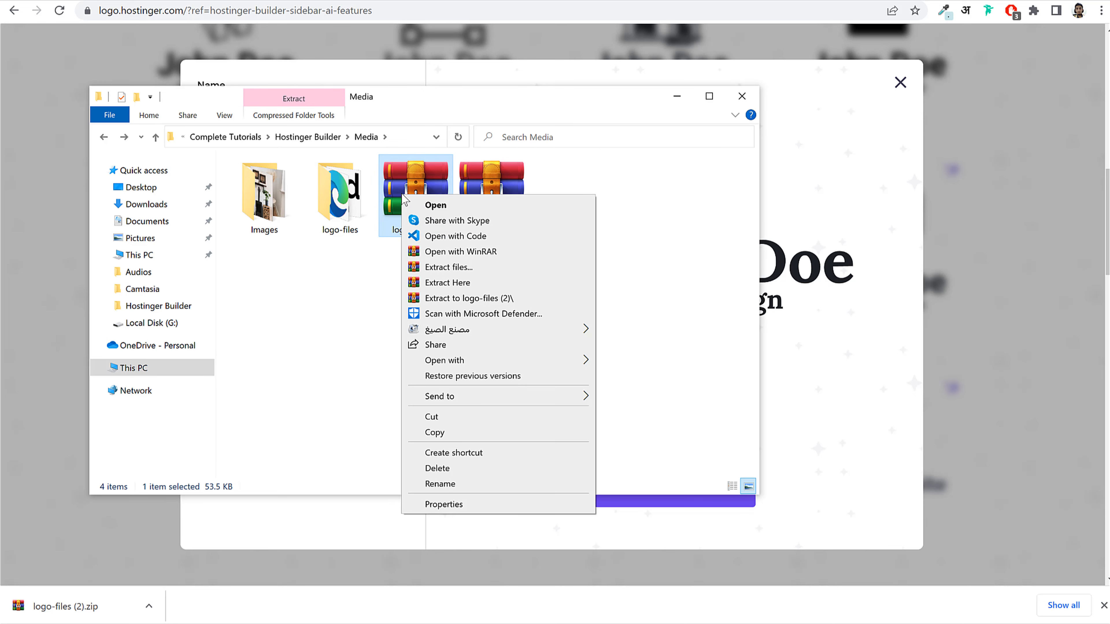
pyautogui.click(474, 267)
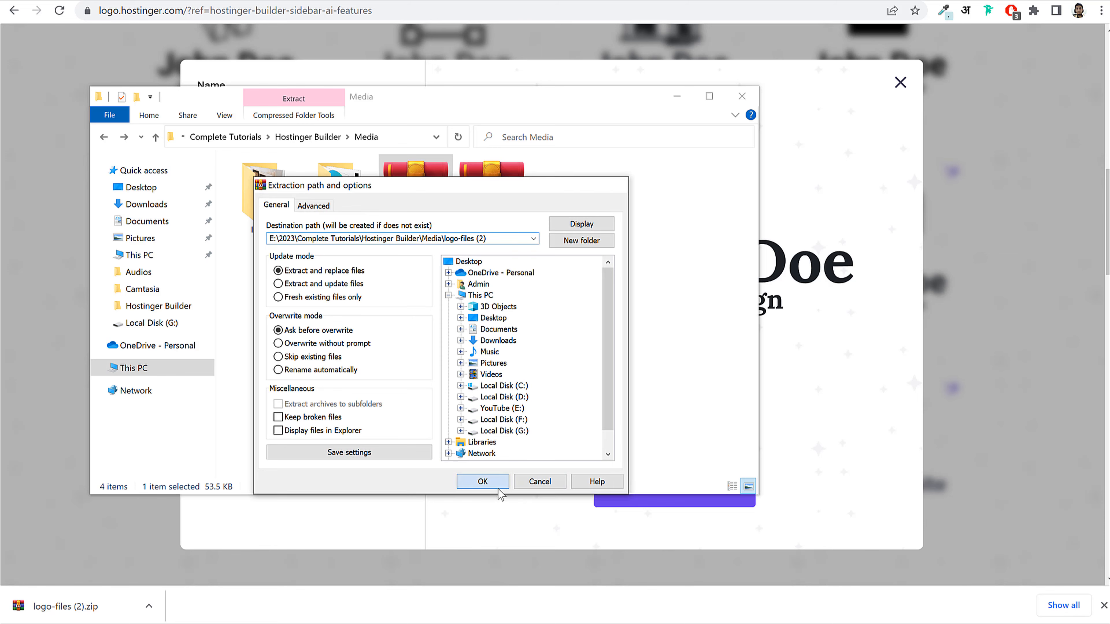
pyautogui.click(483, 481)
pyautogui.click(421, 221)
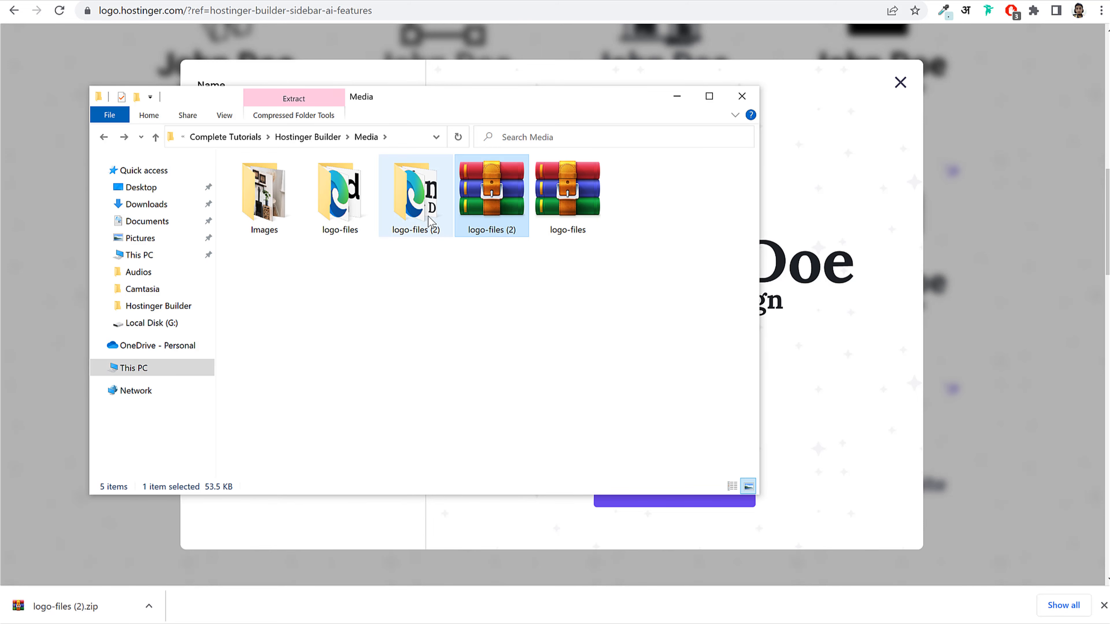
pyautogui.doubleClick(422, 215)
# Step: Preview the John Doe logo, check both logo files' details, and return to the browser
pyautogui.doubleClick(273, 221)
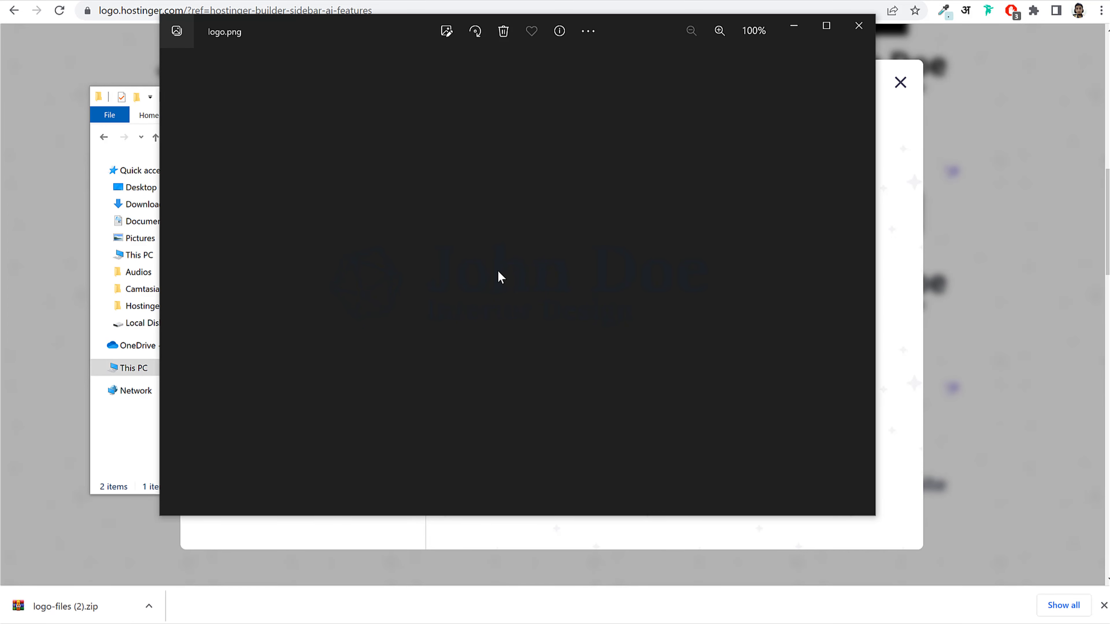
pyautogui.click(859, 25)
pyautogui.click(345, 245)
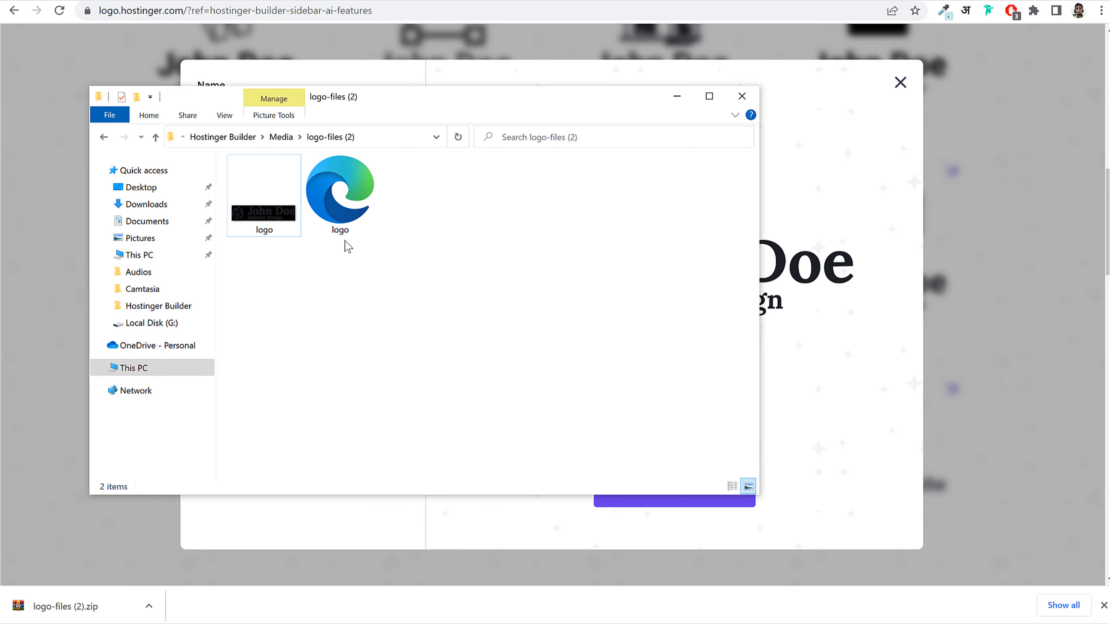
pyautogui.click(264, 221)
pyautogui.click(340, 225)
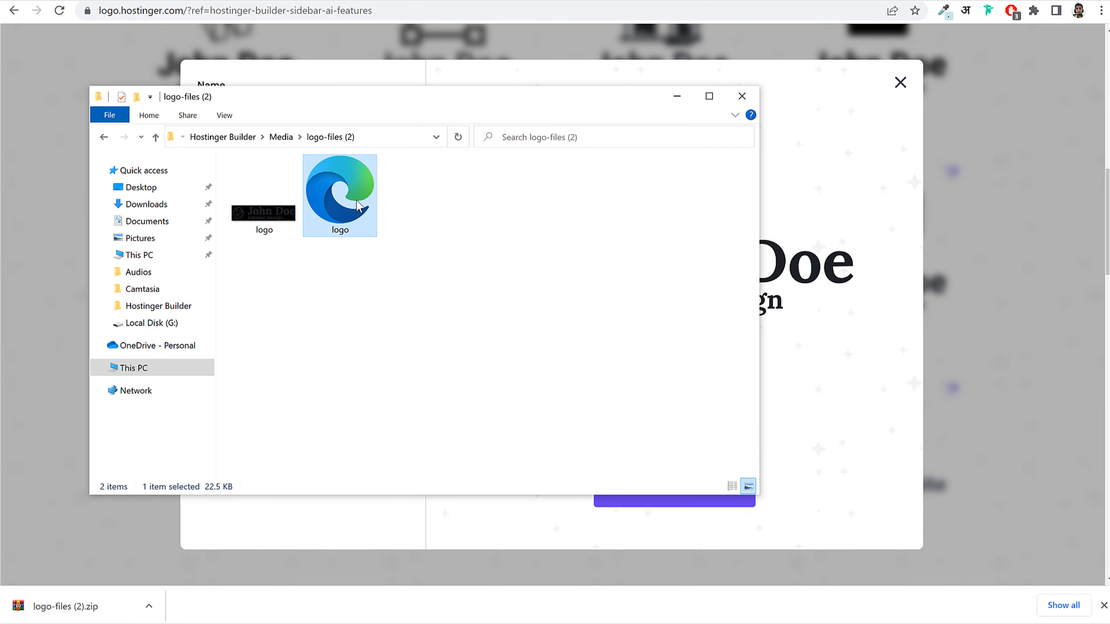
pyautogui.click(258, 221)
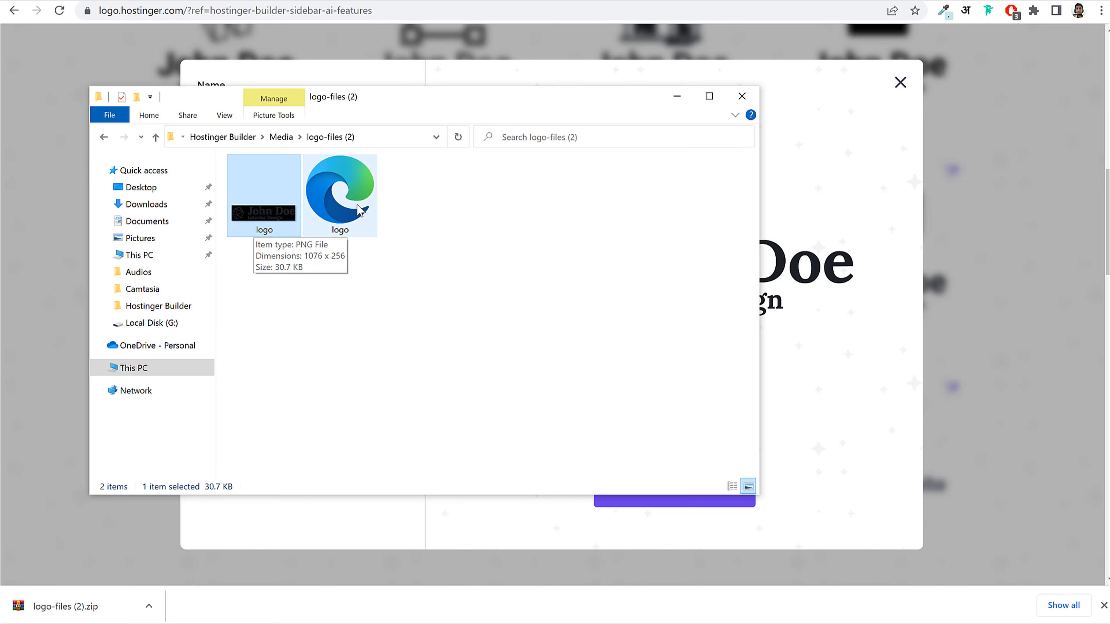
pyautogui.click(344, 207)
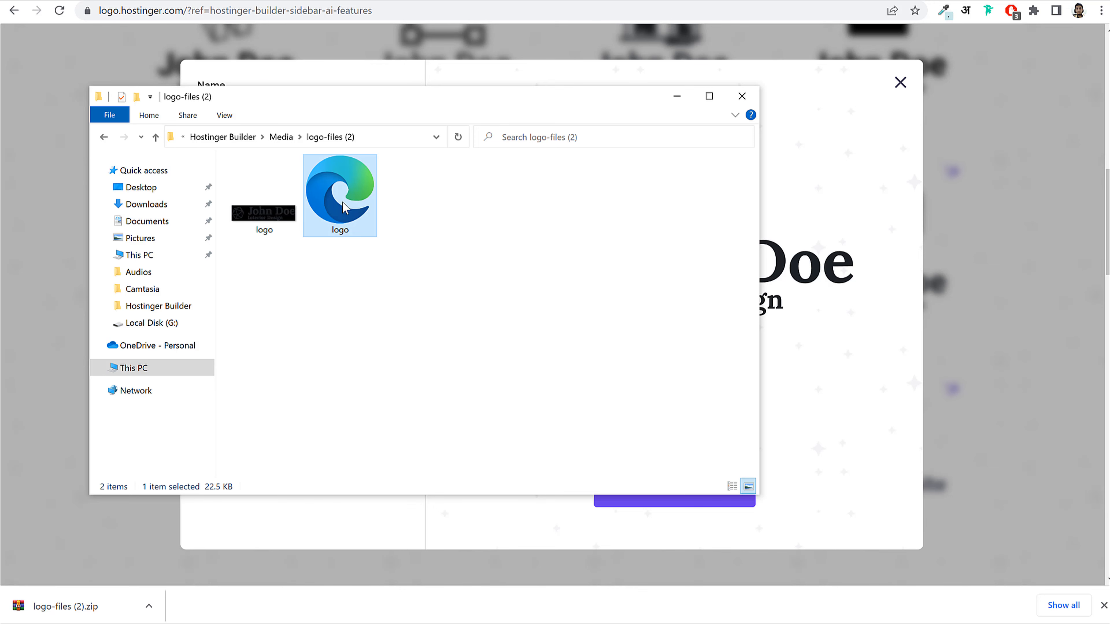
pyautogui.click(256, 5)
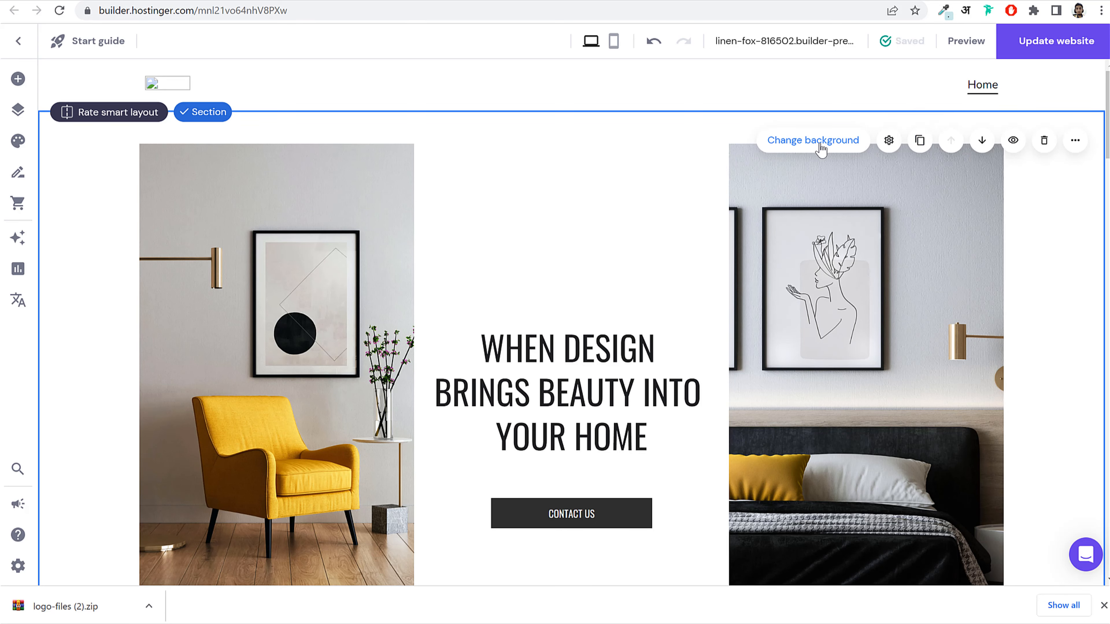
# Step: Replace the header logo with the uploaded logo file from Media\logo-files (2)
pyautogui.click(998, 114)
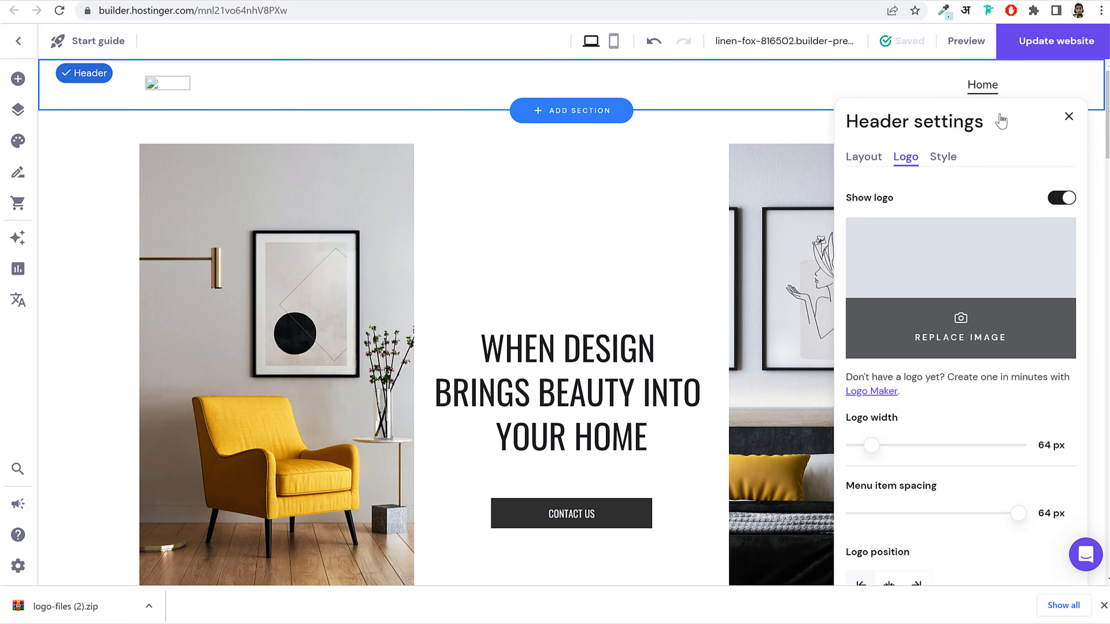
pyautogui.click(971, 345)
pyautogui.click(887, 114)
pyautogui.click(197, 82)
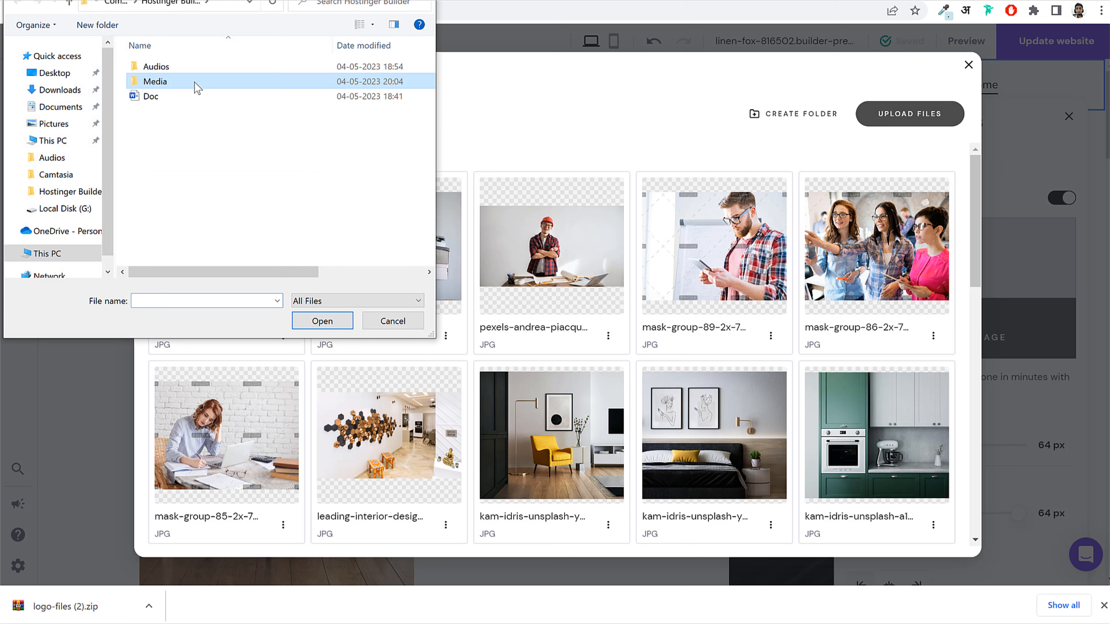
pyautogui.doubleClick(195, 83)
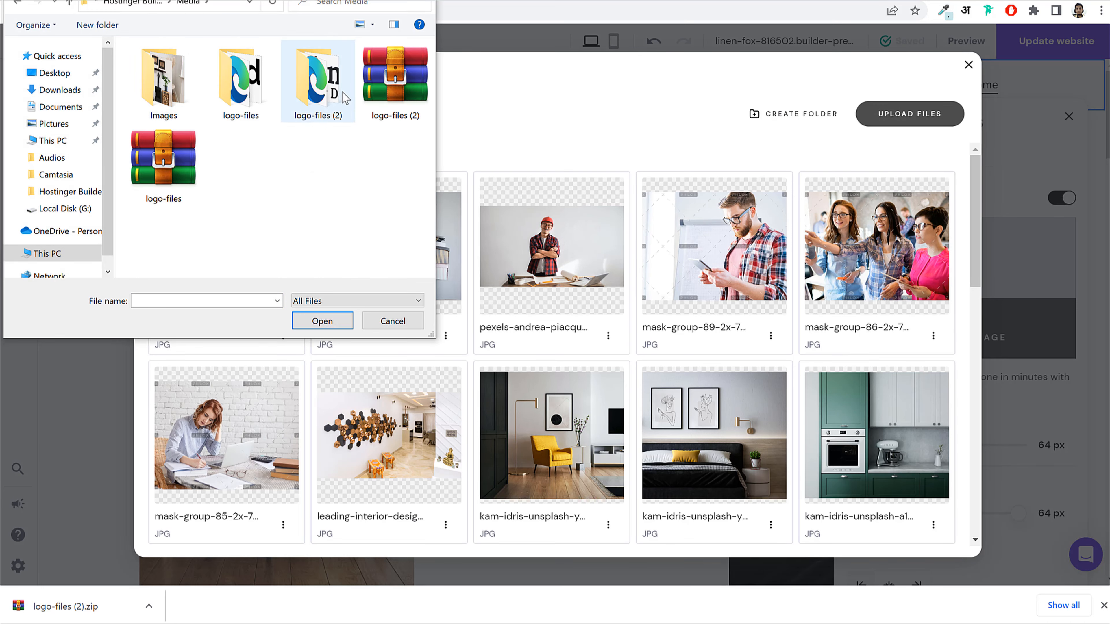
pyautogui.doubleClick(323, 93)
pyautogui.click(240, 113)
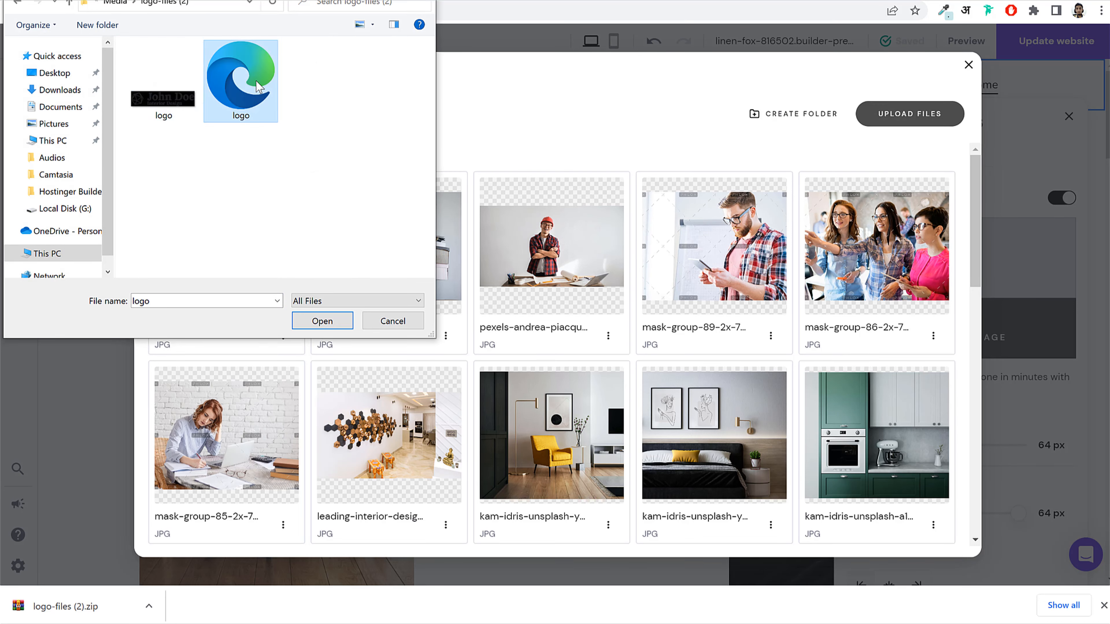
pyautogui.click(321, 321)
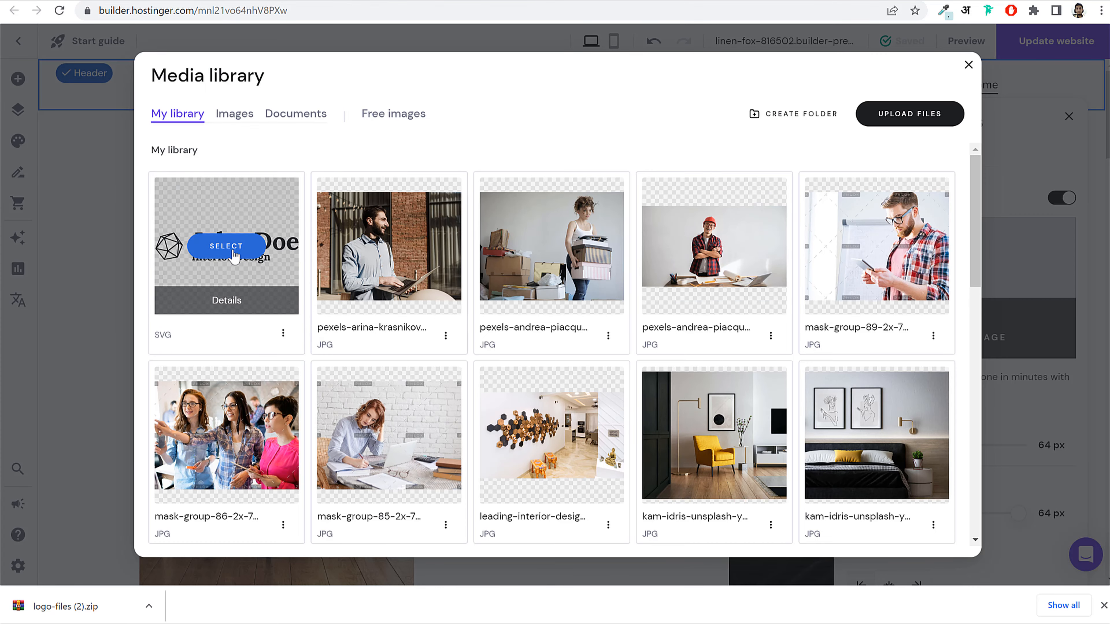
pyautogui.click(225, 246)
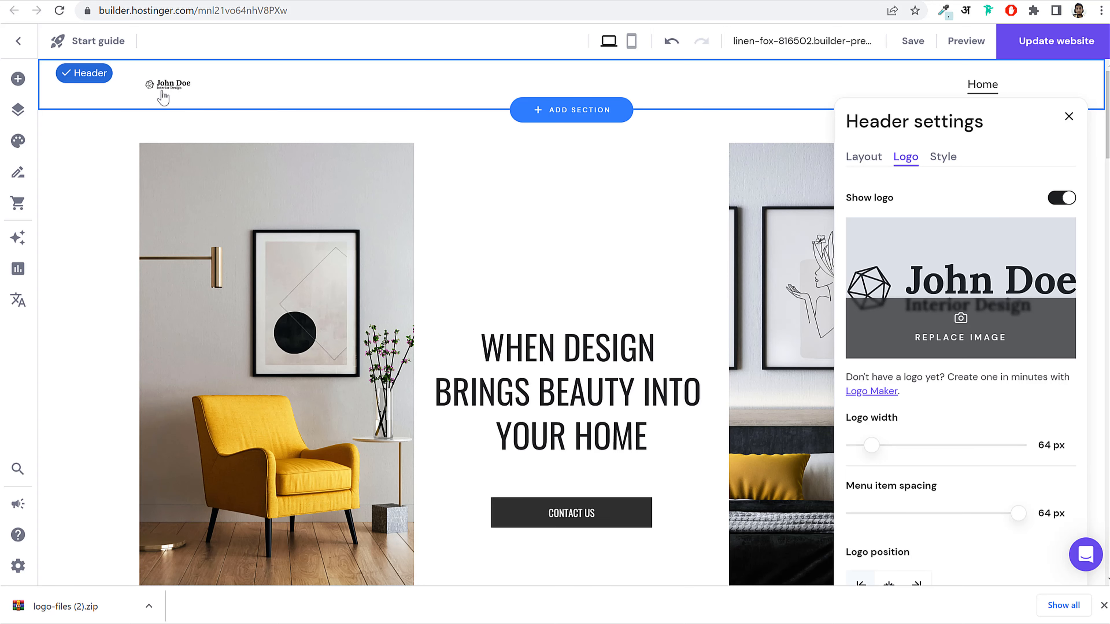
# Step: Enlarge the header logo to 183 px and keep it aligned left
pyautogui.moveTo(878, 448); pyautogui.dragTo(906, 451)
pyautogui.scroll(-2, 970, 497)
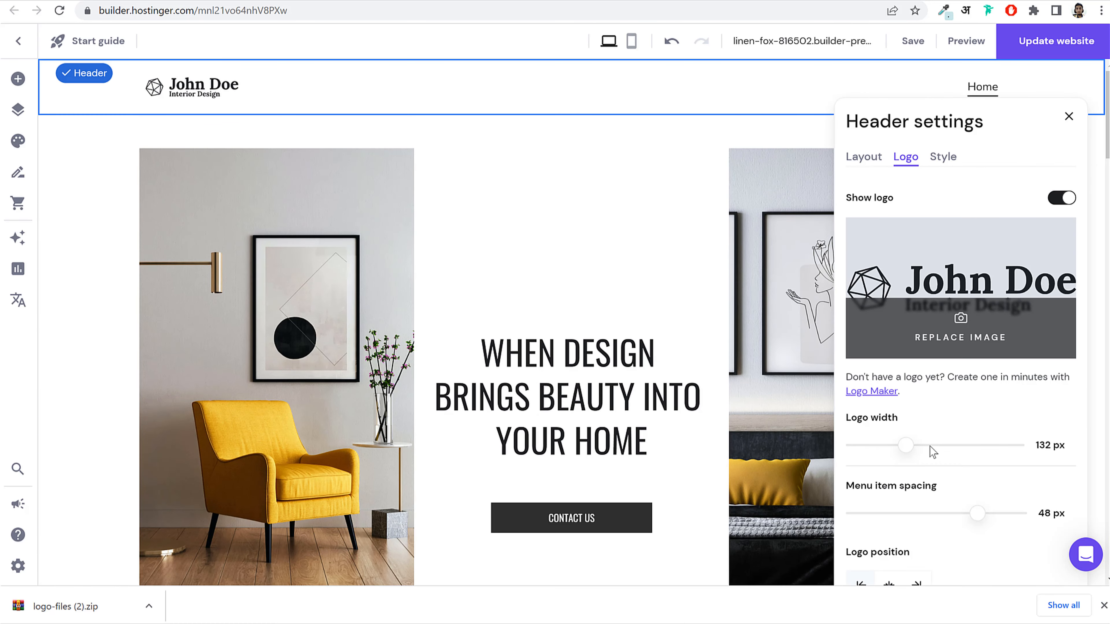
pyautogui.moveTo(930, 446)
pyautogui.mouseDown()
pyautogui.moveTo(942, 447)
pyautogui.moveTo(931, 448)
pyautogui.mouseUp()
pyautogui.scroll(-1, 969, 539)
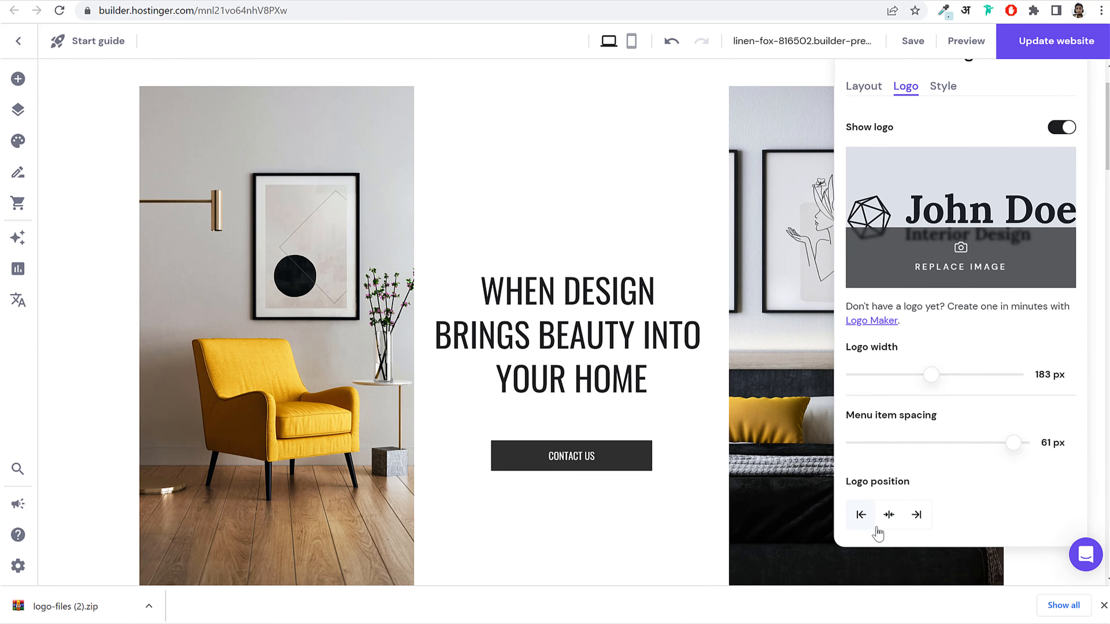
pyautogui.click(889, 520)
pyautogui.scroll(1, 783, 486)
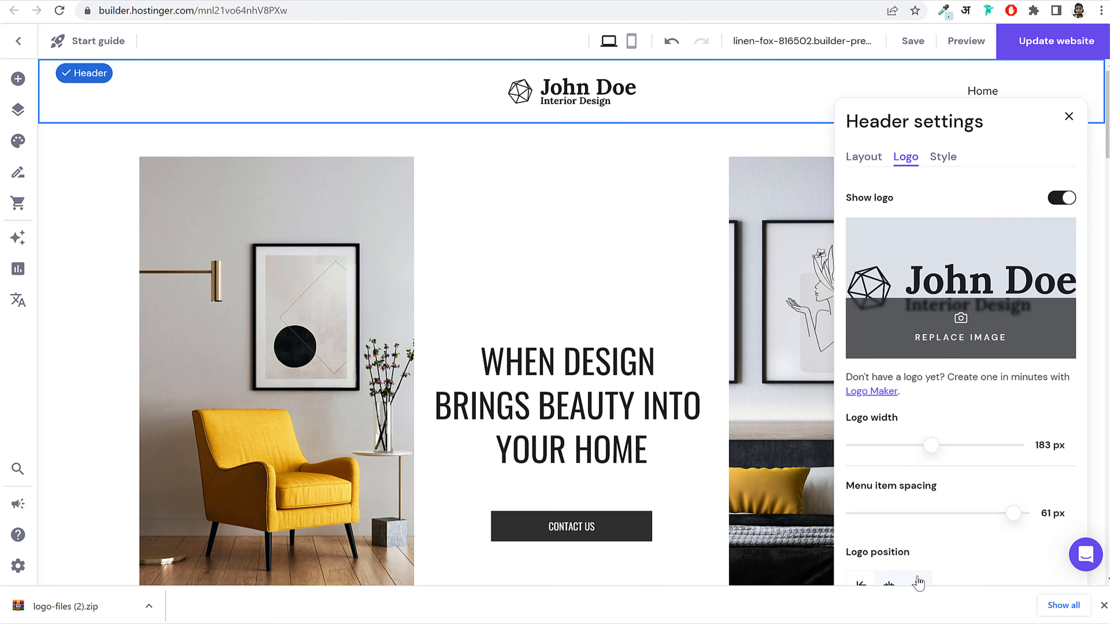
pyautogui.click(870, 581)
# Step: Review the header's style and layout options, close the settings, and save the site
pyautogui.click(943, 157)
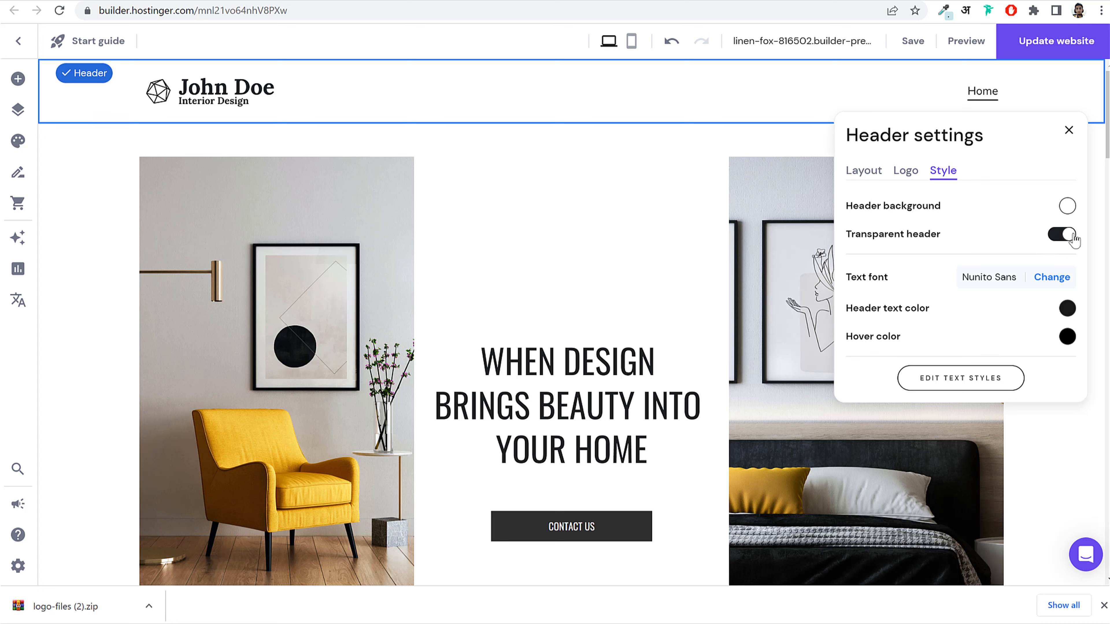
pyautogui.click(881, 171)
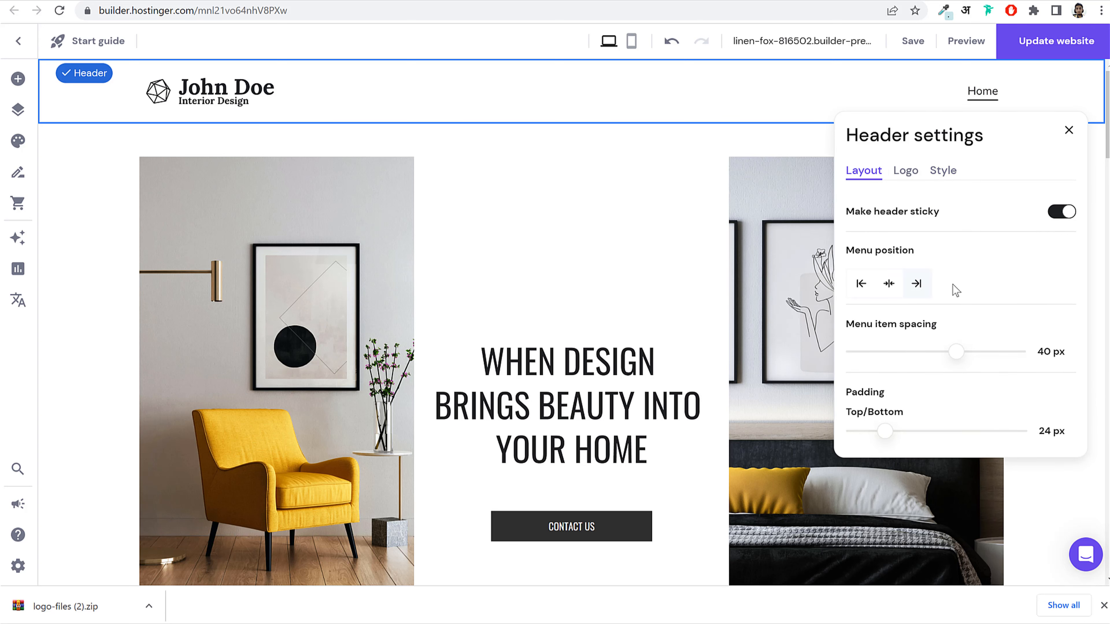
pyautogui.click(1069, 131)
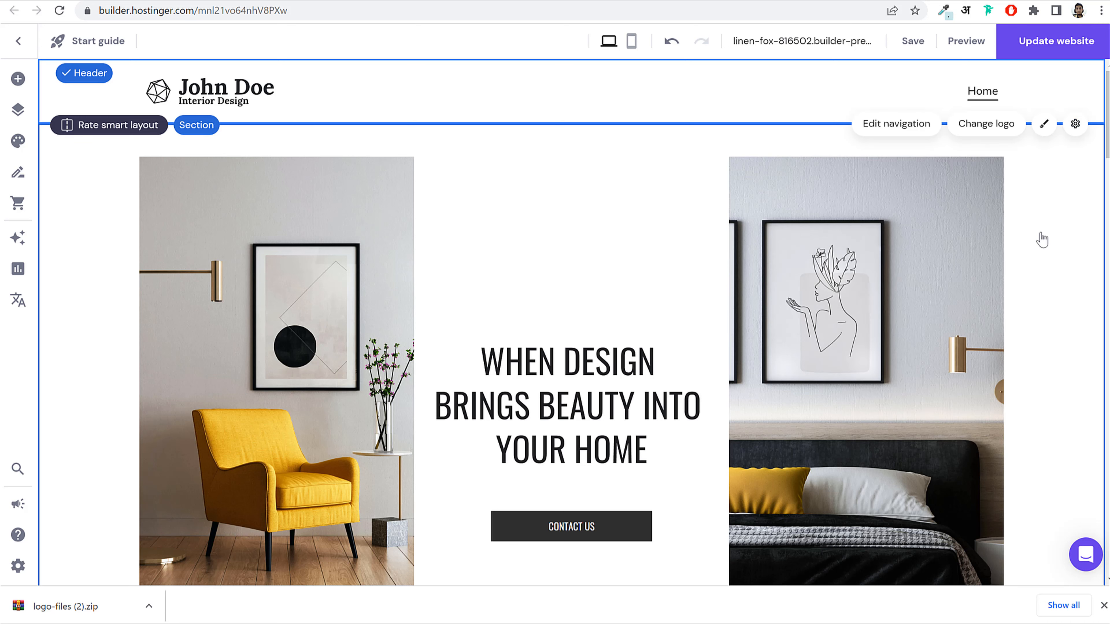
pyautogui.click(913, 41)
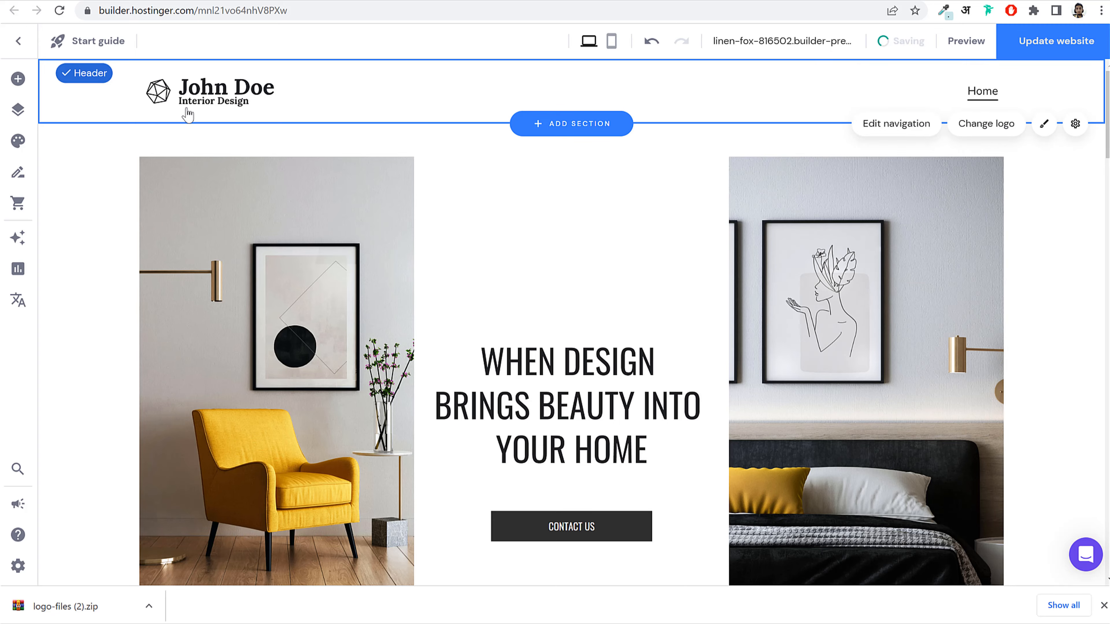
pyautogui.scroll(-20, 694, 235)
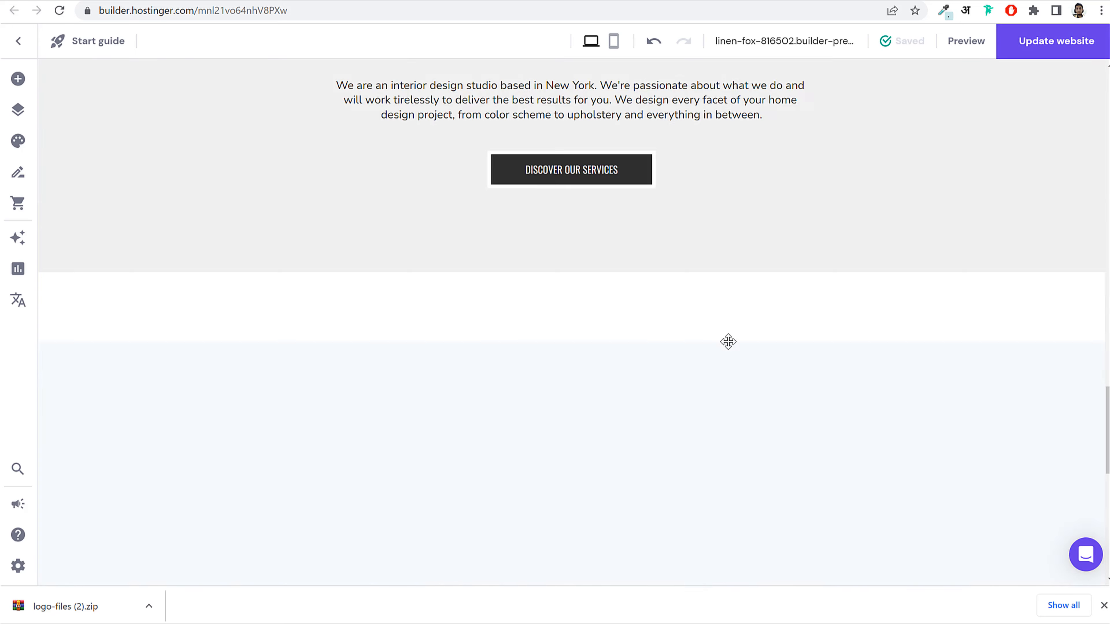
pyautogui.scroll(20, 637, 467)
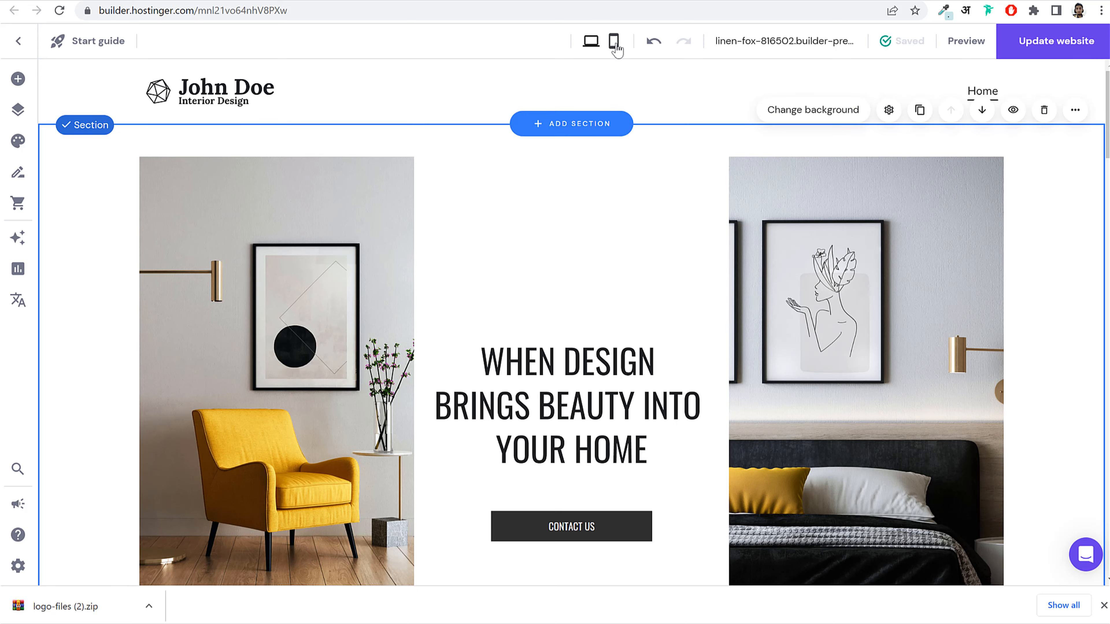
pyautogui.scroll(-10, 806, 431)
pyautogui.scroll(10, 804, 439)
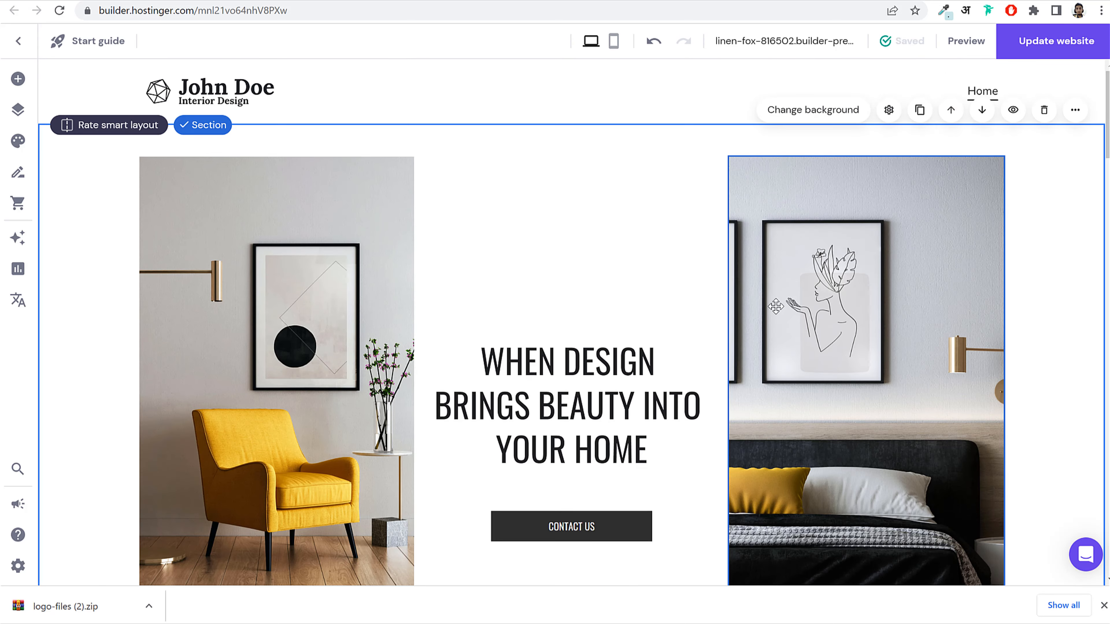
# Step: In mobile view, drag the header's Logo width from 70 px to 110 px
pyautogui.click(615, 42)
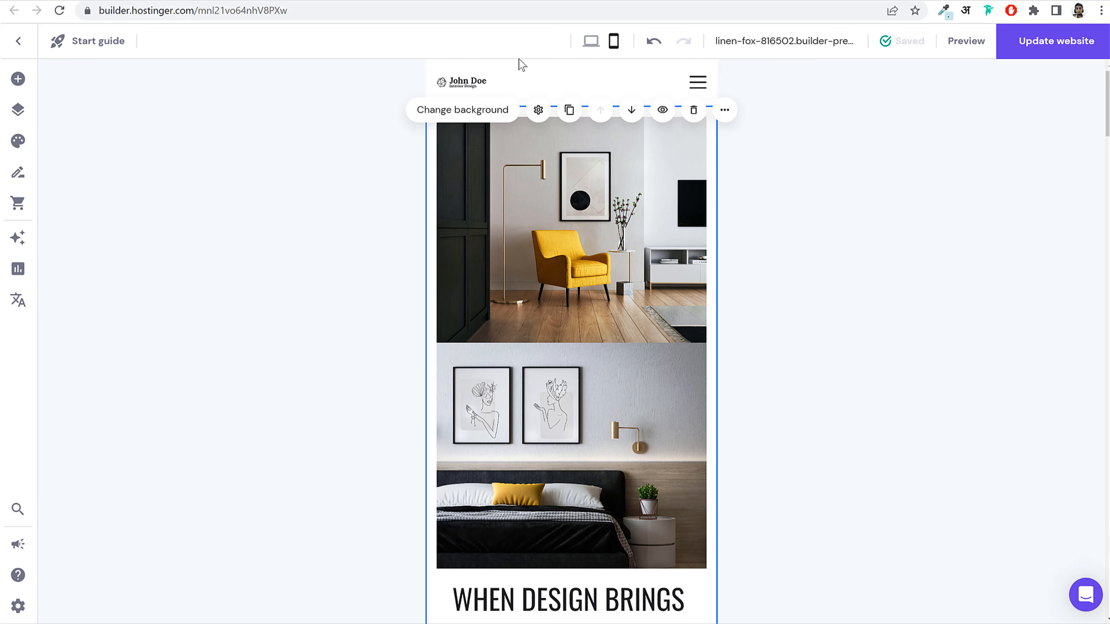
pyautogui.click(507, 88)
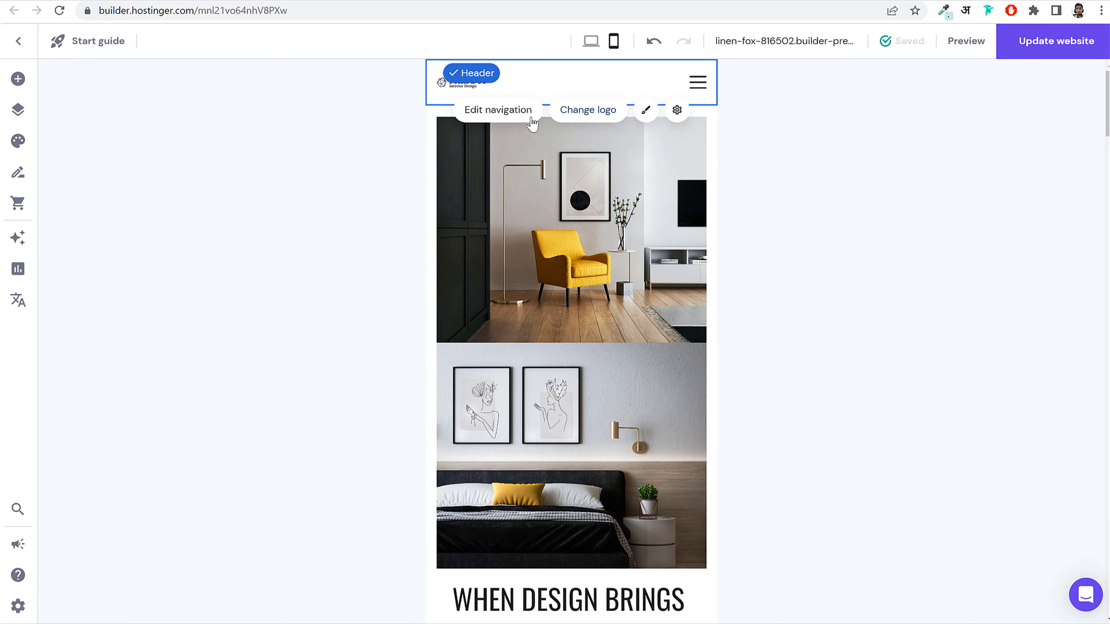
pyautogui.click(583, 115)
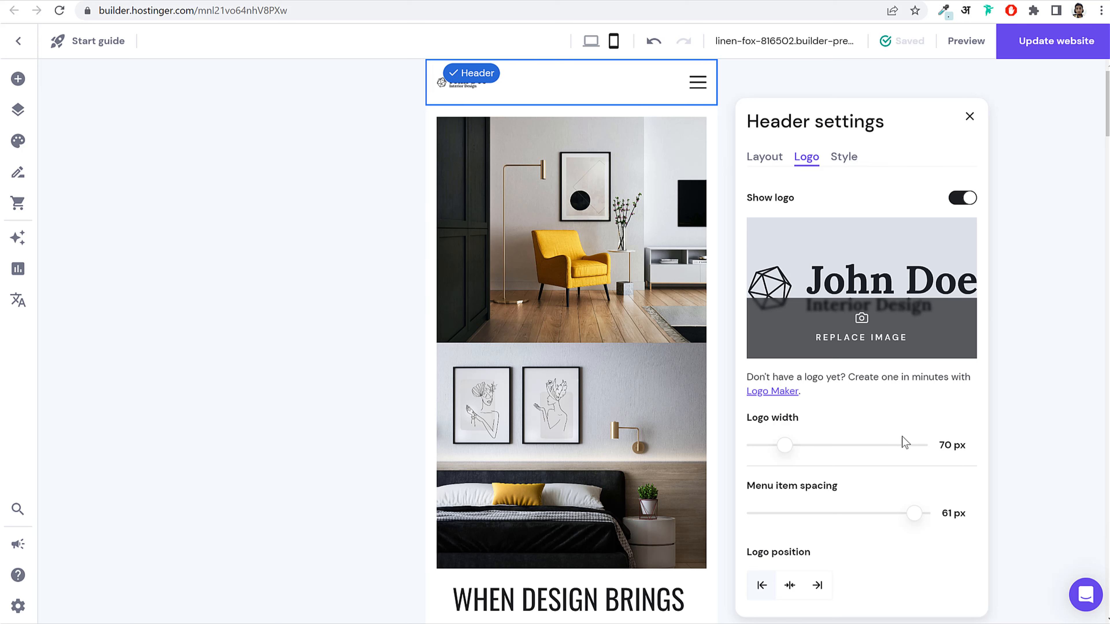
pyautogui.moveTo(787, 444); pyautogui.dragTo(815, 447)
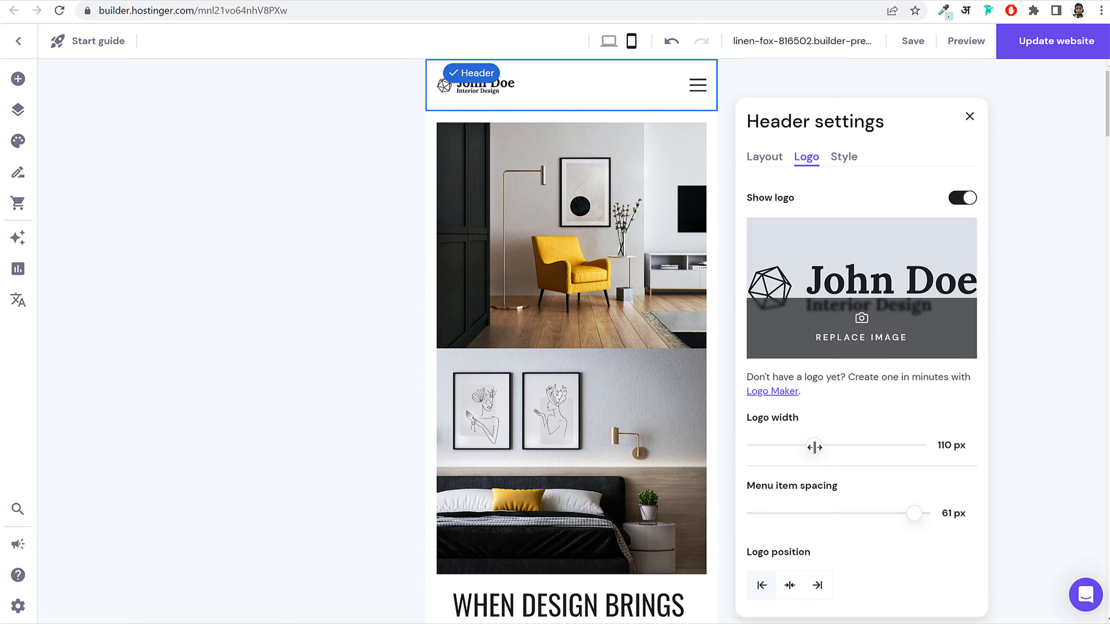
pyautogui.click(624, 251)
pyautogui.scroll(-7, 644, 374)
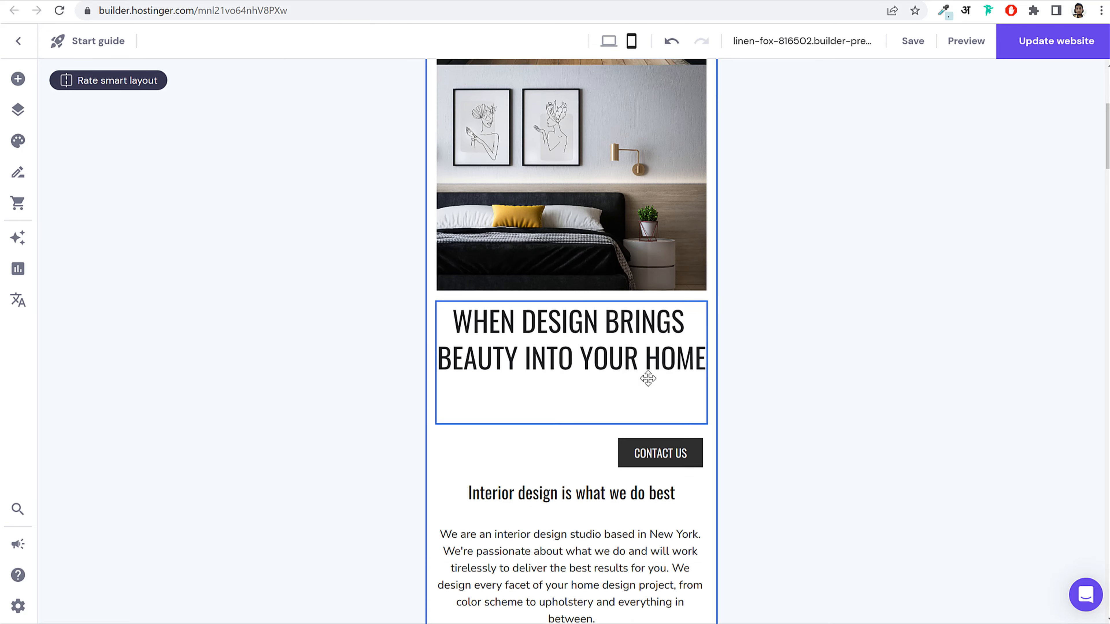
# Step: On mobile, move the heading and CONTACT US above the bedroom image
pyautogui.scroll(7, 655, 384)
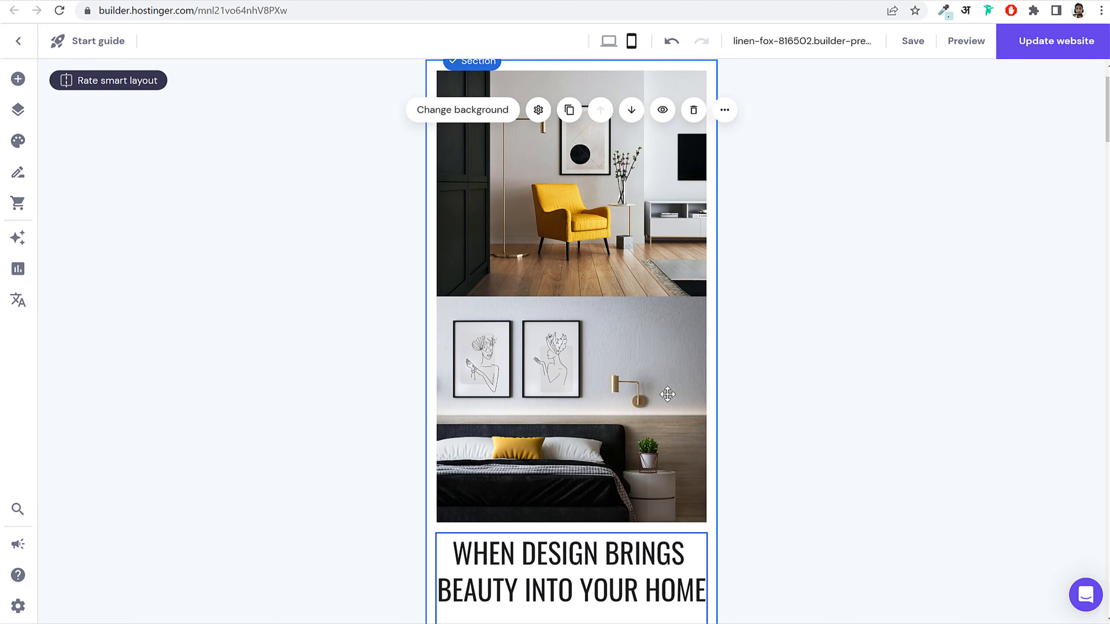
pyautogui.moveTo(584, 434); pyautogui.dragTo(604, 441)
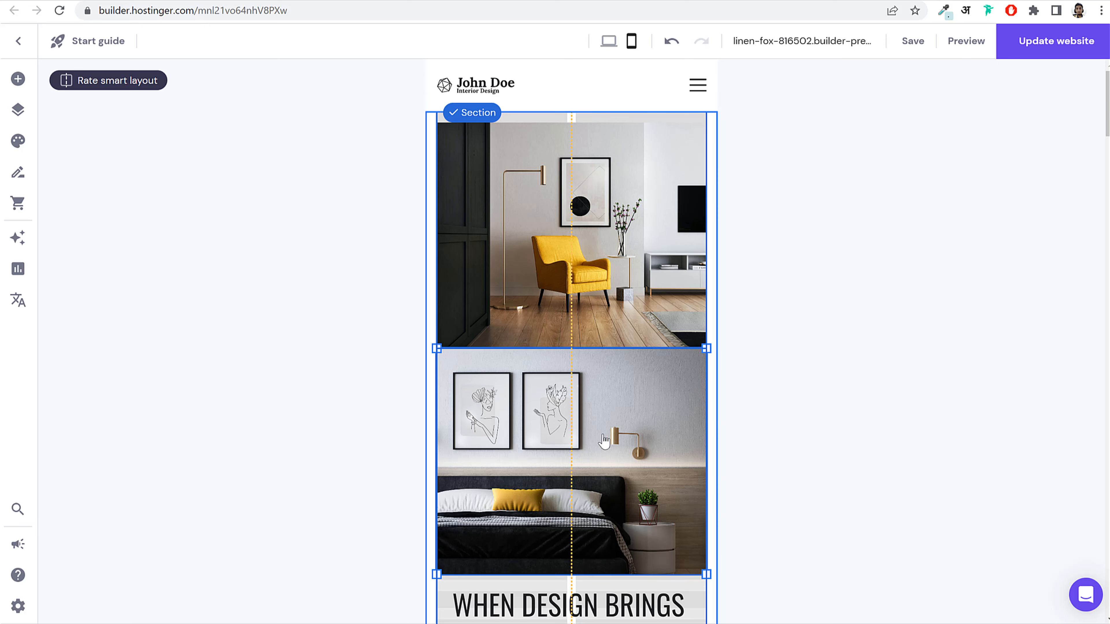
pyautogui.scroll(-6, 605, 431)
pyautogui.moveTo(612, 245); pyautogui.dragTo(622, 469)
pyautogui.moveTo(605, 332); pyautogui.dragTo(605, 123)
pyautogui.moveTo(662, 453); pyautogui.dragTo(589, 196)
pyautogui.click(620, 372)
pyautogui.moveTo(611, 393); pyautogui.dragTo(611, 252)
pyautogui.moveTo(680, 308); pyautogui.dragTo(688, 308)
# Step: Centre the DISCOVER OUR SERVICES button and review the mobile page
pyautogui.scroll(3, 680, 341)
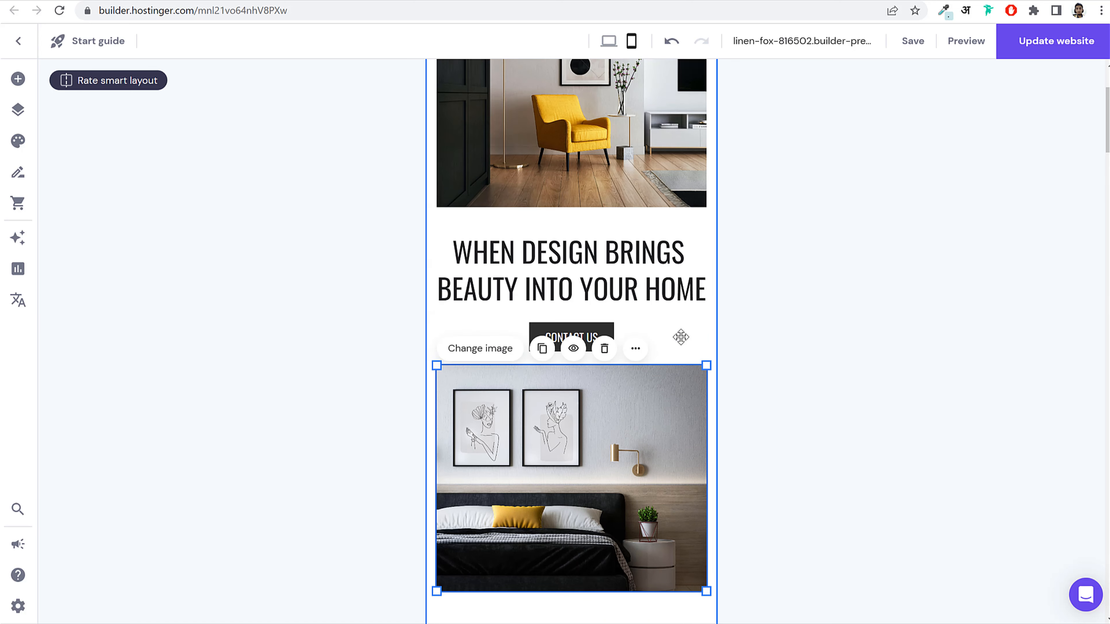
pyautogui.scroll(-10, 678, 347)
pyautogui.moveTo(671, 397); pyautogui.dragTo(610, 381)
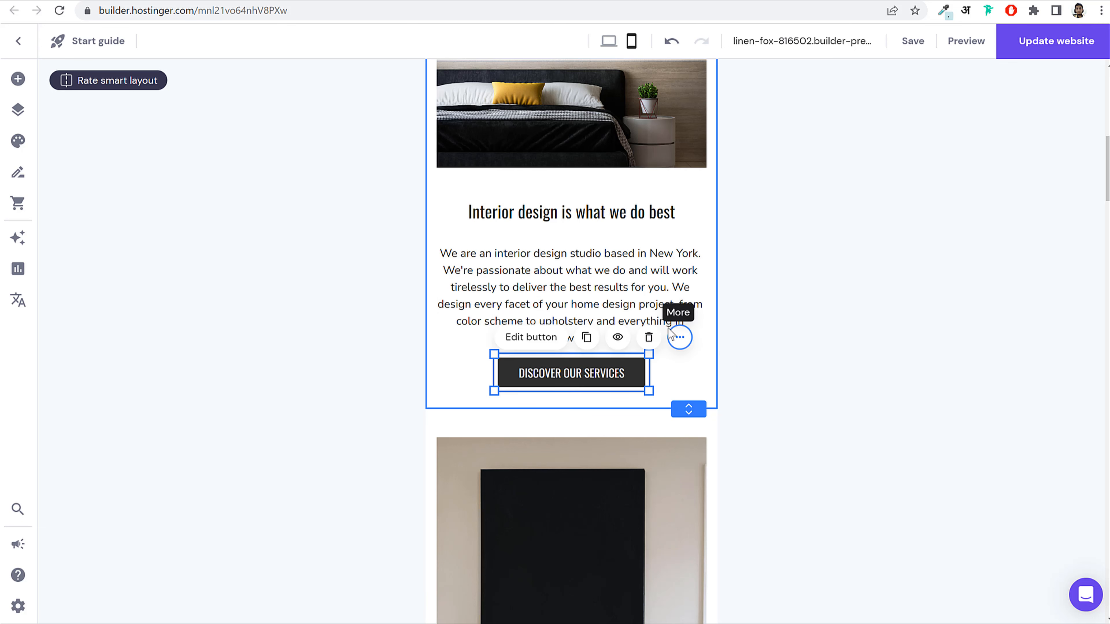
pyautogui.moveTo(638, 297); pyautogui.dragTo(638, 286)
pyautogui.scroll(-4, 757, 407)
pyautogui.scroll(-20, 760, 413)
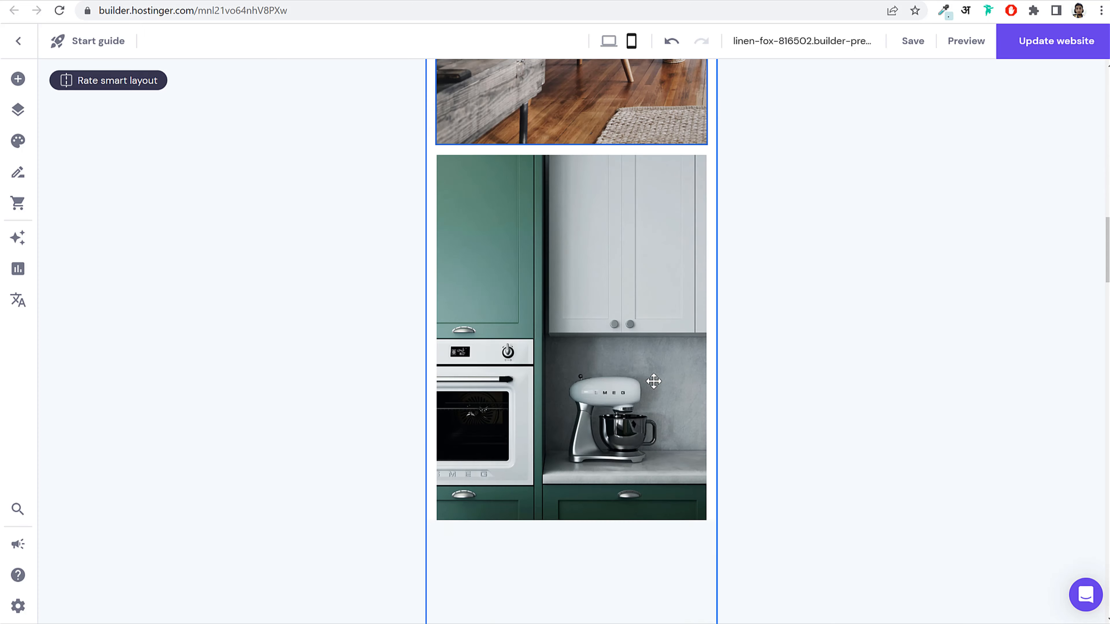
pyautogui.scroll(-15, 654, 381)
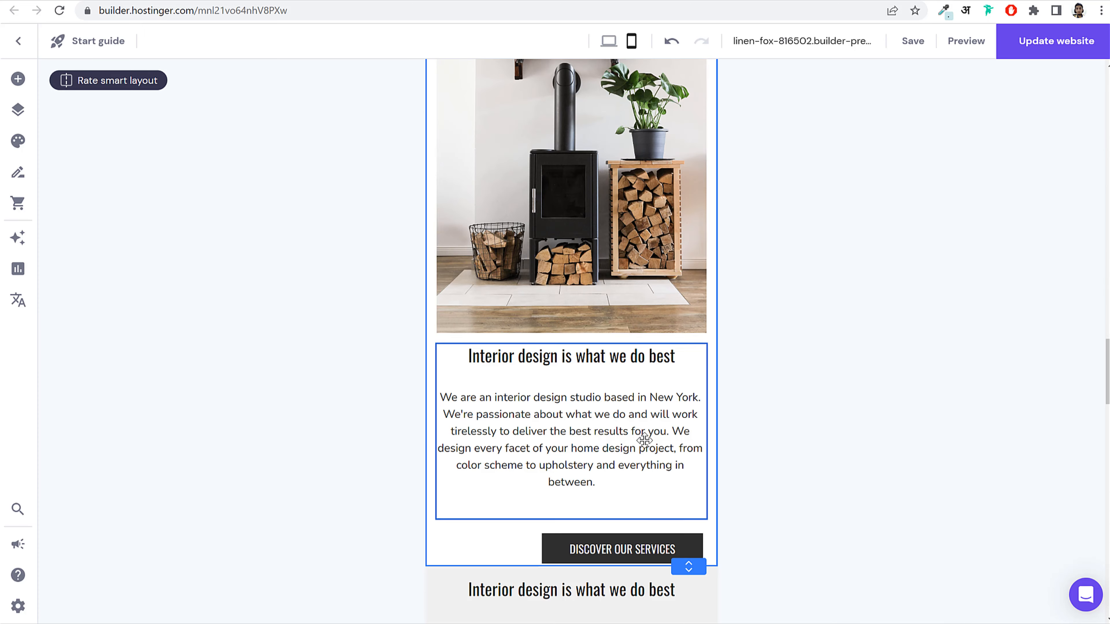
pyautogui.scroll(-10, 656, 429)
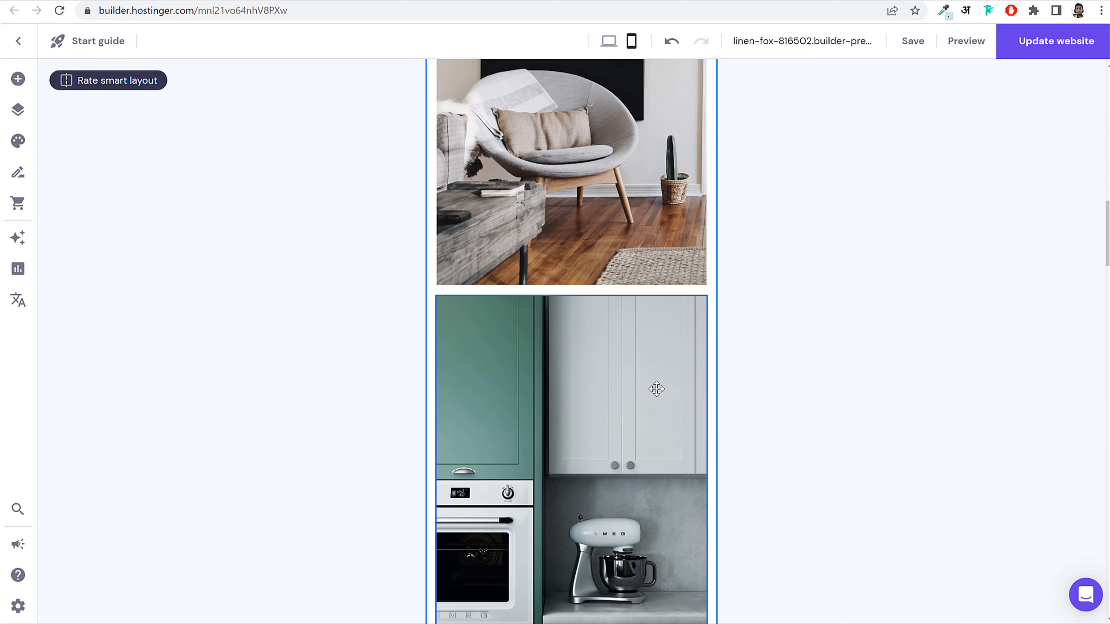
pyautogui.scroll(-5, 673, 410)
pyautogui.scroll(6, 673, 410)
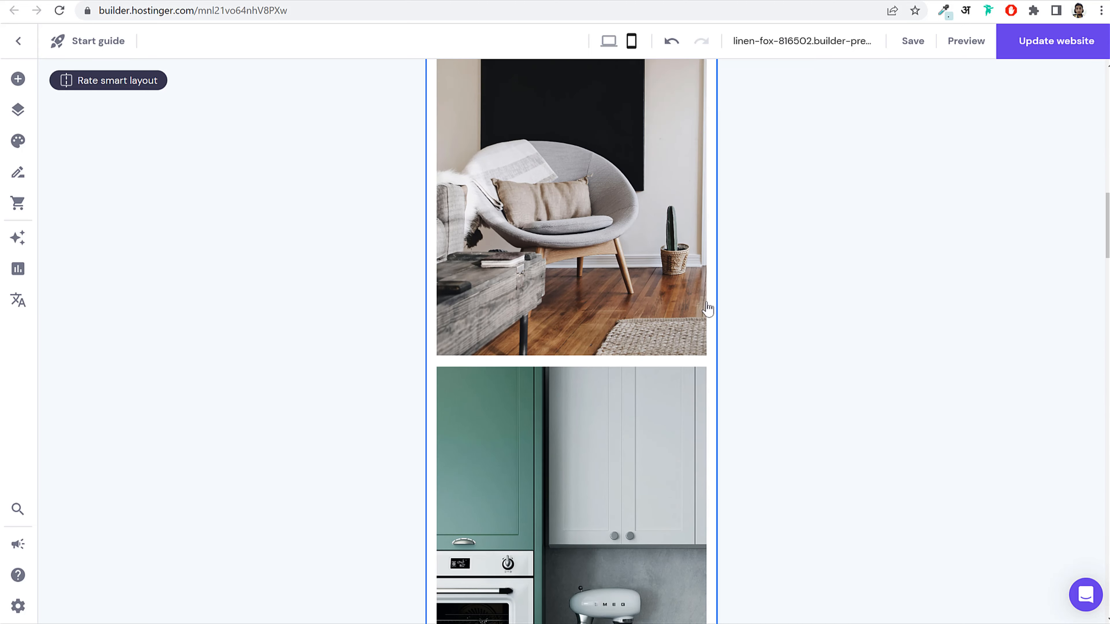
pyautogui.scroll(6, 700, 307)
pyautogui.click(634, 267)
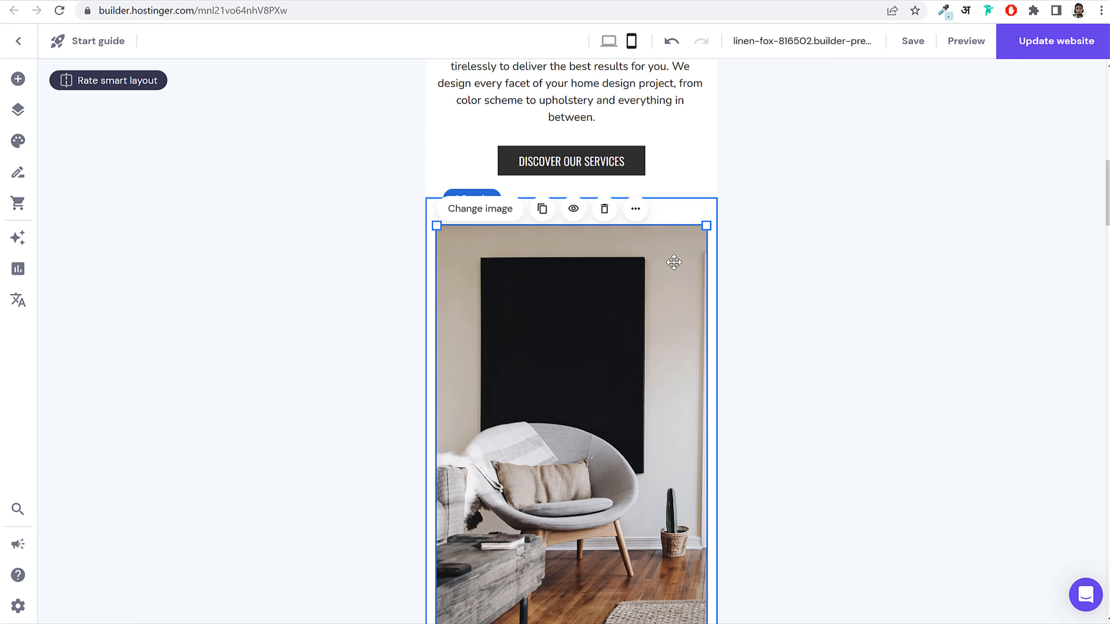
pyautogui.moveTo(706, 228); pyautogui.dragTo(493, 397)
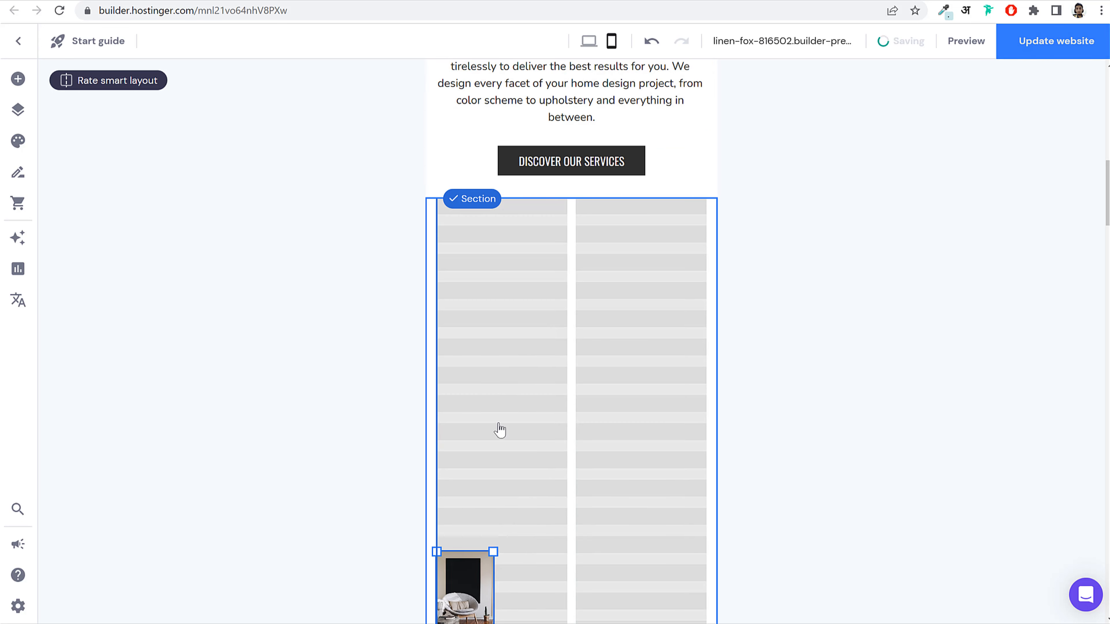
pyautogui.moveTo(496, 438); pyautogui.dragTo(460, 262)
pyautogui.moveTo(493, 300); pyautogui.dragTo(567, 409)
pyautogui.scroll(-4, 482, 524)
pyautogui.click(482, 524)
pyautogui.scroll(-7, 482, 524)
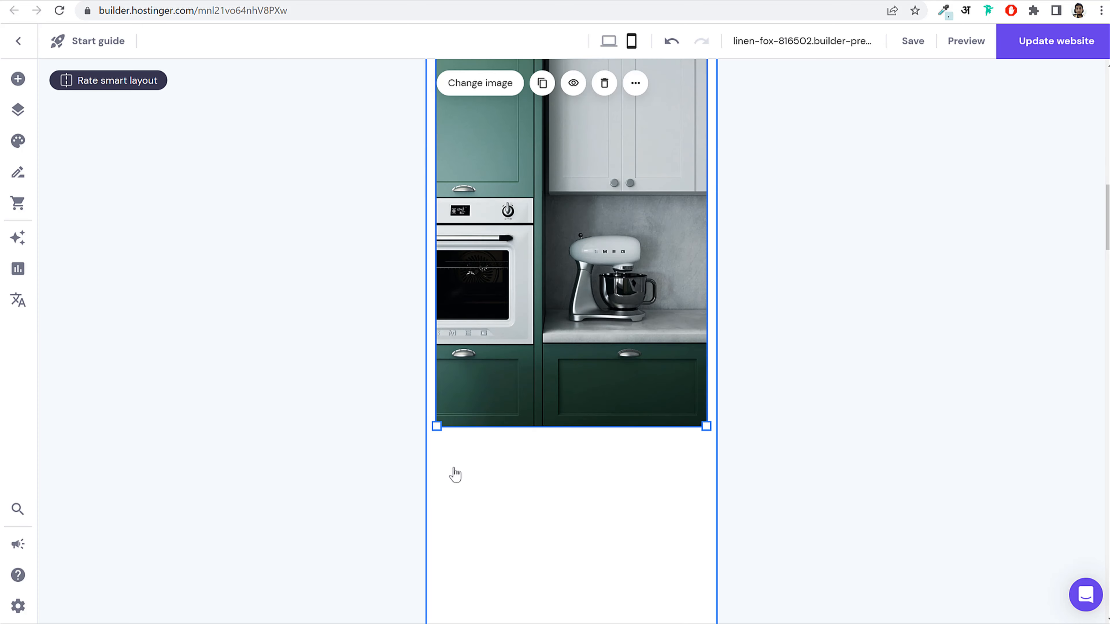
pyautogui.moveTo(438, 426); pyautogui.dragTo(735, 486)
pyautogui.scroll(4, 712, 258)
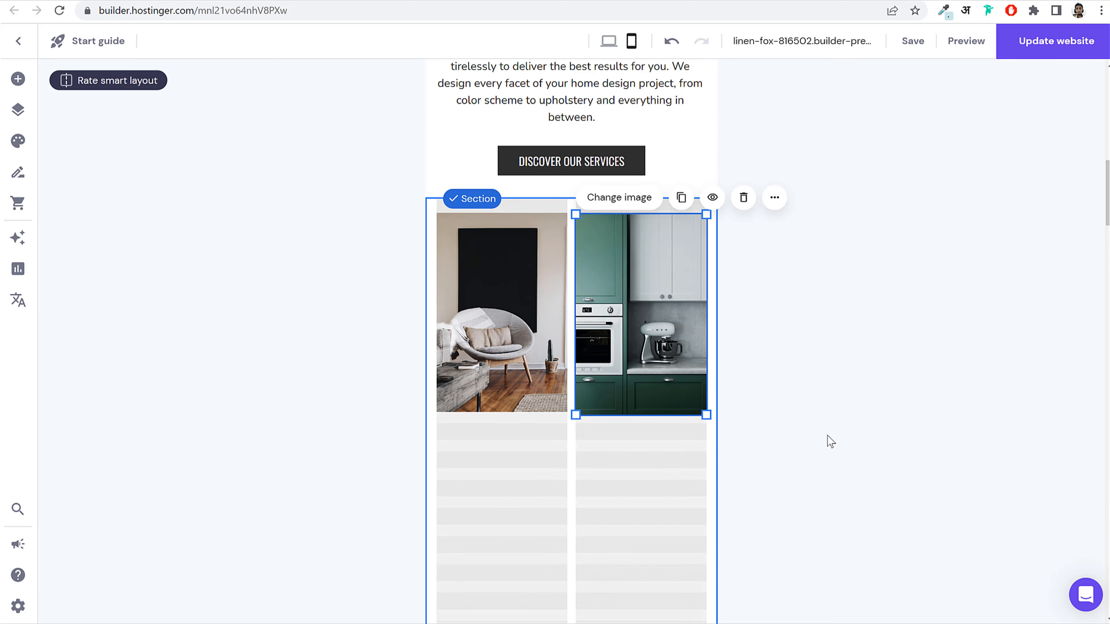
pyautogui.moveTo(577, 417); pyautogui.dragTo(579, 414)
pyautogui.moveTo(519, 345); pyautogui.dragTo(519, 345)
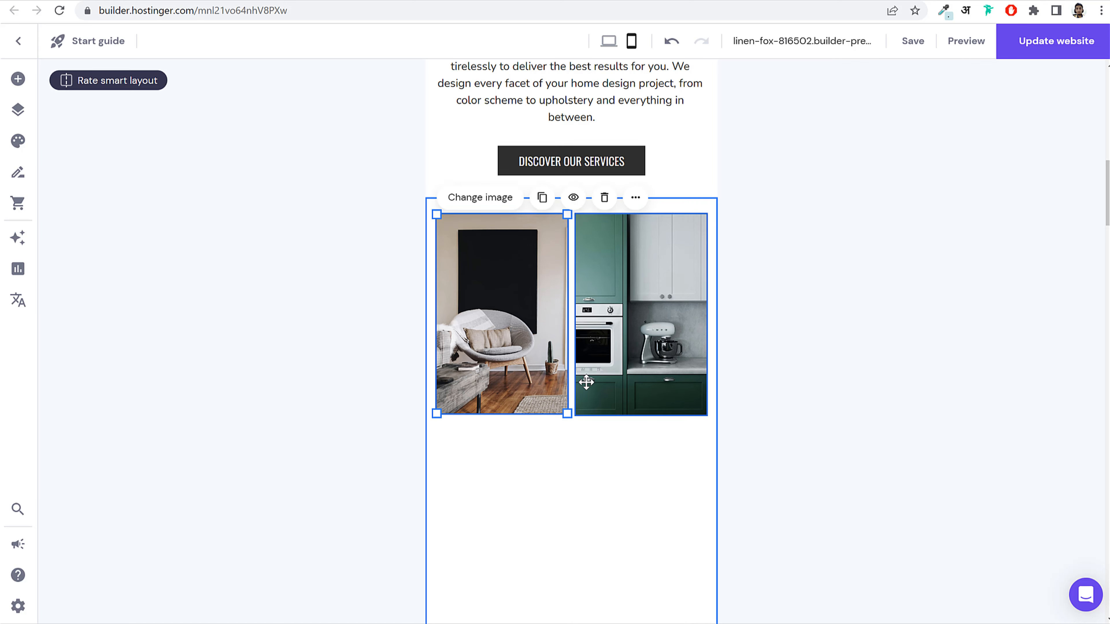
pyautogui.scroll(-12, 595, 387)
pyautogui.moveTo(600, 202); pyautogui.dragTo(612, 66)
pyautogui.scroll(6, 731, 300)
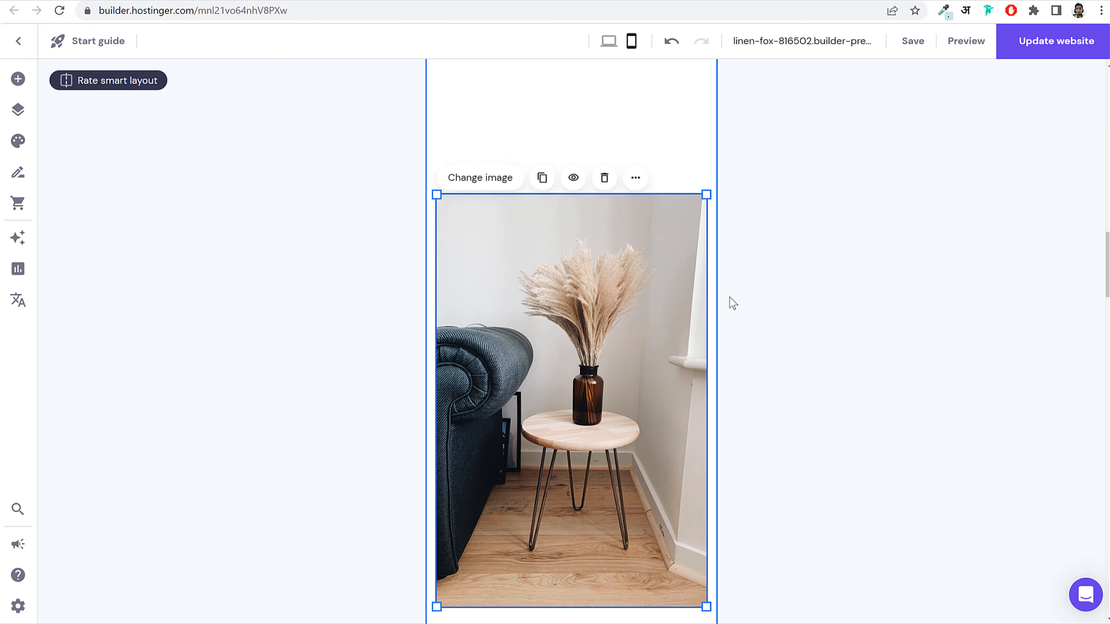
pyautogui.moveTo(622, 301); pyautogui.dragTo(621, 65)
pyautogui.scroll(7, 737, 279)
pyautogui.moveTo(607, 500); pyautogui.dragTo(605, 333)
pyautogui.scroll(-6, 589, 466)
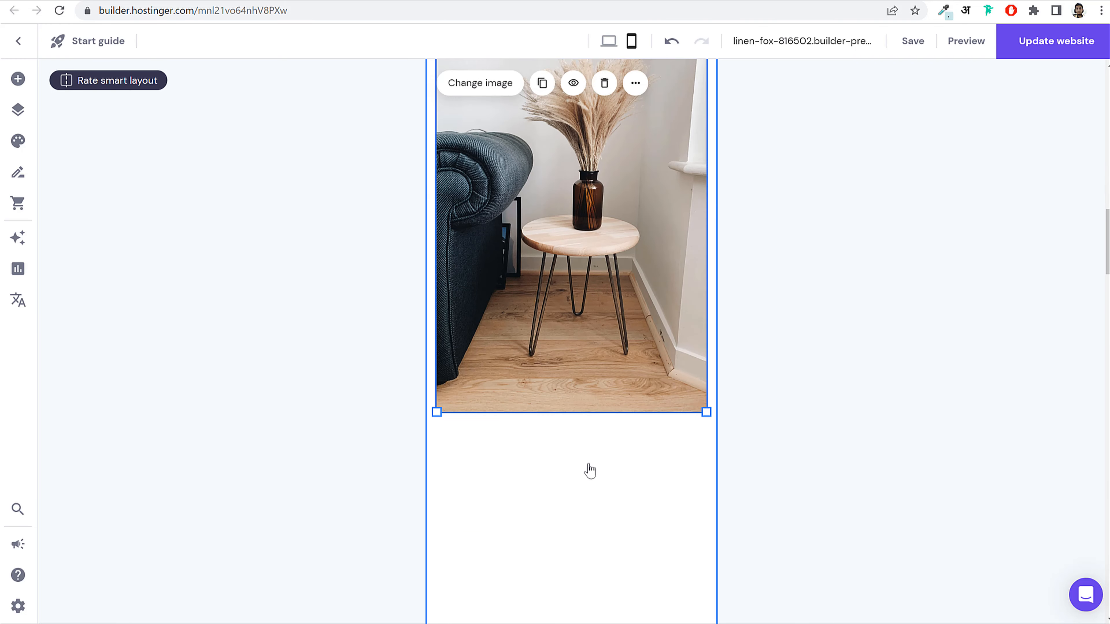
pyautogui.moveTo(591, 409); pyautogui.dragTo(590, 120)
pyautogui.scroll(8, 752, 346)
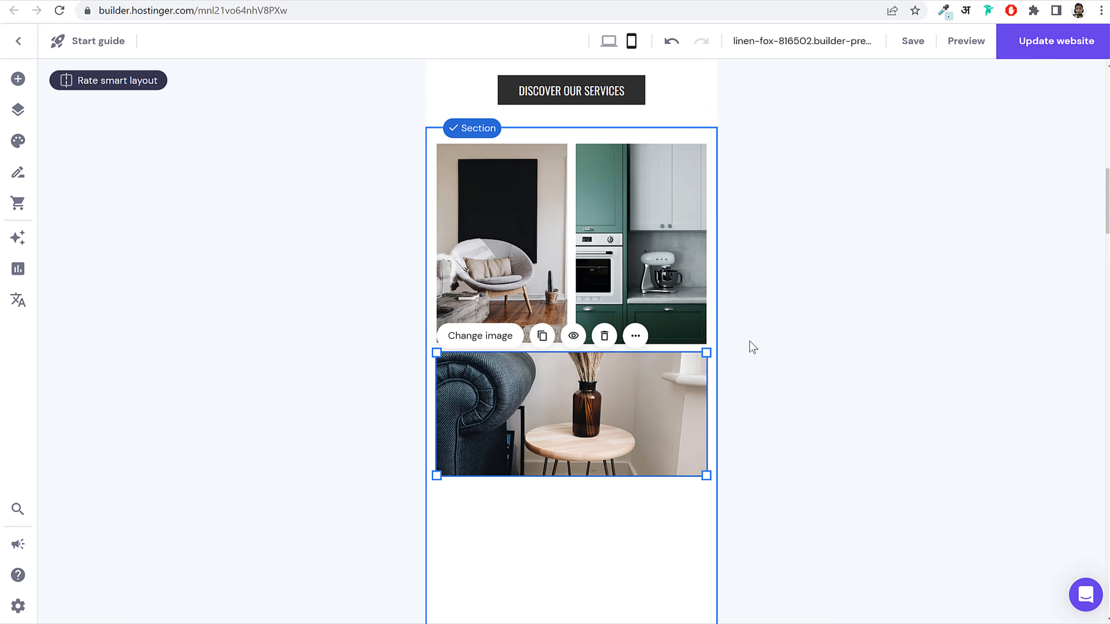
pyautogui.scroll(-10, 575, 454)
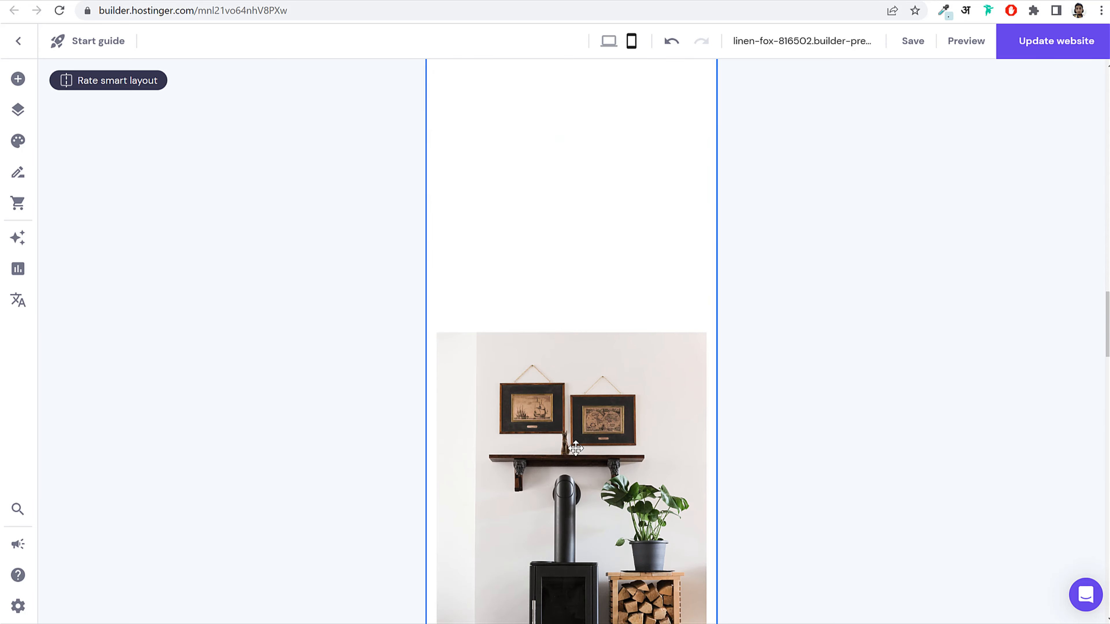
pyautogui.click(595, 337)
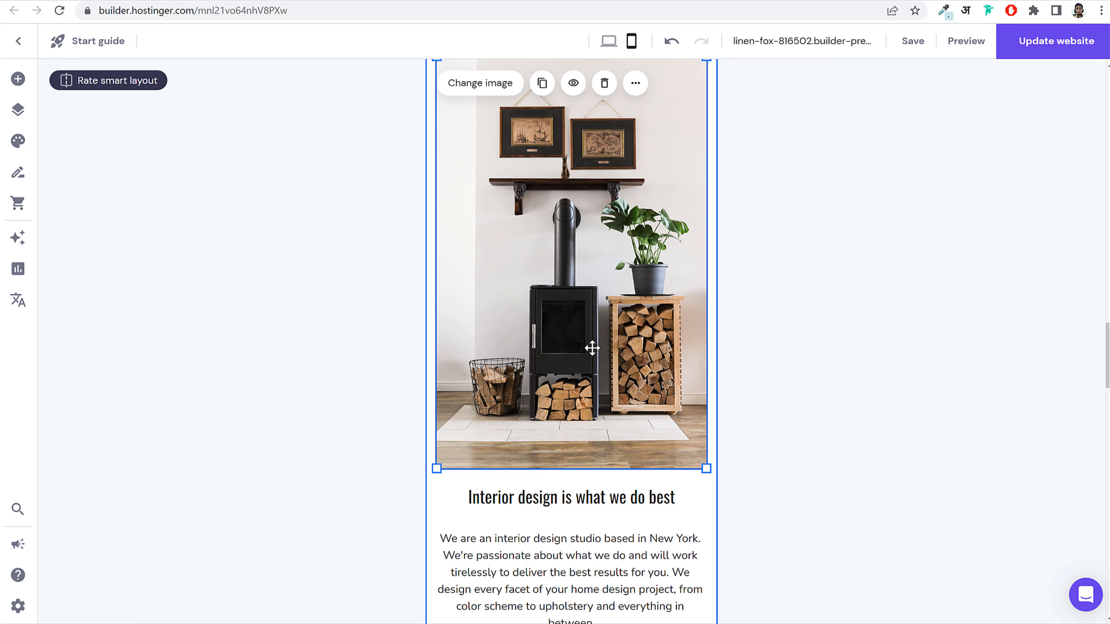
pyautogui.scroll(2, 611, 311)
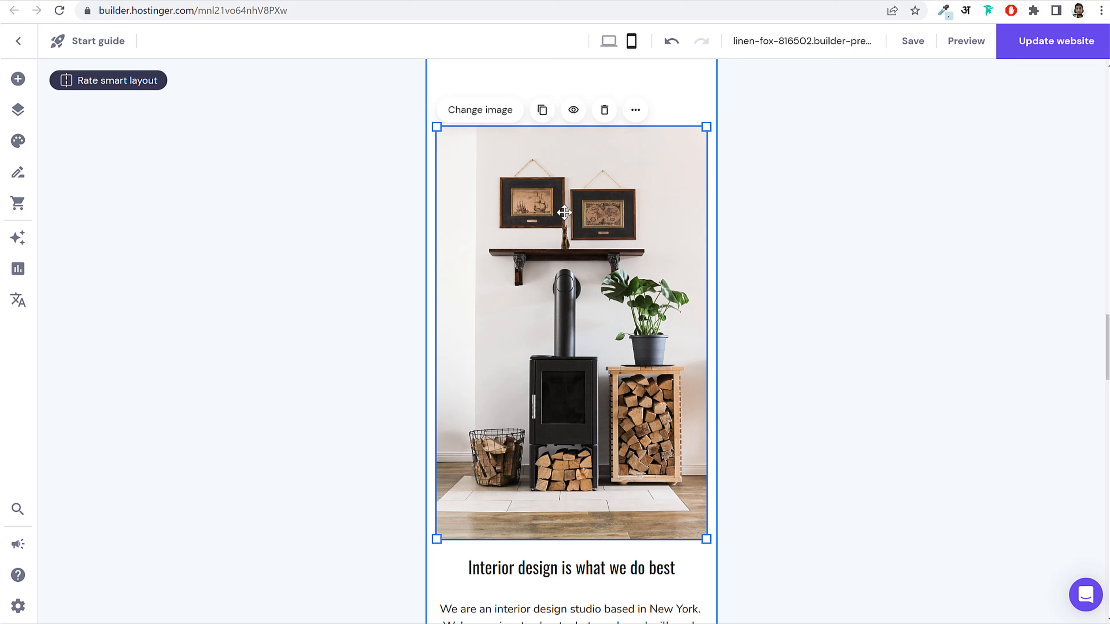
# Step: Set the fireplace photo to Hidden on mobile
pyautogui.click(574, 111)
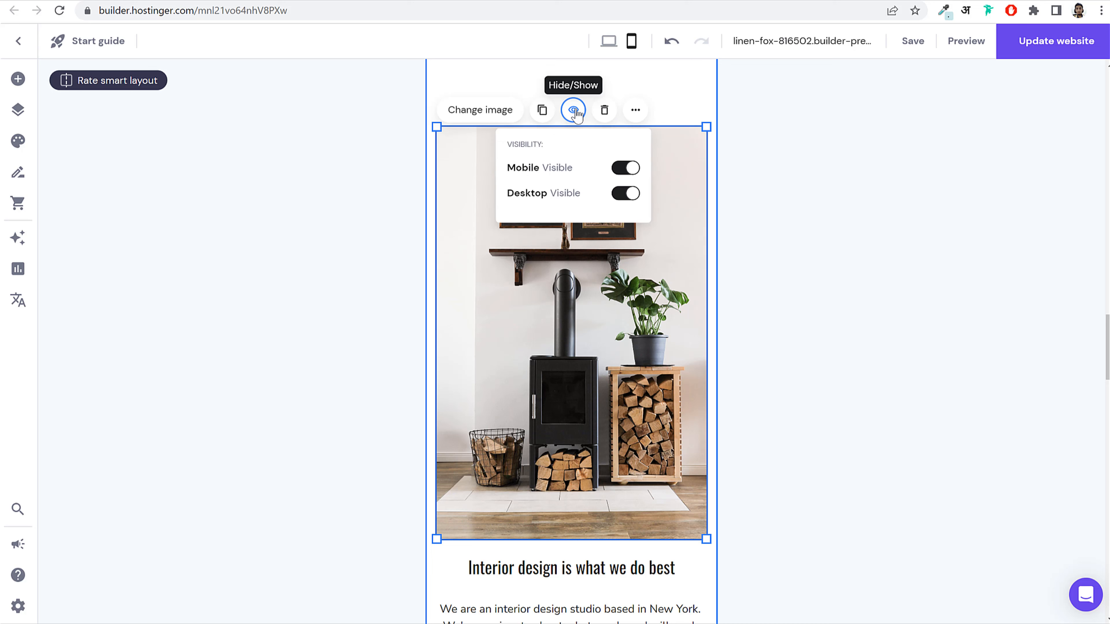
pyautogui.click(628, 168)
pyautogui.scroll(-6, 665, 405)
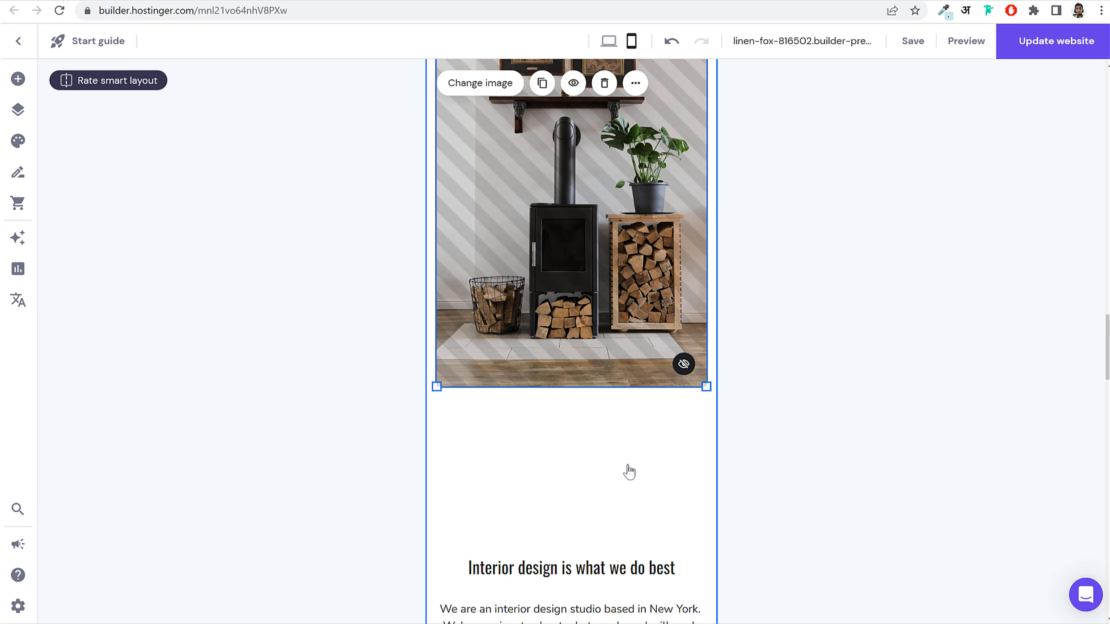
# Step: Move the Interior design text group and services button up into the freed space
pyautogui.moveTo(622, 479); pyautogui.dragTo(569, 447)
pyautogui.moveTo(683, 459); pyautogui.dragTo(582, 76)
pyautogui.scroll(6, 631, 282)
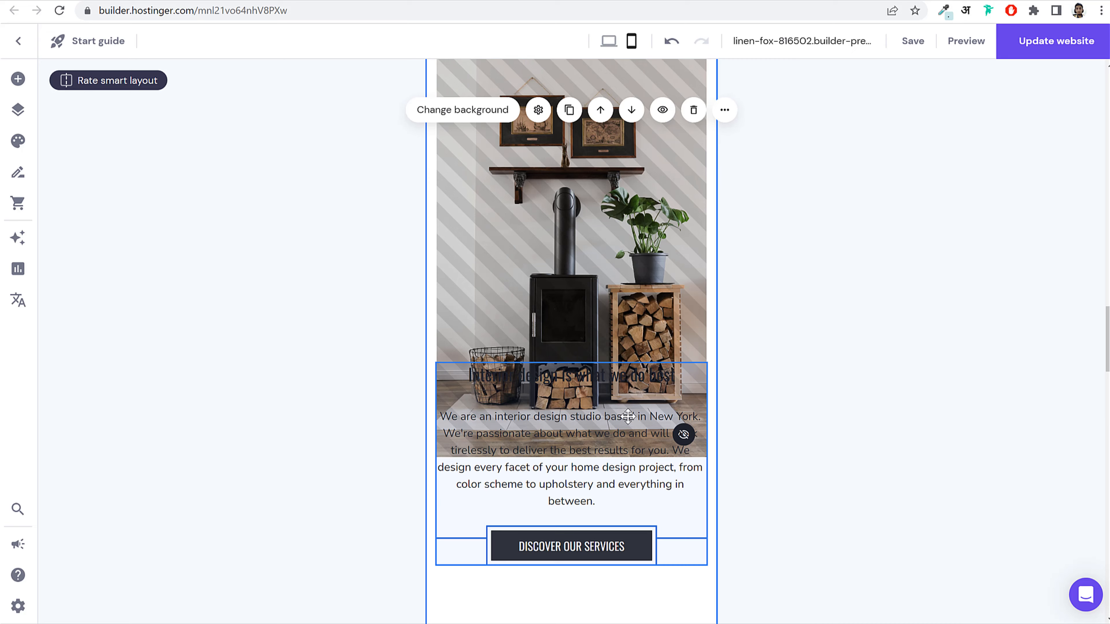
pyautogui.moveTo(628, 448); pyautogui.dragTo(627, 66)
pyautogui.scroll(6, 625, 263)
pyautogui.moveTo(586, 555); pyautogui.dragTo(585, 131)
pyautogui.scroll(5, 632, 267)
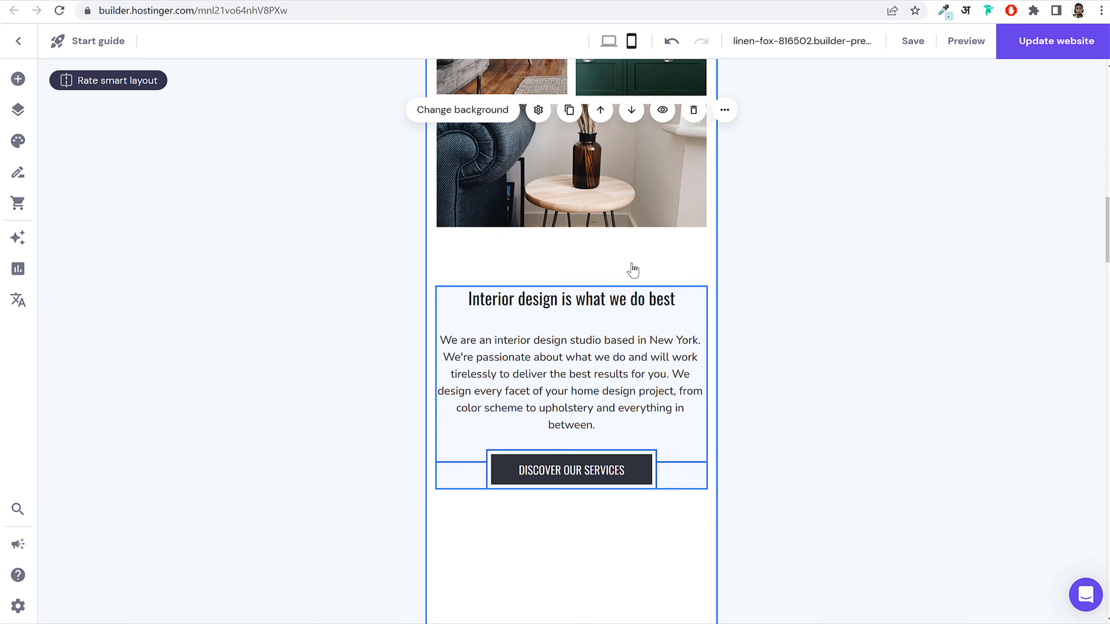
pyautogui.moveTo(613, 345); pyautogui.dragTo(612, 332)
pyautogui.scroll(-14, 674, 332)
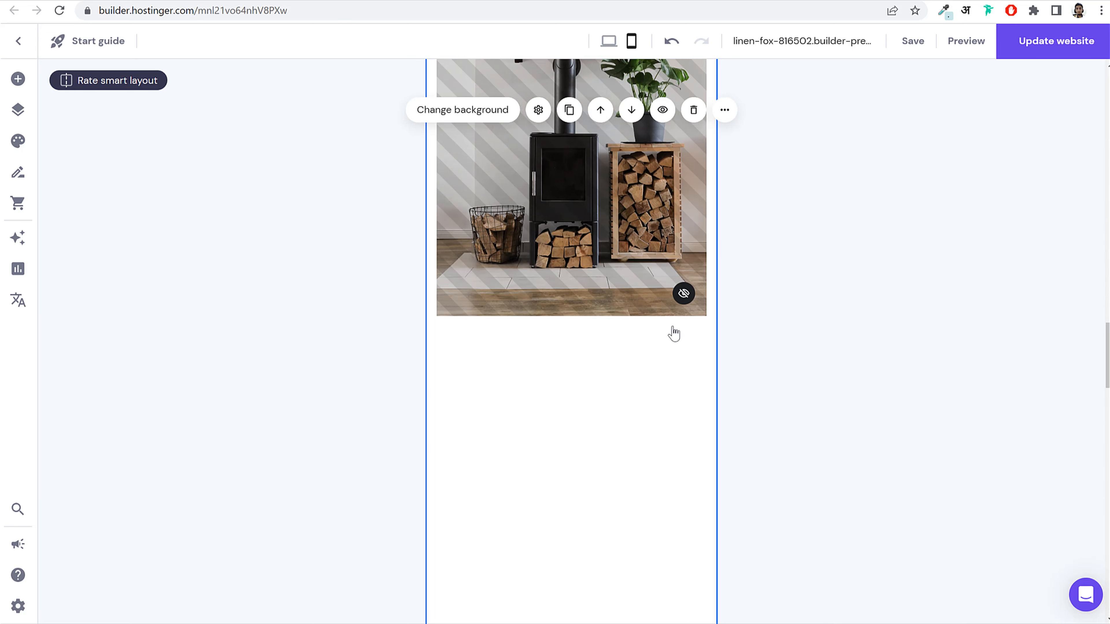
pyautogui.scroll(-5, 674, 337)
pyautogui.moveTo(686, 346); pyautogui.dragTo(688, 70)
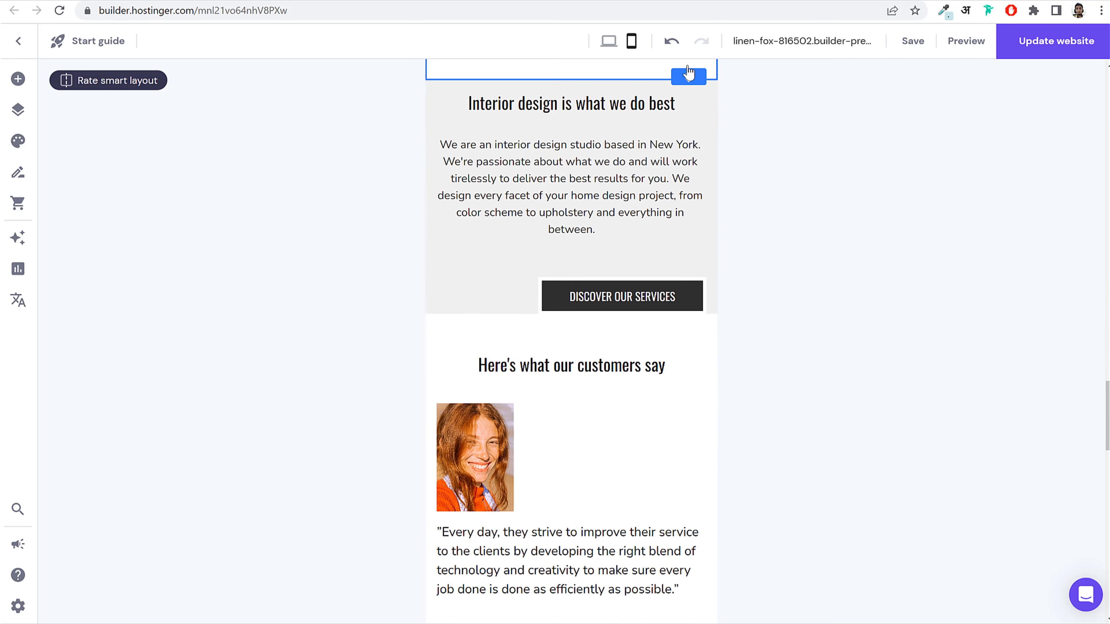
# Step: Remove the empty space below the hidden photo and centre the Discover our services button
pyautogui.click(704, 197)
pyautogui.scroll(9, 733, 374)
pyautogui.scroll(-3, 733, 374)
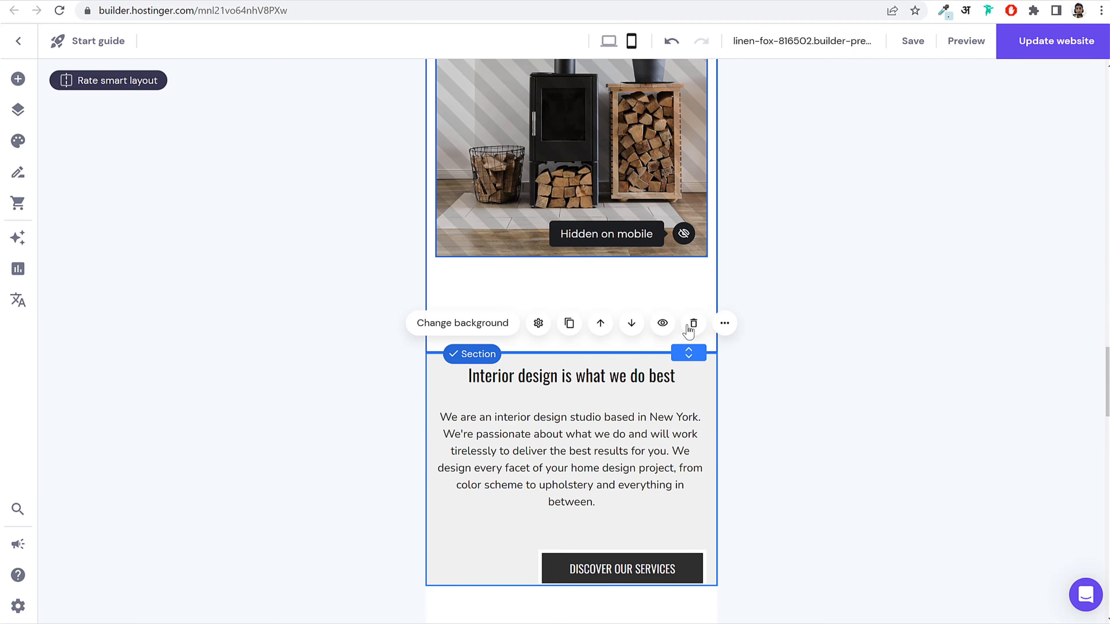
pyautogui.hotkey('ctrl', 'z')
pyautogui.scroll(-5, 654, 480)
pyautogui.moveTo(694, 485); pyautogui.dragTo(690, 157)
pyautogui.click(677, 359)
pyautogui.moveTo(659, 377); pyautogui.dragTo(608, 359)
pyautogui.scroll(-5, 773, 359)
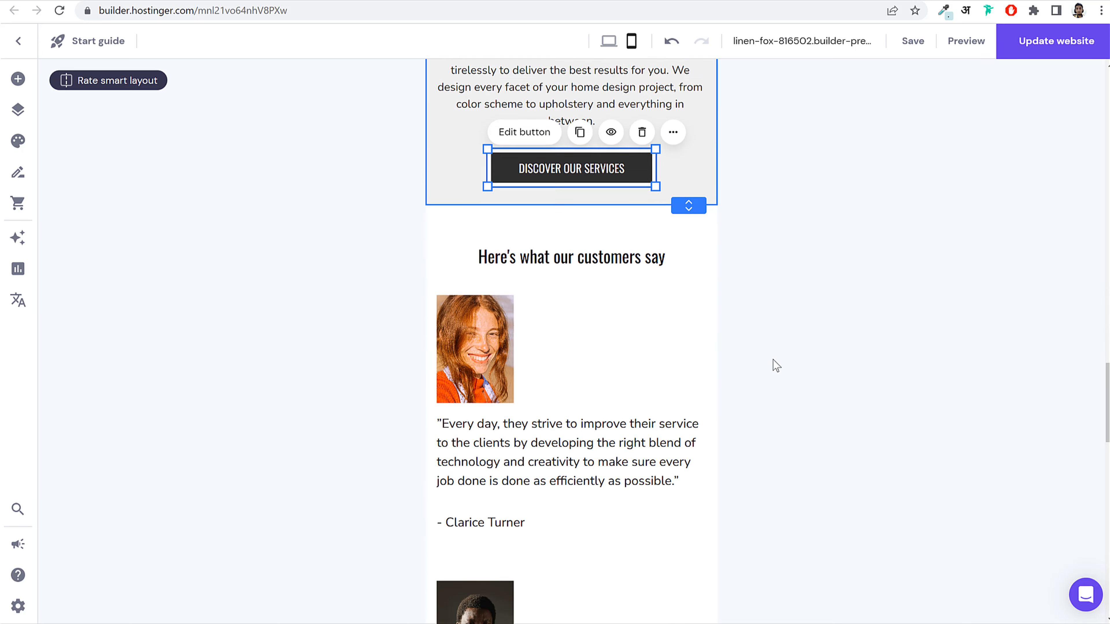
# Step: Set the first testimonial's quote beside its portrait, narrowed to fit and aligned
pyautogui.click(499, 439)
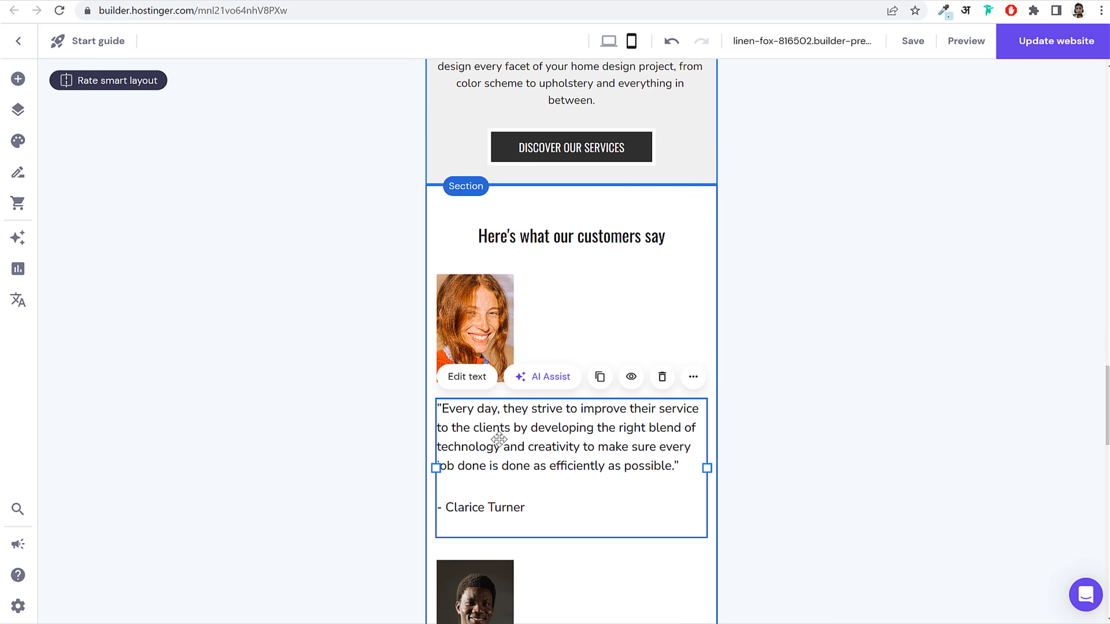
pyautogui.moveTo(439, 467); pyautogui.dragTo(502, 476)
pyautogui.moveTo(651, 478); pyautogui.dragTo(558, 339)
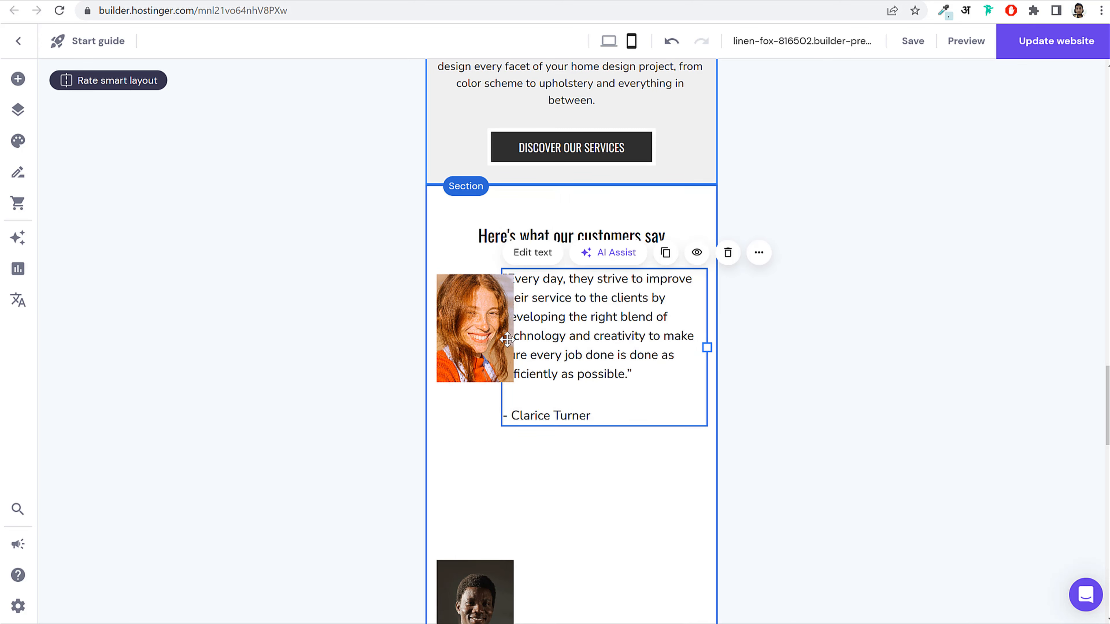
pyautogui.moveTo(707, 348); pyautogui.dragTo(529, 381)
pyautogui.moveTo(481, 336); pyautogui.dragTo(482, 355)
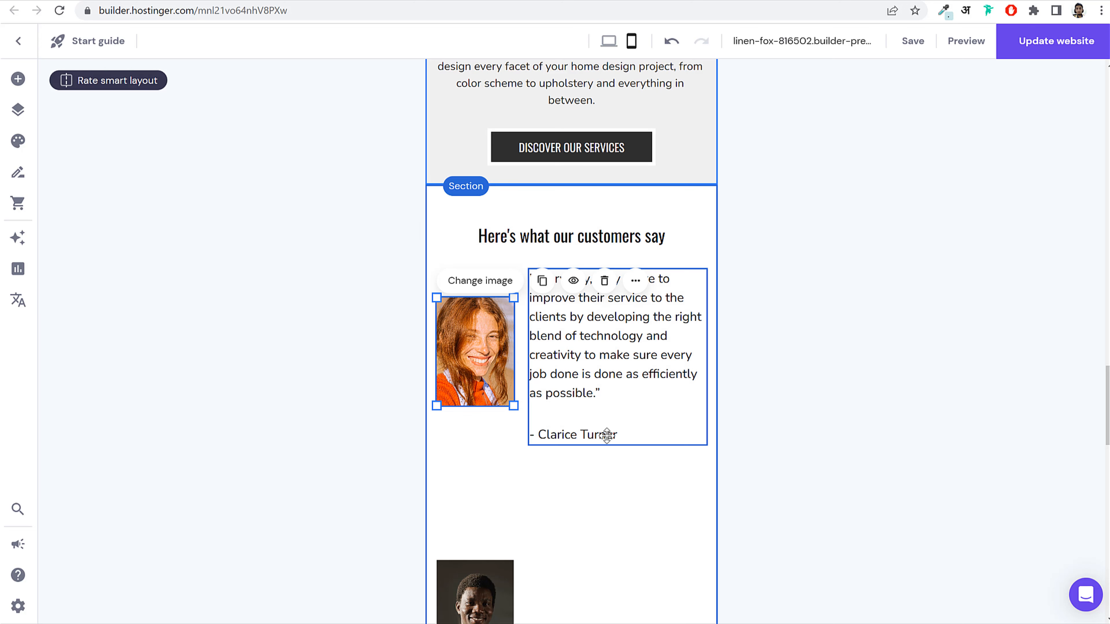
# Step: Move the second testimonial's quote up beside its portrait
pyautogui.scroll(-2, 613, 431)
pyautogui.moveTo(474, 540); pyautogui.dragTo(556, 404)
pyautogui.scroll(-4, 553, 530)
pyautogui.click(553, 529)
# Step: Set the third quote beside its narrowed portrait position and nudge the pair down
pyautogui.scroll(-6, 577, 513)
pyautogui.click(474, 404)
pyautogui.moveTo(473, 405); pyautogui.dragTo(473, 281)
pyautogui.moveTo(531, 493); pyautogui.dragTo(600, 250)
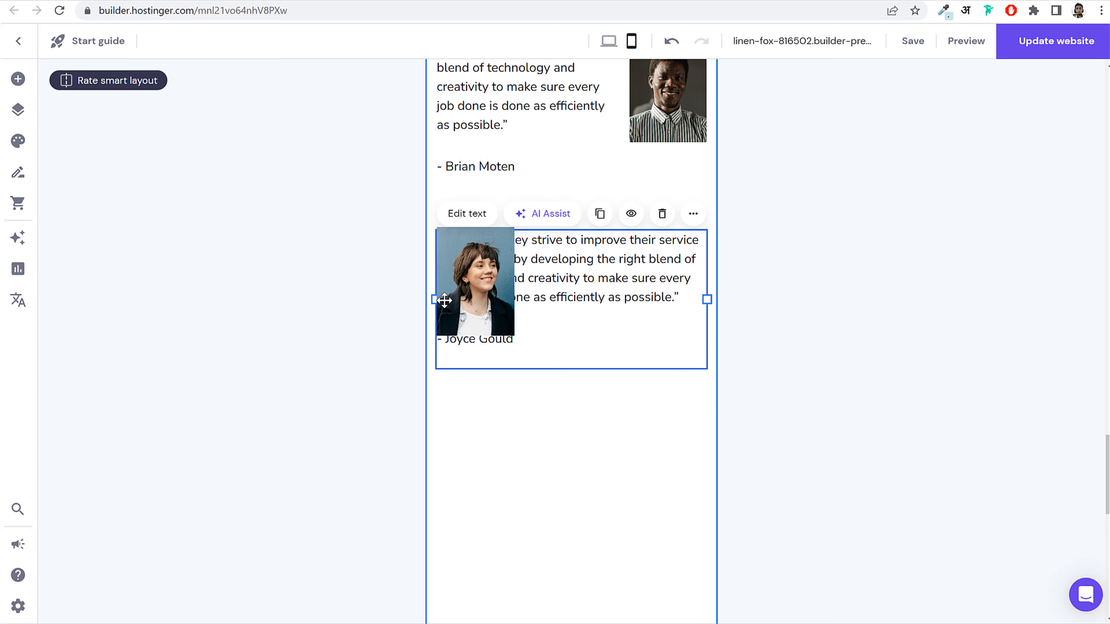
pyautogui.moveTo(435, 299); pyautogui.dragTo(530, 299)
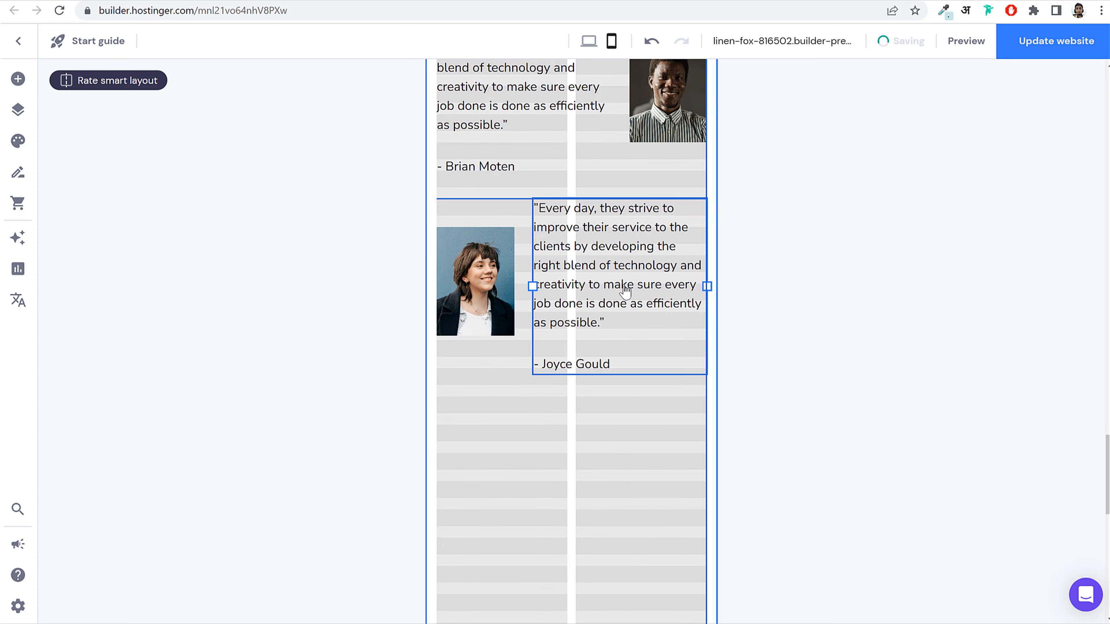
pyautogui.moveTo(627, 480); pyautogui.dragTo(457, 264)
pyautogui.moveTo(671, 297); pyautogui.dragTo(677, 314)
pyautogui.scroll(-5, 652, 420)
# Step: Set the fourth quote beside its portrait and move the pair up one row
pyautogui.moveTo(497, 424); pyautogui.dragTo(726, 263)
pyautogui.moveTo(567, 538); pyautogui.dragTo(591, 233)
pyautogui.moveTo(712, 267); pyautogui.dragTo(522, 264)
pyautogui.moveTo(698, 432); pyautogui.dragTo(480, 243)
pyautogui.moveTo(481, 248); pyautogui.dragTo(480, 225)
pyautogui.scroll(-5, 770, 345)
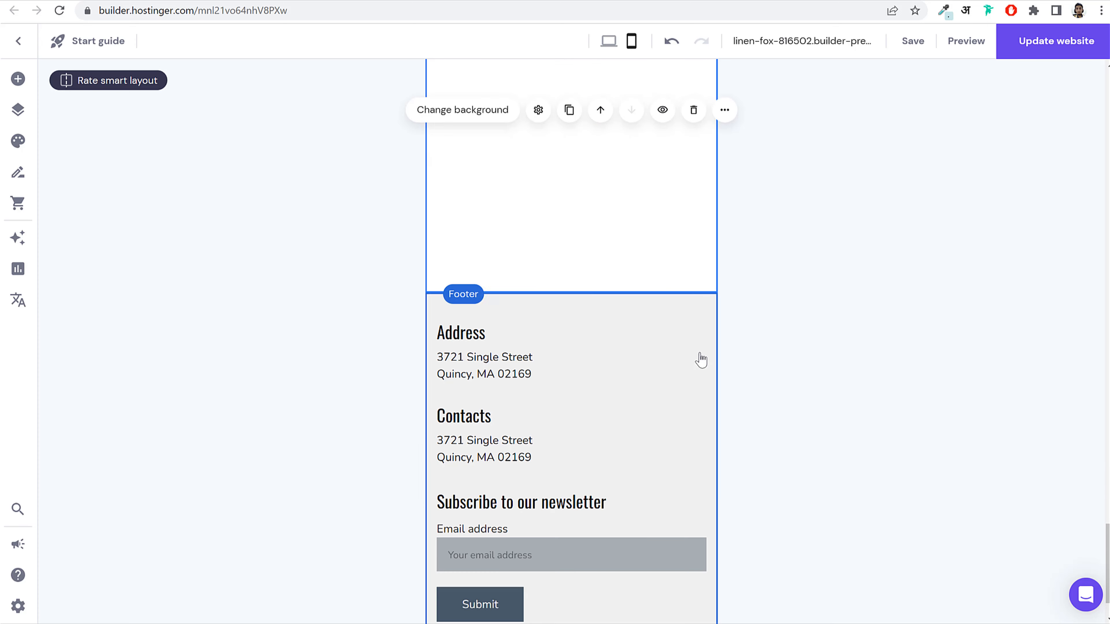
# Step: Drag the testimonials section's bottom edge up to remove the empty space below
pyautogui.moveTo(692, 431); pyautogui.dragTo(659, 57)
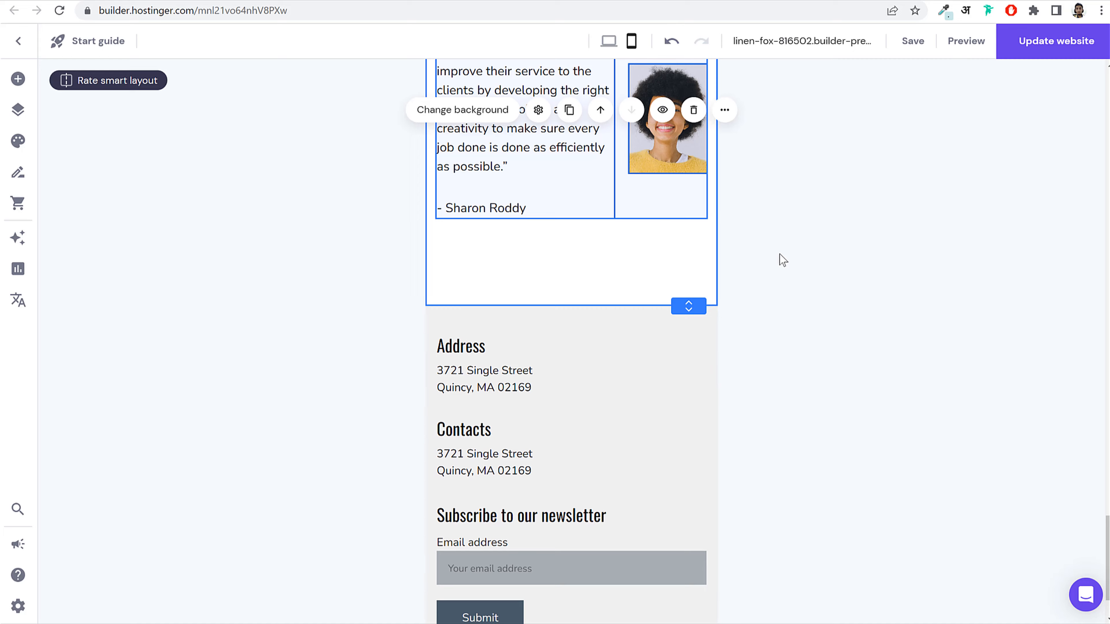
pyautogui.scroll(-2, 659, 280)
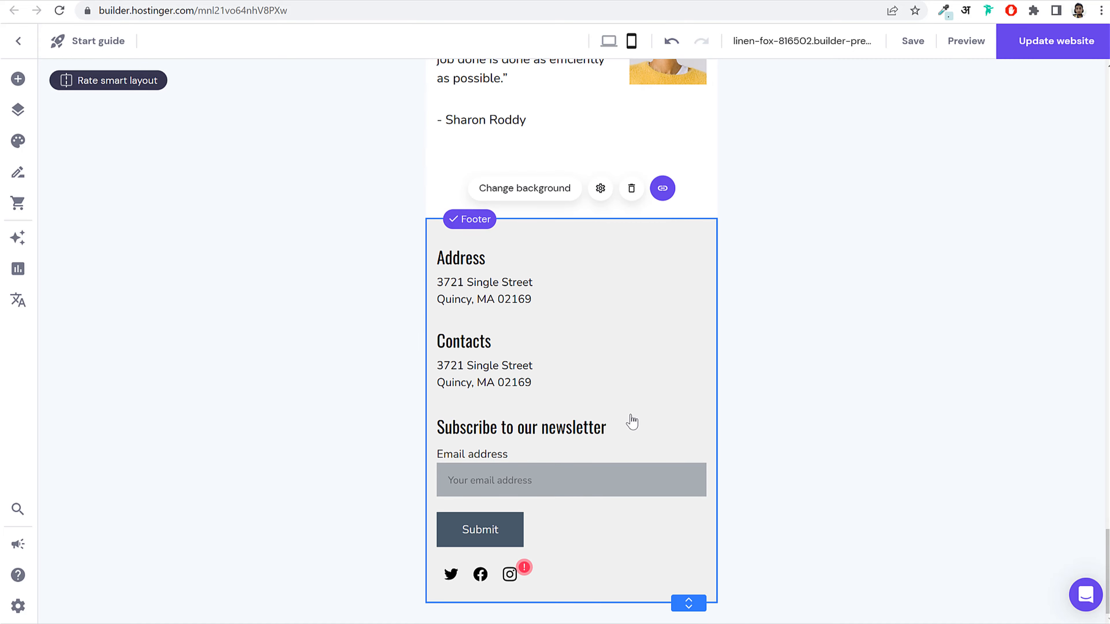
pyautogui.scroll(20, 648, 428)
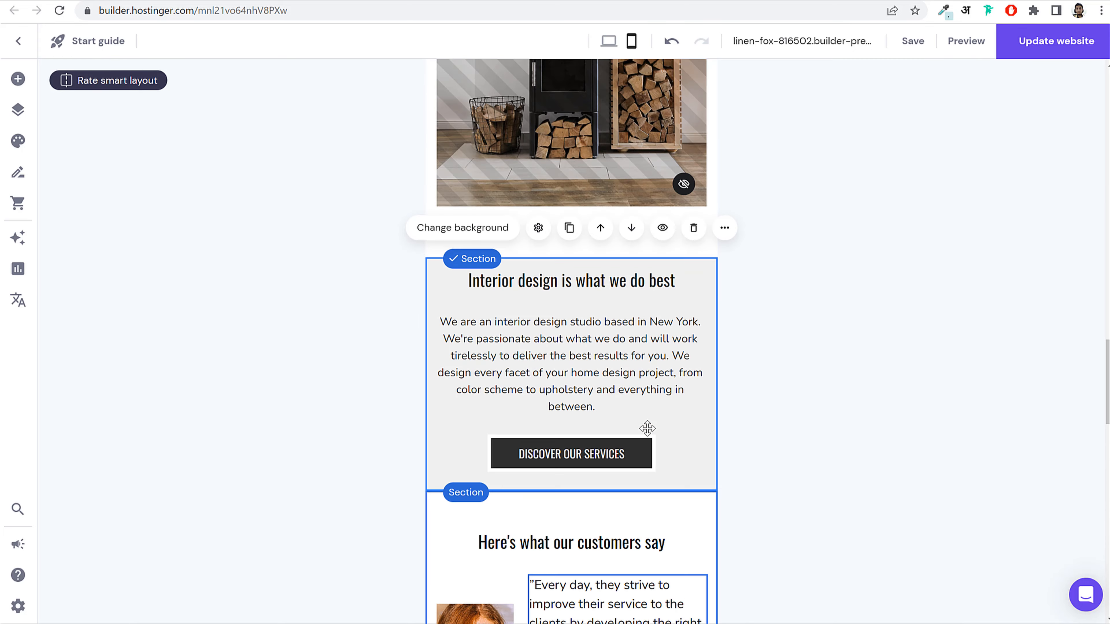
pyautogui.scroll(15, 647, 429)
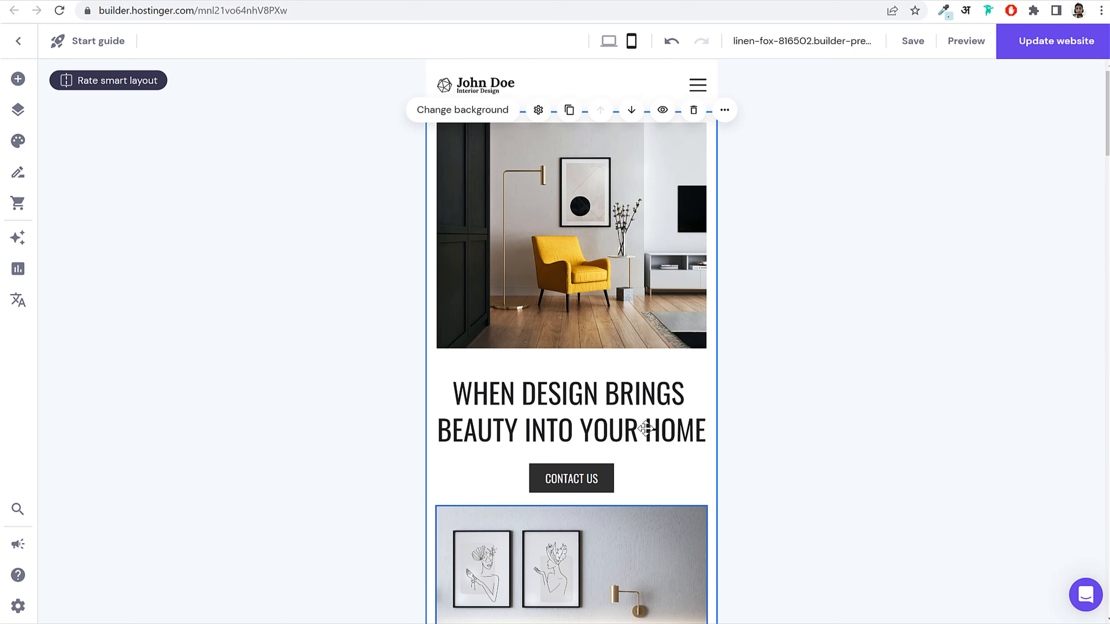
# Step: Nudge the hero heading up and widen and recentre the Contact Us button
pyautogui.moveTo(641, 439); pyautogui.dragTo(637, 431)
pyautogui.moveTo(581, 486); pyautogui.dragTo(628, 472)
pyautogui.moveTo(526, 471)
pyautogui.mouseDown()
pyautogui.moveTo(505, 471)
pyautogui.moveTo(541, 475)
pyautogui.mouseUp()
# Step: Save the changes, update the website and open the published site
pyautogui.click(912, 41)
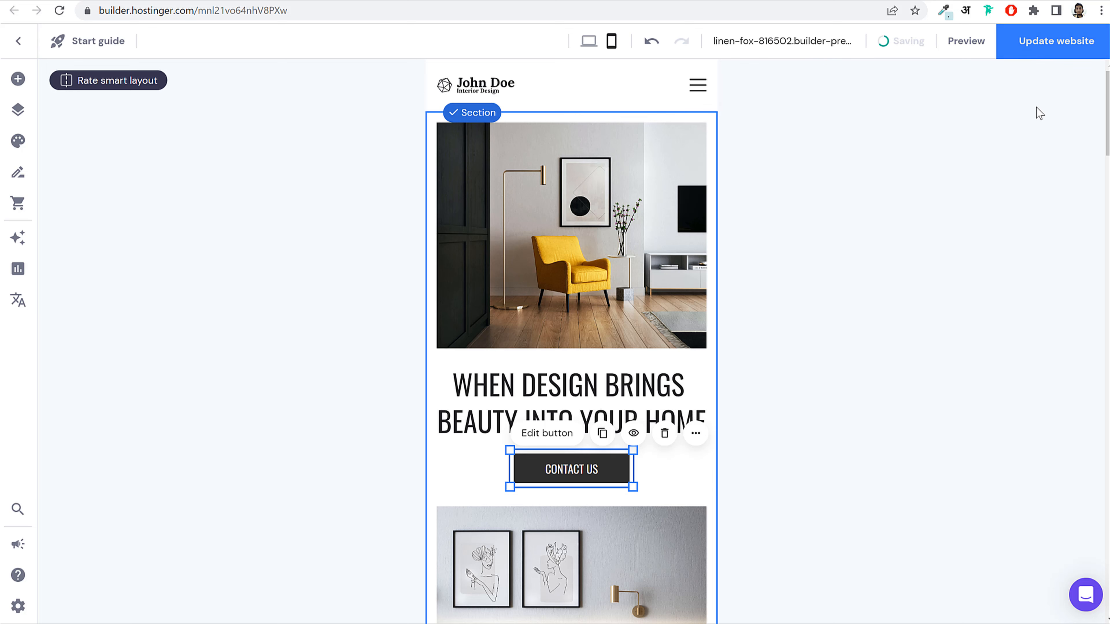
pyautogui.click(1043, 43)
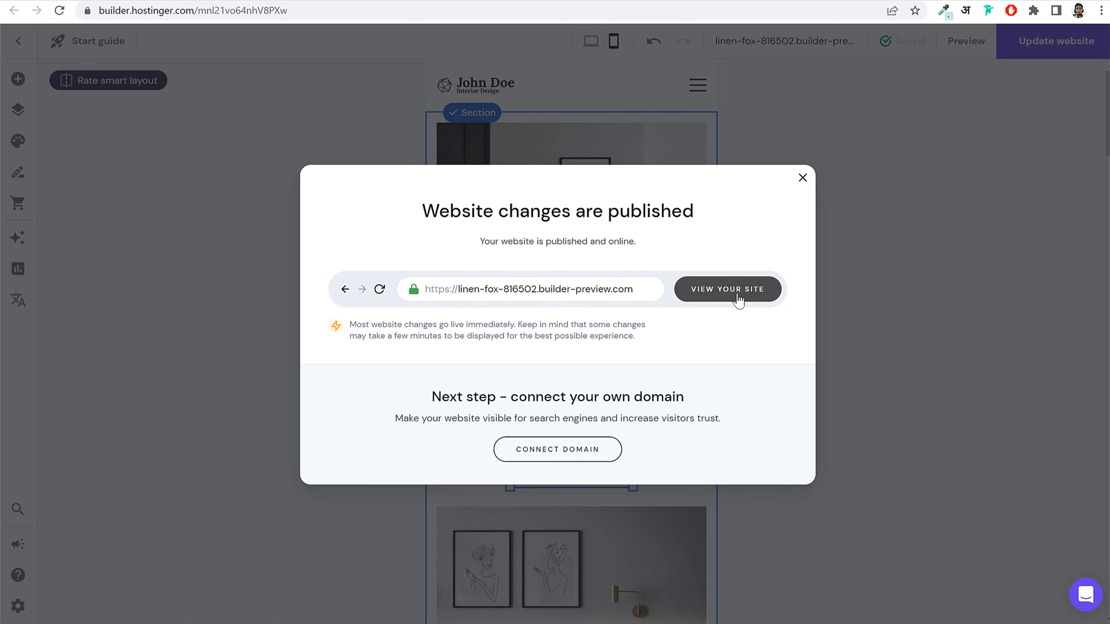
pyautogui.click(729, 290)
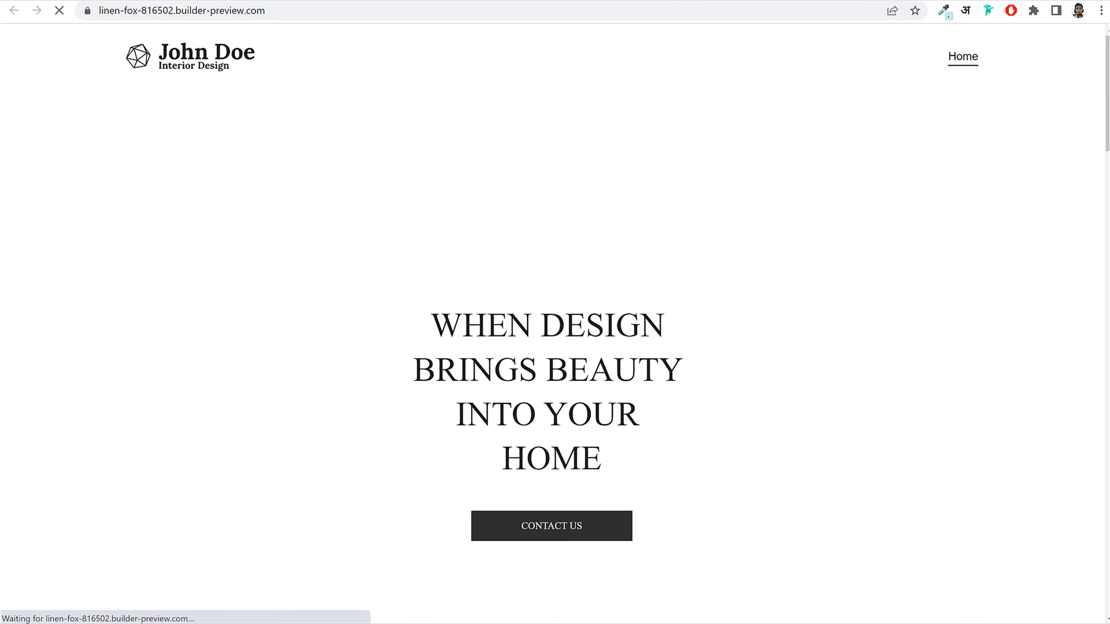
# Step: Check the live site in DevTools' responsive mobile view, scrolling through the page
pyautogui.scroll(-15, 726, 350)
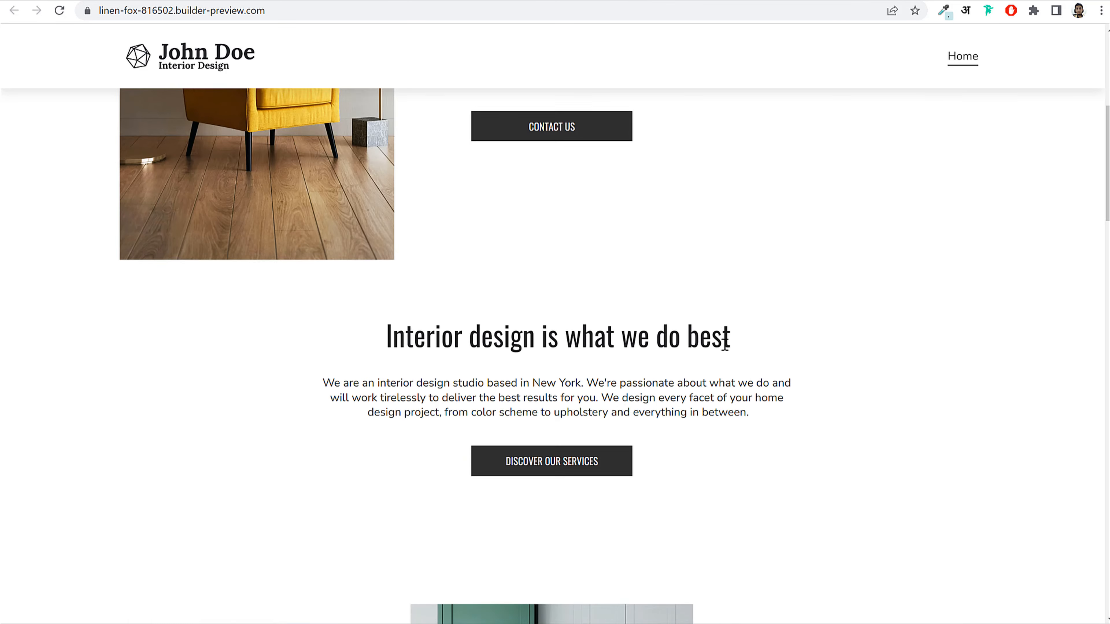
pyautogui.scroll(-10, 723, 350)
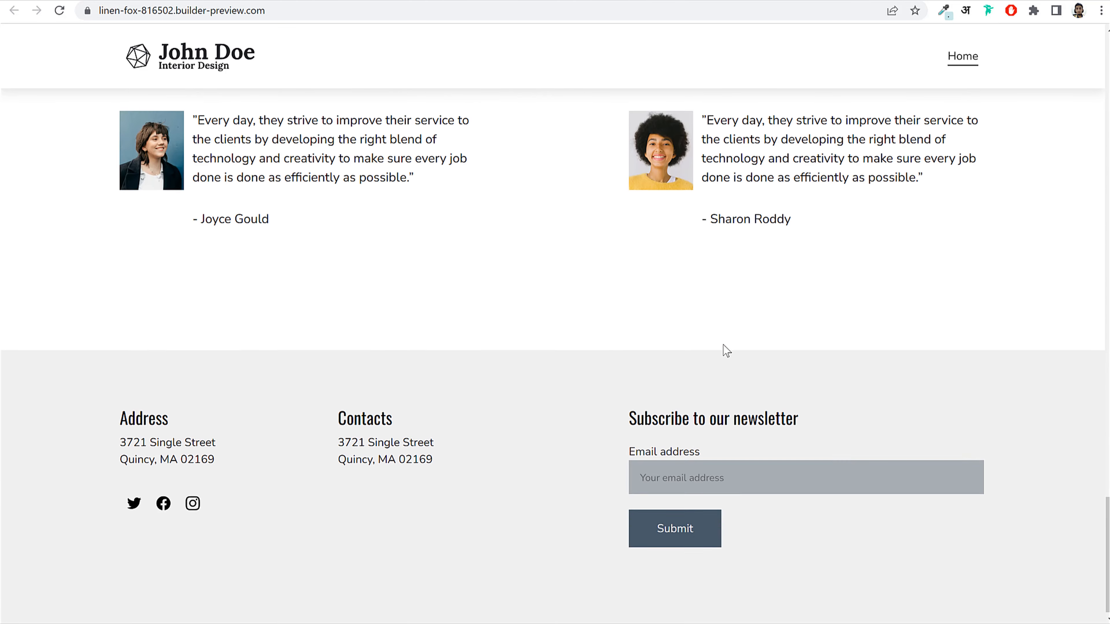
pyautogui.scroll(20, 723, 350)
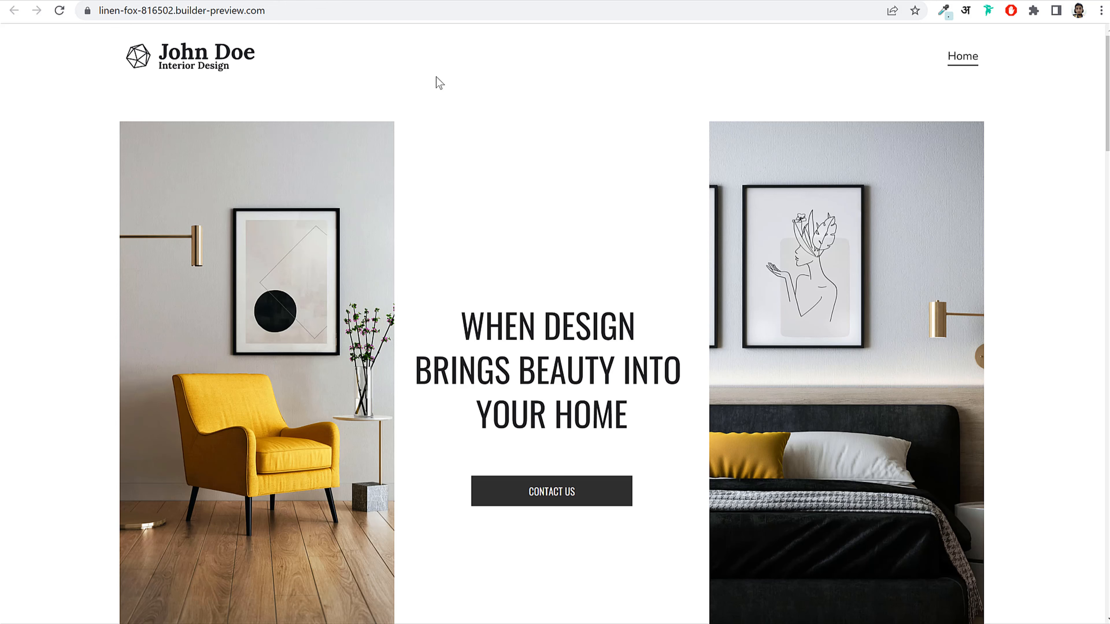
pyautogui.press('F12')
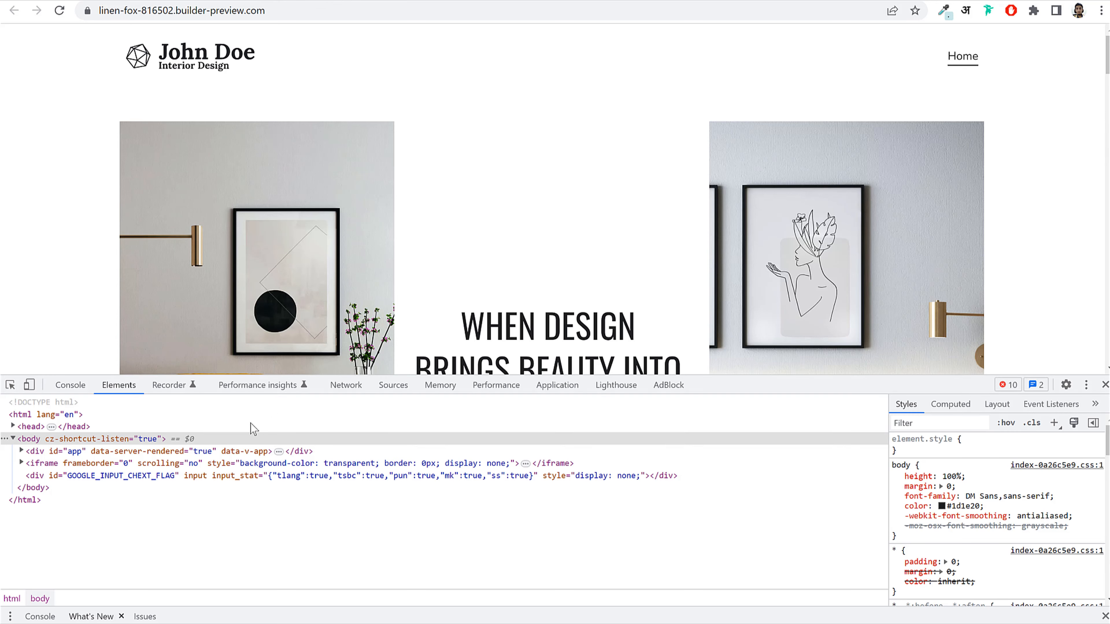
pyautogui.click(29, 385)
pyautogui.moveTo(781, 376); pyautogui.dragTo(743, 568)
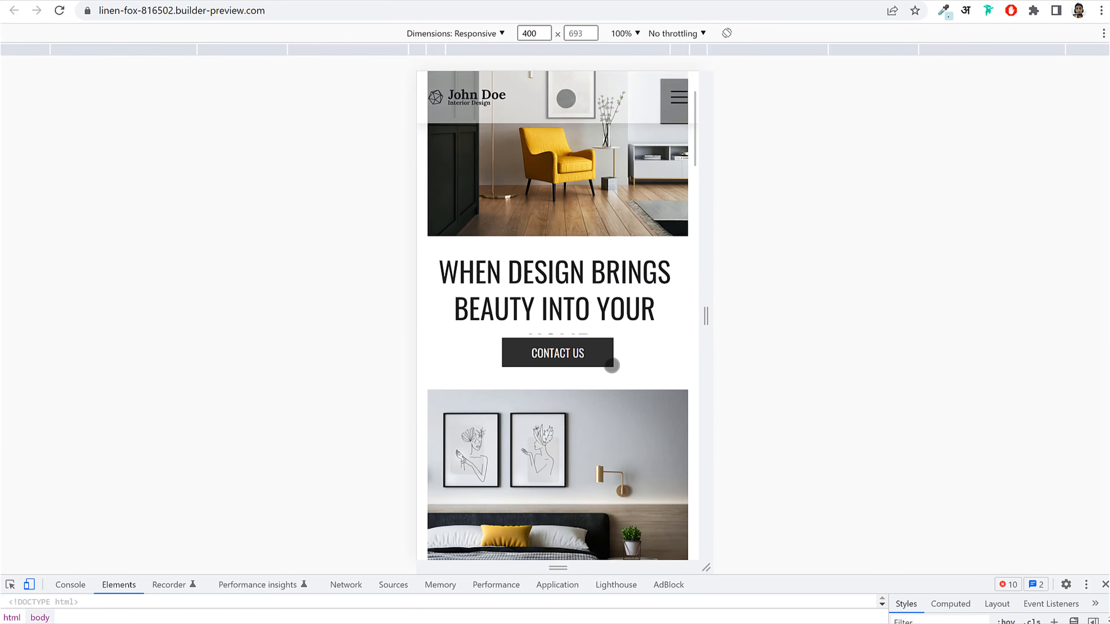
pyautogui.scroll(-10, 612, 366)
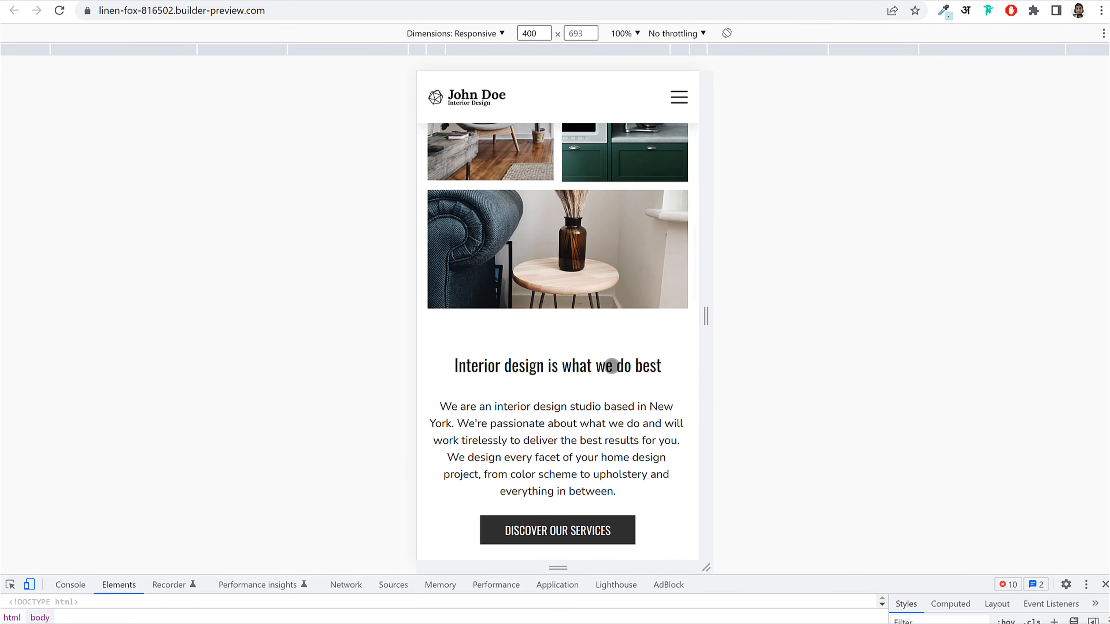
pyautogui.scroll(-15, 612, 365)
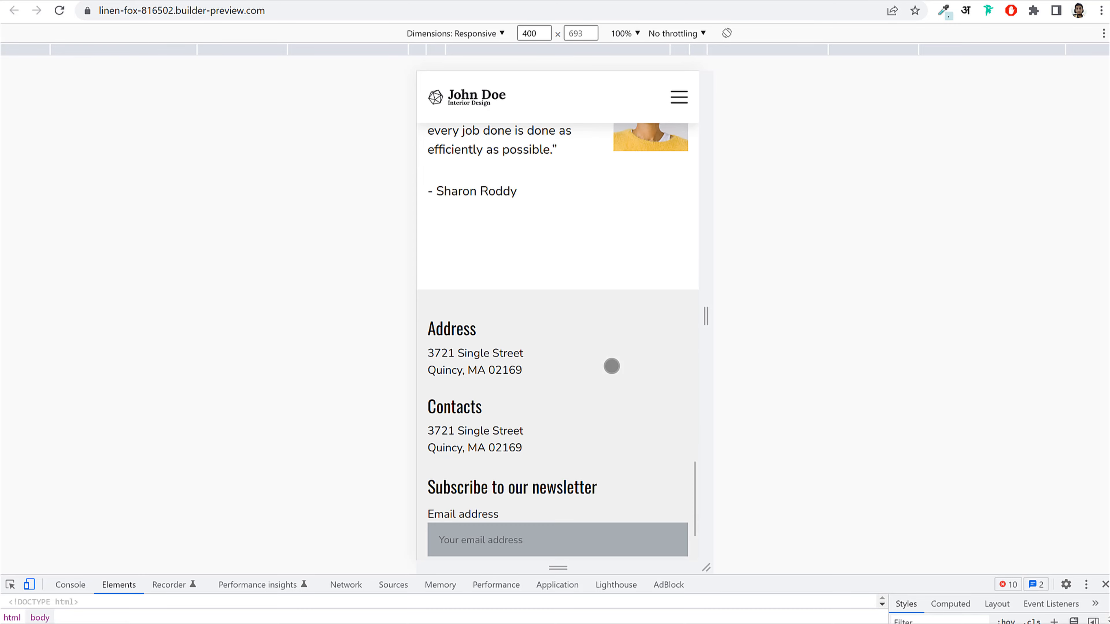
pyautogui.scroll(-3, 612, 366)
# Step: Close the device preview and return to the Hostinger builder tab
pyautogui.click(1105, 585)
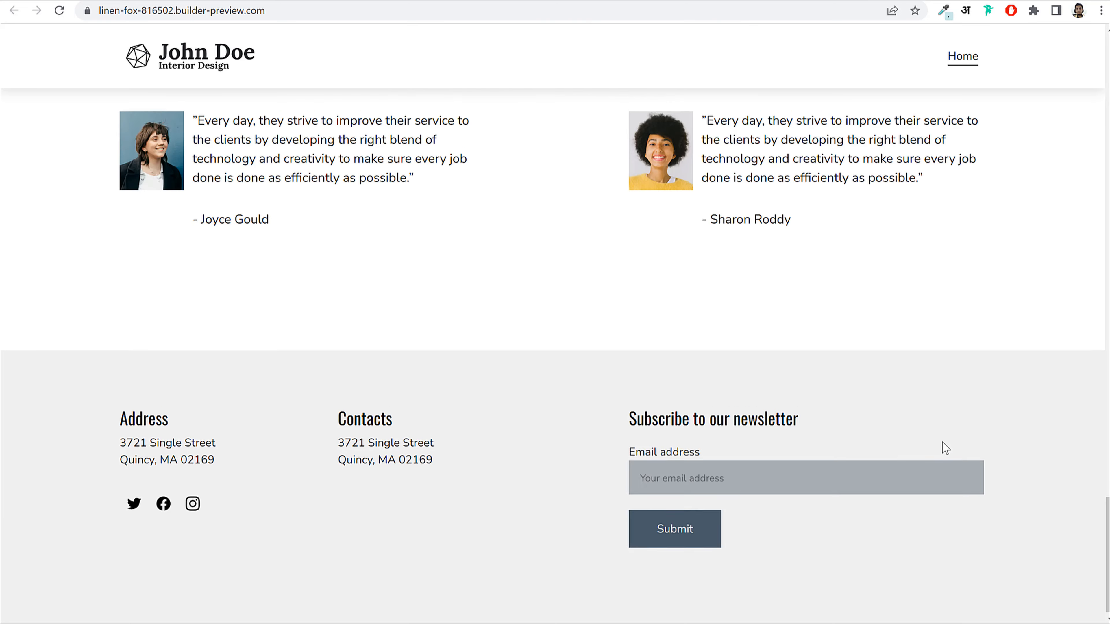
pyautogui.scroll(20, 942, 443)
pyautogui.hotkey('ctrl', 'Tab')
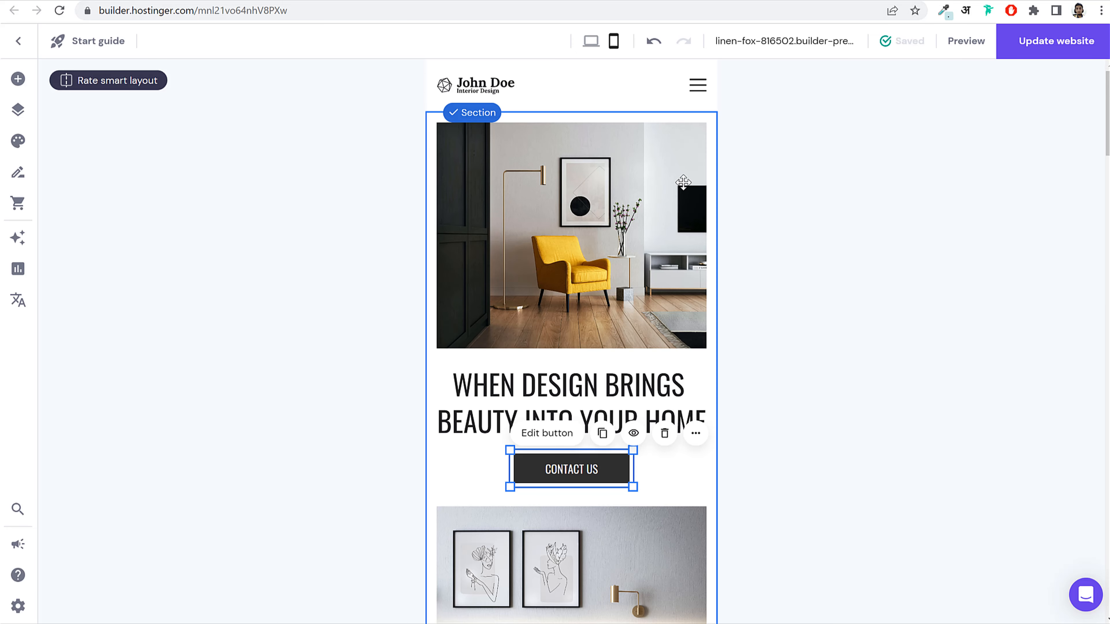
# Step: Switch the editor to the desktop layout and glance at the reference site
pyautogui.click(591, 42)
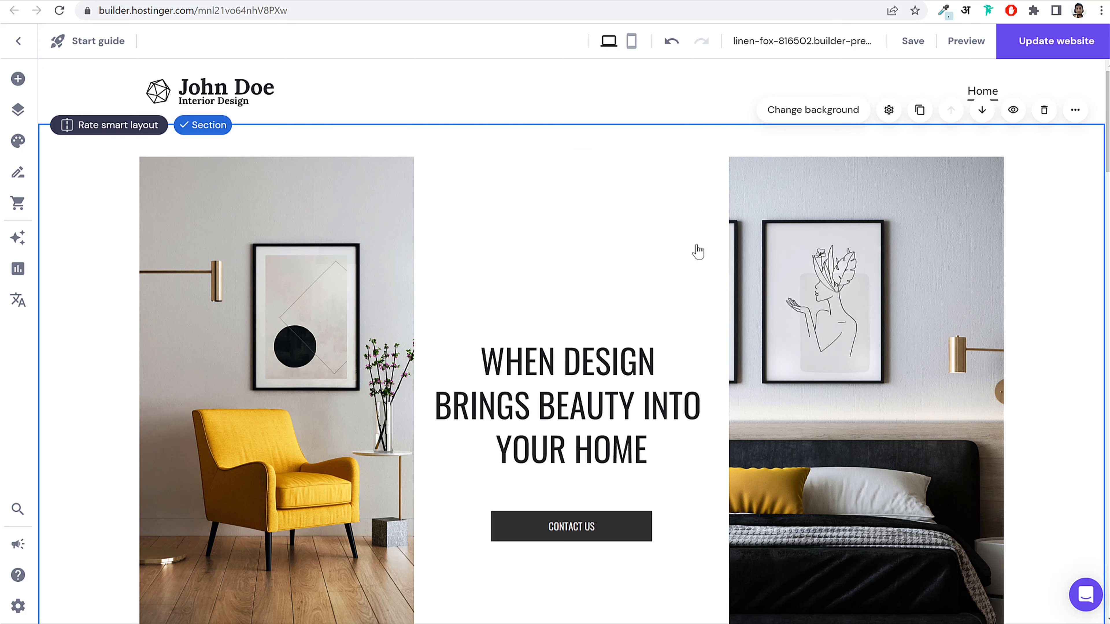
pyautogui.click(103, 4)
# Step: Add the About page template from Pages and navigation and close its page settings
pyautogui.click(18, 114)
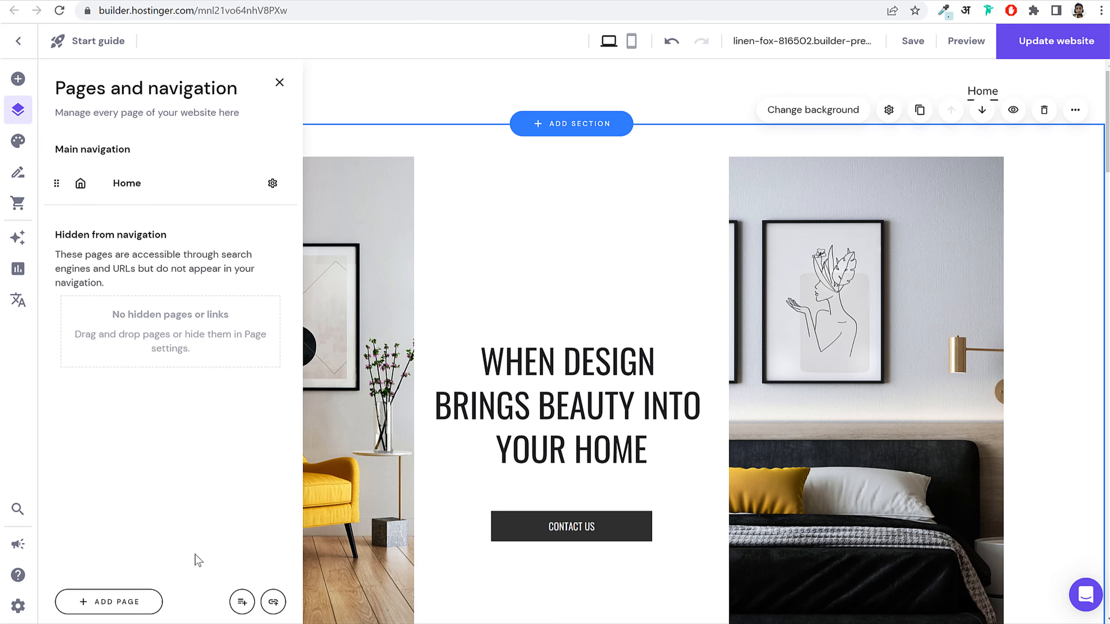
pyautogui.click(116, 611)
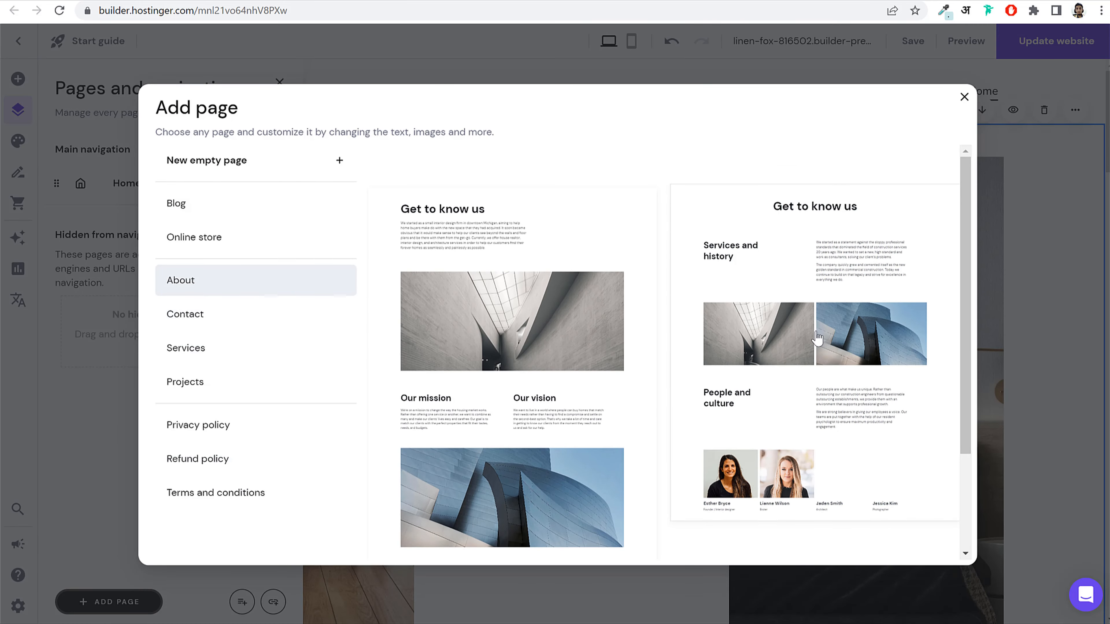
pyautogui.scroll(-3, 843, 394)
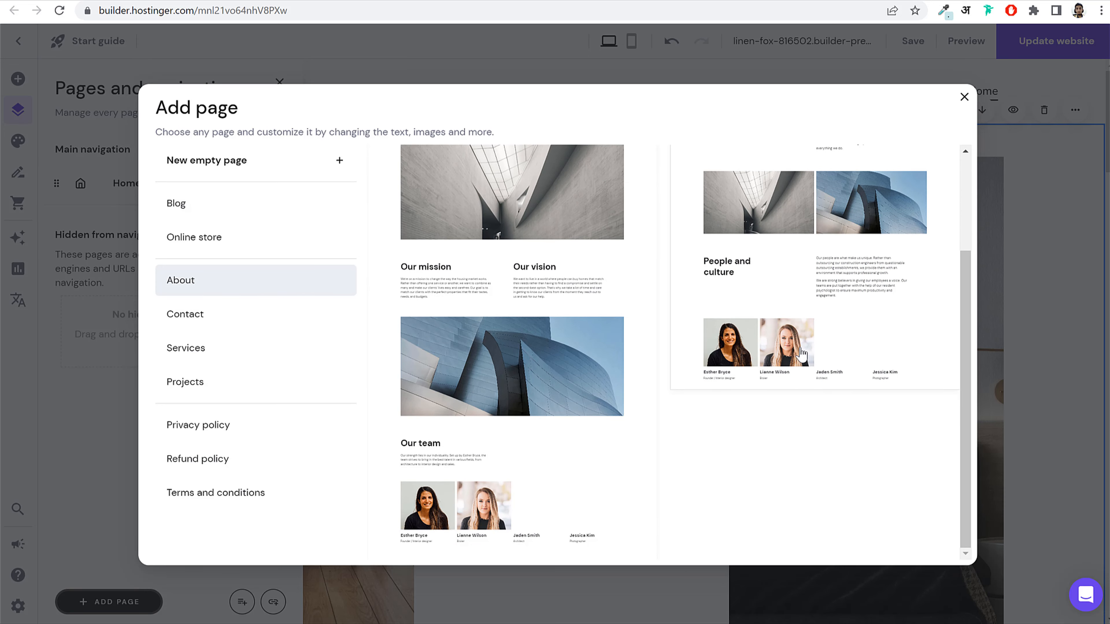
pyautogui.scroll(3, 832, 324)
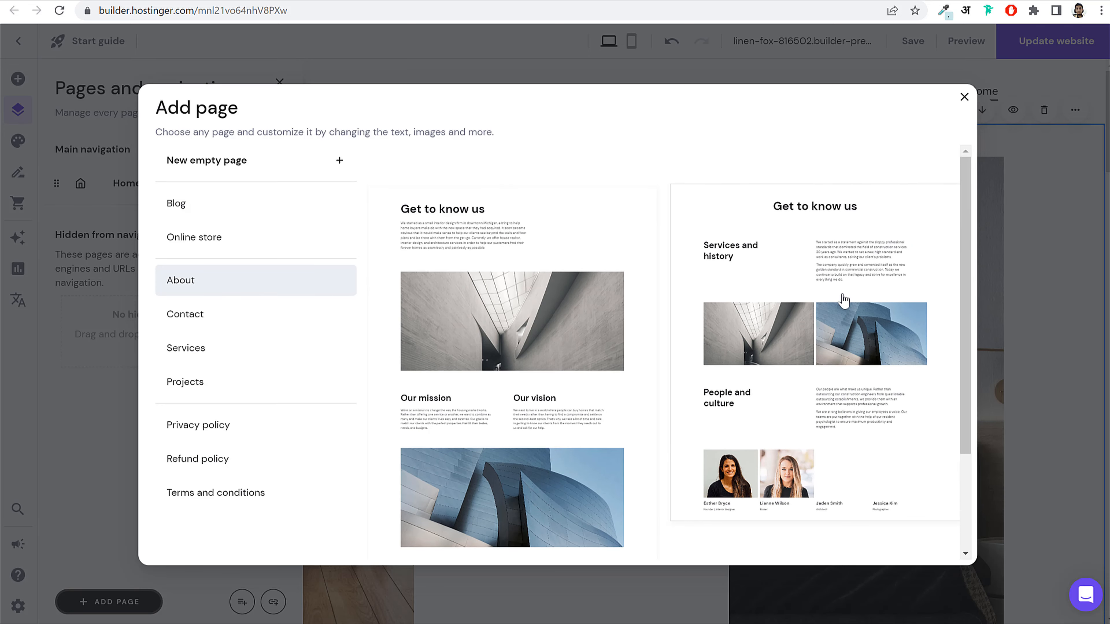
pyautogui.click(809, 310)
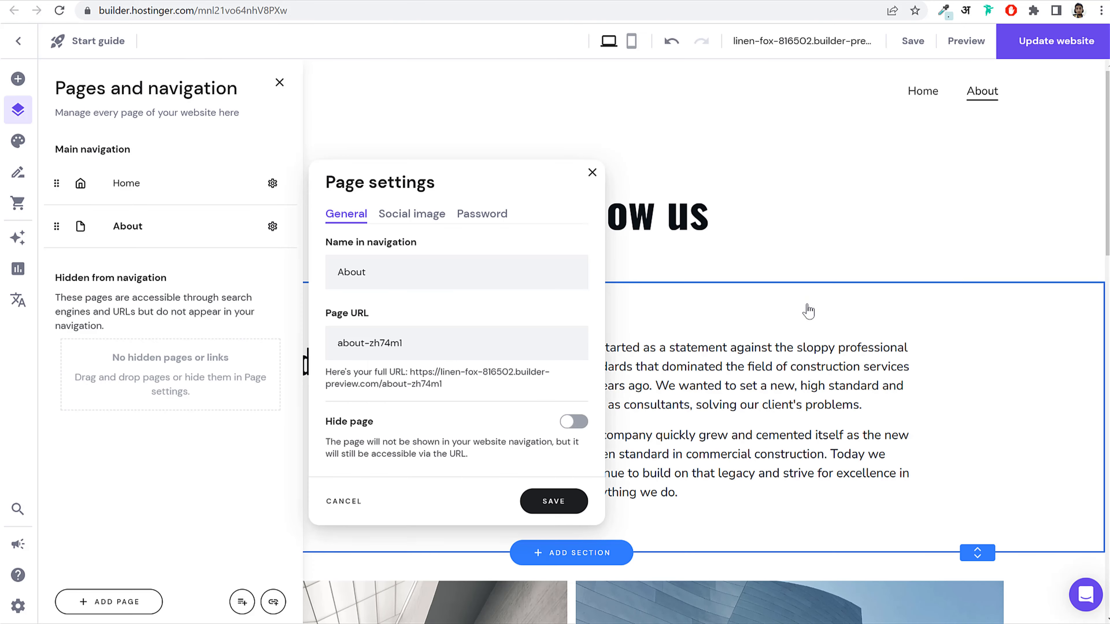
pyautogui.click(592, 173)
pyautogui.click(773, 236)
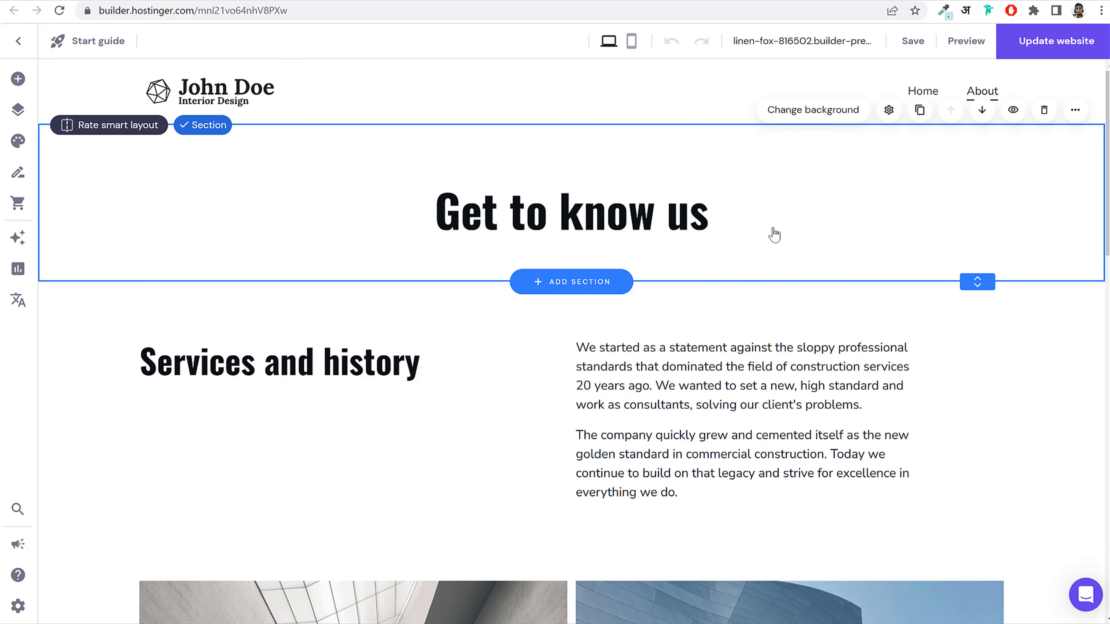
# Step: Look over the 'Get to know us' section and select the left architecture photo
pyautogui.click(517, 215)
pyautogui.scroll(-7, 745, 352)
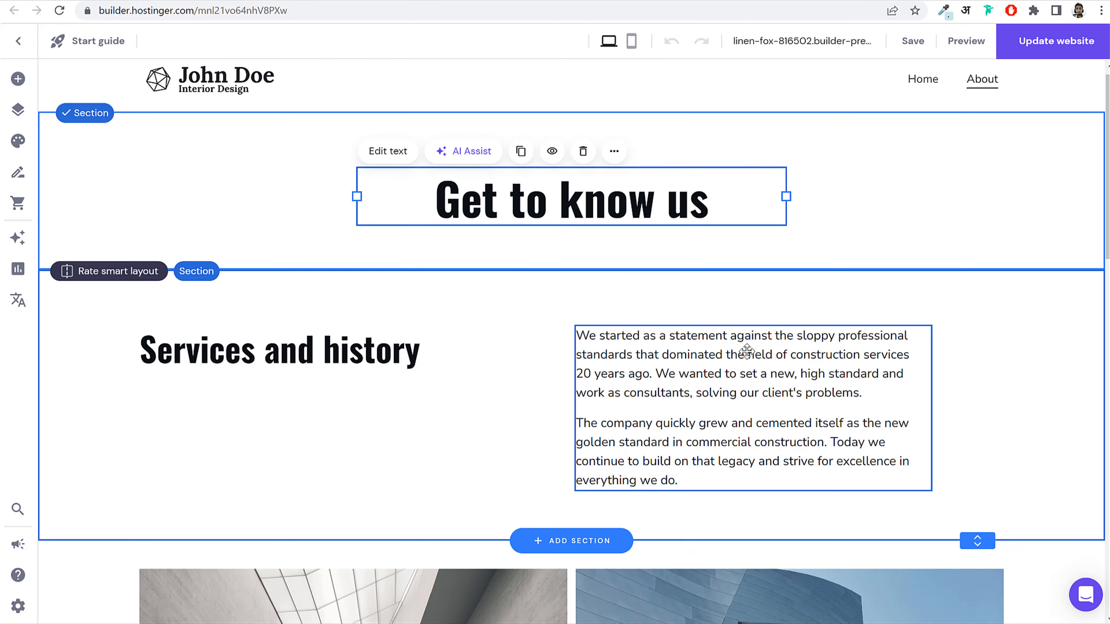
pyautogui.scroll(-10, 745, 354)
pyautogui.scroll(8, 746, 354)
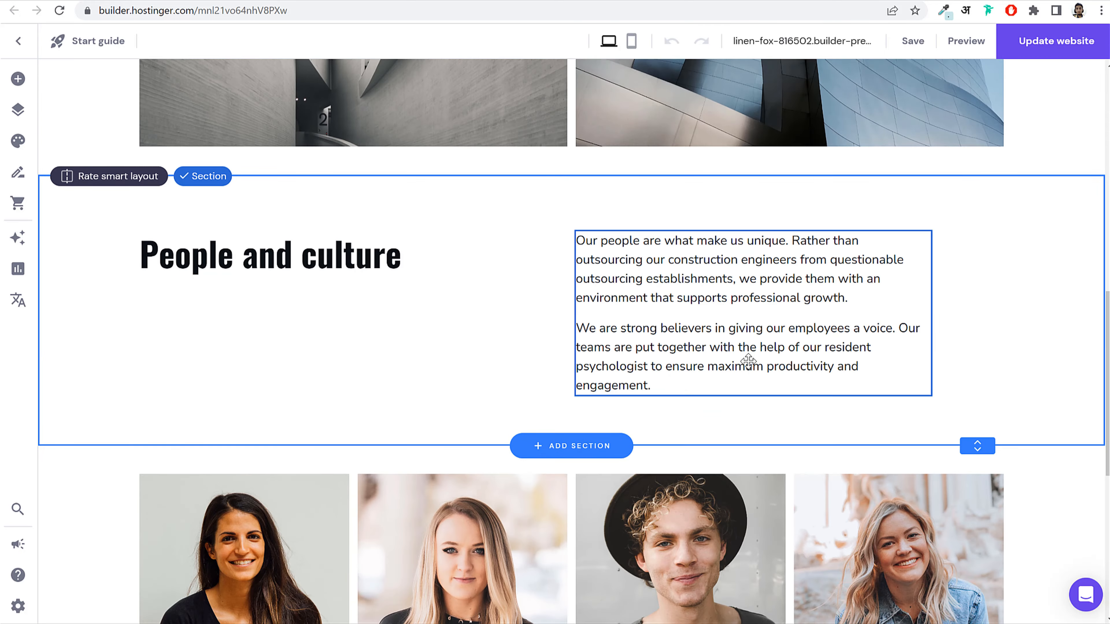
pyautogui.click(444, 262)
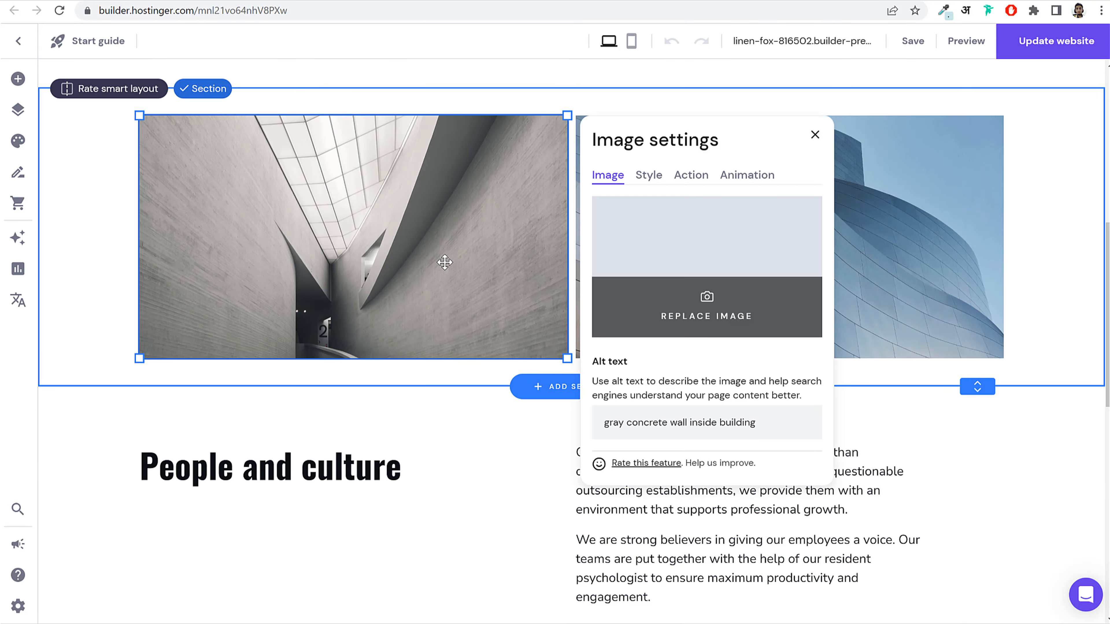
# Step: Replace the left photo with the hexagon interior and the right with the yellow-chair picture
pyautogui.click(659, 307)
pyautogui.click(567, 443)
pyautogui.click(871, 223)
pyautogui.click(871, 223)
pyautogui.click(464, 318)
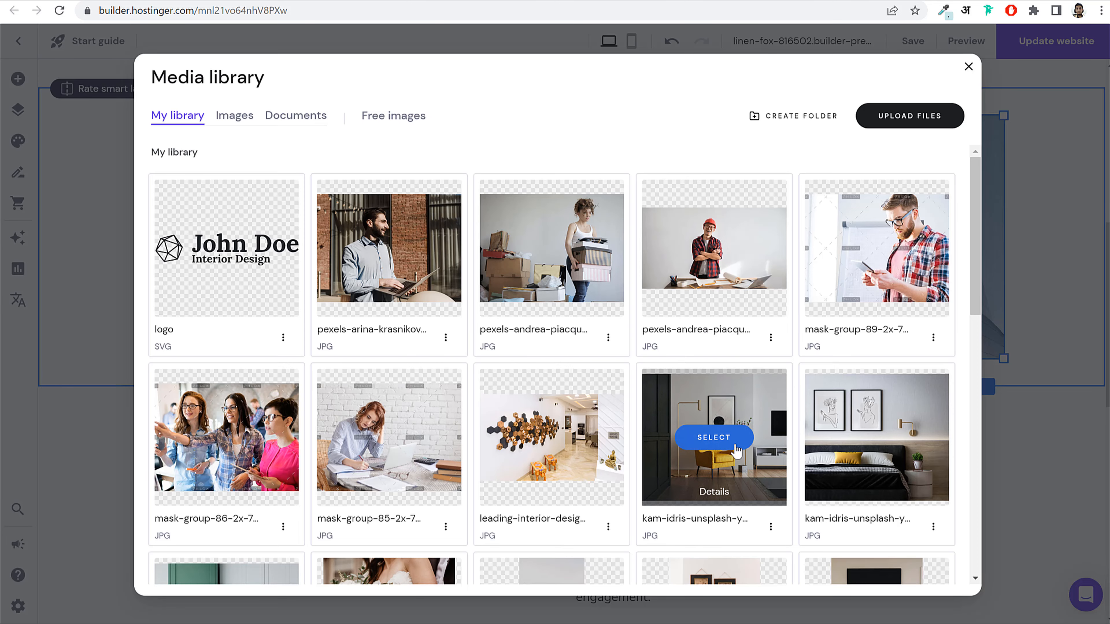
pyautogui.click(736, 441)
pyautogui.scroll(-12, 930, 380)
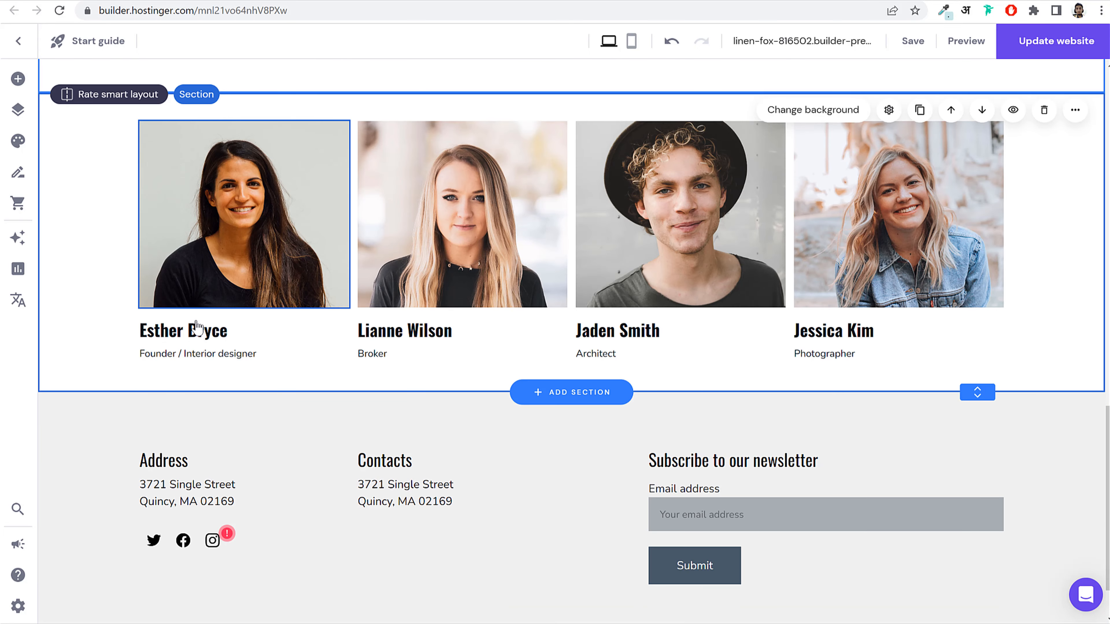
# Step: Replace the first team member's first name with a new first name
pyautogui.click(198, 327)
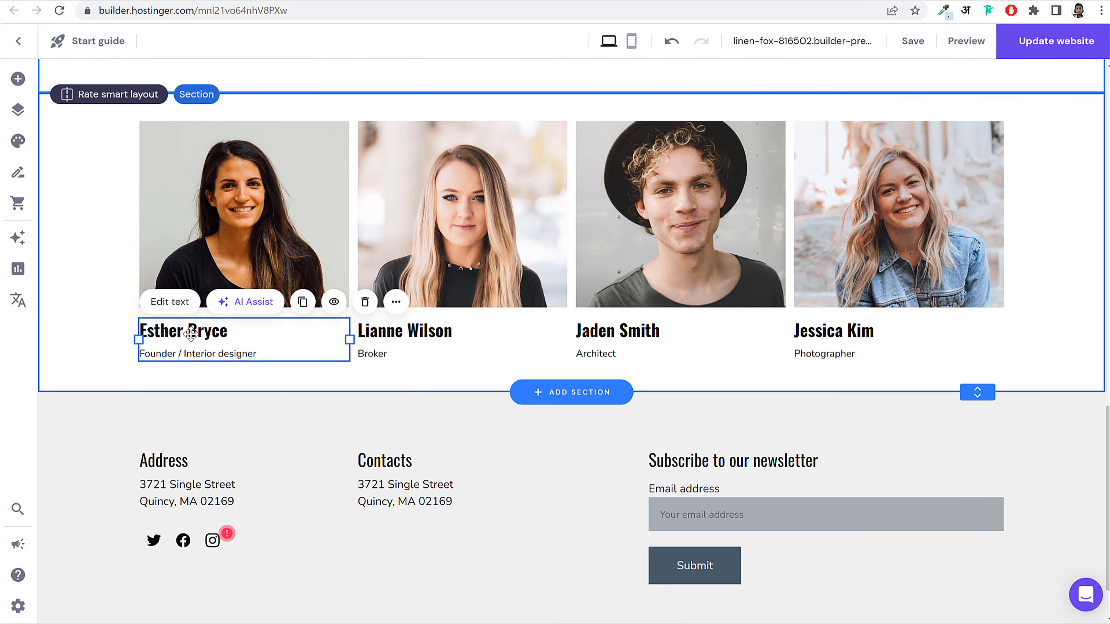
pyautogui.click(237, 327)
pyautogui.click(406, 331)
pyautogui.click(406, 330)
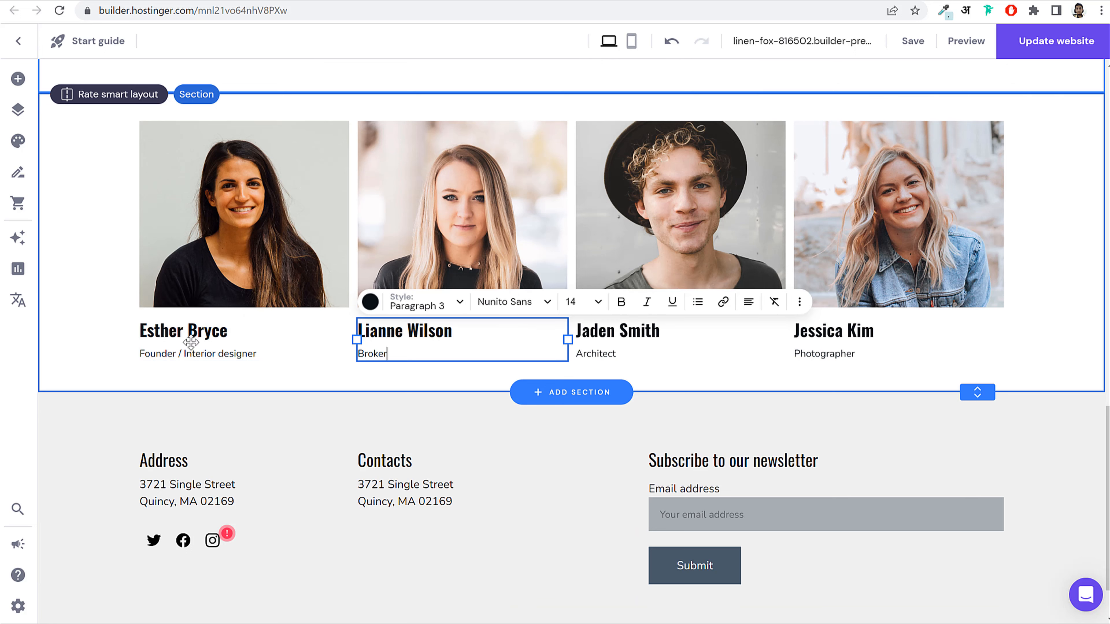
pyautogui.click(193, 329)
pyautogui.click(235, 331)
pyautogui.moveTo(235, 330); pyautogui.dragTo(136, 328)
pyautogui.click(133, 328)
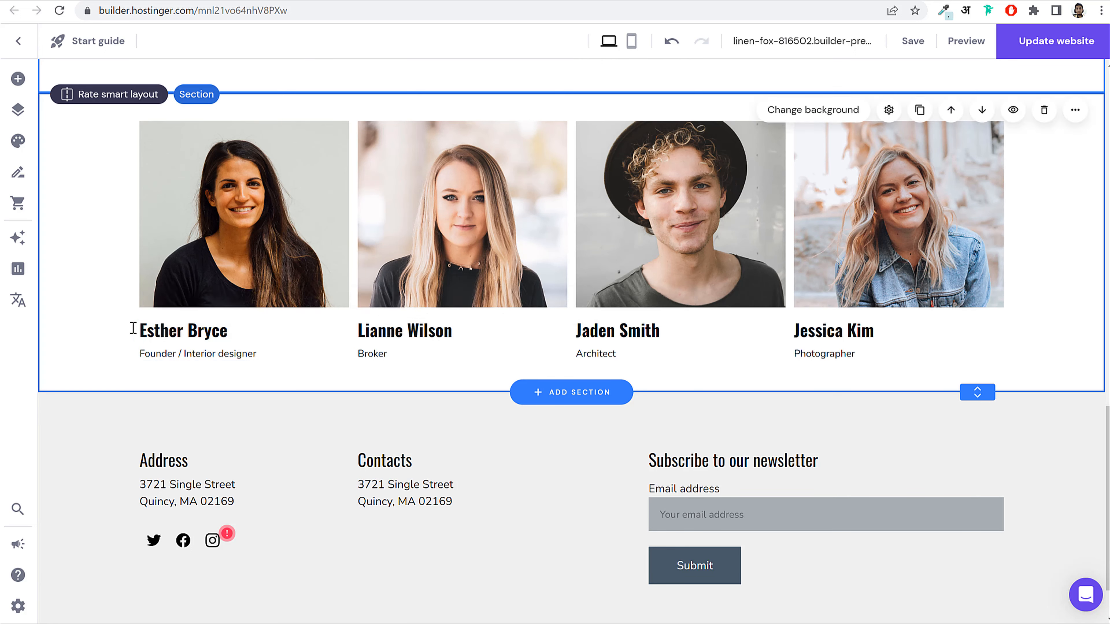
pyautogui.doubleClick(133, 328)
pyautogui.write('Alice')
pyautogui.click(1034, 269)
# Step: Move the 'Services and history' heading lower and publish with Update website
pyautogui.scroll(15, 1019, 276)
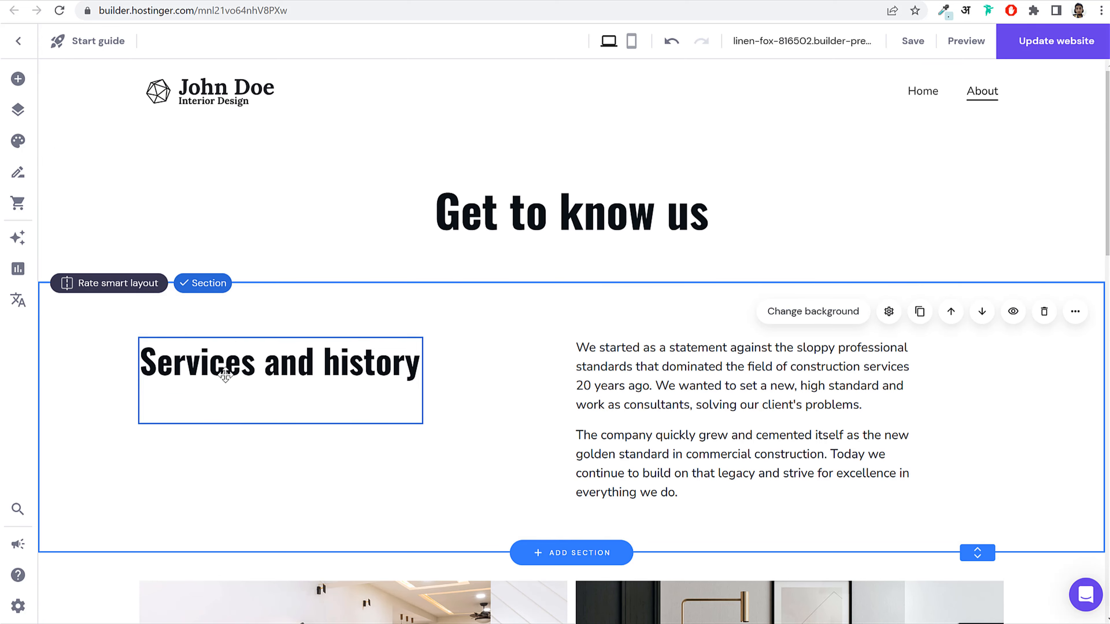
pyautogui.moveTo(225, 374); pyautogui.dragTo(224, 418)
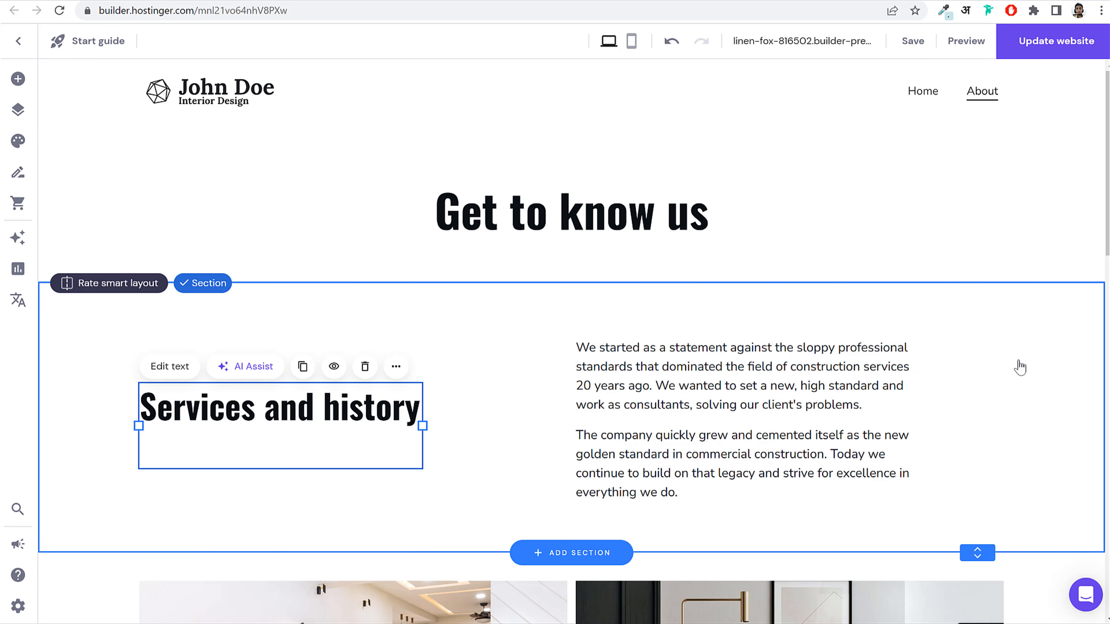
pyautogui.scroll(-5, 1009, 385)
pyautogui.scroll(5, 1005, 386)
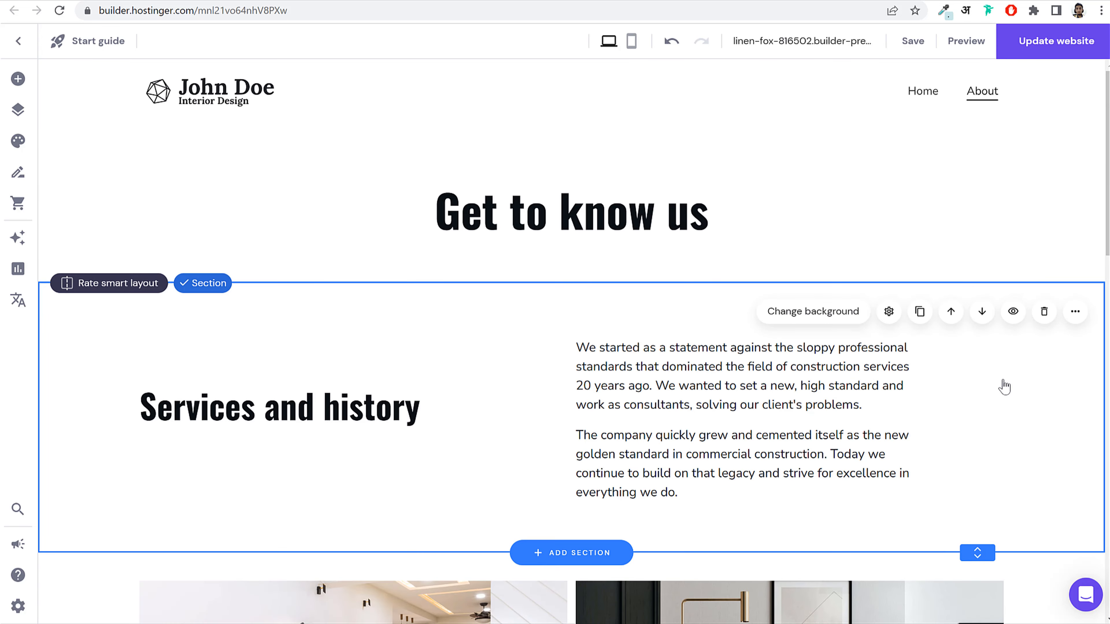
pyautogui.click(1025, 41)
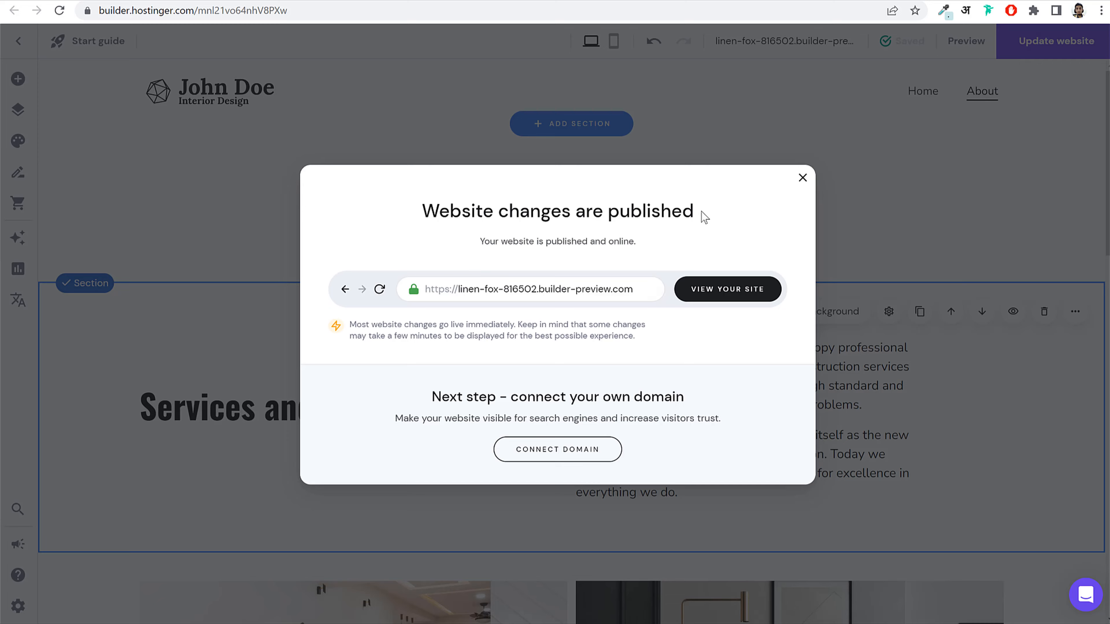
pyautogui.click(813, 179)
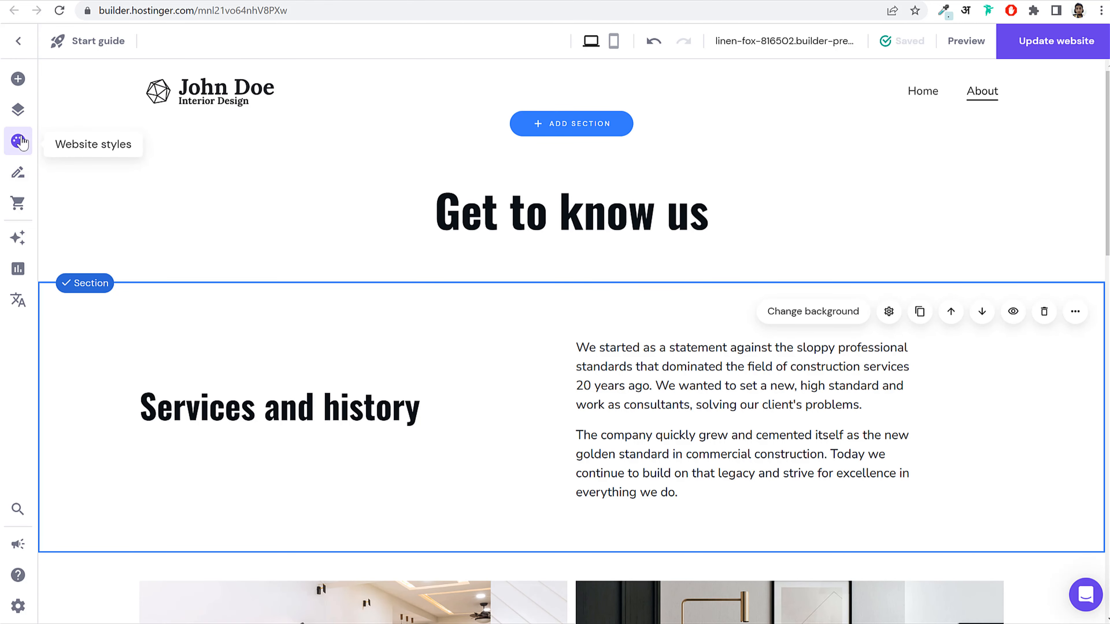
pyautogui.click(21, 113)
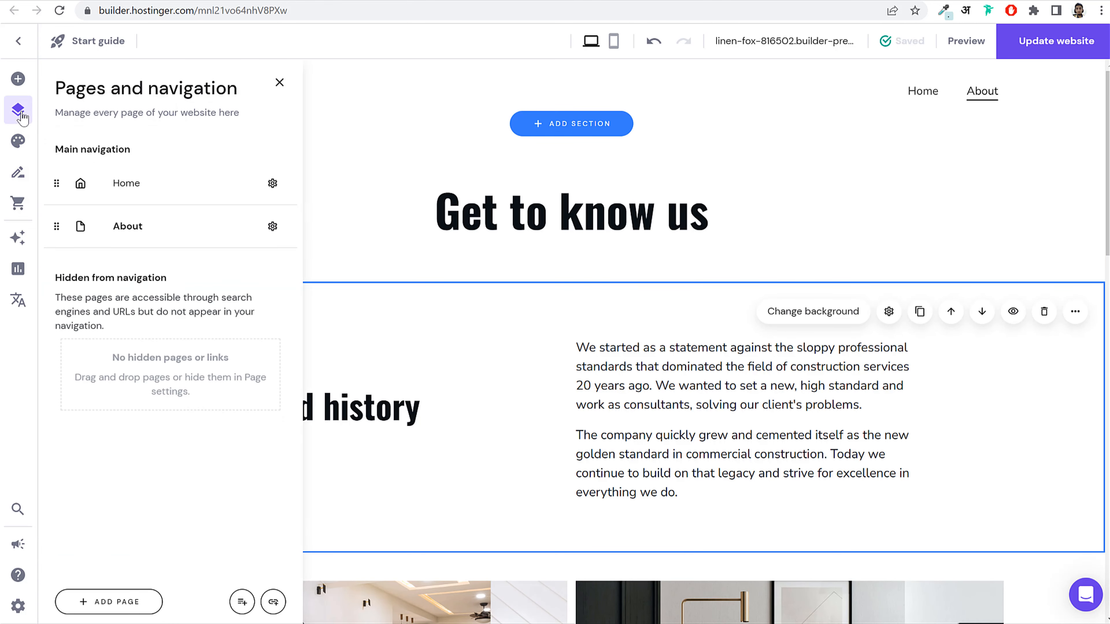
pyautogui.click(124, 606)
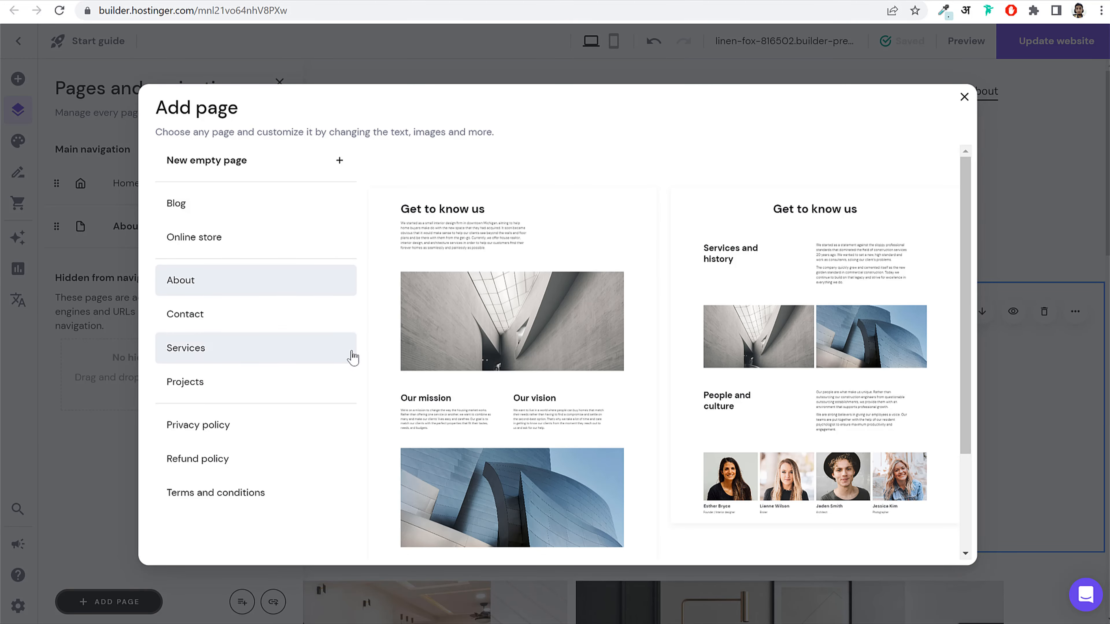
pyautogui.click(221, 352)
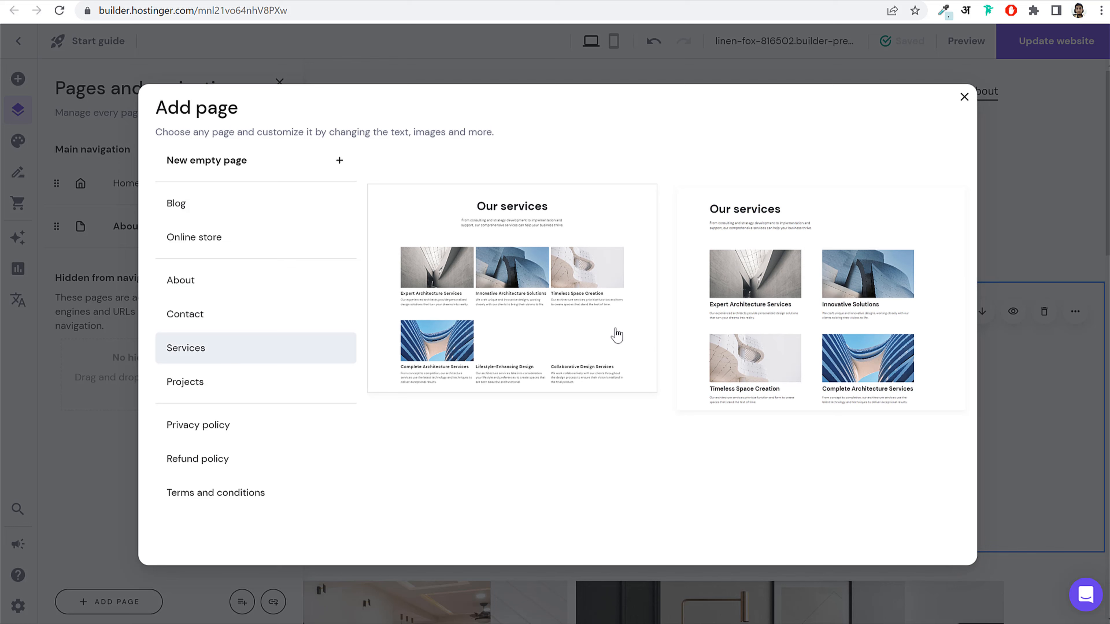
pyautogui.click(521, 300)
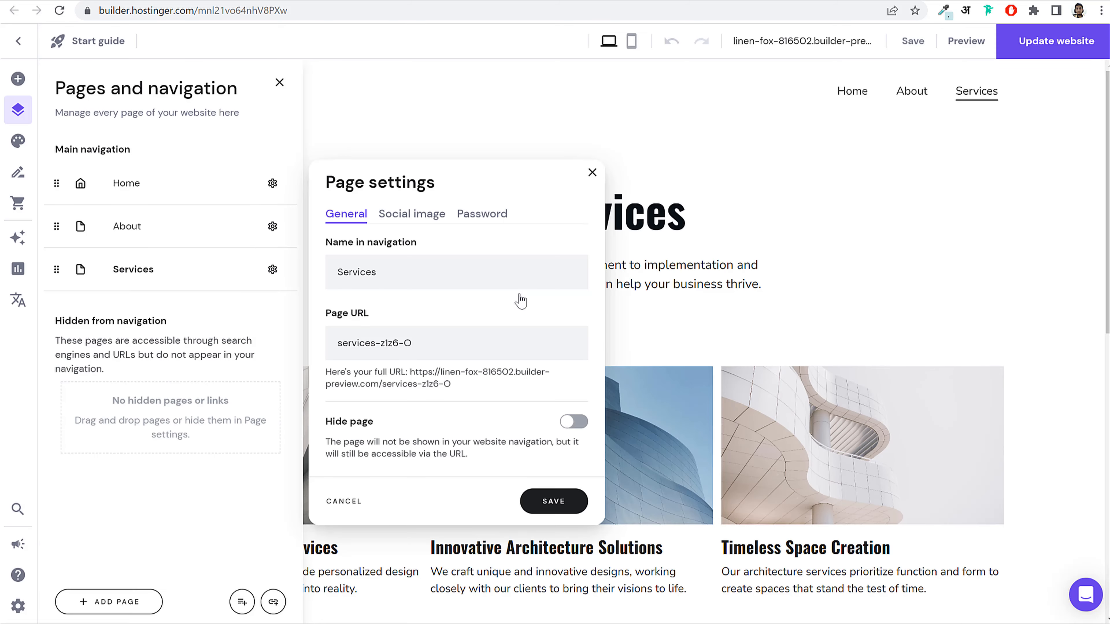
pyautogui.click(592, 173)
pyautogui.scroll(-8, 627, 455)
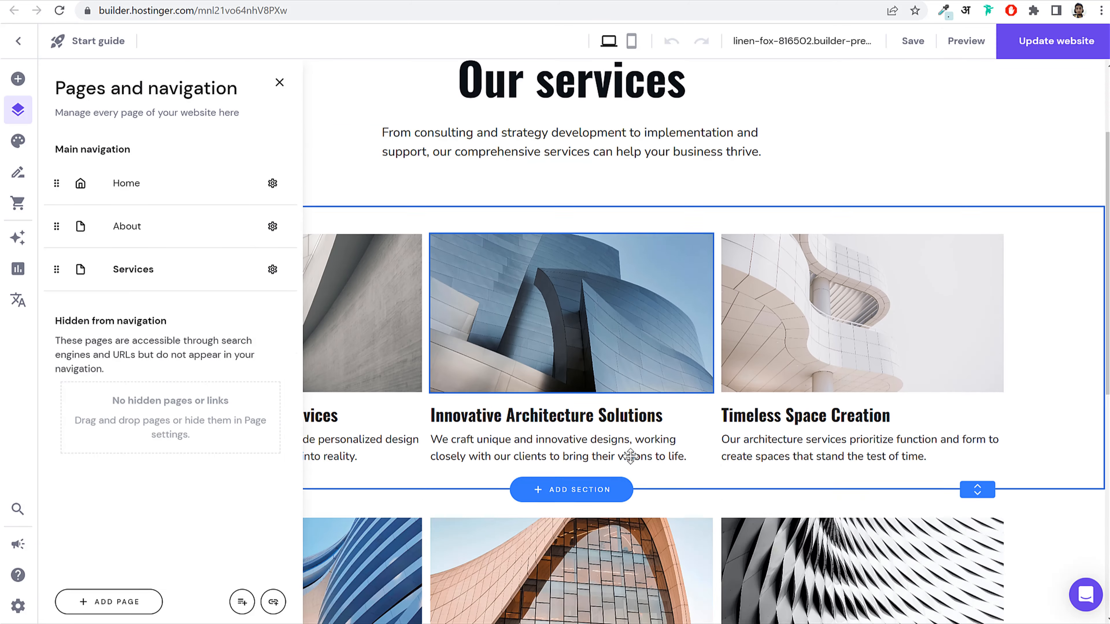
pyautogui.click(911, 43)
pyautogui.scroll(8, 808, 137)
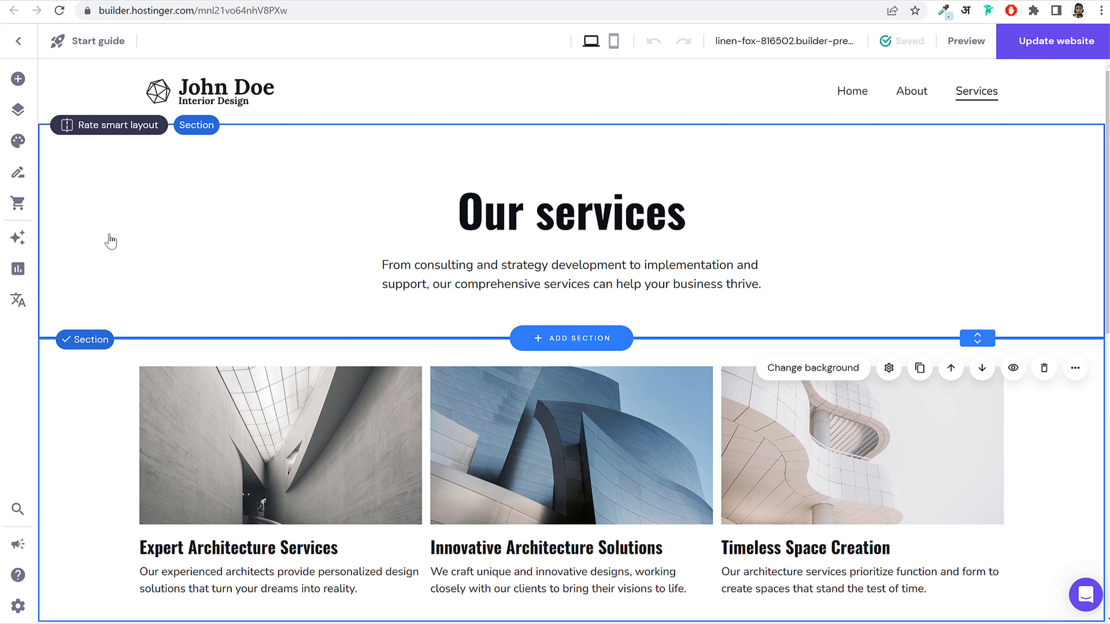
# Step: Add a new page from the 'Contact us' template and close its settings and the pages list
pyautogui.click(18, 111)
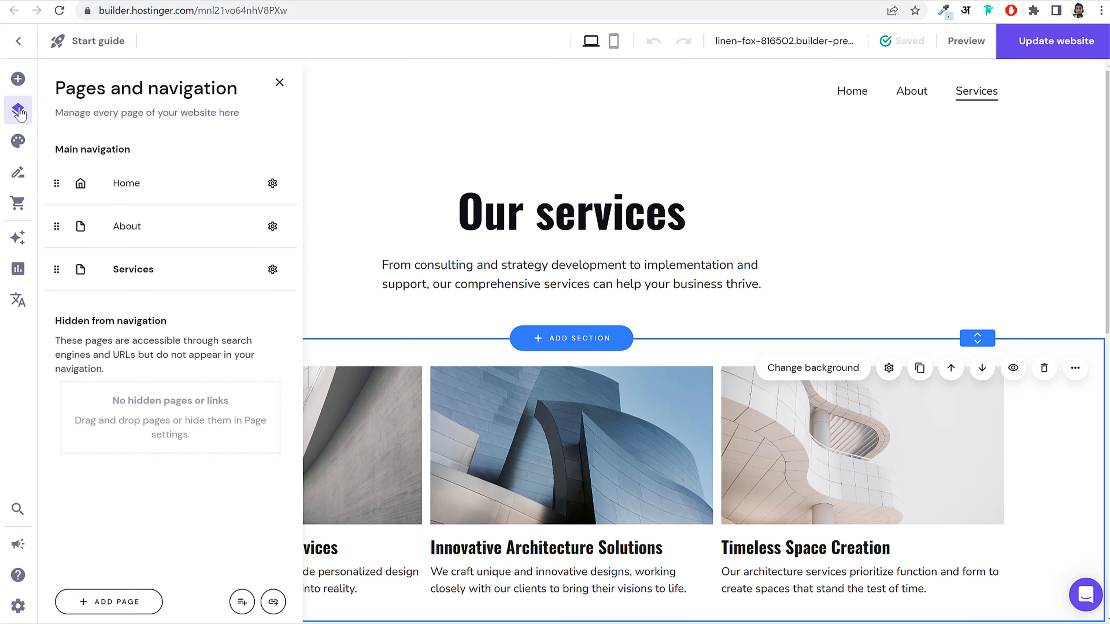
pyautogui.click(124, 603)
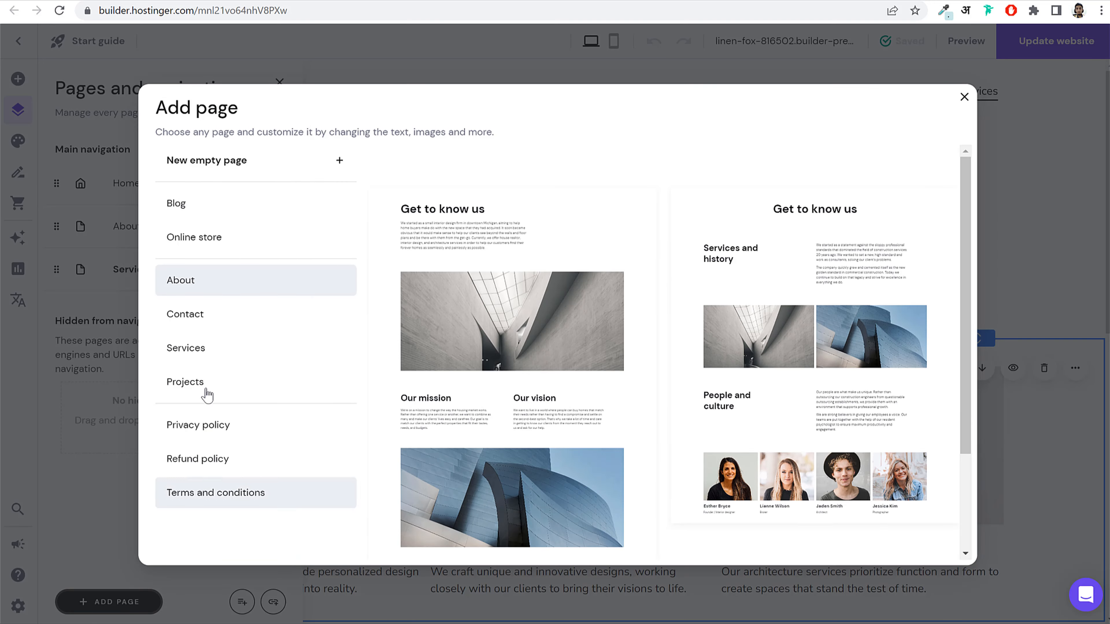
pyautogui.click(226, 321)
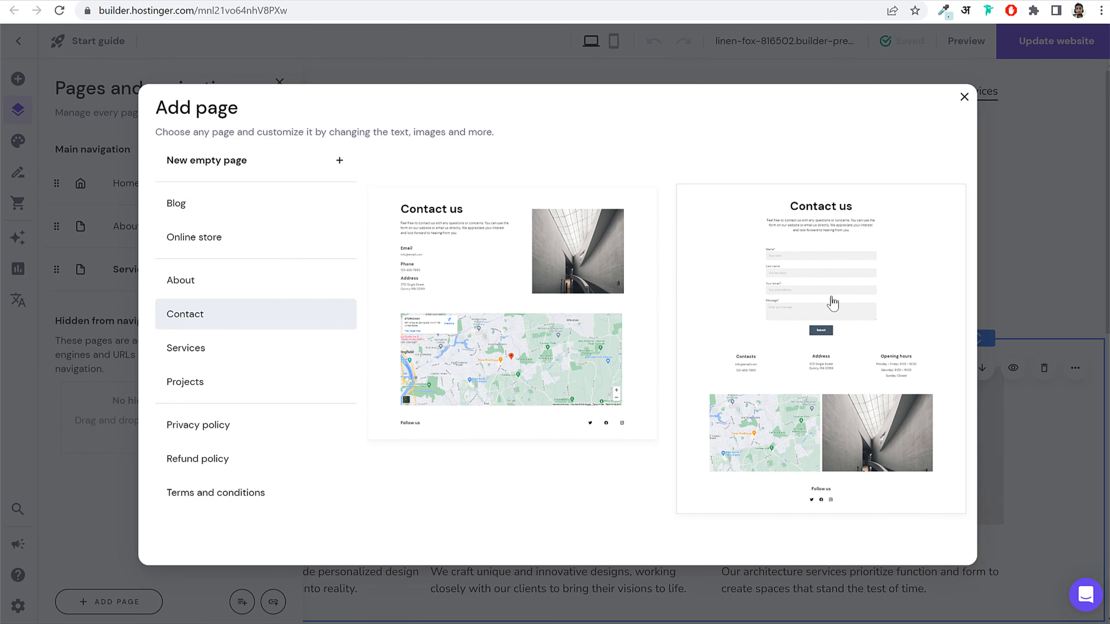
pyautogui.click(799, 282)
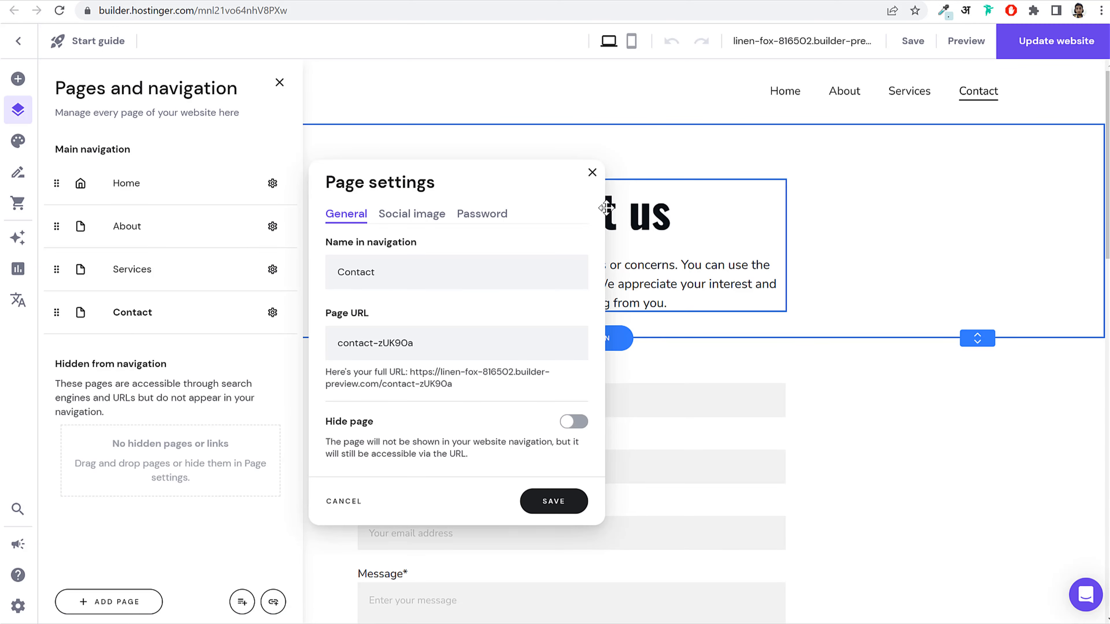
pyautogui.click(594, 172)
pyautogui.click(307, 352)
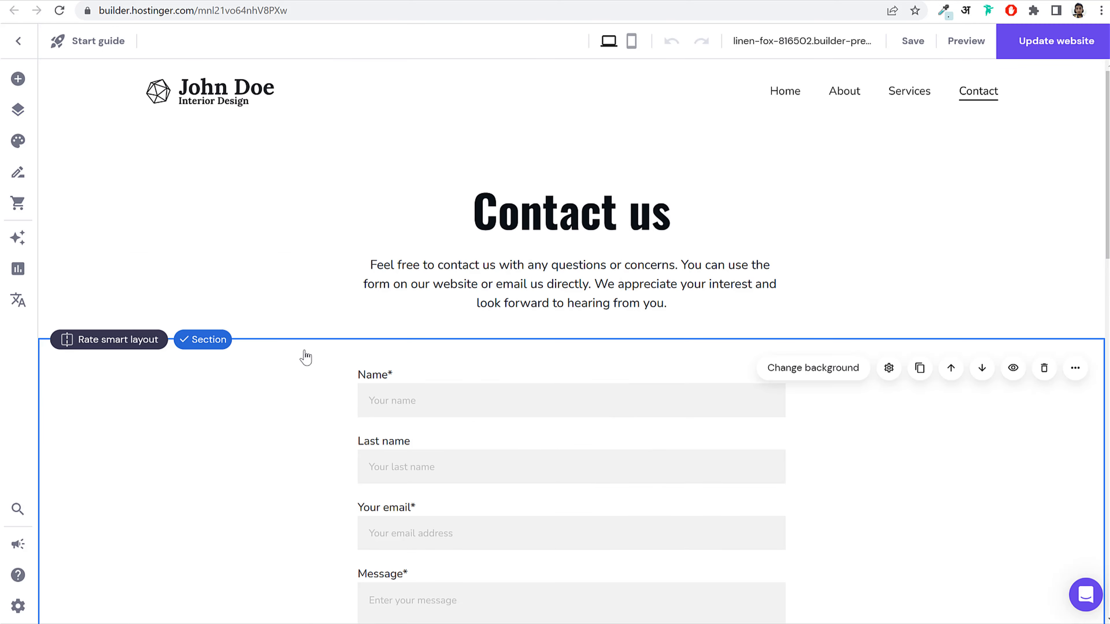
pyautogui.scroll(-6, 426, 397)
pyautogui.scroll(-10, 523, 363)
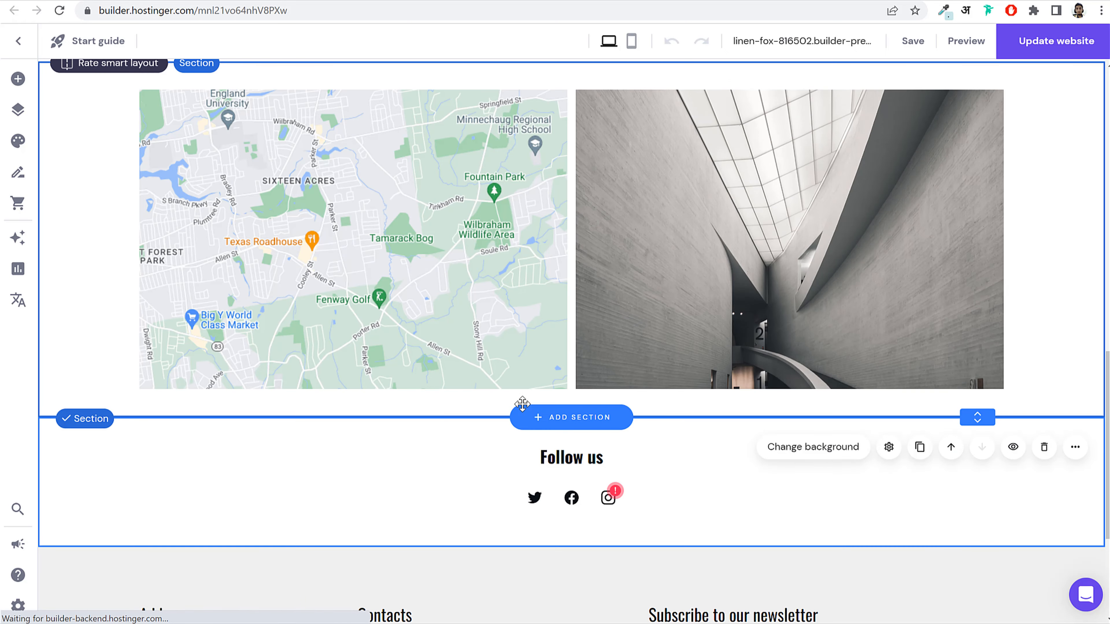
pyautogui.scroll(5, 821, 434)
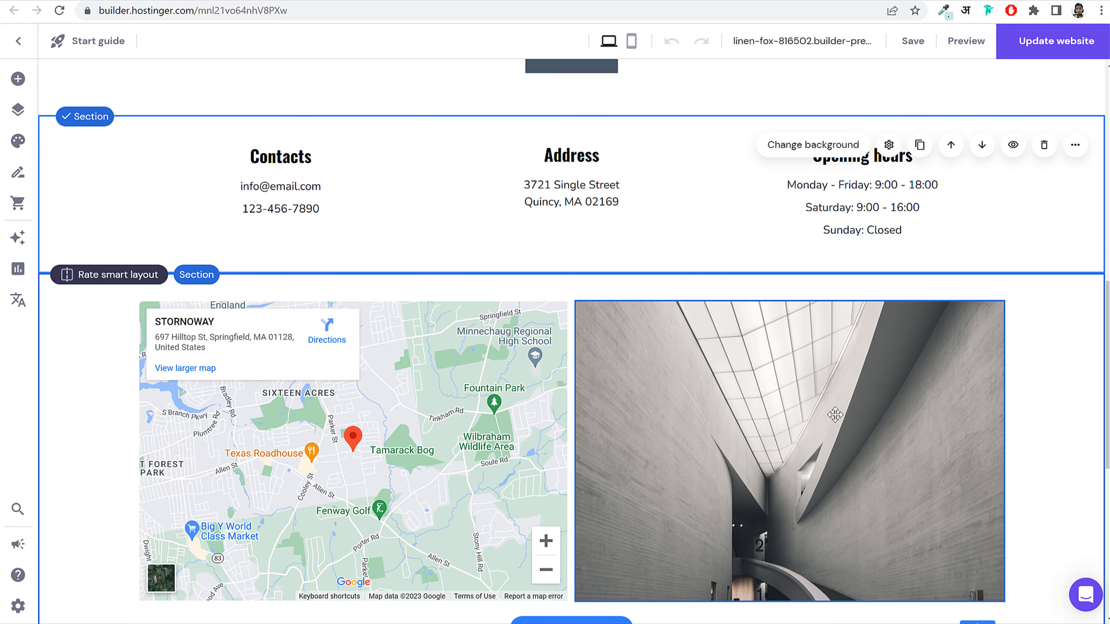
# Step: Delete the building photo and drag the form left with the map beside it
pyautogui.click(733, 381)
pyautogui.click(743, 286)
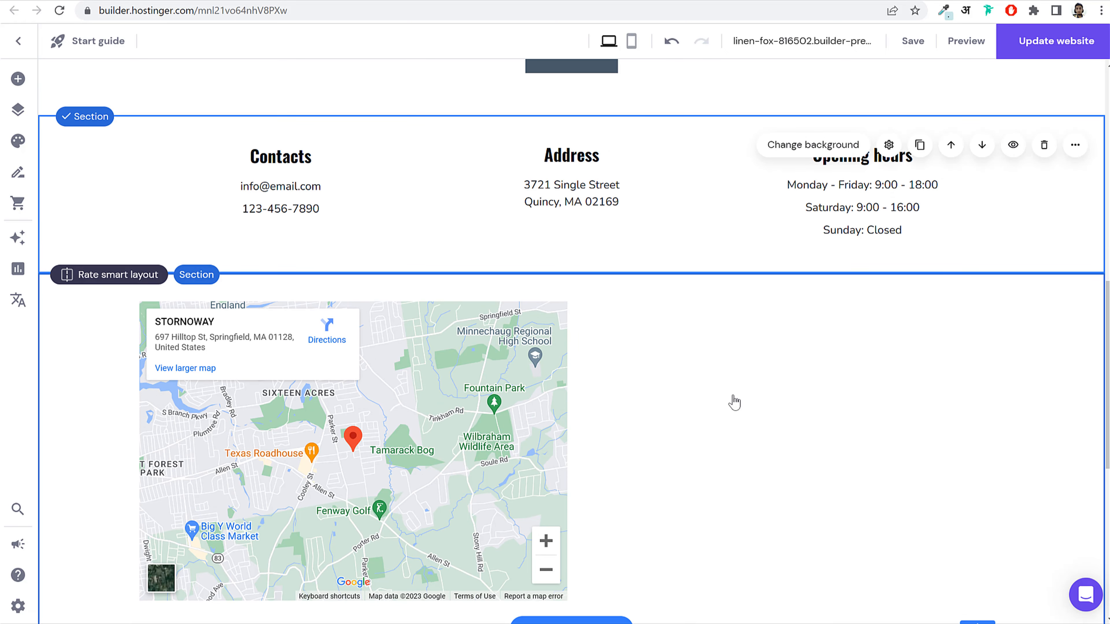
pyautogui.scroll(7, 725, 408)
pyautogui.moveTo(617, 160); pyautogui.dragTo(318, 168)
pyautogui.scroll(5, 524, 315)
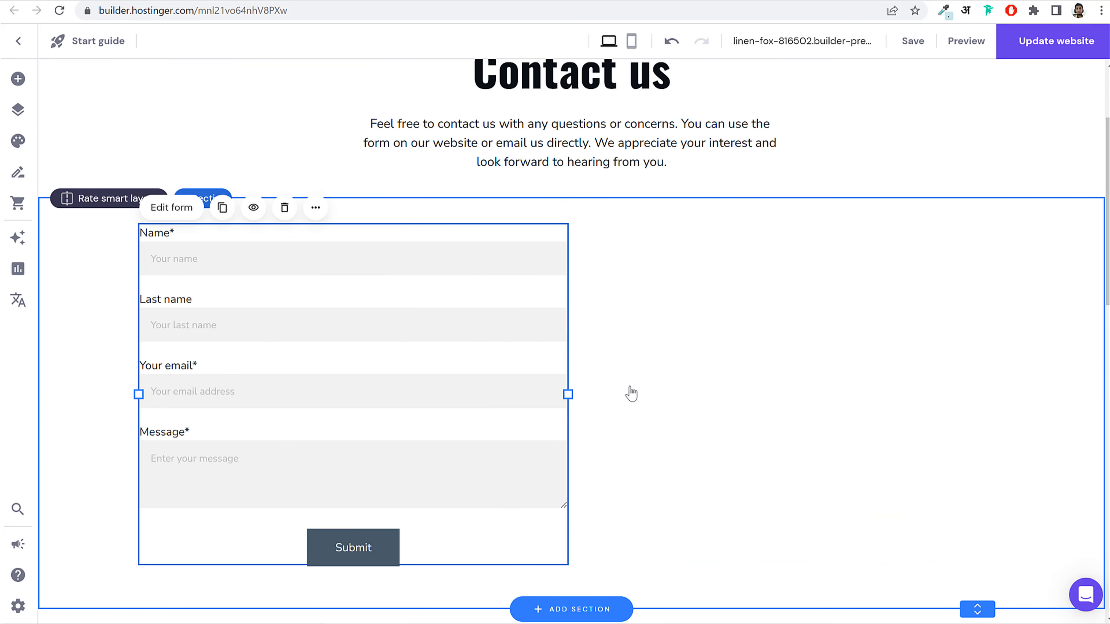
pyautogui.scroll(-5, 632, 393)
pyautogui.moveTo(316, 496); pyautogui.dragTo(852, 367)
# Step: Narrow the contact form, then align, heighten and narrow the map to match
pyautogui.click(509, 373)
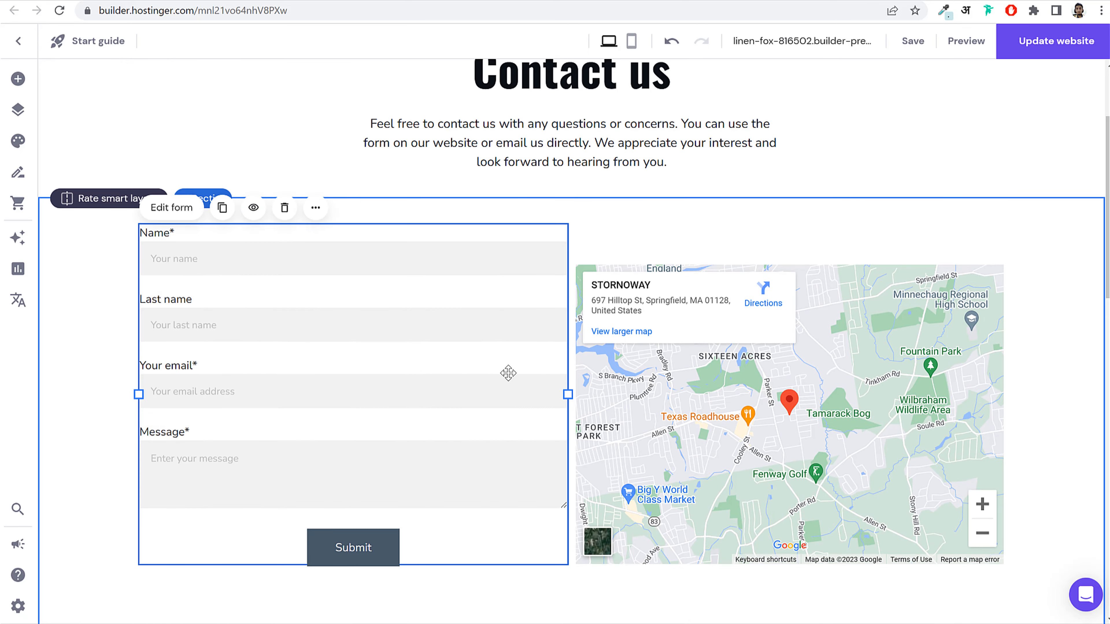
pyautogui.moveTo(569, 397); pyautogui.dragTo(524, 398)
pyautogui.moveTo(657, 383); pyautogui.dragTo(673, 340)
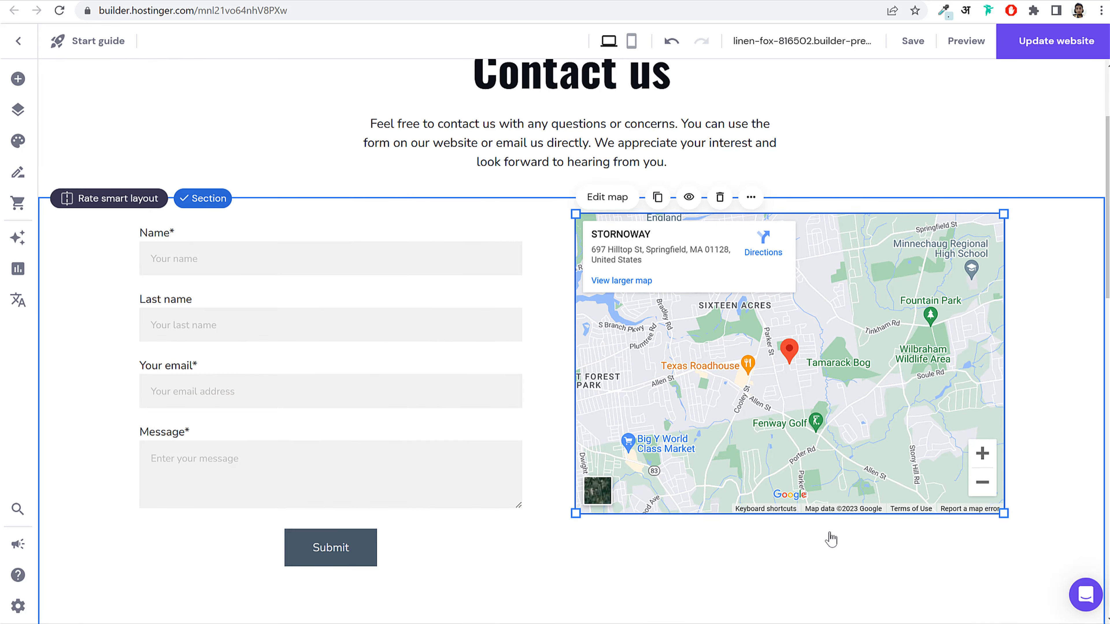
pyautogui.moveTo(825, 515); pyautogui.dragTo(838, 582)
pyautogui.moveTo(574, 406); pyautogui.dragTo(608, 406)
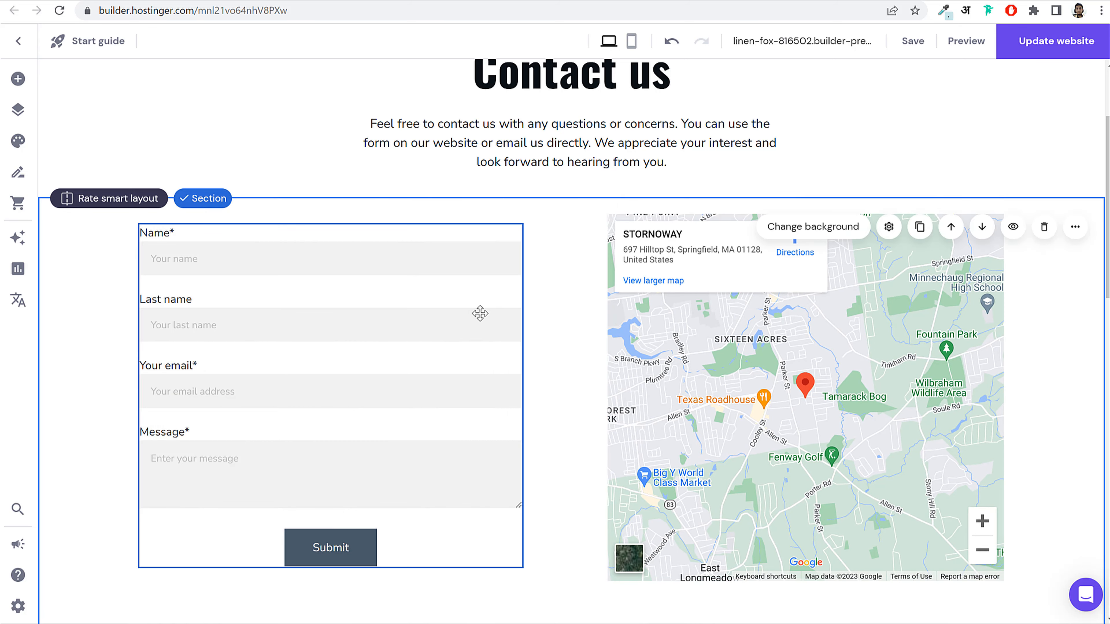
# Step: Delete the empty section below Contacts and the Follow us section
pyautogui.scroll(-8, 637, 379)
pyautogui.scroll(-5, 645, 499)
pyautogui.click(400, 285)
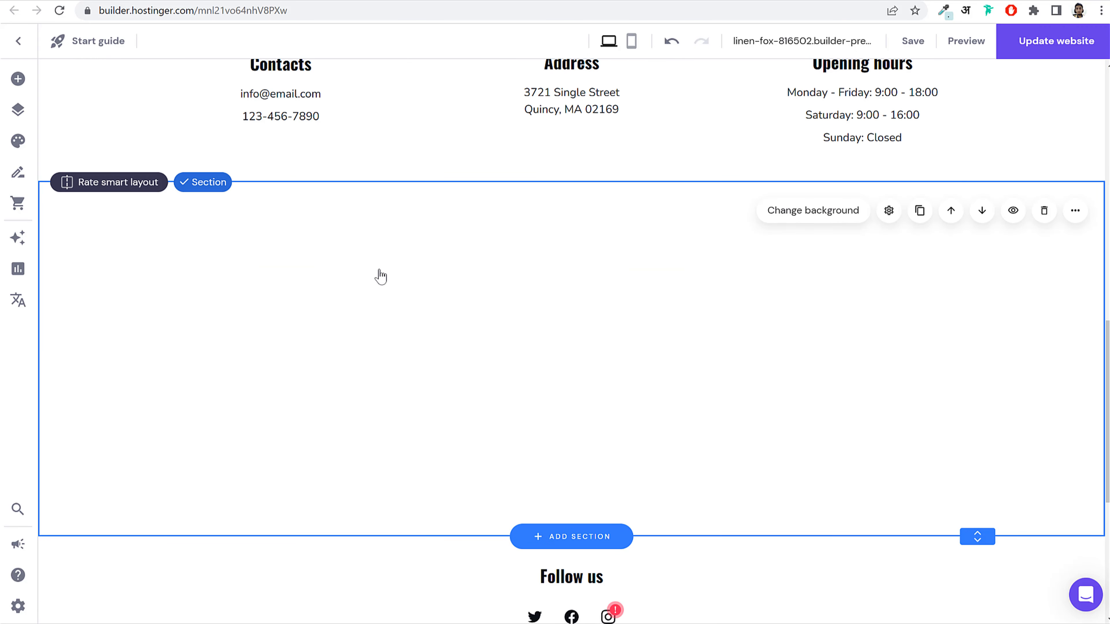
pyautogui.click(1044, 213)
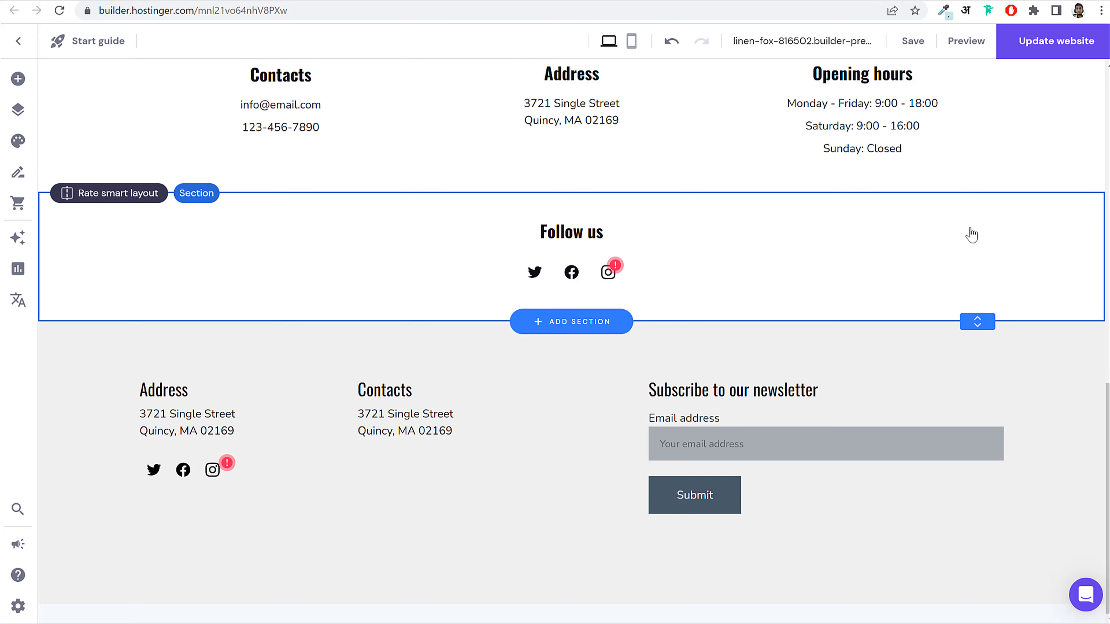
pyautogui.click(1041, 216)
pyautogui.click(1041, 218)
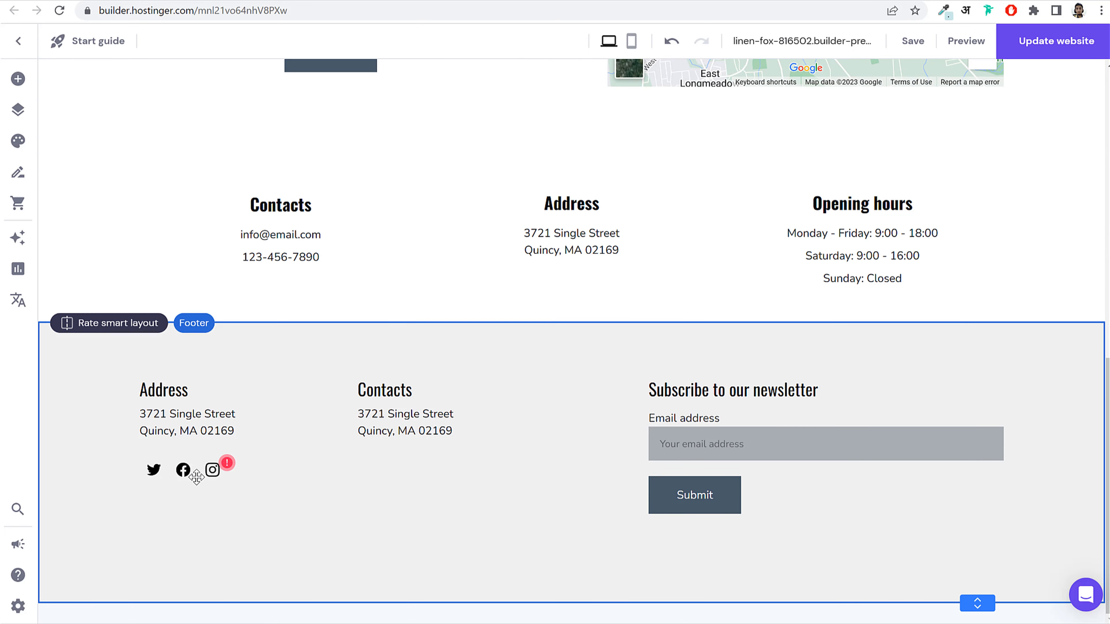
# Step: Shorten the map from its bottom so it matches the contact form
pyautogui.scroll(10, 661, 429)
pyautogui.scroll(-5, 478, 424)
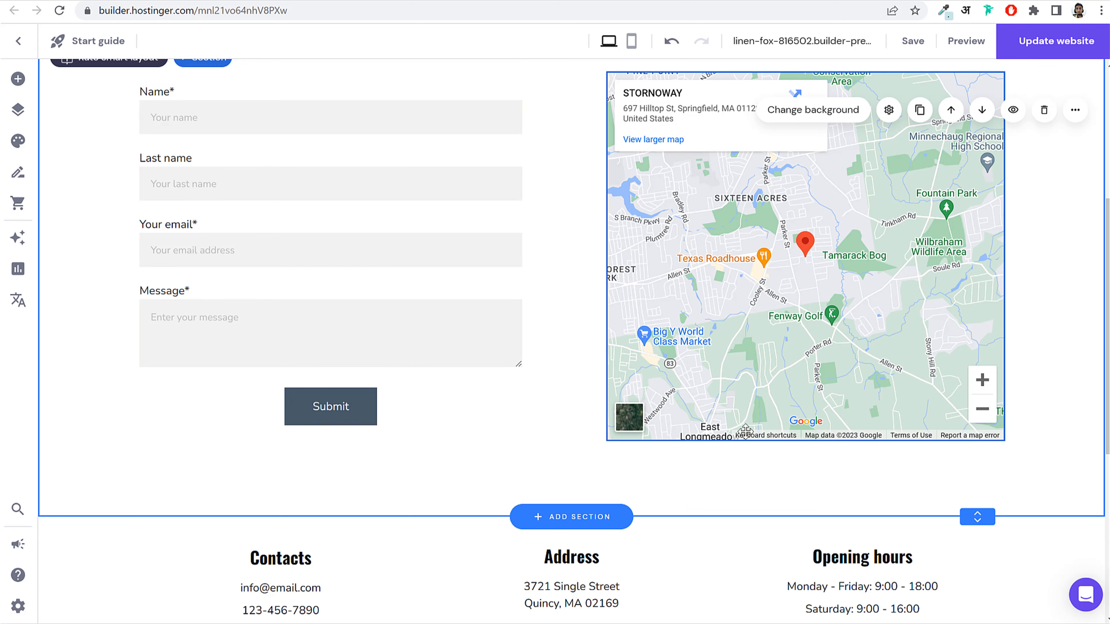
pyautogui.click(431, 425)
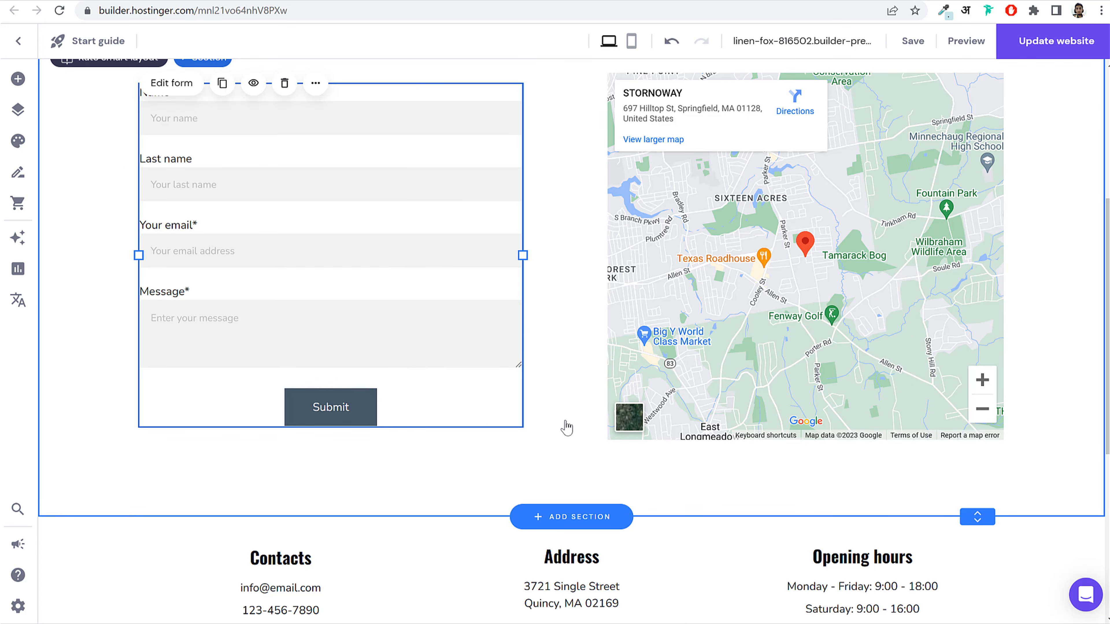
pyautogui.click(752, 436)
pyautogui.moveTo(753, 443); pyautogui.dragTo(752, 431)
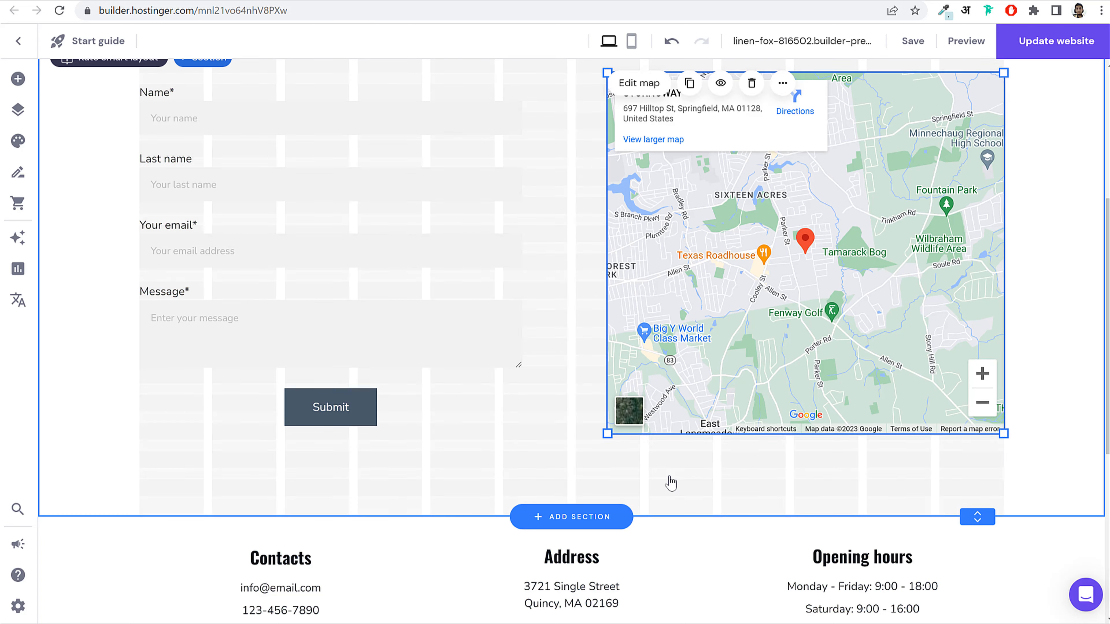
pyautogui.scroll(-6, 669, 483)
# Step: Replace the sample email under Contacts with the site owner's email address
pyautogui.click(268, 314)
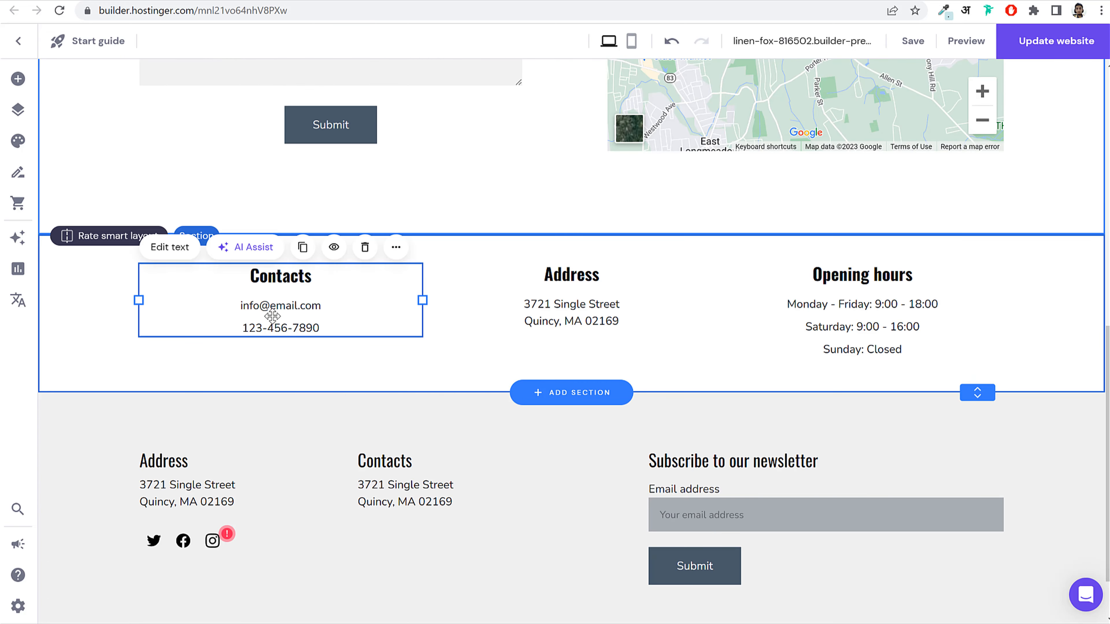
pyautogui.click(274, 310)
pyautogui.moveTo(319, 302); pyautogui.dragTo(242, 303)
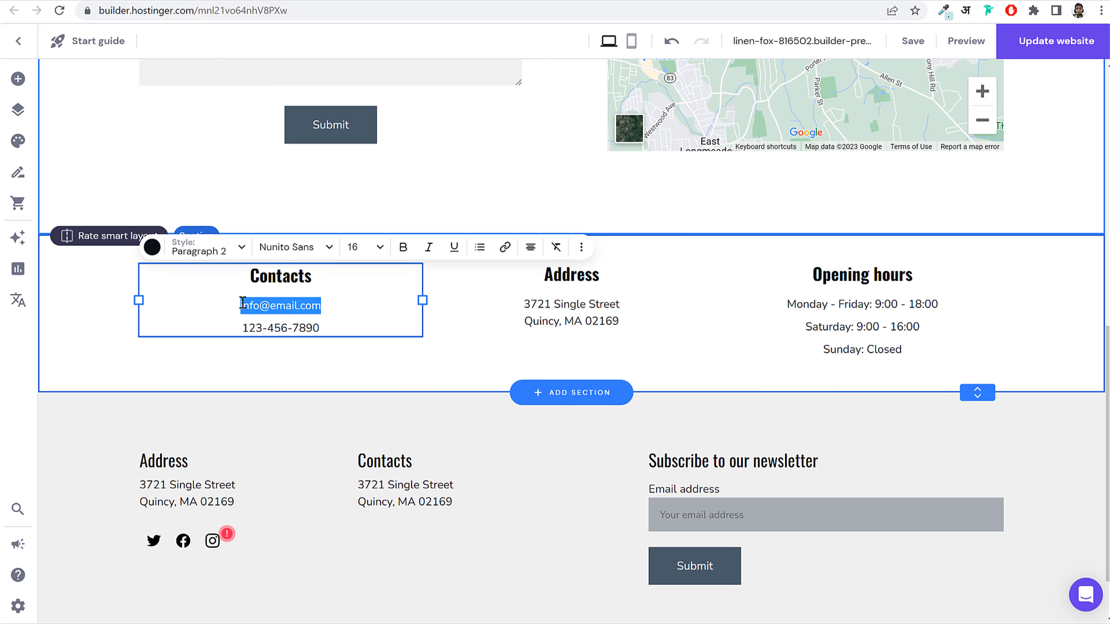
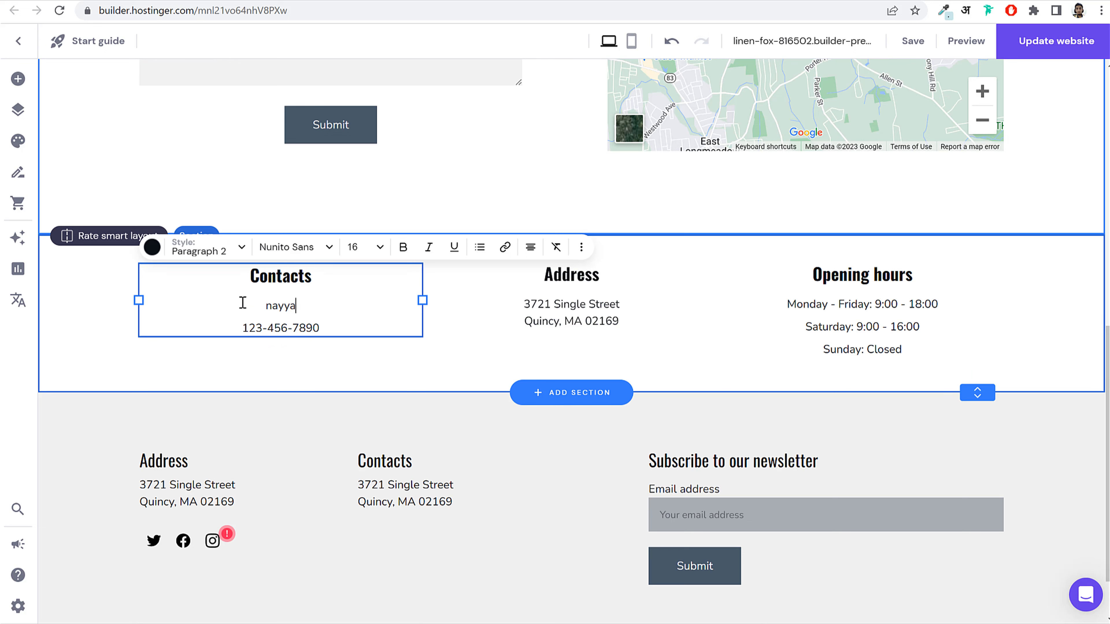
# Step: Review the contact form's notification email, fields, submit button and style settings
pyautogui.scroll(10, 494, 367)
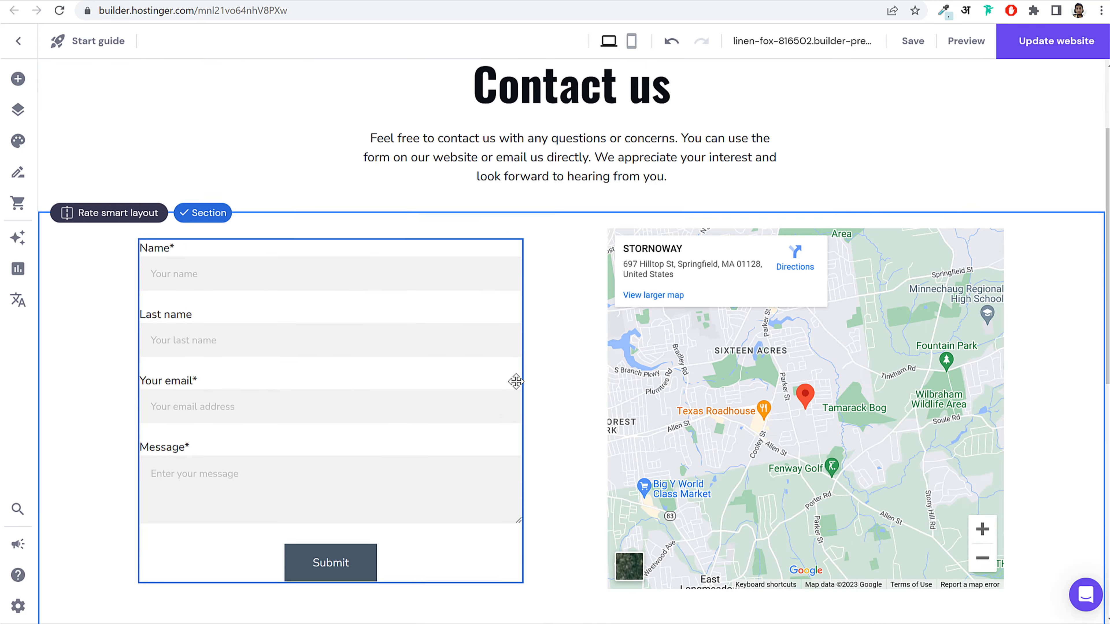
pyautogui.doubleClick(273, 308)
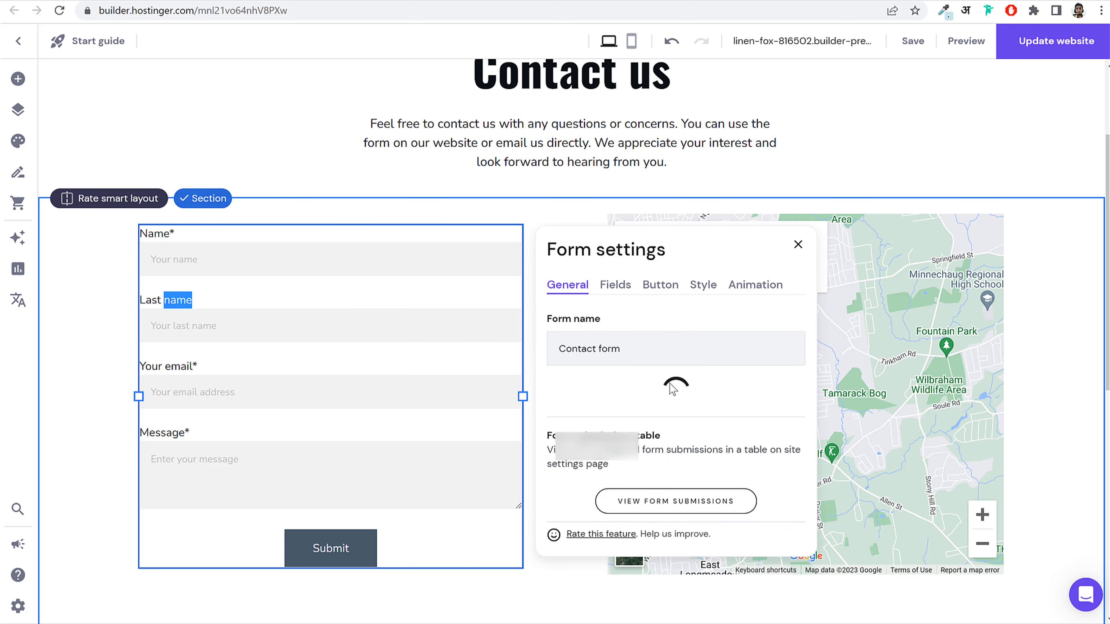
pyautogui.tripleClick(693, 450)
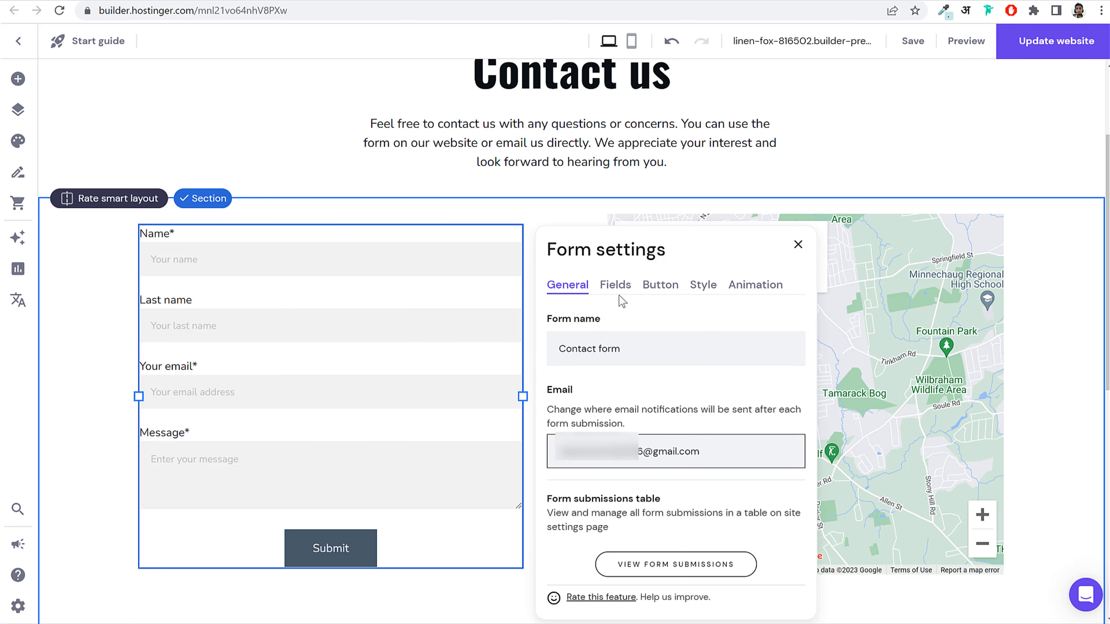
pyautogui.click(616, 285)
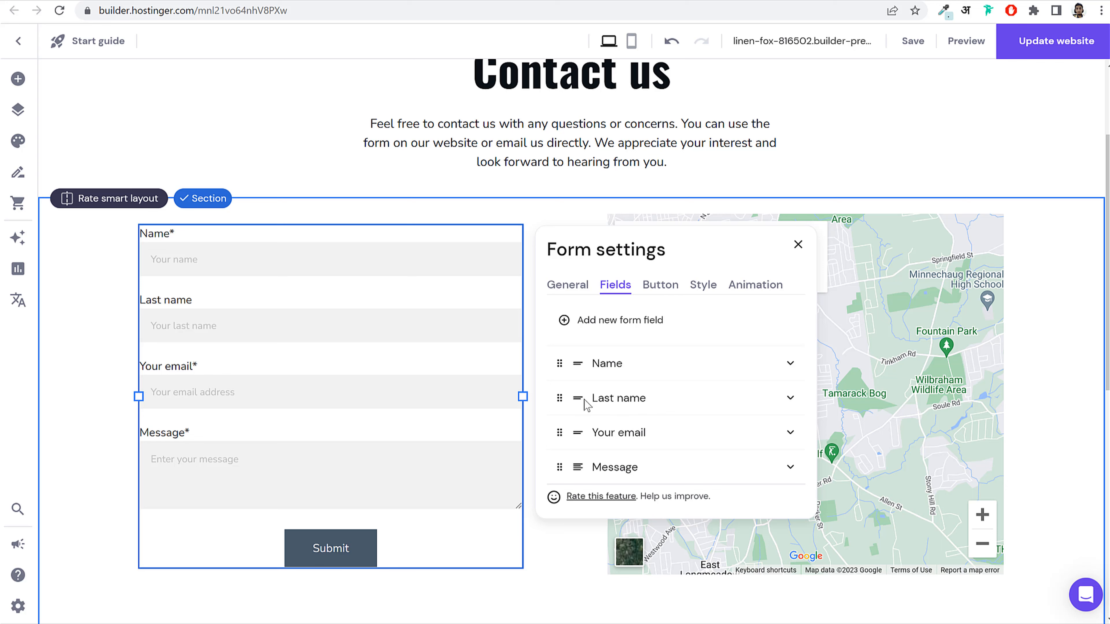
pyautogui.click(661, 285)
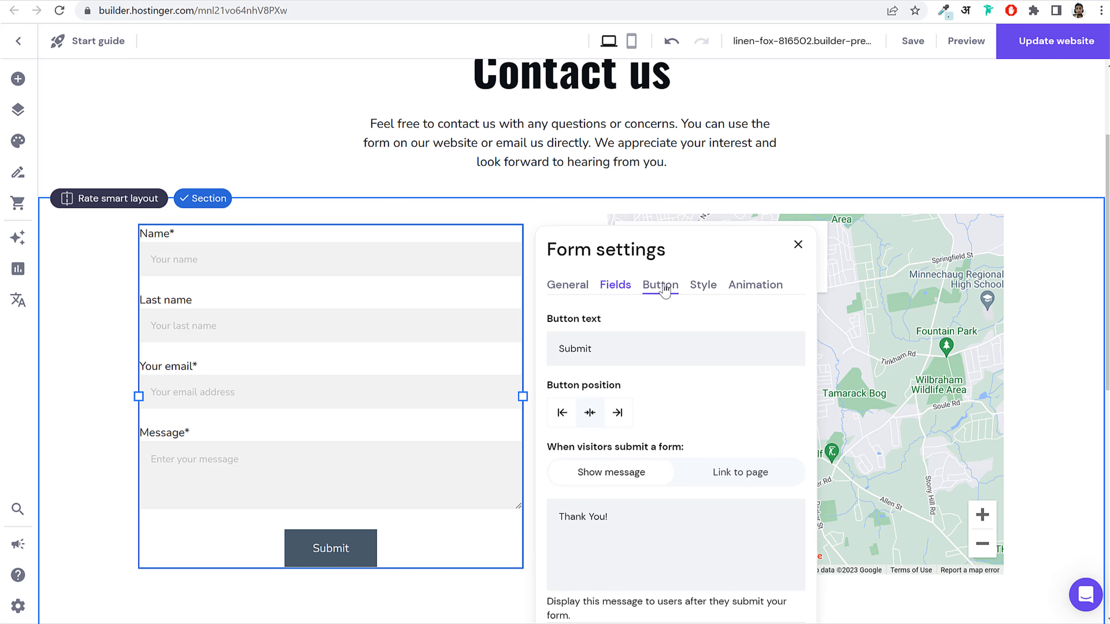
pyautogui.scroll(-2, 708, 391)
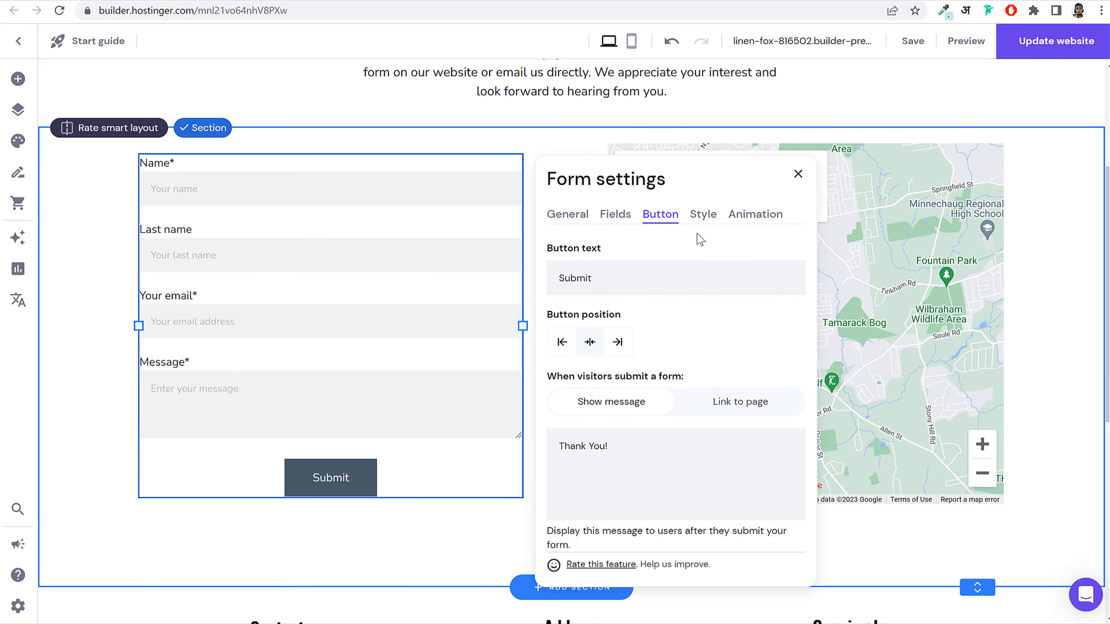
pyautogui.click(704, 214)
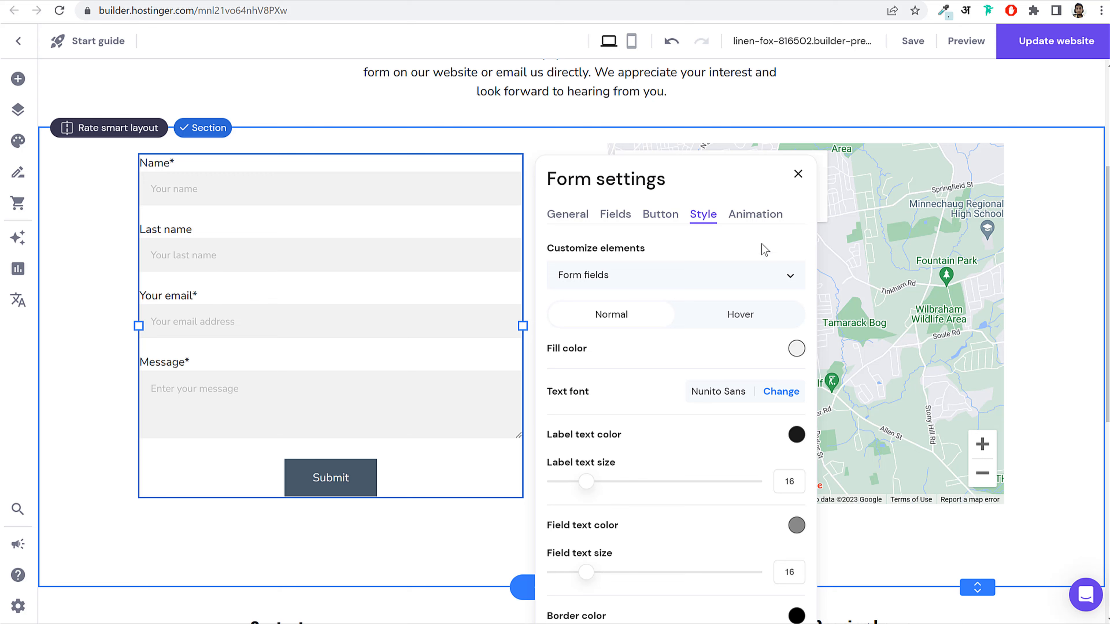
pyautogui.click(798, 174)
pyautogui.scroll(5, 669, 347)
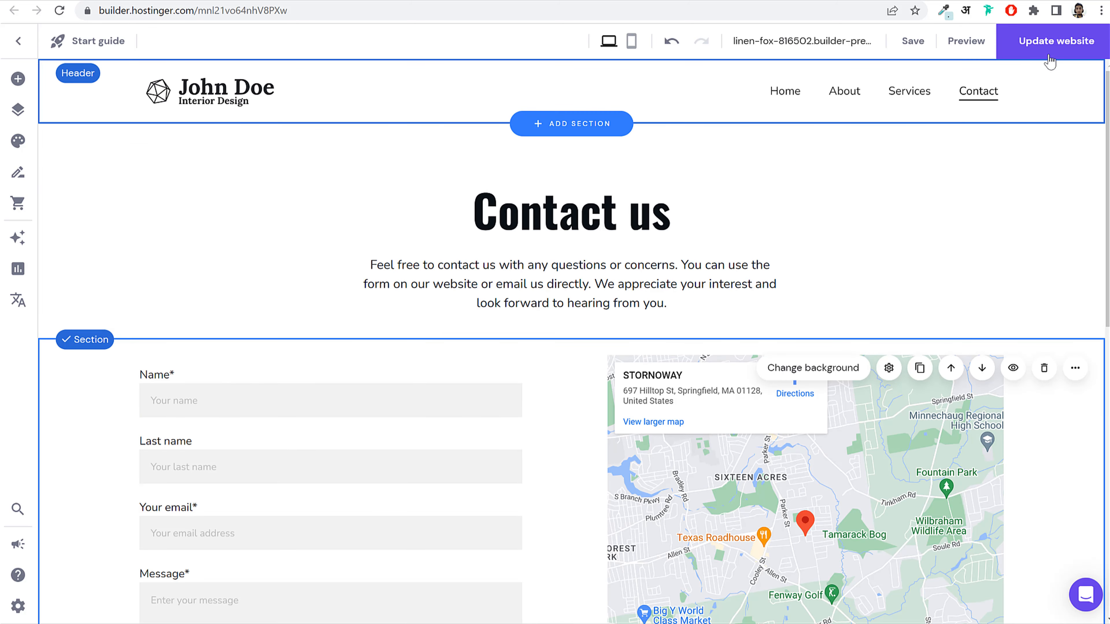
# Step: Save the site and scroll through the finished Contact page
pyautogui.click(914, 41)
pyautogui.scroll(-8, 968, 401)
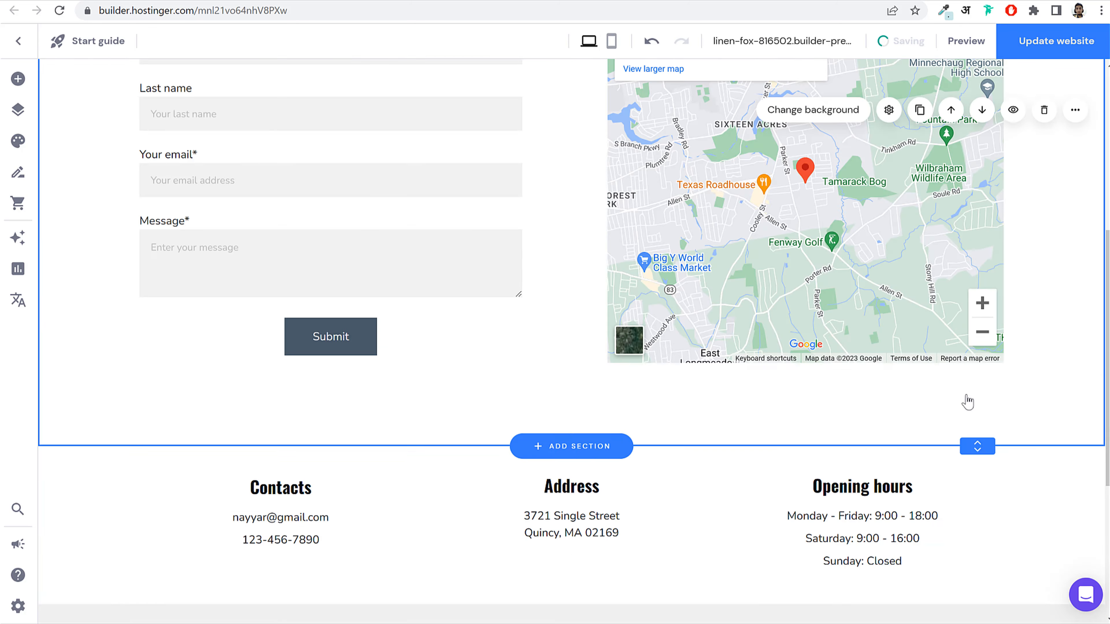
pyautogui.scroll(-5, 968, 402)
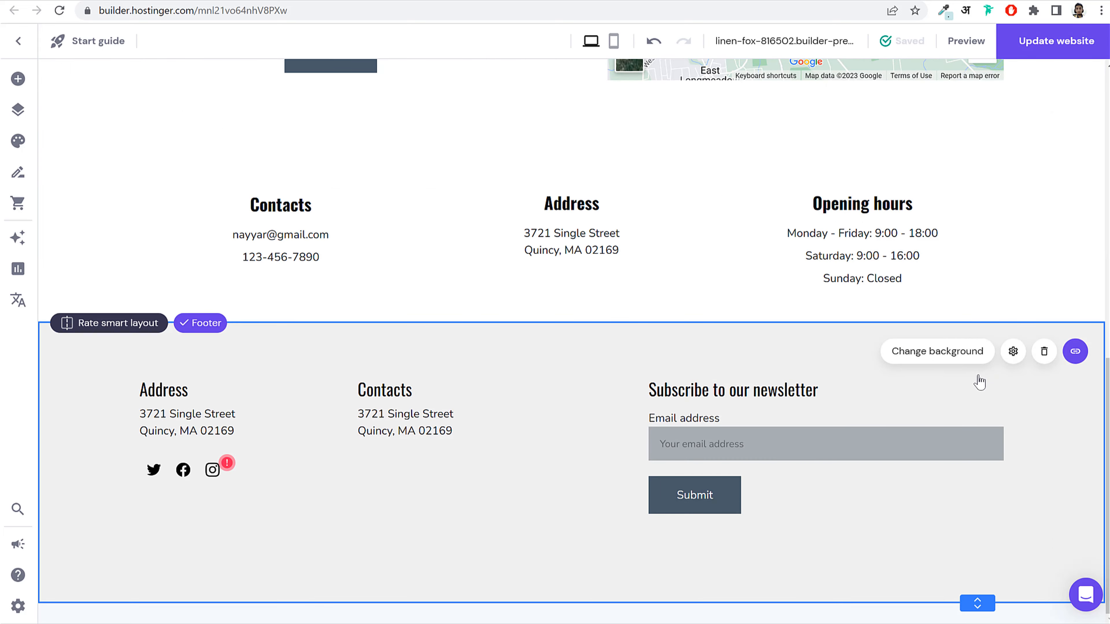
pyautogui.scroll(15, 981, 382)
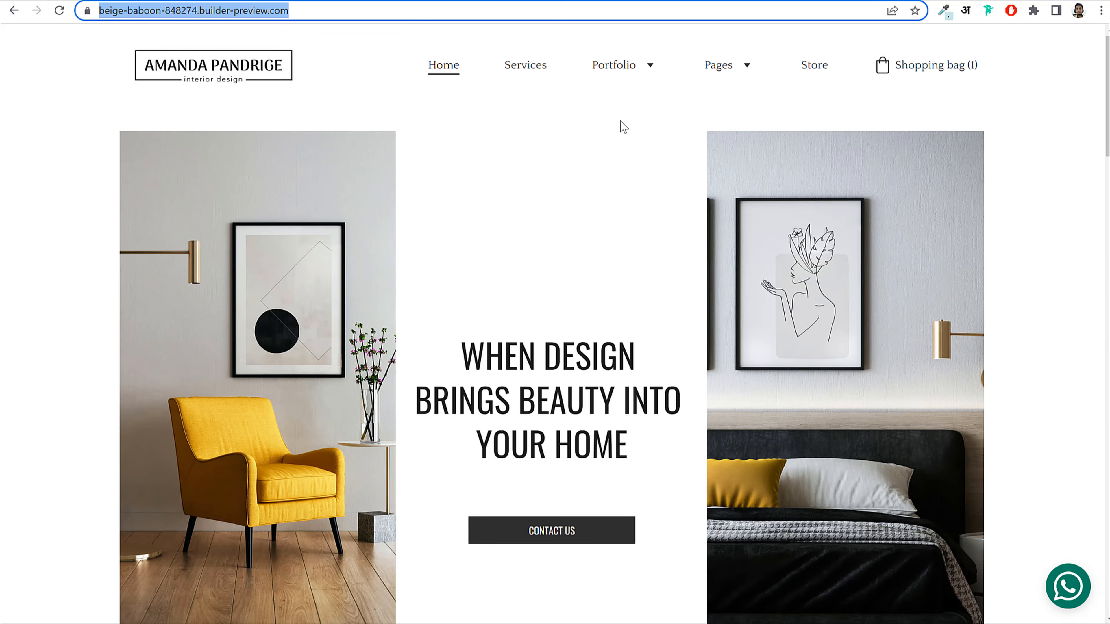
pyautogui.click(626, 65)
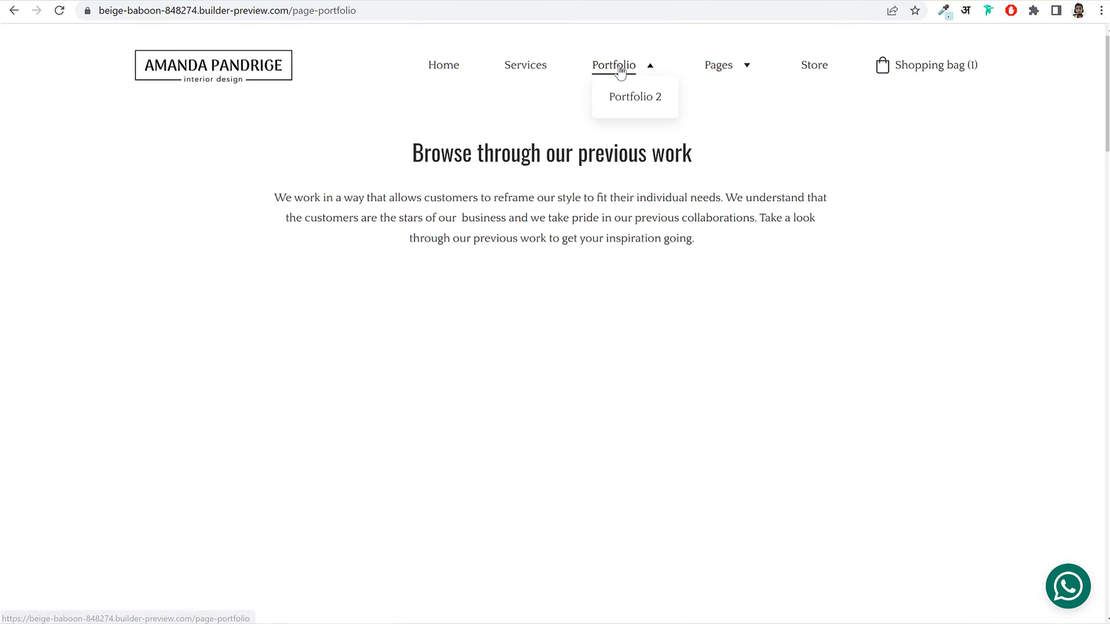
pyautogui.scroll(-20, 694, 382)
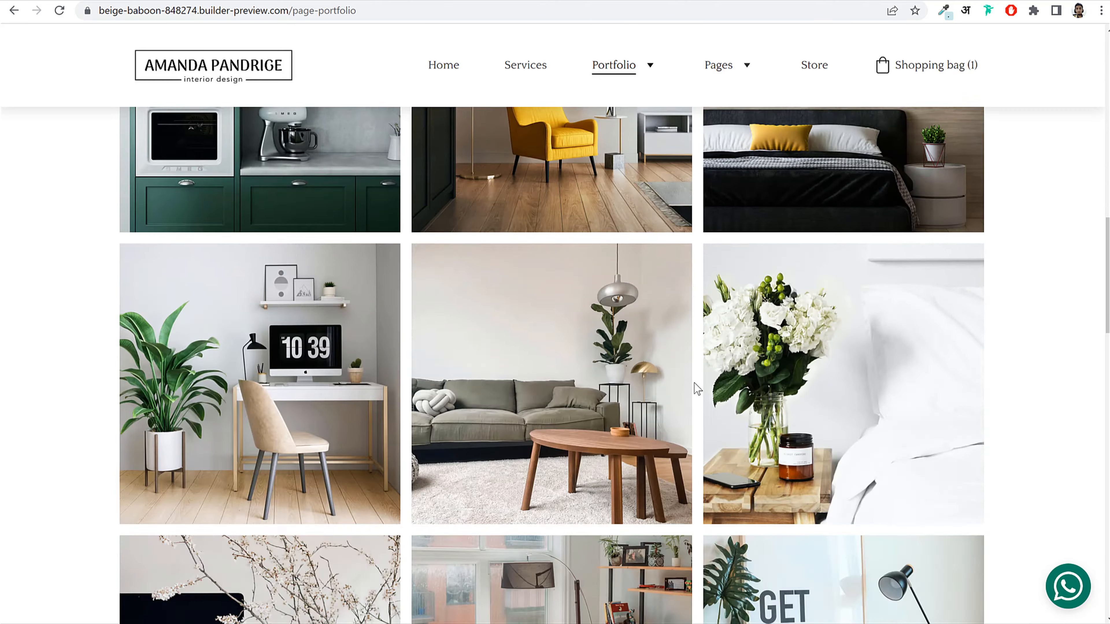
pyautogui.scroll(-5, 694, 385)
pyautogui.scroll(20, 693, 384)
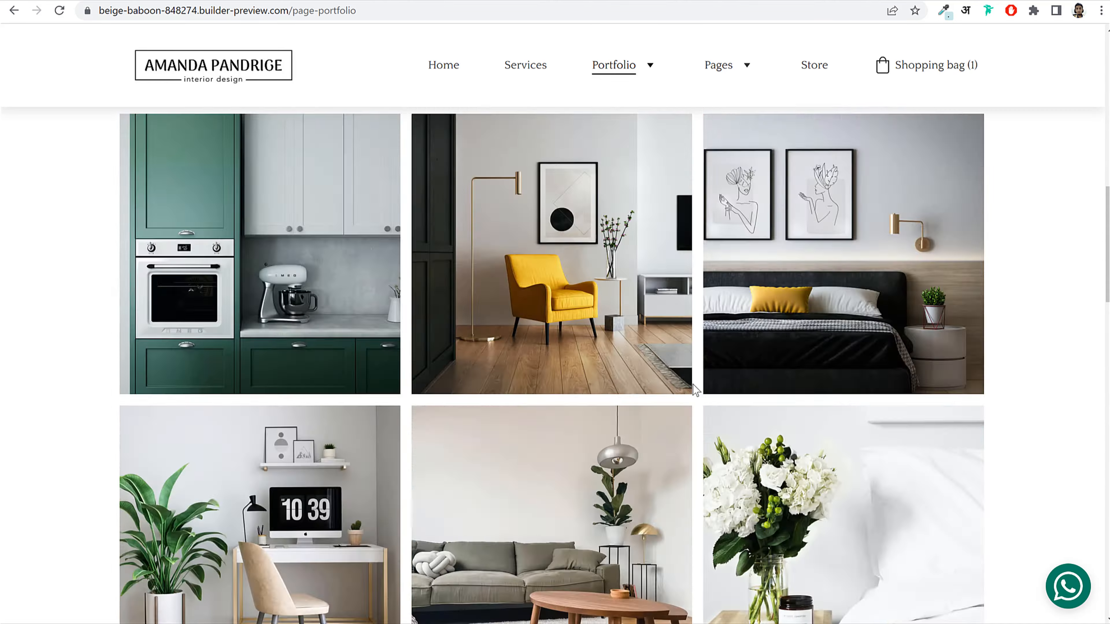
pyautogui.scroll(-6, 325, 420)
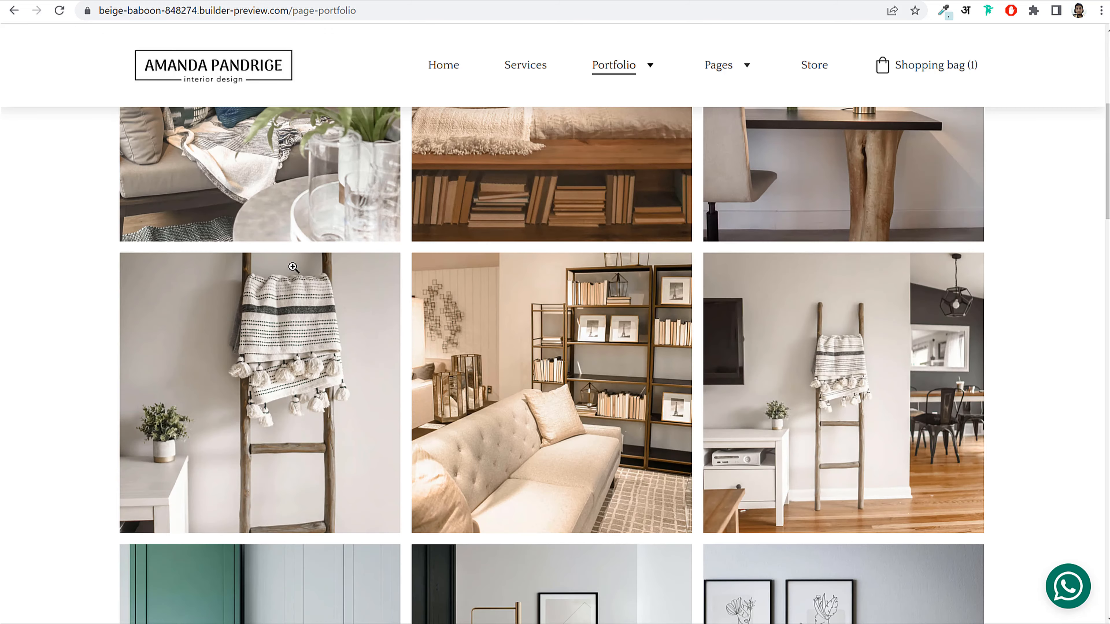
pyautogui.click(291, 260)
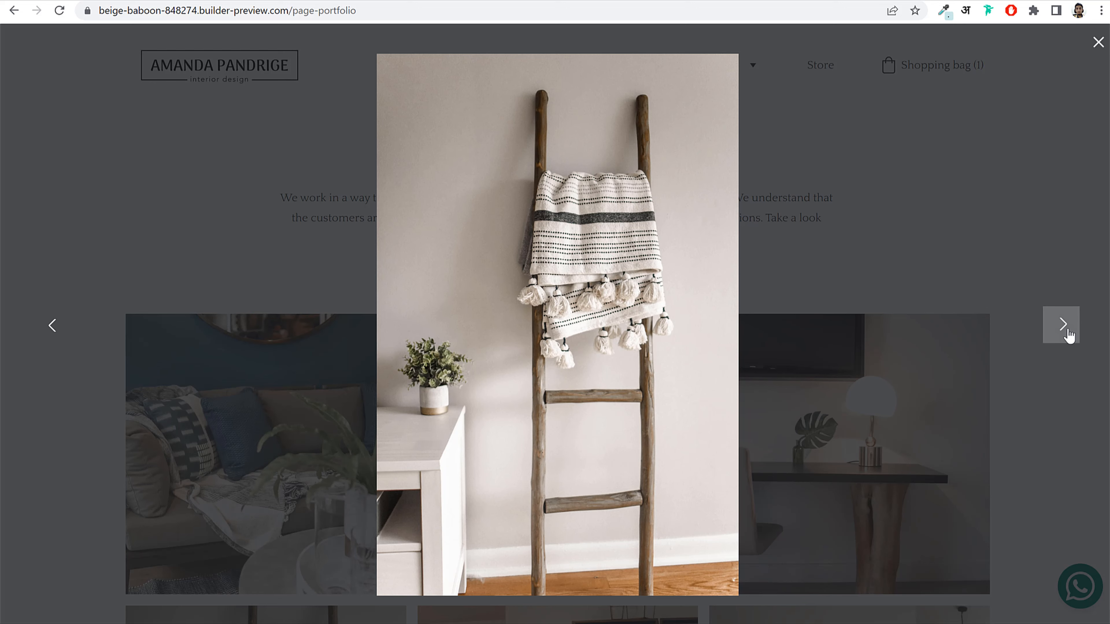
pyautogui.click(1063, 324)
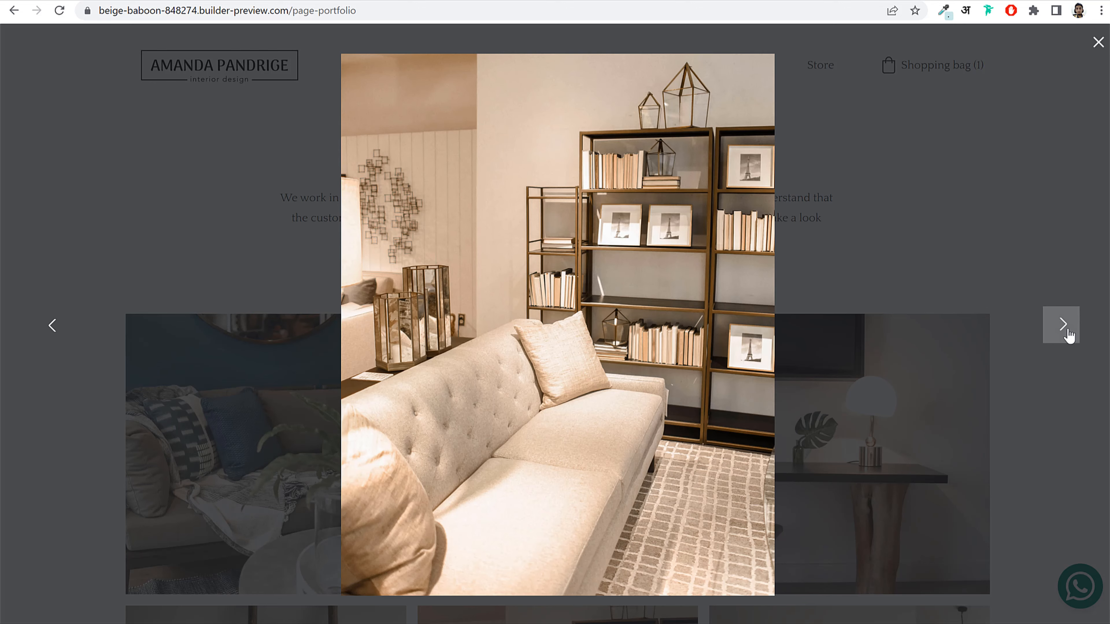
pyautogui.click(1067, 330)
pyautogui.click(1099, 39)
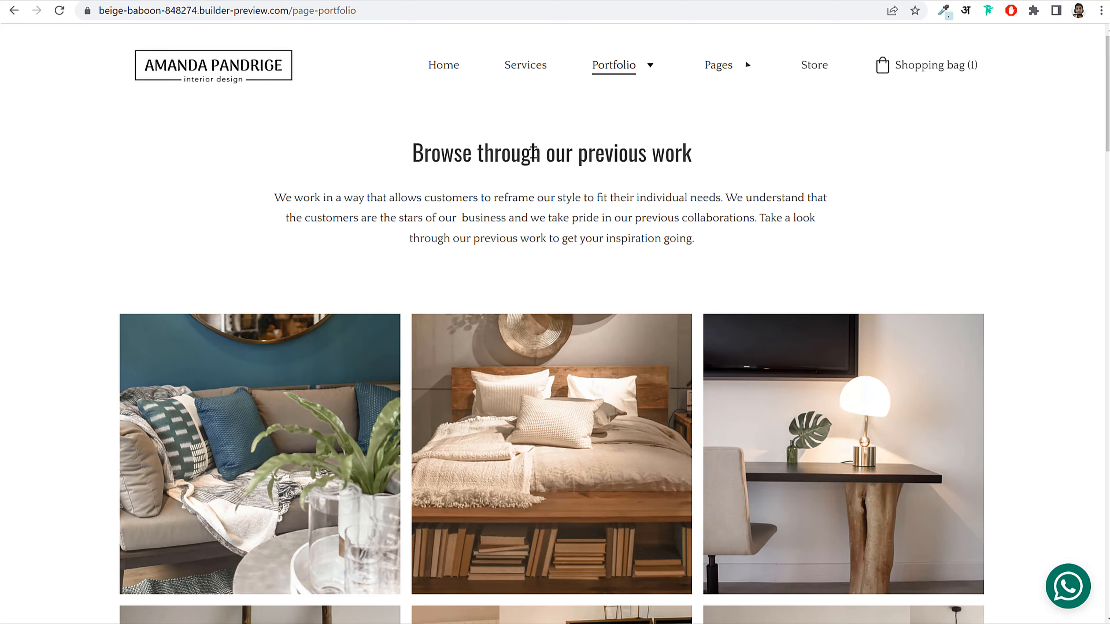
pyautogui.scroll(-6, 562, 261)
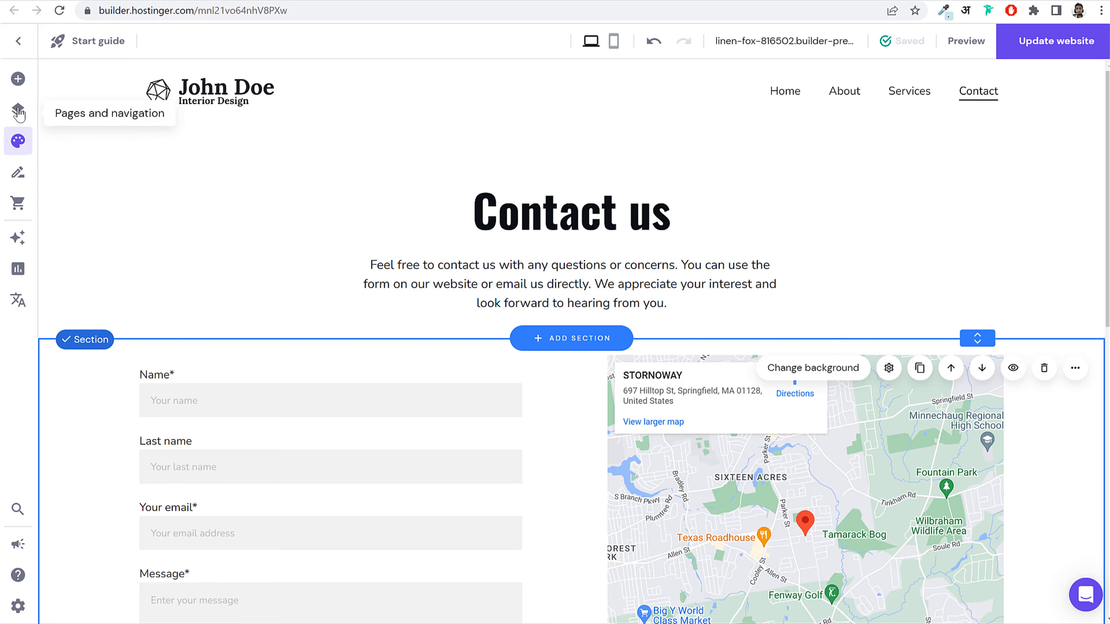
# Step: Add a new empty page from the site's pages list
pyautogui.click(18, 111)
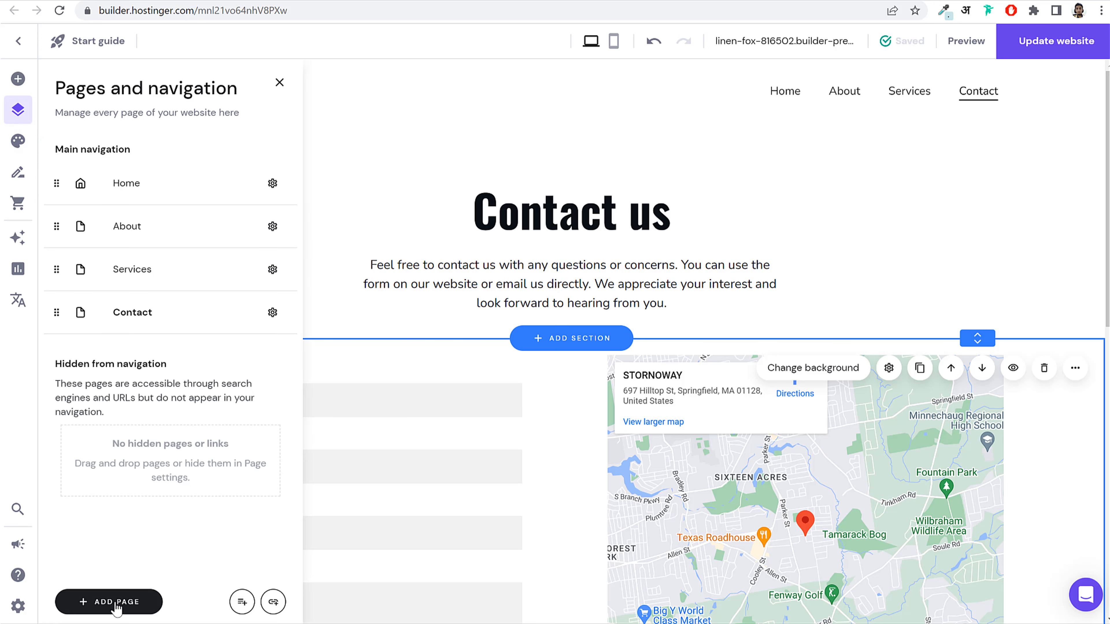
pyautogui.click(87, 602)
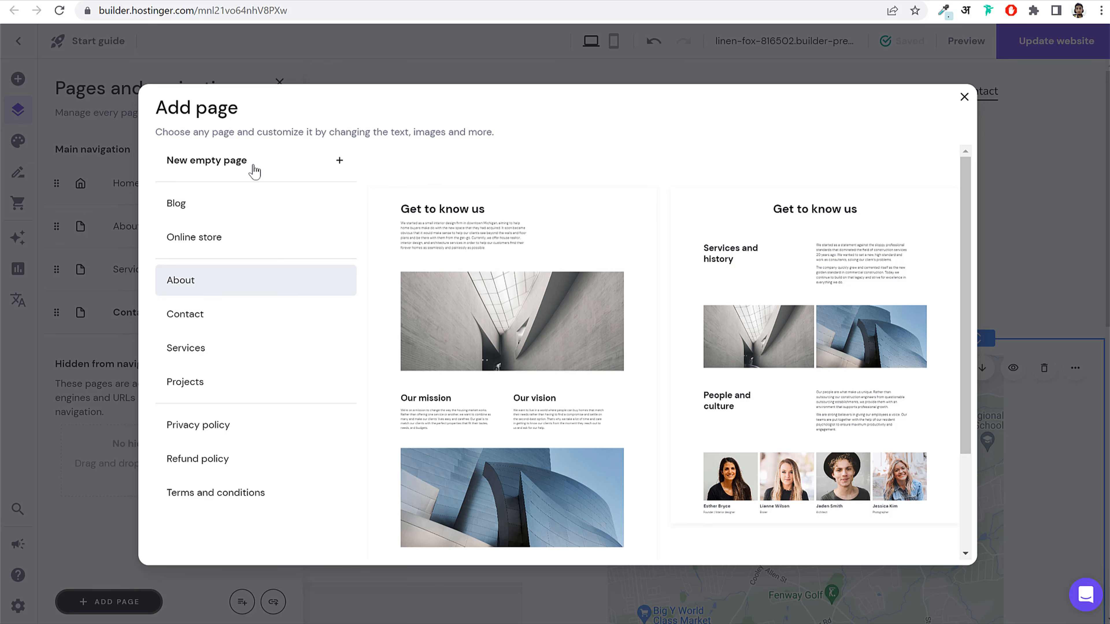
pyautogui.click(225, 169)
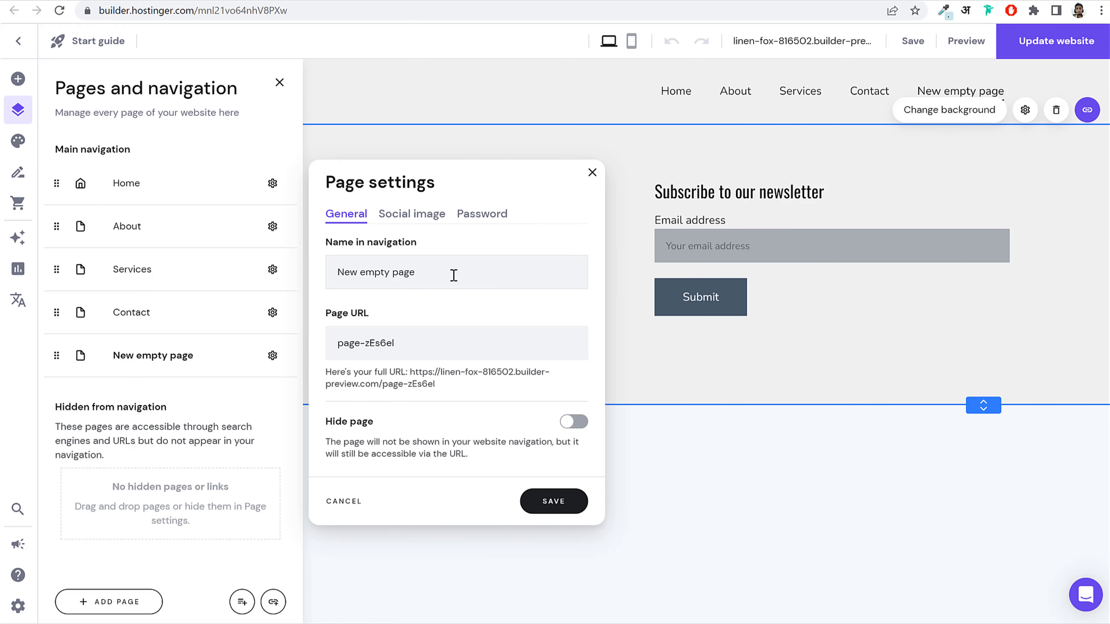
# Step: Rename the new page to 'Portfolio 1' (URL portfolio-1) and close its page settings
pyautogui.tripleClick(426, 271)
pyautogui.write('Portal')
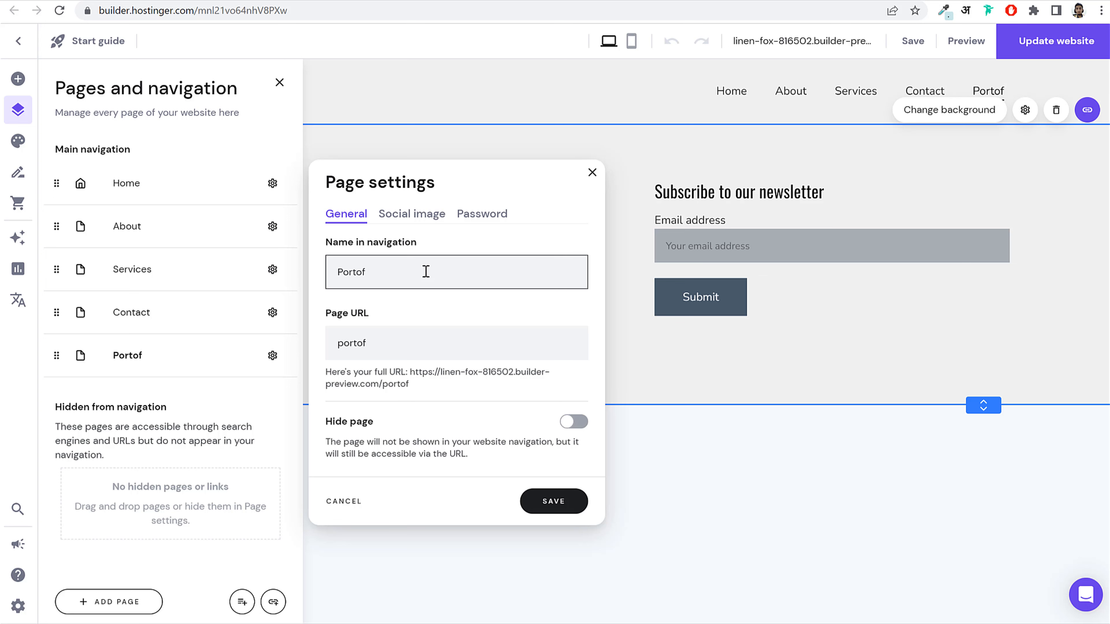
pyautogui.press('BackSpace')
pyautogui.press('BackSpace')
pyautogui.press('BackSpace')
pyautogui.write('t')
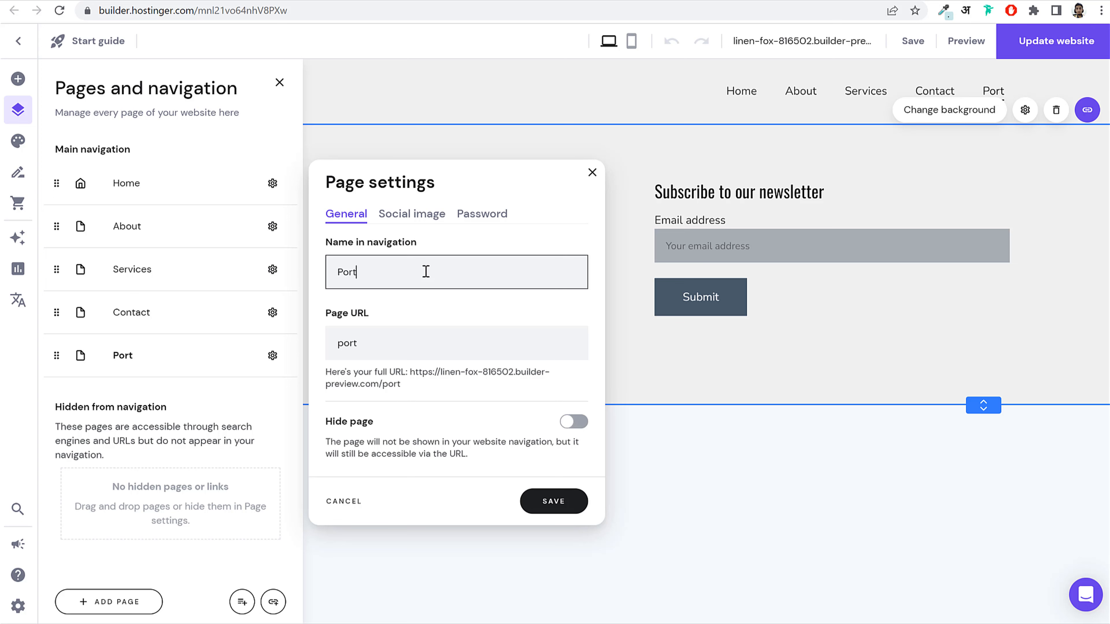
pyautogui.write('folio 1')
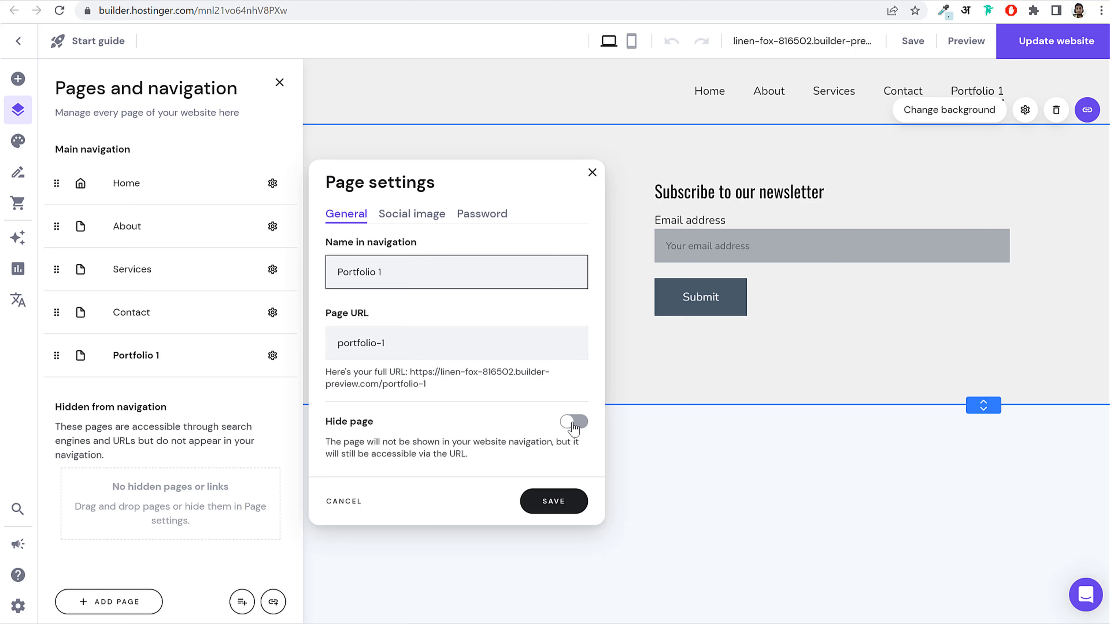
pyautogui.moveTo(437, 447); pyautogui.dragTo(566, 440)
pyautogui.click(441, 437)
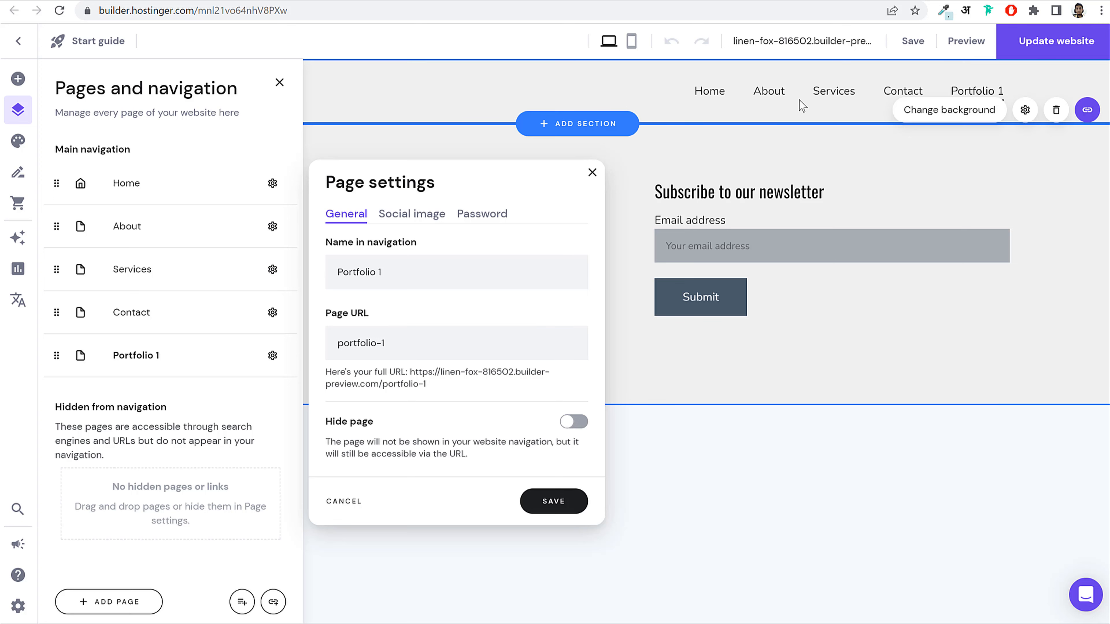
pyautogui.click(410, 214)
pyautogui.click(575, 483)
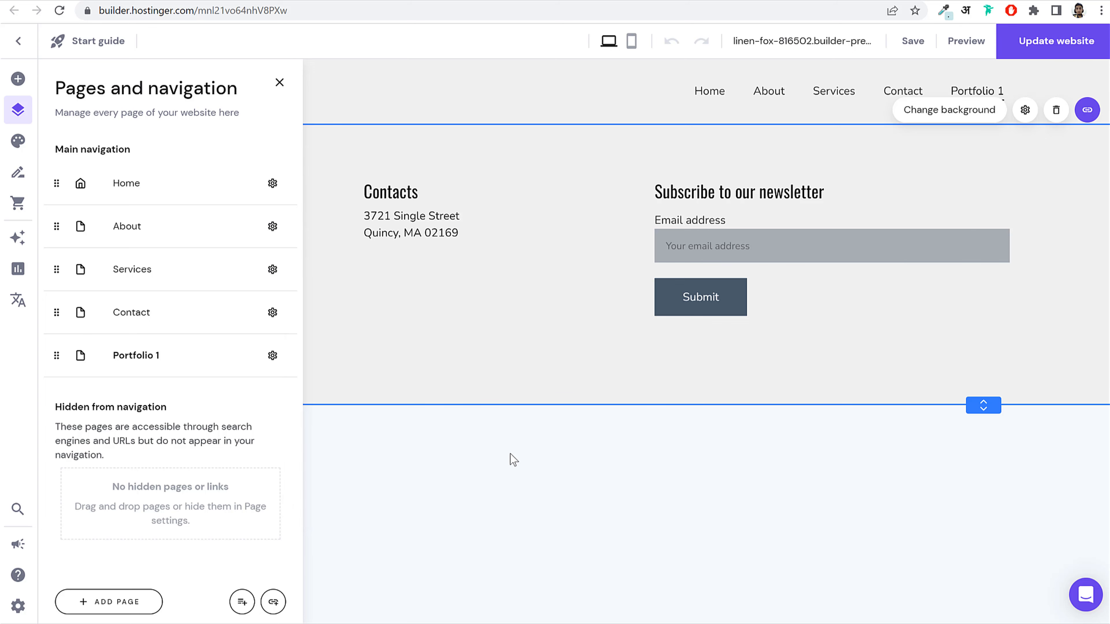
# Step: Add the white 'Predict the future' headline section to the Portfolio 1 page
pyautogui.click(584, 256)
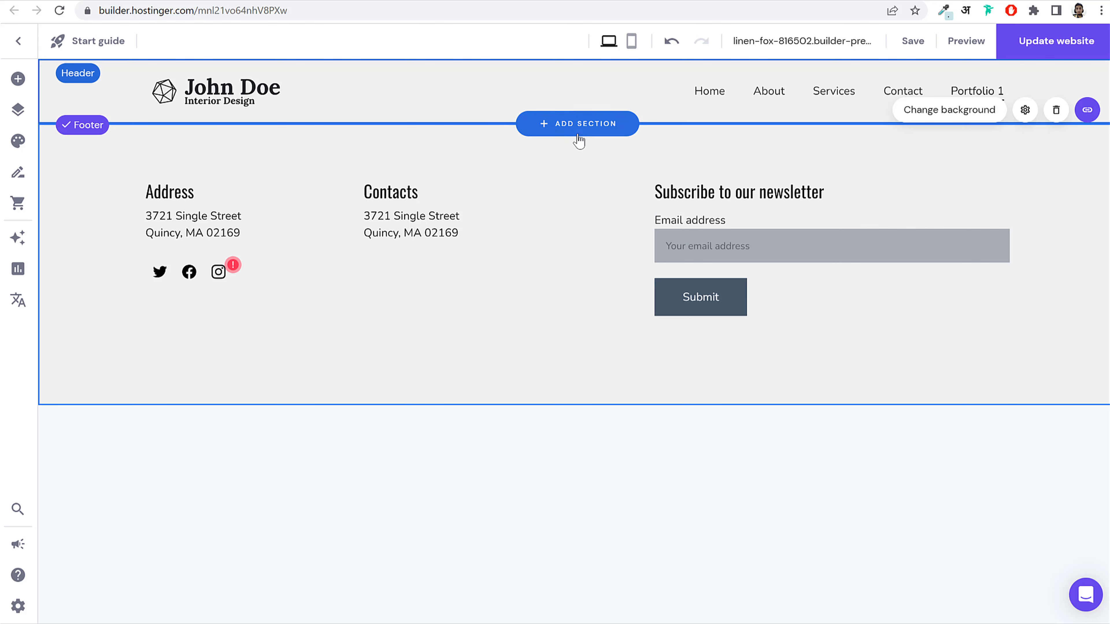
pyautogui.click(582, 124)
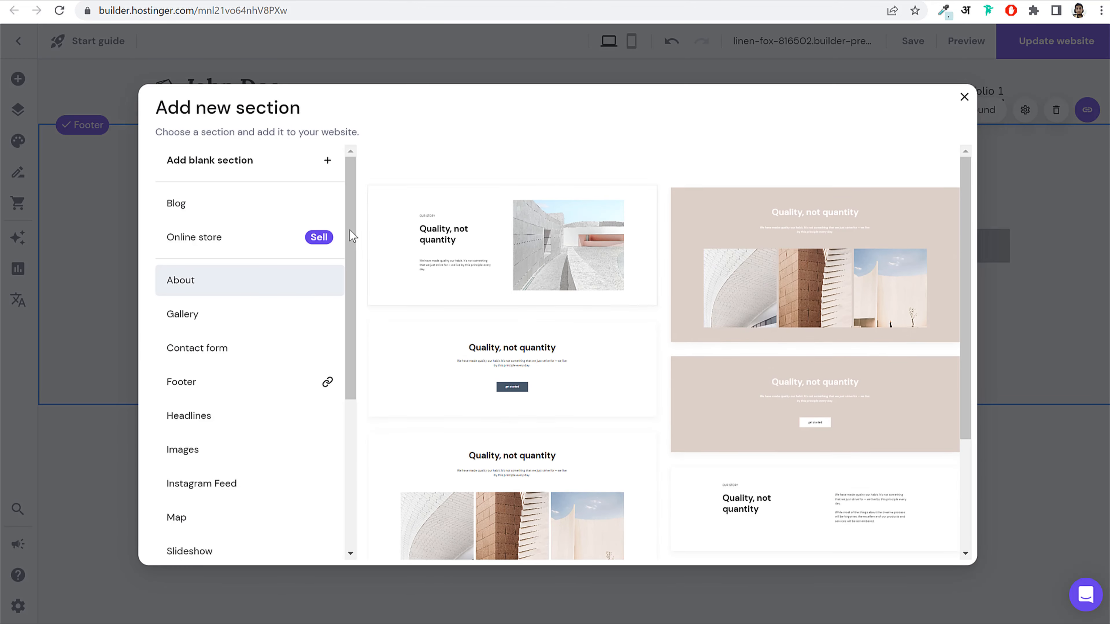
pyautogui.click(243, 422)
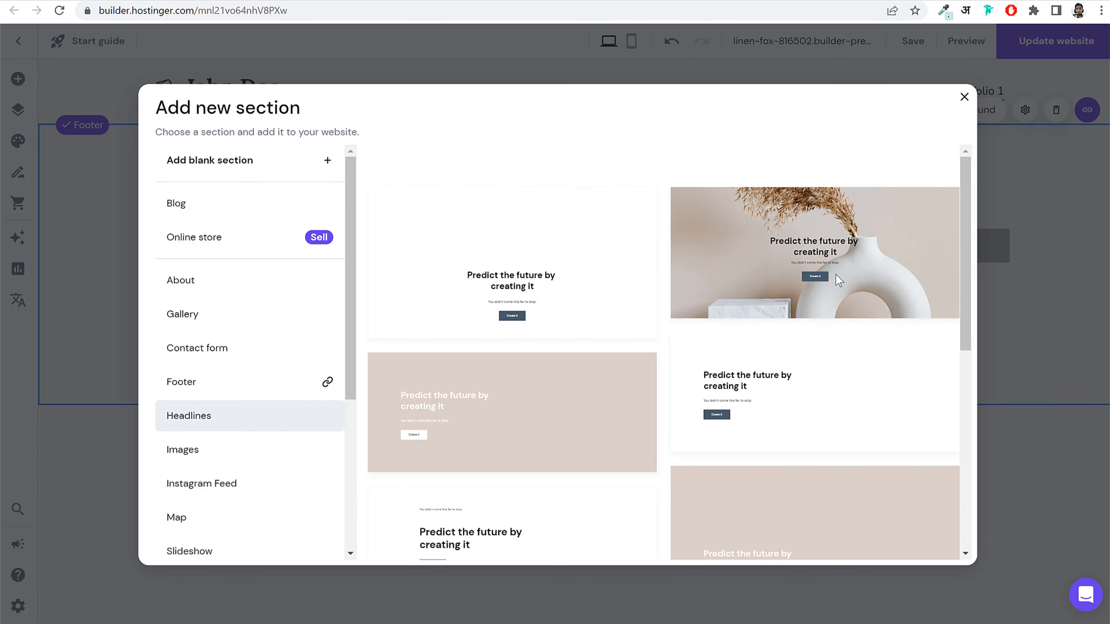
pyautogui.scroll(-6, 938, 334)
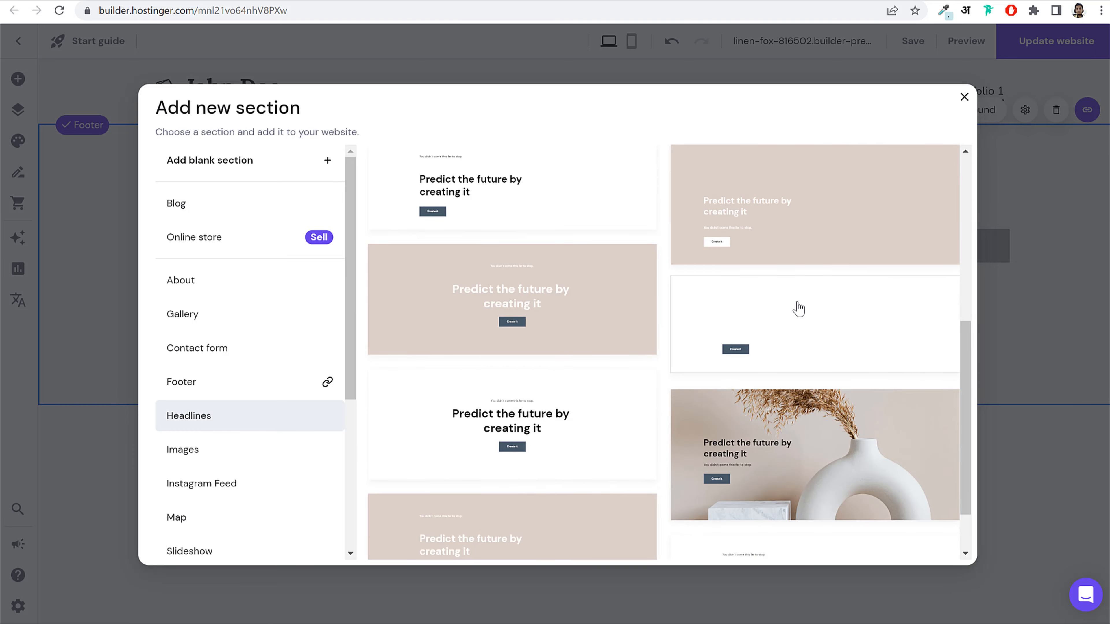
pyautogui.scroll(-2, 528, 251)
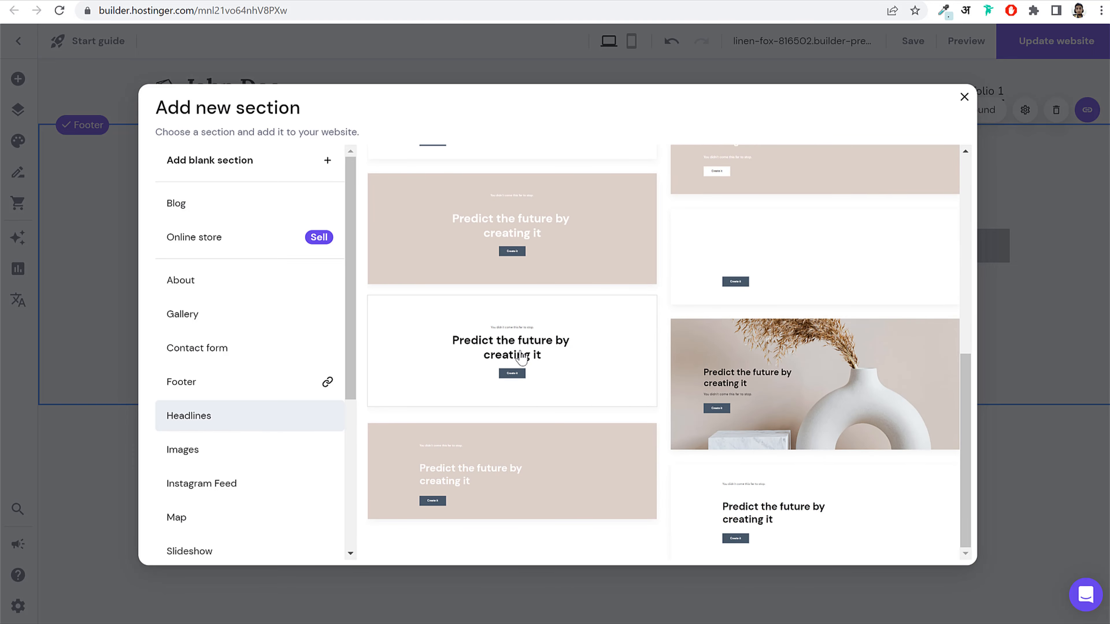
pyautogui.click(521, 359)
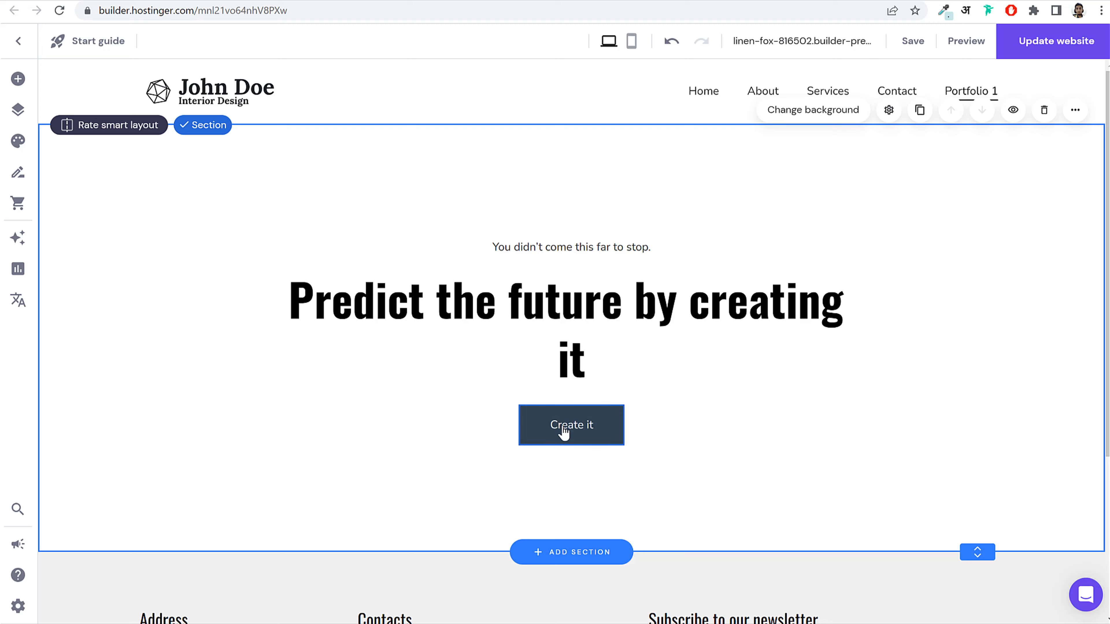
# Step: Insert the first Gallery template as a section above the footer
pyautogui.scroll(-5, 574, 343)
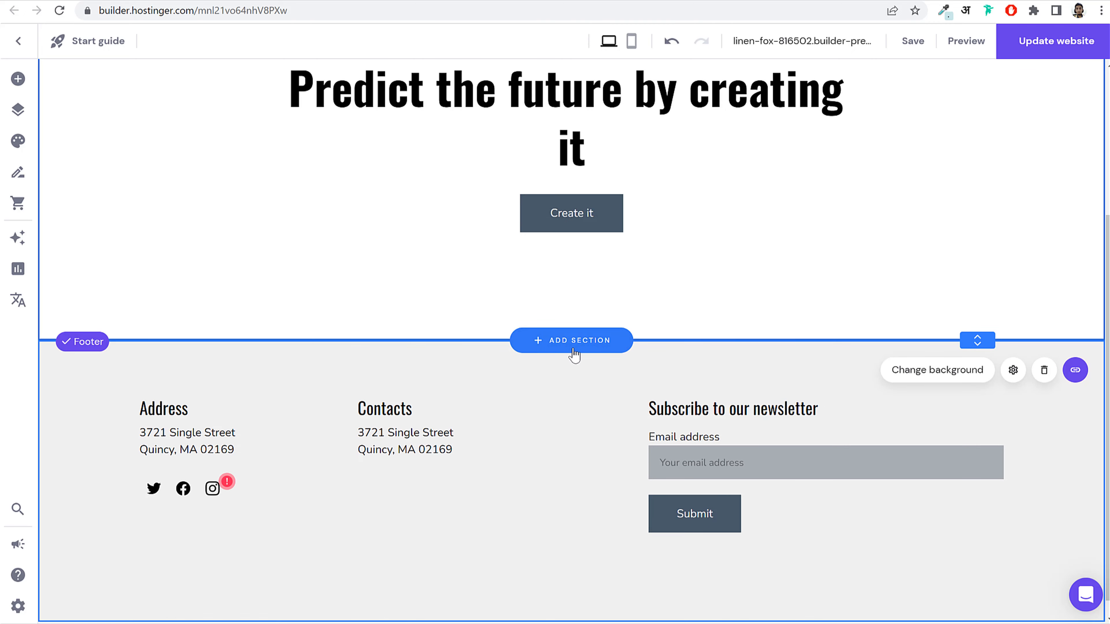
pyautogui.click(574, 342)
pyautogui.click(228, 325)
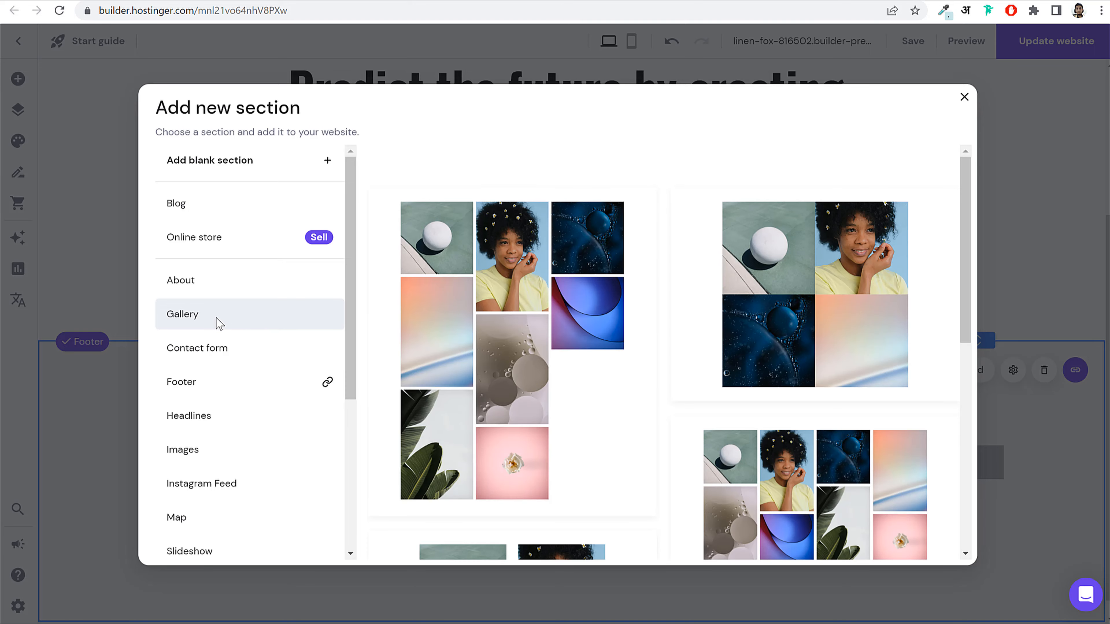
pyautogui.scroll(-5, 817, 306)
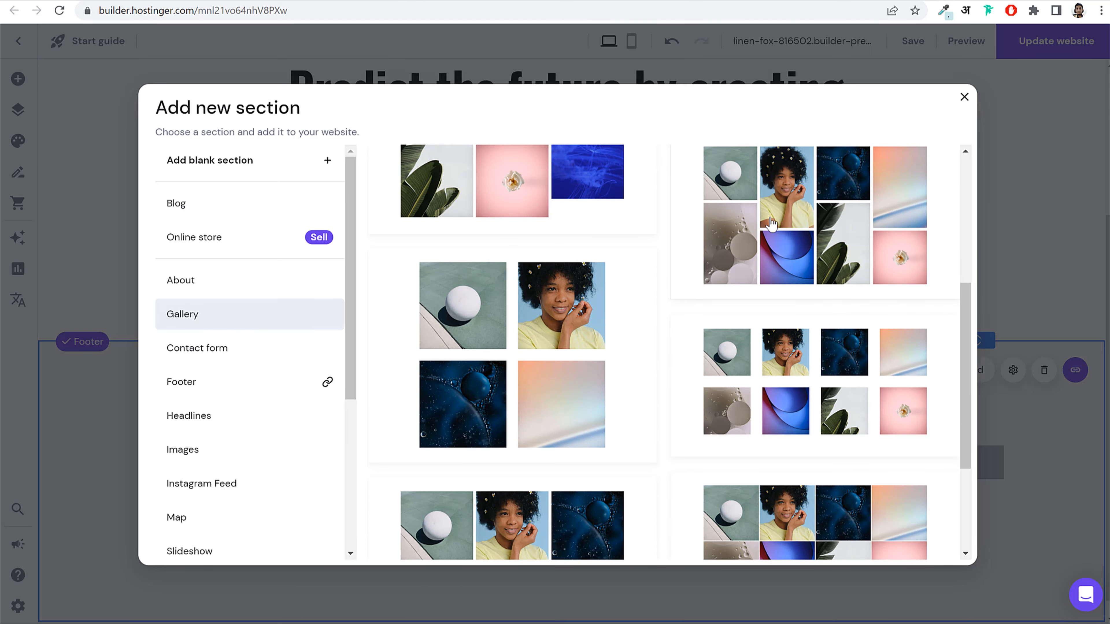
pyautogui.scroll(-3, 486, 340)
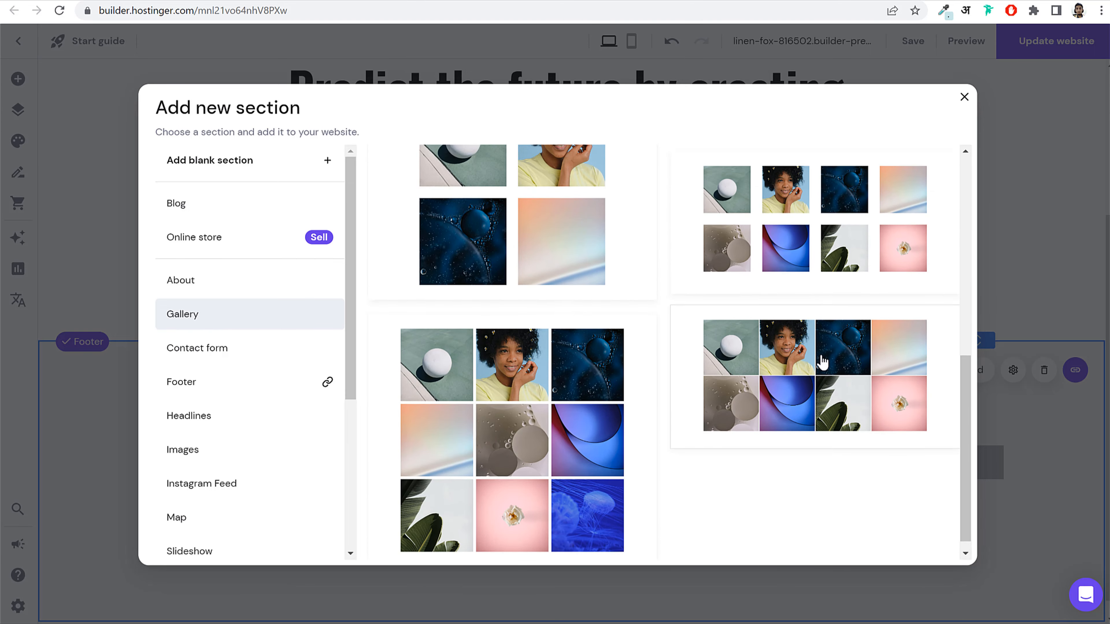
pyautogui.scroll(8, 822, 361)
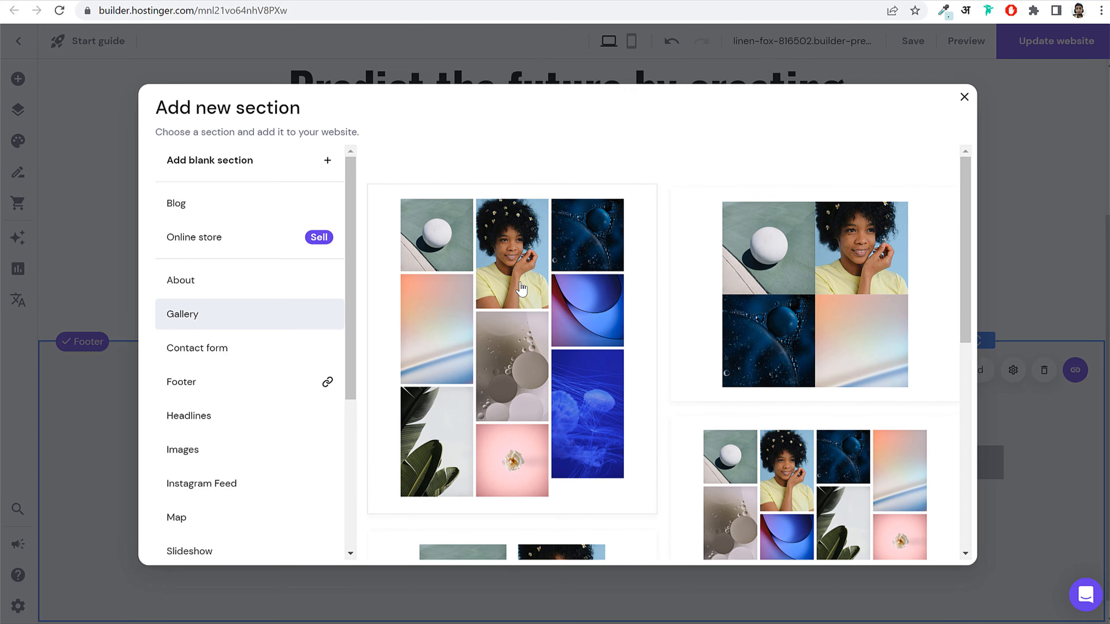
pyautogui.click(521, 289)
pyautogui.scroll(-10, 578, 300)
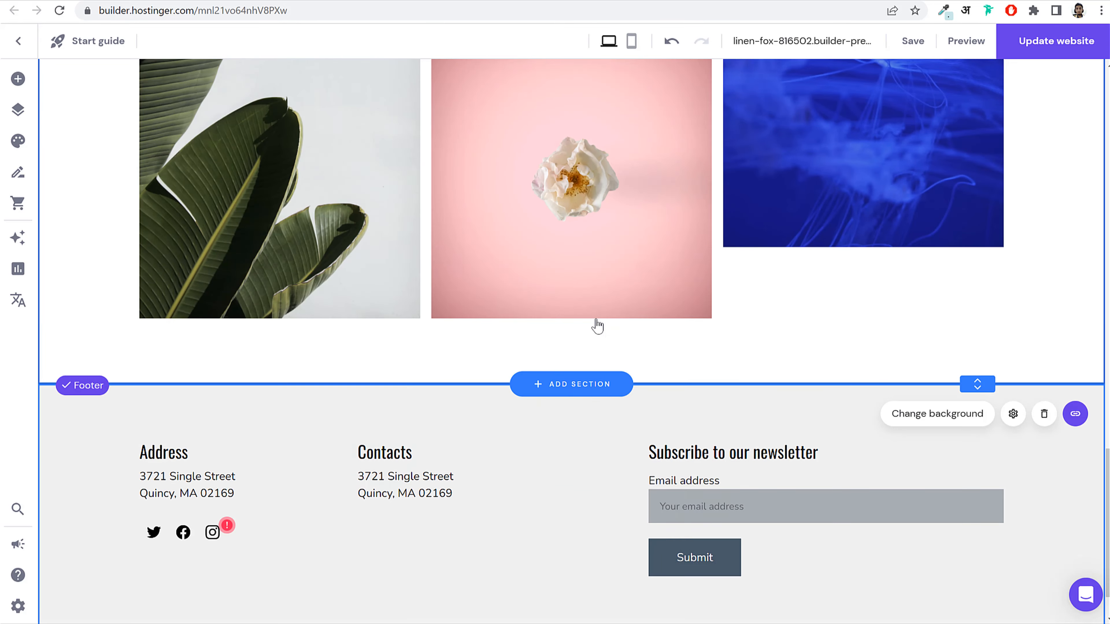
pyautogui.scroll(10, 597, 326)
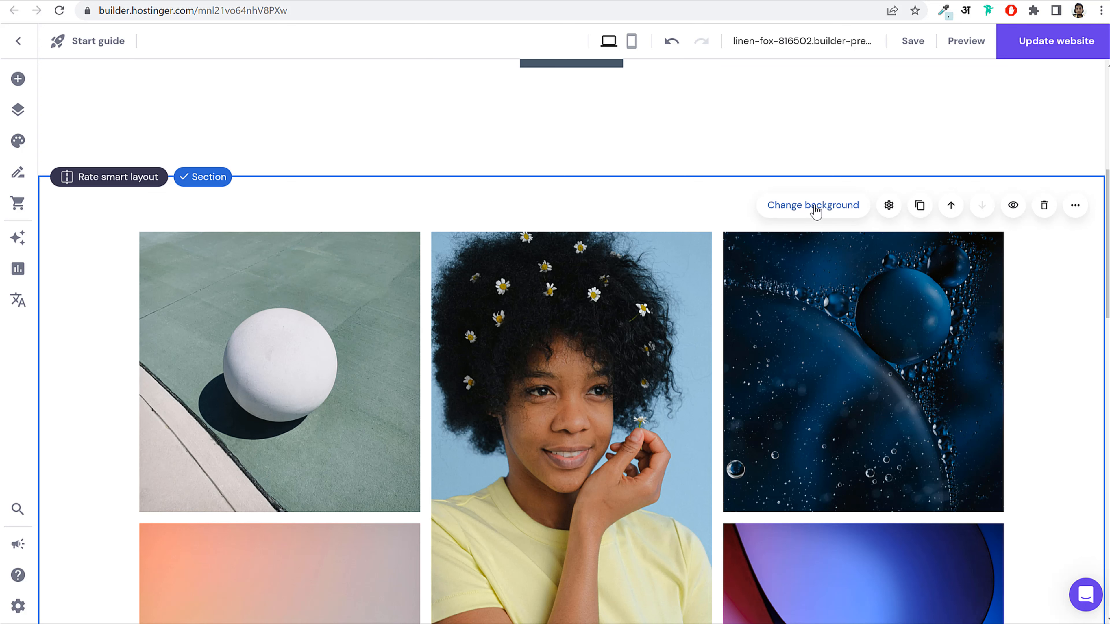
# Step: Try the gallery in Grid layout, then leave it on Masonry
pyautogui.doubleClick(637, 317)
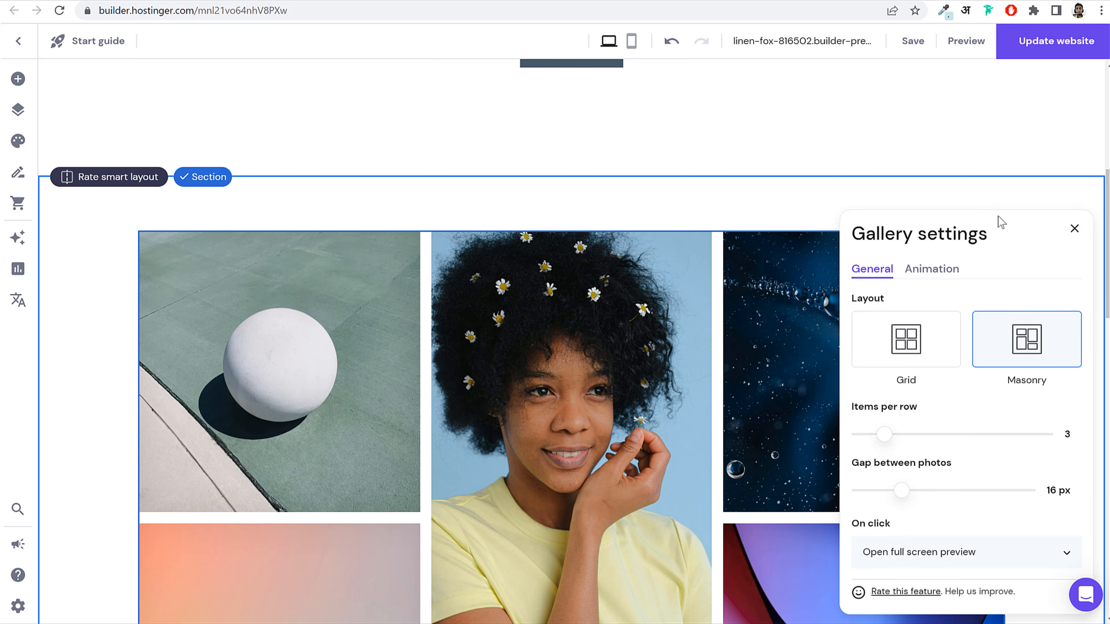
pyautogui.click(882, 352)
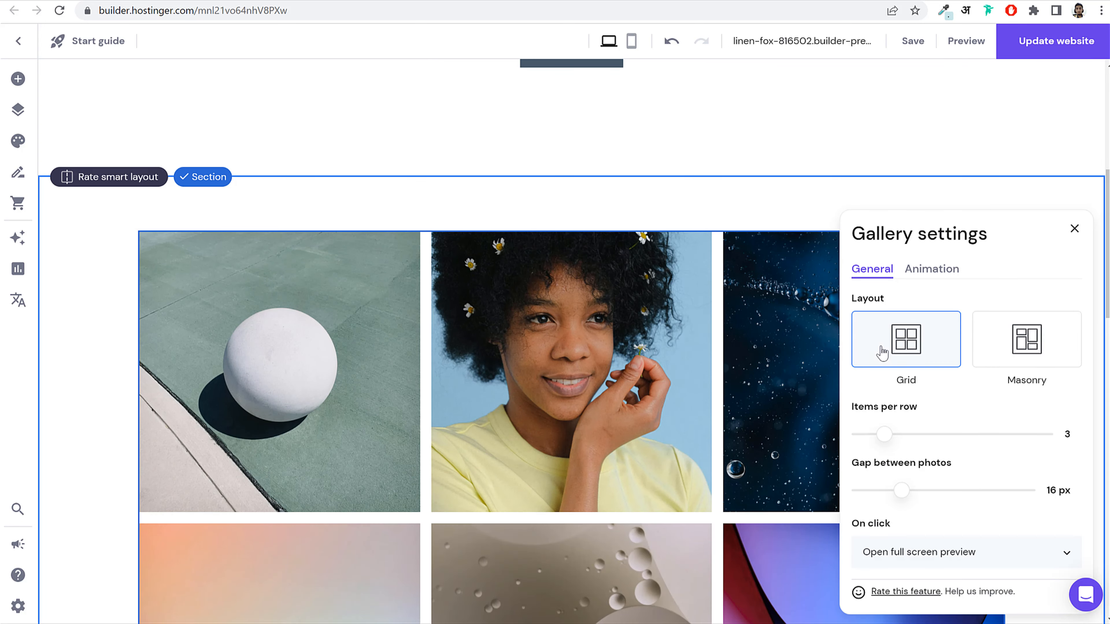
pyautogui.click(1013, 353)
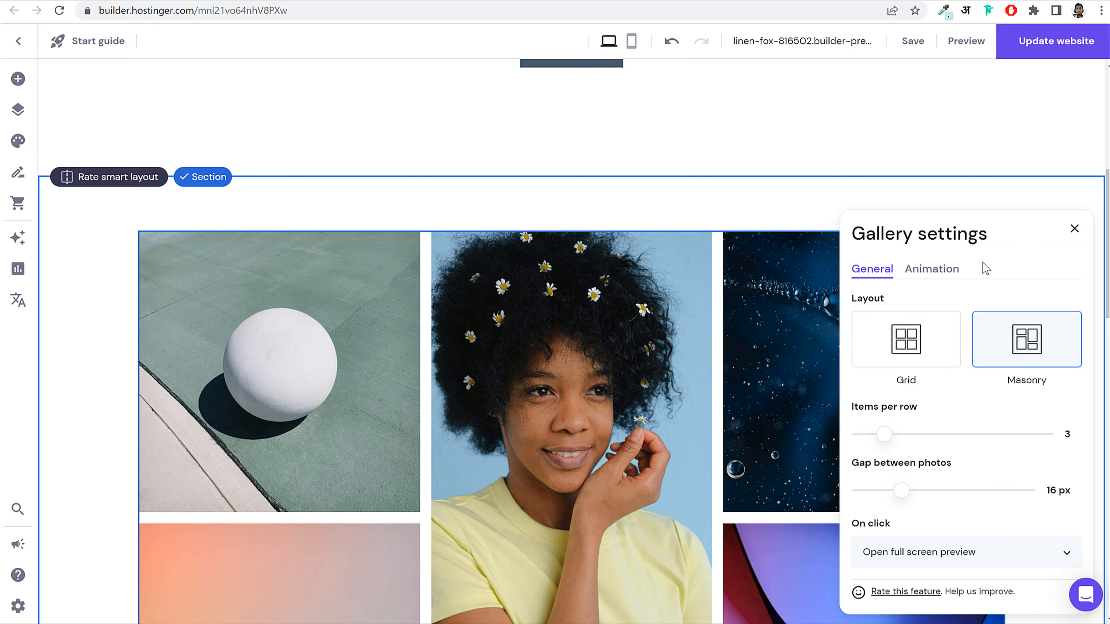
pyautogui.click(1075, 229)
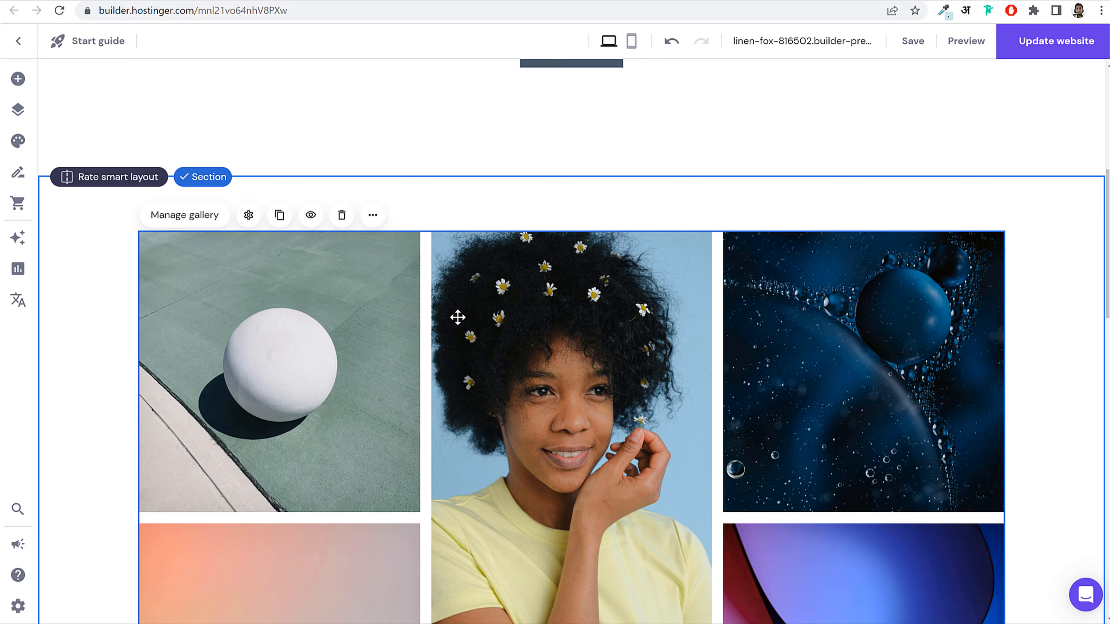
# Step: Add nine interior photos (bedrooms, kitchen, dining, living rooms, armchair, vase) to the gallery
pyautogui.click(188, 215)
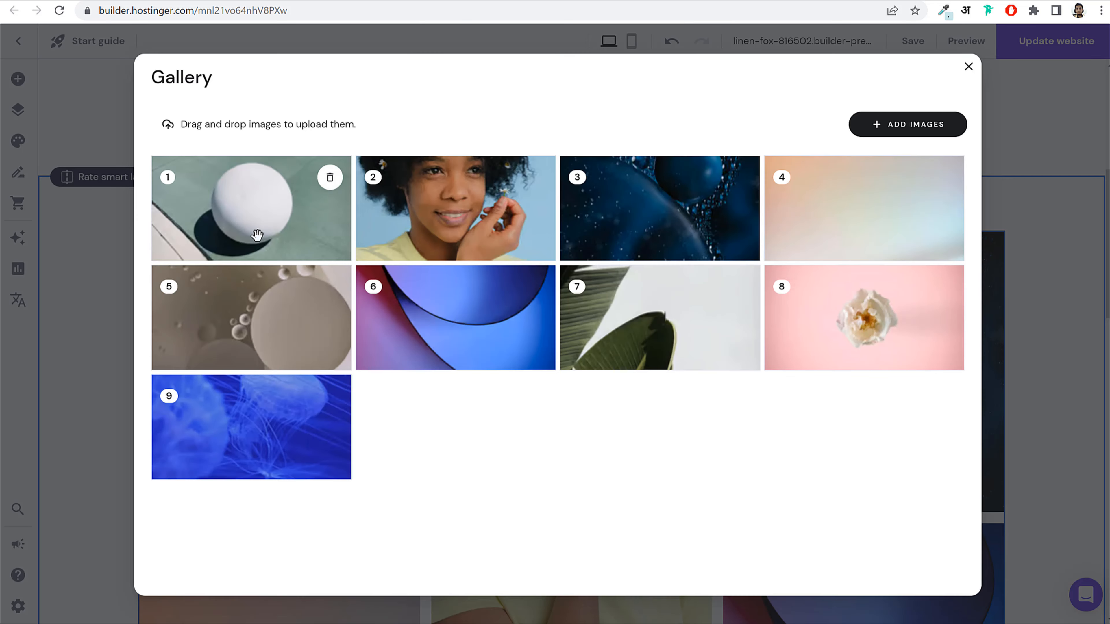
pyautogui.click(945, 126)
pyautogui.scroll(-2, 612, 354)
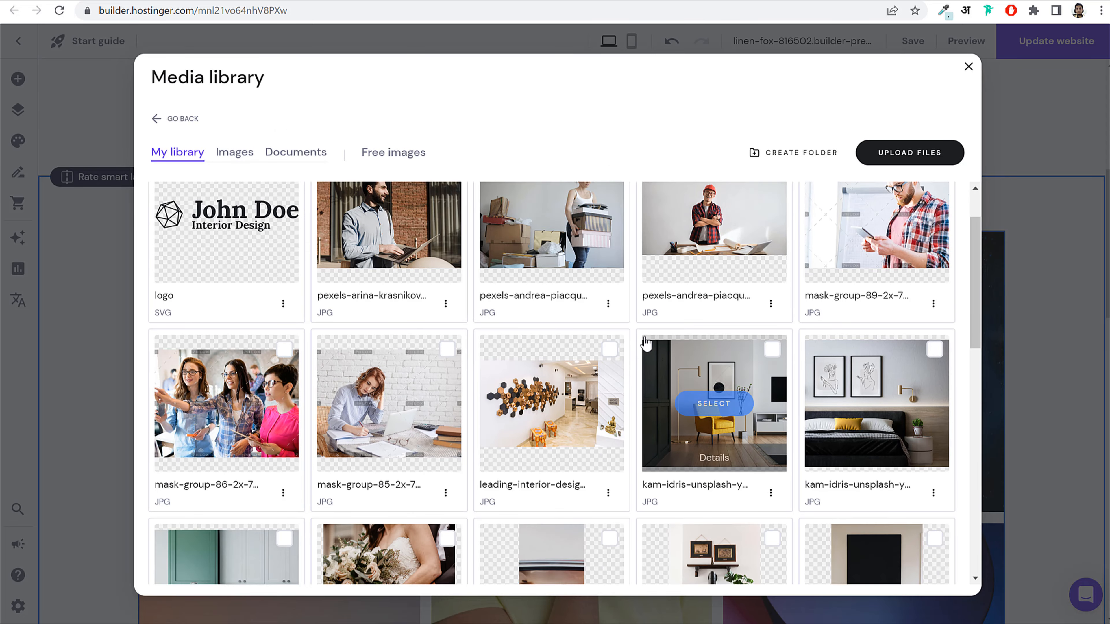
pyautogui.scroll(-5, 633, 350)
pyautogui.scroll(4, 560, 333)
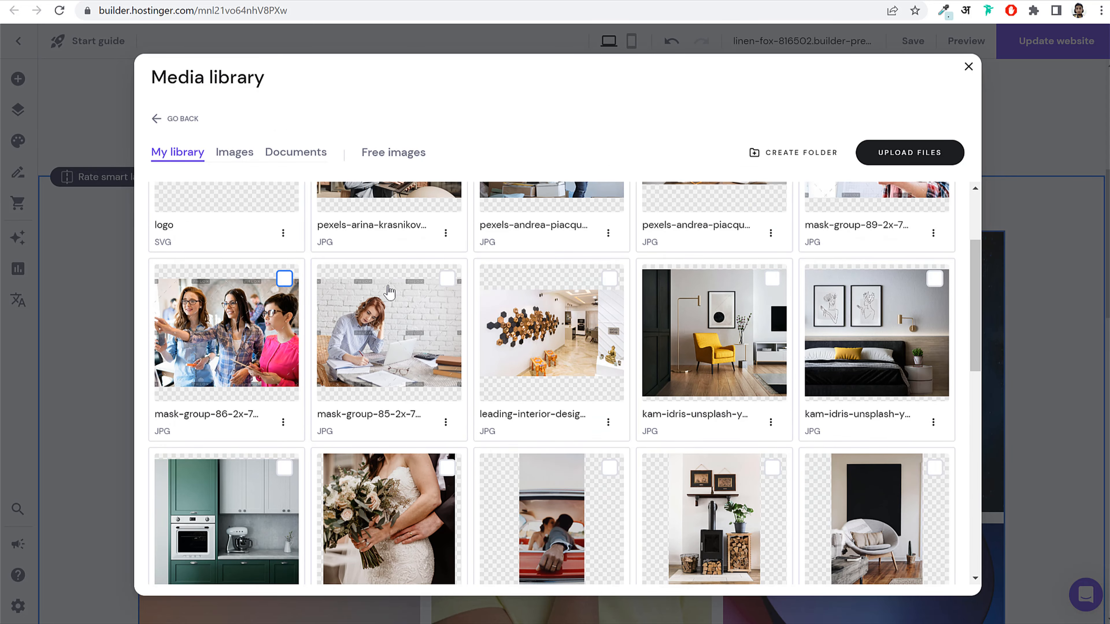
pyautogui.scroll(3, 389, 292)
pyautogui.click(610, 420)
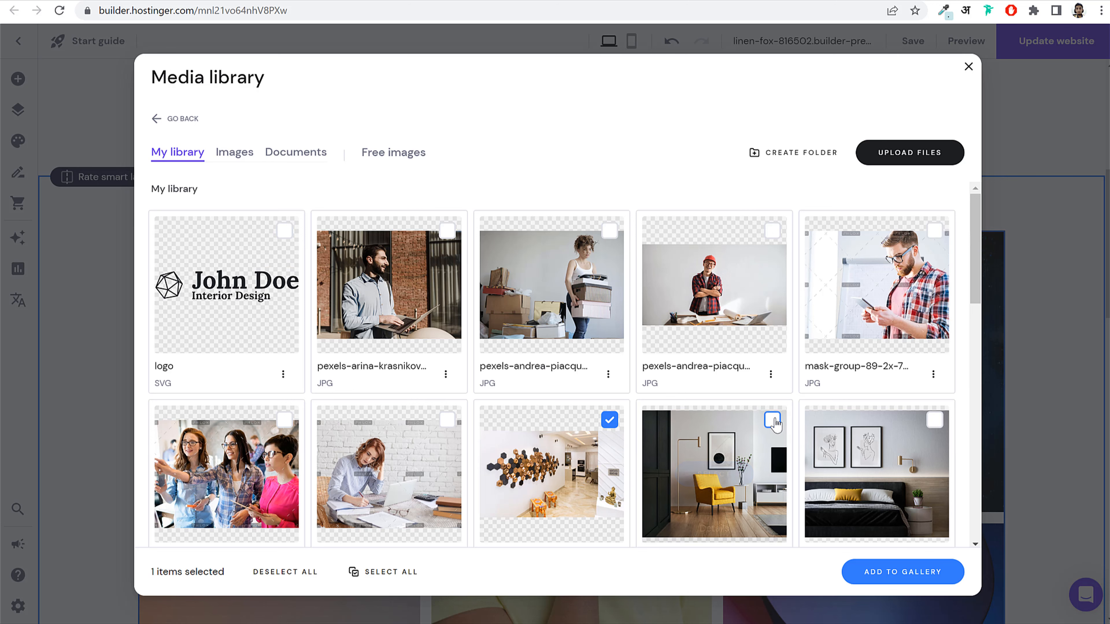
pyautogui.click(772, 421)
pyautogui.click(935, 420)
pyautogui.scroll(-6, 878, 455)
pyautogui.click(447, 423)
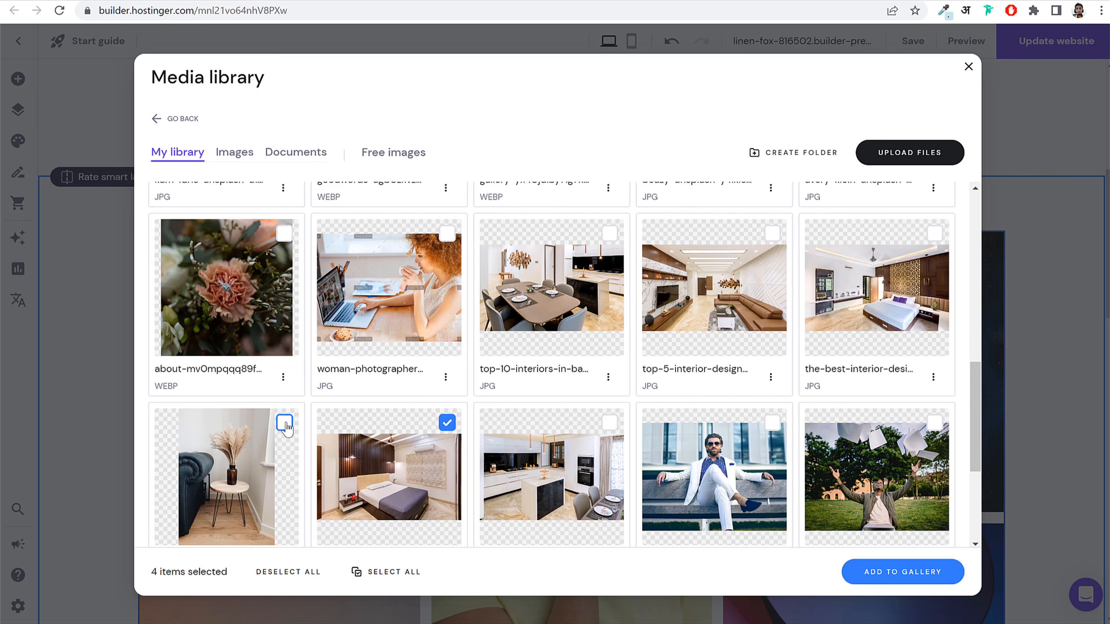
pyautogui.click(285, 422)
pyautogui.click(609, 423)
pyautogui.click(772, 233)
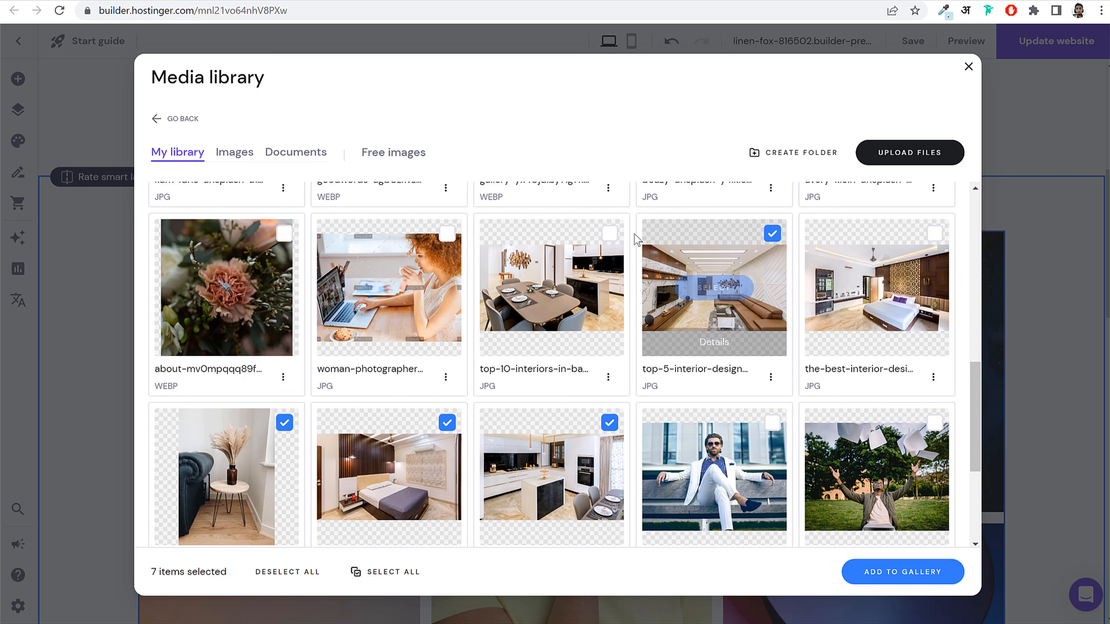
pyautogui.click(610, 233)
pyautogui.click(935, 233)
pyautogui.click(943, 580)
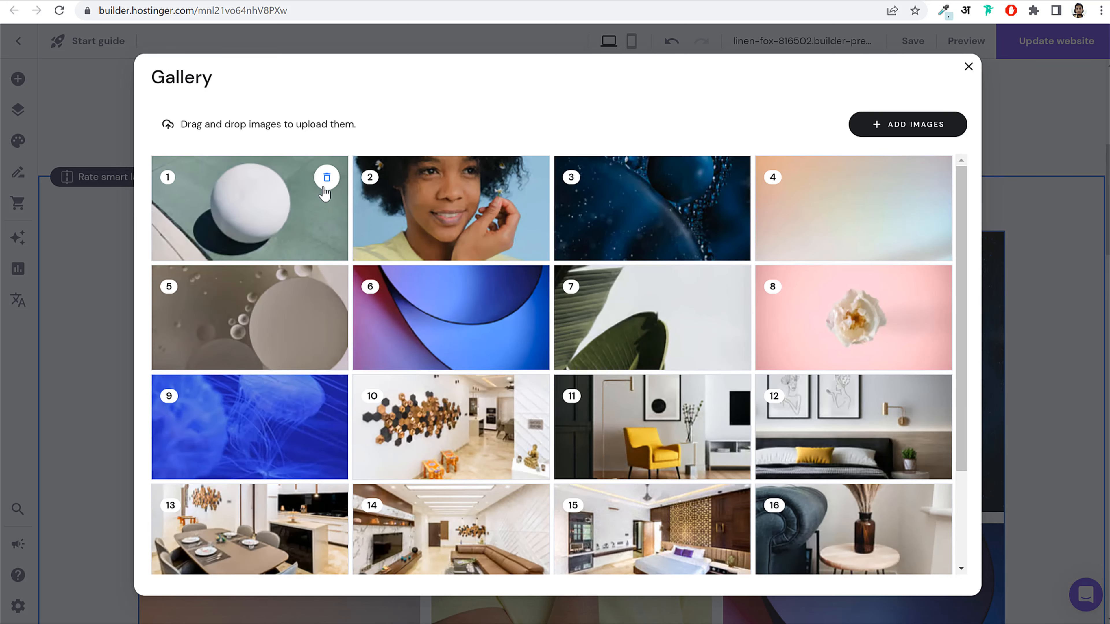
# Step: Delete the nine sample stock photos from the gallery, leaving only the interiors
pyautogui.click(324, 191)
pyautogui.click(327, 184)
pyautogui.click(328, 183)
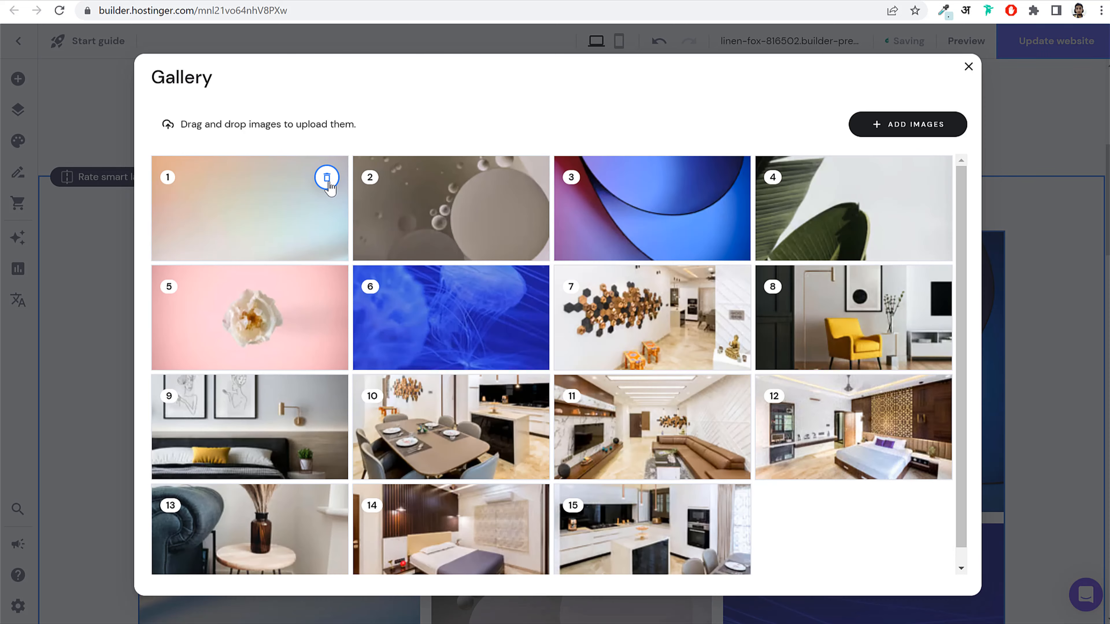
pyautogui.click(329, 183)
pyautogui.click(330, 182)
pyautogui.click(330, 182)
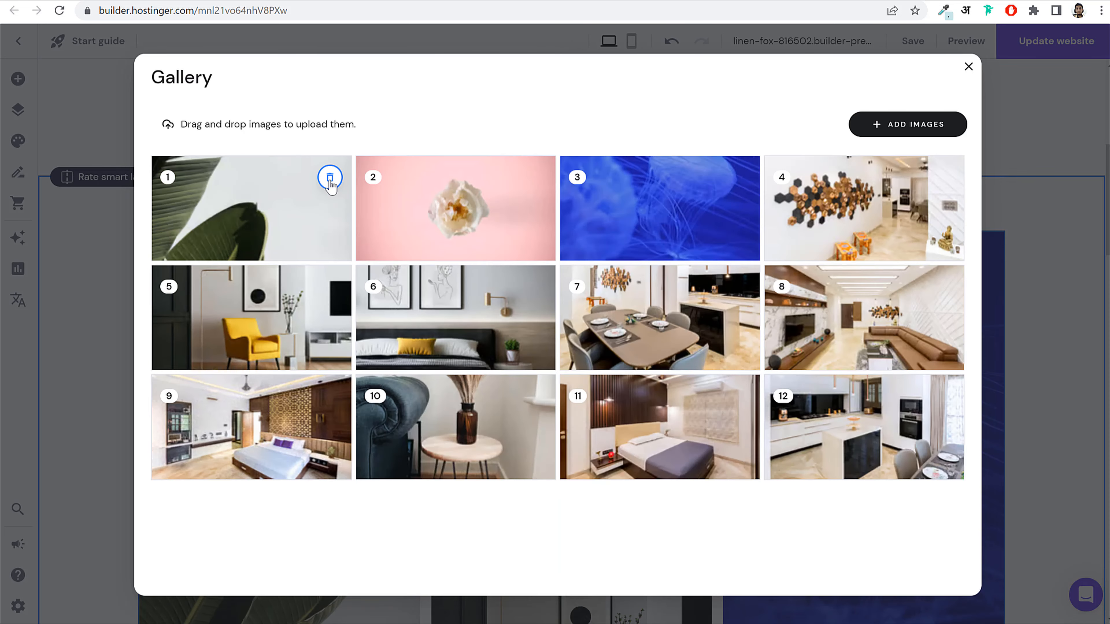
pyautogui.click(330, 182)
pyautogui.click(330, 183)
pyautogui.click(330, 183)
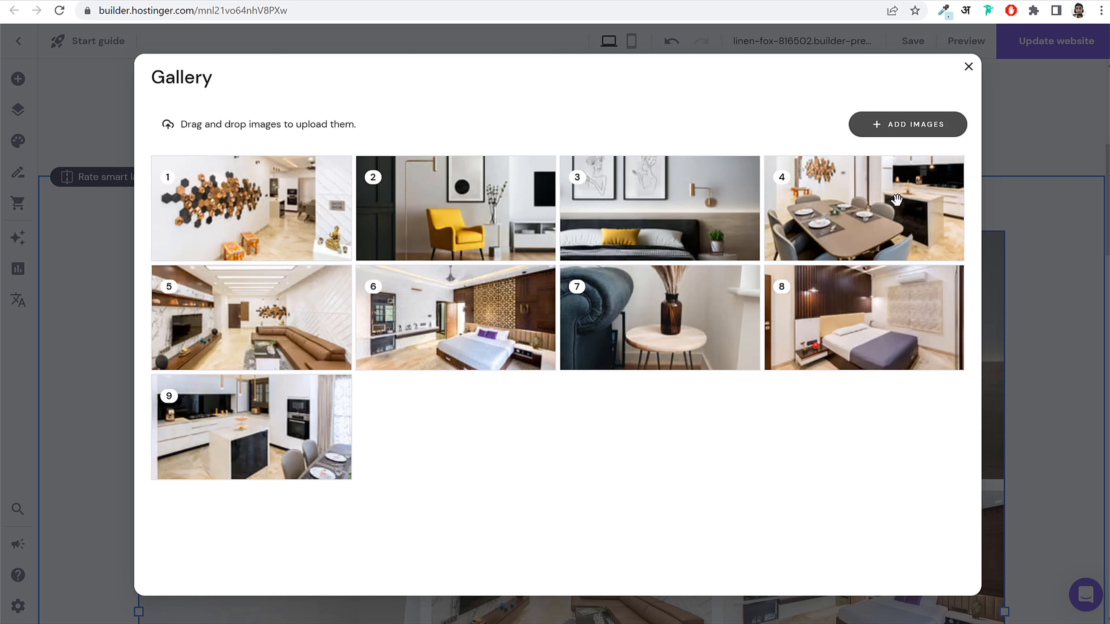
pyautogui.click(968, 67)
pyautogui.scroll(-10, 924, 306)
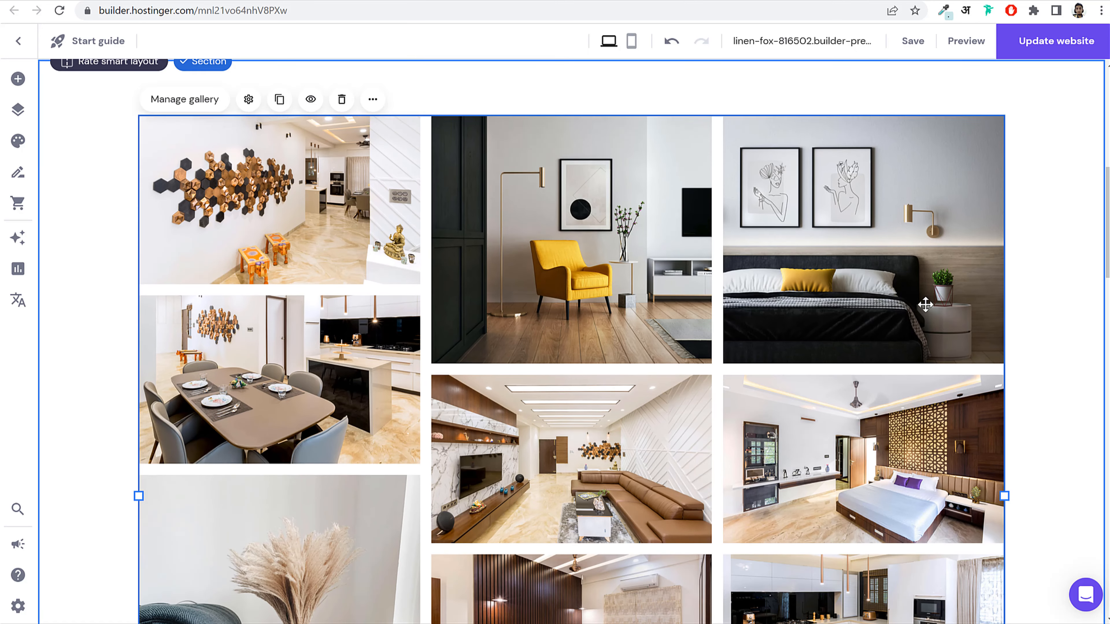
pyautogui.scroll(-5, 926, 305)
pyautogui.scroll(14, 924, 306)
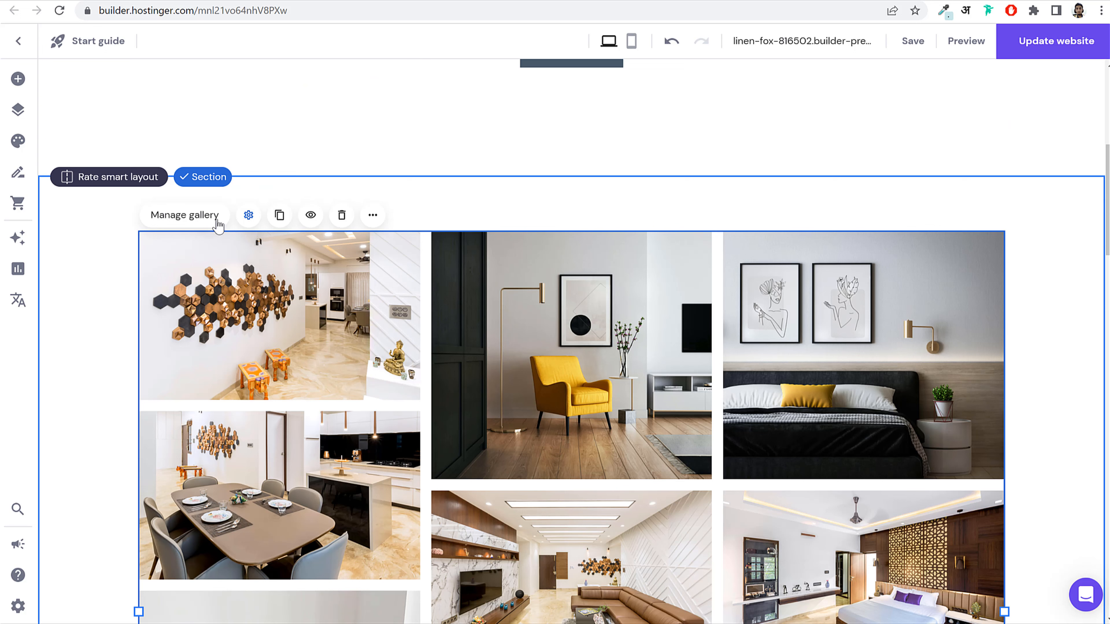
# Step: Set the interiors gallery to Grid layout with 3 items per row and 16 px spacing
pyautogui.doubleClick(713, 339)
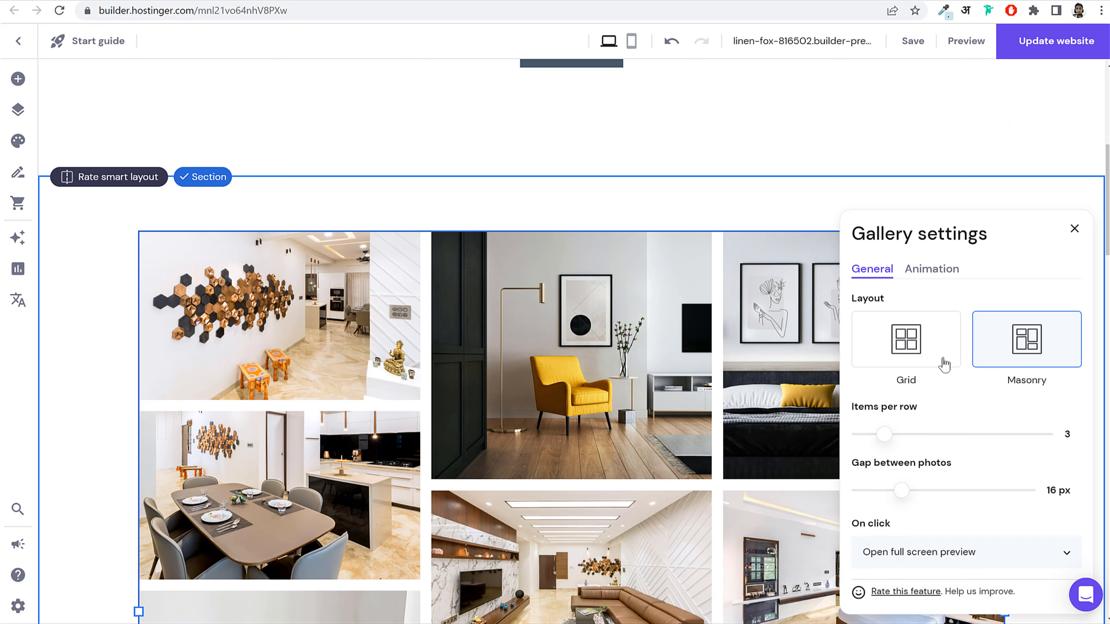
pyautogui.click(920, 355)
pyautogui.scroll(-10, 875, 393)
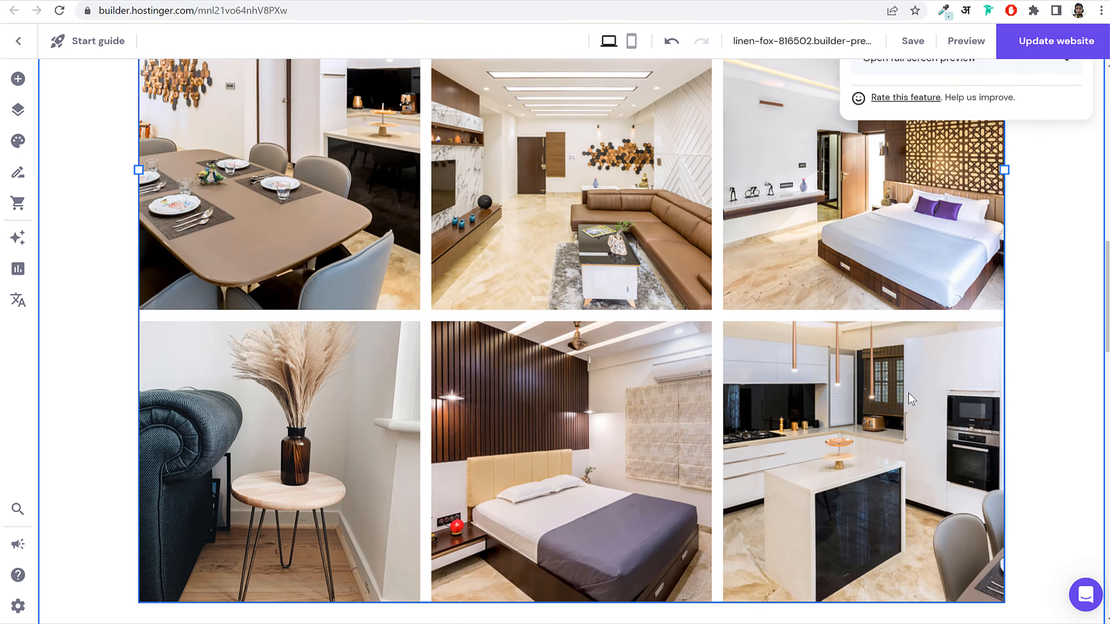
pyautogui.scroll(7, 976, 328)
pyautogui.click(1013, 219)
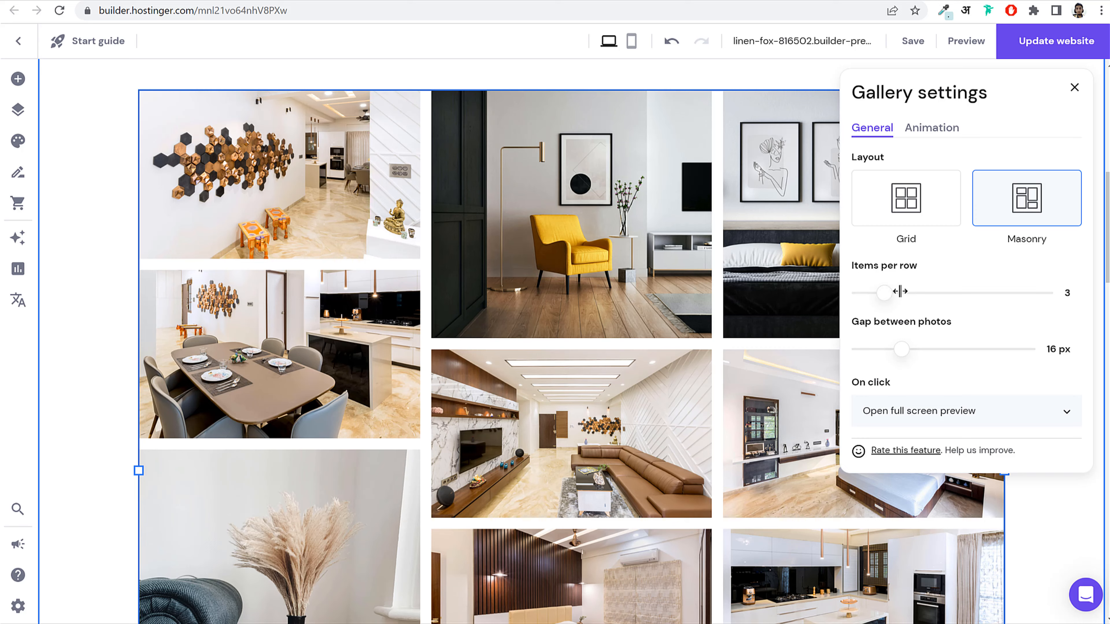
pyautogui.moveTo(900, 291)
pyautogui.mouseDown()
pyautogui.moveTo(862, 297)
pyautogui.moveTo(896, 287)
pyautogui.mouseUp()
pyautogui.moveTo(902, 352)
pyautogui.mouseDown()
pyautogui.moveTo(919, 352)
pyautogui.moveTo(903, 353)
pyautogui.mouseUp()
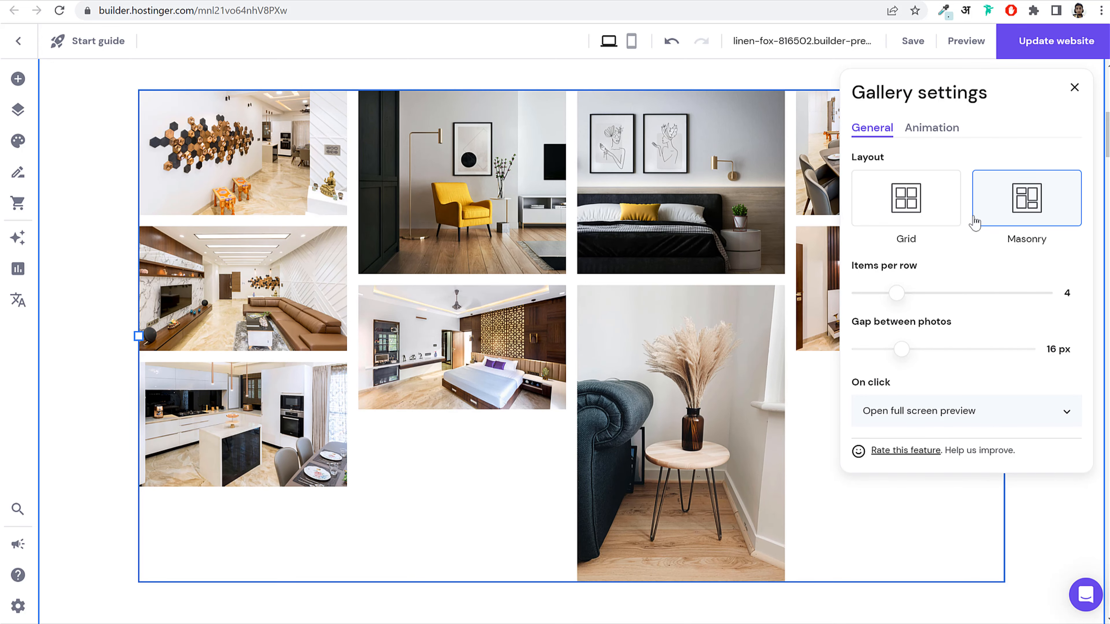
pyautogui.click(918, 221)
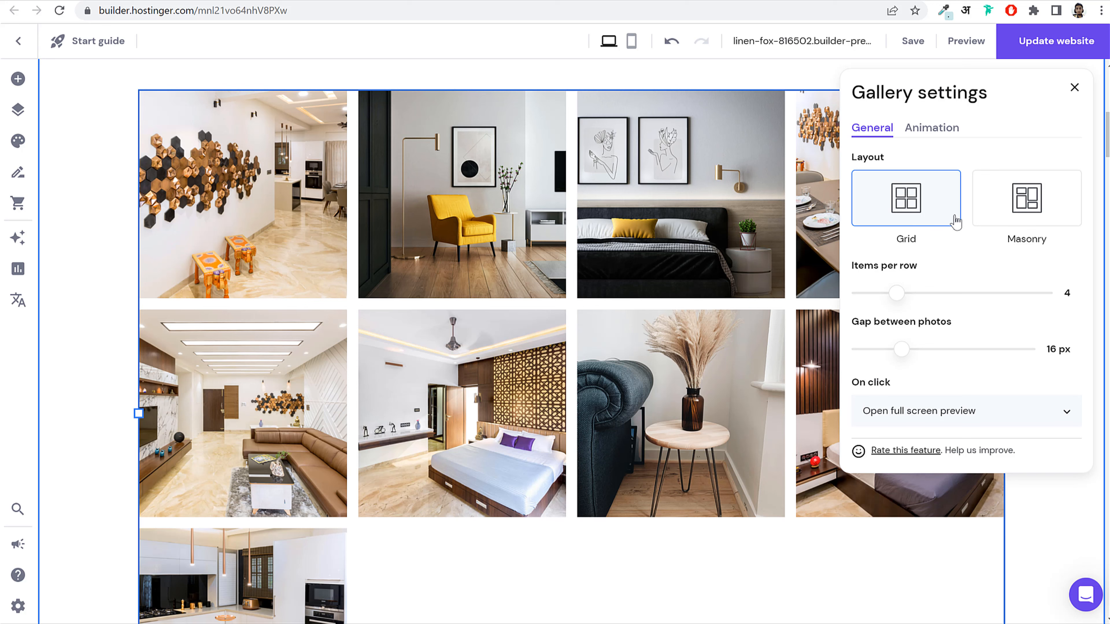
pyautogui.moveTo(892, 292); pyautogui.dragTo(883, 292)
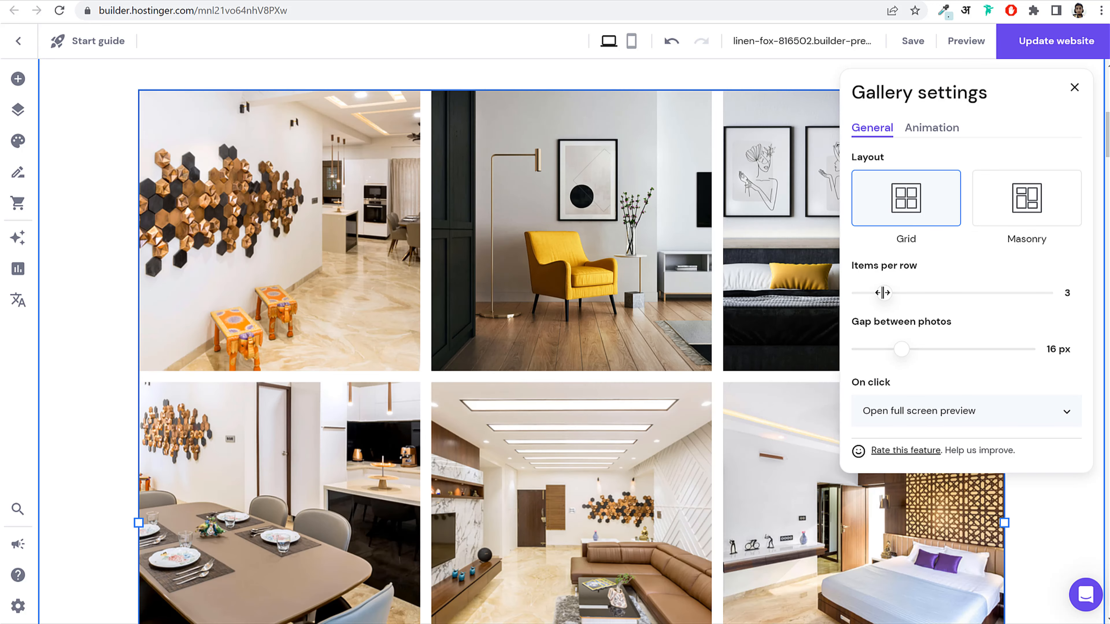
pyautogui.click(1074, 88)
pyautogui.scroll(5, 798, 330)
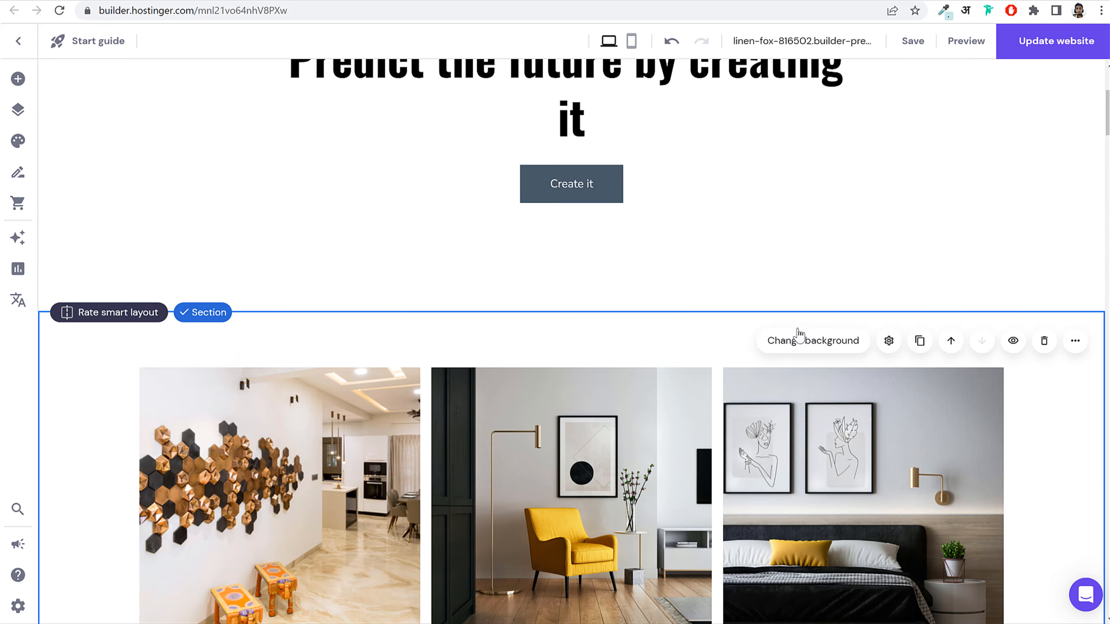
pyautogui.scroll(-8, 791, 341)
pyautogui.scroll(10, 788, 350)
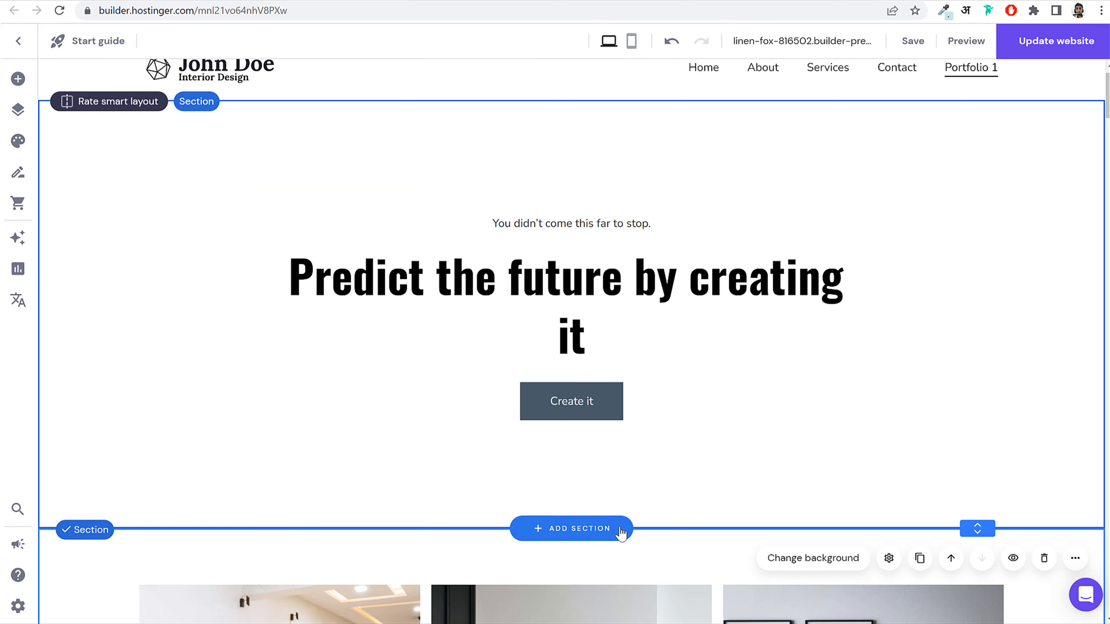
pyautogui.moveTo(978, 524); pyautogui.dragTo(979, 414)
pyautogui.scroll(-6, 561, 276)
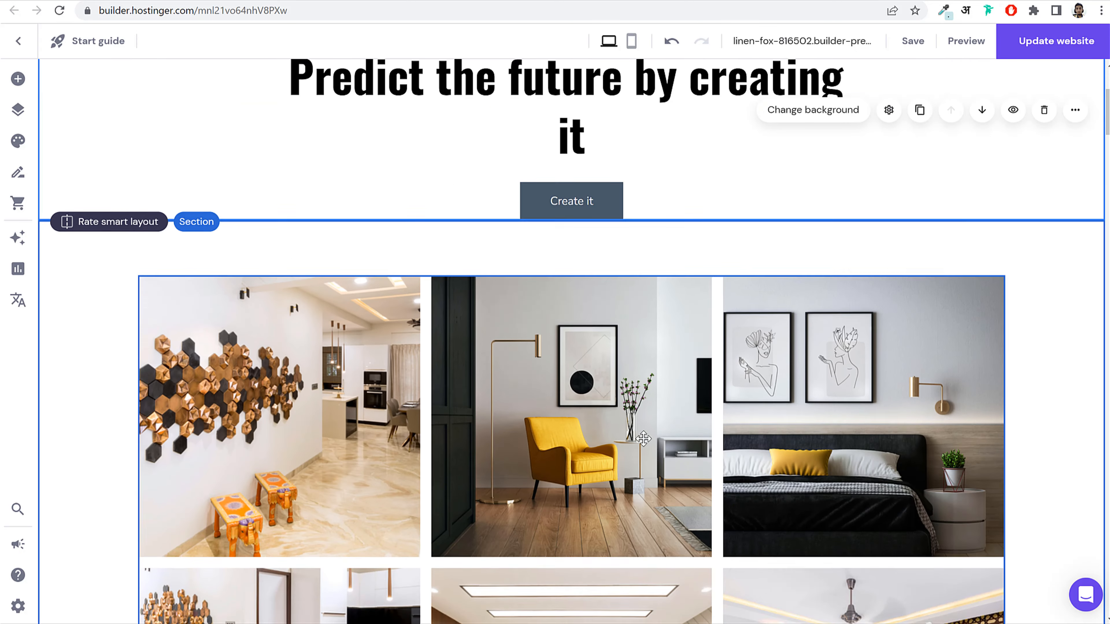
pyautogui.click(586, 326)
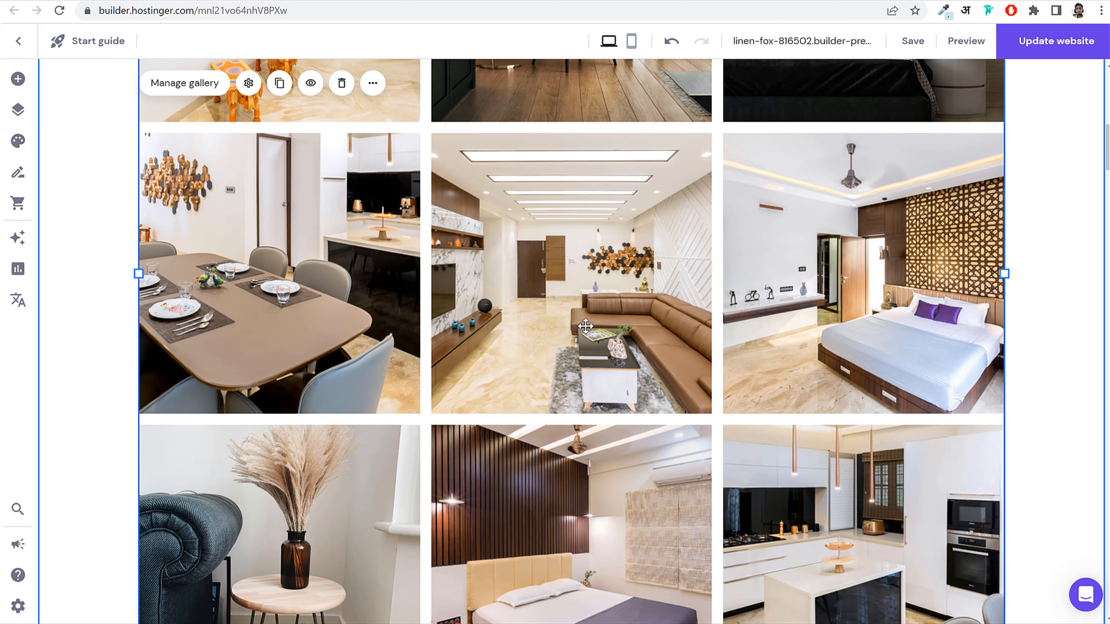
pyautogui.scroll(-15, 607, 400)
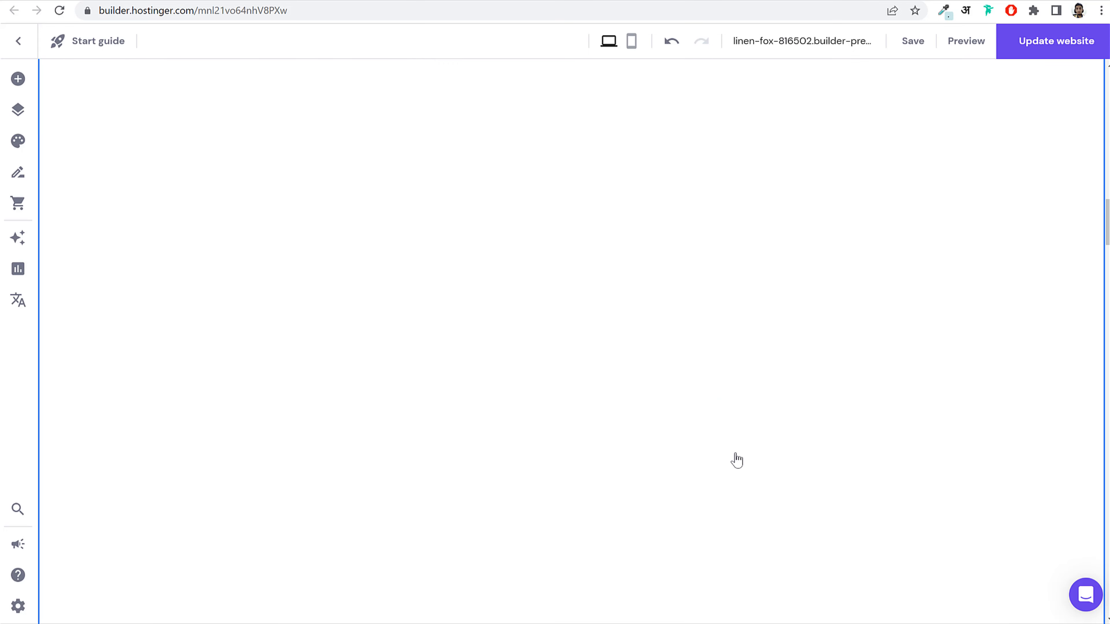
pyautogui.scroll(-10, 985, 507)
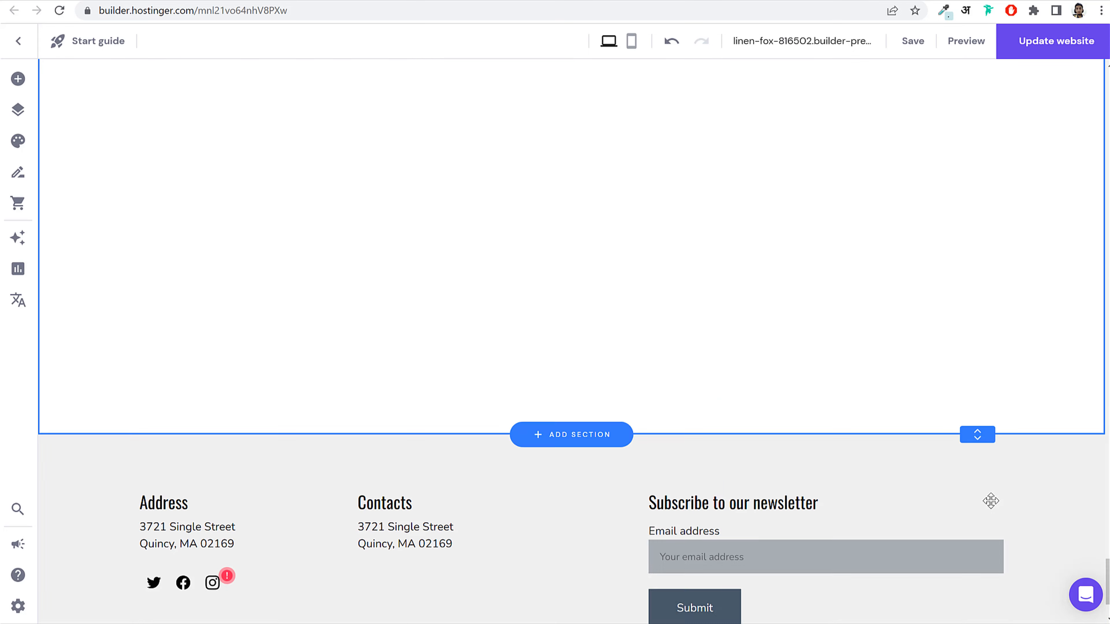
pyautogui.scroll(4, 991, 500)
pyautogui.scroll(-3, 1044, 532)
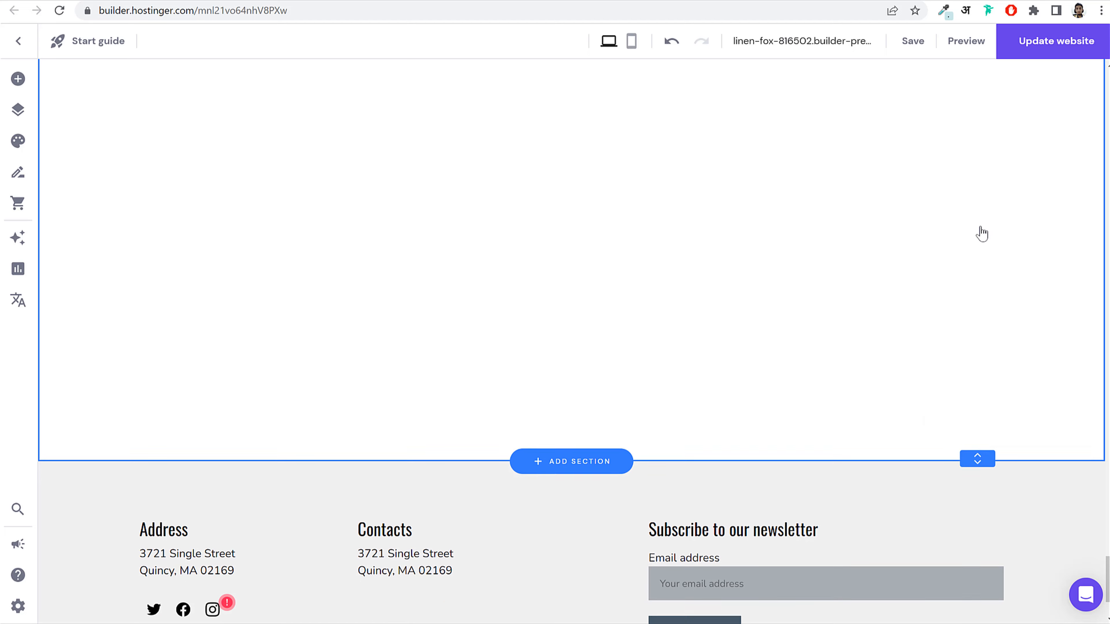
pyautogui.scroll(-3, 981, 233)
pyautogui.scroll(10, 932, 330)
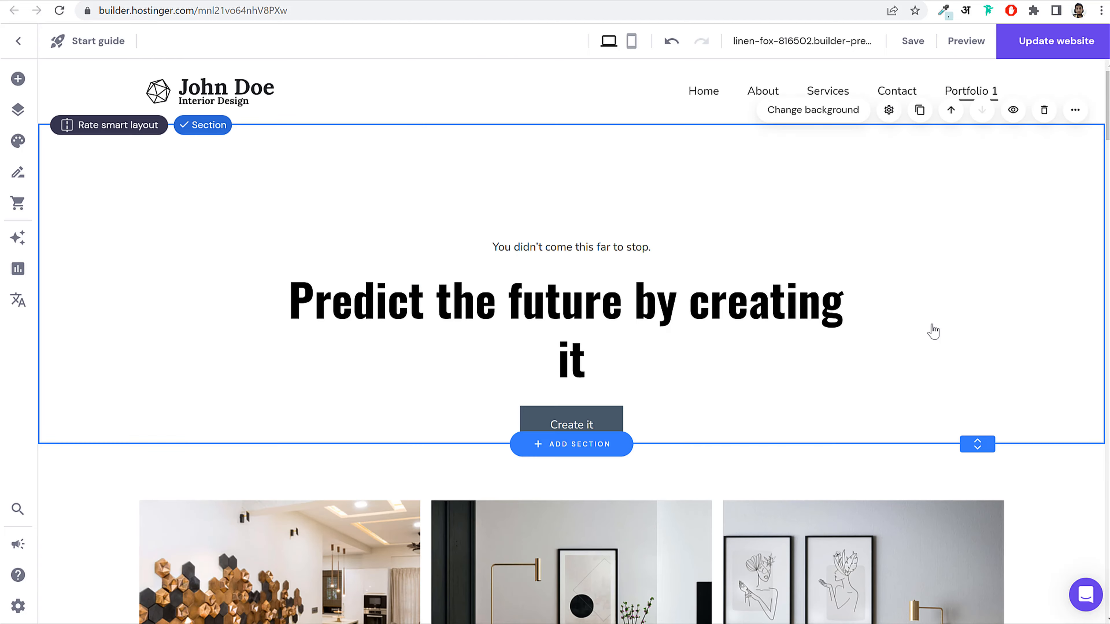
pyautogui.scroll(-8, 932, 330)
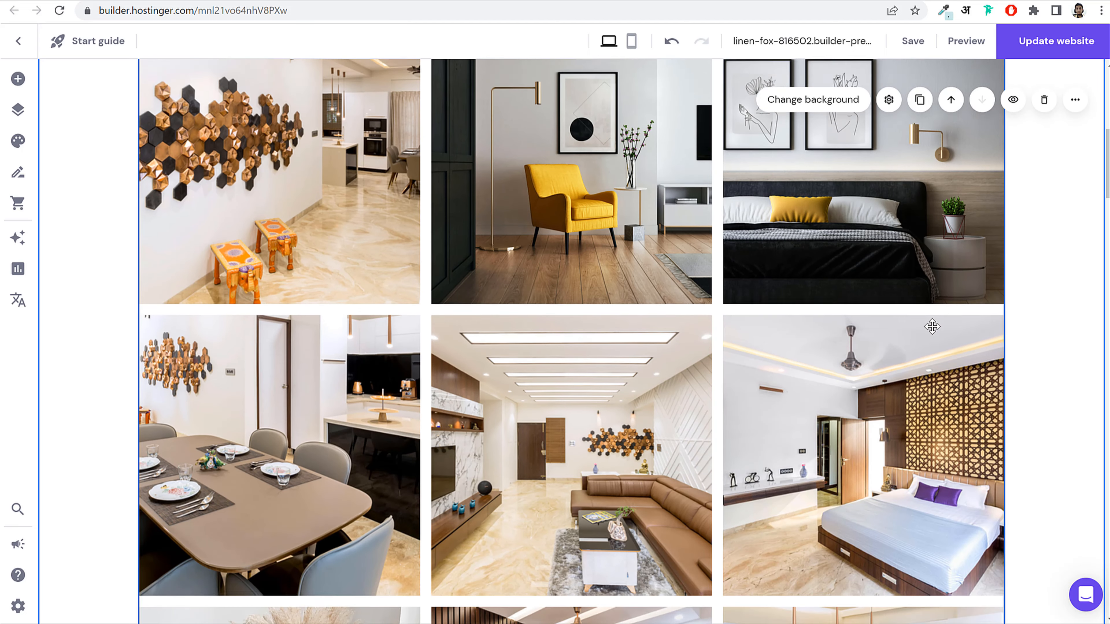
pyautogui.scroll(10, 637, 312)
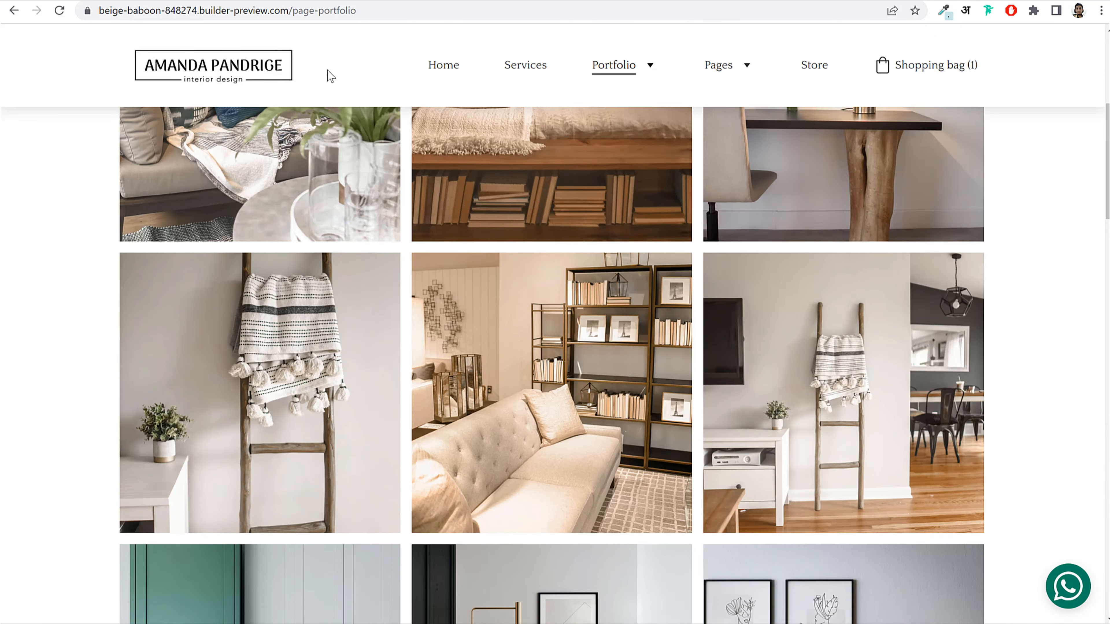
# Step: Open the reference site's Portfolio 2 page and browse its project cards
pyautogui.scroll(5, 569, 127)
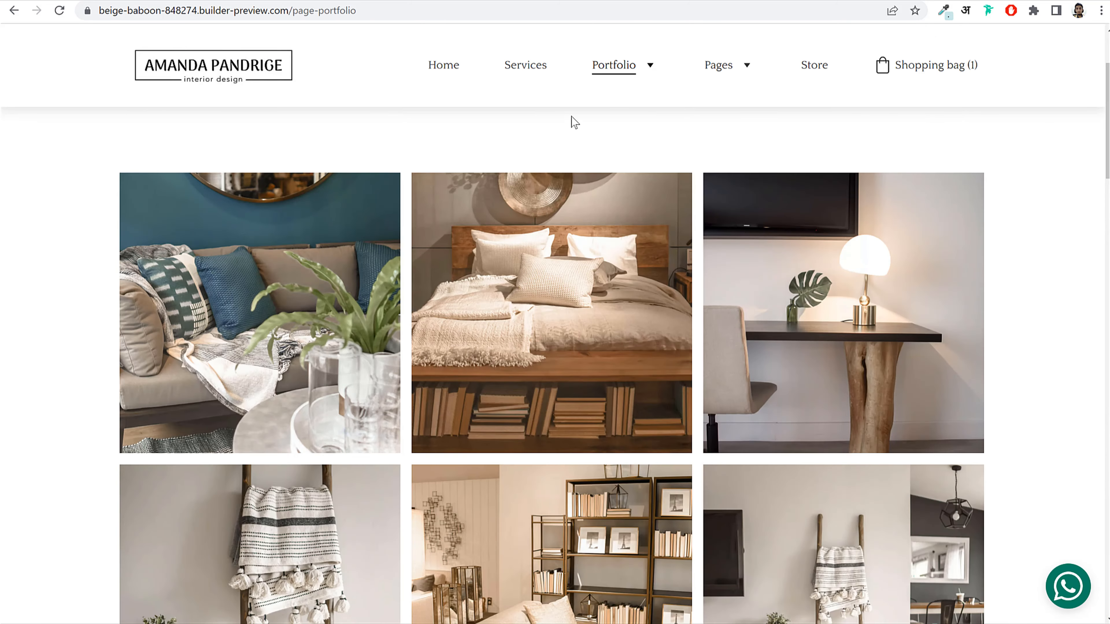
pyautogui.moveTo(605, 80)
pyautogui.click(628, 107)
pyautogui.scroll(-5, 785, 286)
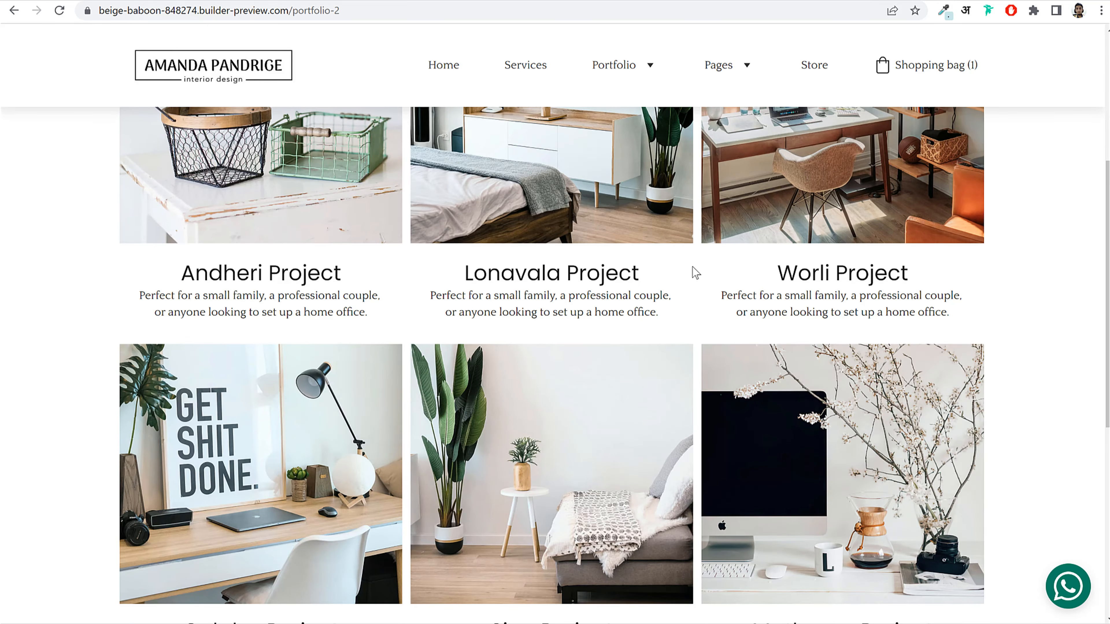
pyautogui.scroll(-5, 695, 276)
pyautogui.scroll(5, 708, 312)
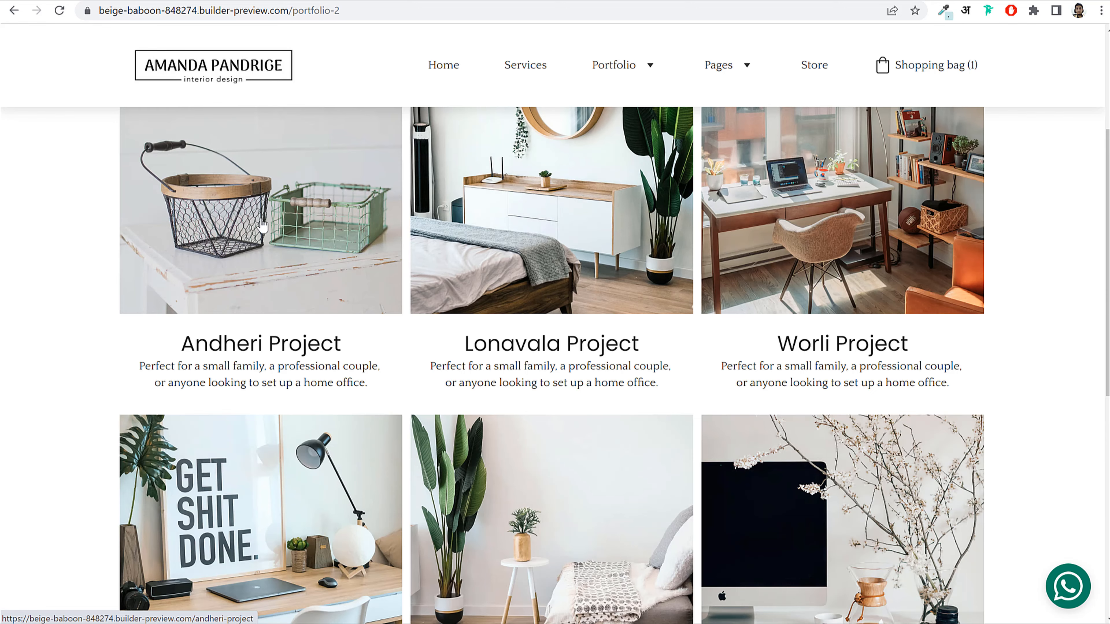
# Step: View the Andheri Project detail page, go back, and return to the builder tab
pyautogui.click(306, 244)
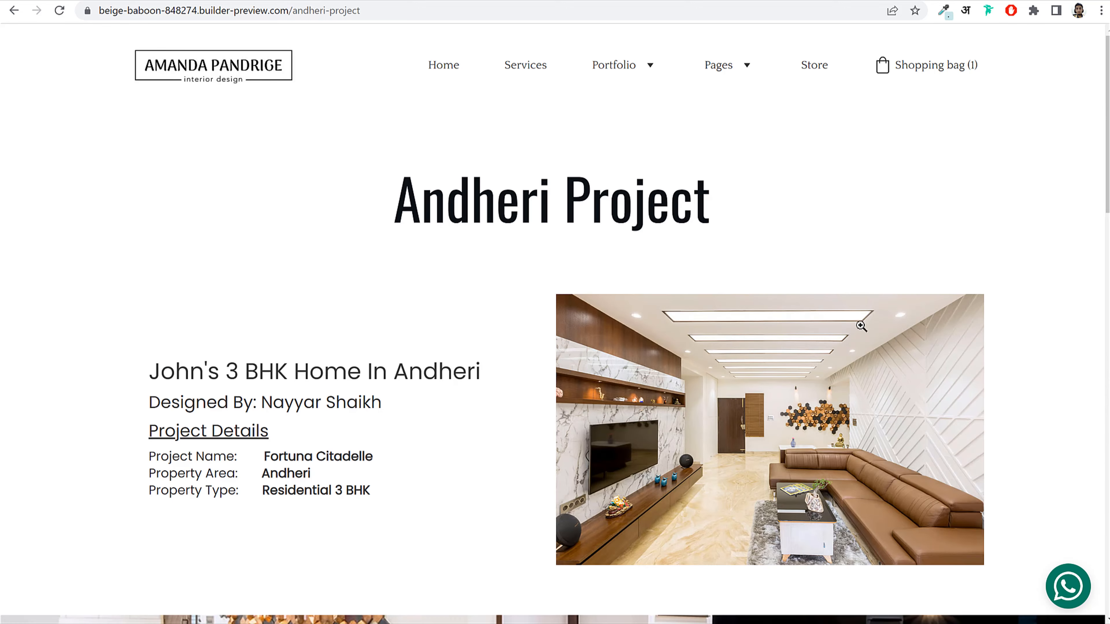
pyautogui.scroll(-20, 860, 326)
pyautogui.scroll(20, 717, 353)
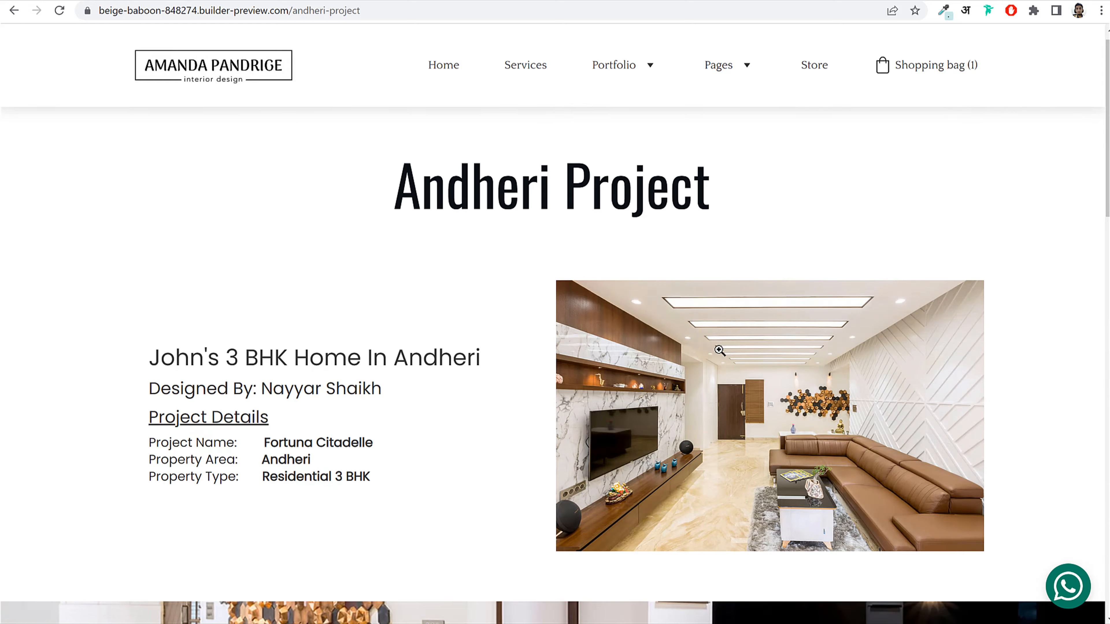
pyautogui.hotkey('alt', 'Left')
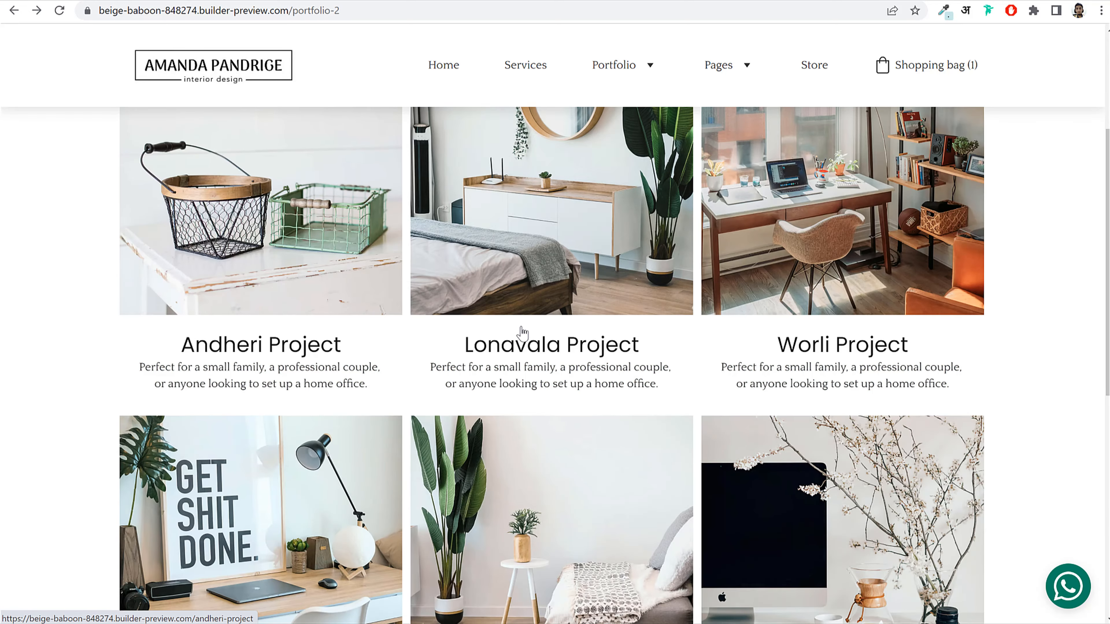
pyautogui.scroll(3, 520, 298)
pyautogui.click(261, 1)
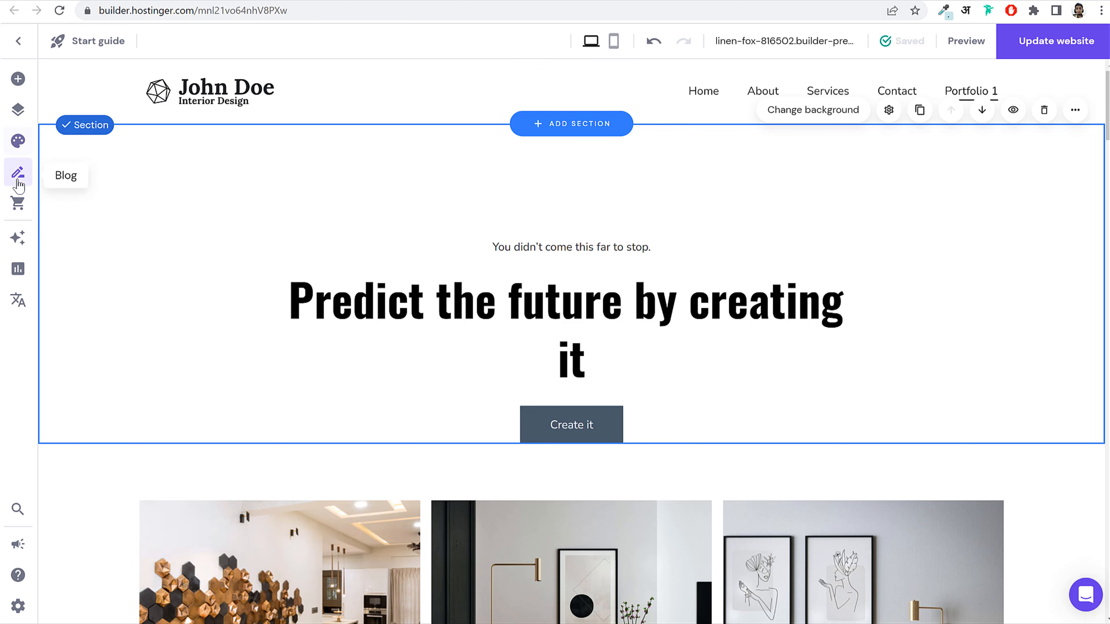
# Step: Add a page from the Services template and name it 'Portfolio 2'
pyautogui.click(18, 111)
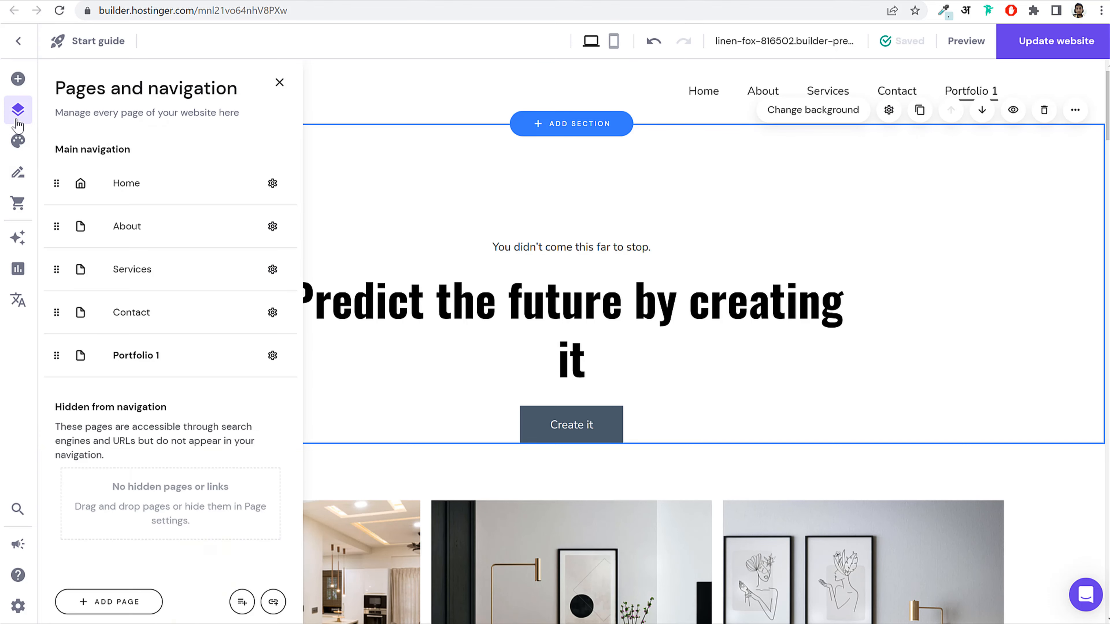
pyautogui.click(122, 610)
pyautogui.click(252, 345)
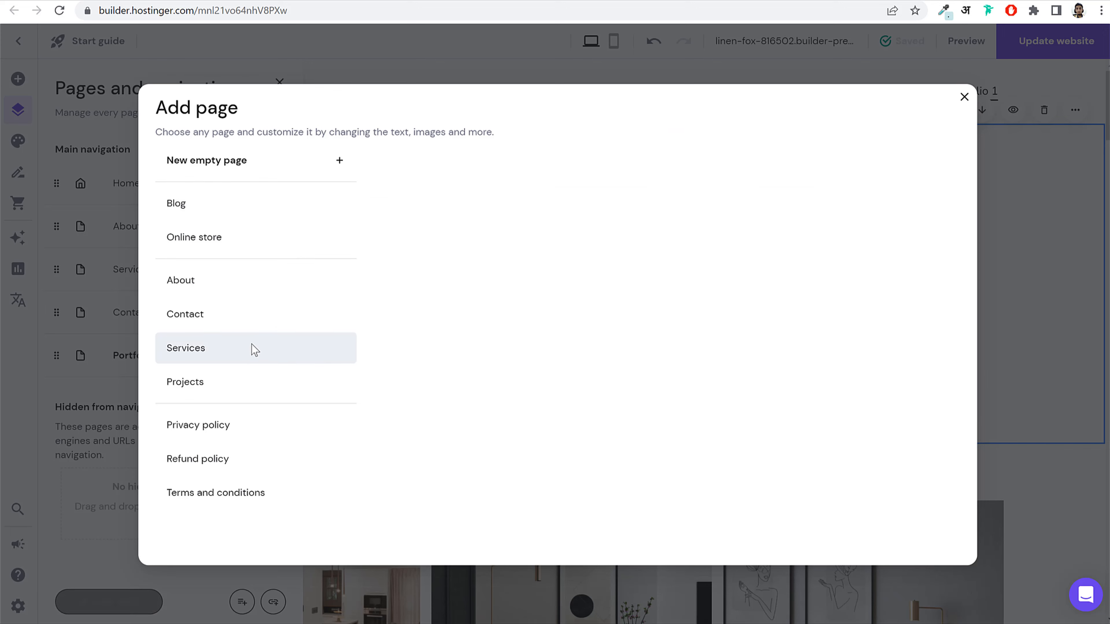
pyautogui.click(218, 390)
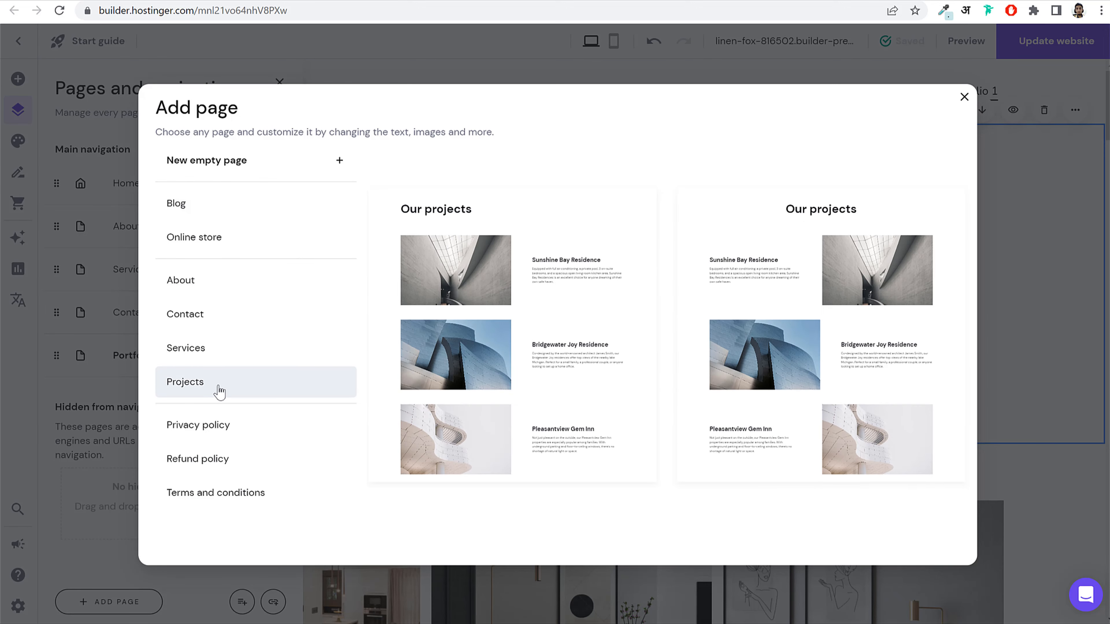
pyautogui.click(238, 358)
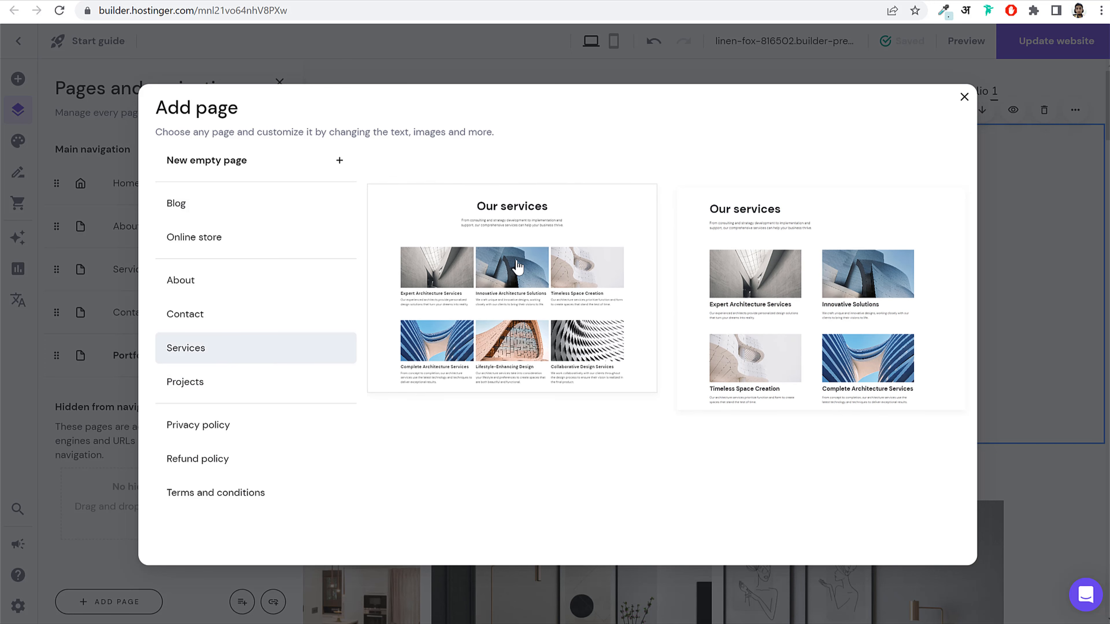
pyautogui.click(518, 267)
pyautogui.click(449, 276)
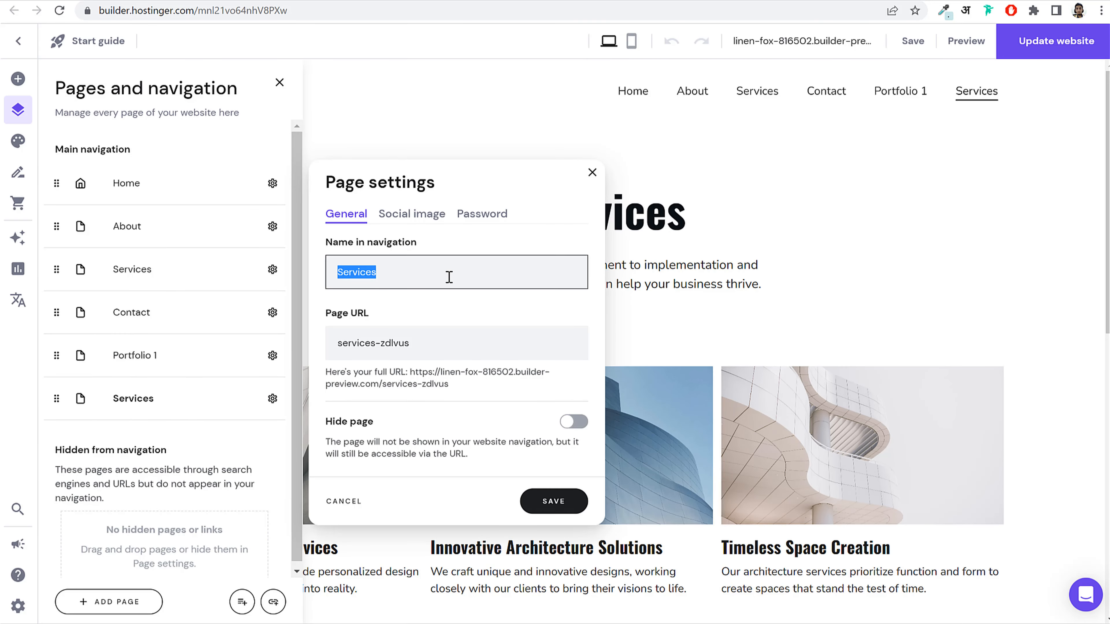
pyautogui.write('Portfolio 2')
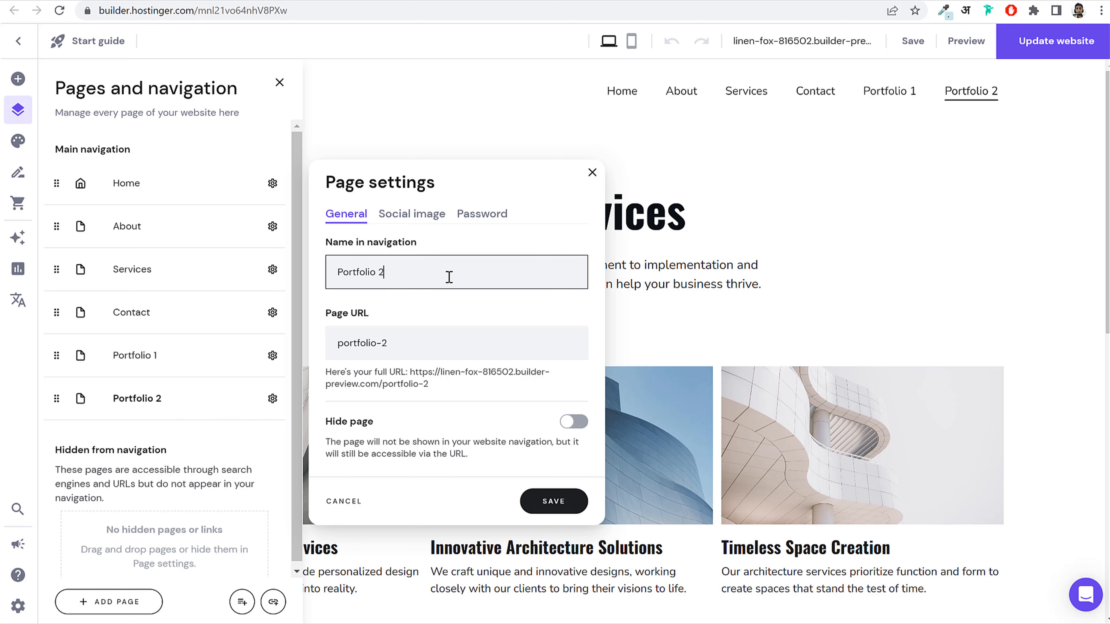
# Step: Save the Portfolio 2 page settings and return to the page canvas
pyautogui.click(554, 502)
pyautogui.scroll(-5, 778, 357)
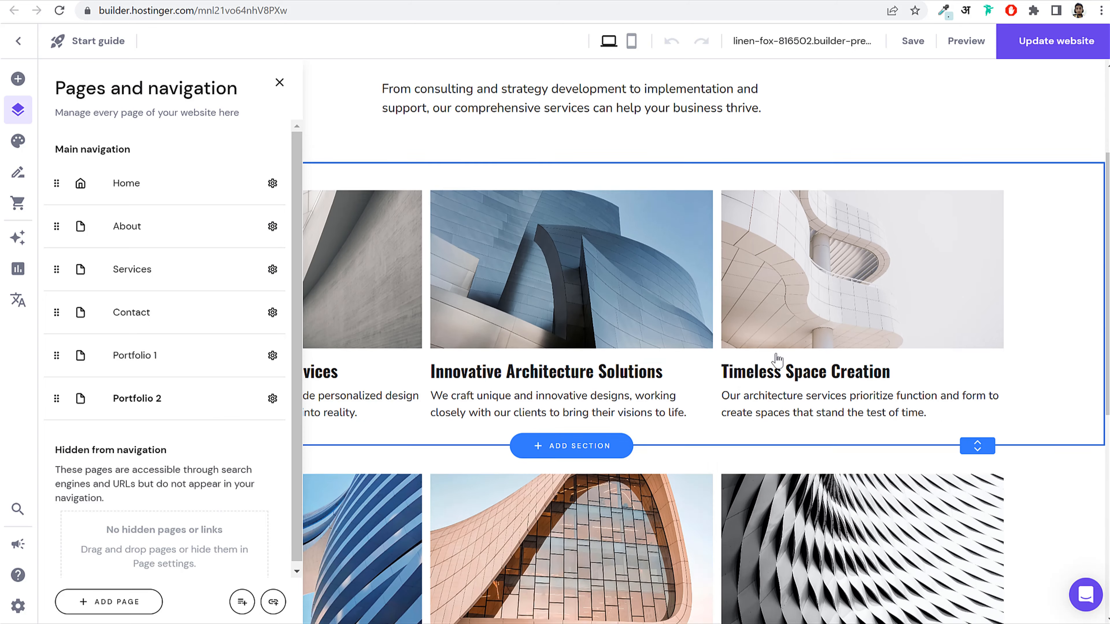
pyautogui.click(511, 421)
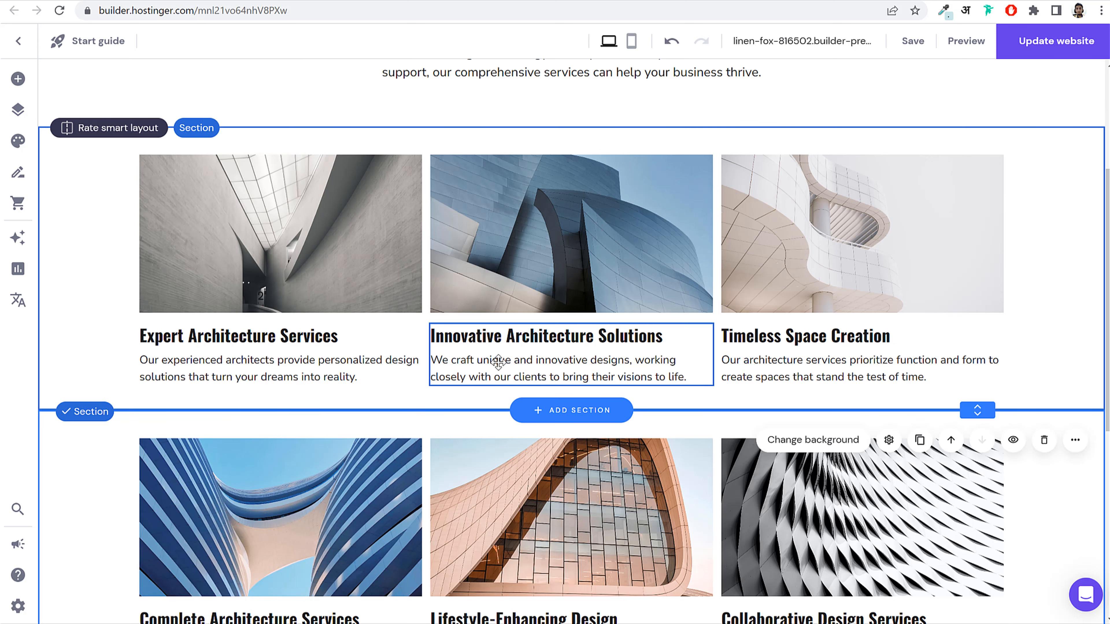
pyautogui.scroll(5, 527, 368)
pyautogui.scroll(-5, 542, 373)
# Step: Replace the first card's image with the living-room interior photo
pyautogui.click(356, 269)
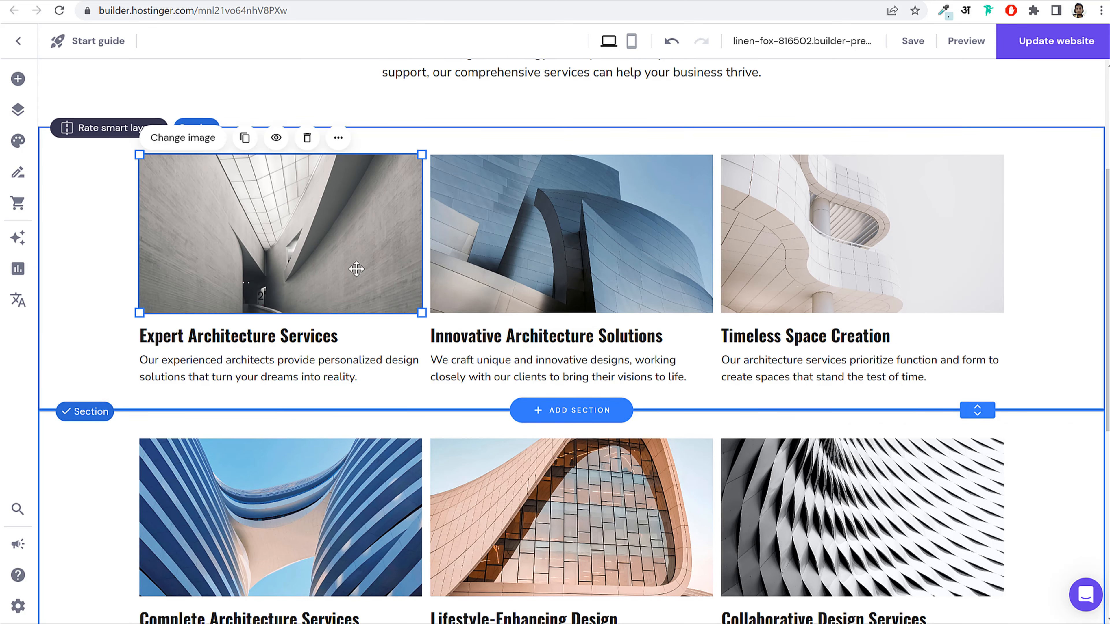
pyautogui.click(341, 268)
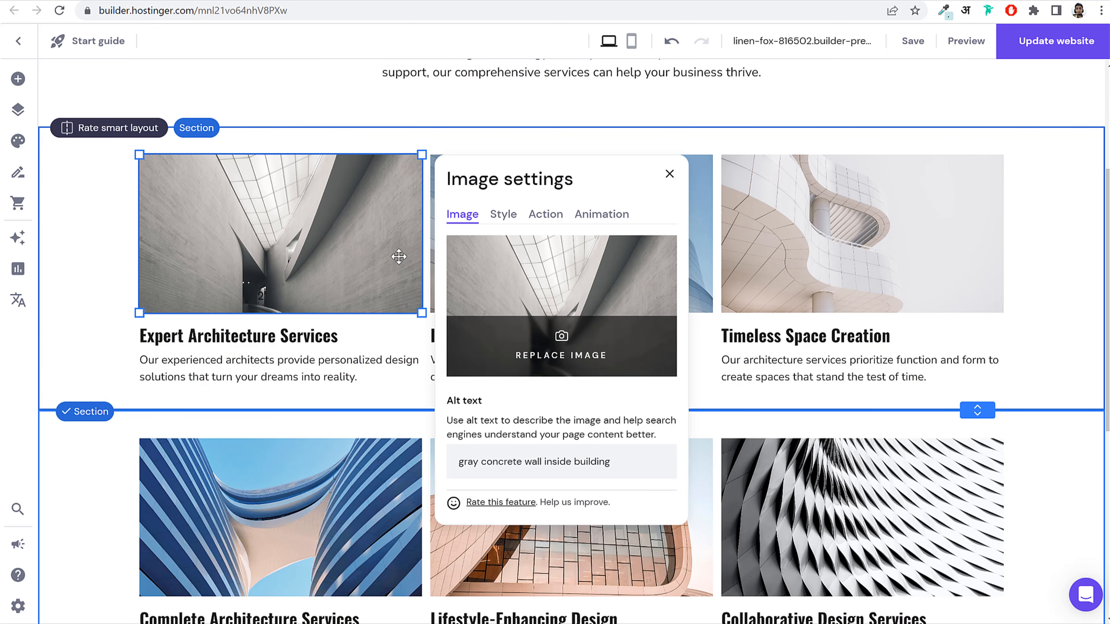
pyautogui.click(500, 300)
pyautogui.scroll(-10, 647, 427)
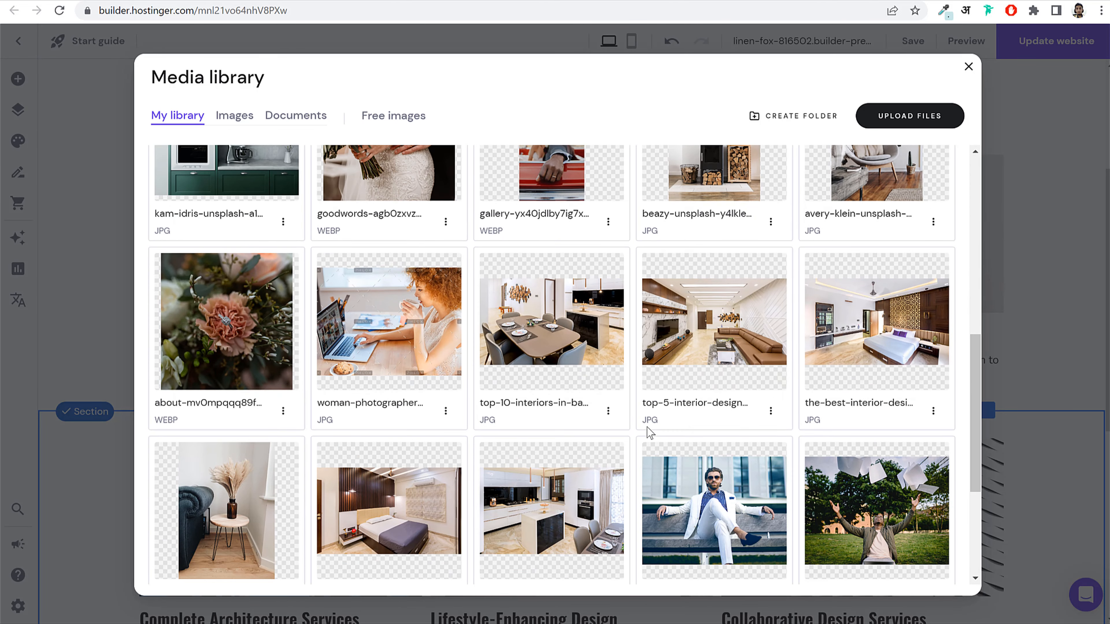
pyautogui.scroll(-1, 736, 341)
pyautogui.scroll(1, 751, 339)
pyautogui.moveTo(700, 324)
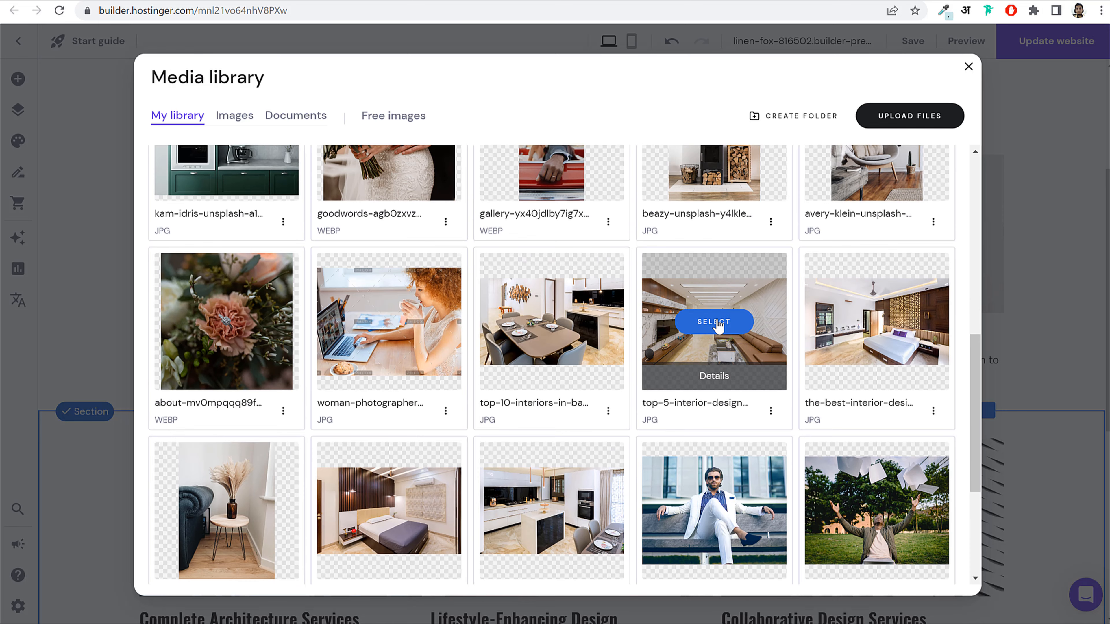
pyautogui.click(714, 323)
# Step: Change the first card's heading to 'Adheri Project'
pyautogui.click(251, 339)
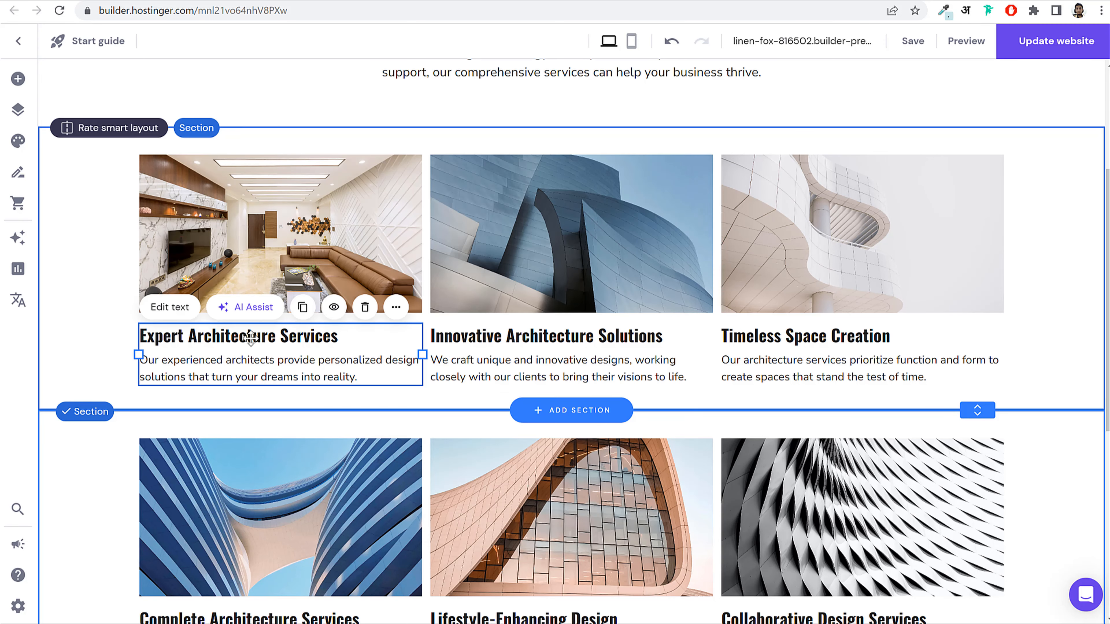
pyautogui.click(252, 339)
pyautogui.moveTo(354, 336); pyautogui.dragTo(150, 336)
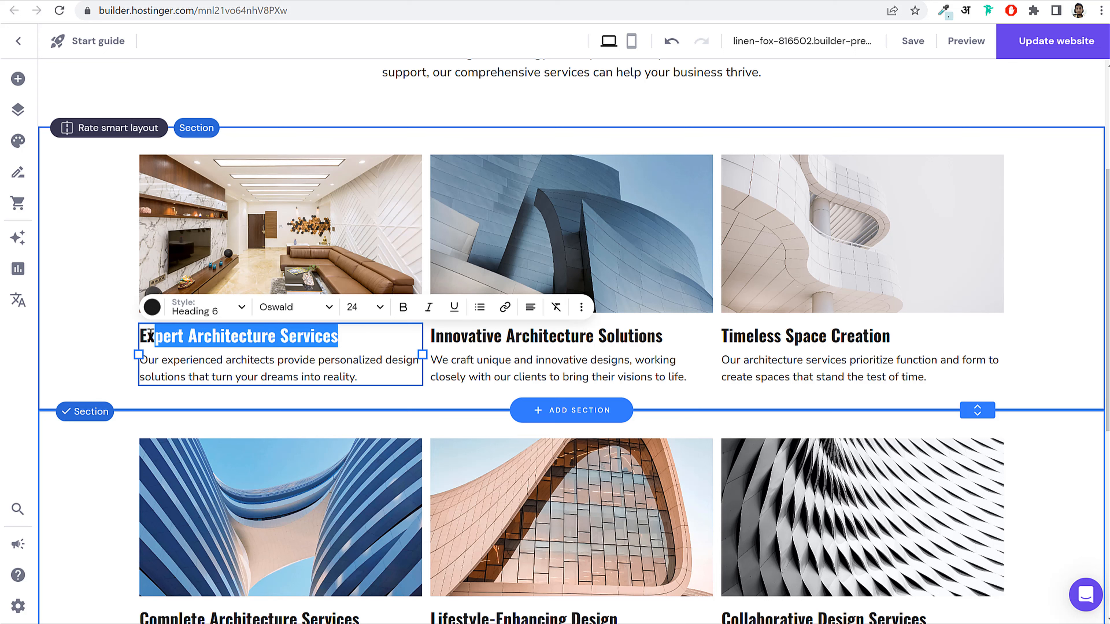
pyautogui.write('Adh')
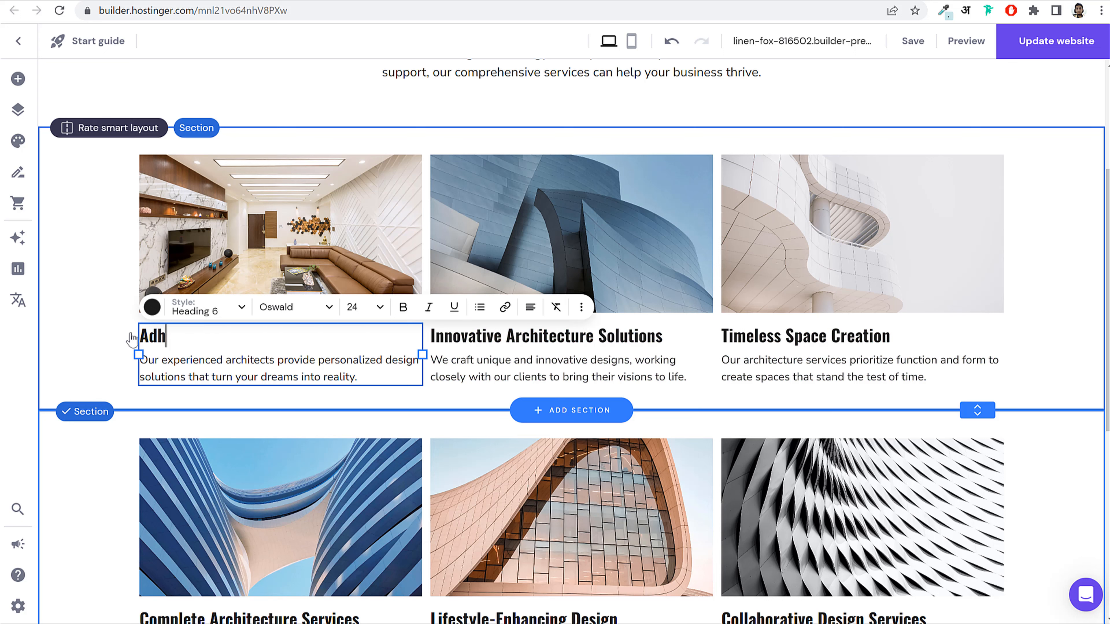
pyautogui.write('eri Project')
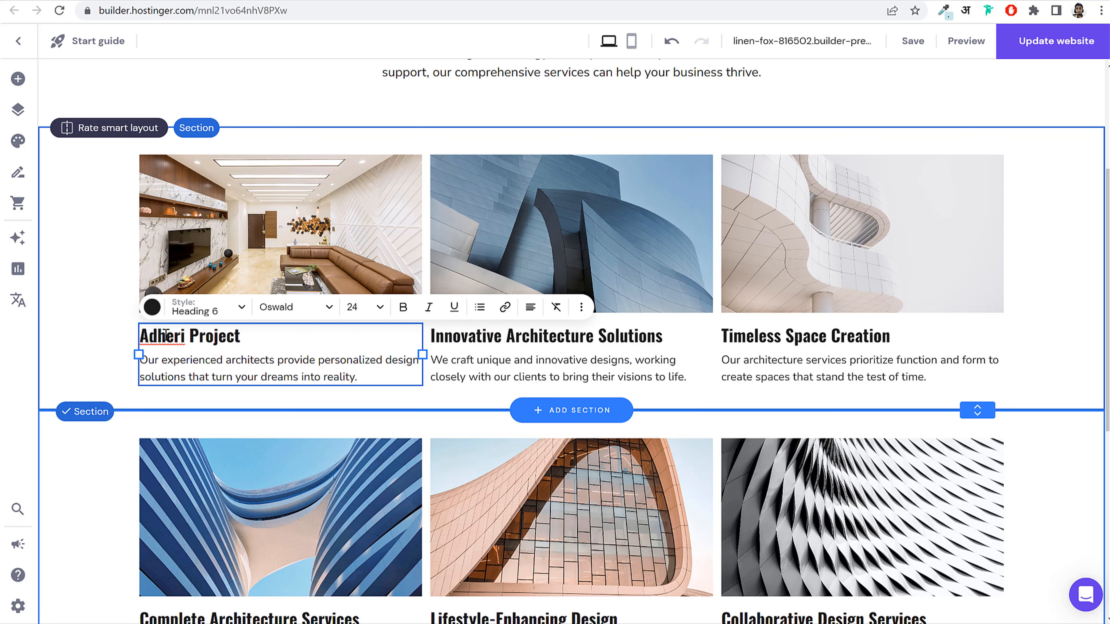
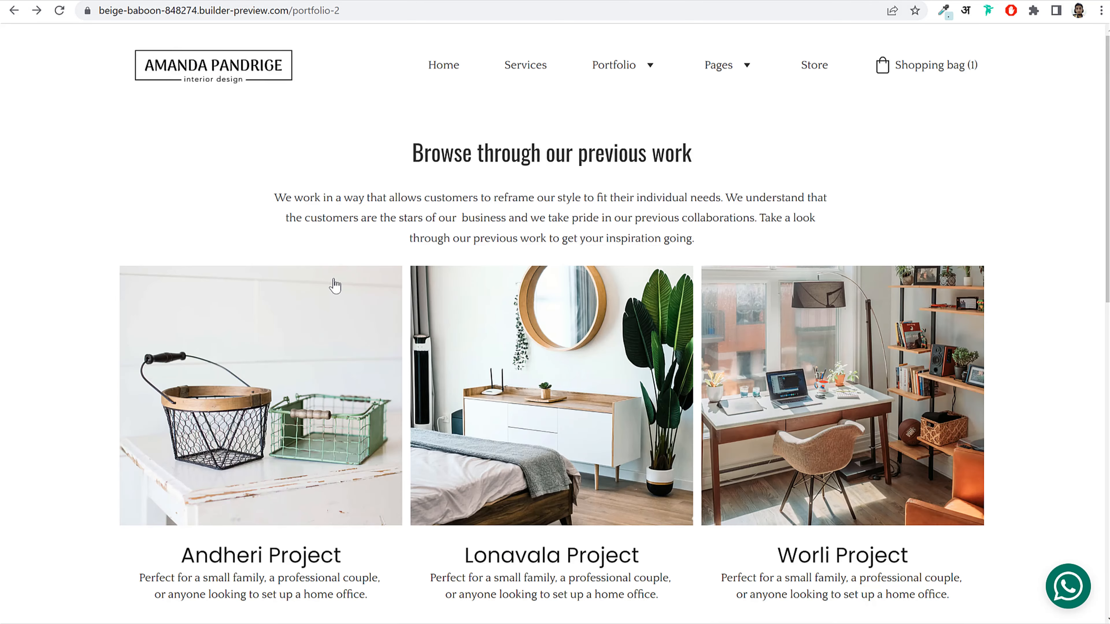
# Step: Save the services section with the living-room photo on the Andheri Project card
pyautogui.scroll(-3, 335, 285)
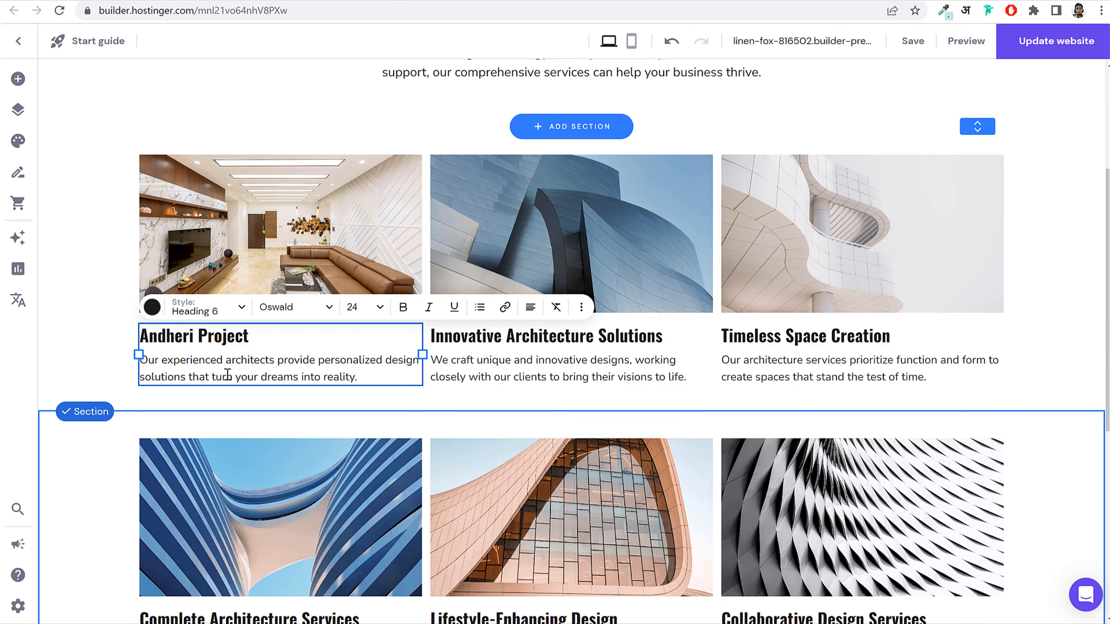
pyautogui.click(275, 253)
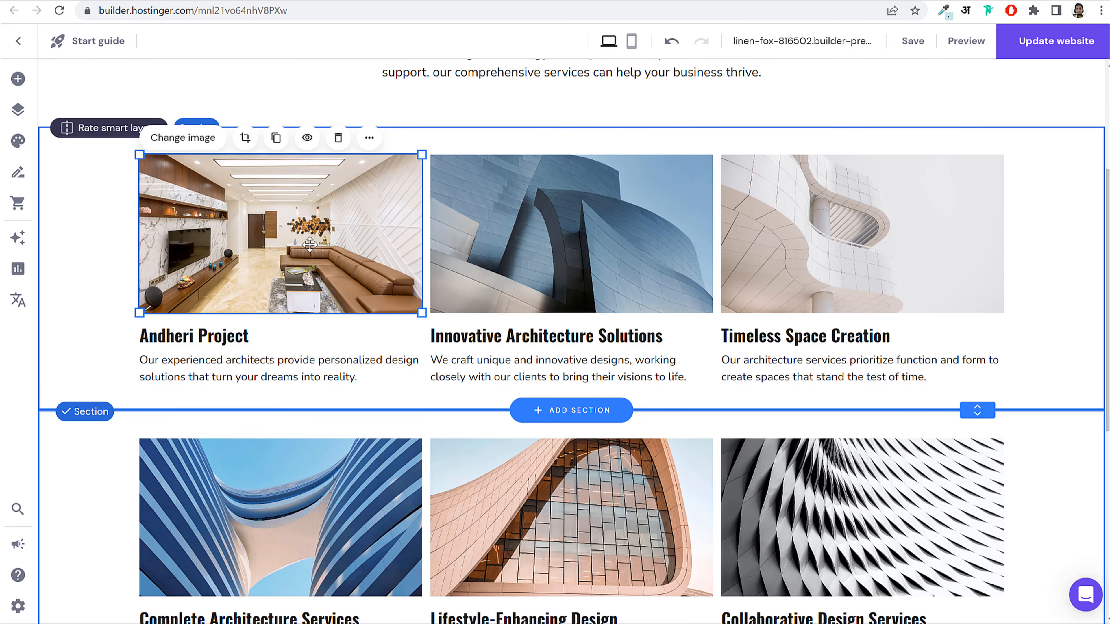
pyautogui.click(916, 41)
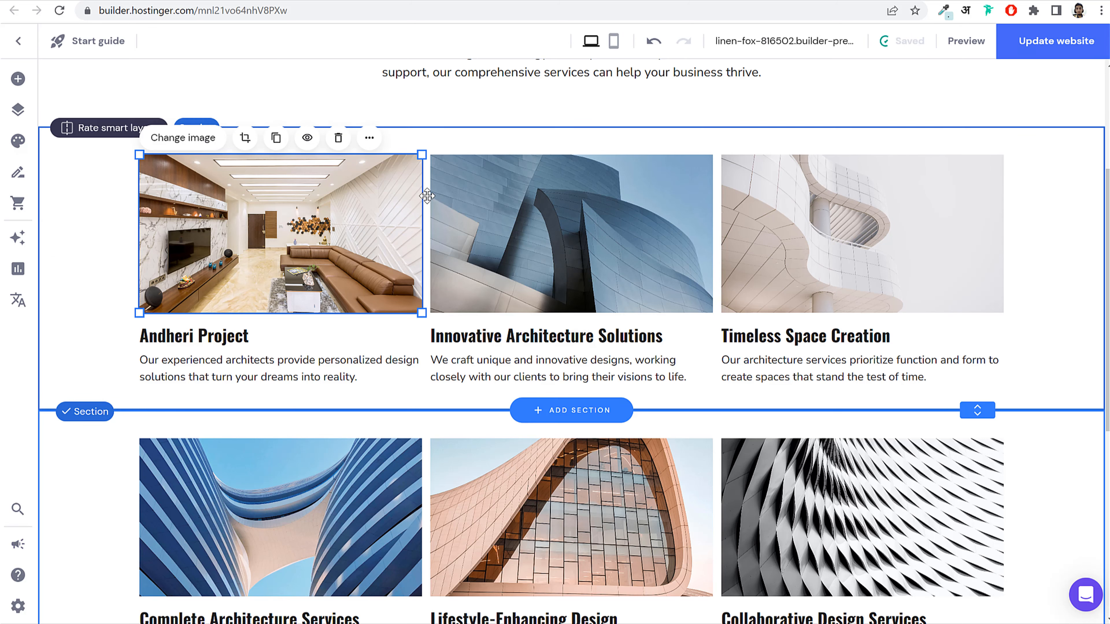
pyautogui.scroll(-5, 903, 314)
pyautogui.scroll(6, 403, 328)
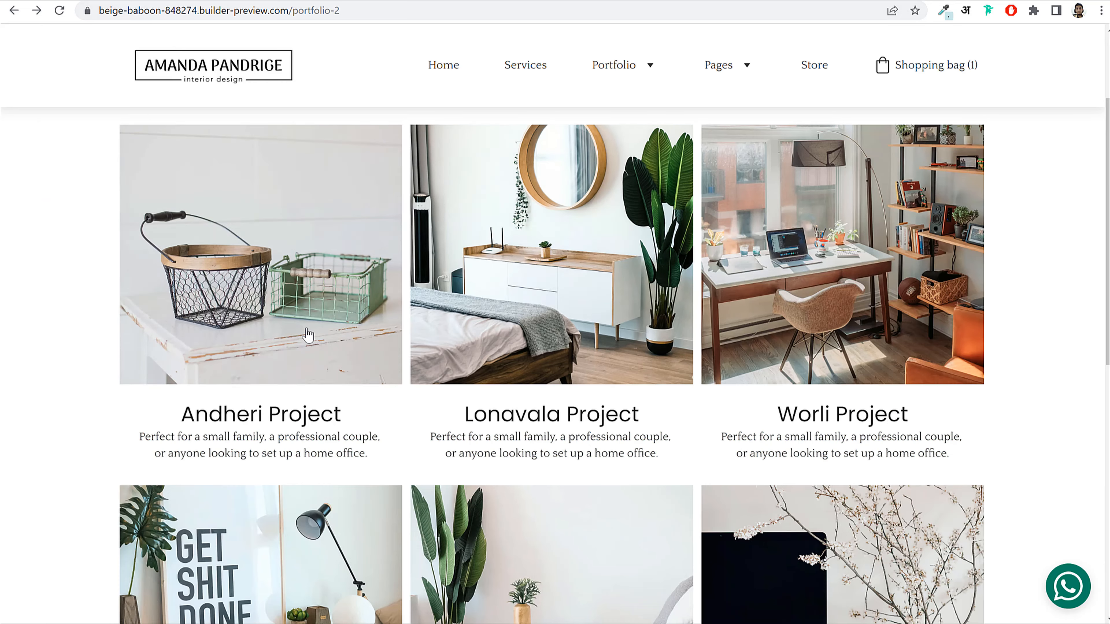
pyautogui.click(297, 322)
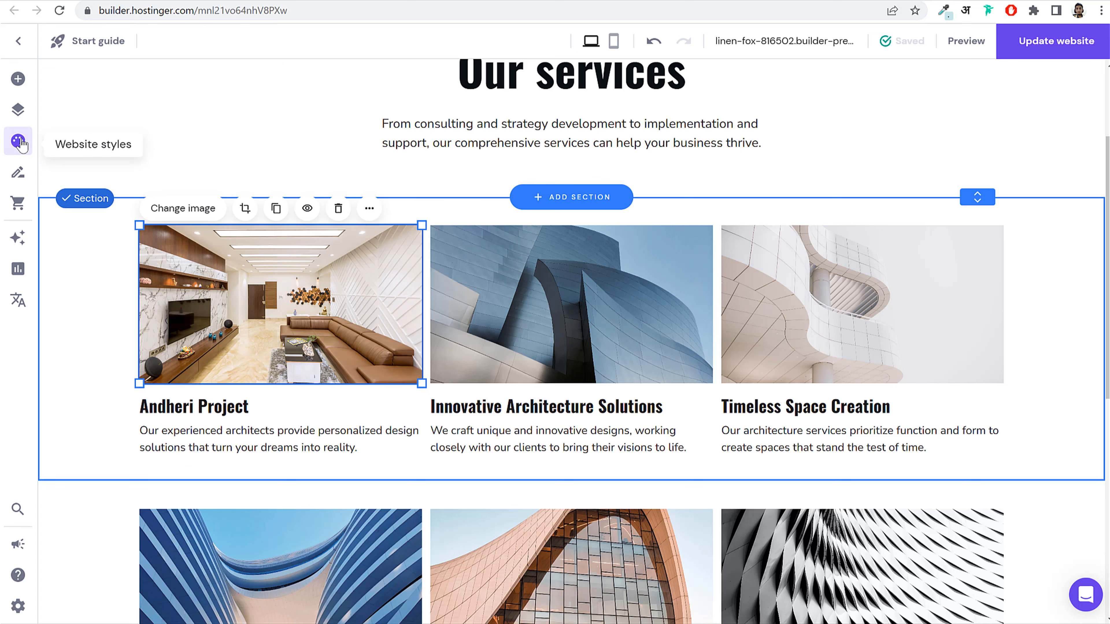
pyautogui.click(18, 115)
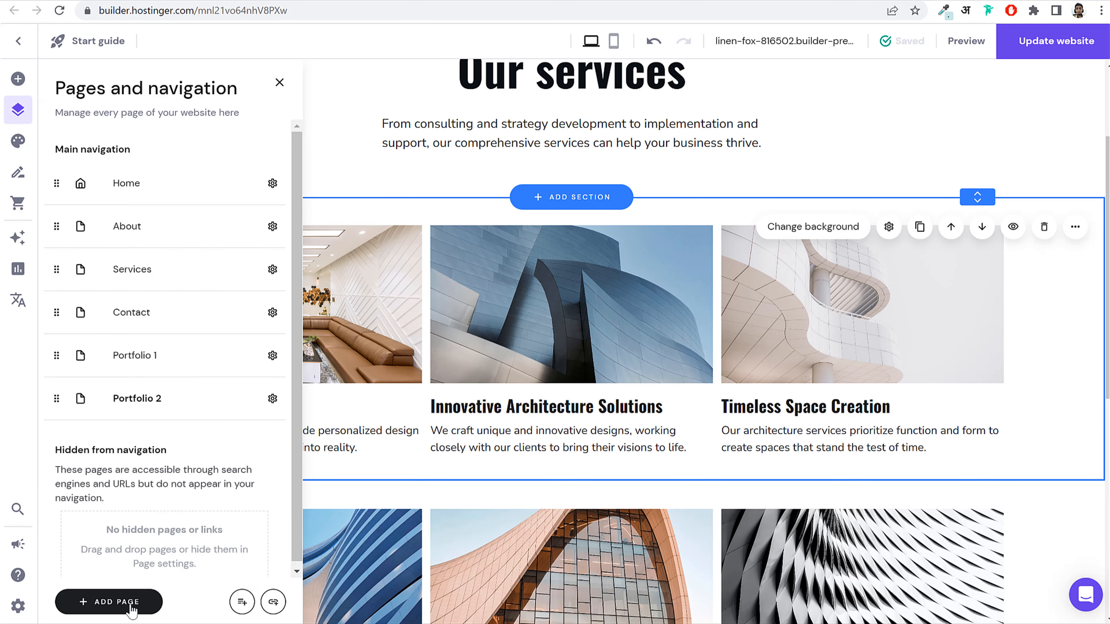
# Step: Add a Projects template page named 'Andheri Project', hidden from the site navigation
pyautogui.click(139, 600)
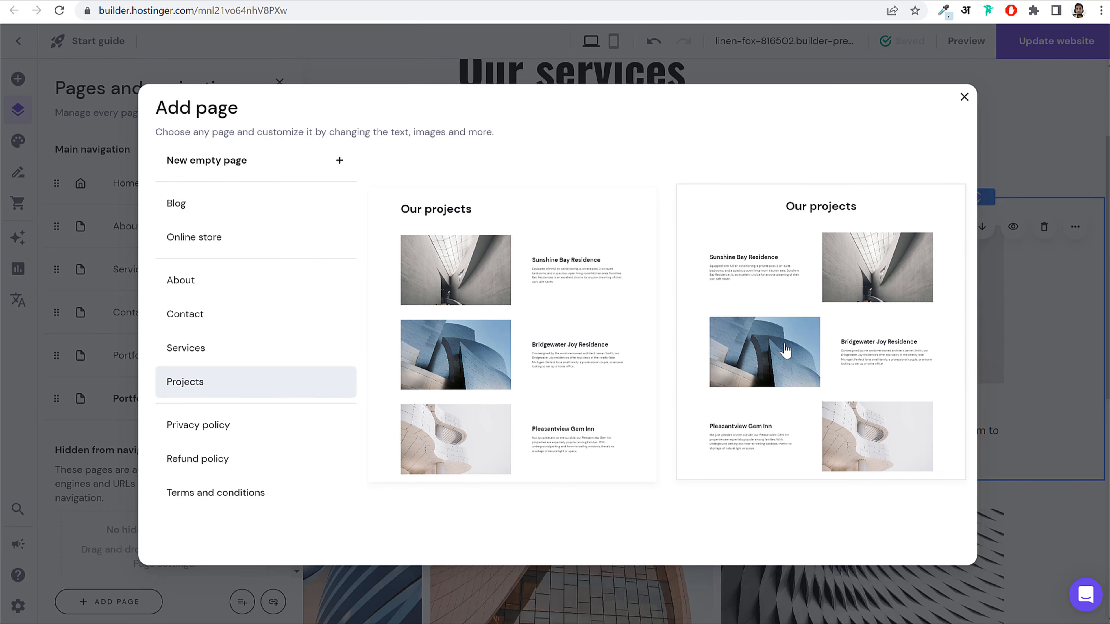
pyautogui.click(841, 291)
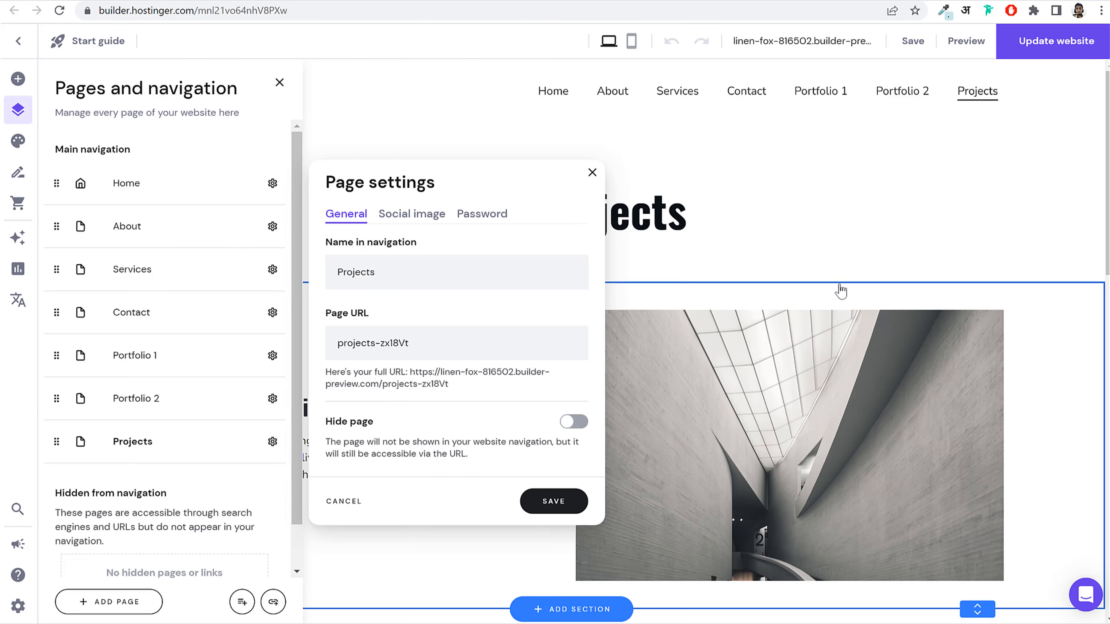
pyautogui.moveTo(339, 250); pyautogui.dragTo(410, 252)
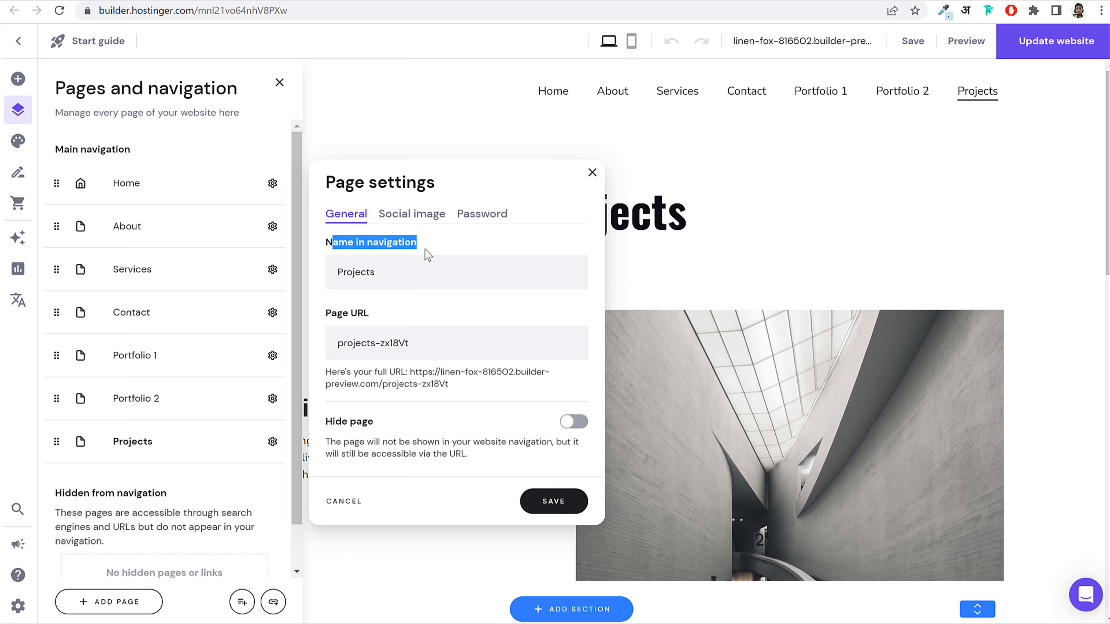
pyautogui.click(406, 272)
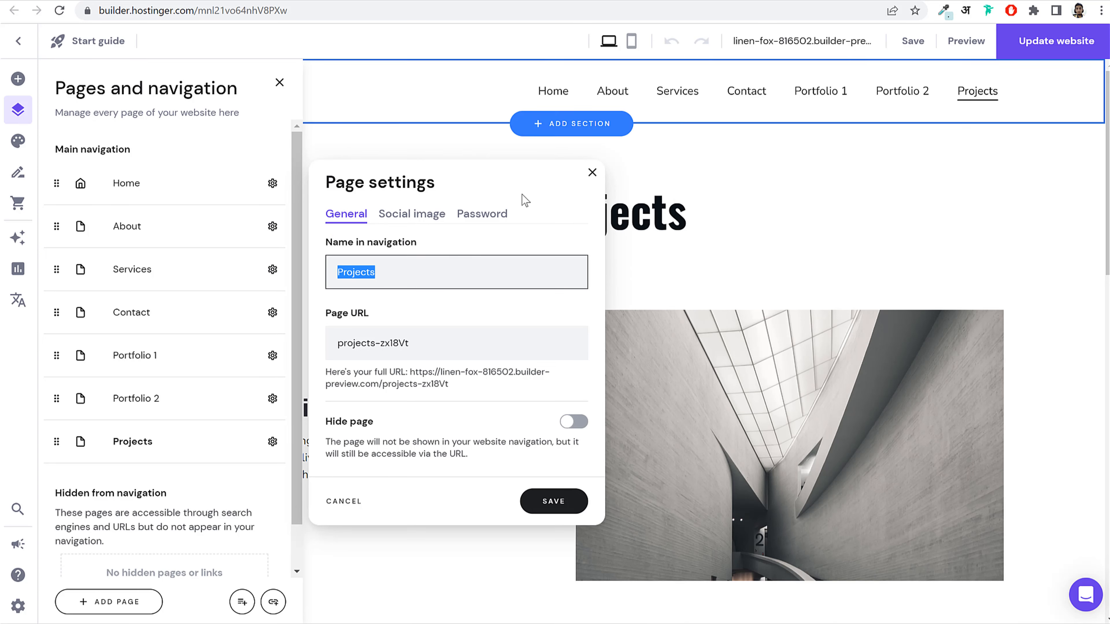
pyautogui.write('Andhe')
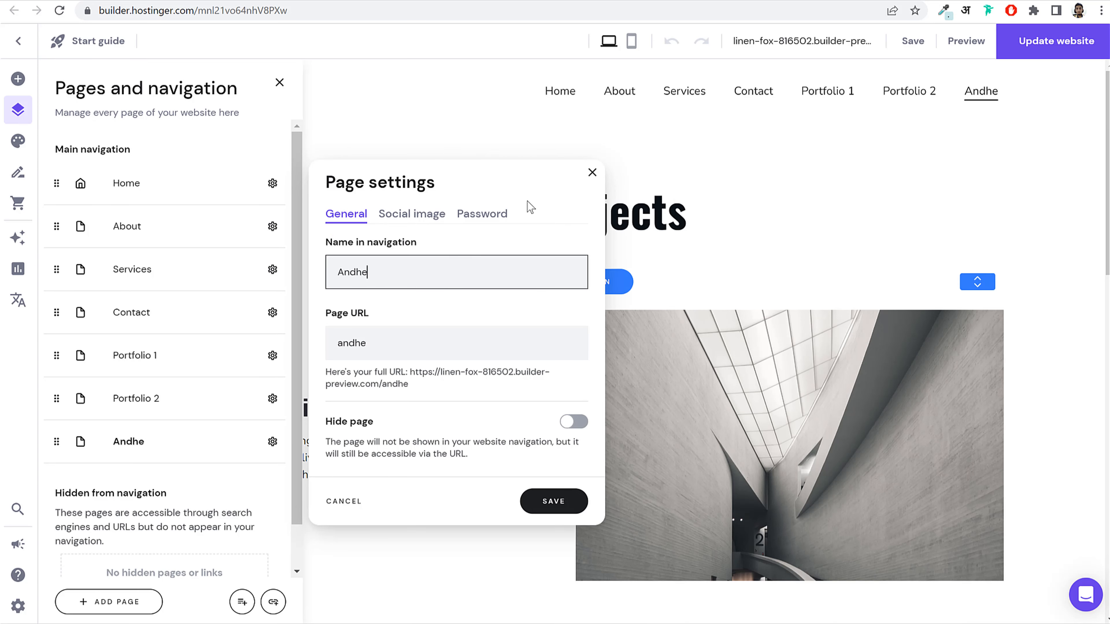
pyautogui.write('ri Project')
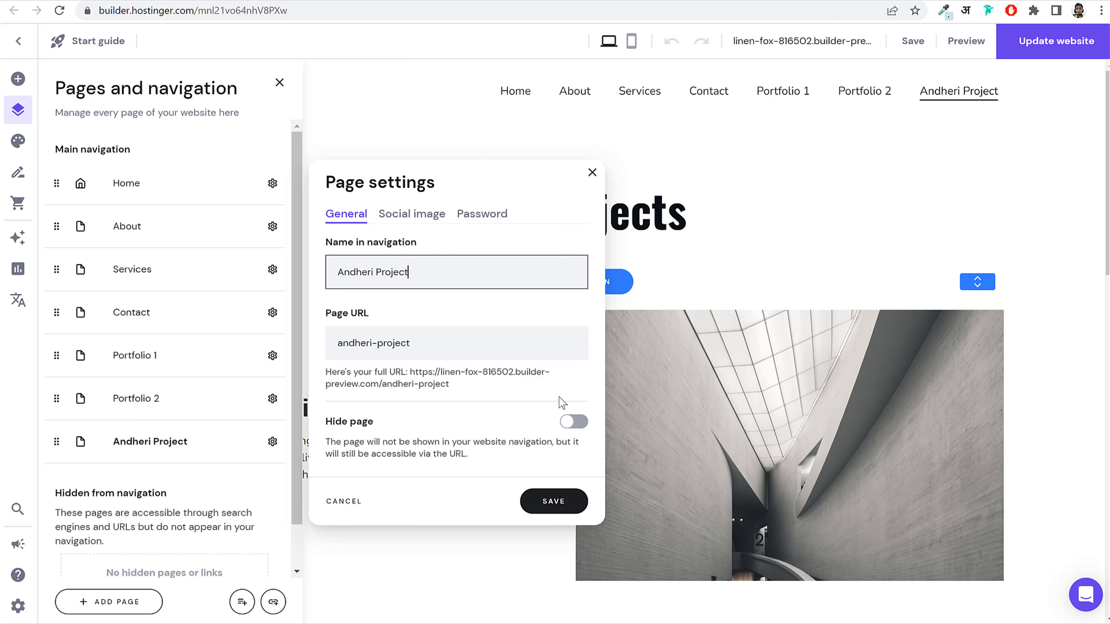
pyautogui.click(575, 421)
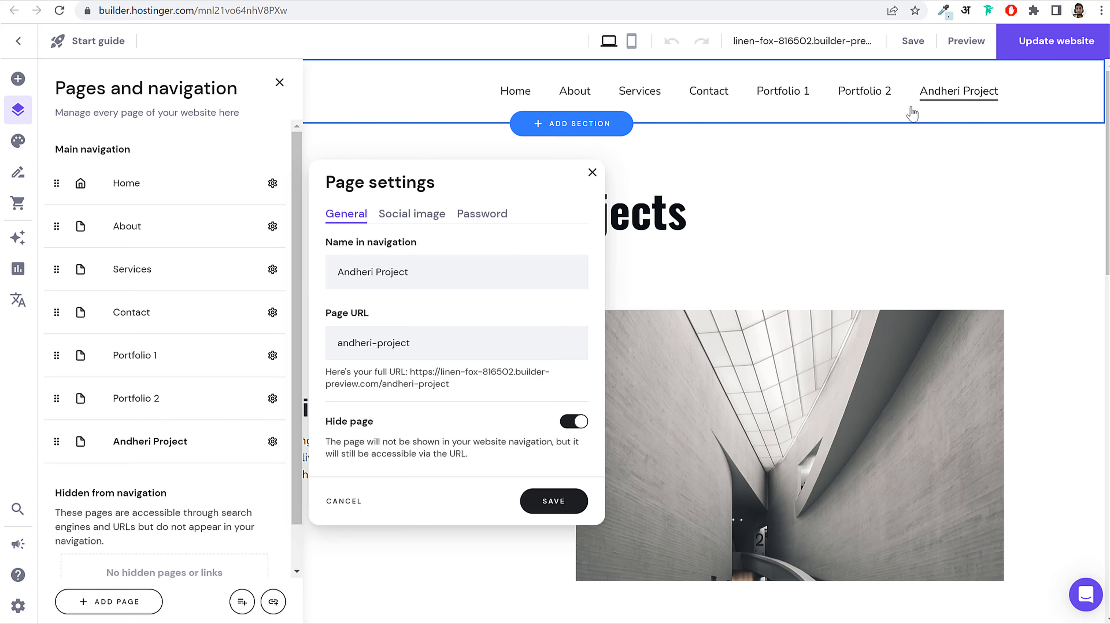
pyautogui.click(552, 501)
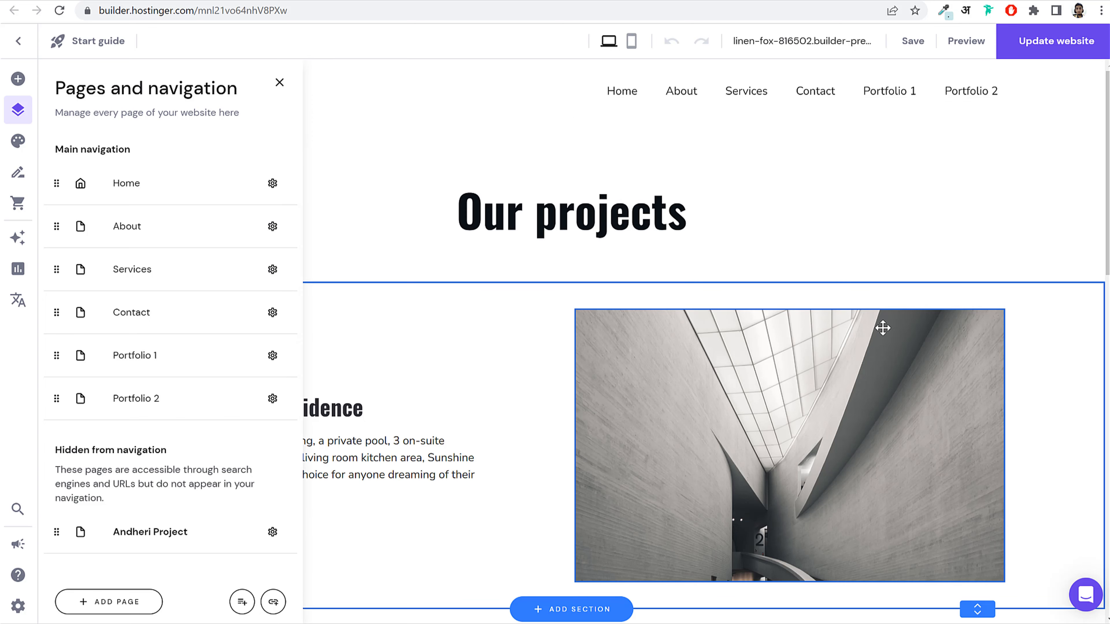
pyautogui.scroll(-3, 510, 251)
pyautogui.click(503, 238)
# Step: Change the 'Our projects' heading to 'Andheri Project'
pyautogui.scroll(3, 557, 251)
pyautogui.click(558, 226)
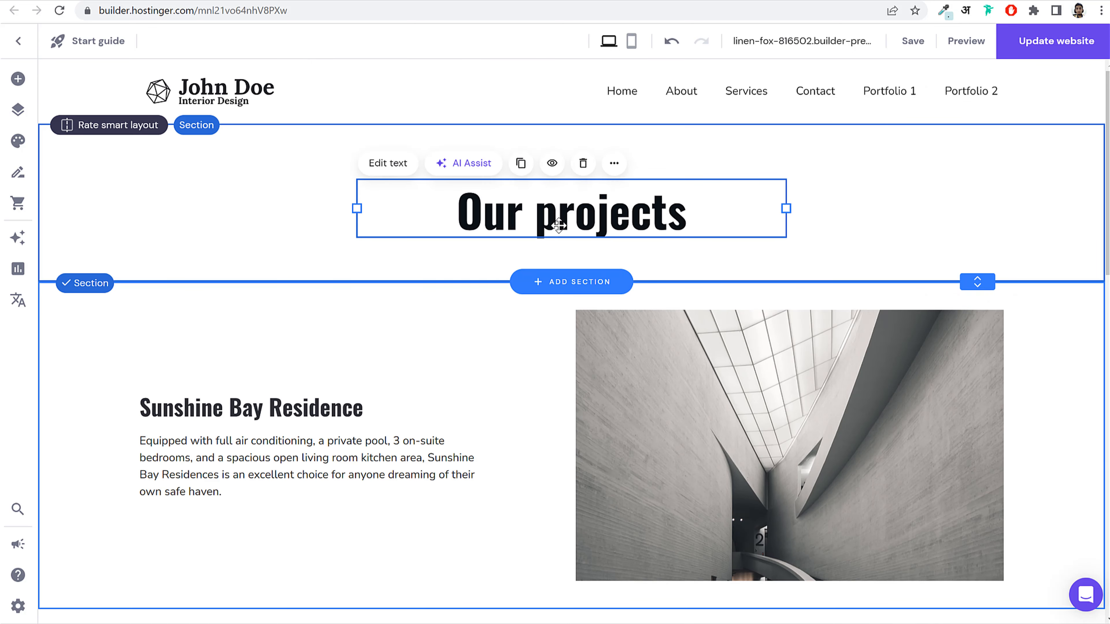
pyautogui.click(558, 226)
pyautogui.write('Andheri Project')
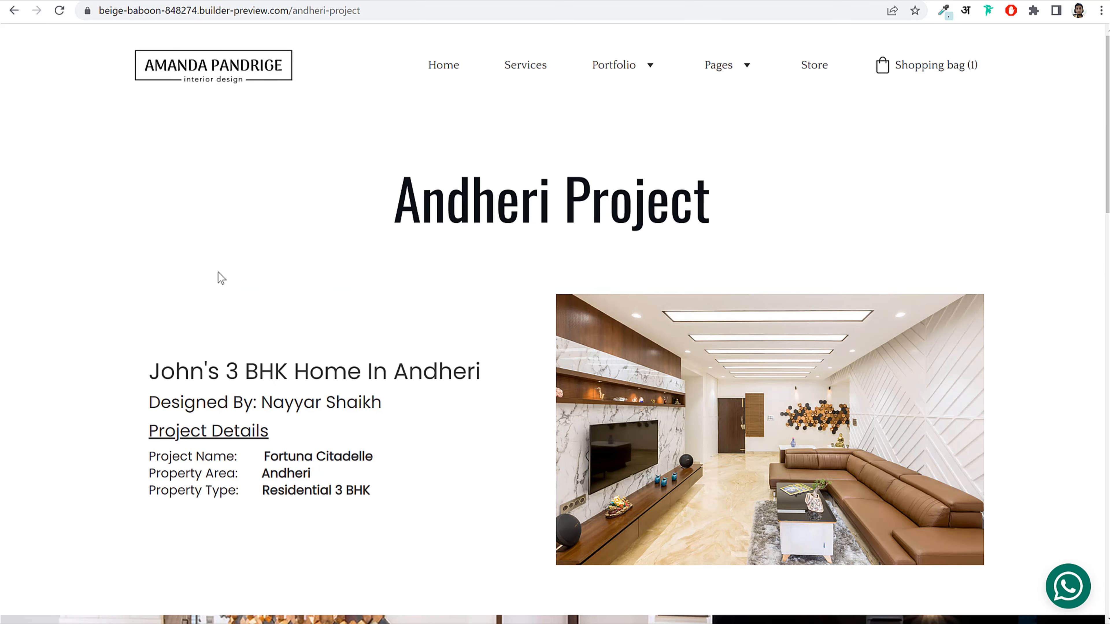
pyautogui.scroll(-3, 335, 299)
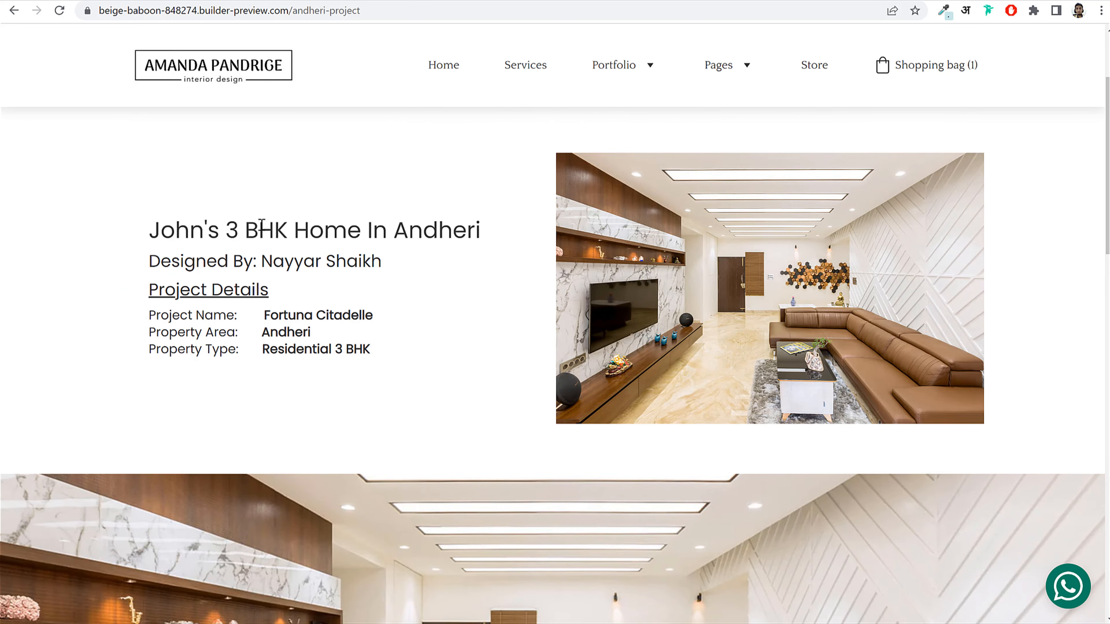
# Step: Replace the Sunshine Bay Residence title with '3 BHK Home In Andheri', keeping the heading style
pyautogui.moveTo(229, 225); pyautogui.dragTo(484, 220)
pyautogui.hotkey('ctrl', 'c')
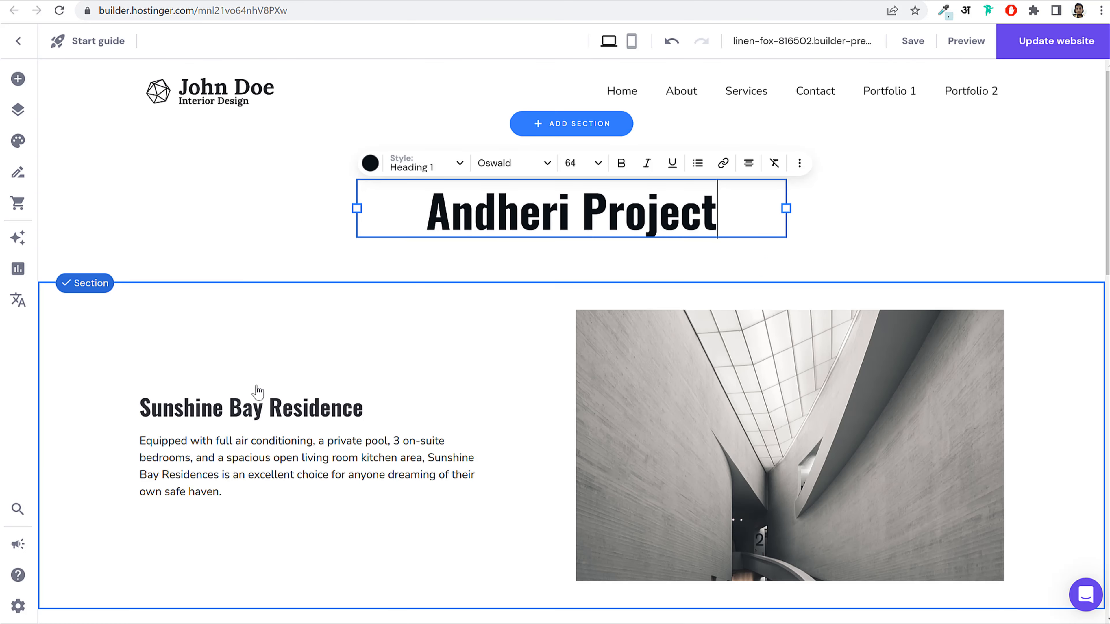
pyautogui.click(260, 411)
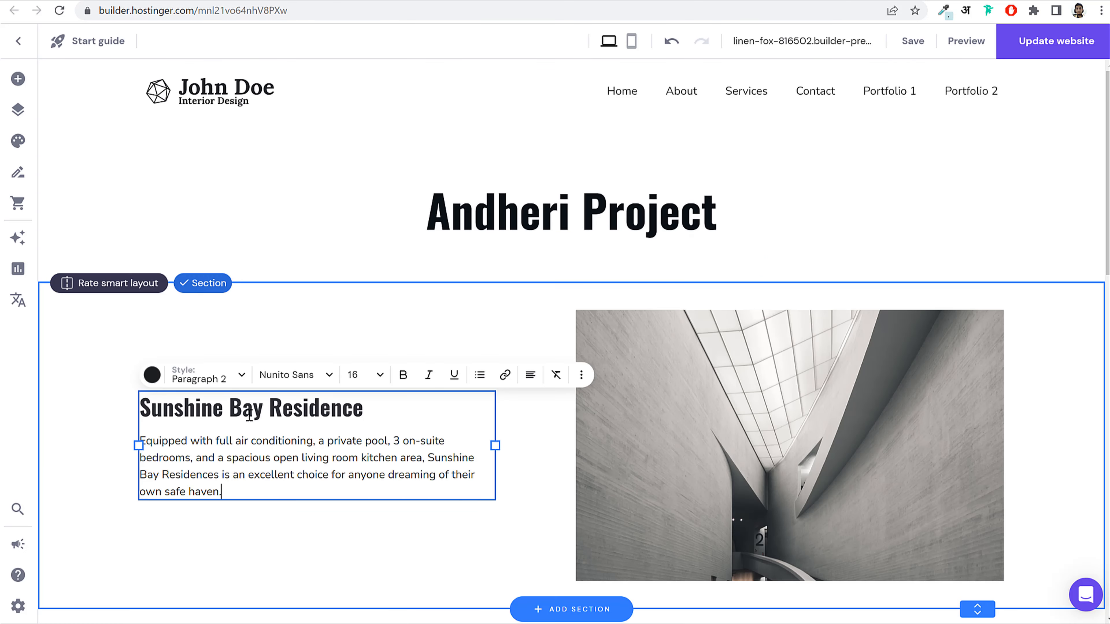
pyautogui.click(192, 412)
pyautogui.moveTo(377, 410); pyautogui.dragTo(137, 408)
pyautogui.hotkey('ctrl', 'v')
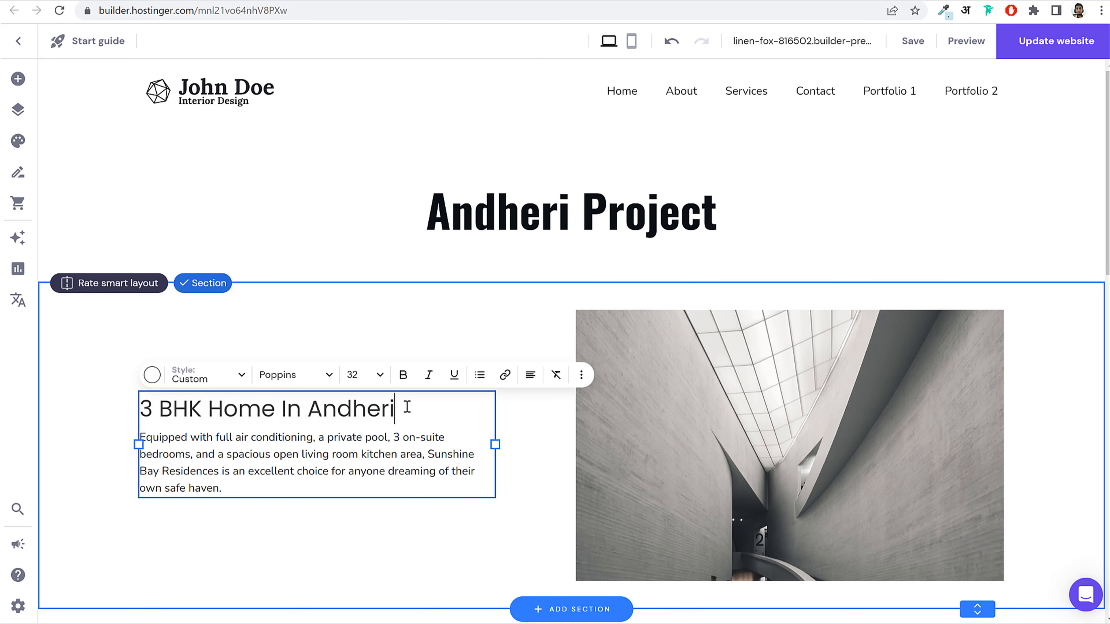
pyautogui.hotkey('ctrl', 'z')
pyautogui.hotkey('ctrl', 'shift', 'v')
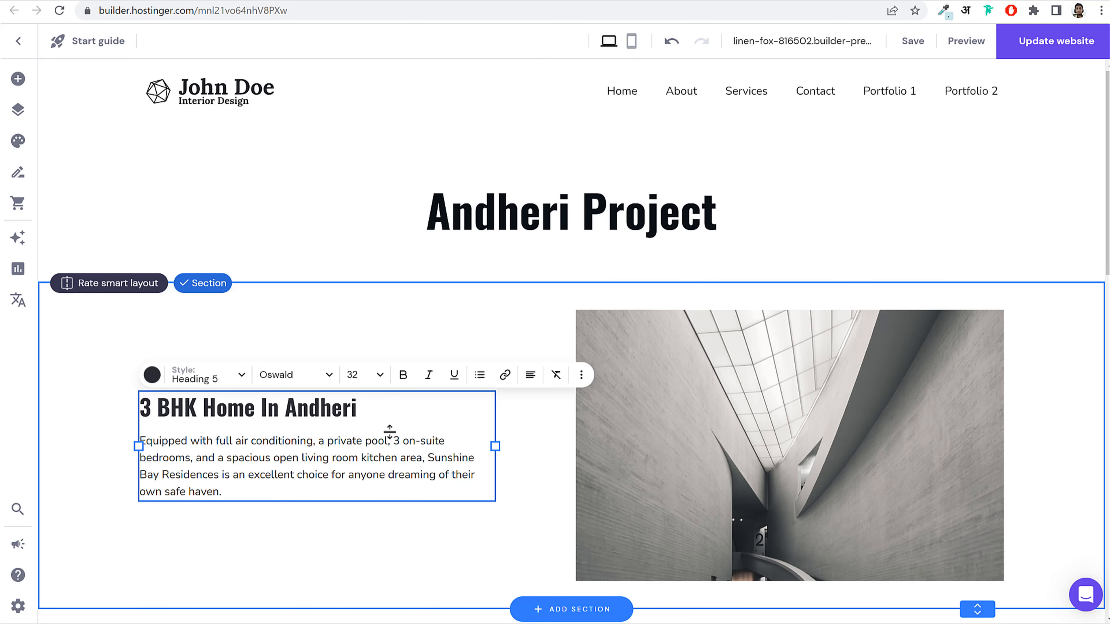
# Step: Copy the project details from the reference page over the Sunshine Bay description paragraph
pyautogui.click(121, 2)
pyautogui.click(175, 324)
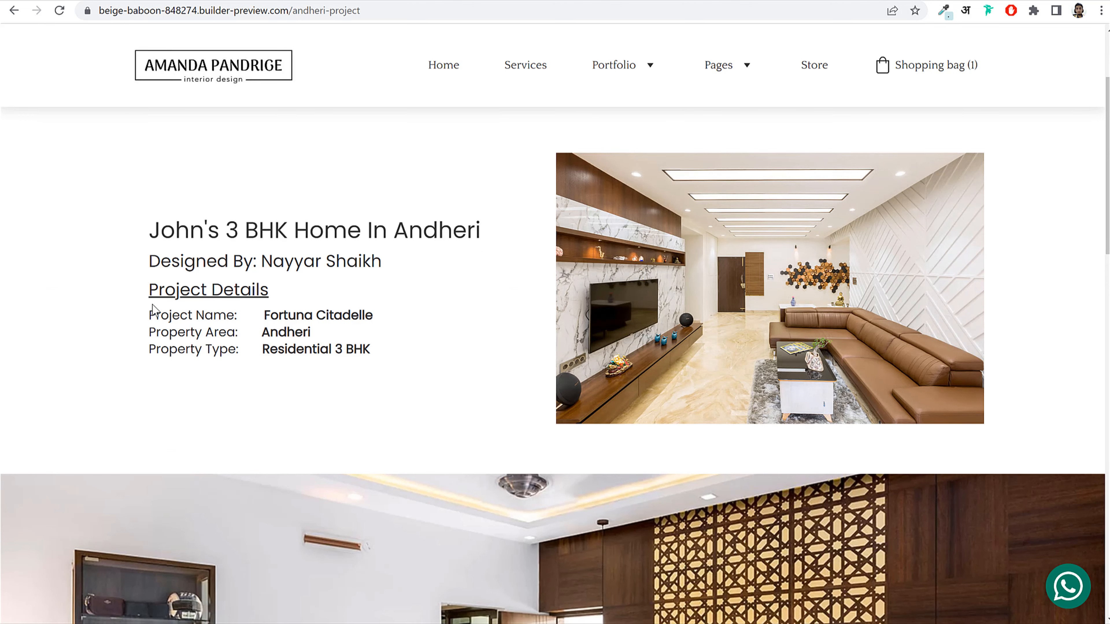
pyautogui.moveTo(204, 310); pyautogui.dragTo(367, 345)
pyautogui.hotkey('ctrl', 'c')
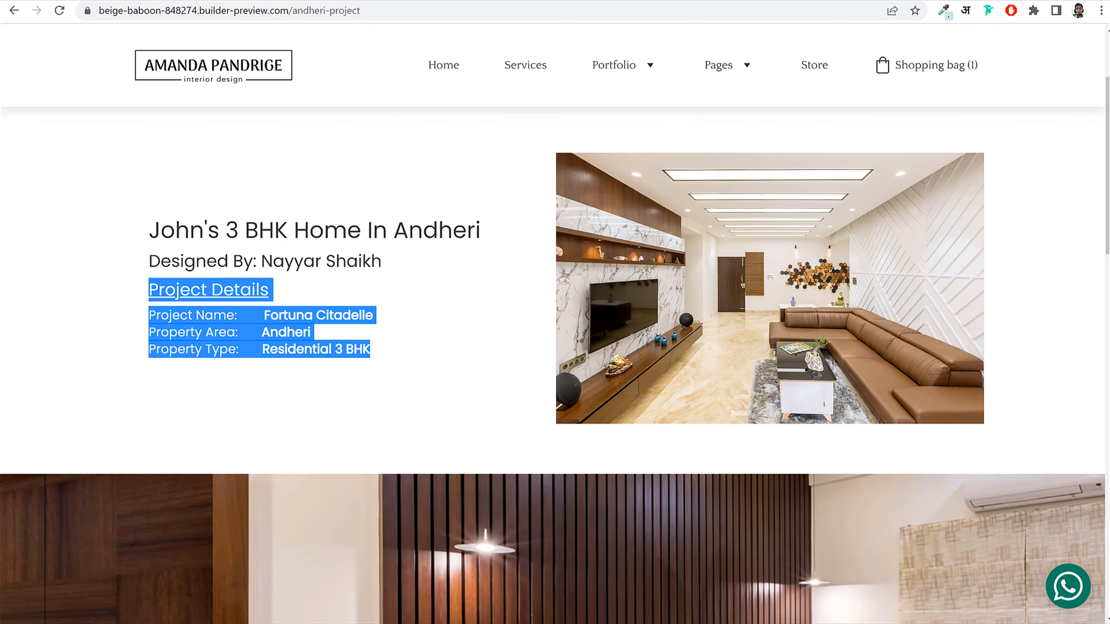
pyautogui.click(198, 2)
pyautogui.tripleClick(196, 473)
pyautogui.hotkey('ctrl', 'shift', 'v')
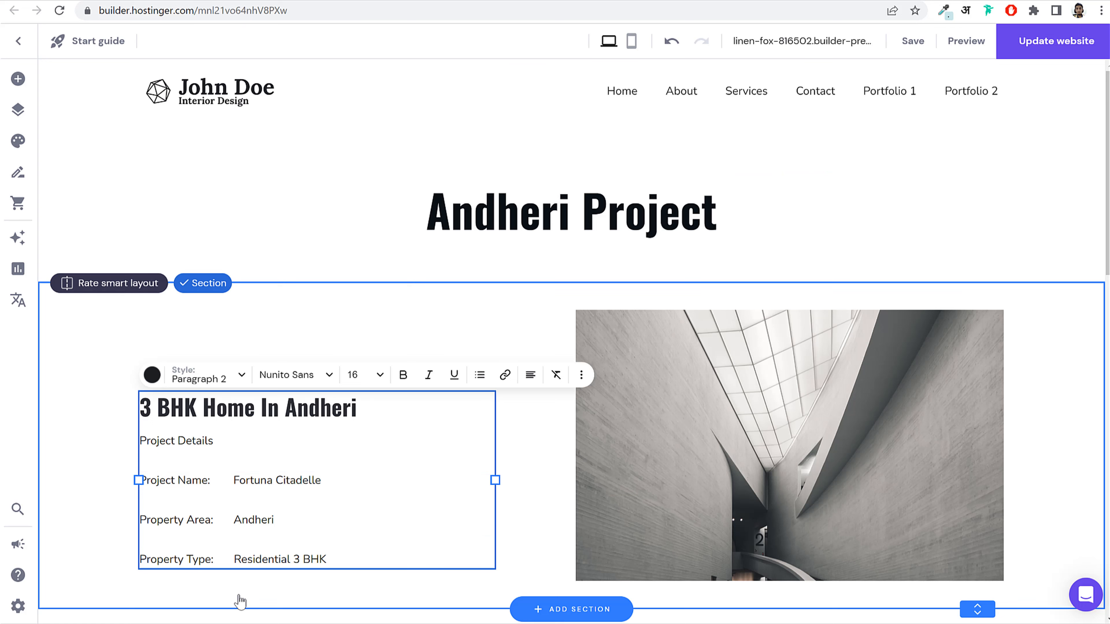
# Step: Remove the blank lines before Property Type, Property Area and Project Name
pyautogui.press('BackSpace')
pyautogui.press('BackSpace')
pyautogui.press('Return')
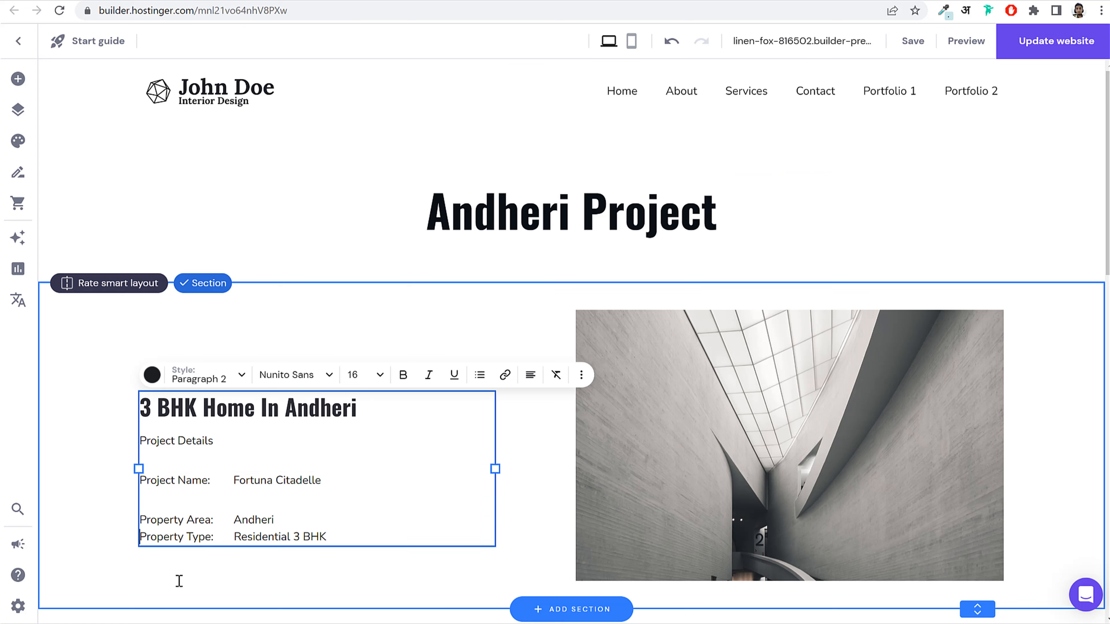
pyautogui.press('BackSpace')
pyautogui.press('BackSpace')
pyautogui.press('Return')
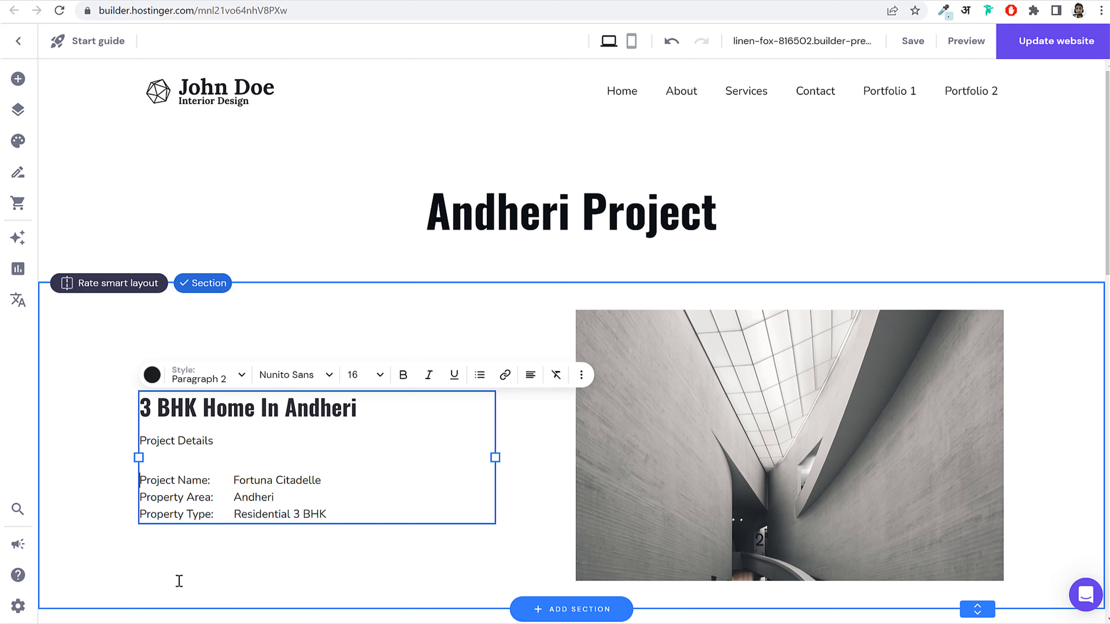
pyautogui.press('BackSpace')
pyautogui.press('BackSpace')
pyautogui.press('Return')
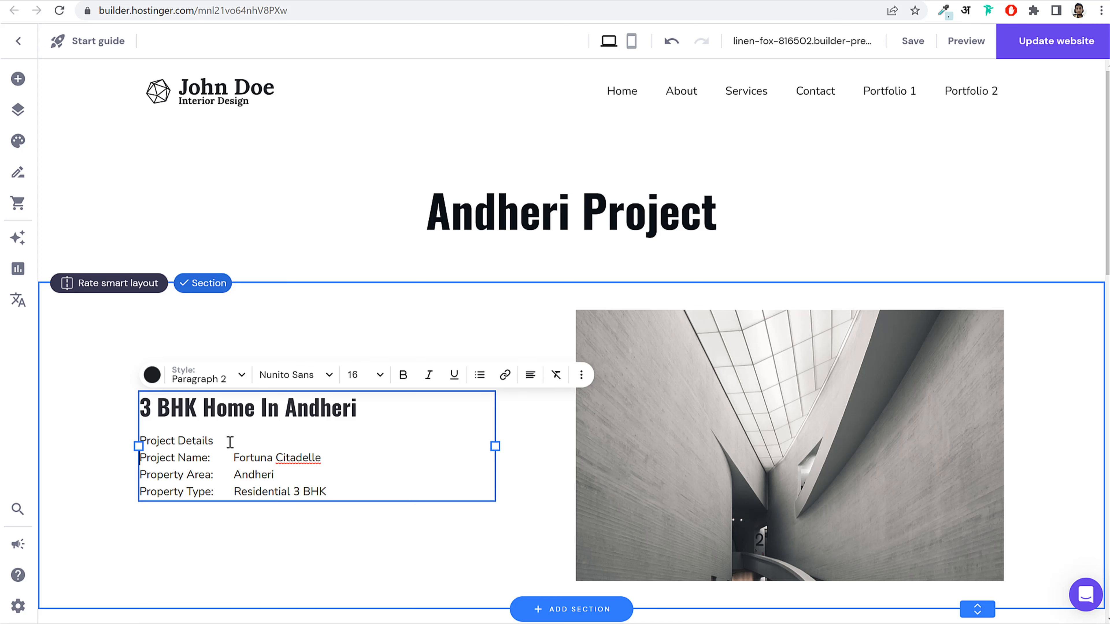
# Step: Make the 'Project Details' label bold and underlined
pyautogui.moveTo(227, 440); pyautogui.dragTo(146, 439)
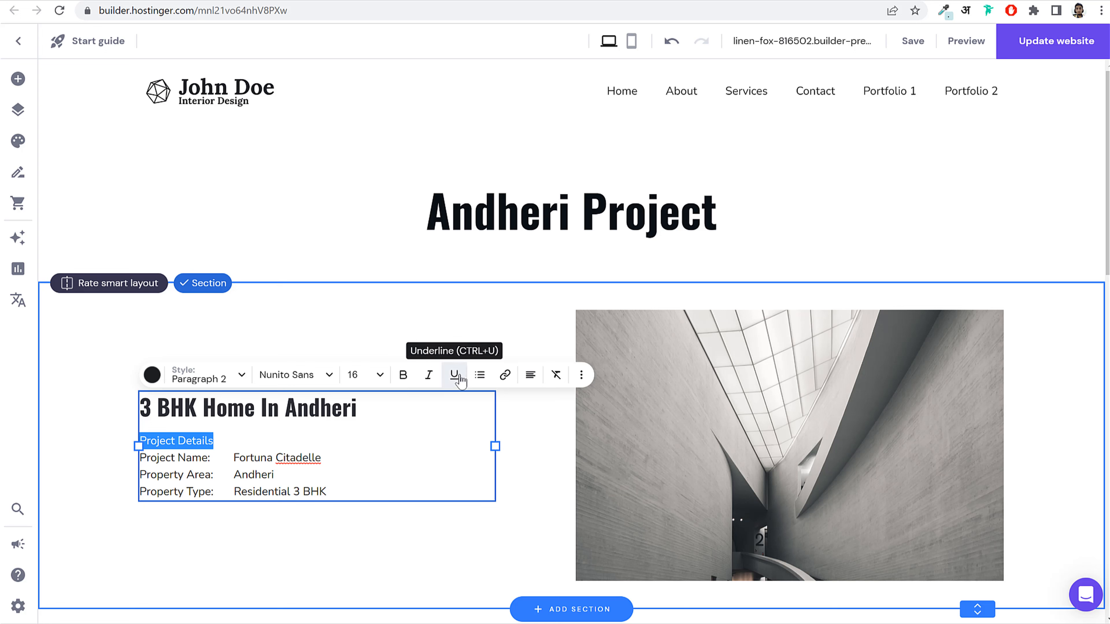
pyautogui.click(364, 461)
pyautogui.moveTo(235, 442); pyautogui.dragTo(138, 438)
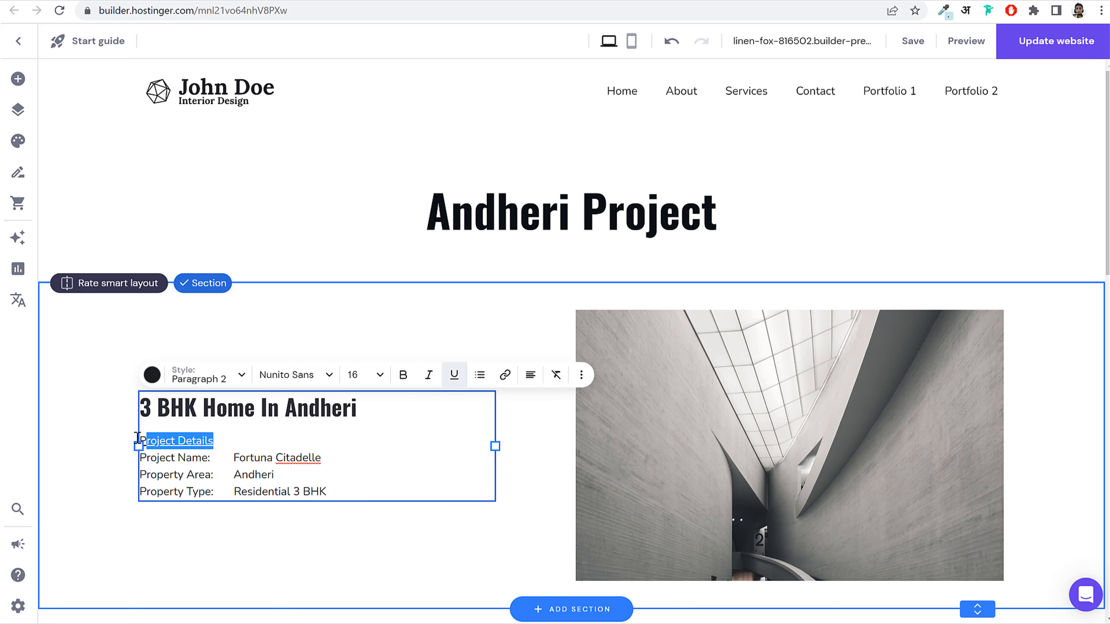
pyautogui.click(403, 375)
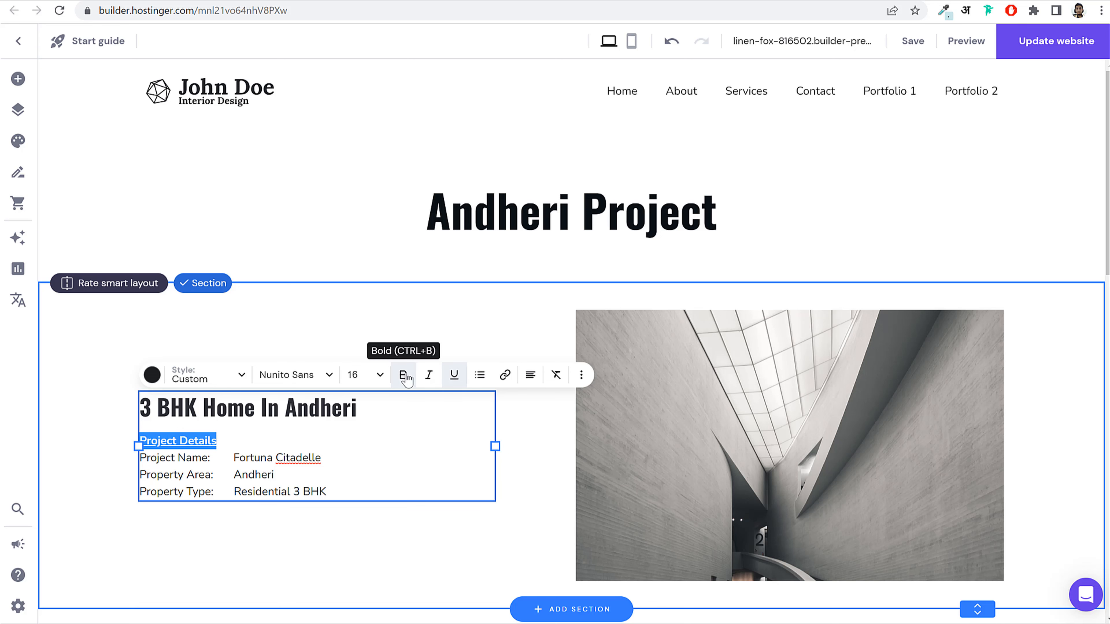
pyautogui.click(406, 449)
pyautogui.click(554, 497)
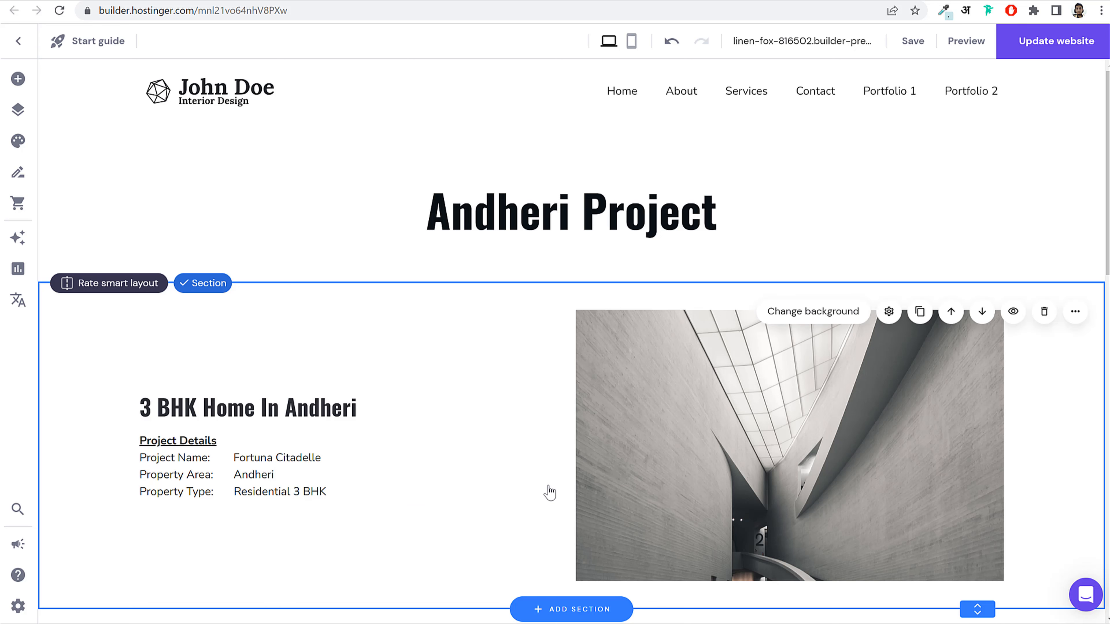
pyautogui.scroll(-2, 547, 493)
pyautogui.click(748, 342)
# Step: Replace the grey concrete-wall photo with the living-room interior photo from the Media library
pyautogui.click(636, 224)
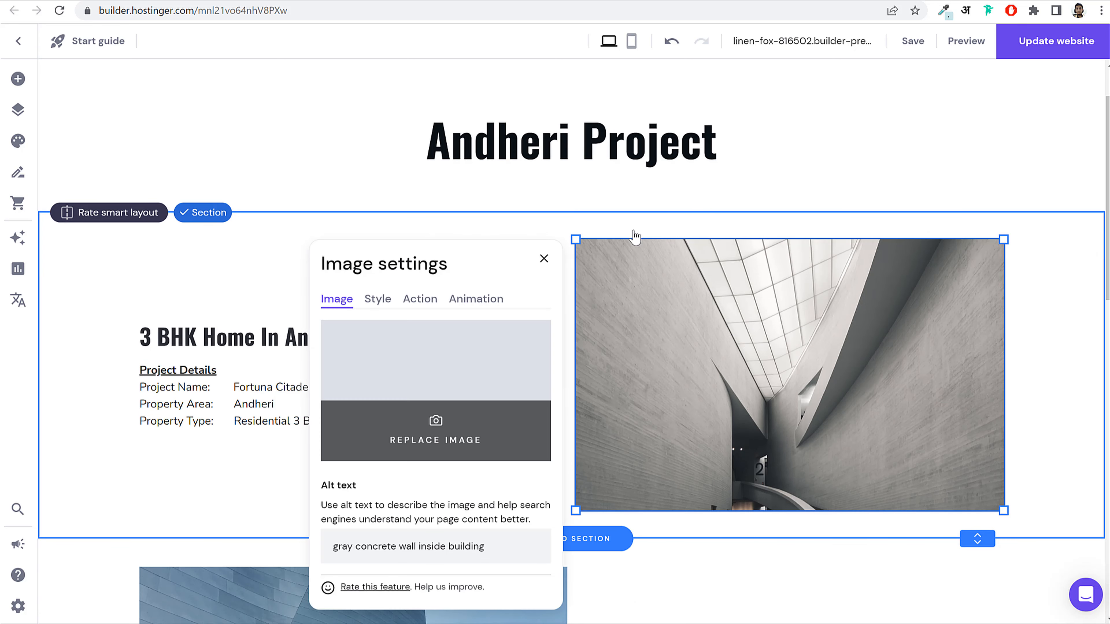
pyautogui.click(443, 380)
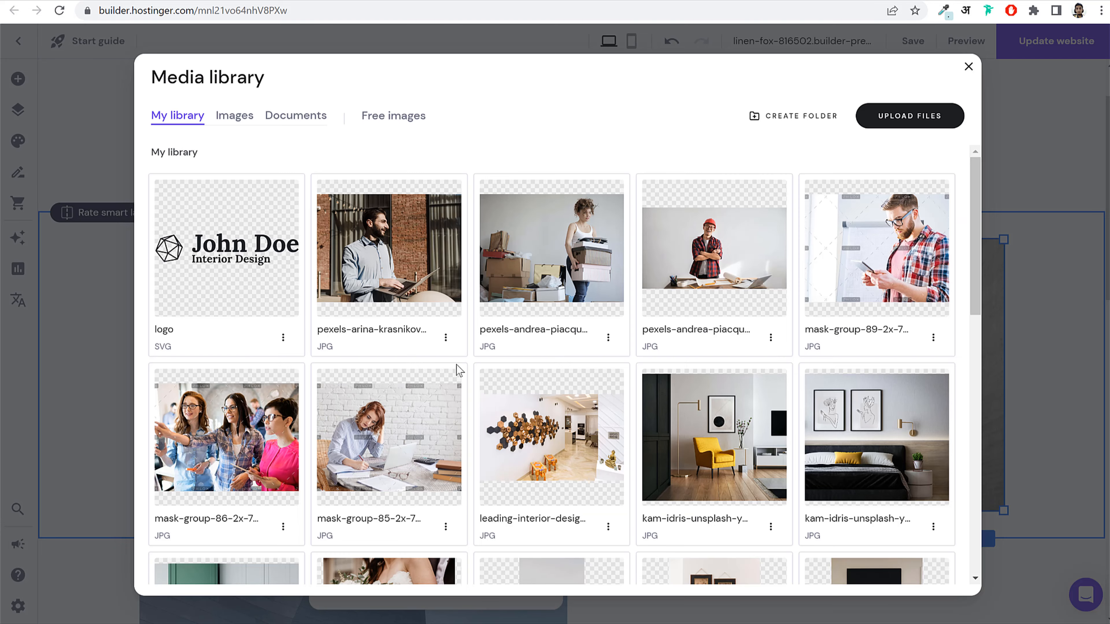
pyautogui.scroll(-6, 639, 324)
pyautogui.scroll(-4, 695, 390)
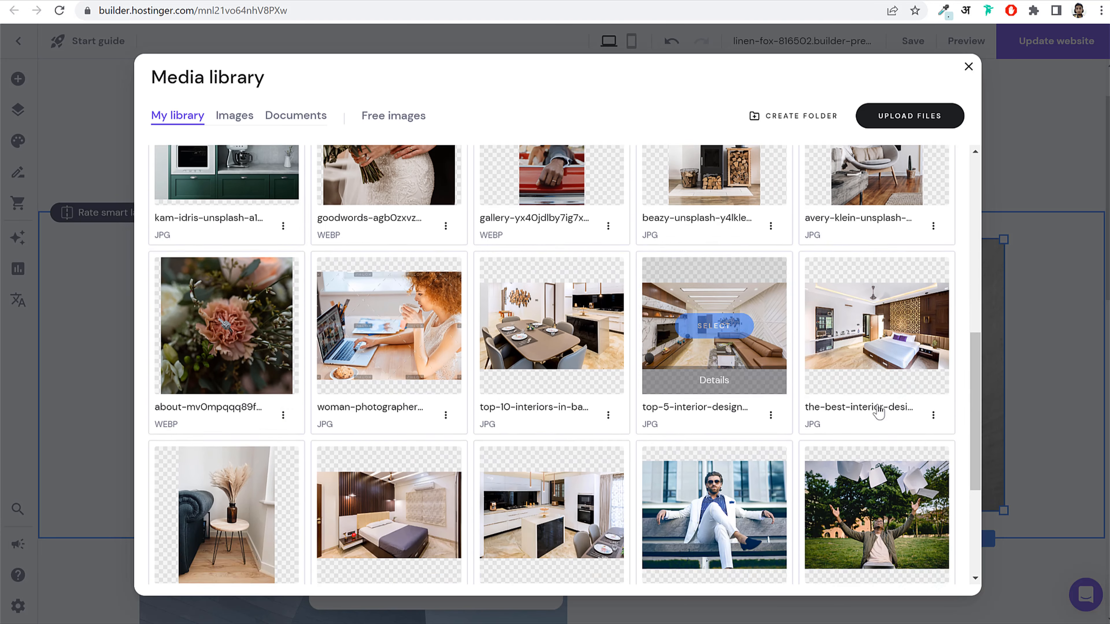
pyautogui.scroll(2, 717, 394)
pyautogui.click(714, 393)
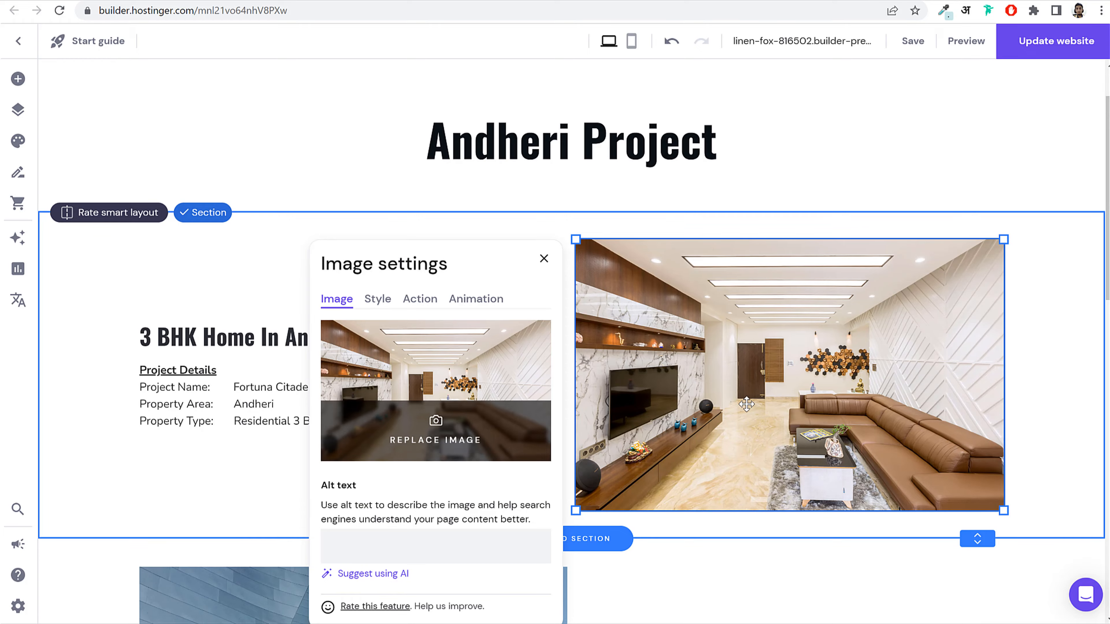
pyautogui.scroll(-5, 759, 416)
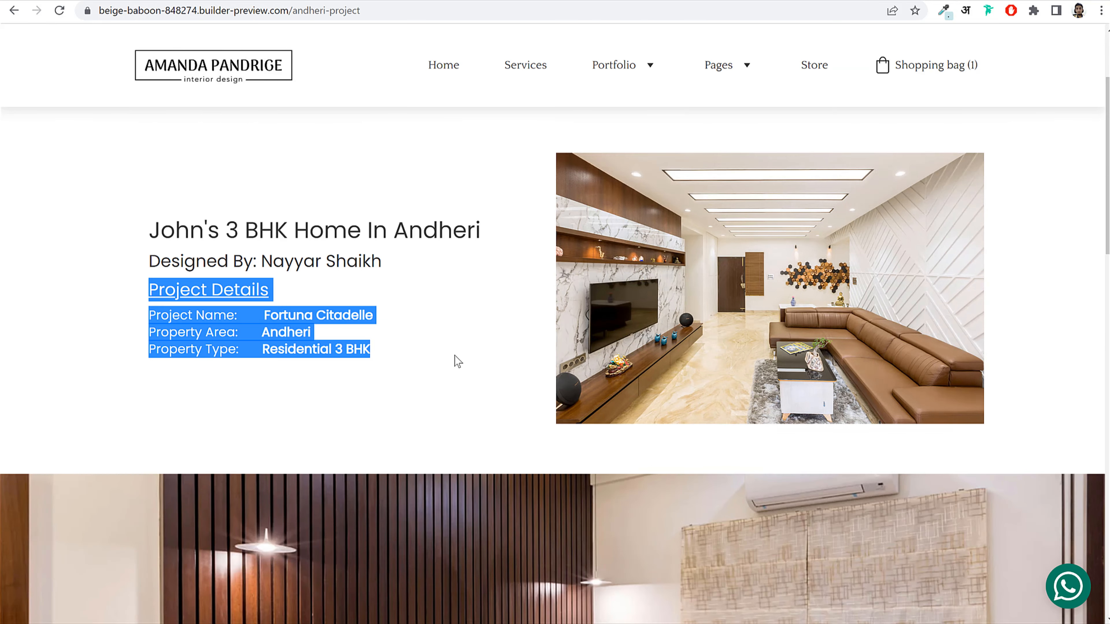
pyautogui.scroll(-6, 895, 322)
pyautogui.click(1049, 280)
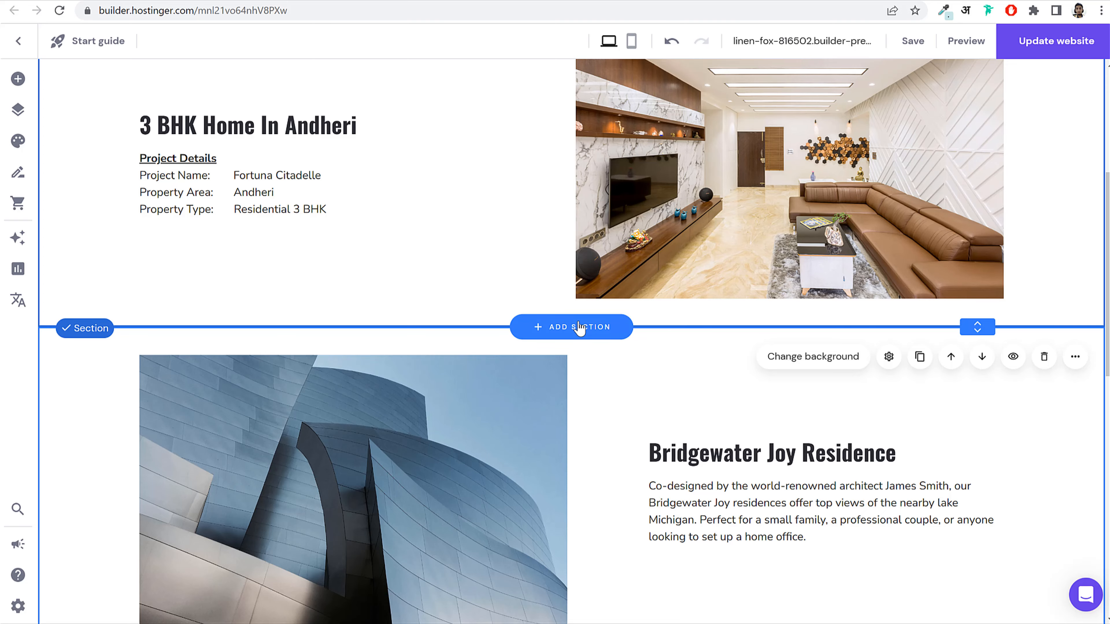
# Step: Add a Slideshow section below the Andheri project and open its slide list
pyautogui.click(580, 328)
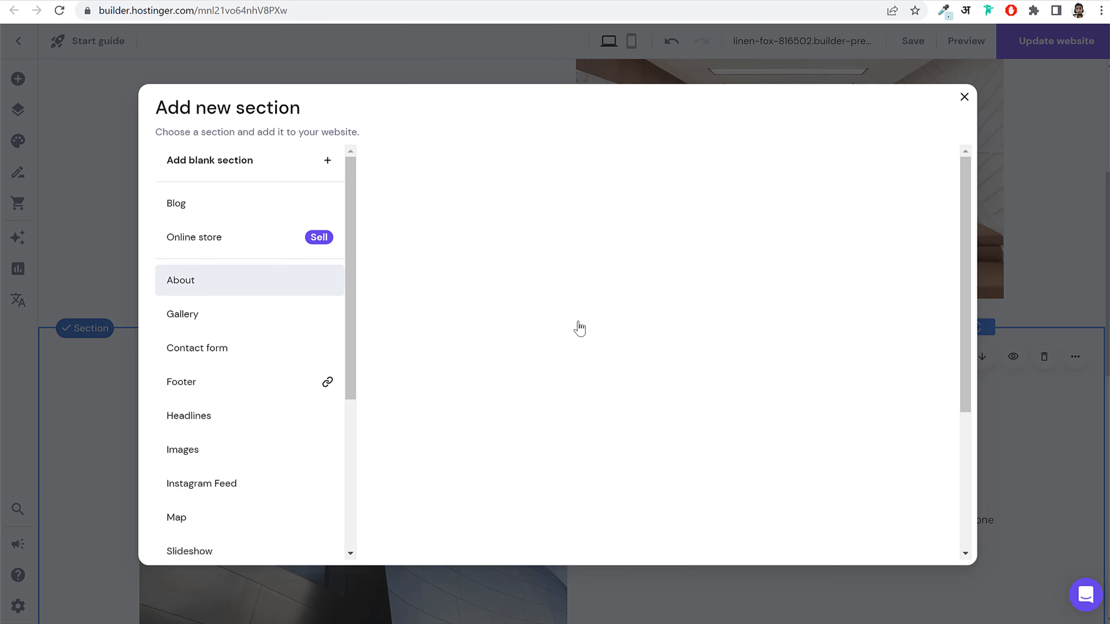
pyautogui.scroll(-3, 240, 438)
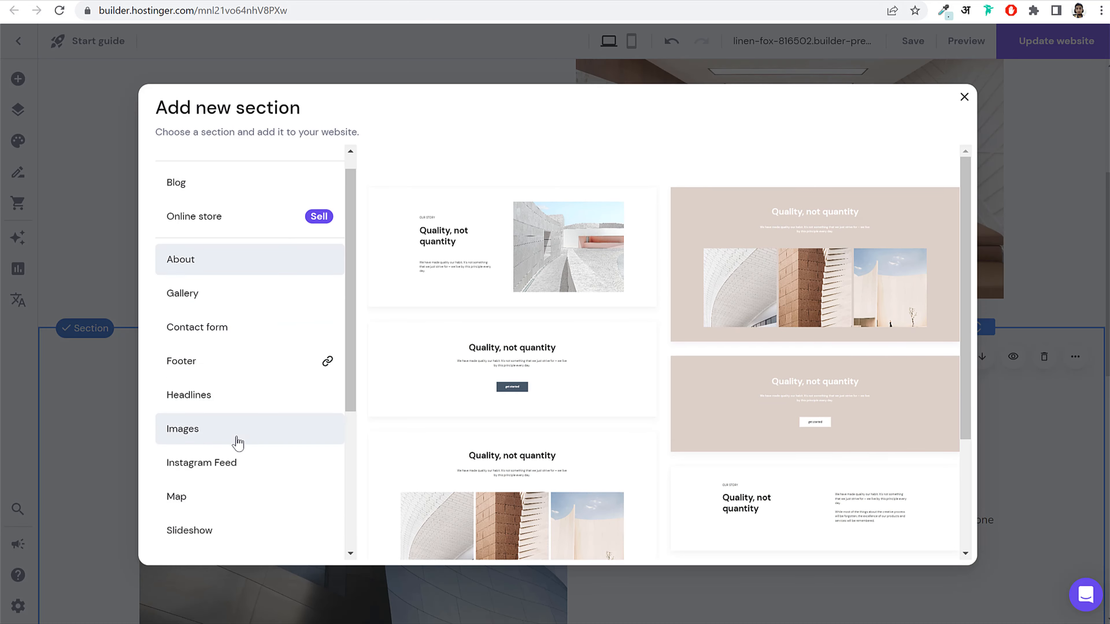
pyautogui.click(225, 411)
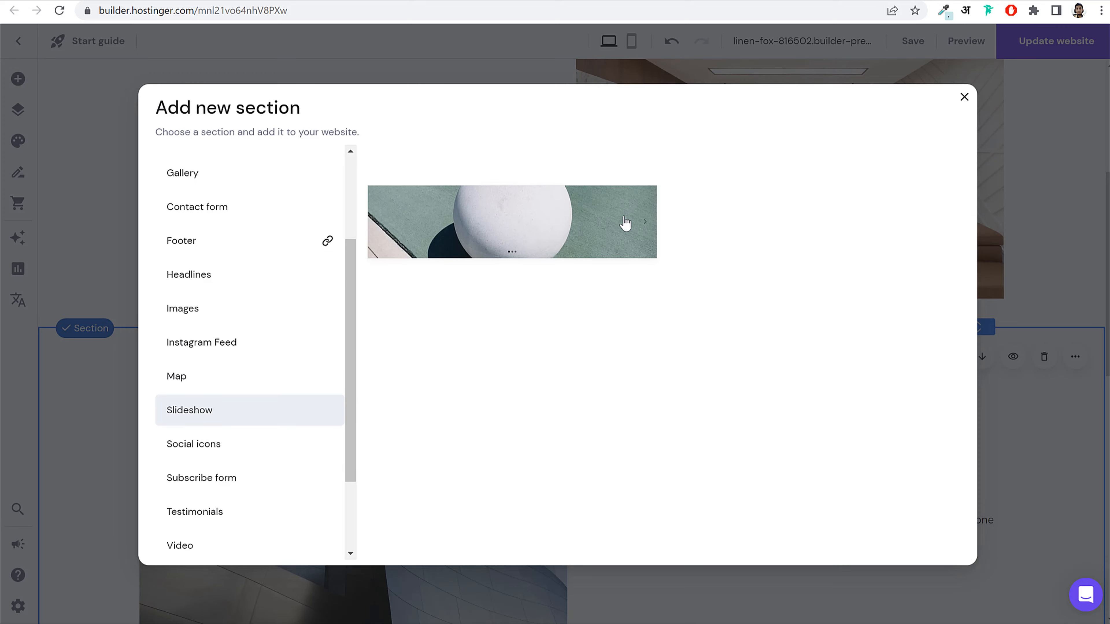
pyautogui.click(541, 218)
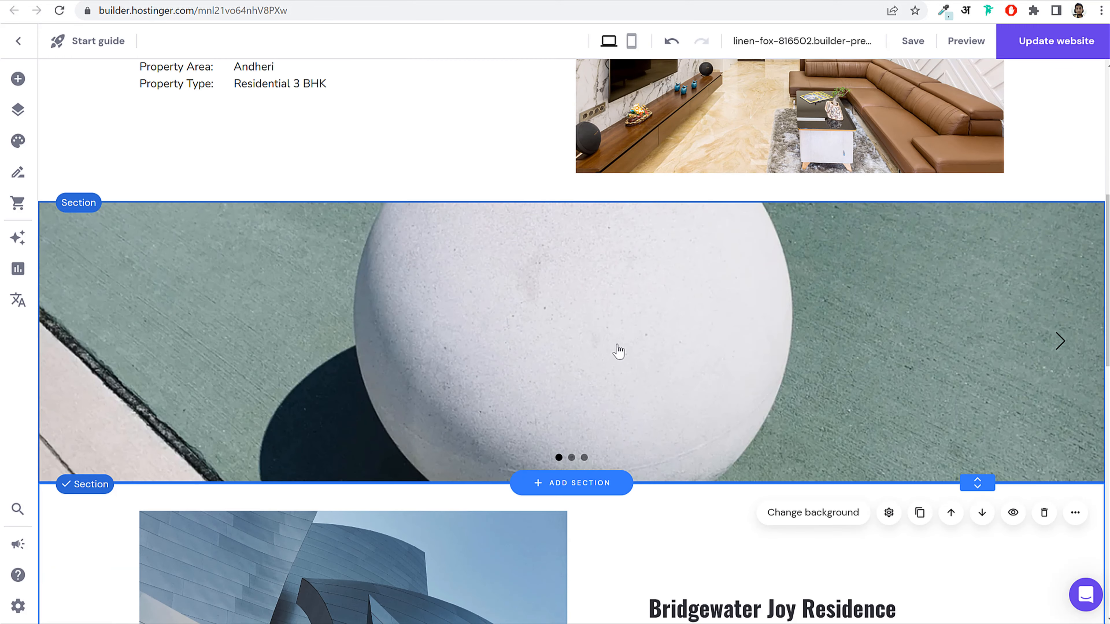
pyautogui.click(609, 340)
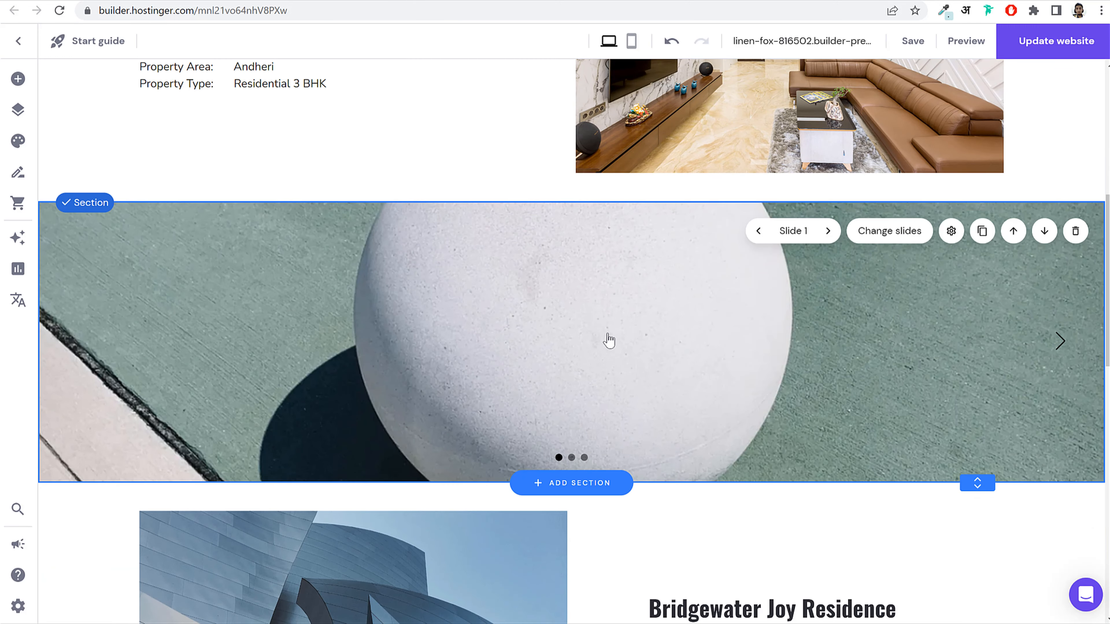
pyautogui.click(884, 232)
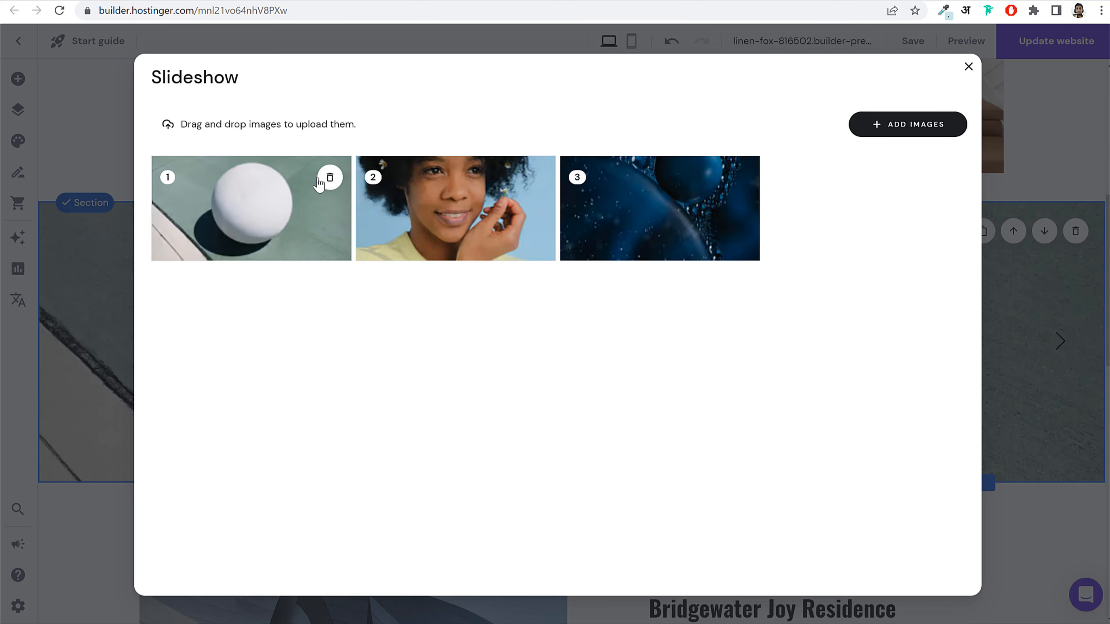
# Step: Delete the three placeholder slides and add the dining-and-kitchen photo as slide 1
pyautogui.click(329, 181)
pyautogui.click(330, 178)
pyautogui.click(330, 179)
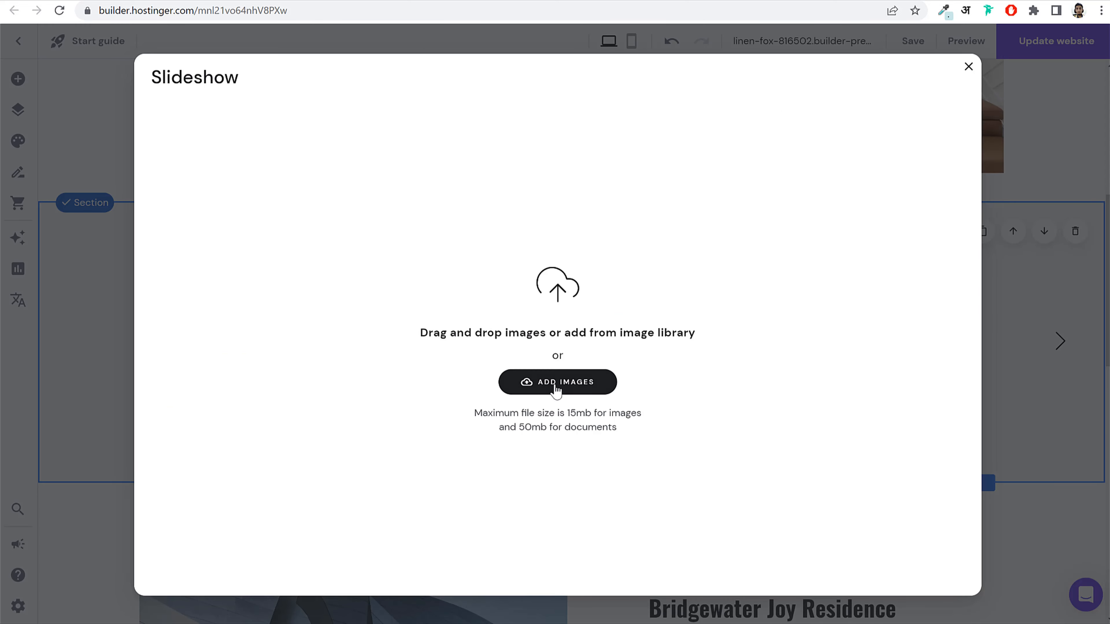
pyautogui.click(543, 292)
pyautogui.scroll(-10, 595, 342)
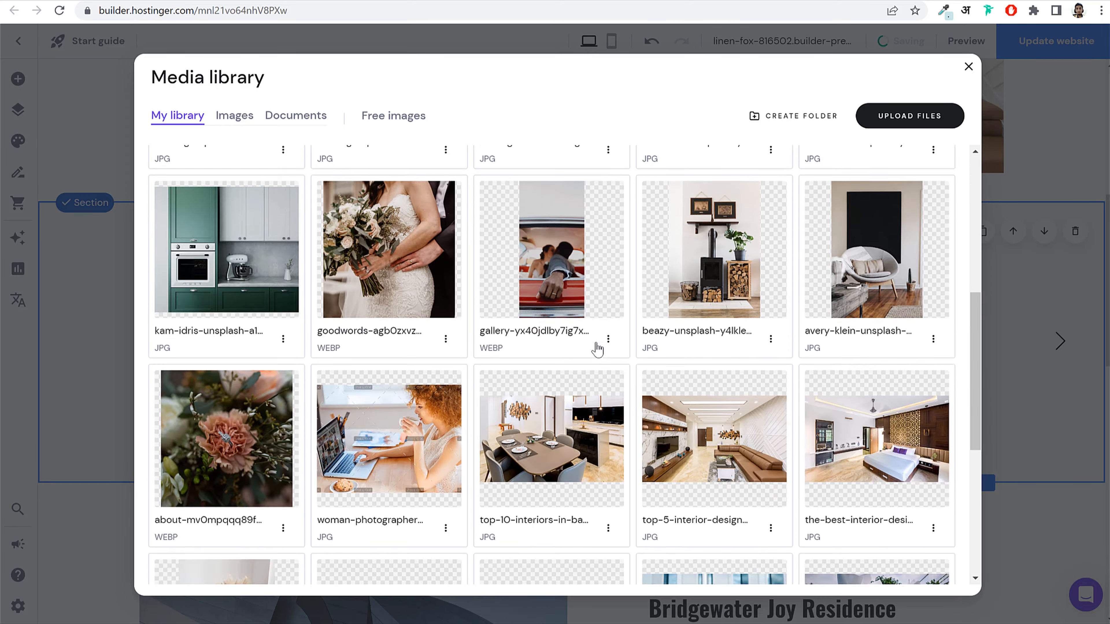
pyautogui.scroll(4, 456, 292)
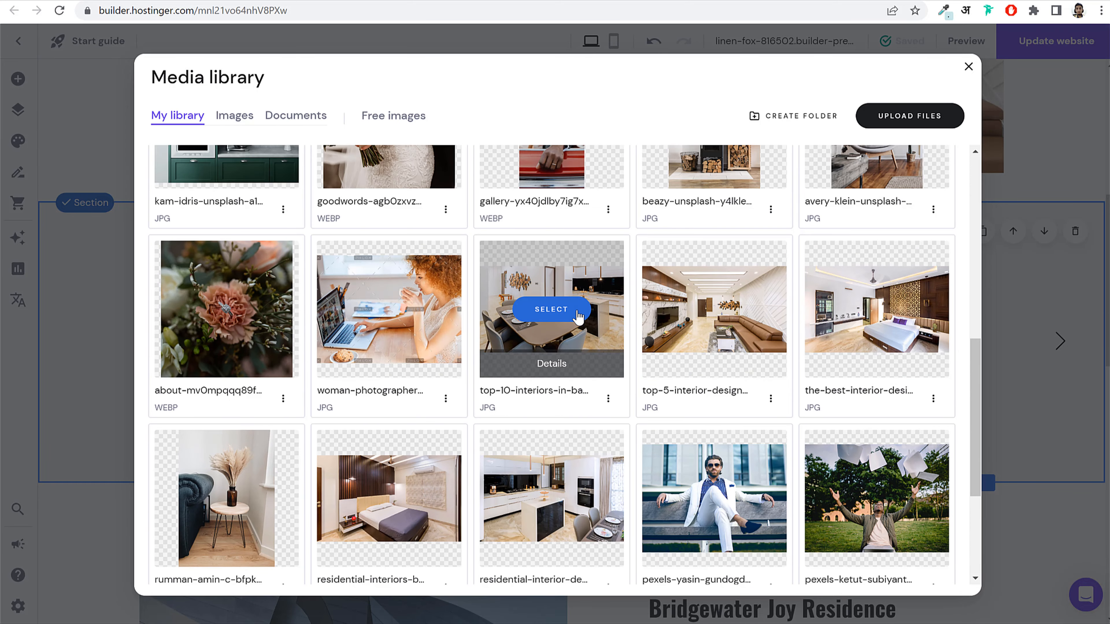
pyautogui.click(576, 316)
# Step: Add the bedroom photo as slide 2 and the living-room photo as slide 3
pyautogui.click(917, 131)
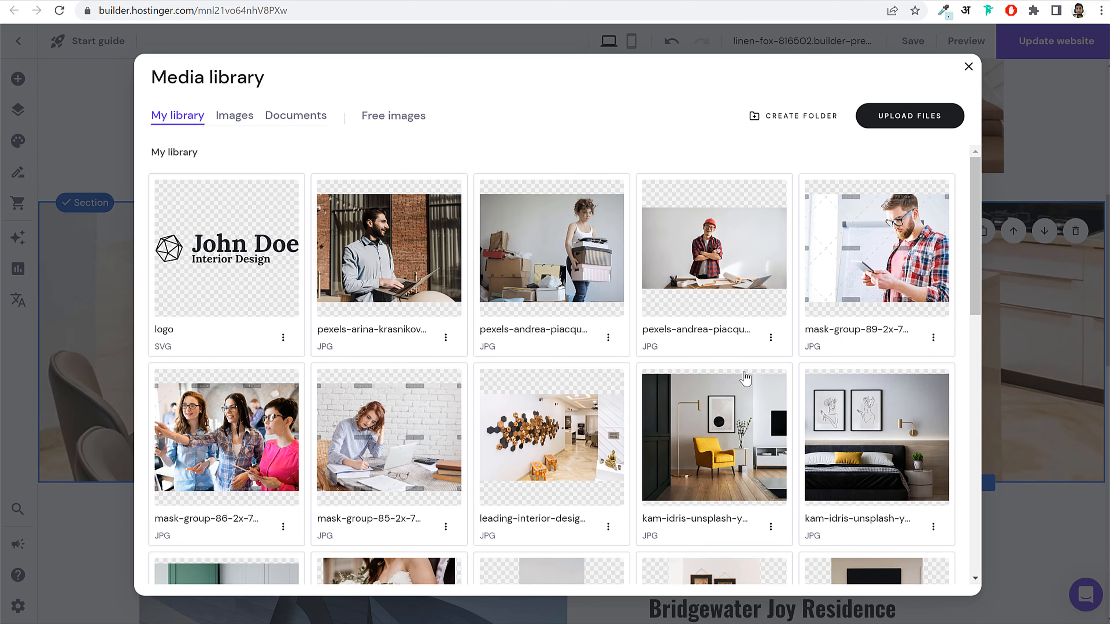
pyautogui.scroll(-5, 745, 378)
pyautogui.click(714, 462)
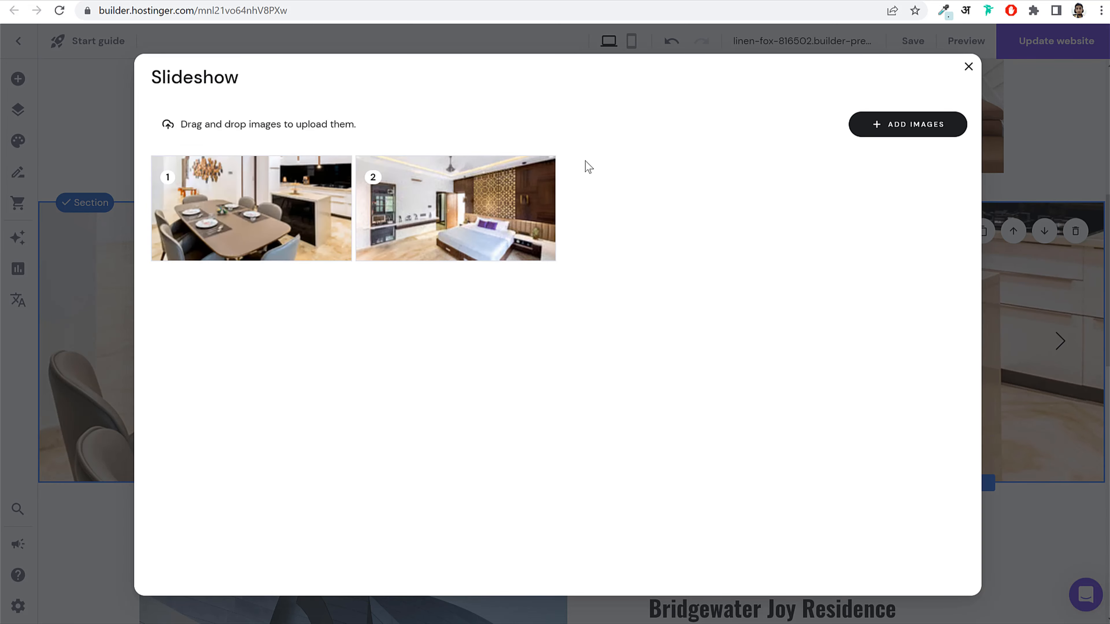
pyautogui.click(908, 124)
pyautogui.scroll(-5, 775, 363)
pyautogui.scroll(-4, 759, 354)
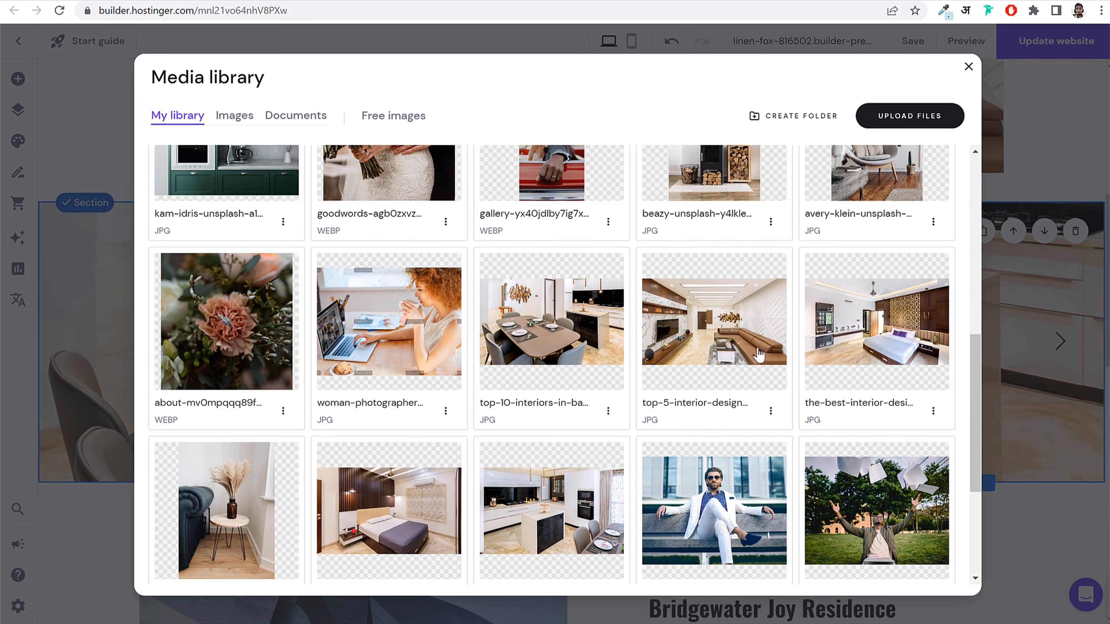
pyautogui.click(719, 327)
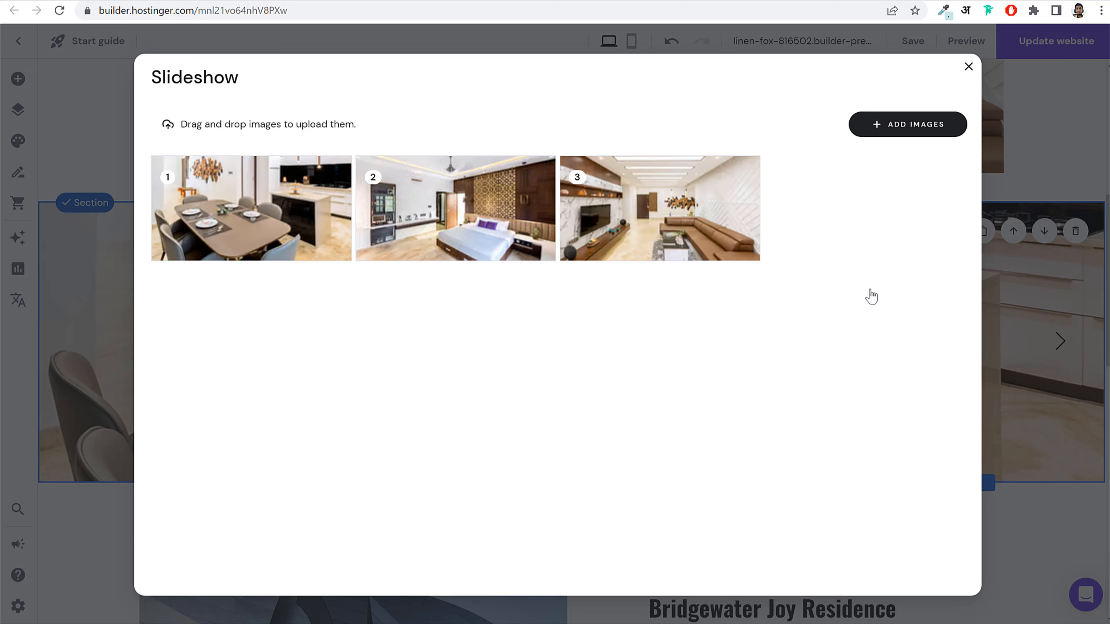
# Step: Add the second bedroom photo and one more interior photo as slides 4 and 5
pyautogui.click(907, 124)
pyautogui.scroll(-5, 858, 314)
pyautogui.scroll(3, 382, 415)
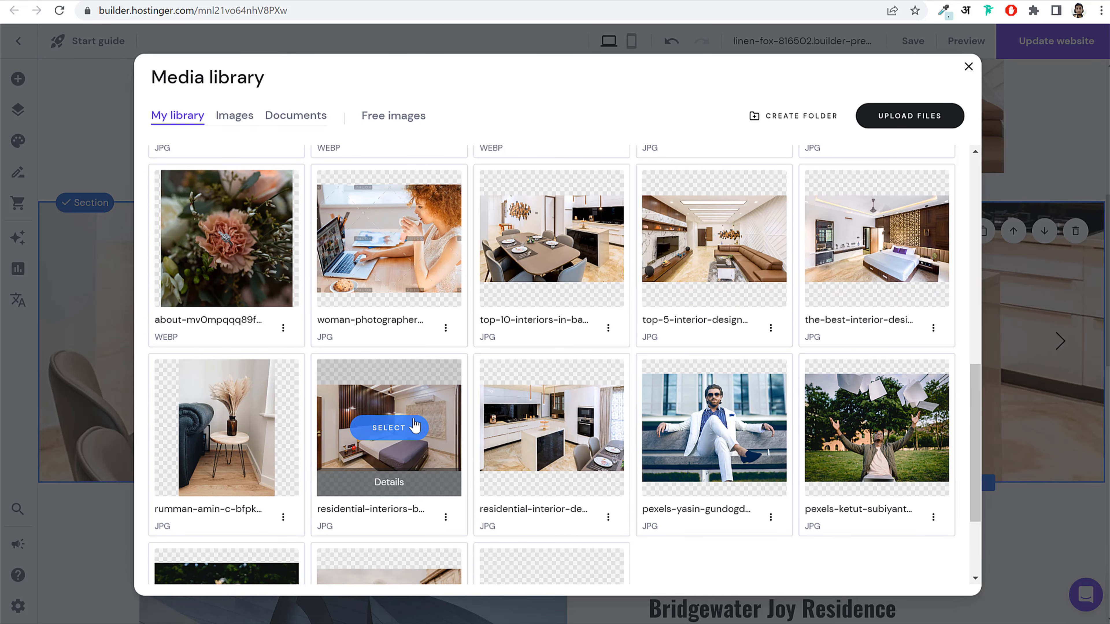
pyautogui.click(397, 432)
pyautogui.click(934, 130)
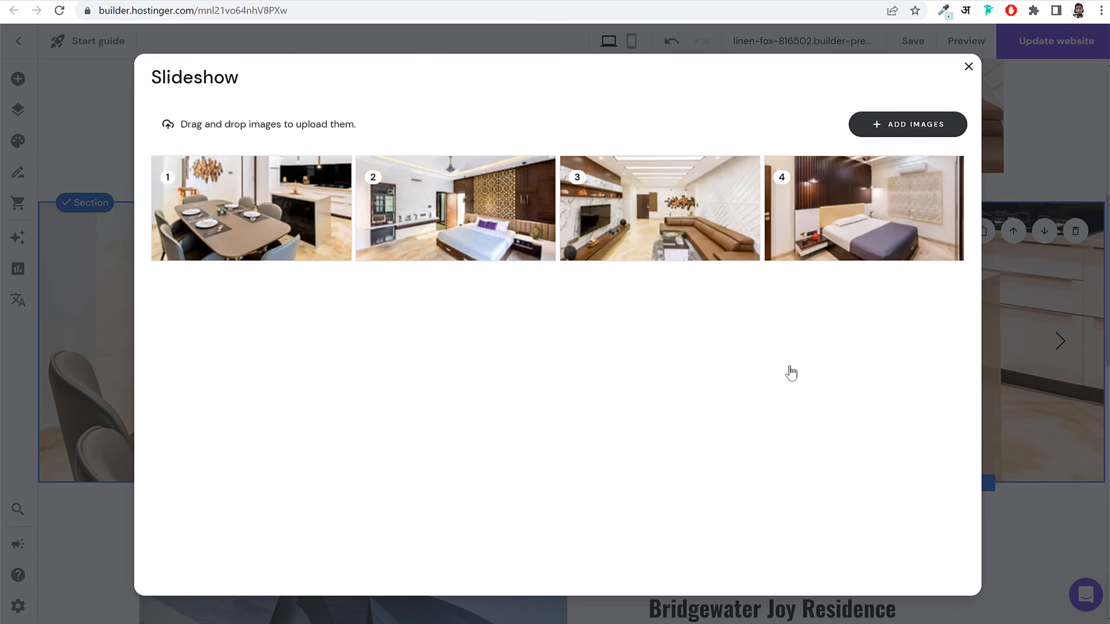
pyautogui.scroll(-5, 788, 372)
pyautogui.click(551, 370)
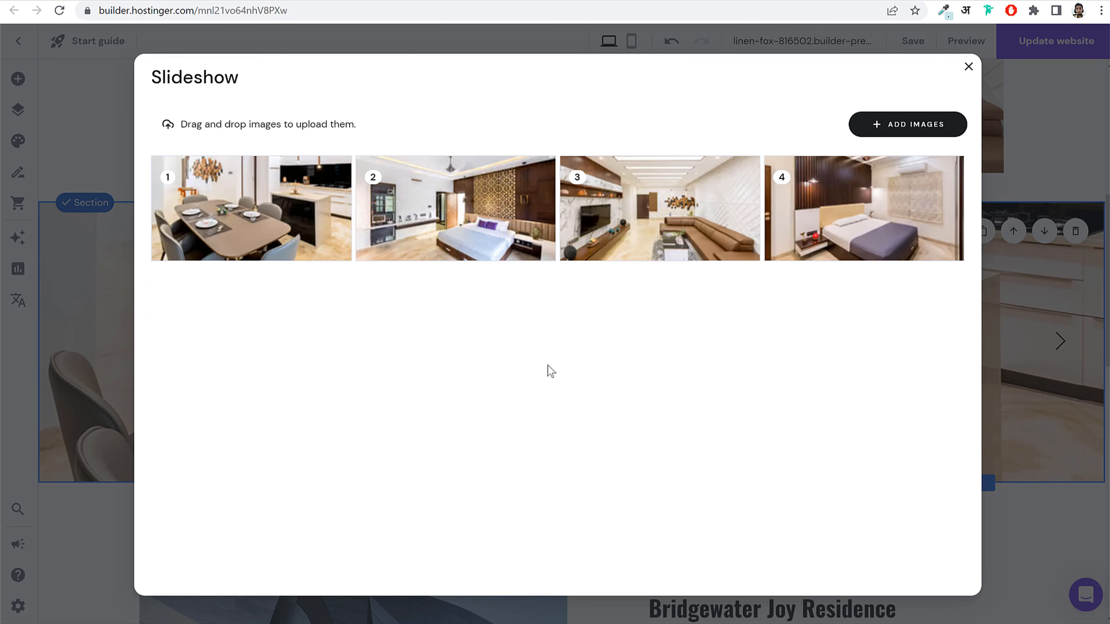
pyautogui.click(968, 67)
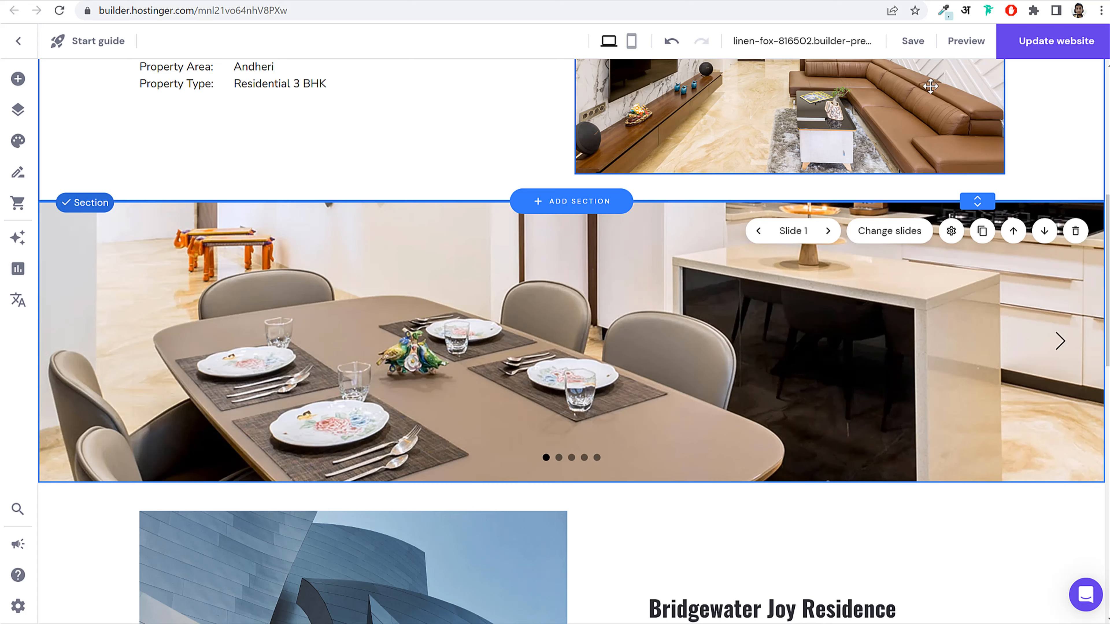
# Step: Step through the new slideshow's slides and return to the first slide
pyautogui.moveTo(979, 478); pyautogui.dragTo(981, 585)
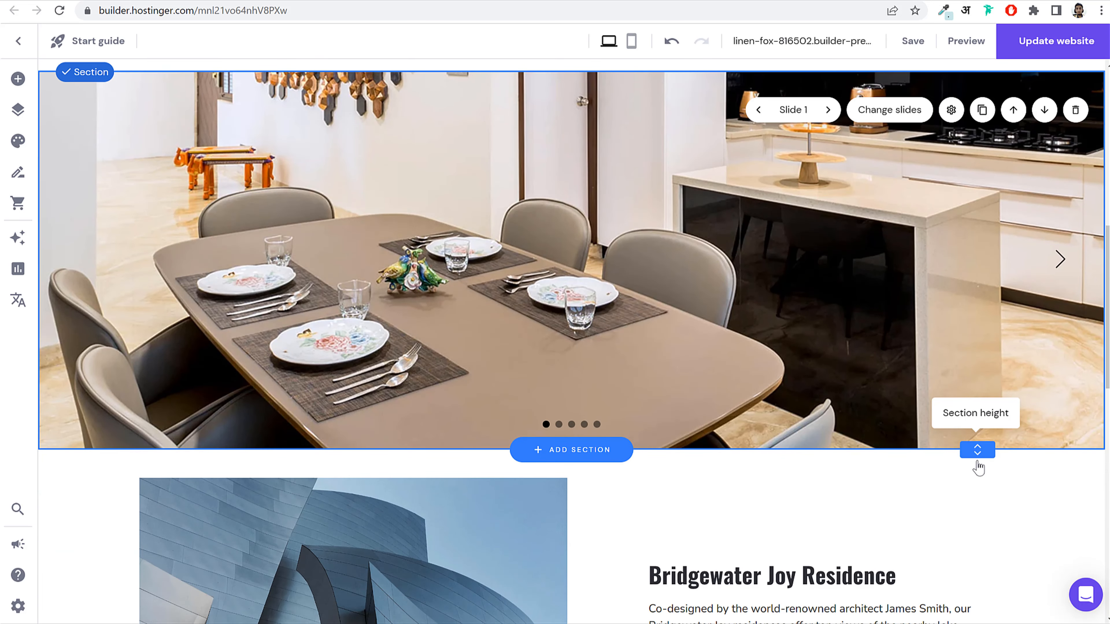
pyautogui.moveTo(978, 448); pyautogui.dragTo(973, 584)
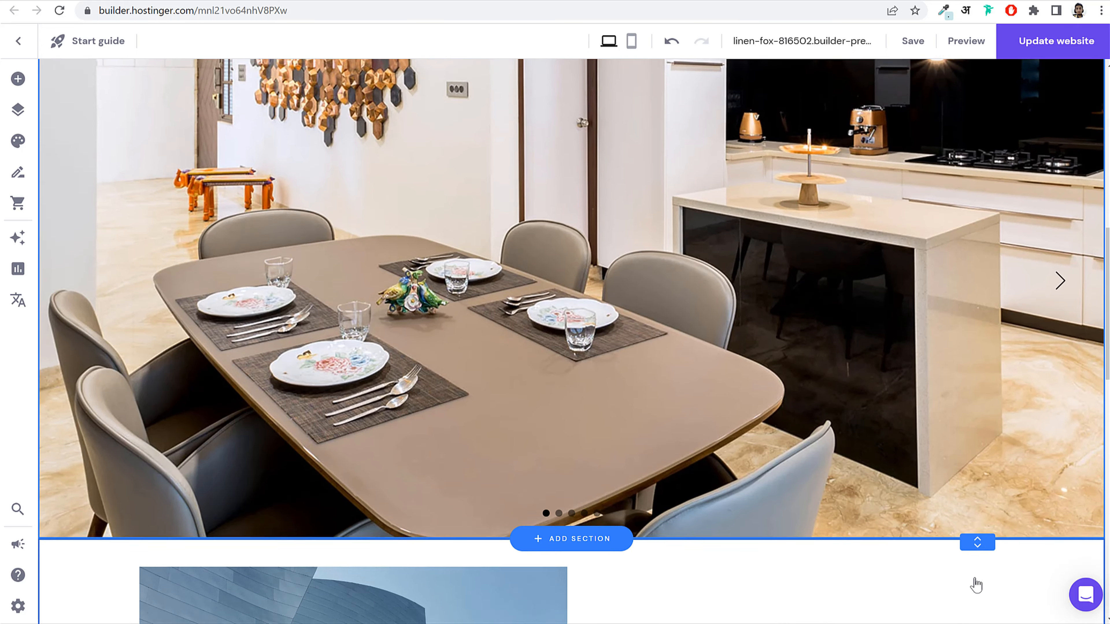
pyautogui.scroll(3, 976, 527)
pyautogui.scroll(-1, 978, 524)
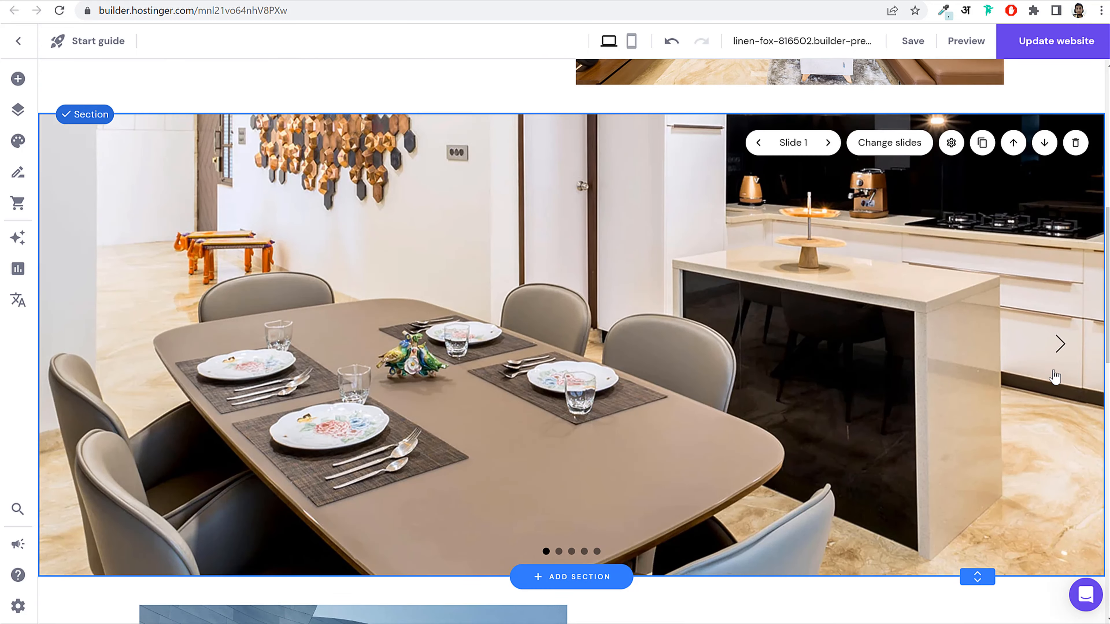
pyautogui.click(1059, 345)
pyautogui.click(1060, 346)
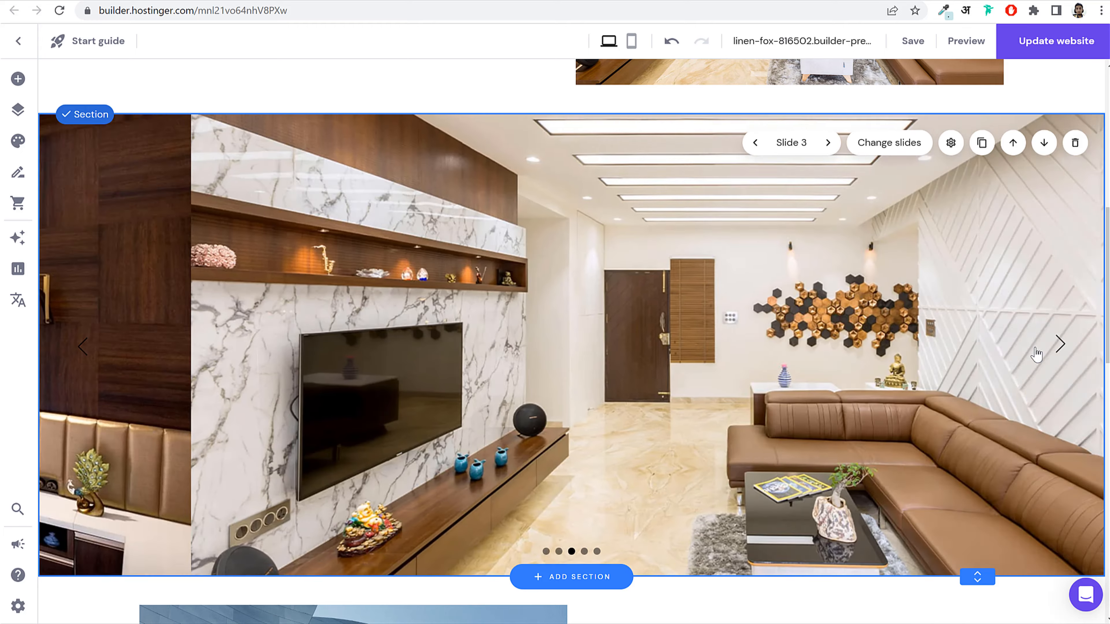
pyautogui.click(950, 143)
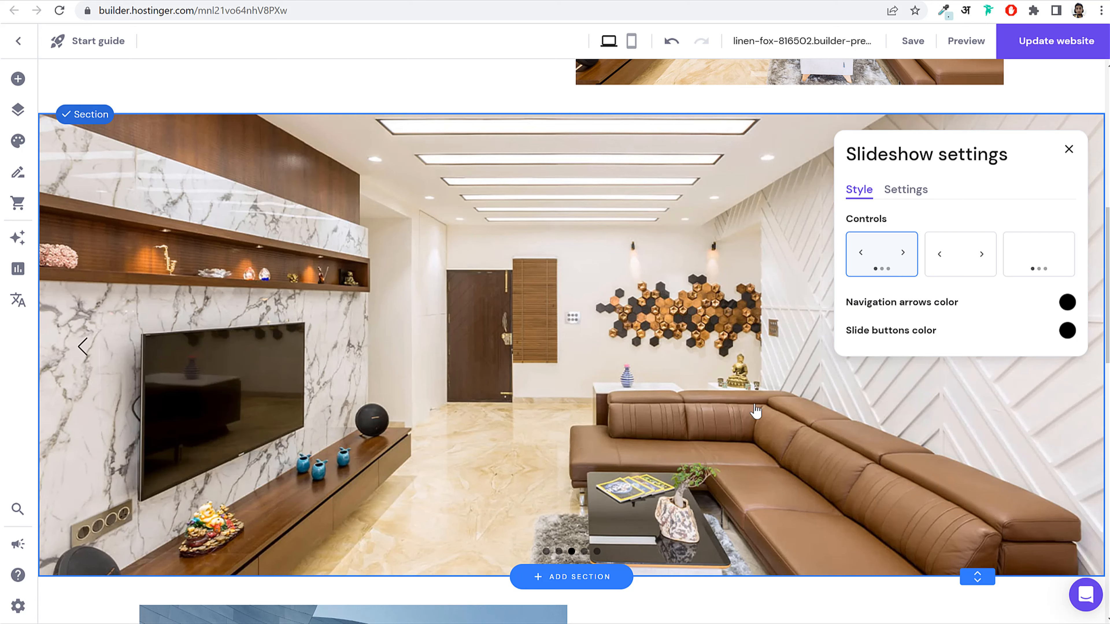
pyautogui.click(559, 551)
pyautogui.click(546, 551)
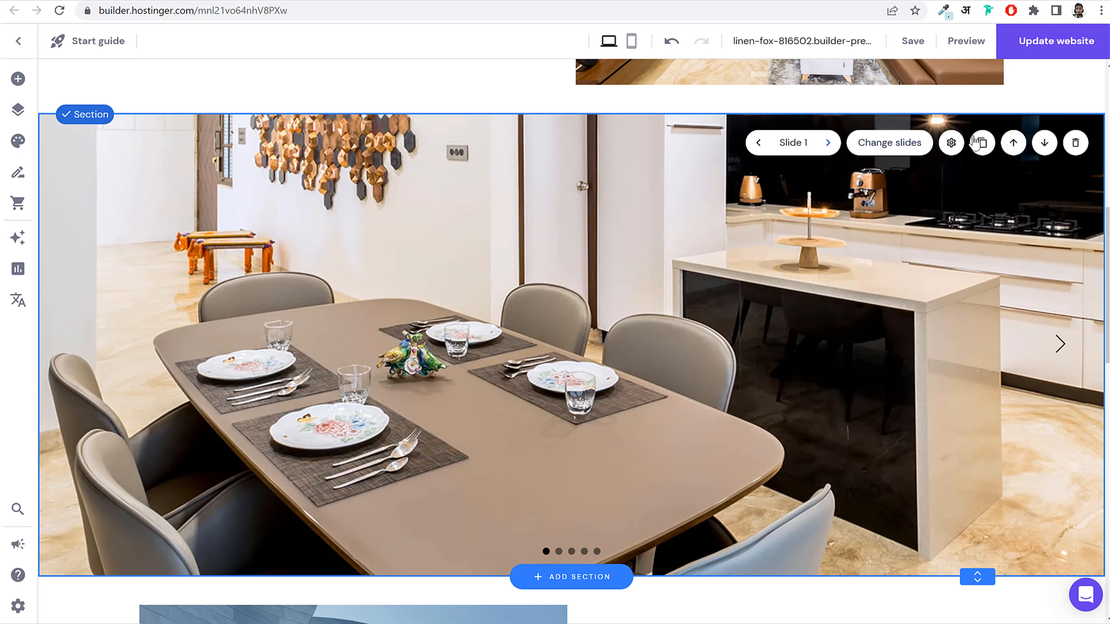
# Step: Turn on slideshow autoplay, every 3 sec with looping slides
pyautogui.click(951, 143)
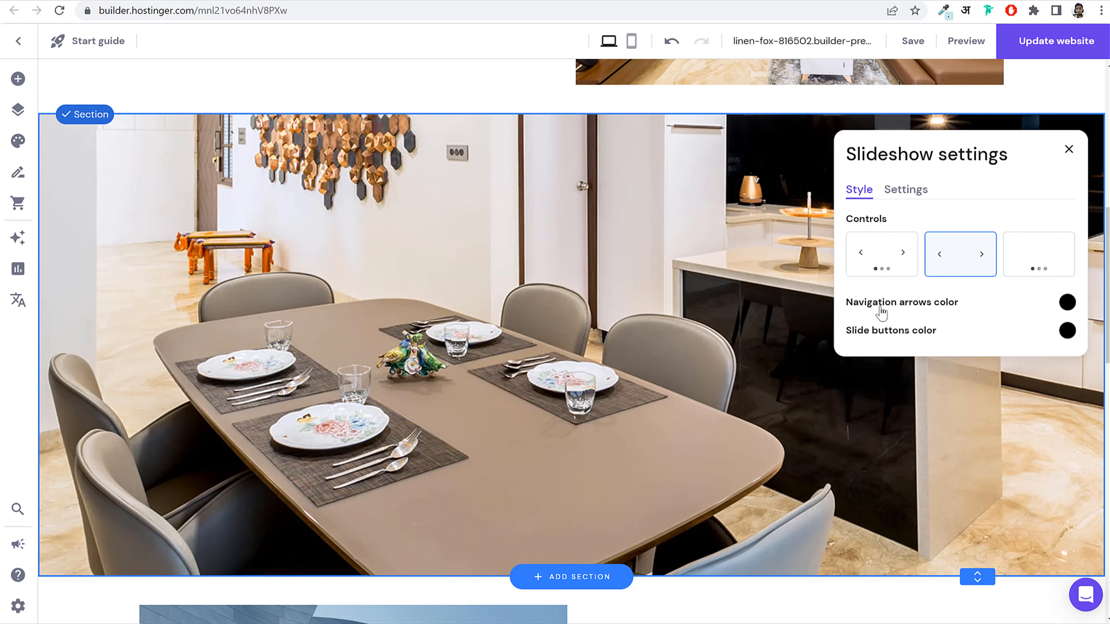
pyautogui.click(896, 193)
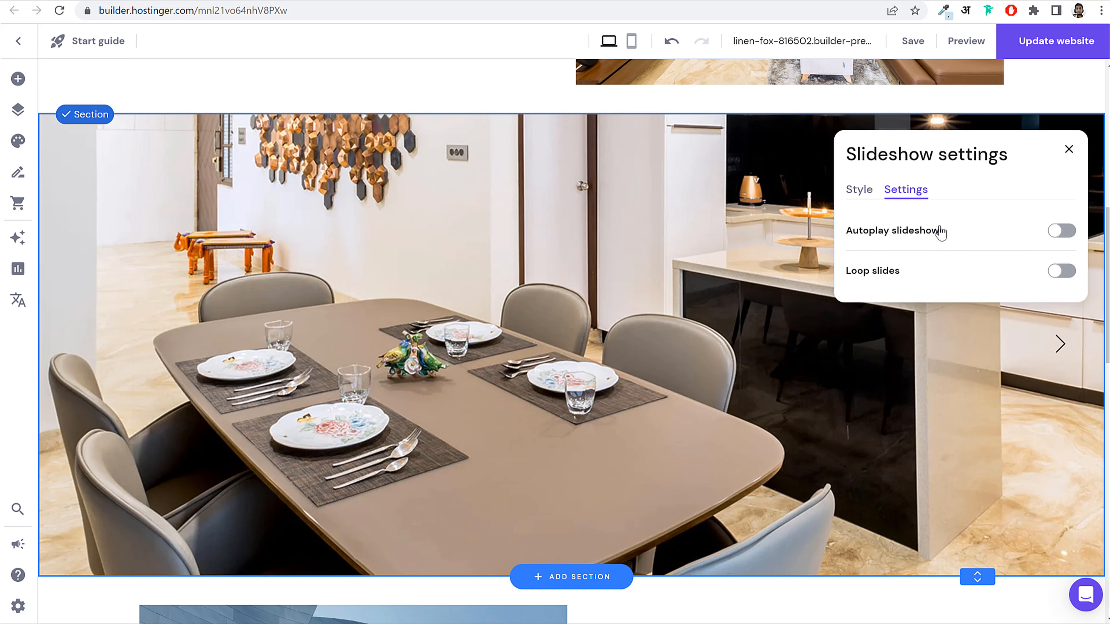
pyautogui.click(1065, 233)
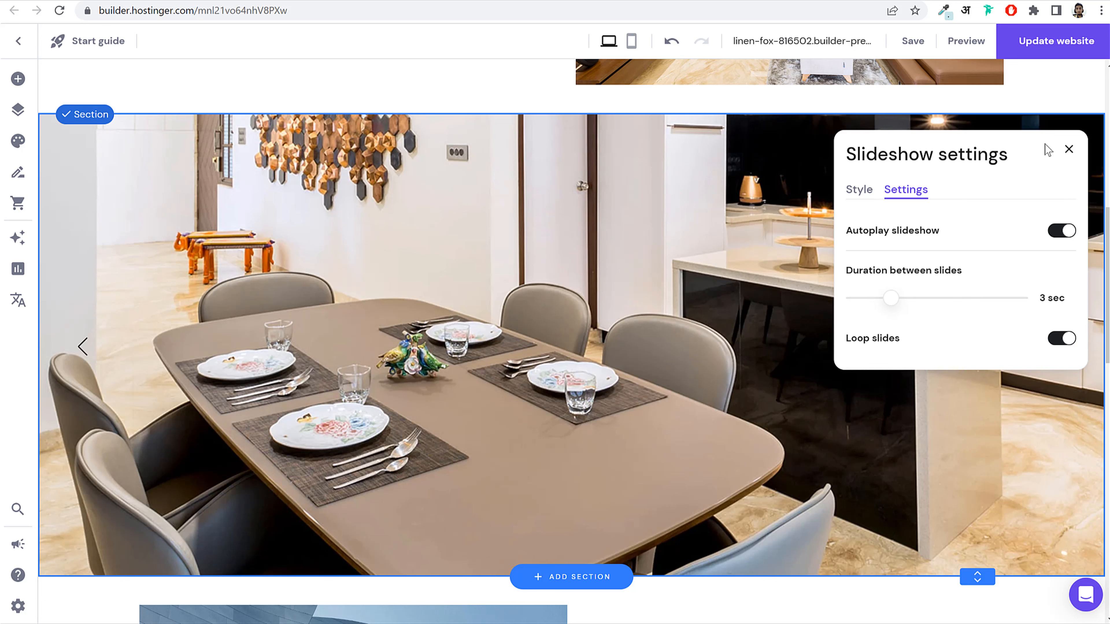
pyautogui.click(1066, 153)
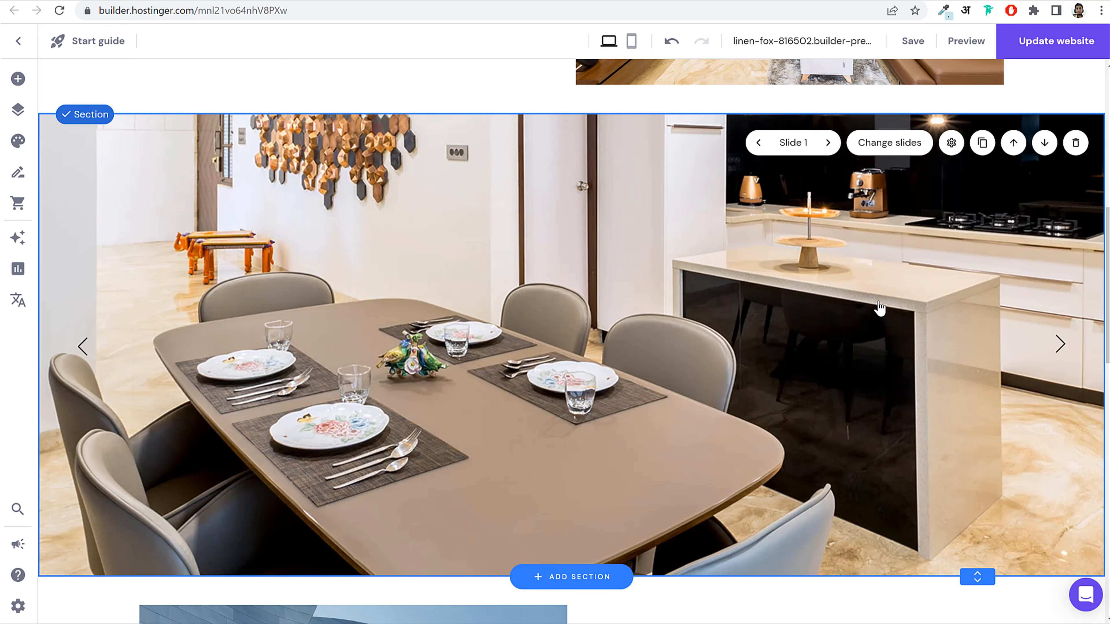
pyautogui.scroll(-10, 880, 315)
# Step: Replace the curved-building image with the hexagon wall-art interior photo
pyautogui.click(478, 309)
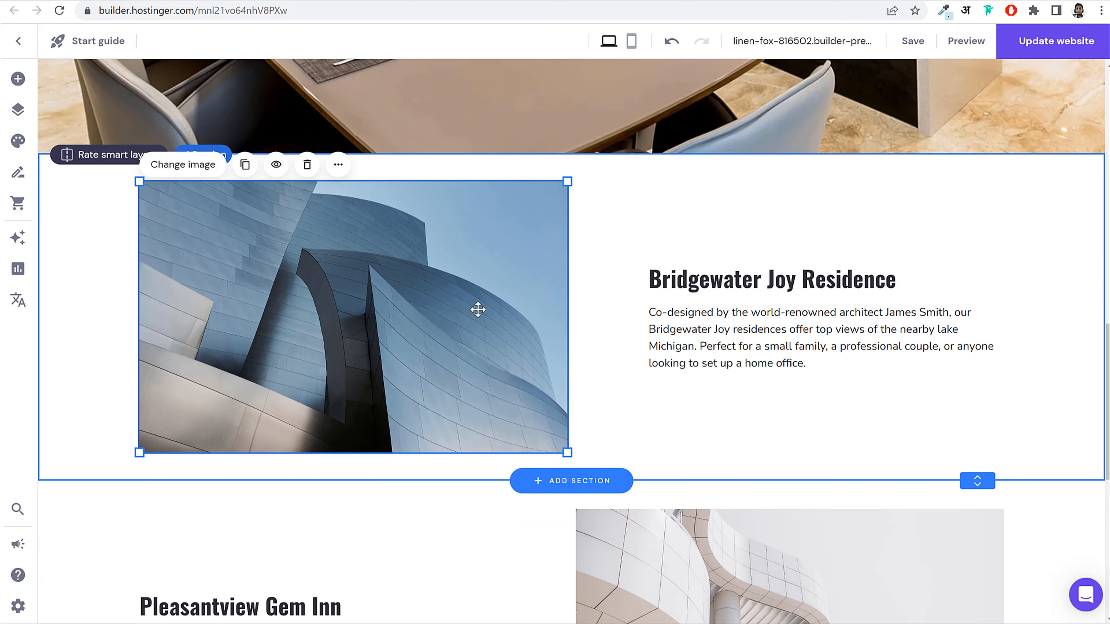
pyautogui.click(478, 309)
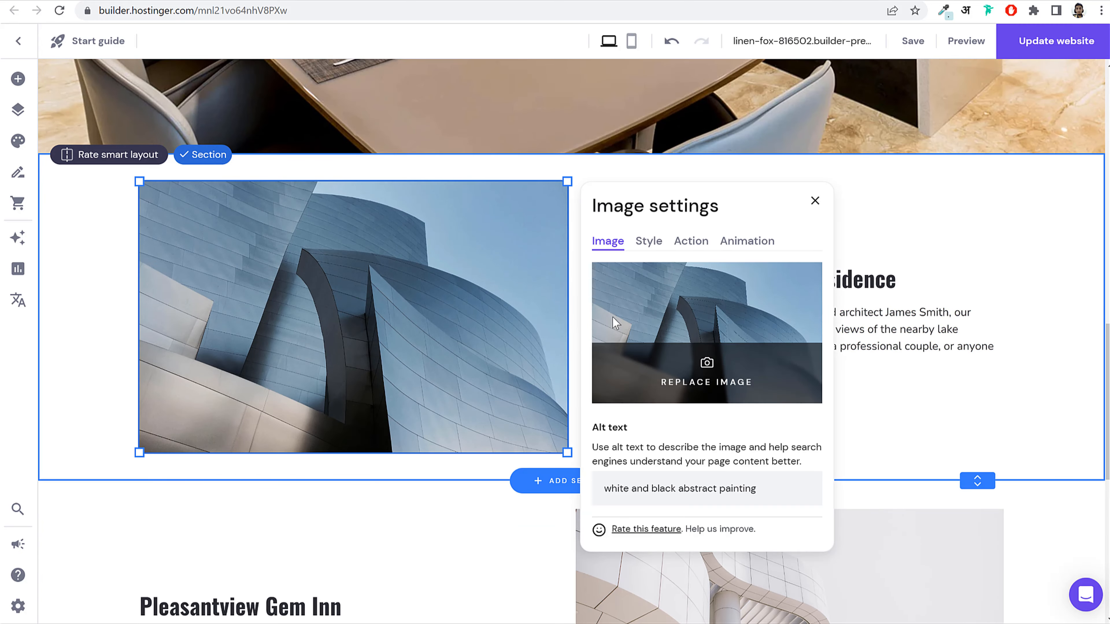
pyautogui.click(674, 355)
pyautogui.click(544, 436)
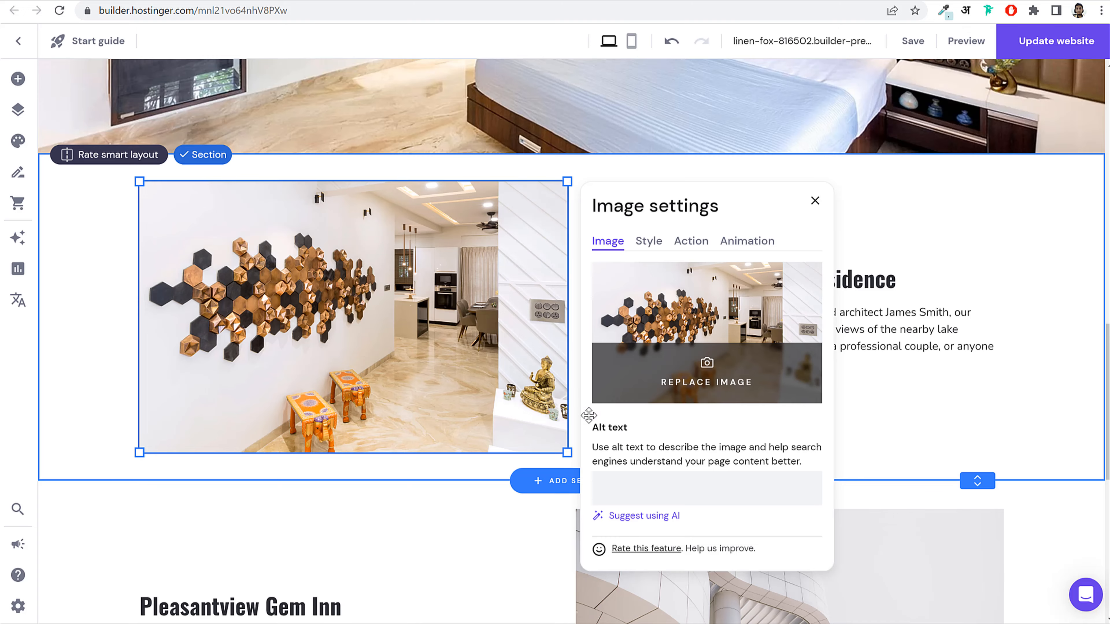
pyautogui.click(816, 201)
# Step: Rename the 'Bridgewater Joy Residence' heading to 'Wall Art'
pyautogui.click(748, 287)
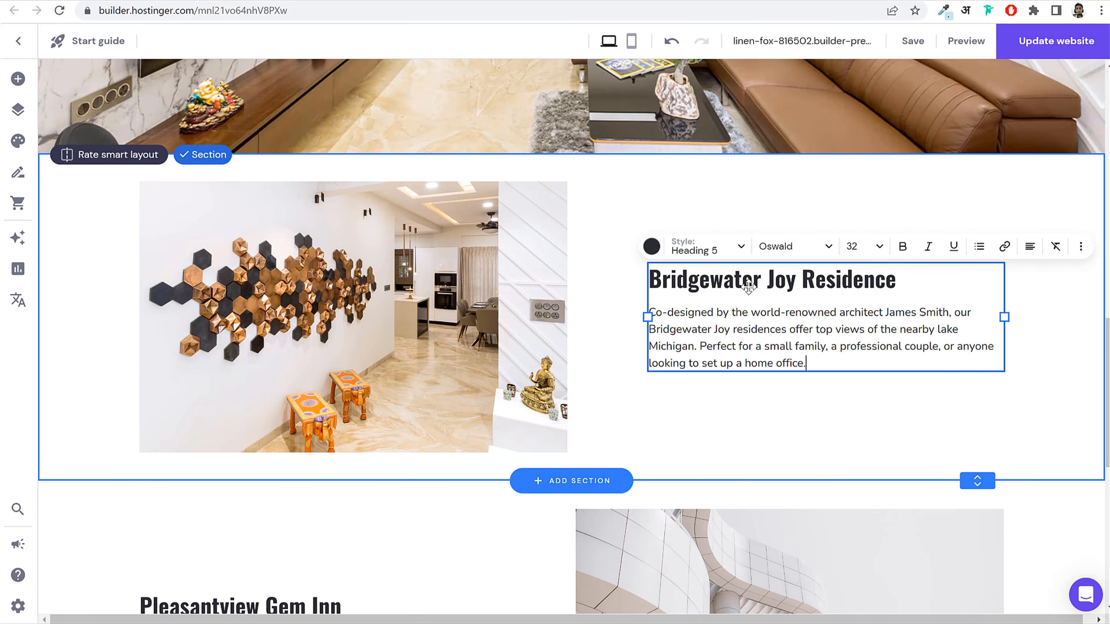
pyautogui.moveTo(945, 273); pyautogui.dragTo(699, 280)
pyautogui.press('BackSpace')
pyautogui.press('BackSpace')
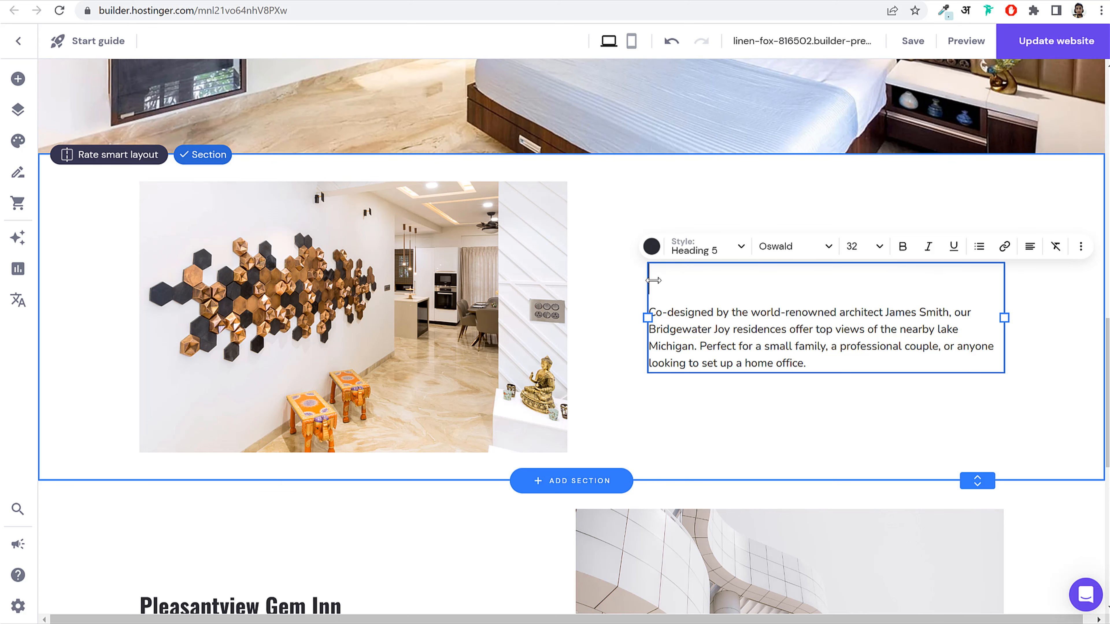
pyautogui.write('Wall Ar')
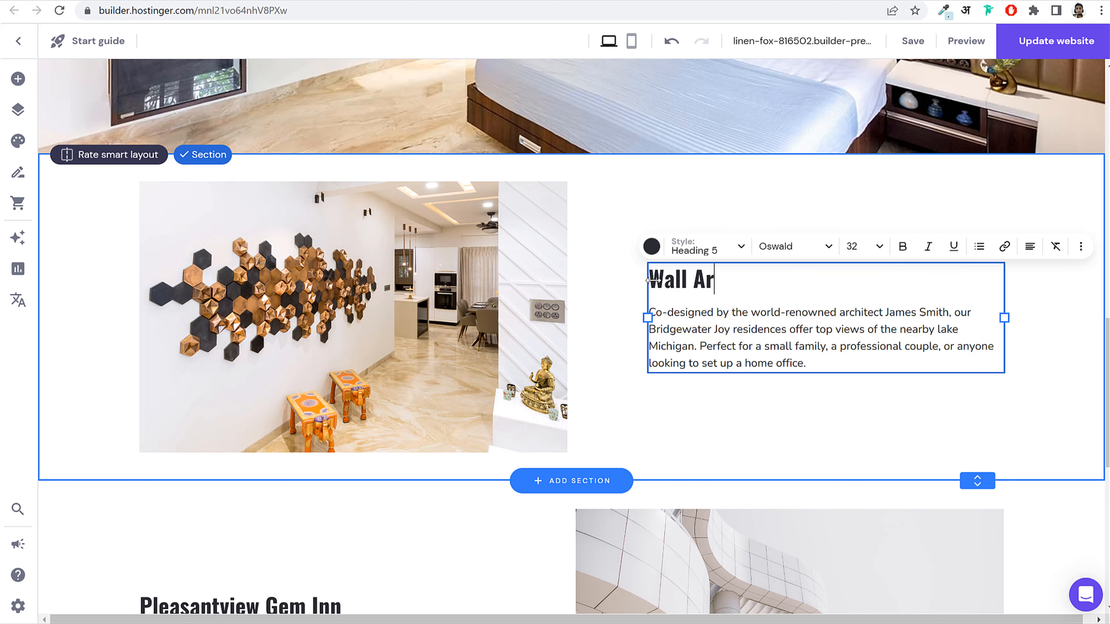
pyautogui.write('t')
pyautogui.click(697, 331)
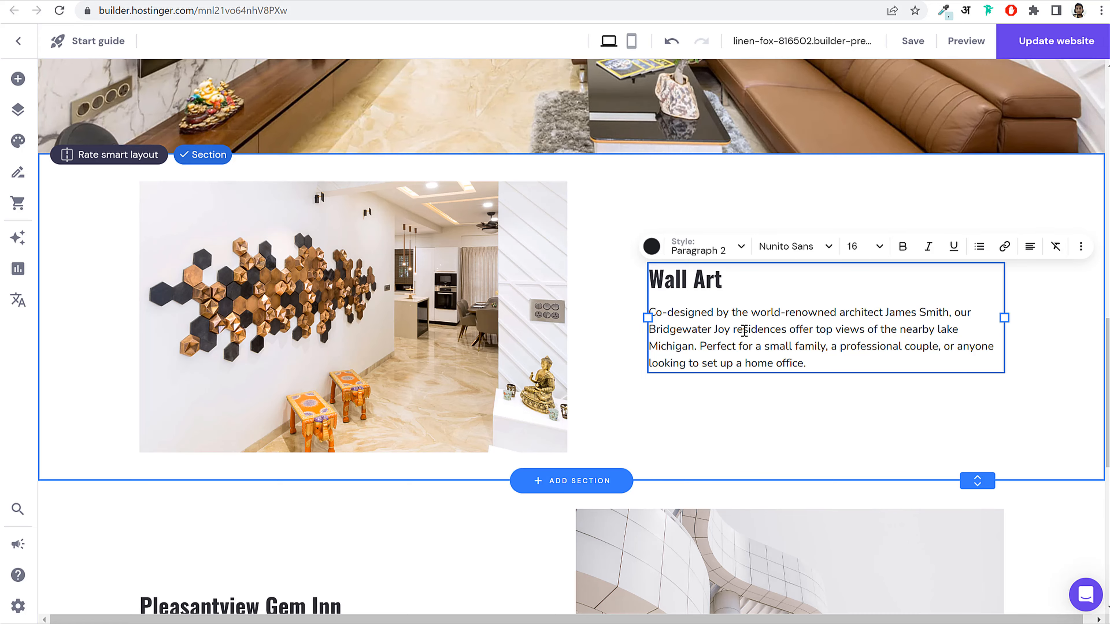
pyautogui.scroll(-5, 429, 379)
pyautogui.scroll(10, 617, 426)
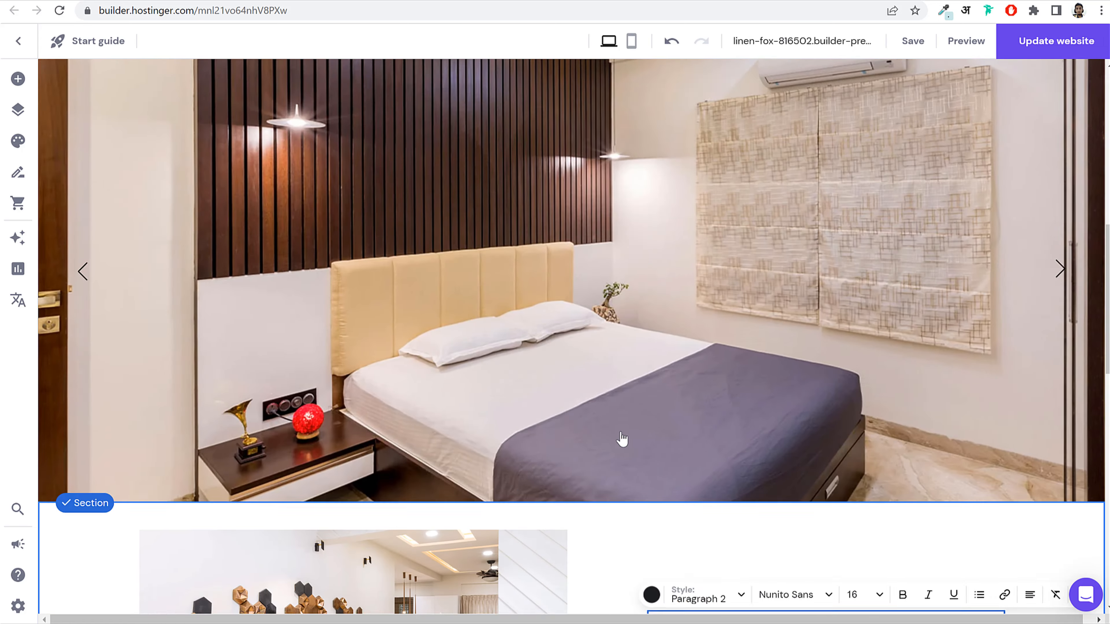
pyautogui.scroll(5, 623, 440)
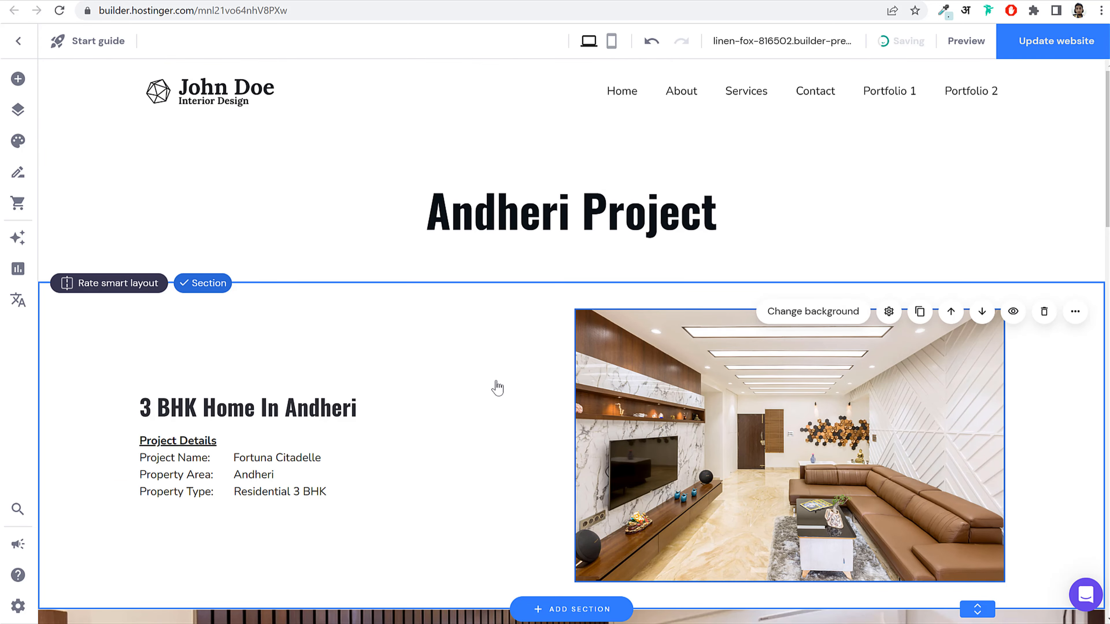
# Step: On Portfolio 2, make the Andheri Project card image open the Andheri Project page
pyautogui.moveTo(904, 41)
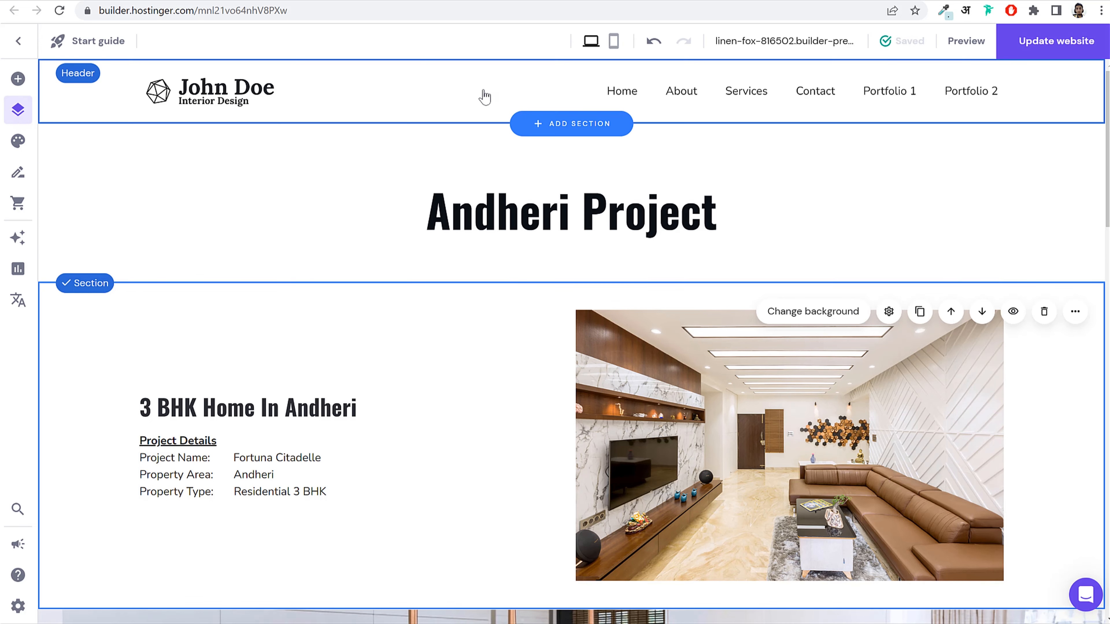
pyautogui.click(956, 97)
pyautogui.scroll(-3, 387, 299)
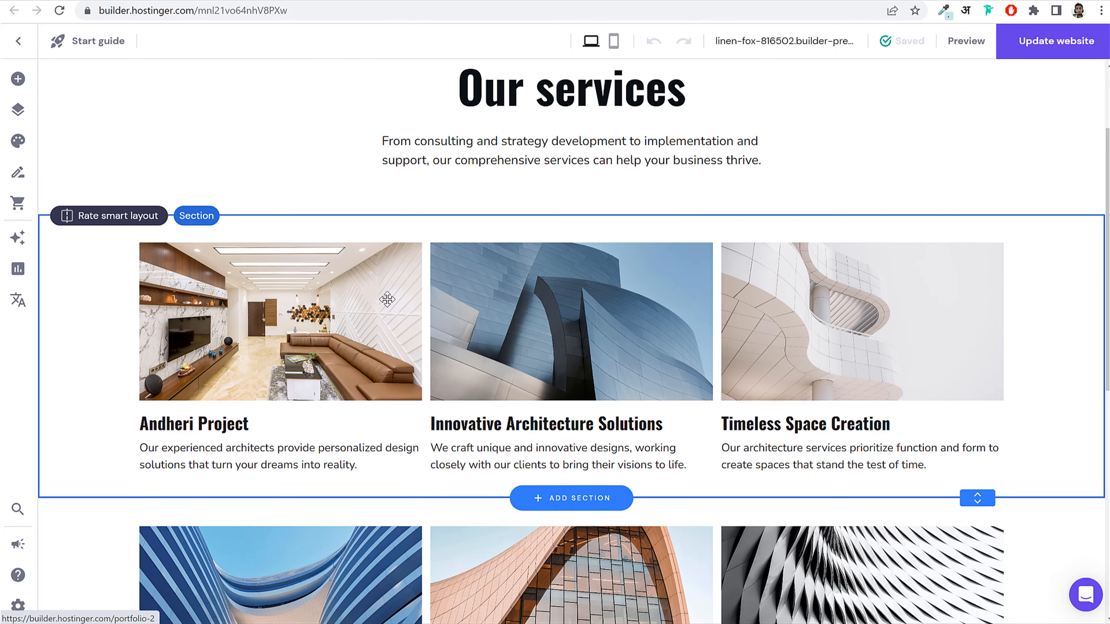
pyautogui.scroll(-2, 387, 299)
pyautogui.click(296, 242)
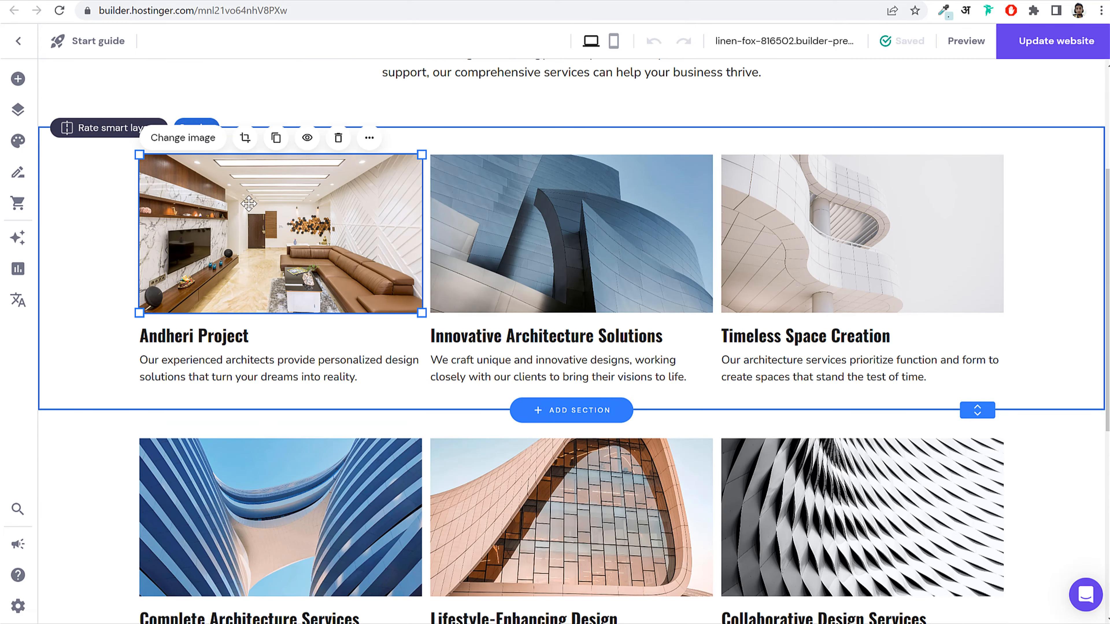
pyautogui.click(192, 138)
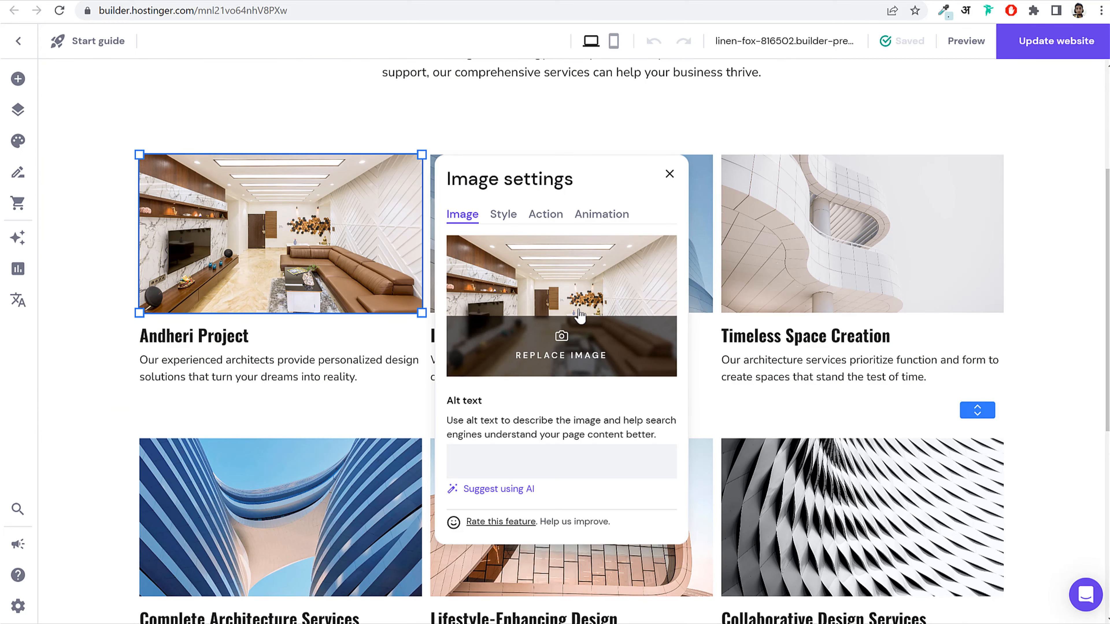
pyautogui.click(515, 224)
pyautogui.click(532, 217)
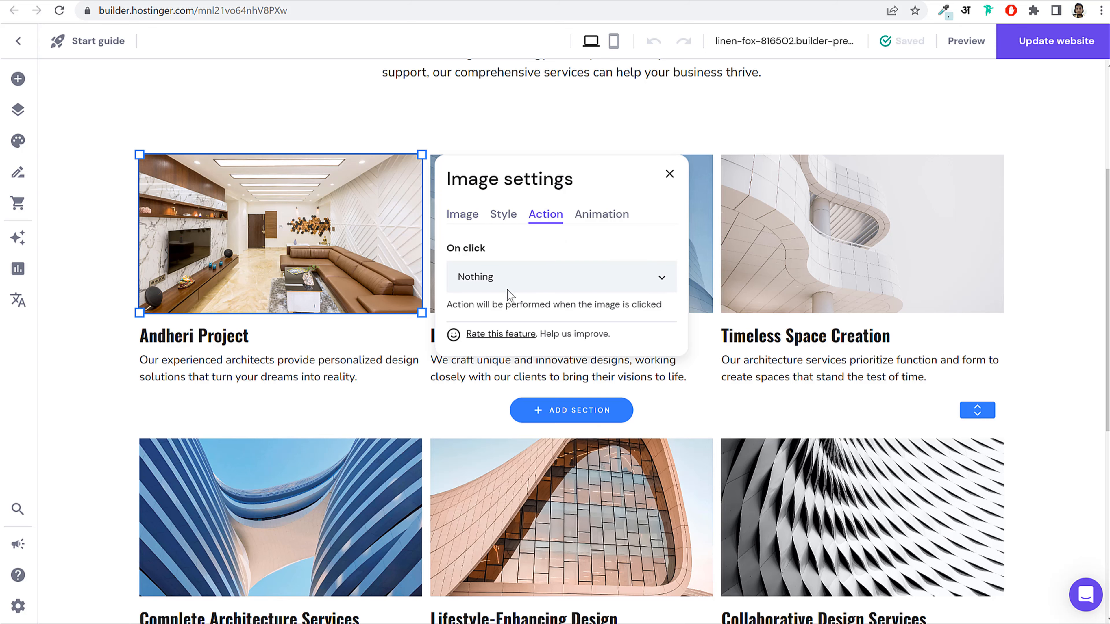
pyautogui.click(494, 280)
pyautogui.scroll(-3, 533, 306)
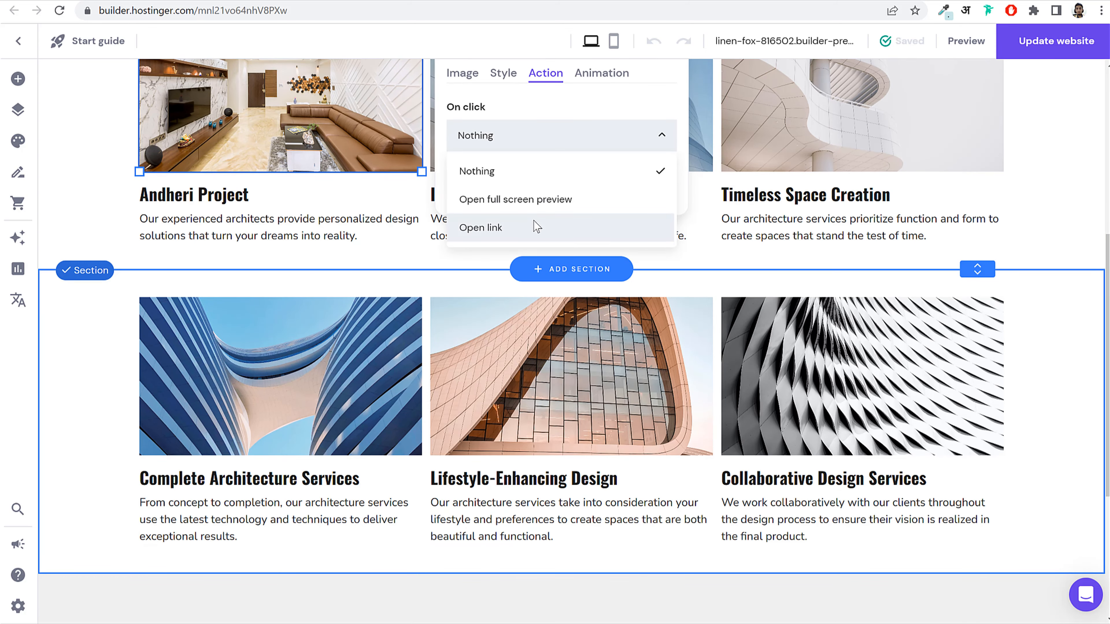
pyautogui.click(493, 230)
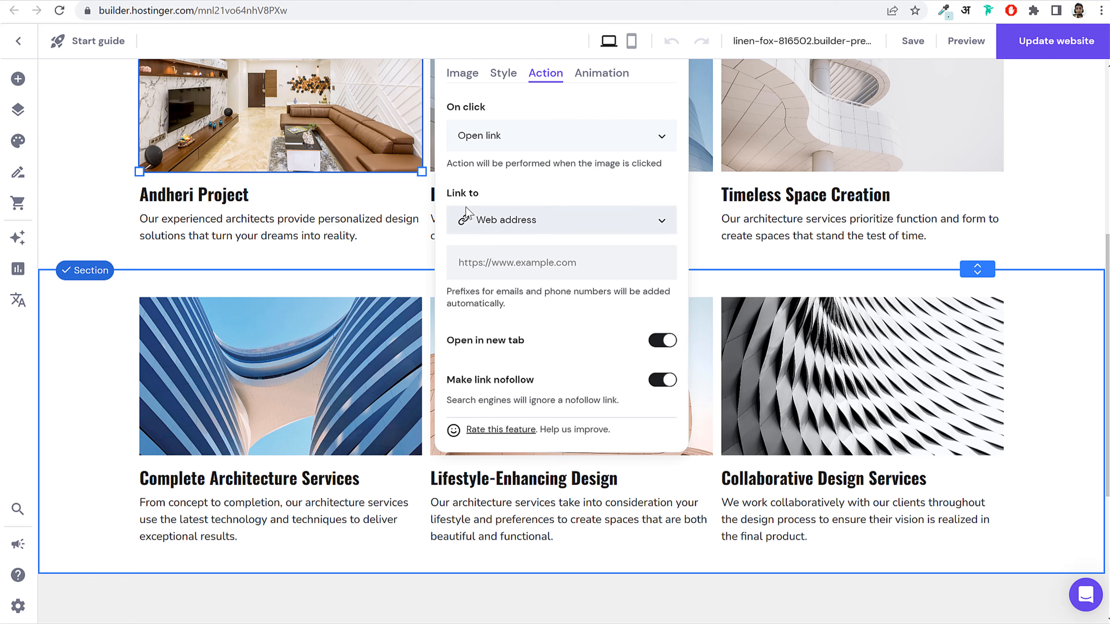
pyautogui.click(524, 223)
pyautogui.scroll(-3, 529, 278)
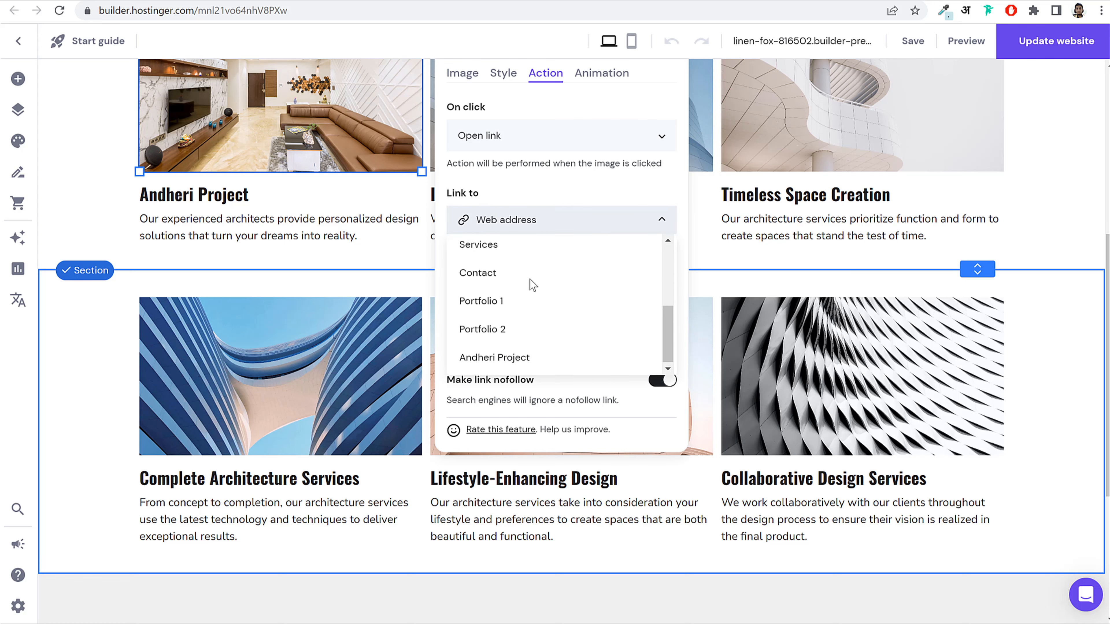
pyautogui.click(526, 354)
pyautogui.scroll(2, 490, 341)
# Step: Link the card's description text to the Andheri Project page and save
pyautogui.click(274, 281)
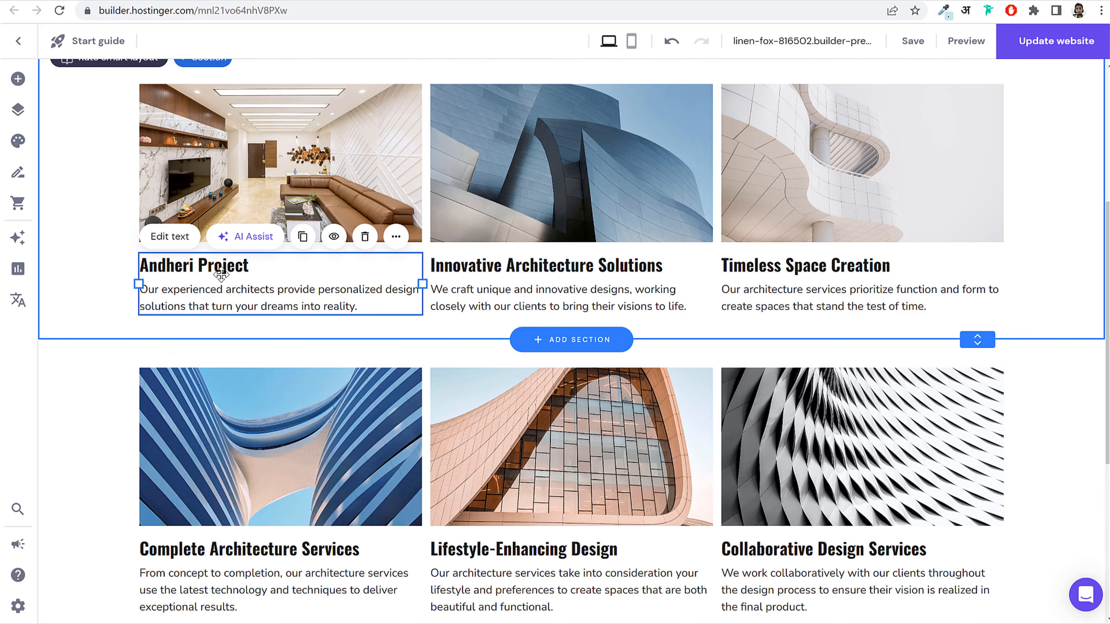
pyautogui.click(170, 237)
pyautogui.click(504, 238)
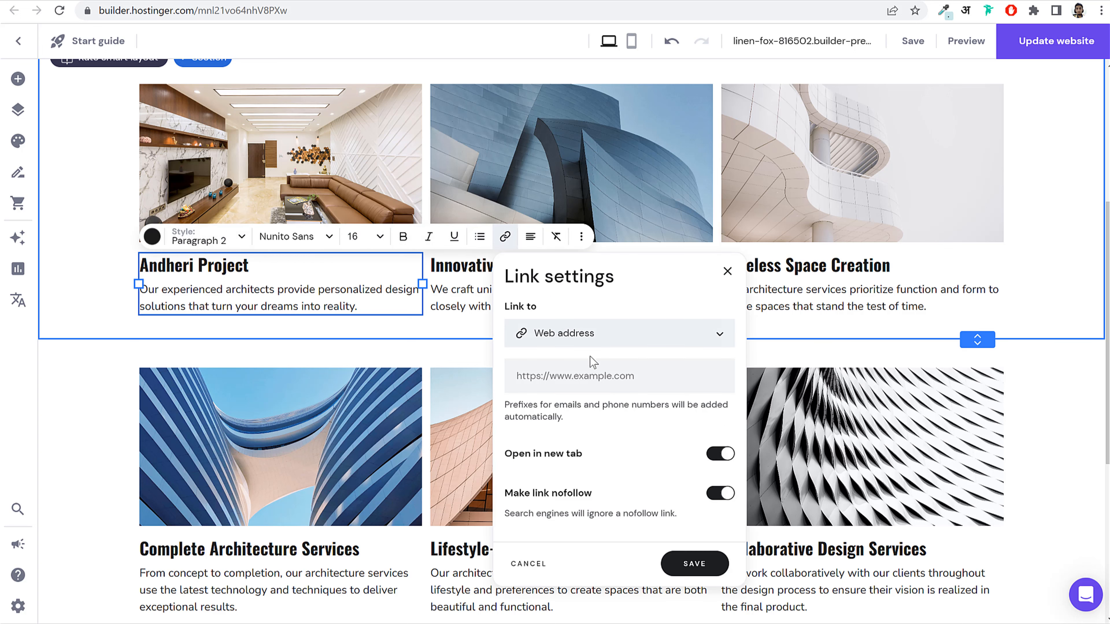
pyautogui.click(597, 335)
pyautogui.scroll(-4, 587, 419)
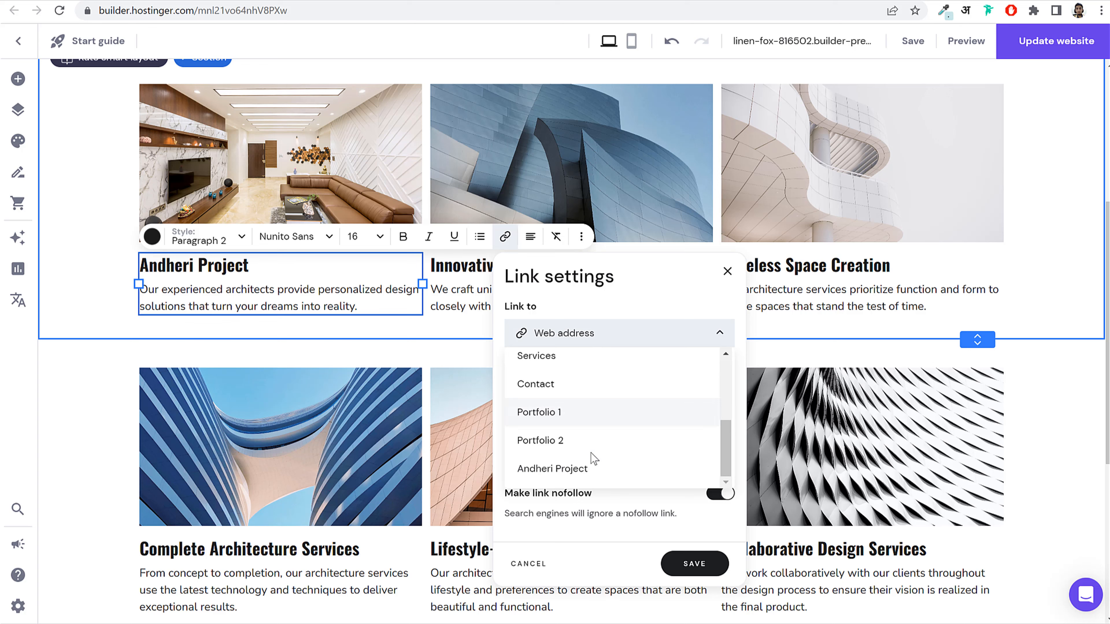
pyautogui.click(590, 466)
pyautogui.click(694, 431)
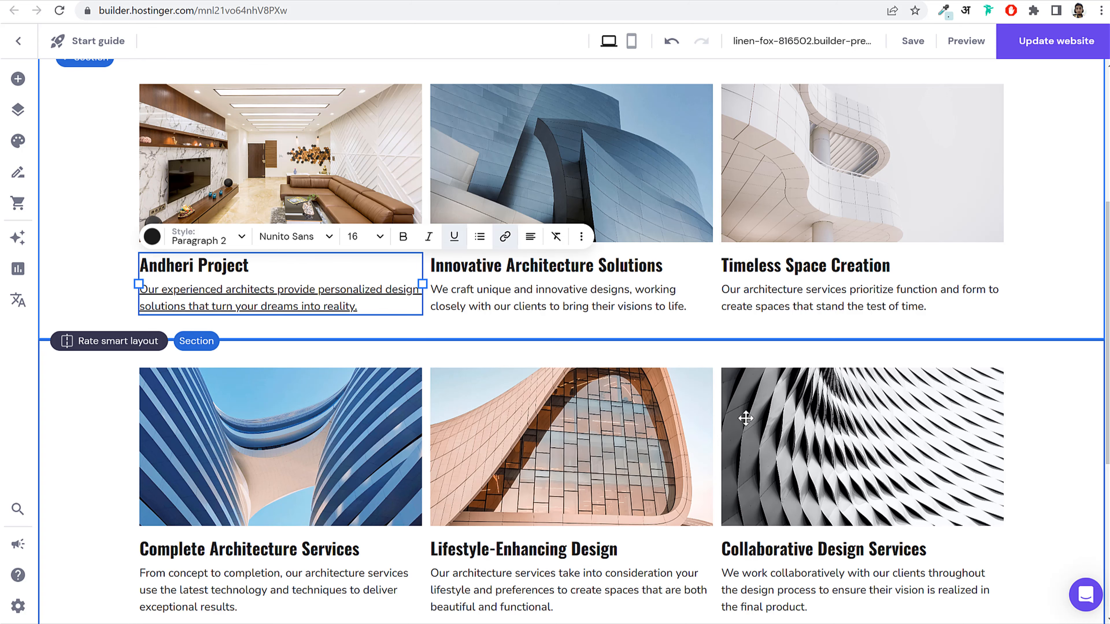
pyautogui.scroll(5, 384, 309)
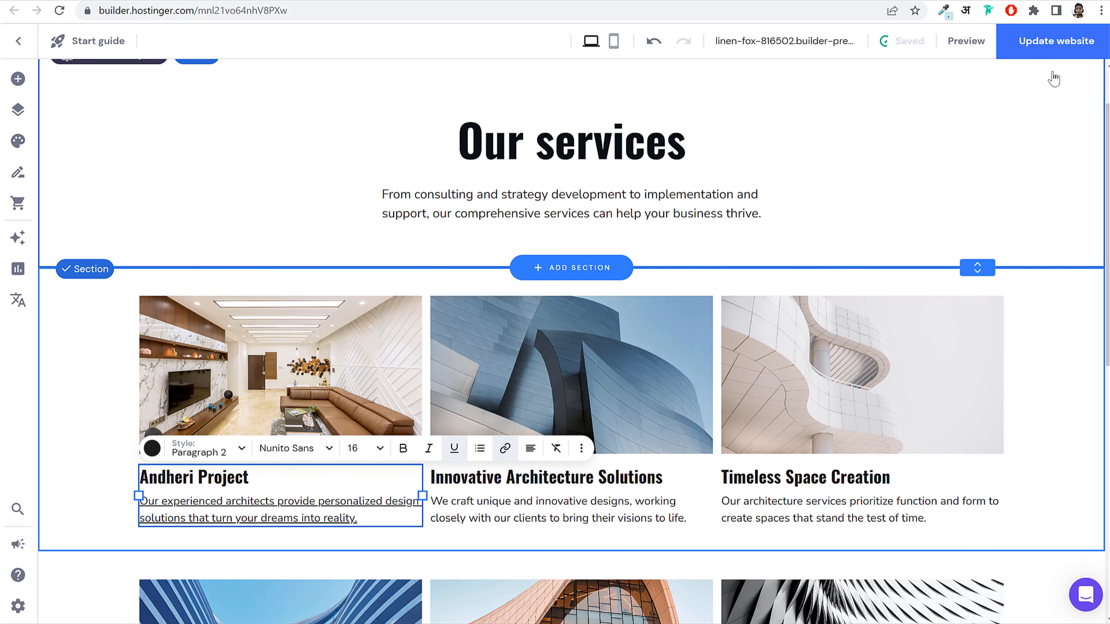
# Step: Publish the site changes and check that the Andheri Project card on live Portfolio 2 opens its page
pyautogui.click(1058, 54)
pyautogui.hotkey('ctrl', 'Tab')
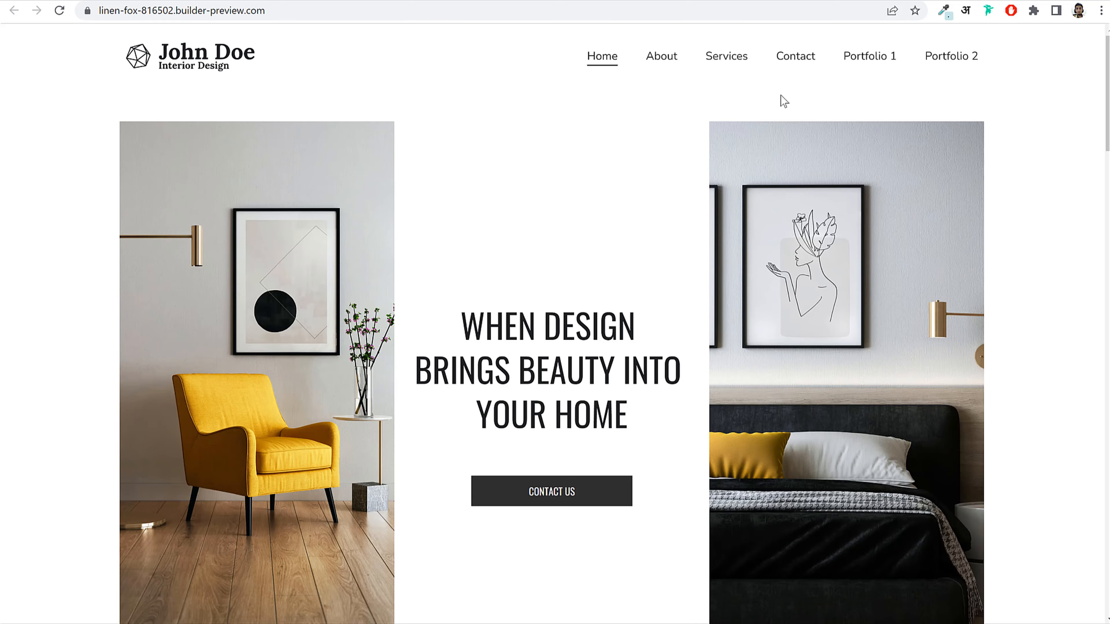
pyautogui.click(954, 61)
pyautogui.scroll(-3, 905, 124)
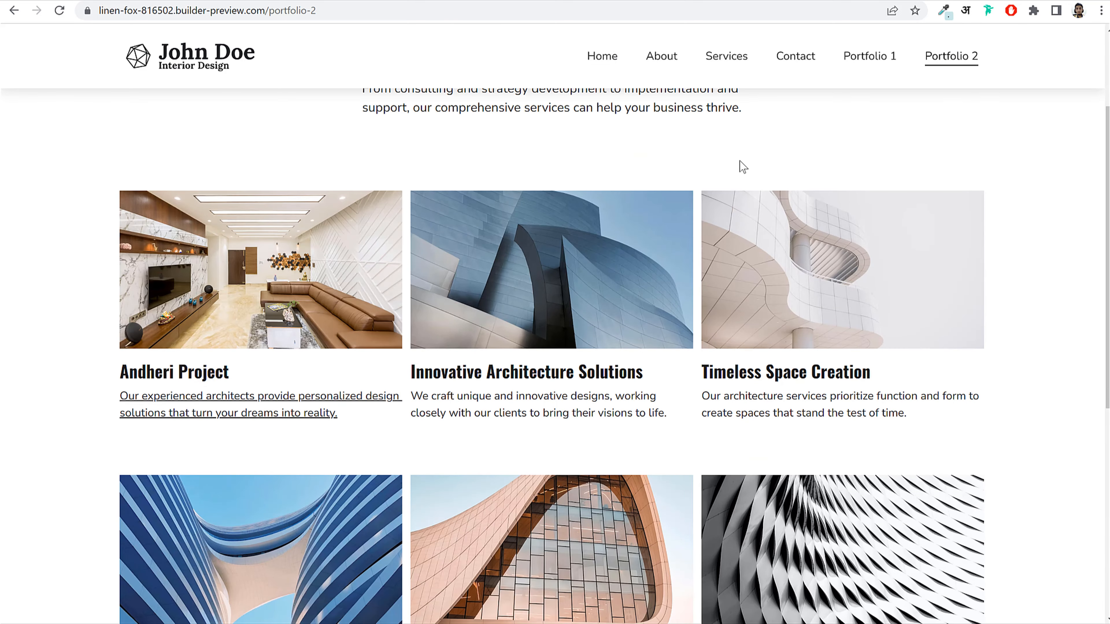
pyautogui.click(239, 258)
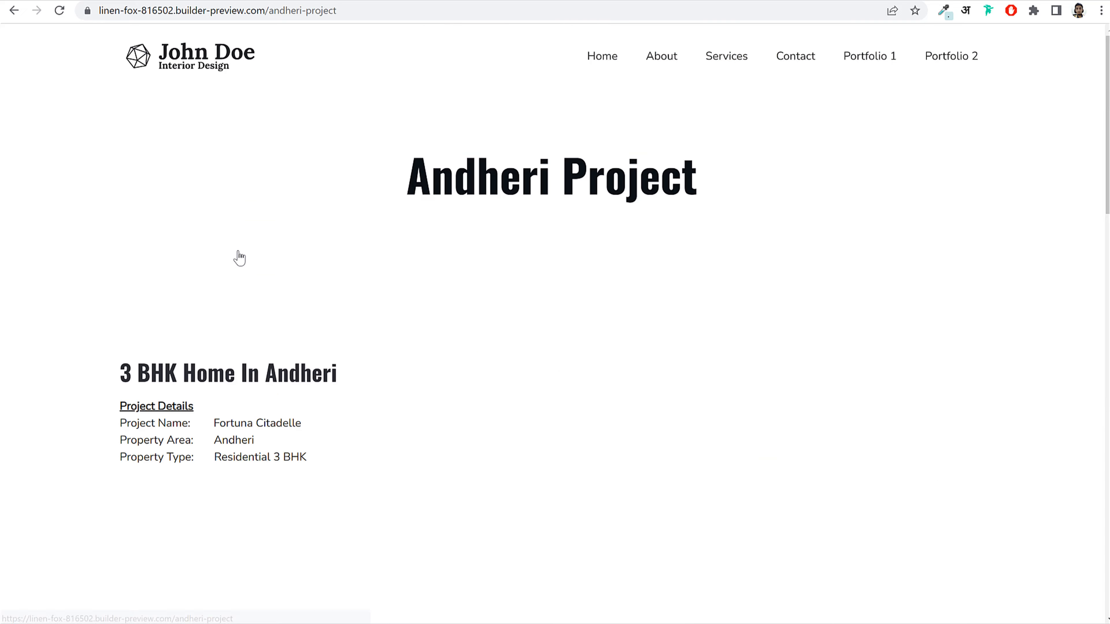
pyautogui.scroll(-20, 748, 258)
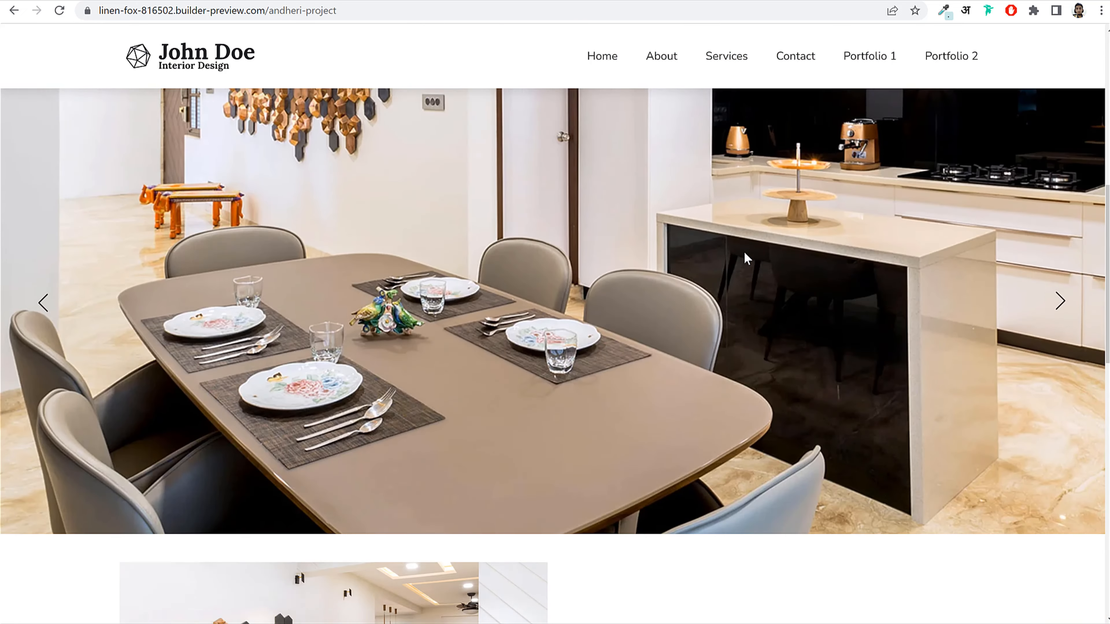
pyautogui.scroll(20, 745, 253)
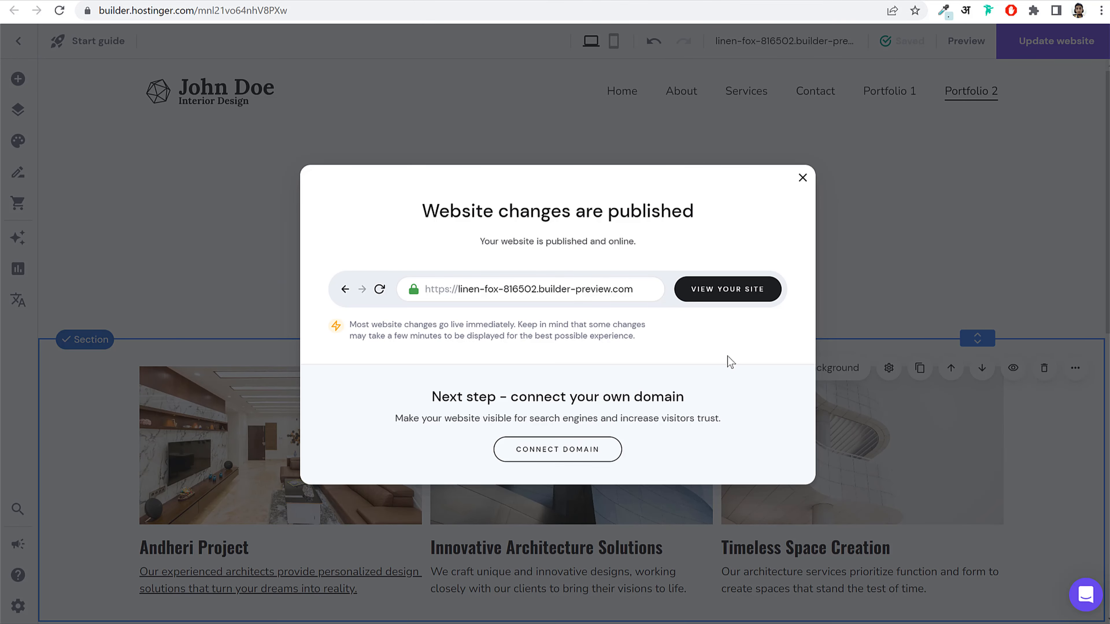
# Step: Duplicate the Andheri Project page from Pages and navigation
pyautogui.click(803, 179)
pyautogui.scroll(-5, 574, 315)
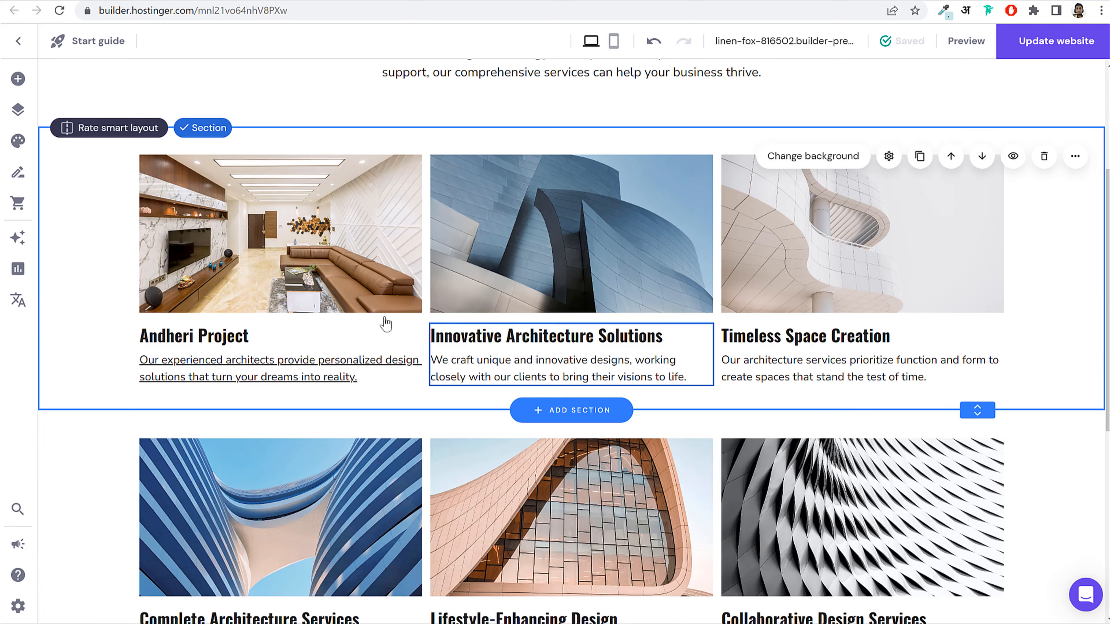
pyautogui.click(18, 109)
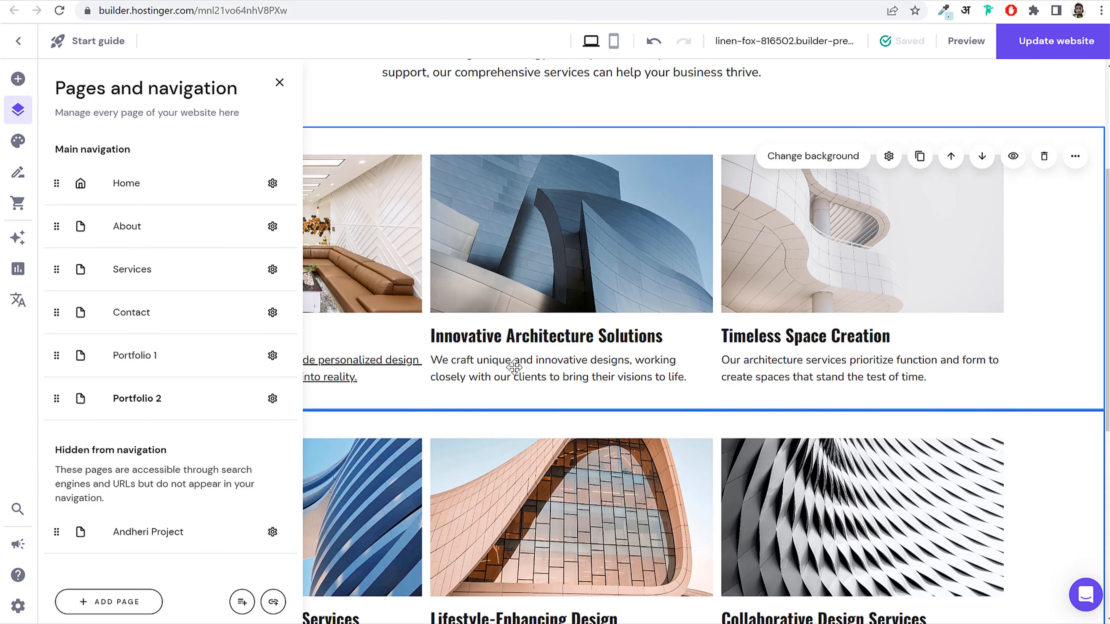
pyautogui.click(162, 544)
pyautogui.scroll(-6, 872, 324)
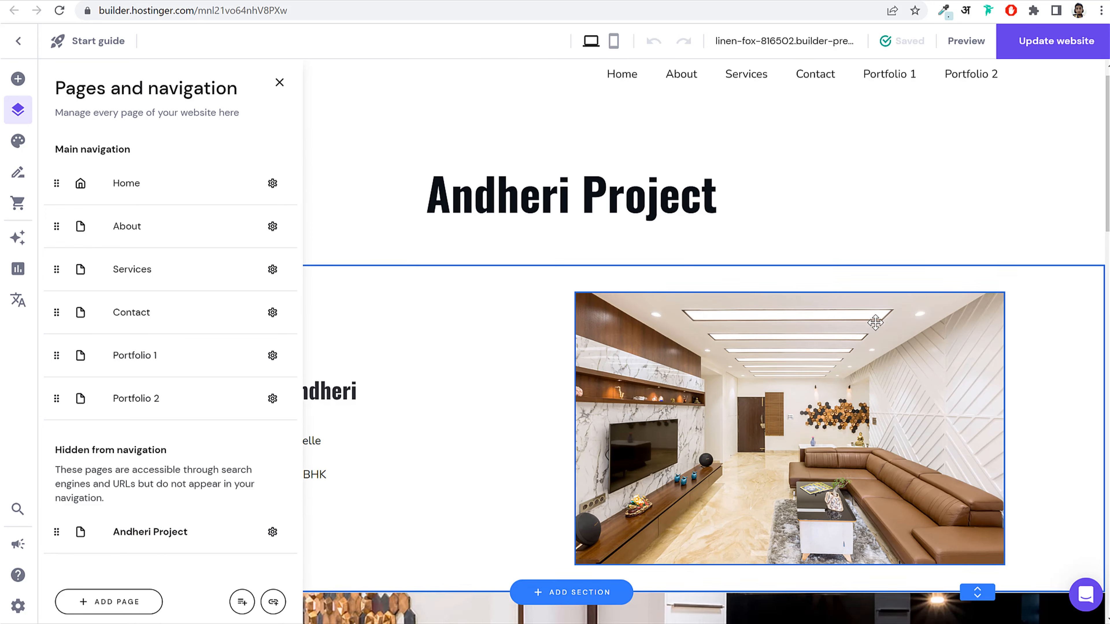
pyautogui.scroll(-10, 877, 336)
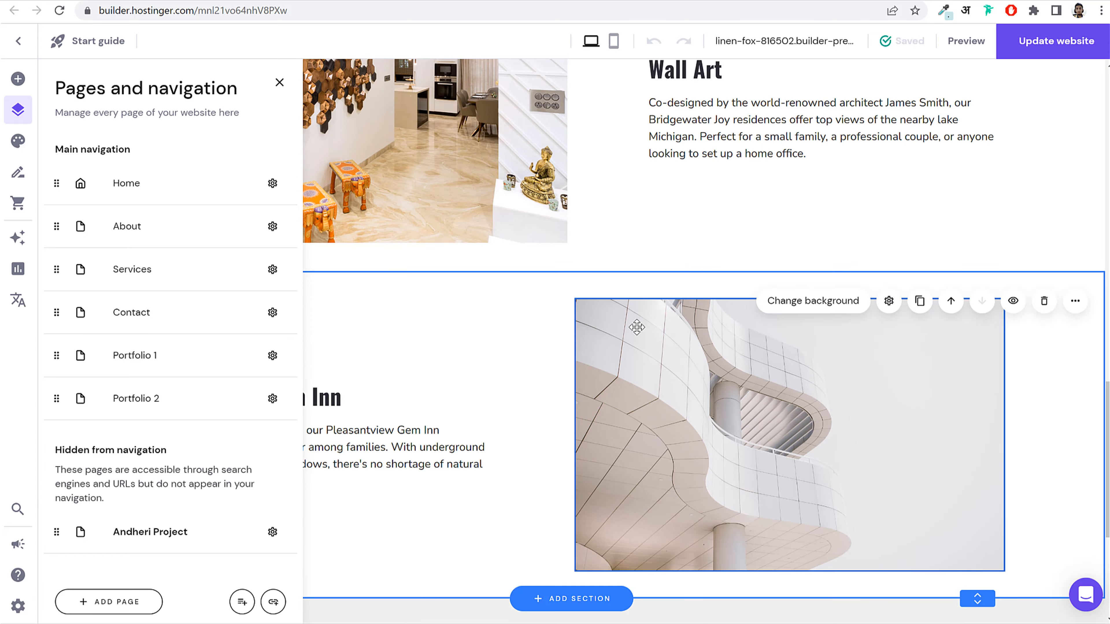
pyautogui.scroll(5, 634, 325)
pyautogui.scroll(10, 638, 335)
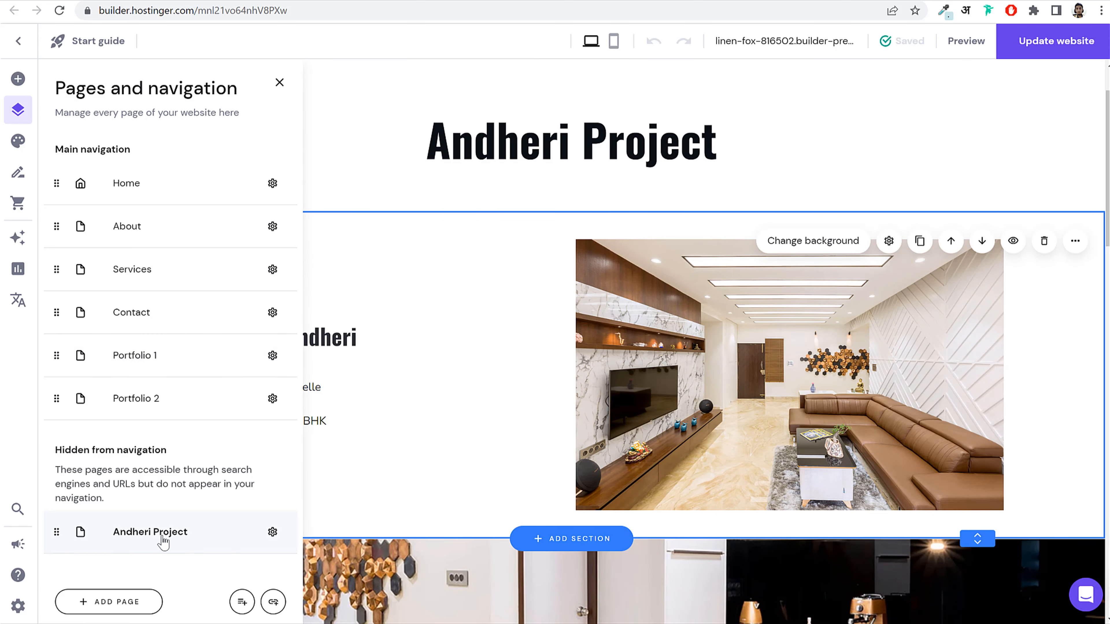
pyautogui.click(273, 532)
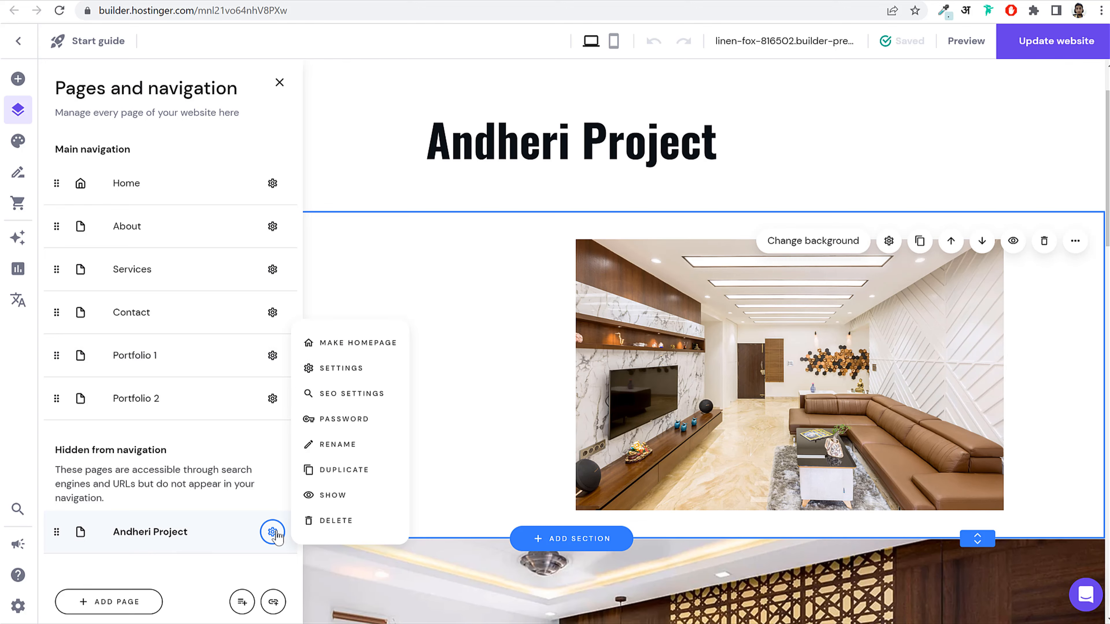
pyautogui.click(365, 477)
# Step: Change the copied page's heading from Andheri Project to Sion Project
pyautogui.click(595, 204)
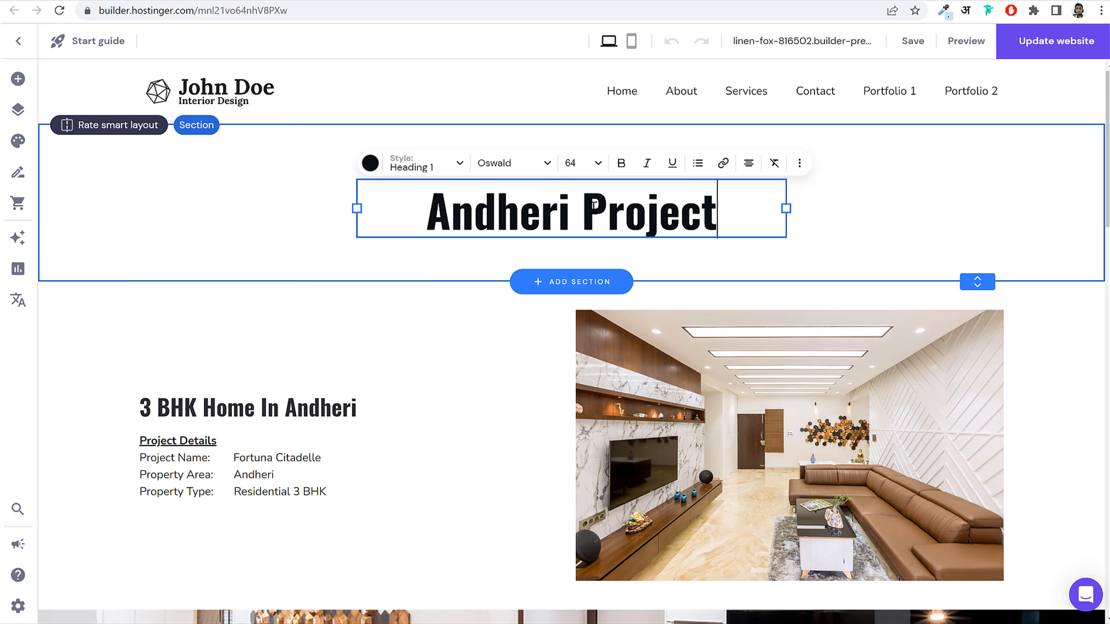
pyautogui.doubleClick(572, 208)
pyautogui.click(310, 234)
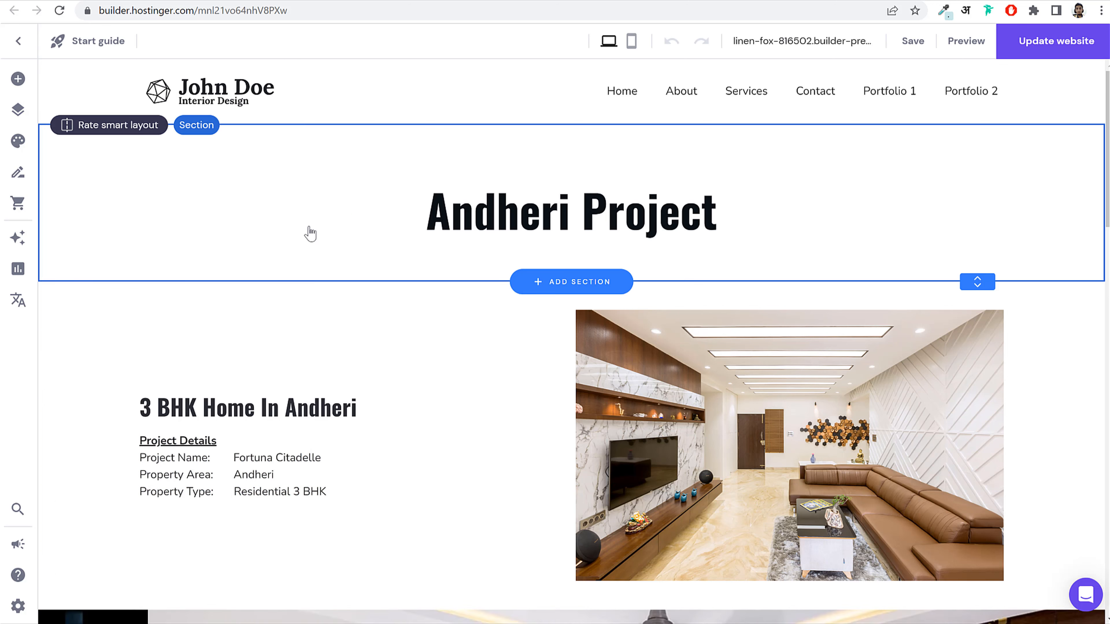
pyautogui.click(426, 210)
pyautogui.moveTo(426, 210); pyautogui.dragTo(578, 209)
pyautogui.write('Sion')
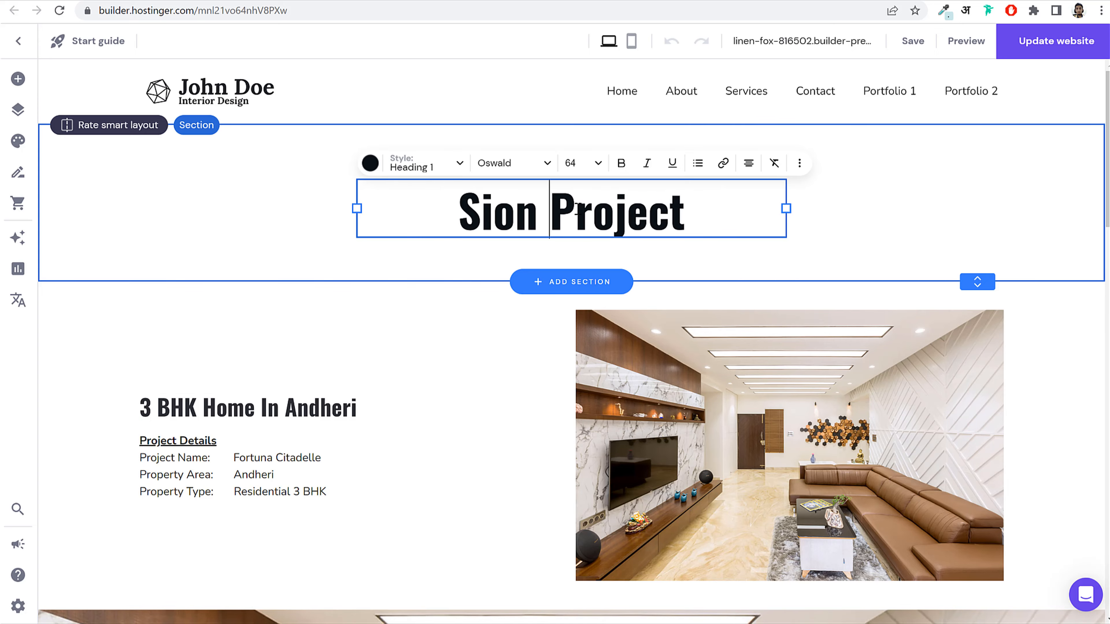
pyautogui.scroll(-20, 524, 344)
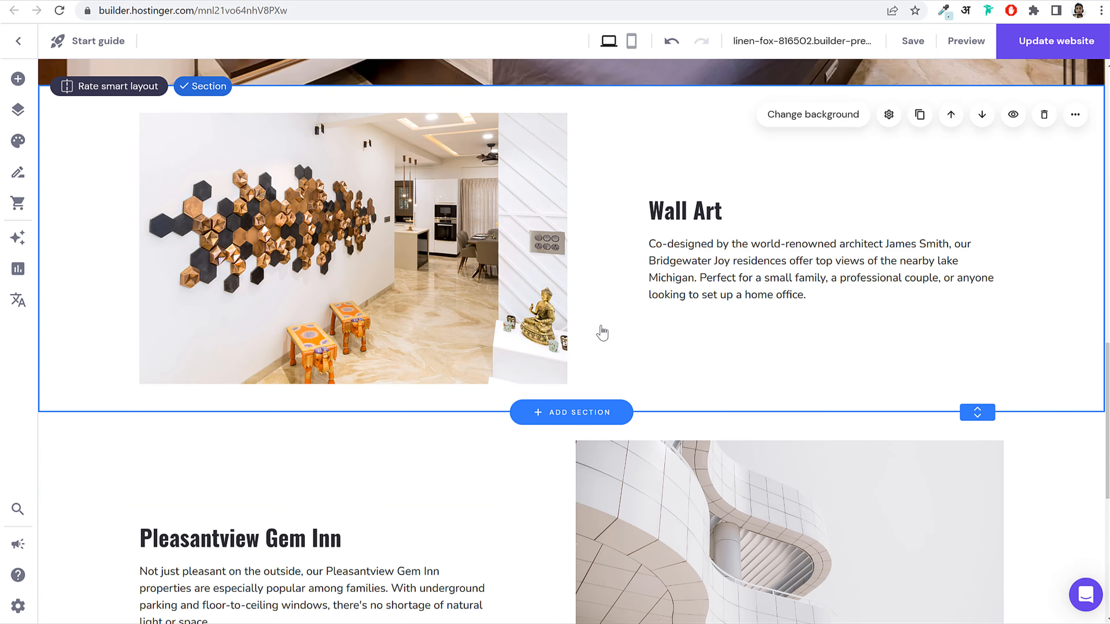
pyautogui.scroll(20, 603, 325)
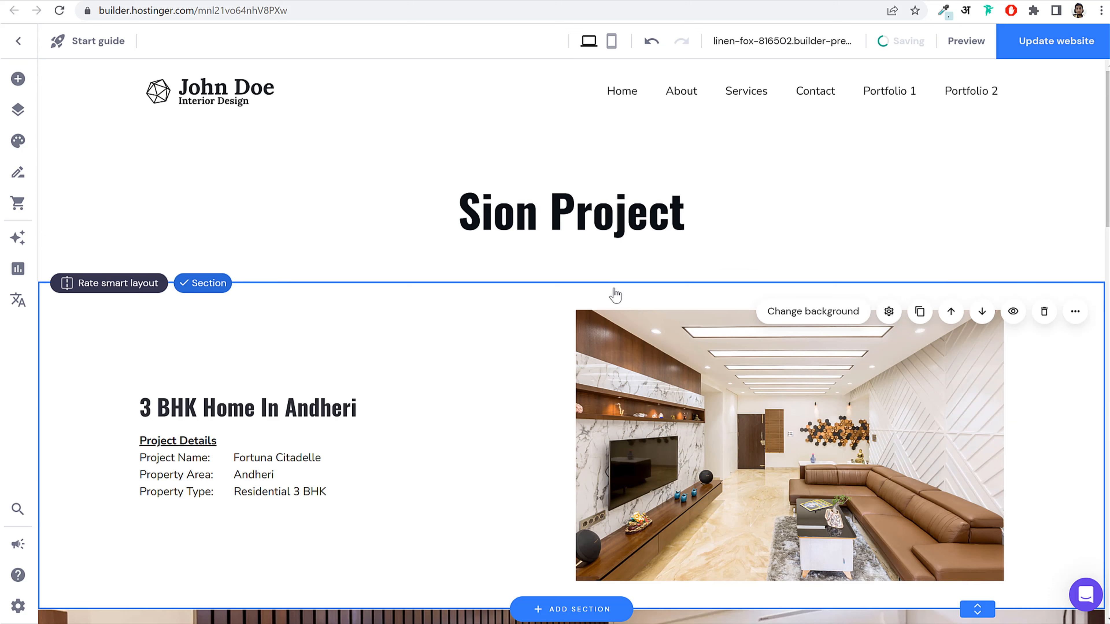
# Step: Link the Home page's Contact Us button to the Contact page
pyautogui.click(625, 97)
pyautogui.click(625, 97)
pyautogui.scroll(-5, 662, 196)
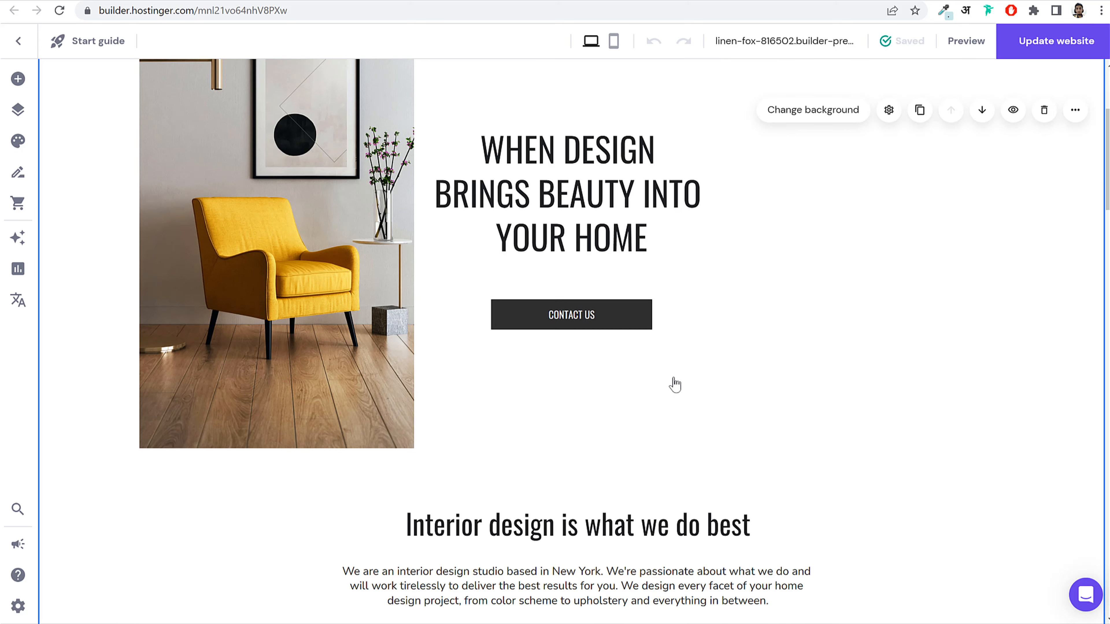
pyautogui.click(617, 316)
pyautogui.click(527, 280)
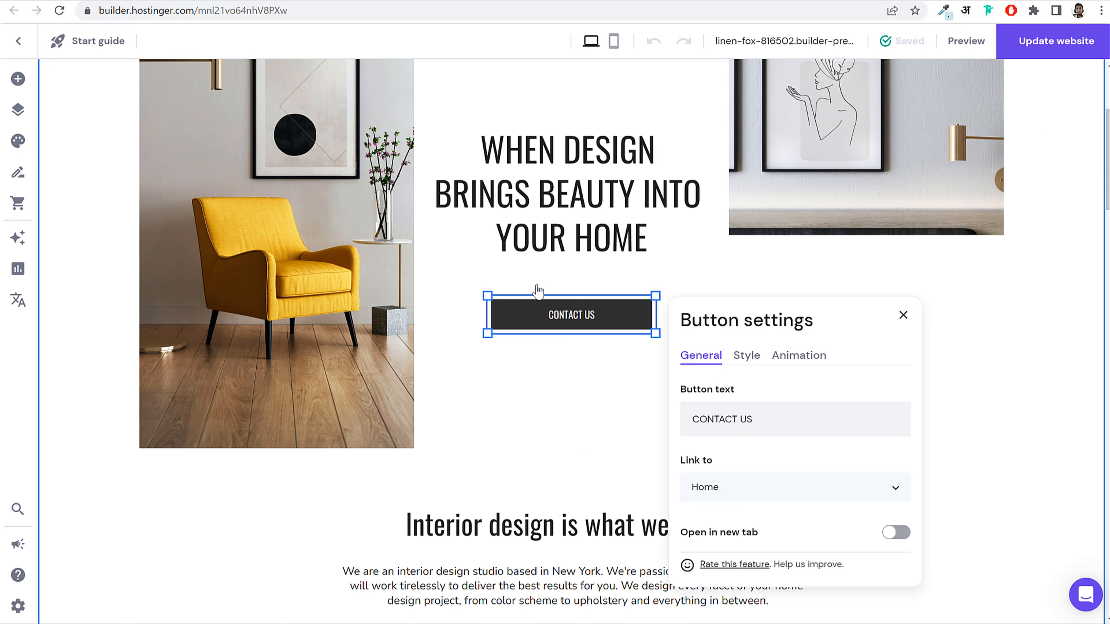
pyautogui.click(748, 356)
pyautogui.click(709, 356)
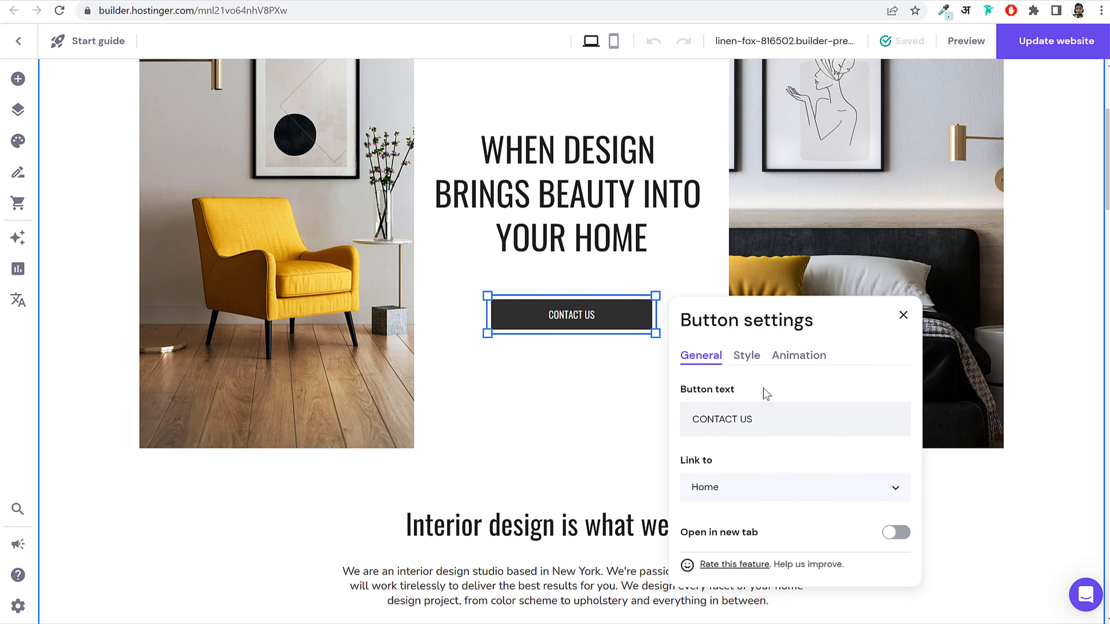
pyautogui.click(750, 487)
pyautogui.scroll(-3, 753, 442)
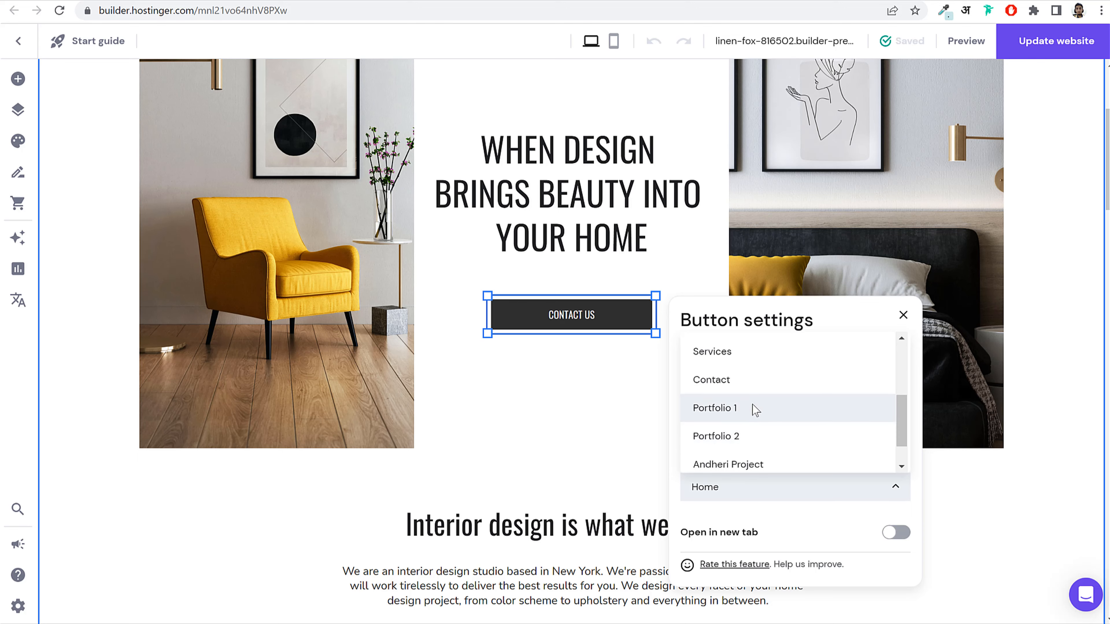
pyautogui.click(748, 386)
# Step: Link the Discover Our Services button to the Services page
pyautogui.scroll(-6, 582, 424)
pyautogui.click(596, 376)
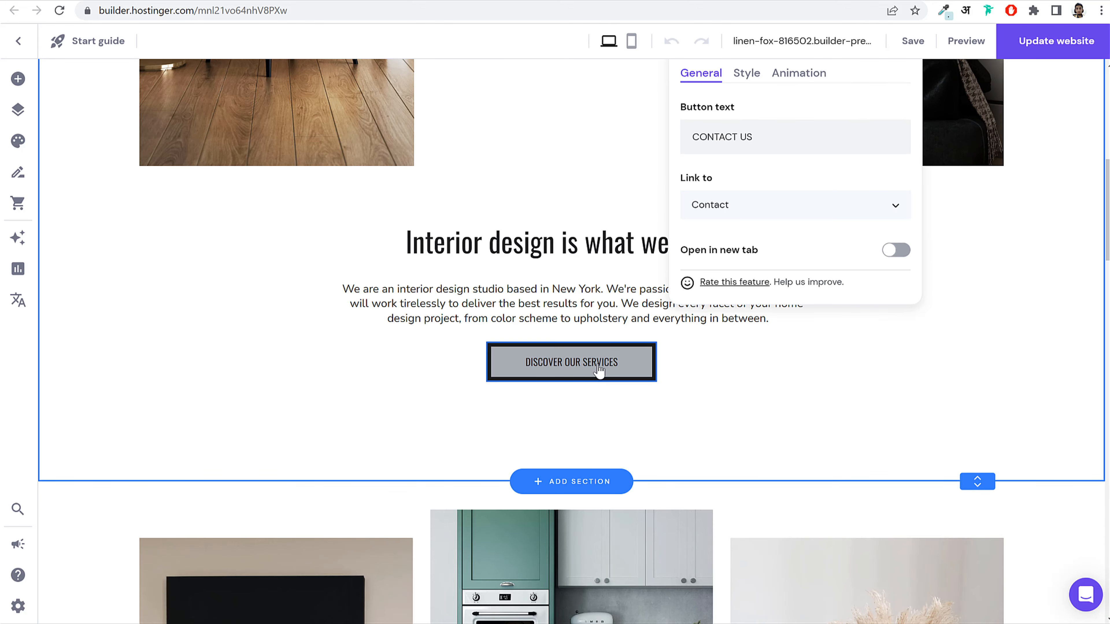
pyautogui.click(524, 326)
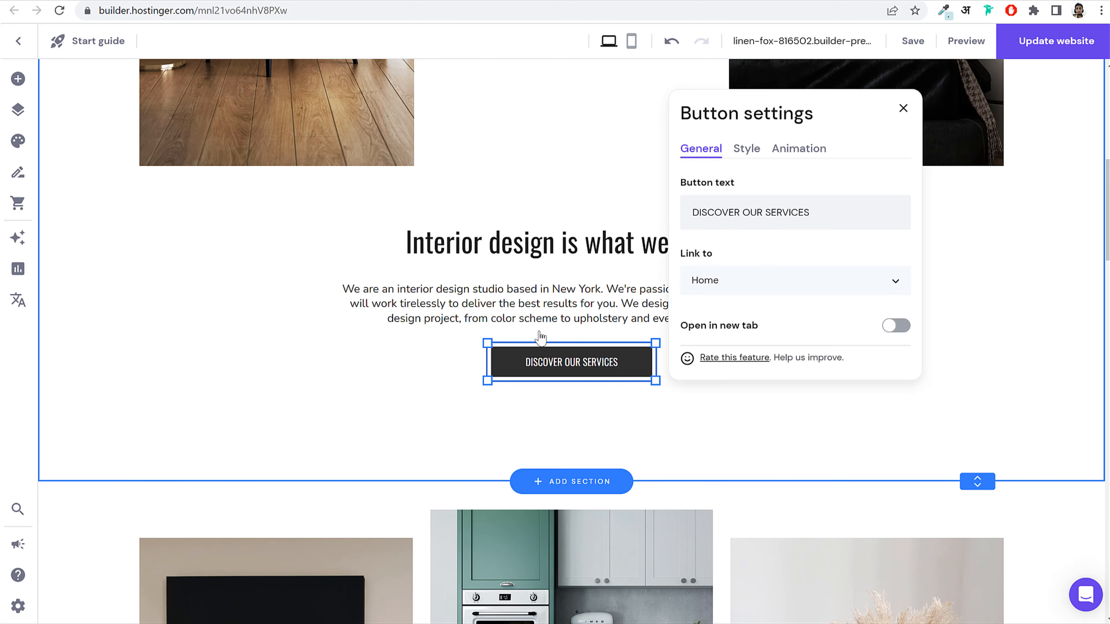
pyautogui.click(720, 291)
pyautogui.scroll(-3, 743, 350)
pyautogui.scroll(-1, 749, 371)
pyautogui.scroll(2, 746, 359)
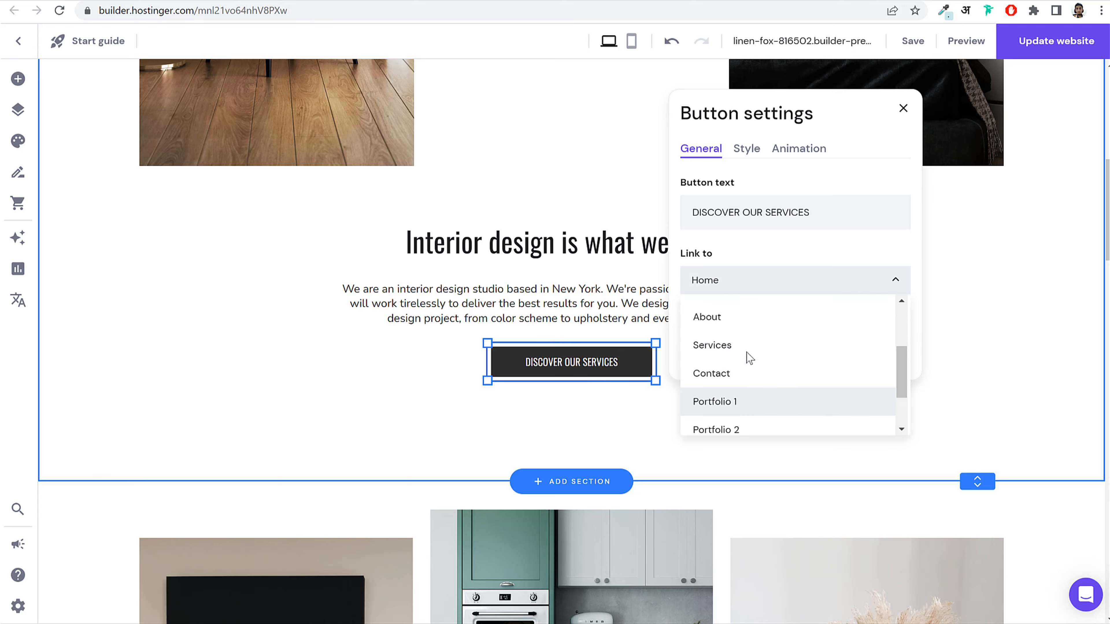
pyautogui.click(743, 345)
# Step: On Portfolio 2, move the hero section below Our services
pyautogui.scroll(-7, 691, 425)
pyautogui.scroll(-7, 689, 437)
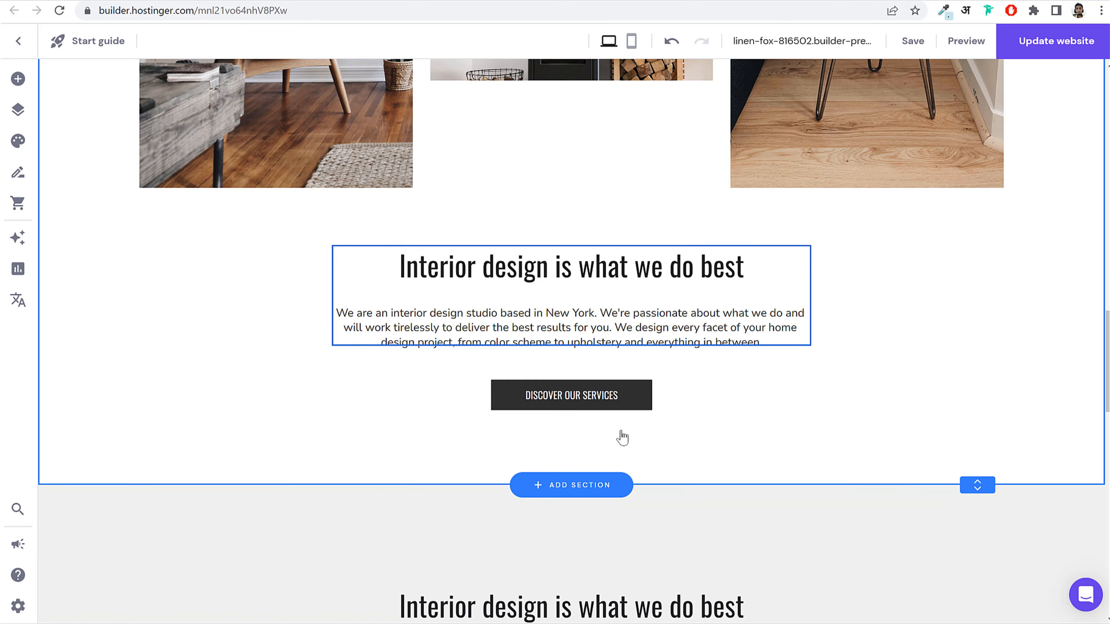
pyautogui.scroll(-5, 597, 404)
pyautogui.scroll(-5, 601, 406)
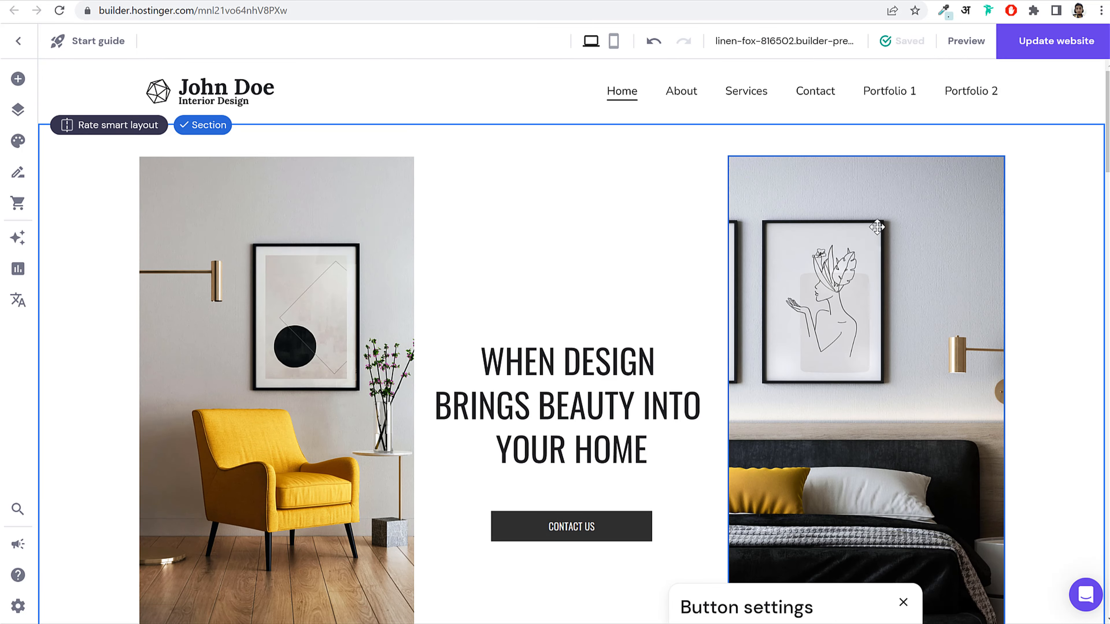
pyautogui.scroll(-15, 872, 230)
pyautogui.scroll(-15, 879, 253)
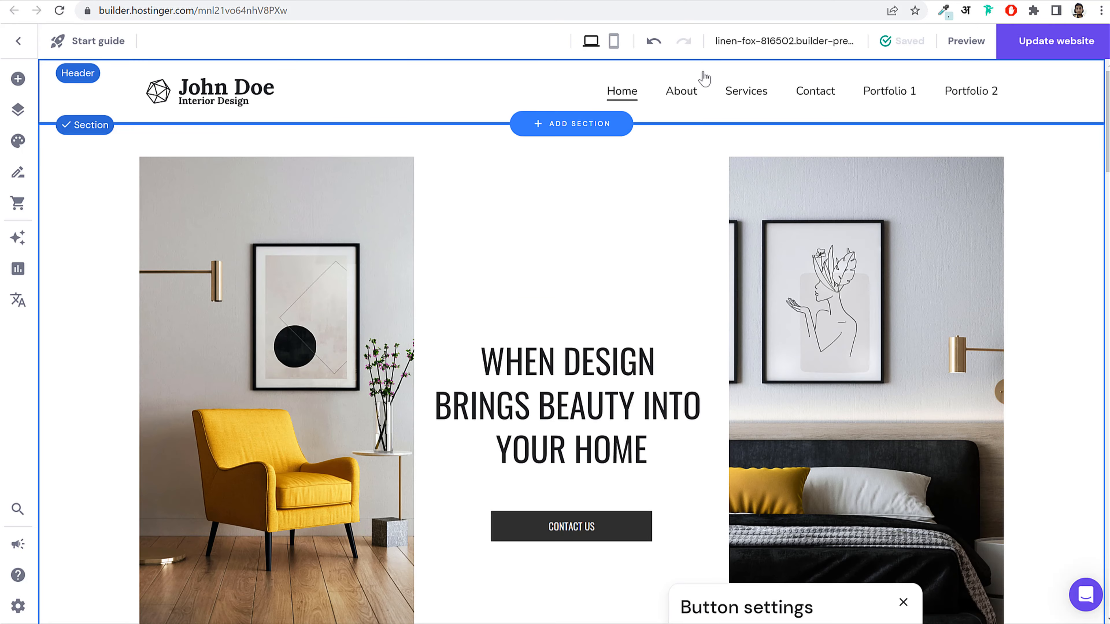
pyautogui.click(878, 94)
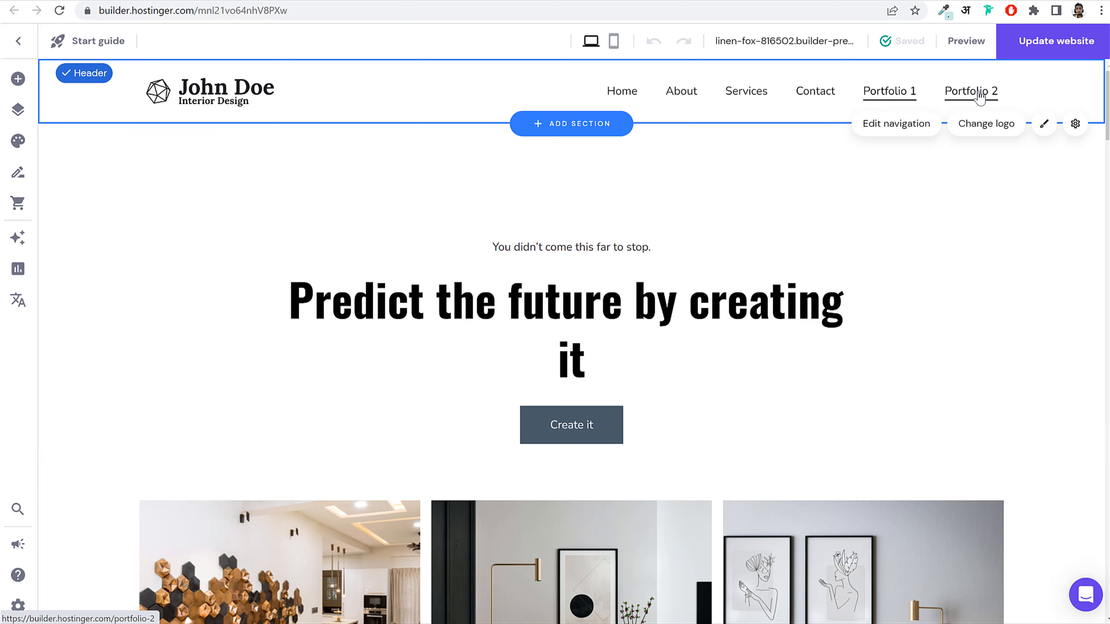
pyautogui.click(978, 110)
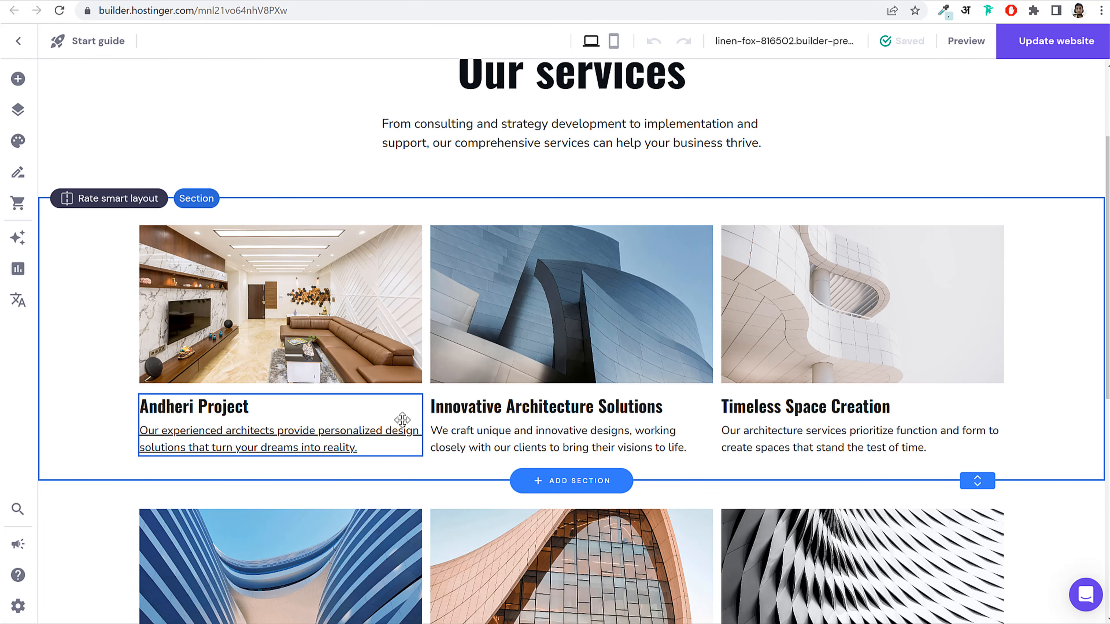
pyautogui.scroll(3, 926, 369)
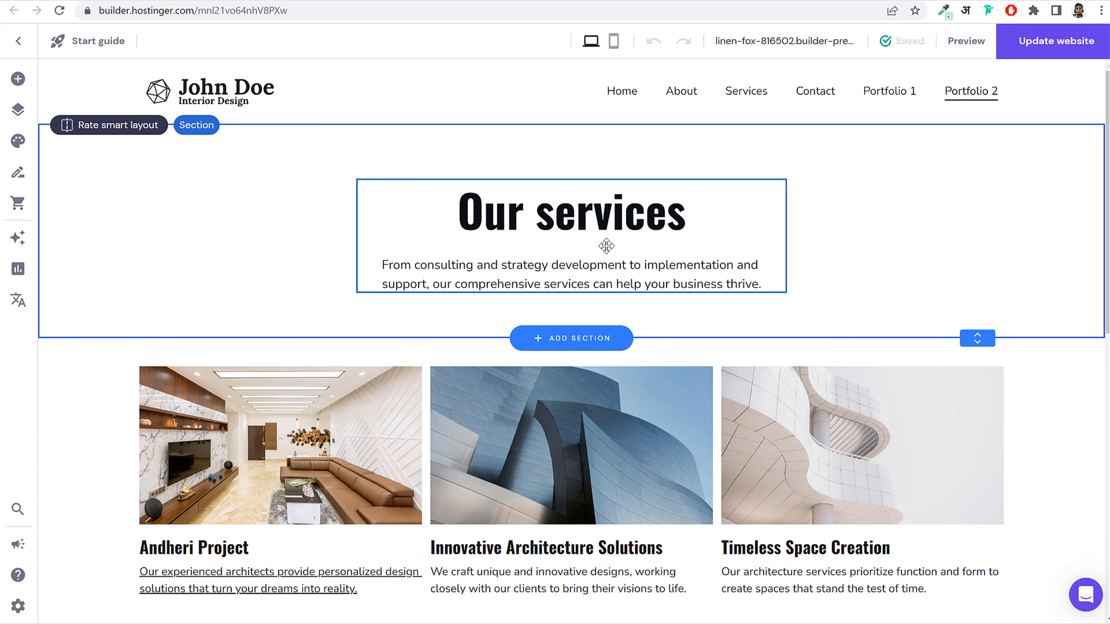
# Step: Start a blog with four sample posts, then close the blog post manager
pyautogui.click(19, 177)
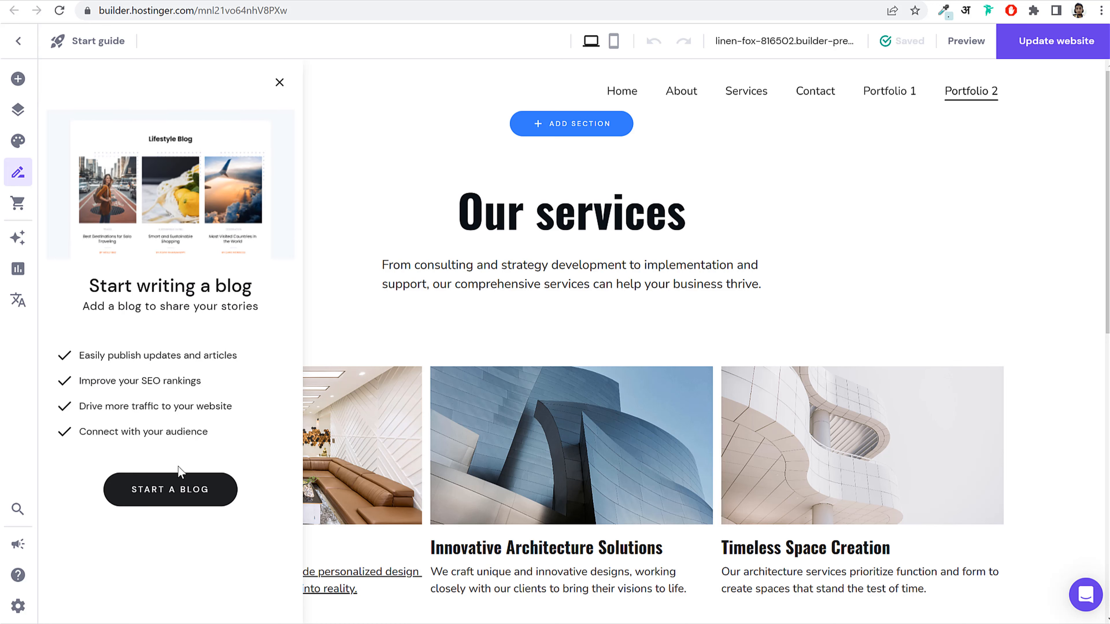
pyautogui.click(169, 490)
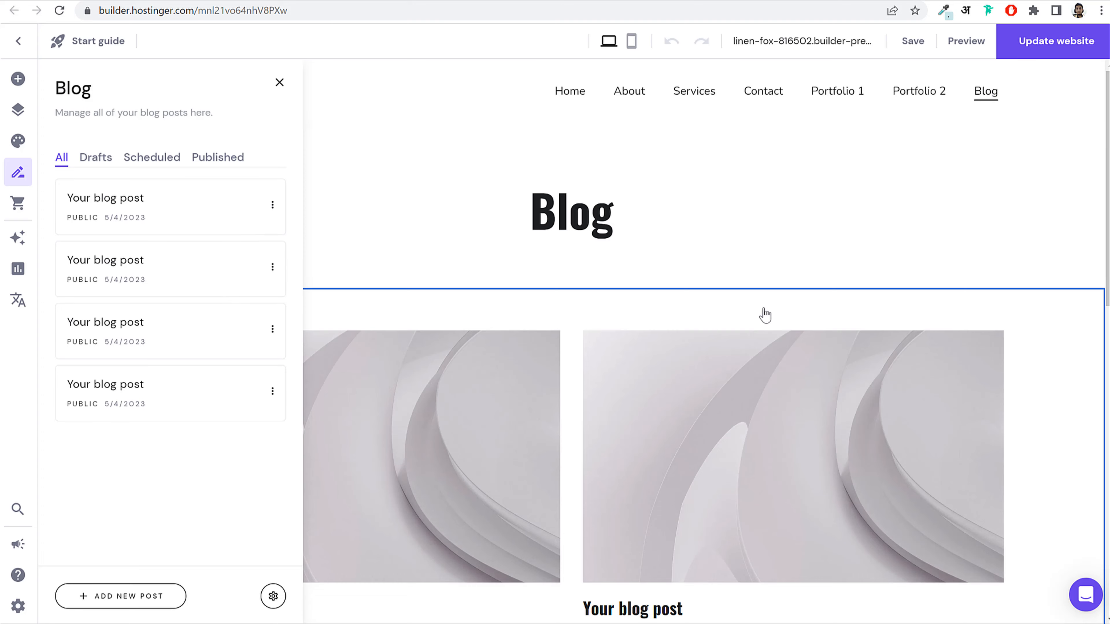
pyautogui.scroll(-10, 711, 421)
pyautogui.click(529, 444)
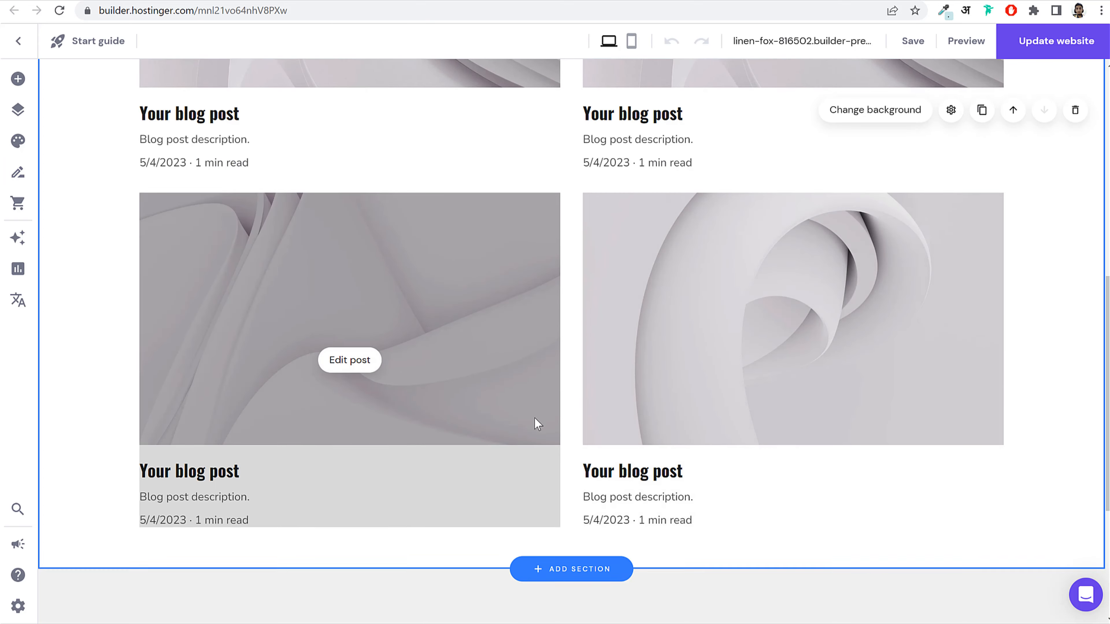
pyautogui.scroll(-5, 535, 422)
pyautogui.scroll(15, 602, 466)
pyautogui.scroll(-3, 634, 353)
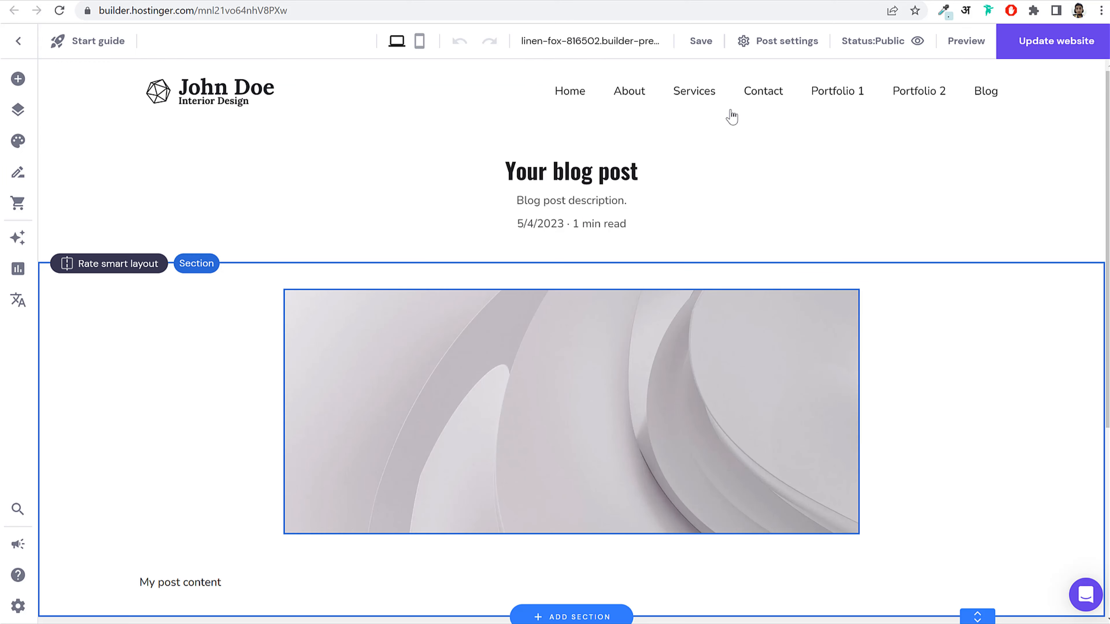
pyautogui.scroll(-5, 598, 344)
pyautogui.scroll(5, 599, 344)
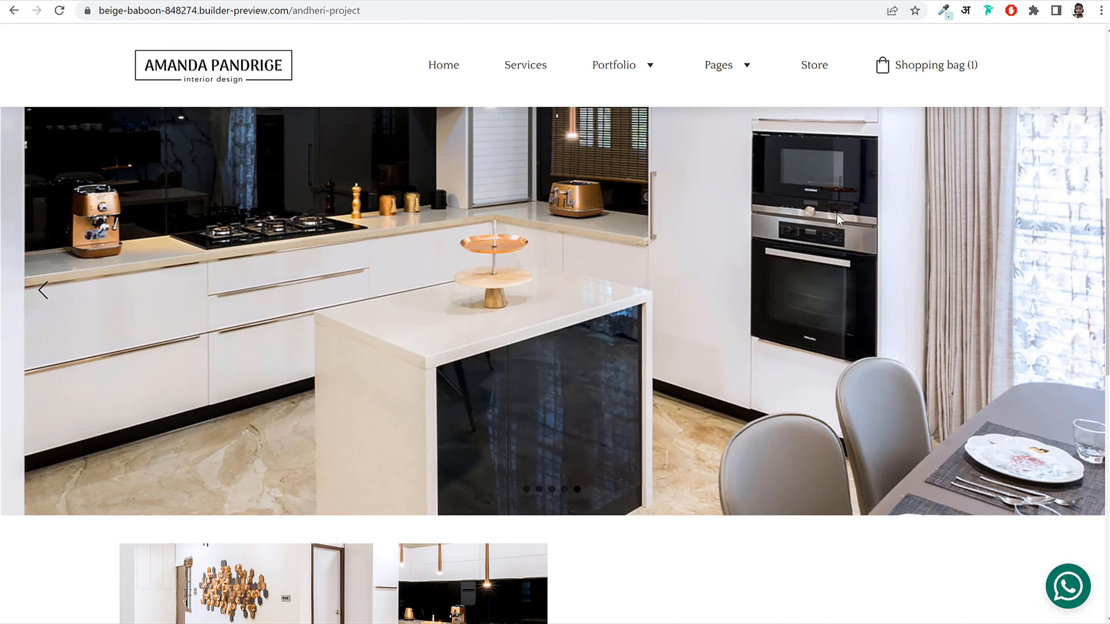
pyautogui.scroll(5, 731, 92)
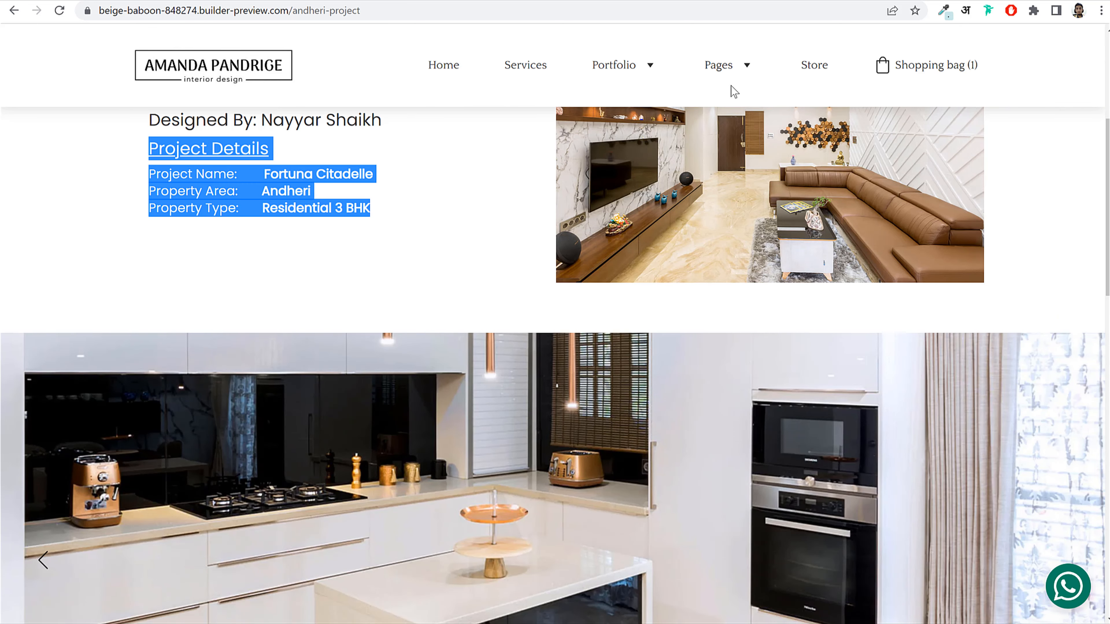
# Step: Copy the entrepreneur post's title from the reference site's Blog page, then return to the builder
pyautogui.moveTo(719, 64)
pyautogui.click(741, 158)
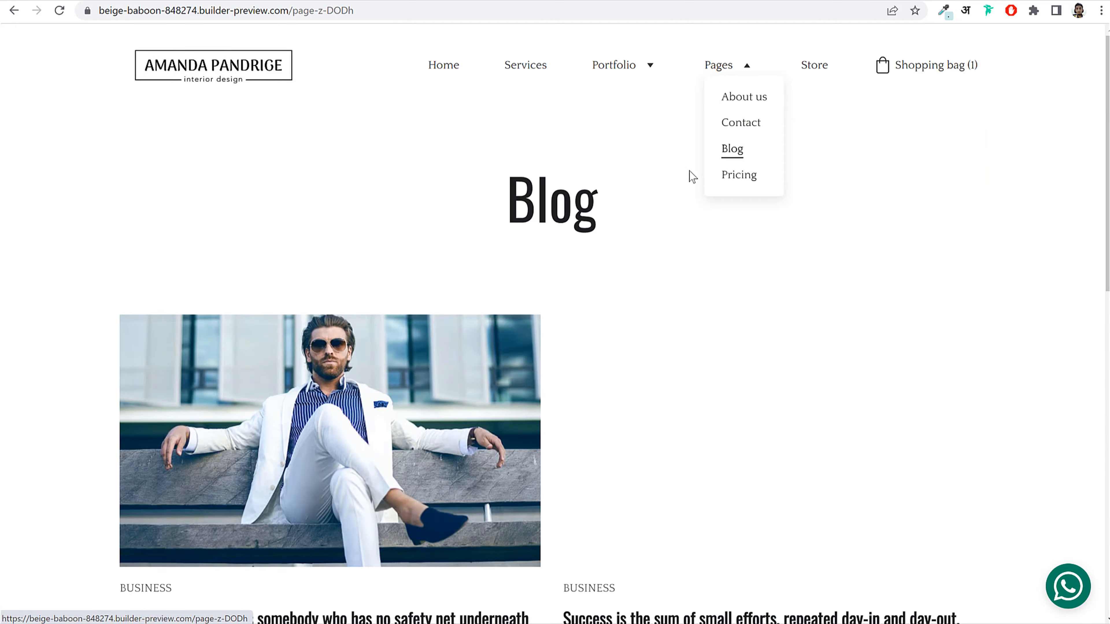
pyautogui.scroll(-4, 409, 269)
pyautogui.click(409, 269)
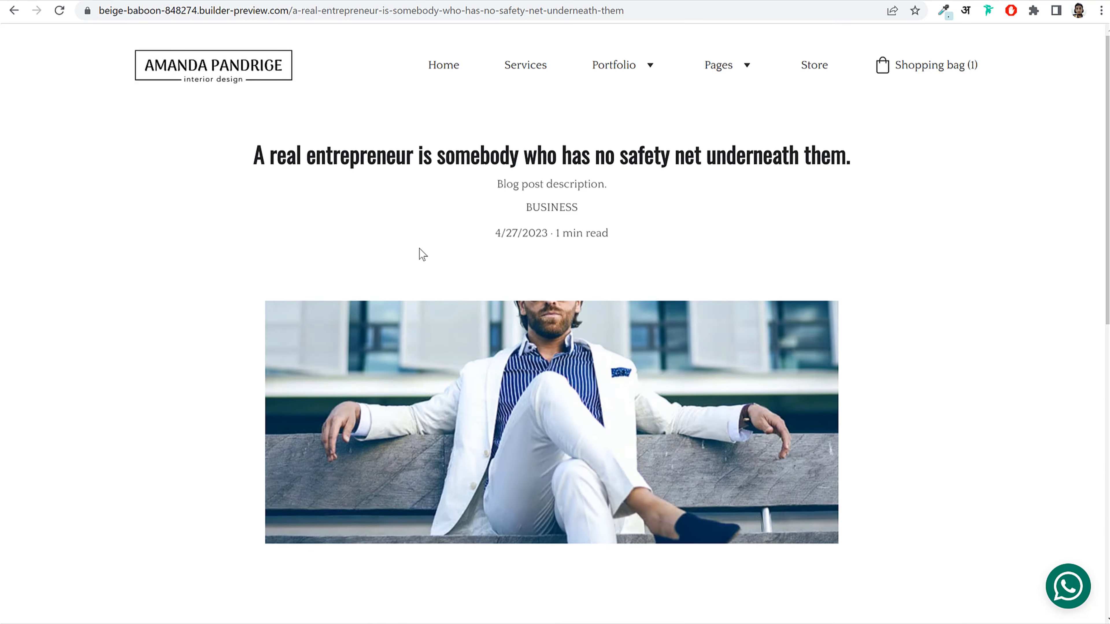
pyautogui.moveTo(264, 154); pyautogui.dragTo(814, 153)
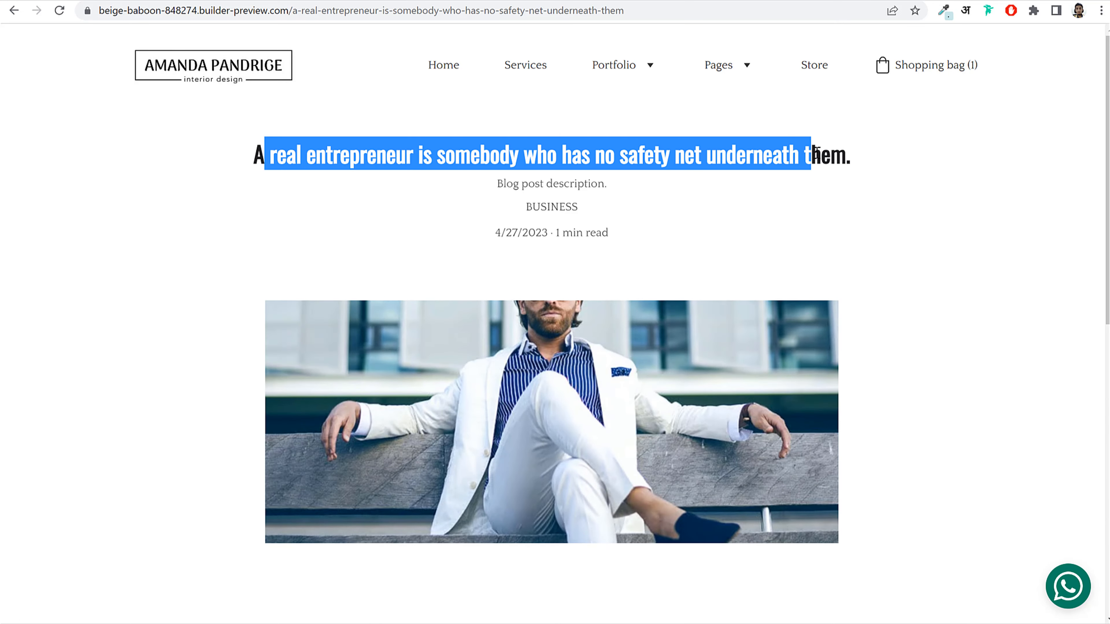
pyautogui.tripleClick(816, 153)
pyautogui.hotkey('ctrl', 'c')
pyautogui.hotkey('ctrl', 'Tab')
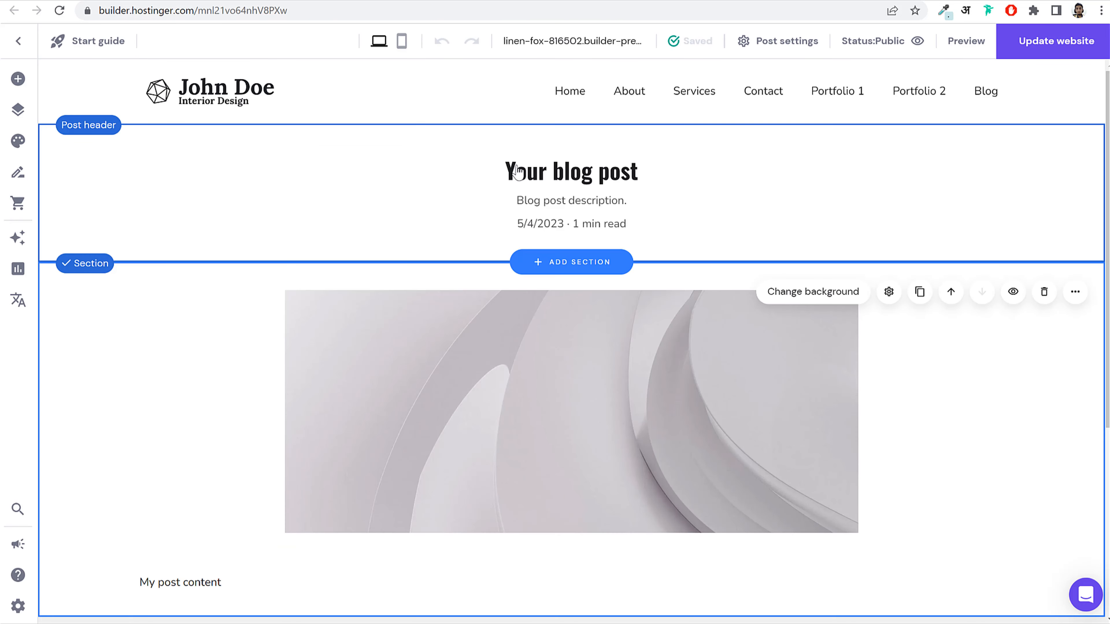
# Step: Paste the entrepreneur quote in as the blog post title in Post settings
pyautogui.click(638, 197)
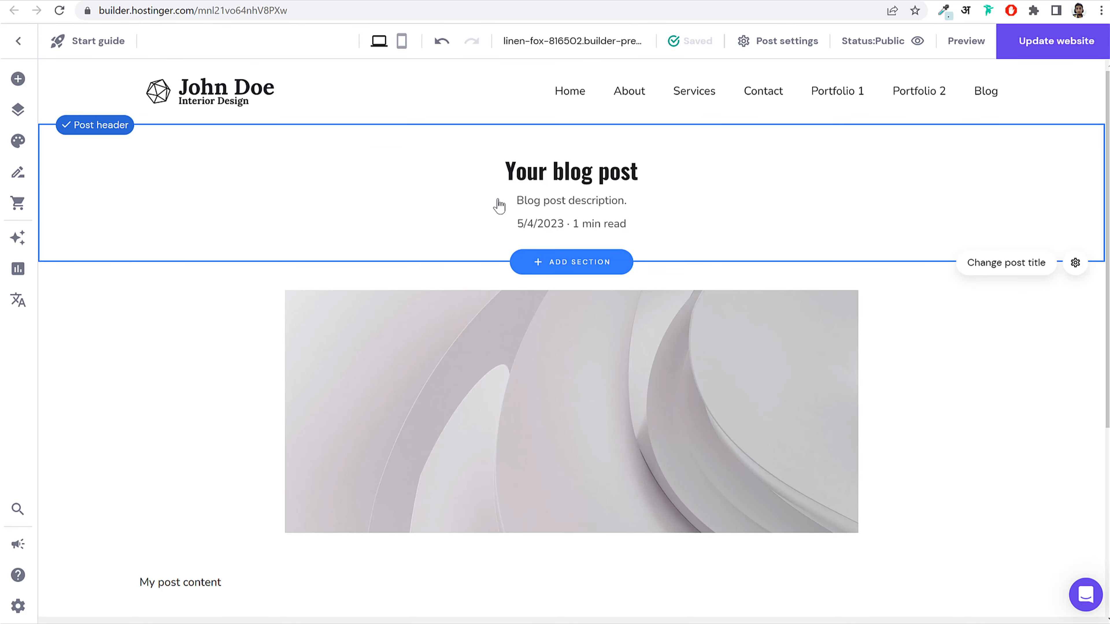
pyautogui.click(999, 271)
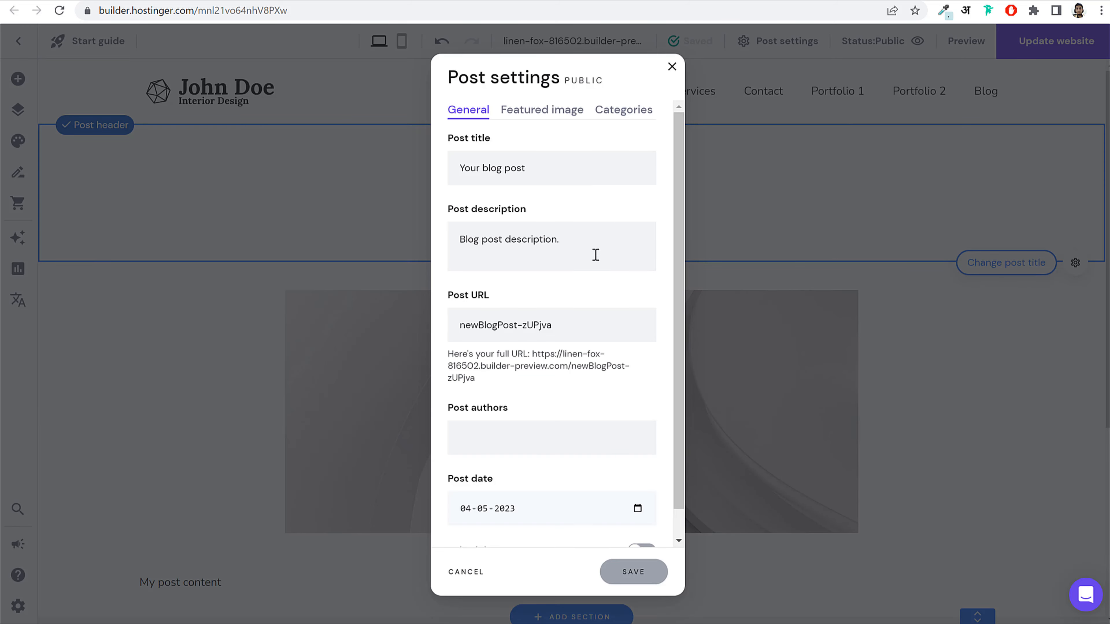
pyautogui.click(534, 163)
pyautogui.hotkey('ctrl', 'a')
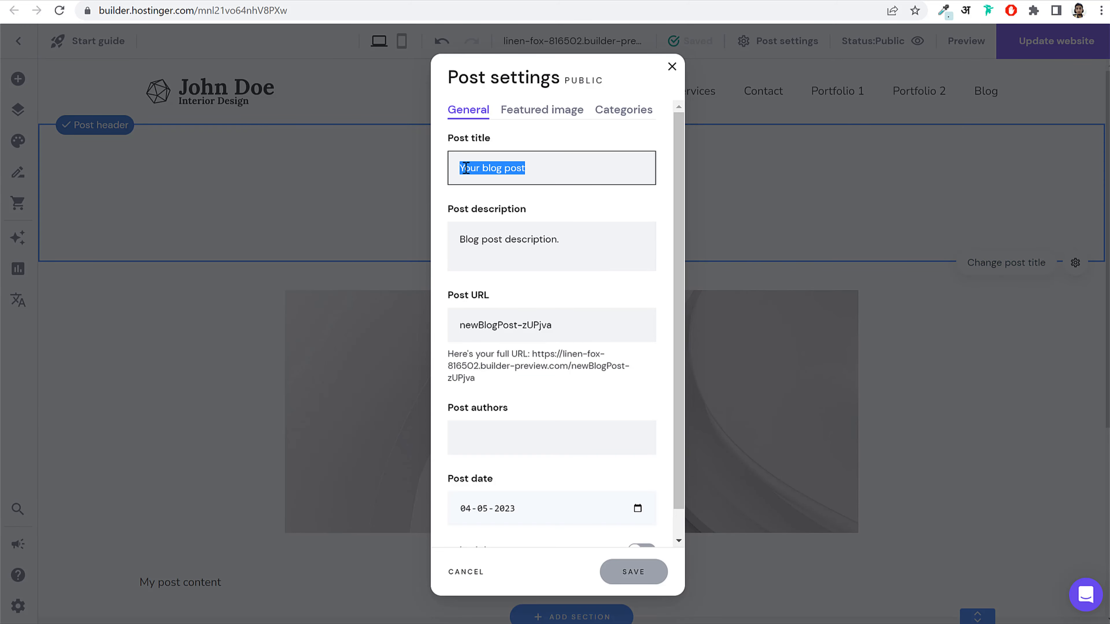
pyautogui.hotkey('ctrl', 'v')
pyautogui.hotkey('ctrl', 'a')
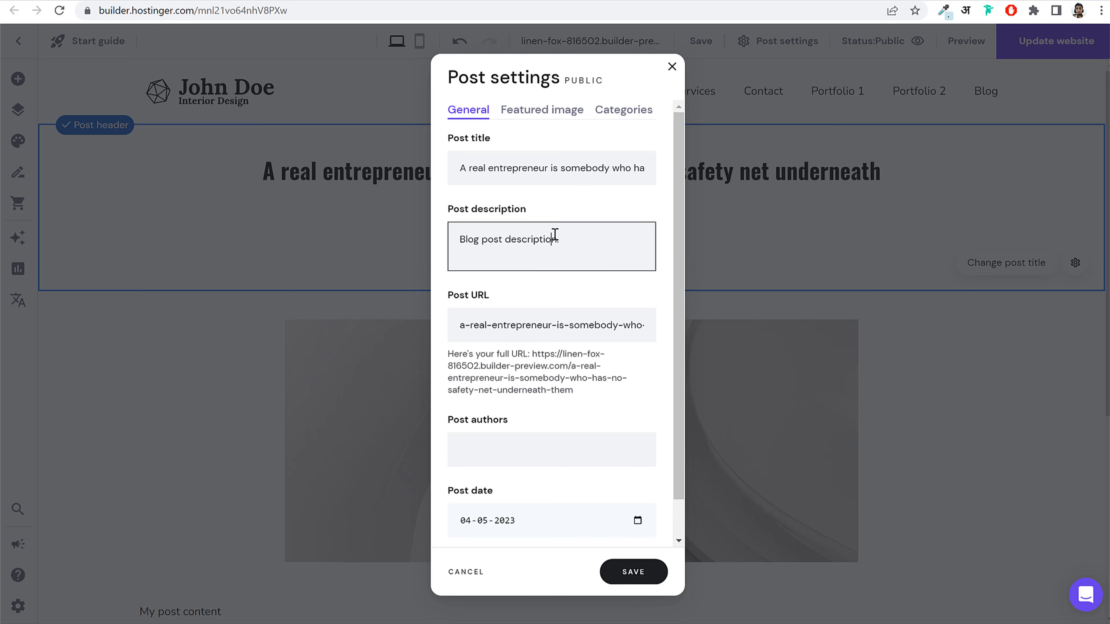
# Step: Enter the author's full name in the Post authors field
pyautogui.doubleClick(553, 240)
pyautogui.scroll(-1, 575, 341)
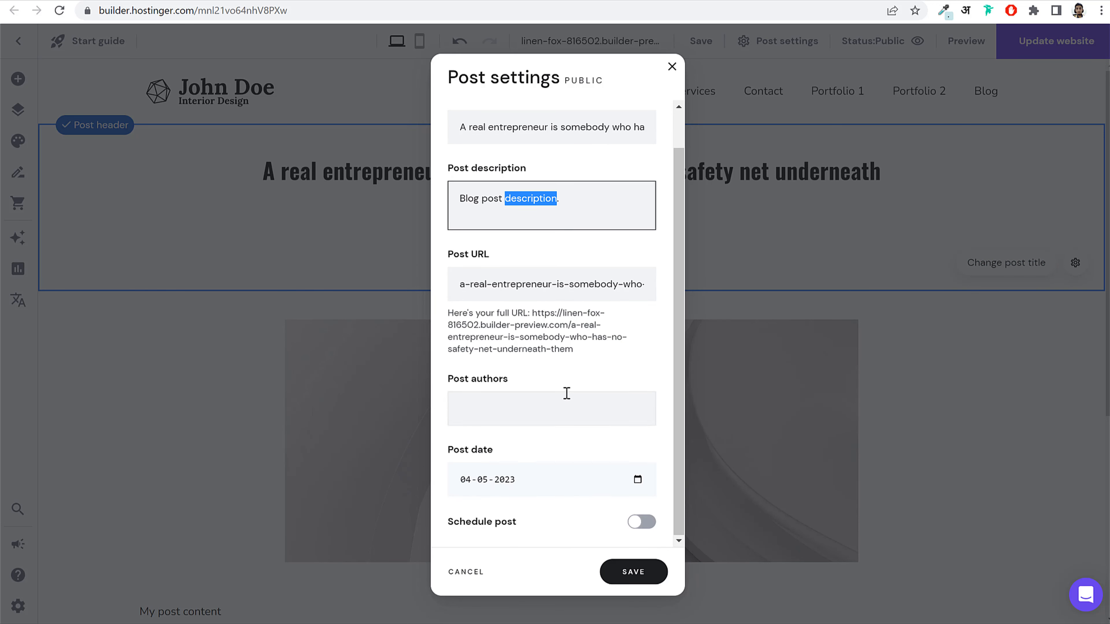
pyautogui.click(566, 402)
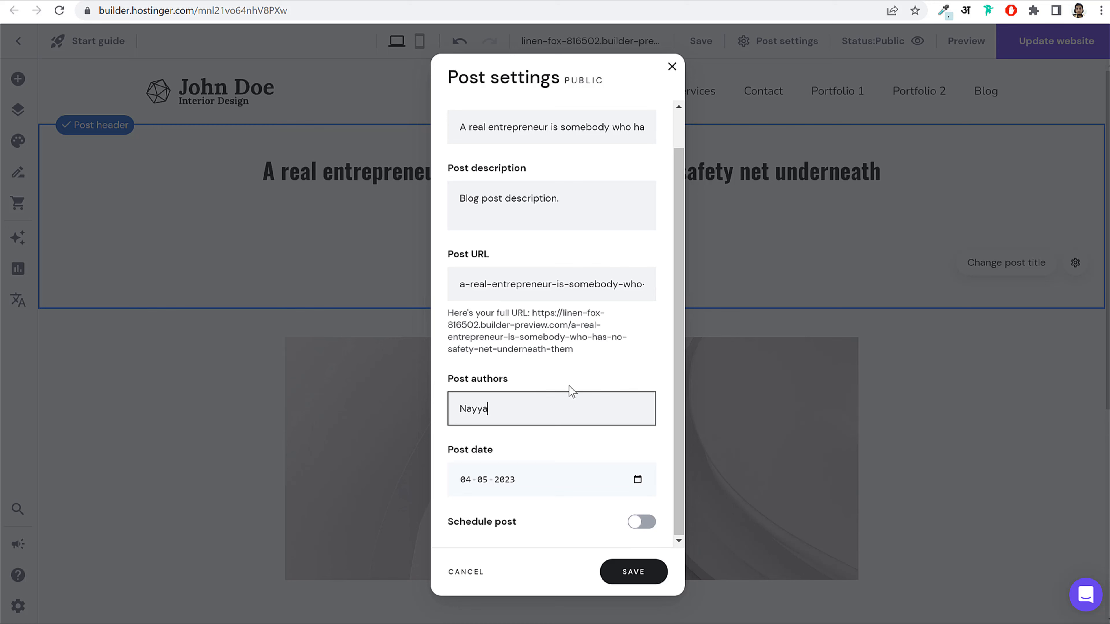
# Step: Save the post details and make the man-in-white-suit photo the featured image
pyautogui.click(635, 574)
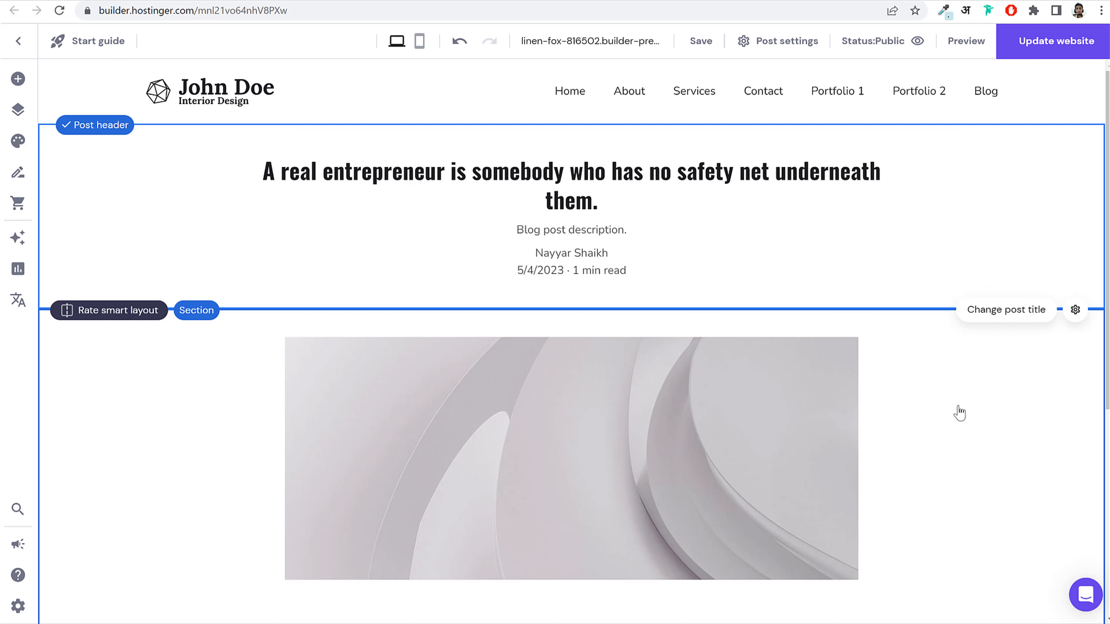
pyautogui.click(996, 311)
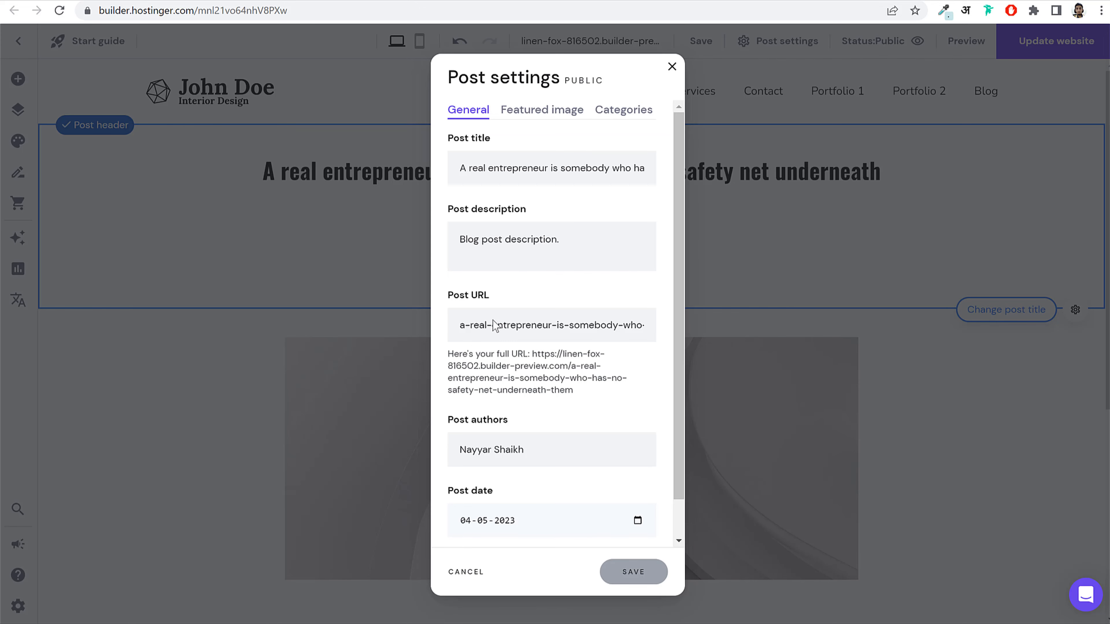
pyautogui.click(541, 113)
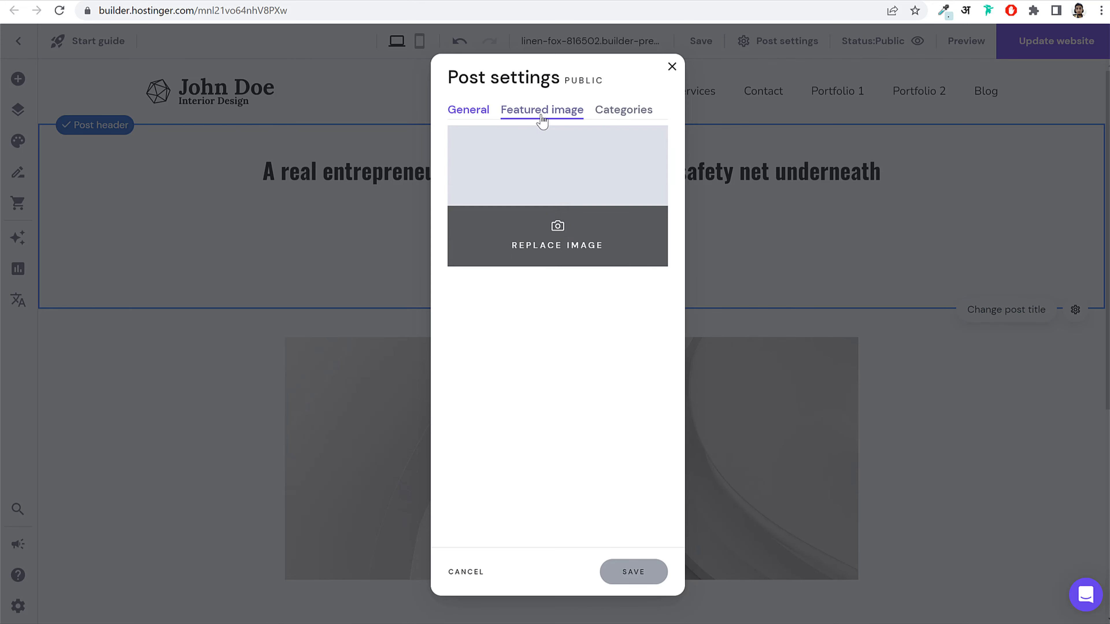
pyautogui.click(561, 238)
pyautogui.scroll(-6, 523, 407)
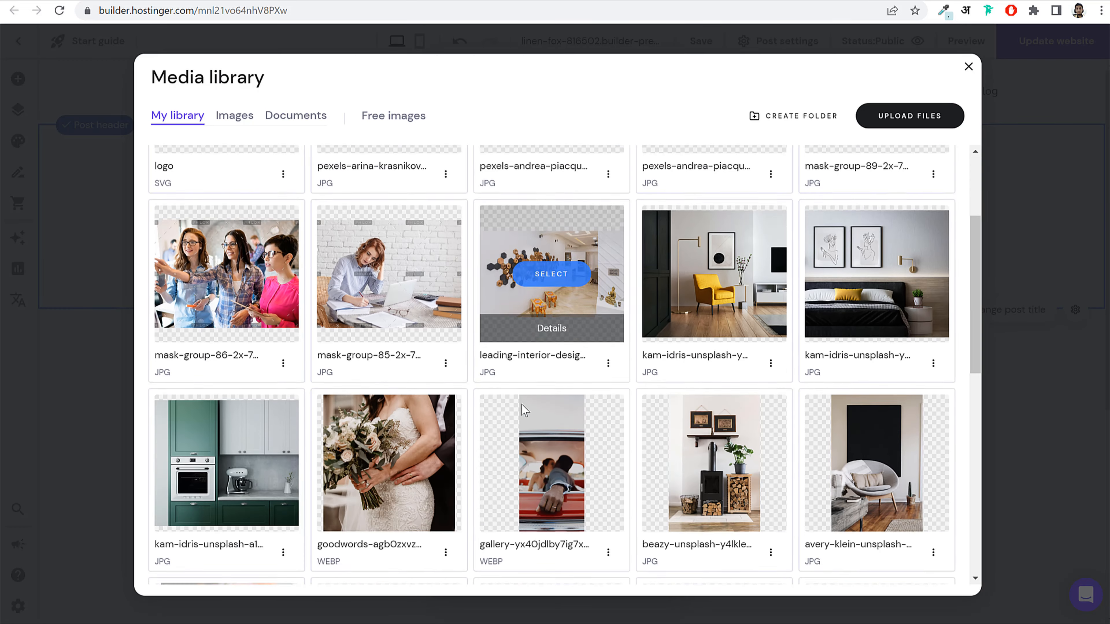
pyautogui.scroll(-5, 522, 407)
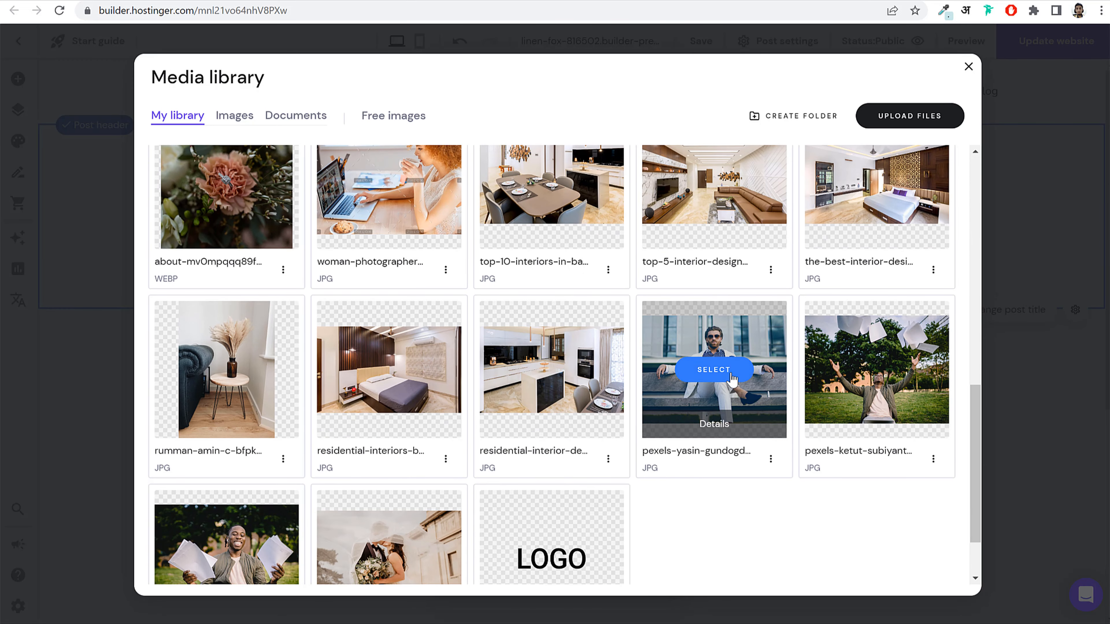
pyautogui.click(714, 370)
# Step: Create a new Business category for the post and save the settings
pyautogui.click(614, 111)
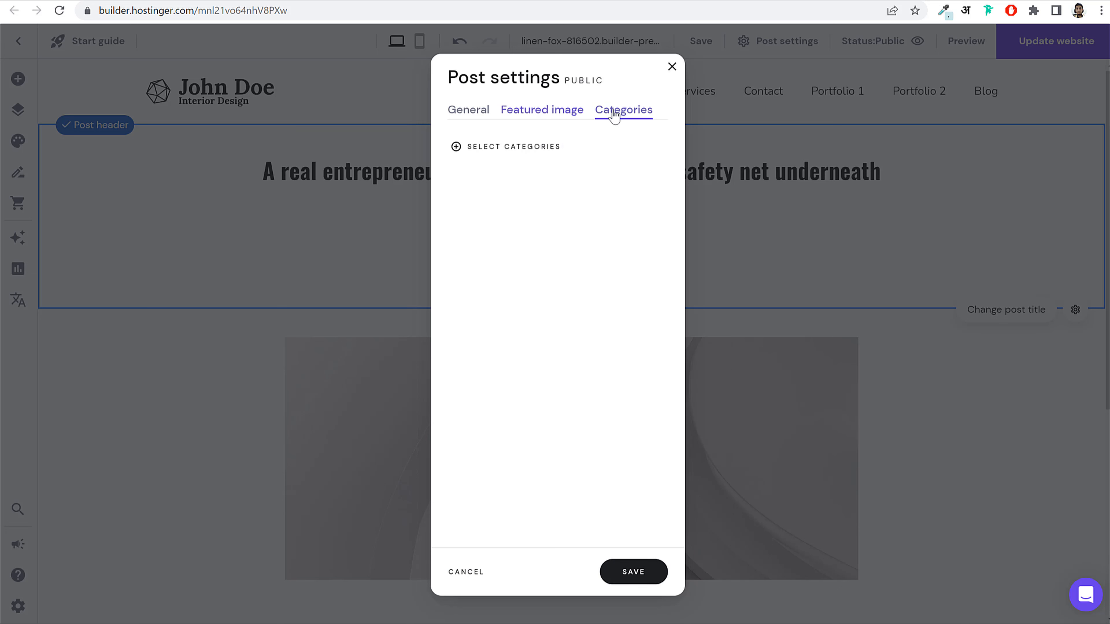
pyautogui.click(516, 149)
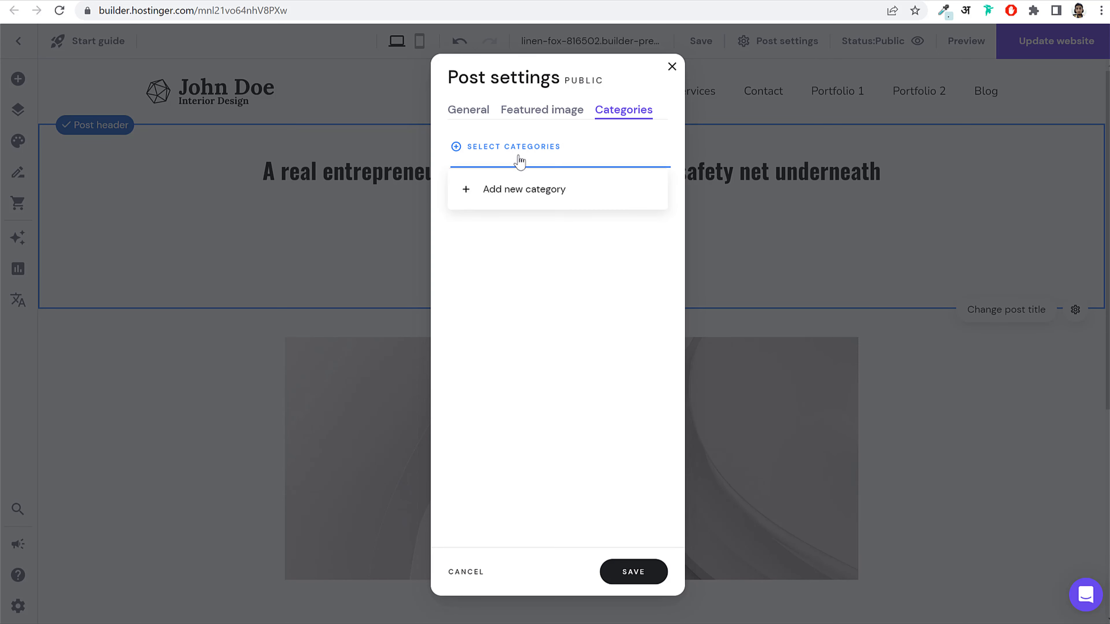
pyautogui.click(535, 190)
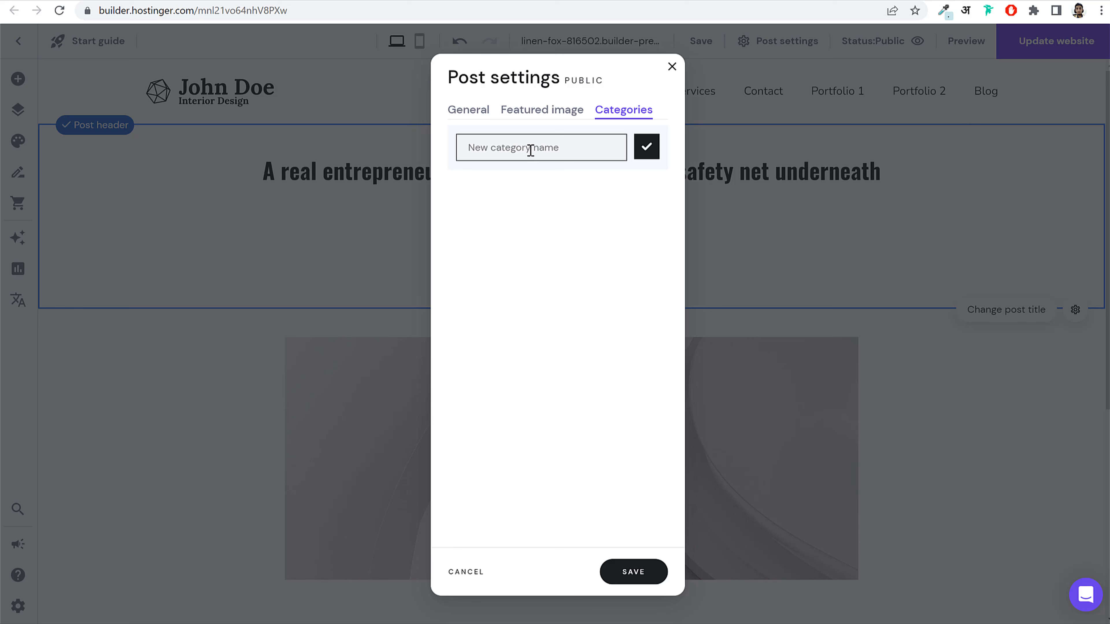
pyautogui.write('Business')
pyautogui.click(645, 148)
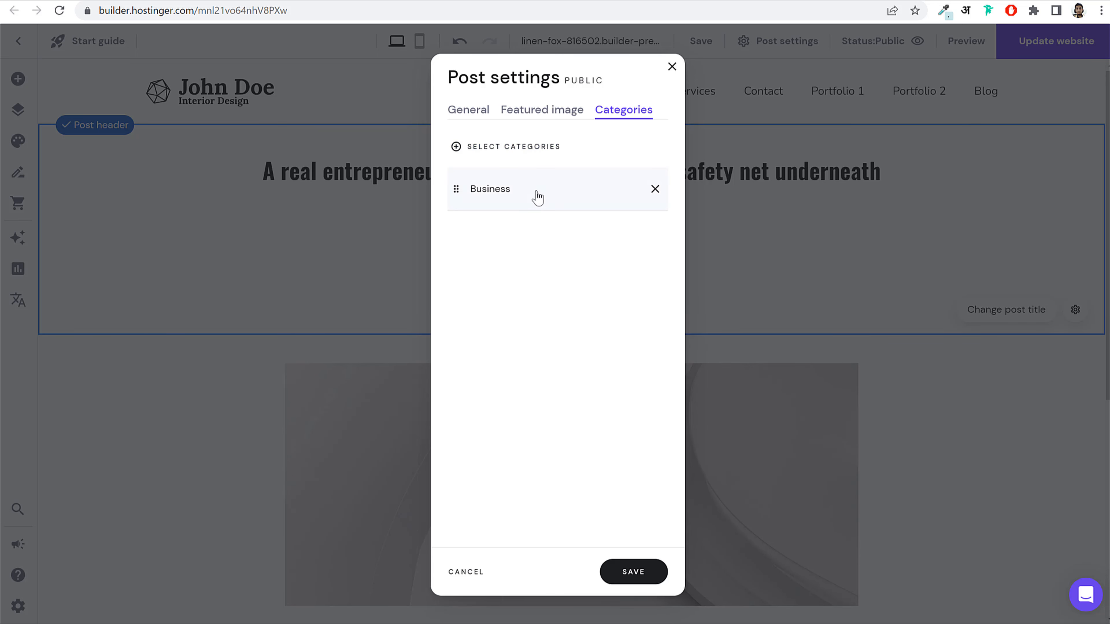
pyautogui.click(633, 573)
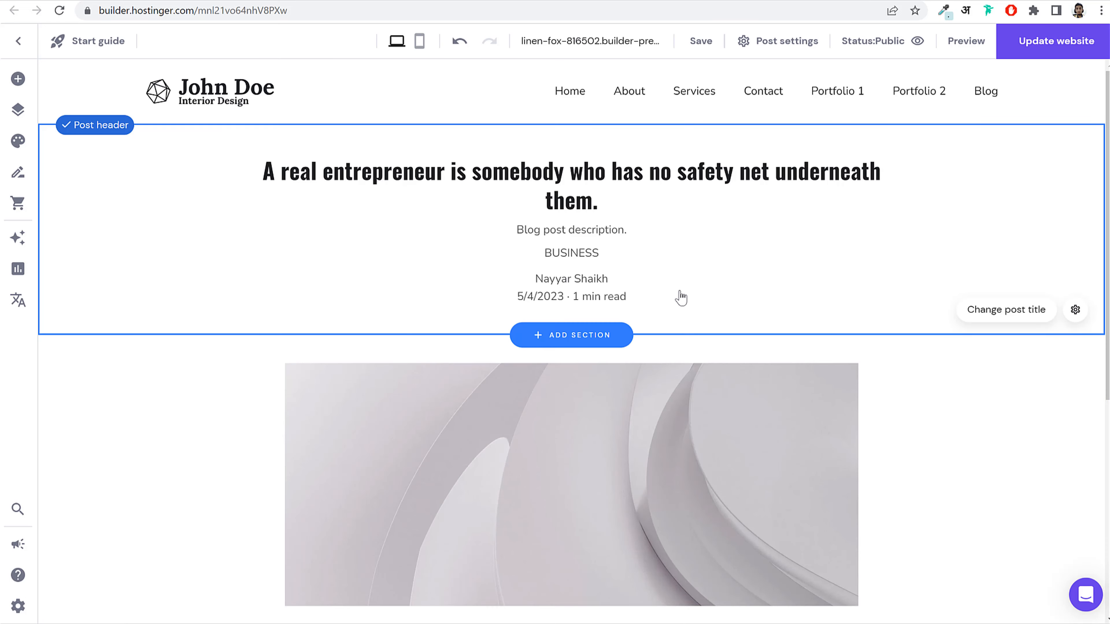
# Step: Replace the post body's grey image with the man-in-white-suit photo from the Media library
pyautogui.scroll(-3, 862, 329)
pyautogui.click(744, 280)
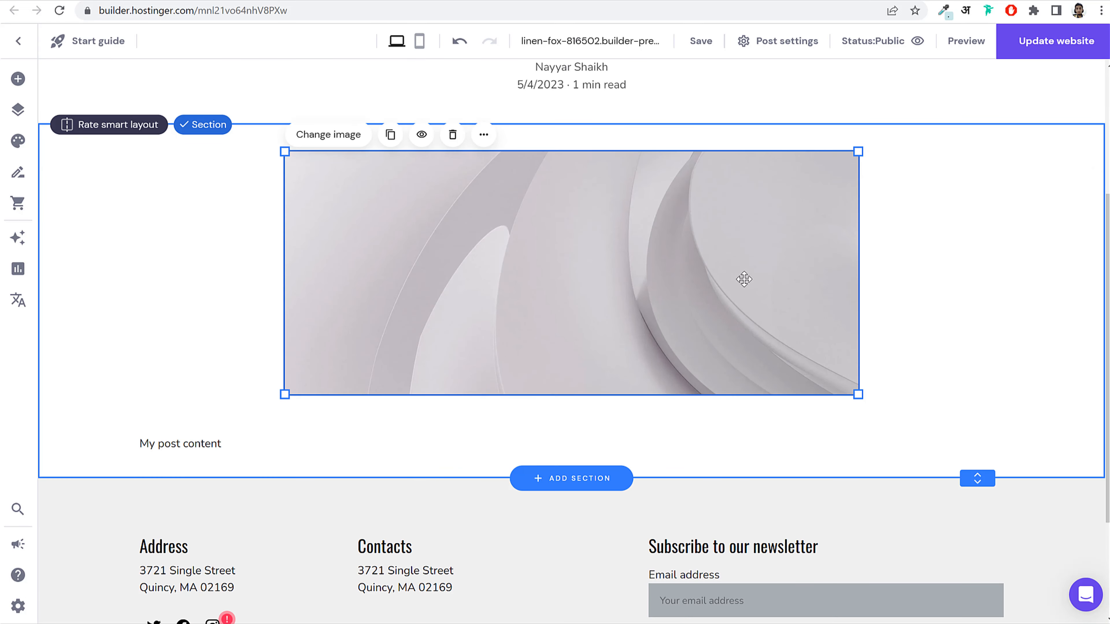
pyautogui.click(332, 136)
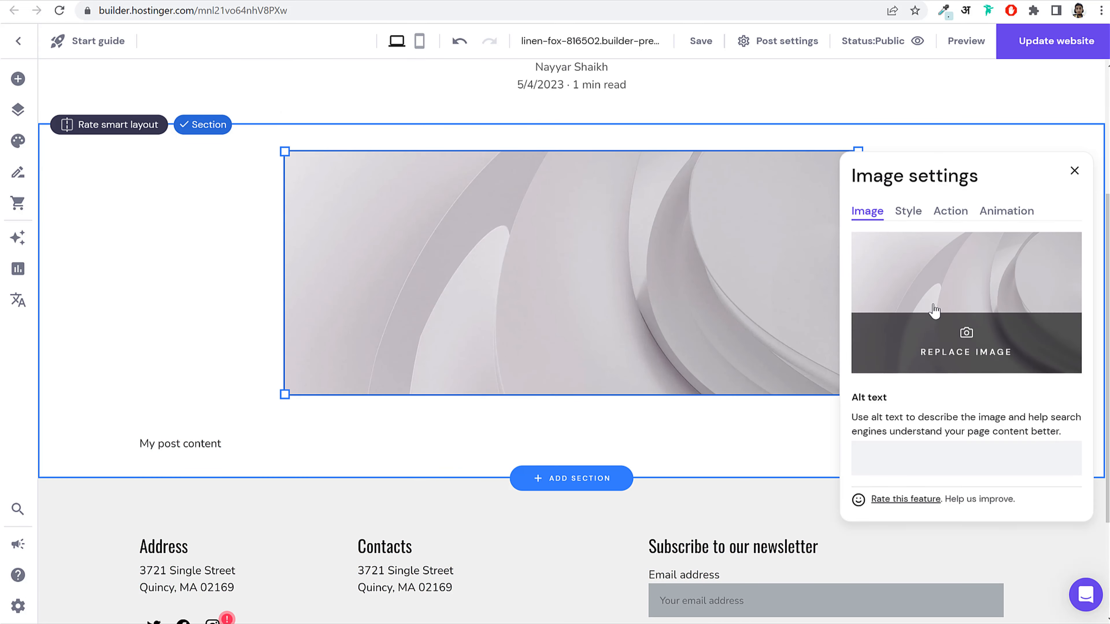
pyautogui.doubleClick(679, 257)
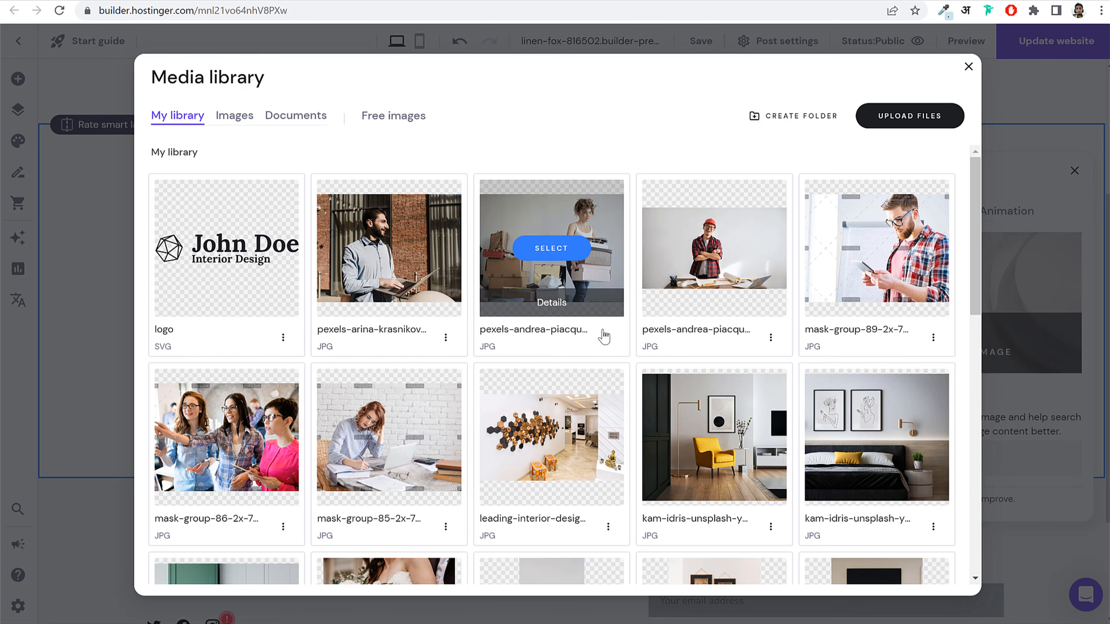
pyautogui.scroll(-10, 549, 249)
pyautogui.click(714, 441)
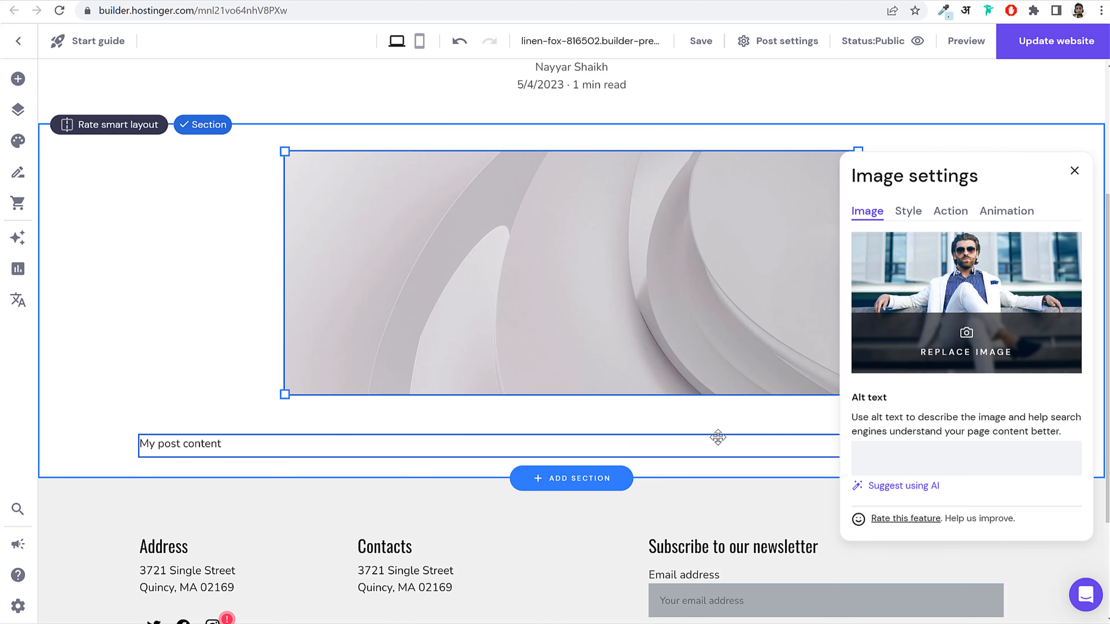
pyautogui.click(1075, 171)
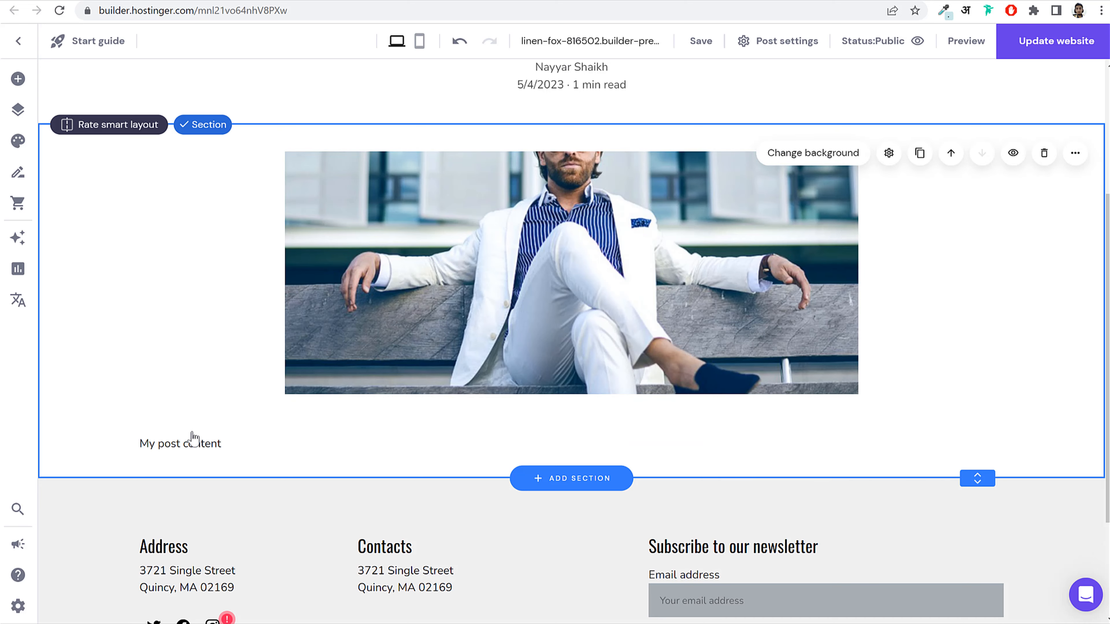
pyautogui.click(192, 444)
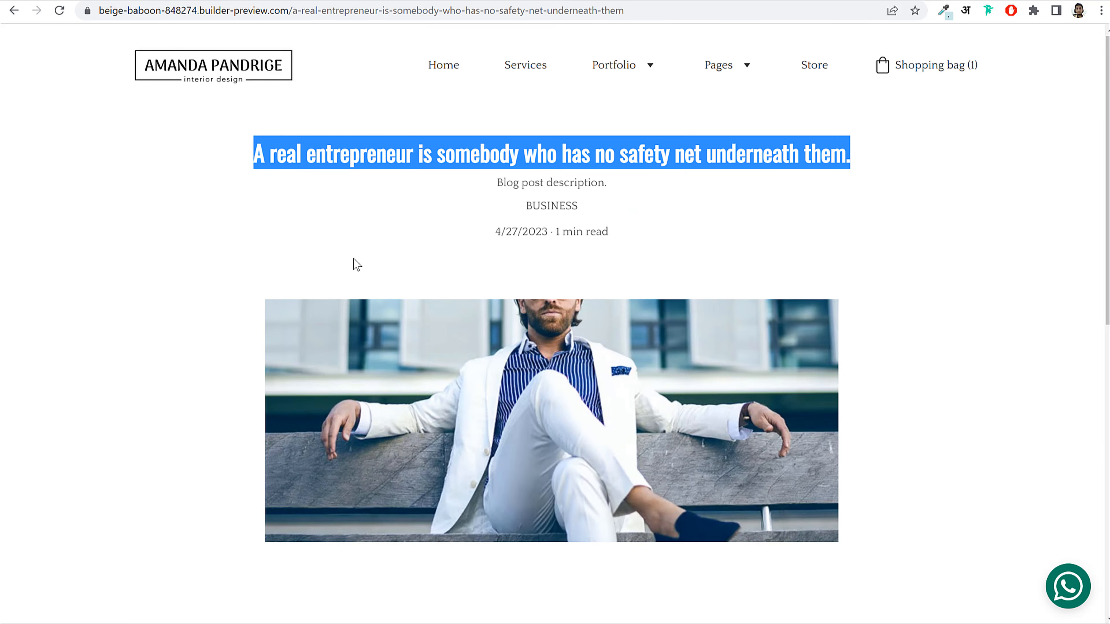
# Step: Paste the copied Lorem ipsum paragraphs over the 'My post content' placeholder text
pyautogui.scroll(-10, 354, 263)
pyautogui.scroll(1, 192, 230)
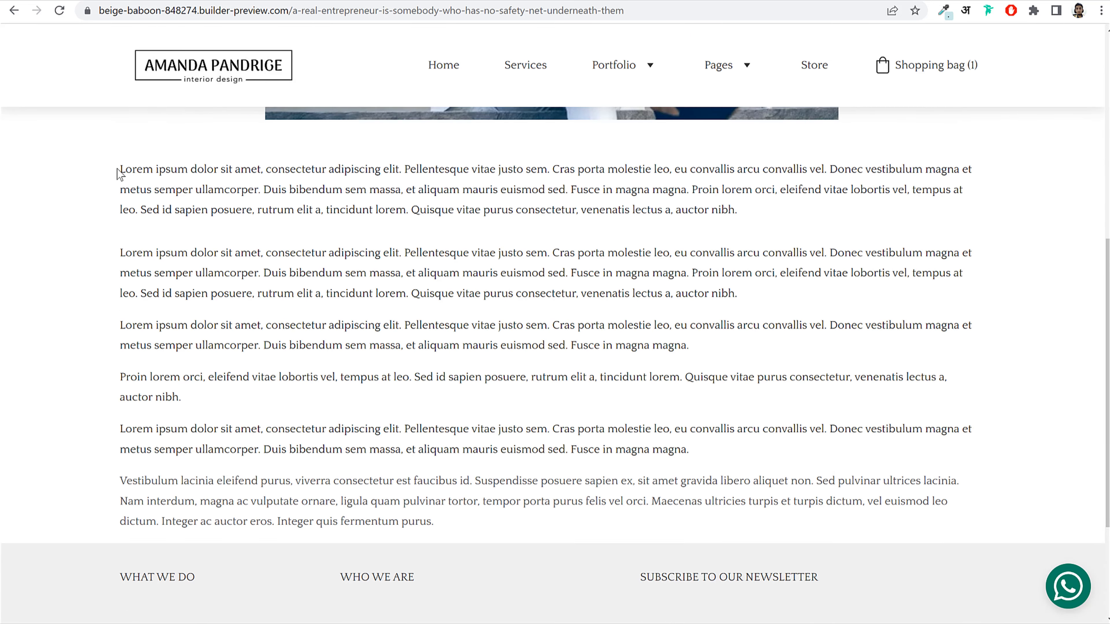
pyautogui.moveTo(119, 173); pyautogui.dragTo(498, 522)
pyautogui.hotkey('ctrl', 'c')
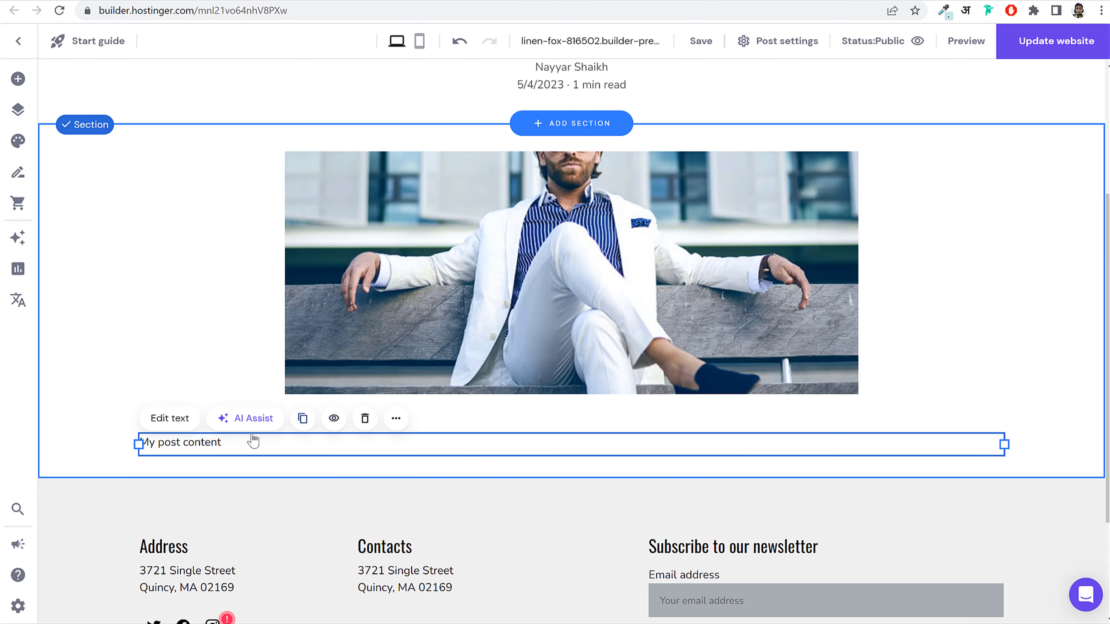
pyautogui.click(241, 444)
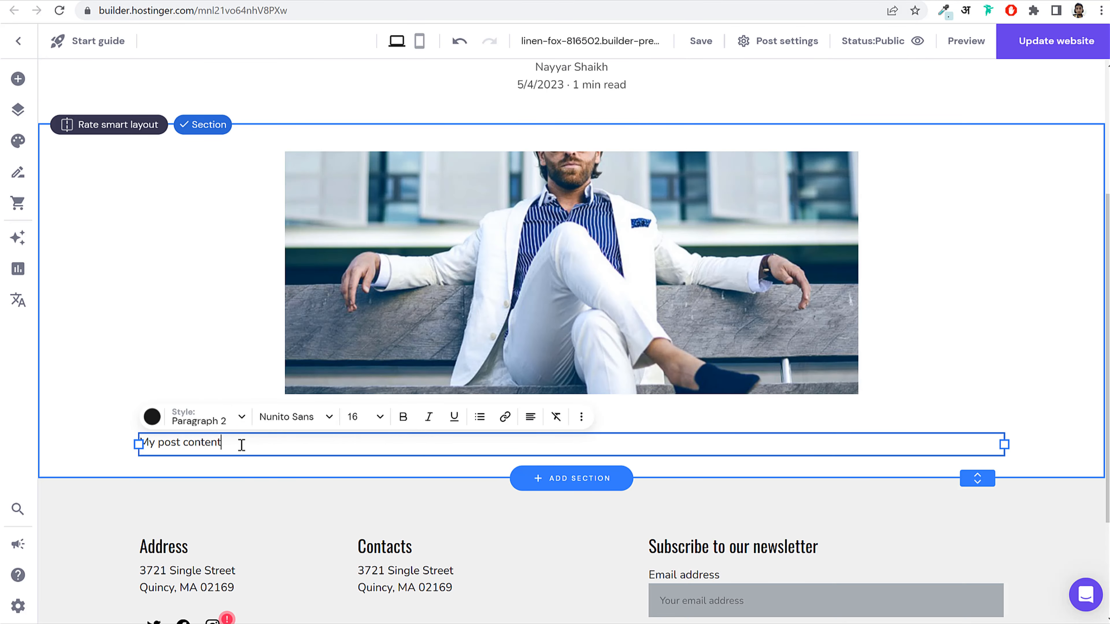
pyautogui.hotkey('ctrl', 'a')
pyautogui.hotkey('ctrl', 'v')
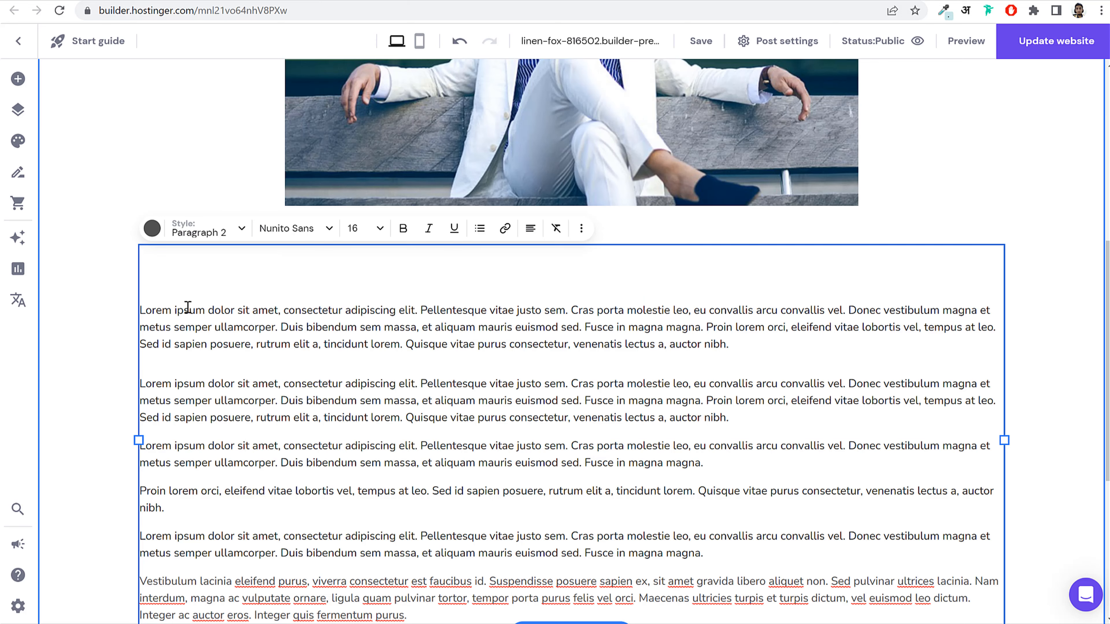
# Step: Narrow the text block to the image's width and lengthen the post section
pyautogui.moveTo(137, 440); pyautogui.dragTo(279, 432)
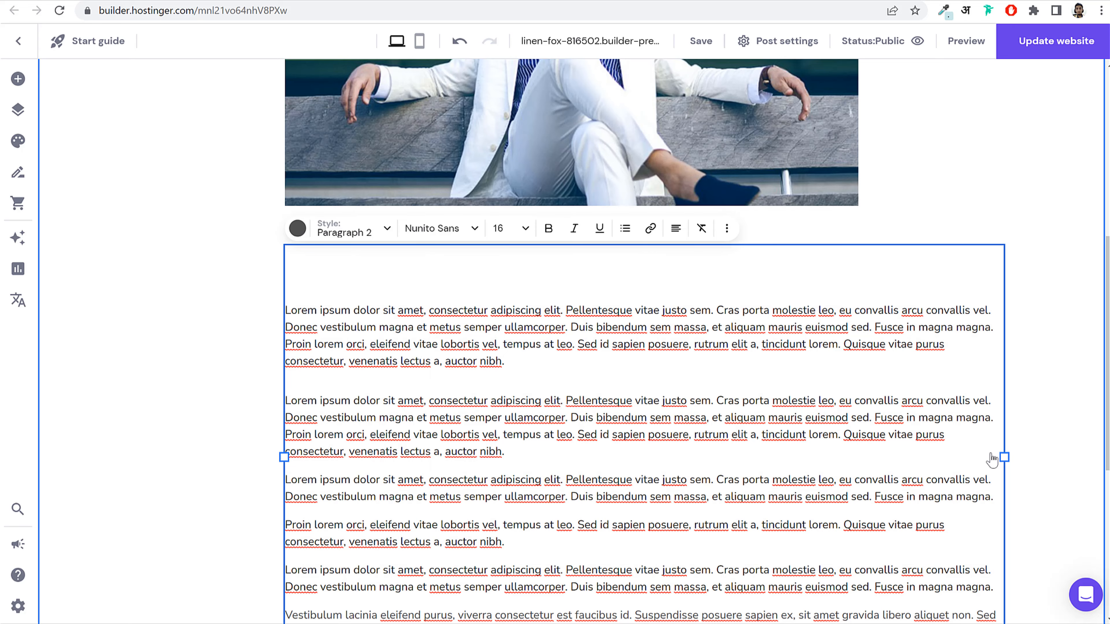
pyautogui.moveTo(992, 458); pyautogui.dragTo(854, 436)
pyautogui.scroll(-5, 855, 438)
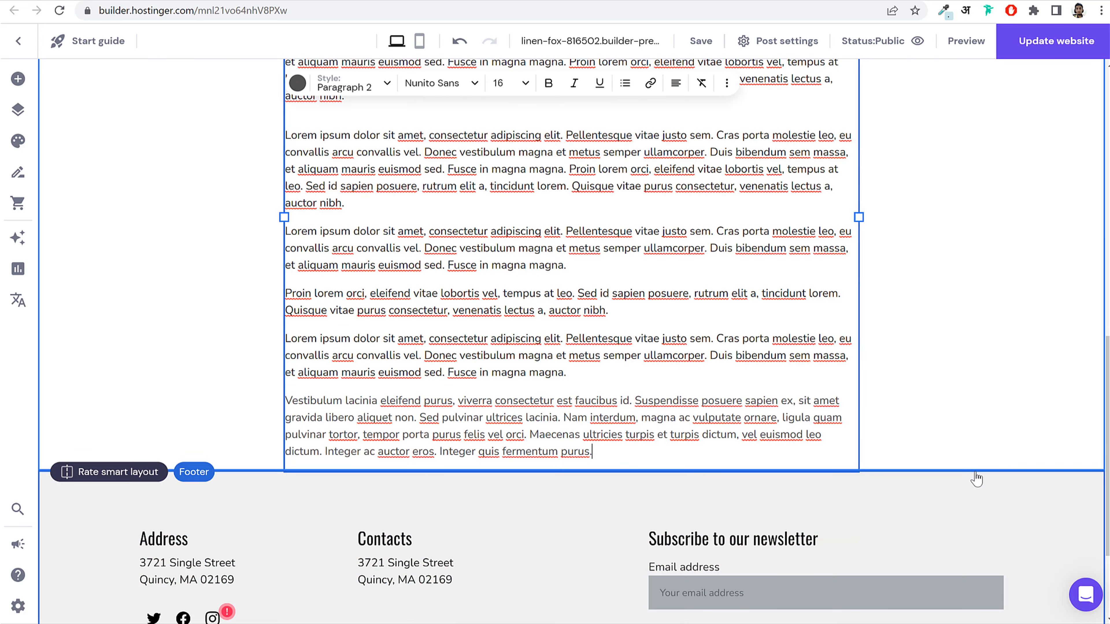
pyautogui.moveTo(983, 467); pyautogui.dragTo(984, 538)
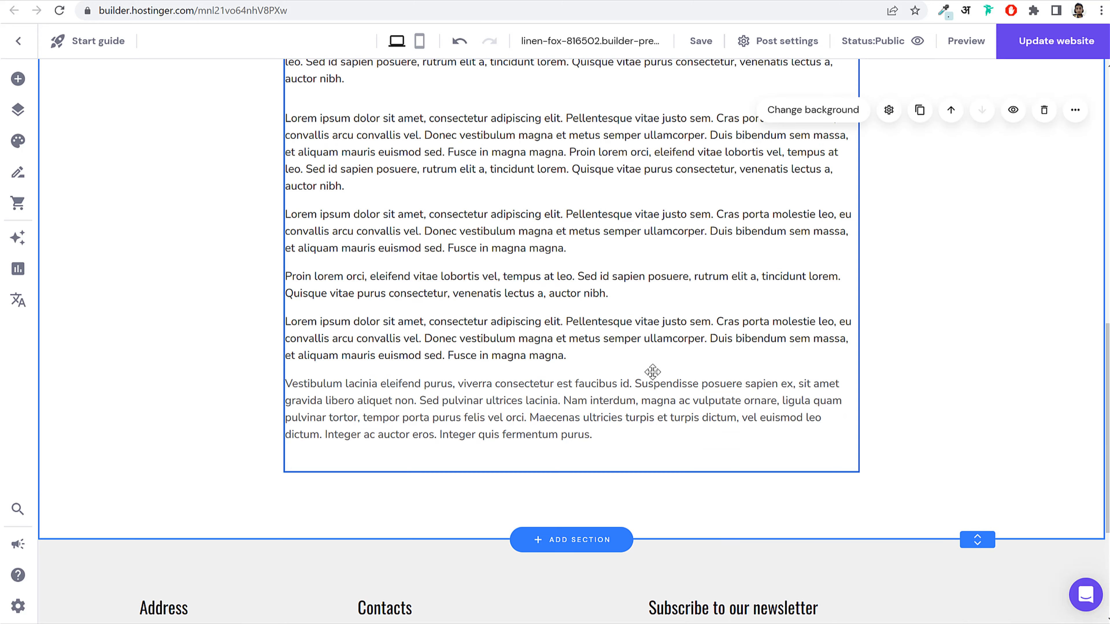
pyautogui.scroll(5, 652, 370)
pyautogui.scroll(-7, 652, 370)
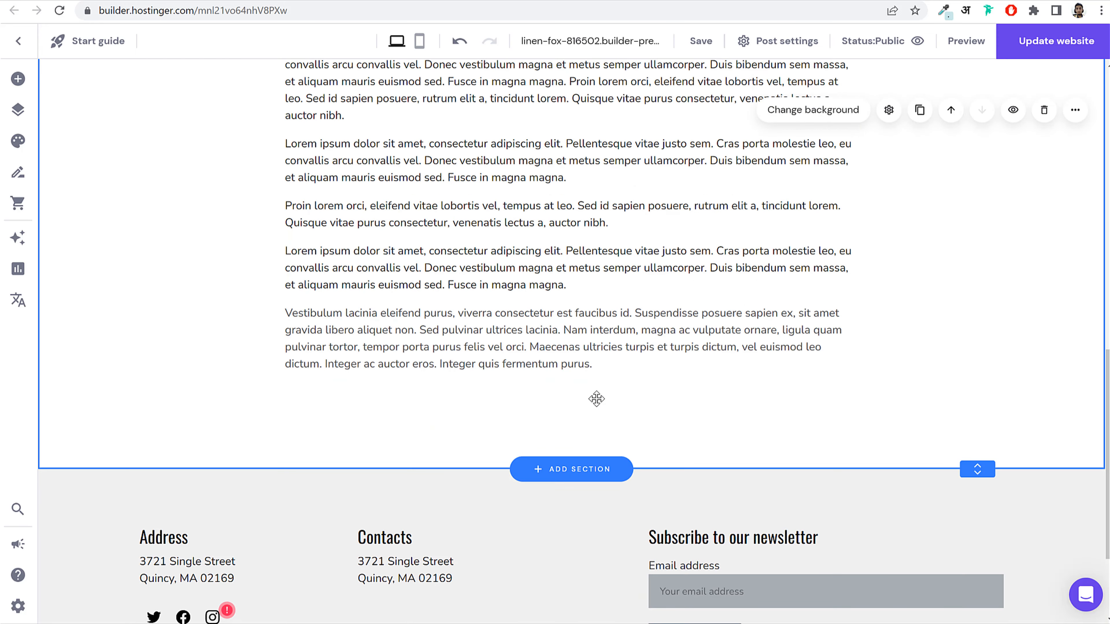
pyautogui.click(18, 78)
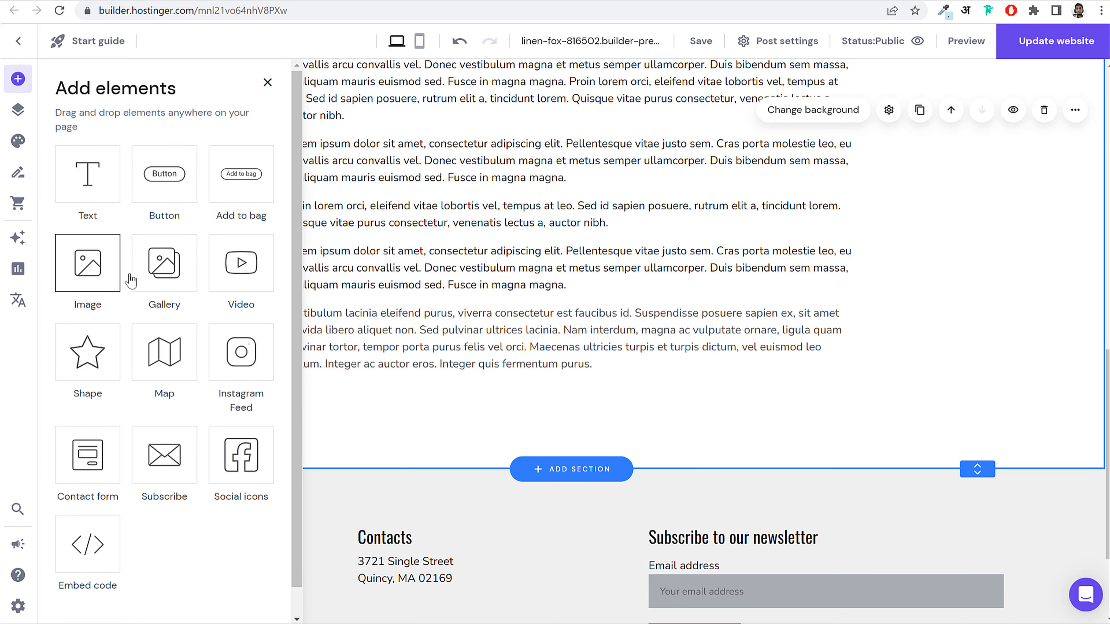
# Step: Add a living-room image below the text, narrow it, and place a duplicate beside it
pyautogui.click(94, 280)
pyautogui.moveTo(625, 221); pyautogui.dragTo(498, 490)
pyautogui.scroll(-6, 545, 418)
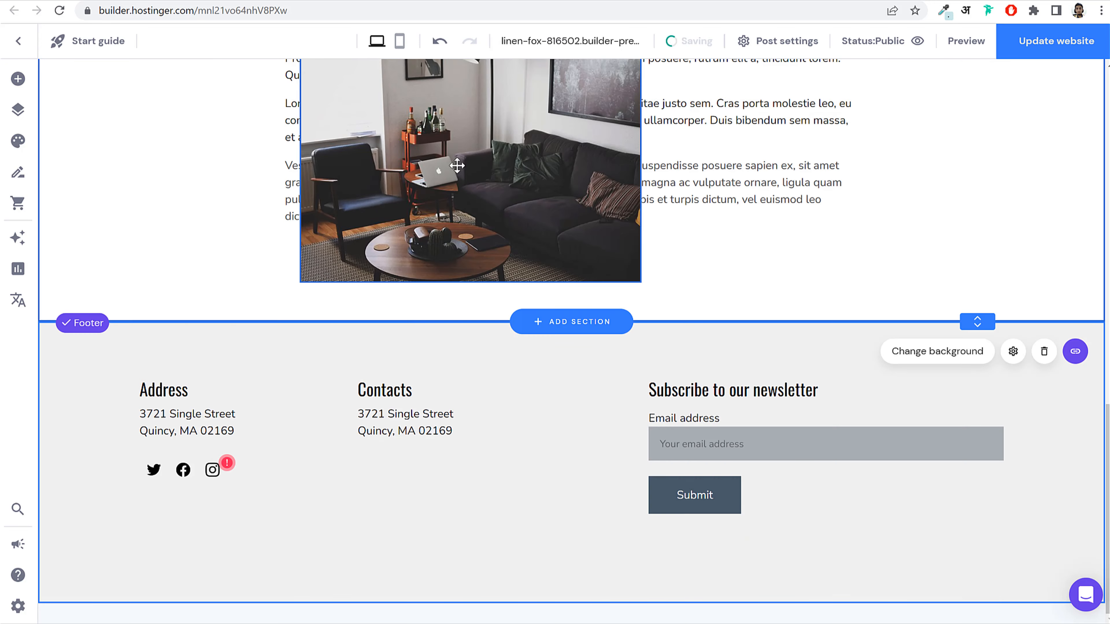
pyautogui.moveTo(979, 324); pyautogui.dragTo(964, 569)
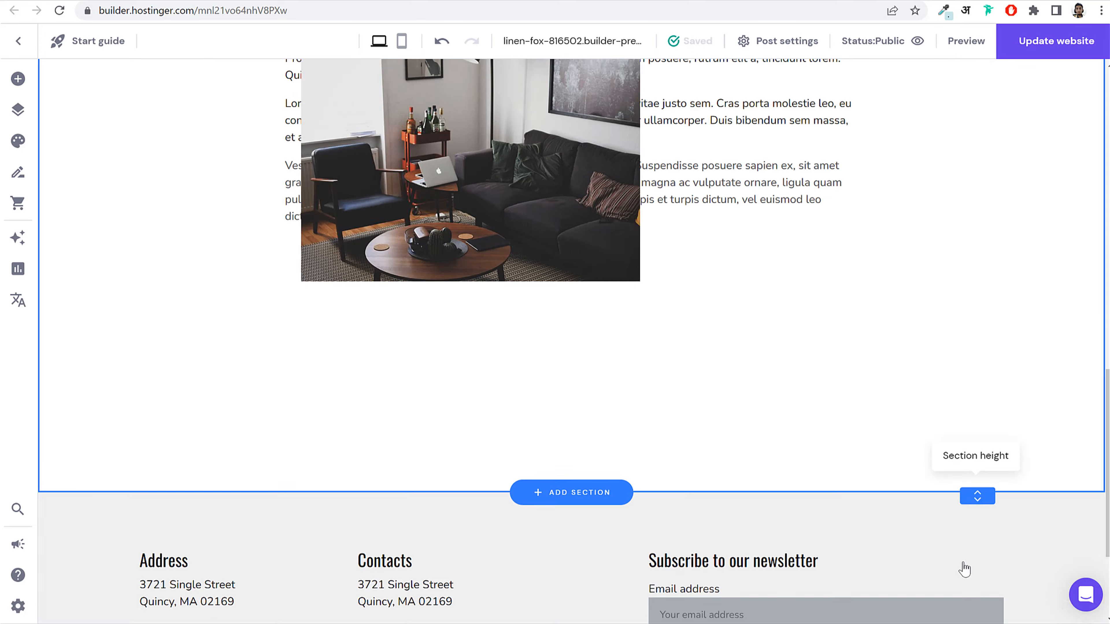
pyautogui.moveTo(568, 153); pyautogui.dragTo(527, 326)
pyautogui.moveTo(624, 318); pyautogui.dragTo(573, 314)
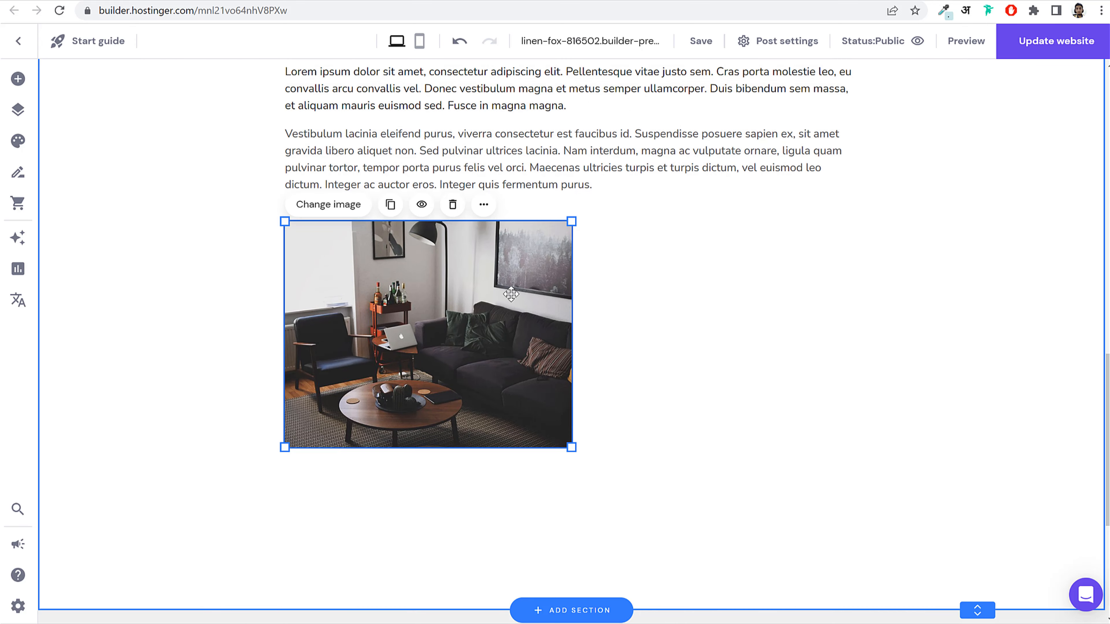
pyautogui.click(391, 206)
pyautogui.moveTo(410, 318); pyautogui.dragTo(693, 285)
# Step: Resize the two room photos so they sit side by side with a small gap
pyautogui.click(559, 292)
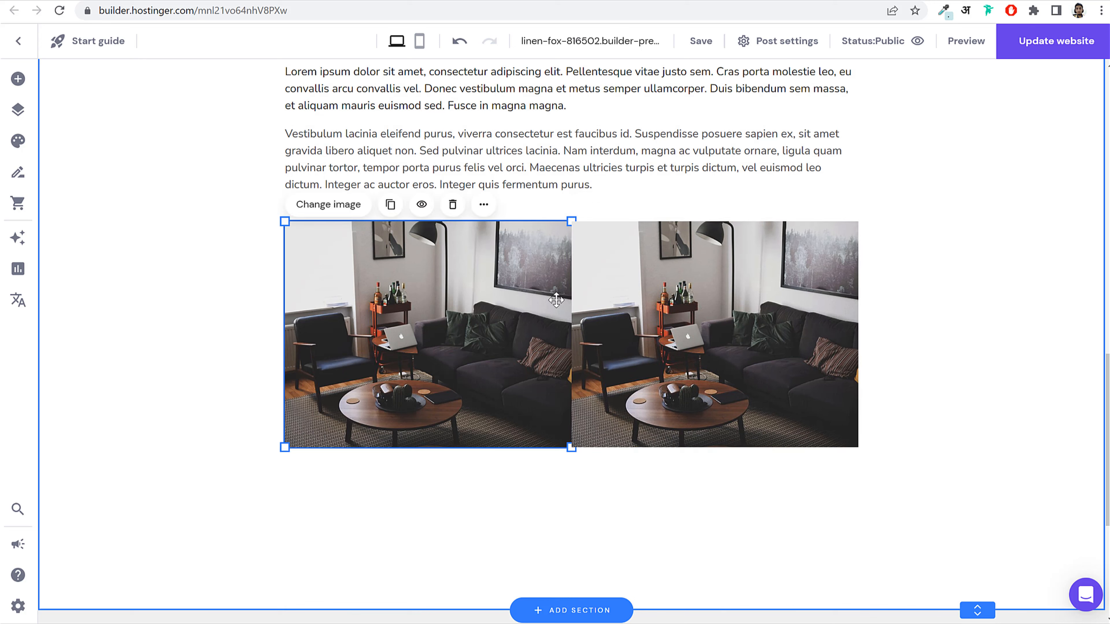
pyautogui.click(570, 302)
pyautogui.moveTo(571, 302); pyautogui.dragTo(545, 302)
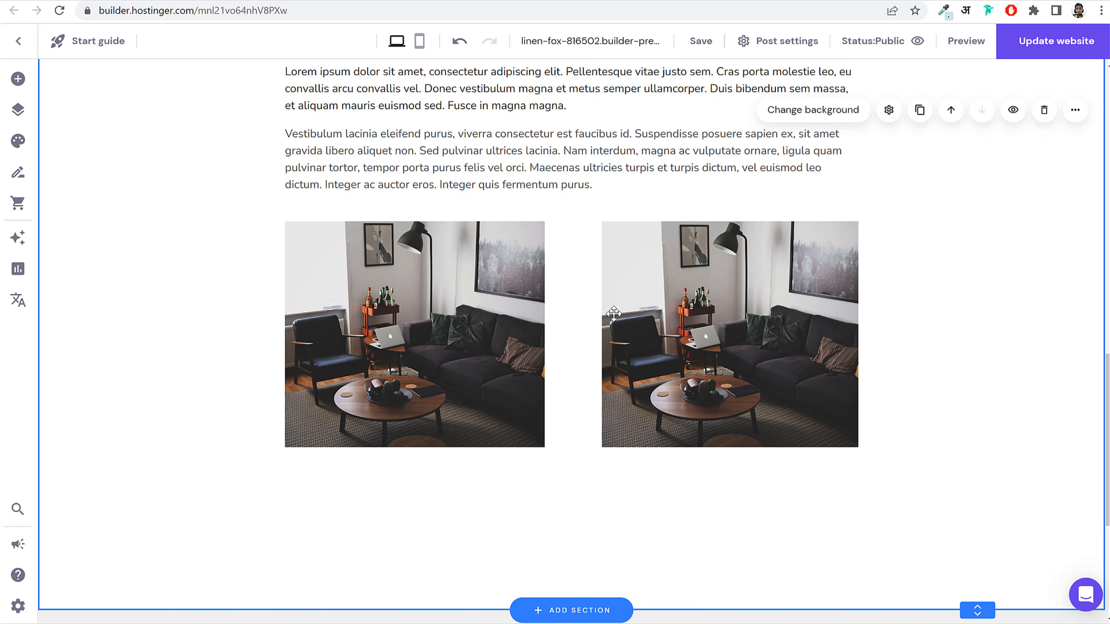
pyautogui.click(641, 306)
pyautogui.moveTo(594, 308); pyautogui.dragTo(560, 318)
pyautogui.click(543, 320)
pyautogui.click(894, 272)
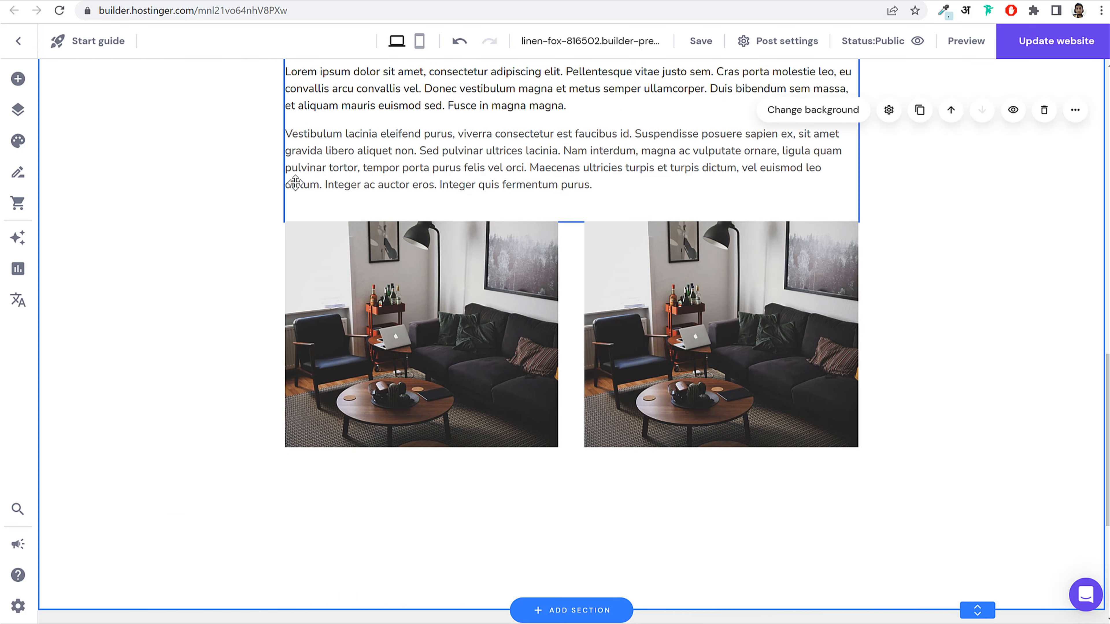
pyautogui.click(18, 81)
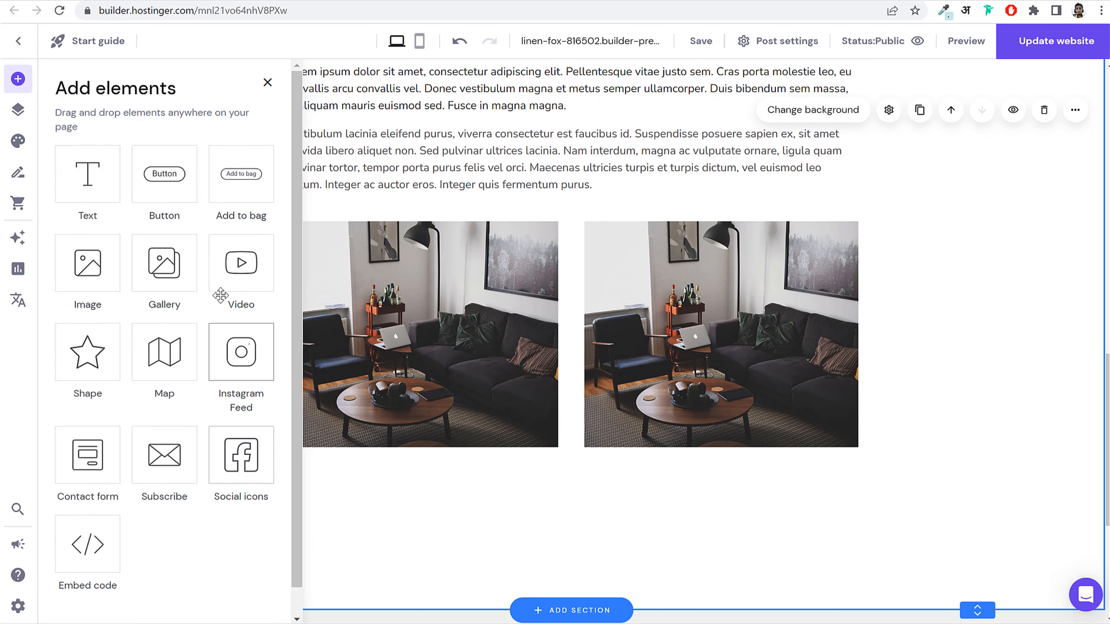
pyautogui.click(577, 362)
pyautogui.scroll(-7, 605, 359)
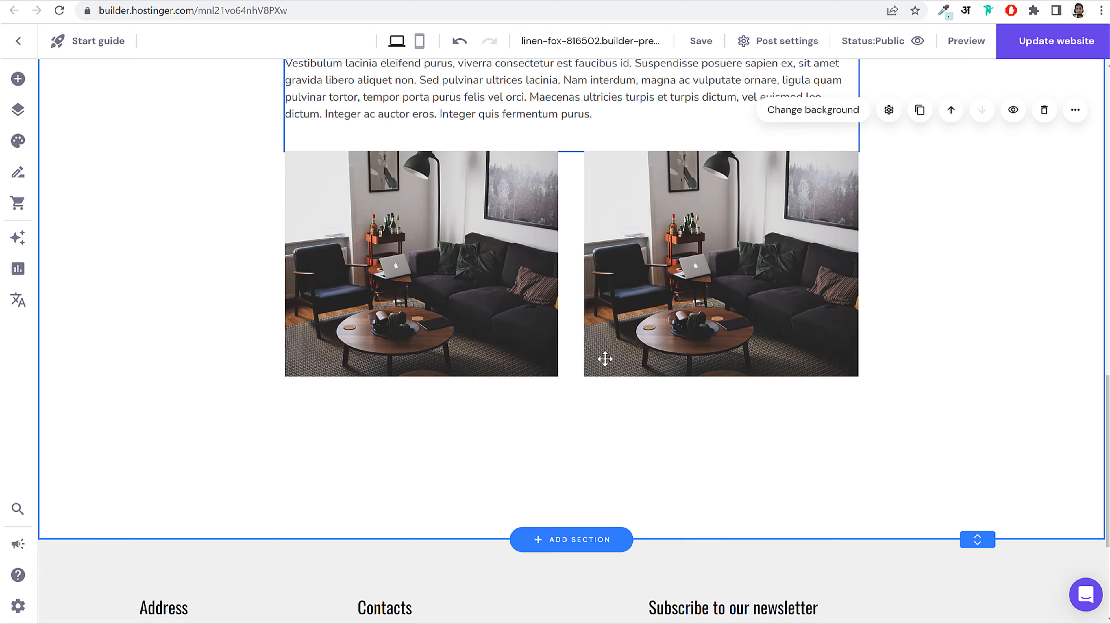
pyautogui.scroll(15, 572, 260)
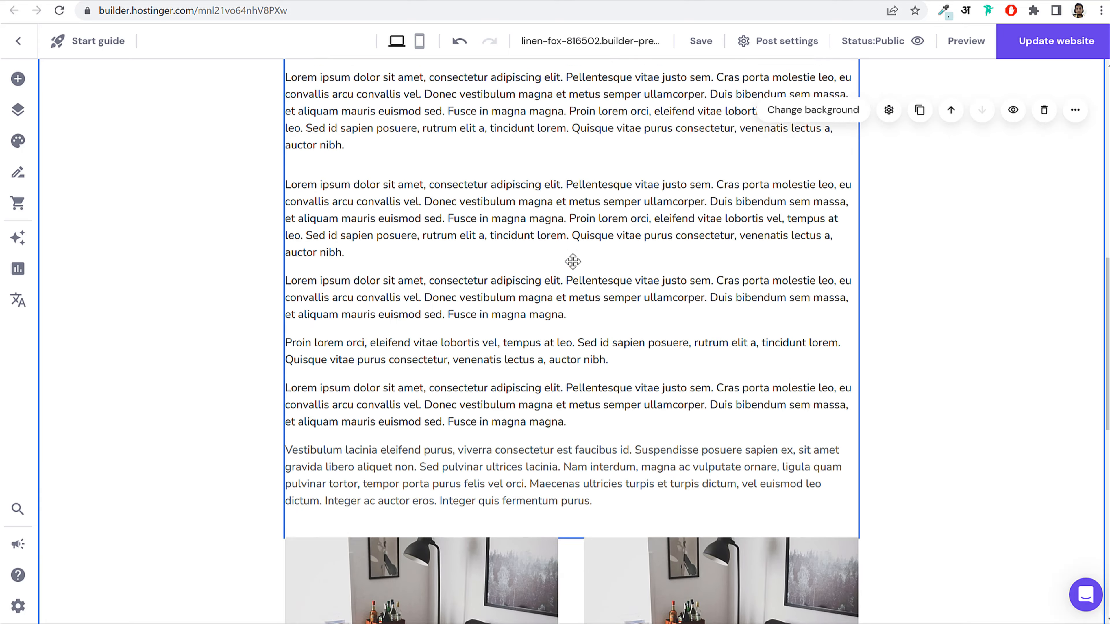
pyautogui.scroll(-12, 815, 312)
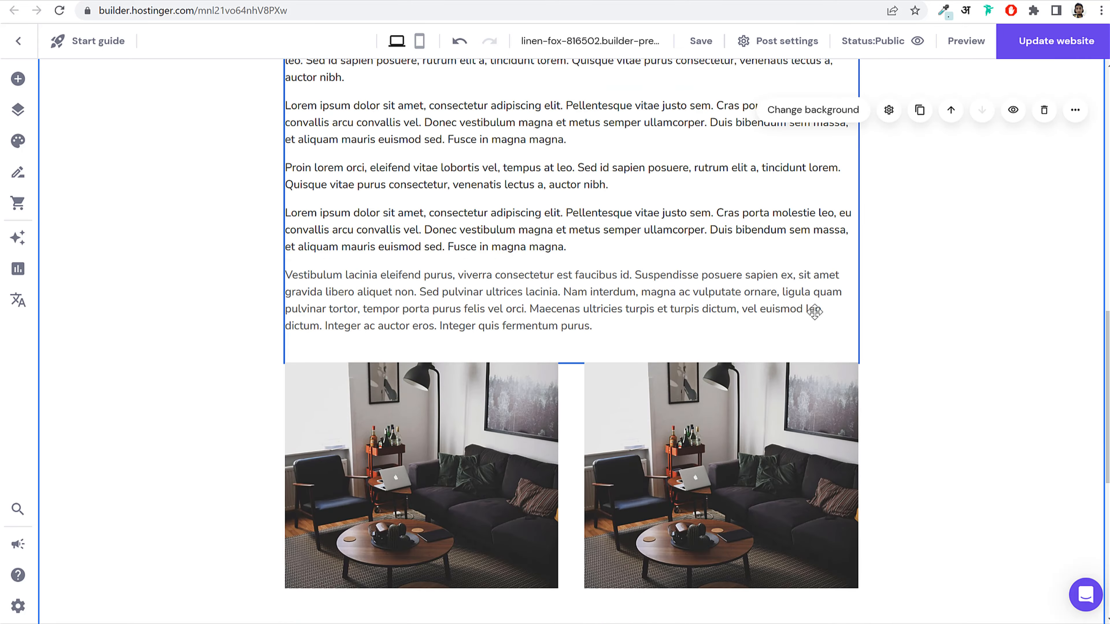
pyautogui.scroll(15, 825, 324)
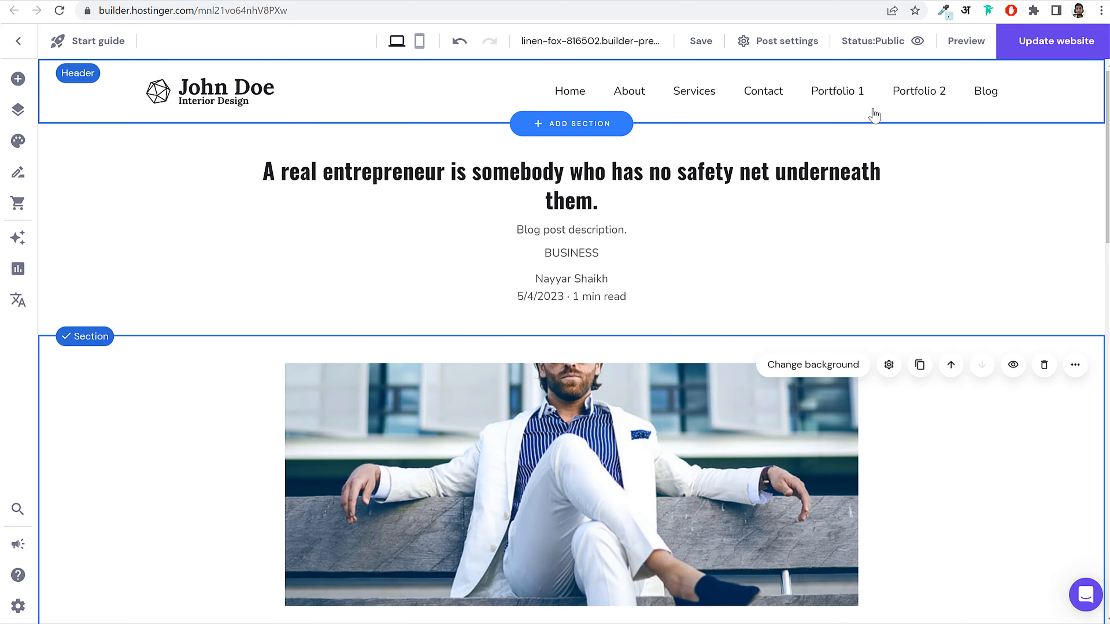
# Step: Publish the edited site, dismiss the published confirmation and look over the Blog page
pyautogui.click(1046, 40)
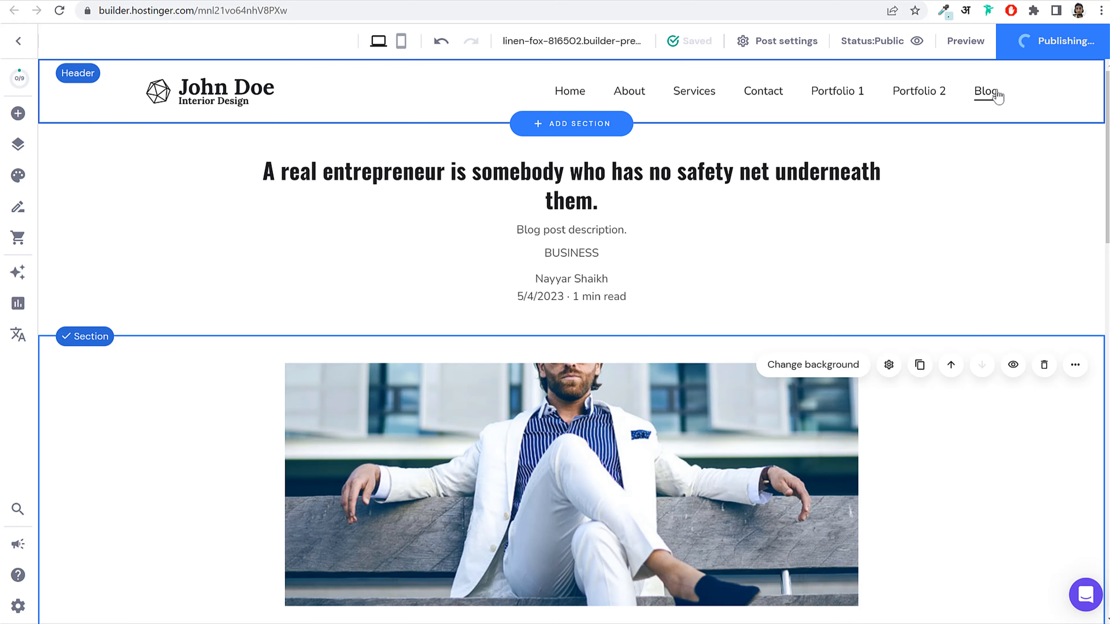
pyautogui.click(986, 92)
pyautogui.scroll(-5, 364, 376)
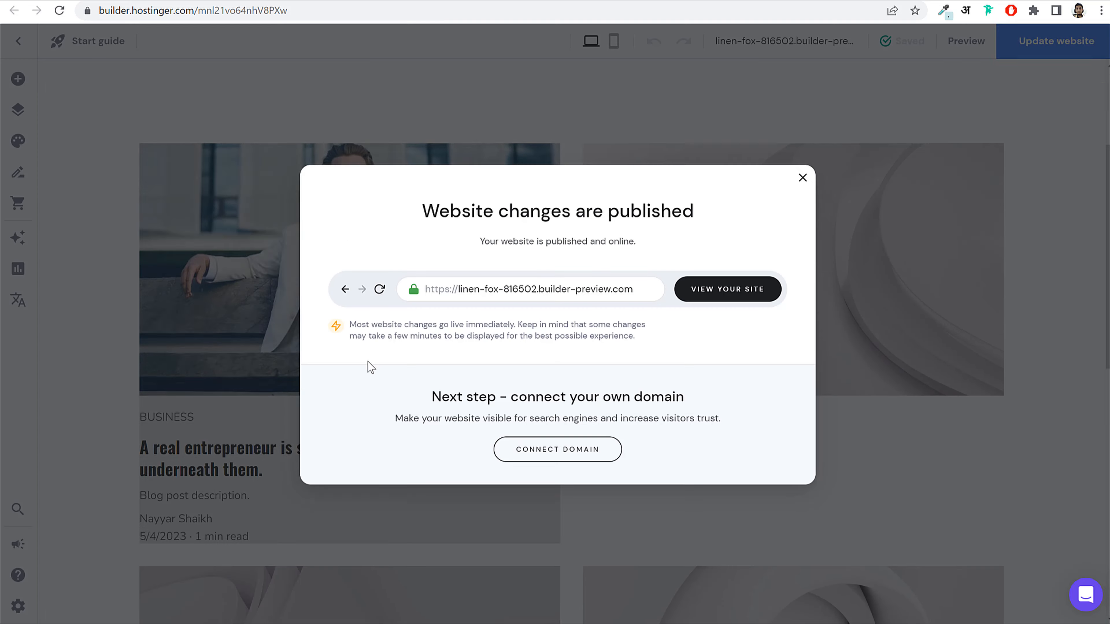
pyautogui.click(803, 178)
pyautogui.scroll(-8, 835, 301)
pyautogui.scroll(-3, 770, 288)
pyautogui.scroll(10, 778, 320)
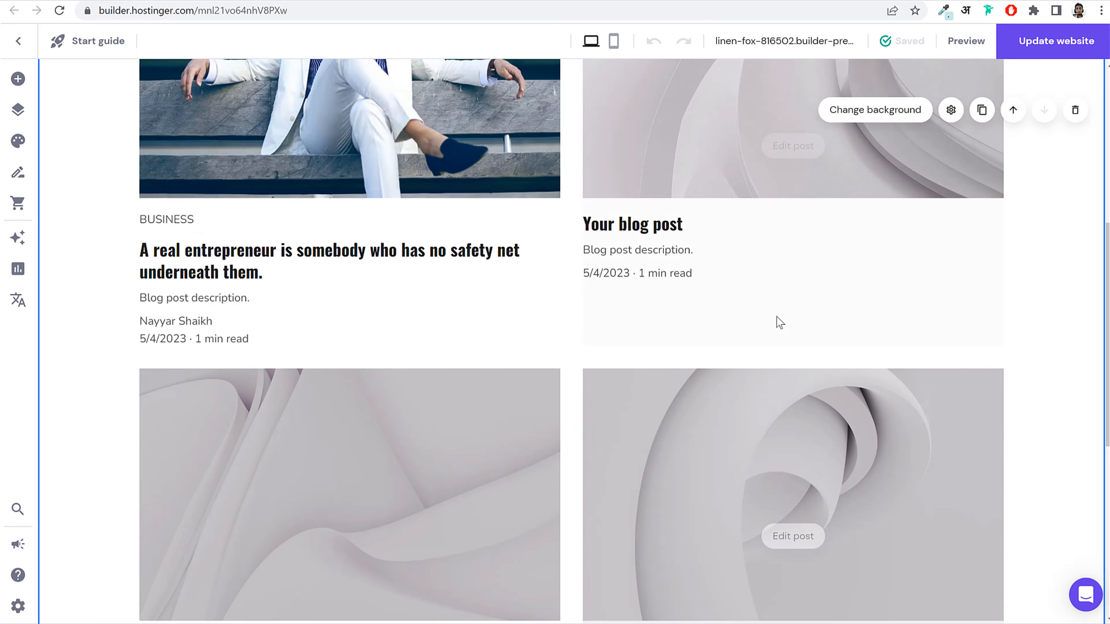
pyautogui.scroll(-3, 802, 322)
pyautogui.scroll(-7, 801, 328)
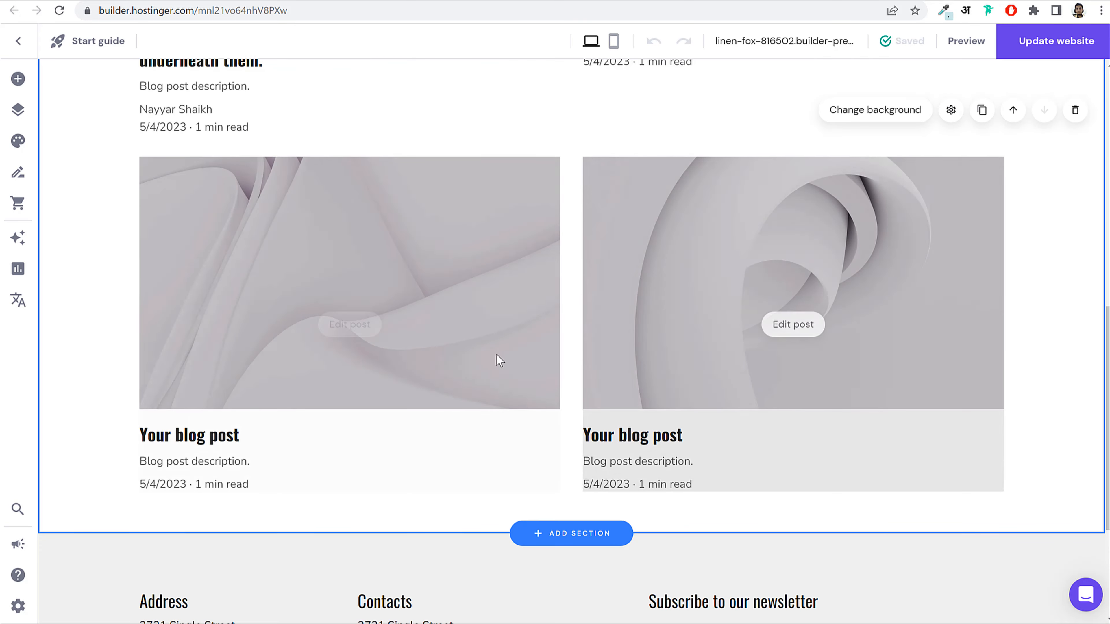
pyautogui.scroll(10, 768, 349)
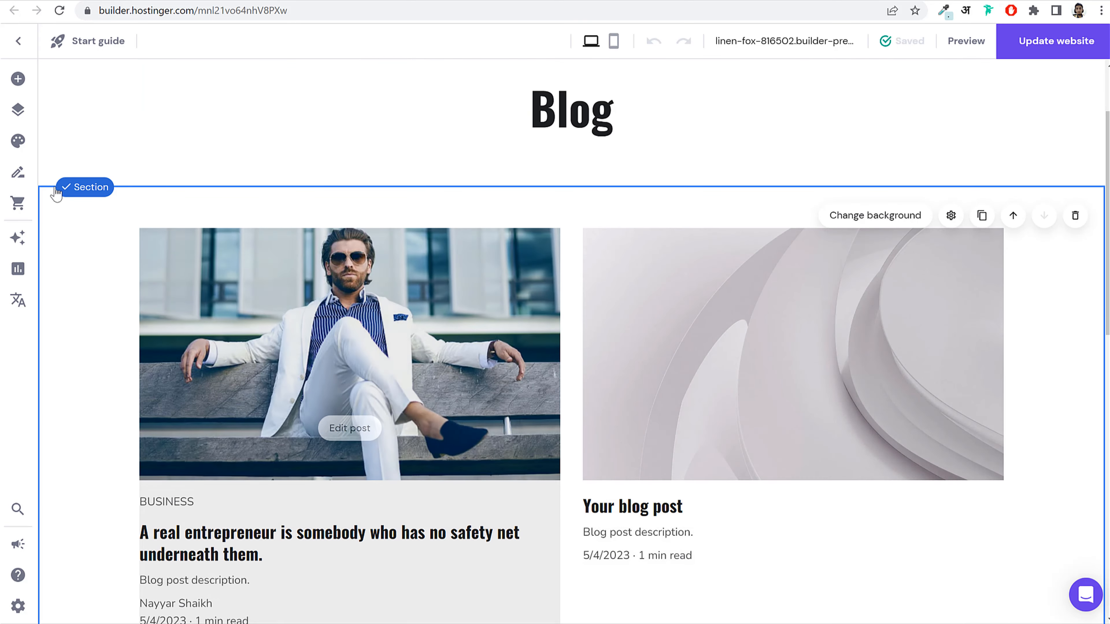
# Step: Check the blog posts list, then add an online store with sample products like Handmade Bowl 'Ganbaru' at $32.00
pyautogui.click(18, 174)
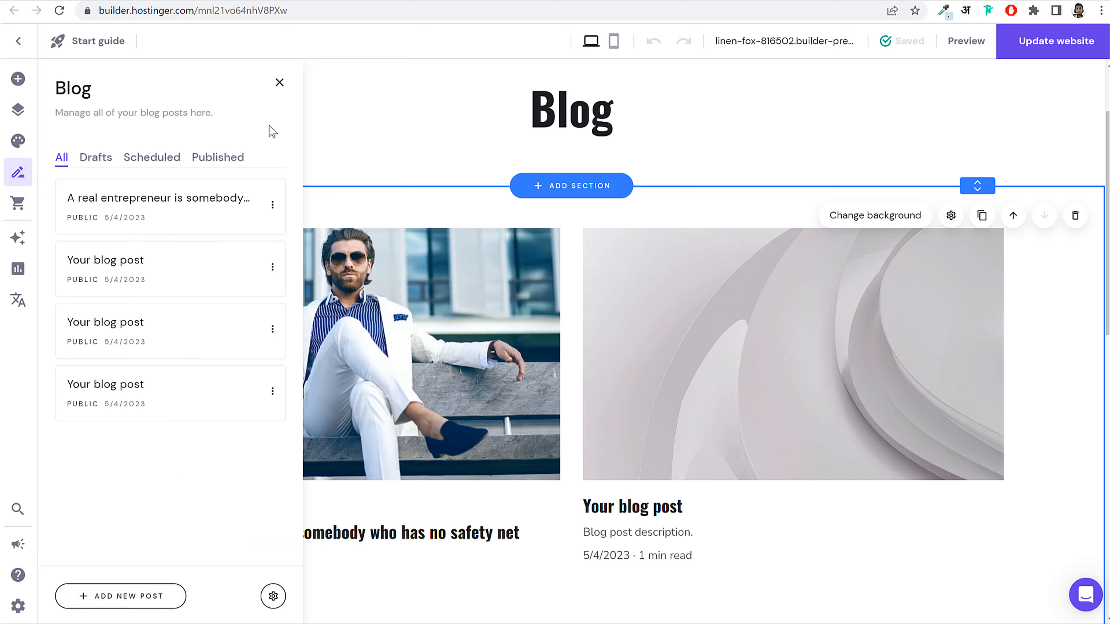
pyautogui.click(280, 82)
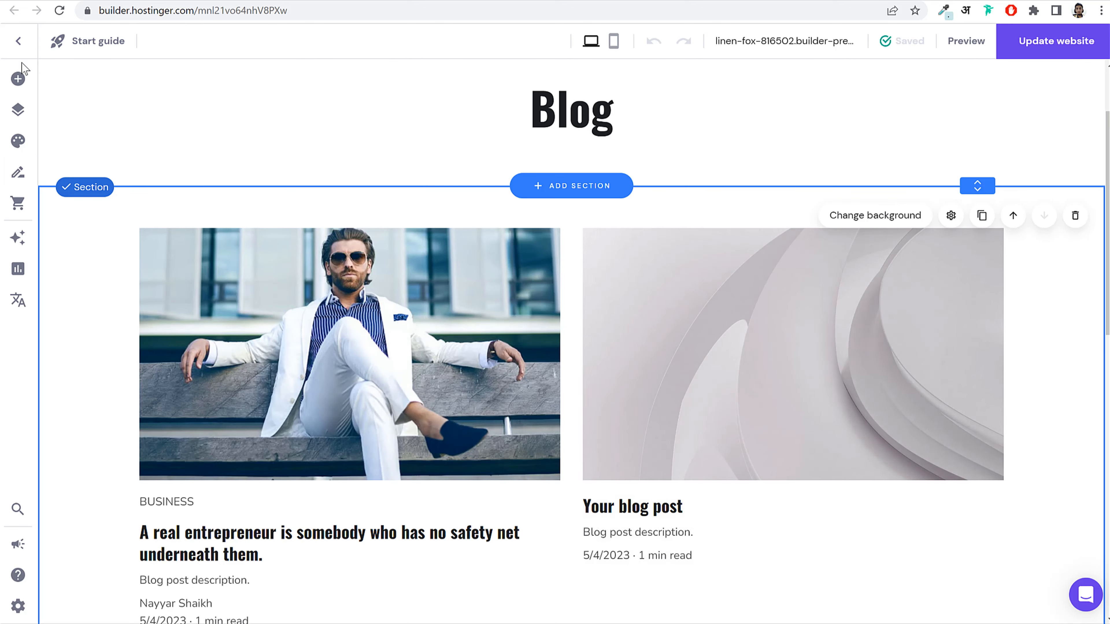
pyautogui.click(19, 204)
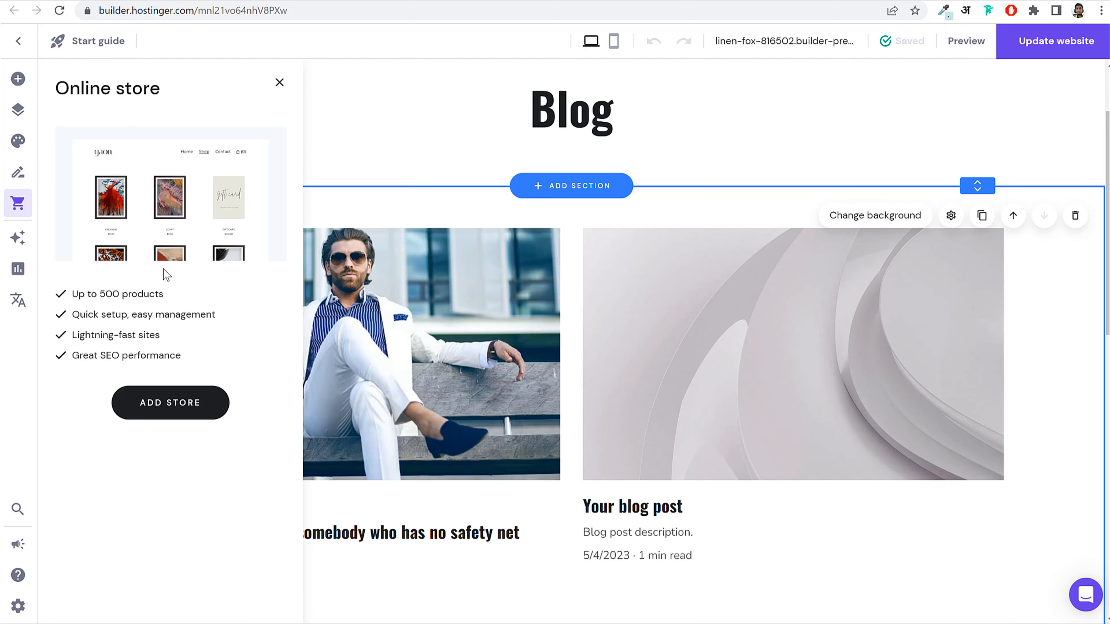
pyautogui.click(186, 410)
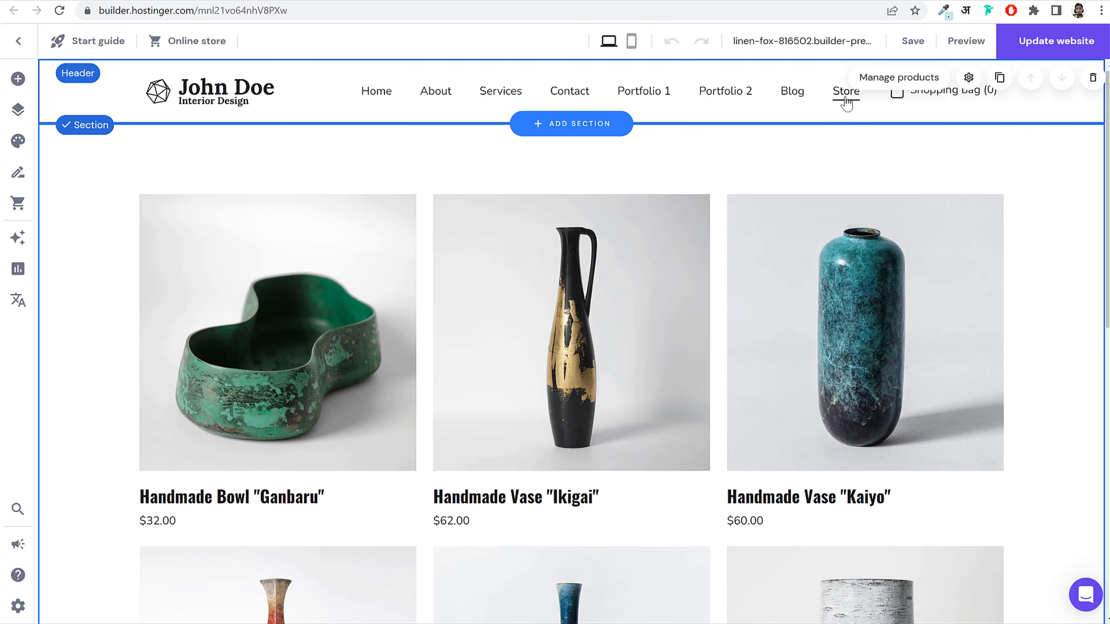
# Step: Open the store's product pages and view the Handmade Bowl 'Ganbaru' page
pyautogui.scroll(-10, 817, 211)
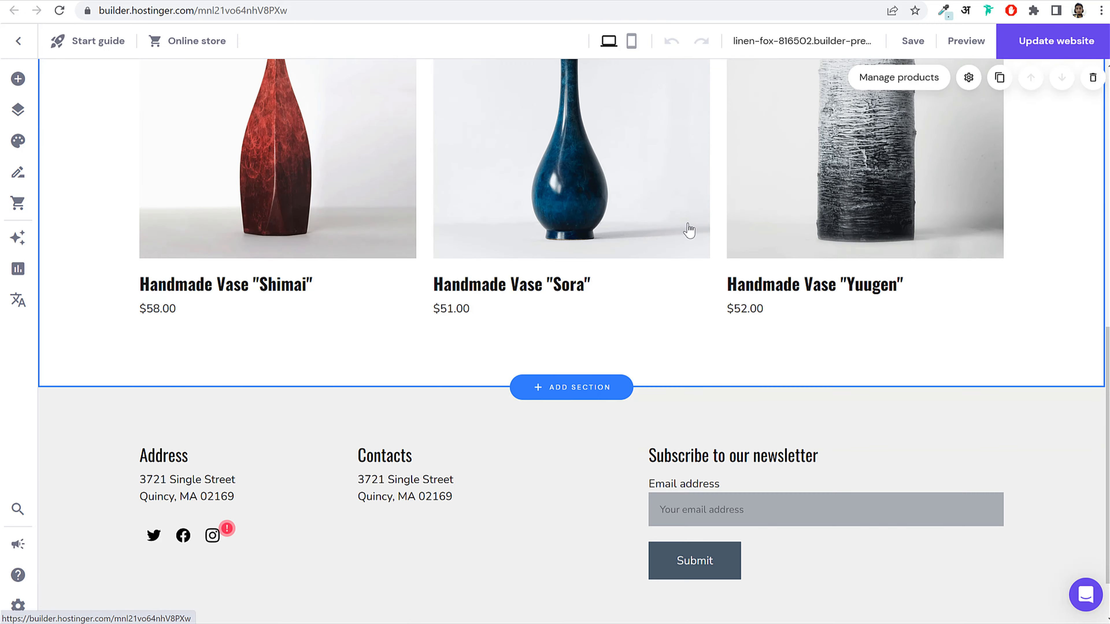
pyautogui.scroll(10, 612, 253)
pyautogui.scroll(1, 647, 245)
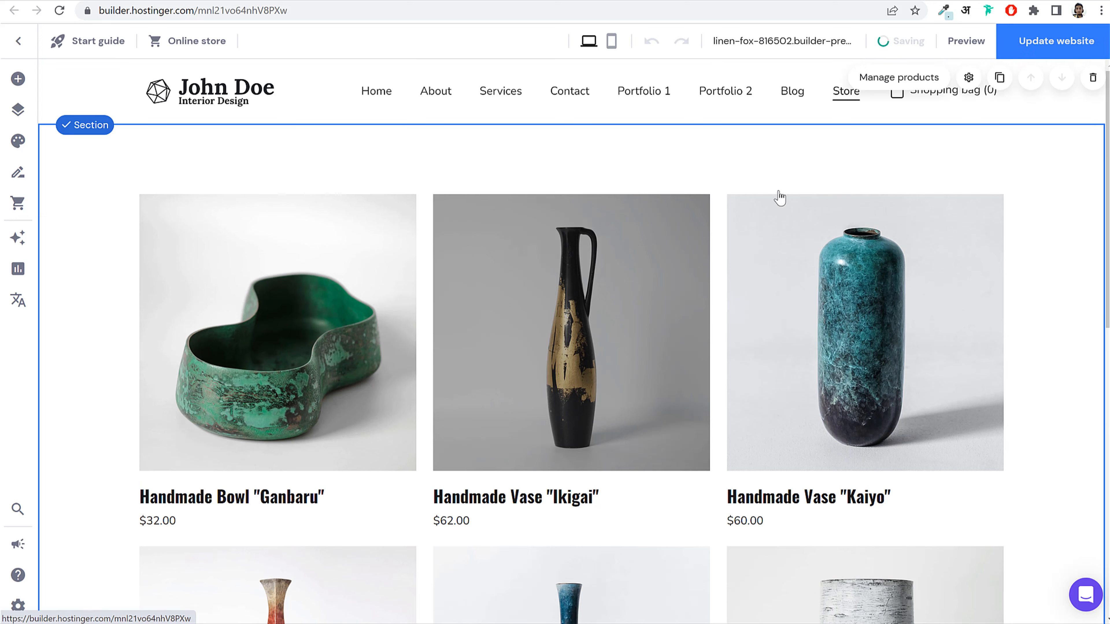
pyautogui.click(20, 206)
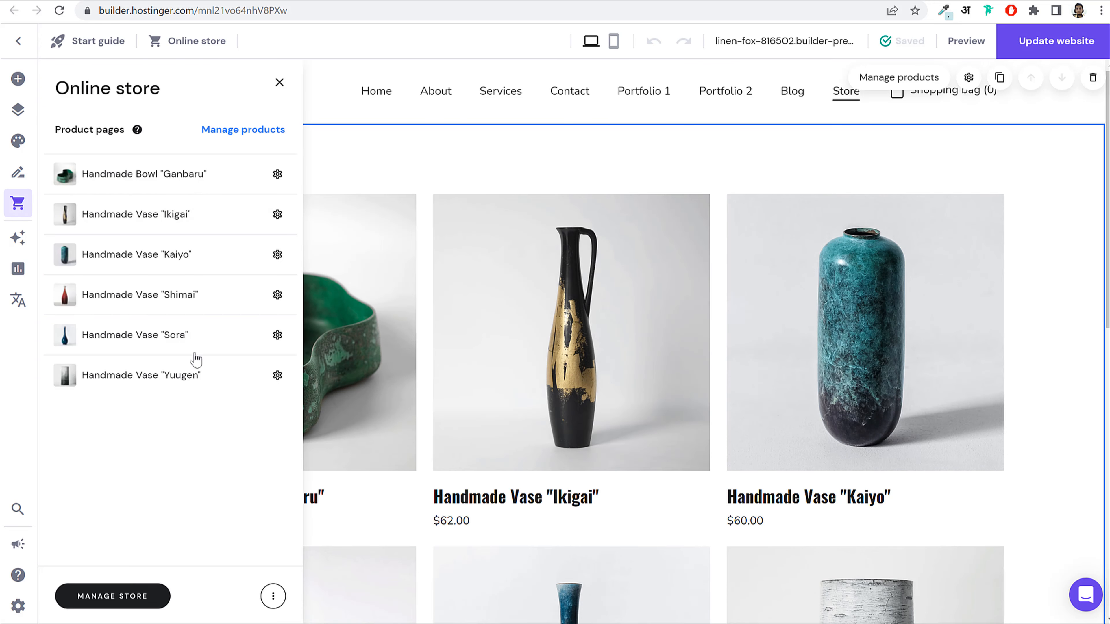
pyautogui.click(199, 176)
pyautogui.click(731, 267)
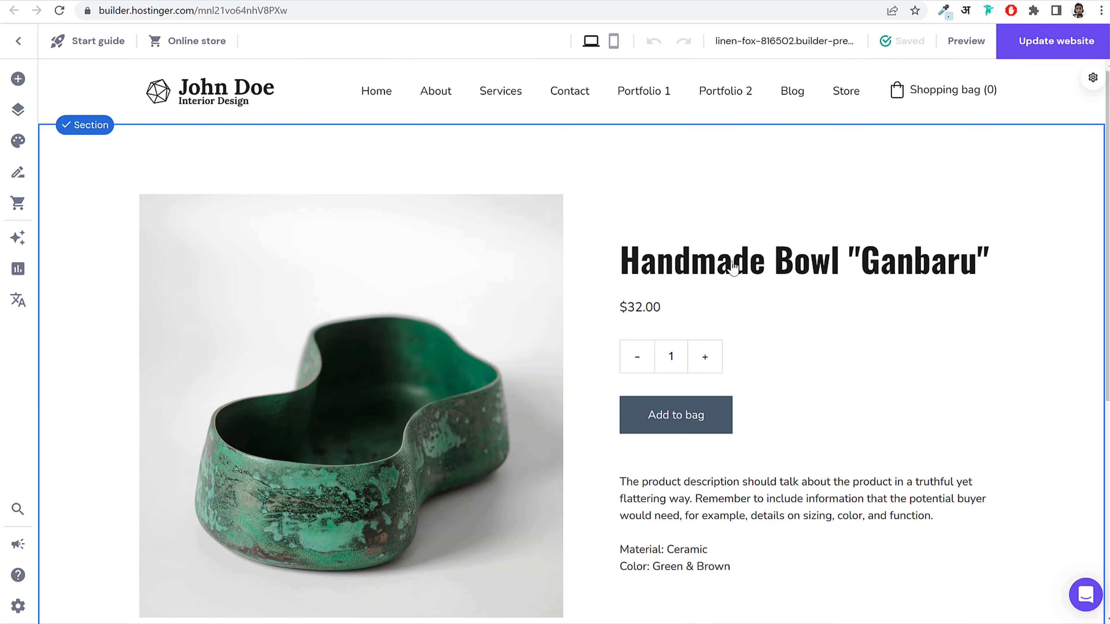
pyautogui.scroll(-8, 774, 362)
pyautogui.scroll(8, 822, 332)
# Step: Edit the Ganbaru product, opening the store manager's naming setup step
pyautogui.click(18, 204)
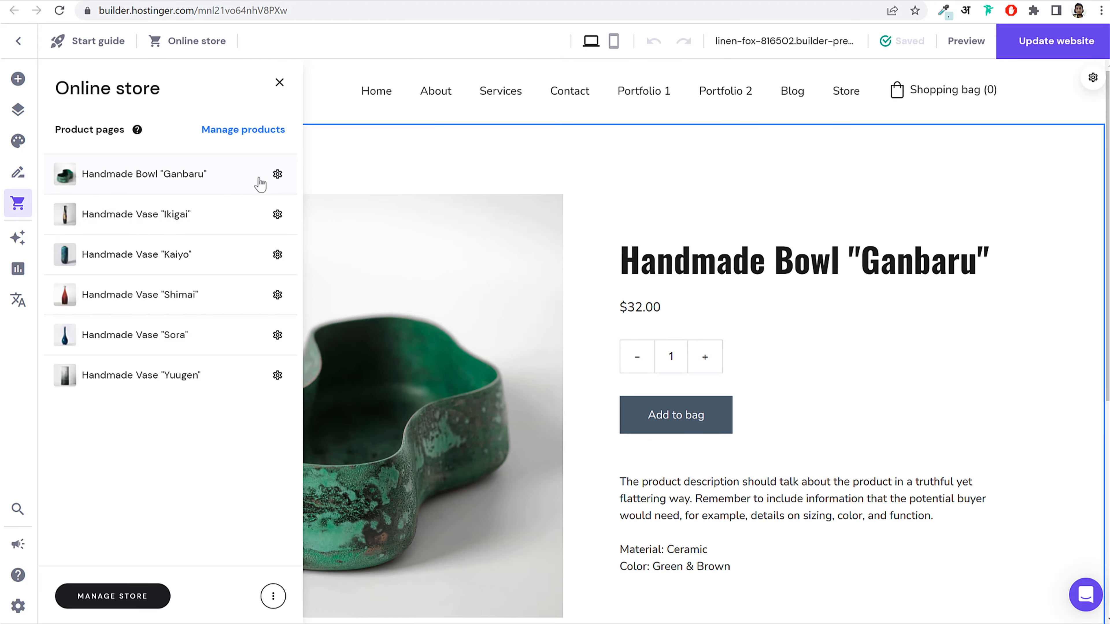
pyautogui.click(277, 175)
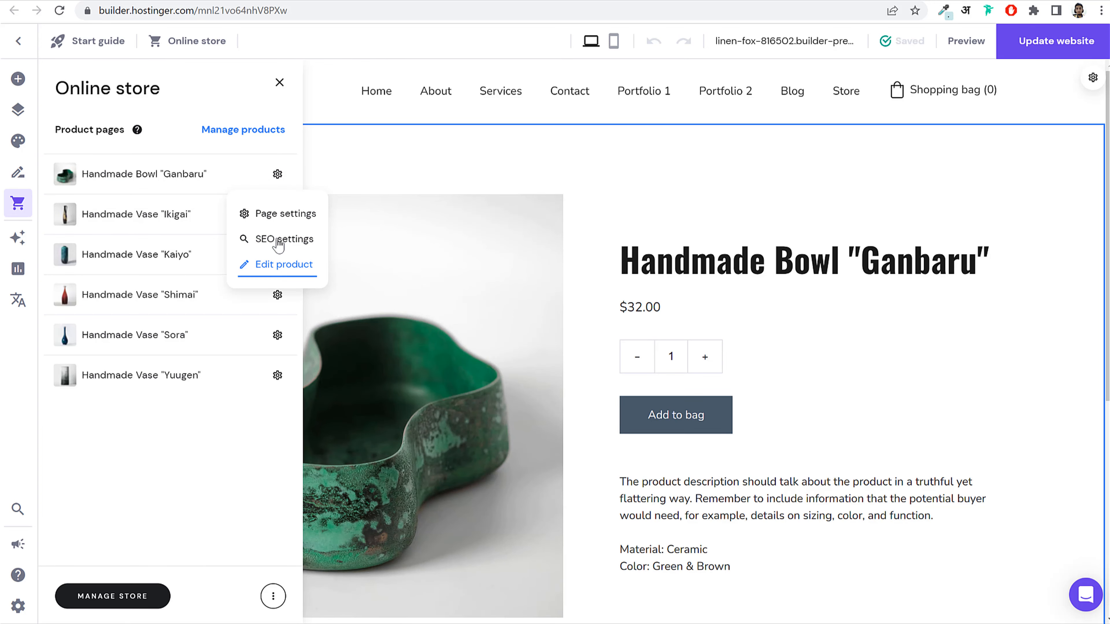
pyautogui.click(282, 264)
pyautogui.moveTo(216, 10); pyautogui.dragTo(246, 8)
pyautogui.click(133, 11)
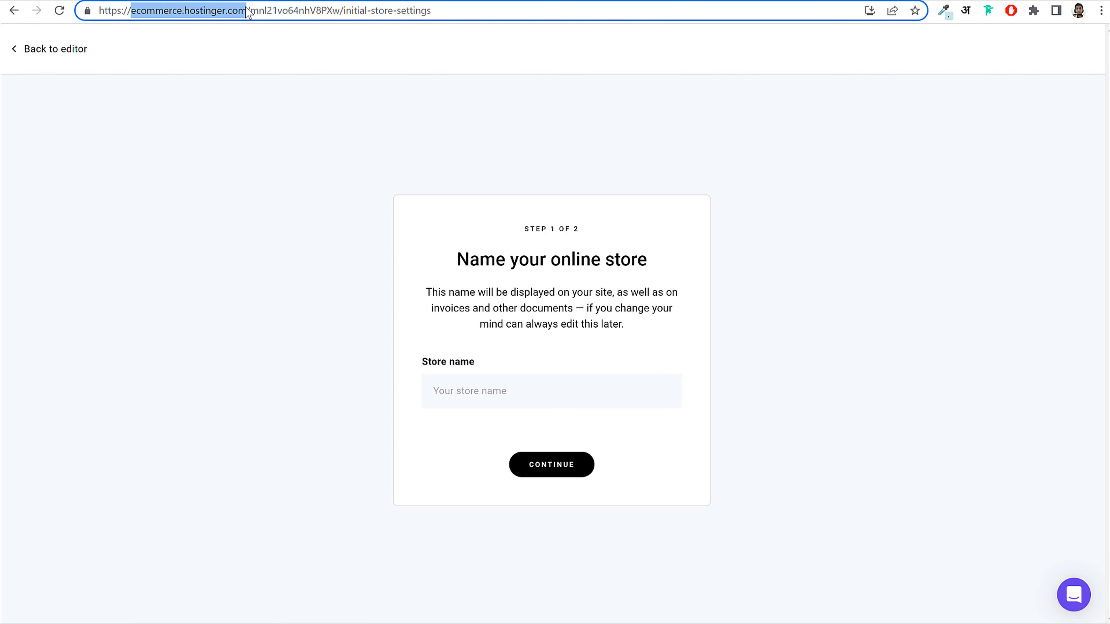
# Step: Name the online store 'John Doe' and continue to step 2
pyautogui.click(247, 11)
pyautogui.moveTo(167, 10); pyautogui.dragTo(232, 10)
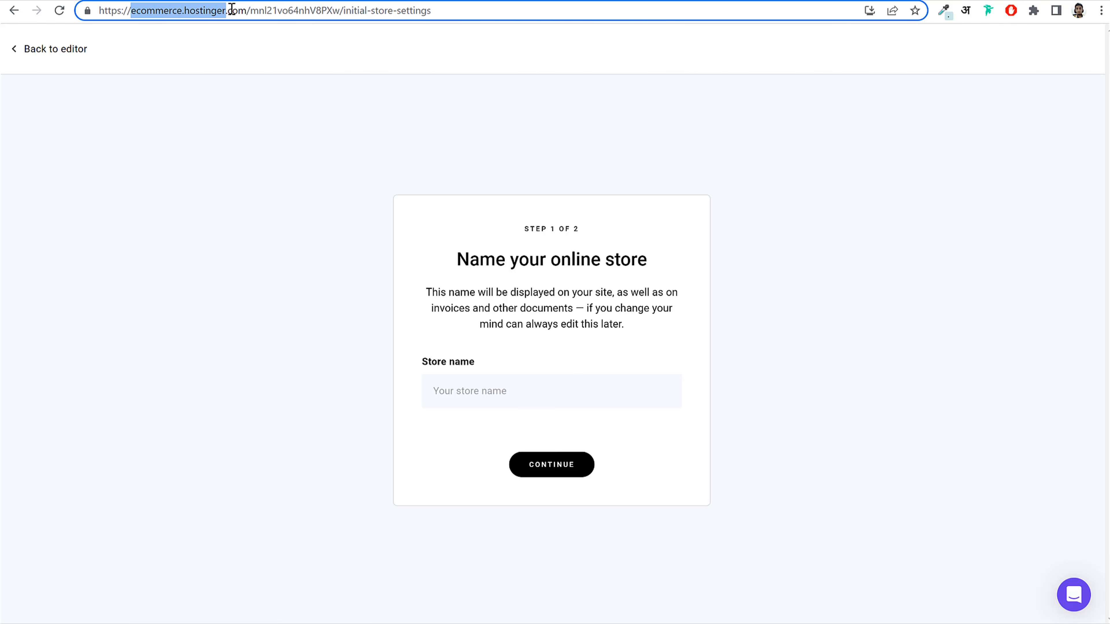
pyautogui.click(253, 10)
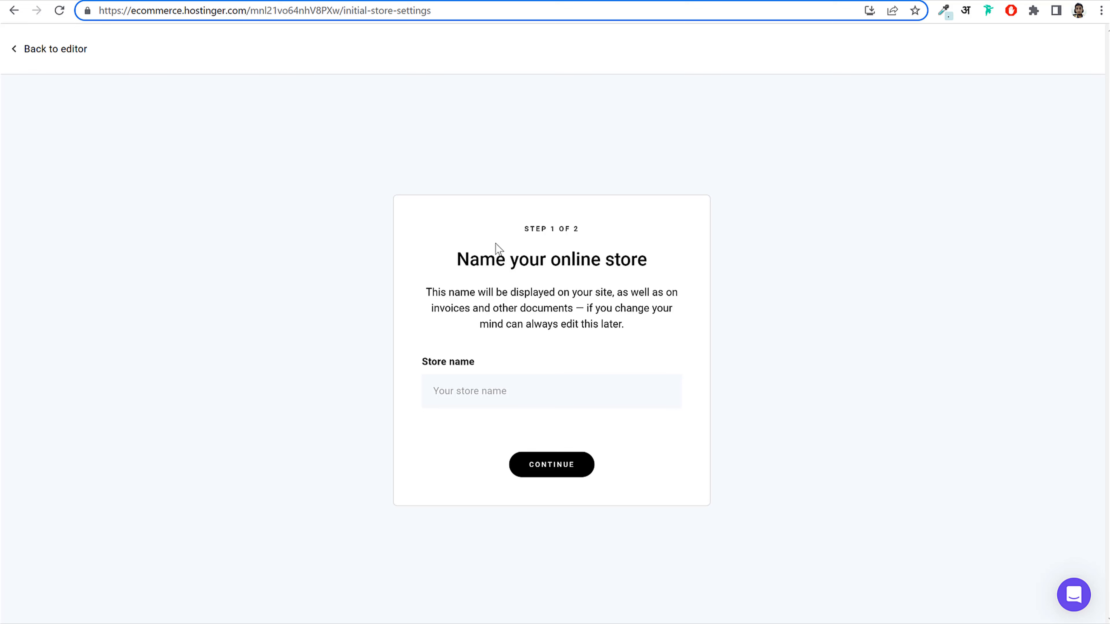
pyautogui.click(522, 397)
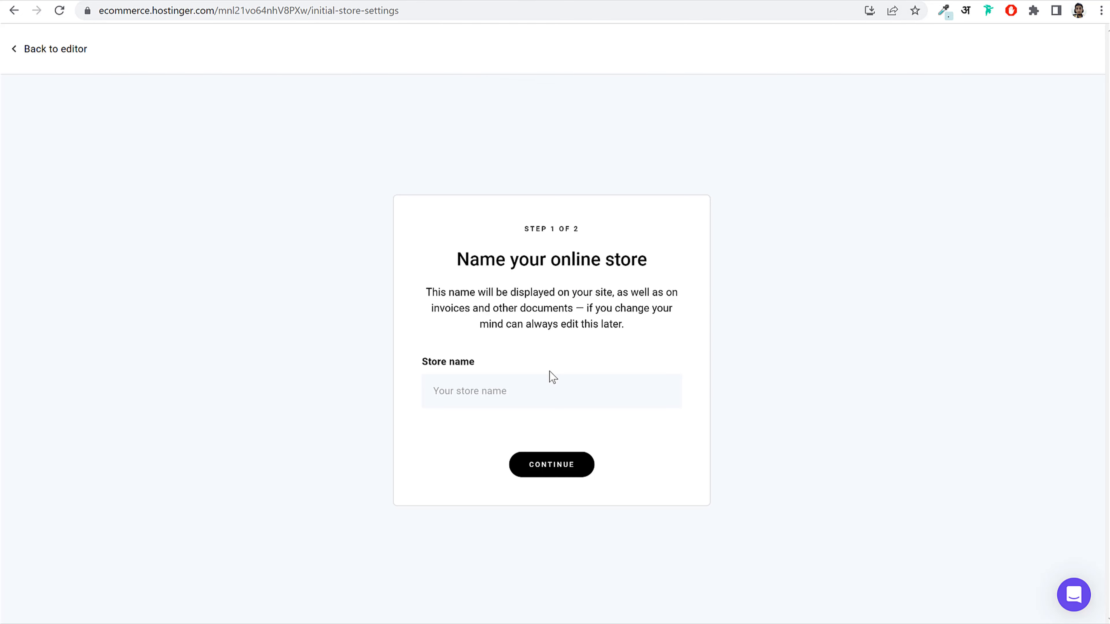
pyautogui.write('John')
pyautogui.write(' Doe')
pyautogui.click(565, 467)
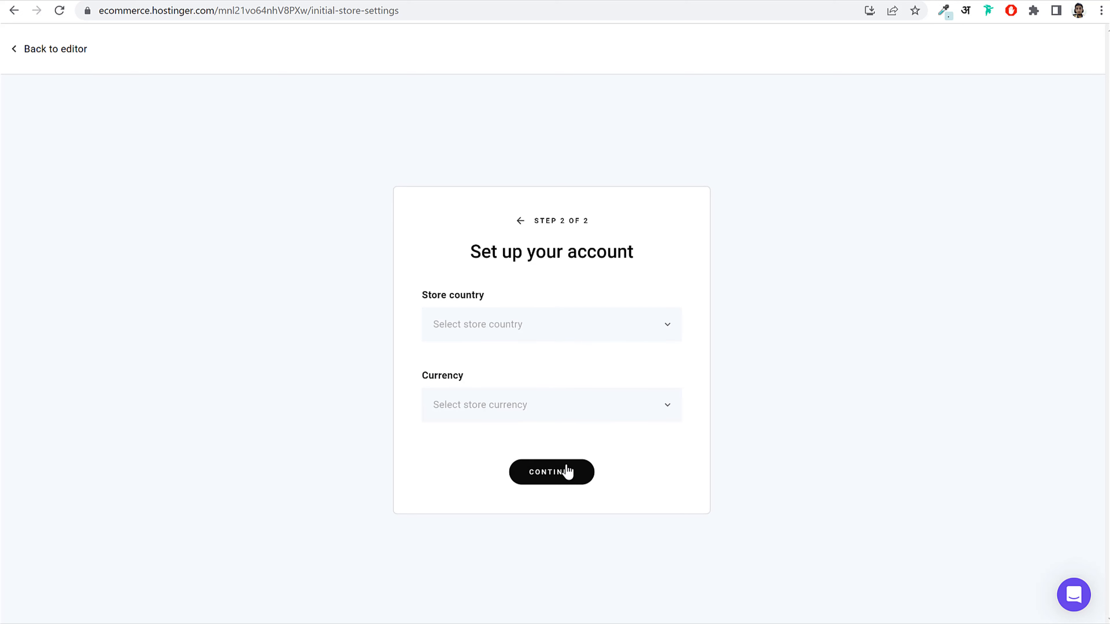
# Step: Set the store country to India (INR) and dismiss the settings failure message
pyautogui.click(528, 324)
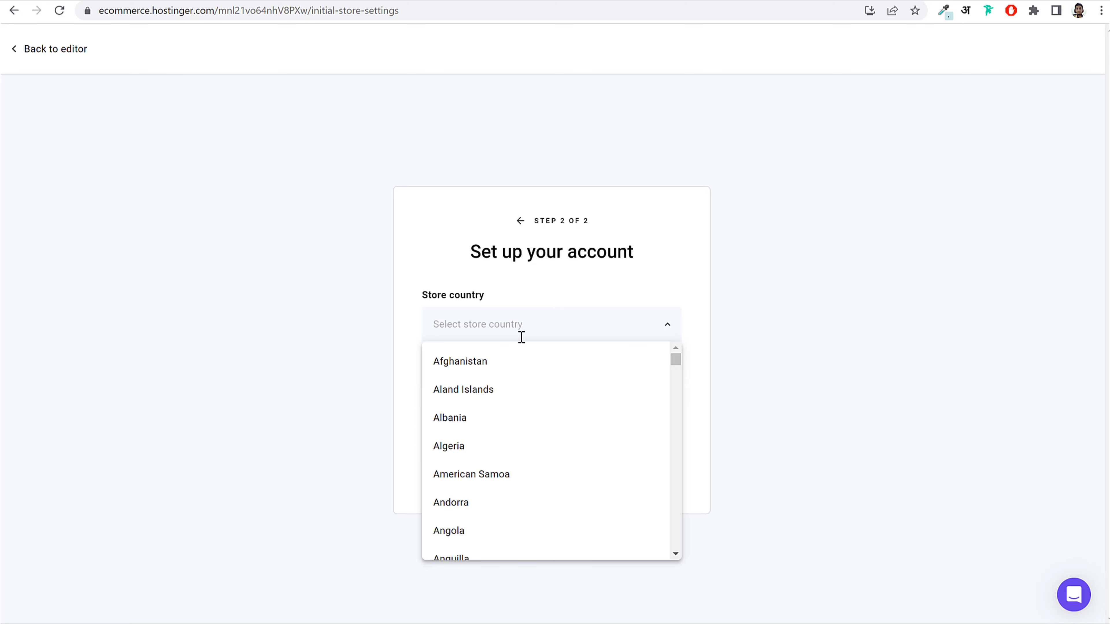
pyautogui.write('ind')
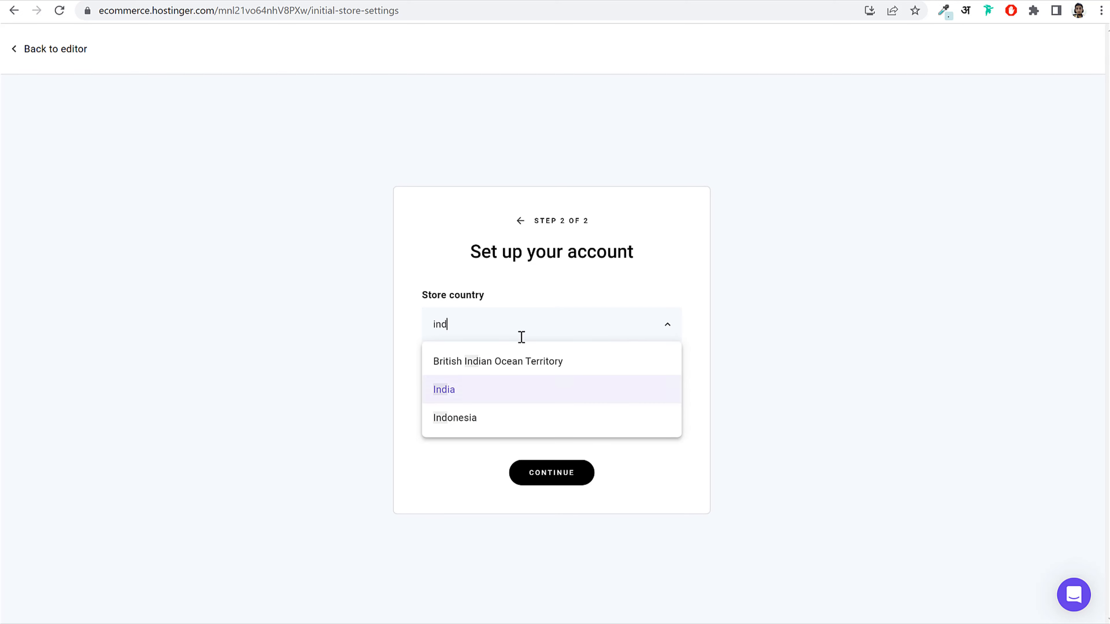
pyautogui.click(489, 388)
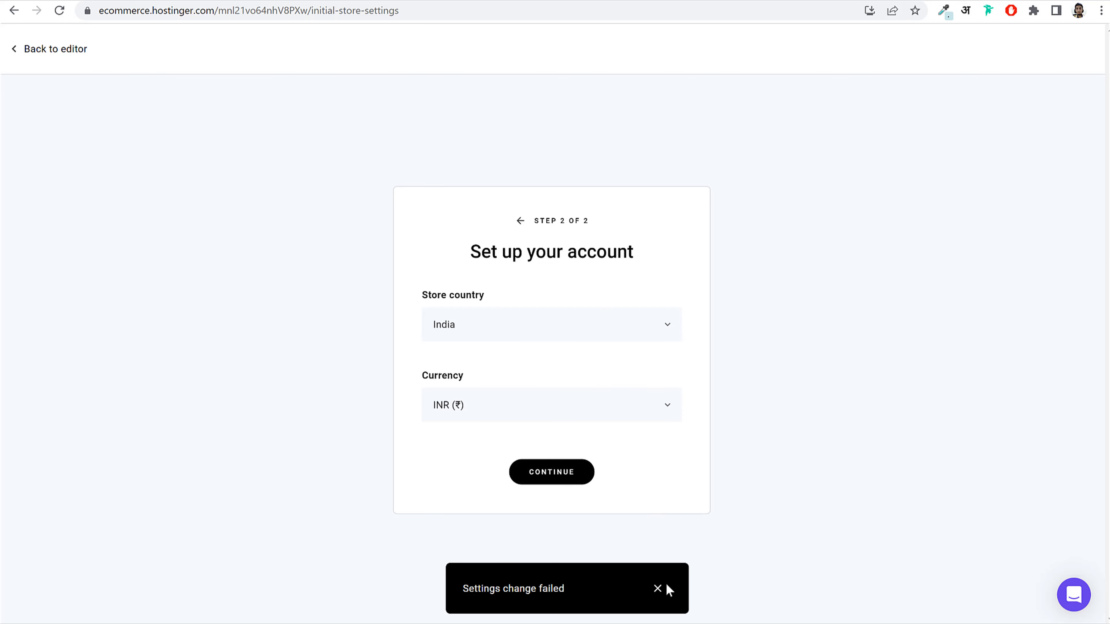
pyautogui.click(658, 589)
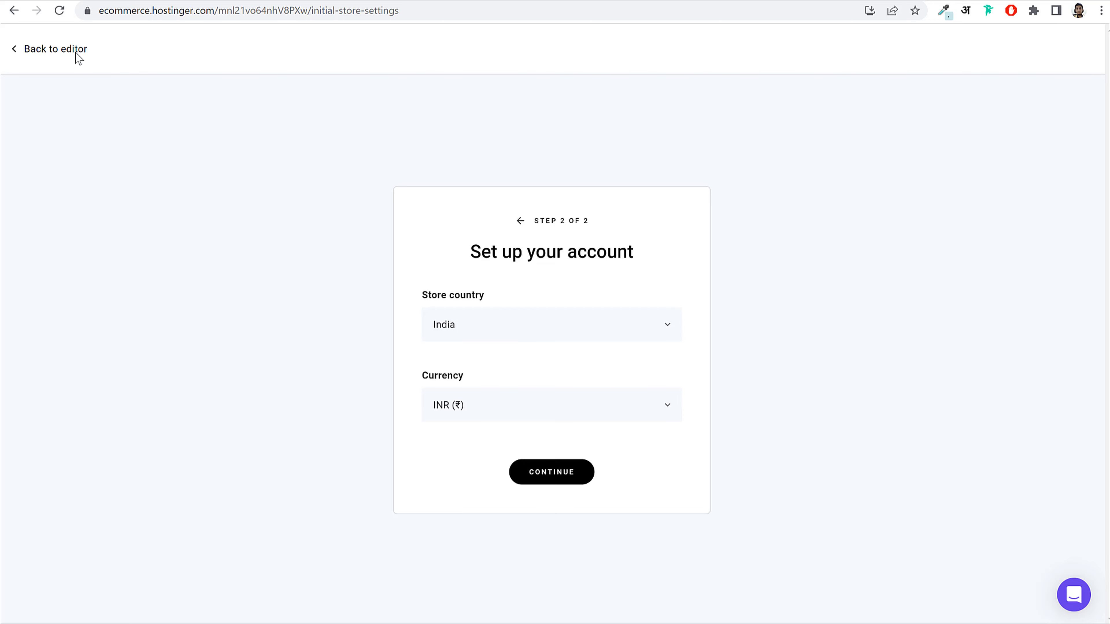
# Step: Go back to the website editor
pyautogui.click(36, 49)
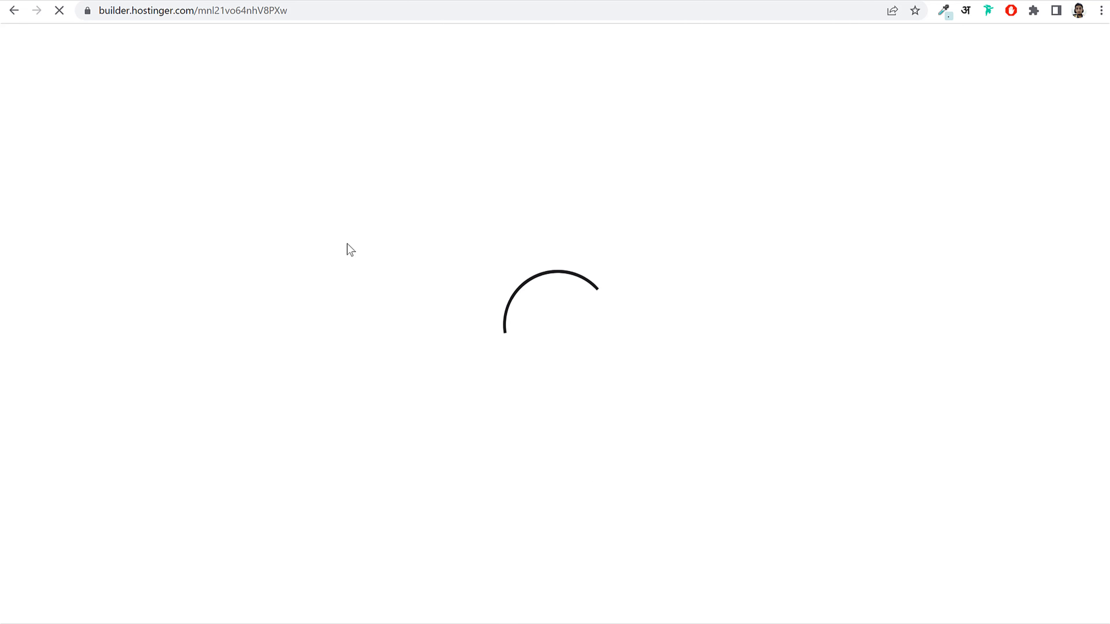
pyautogui.click(129, 10)
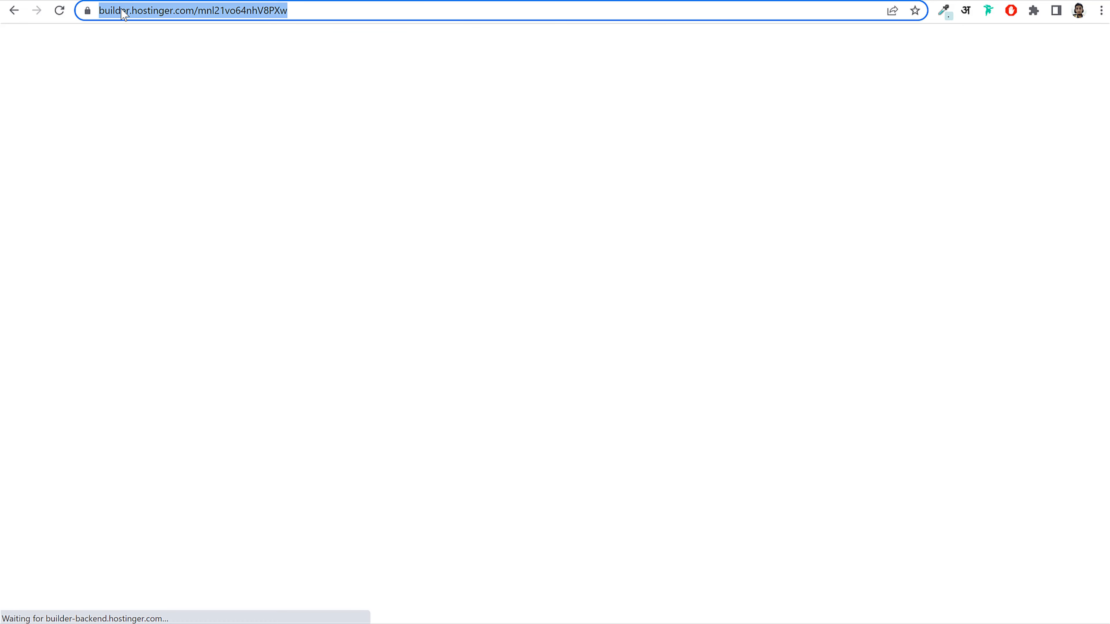
pyautogui.click(124, 10)
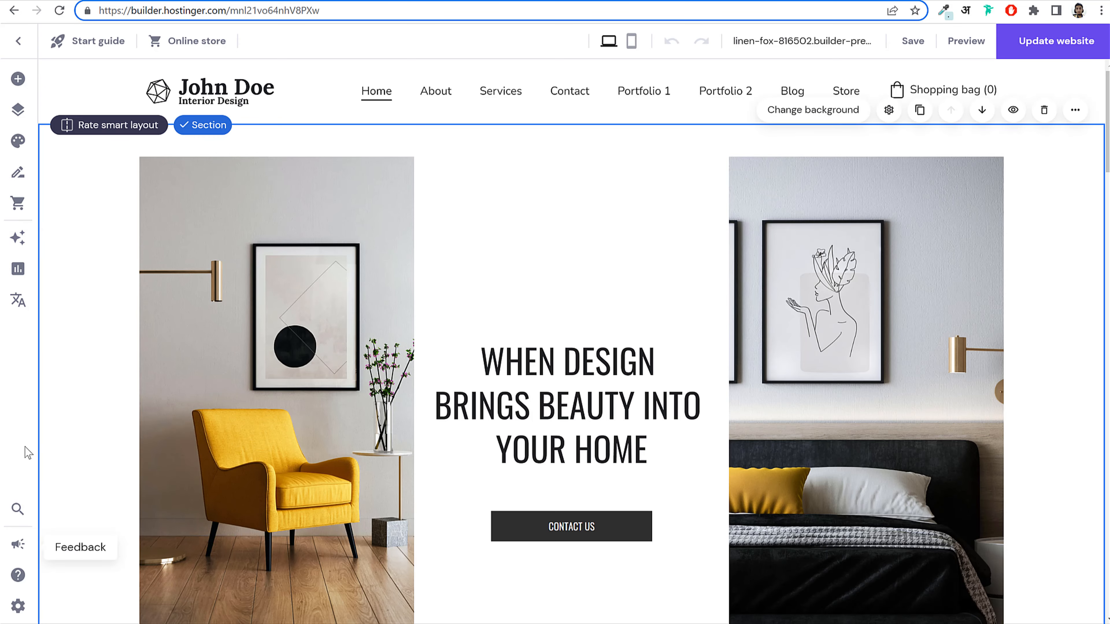
# Step: Review Store details (John Doe, INR, India) and Company information in the store settings
pyautogui.click(17, 206)
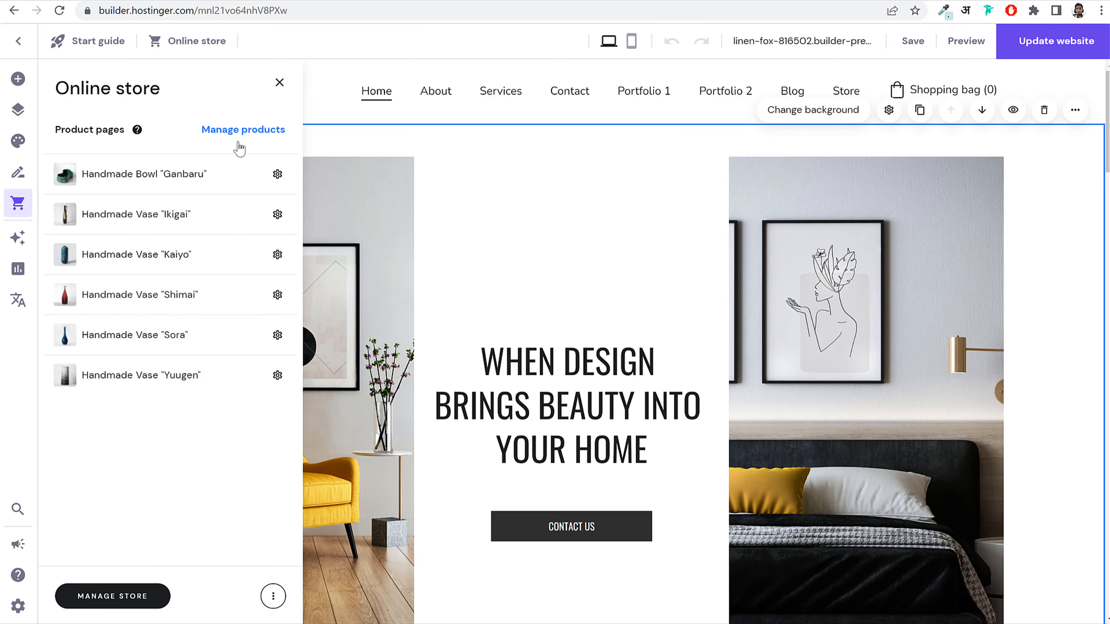
pyautogui.click(132, 606)
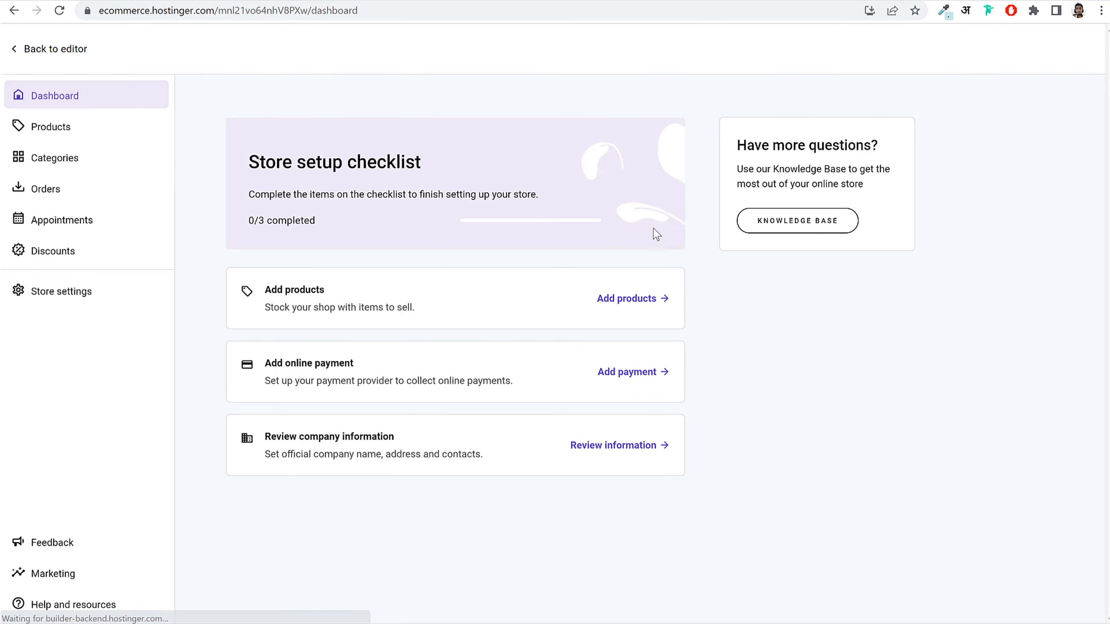
pyautogui.click(68, 302)
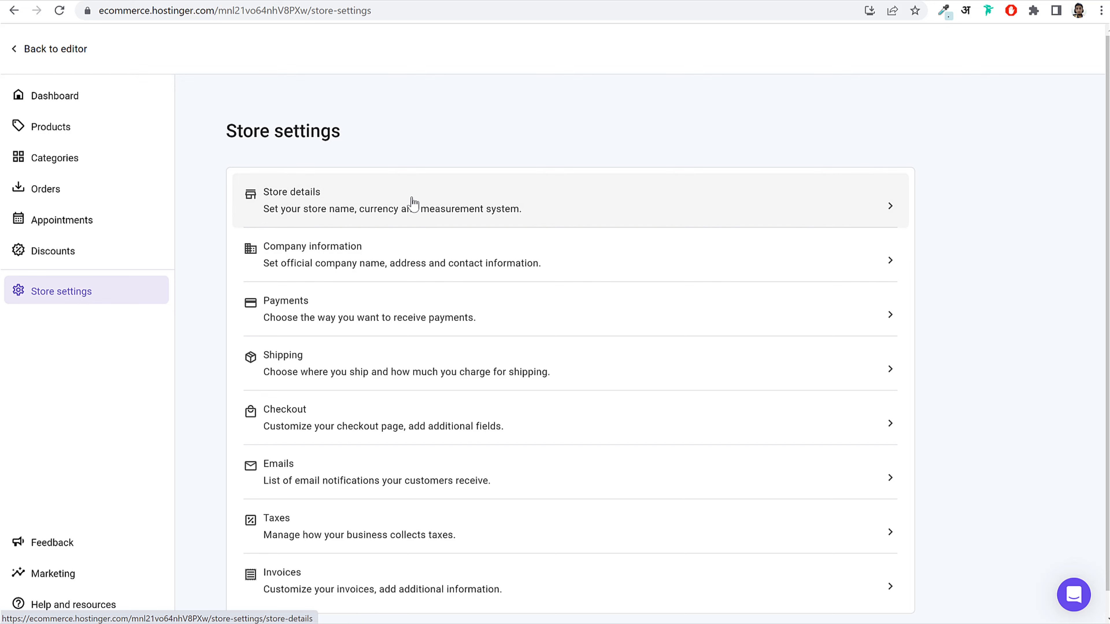
pyautogui.click(439, 225)
pyautogui.scroll(-2, 311, 419)
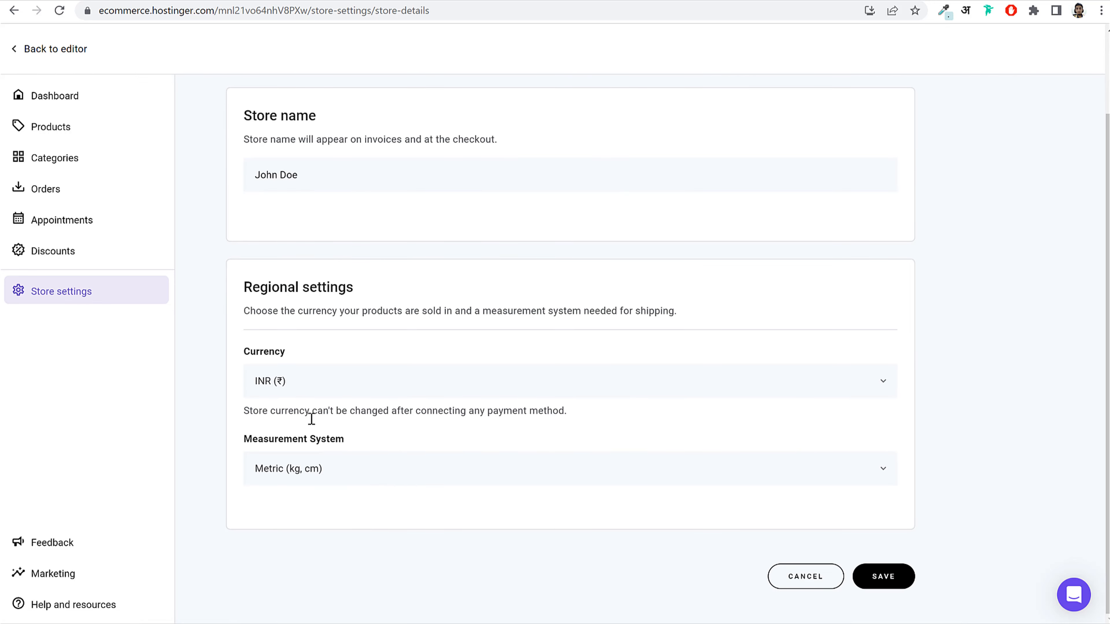
pyautogui.click(112, 297)
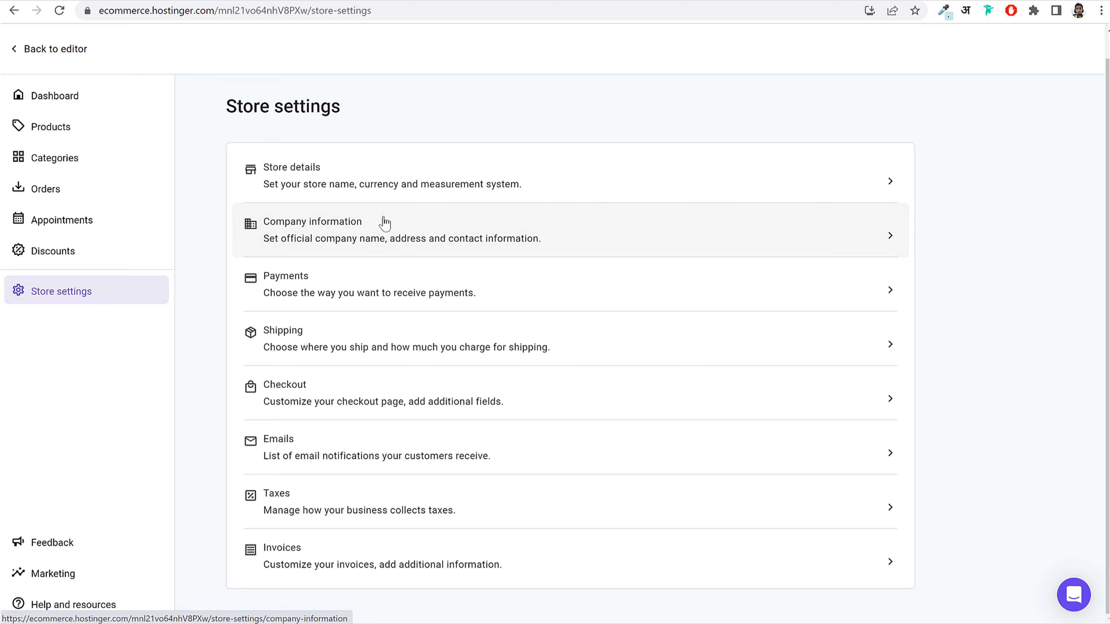
pyautogui.click(320, 240)
pyautogui.scroll(-5, 669, 322)
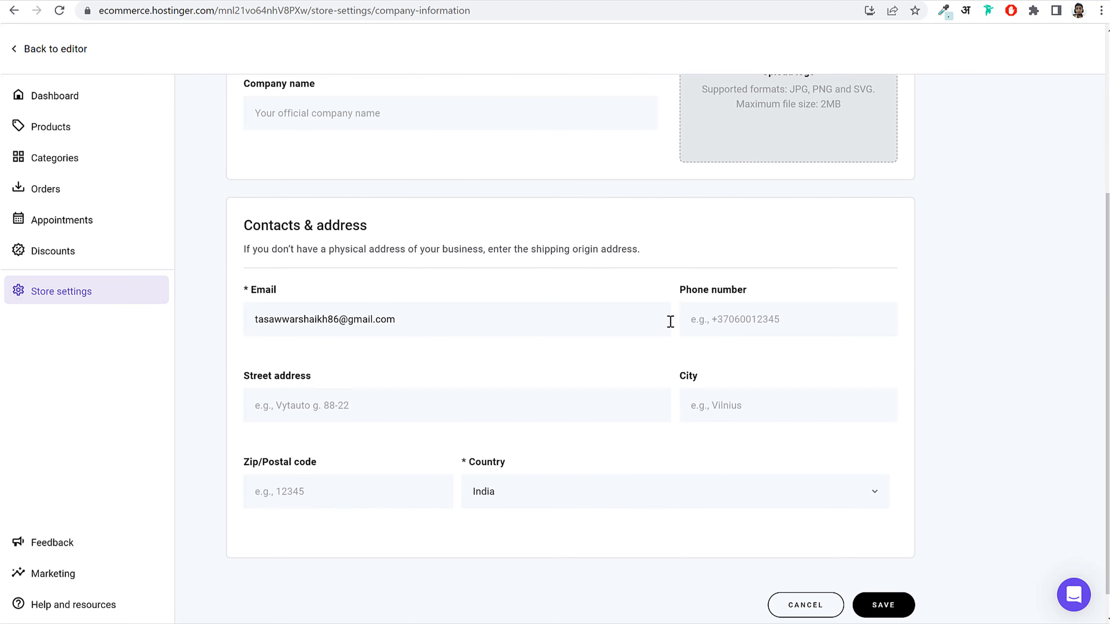
pyautogui.scroll(-1, 743, 322)
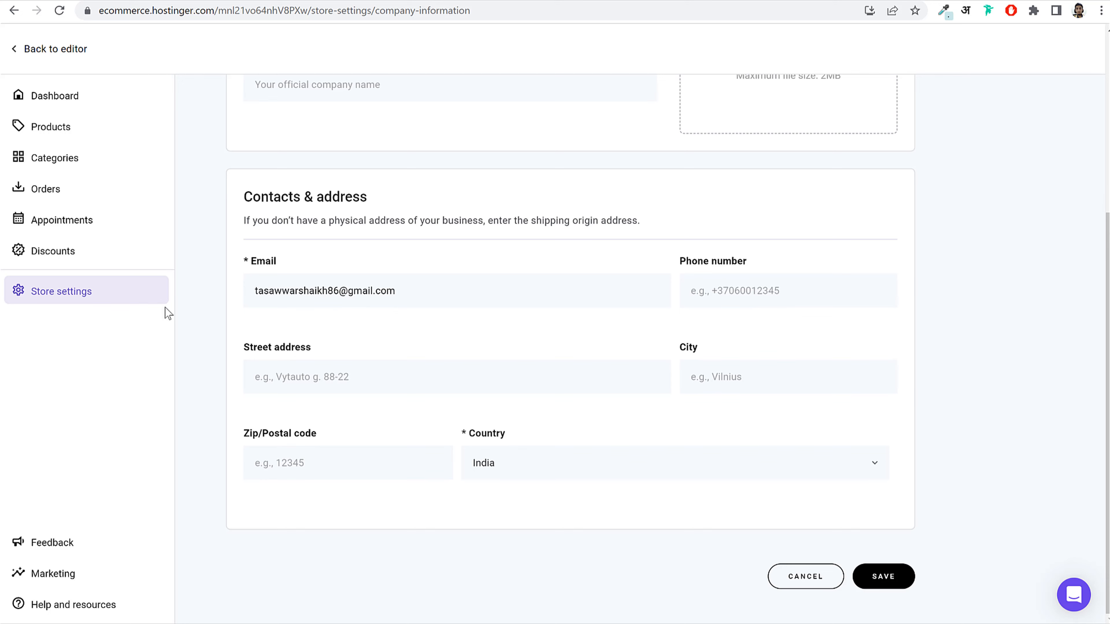
pyautogui.click(134, 287)
# Step: Open Payments and start connecting a Stripe account
pyautogui.click(298, 300)
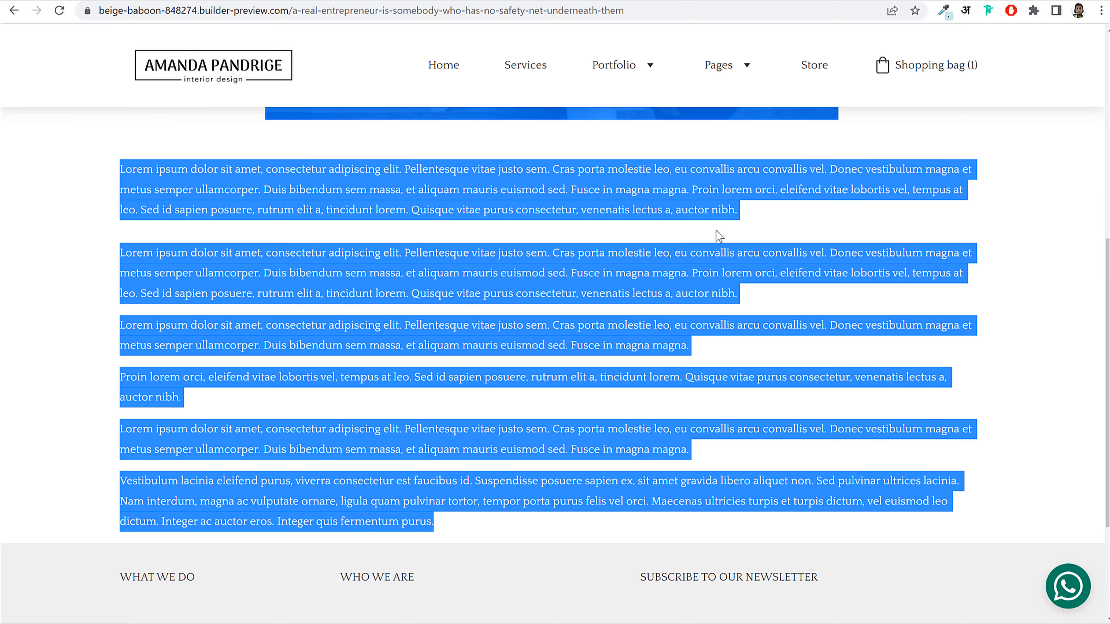
pyautogui.click(717, 245)
pyautogui.scroll(8, 725, 245)
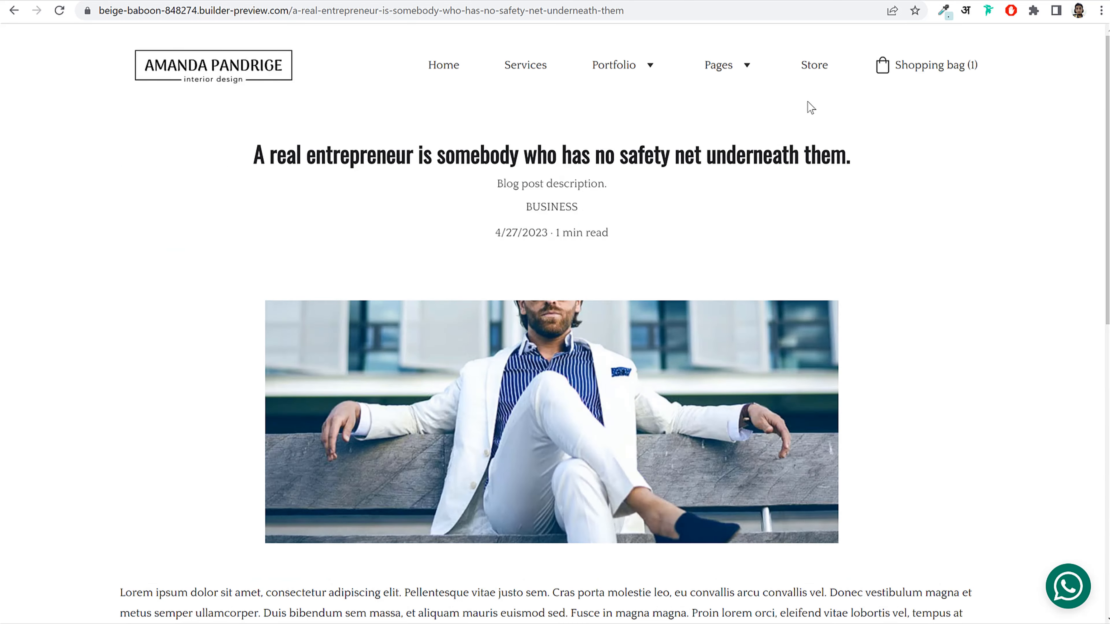
pyautogui.click(244, 0)
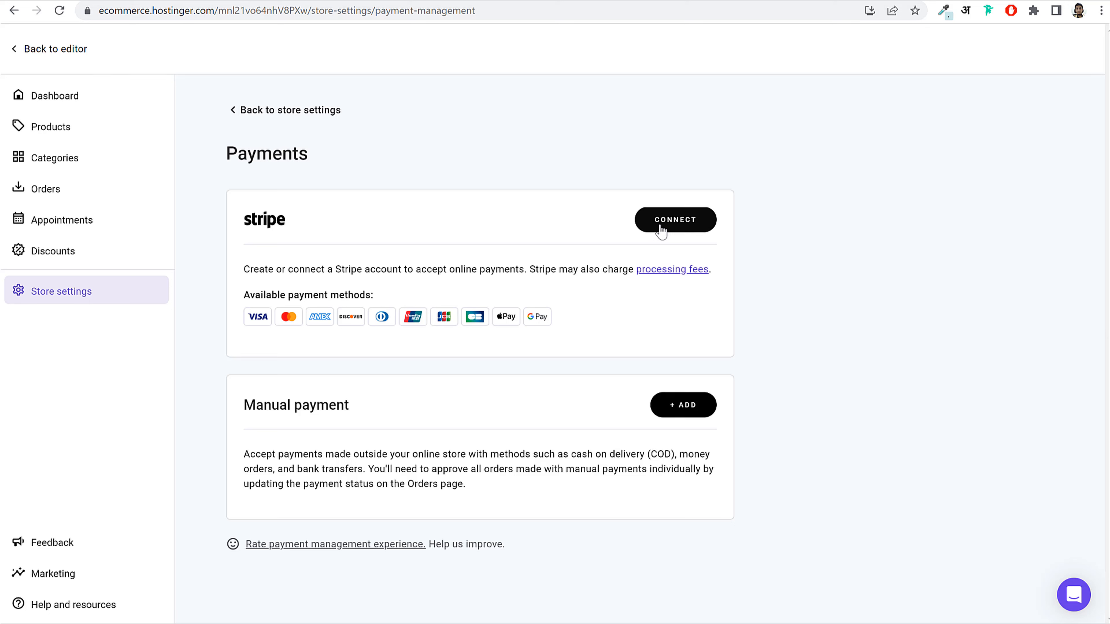
pyautogui.click(678, 228)
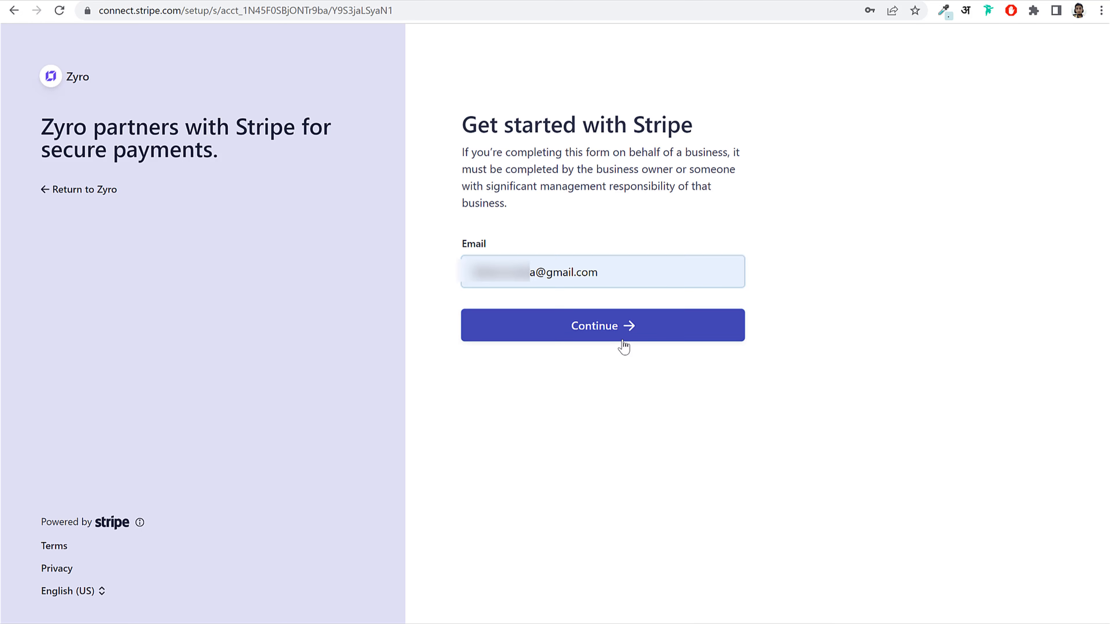
# Step: Sign in to Stripe with the prefilled e-mail and saved account password
pyautogui.click(567, 327)
pyautogui.click(593, 268)
pyautogui.click(614, 323)
pyautogui.click(632, 333)
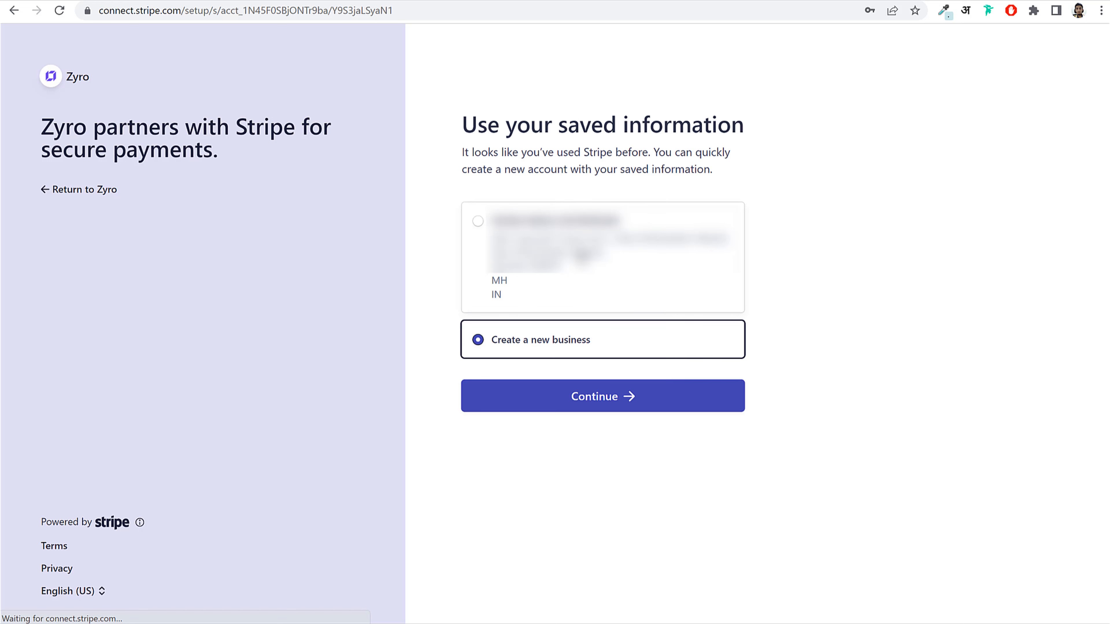
# Step: Choose the saved business and select accepting payments through a website
pyautogui.click(582, 258)
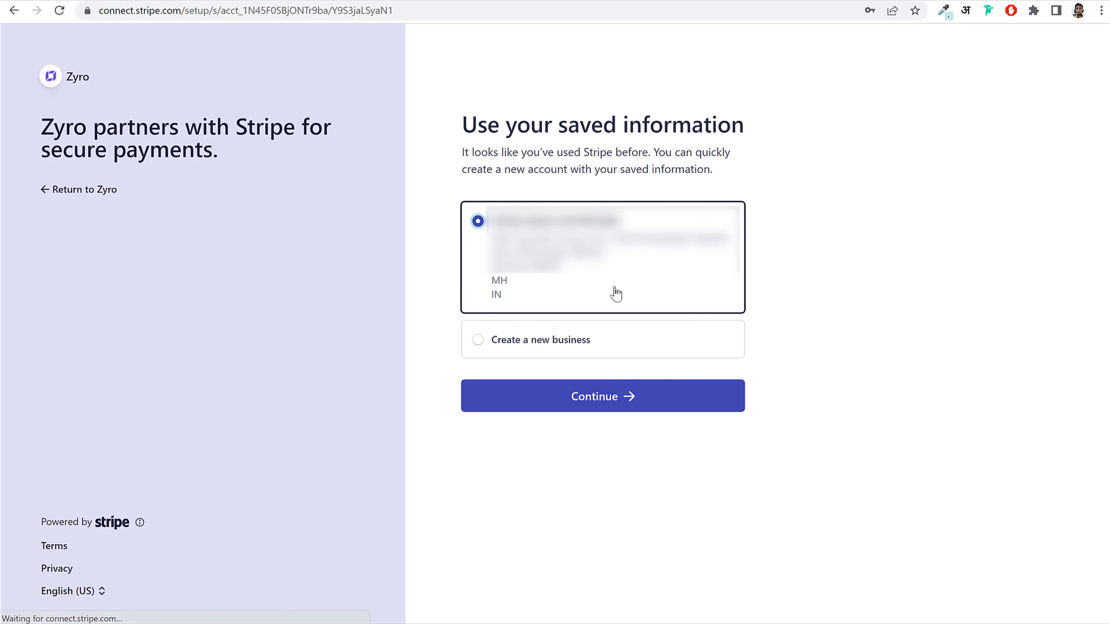
pyautogui.click(612, 402)
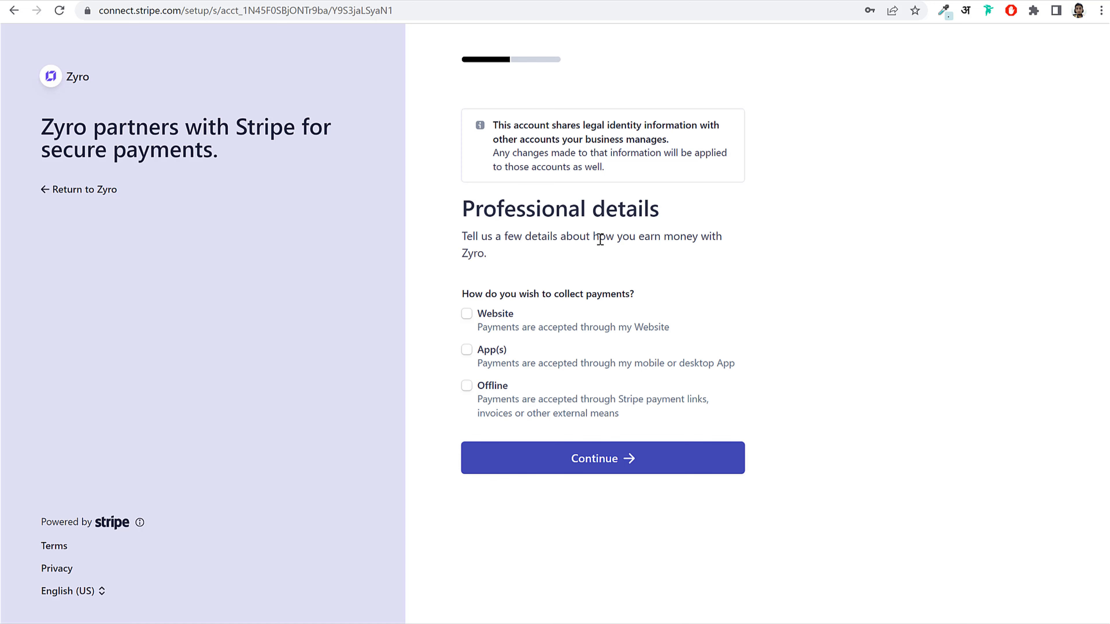
pyautogui.click(467, 316)
pyautogui.scroll(-5, 670, 293)
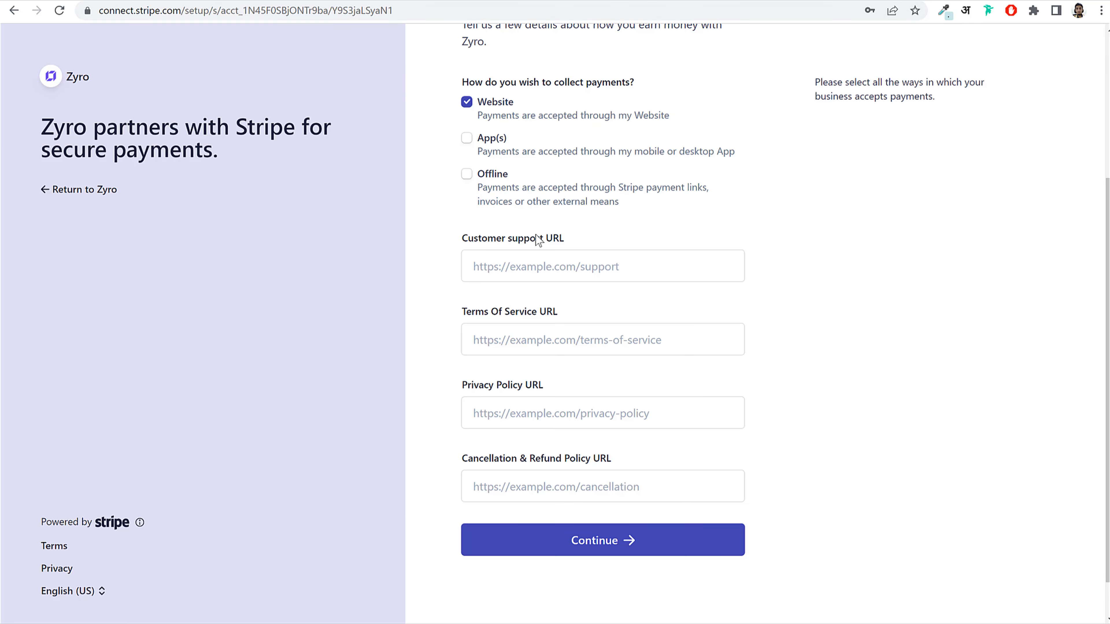
pyautogui.click(596, 265)
pyautogui.click(644, 349)
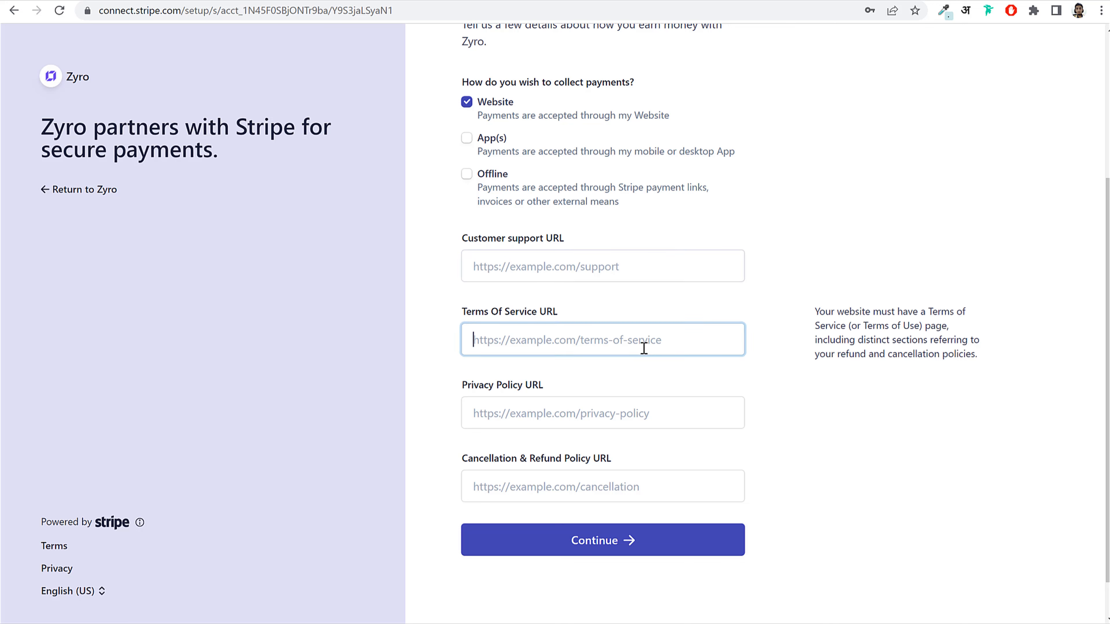
pyautogui.click(670, 422)
pyautogui.click(643, 485)
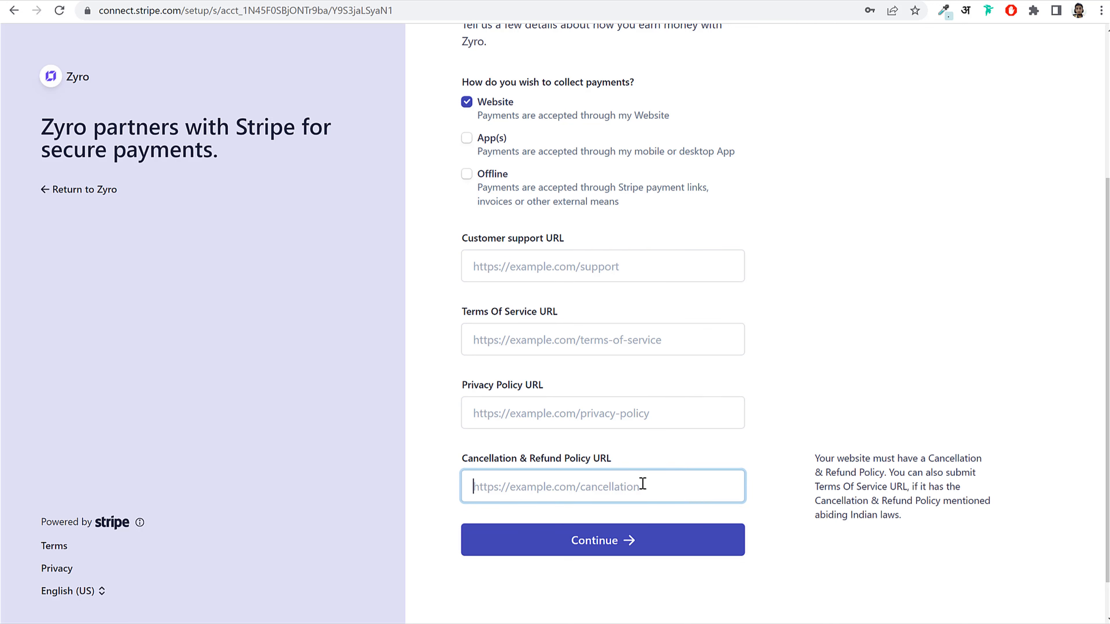
pyautogui.click(581, 267)
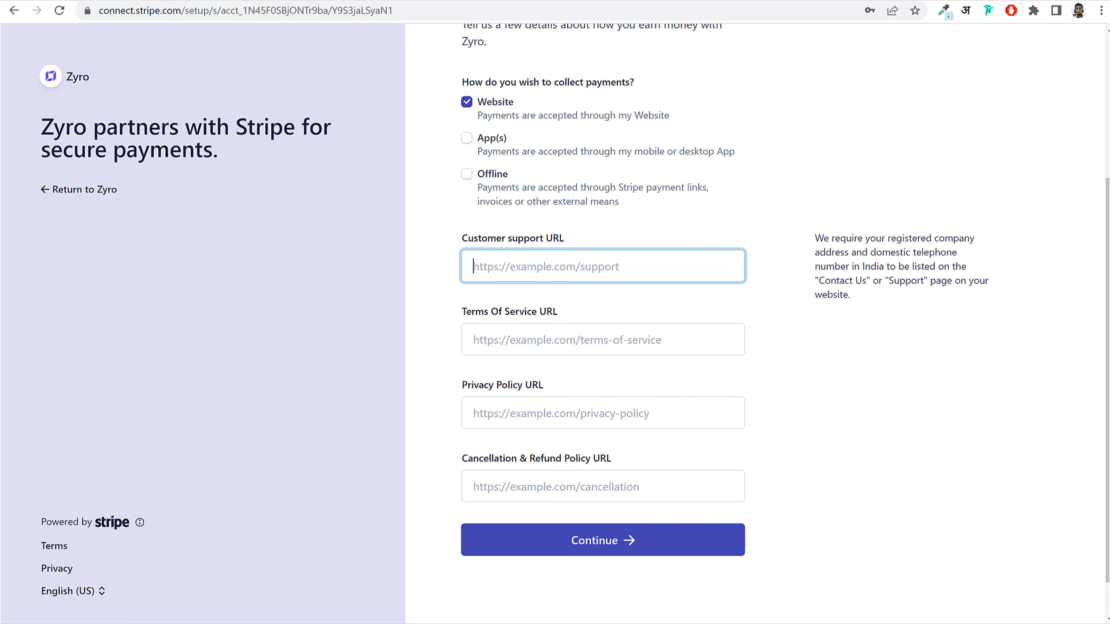
pyautogui.hotkey('ctrl', 't')
pyautogui.write('fe')
pyautogui.press('Return')
pyautogui.click(524, 12)
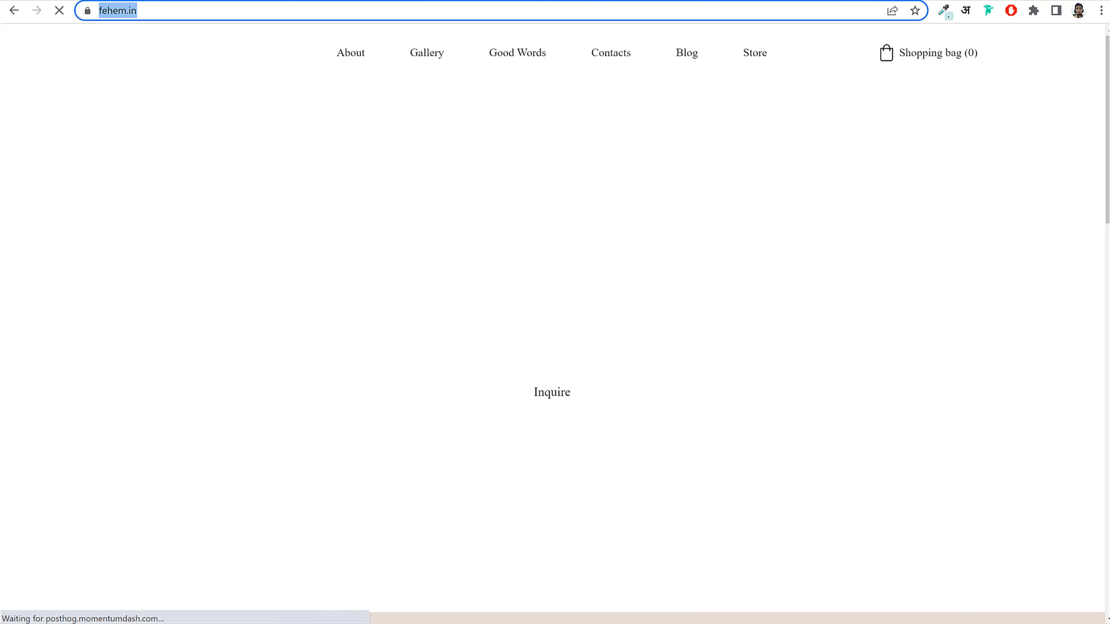
pyautogui.hotkey('ctrl', 'c')
pyautogui.hotkey('ctrl', 'w')
pyautogui.hotkey('ctrl', 'v')
pyautogui.click(540, 343)
pyautogui.hotkey('ctrl', 'v')
pyautogui.click(527, 420)
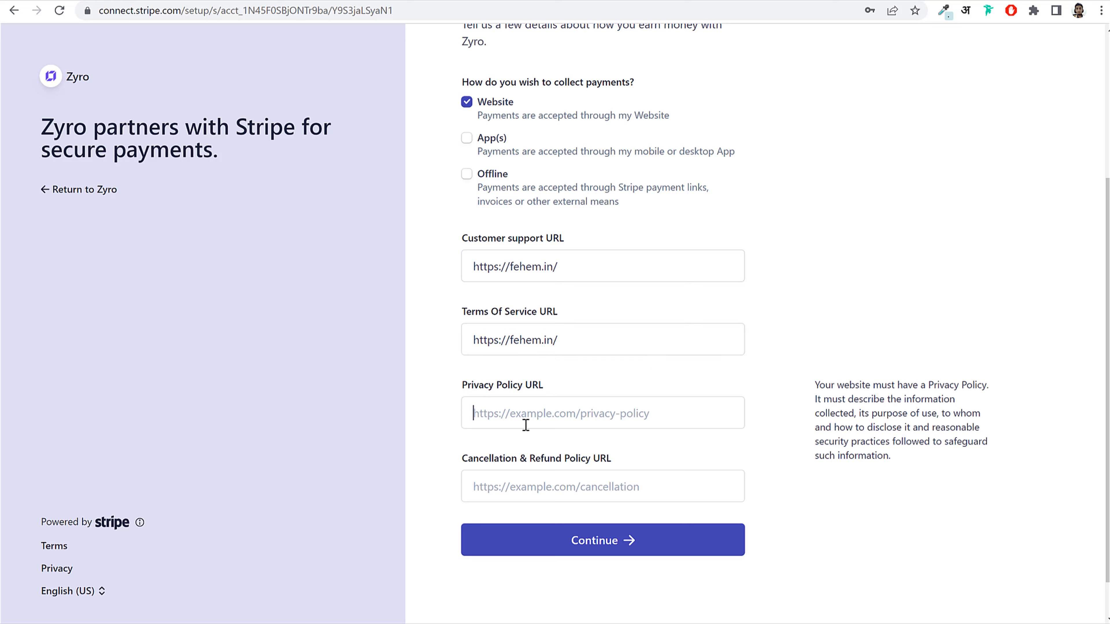
pyautogui.hotkey('ctrl', 'v')
pyautogui.click(526, 487)
pyautogui.hotkey('ctrl', 'v')
pyautogui.click(585, 271)
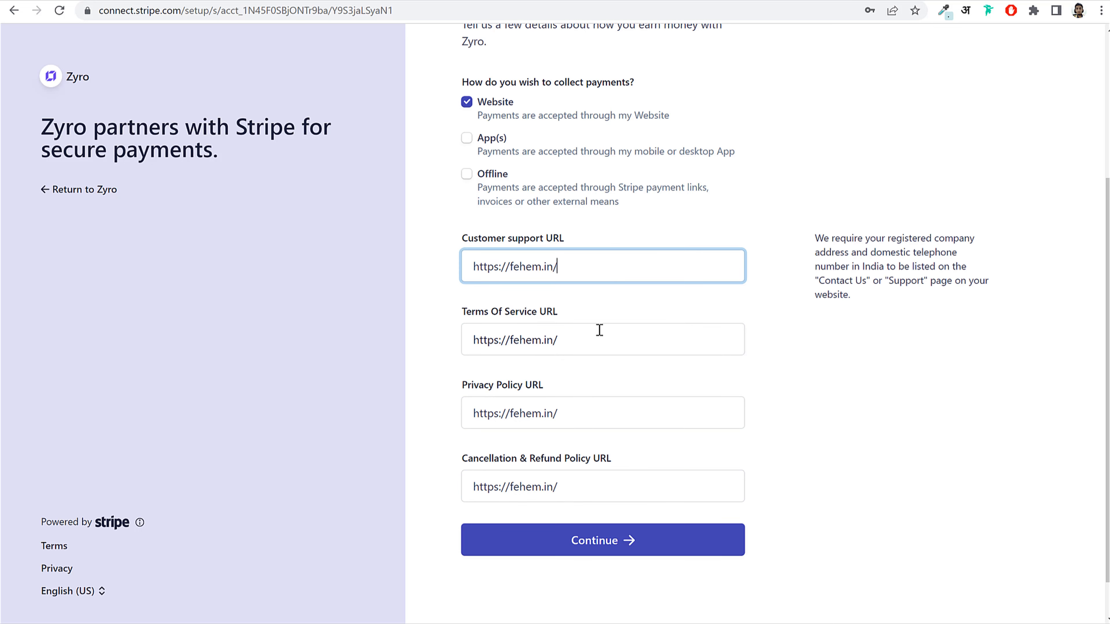
pyautogui.click(625, 549)
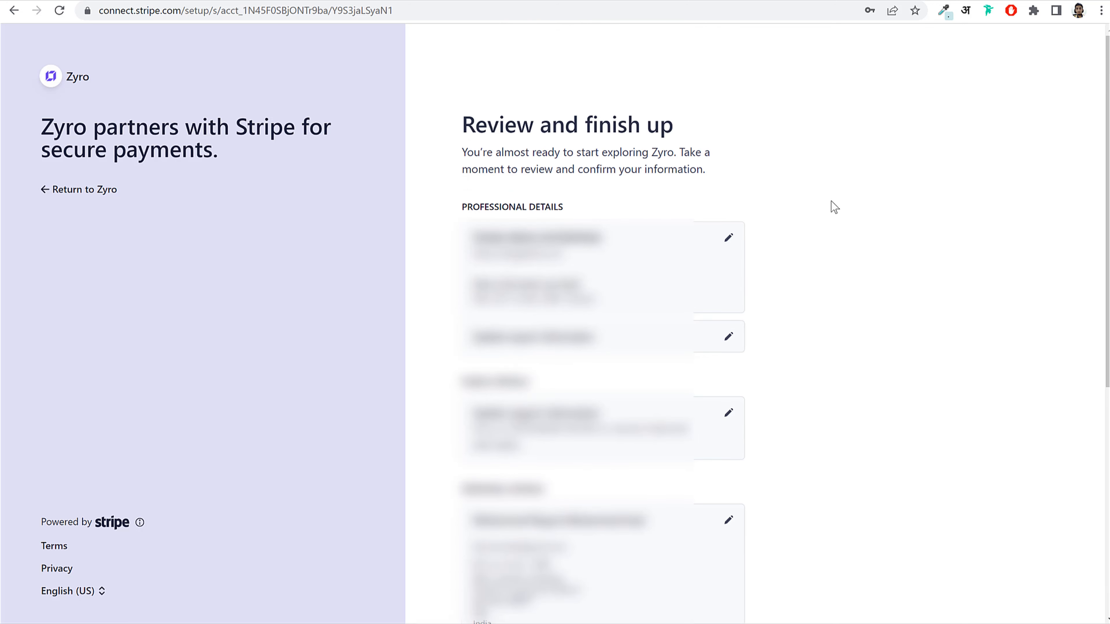
# Step: Submit the account details from the Review and finish up page
pyautogui.scroll(-7, 603, 306)
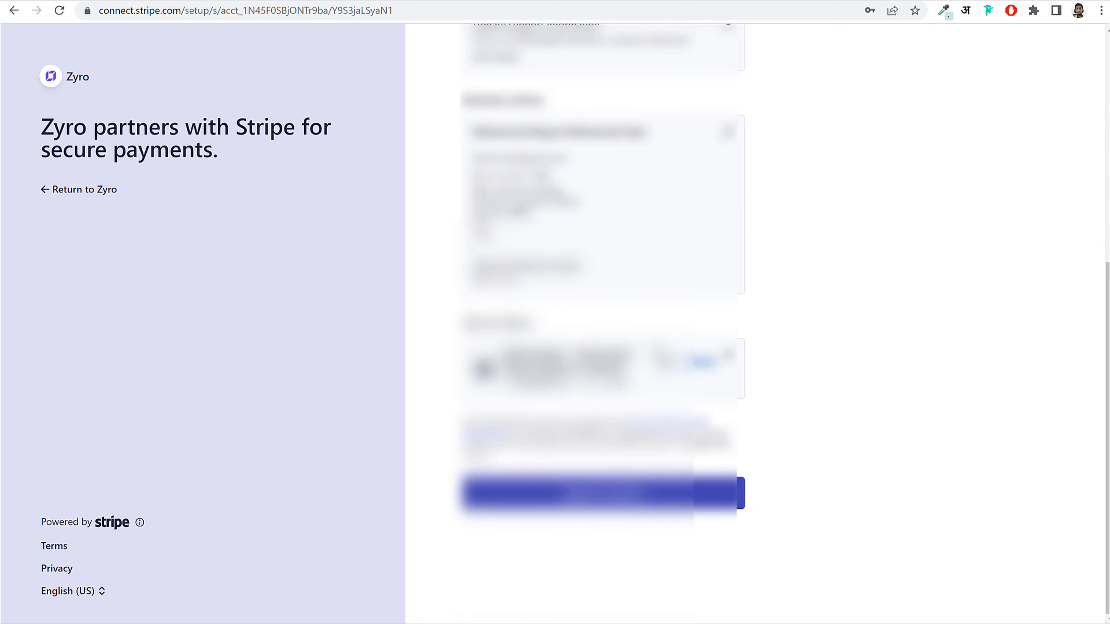
pyautogui.scroll(5, 636, 341)
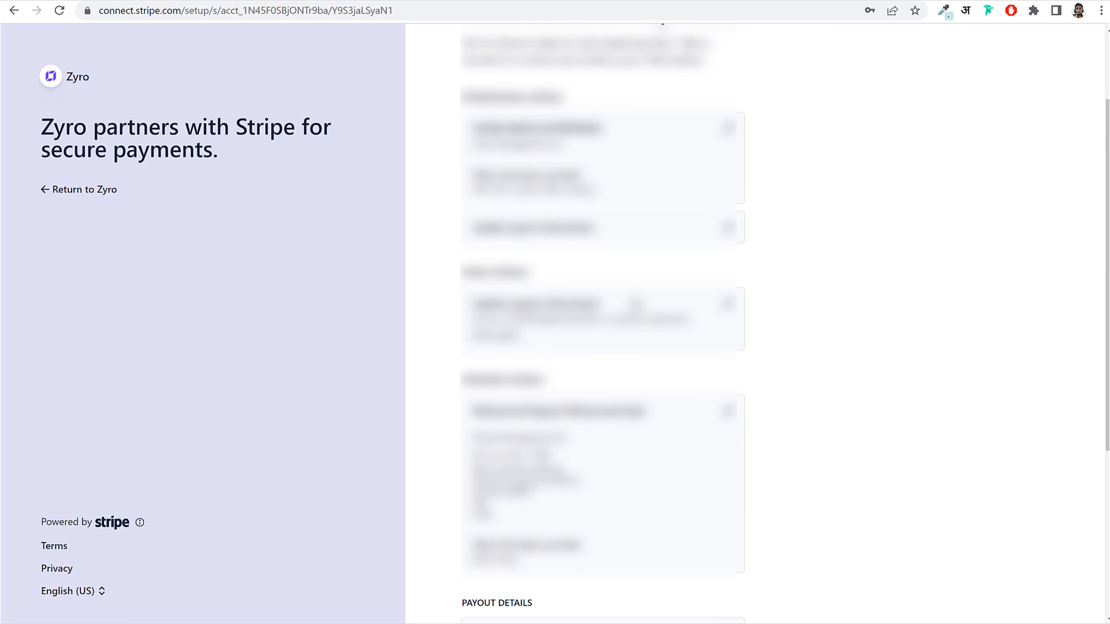
pyautogui.scroll(-5, 649, 355)
pyautogui.click(641, 503)
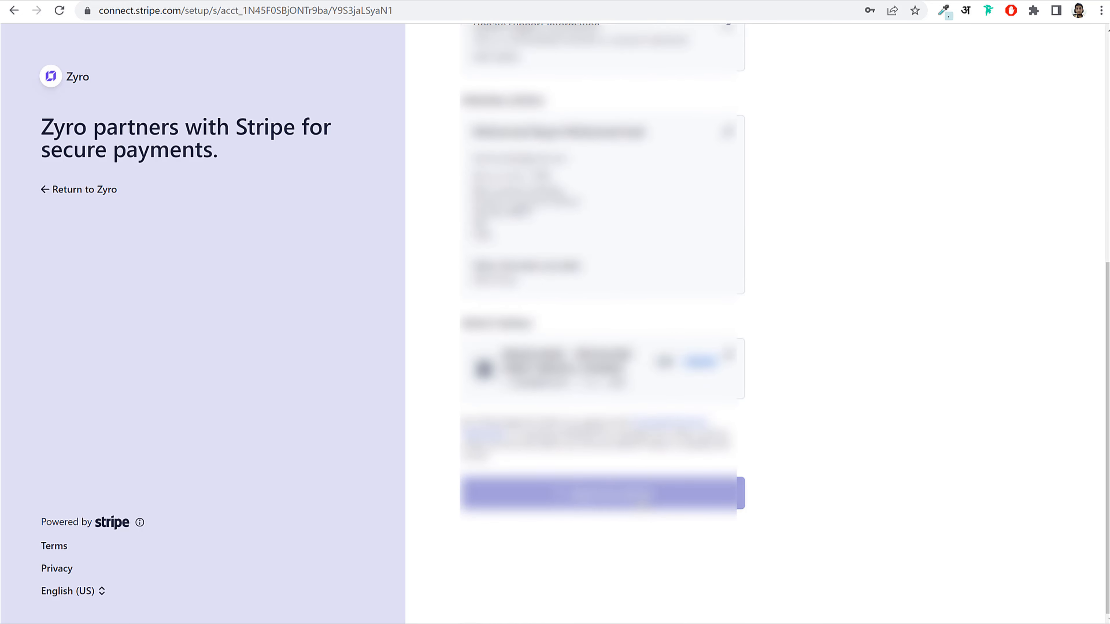
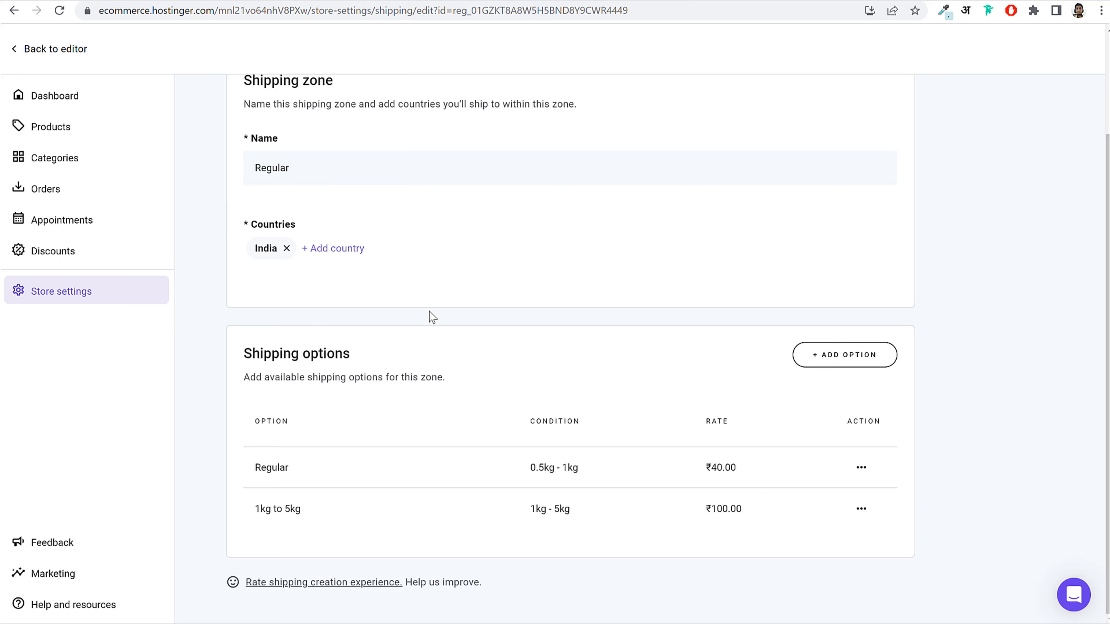
# Step: Leave the Regular India shipping zone and return to the Store settings overview
pyautogui.scroll(3, 429, 312)
pyautogui.click(83, 299)
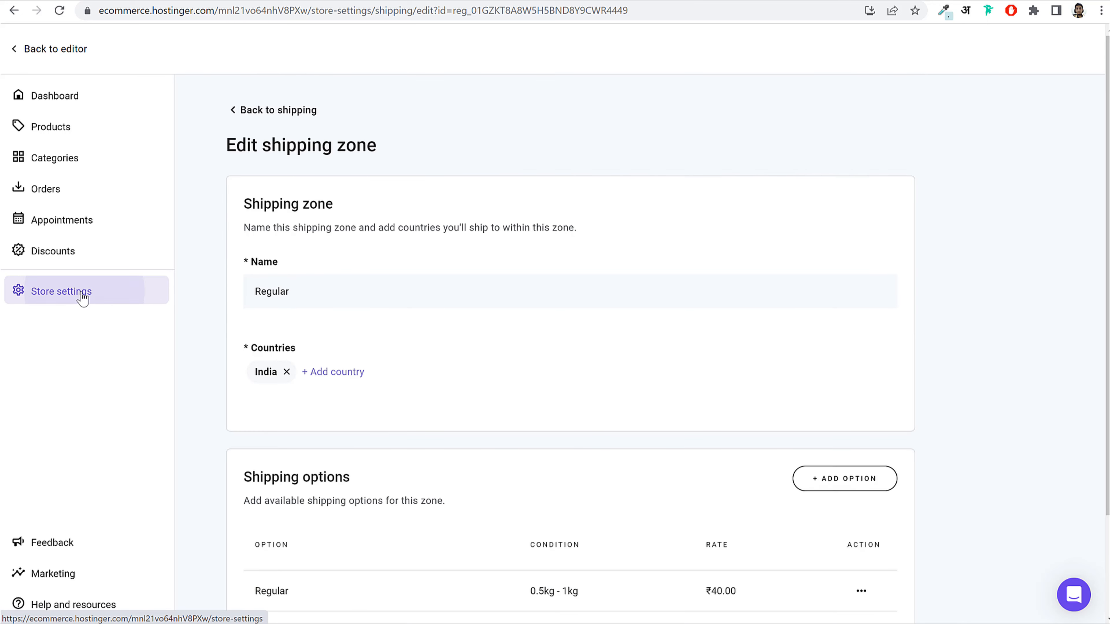
pyautogui.scroll(-1, 432, 374)
# Step: Make a phone number mandatory at checkout, leaving Terms & Conditions acceptance off, and save
pyautogui.click(399, 387)
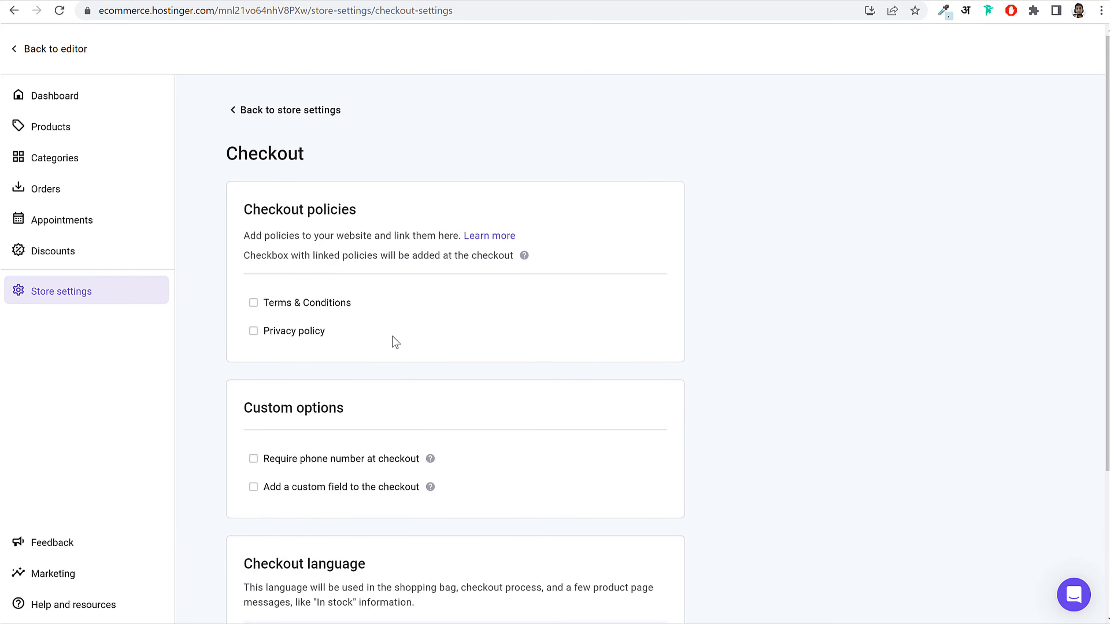
pyautogui.click(275, 308)
pyautogui.click(274, 308)
pyautogui.scroll(-5, 374, 350)
pyautogui.click(332, 267)
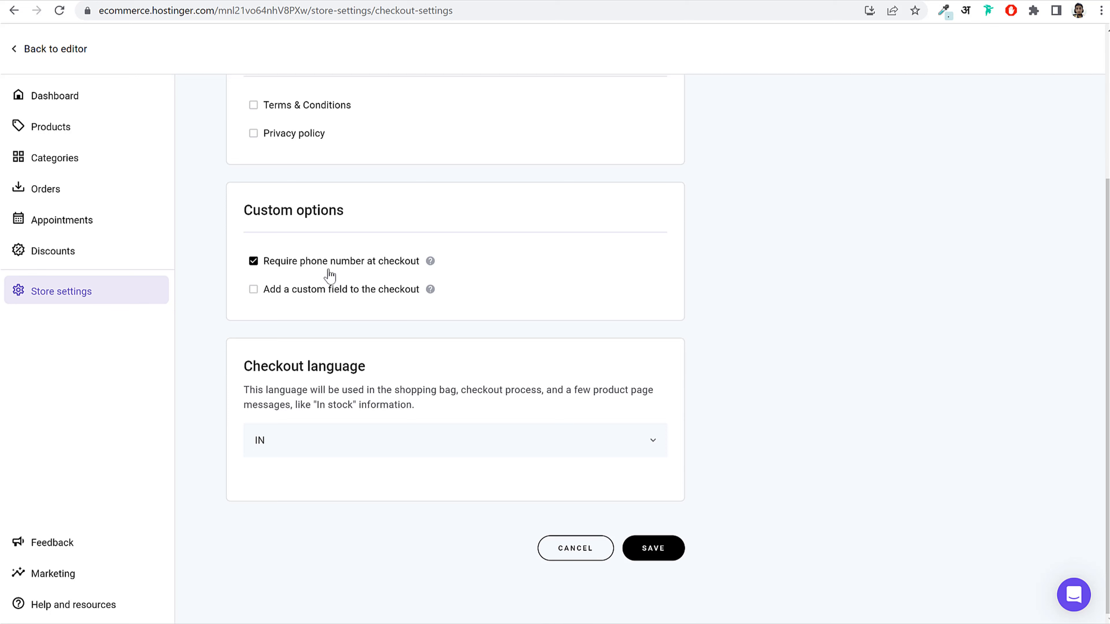
pyautogui.click(378, 275)
pyautogui.click(364, 270)
pyautogui.click(663, 549)
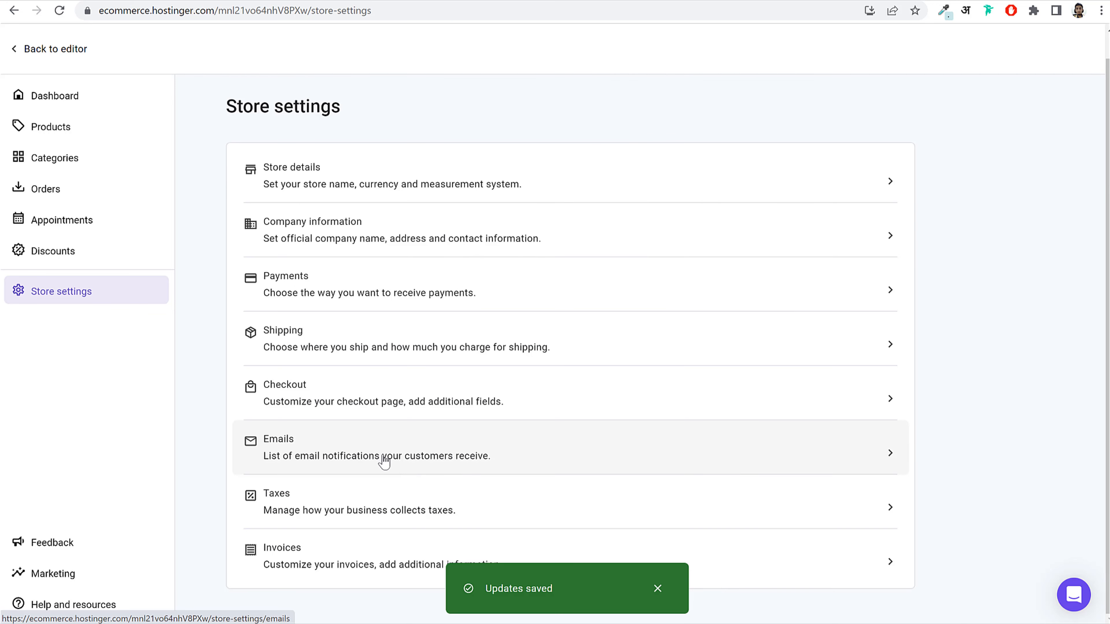
# Step: Create and save a tax region named India that covers the country India
pyautogui.click(372, 507)
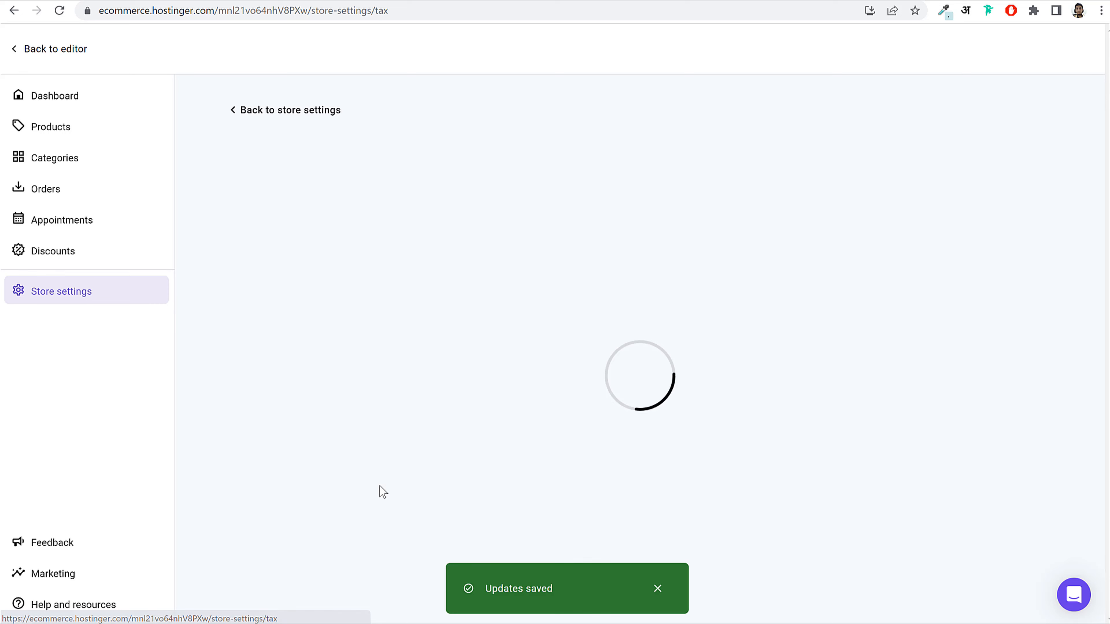
pyautogui.click(640, 493)
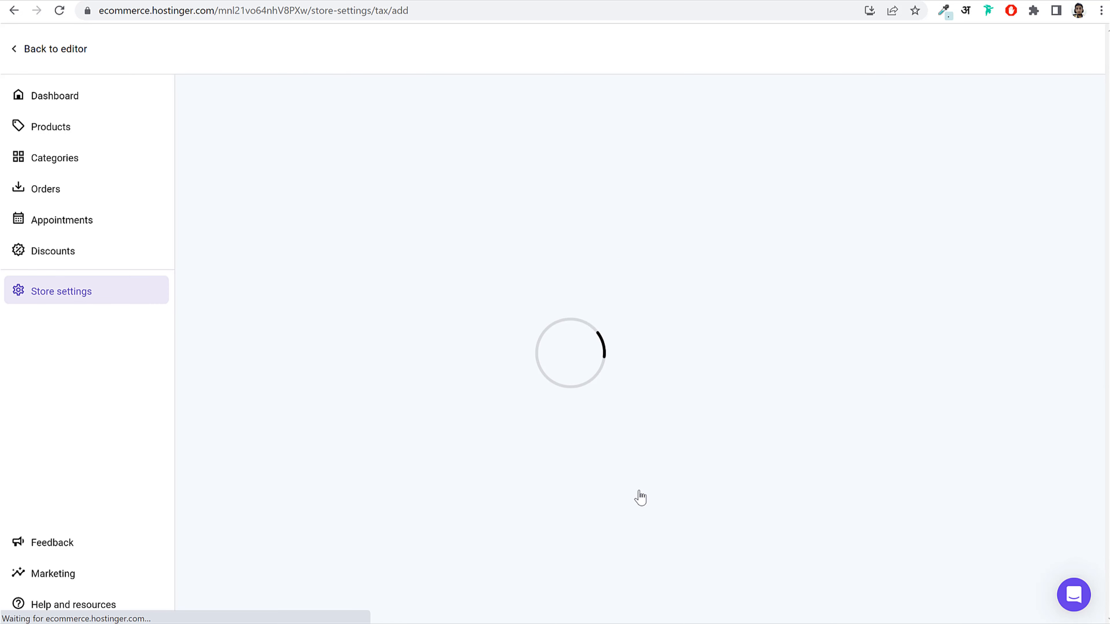
pyautogui.click(405, 291)
pyautogui.write('India')
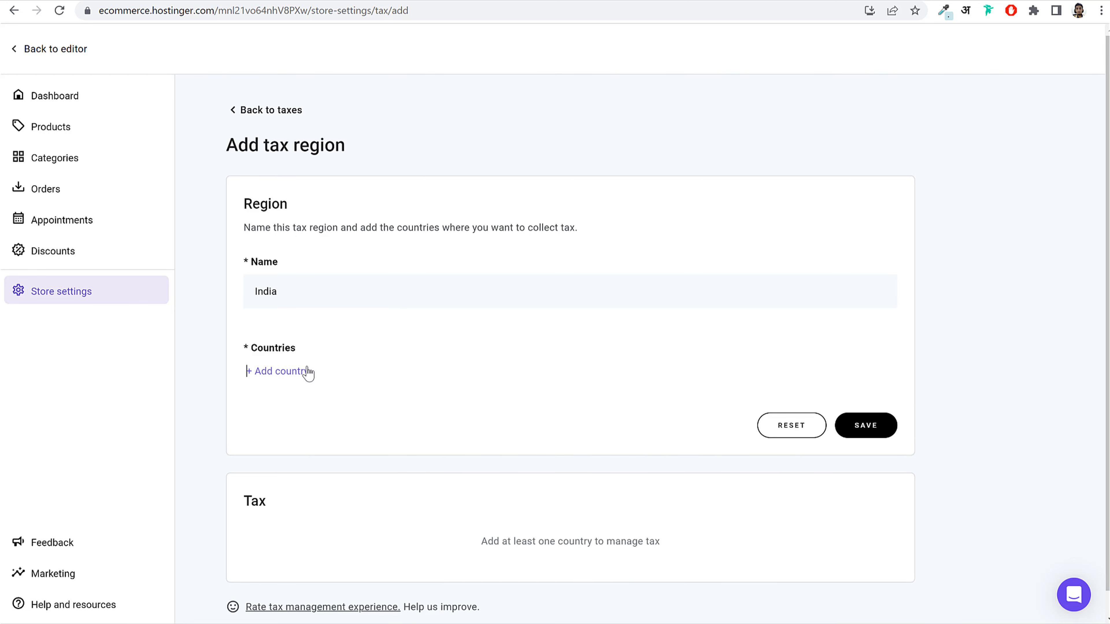
pyautogui.click(297, 374)
pyautogui.write('ind')
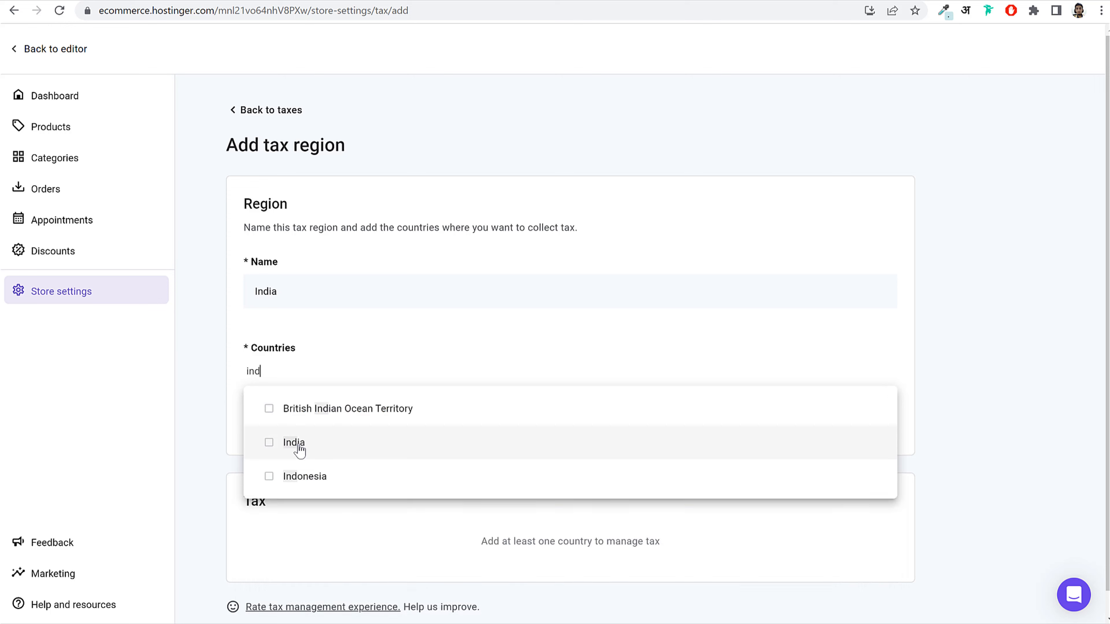
pyautogui.click(267, 443)
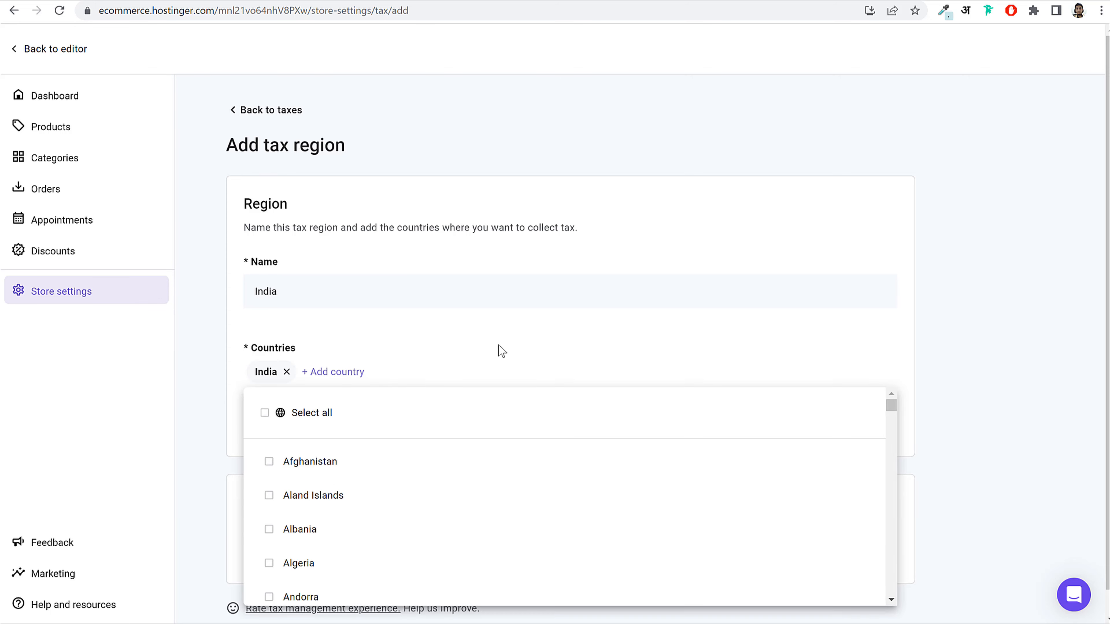
pyautogui.click(995, 382)
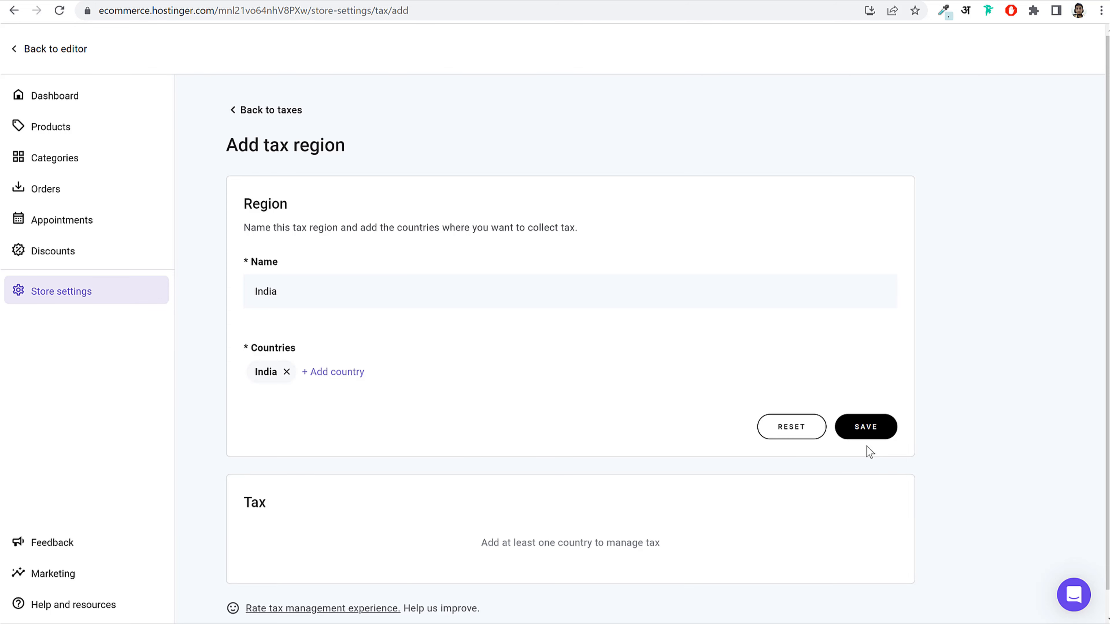
pyautogui.click(885, 427)
pyautogui.click(659, 589)
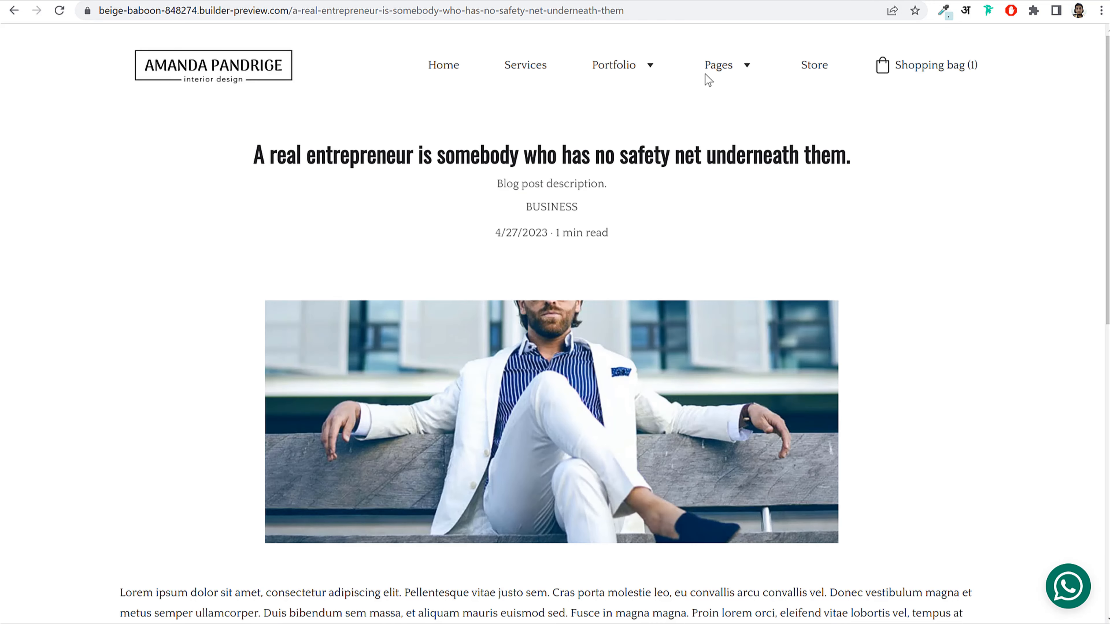
pyautogui.moveTo(739, 66)
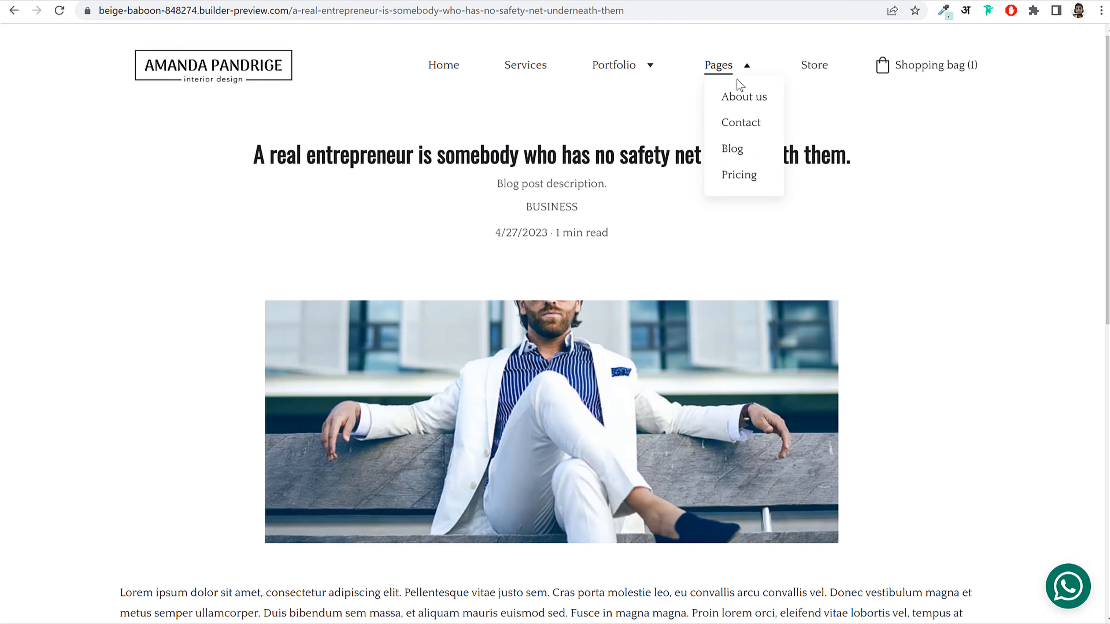
pyautogui.click(739, 175)
pyautogui.click(821, 67)
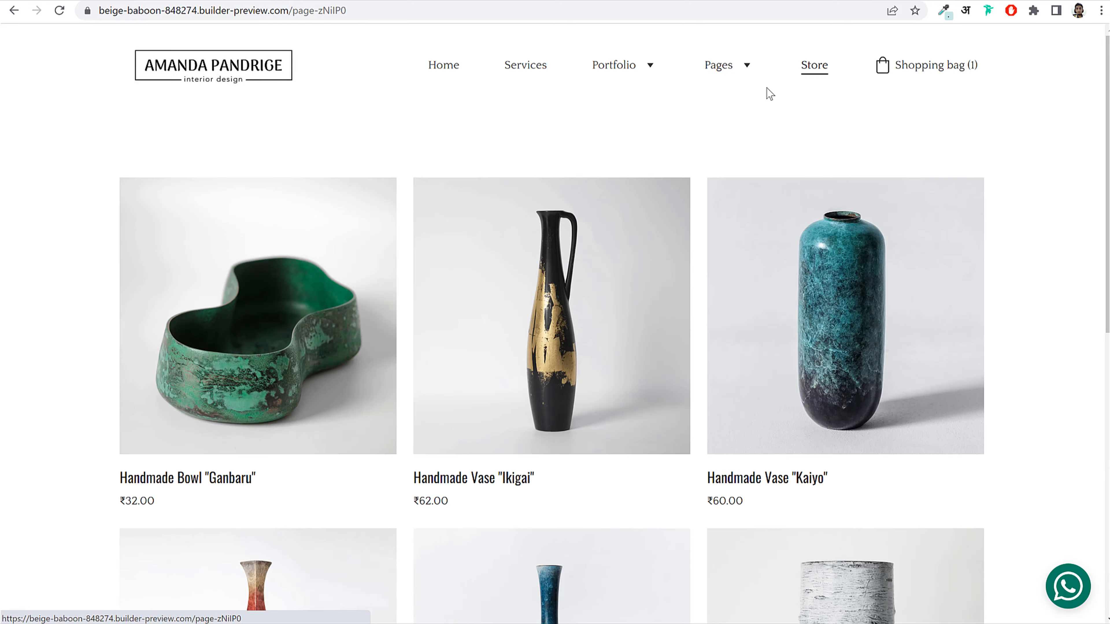
pyautogui.scroll(-10, 604, 442)
pyautogui.scroll(8, 362, 329)
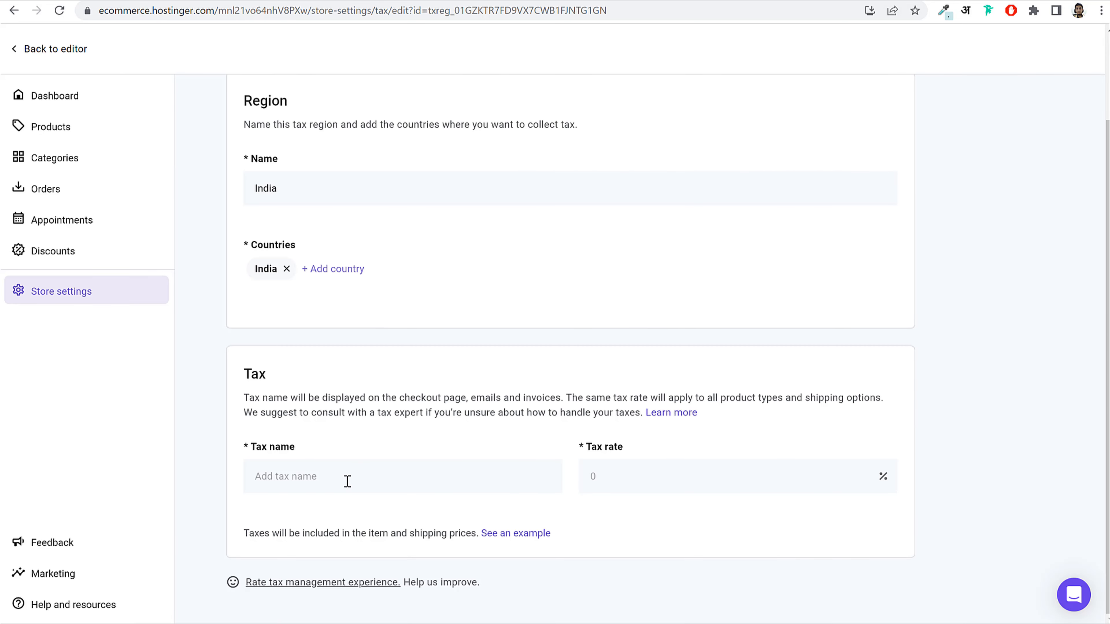
# Step: Give the India tax region tax name 'GST 12%' at a 12% rate, save, and go back
pyautogui.write('GST 12%')
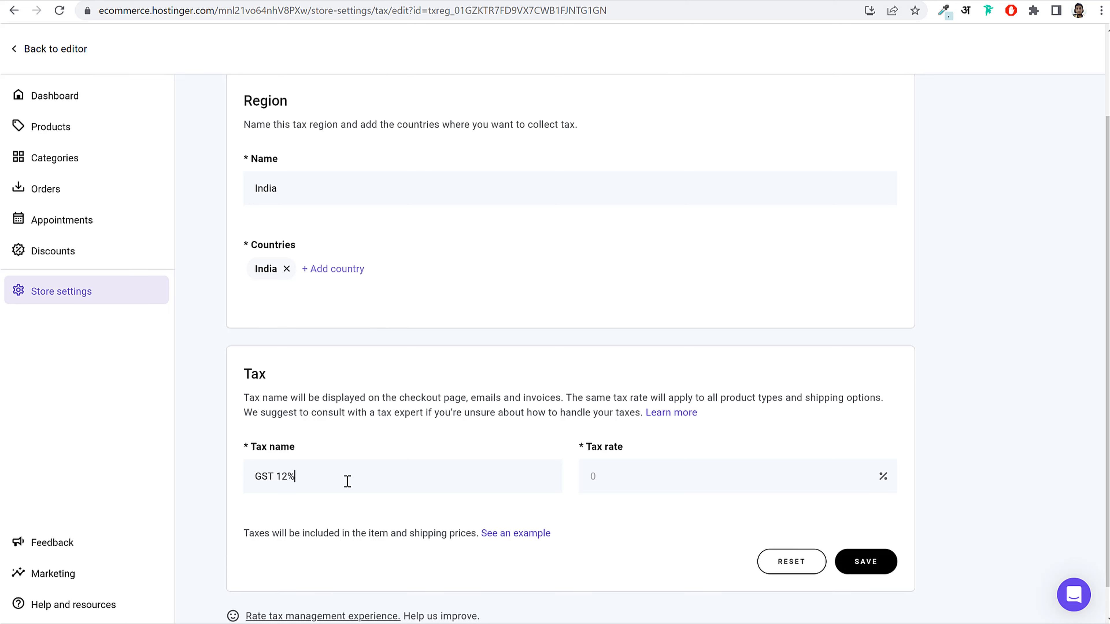
pyautogui.moveTo(317, 475); pyautogui.dragTo(209, 480)
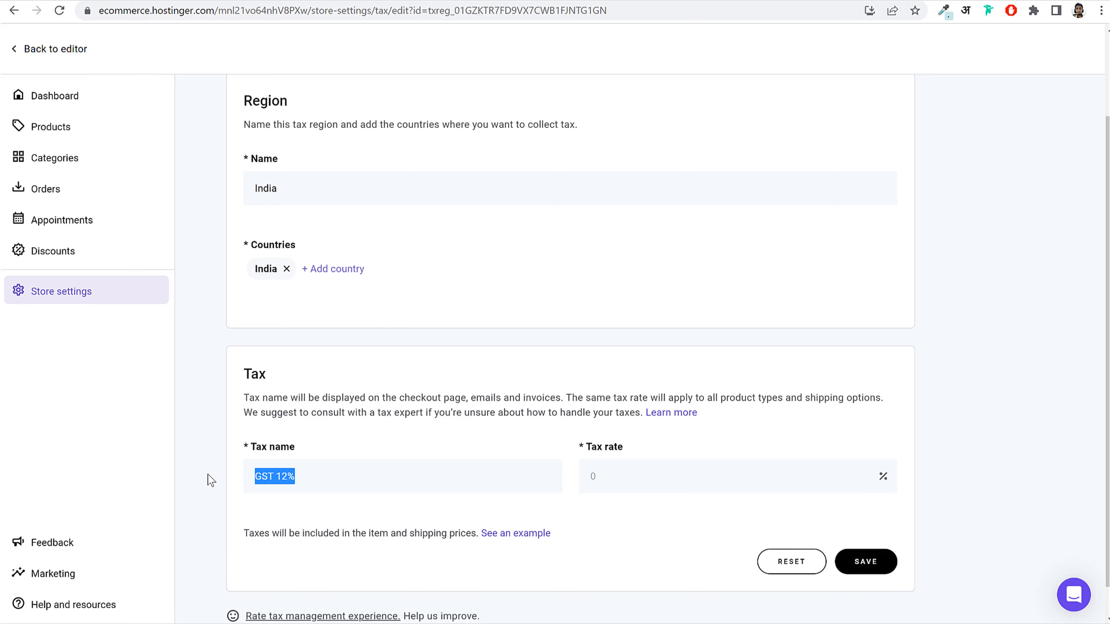
pyautogui.click(634, 484)
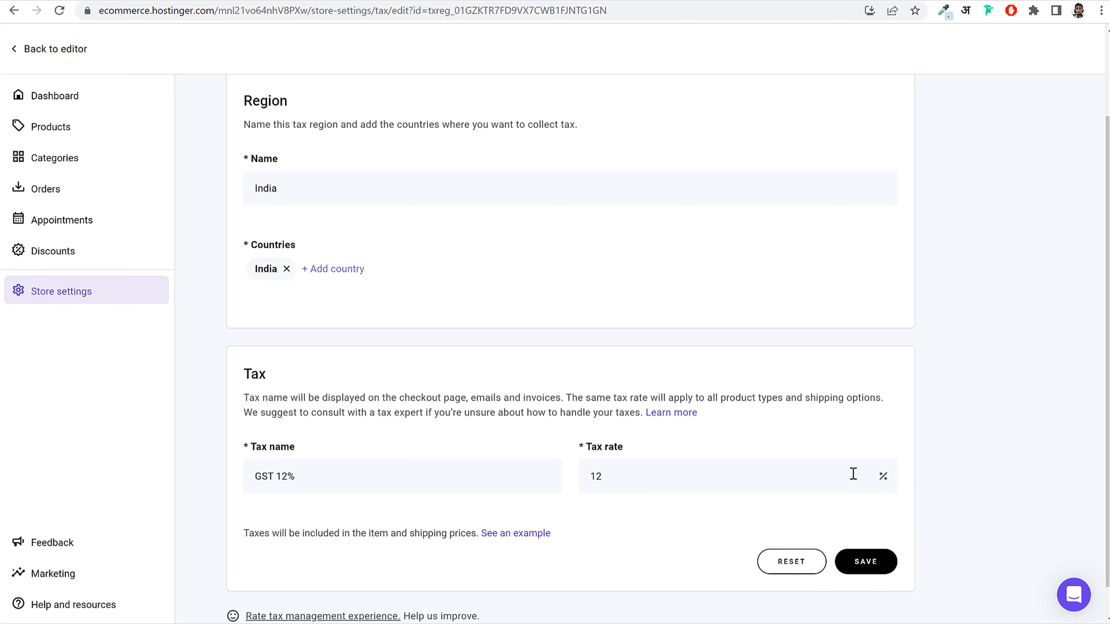
pyautogui.click(863, 562)
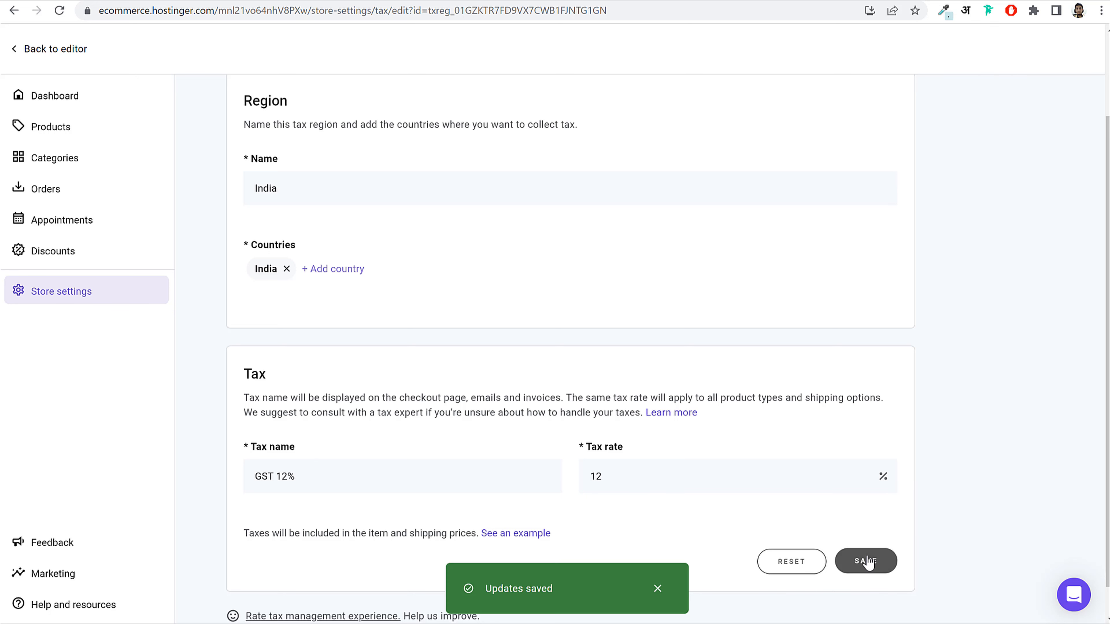
pyautogui.click(104, 295)
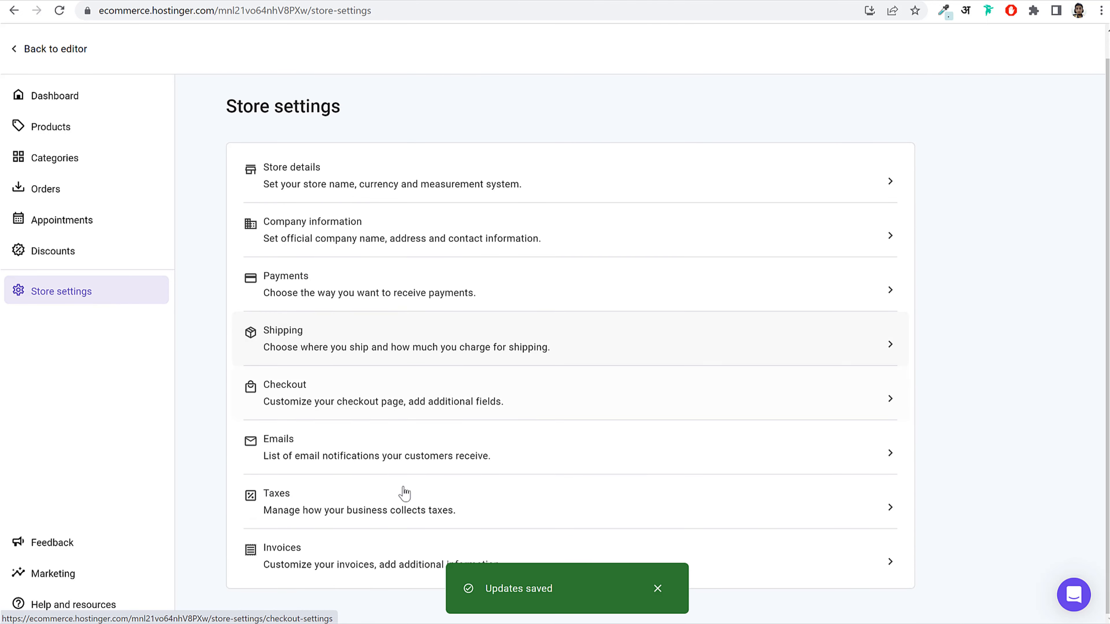
# Step: Open the Invoices settings and look over the invoice preview and options
pyautogui.click(366, 566)
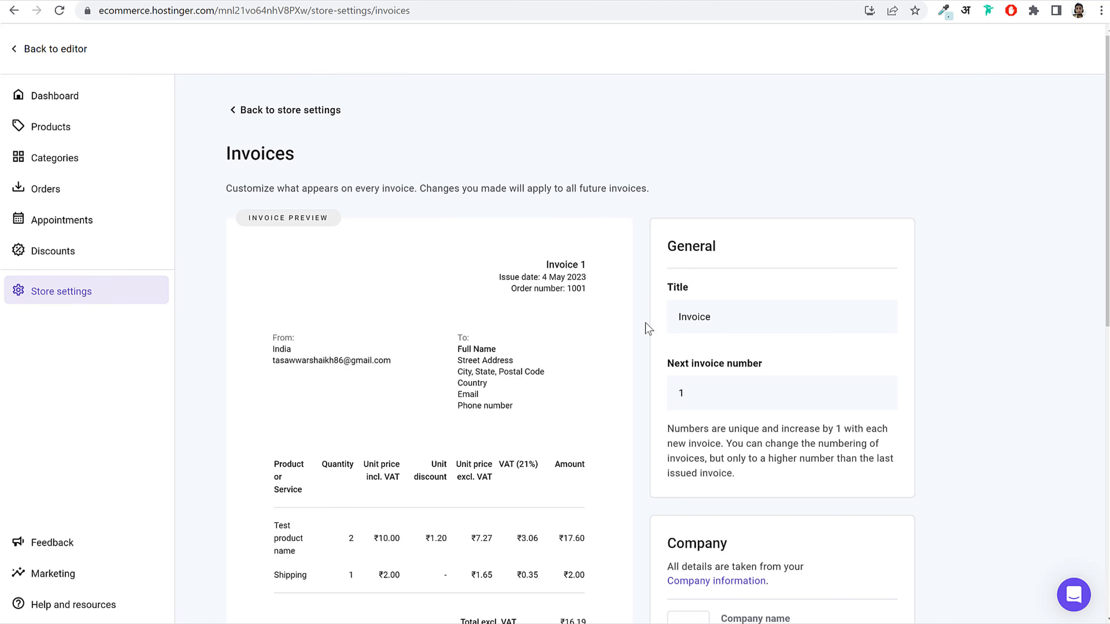
pyautogui.scroll(-2, 645, 324)
pyautogui.scroll(2, 423, 263)
pyautogui.scroll(-6, 449, 265)
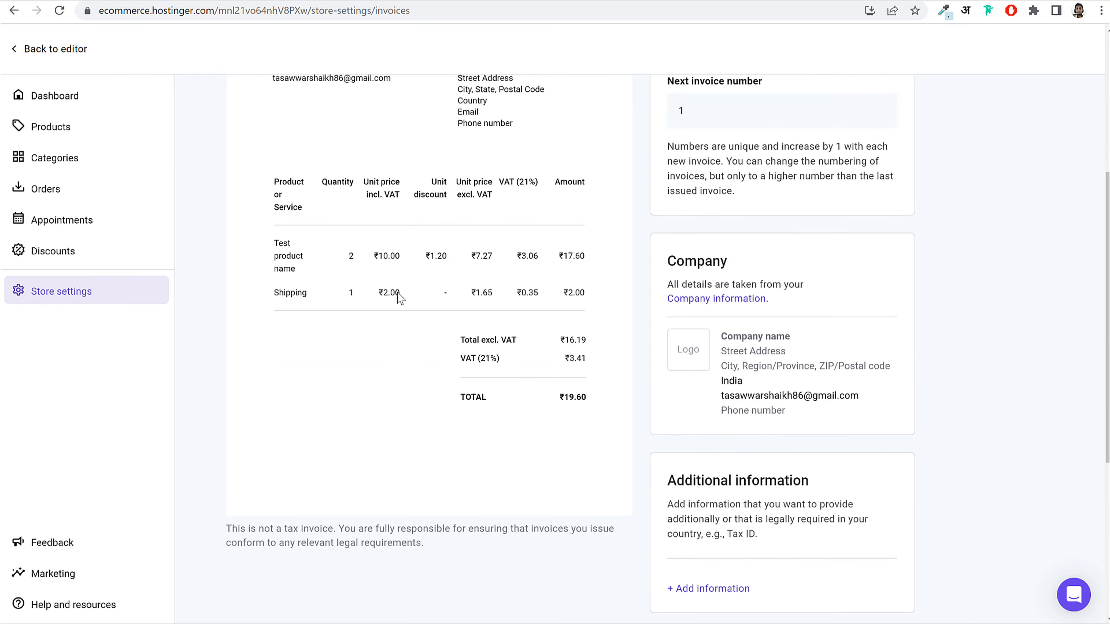
pyautogui.scroll(6, 387, 256)
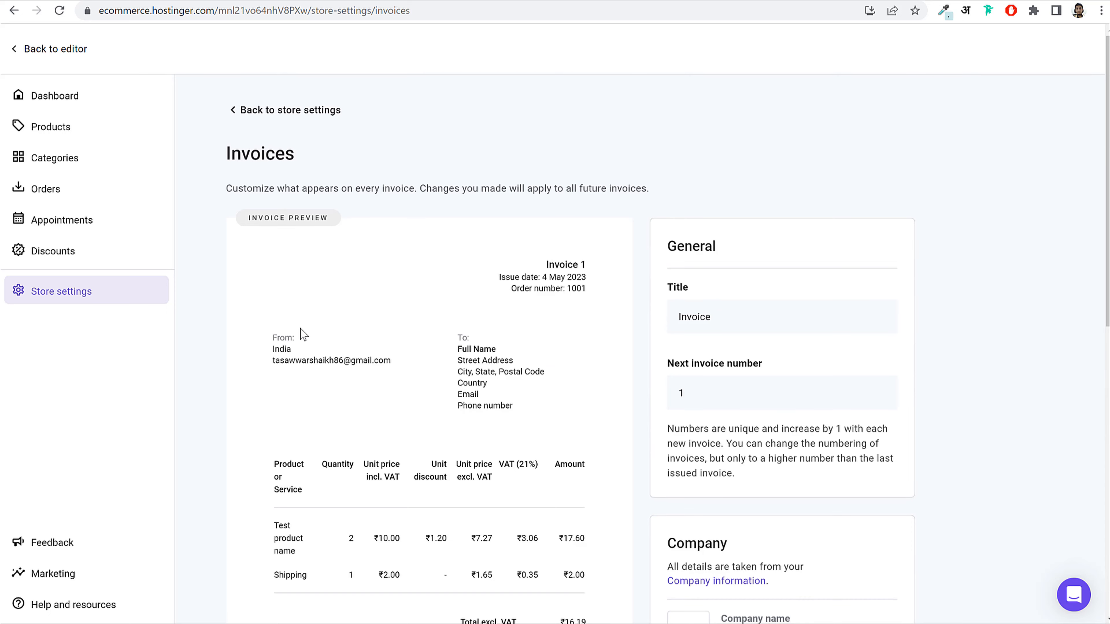
pyautogui.scroll(-10, 480, 363)
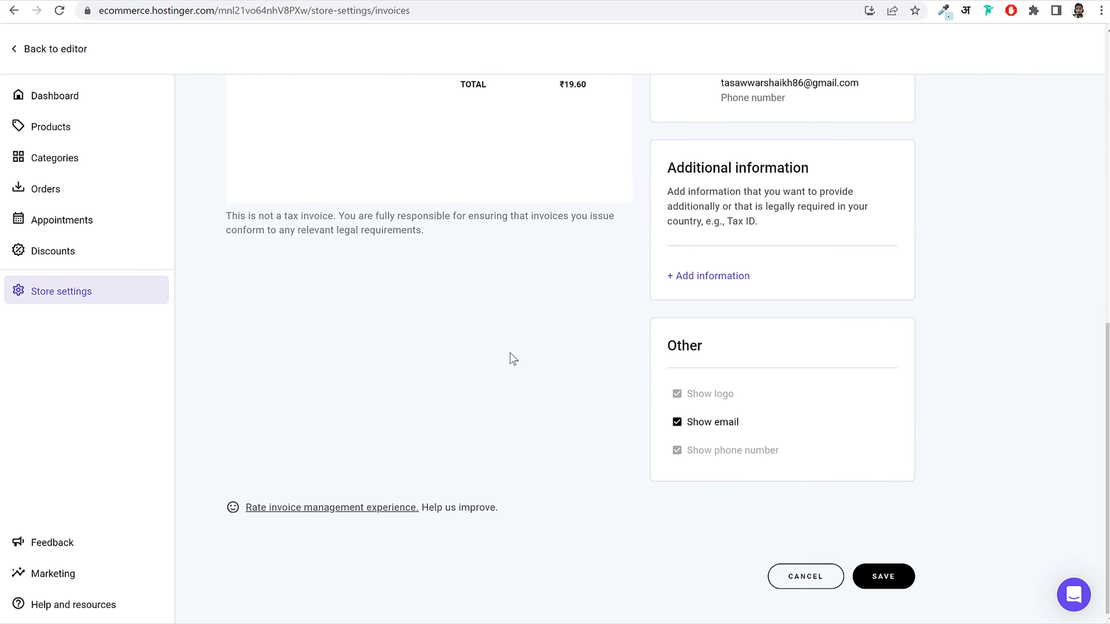
pyautogui.scroll(10, 510, 354)
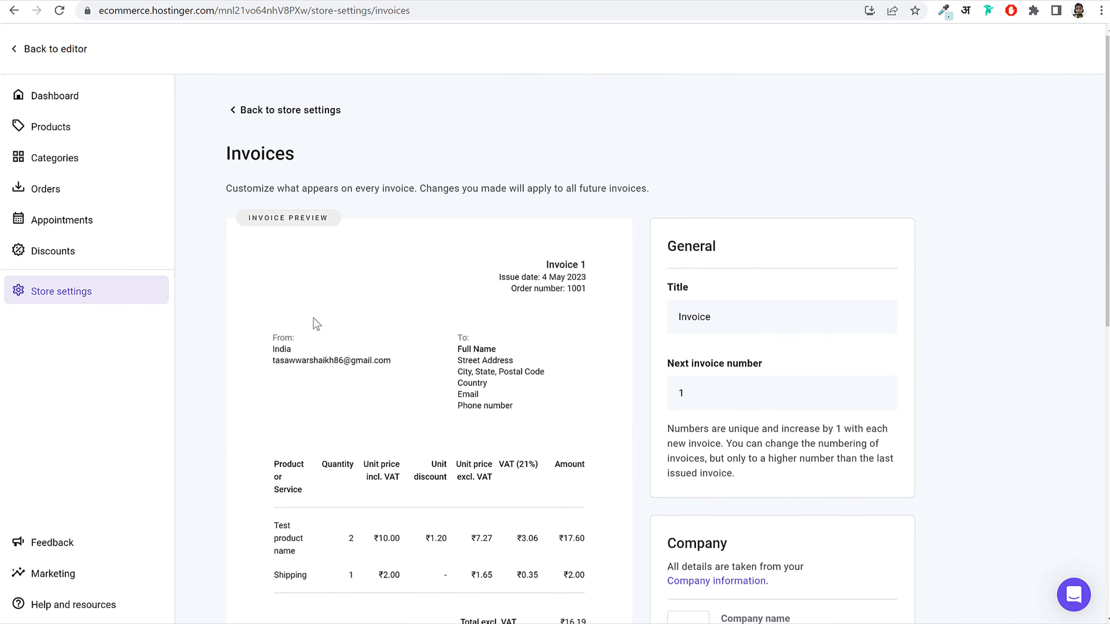
# Step: Start a new discount code, discard it unsaved, and go to the Products list
pyautogui.click(89, 256)
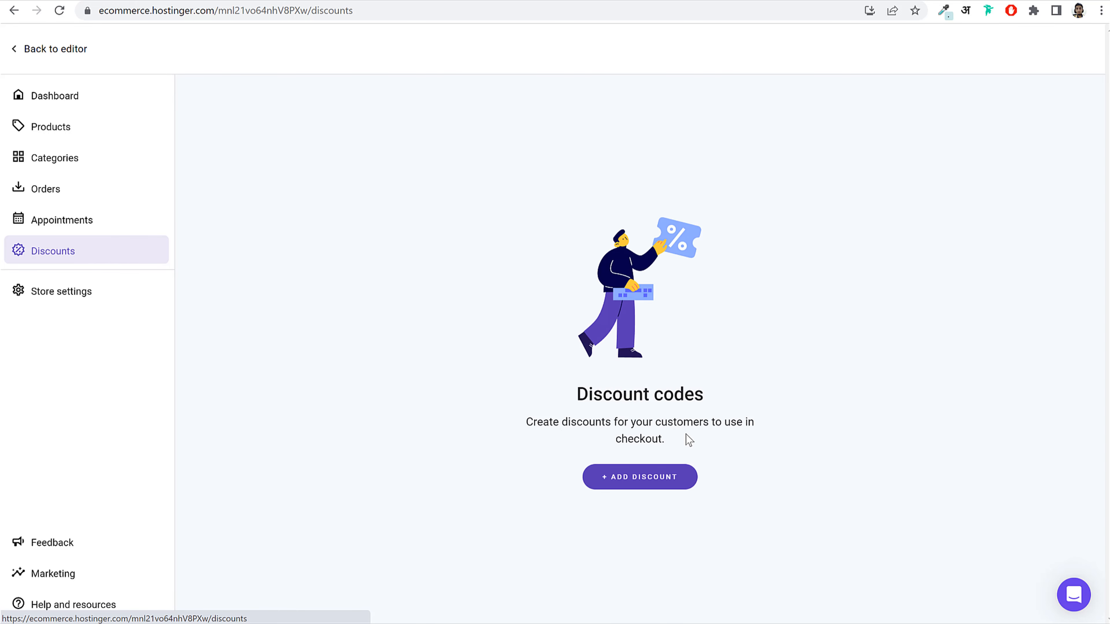
pyautogui.click(639, 488)
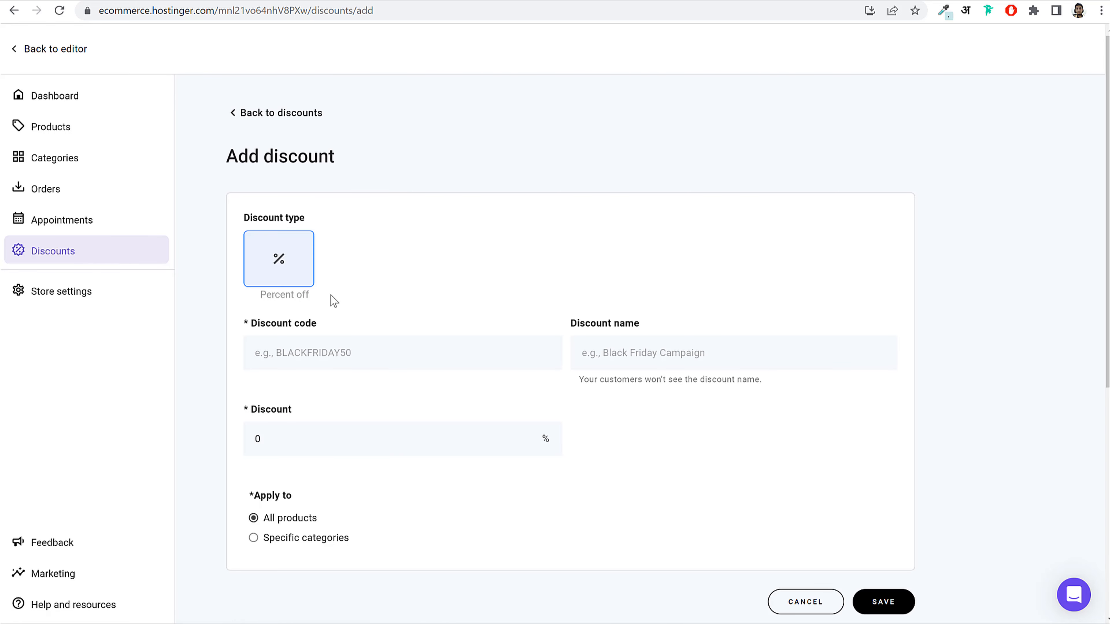
pyautogui.click(313, 346)
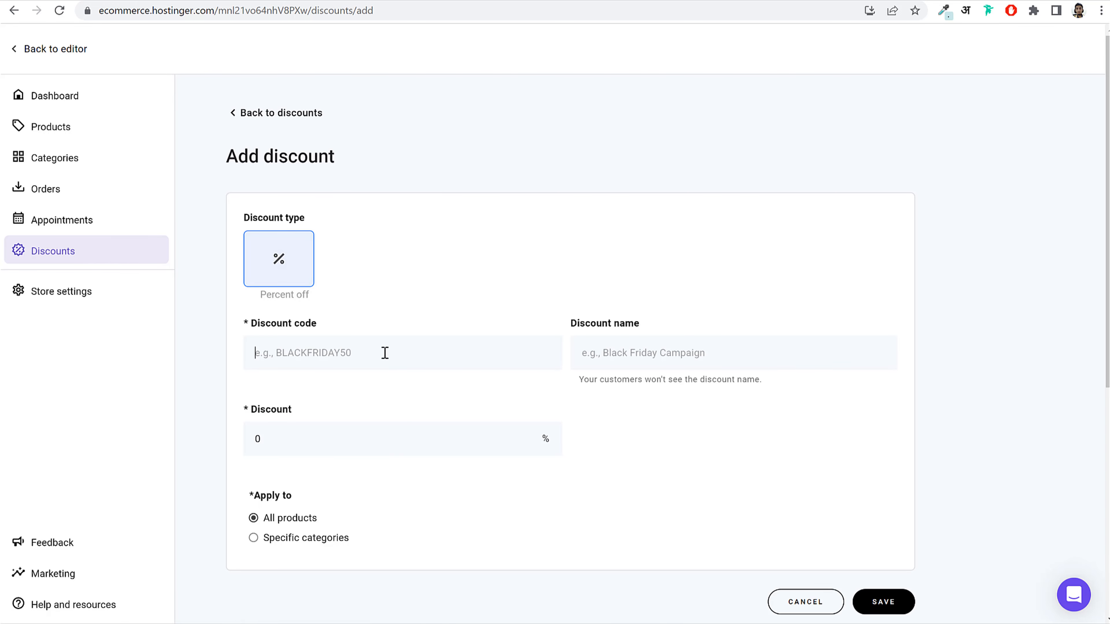
pyautogui.click(802, 601)
pyautogui.click(677, 370)
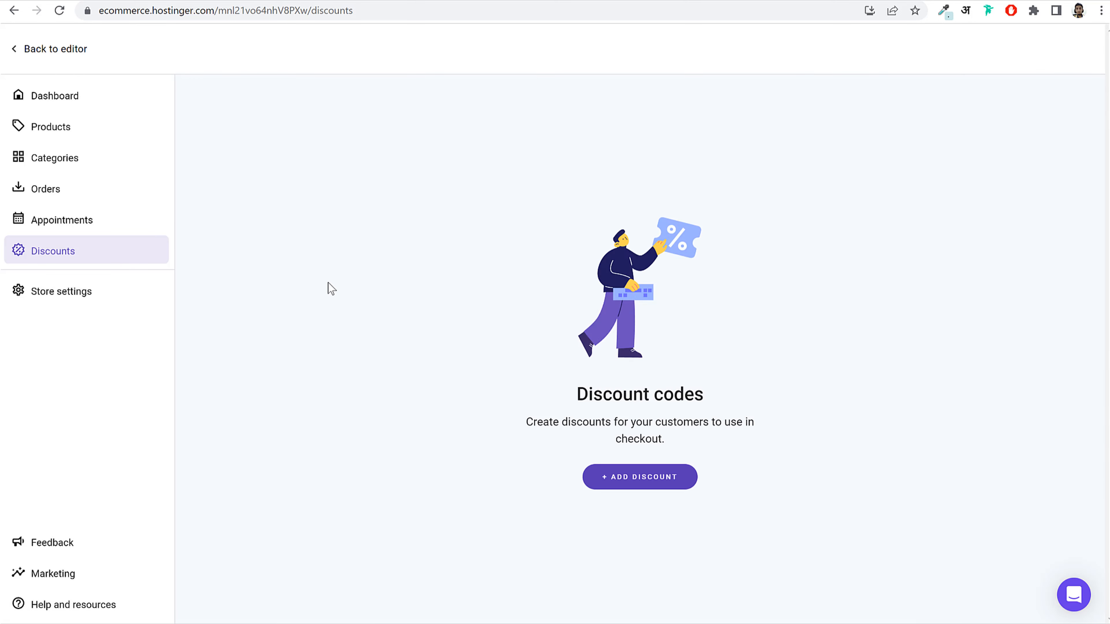
pyautogui.click(97, 133)
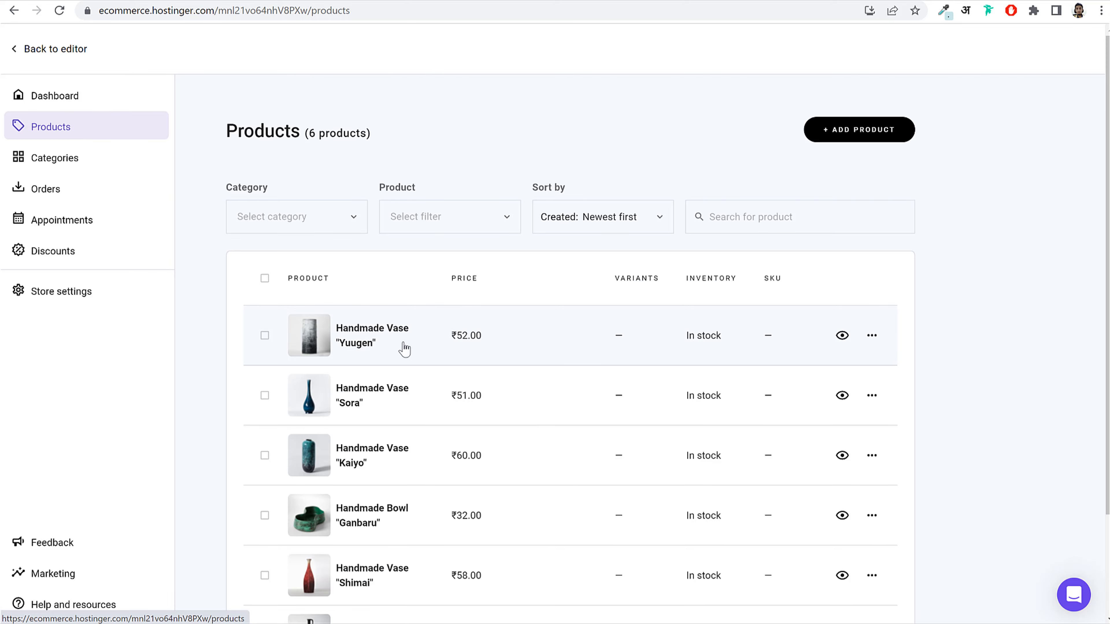
# Step: Replace the Yuugen vase's photo with the pexels-andrea-piacquadio image from Media > Images
pyautogui.click(427, 346)
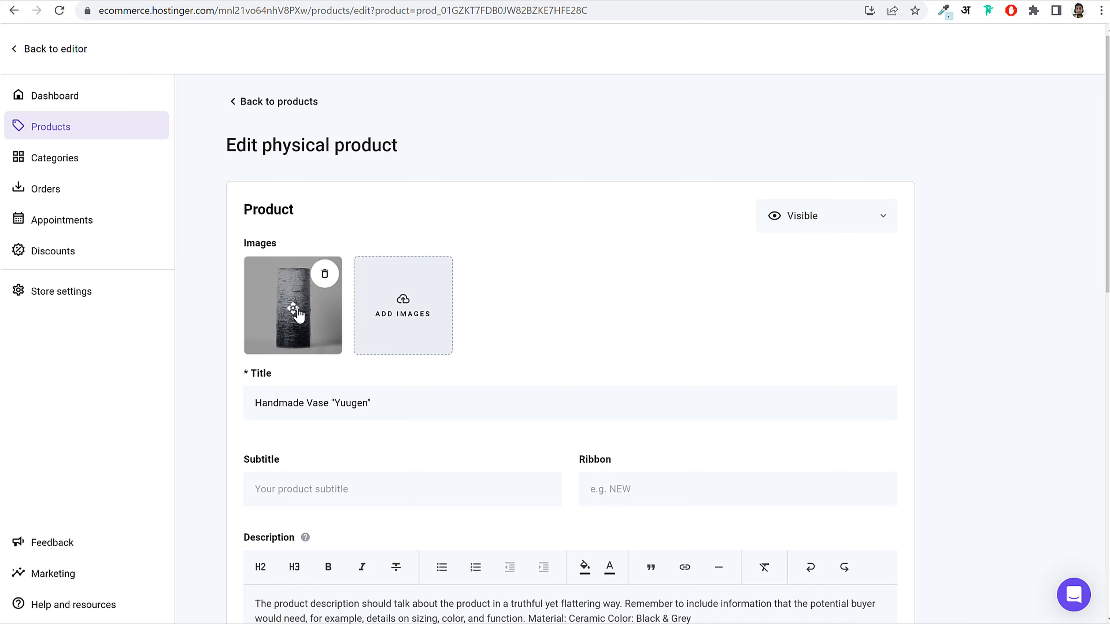
pyautogui.scroll(-3, 451, 332)
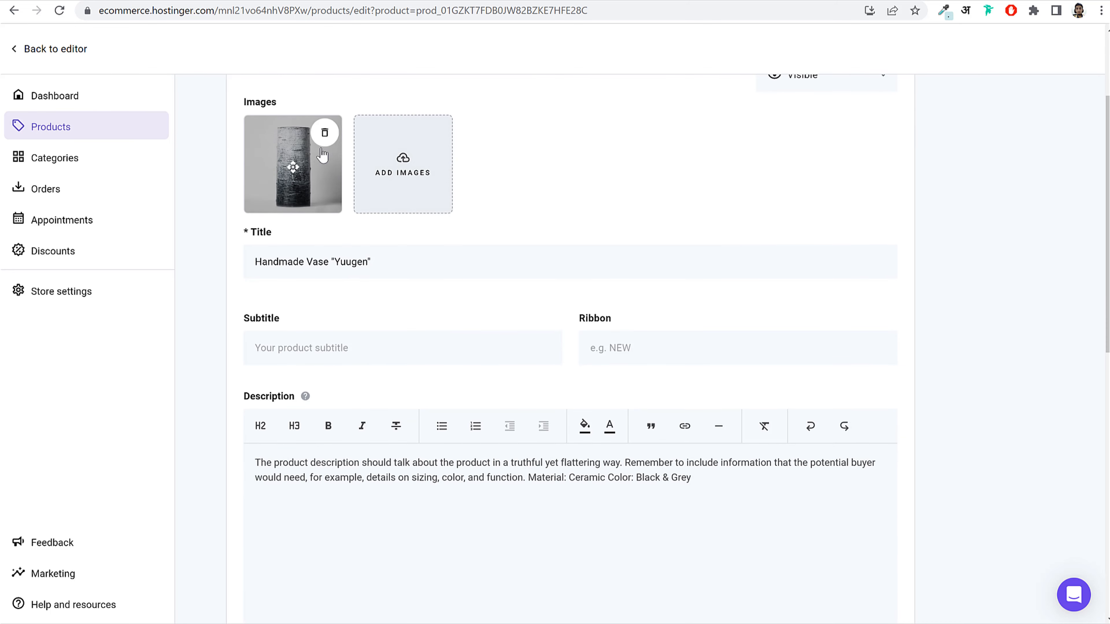
pyautogui.click(325, 134)
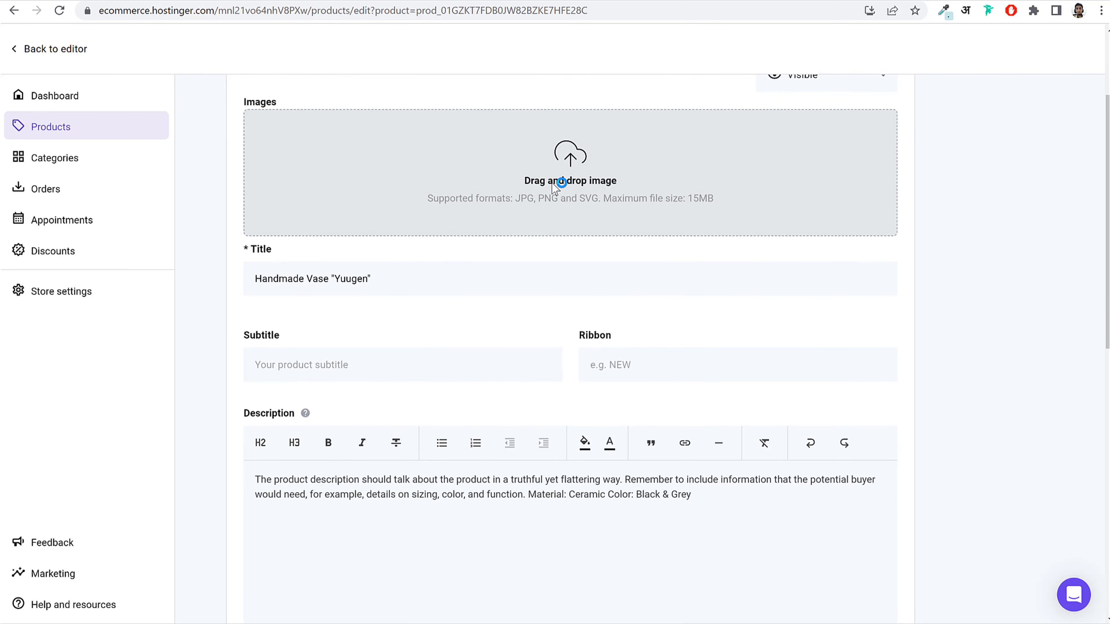
pyautogui.click(561, 192)
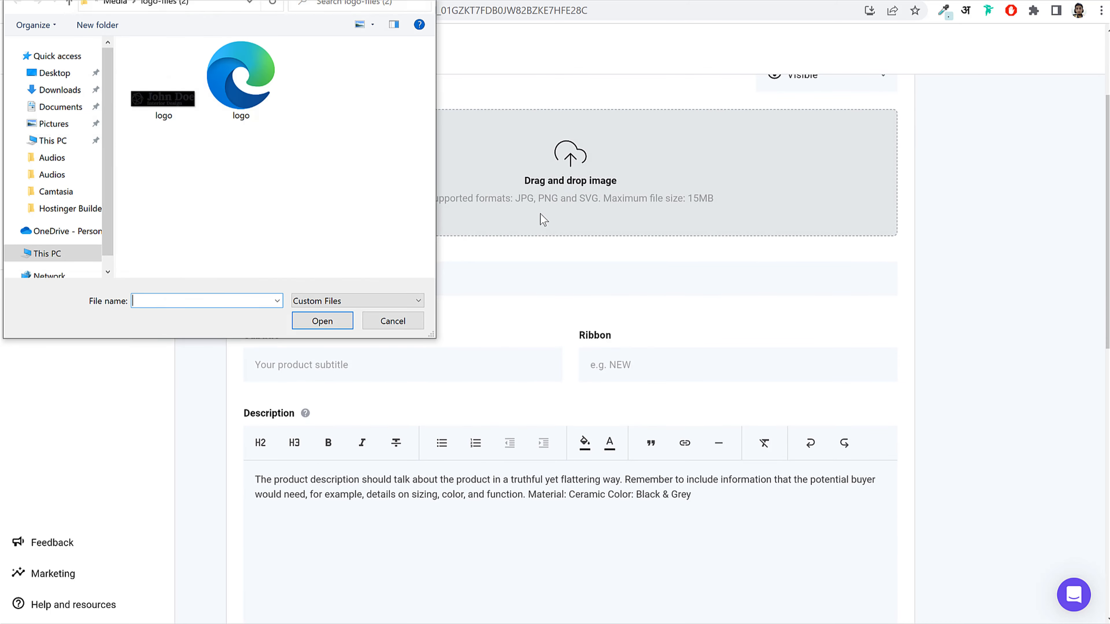
pyautogui.click(115, 3)
pyautogui.click(183, 92)
pyautogui.doubleClick(183, 91)
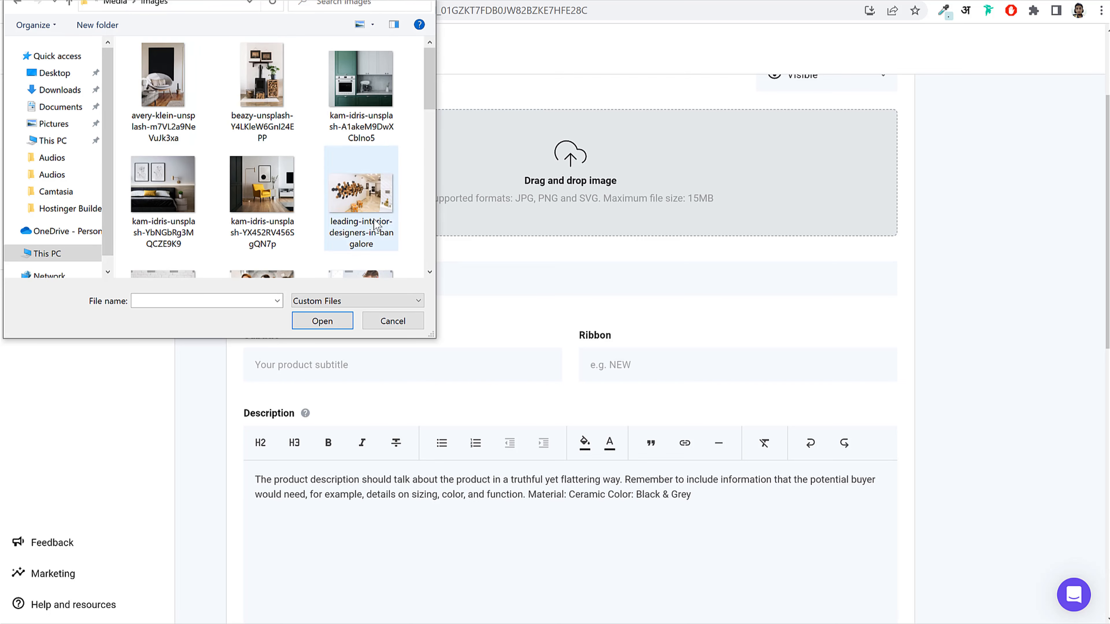
pyautogui.scroll(-5, 365, 188)
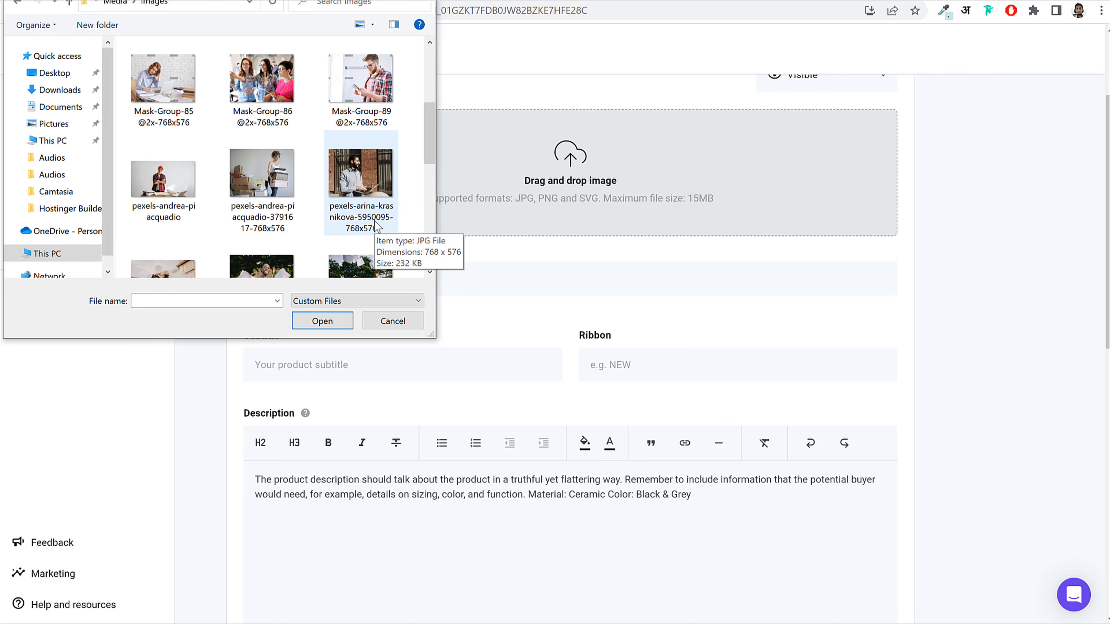
pyautogui.click(361, 83)
pyautogui.click(184, 206)
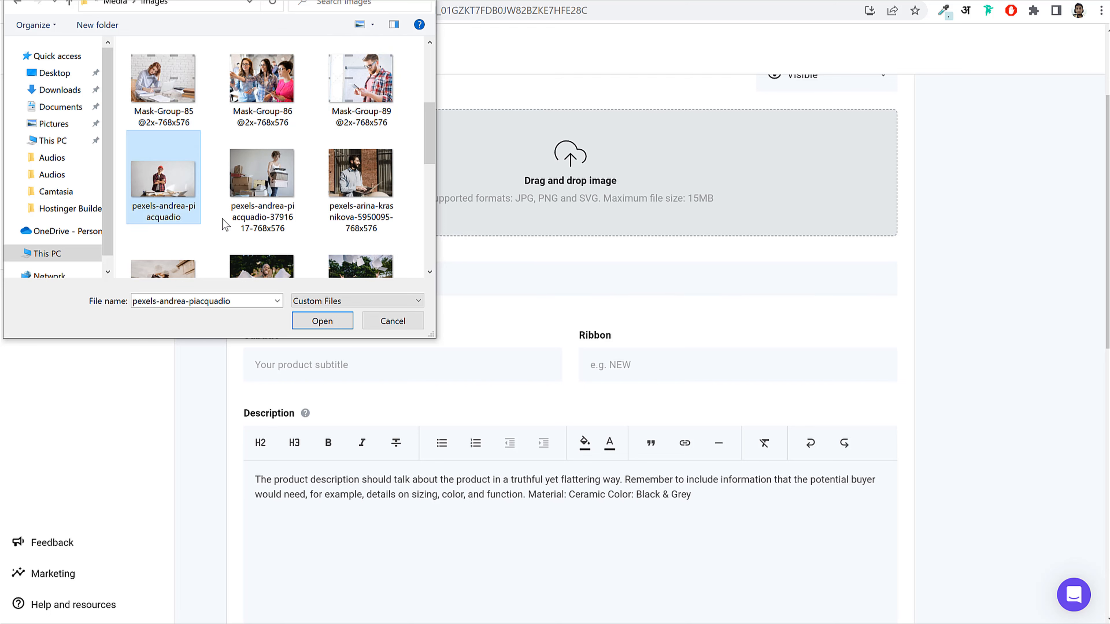
pyautogui.click(325, 326)
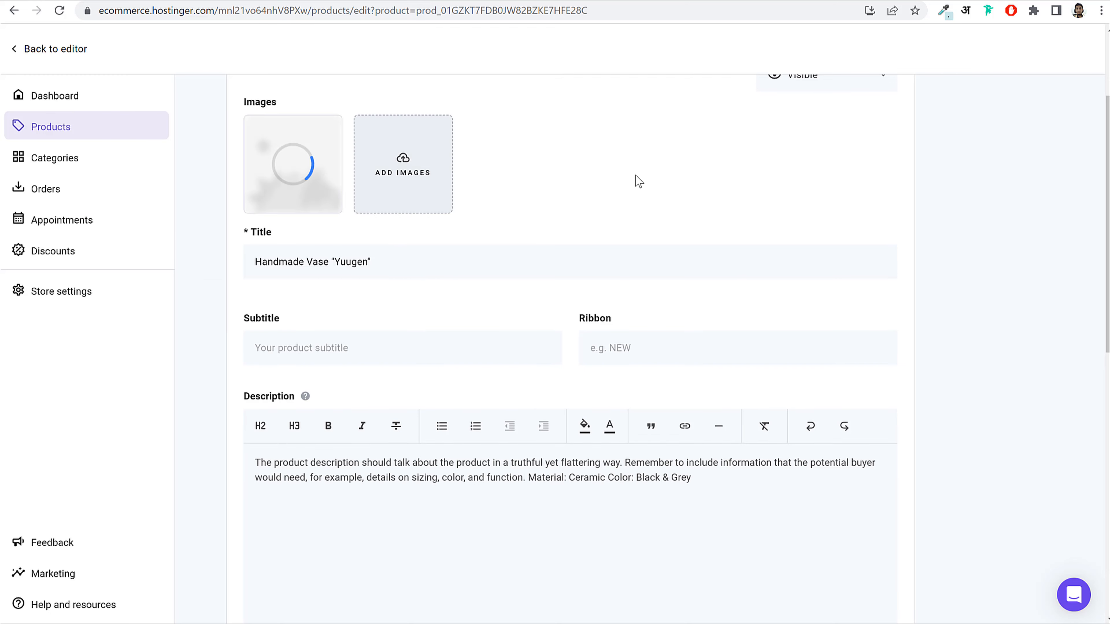
# Step: Retitle the product Red Shirt, set price ₹650 and weight 0.25 kg, and save
pyautogui.moveTo(389, 261); pyautogui.dragTo(208, 275)
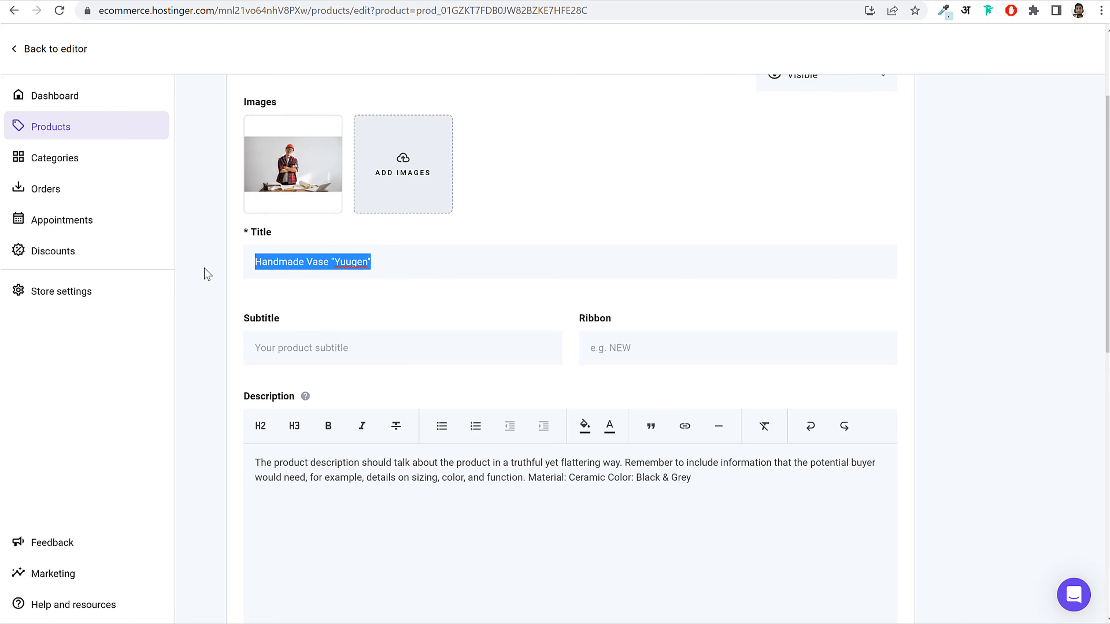
pyautogui.write('Y')
pyautogui.press('BackSpace')
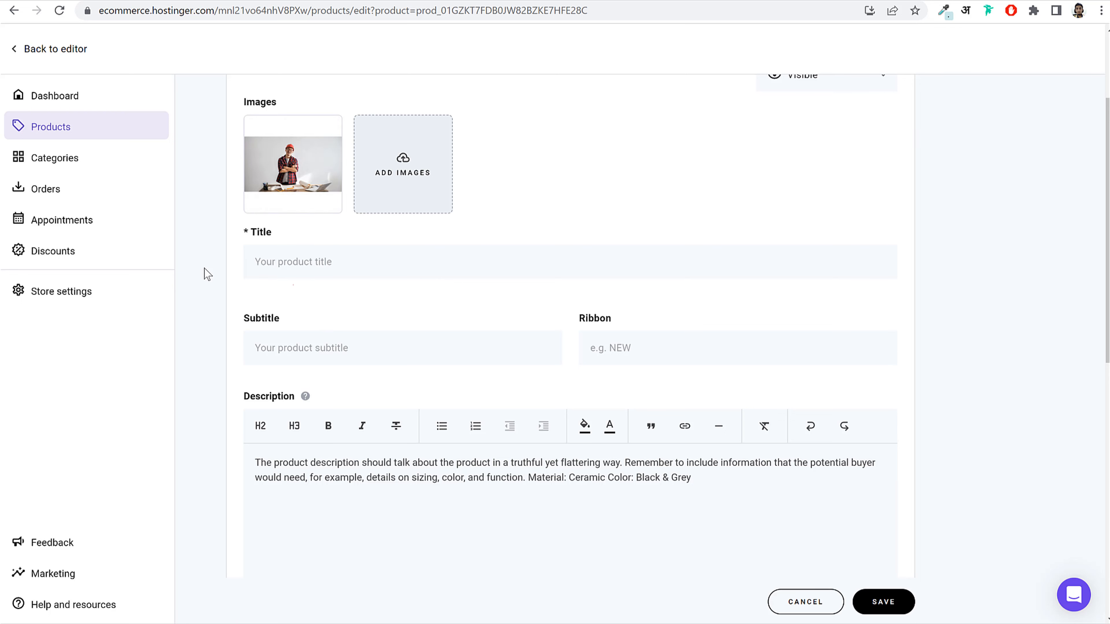
pyautogui.write('Red Shirt')
pyautogui.scroll(-3, 517, 343)
pyautogui.tripleClick(335, 327)
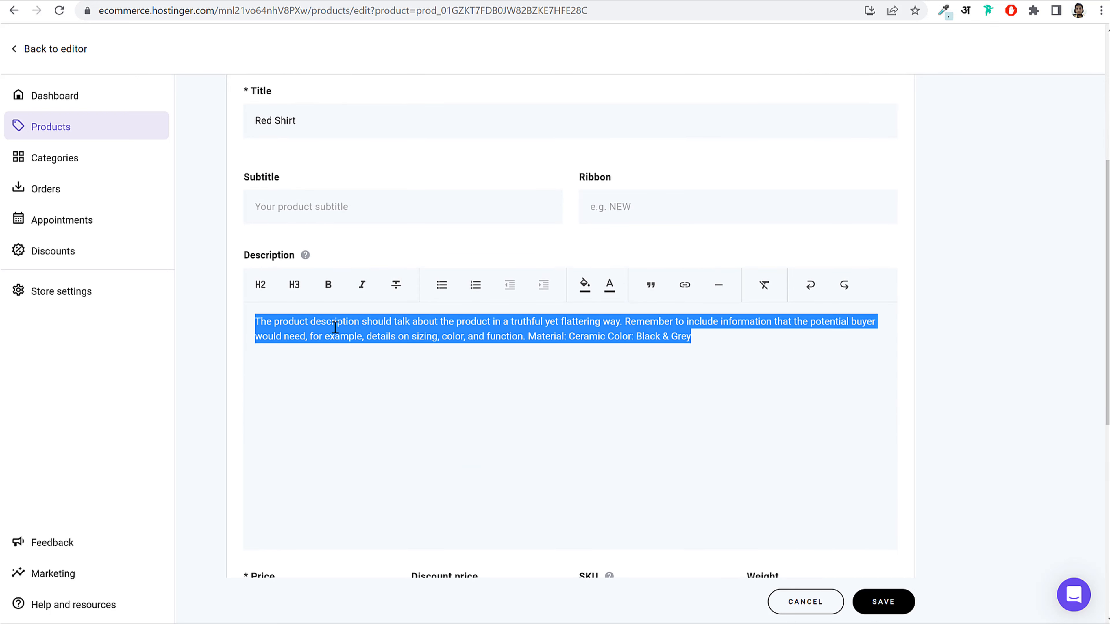
pyautogui.scroll(-6, 445, 351)
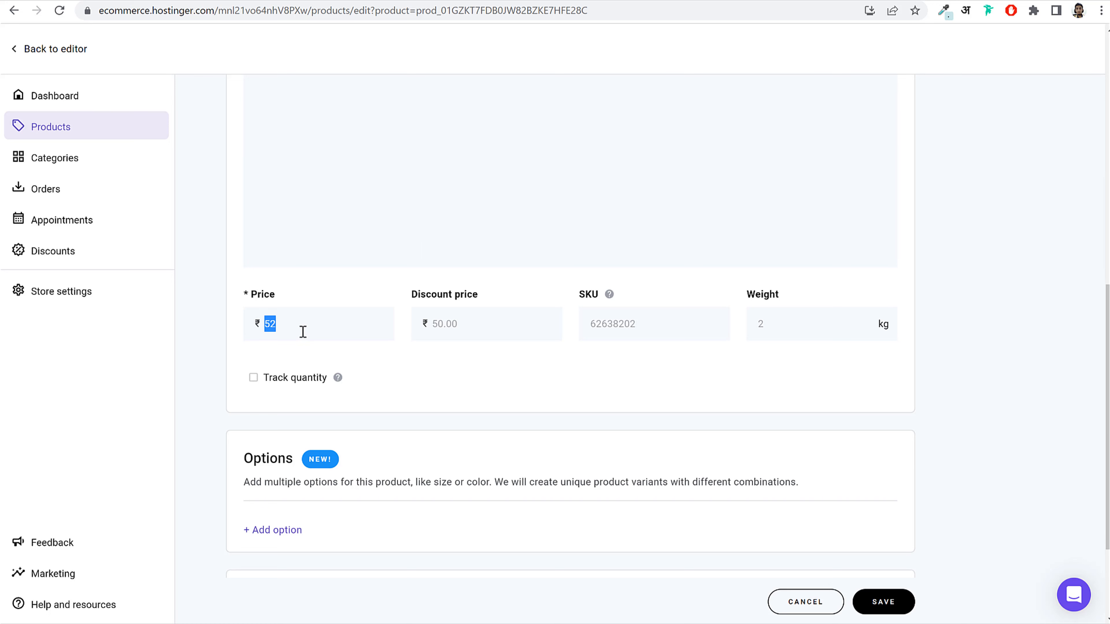
pyautogui.press('BackSpace')
pyautogui.write('650')
pyautogui.scroll(-3, 540, 371)
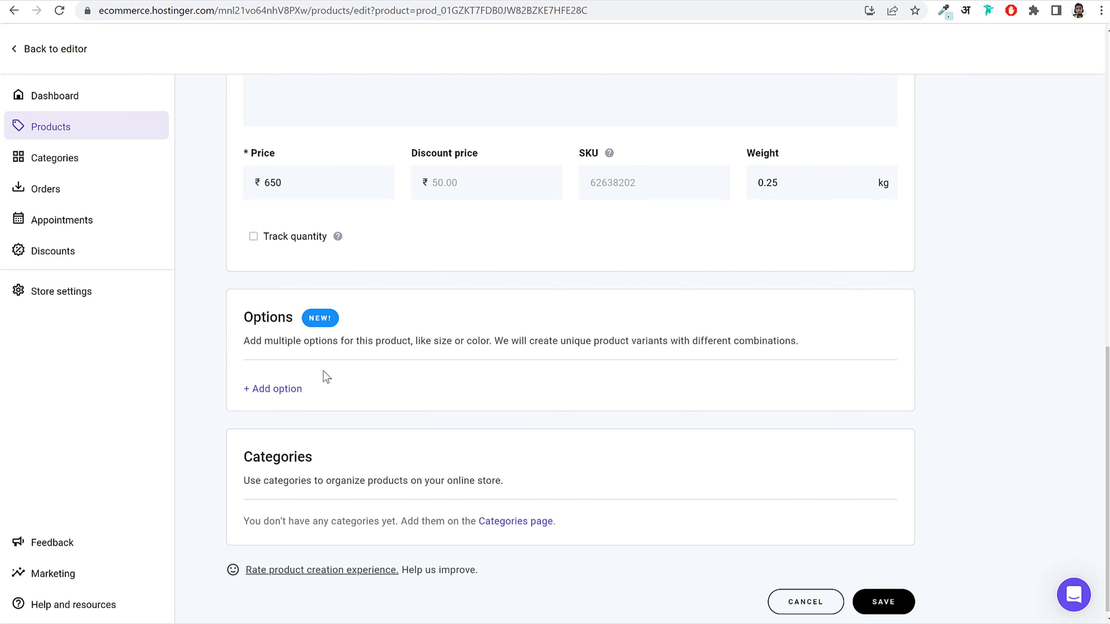
pyautogui.scroll(-1, 524, 528)
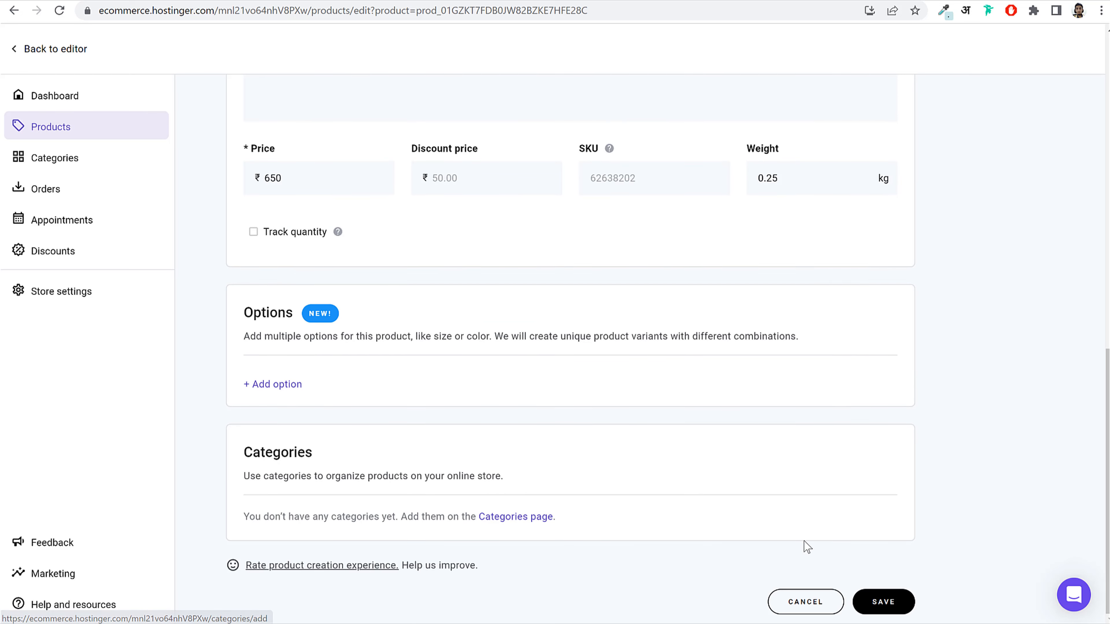
pyautogui.click(891, 601)
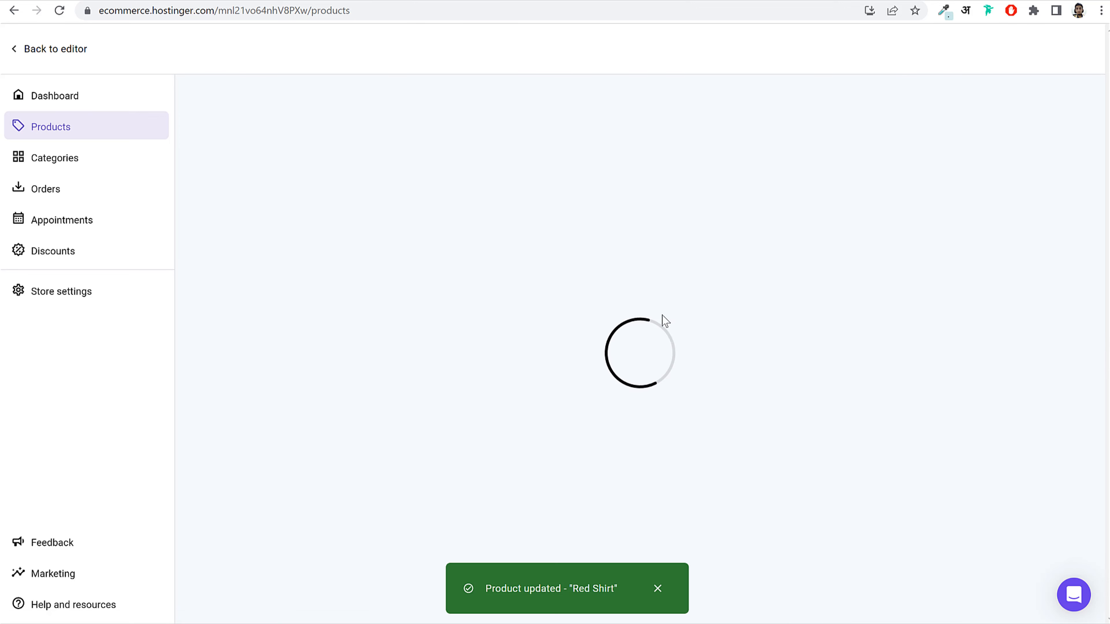
# Step: Review the Products list, confirming Red Shirt at ₹650.00 and the changes-not-live notice
pyautogui.scroll(-3, 530, 327)
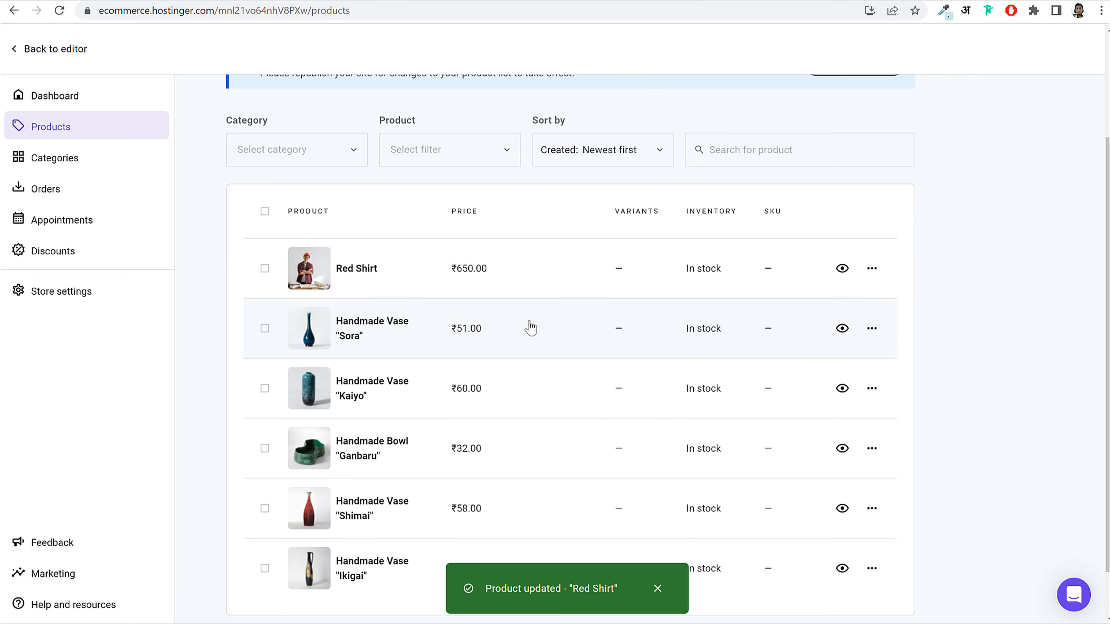
pyautogui.click(840, 270)
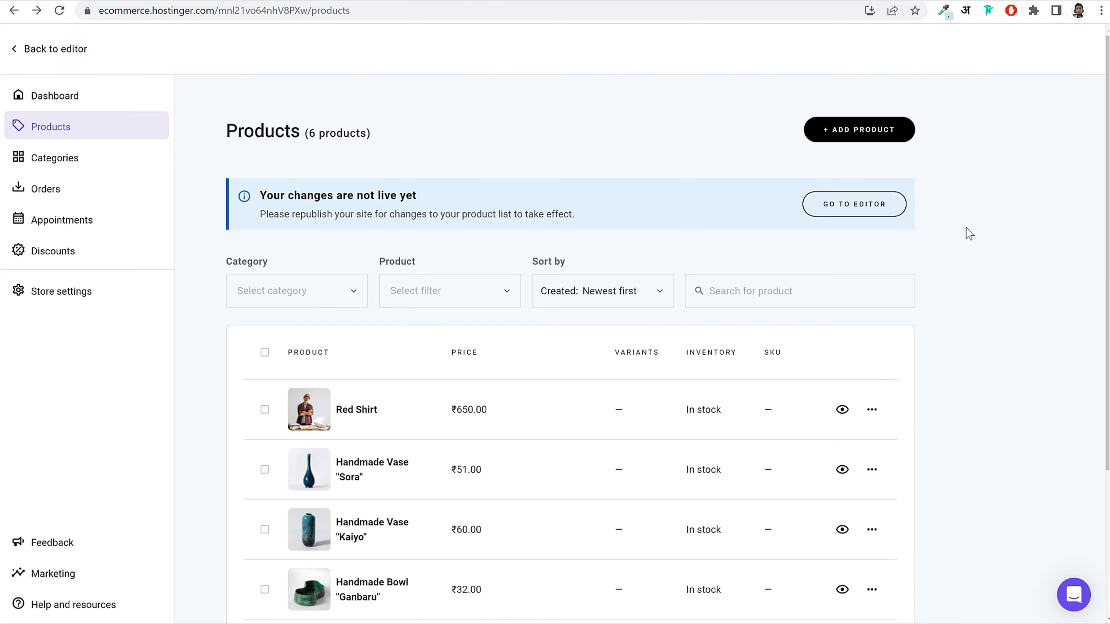
pyautogui.scroll(-5, 902, 451)
pyautogui.scroll(5, 905, 453)
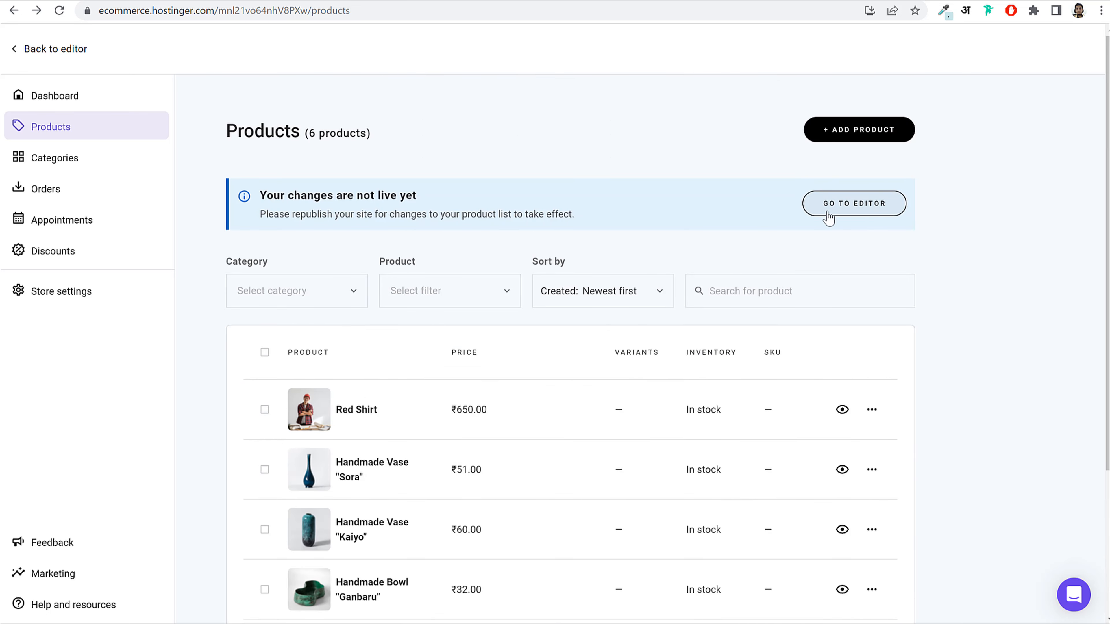
pyautogui.moveTo(259, 195); pyautogui.dragTo(427, 205)
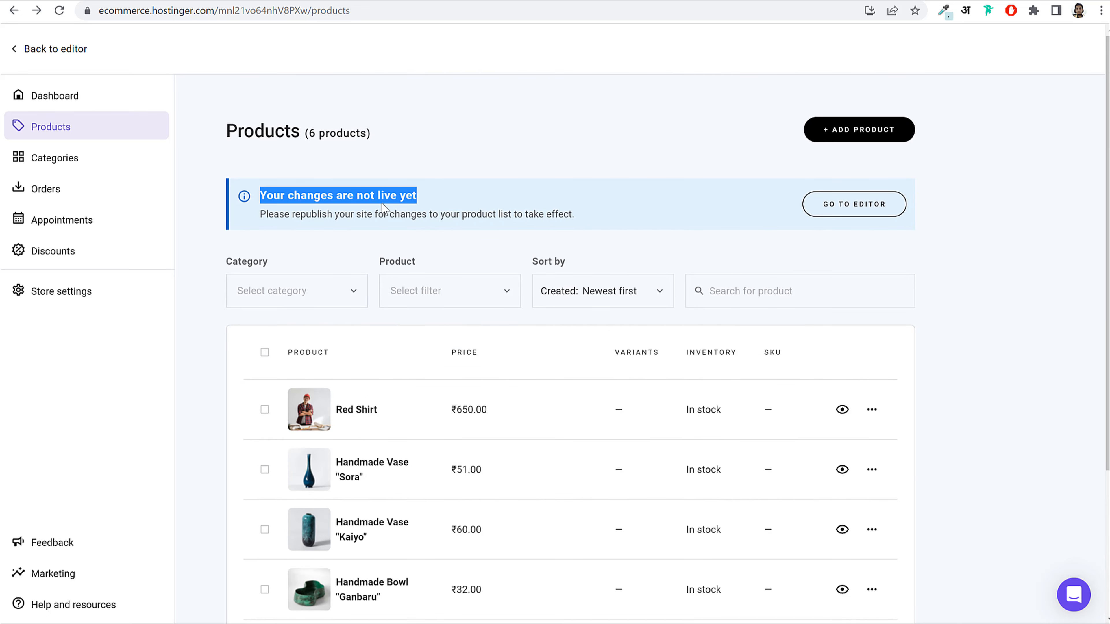
pyautogui.click(391, 209)
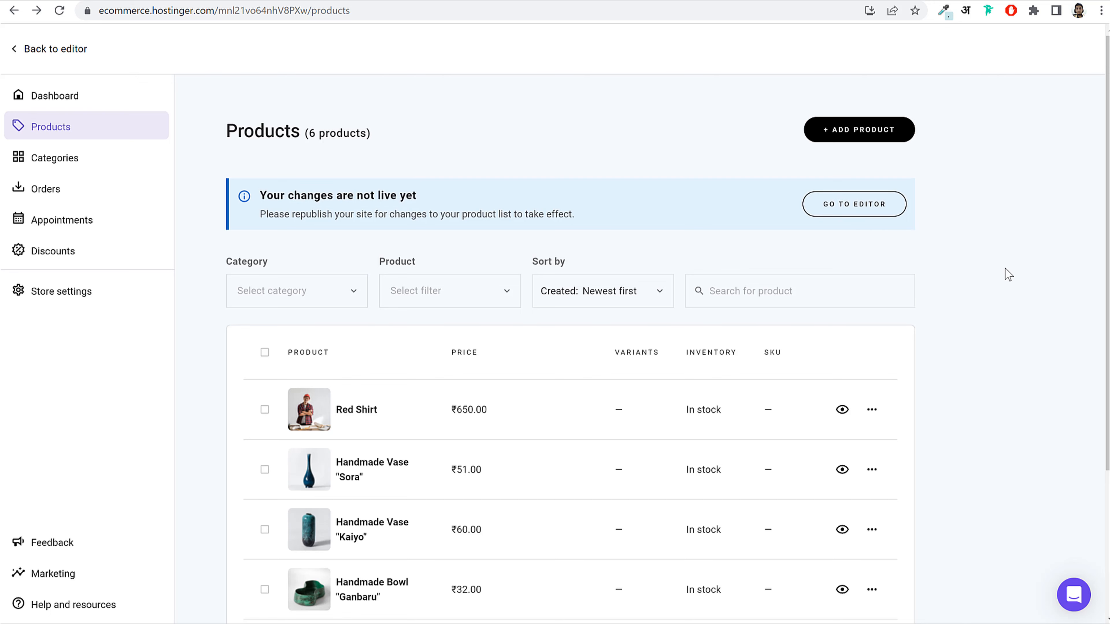
pyautogui.scroll(-3, 1006, 306)
pyautogui.scroll(-1, 1005, 339)
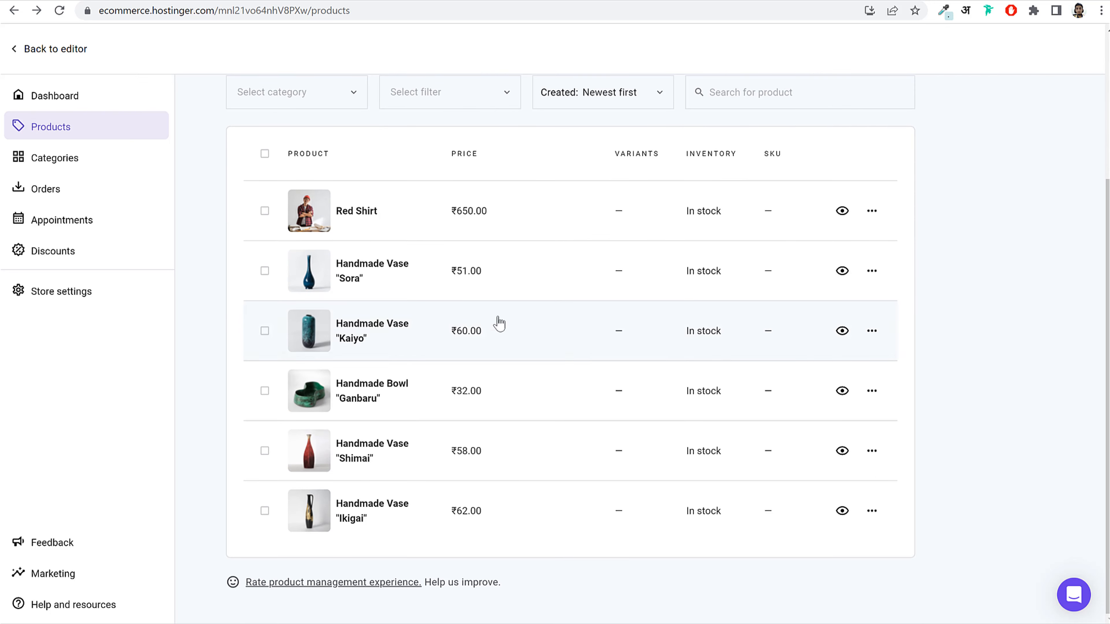
# Step: Inspect the Sora vase product, then return to the website editor
pyautogui.click(386, 276)
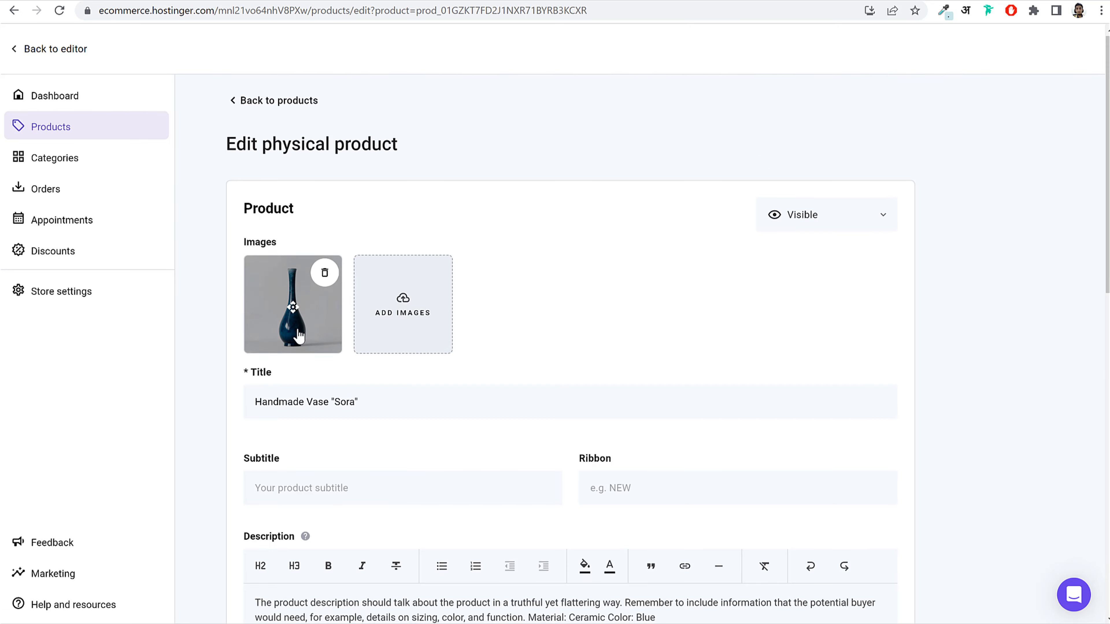
pyautogui.scroll(-5, 401, 335)
pyautogui.scroll(-8, 411, 288)
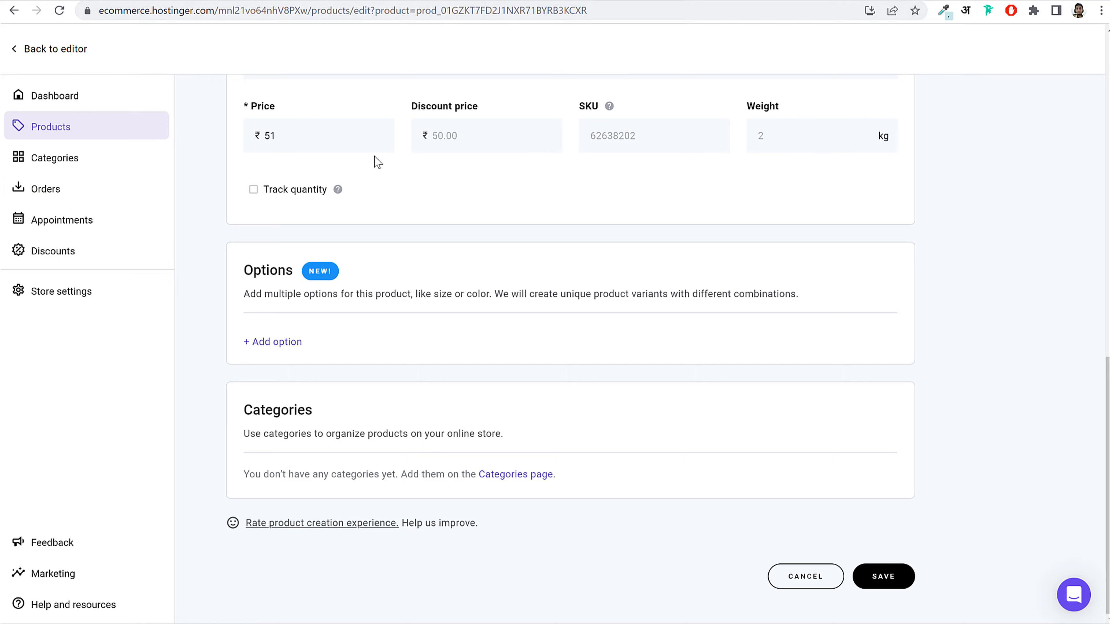
pyautogui.scroll(8, 376, 161)
pyautogui.click(74, 49)
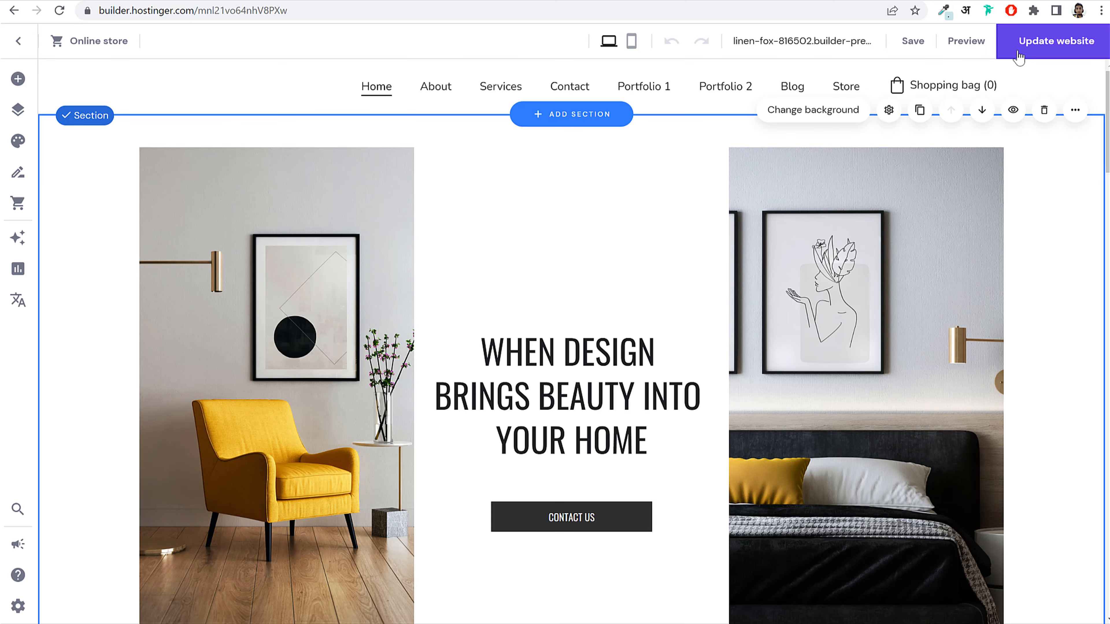
# Step: Publish the updated website and reload the site preview
pyautogui.click(1020, 55)
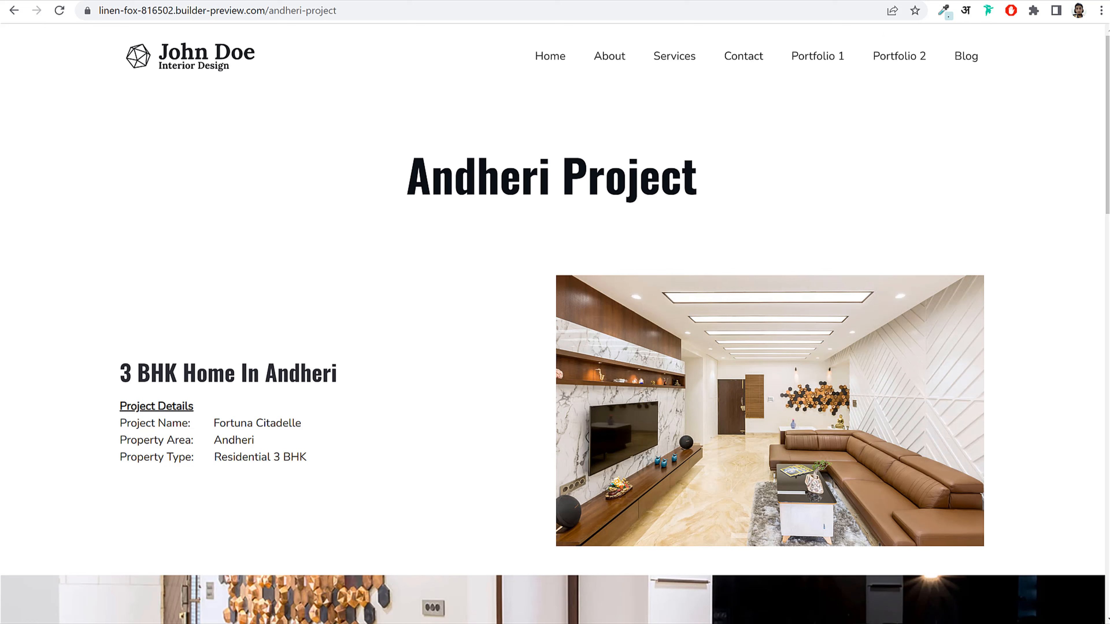
pyautogui.click(58, 13)
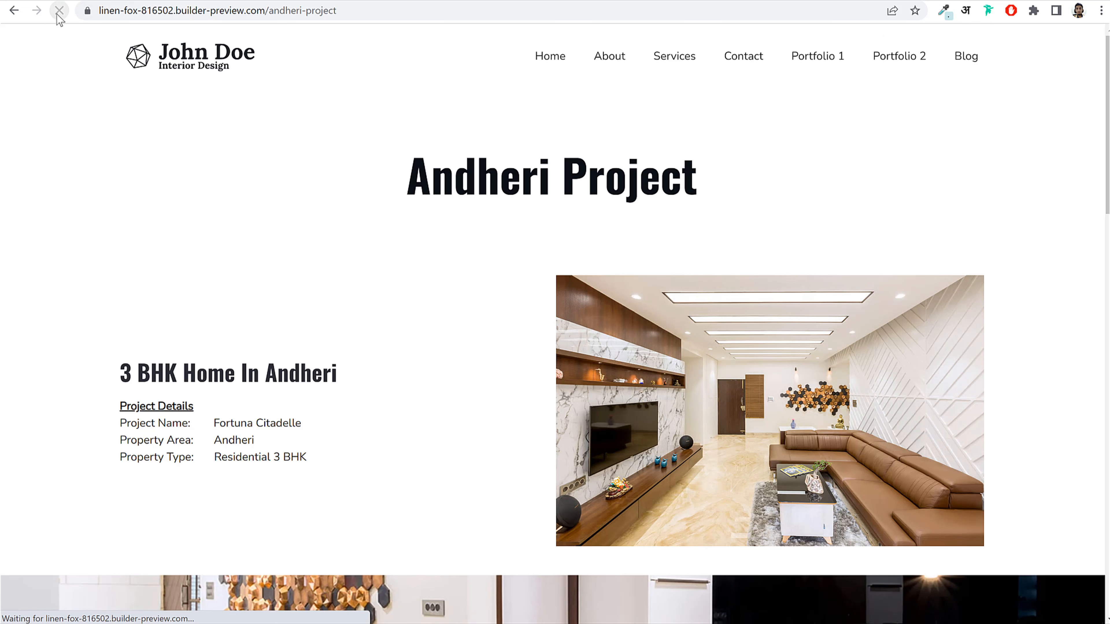
pyautogui.click(59, 13)
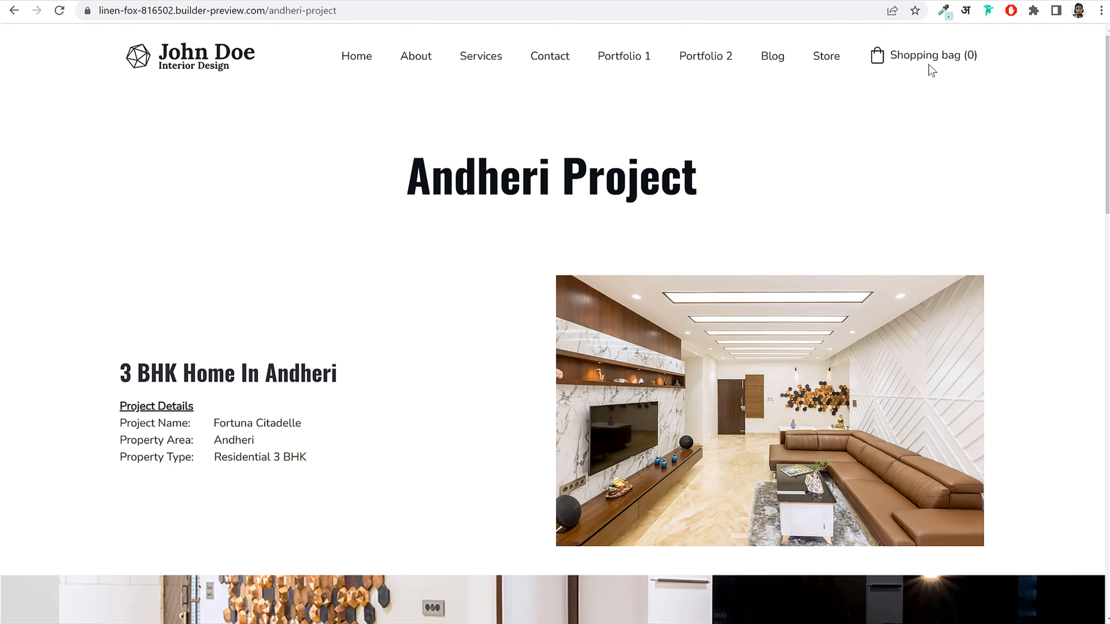
# Step: Add the Red Shirt to the bag and check out, noting India has no shipping option
pyautogui.click(833, 62)
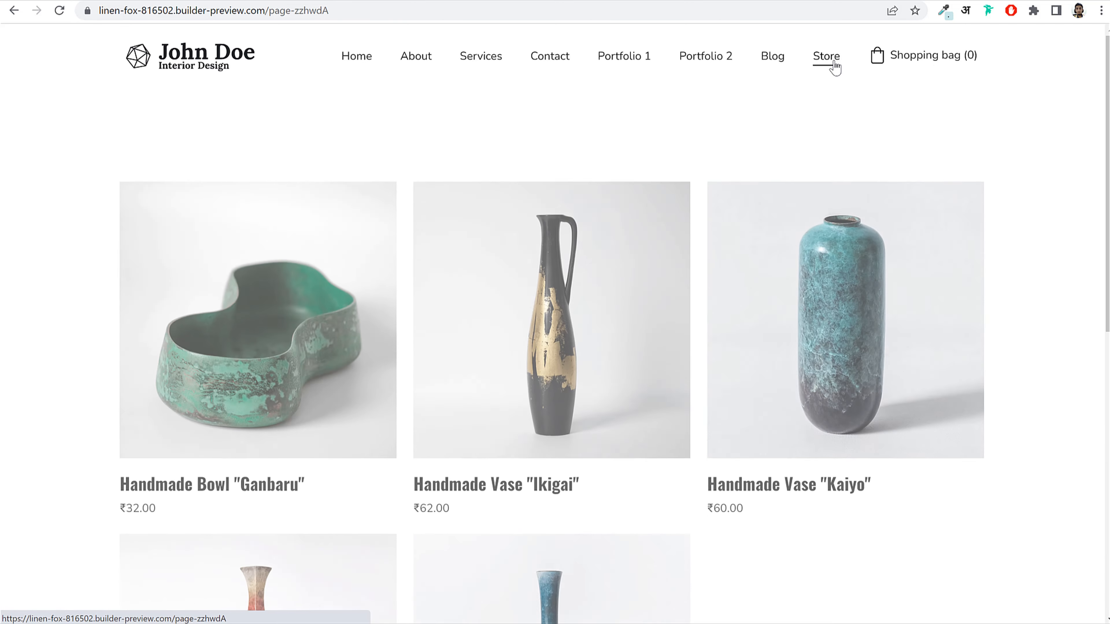
pyautogui.scroll(-5, 830, 344)
pyautogui.click(839, 302)
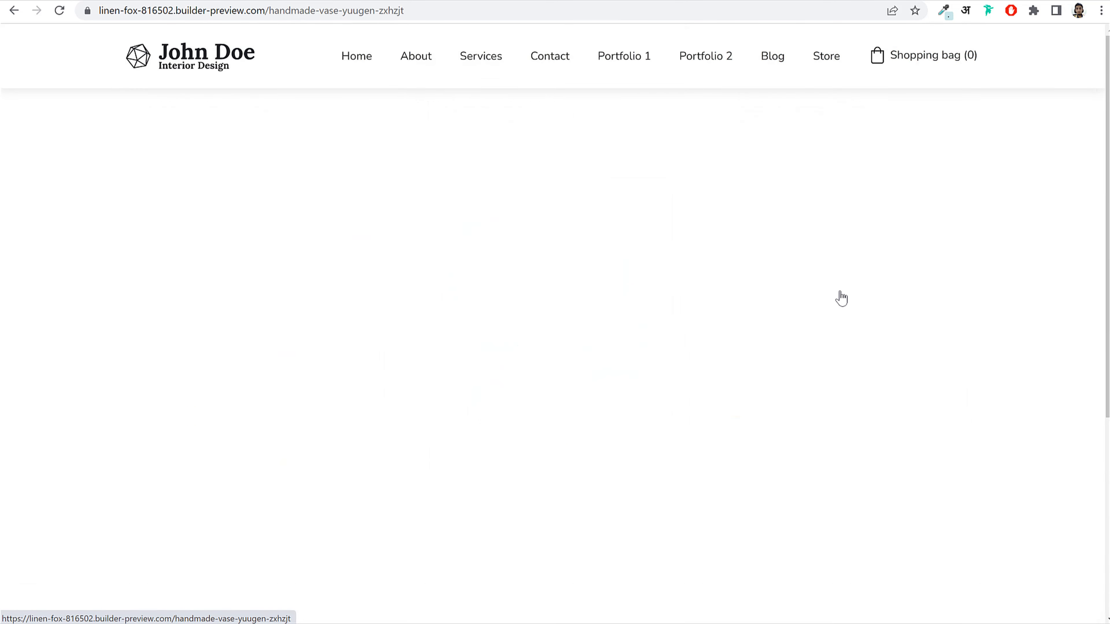
pyautogui.click(664, 383)
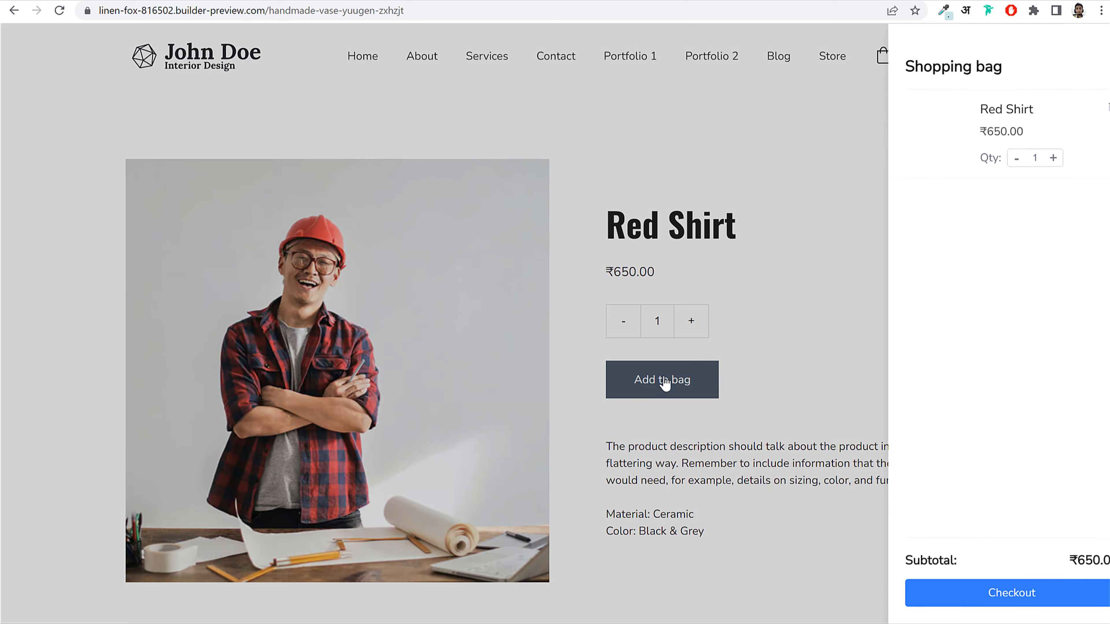
pyautogui.click(979, 598)
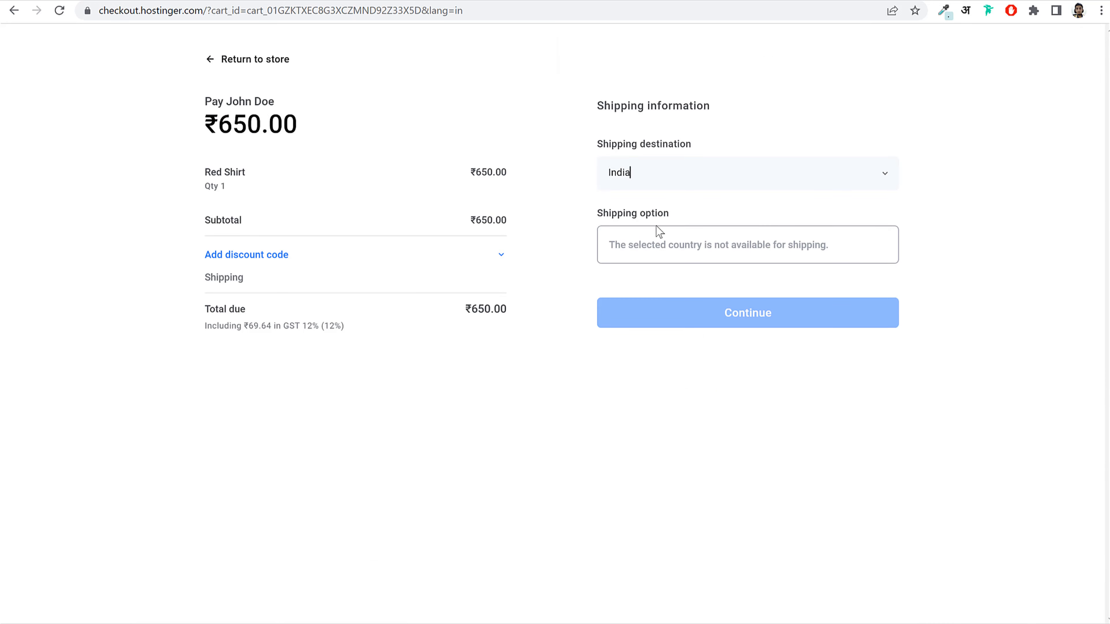
pyautogui.moveTo(622, 245); pyautogui.dragTo(818, 243)
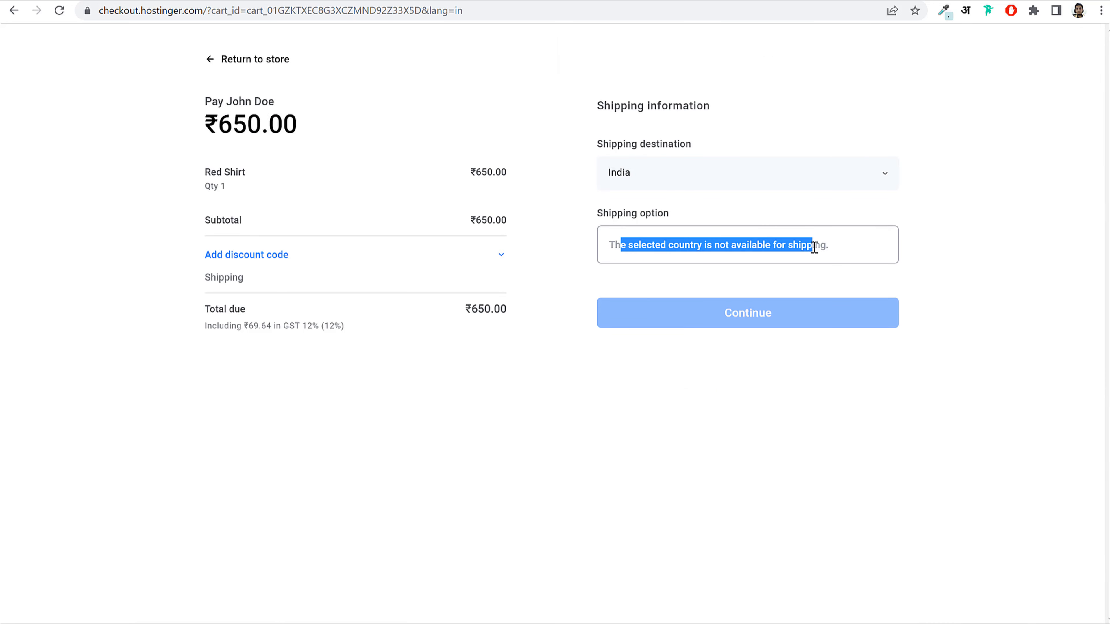
pyautogui.click(818, 242)
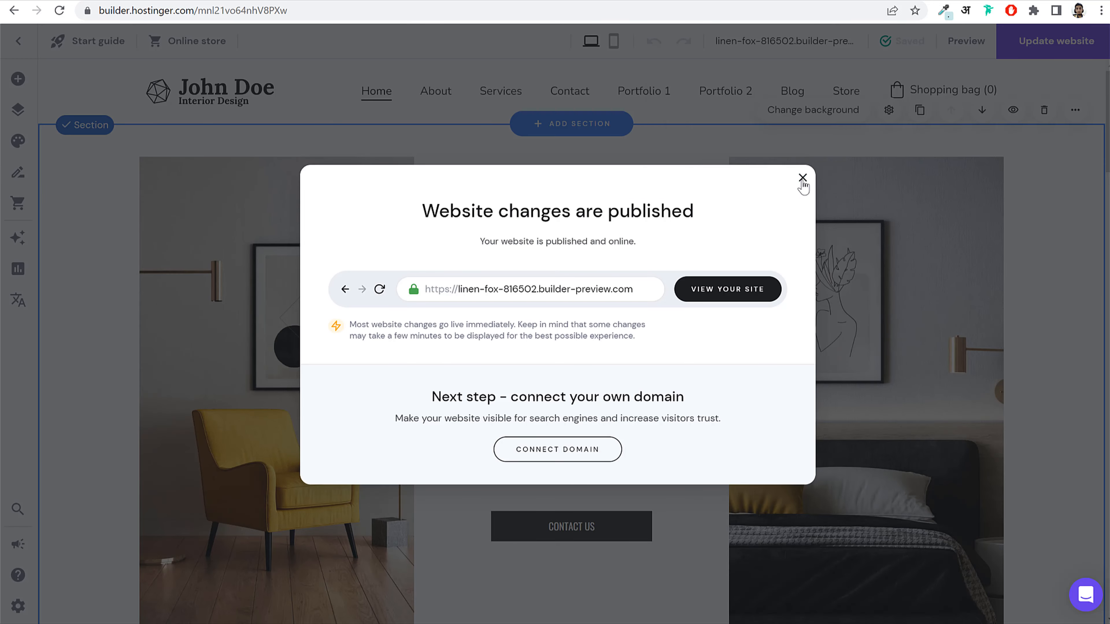
# Step: Dismiss the publish notice and open the Regular shipping zone for India in Store settings
pyautogui.click(799, 181)
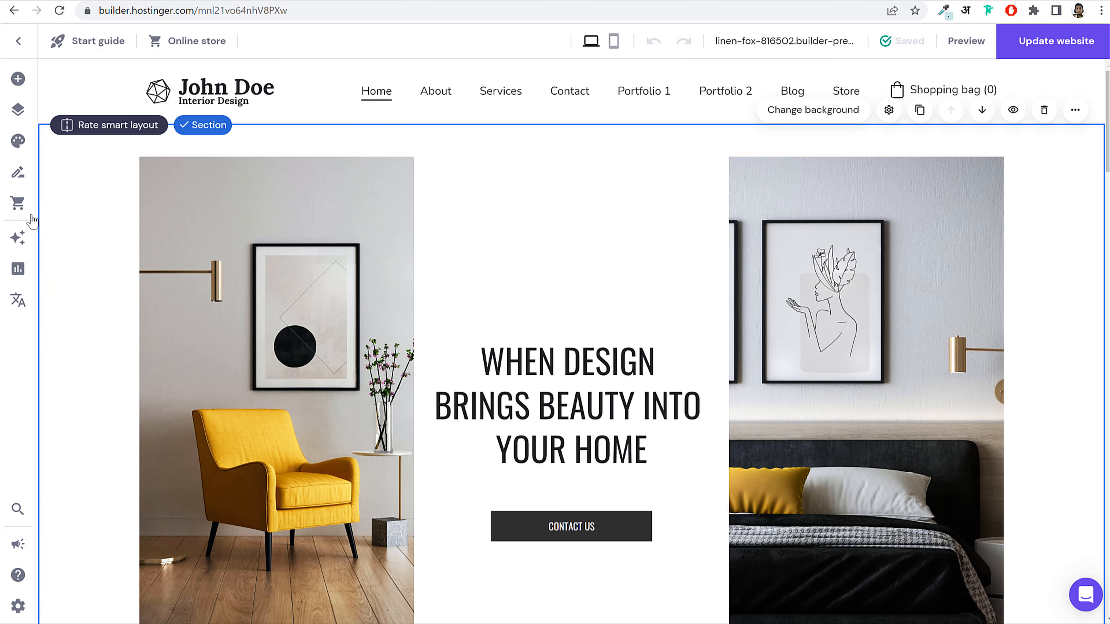
pyautogui.rightClick(25, 206)
pyautogui.click(18, 205)
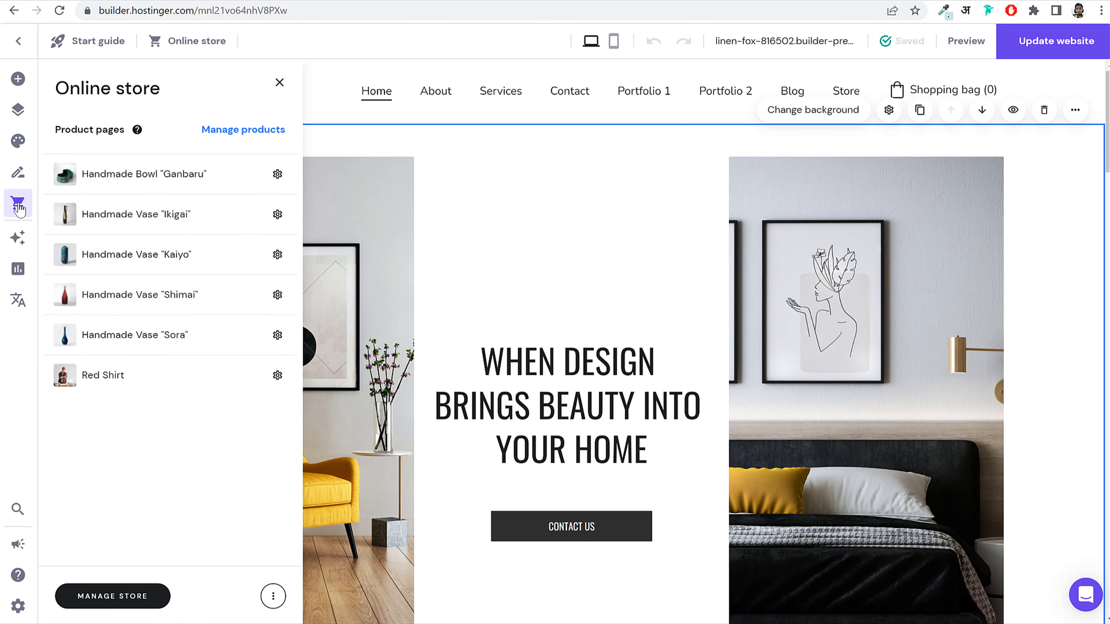
pyautogui.click(117, 601)
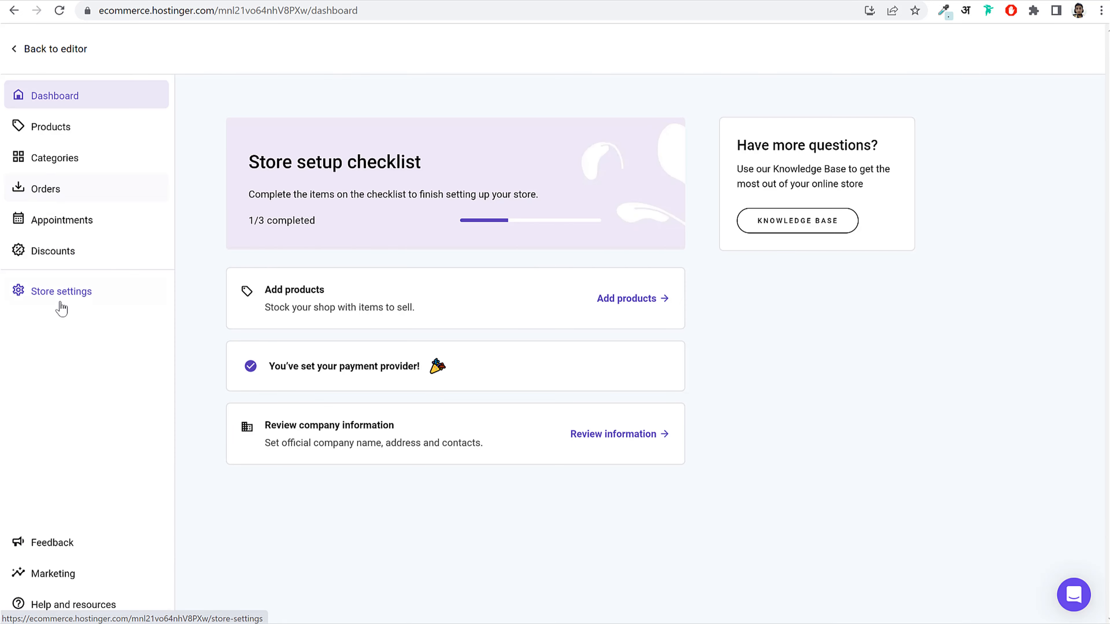
pyautogui.click(62, 303)
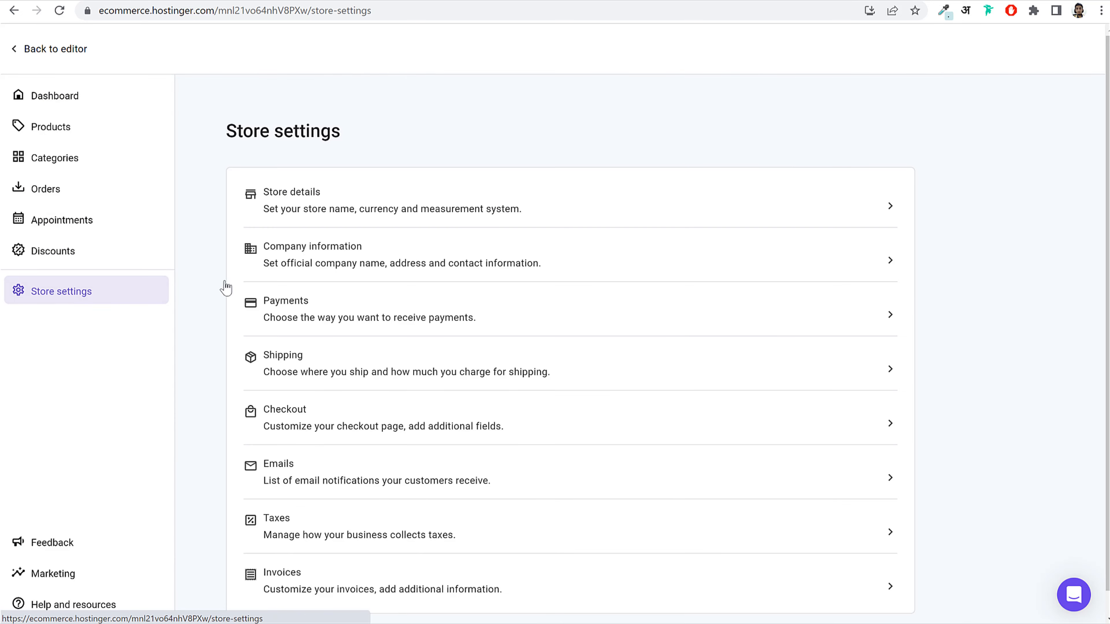
pyautogui.click(359, 372)
pyautogui.click(522, 289)
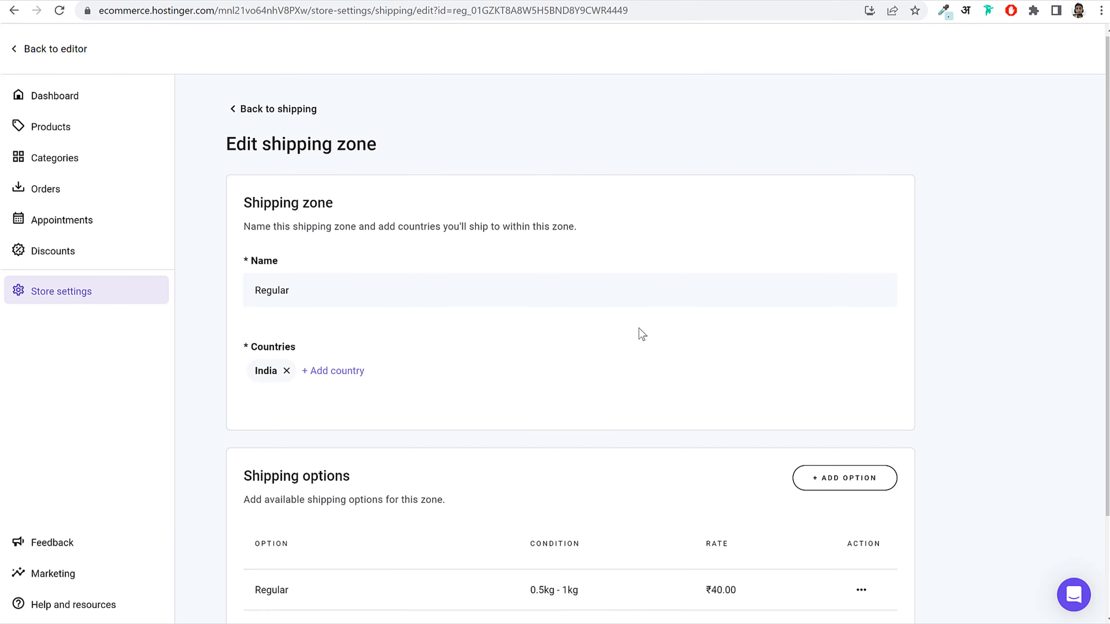
# Step: Add a Standard shipping option priced ₹30 to the zone and return to Store settings
pyautogui.scroll(-3, 639, 332)
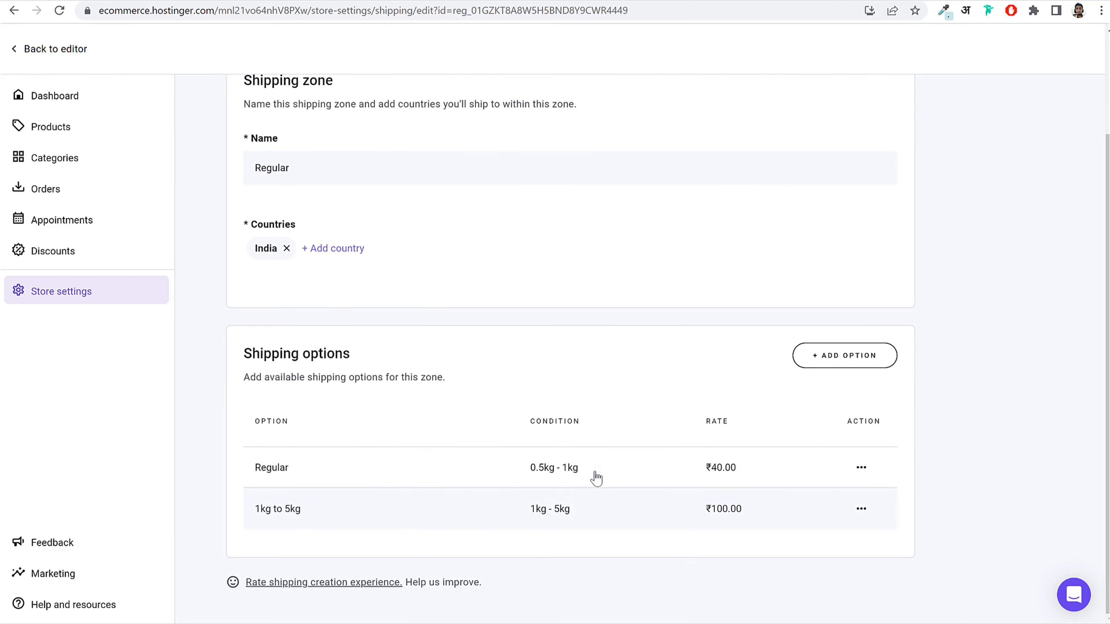
pyautogui.click(818, 357)
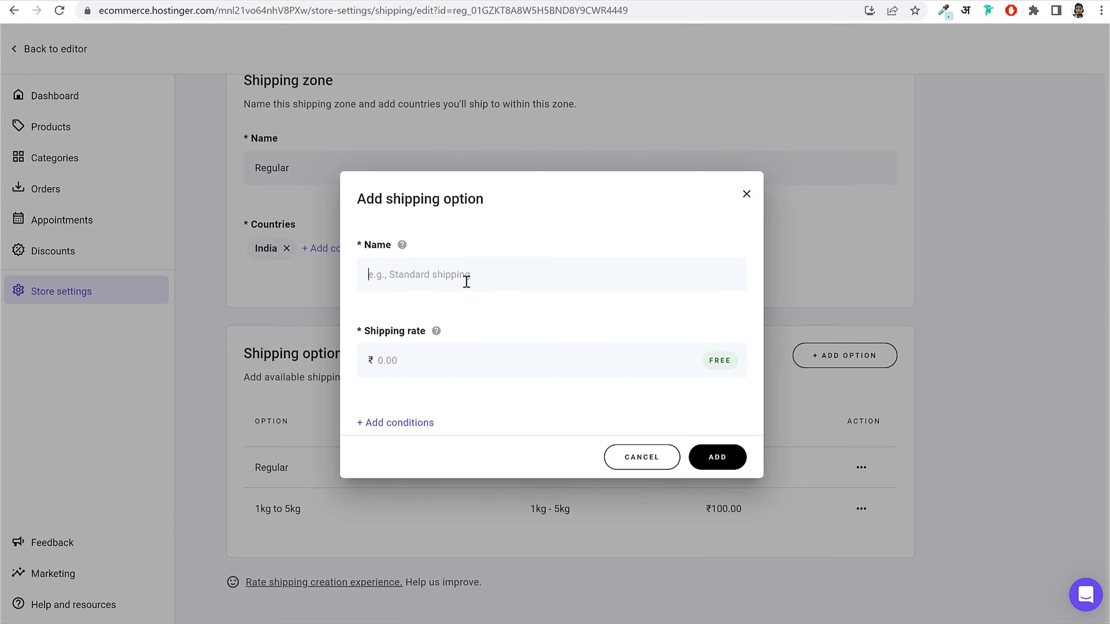
pyautogui.write('Stanm')
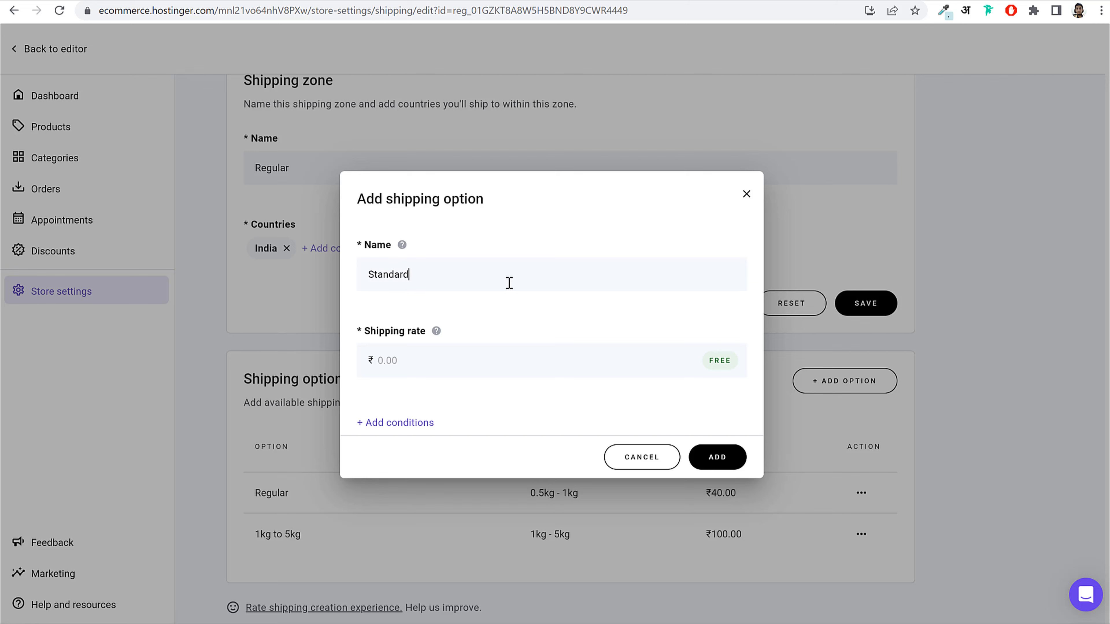
pyautogui.write('30')
pyautogui.click(717, 457)
pyautogui.scroll(-1, 689, 509)
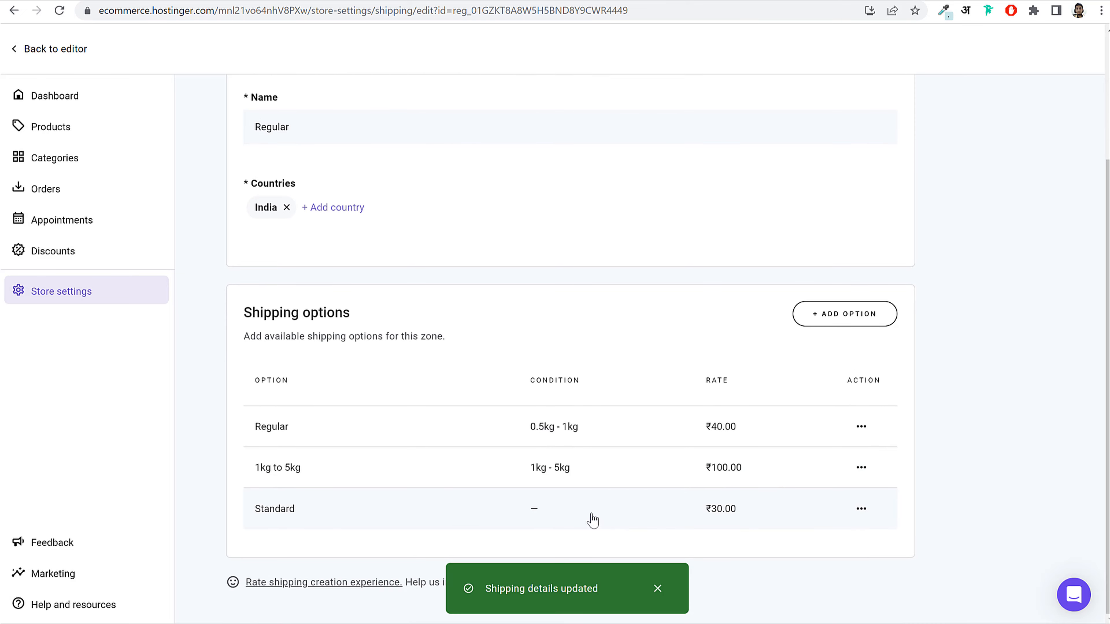
pyautogui.scroll(4, 653, 496)
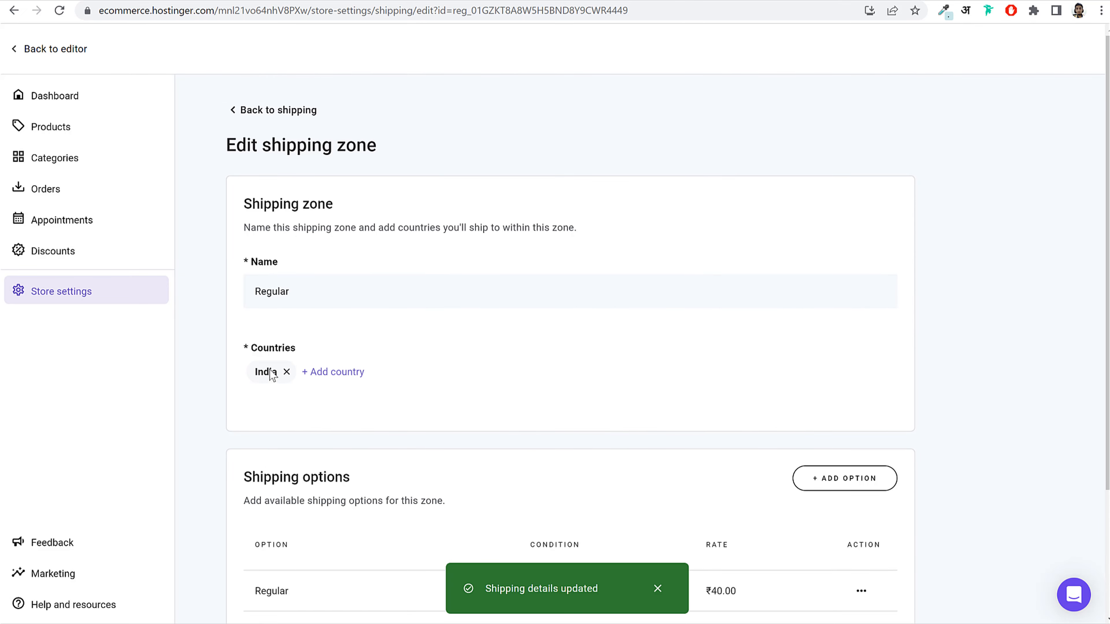
pyautogui.click(94, 295)
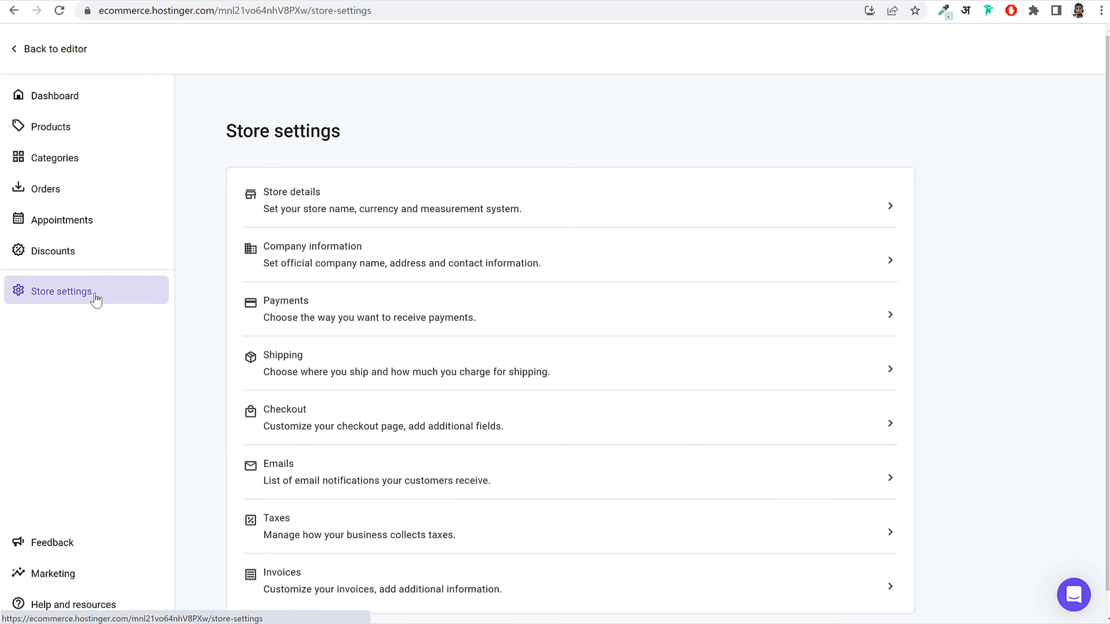
# Step: Re-save the Red Shirt product without changes, cancelling a new product option
pyautogui.click(74, 131)
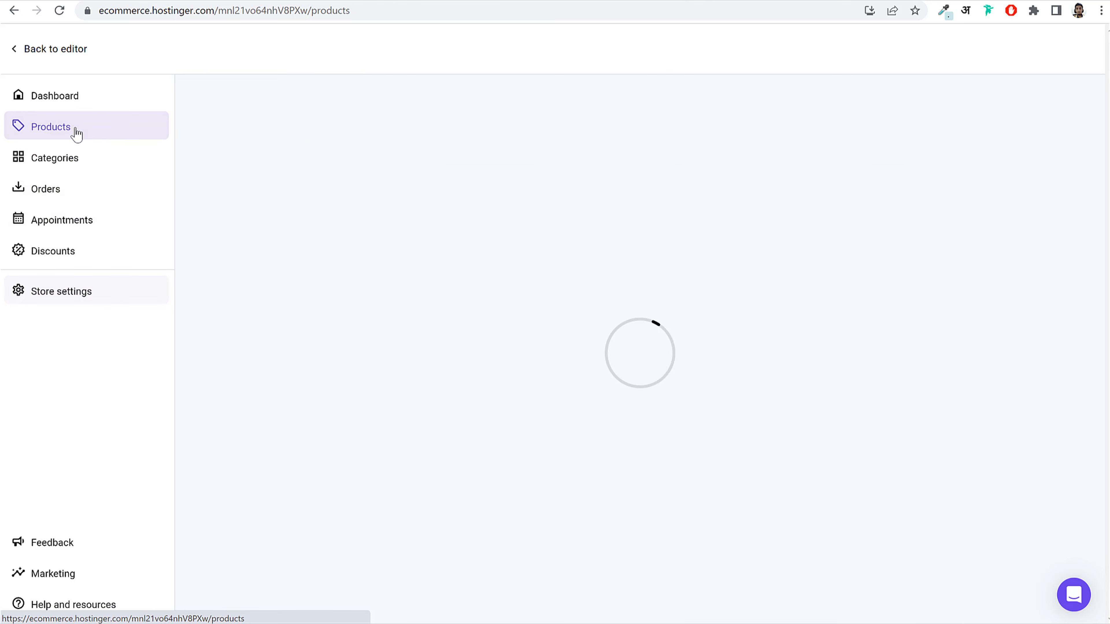
pyautogui.click(387, 348)
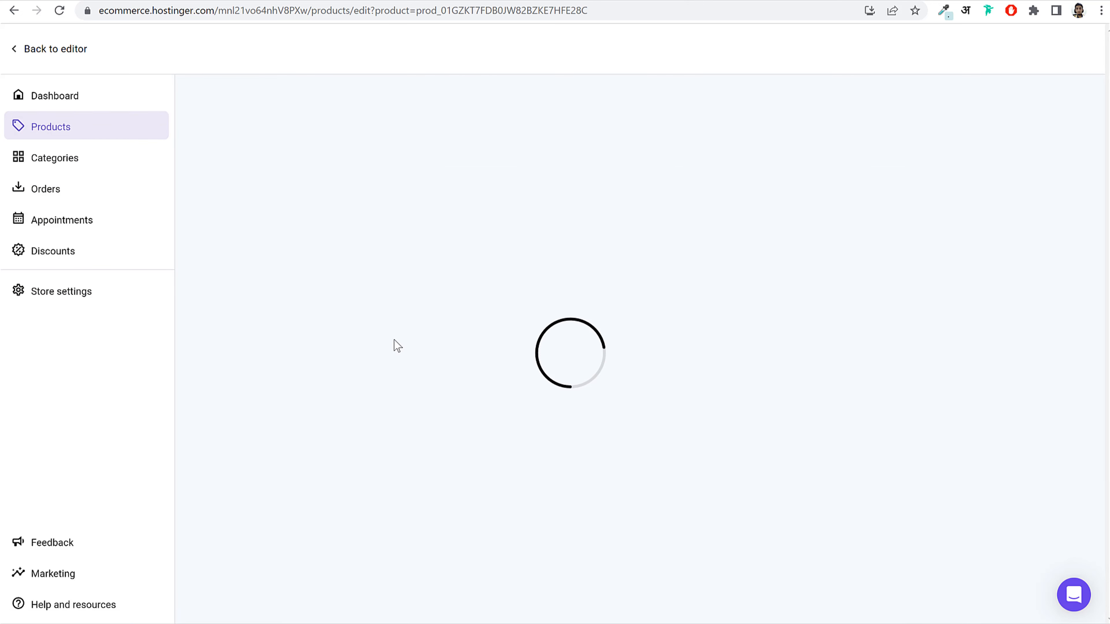
pyautogui.scroll(-10, 761, 359)
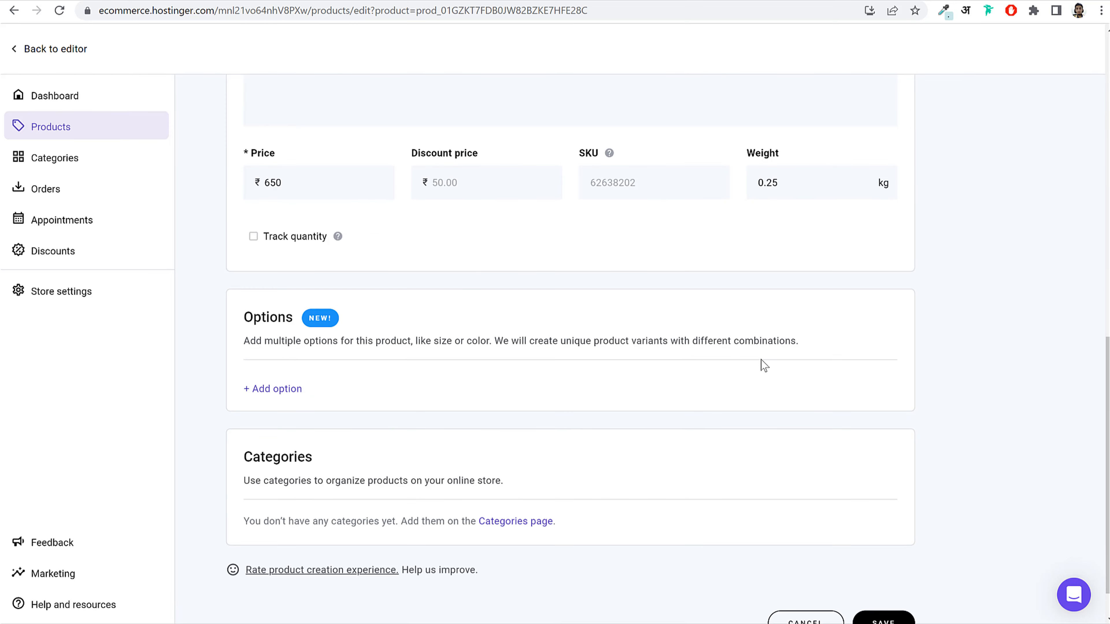
pyautogui.scroll(-1, 695, 300)
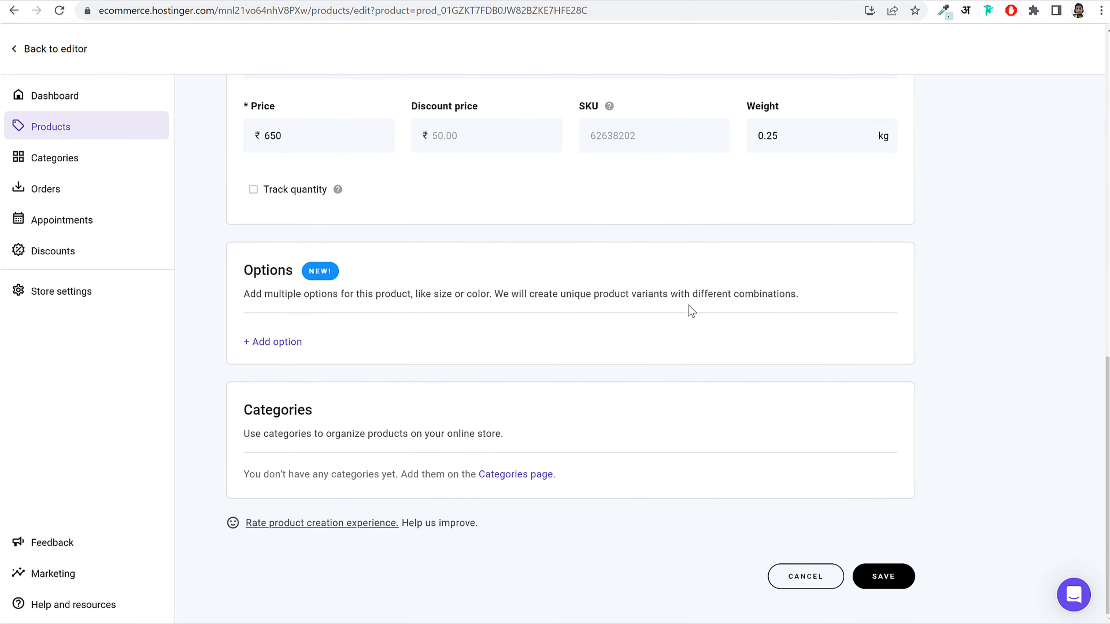
pyautogui.click(285, 344)
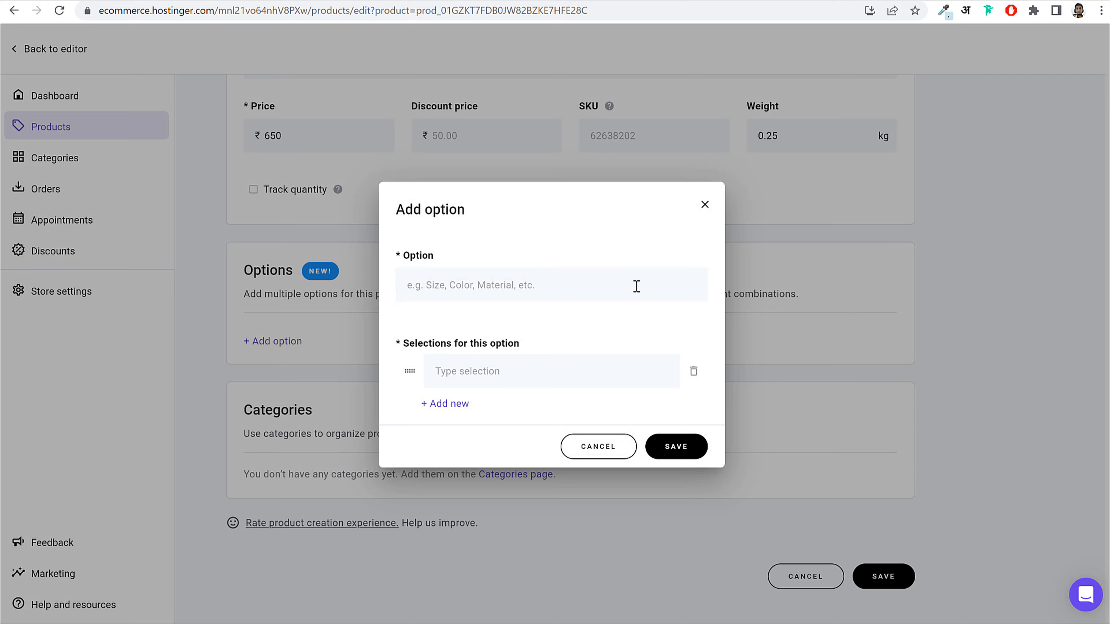
pyautogui.click(706, 205)
pyautogui.click(891, 582)
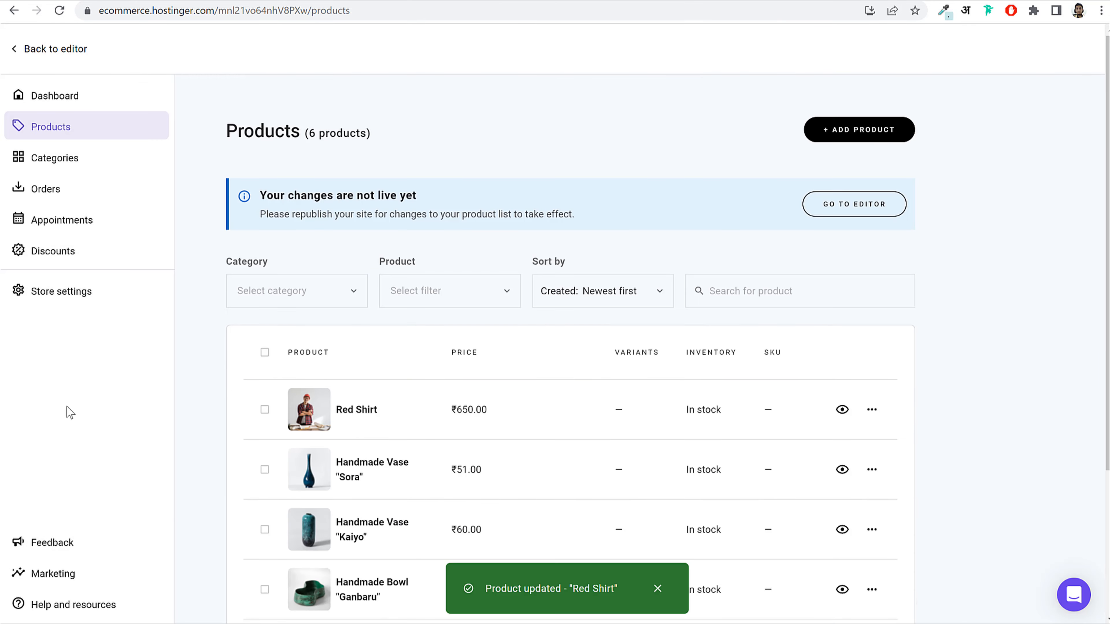
# Step: Return to the website editor and reload the Red Shirt checkout page to recheck shipping
pyautogui.click(59, 48)
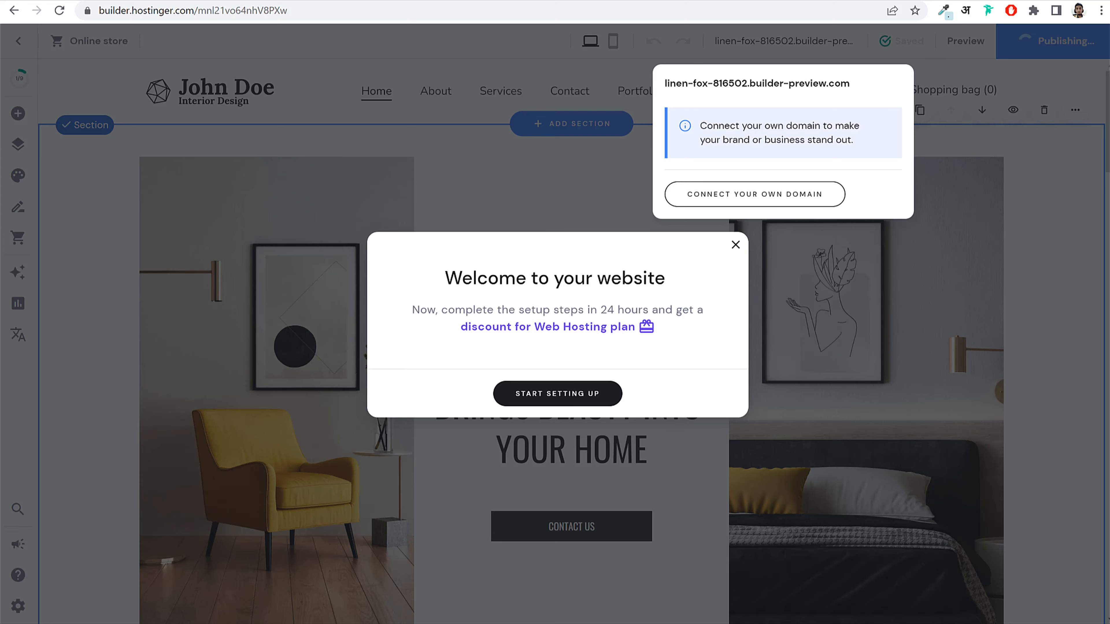
pyautogui.click(438, 1)
pyautogui.click(433, 6)
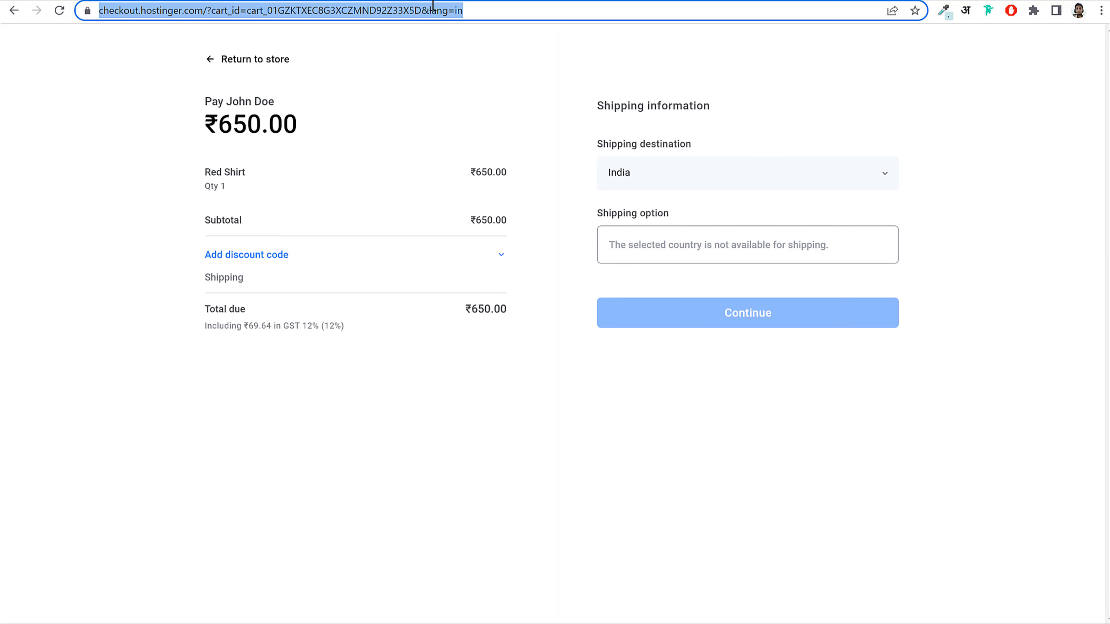
pyautogui.press('Return')
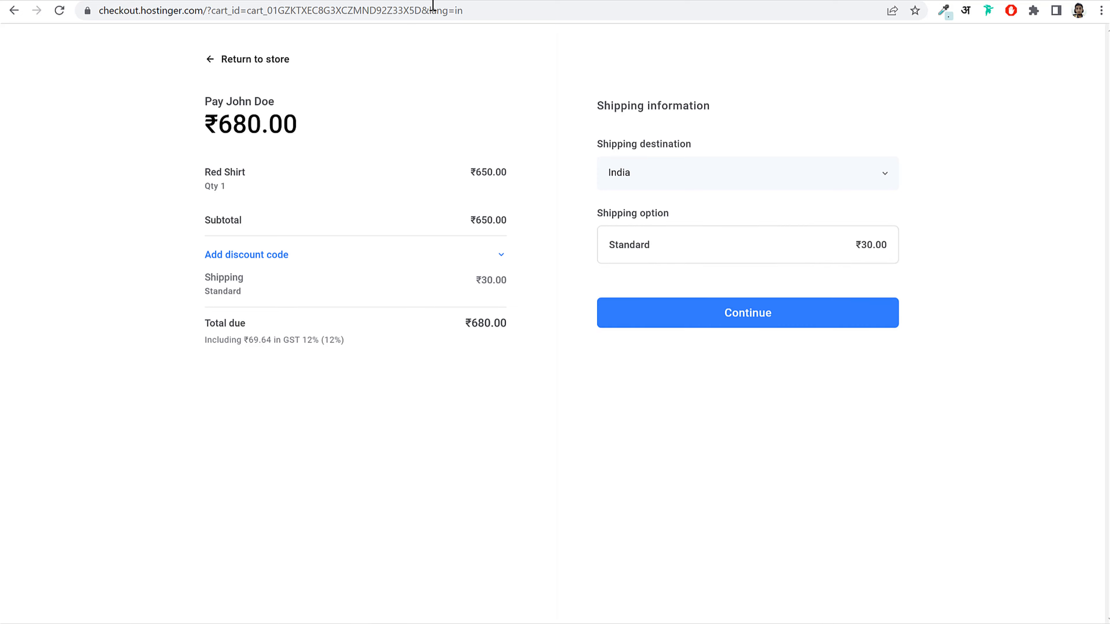
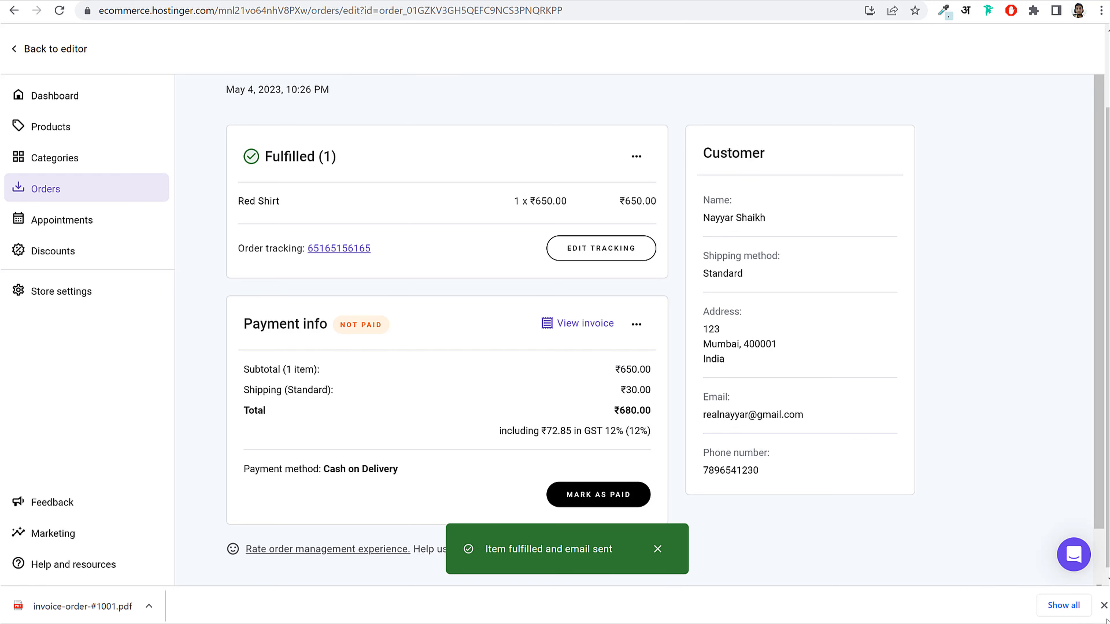
# Step: Review order #1001's not-paid status and its Cash on Delivery payment method
pyautogui.click(1104, 605)
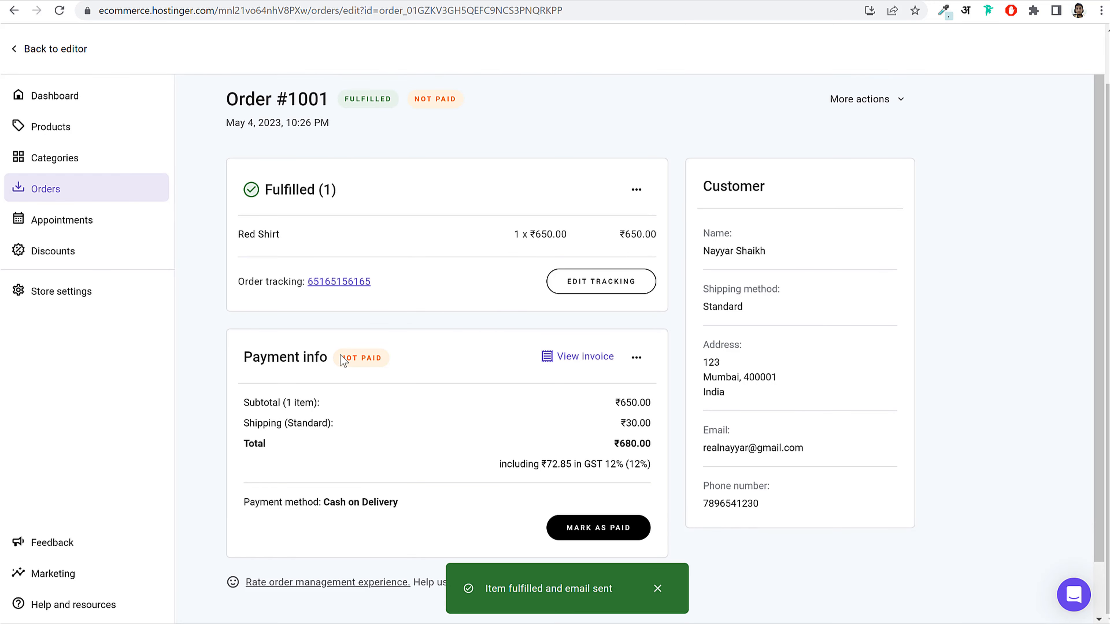
pyautogui.moveTo(342, 359); pyautogui.dragTo(384, 364)
pyautogui.click(385, 366)
pyautogui.moveTo(250, 503); pyautogui.dragTo(393, 505)
pyautogui.moveTo(410, 508); pyautogui.dragTo(330, 503)
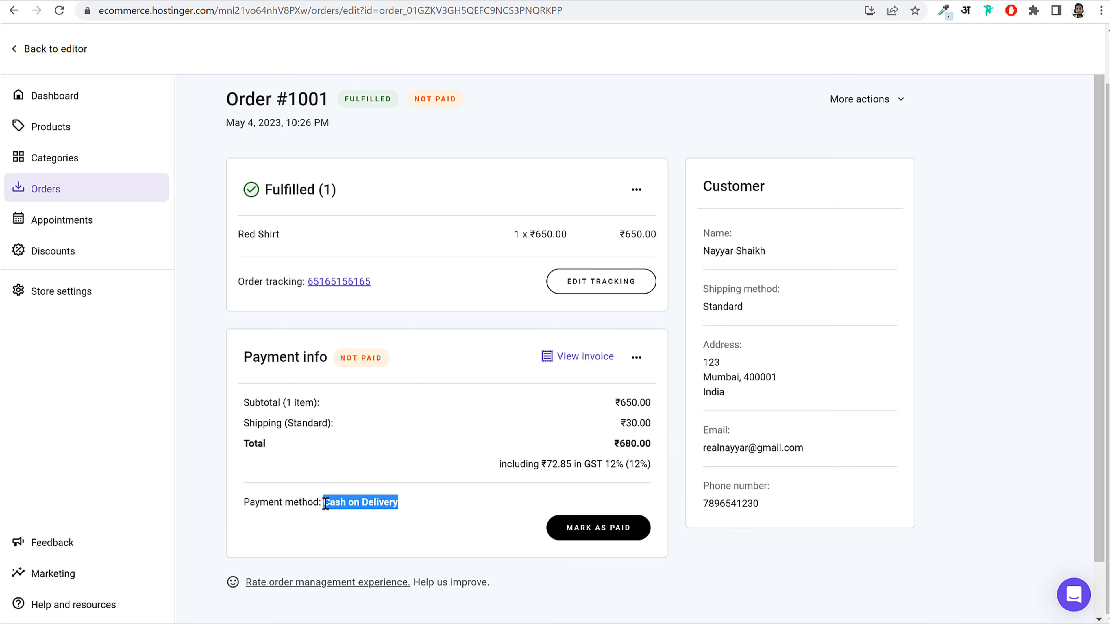
pyautogui.click(358, 503)
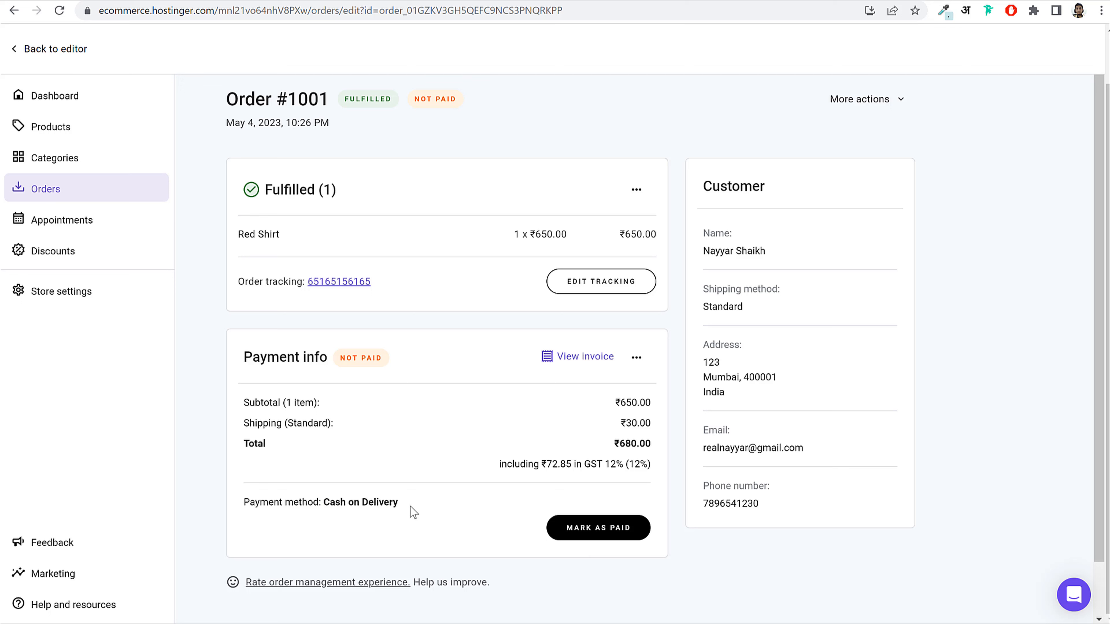
pyautogui.moveTo(398, 502); pyautogui.dragTo(321, 504)
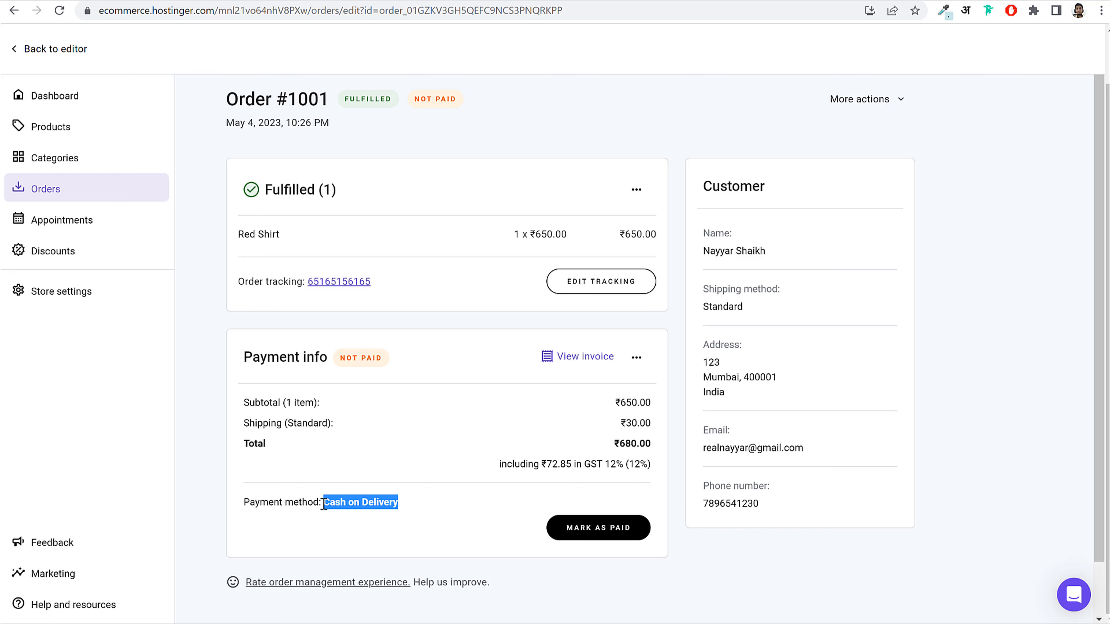
# Step: Mark order #1001 as paid, then return via Orders to the store dashboard
pyautogui.click(595, 529)
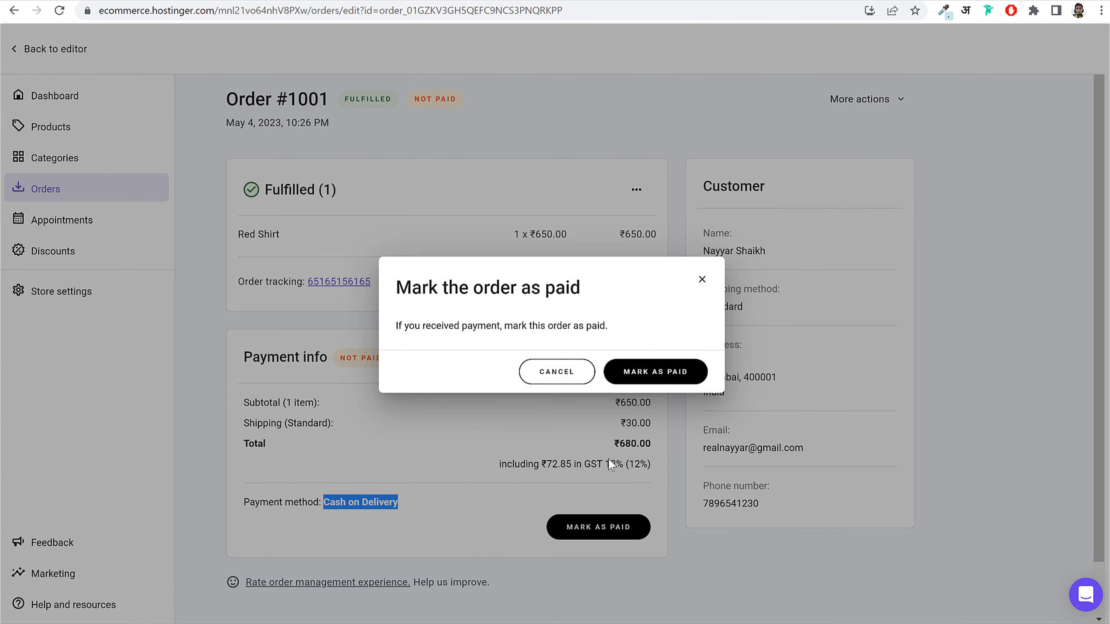
pyautogui.click(645, 378)
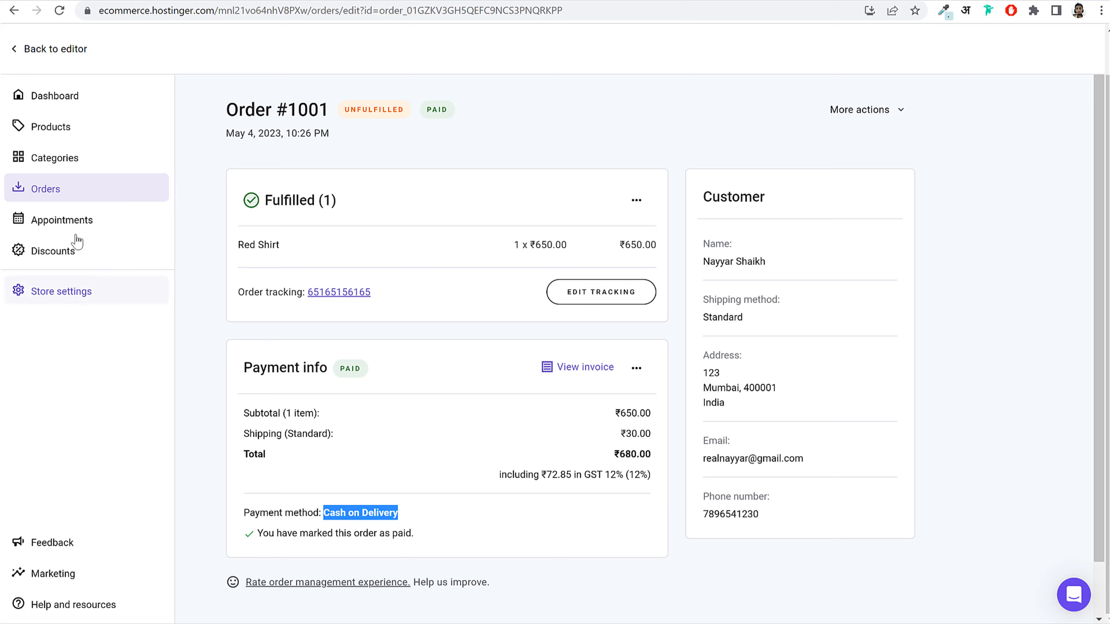
pyautogui.click(68, 197)
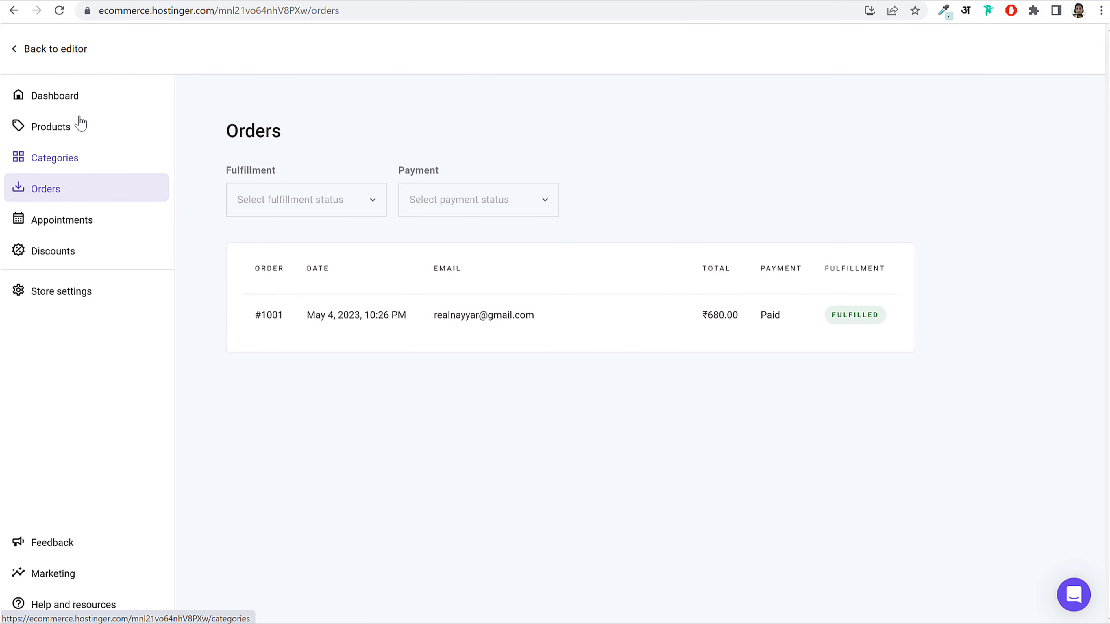
pyautogui.click(82, 97)
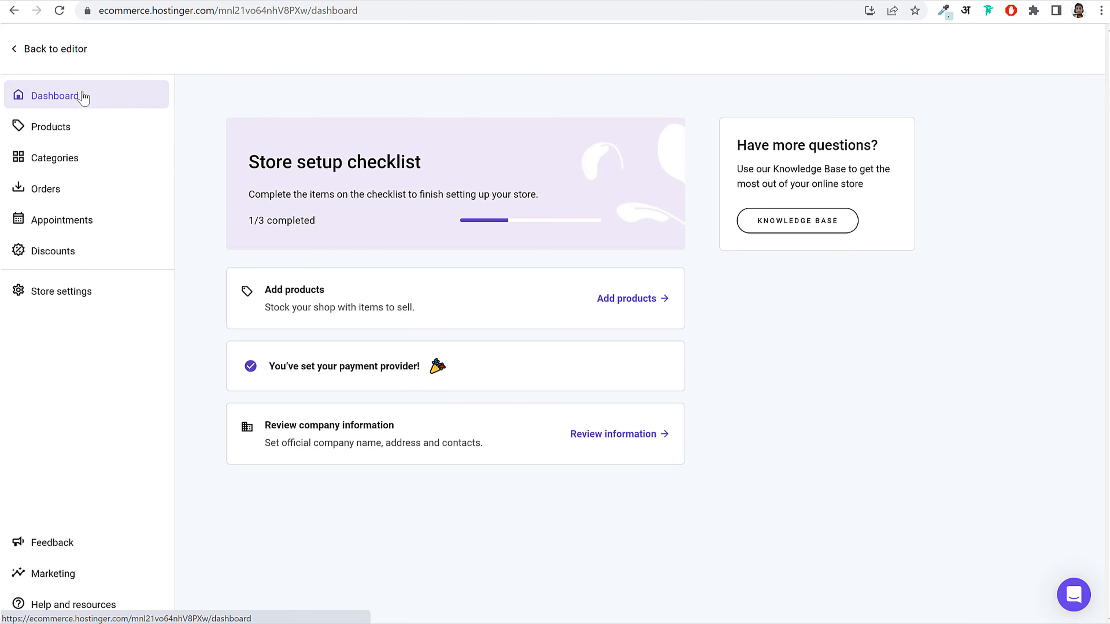
# Step: Set the logo-black image as the site favicon in General settings
pyautogui.click(81, 50)
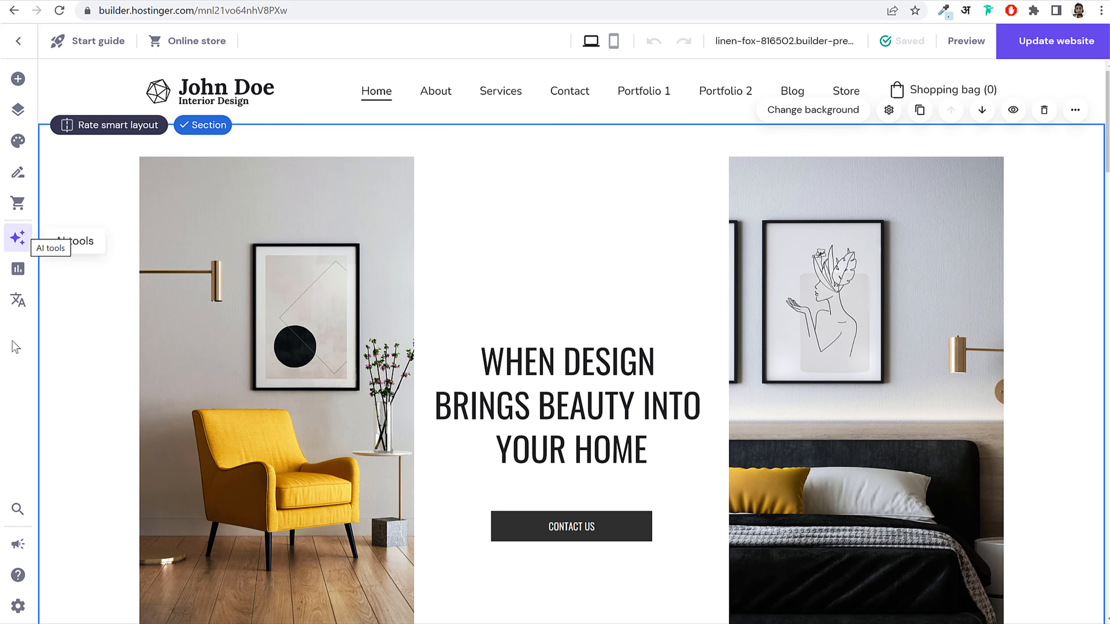
pyautogui.click(20, 607)
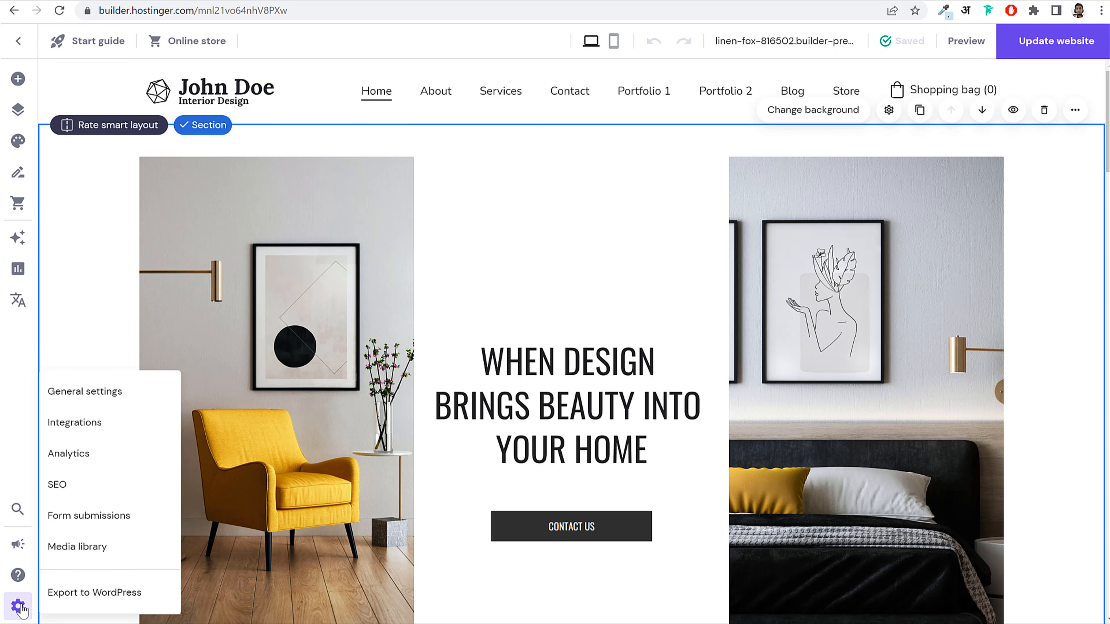
pyautogui.click(100, 392)
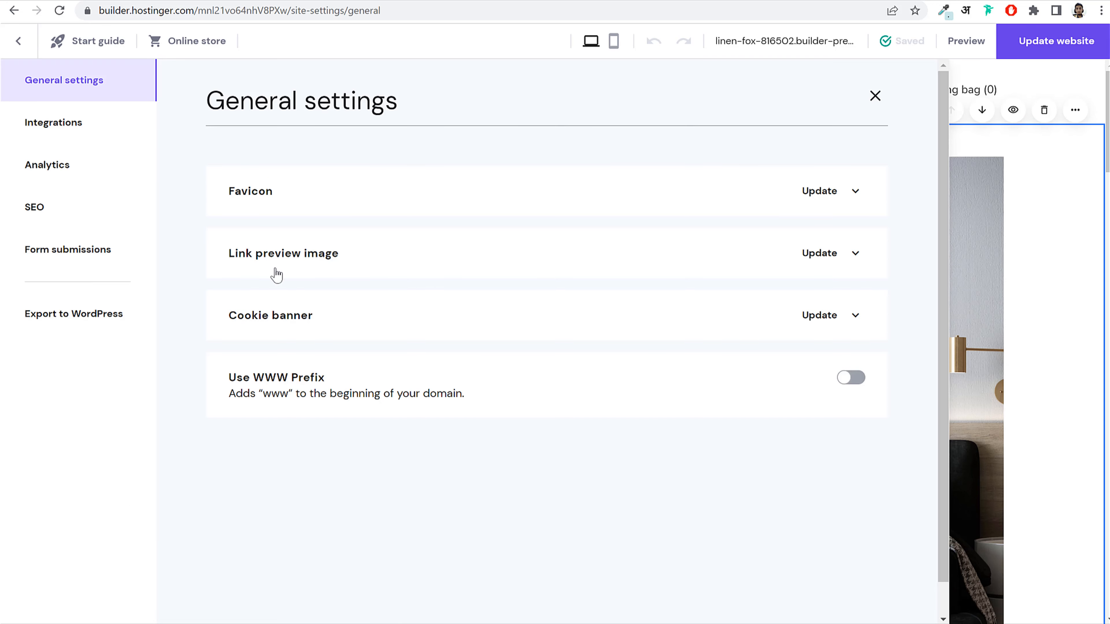
pyautogui.click(319, 196)
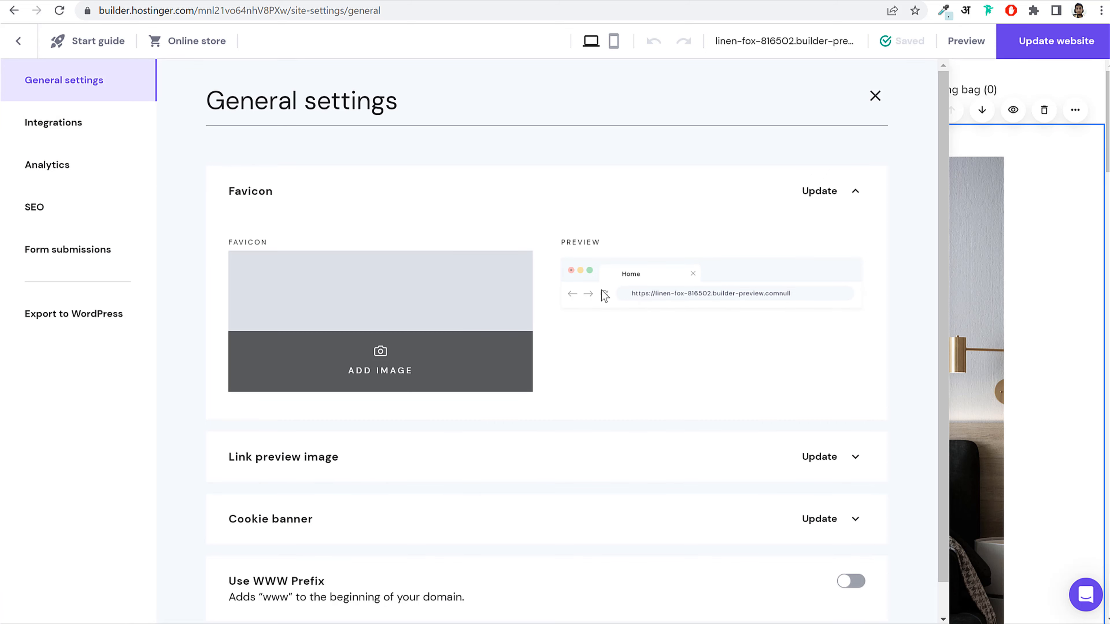
pyautogui.click(389, 359)
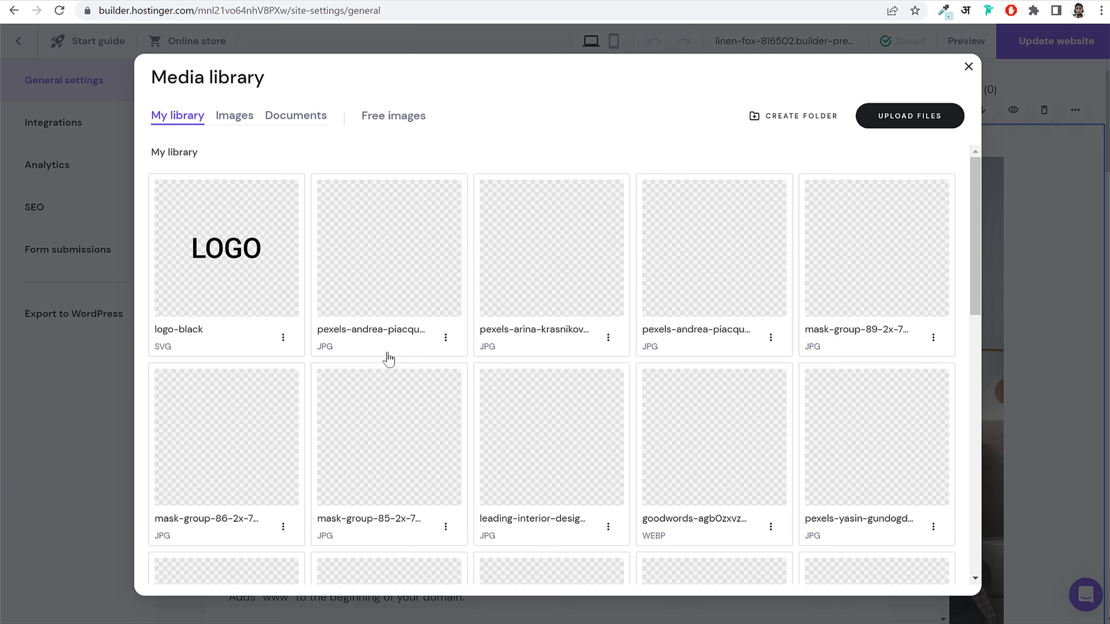
pyautogui.click(250, 257)
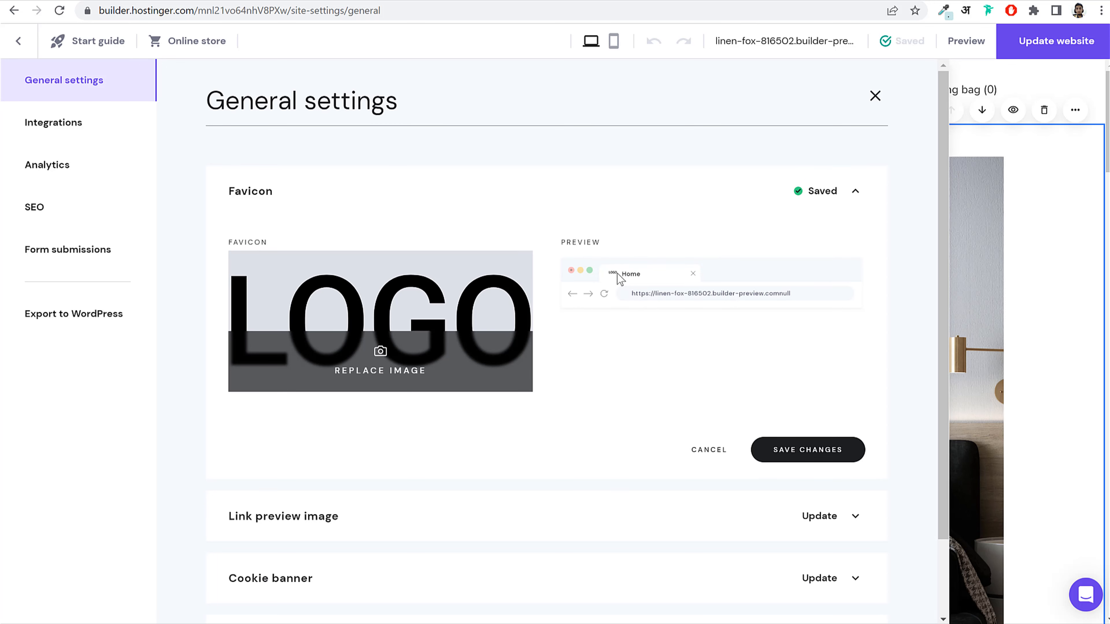
# Step: Enable the cookie banner with its default disclaimer text and save the settings
pyautogui.scroll(-3, 640, 385)
pyautogui.click(560, 425)
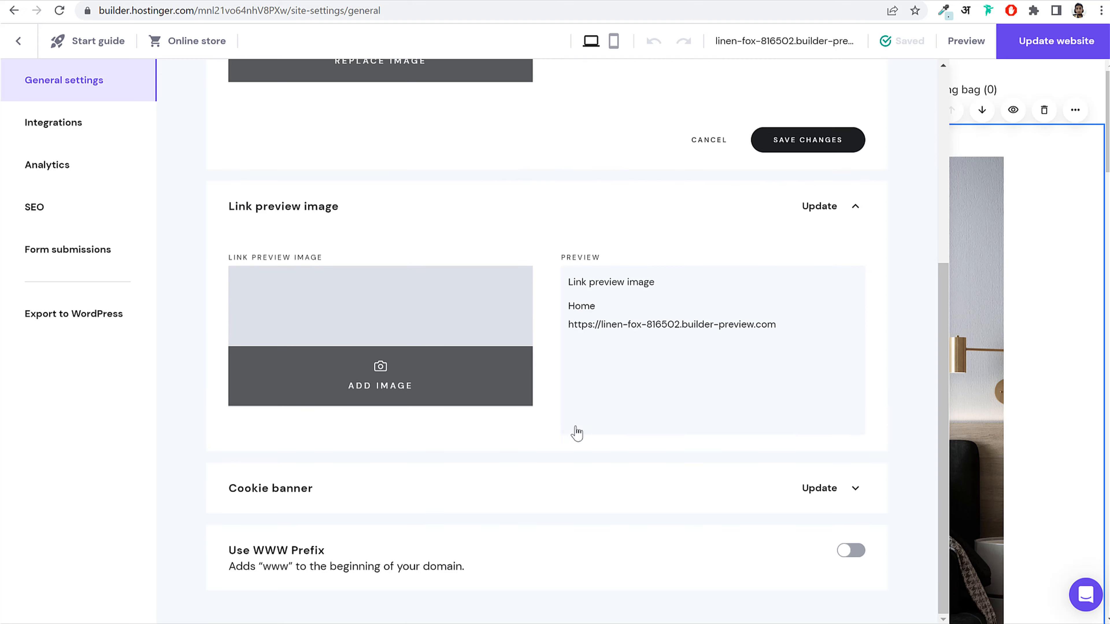
pyautogui.click(419, 494)
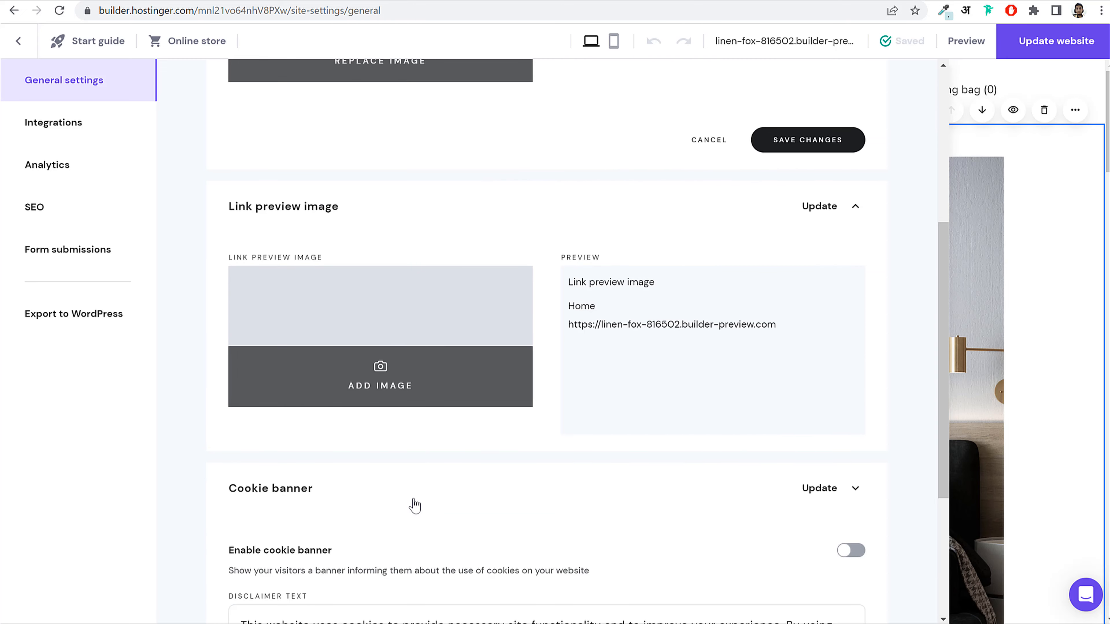
pyautogui.scroll(-5, 488, 498)
pyautogui.click(859, 314)
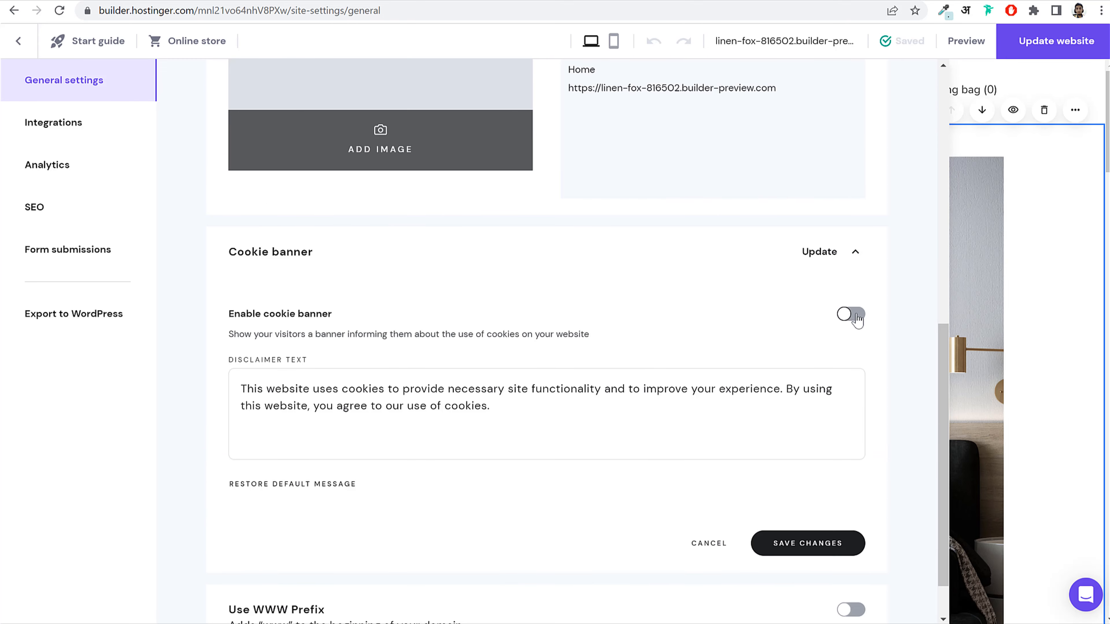
pyautogui.moveTo(258, 389); pyautogui.dragTo(497, 413)
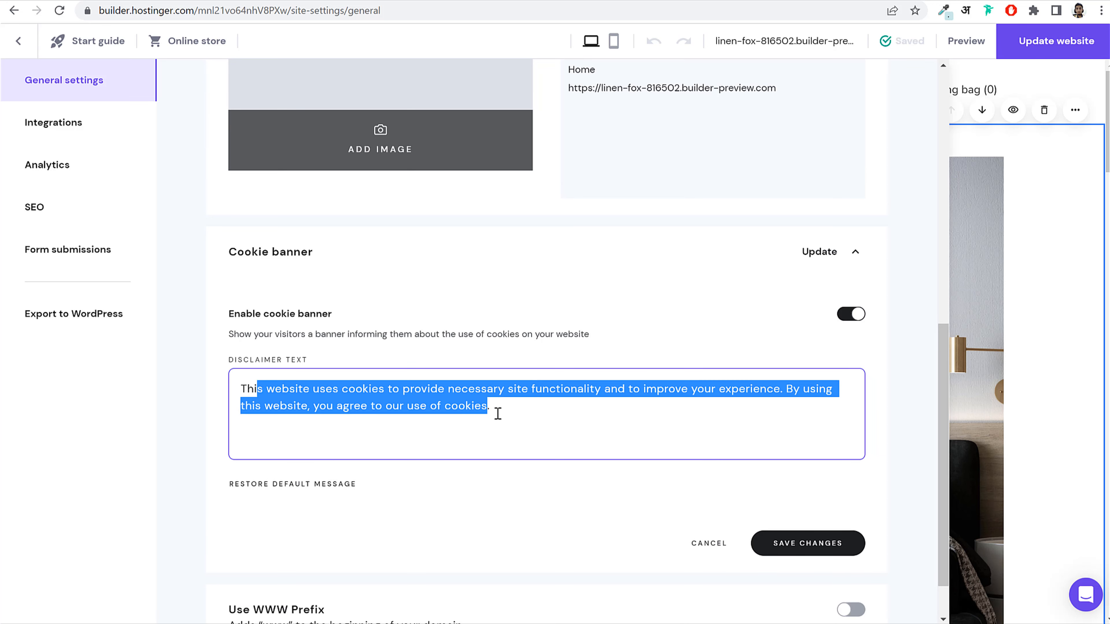
pyautogui.click(497, 414)
pyautogui.click(832, 541)
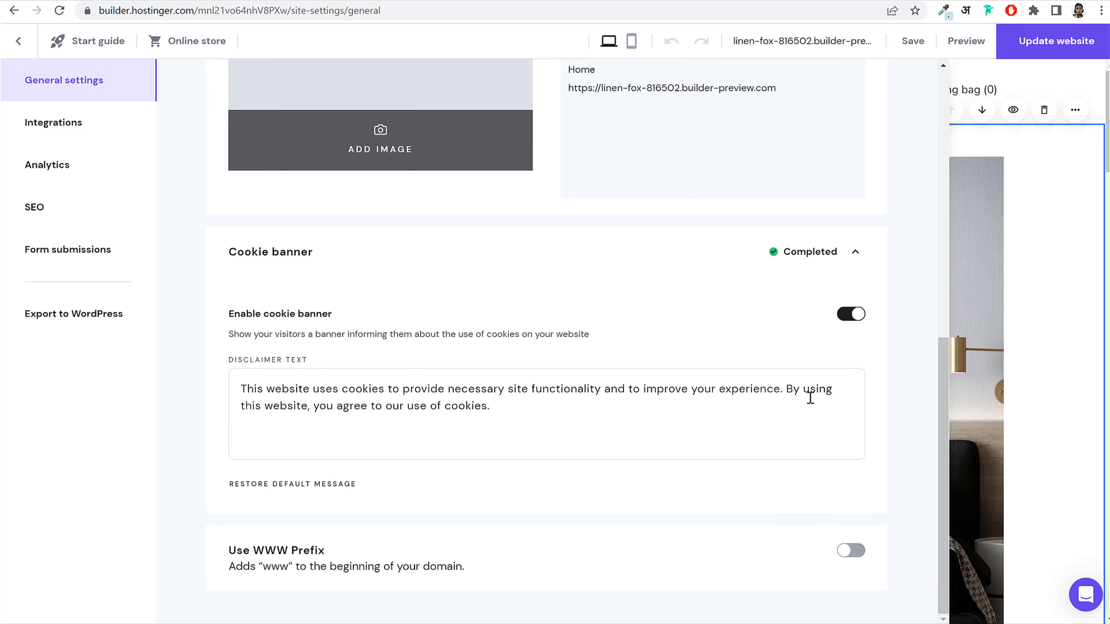
pyautogui.scroll(11, 786, 438)
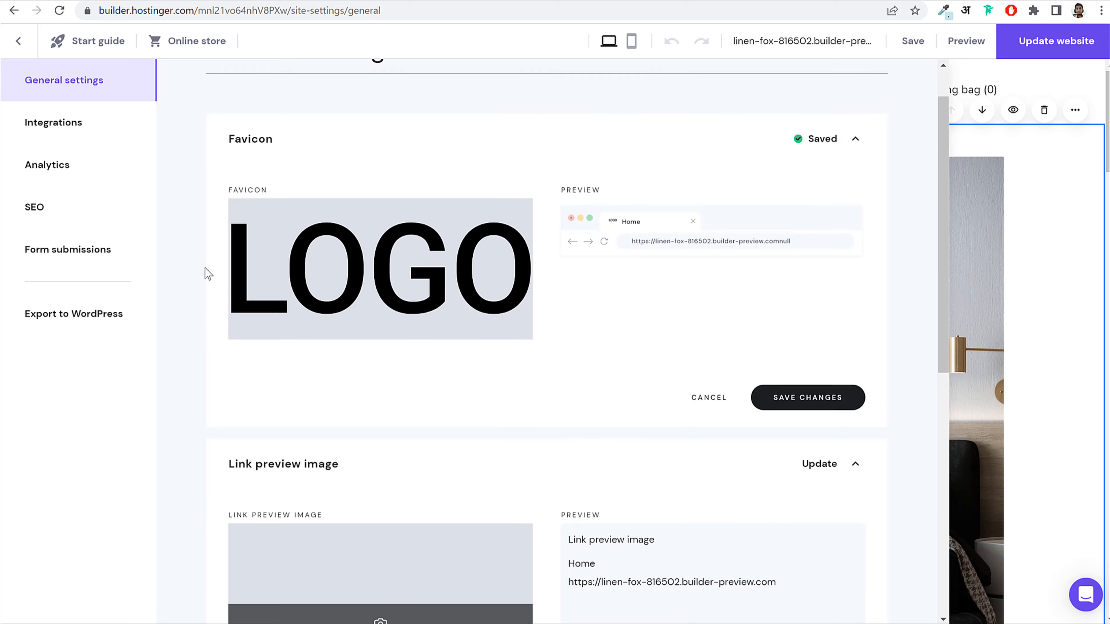
pyautogui.click(99, 123)
# Step: Inspect the Google Analytics ID field without connecting an ID
pyautogui.scroll(-5, 751, 280)
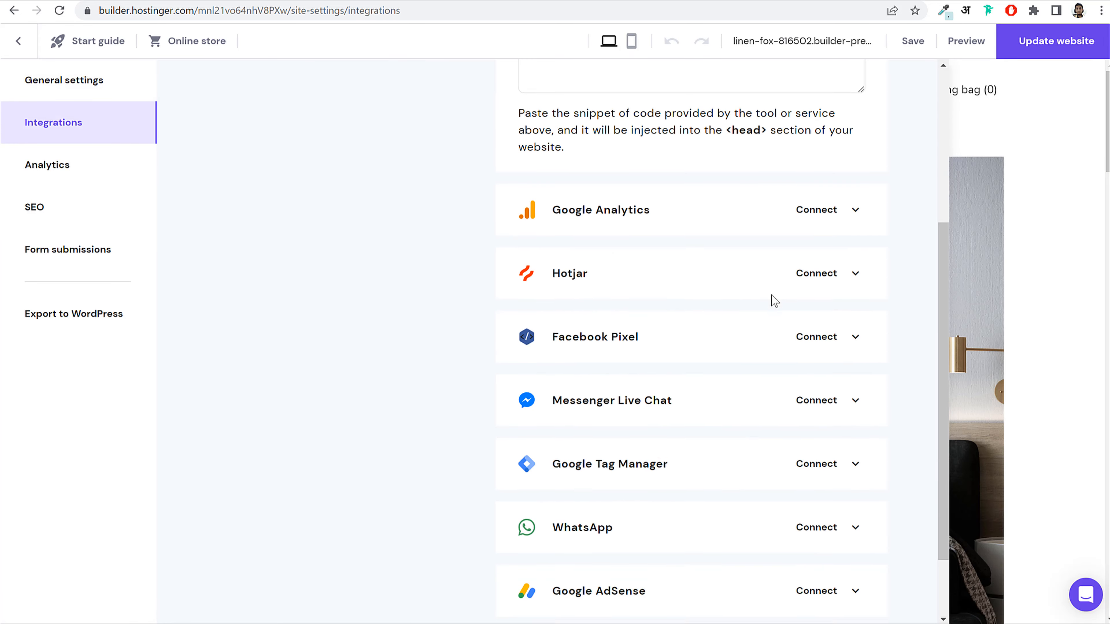
pyautogui.click(637, 207)
pyautogui.click(601, 282)
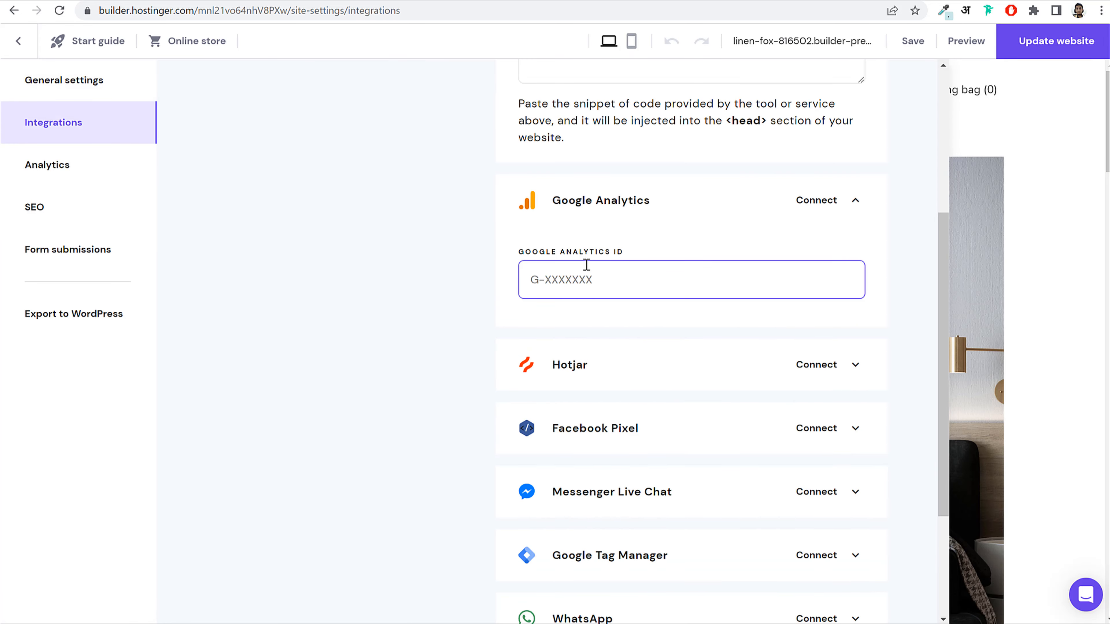
pyautogui.moveTo(513, 254); pyautogui.dragTo(625, 263)
pyautogui.click(624, 274)
pyautogui.click(726, 195)
# Step: Connect WhatsApp chat by entering and saving the business phone number
pyautogui.scroll(-2, 721, 314)
pyautogui.click(726, 435)
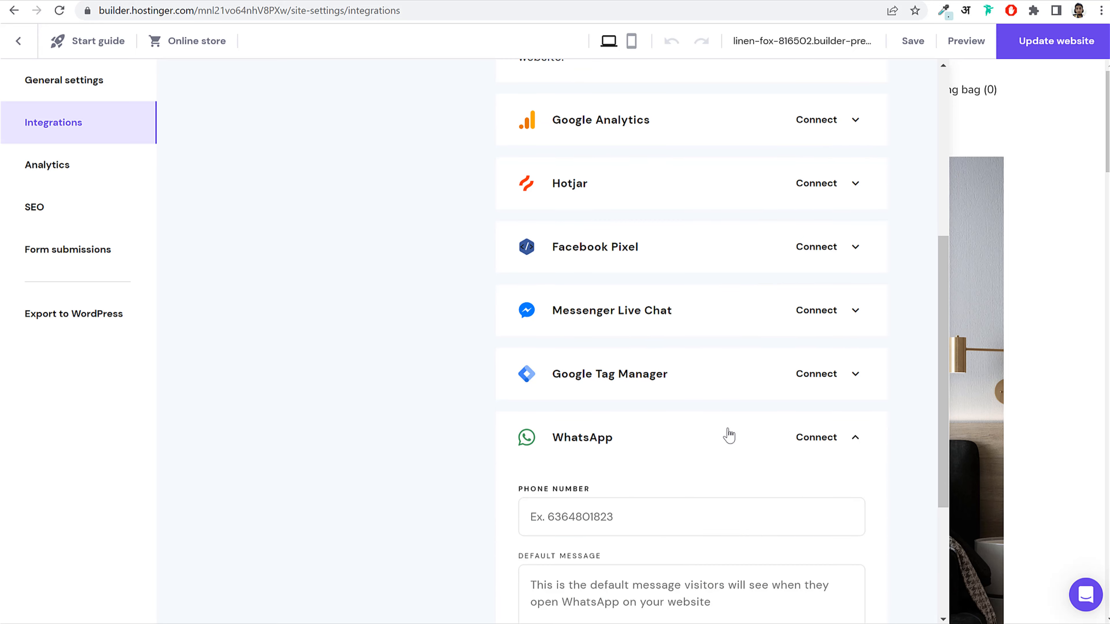
pyautogui.scroll(-3, 734, 429)
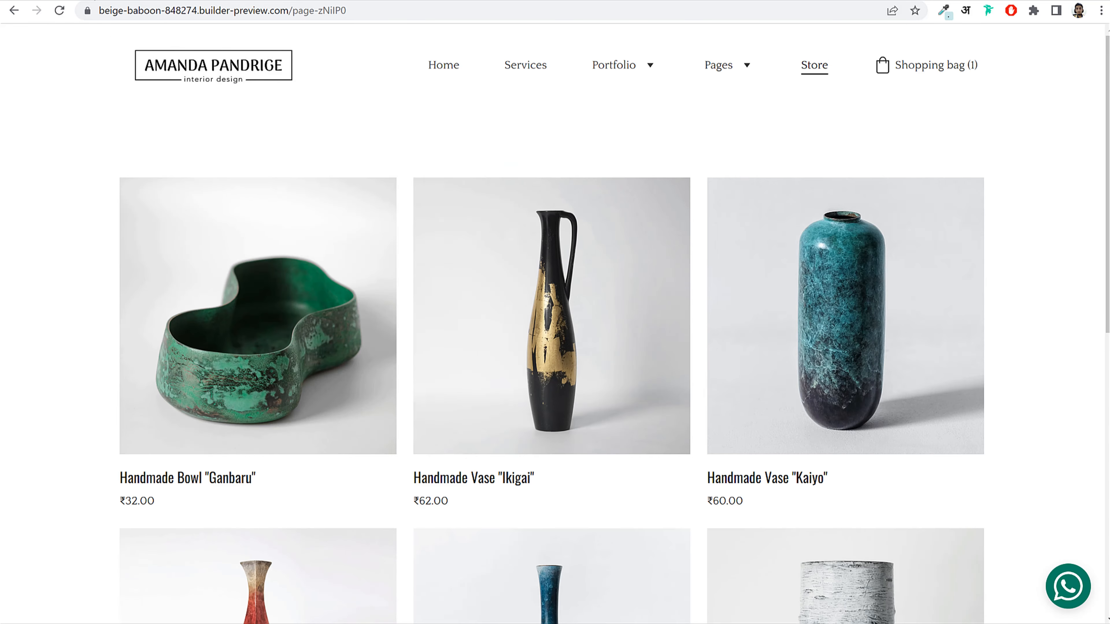
pyautogui.scroll(-6, 927, 414)
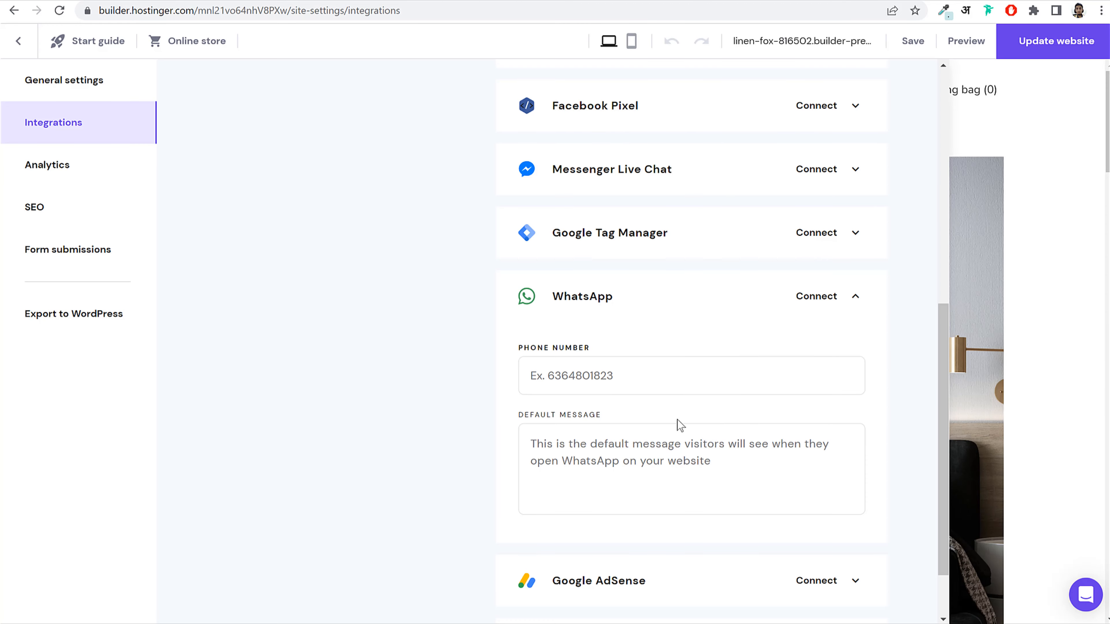
pyautogui.click(652, 376)
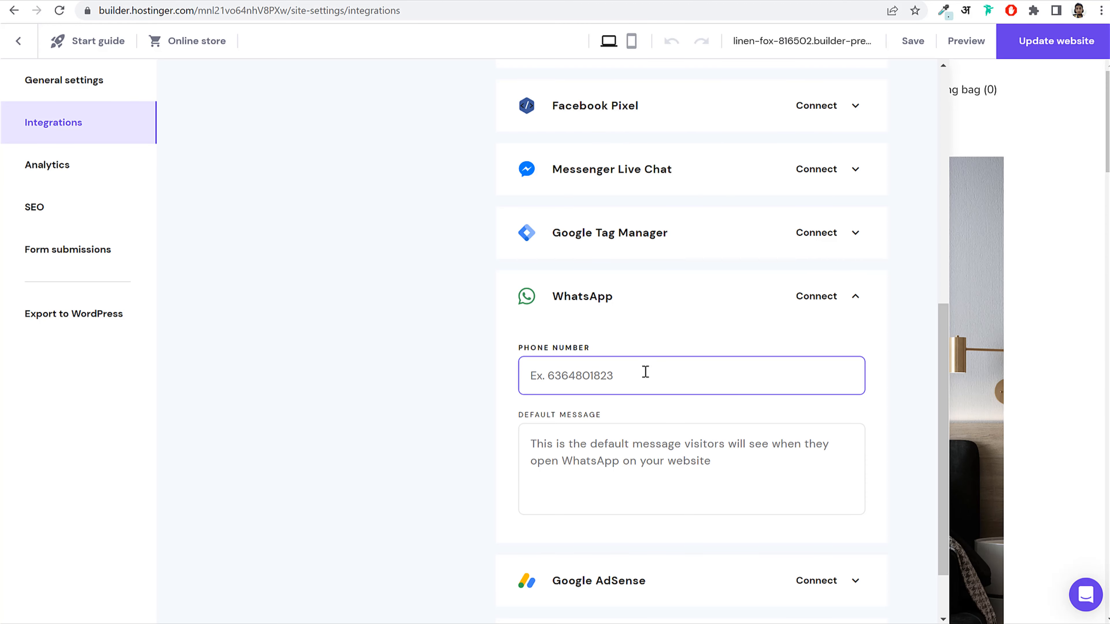
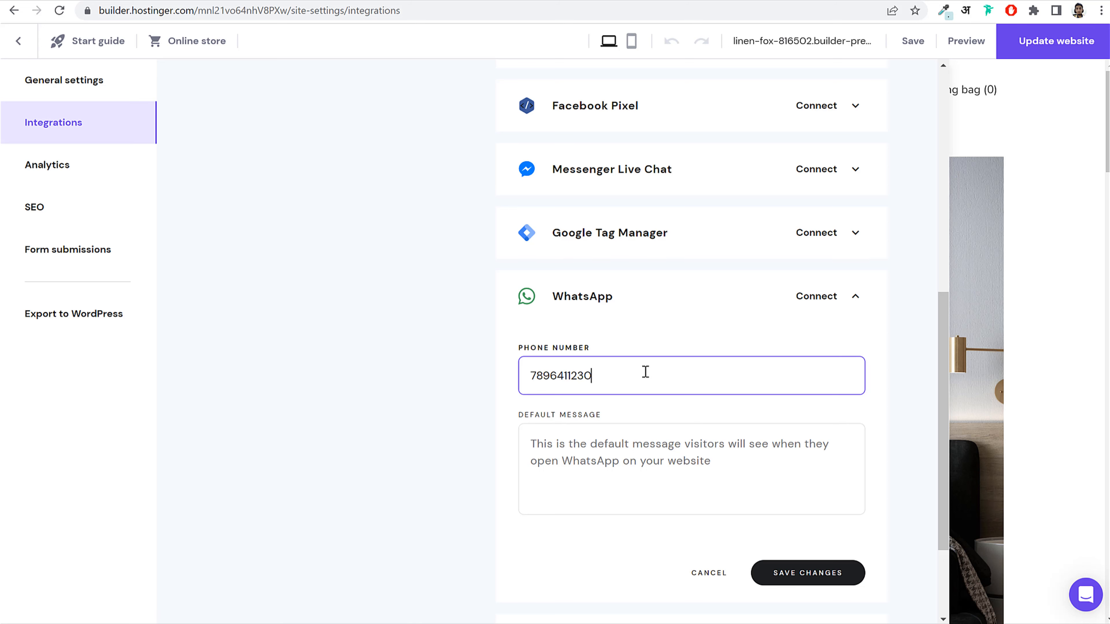
pyautogui.click(824, 578)
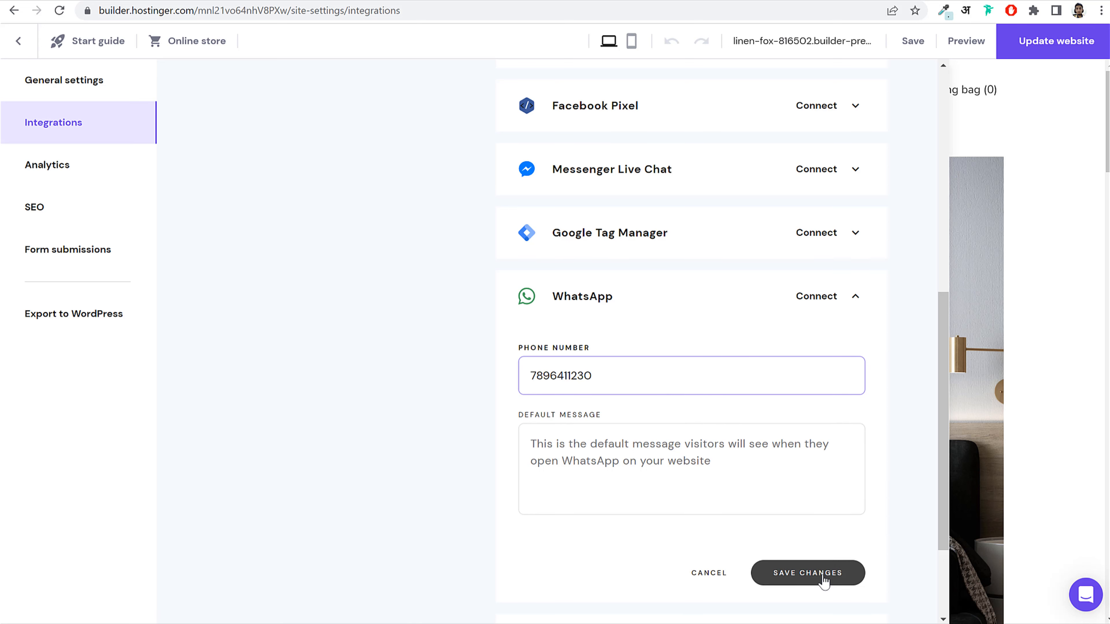
pyautogui.click(851, 297)
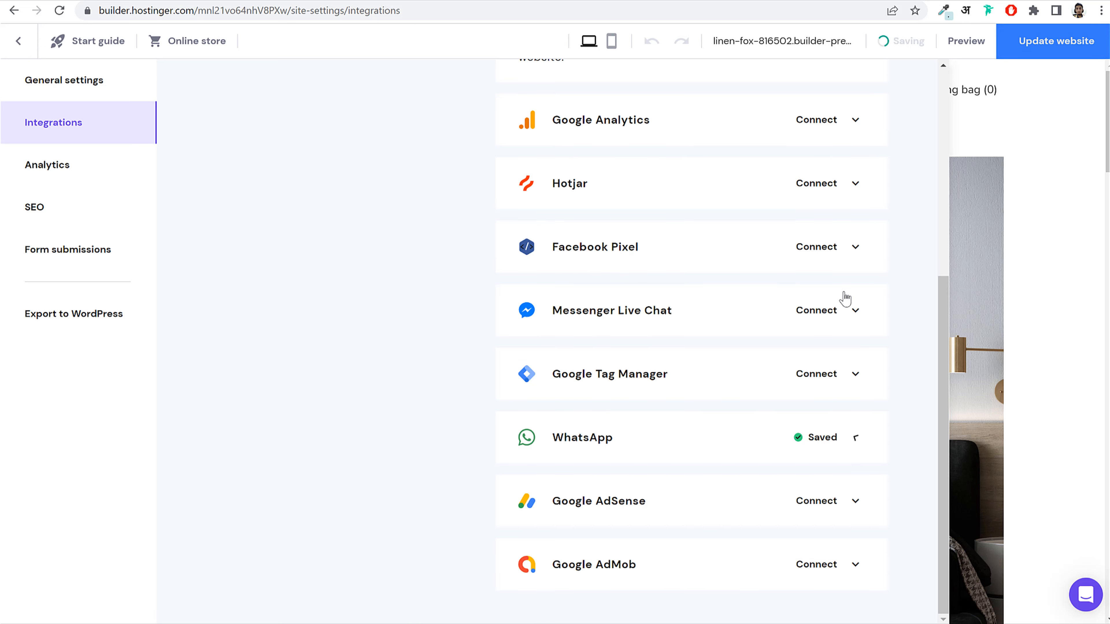
# Step: Look at the Google AdSense section and collapse it without adding content
pyautogui.click(731, 514)
pyautogui.scroll(-2, 793, 503)
pyautogui.click(629, 319)
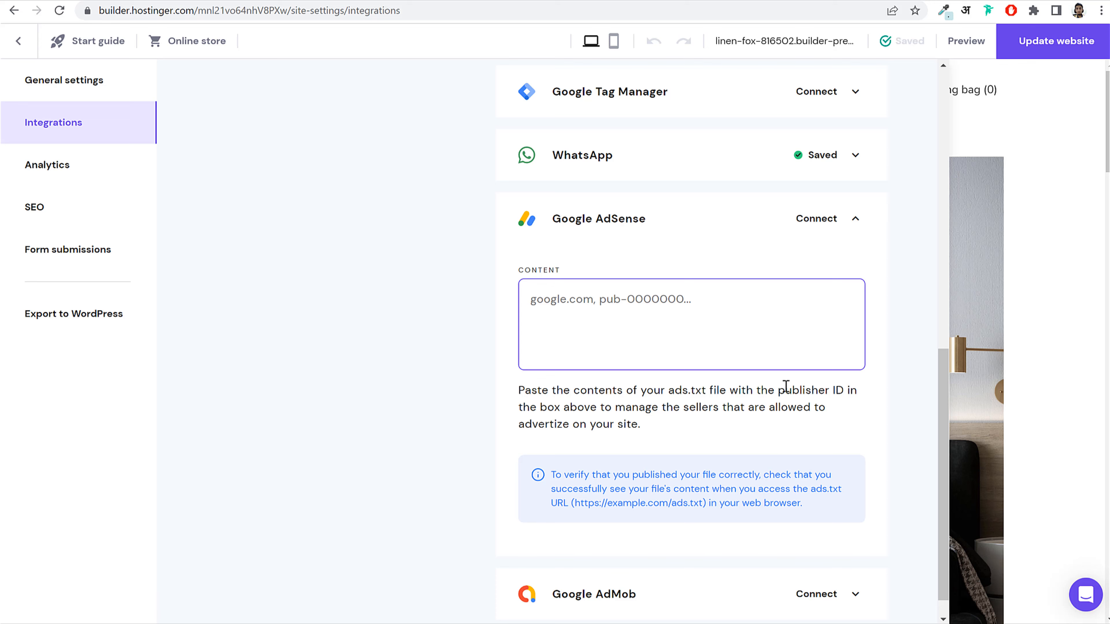
pyautogui.click(850, 232)
pyautogui.scroll(3, 696, 483)
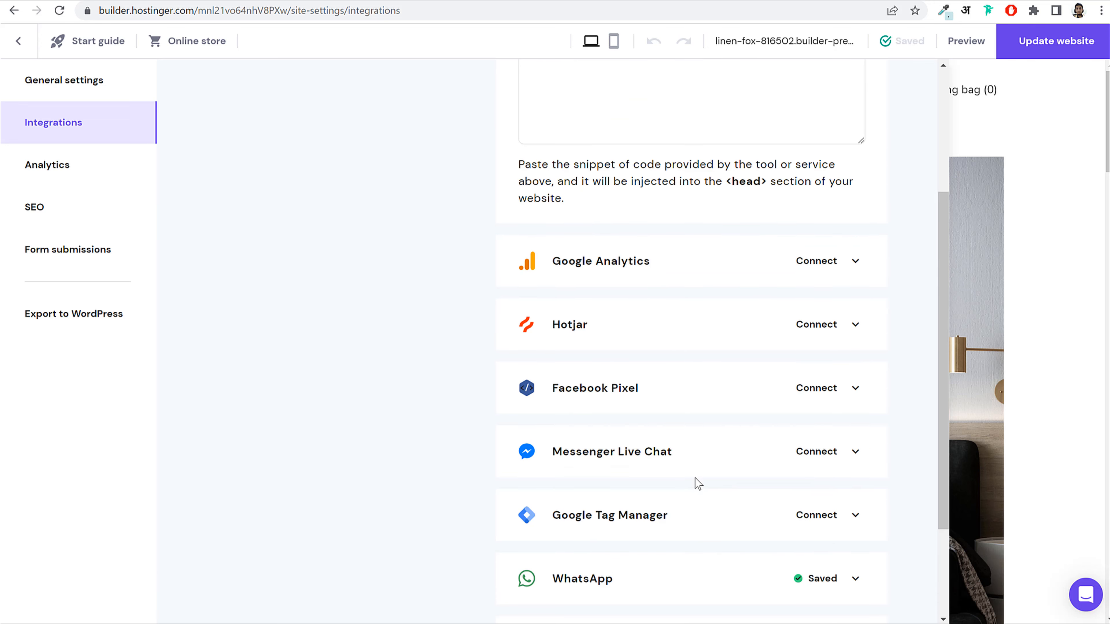
# Step: Open Analytics and scroll through the sessions and unique visitors overview
pyautogui.click(93, 184)
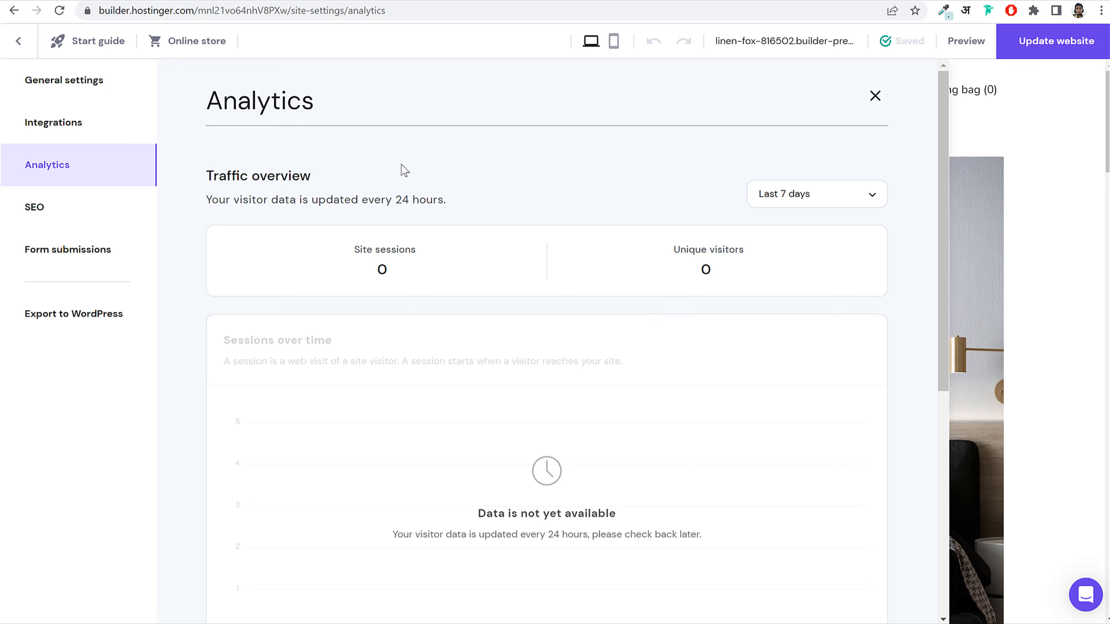
pyautogui.scroll(-4, 542, 271)
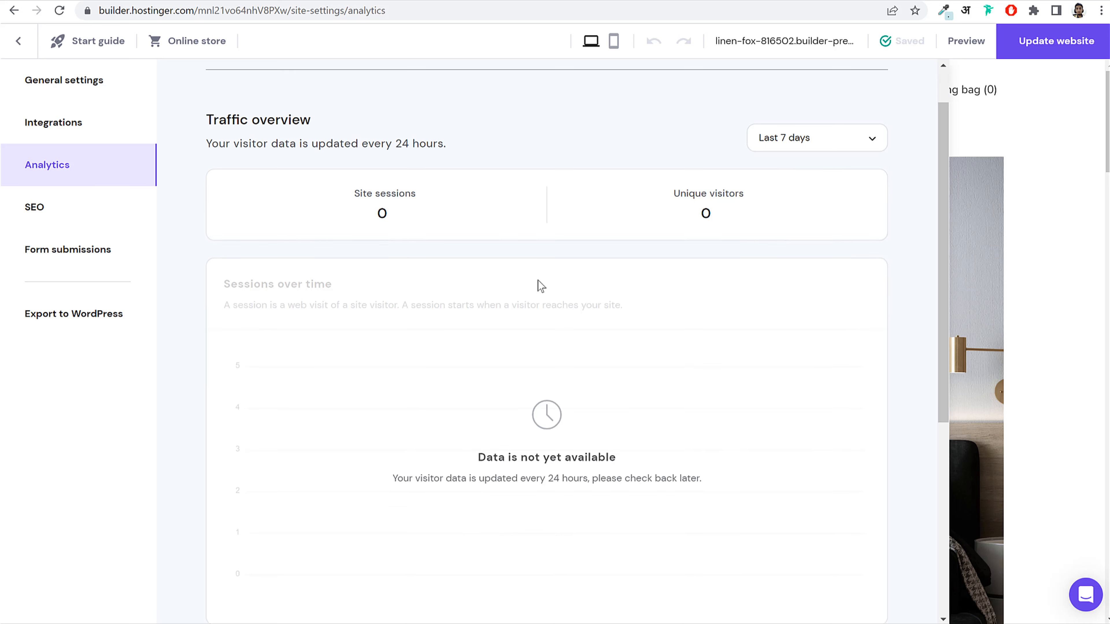
pyautogui.scroll(4, 590, 319)
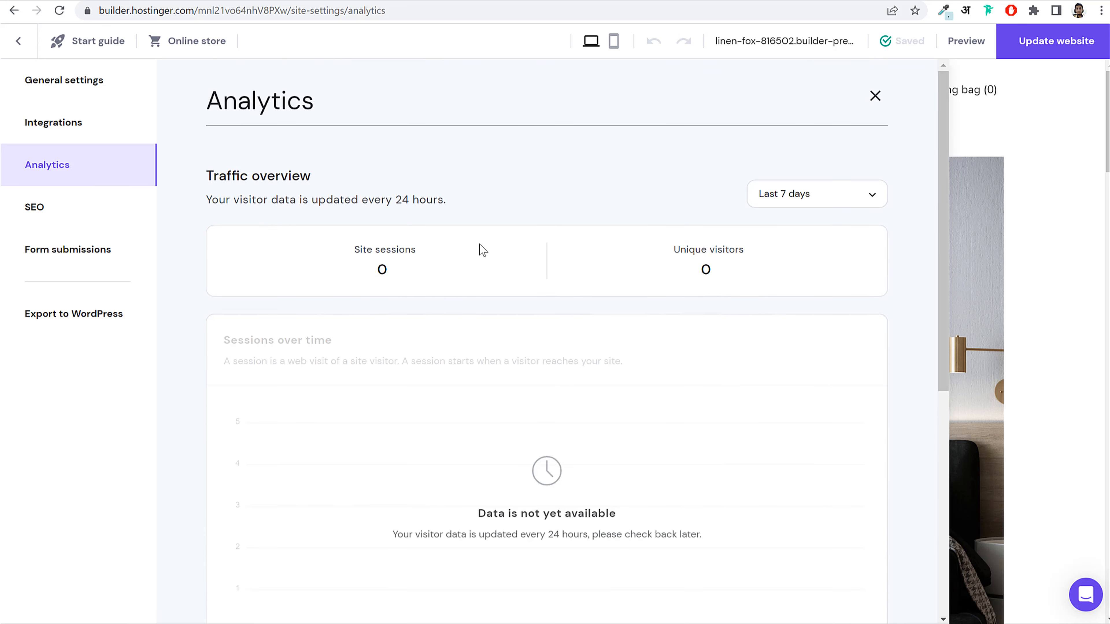
pyautogui.scroll(-5, 483, 251)
pyautogui.scroll(-2, 616, 352)
pyautogui.scroll(7, 607, 360)
# Step: Start the Home page SEO setup with business name 'Fehem Interior Design' and English
pyautogui.click(74, 221)
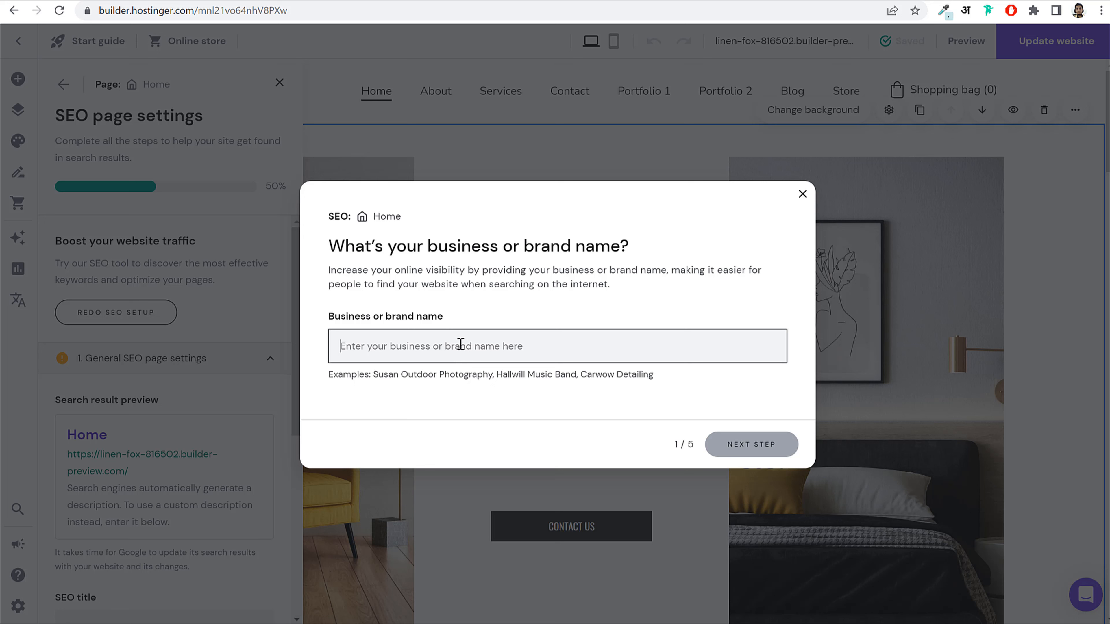
pyautogui.write('Fehem In')
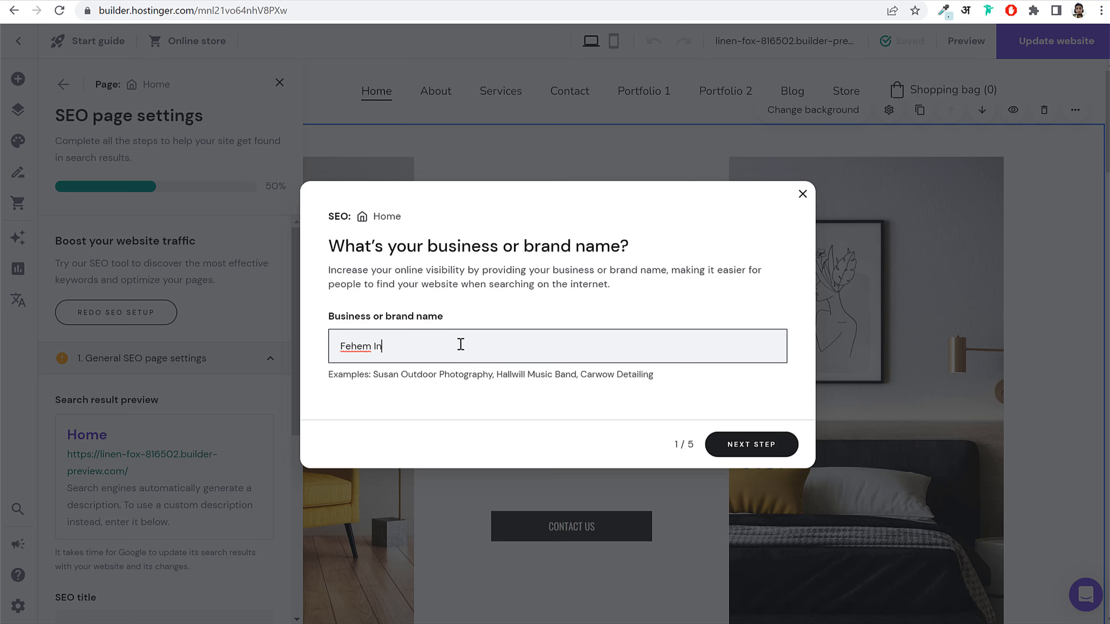
pyautogui.write('terior Design')
pyautogui.click(783, 453)
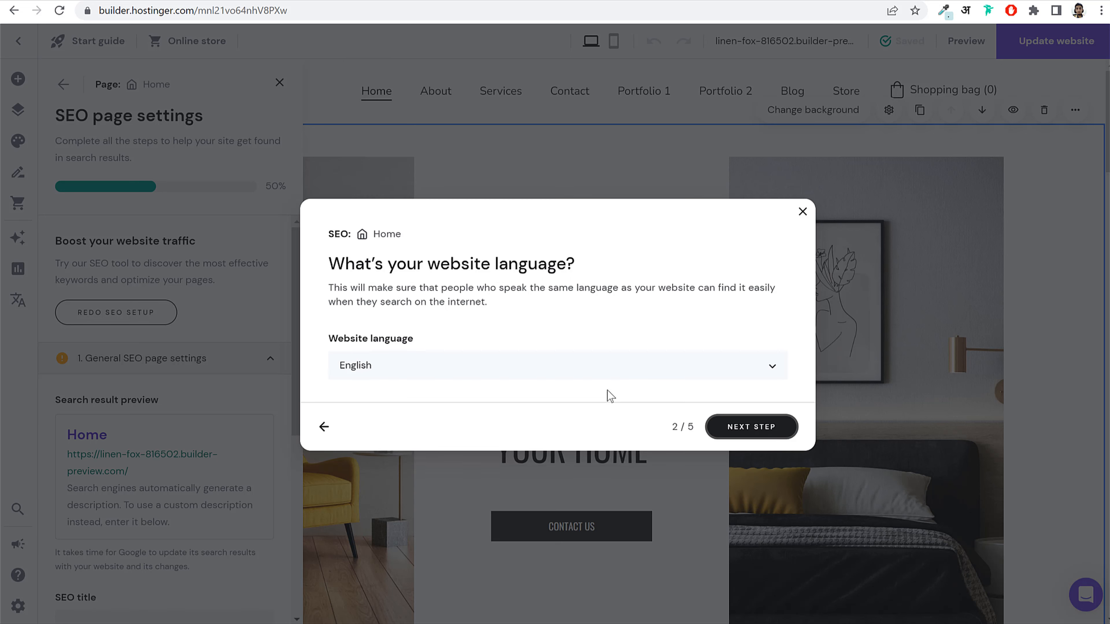
pyautogui.click(768, 433)
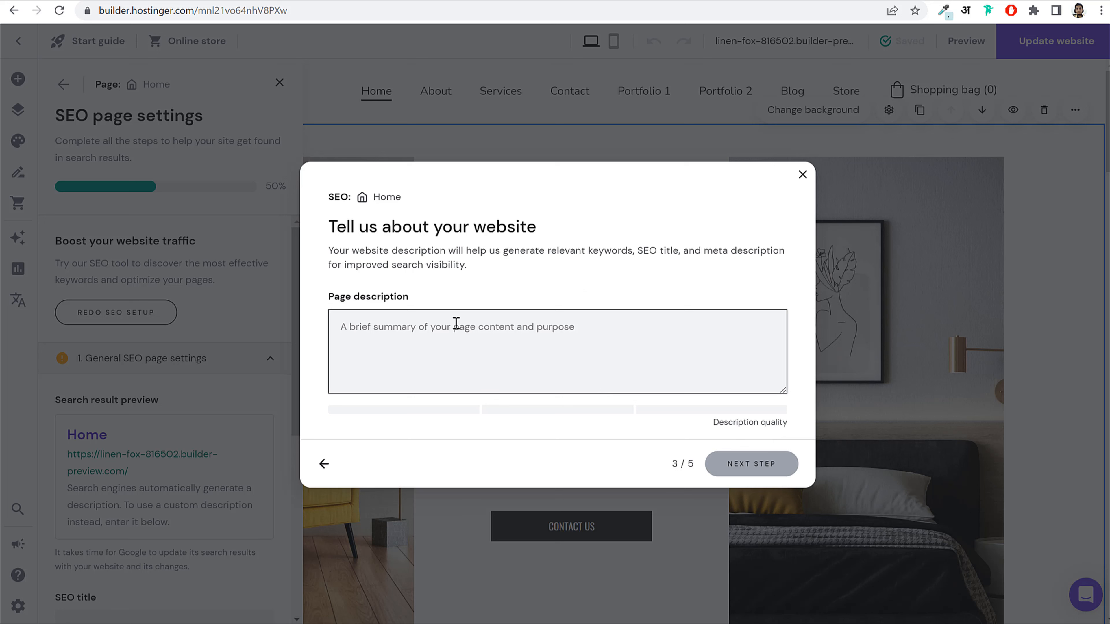
# Step: Fill the page description using text copied from the Sora vase product description
pyautogui.write('https://fehem.in/')
pyautogui.hotkey('ctrl', 'v')
pyautogui.hotkey('ctrl', 'v')
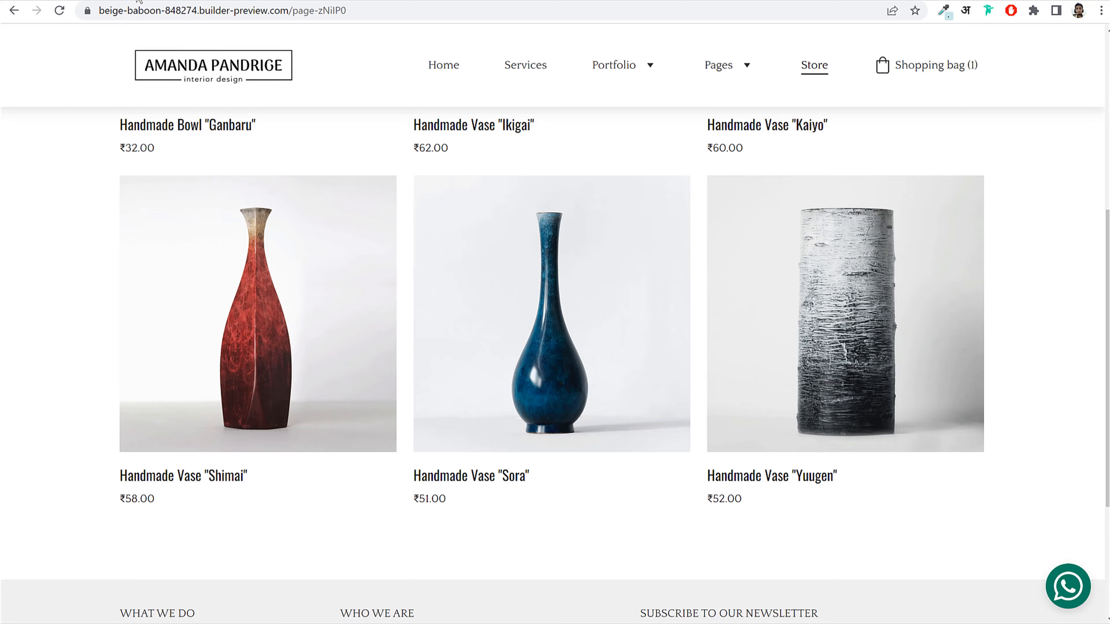
pyautogui.scroll(-5, 566, 397)
pyautogui.click(458, 153)
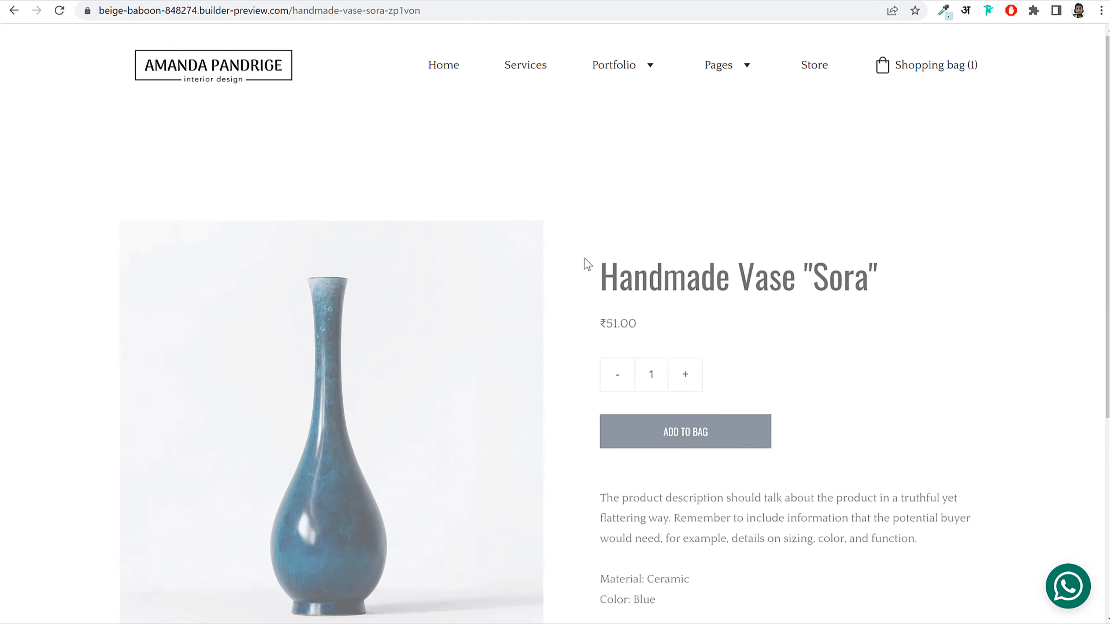
pyautogui.moveTo(604, 450); pyautogui.dragTo(917, 496)
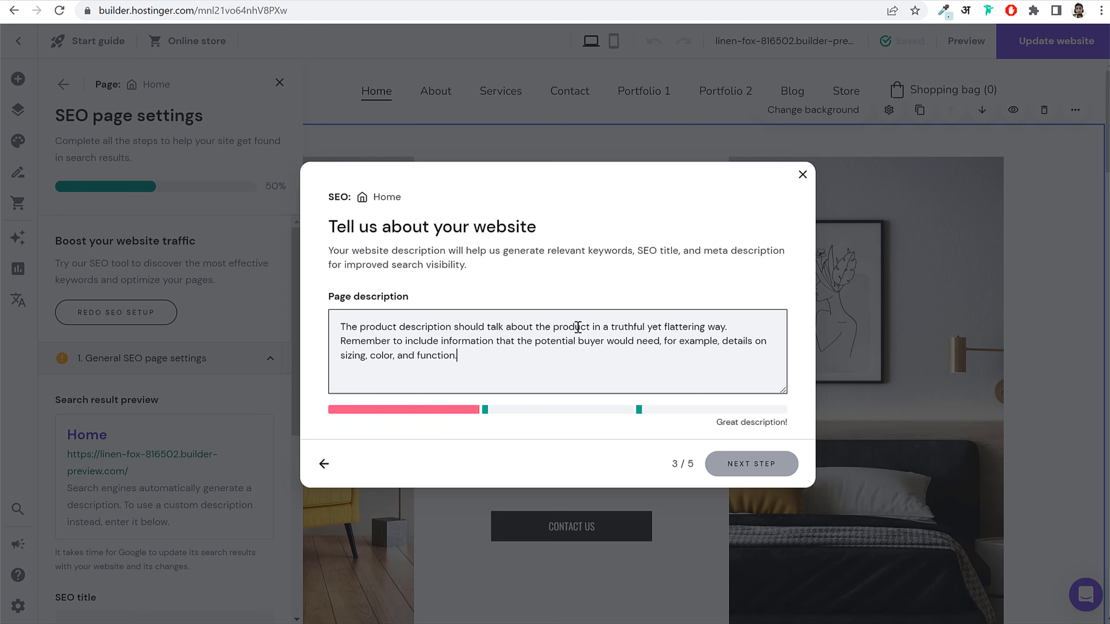
pyautogui.click(769, 464)
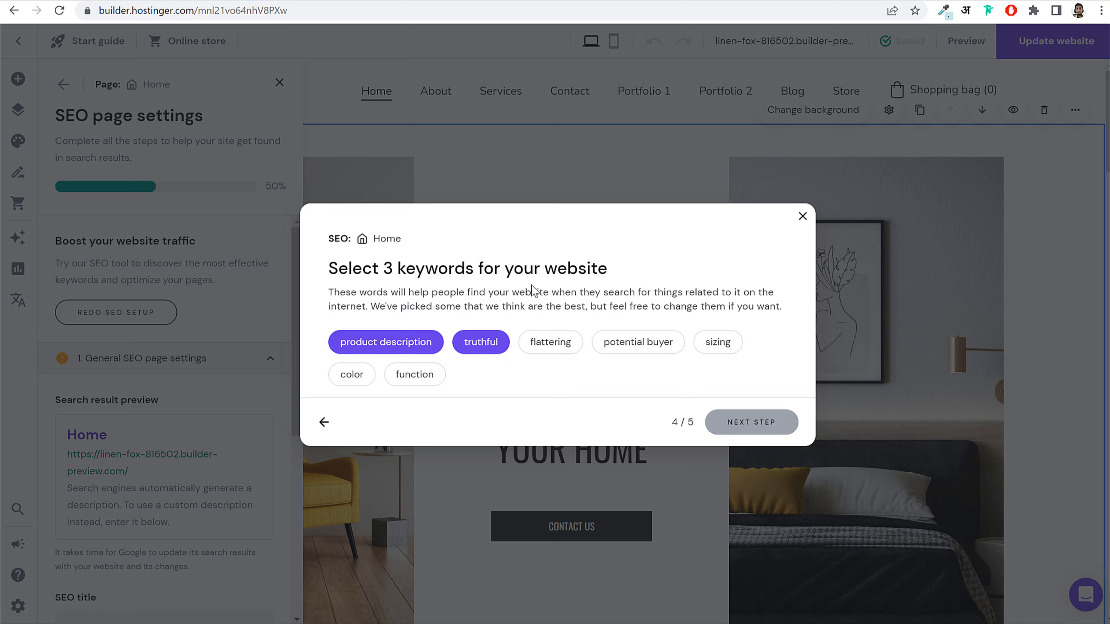
# Step: Choose keywords product description, truthful and flattering
pyautogui.click(555, 345)
pyautogui.click(771, 430)
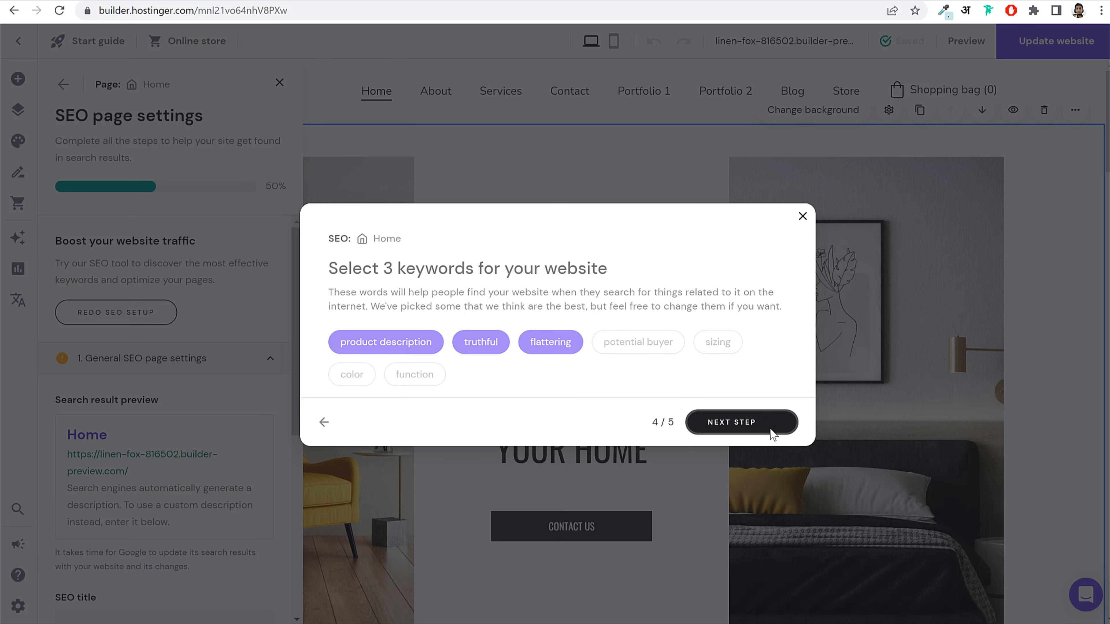
pyautogui.click(770, 431)
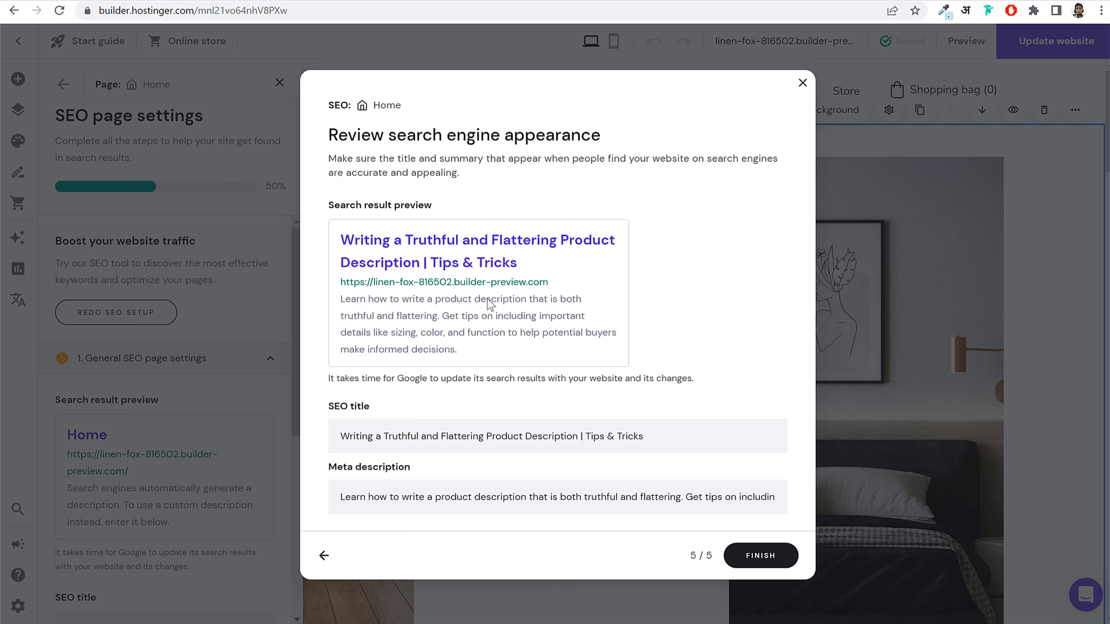
# Step: Apply the SEO title and meta description and finish setup at 100% progress
pyautogui.moveTo(329, 204); pyautogui.dragTo(465, 205)
pyautogui.click(464, 205)
pyautogui.click(689, 443)
pyautogui.hotkey('ctrl', 'a')
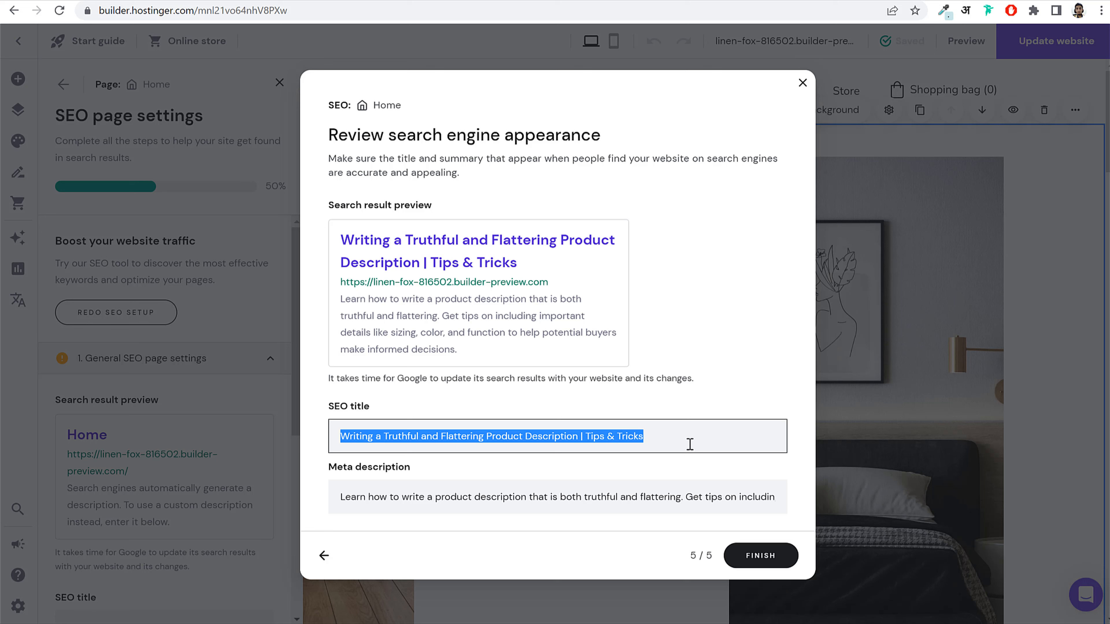
pyautogui.click(378, 505)
pyautogui.hotkey('ctrl', 'a')
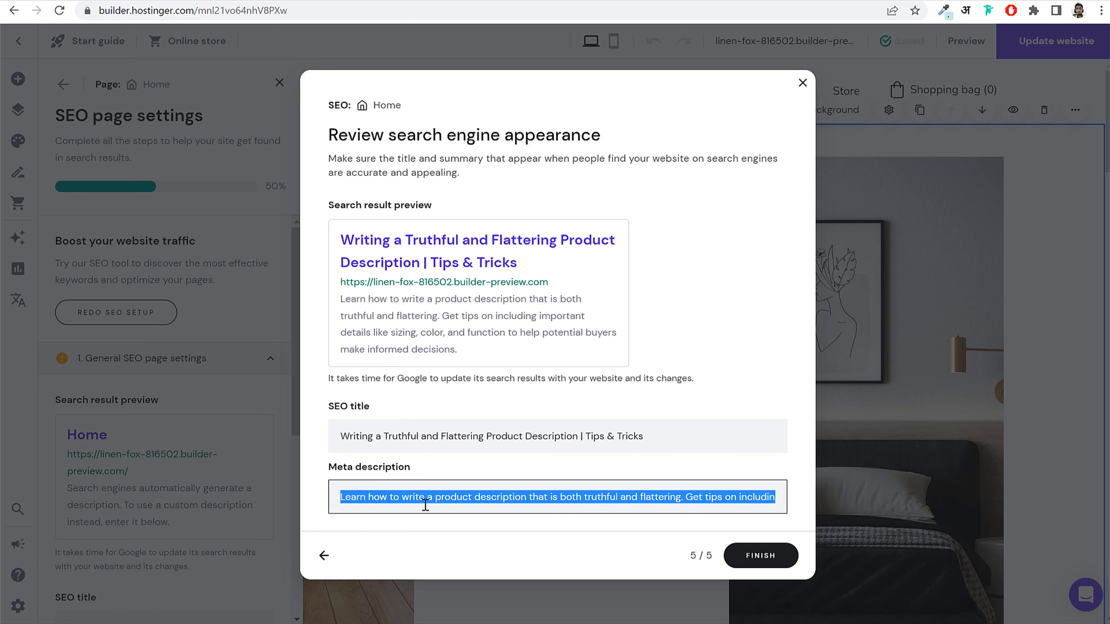
pyautogui.click(761, 556)
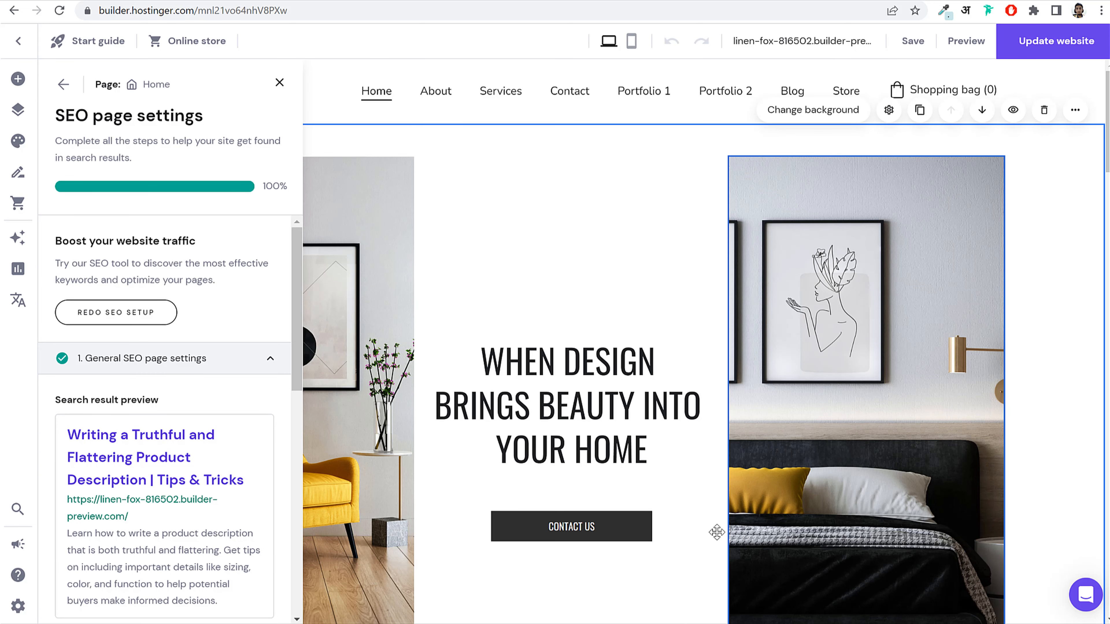
pyautogui.scroll(-10, 160, 351)
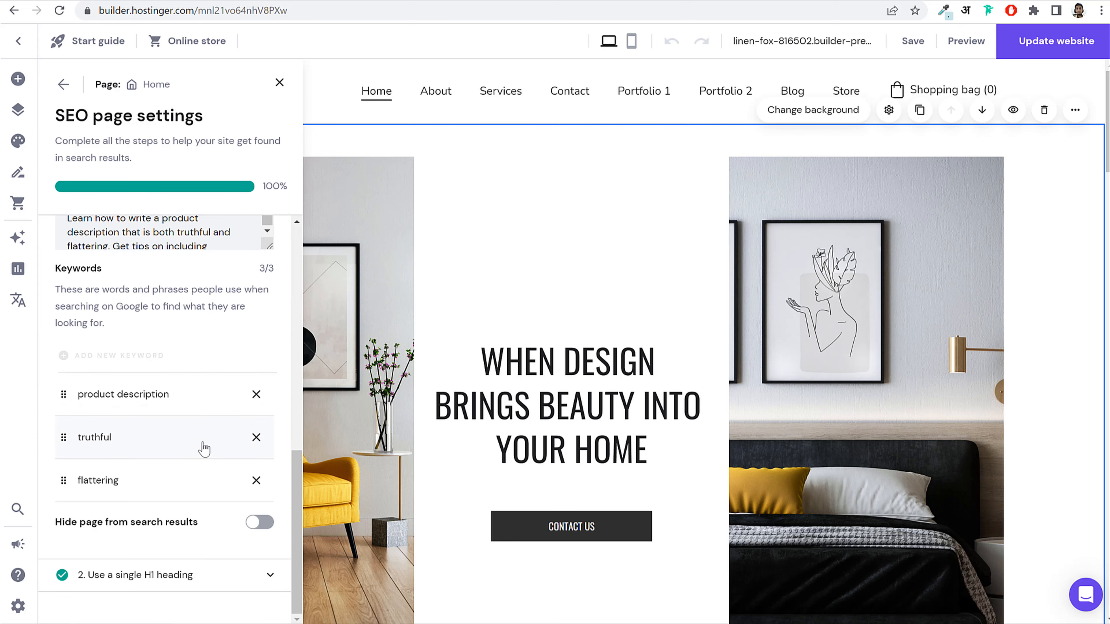
pyautogui.scroll(10, 179, 454)
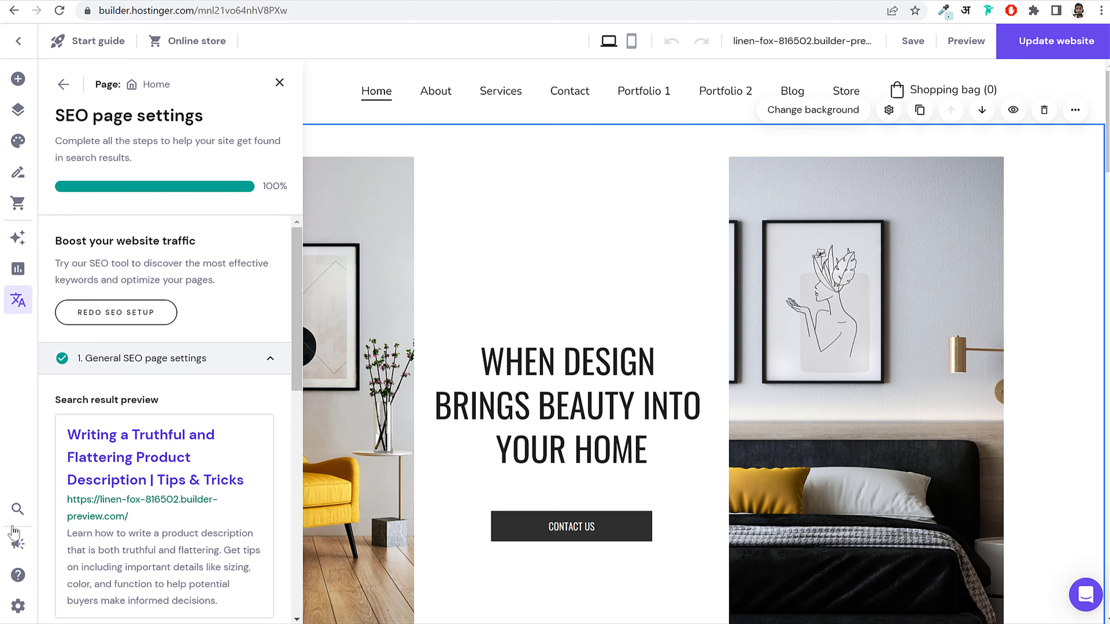
# Step: Check the Contact form's submissions list in Form submissions
pyautogui.click(18, 606)
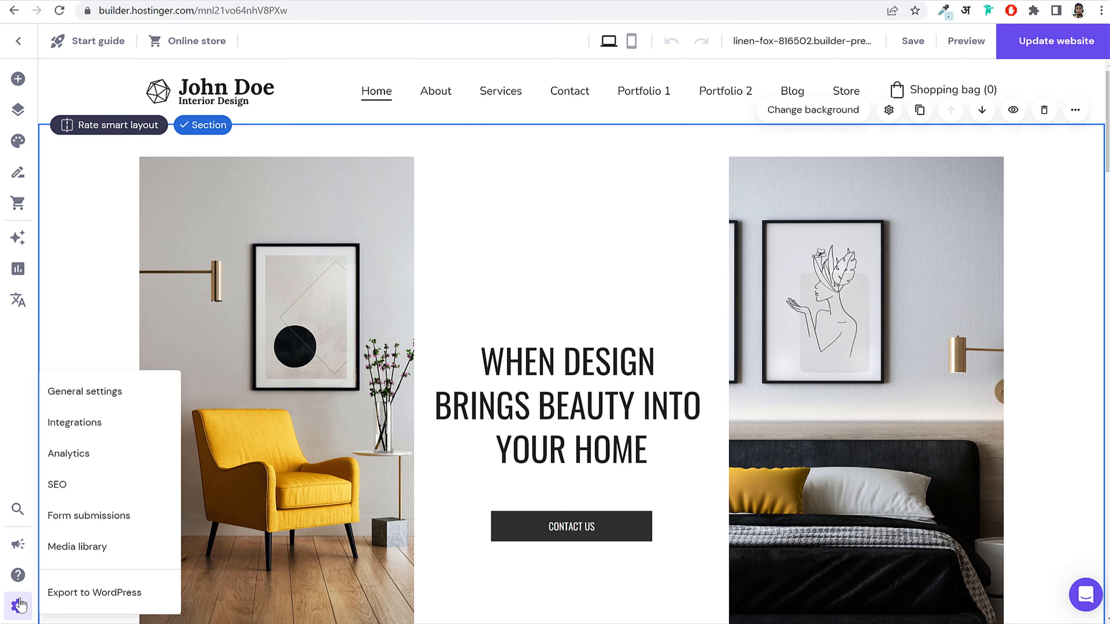
pyautogui.click(90, 517)
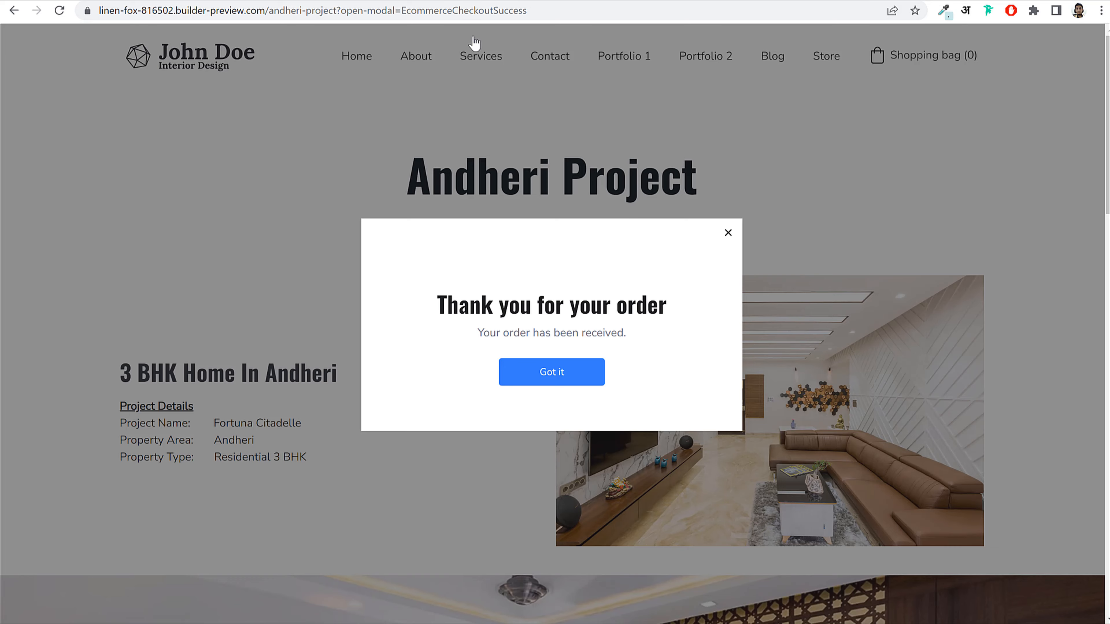
pyautogui.click(774, 206)
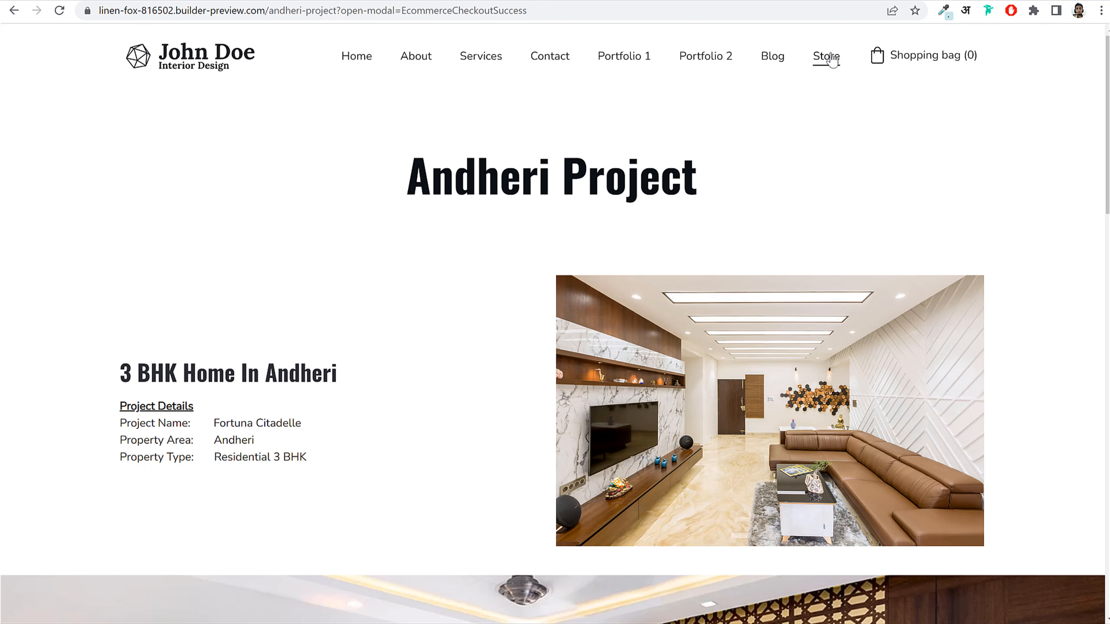
pyautogui.click(555, 59)
pyautogui.scroll(-3, 649, 362)
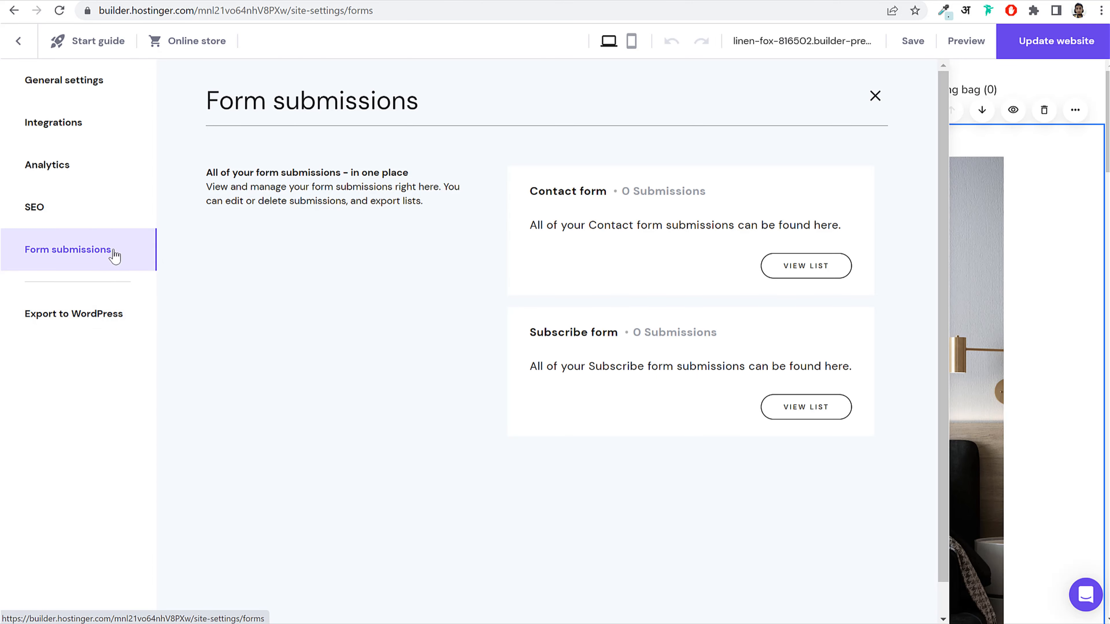
pyautogui.click(800, 268)
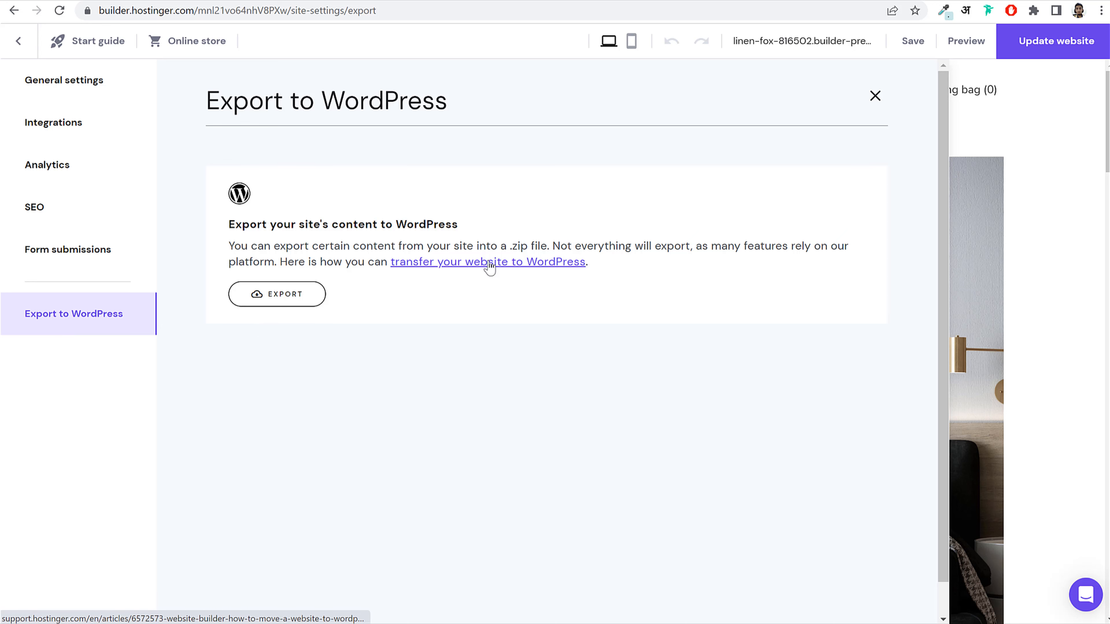
# Step: Read the Export to WordPress explanation, then close it and scroll the editor
pyautogui.moveTo(235, 223); pyautogui.dragTo(534, 243)
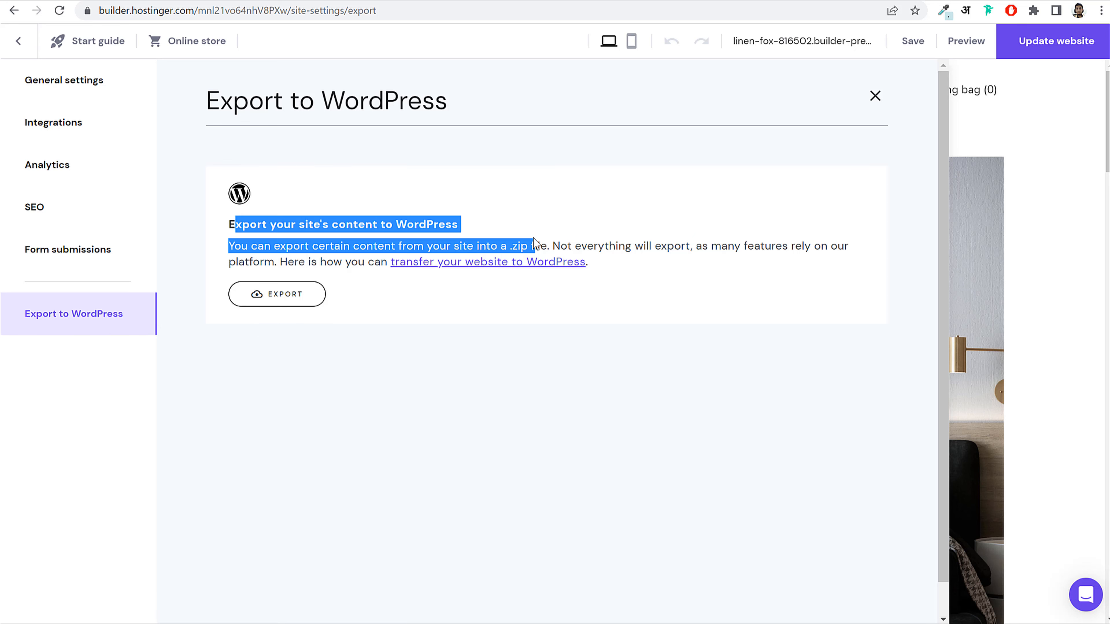
pyautogui.click(590, 244)
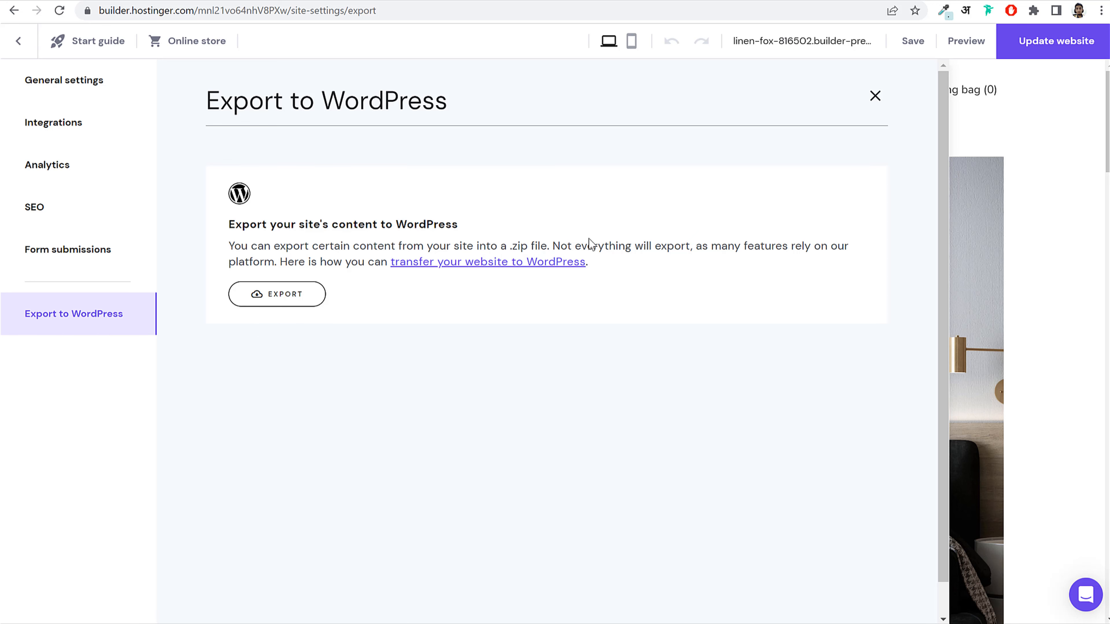
pyautogui.click(875, 99)
pyautogui.scroll(-12, 821, 393)
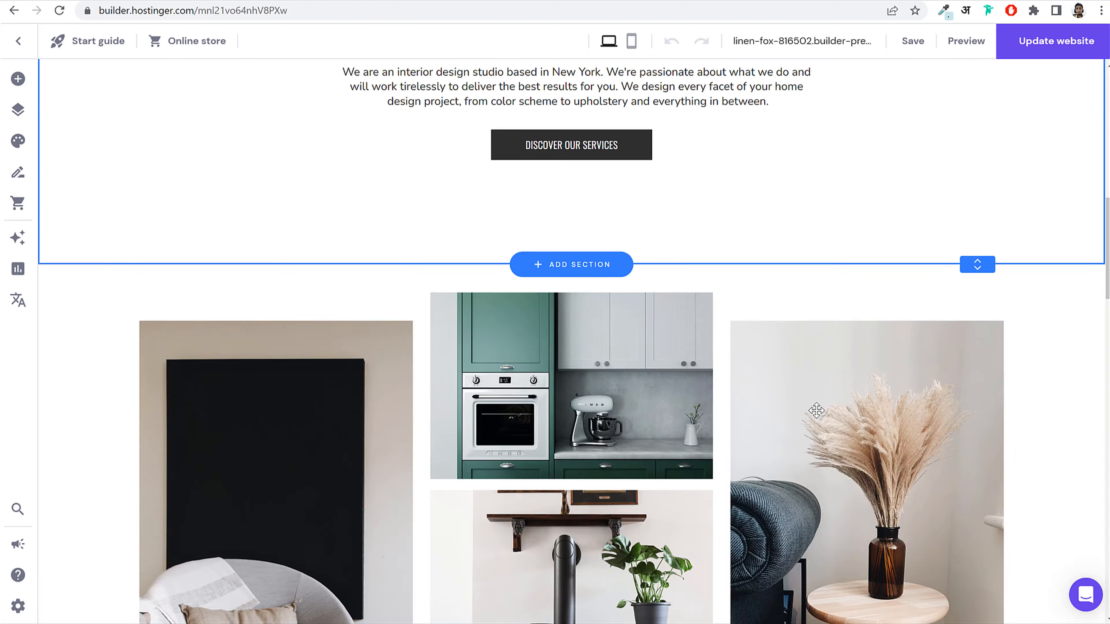
pyautogui.scroll(-15, 816, 413)
pyautogui.scroll(5, 816, 438)
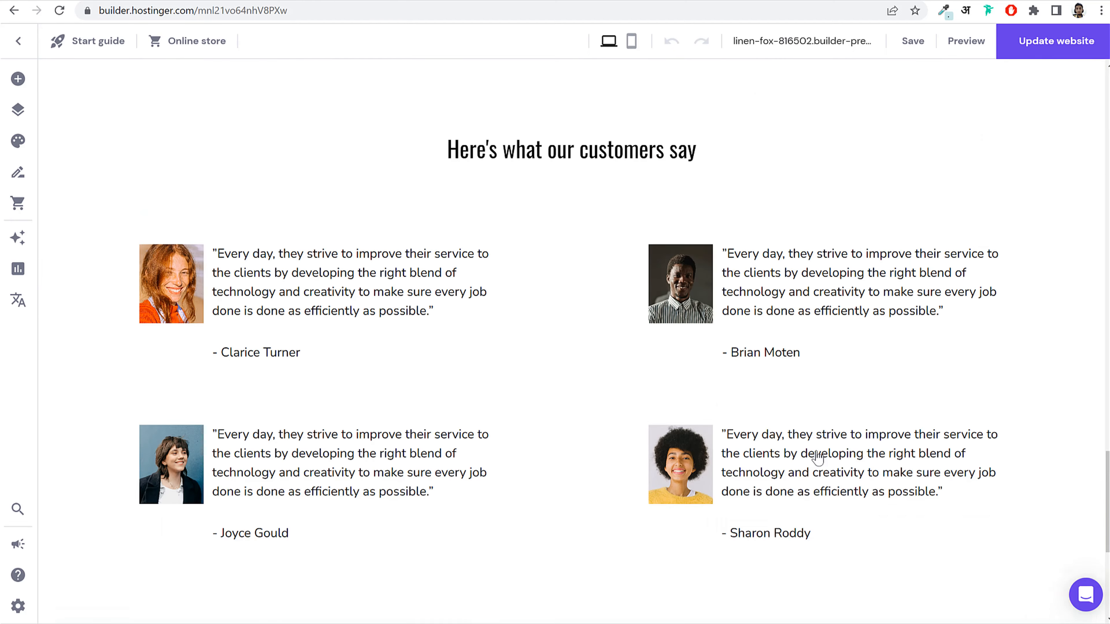
pyautogui.scroll(20, 818, 457)
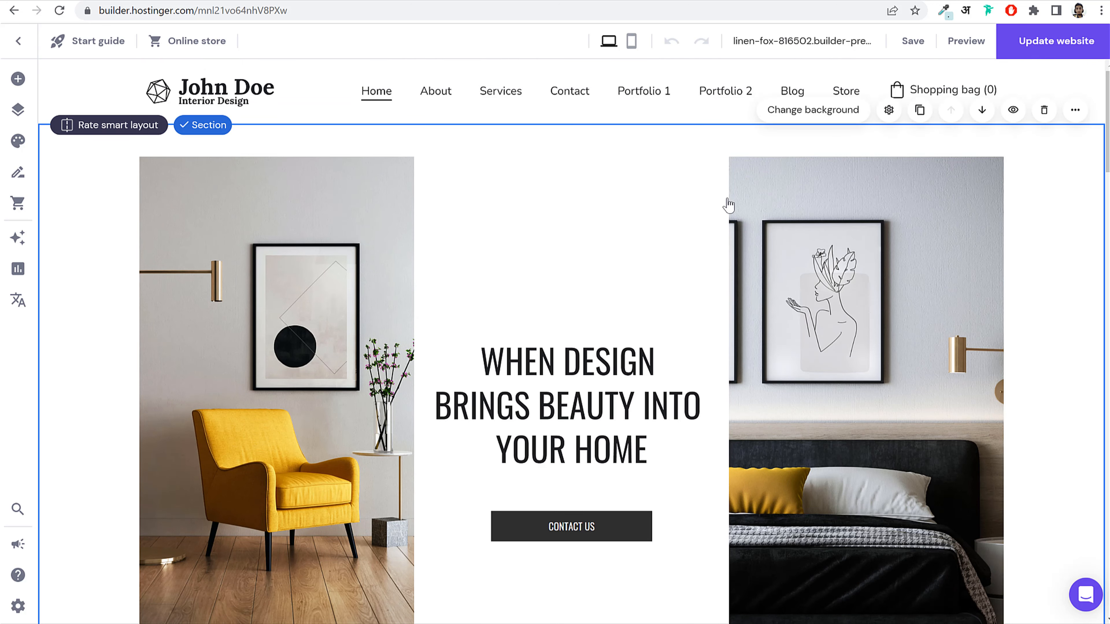
# Step: Export the site's content to WordPress as a .zip and return to the editor
pyautogui.click(17, 606)
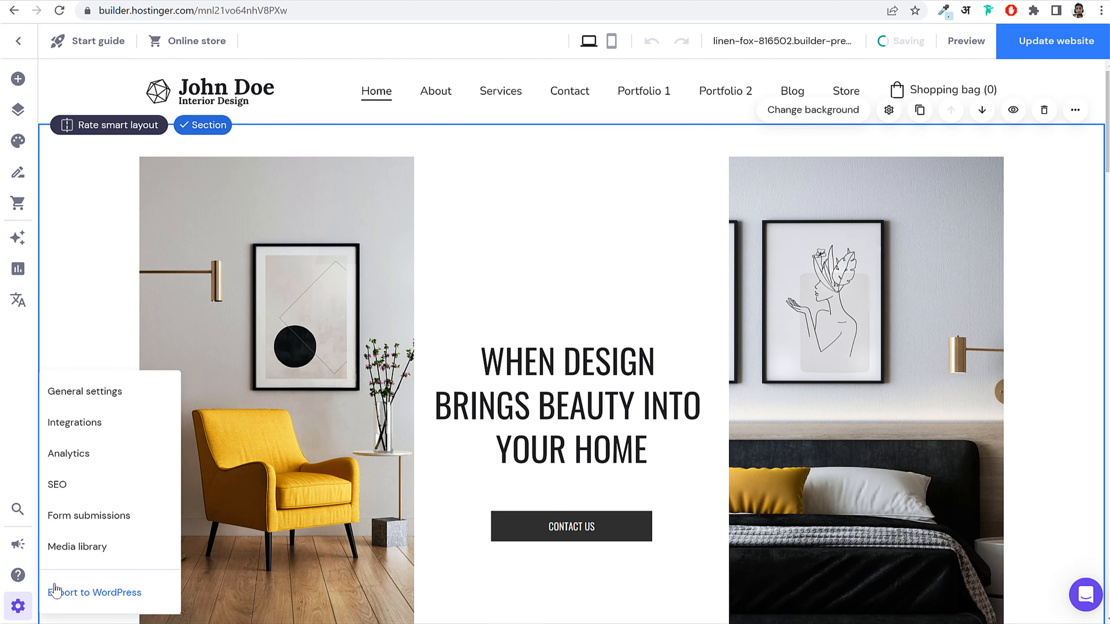
pyautogui.click(55, 591)
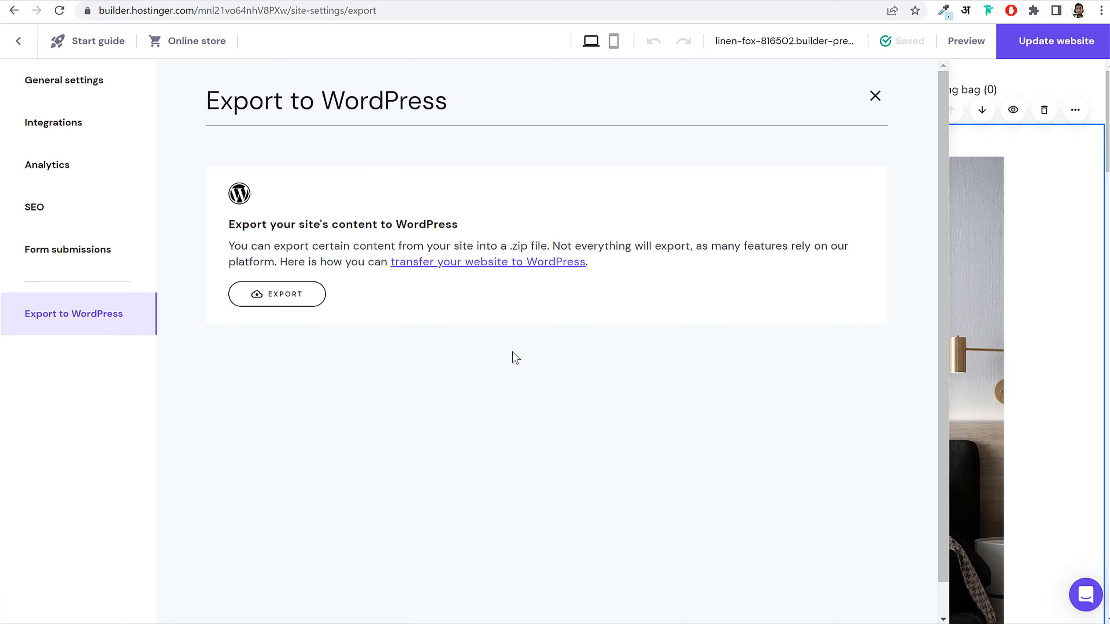
pyautogui.click(254, 302)
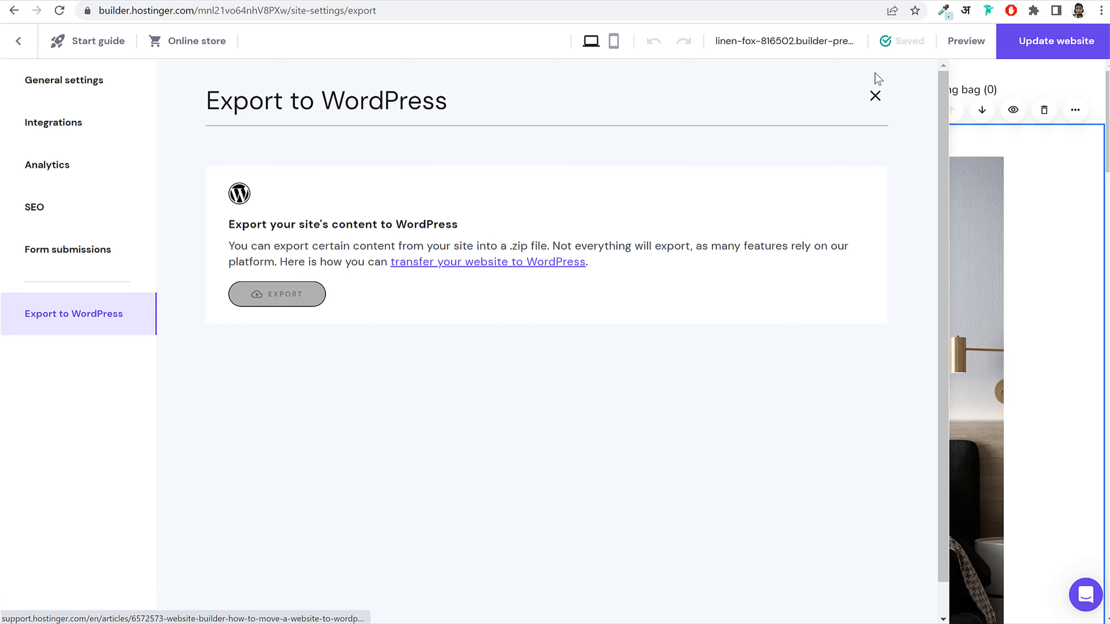
pyautogui.click(880, 105)
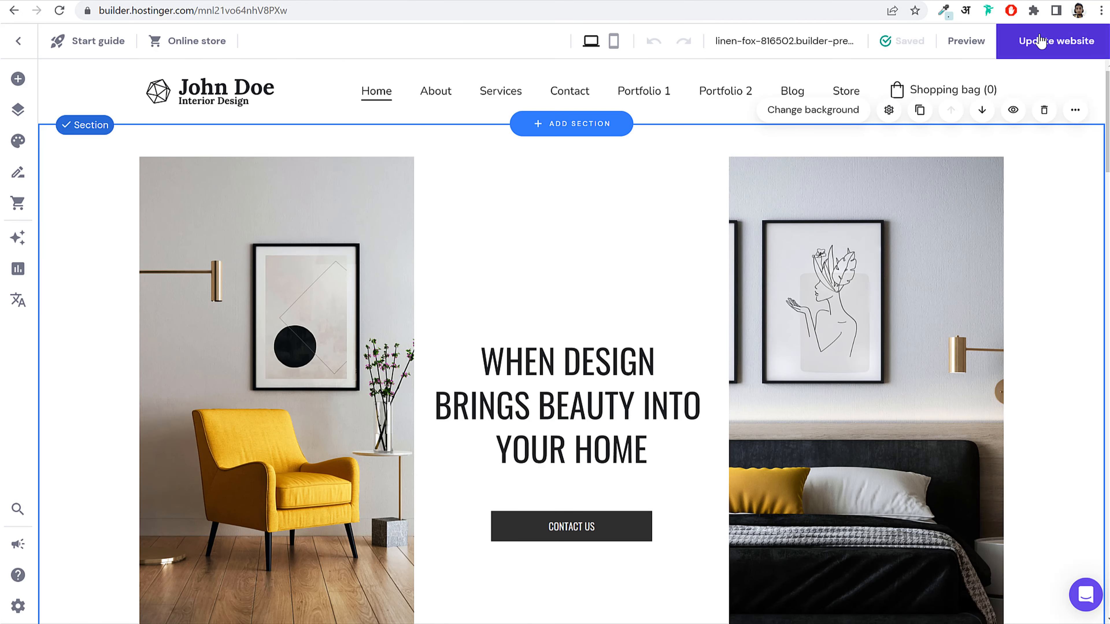
# Step: Publish the updates with Update website and browse the live Home and Store pages
pyautogui.click(1042, 41)
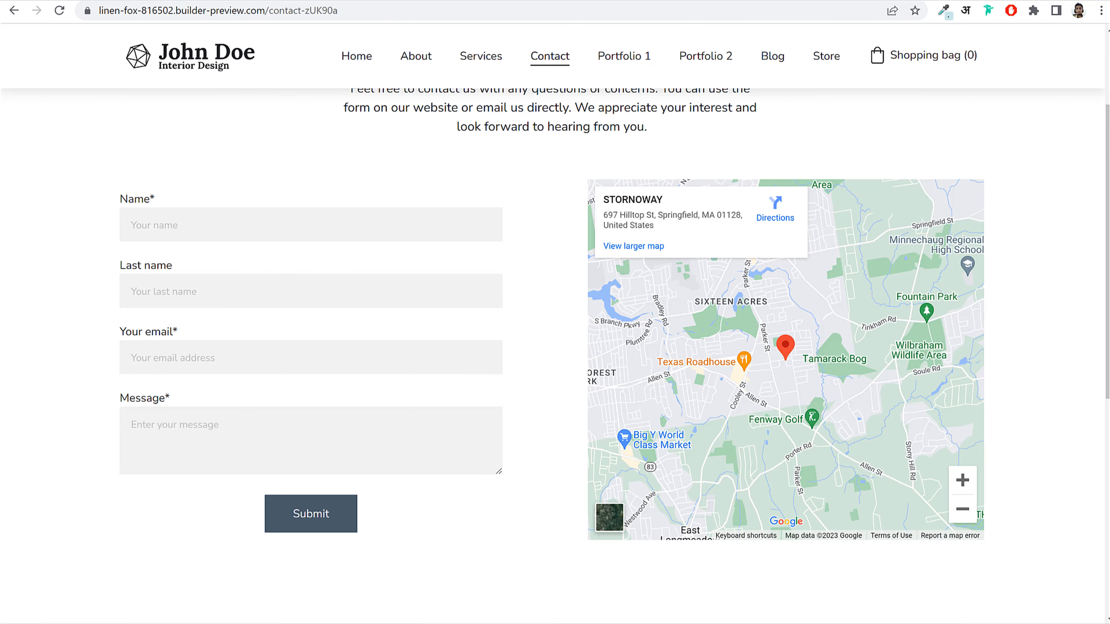
pyautogui.scroll(3, 402, 236)
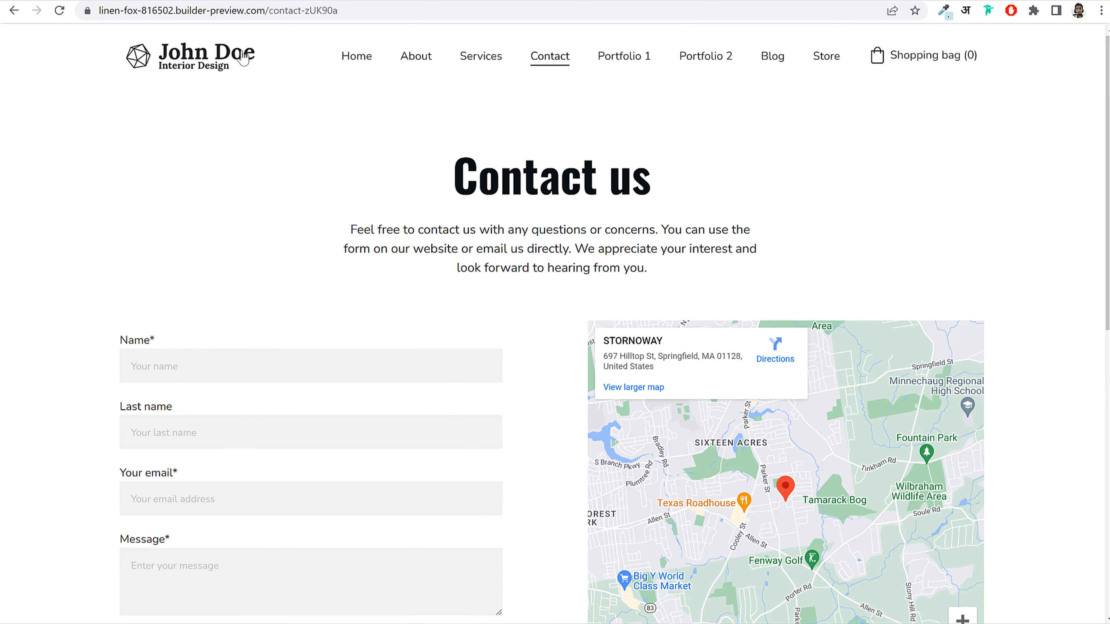
pyautogui.click(215, 50)
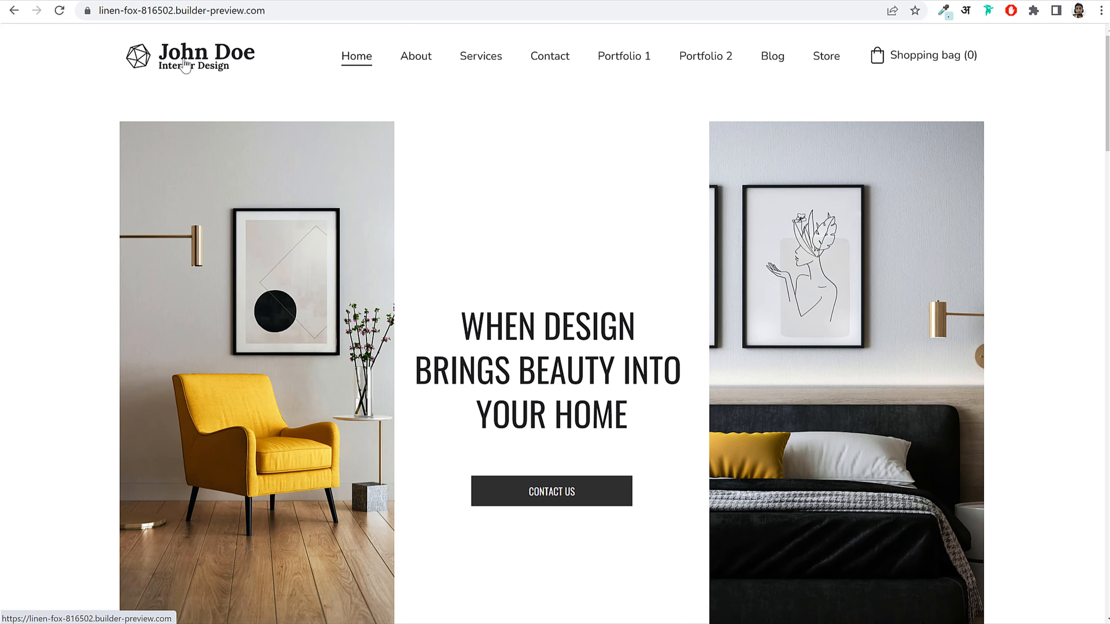
pyautogui.scroll(-15, 637, 404)
pyautogui.scroll(20, 632, 409)
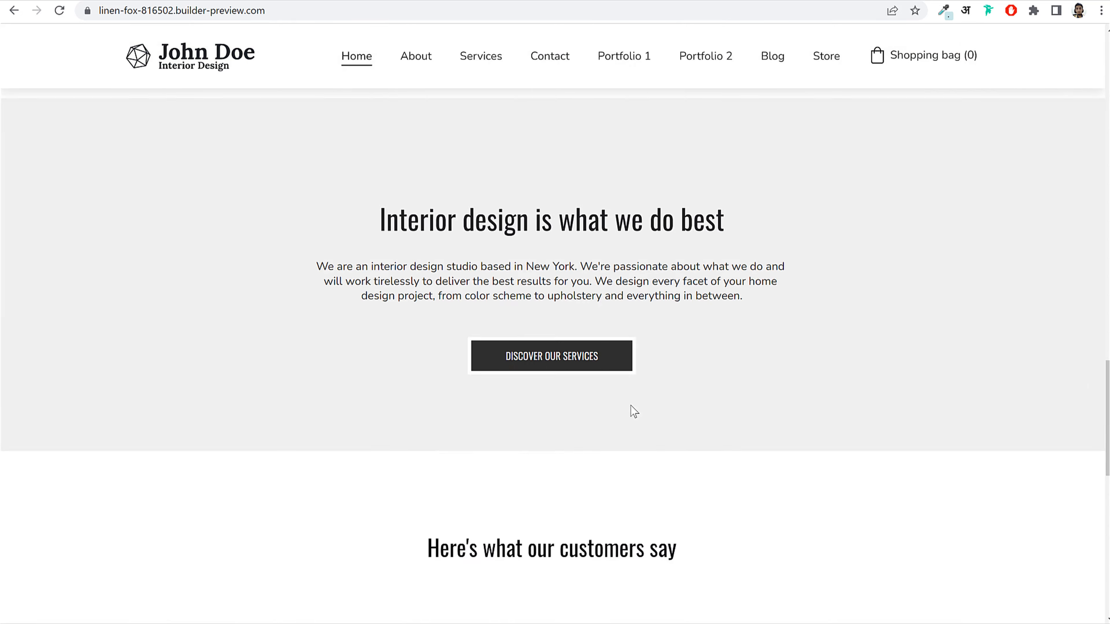
pyautogui.scroll(-6, 626, 236)
pyautogui.scroll(-10, 631, 269)
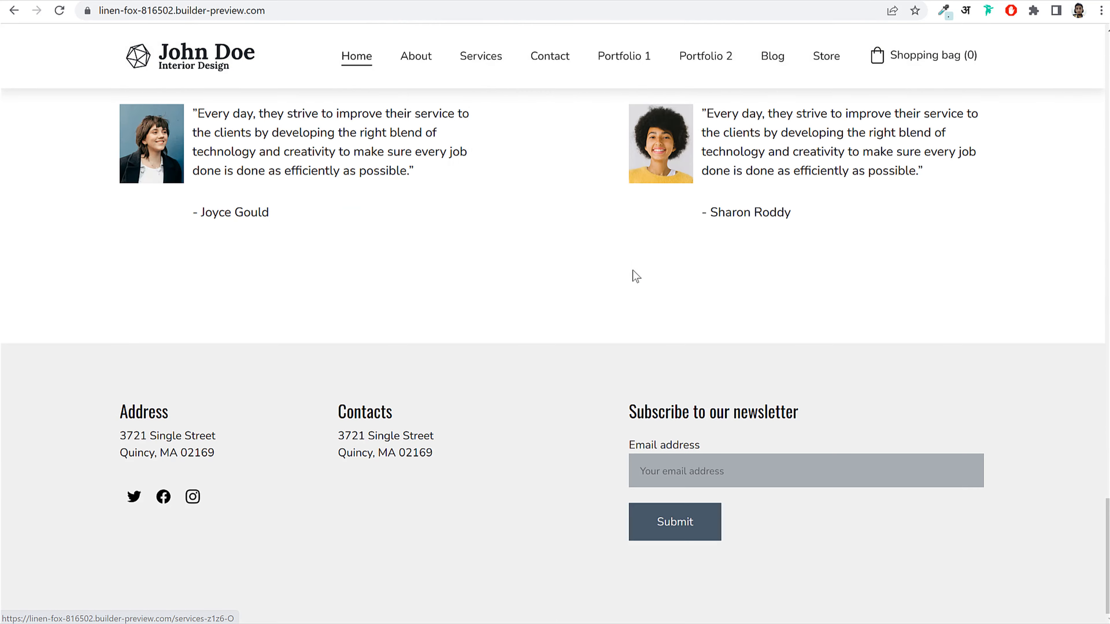
pyautogui.scroll(20, 636, 274)
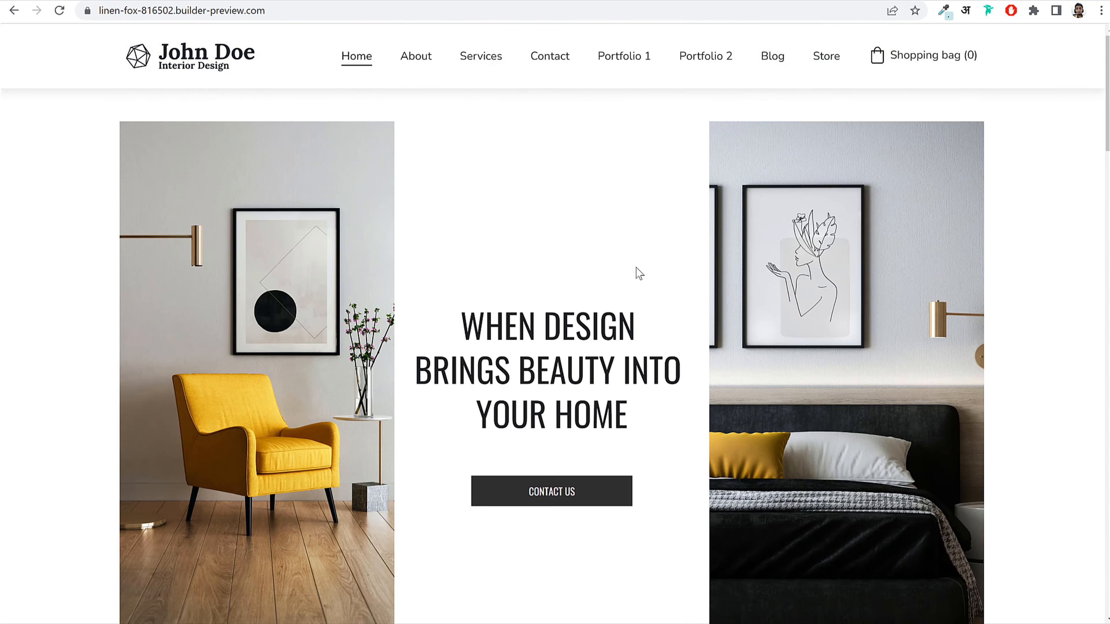
pyautogui.click(825, 61)
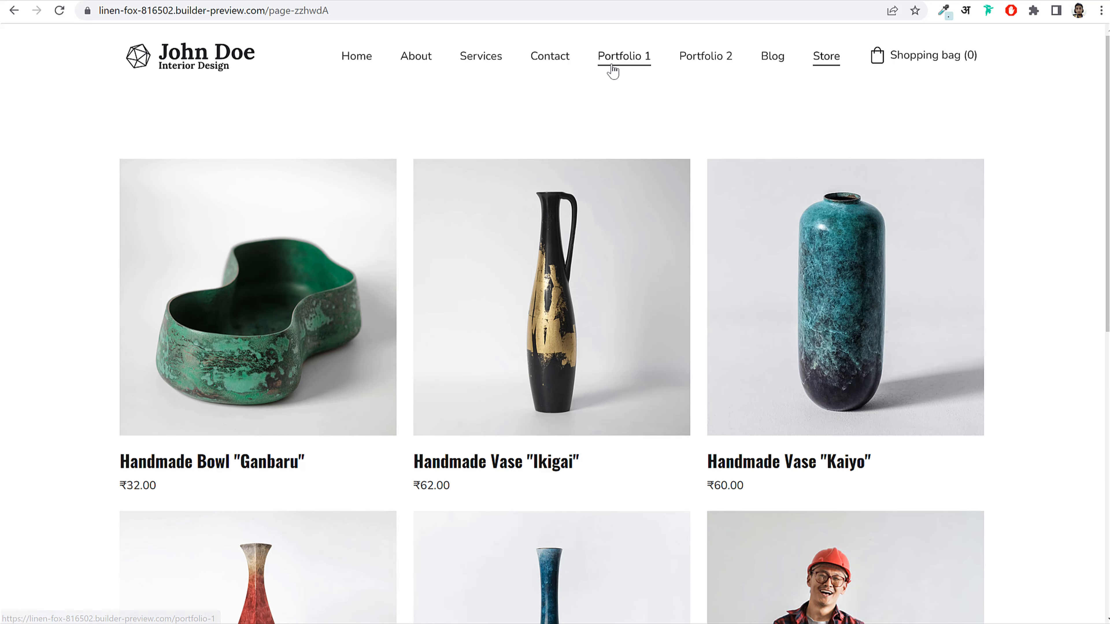
pyautogui.click(235, 67)
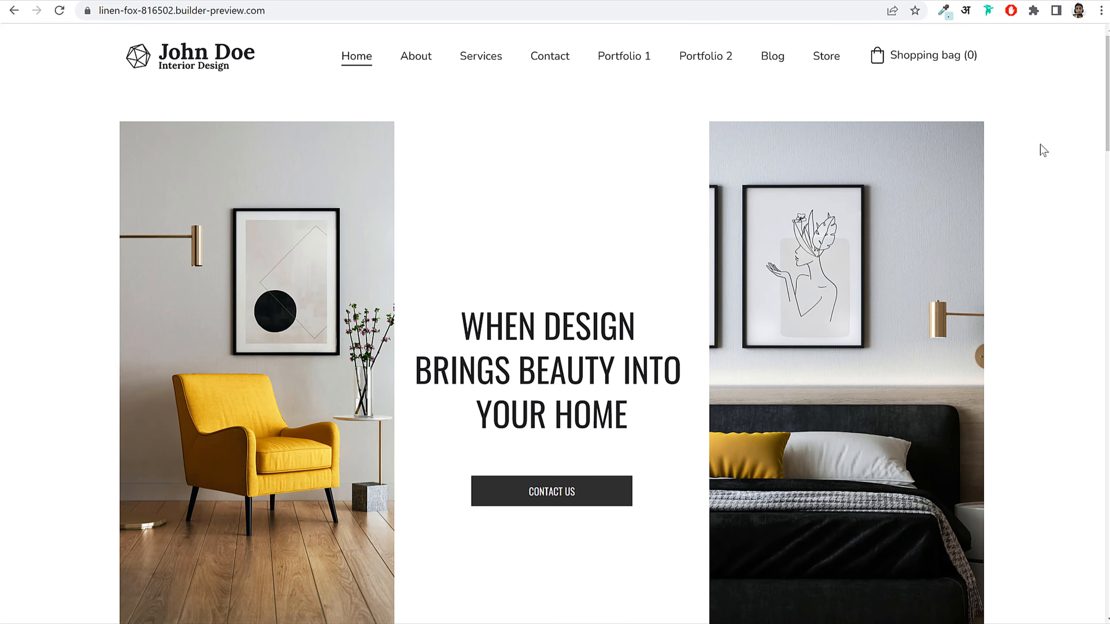